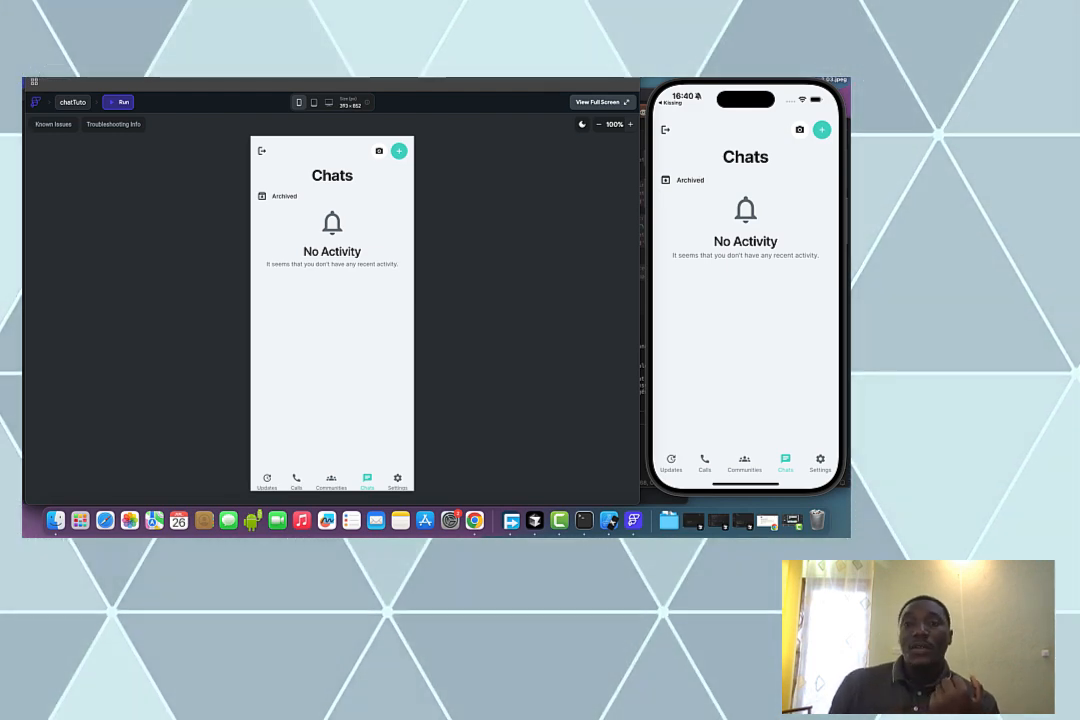
Start a chat with the first user in the user list and send 'hello' from the phone
{"action": "left_click", "coordinate": [822, 131]}
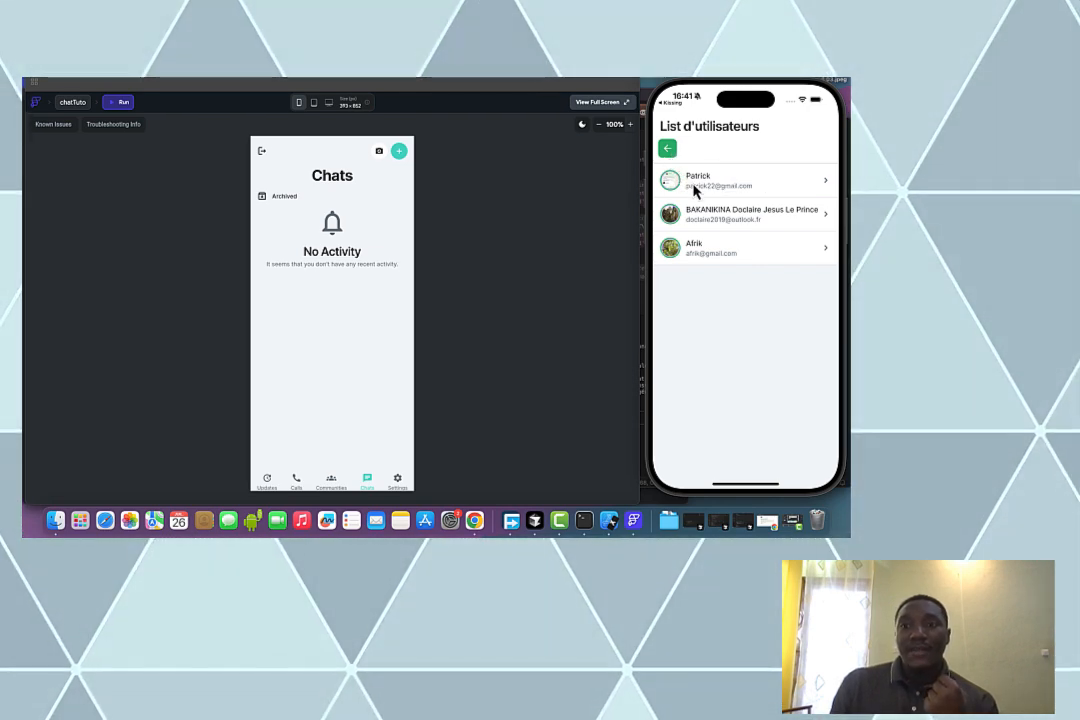
{"action": "left_click", "coordinate": [695, 188]}
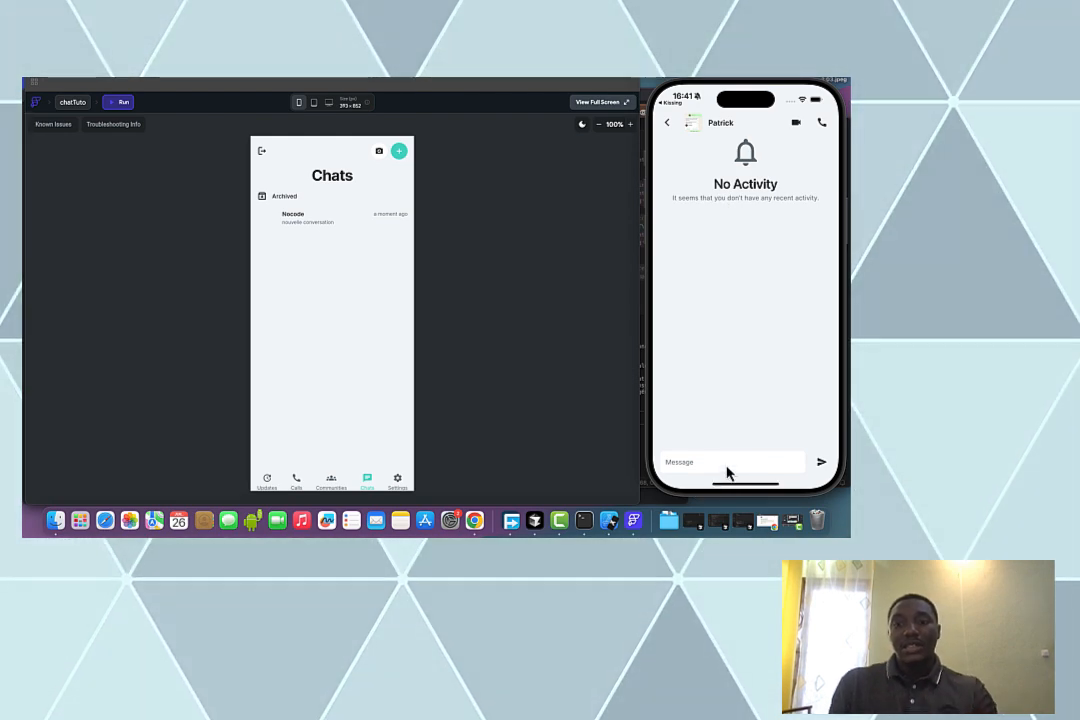
{"action": "left_click", "coordinate": [726, 466]}
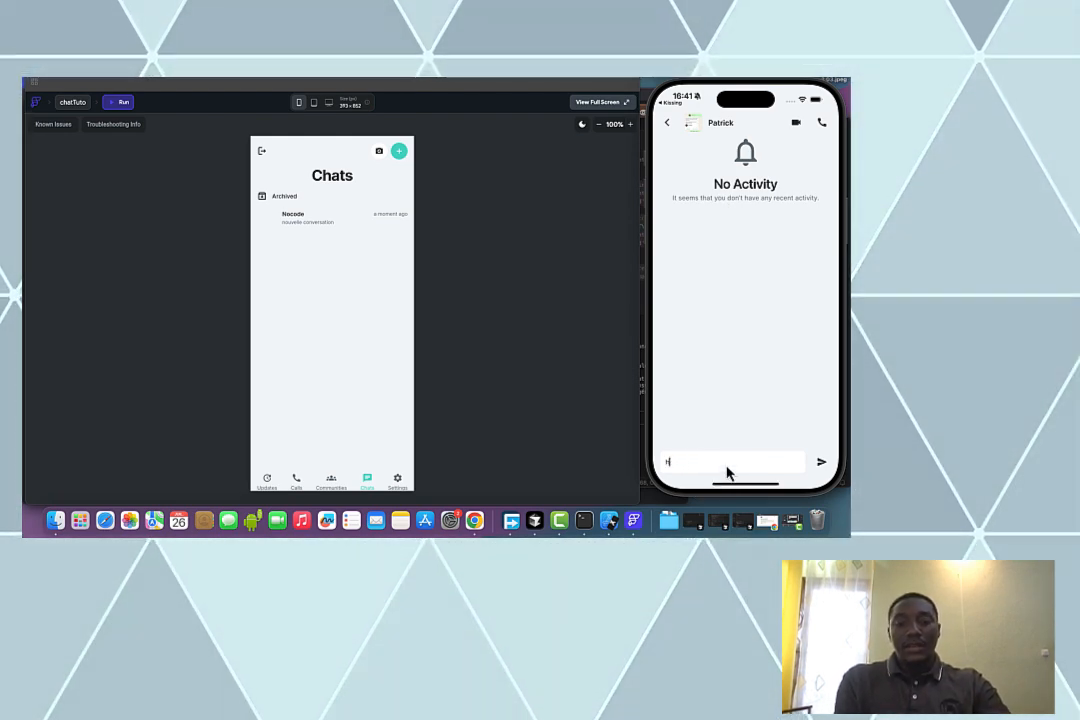
{"action": "type", "text": "hello"}
{"action": "key", "text": "Return"}
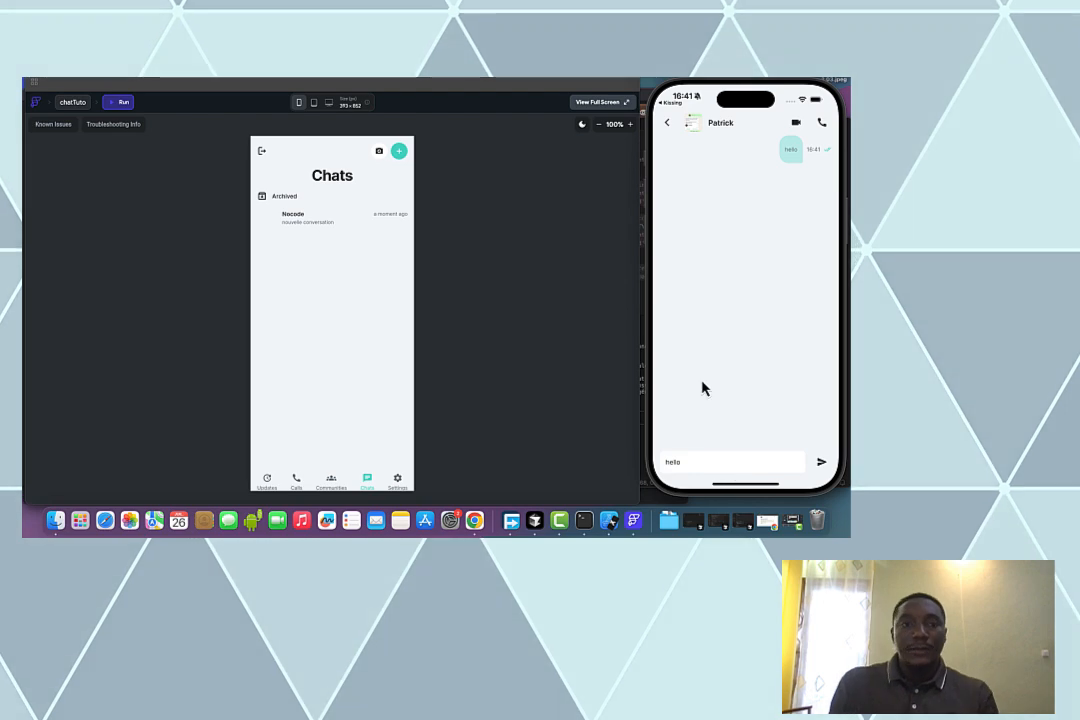
Open that conversation in the web preview and send 'comment tu vas?' and 'hhh'
{"action": "left_click", "coordinate": [287, 222]}
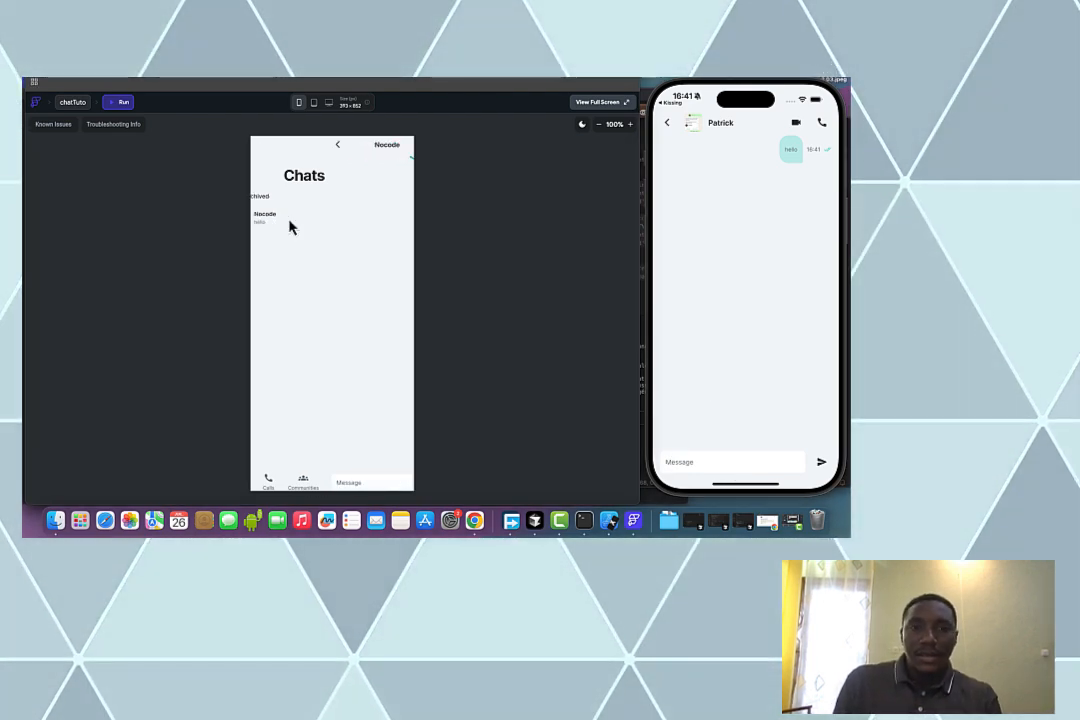
{"action": "left_click", "coordinate": [332, 477]}
{"action": "type", "text": "comment tu vas"}
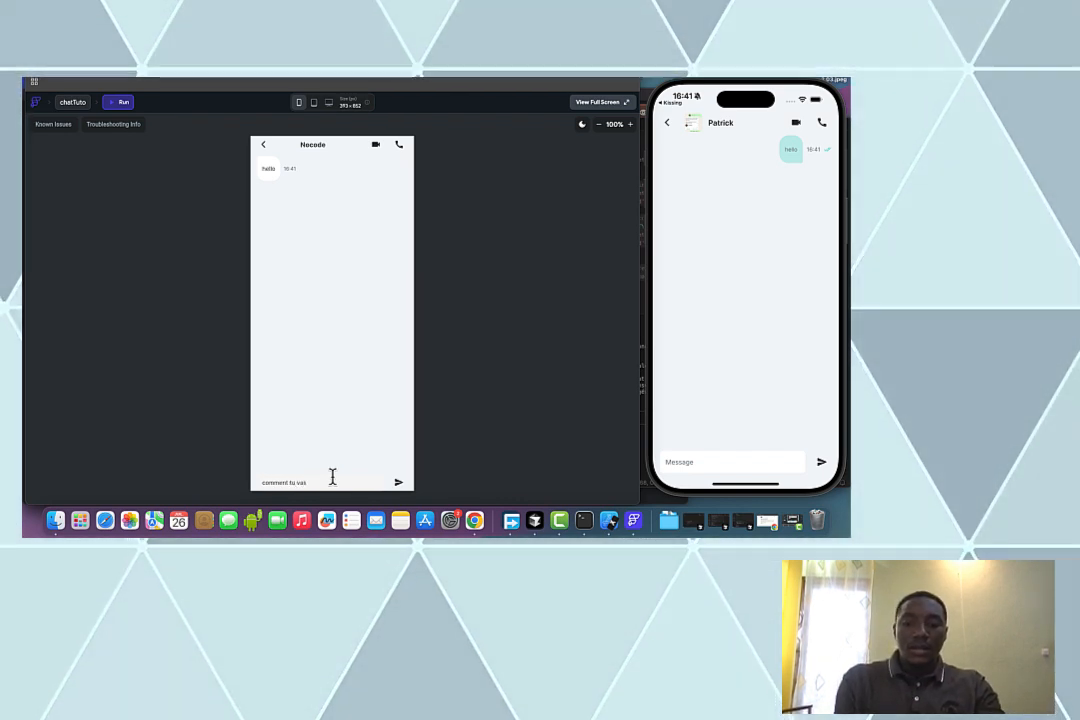
{"action": "type", "text": "?"}
{"action": "key", "text": "Return"}
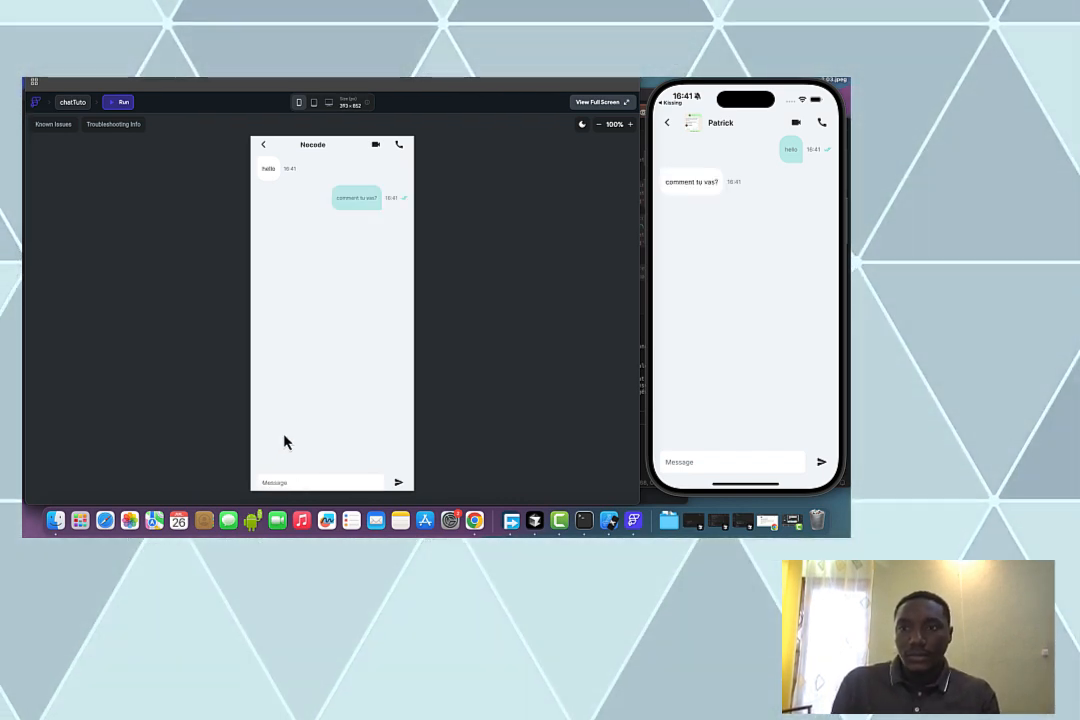
{"action": "type", "text": "hhh"}
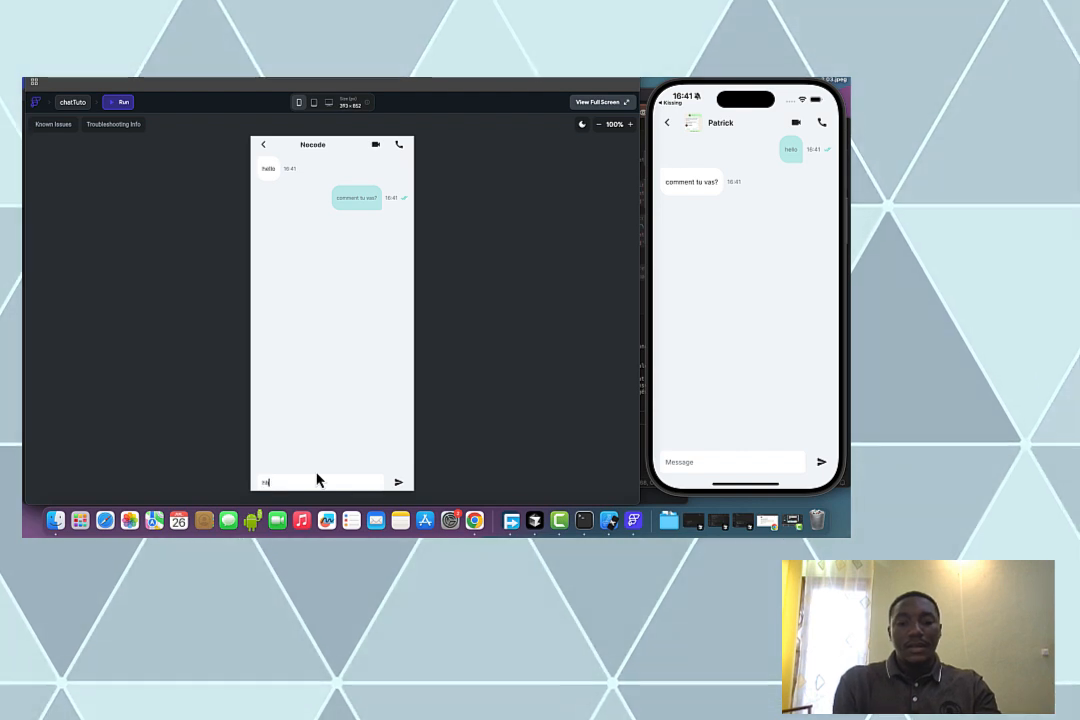
{"action": "key", "text": "Return"}
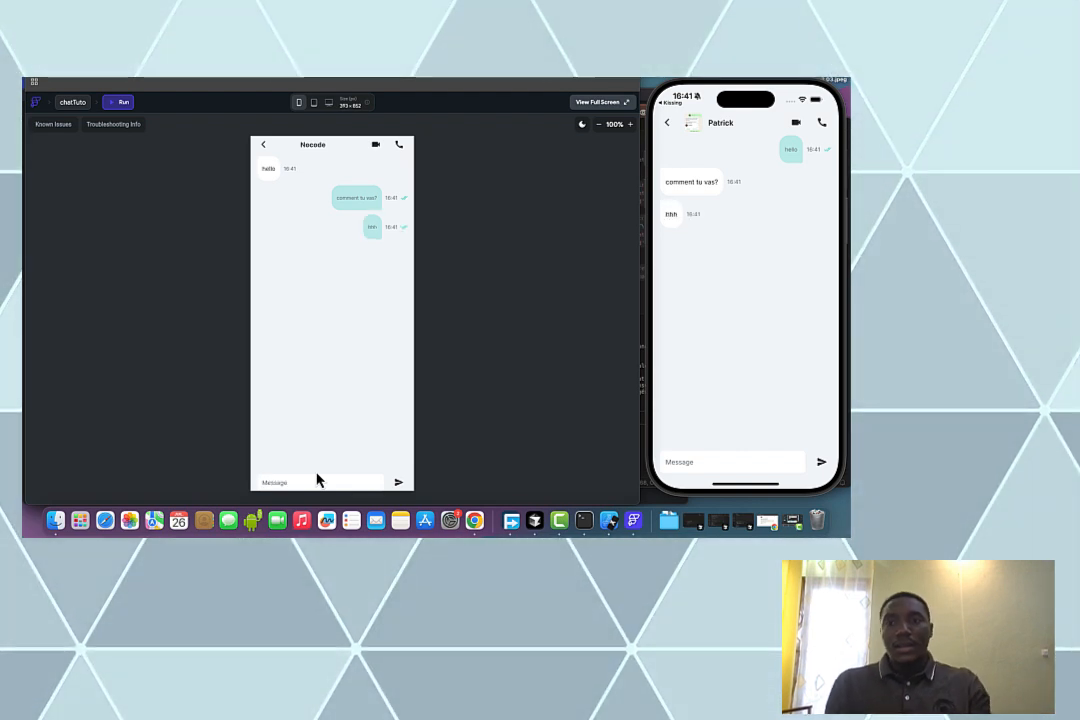
Reply 'hi' from the phone's message field
{"action": "left_click", "coordinate": [692, 461]}
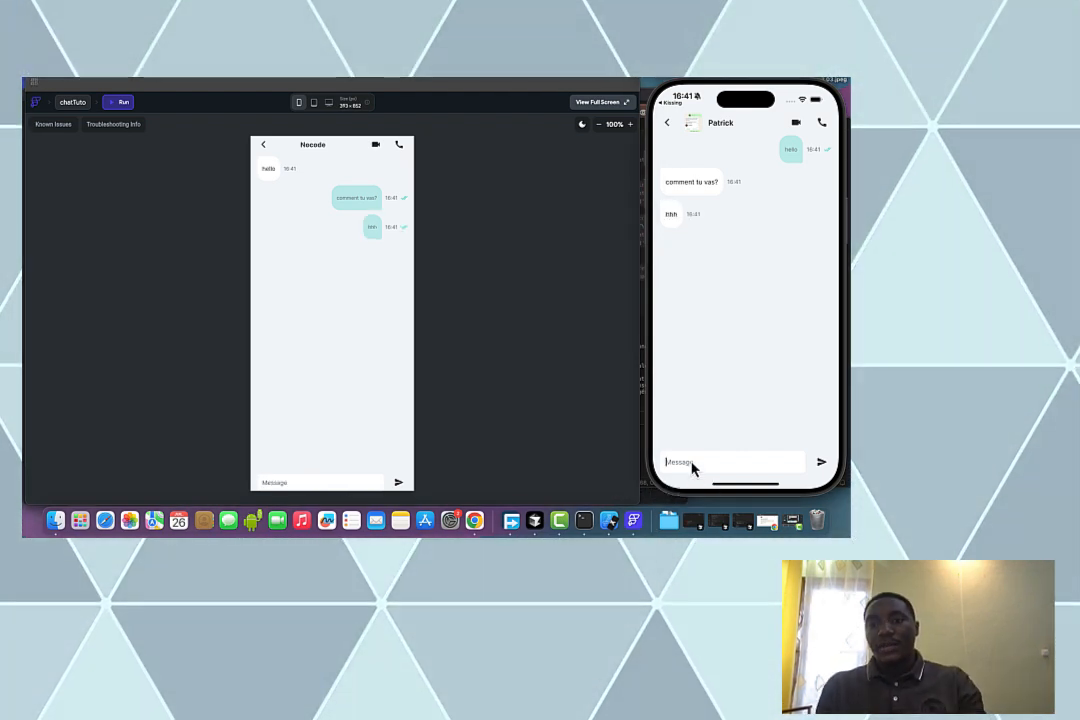
{"action": "left_click", "coordinate": [692, 461]}
{"action": "type", "text": "hi"}
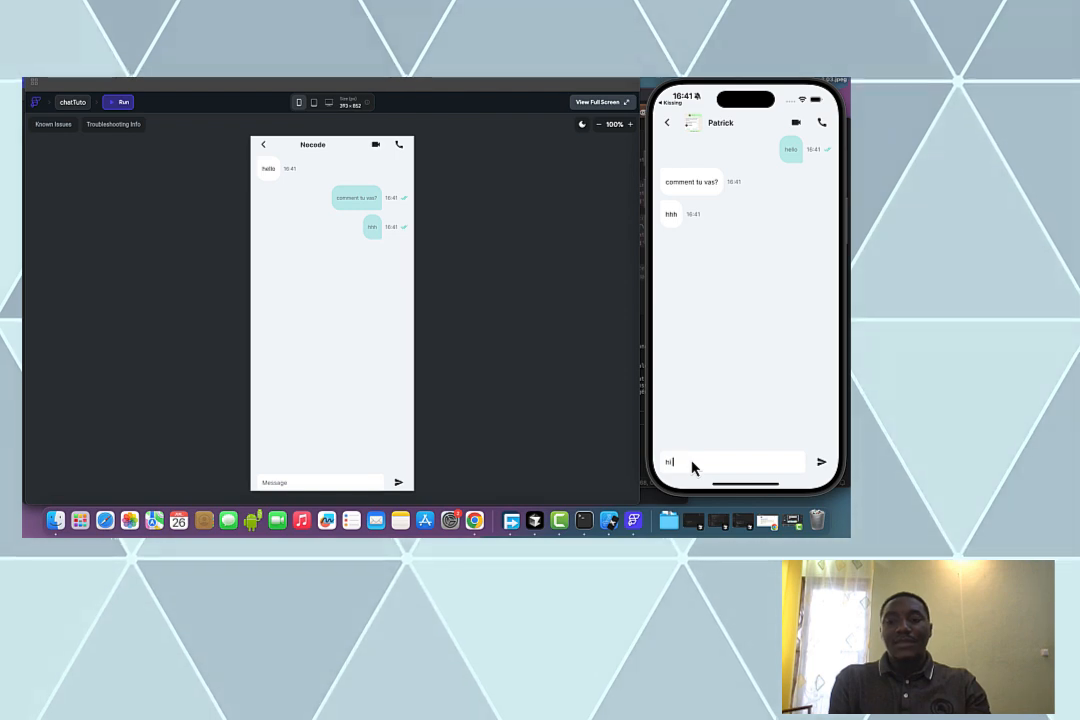
{"action": "key", "text": "Return"}
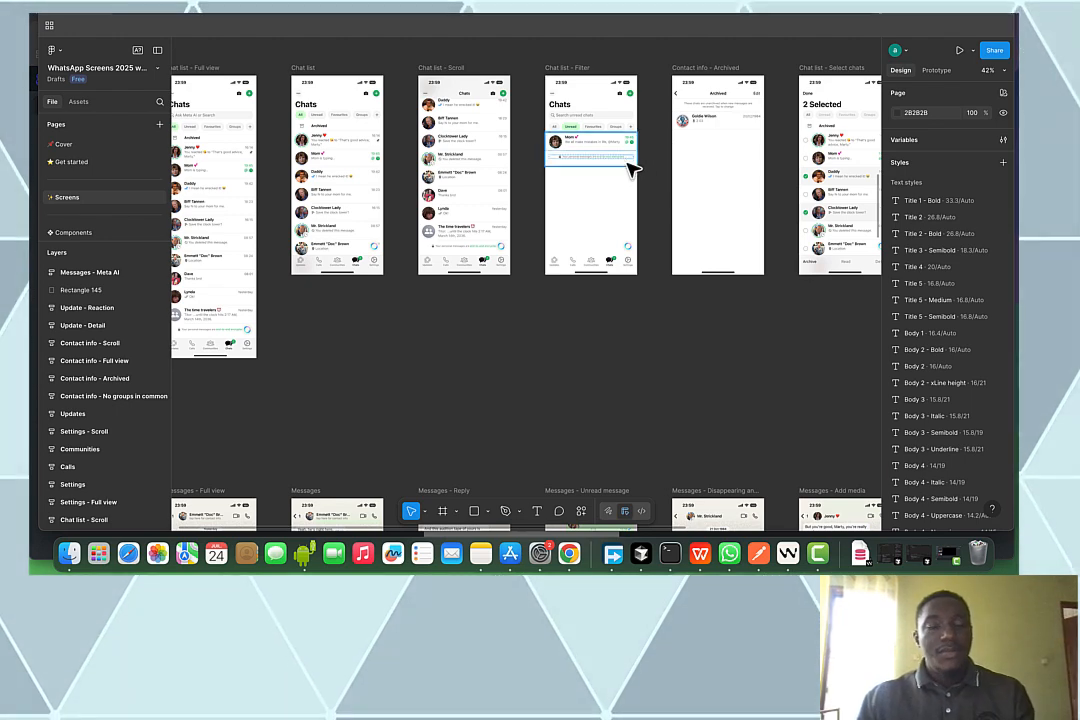
{"action": "scroll", "coordinate": [590, 188], "scroll_direction": "left", "scroll_amount": 5}
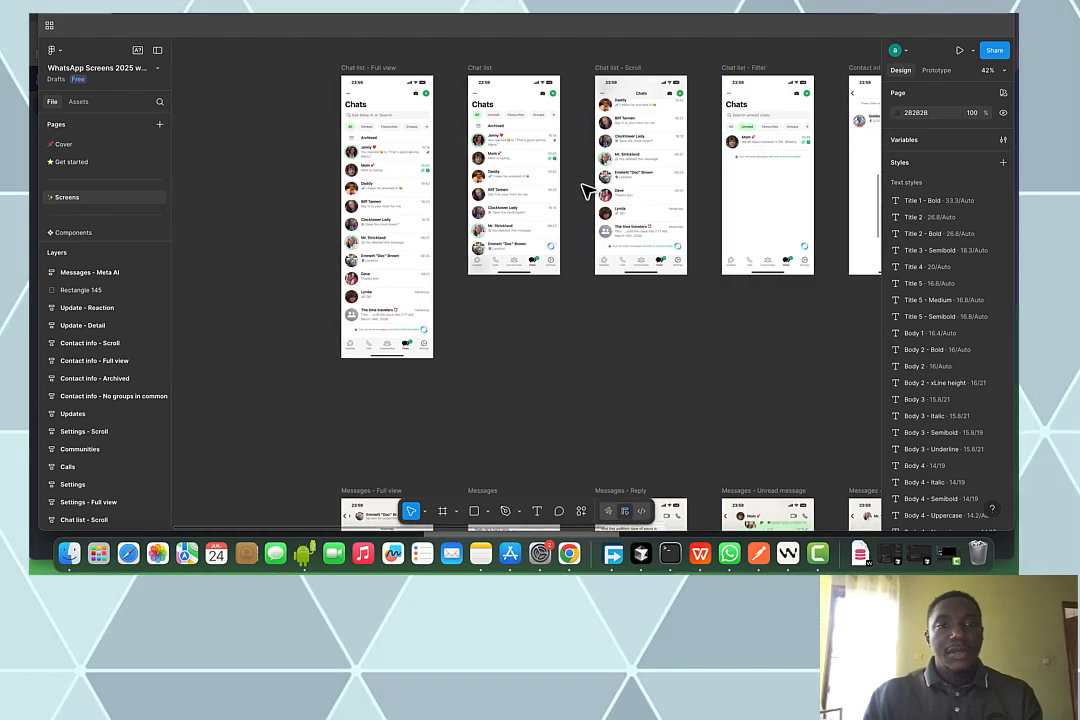
{"action": "scroll", "coordinate": [587, 190], "scroll_direction": "up", "scroll_amount": 5}
{"action": "scroll", "coordinate": [587, 190], "scroll_direction": "down", "scroll_amount": 3}
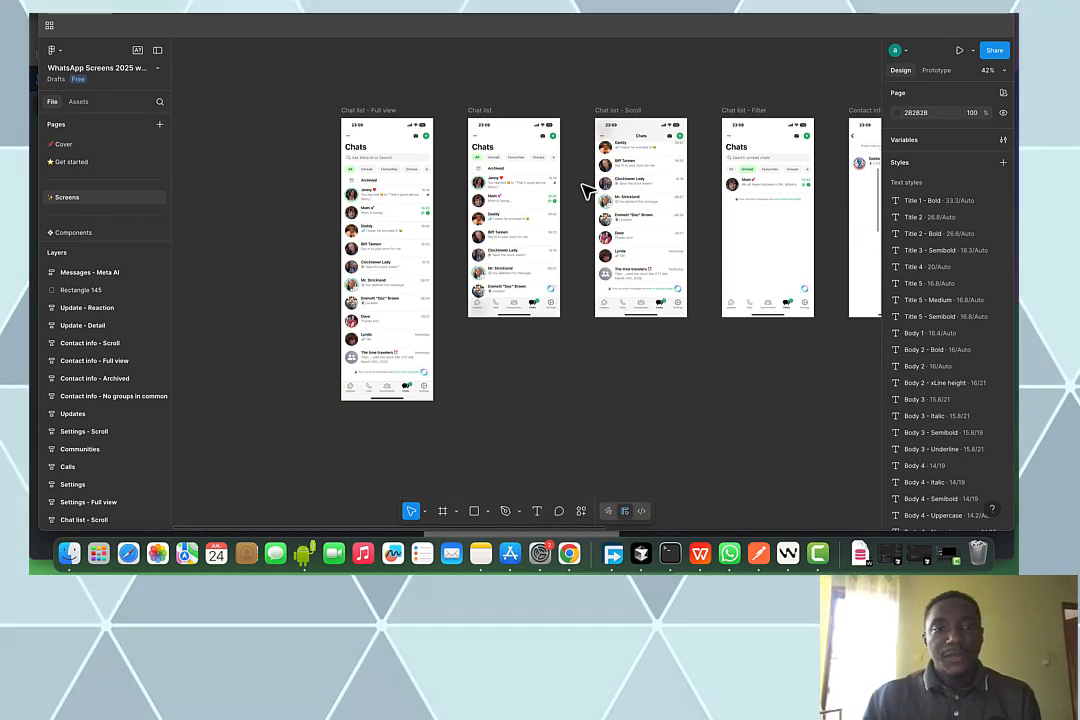
{"action": "scroll", "coordinate": [587, 190], "scroll_direction": "up", "scroll_amount": 10}
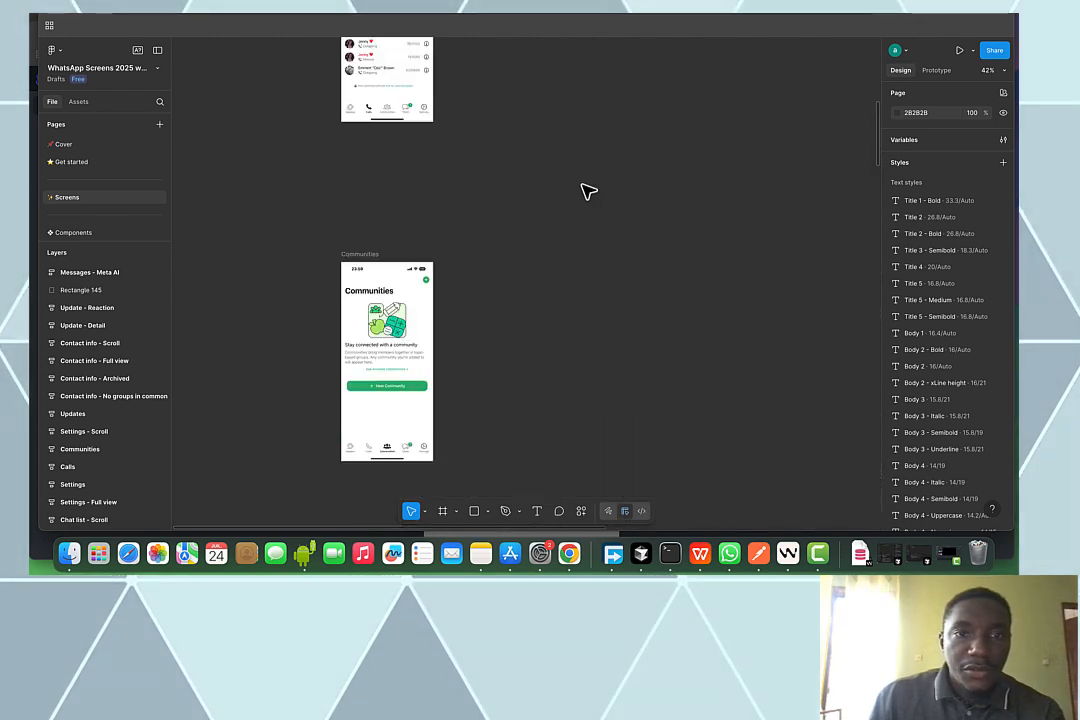
{"action": "scroll", "coordinate": [588, 192], "scroll_direction": "up", "scroll_amount": 5}
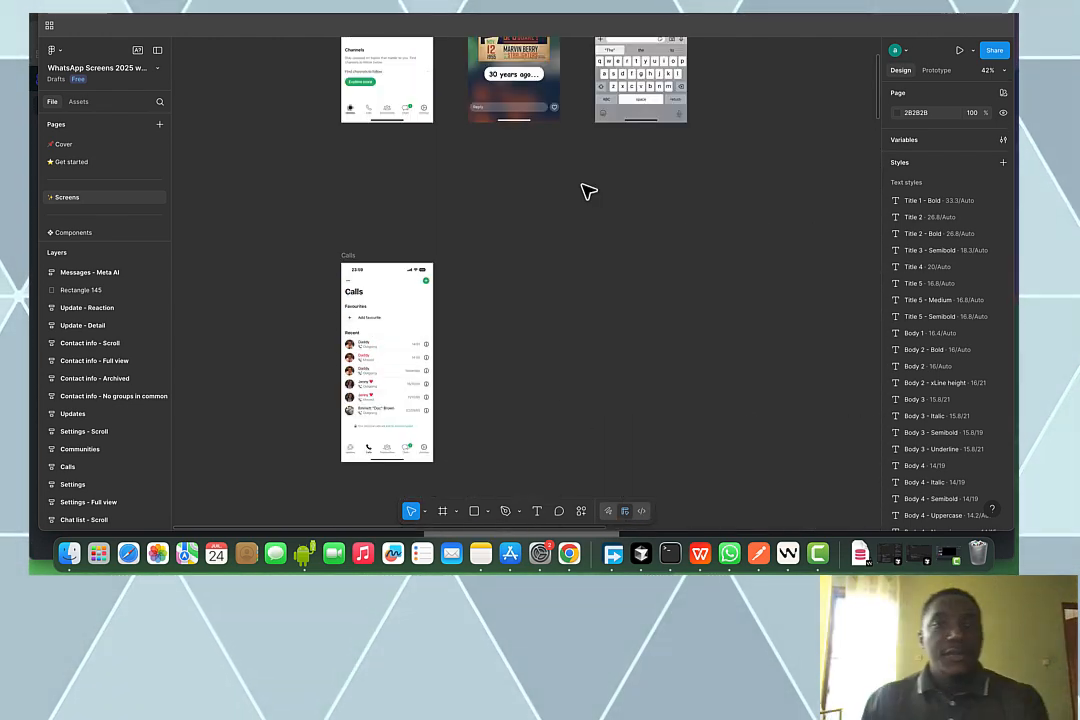
{"action": "scroll", "coordinate": [588, 191], "scroll_direction": "up", "scroll_amount": 5}
{"action": "scroll", "coordinate": [596, 190], "scroll_direction": "down", "scroll_amount": 15}
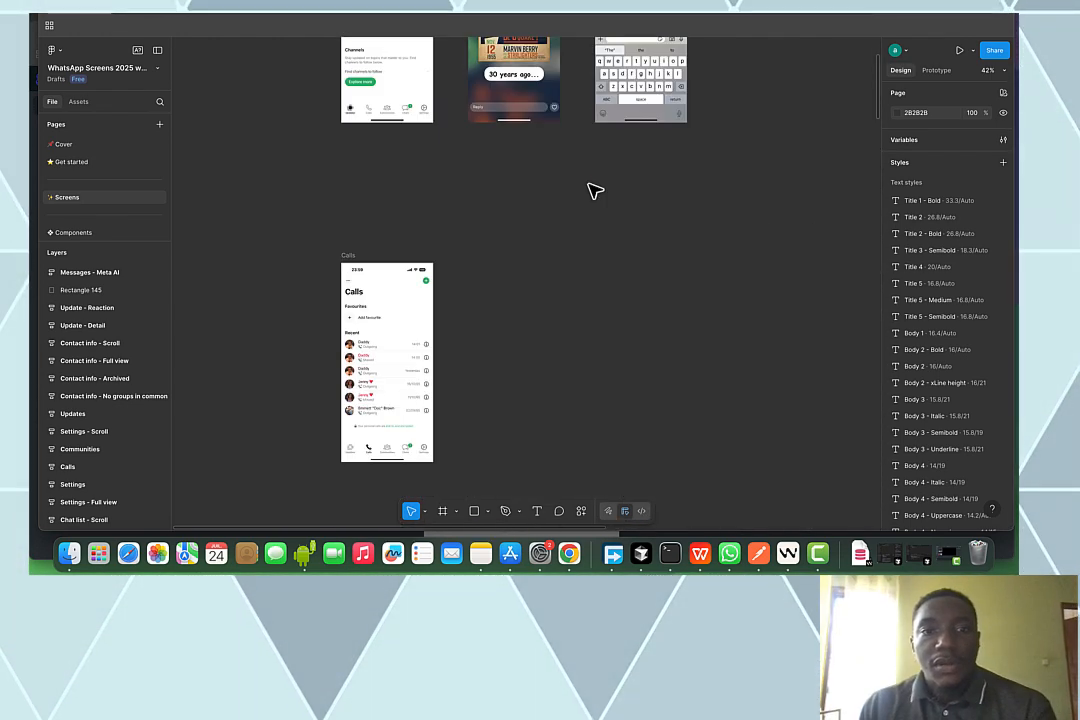
{"action": "scroll", "coordinate": [592, 196], "scroll_direction": "down", "scroll_amount": 15}
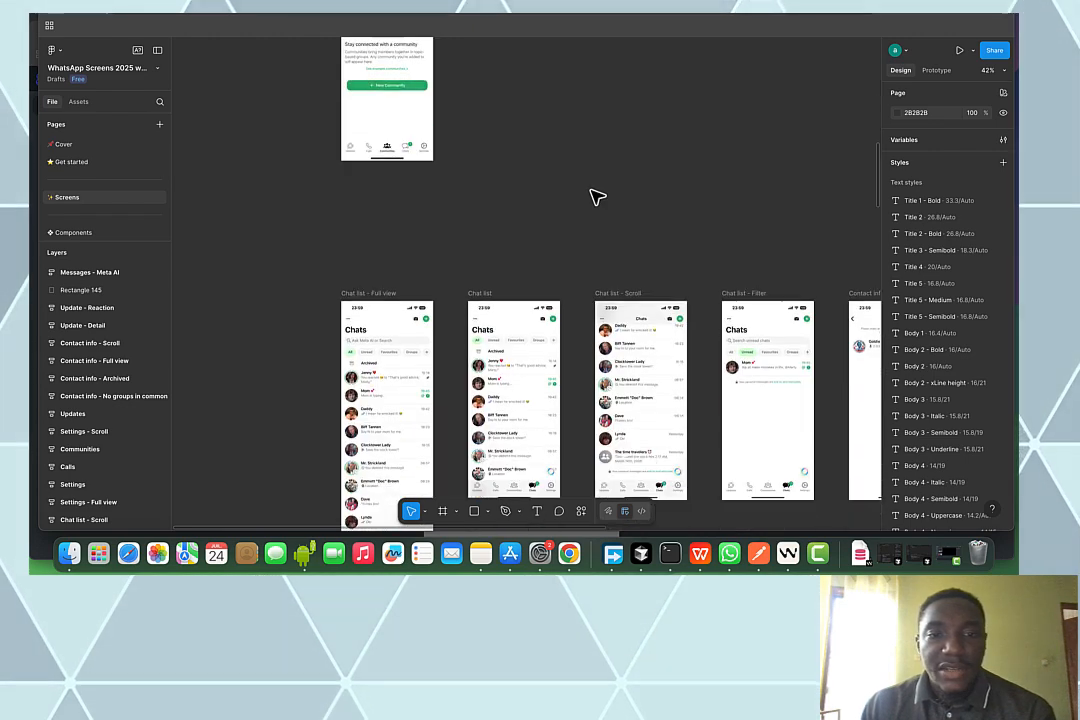
{"action": "scroll", "coordinate": [597, 195], "scroll_direction": "up", "scroll_amount": 5}
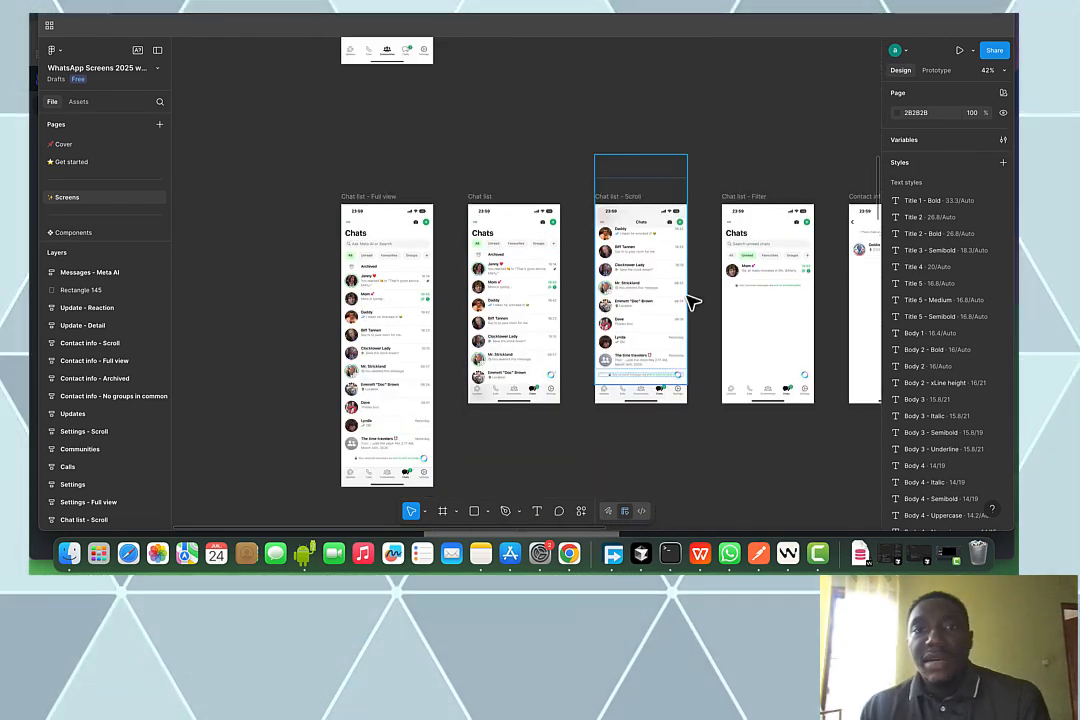
{"action": "scroll", "coordinate": [683, 293], "scroll_direction": "down", "scroll_amount": 5}
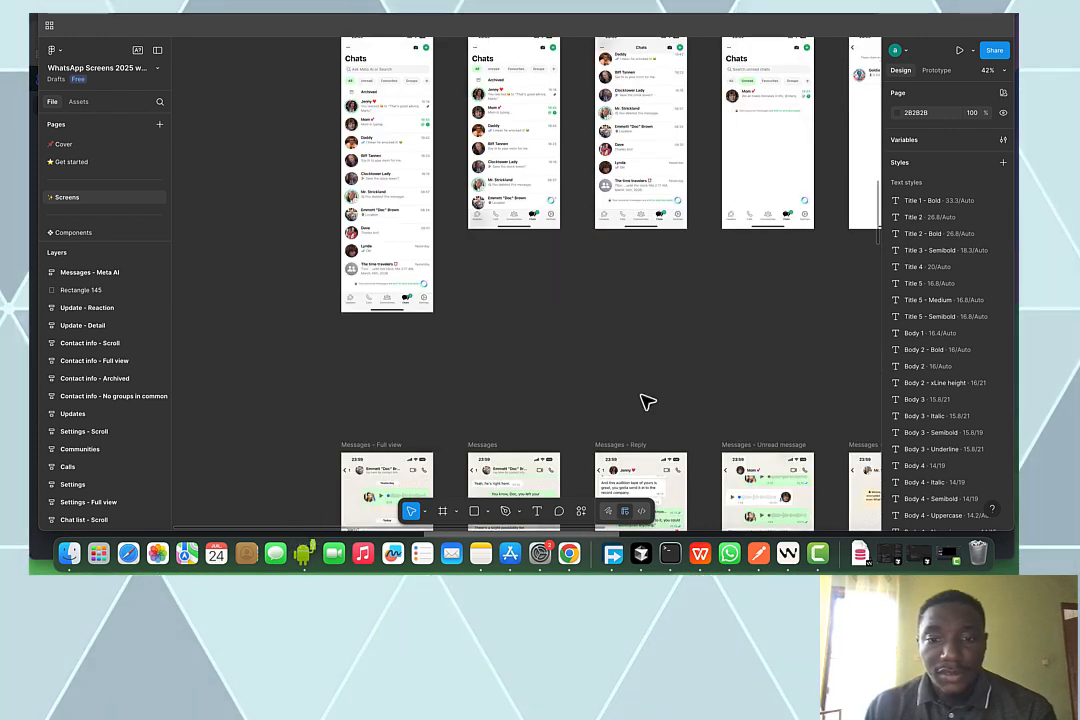
{"action": "left_click", "coordinate": [817, 556]}
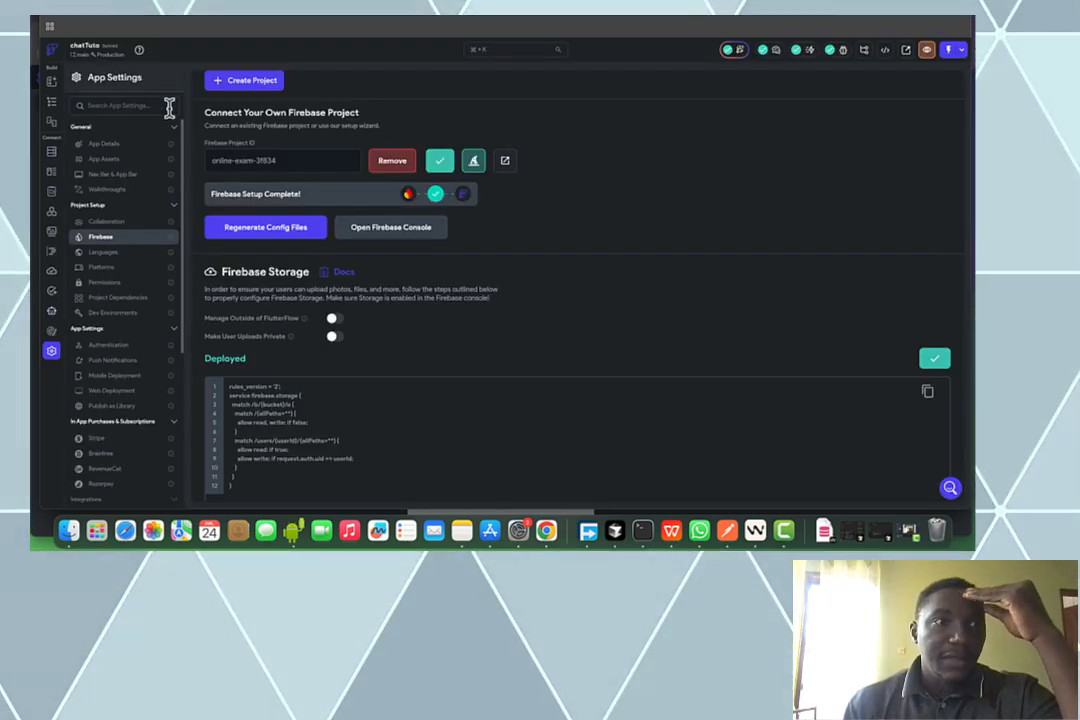
Check the empty HomePage layout and the empty Firestore panel, then return to the Figma WhatsApp file
{"action": "left_click", "coordinate": [53, 103]}
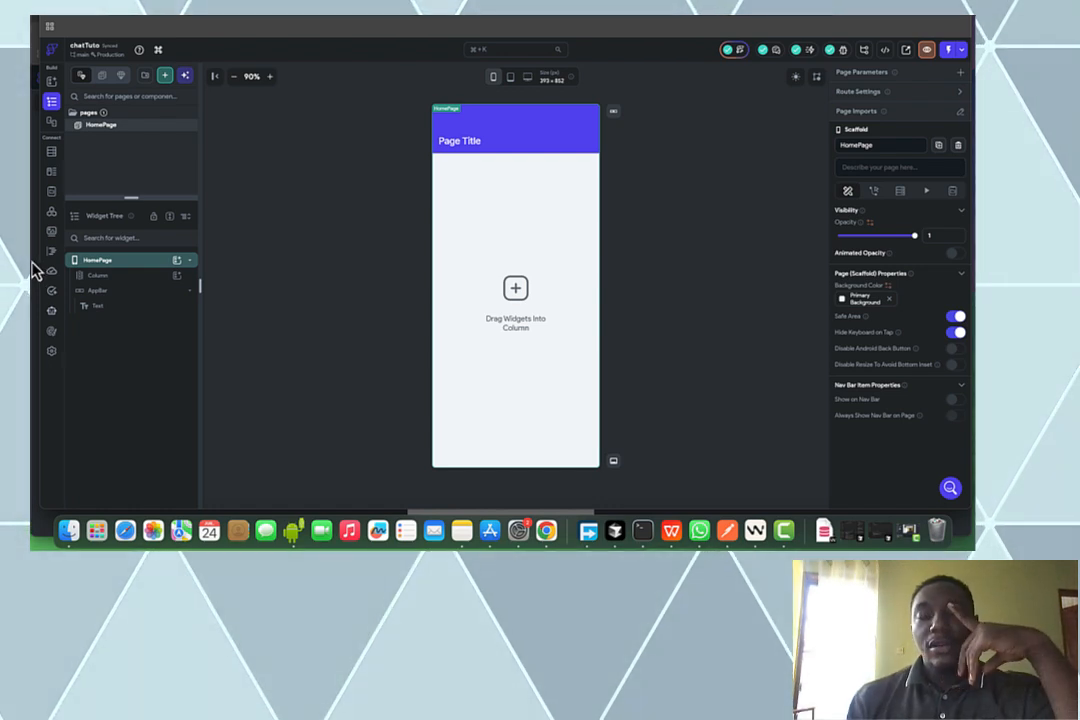
{"action": "left_click", "coordinate": [52, 152]}
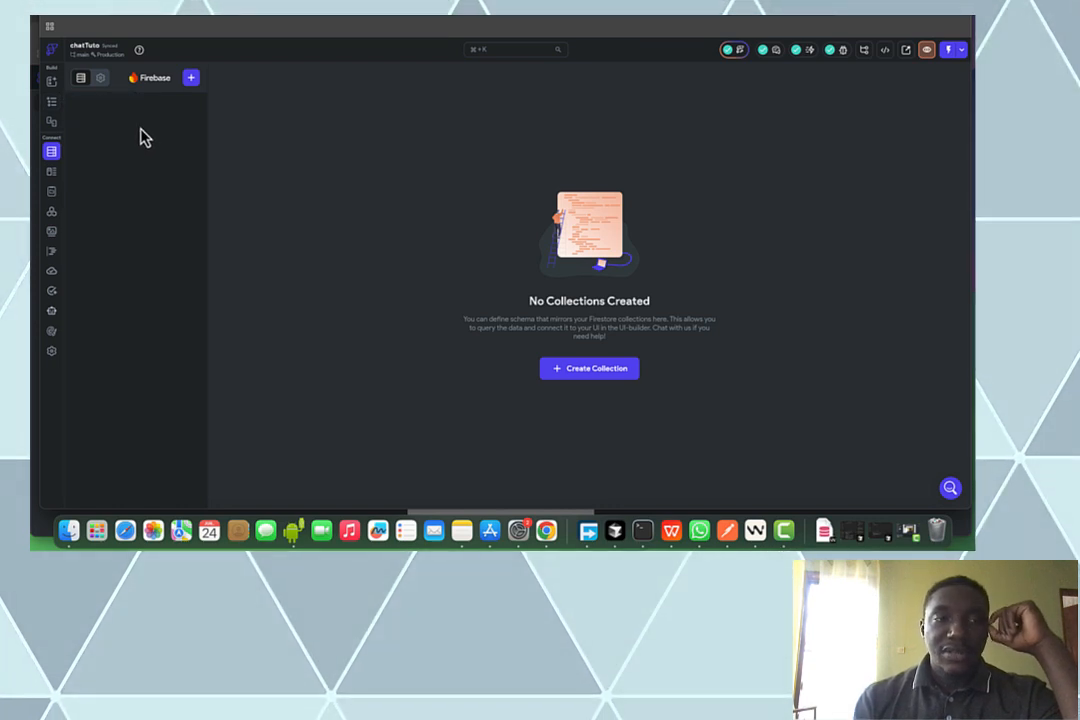
{"action": "left_click", "coordinate": [52, 104]}
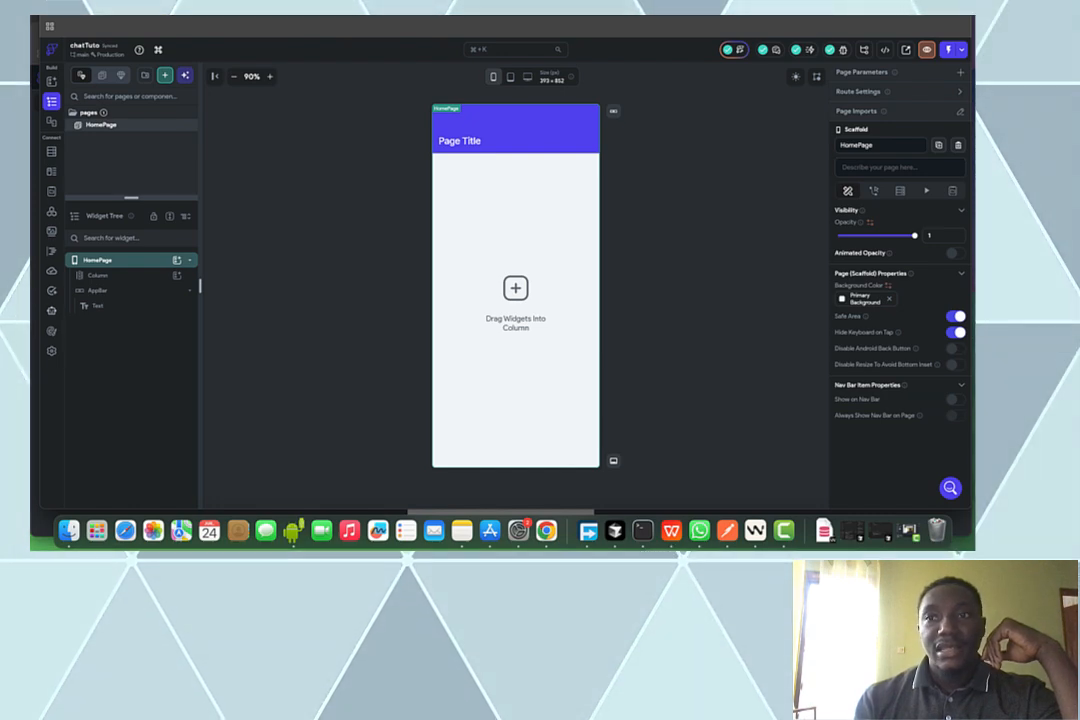
{"action": "key", "text": "ctrl+Tab"}
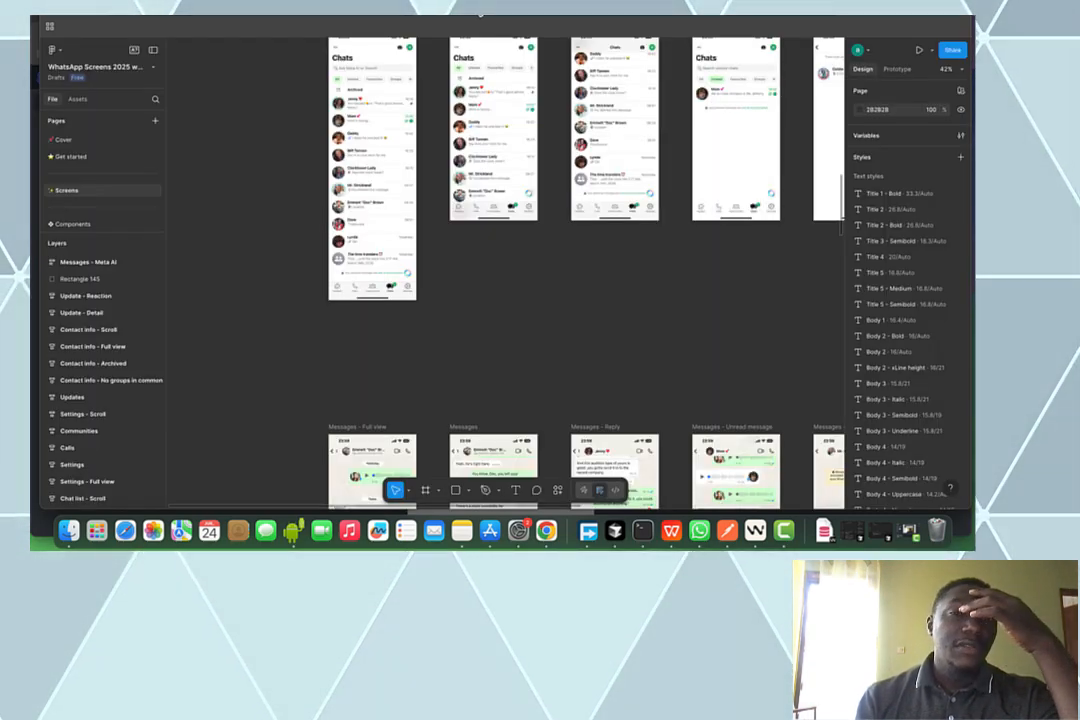
Add a 1x PNG export to the Chat list frame and export it as Chat list (1).png
{"action": "scroll", "coordinate": [494, 97], "scroll_direction": "up", "scroll_amount": 5}
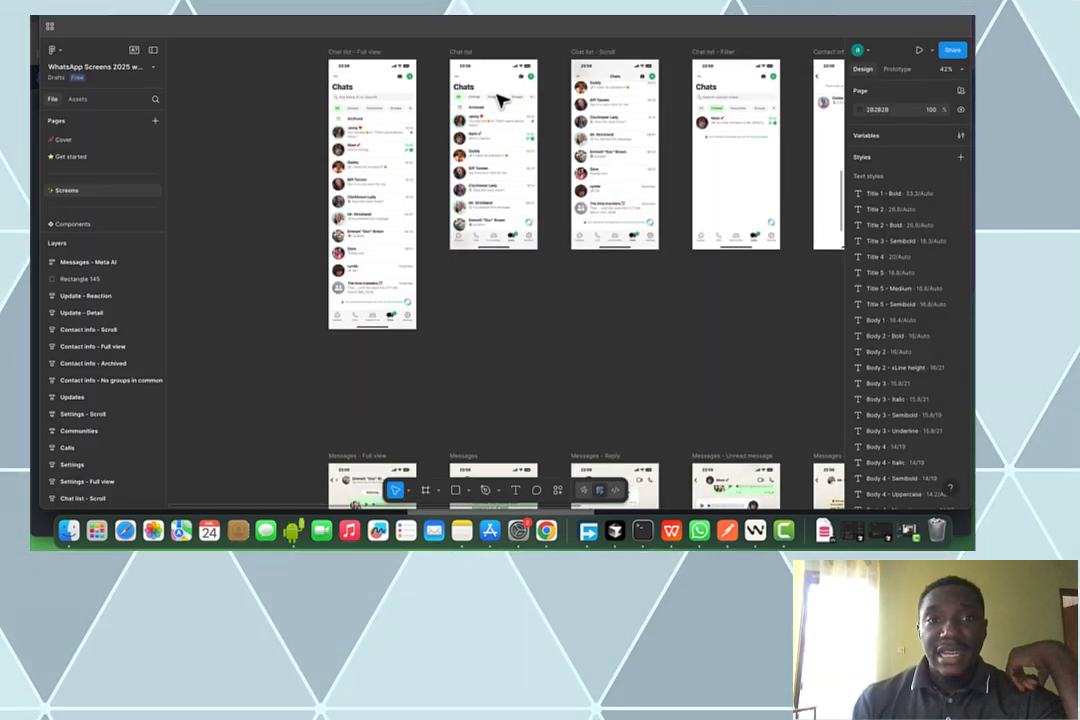
{"action": "scroll", "coordinate": [500, 105], "scroll_direction": "down", "scroll_amount": 2}
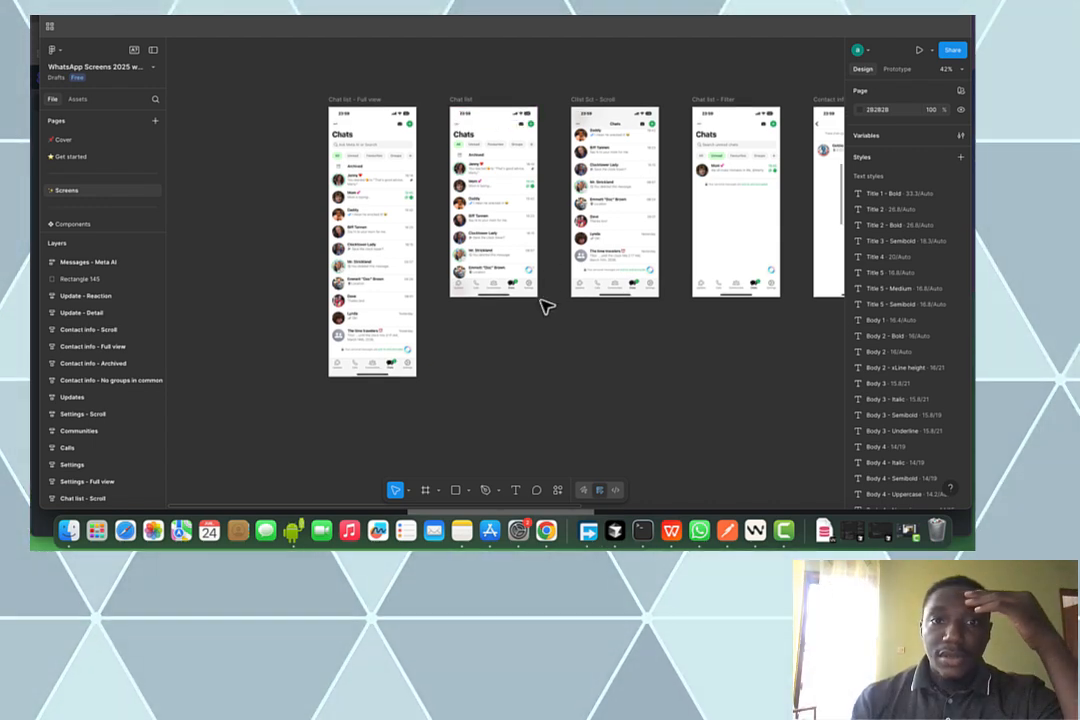
{"action": "left_click", "coordinate": [470, 104]}
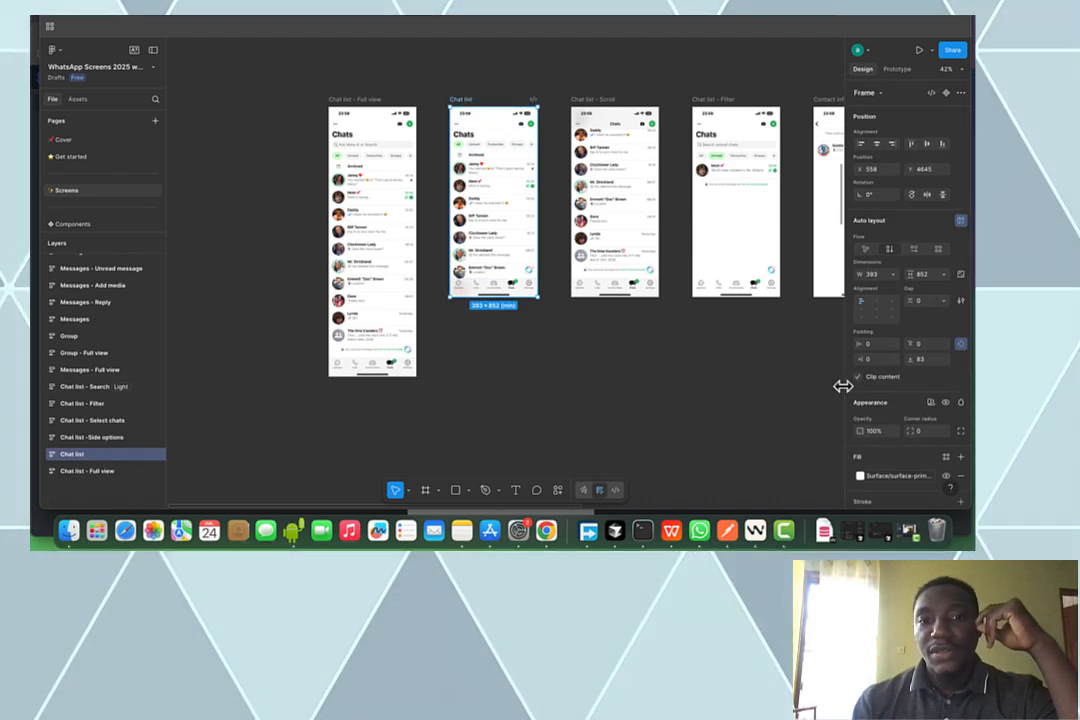
{"action": "scroll", "coordinate": [858, 395], "scroll_direction": "down", "scroll_amount": 3}
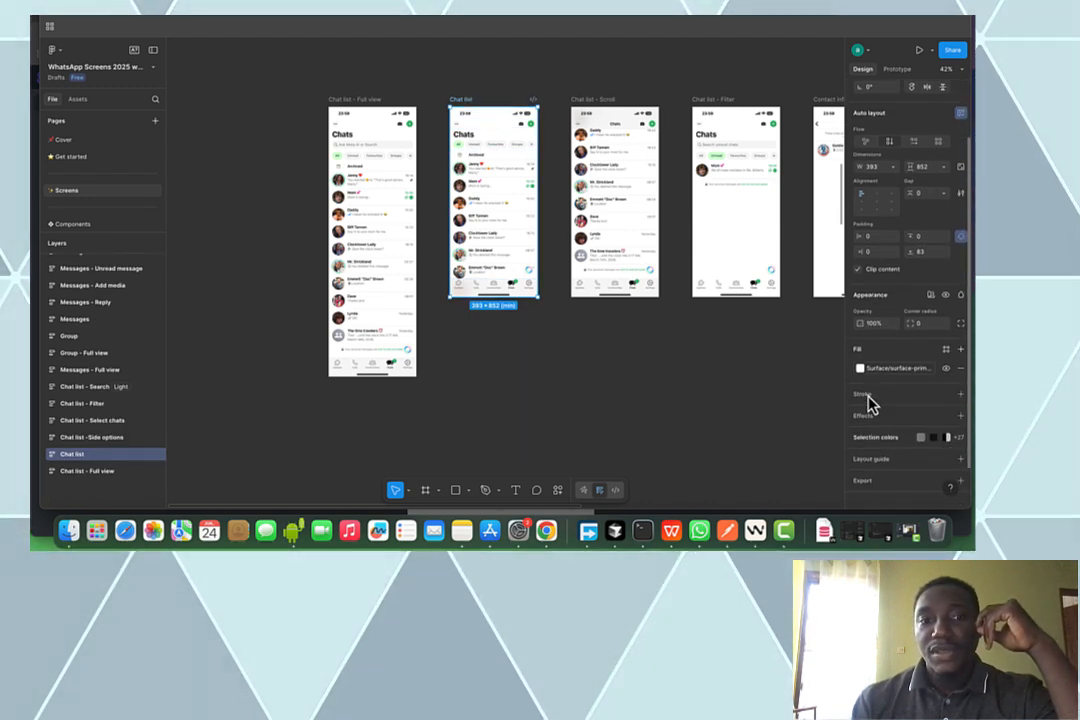
{"action": "left_click", "coordinate": [960, 471]}
{"action": "scroll", "coordinate": [945, 475], "scroll_direction": "down", "scroll_amount": 2}
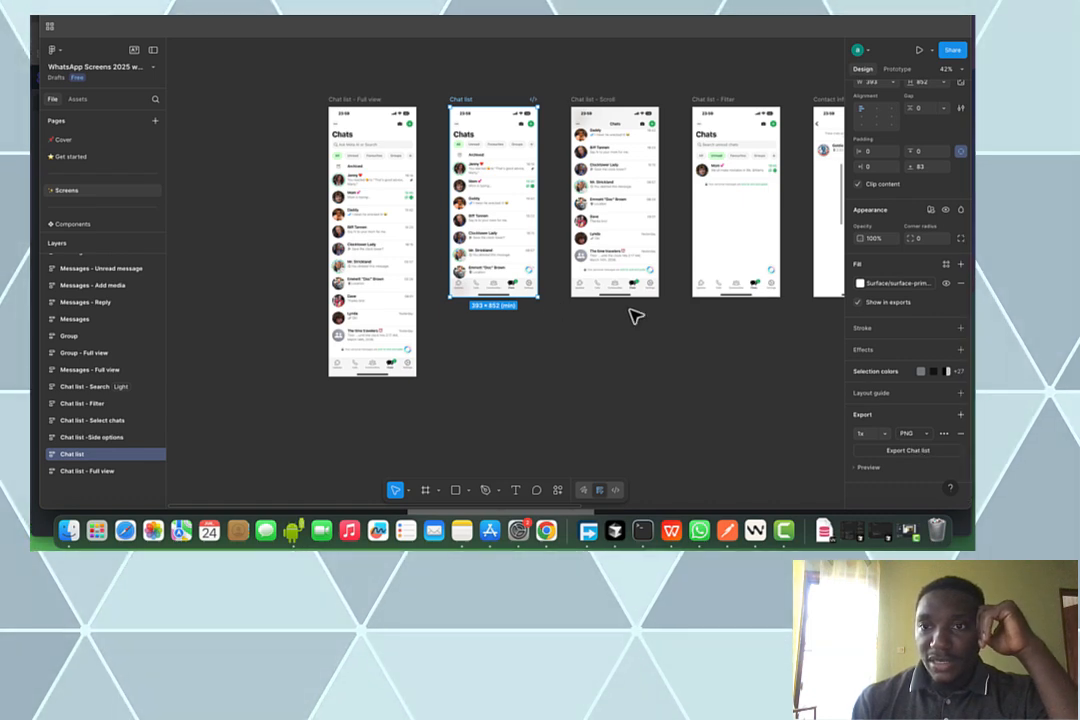
{"action": "scroll", "coordinate": [652, 298], "scroll_direction": "down", "scroll_amount": 5}
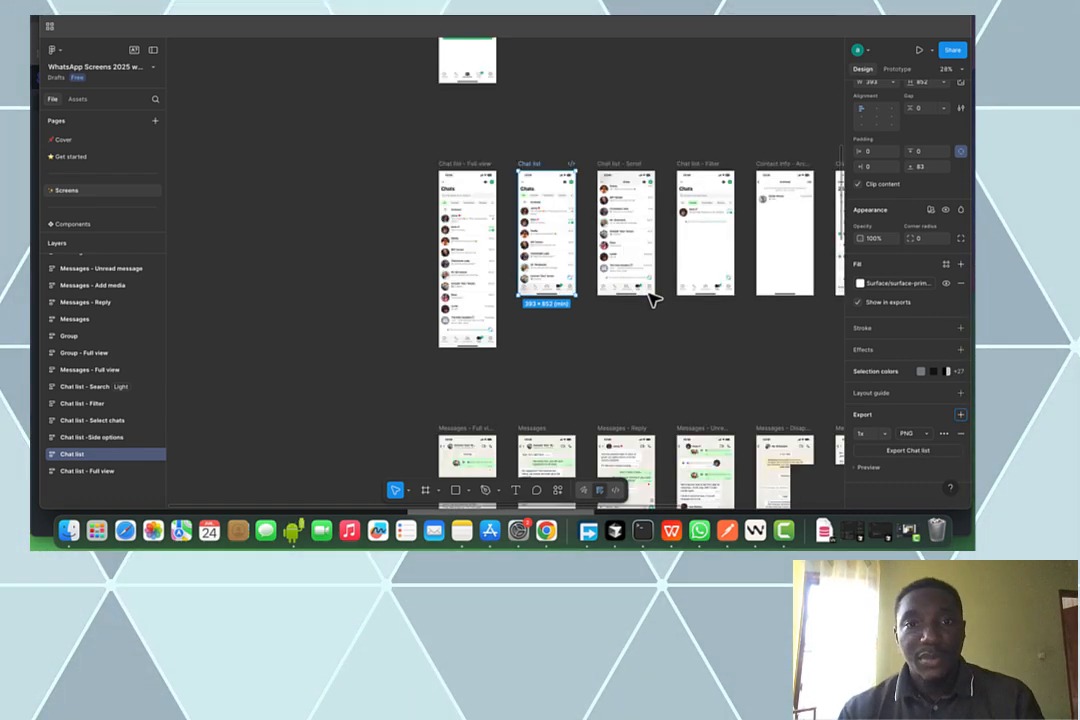
{"action": "scroll", "coordinate": [652, 298], "scroll_direction": "up", "scroll_amount": 5}
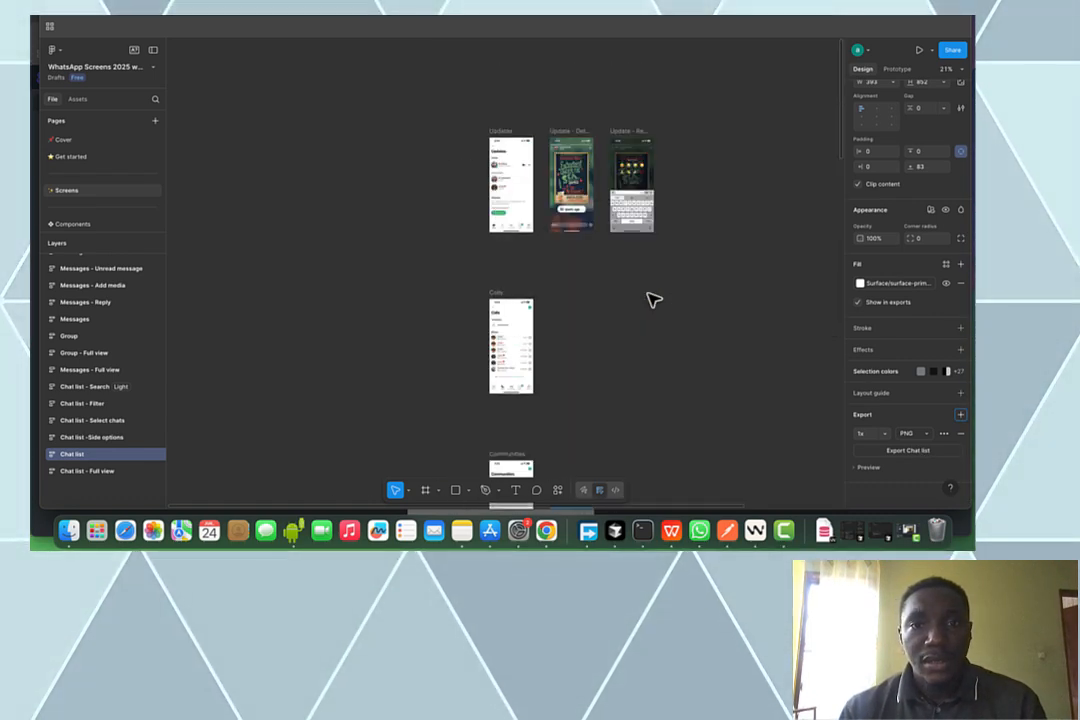
{"action": "scroll", "coordinate": [652, 298], "scroll_direction": "down", "scroll_amount": 5}
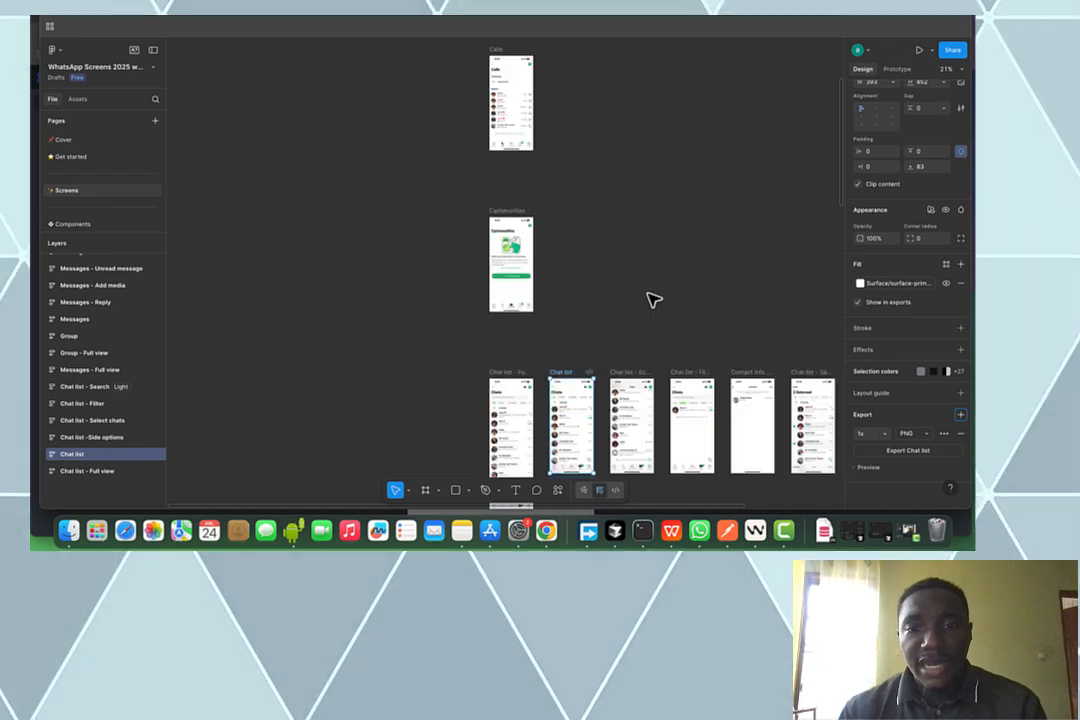
{"action": "scroll", "coordinate": [652, 298], "scroll_direction": "down", "scroll_amount": 8}
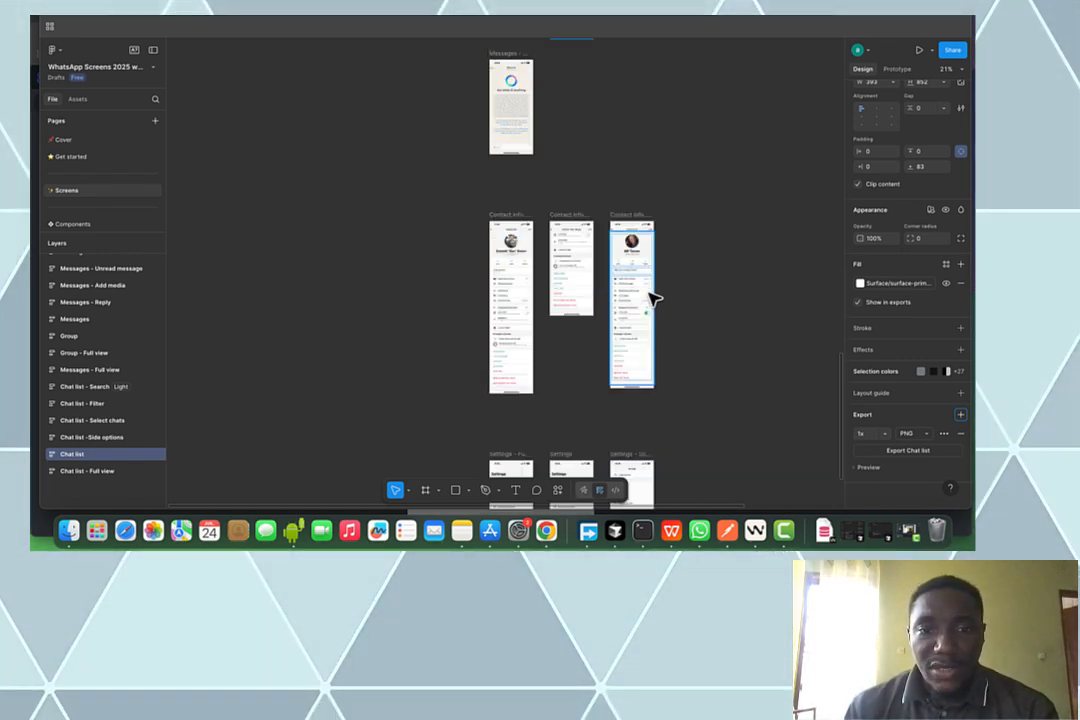
{"action": "scroll", "coordinate": [652, 298], "scroll_direction": "down", "scroll_amount": 10}
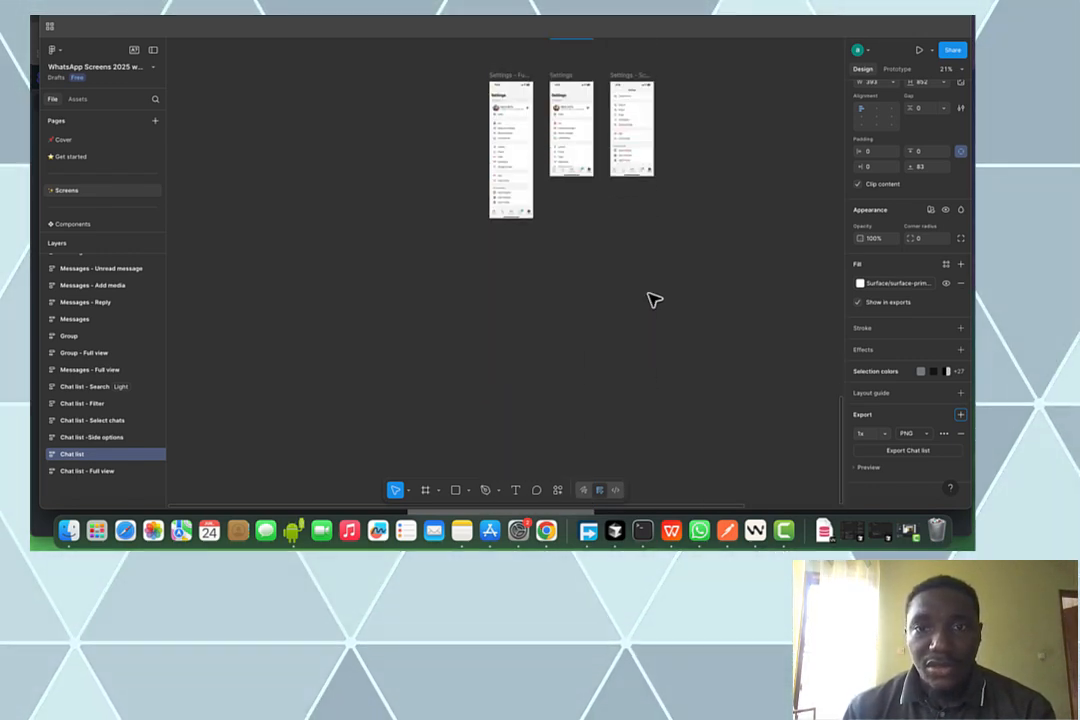
{"action": "scroll", "coordinate": [652, 298], "scroll_direction": "up", "scroll_amount": 5}
{"action": "scroll", "coordinate": [652, 298], "scroll_direction": "up", "scroll_amount": 10}
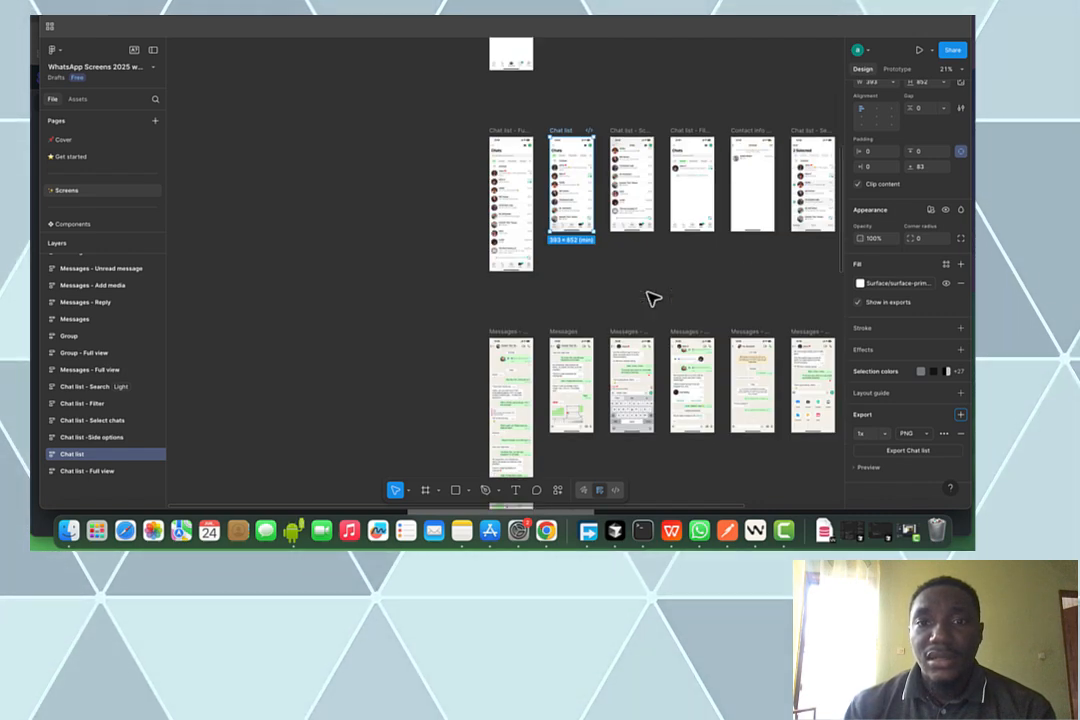
{"action": "scroll", "coordinate": [652, 298], "scroll_direction": "up", "scroll_amount": 3}
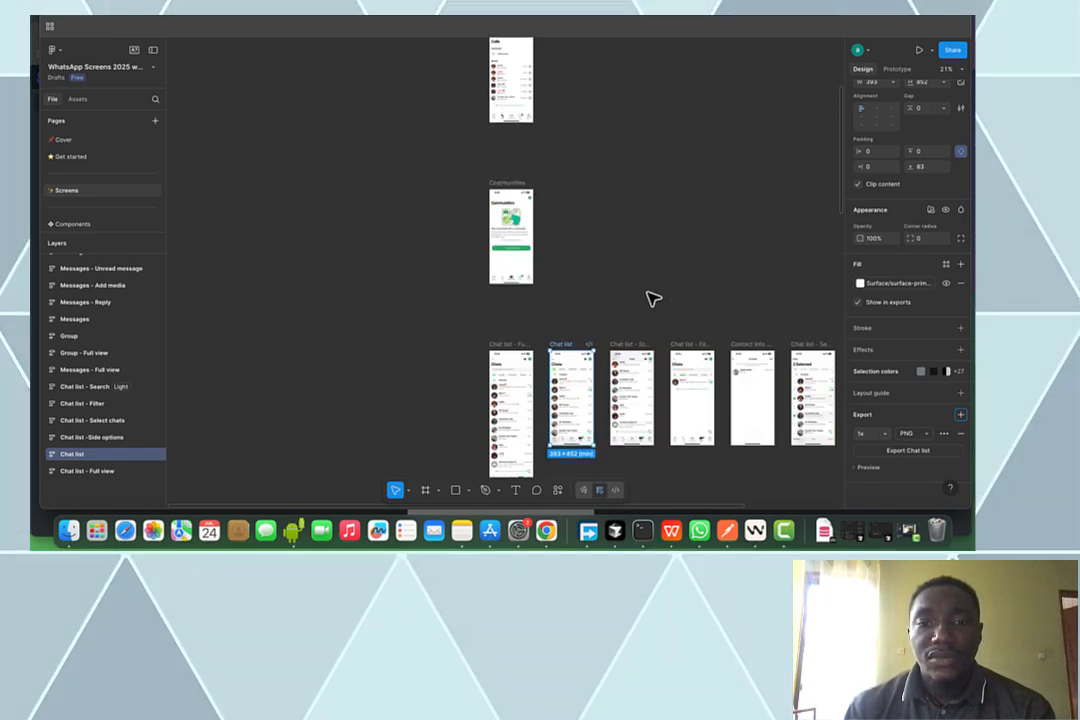
{"action": "left_click", "coordinate": [921, 455]}
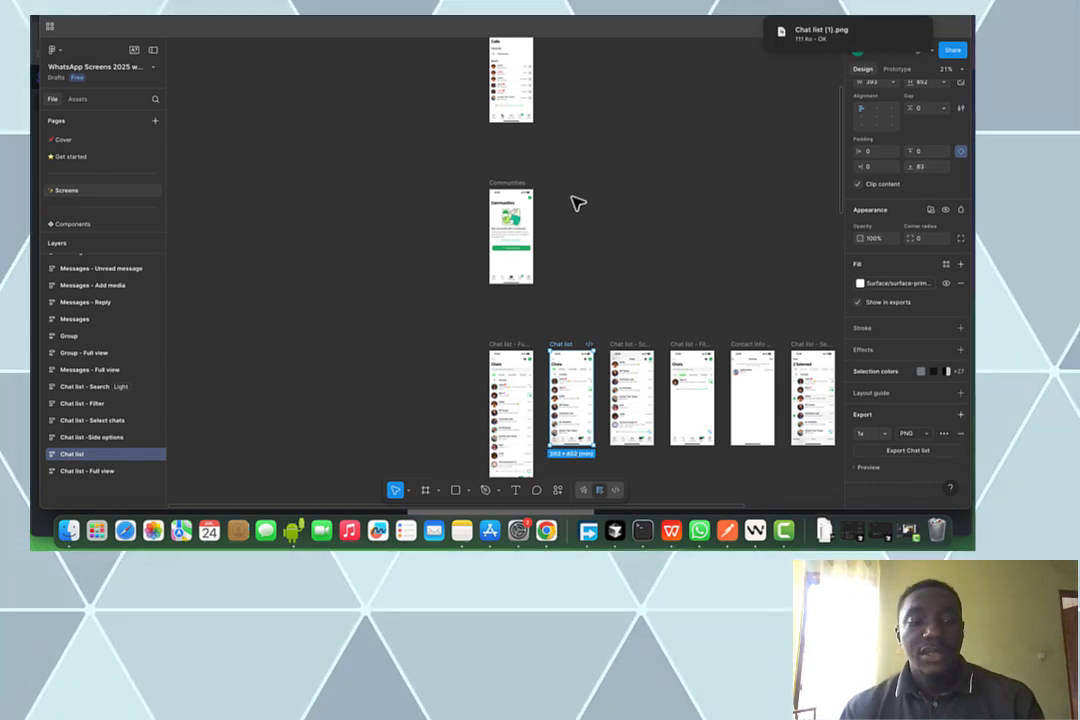
Select the New Community button and reveal its green fill's custom hex value 1DAB61
{"action": "scroll", "coordinate": [513, 188], "scroll_direction": "up", "scroll_amount": 10}
{"action": "scroll", "coordinate": [513, 193], "scroll_direction": "down", "scroll_amount": 3}
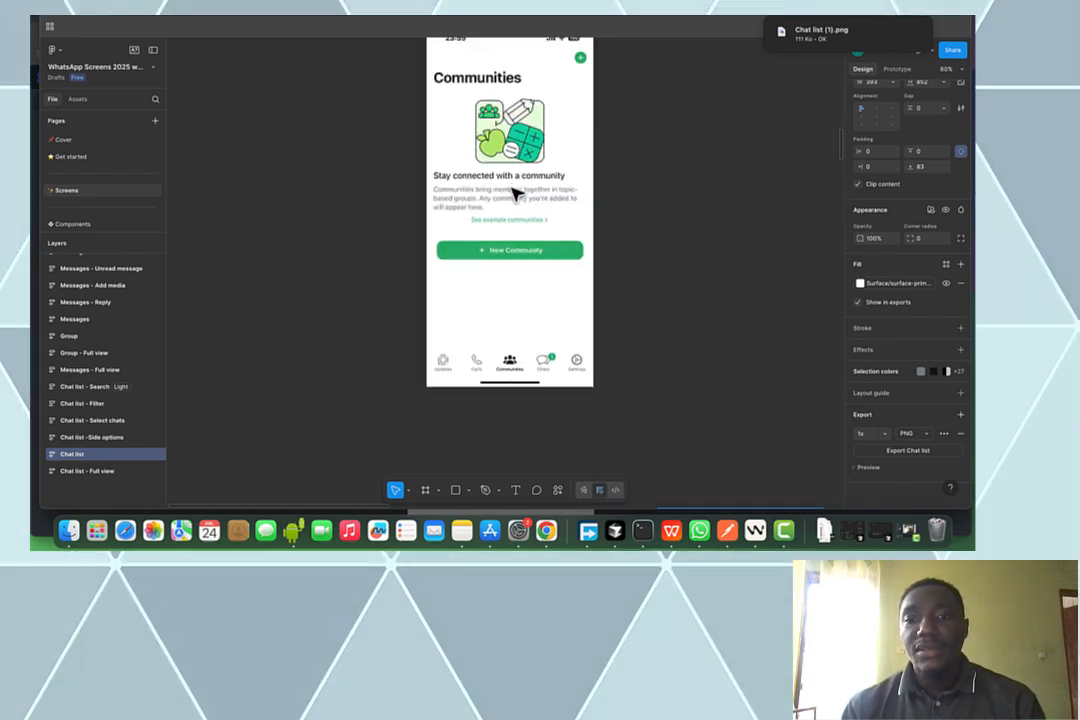
{"action": "left_click", "coordinate": [559, 258]}
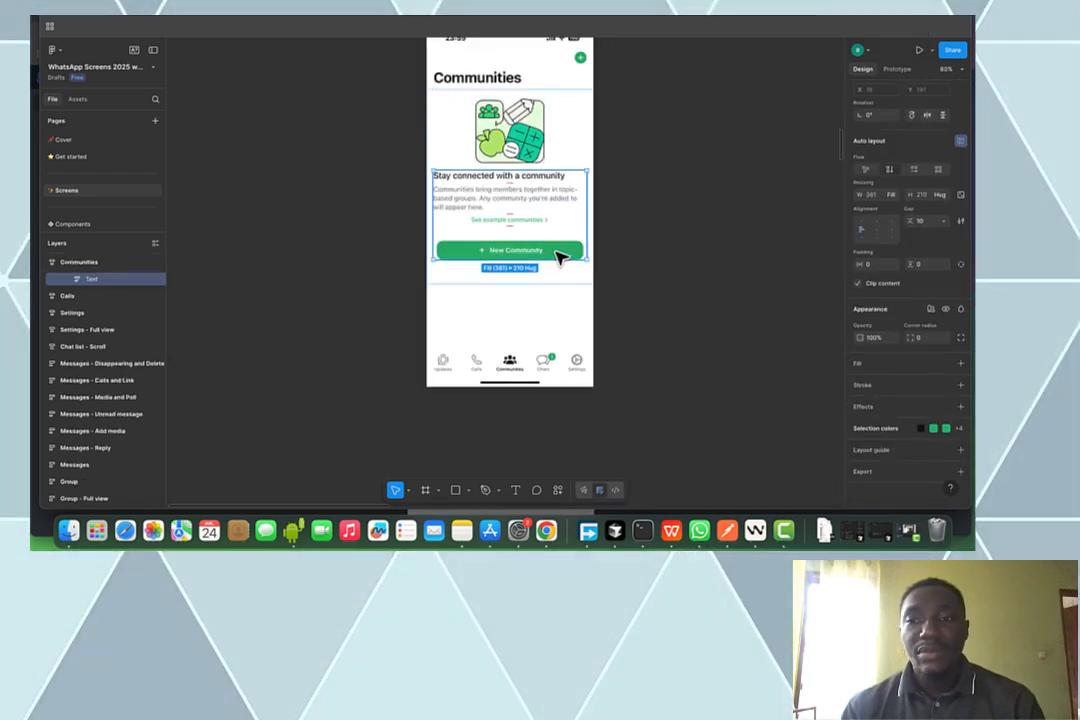
{"action": "left_click", "coordinate": [578, 252]}
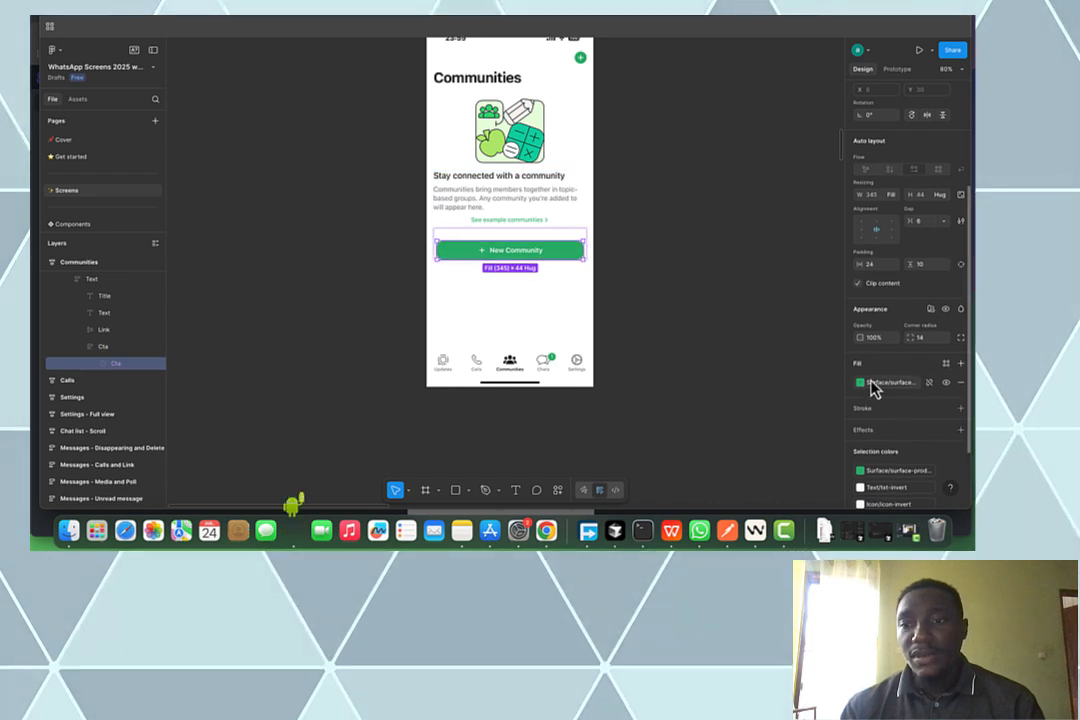
{"action": "left_click", "coordinate": [860, 385]}
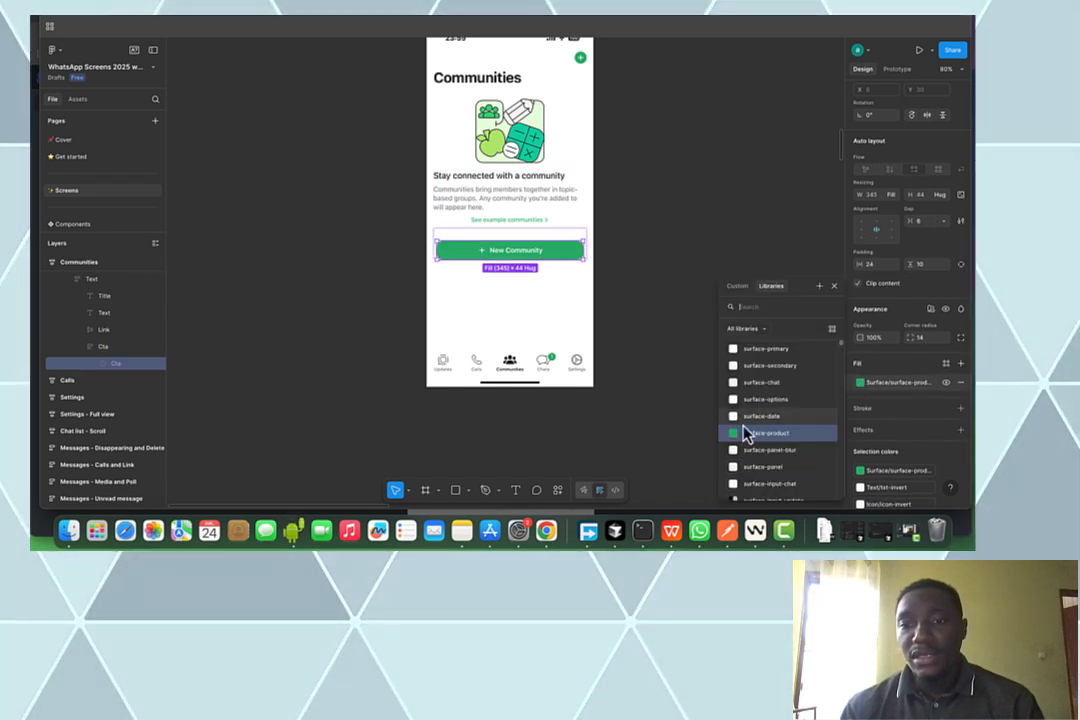
{"action": "left_click", "coordinate": [745, 432]}
{"action": "scroll", "coordinate": [884, 484], "scroll_direction": "down", "scroll_amount": 2}
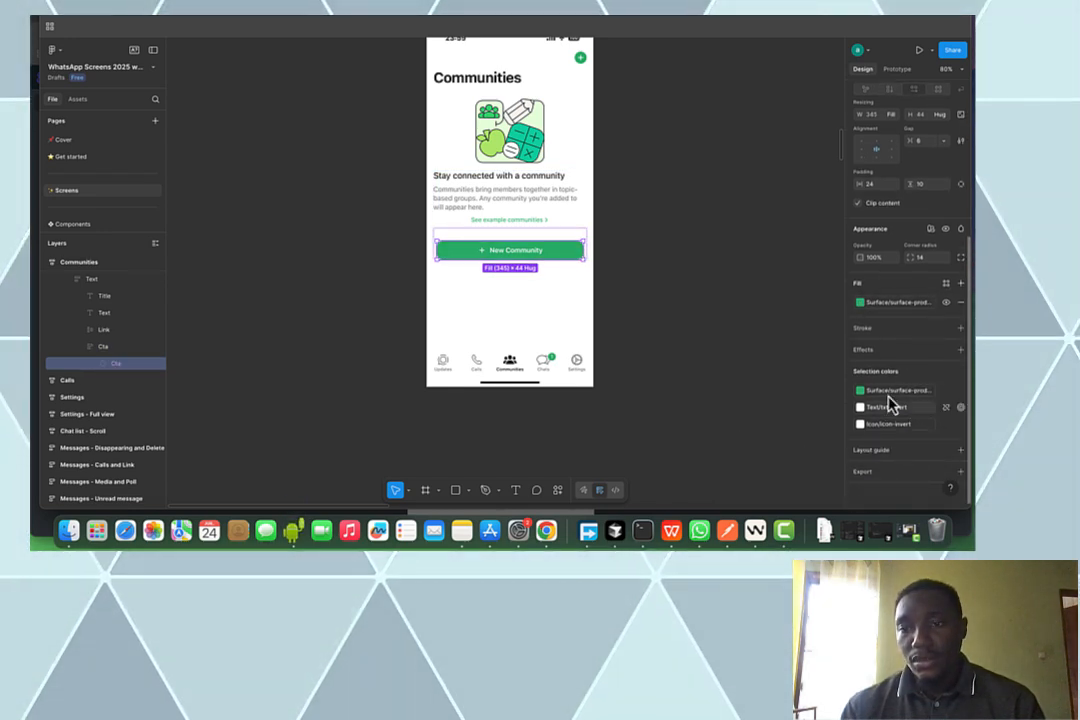
{"action": "left_click", "coordinate": [861, 392]}
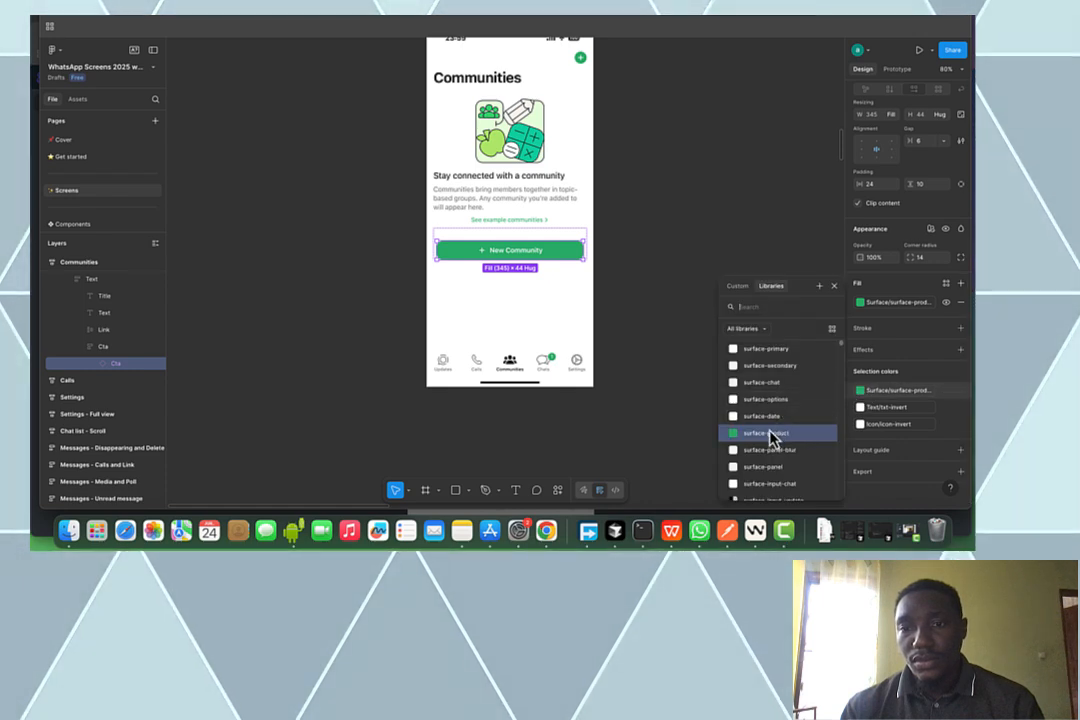
{"action": "left_click", "coordinate": [737, 286]}
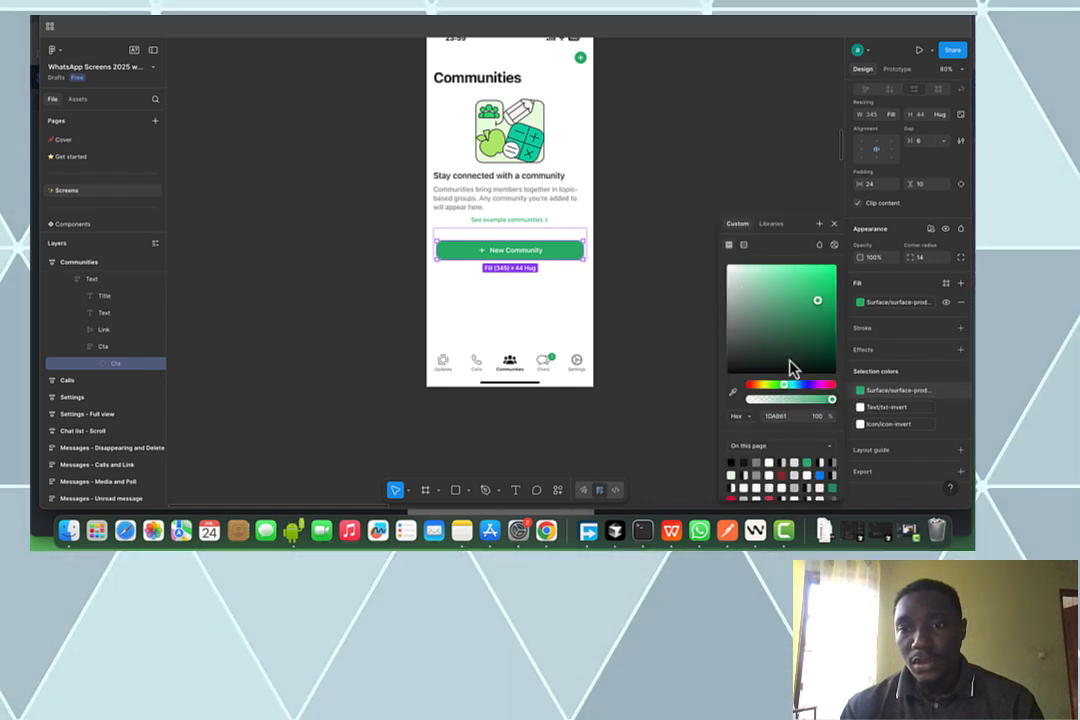
{"action": "left_click", "coordinate": [790, 416]}
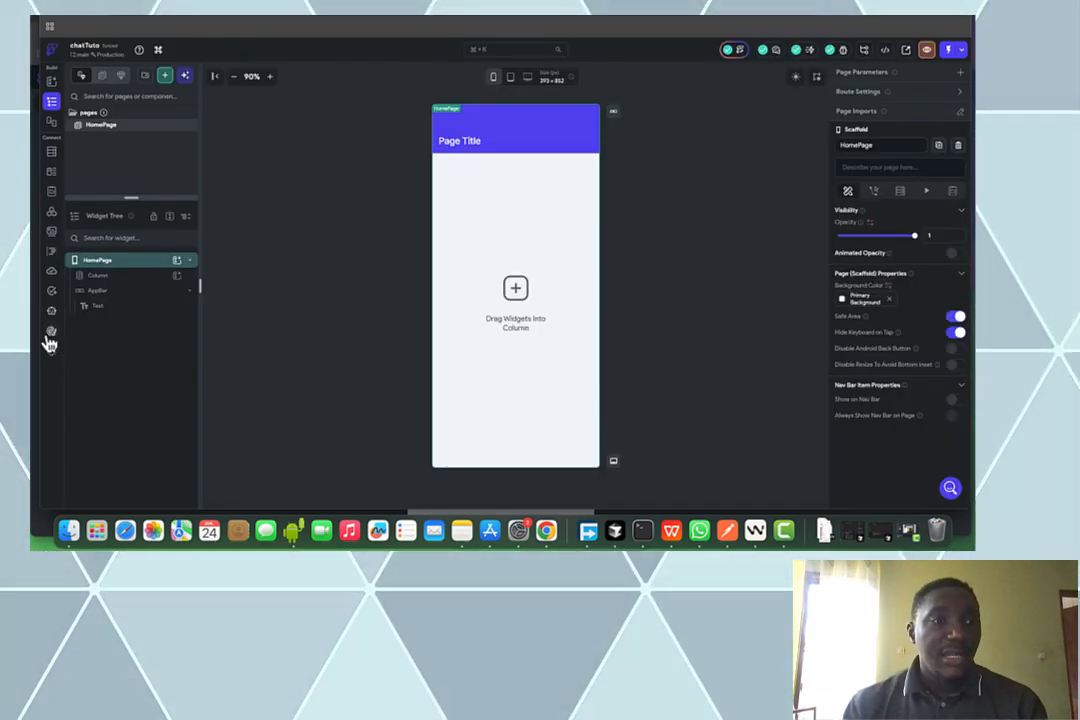
Set the light-mode Primary theme colour to the pasted hex 1DAB61
{"action": "left_click", "coordinate": [51, 332]}
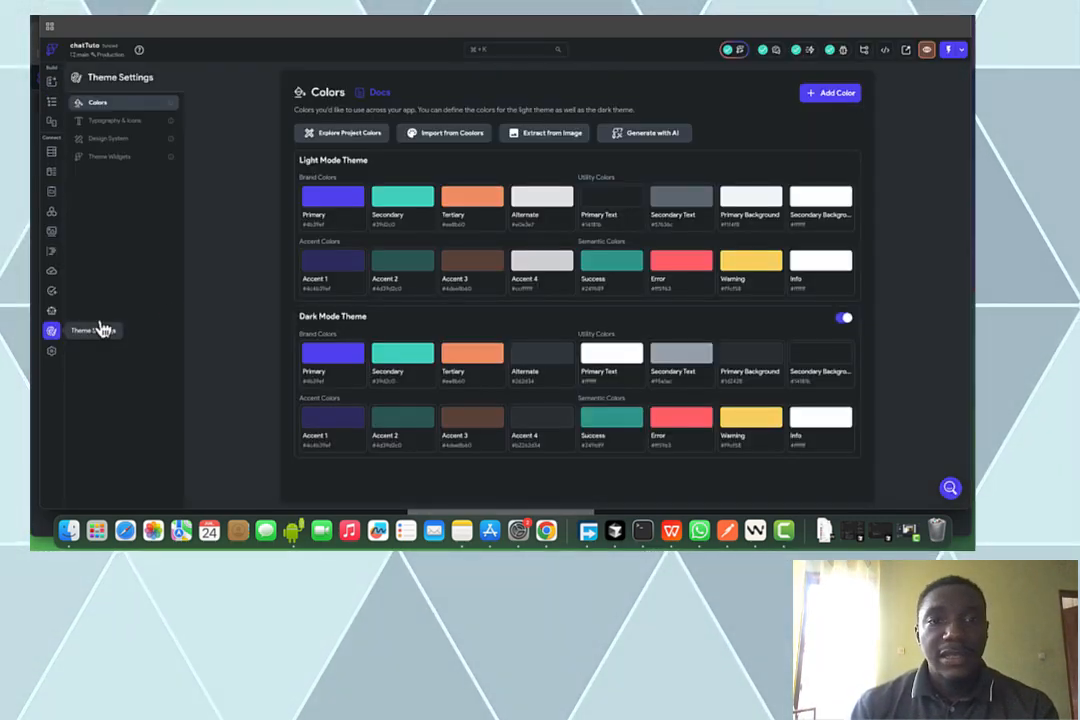
{"action": "left_click", "coordinate": [334, 205]}
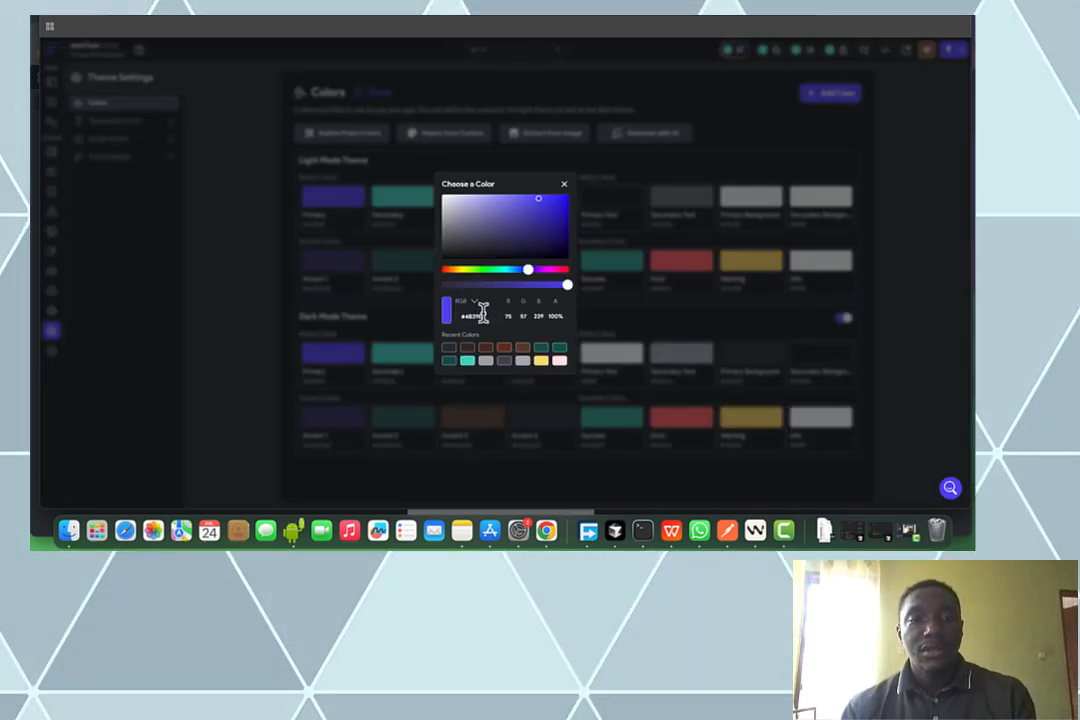
{"action": "type", "text": "1DAB61"}
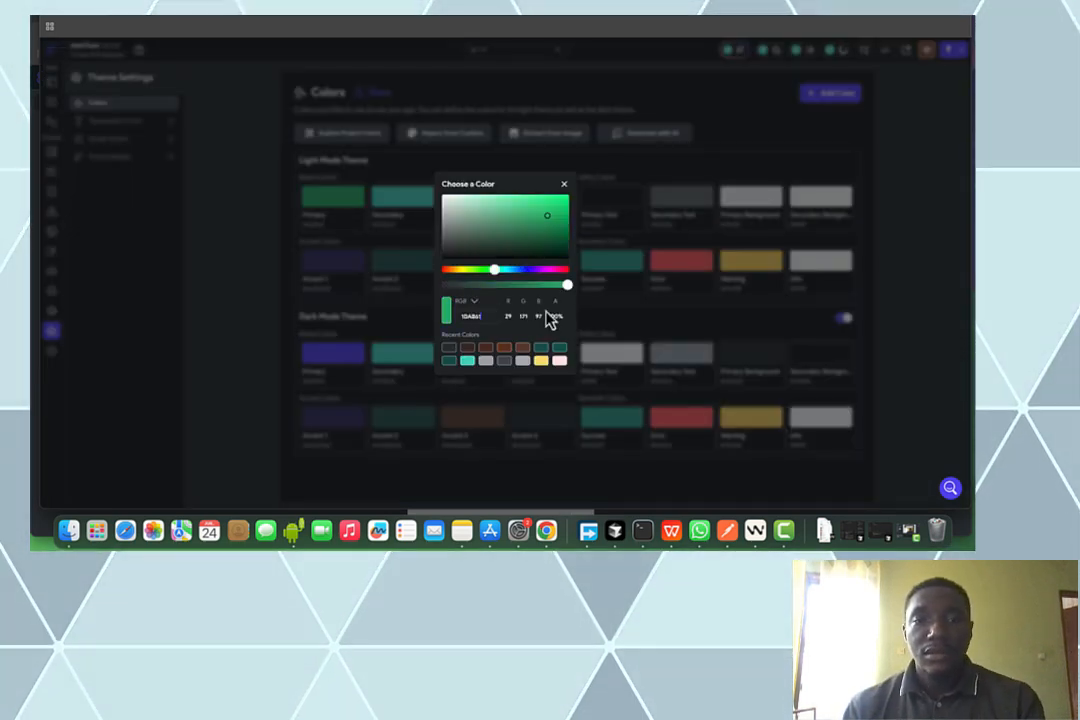
{"action": "left_click", "coordinate": [668, 330]}
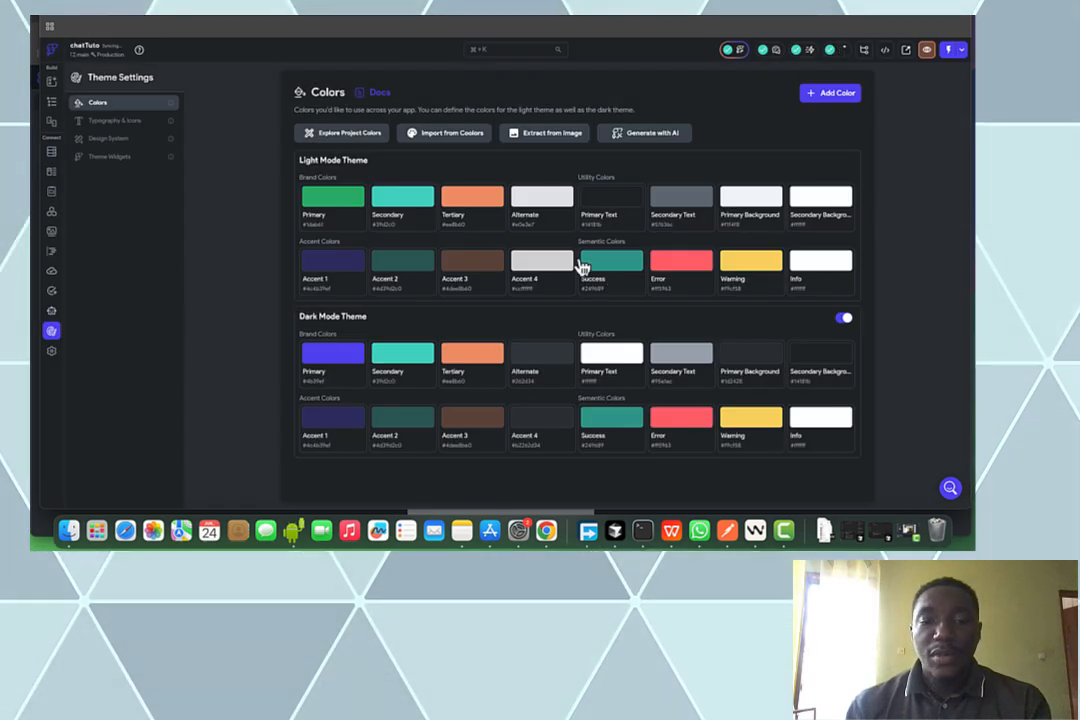
Glance at the Figma file, then return to the FlutterFlow HomePage editor
{"action": "key", "text": "ctrl+Tab"}
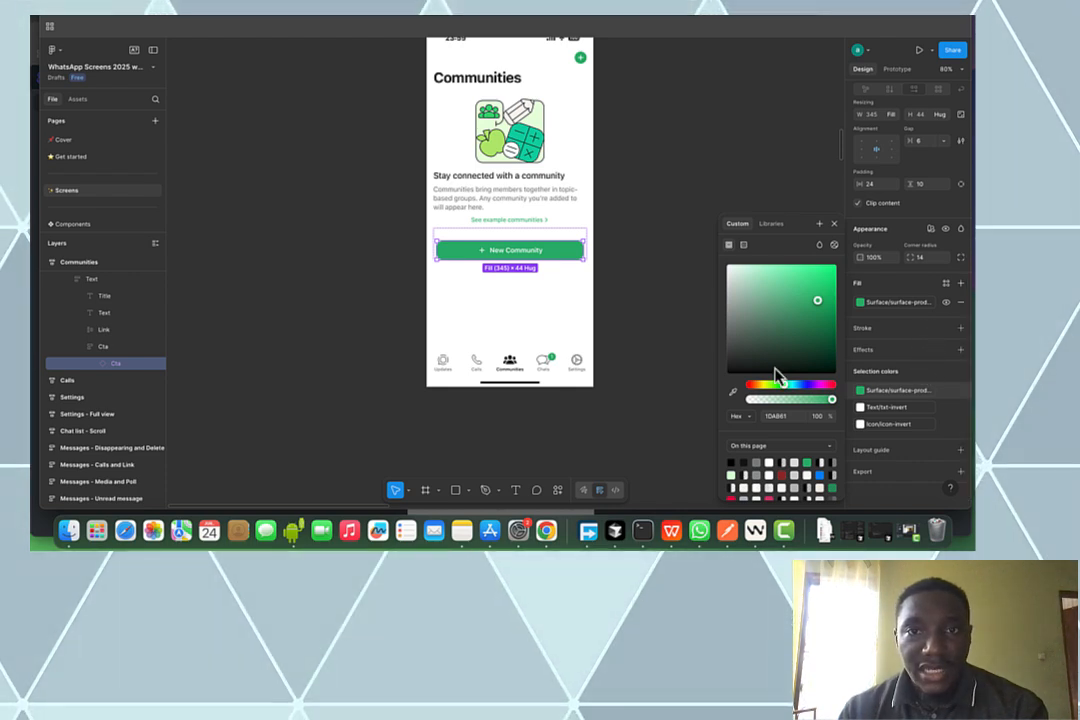
{"action": "scroll", "coordinate": [620, 253], "scroll_direction": "up", "scroll_amount": 5}
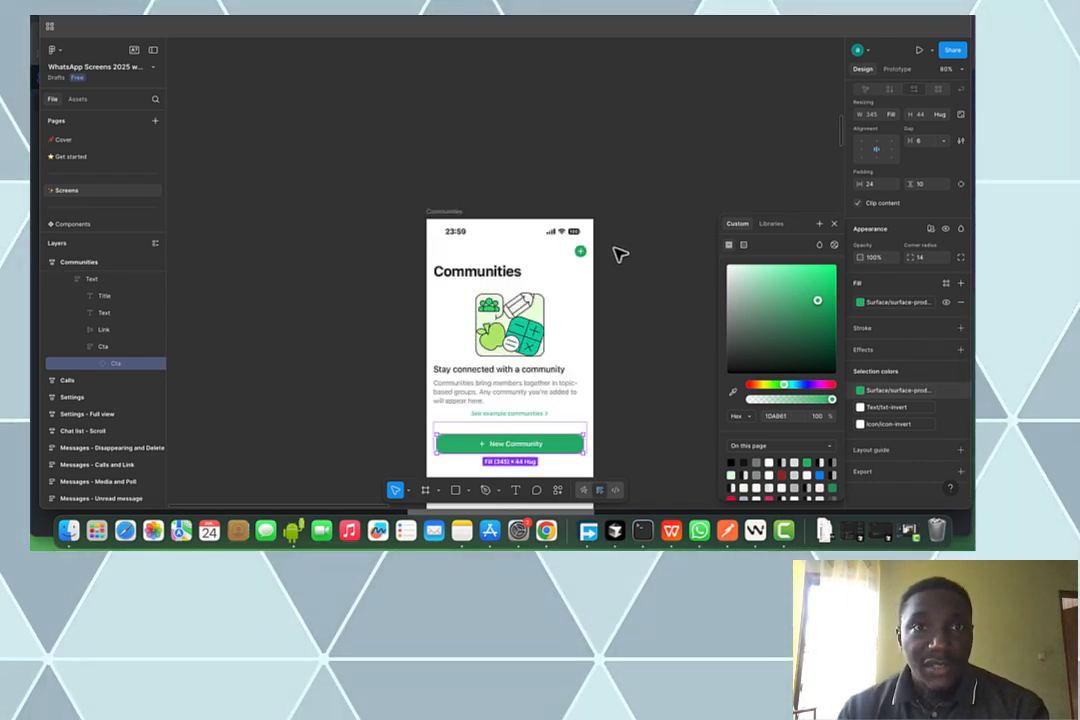
{"action": "scroll", "coordinate": [605, 249], "scroll_direction": "down", "scroll_amount": 3}
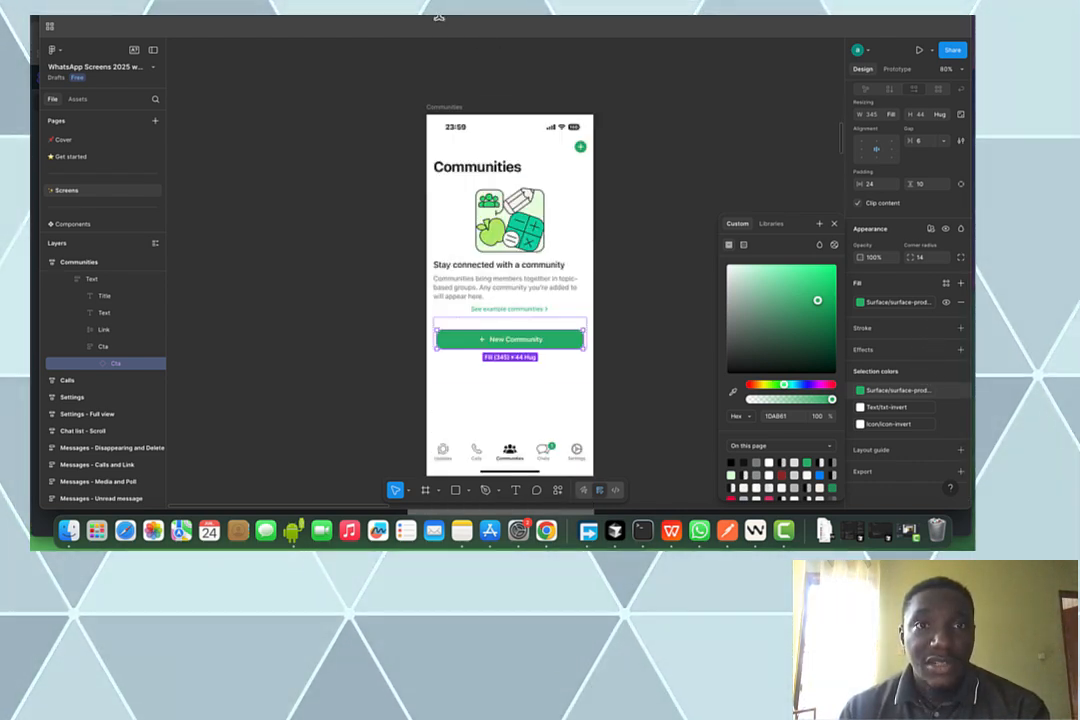
{"action": "left_click", "coordinate": [465, 16]}
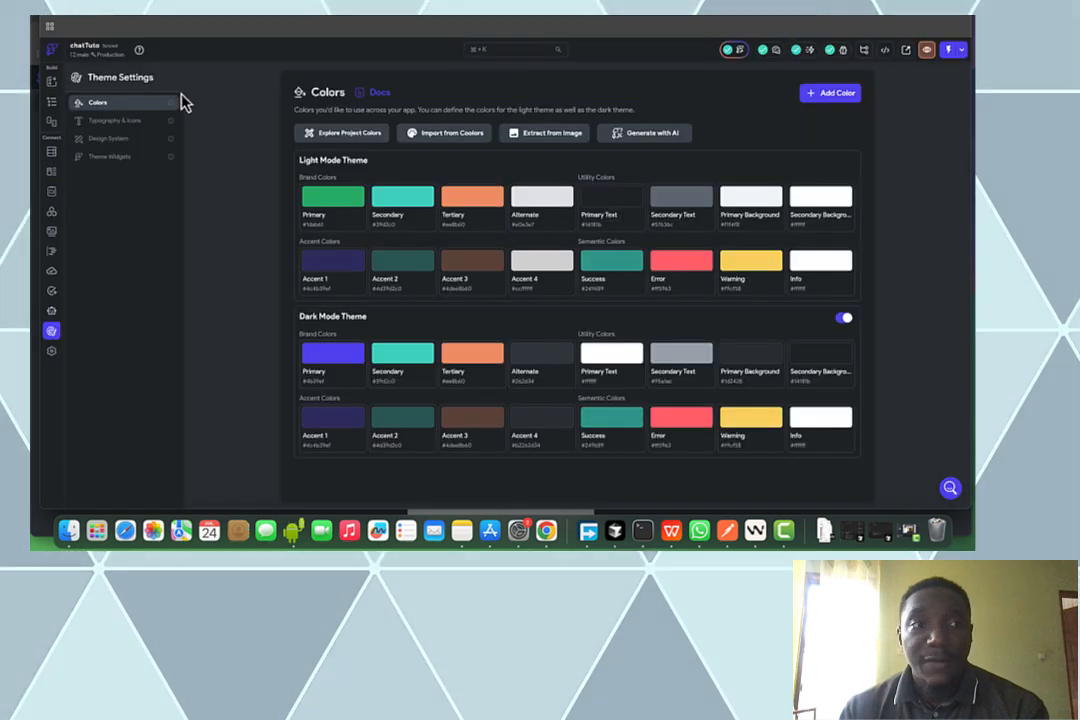
{"action": "left_click", "coordinate": [56, 105]}
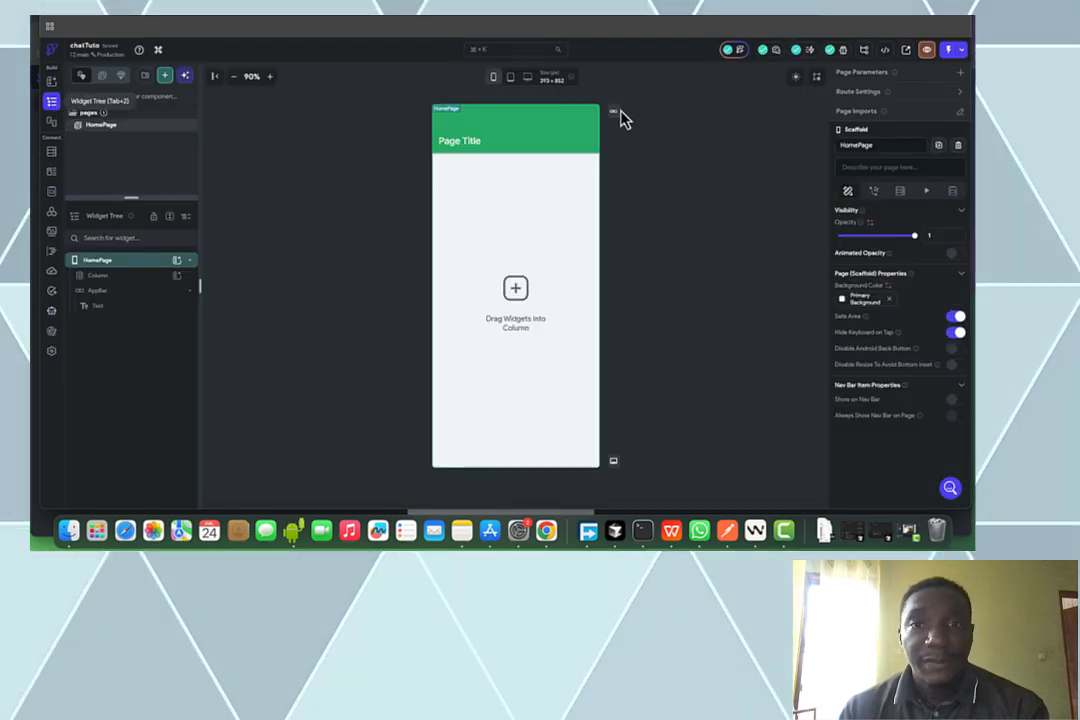
Attach Chat list (1).png from Downloads to a new AI Component generation with prompt 'create this page'
{"action": "left_click", "coordinate": [741, 50]}
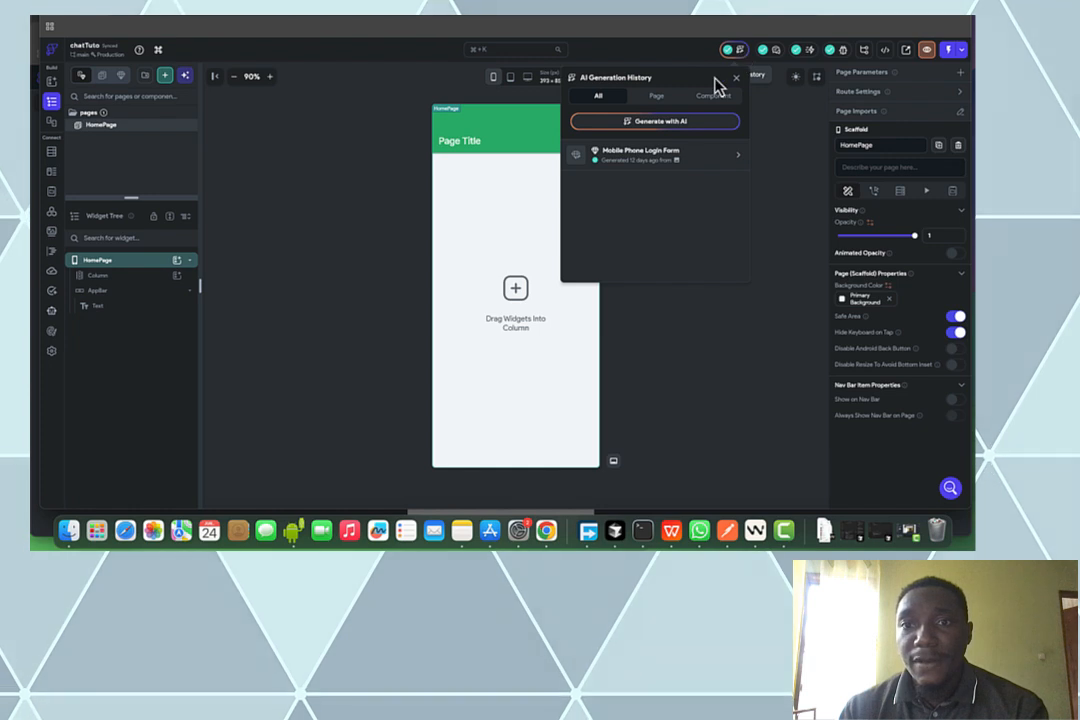
{"action": "left_click", "coordinate": [640, 140]}
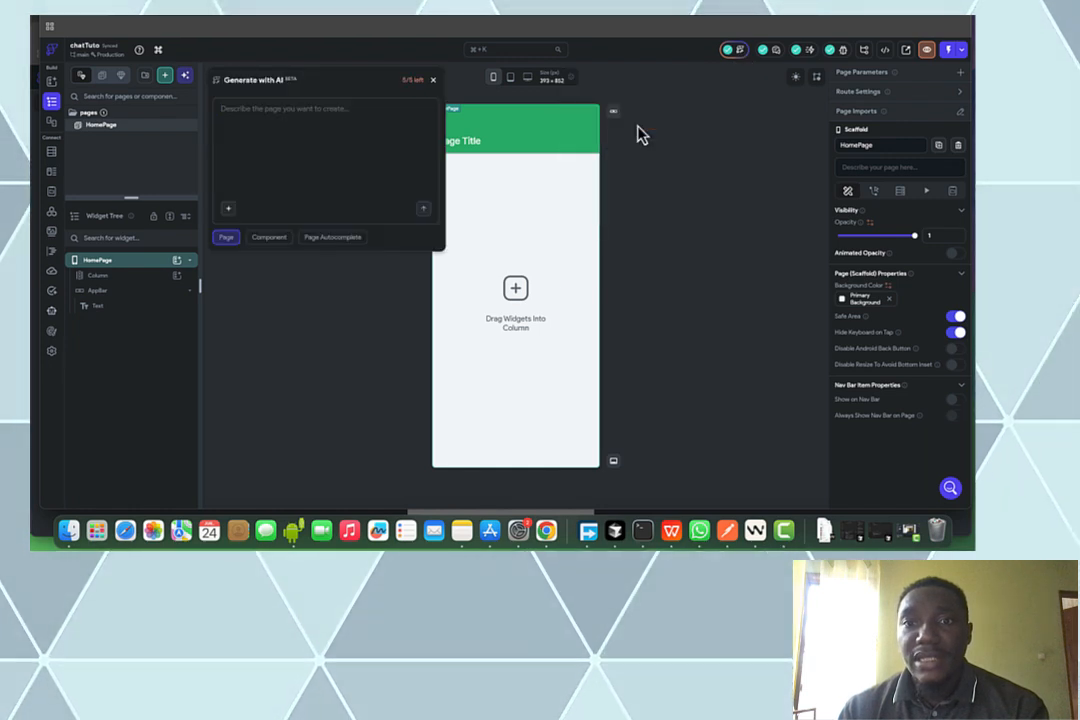
{"action": "left_click", "coordinate": [231, 212]}
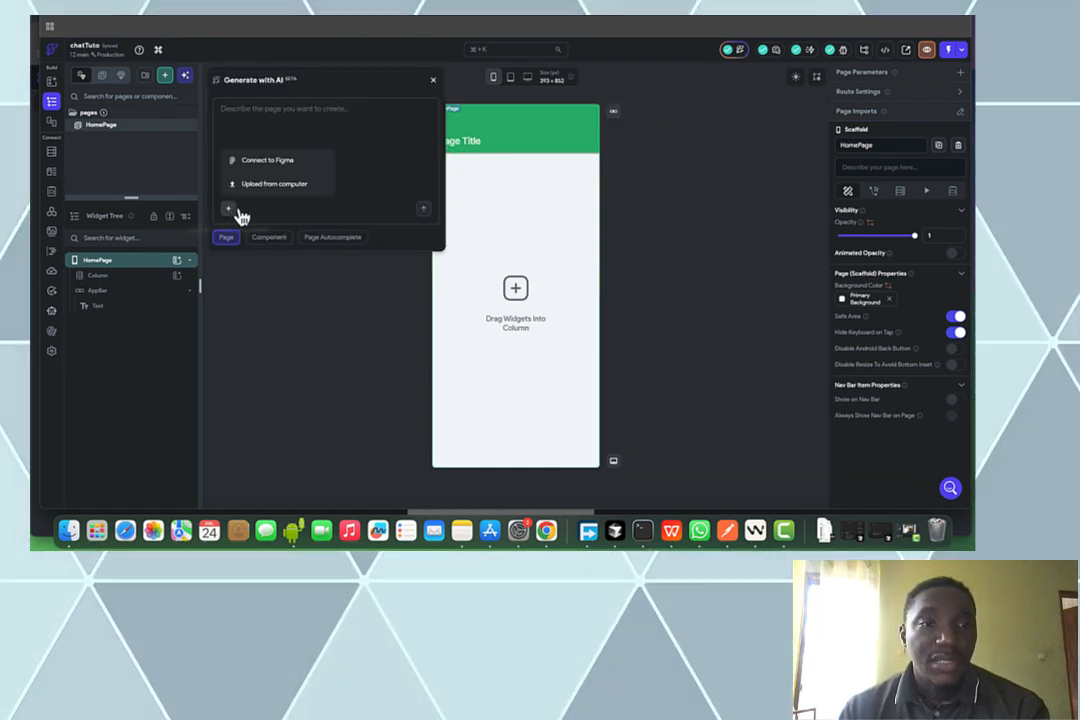
{"action": "left_click", "coordinate": [257, 194]}
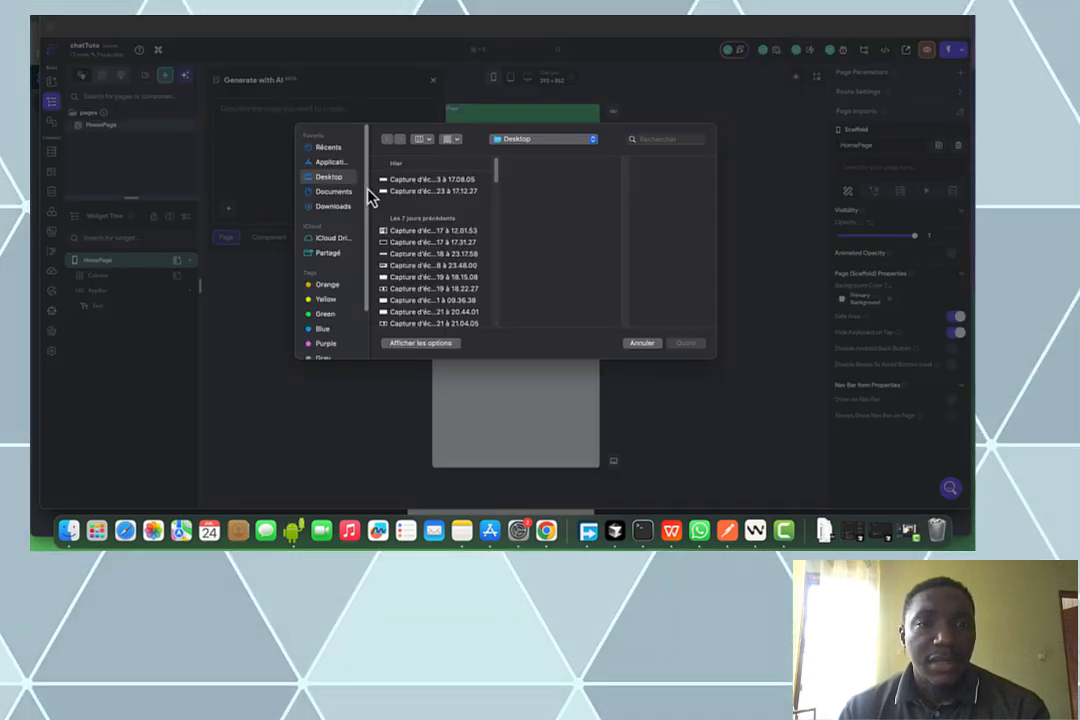
{"action": "left_click", "coordinate": [334, 207]}
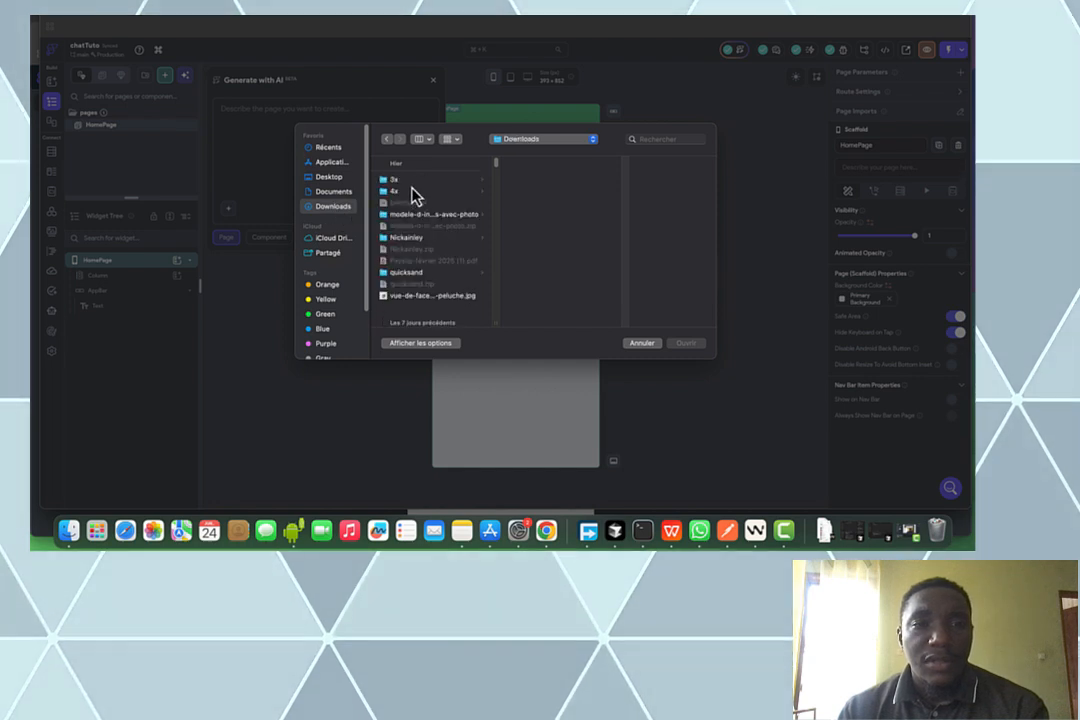
{"action": "left_click", "coordinate": [420, 182]}
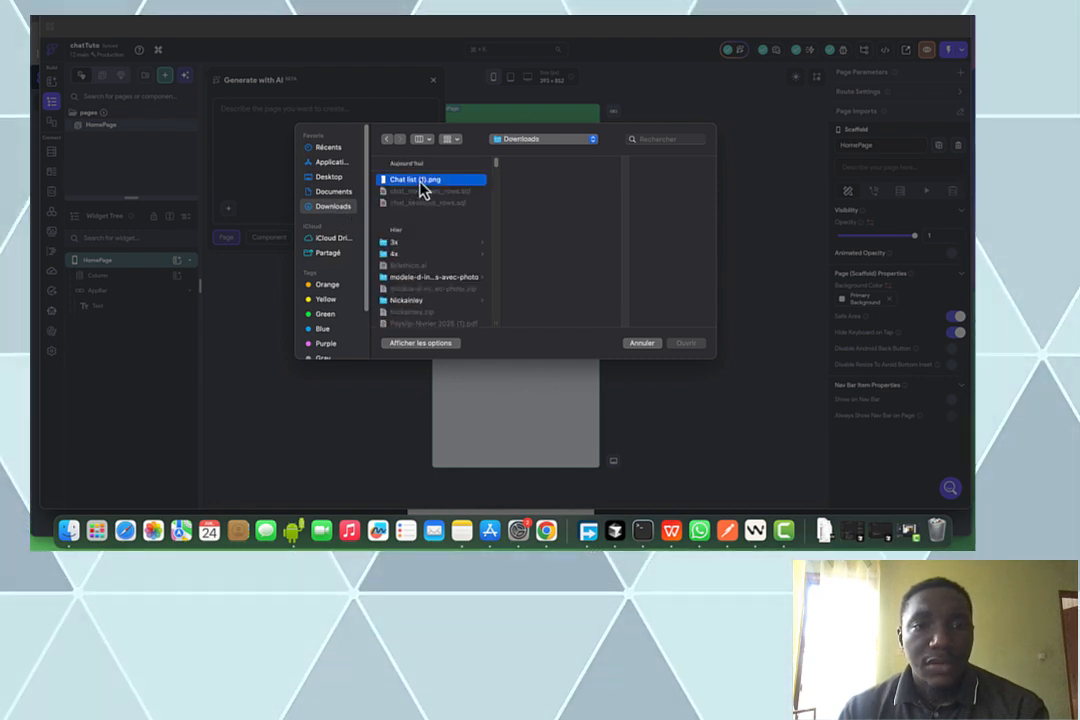
{"action": "left_click", "coordinate": [685, 343]}
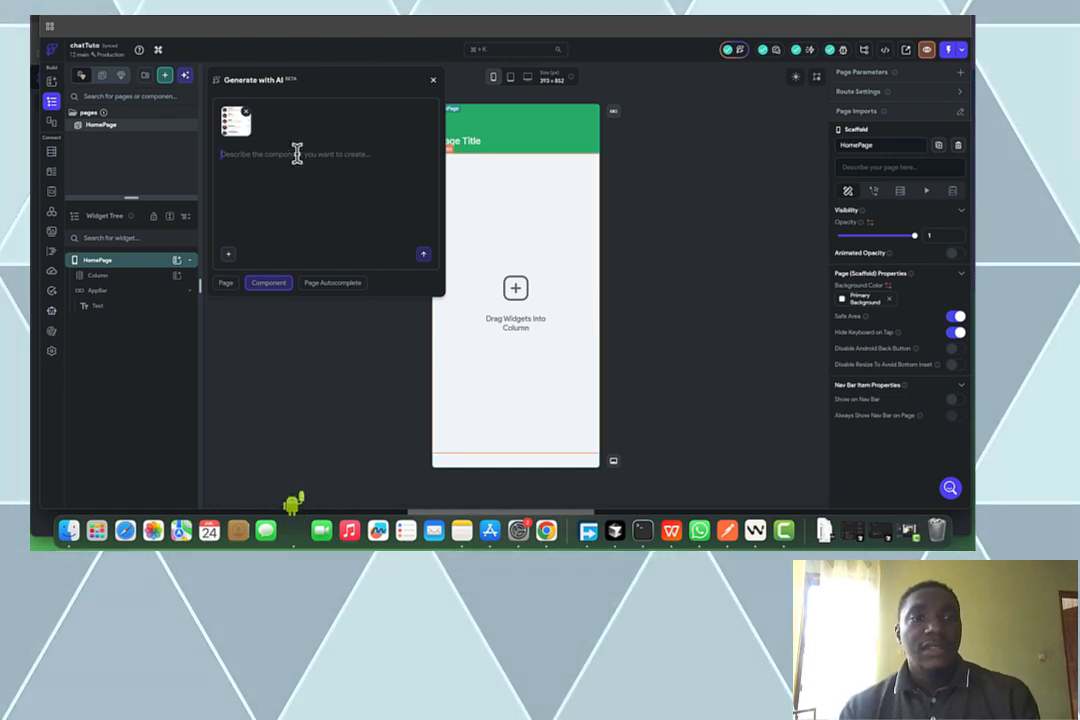
{"action": "type", "text": "create"}
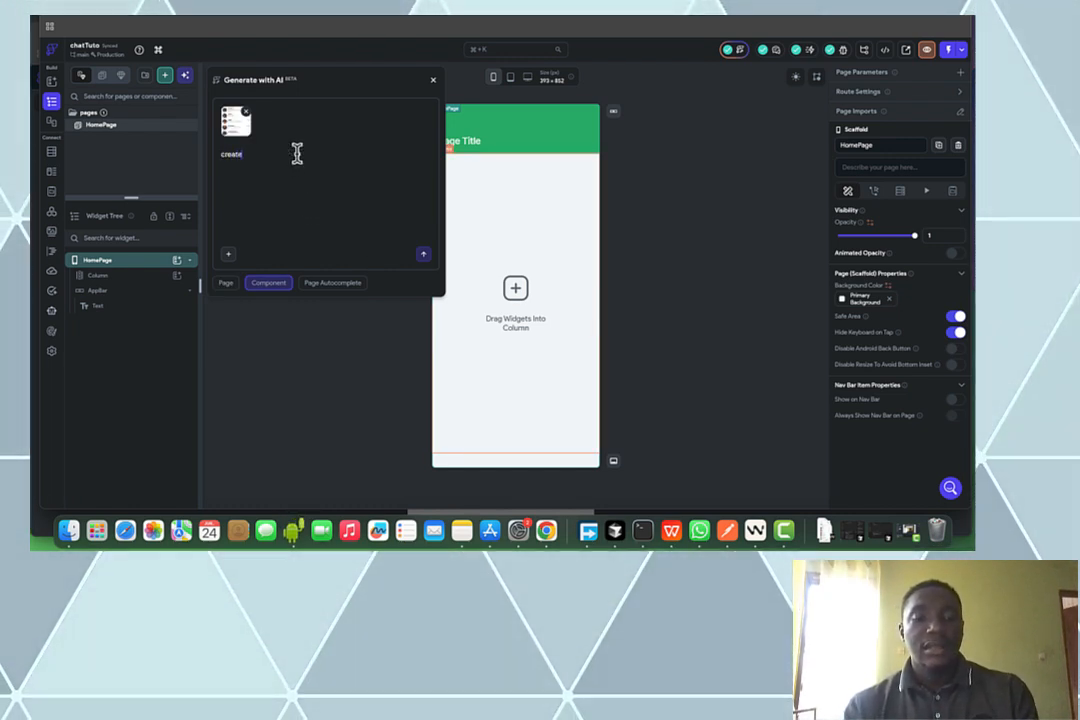
{"action": "type", "text": " this pa"}
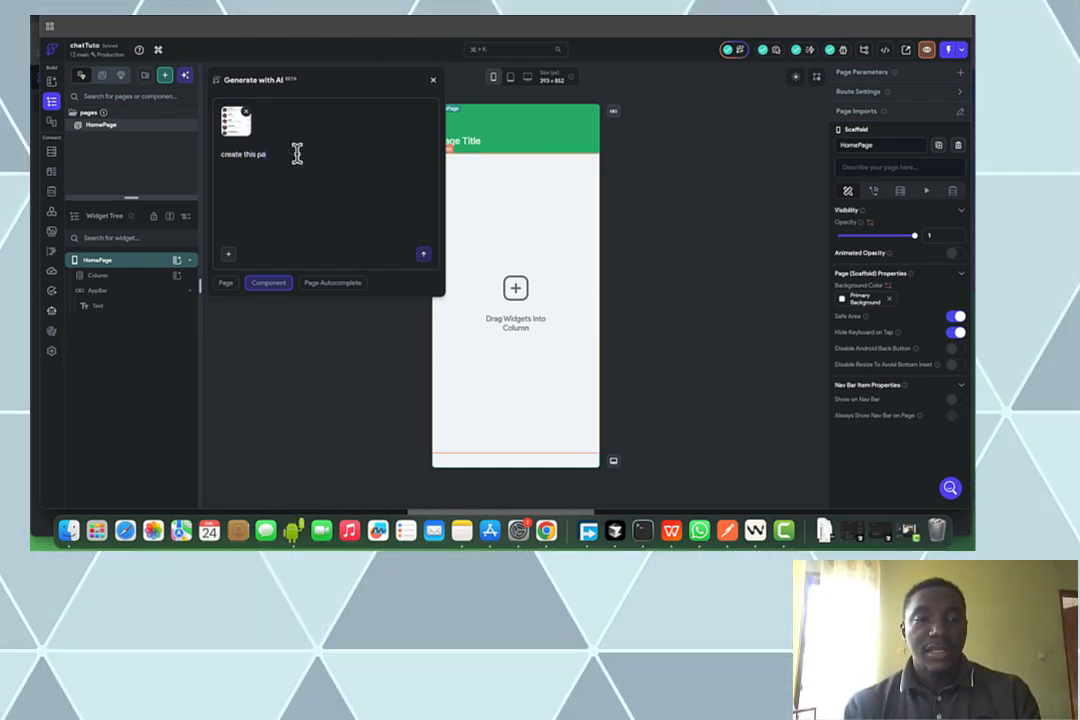
{"action": "type", "text": "ge"}
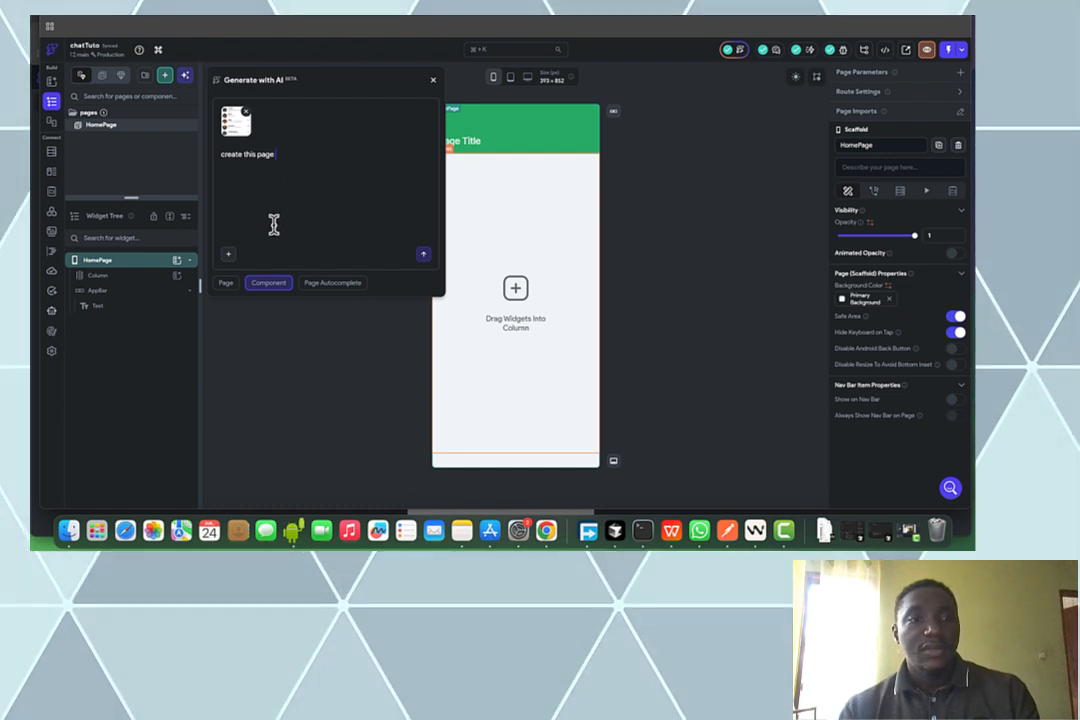
{"action": "left_click", "coordinate": [423, 255]}
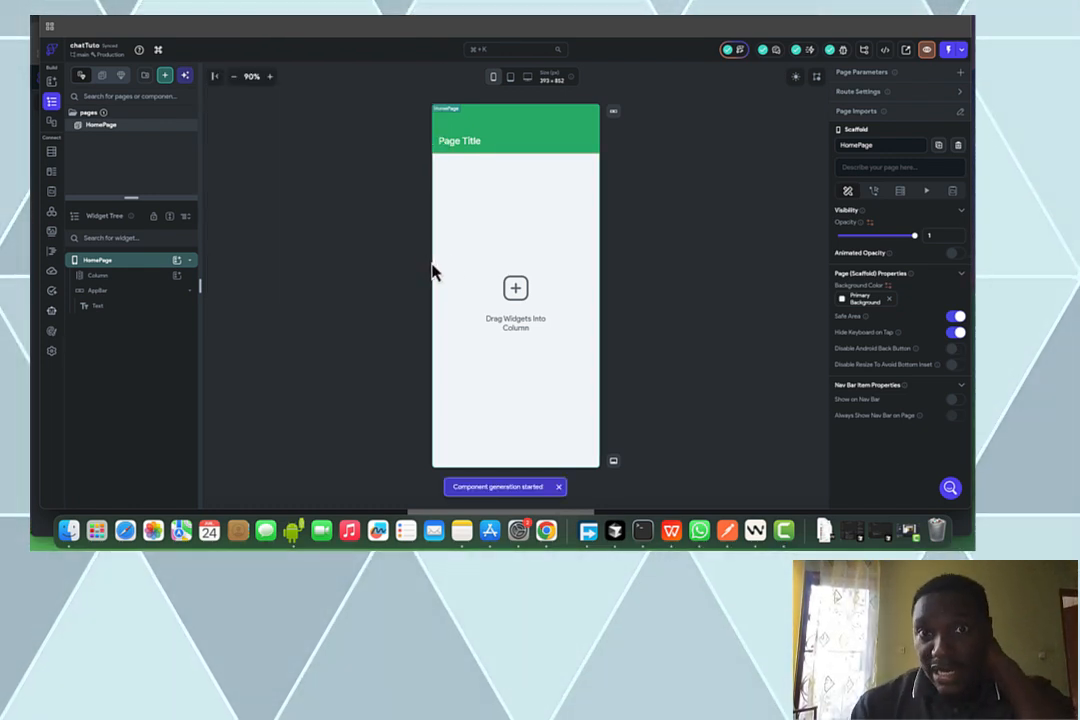
Delete the HomePage AppBar and check that 'Chat Message List' is still generating in AI history
{"action": "left_click", "coordinate": [141, 298]}
{"action": "key", "text": "Delete"}
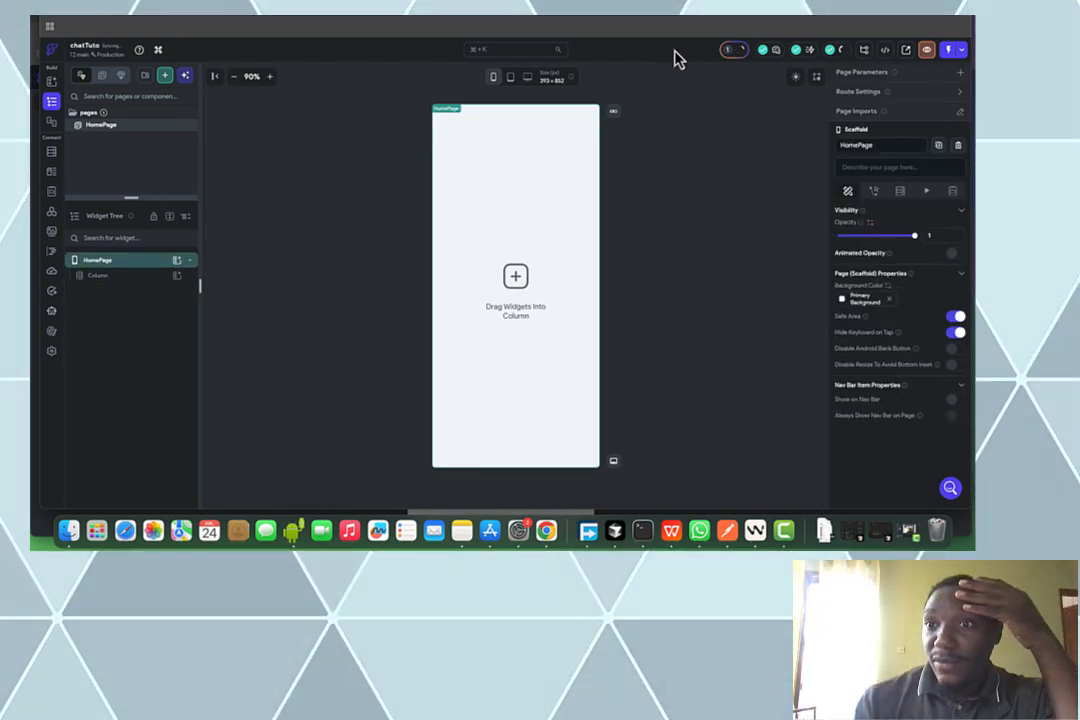
{"action": "left_click", "coordinate": [735, 52]}
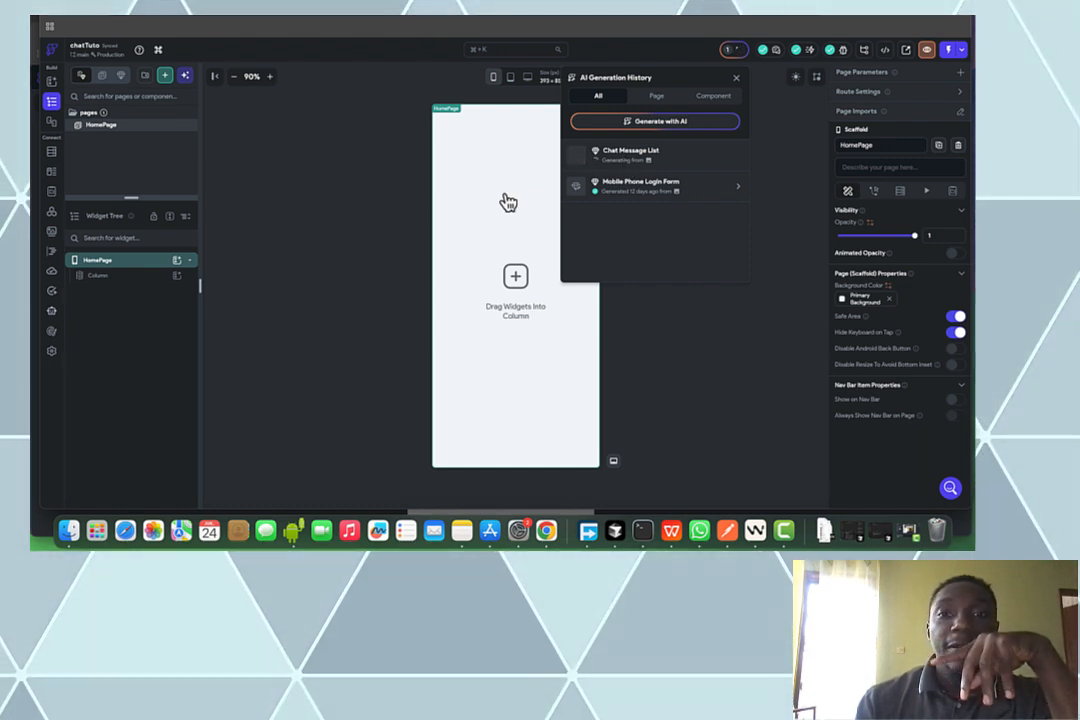
{"action": "left_click", "coordinate": [296, 198]}
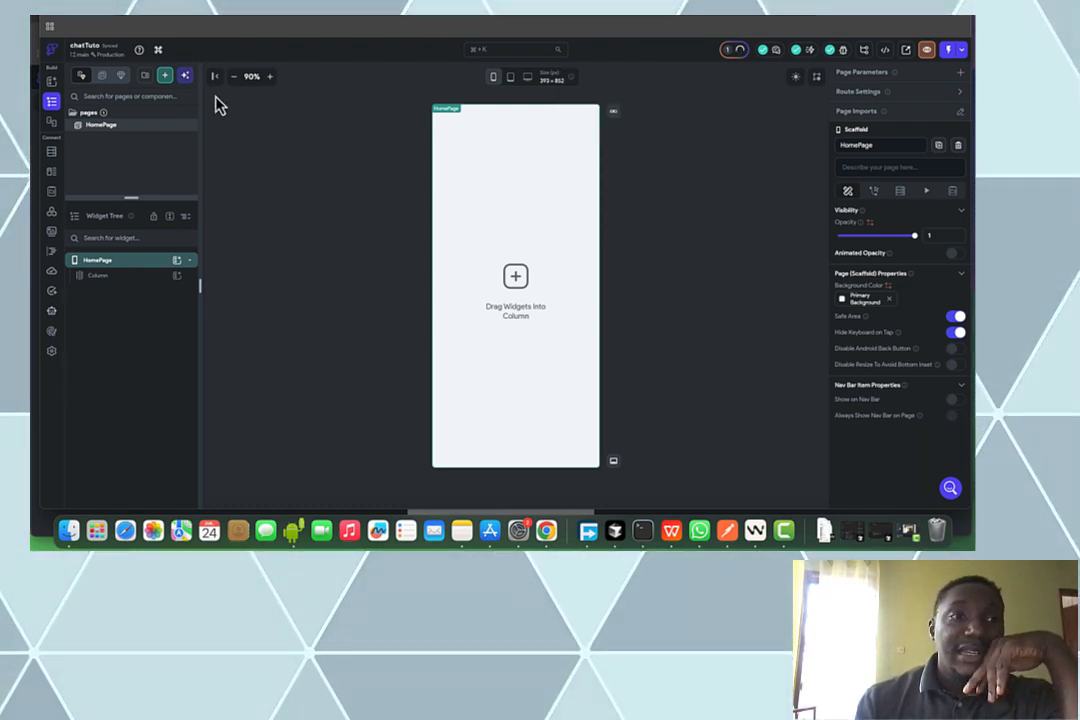
Create a page named Authentification from the Auth 1 template using My Theme
{"action": "left_click", "coordinate": [165, 84]}
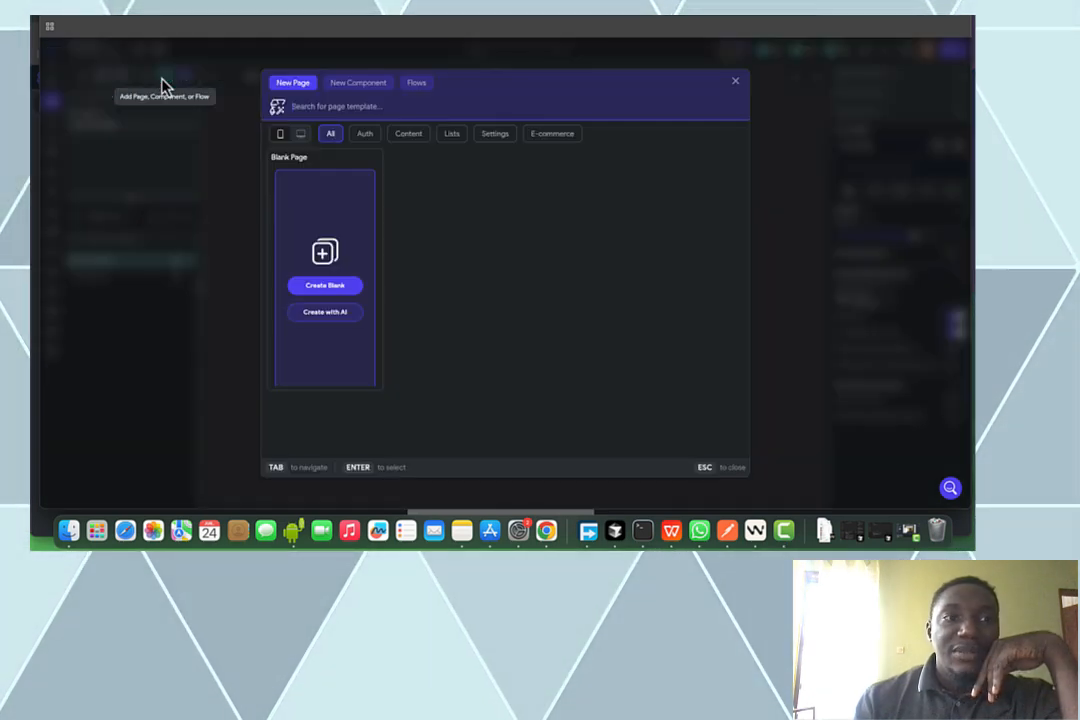
{"action": "left_click", "coordinate": [362, 137]}
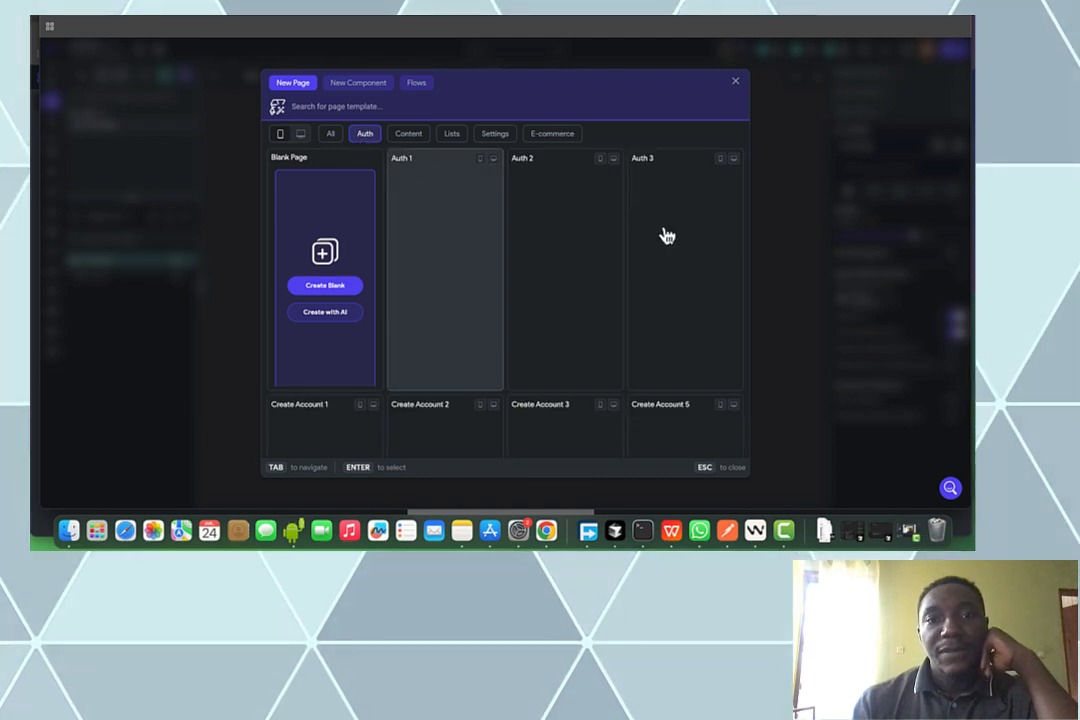
{"action": "mouse_move", "coordinate": [713, 237]}
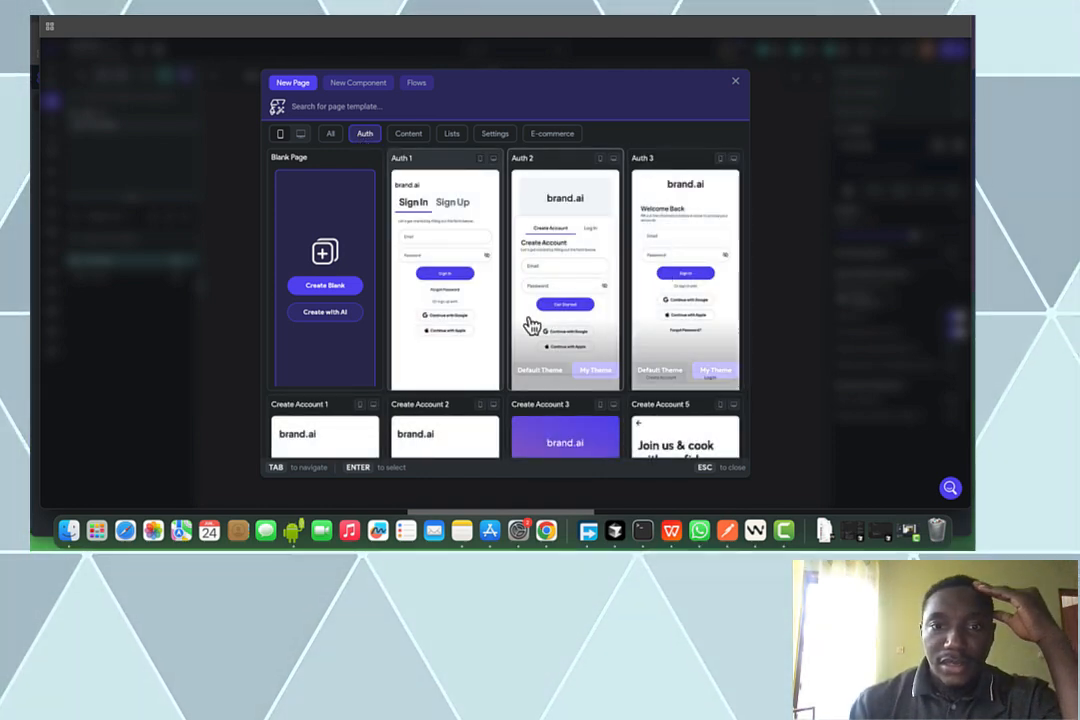
{"action": "mouse_move", "coordinate": [492, 282]}
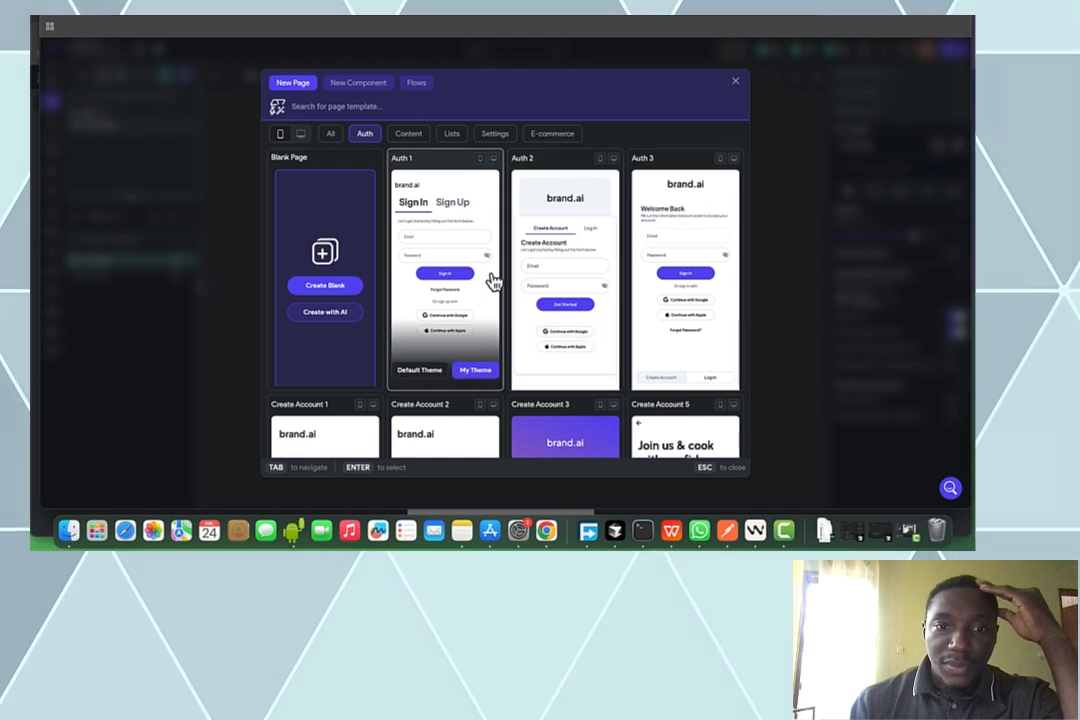
{"action": "left_click", "coordinate": [474, 372]}
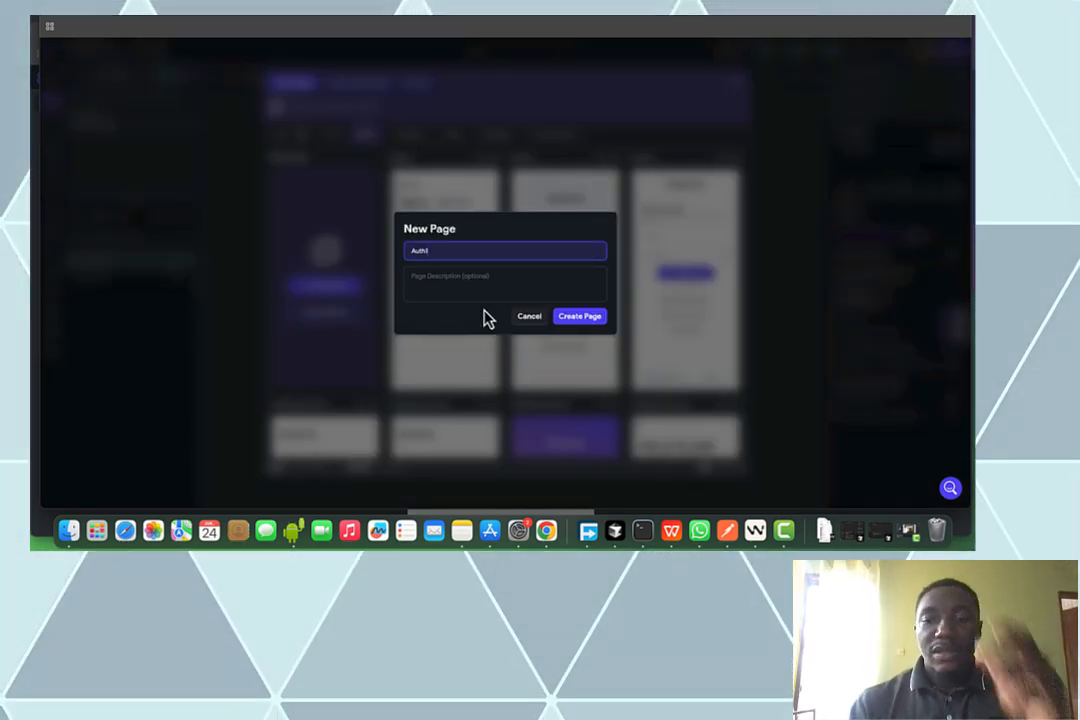
{"action": "key", "text": "BackSpace"}
{"action": "key", "text": "BackSpace"}
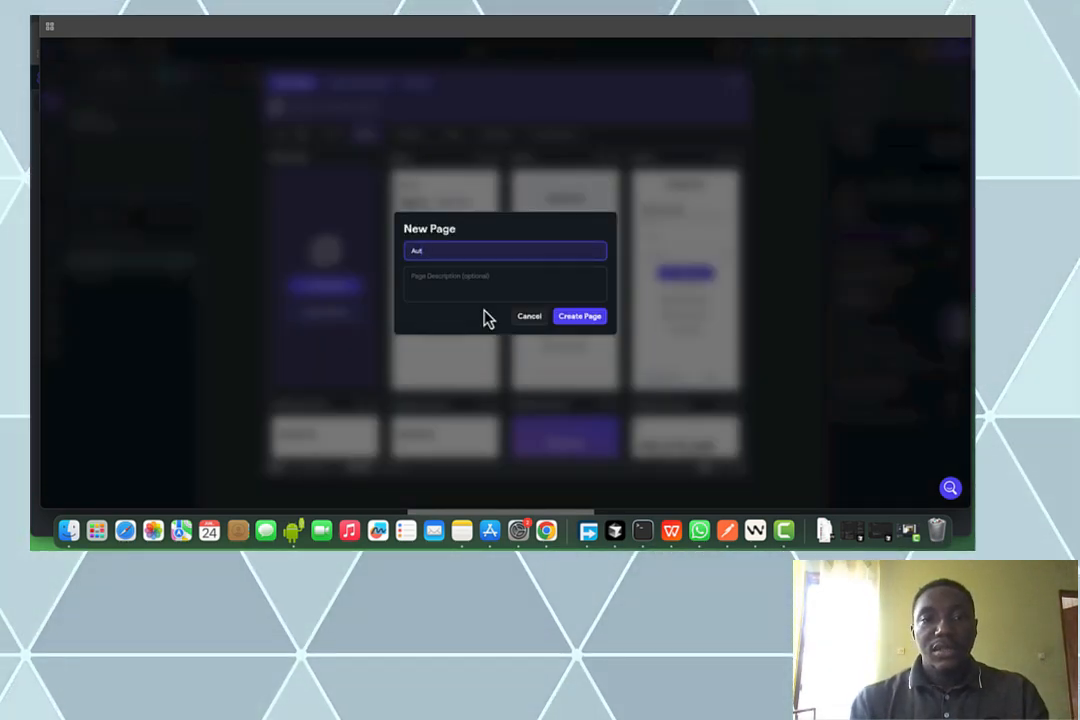
{"action": "type", "text": "he"}
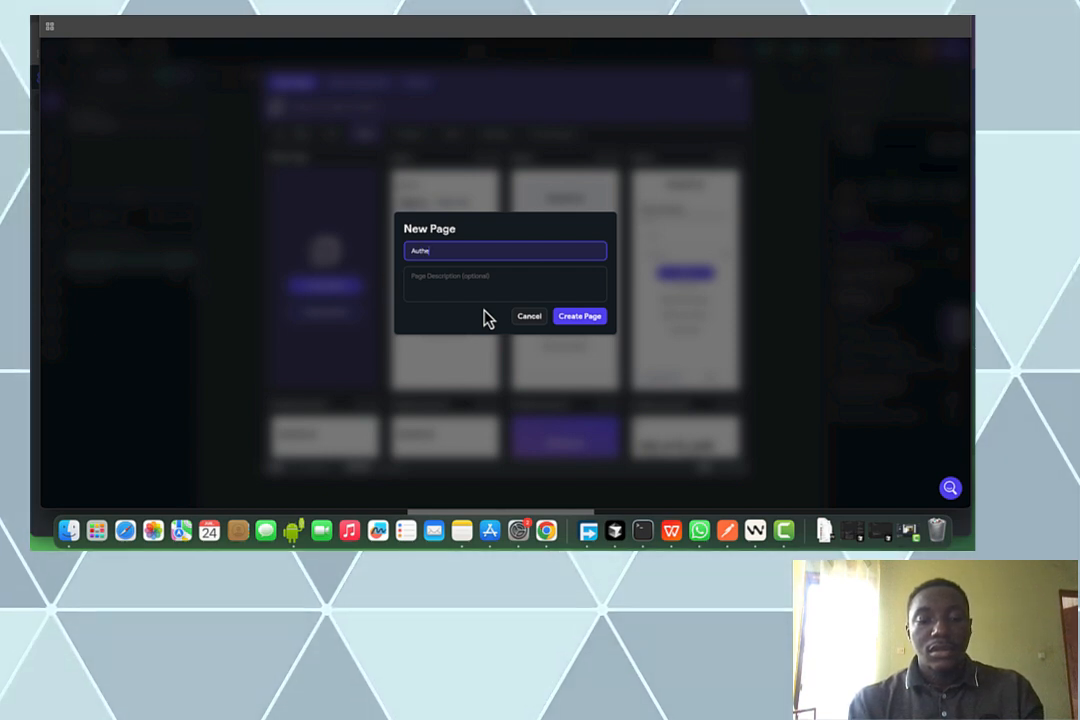
{"action": "type", "text": "nticati"}
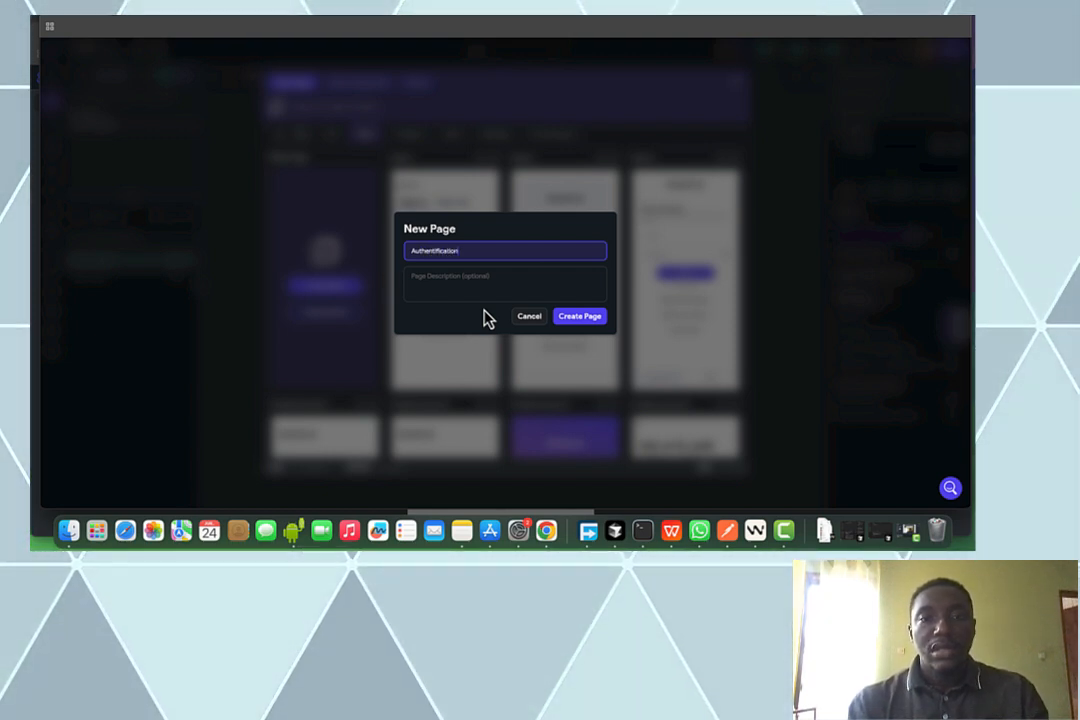
{"action": "left_click", "coordinate": [575, 316]}
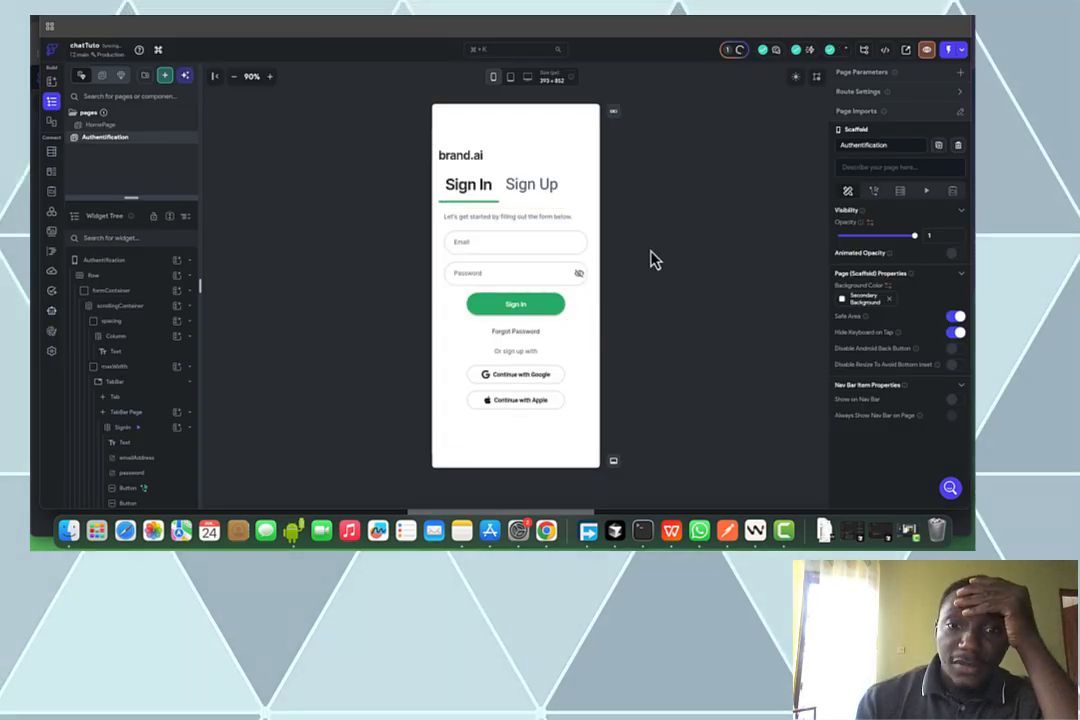
Delete the Google/Apple buttons and the 'Or sign up with' section from the Sign In form
{"action": "left_click", "coordinate": [540, 398]}
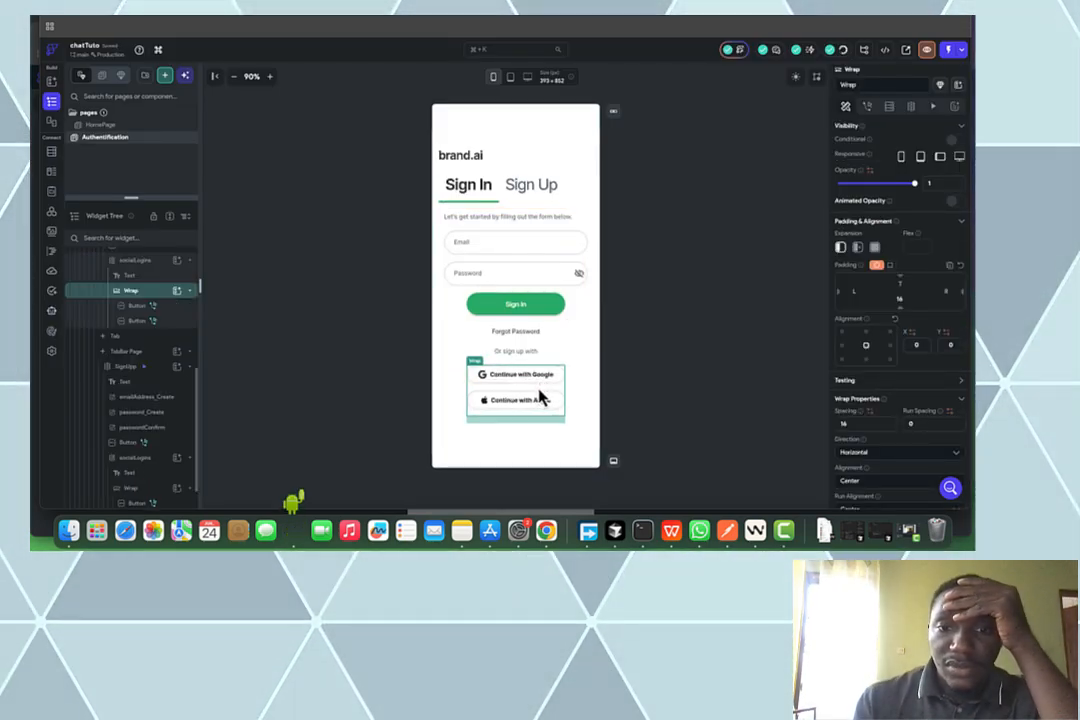
{"action": "key", "text": "BackSpace"}
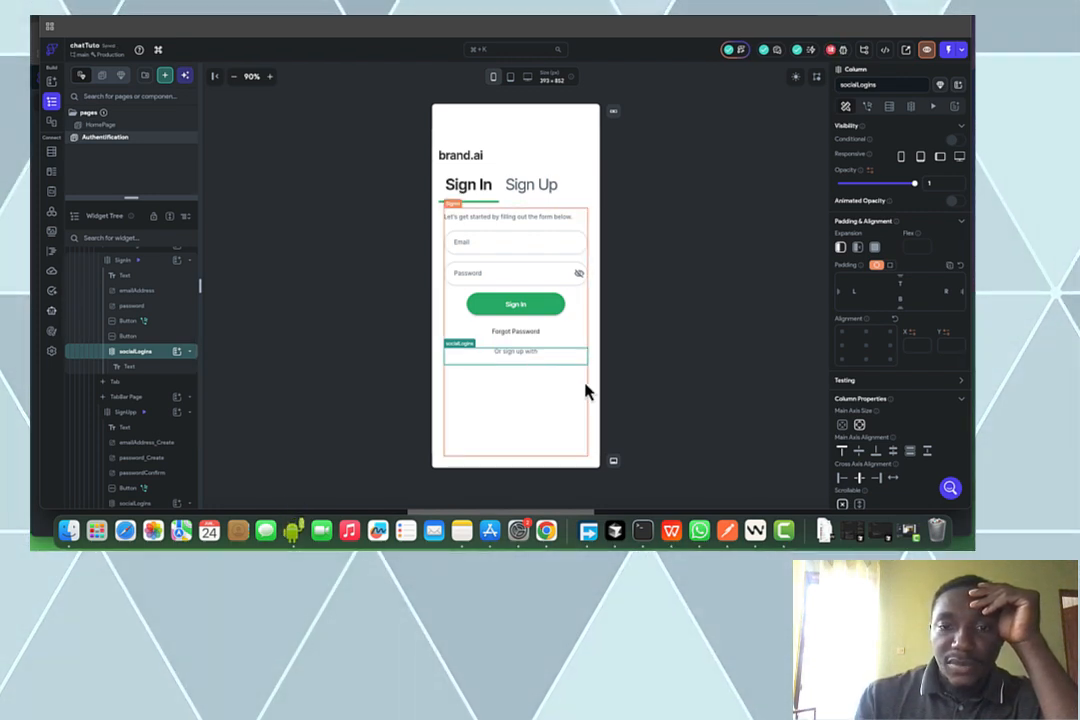
{"action": "key", "text": "BackSpace"}
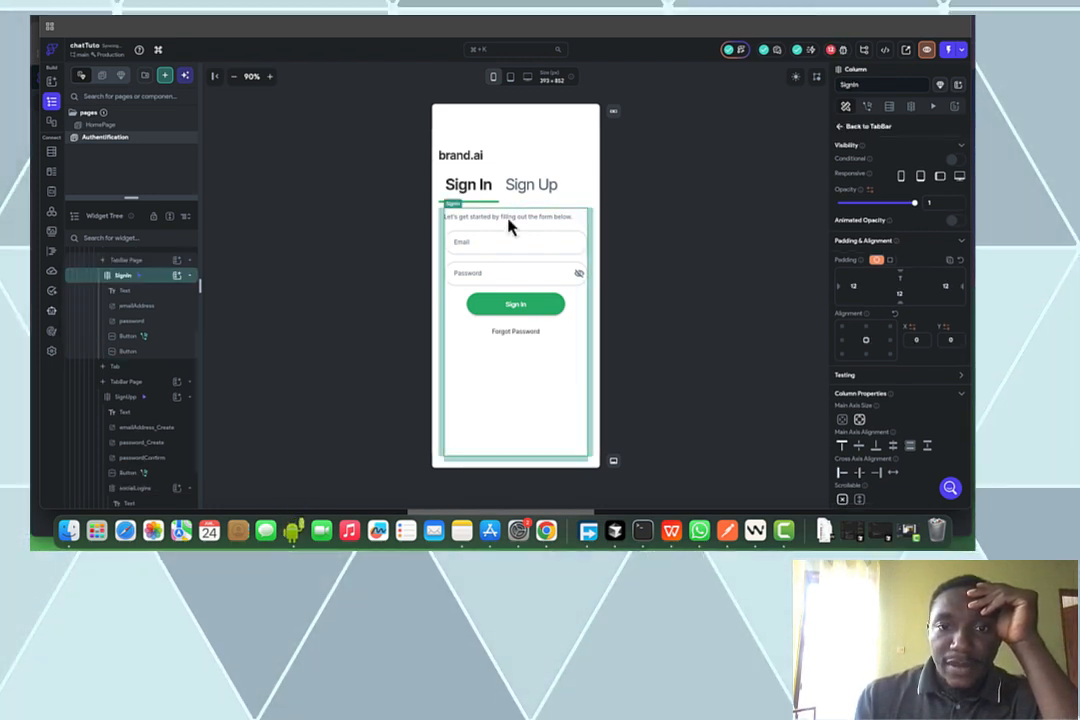
Delete the same social buttons and 'Or sign up with' section from the Sign Up form
{"action": "left_click", "coordinate": [535, 186]}
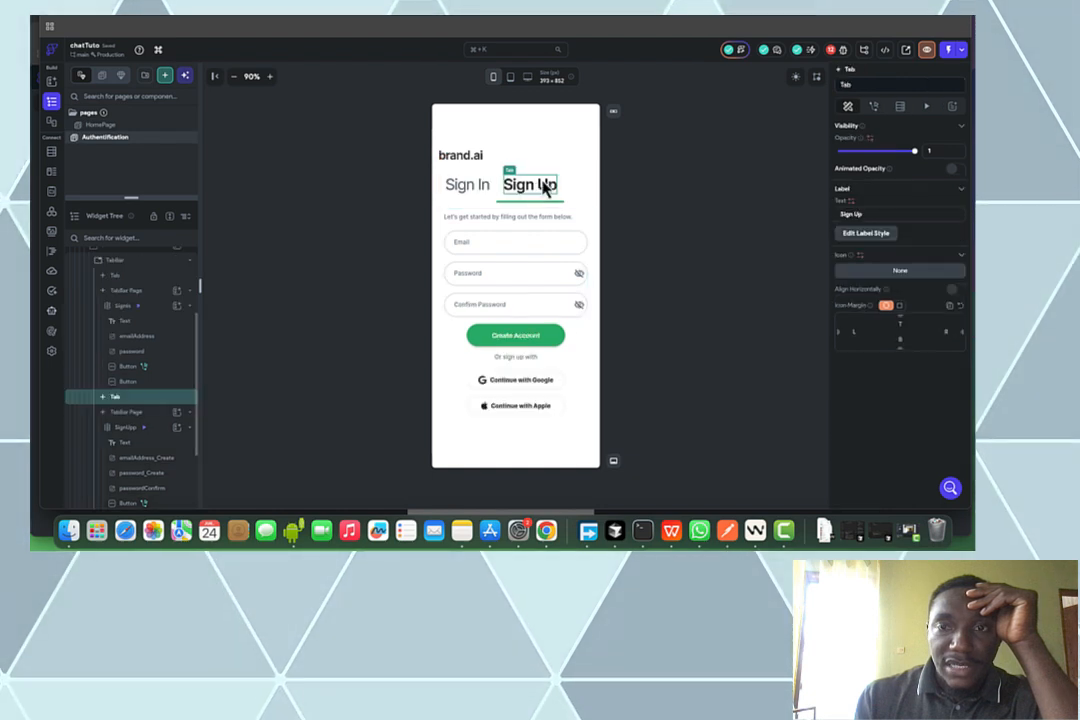
{"action": "left_click", "coordinate": [525, 403]}
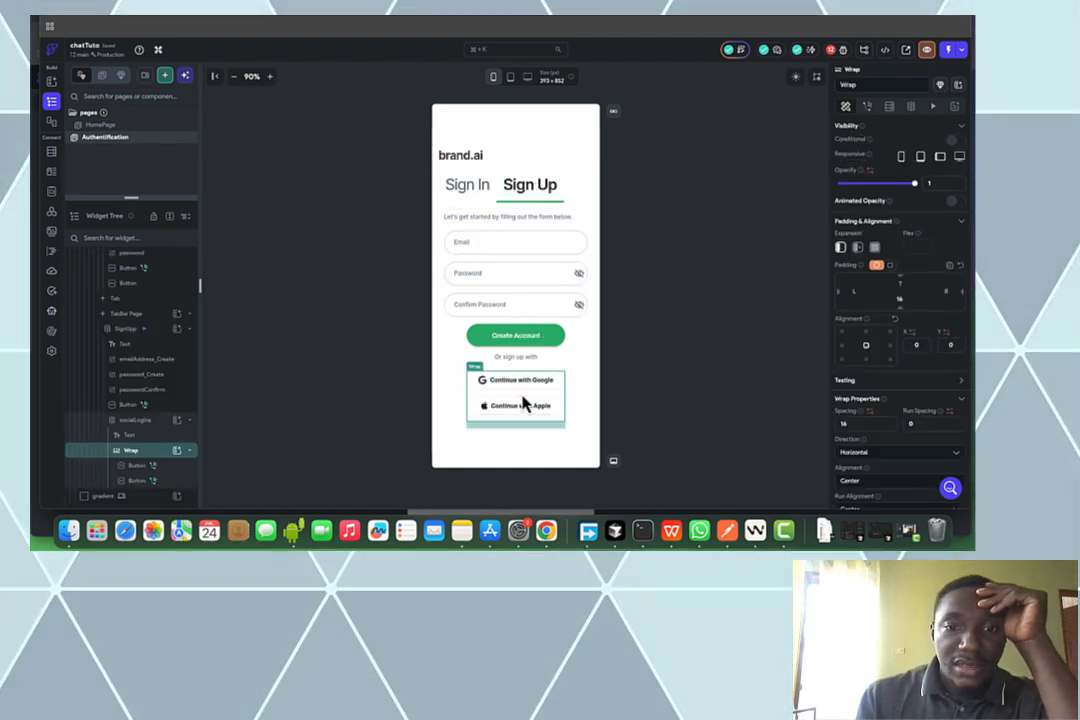
{"action": "key", "text": "BackSpace"}
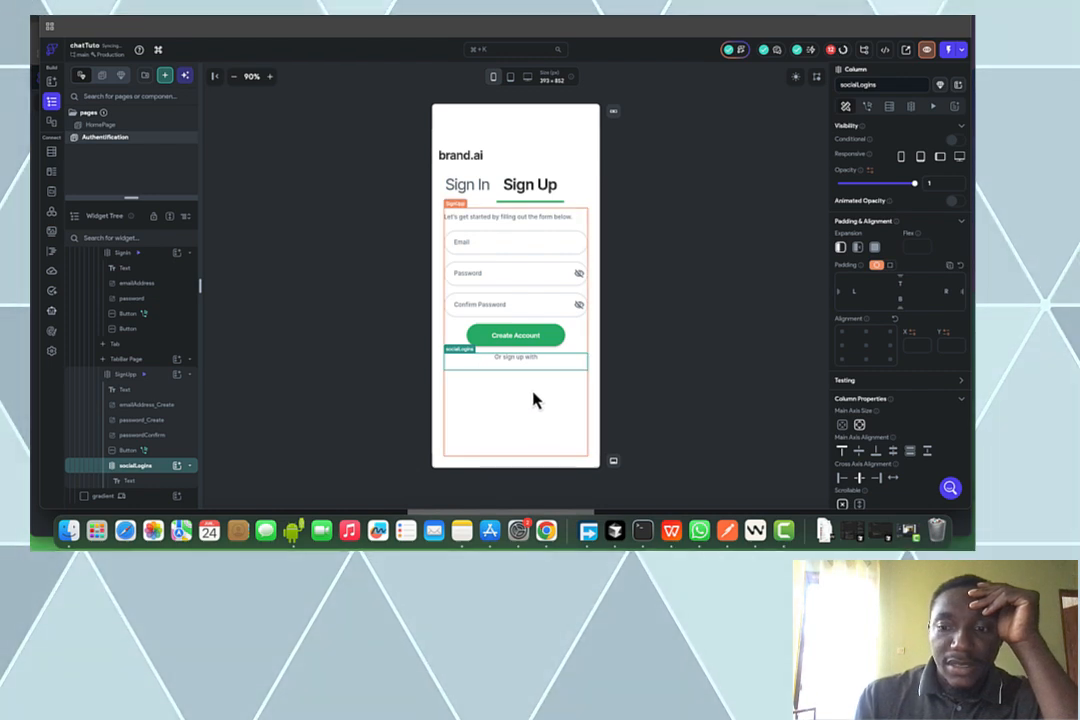
{"action": "key", "text": "BackSpace"}
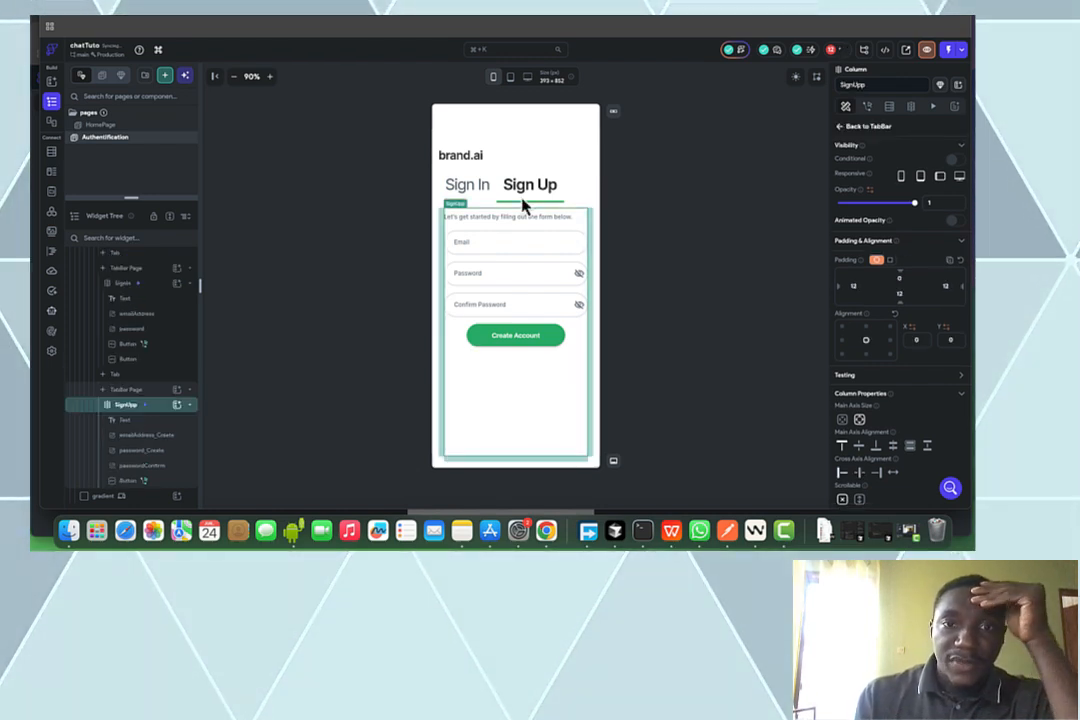
{"action": "left_click", "coordinate": [480, 162]}
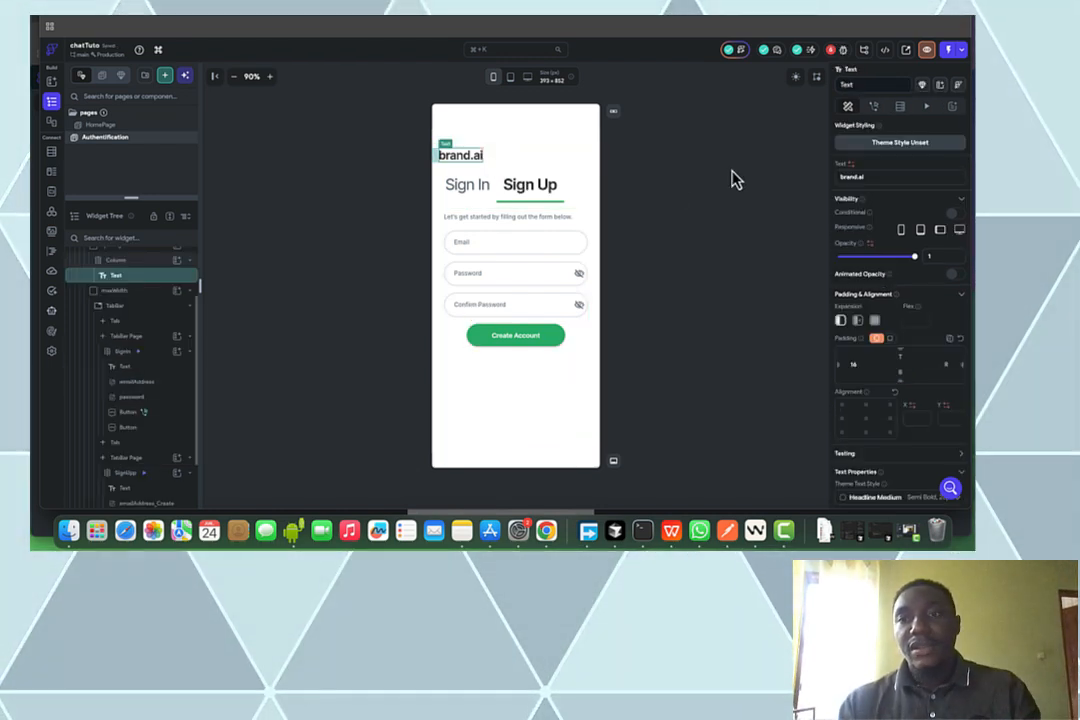
Change the brand.ai title to 'Messager Youtube' and the Sign Up tab label to 'S'inscrire'
{"action": "left_click", "coordinate": [870, 177]}
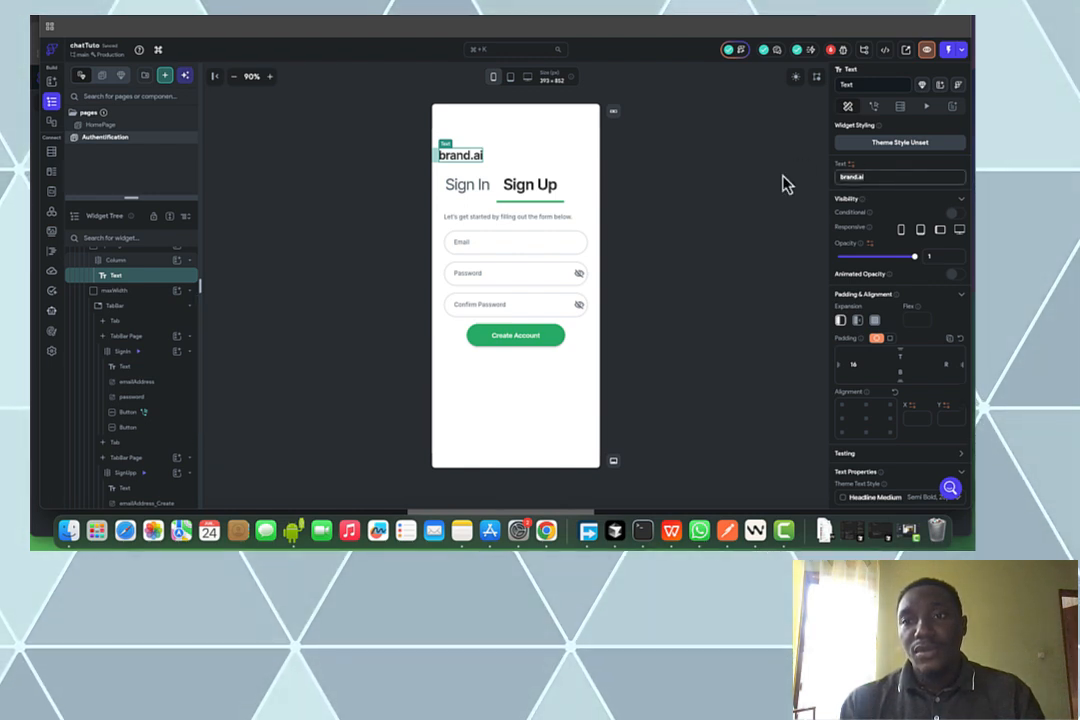
{"action": "type", "text": "M"}
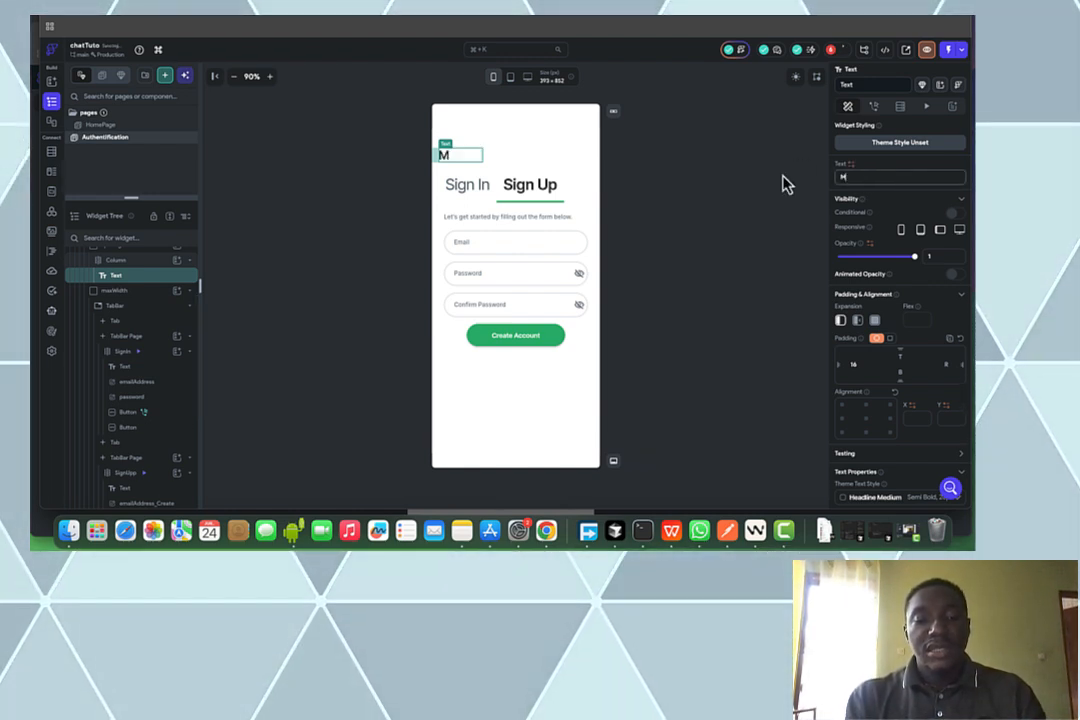
{"action": "type", "text": "essager"}
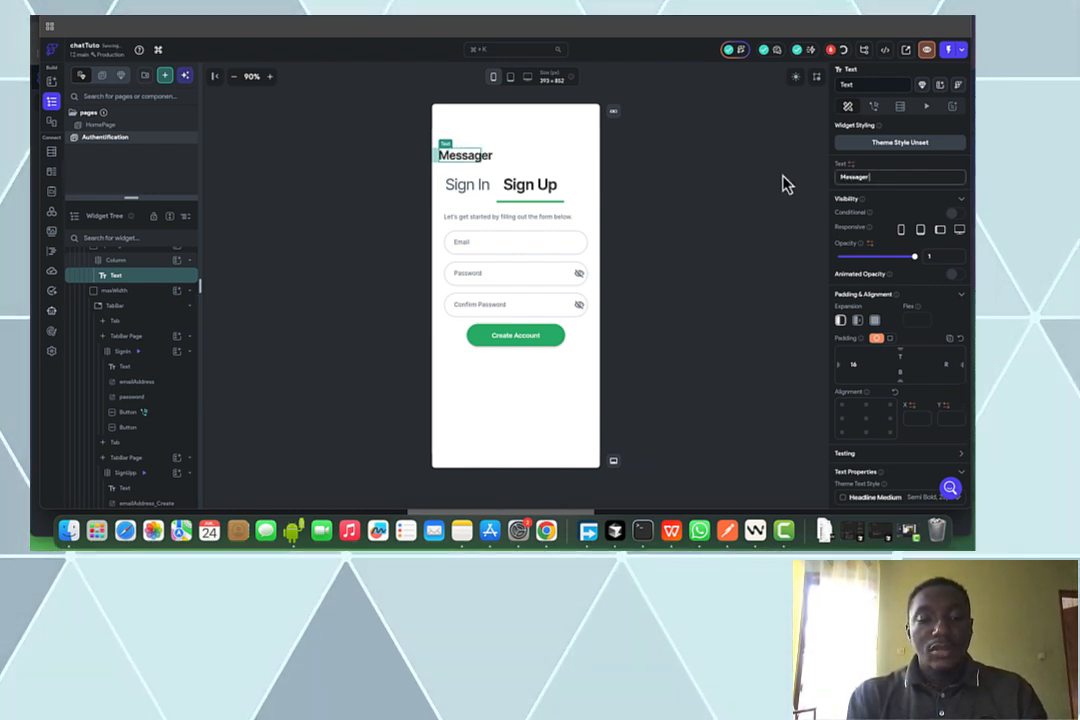
{"action": "type", "text": " Youtube"}
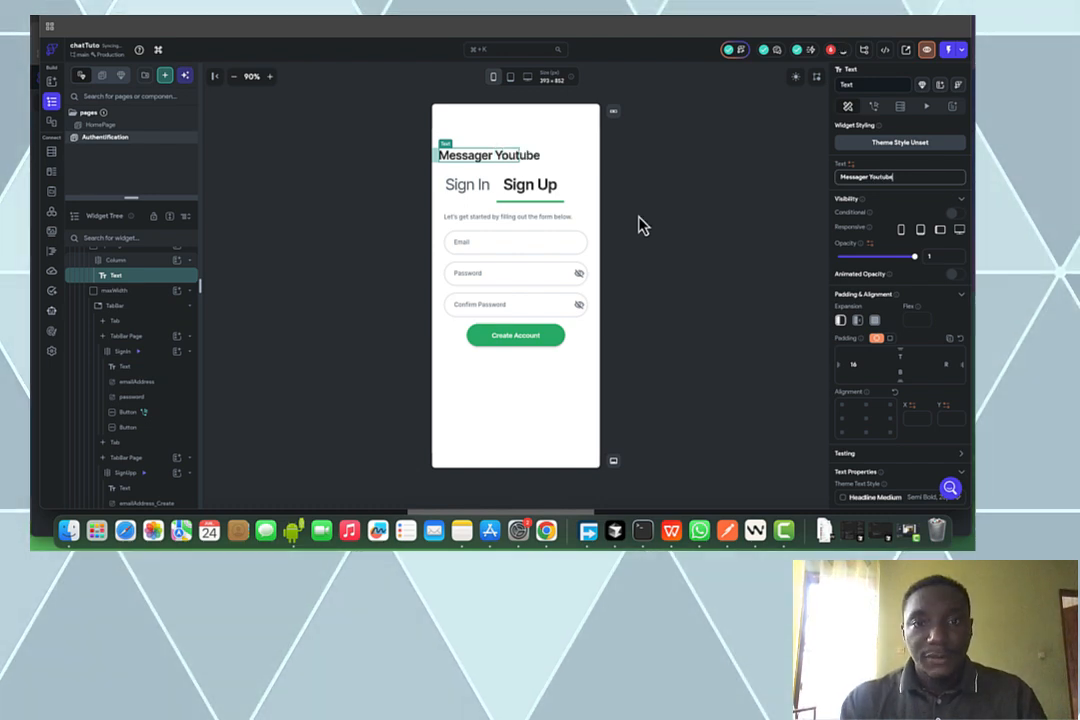
{"action": "left_click", "coordinate": [530, 193]}
{"action": "triple_click", "coordinate": [873, 213]}
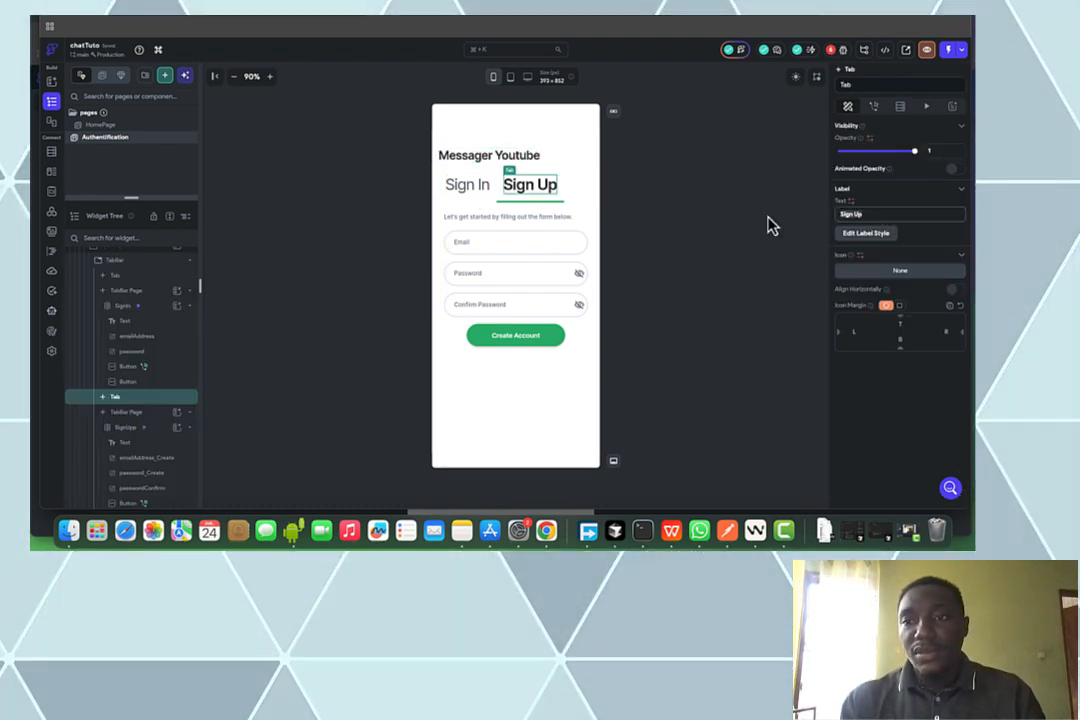
{"action": "type", "text": "S"}
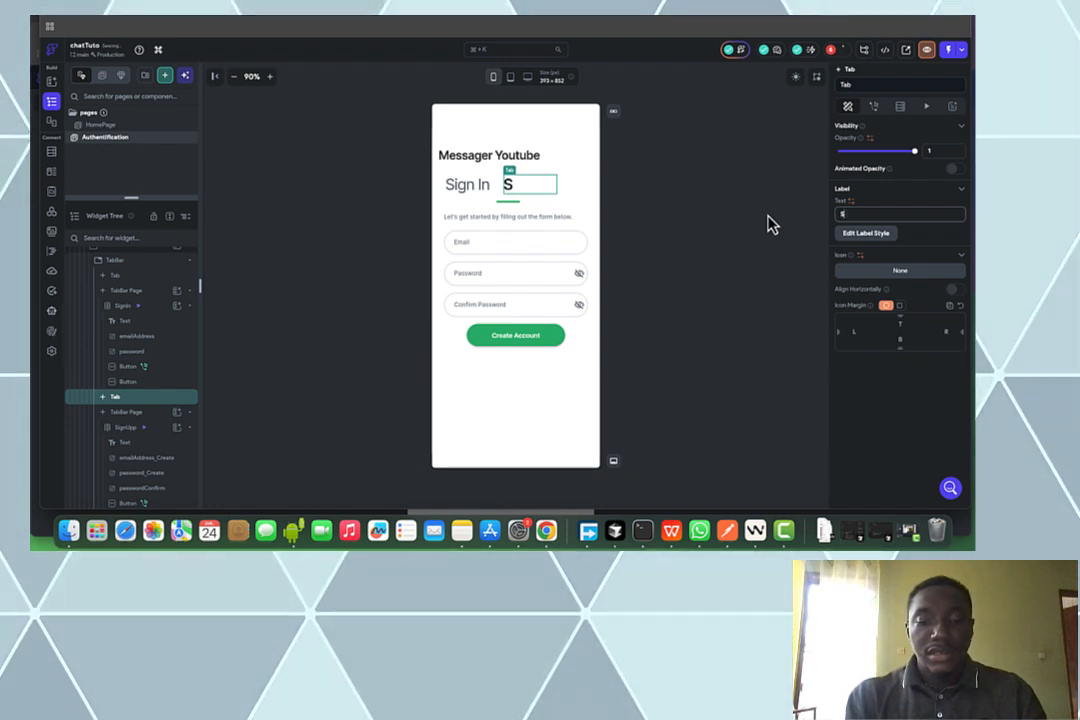
{"action": "type", "text": "'inscrire"}
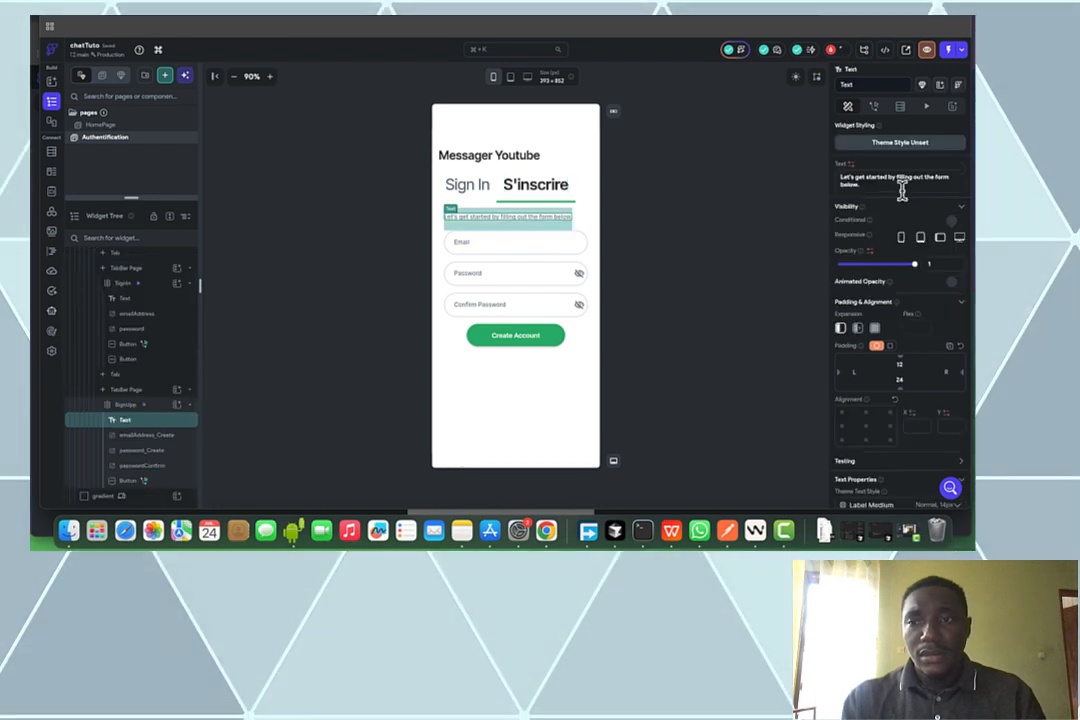
Change the sign-up subtitle to 'Remplissez le formulaire' and the button label to 'S'inscrire'
{"action": "left_click", "coordinate": [877, 187]}
{"action": "key", "text": "super+a"}
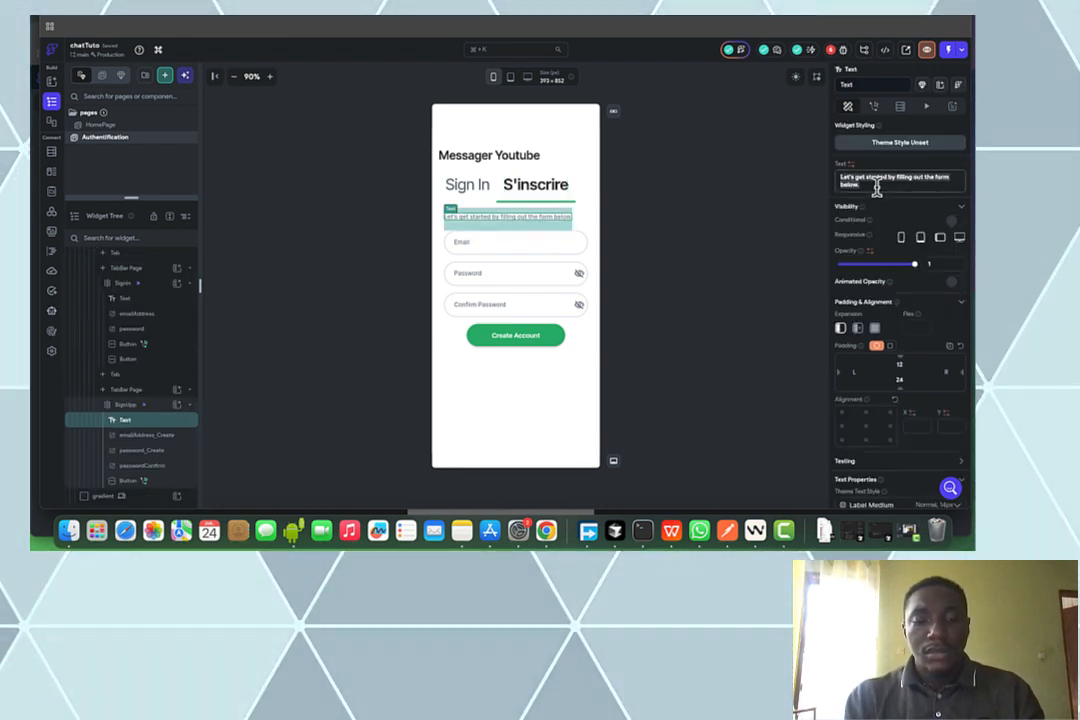
{"action": "type", "text": "Rempli"}
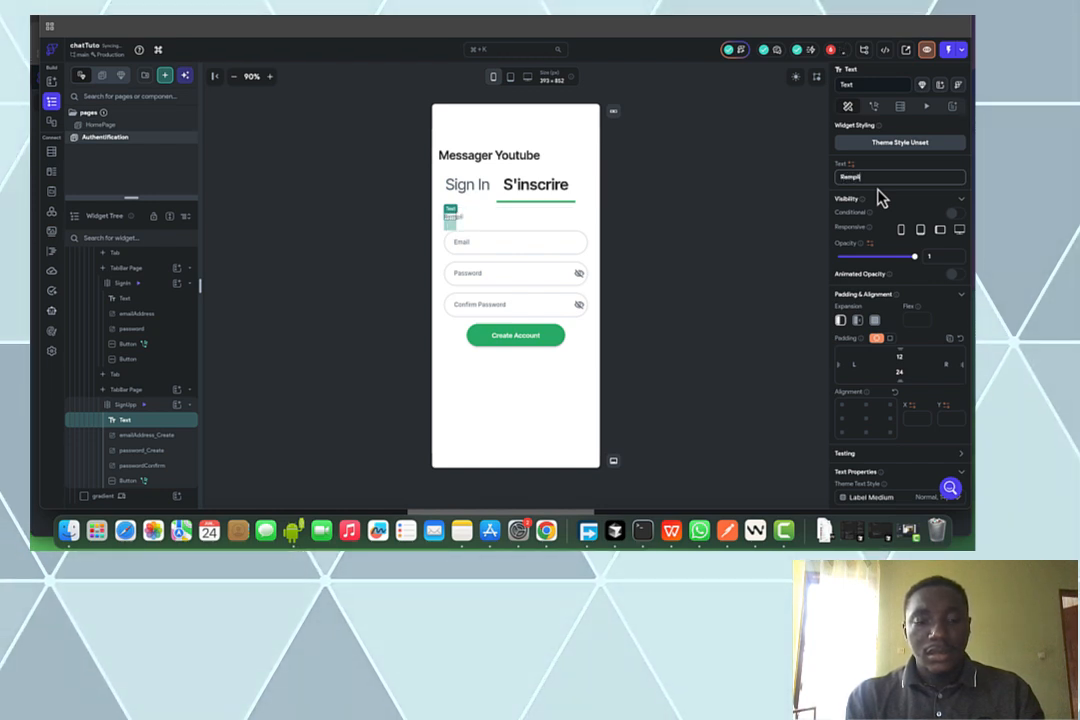
{"action": "type", "text": "ssez le formulaire"}
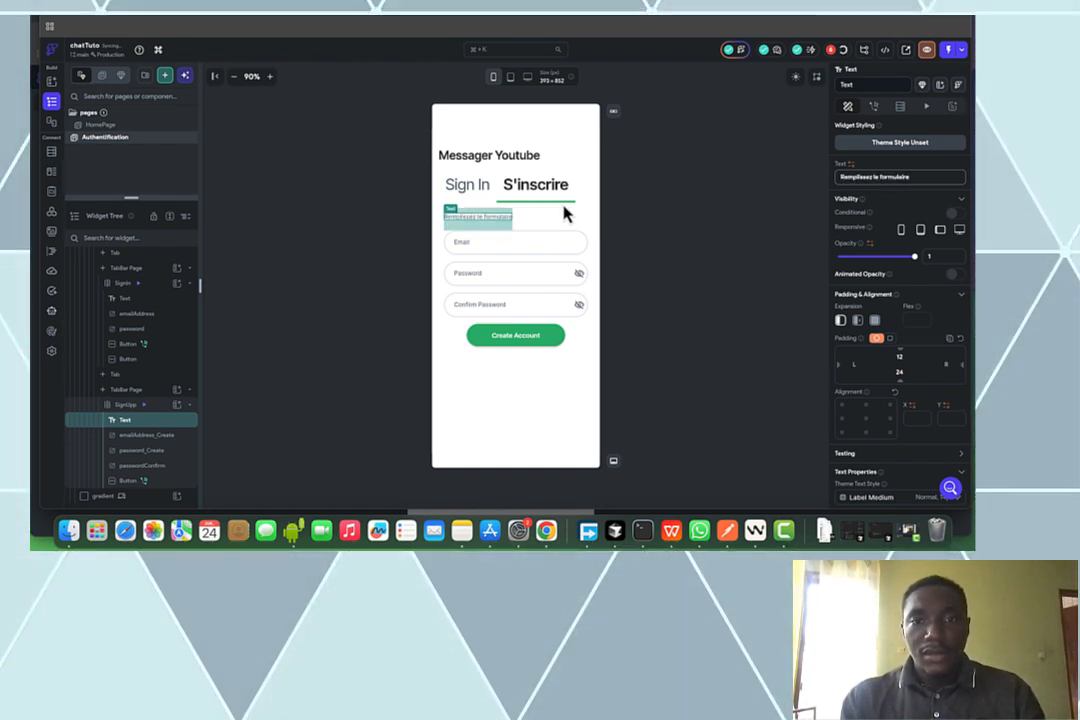
{"action": "left_click", "coordinate": [561, 342]}
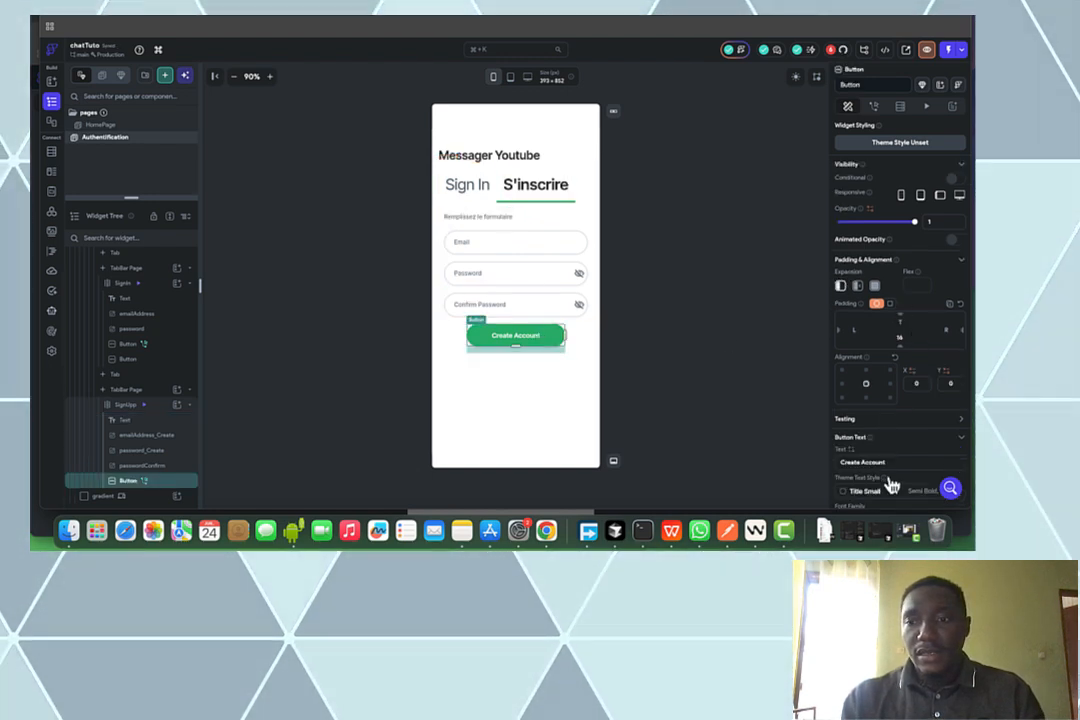
{"action": "left_click_drag", "start_coordinate": [897, 463], "coordinate": [741, 456]}
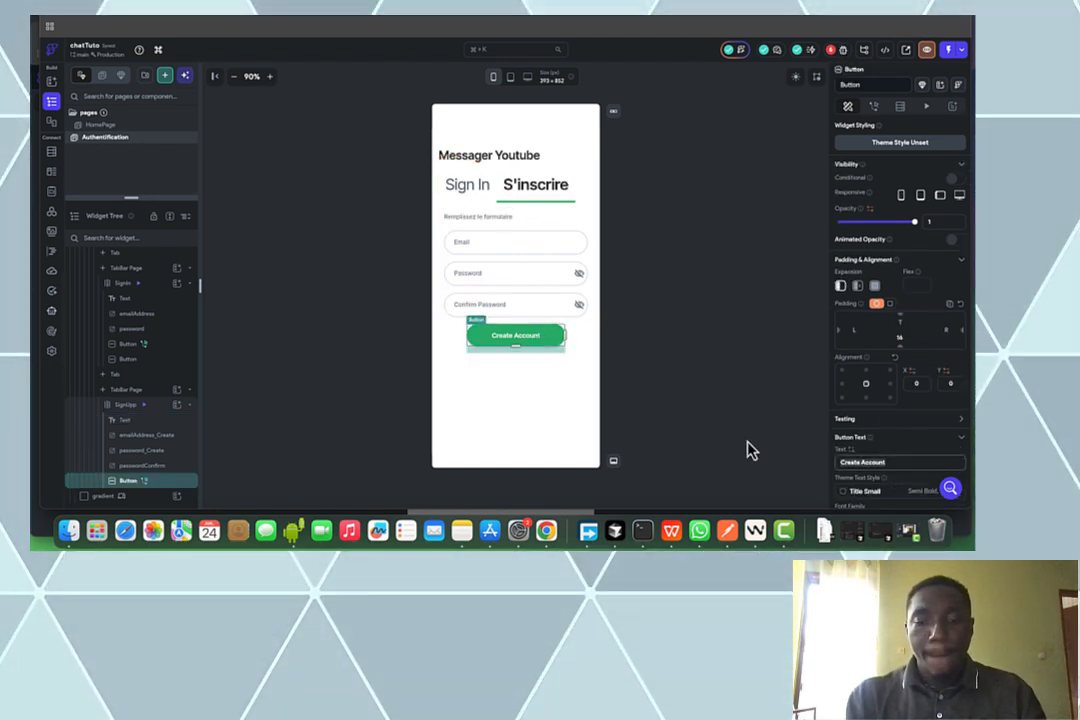
{"action": "type", "text": "S'in"}
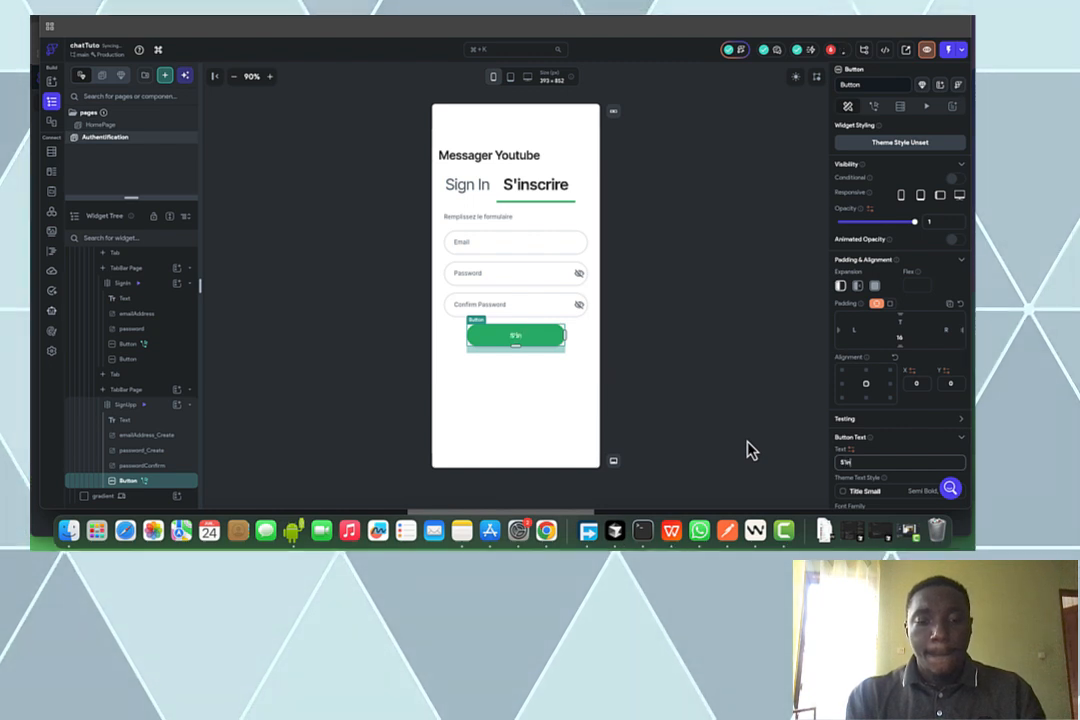
{"action": "type", "text": "scrire"}
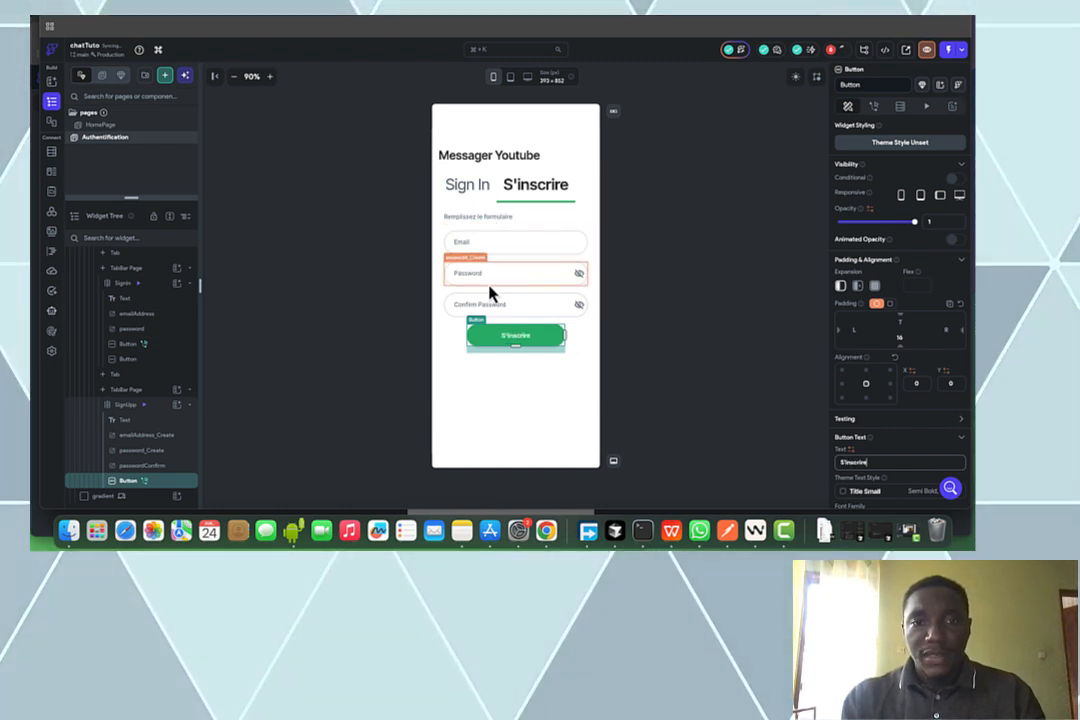
Relabel the password fields 'Mot de passe' and 'Confirmez le Mot de passe'
{"action": "left_click", "coordinate": [490, 291]}
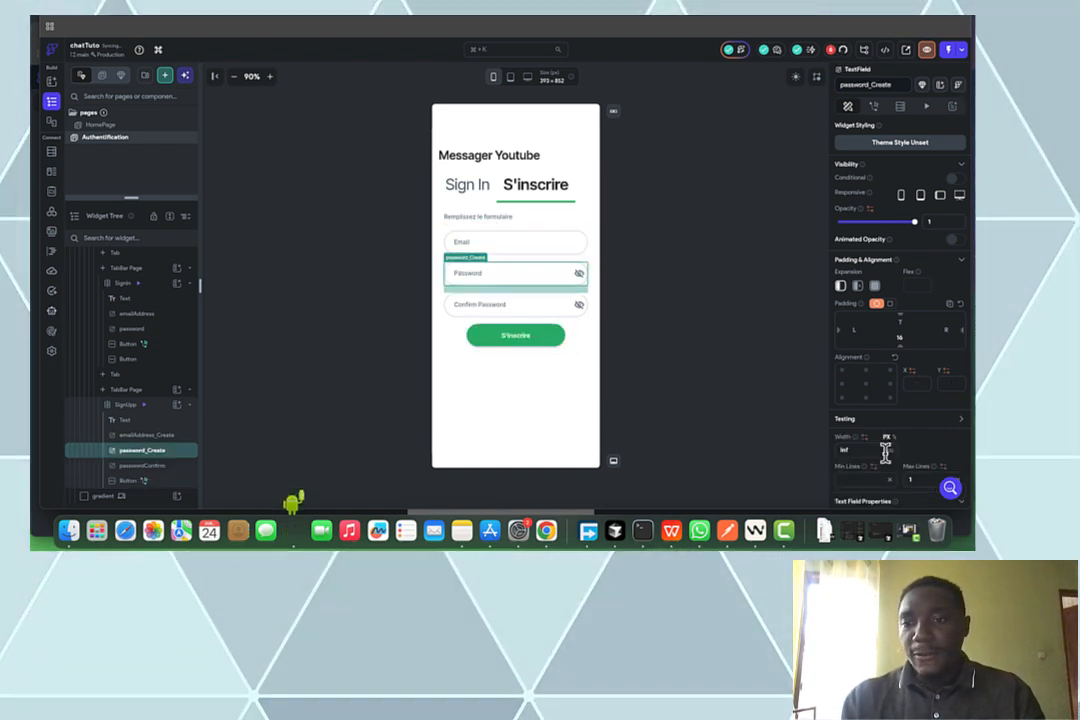
{"action": "scroll", "coordinate": [885, 453], "scroll_direction": "down", "scroll_amount": 3}
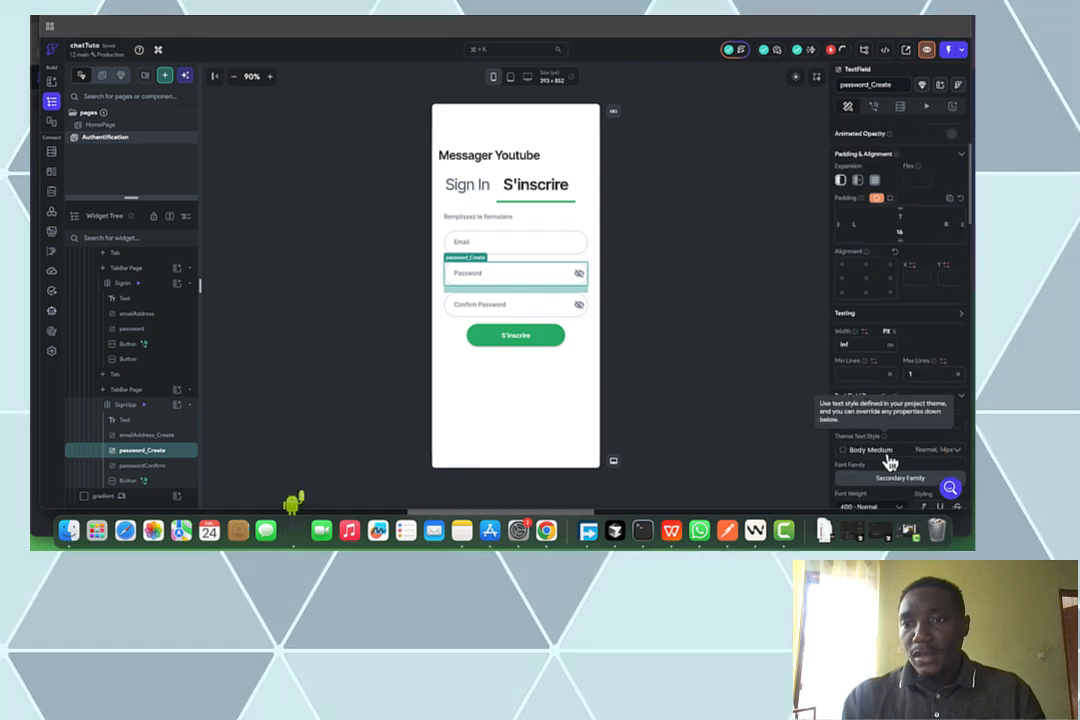
{"action": "scroll", "coordinate": [890, 459], "scroll_direction": "down", "scroll_amount": 7}
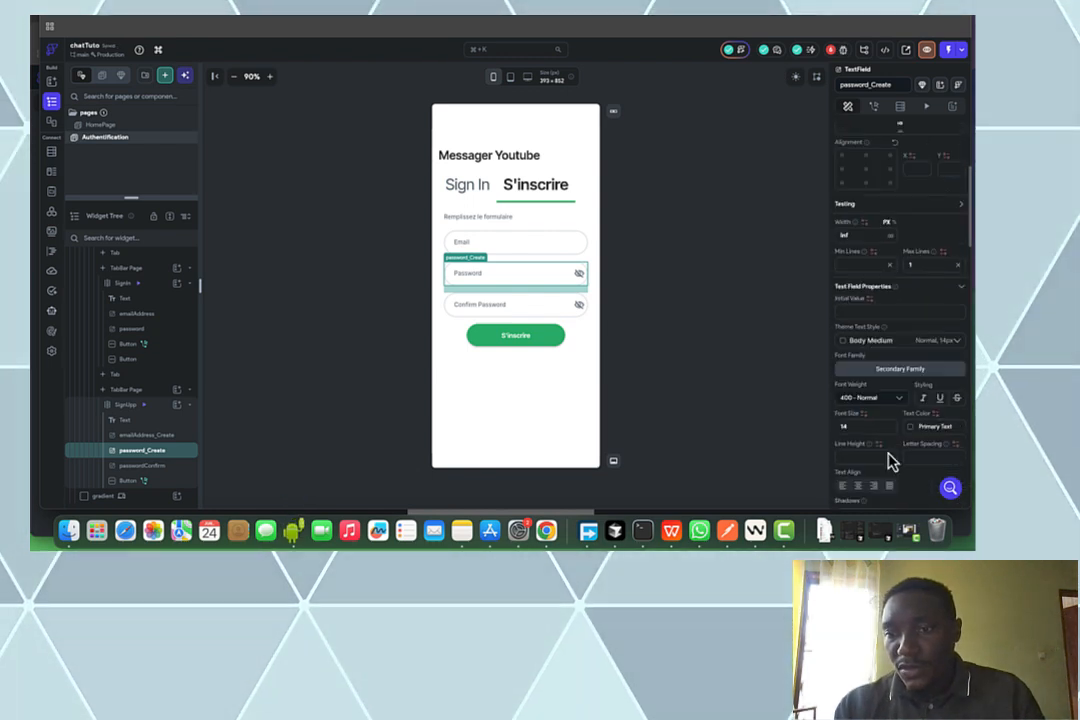
{"action": "left_click", "coordinate": [873, 426]}
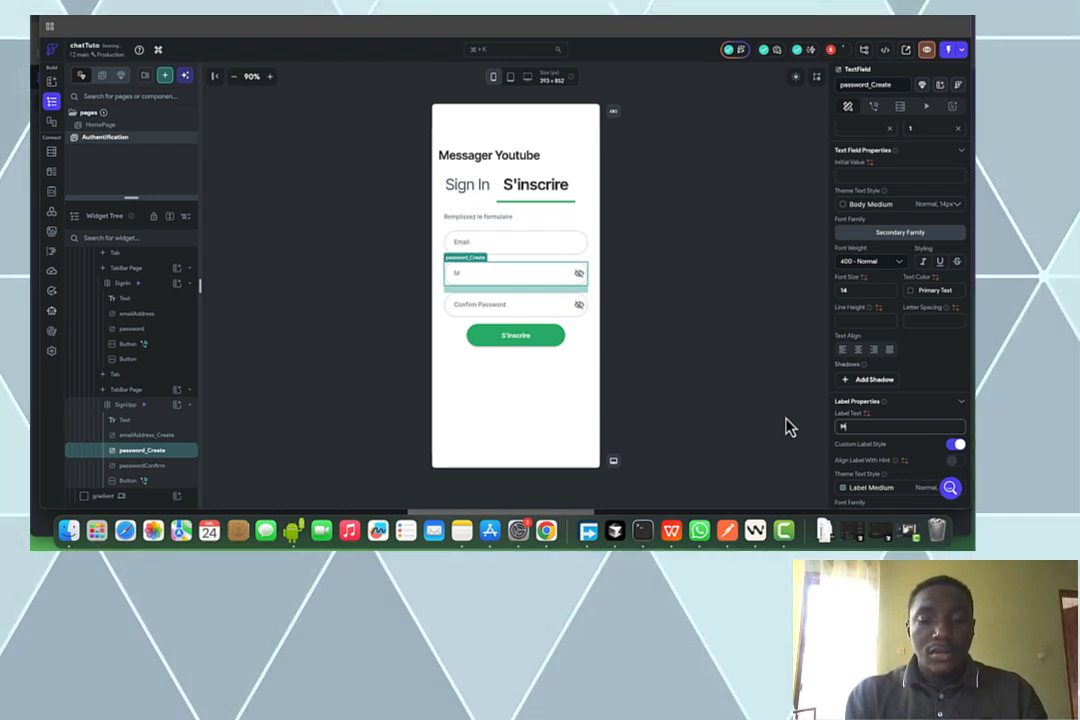
{"action": "type", "text": "Mot de passe"}
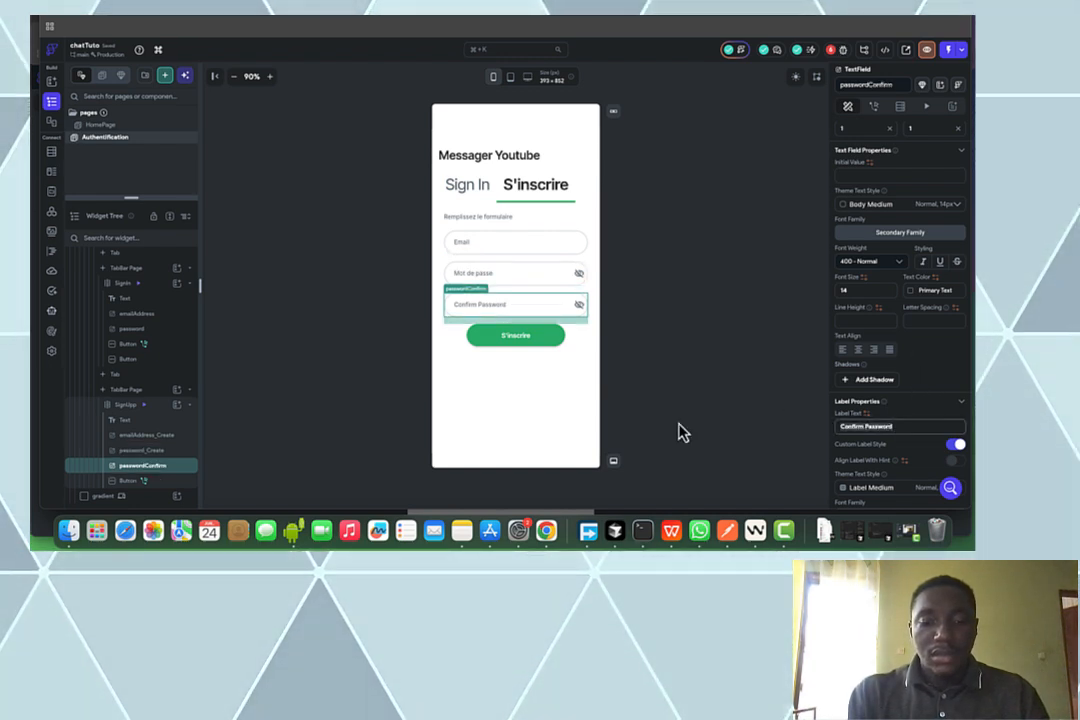
{"action": "type", "text": "Conf"}
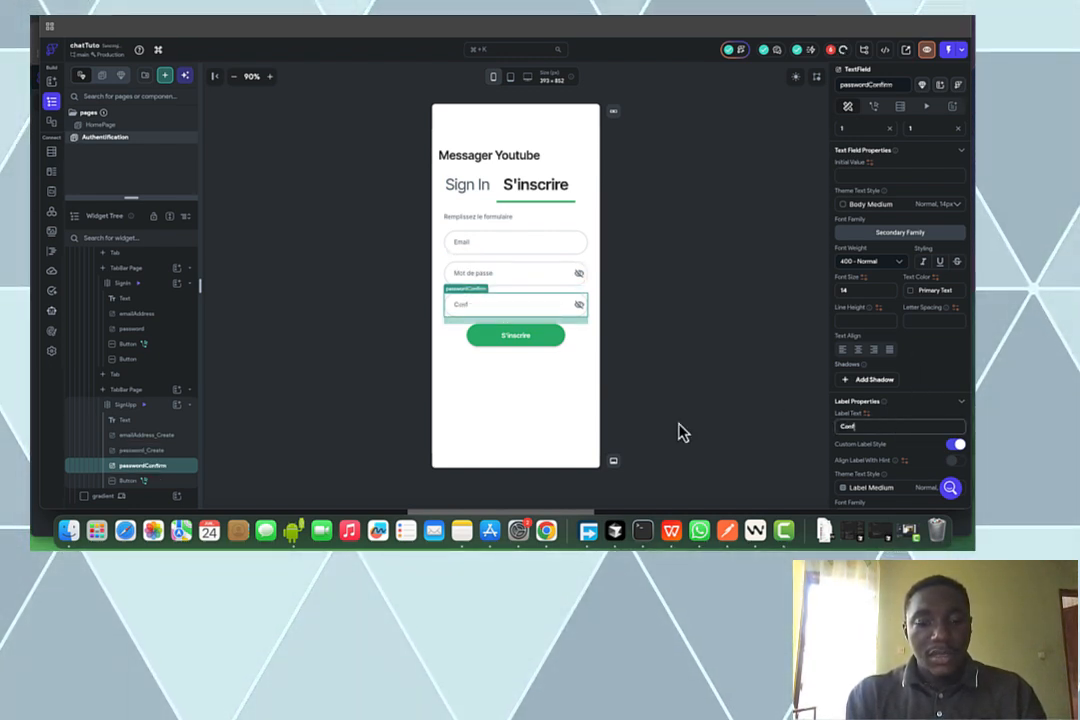
{"action": "type", "text": "irmez le Mot de passe"}
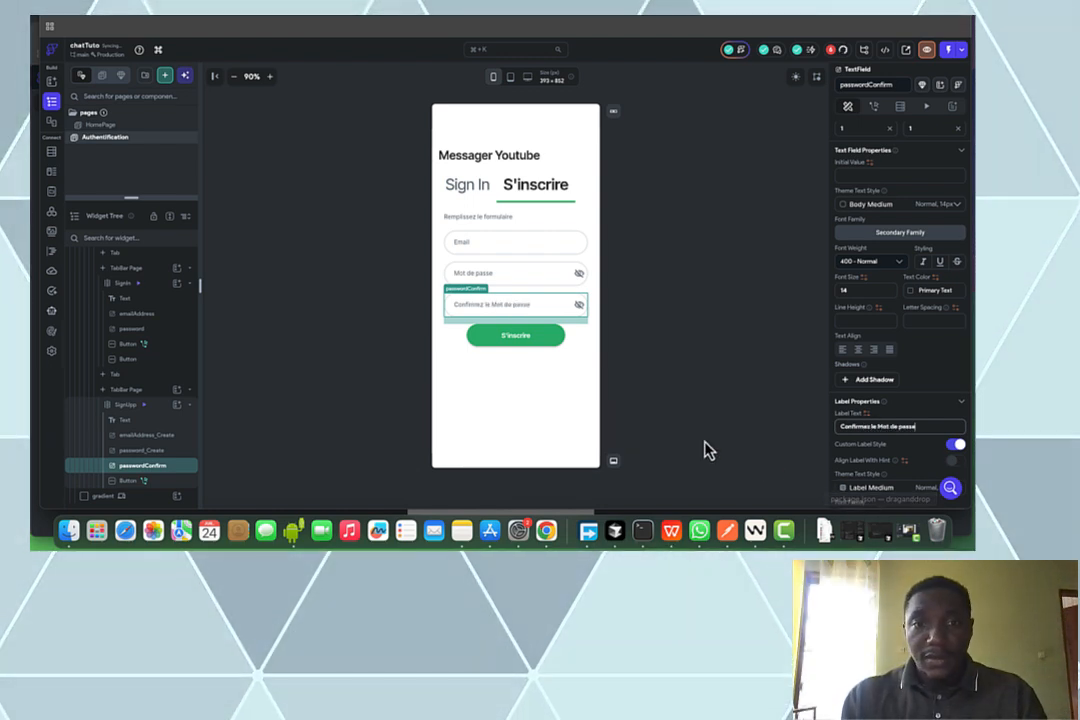
On the Sign In form, set the subtitle to 'Ravi de vous revoir.' and select the password label
{"action": "left_click", "coordinate": [475, 188]}
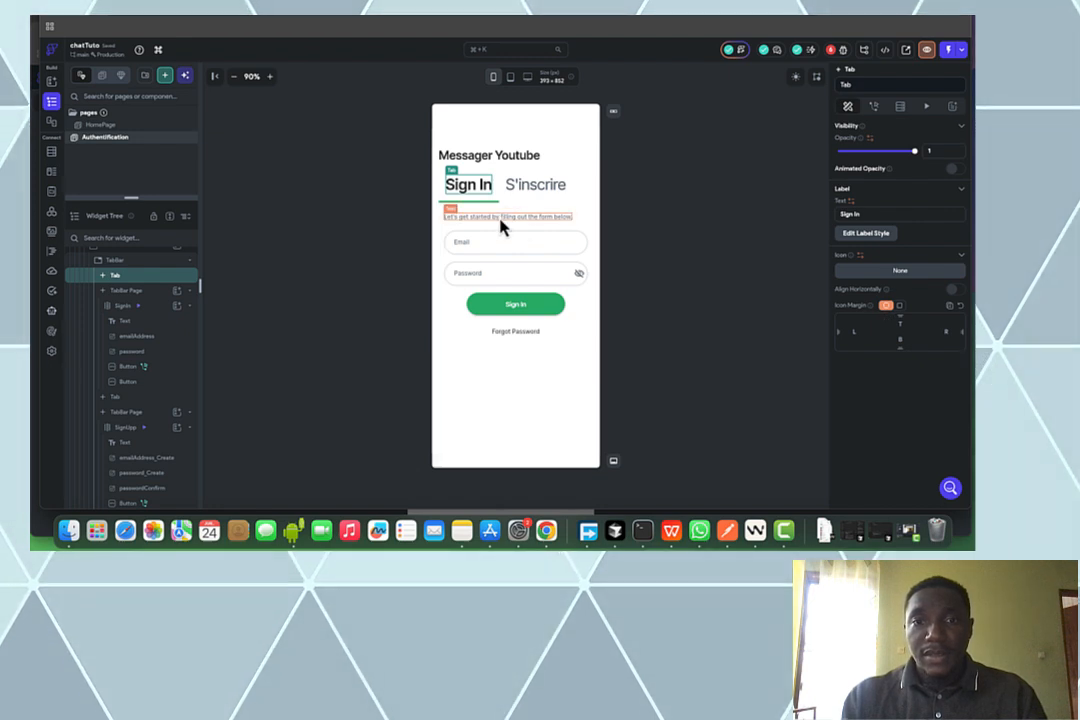
{"action": "left_click", "coordinate": [500, 218]}
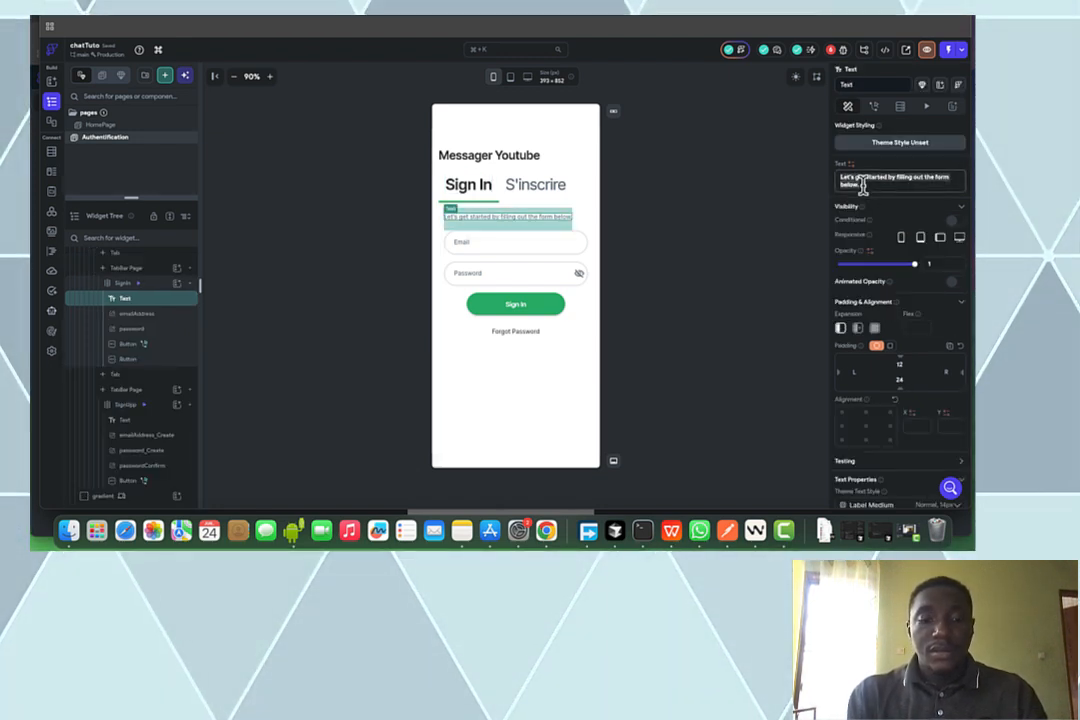
{"action": "type", "text": "R"}
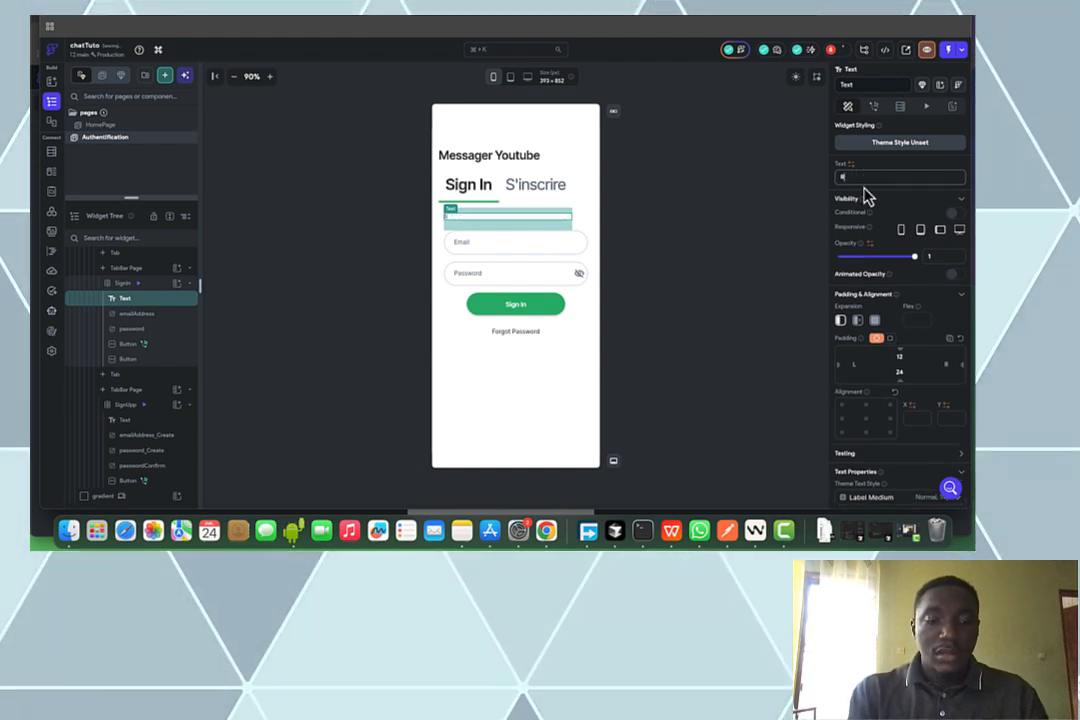
{"action": "type", "text": "avi de v"}
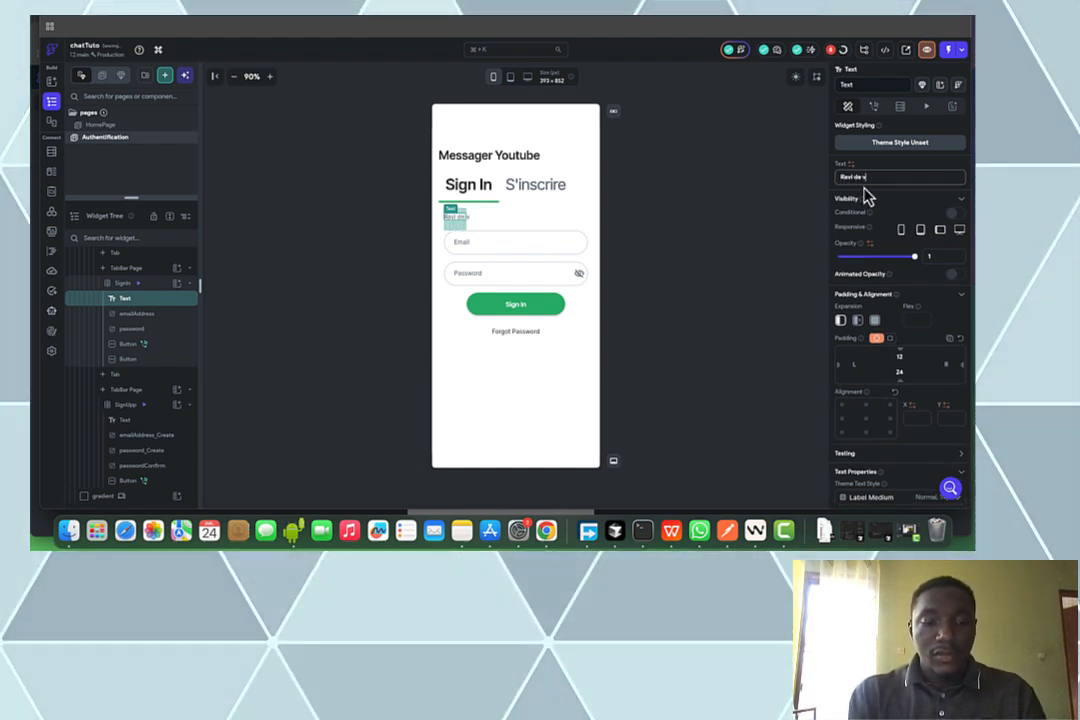
{"action": "type", "text": "ous revoir"}
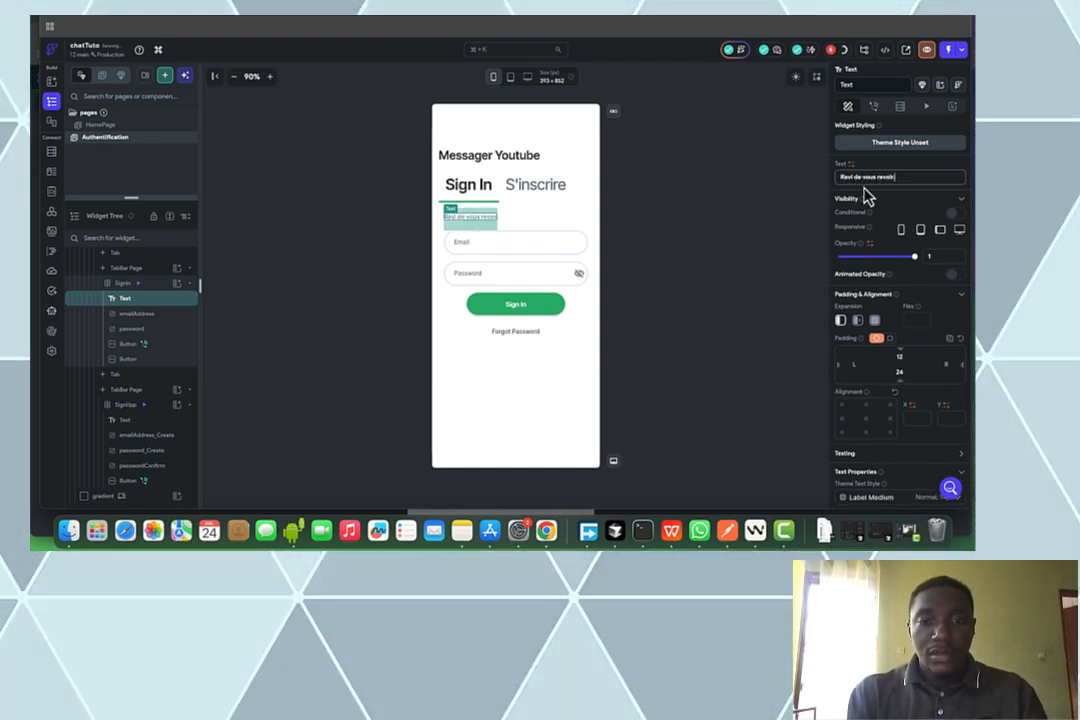
{"action": "type", "text": "."}
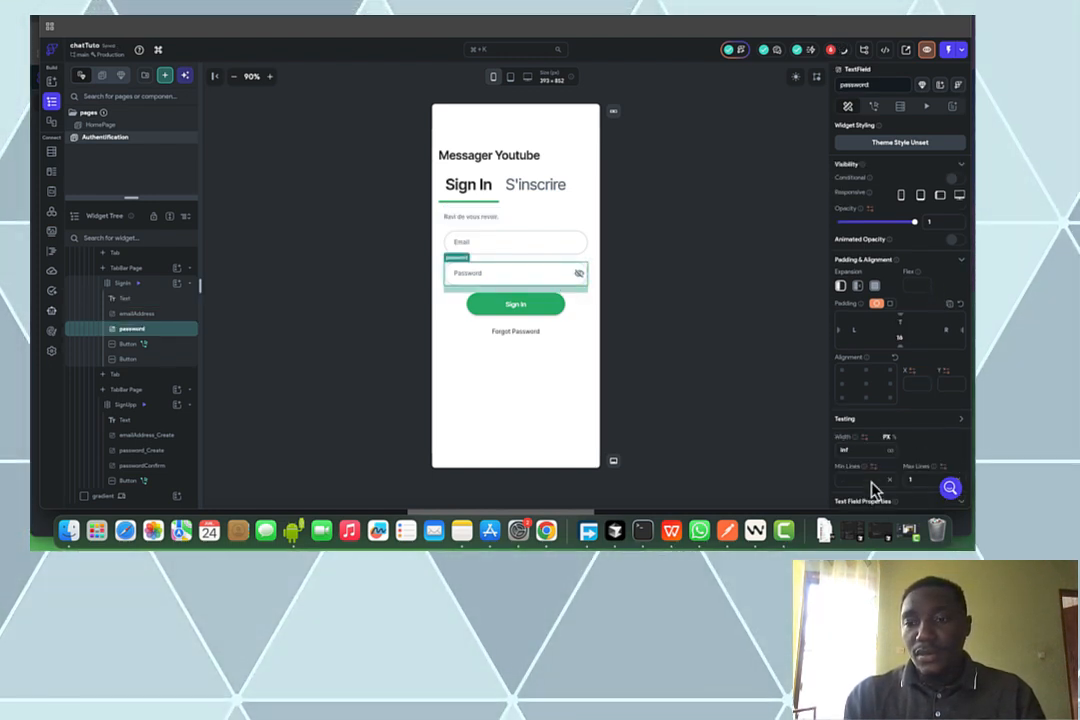
{"action": "scroll", "coordinate": [882, 476], "scroll_direction": "down", "scroll_amount": 5}
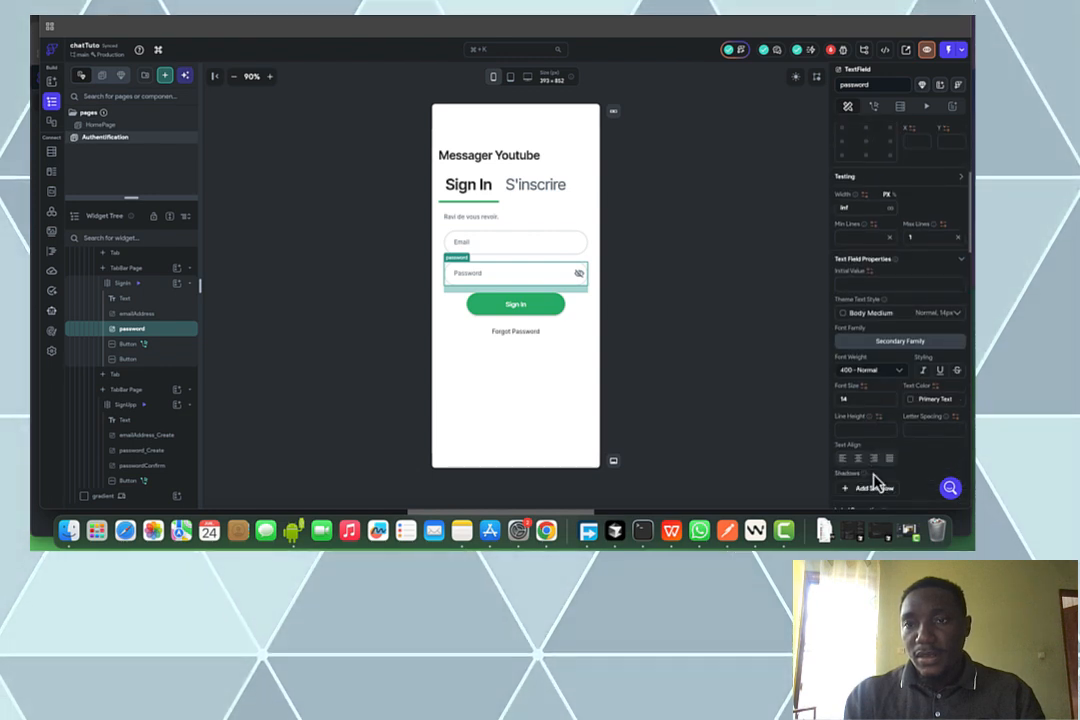
{"action": "scroll", "coordinate": [875, 484], "scroll_direction": "down", "scroll_amount": 3}
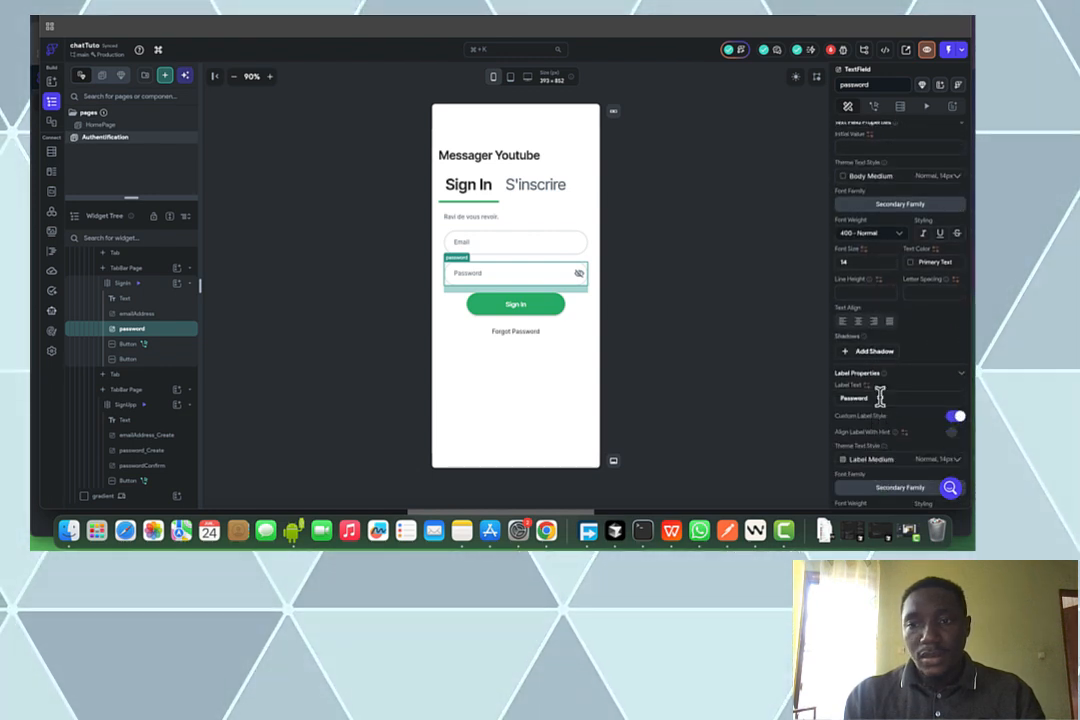
{"action": "double_click", "coordinate": [880, 397]}
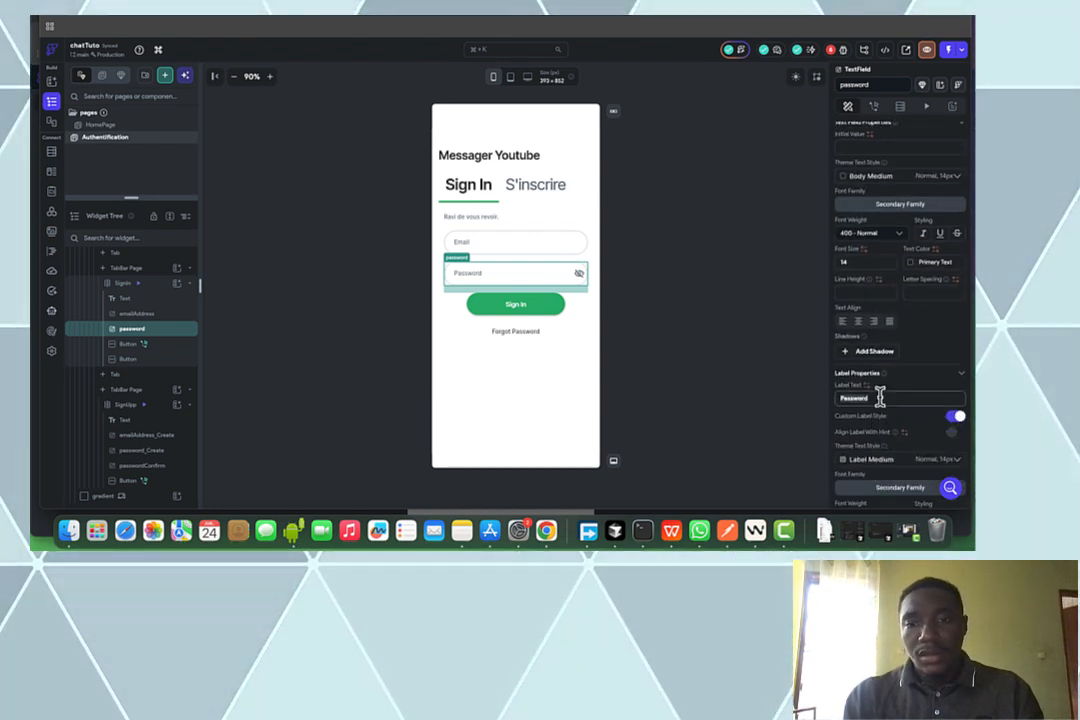
Relabel the Sign In button 'Se connecter' and the Forgot Password link 'Mot de passe oublie'
{"action": "left_click", "coordinate": [531, 313]}
{"action": "scroll", "coordinate": [889, 205], "scroll_direction": "up", "scroll_amount": 8}
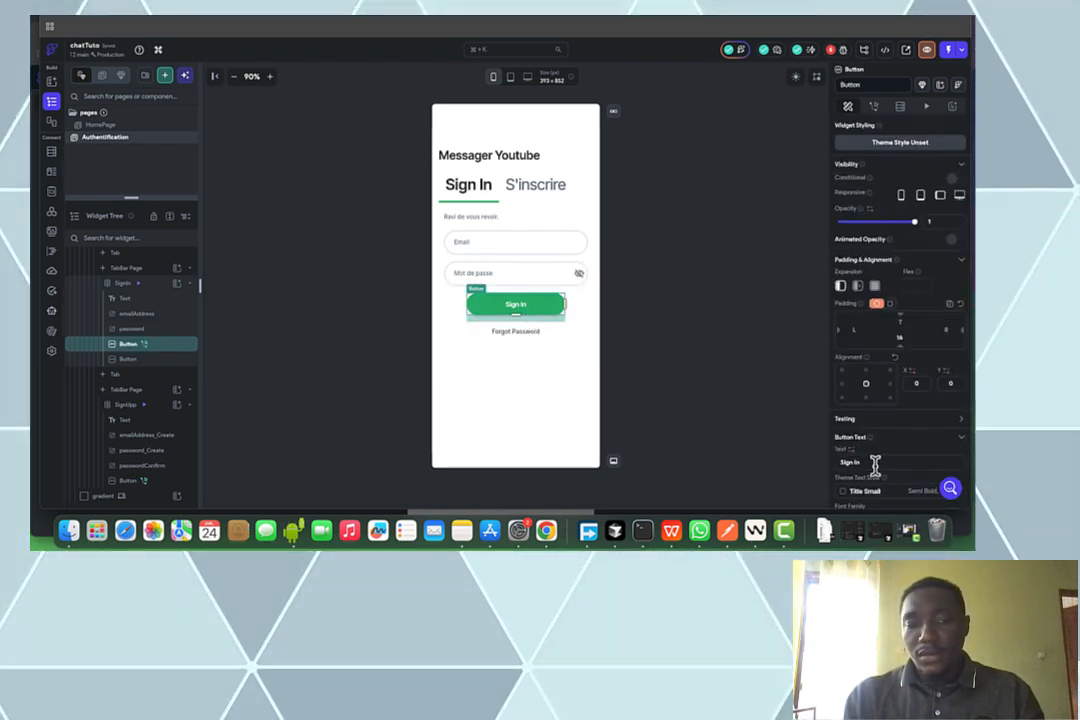
{"action": "left_click", "coordinate": [875, 463]}
{"action": "type", "text": "S"}
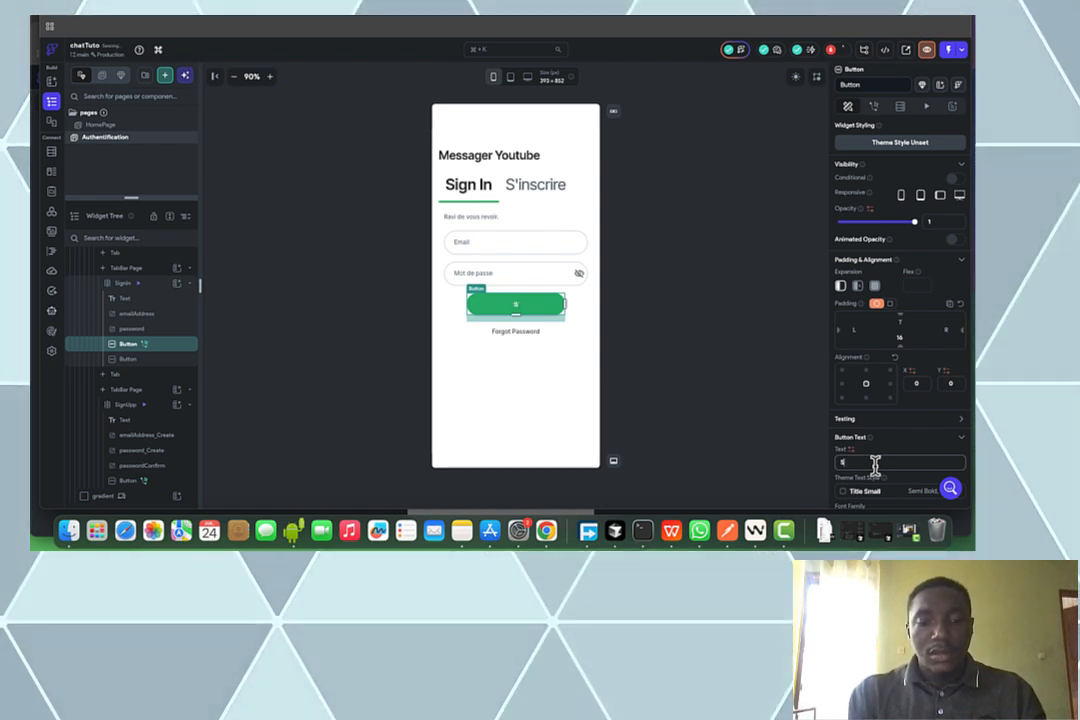
{"action": "type", "text": "e connecter"}
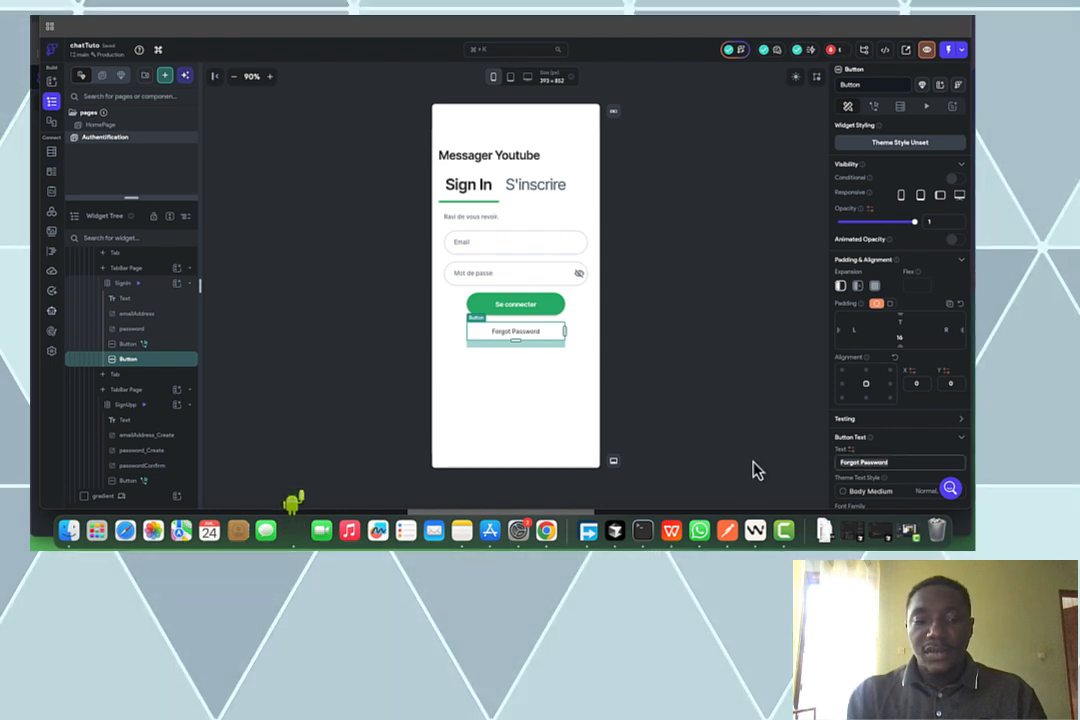
{"action": "key", "text": "super+a"}
{"action": "type", "text": "Mot"}
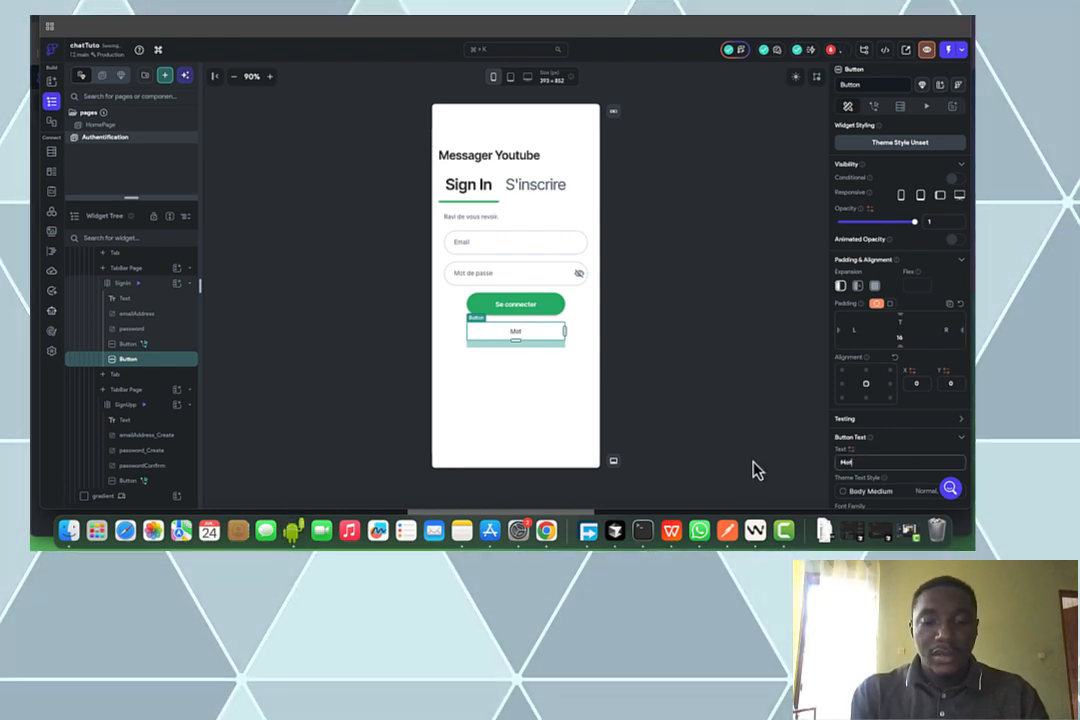
{"action": "type", "text": " de passe oublié"}
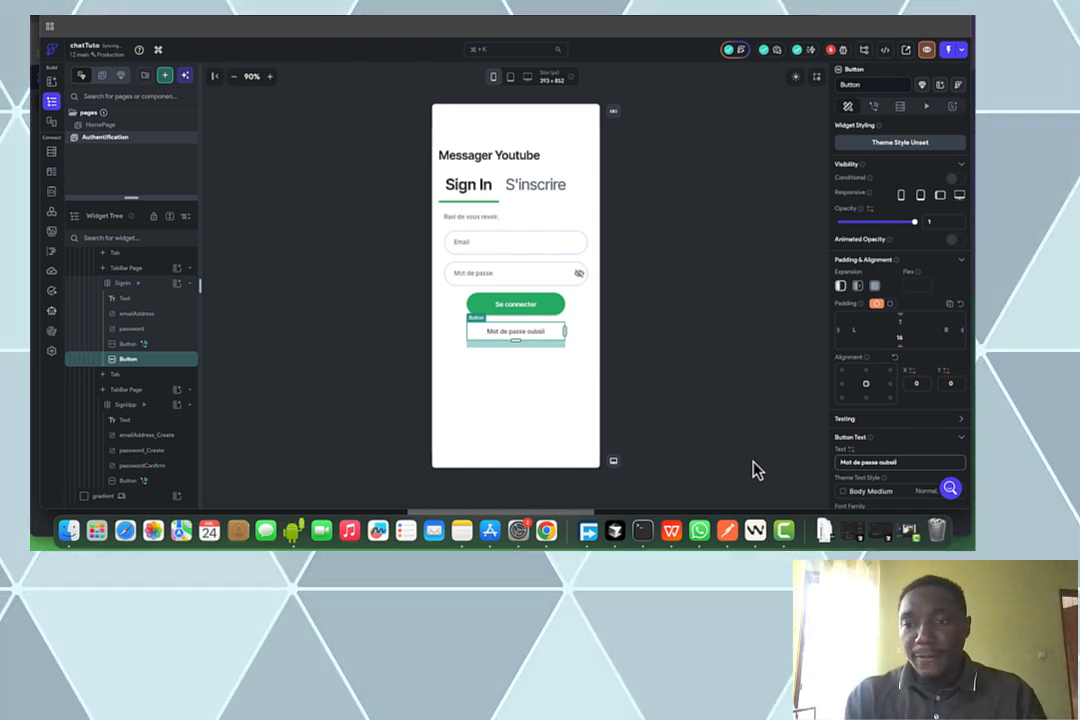
{"action": "key", "text": "BackSpace"}
{"action": "key", "text": "BackSpace"}
{"action": "key", "text": "BackSpace"}
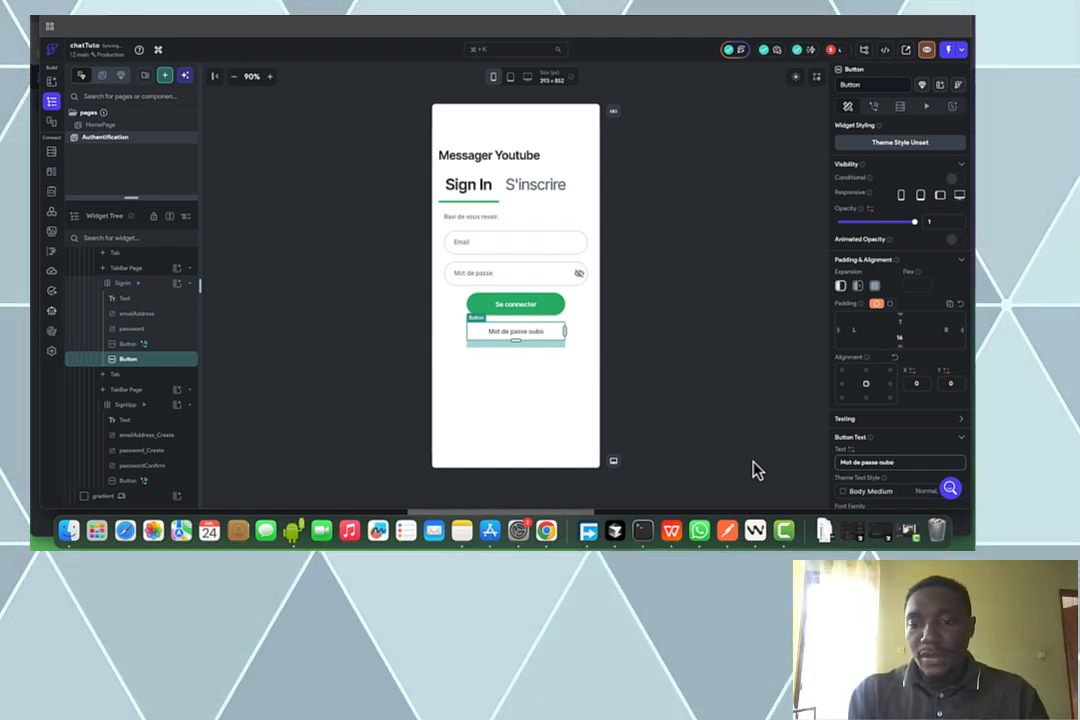
{"action": "type", "text": "lie"}
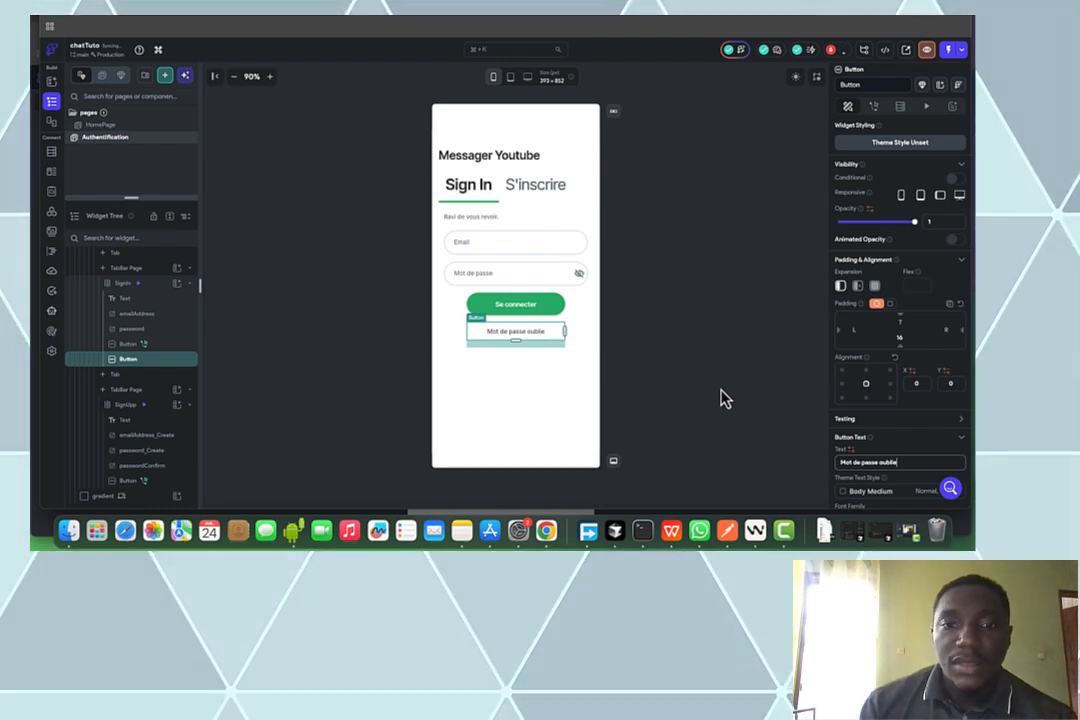
{"action": "left_click", "coordinate": [757, 378]}
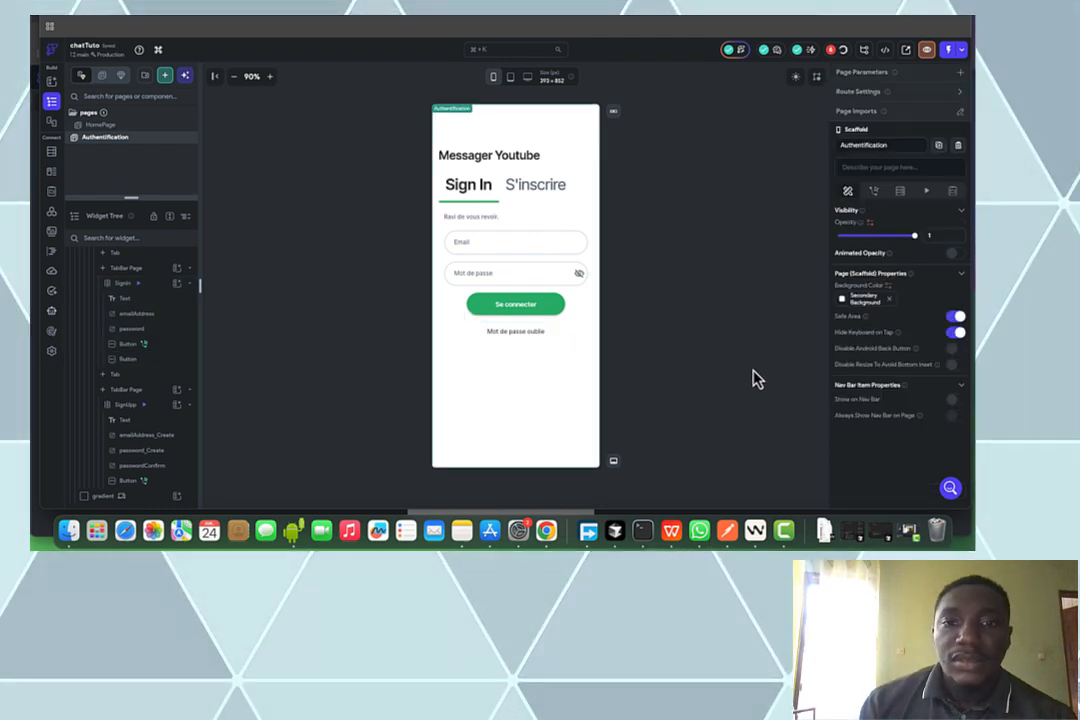
Rename the Sign In tab label to 'Connexion'
{"action": "left_click", "coordinate": [489, 200]}
{"action": "left_click_drag", "start_coordinate": [866, 214], "coordinate": [760, 217]}
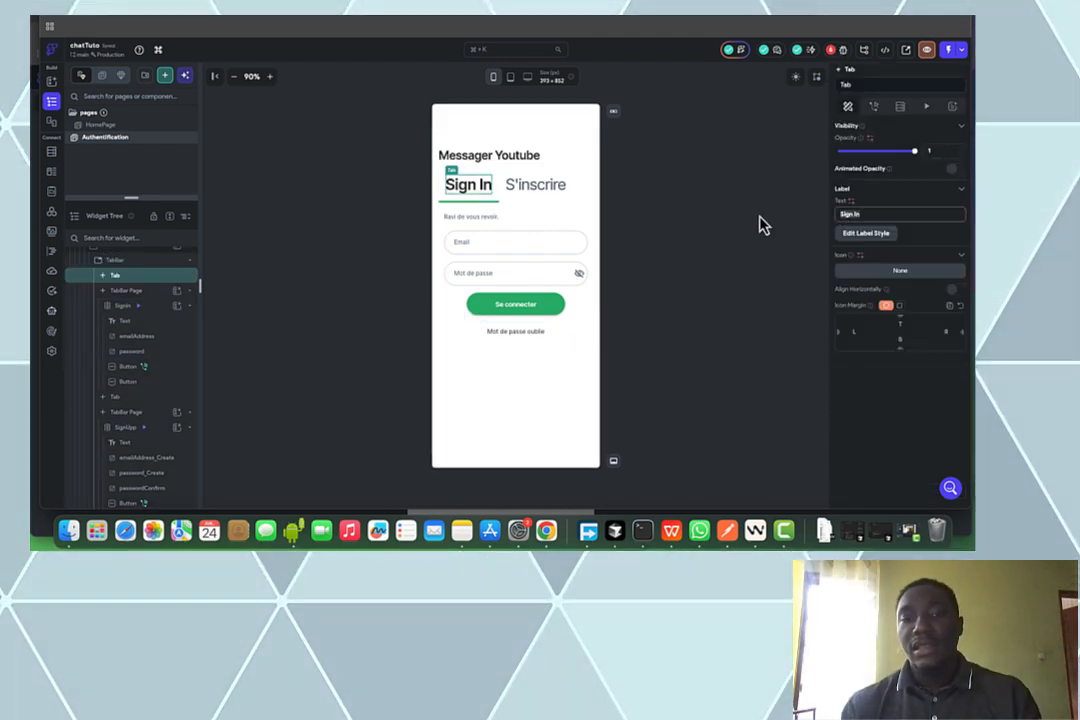
{"action": "type", "text": "Connexion"}
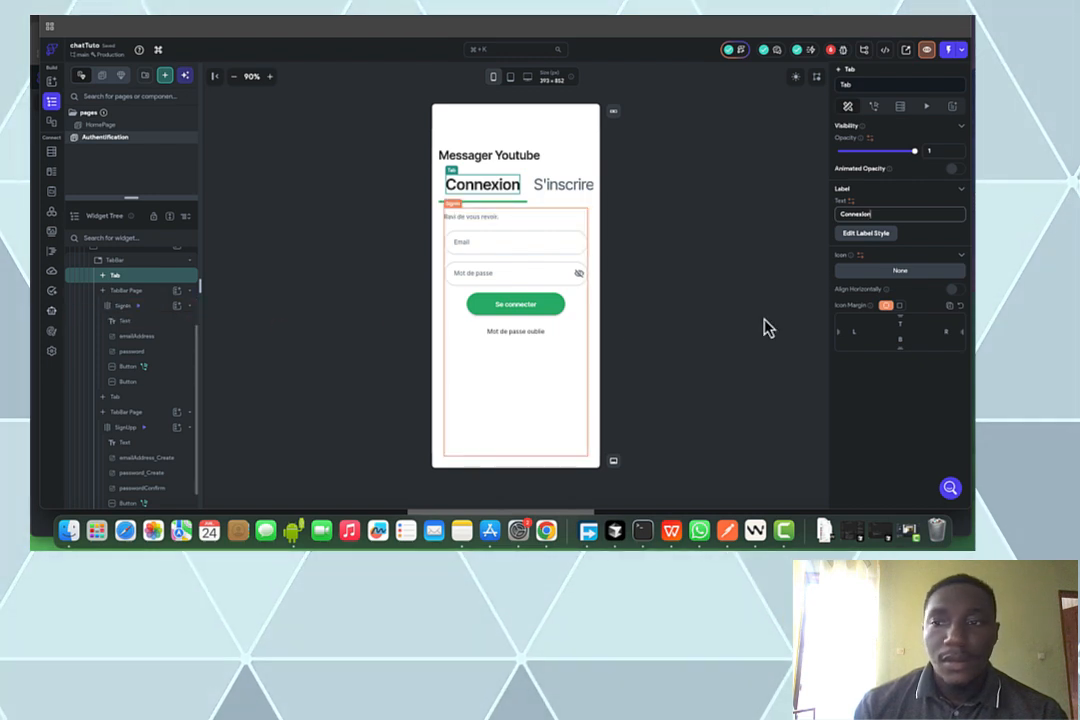
Reduce the tab bar's label font size from 36 to 30
{"action": "left_click", "coordinate": [145, 261]}
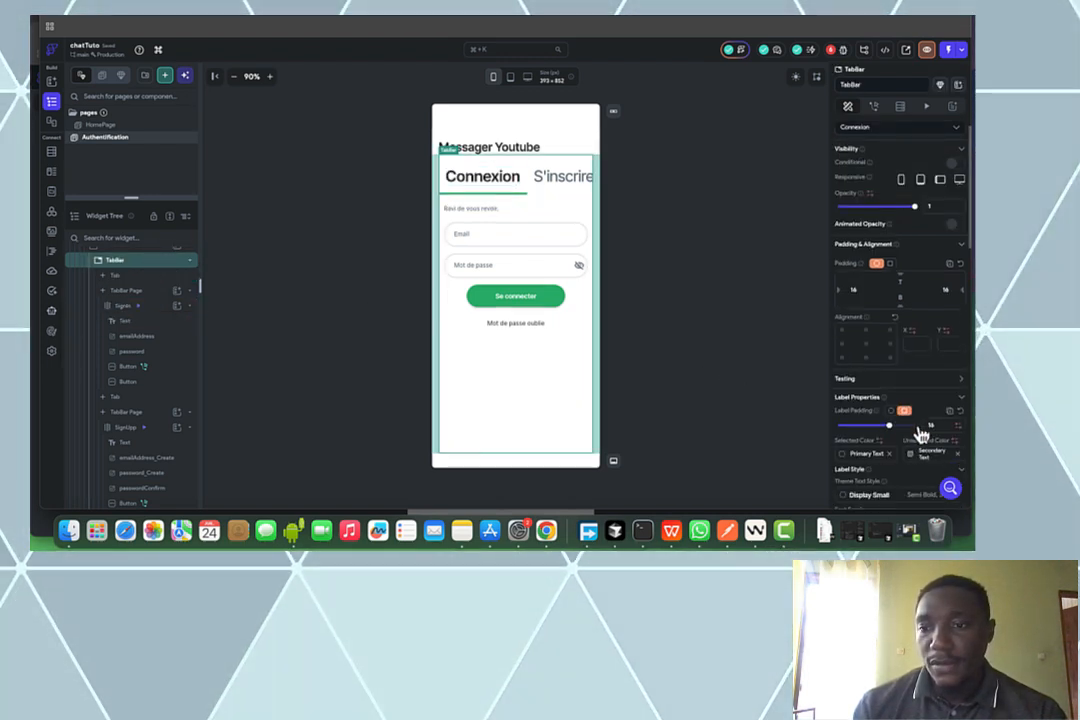
{"action": "scroll", "coordinate": [921, 433], "scroll_direction": "down", "scroll_amount": 5}
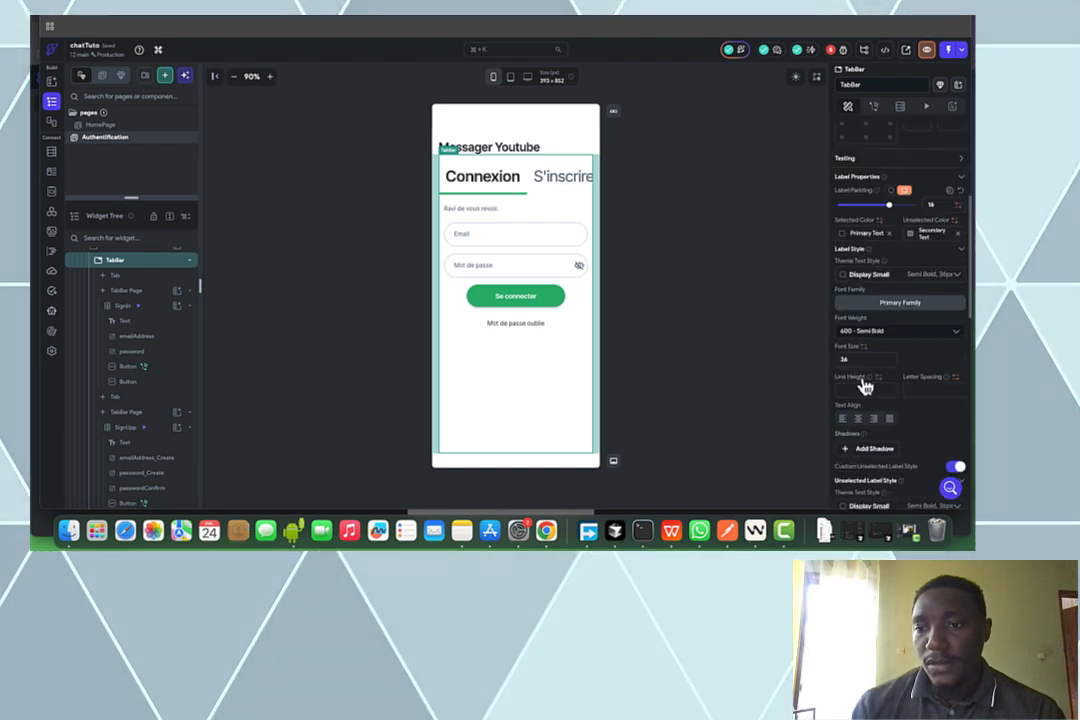
{"action": "left_click", "coordinate": [851, 358]}
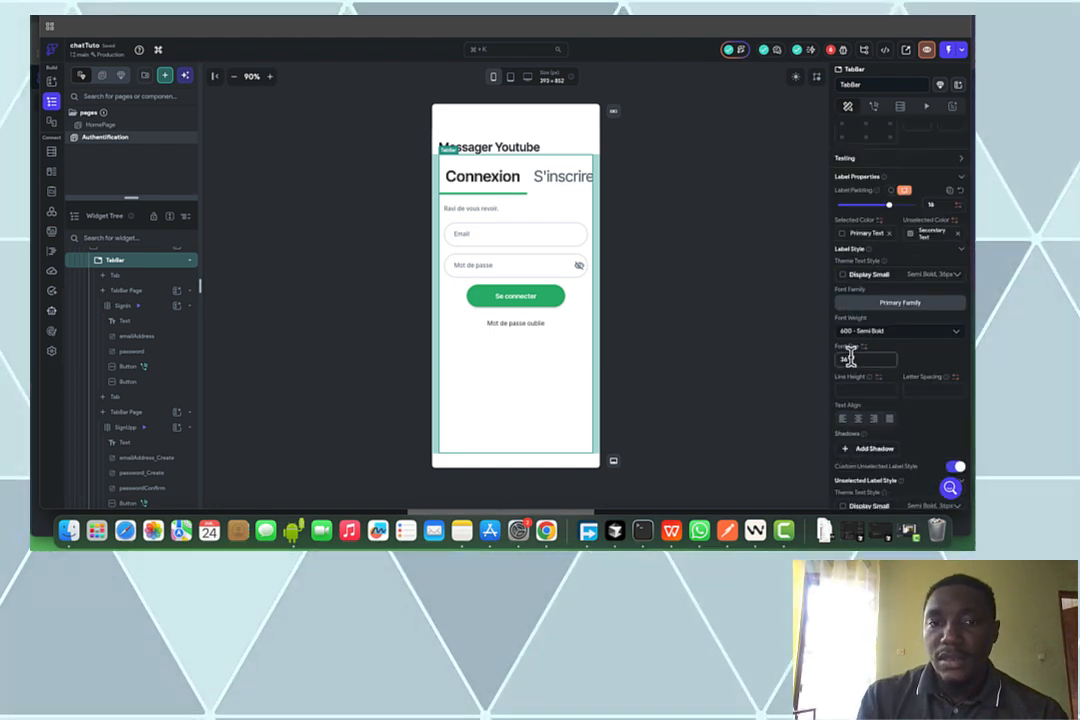
{"action": "key", "text": "BackSpace"}
{"action": "type", "text": "0"}
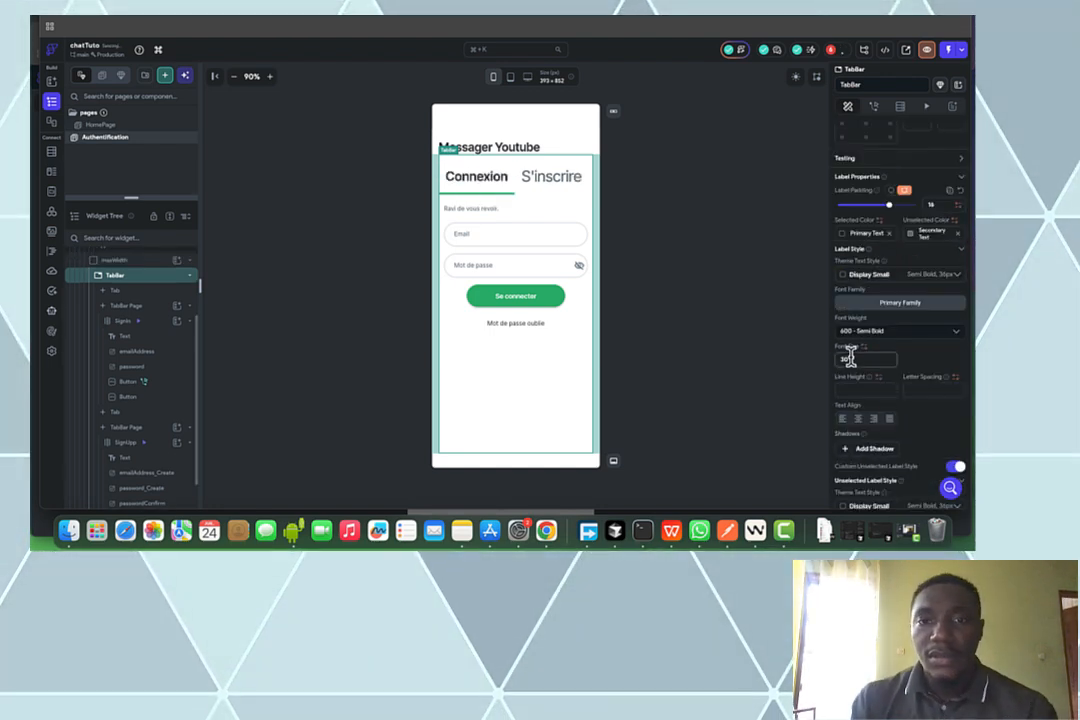
{"action": "left_click", "coordinate": [656, 196]}
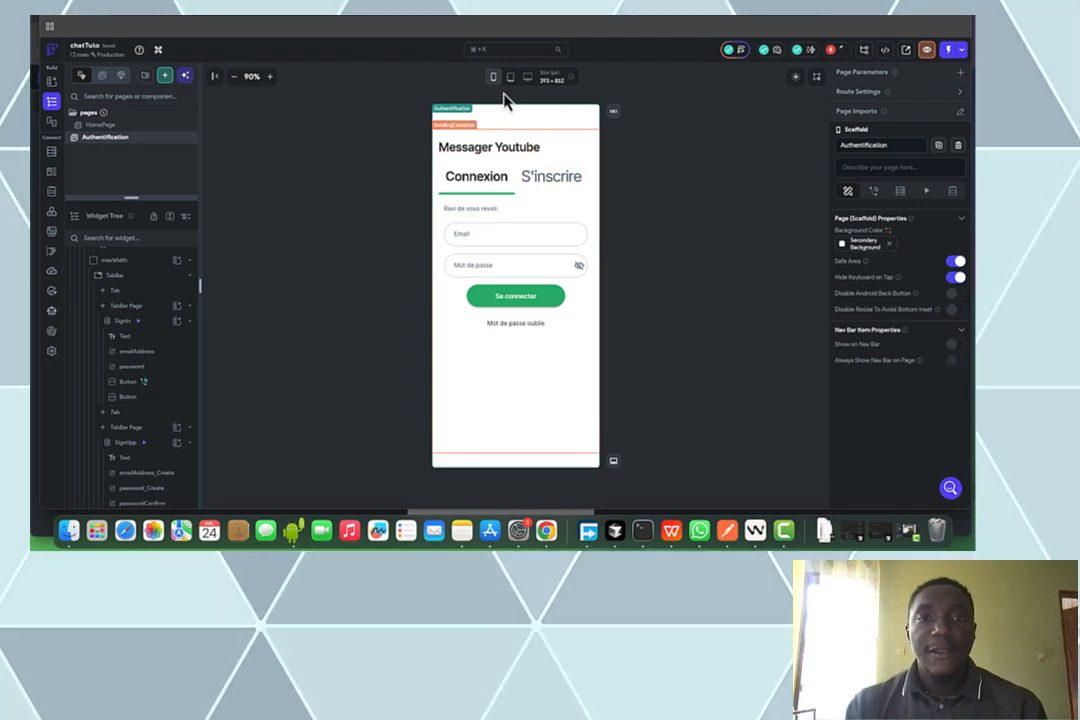
From the Auth Setup error, enable authentication using Firebase
{"action": "left_click", "coordinate": [832, 49]}
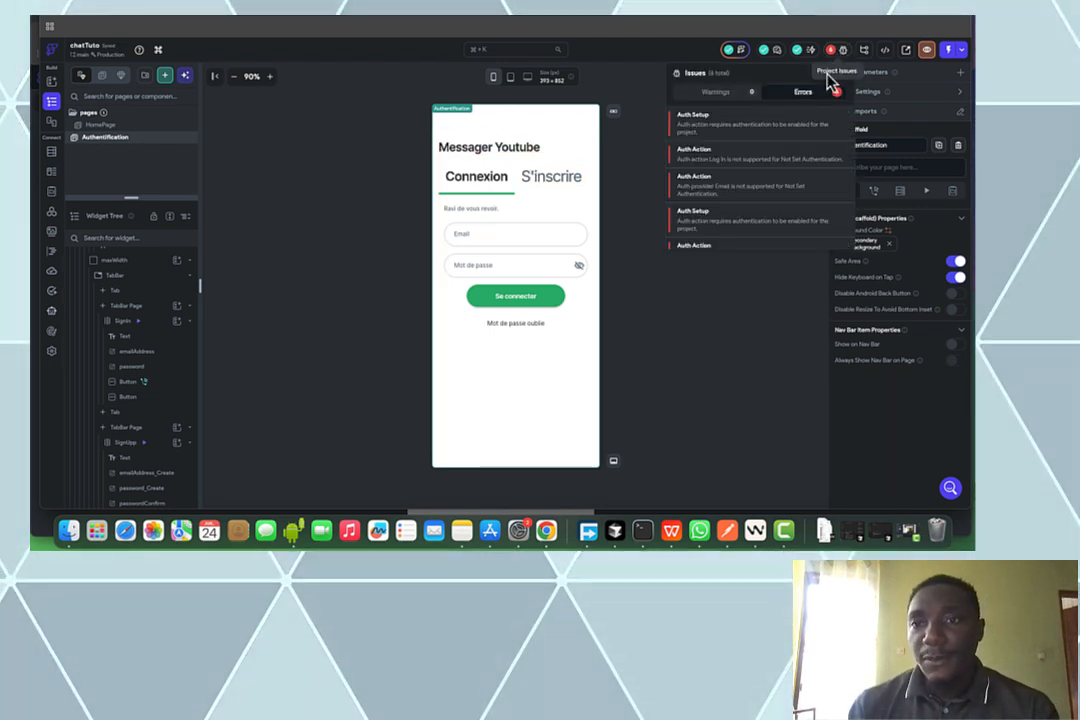
{"action": "left_click", "coordinate": [789, 122]}
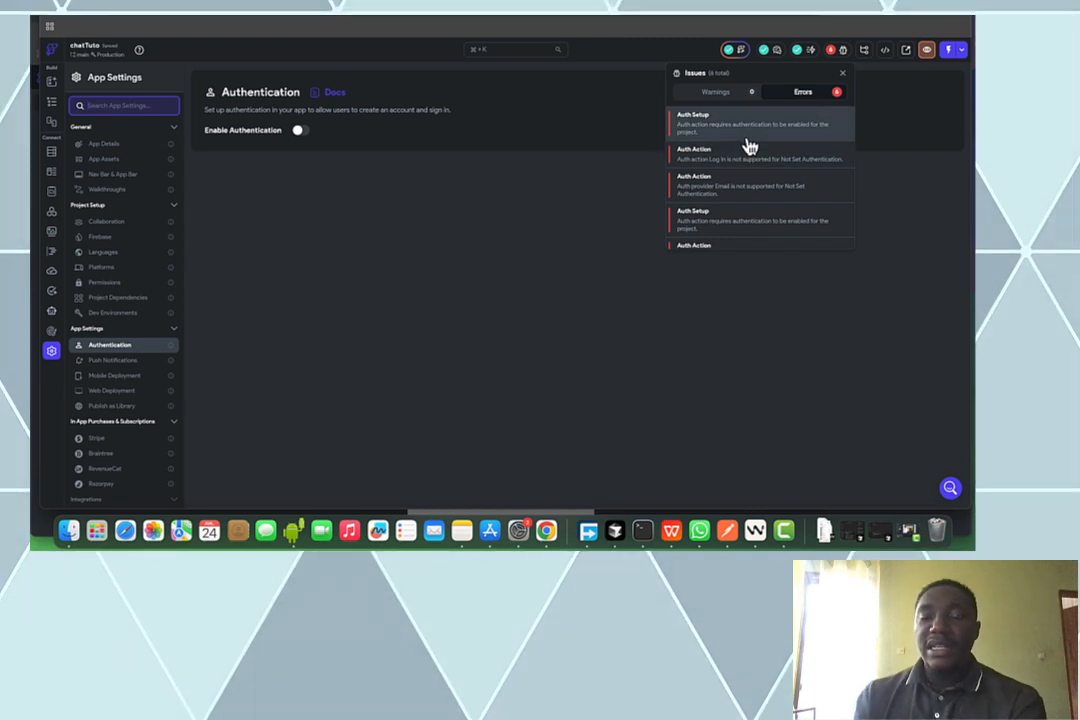
{"action": "scroll", "coordinate": [748, 146], "scroll_direction": "down", "scroll_amount": 2}
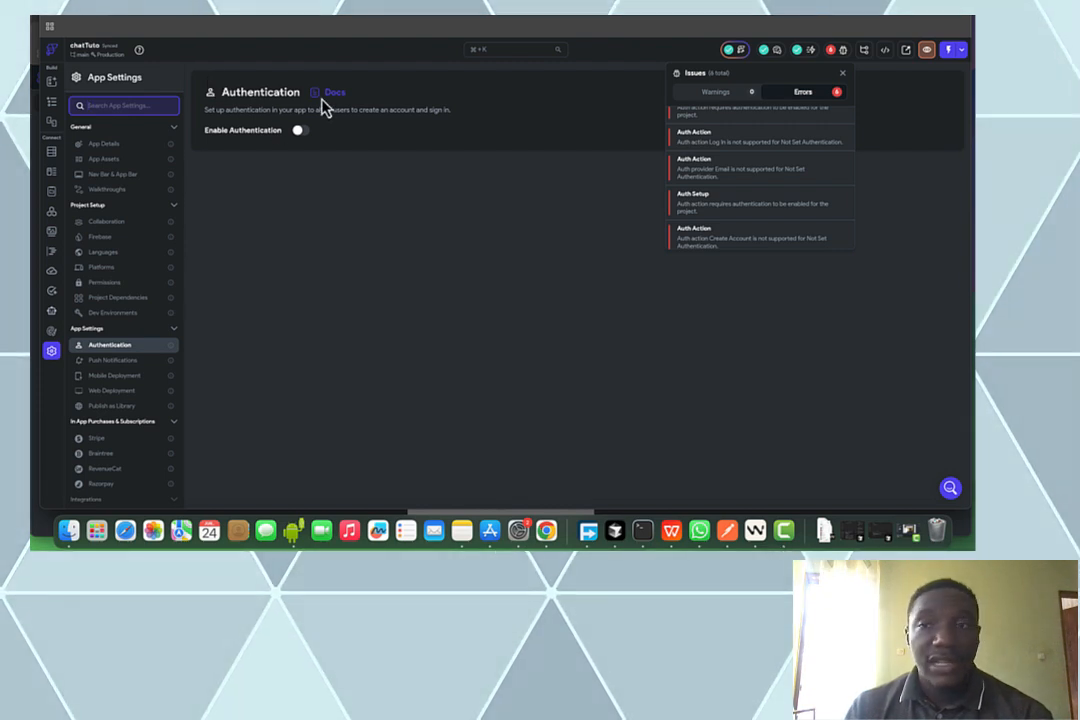
{"action": "left_click", "coordinate": [312, 136]}
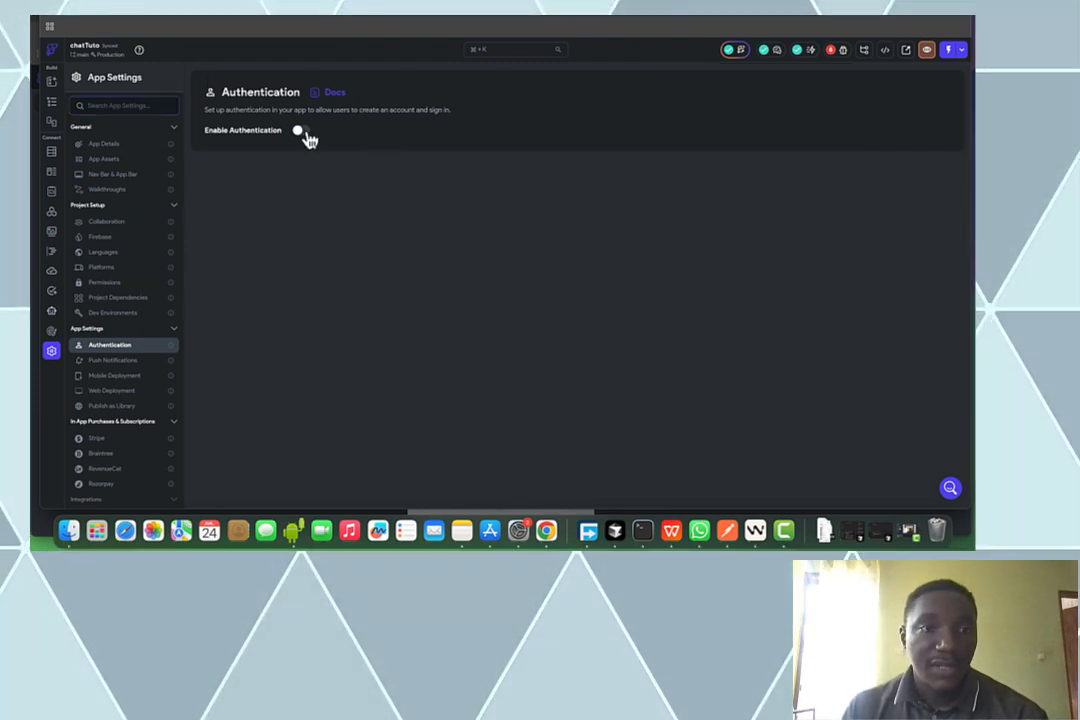
{"action": "left_click", "coordinate": [304, 133]}
{"action": "left_click", "coordinate": [269, 164]}
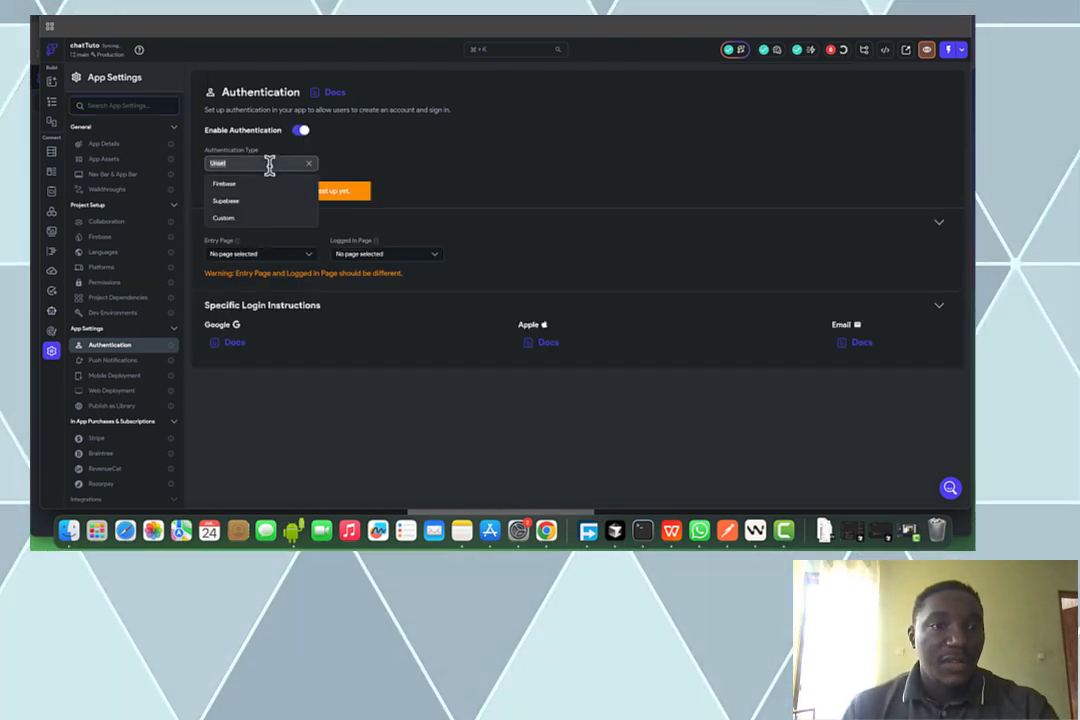
{"action": "left_click", "coordinate": [275, 185]}
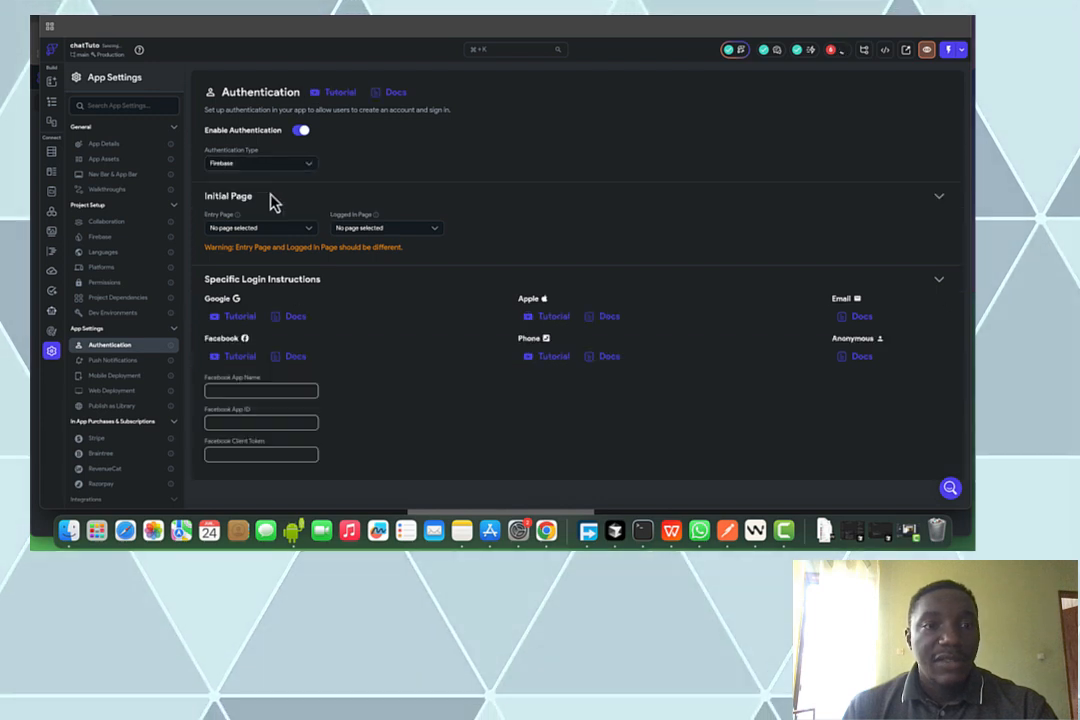
Set Authentification as the entry page and HomePage as the logged-in page, confirming no errors remain
{"action": "left_click", "coordinate": [259, 227]}
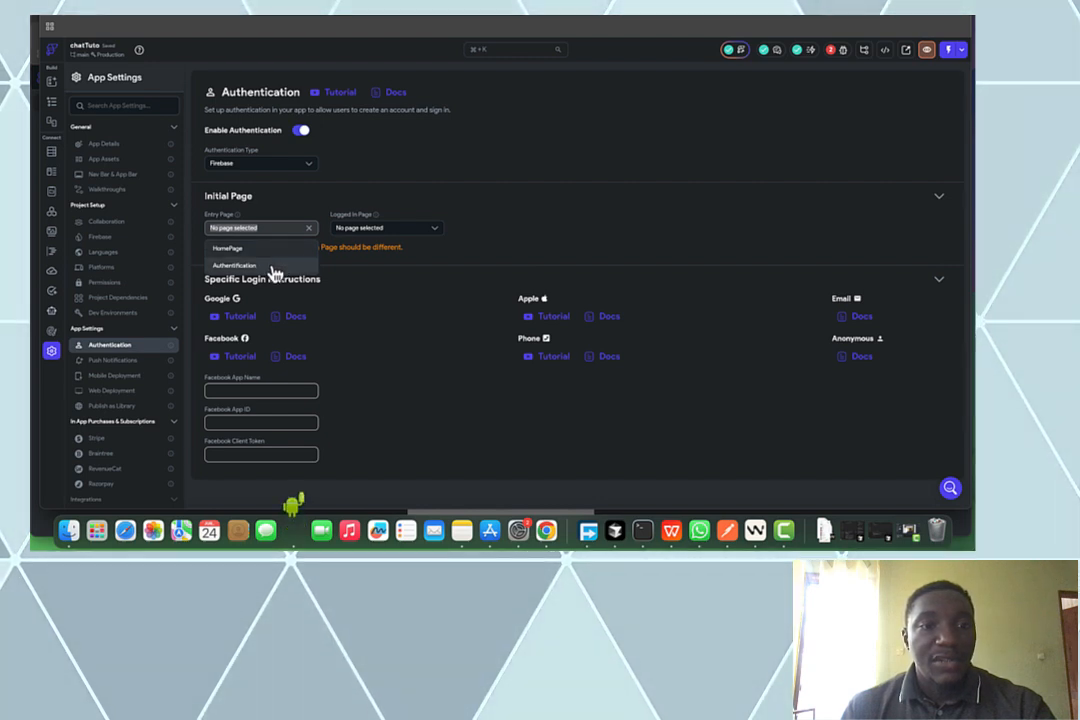
{"action": "left_click", "coordinate": [272, 266]}
{"action": "left_click", "coordinate": [386, 222]}
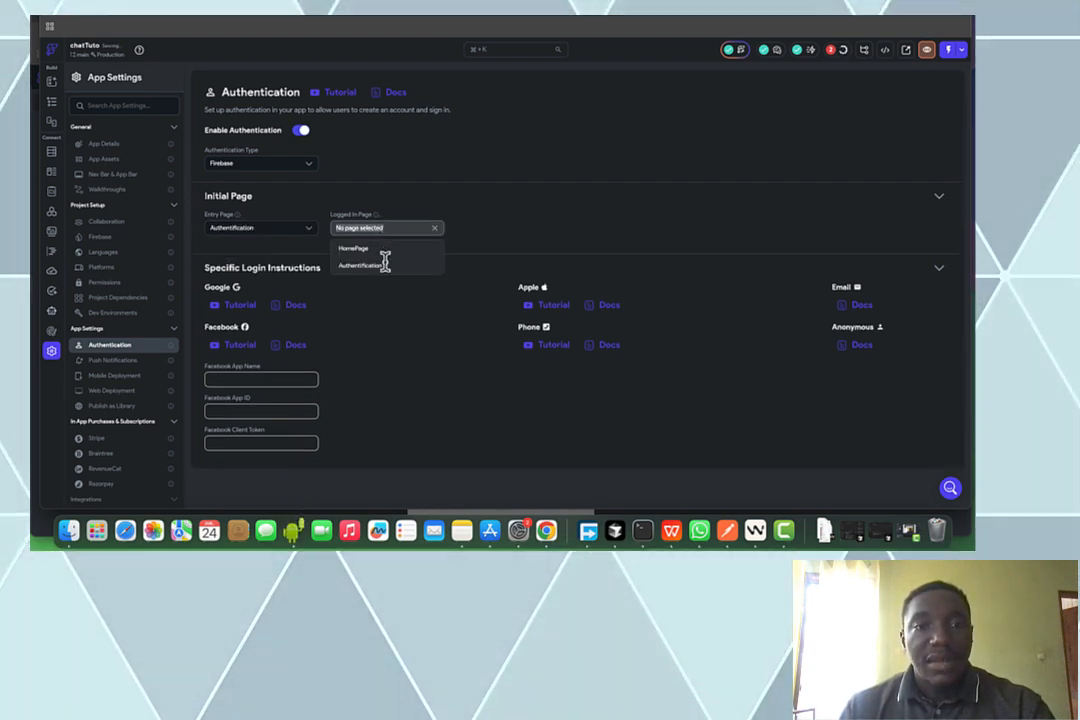
{"action": "left_click", "coordinate": [391, 254]}
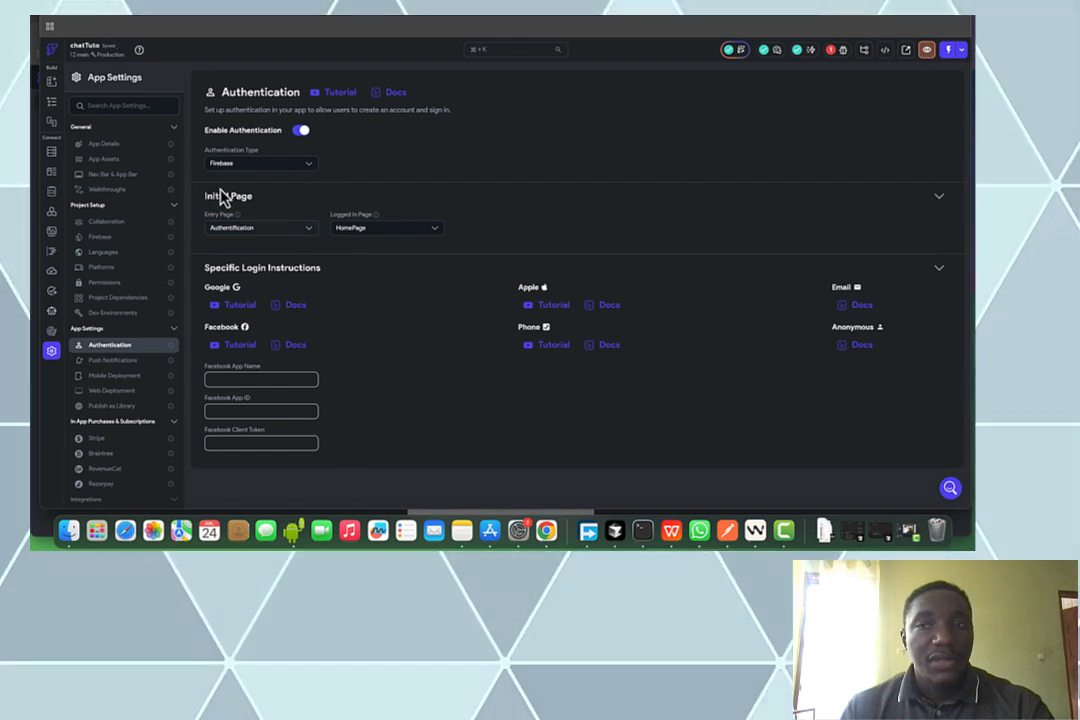
{"action": "left_click", "coordinate": [831, 50]}
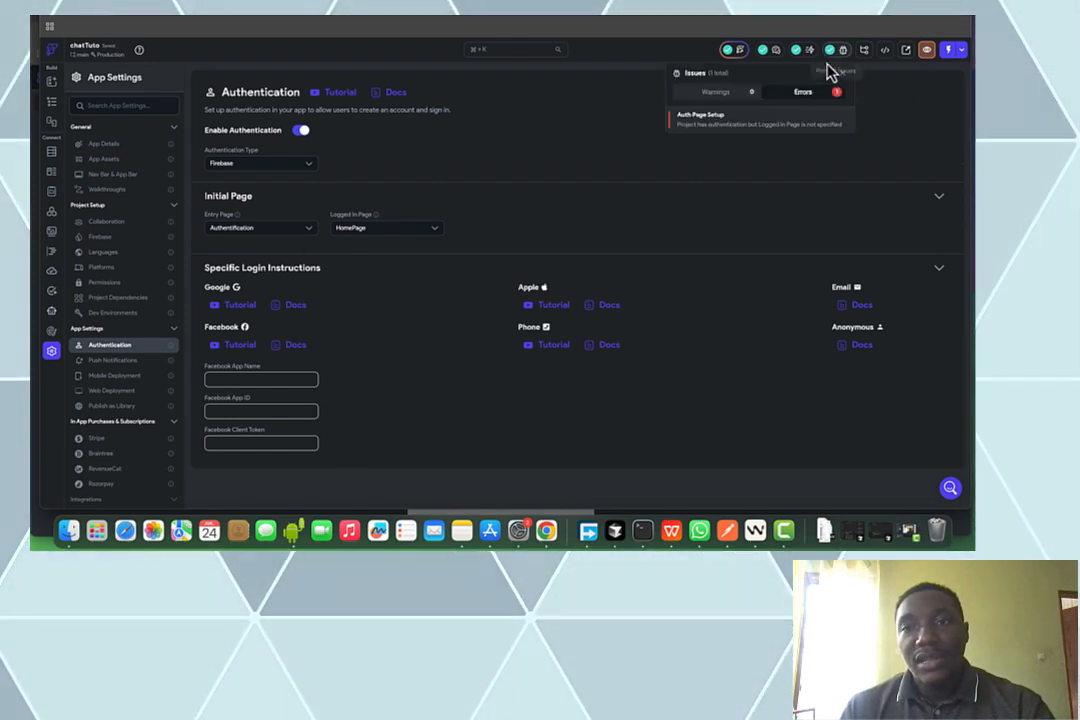
{"action": "left_click", "coordinate": [472, 166]}
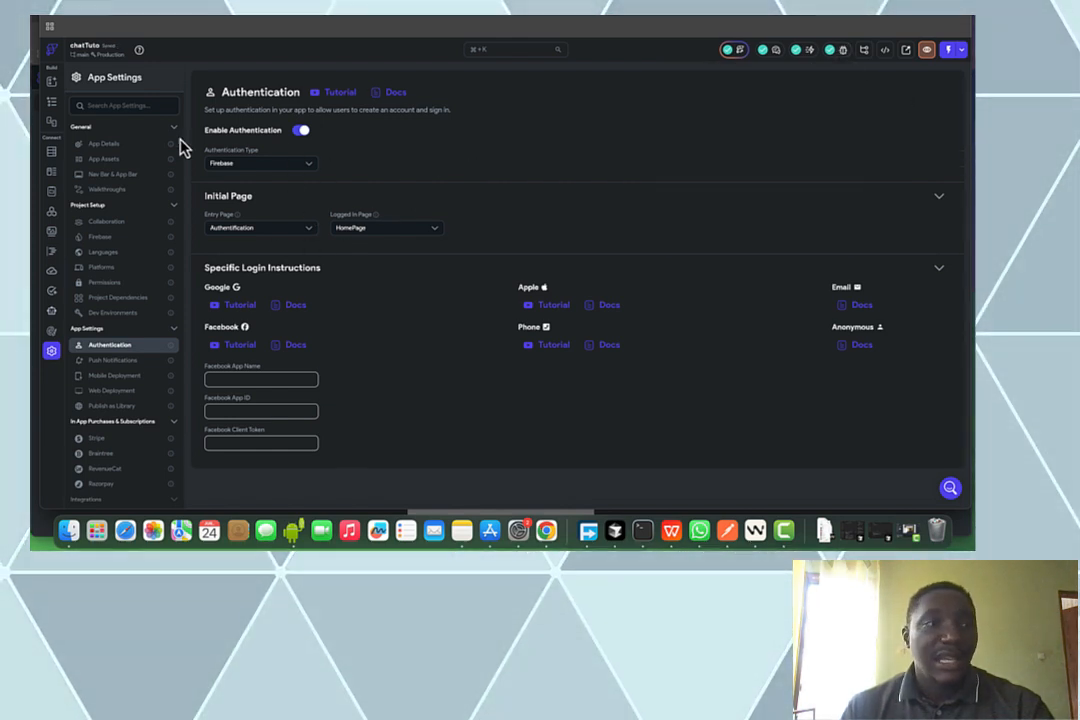
Verify the Se connecter button's Log In action uses the Email provider, then go to HomePage
{"action": "left_click", "coordinate": [50, 103]}
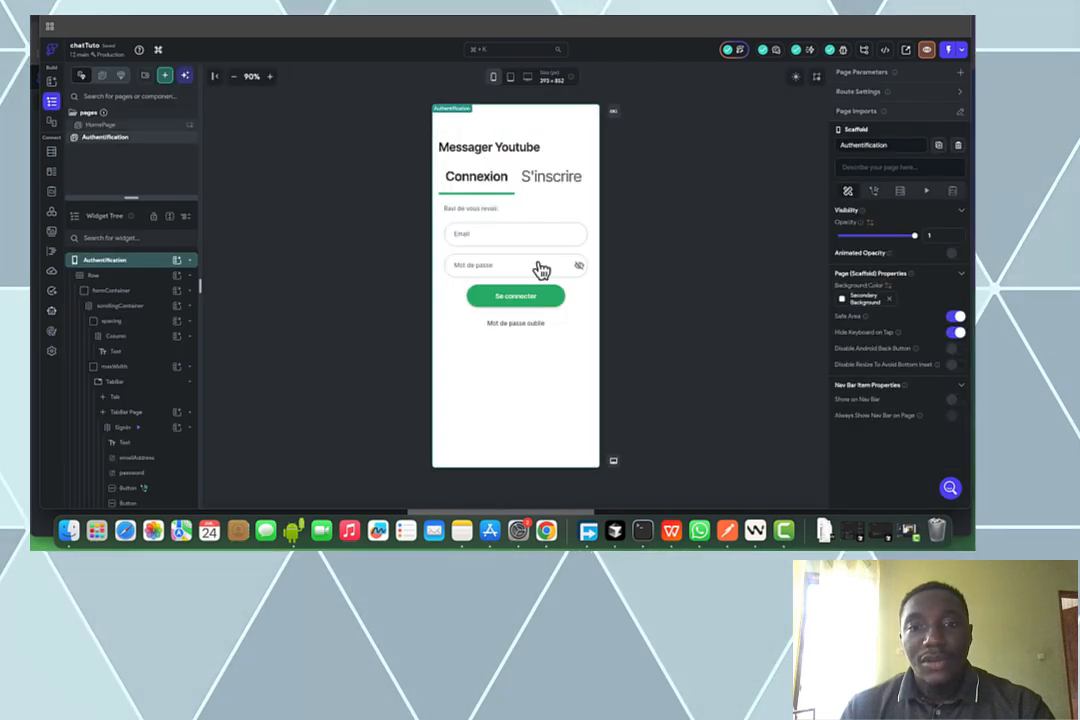
{"action": "left_click", "coordinate": [566, 316]}
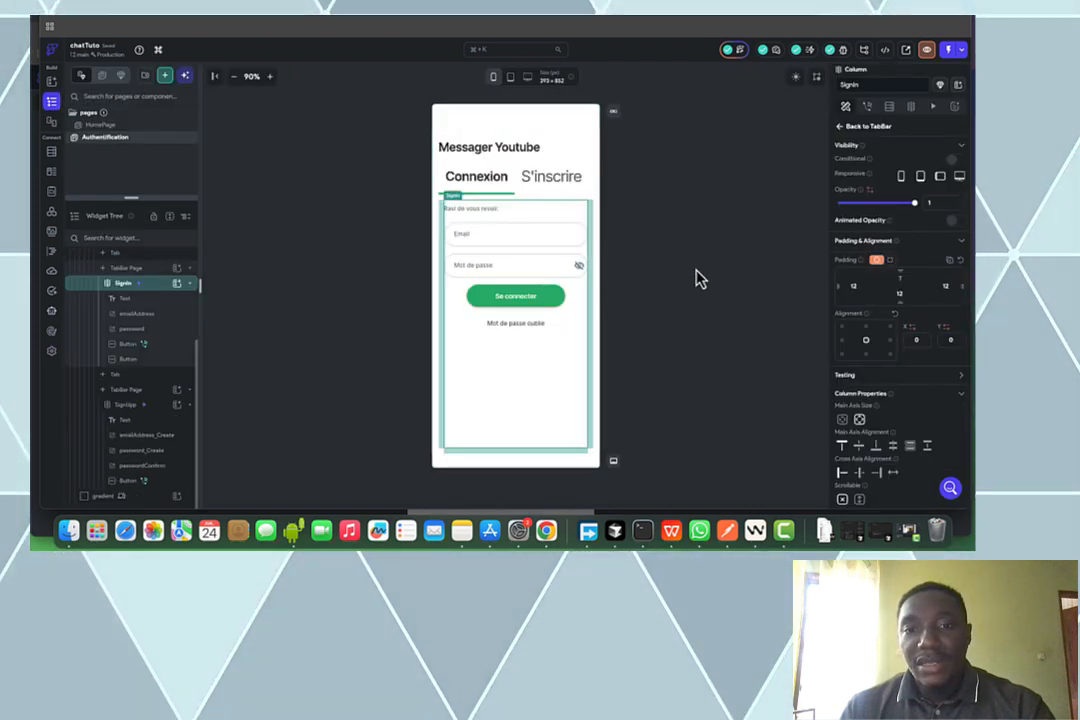
{"action": "left_click", "coordinate": [550, 301]}
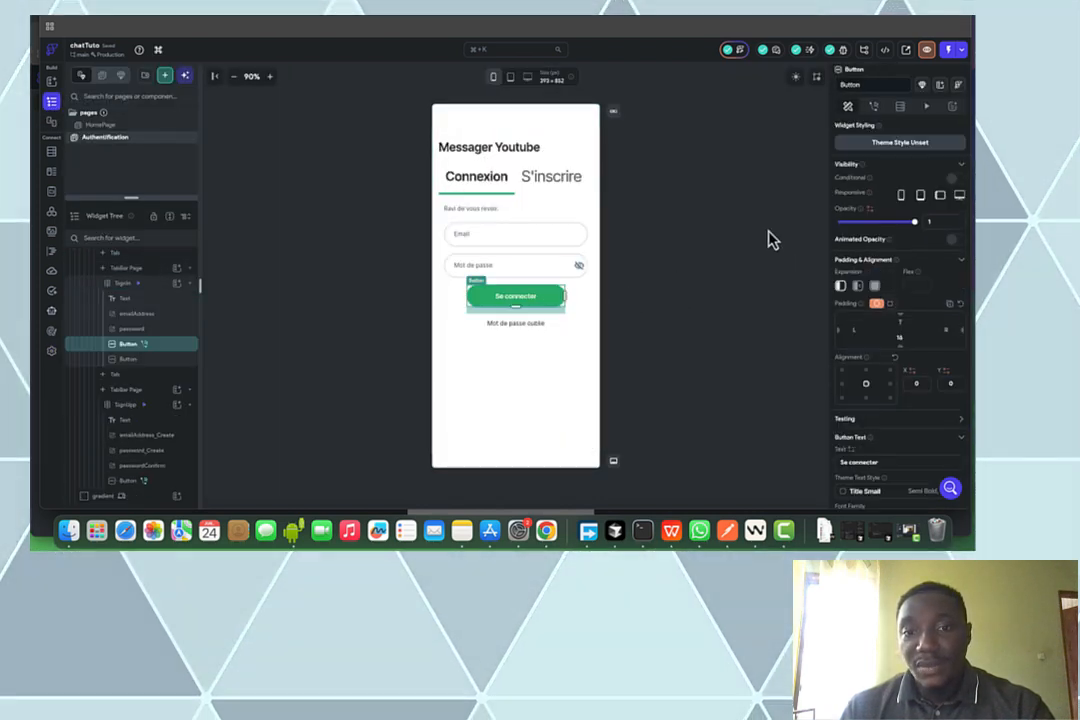
{"action": "left_click", "coordinate": [873, 106]}
{"action": "left_click", "coordinate": [944, 163]}
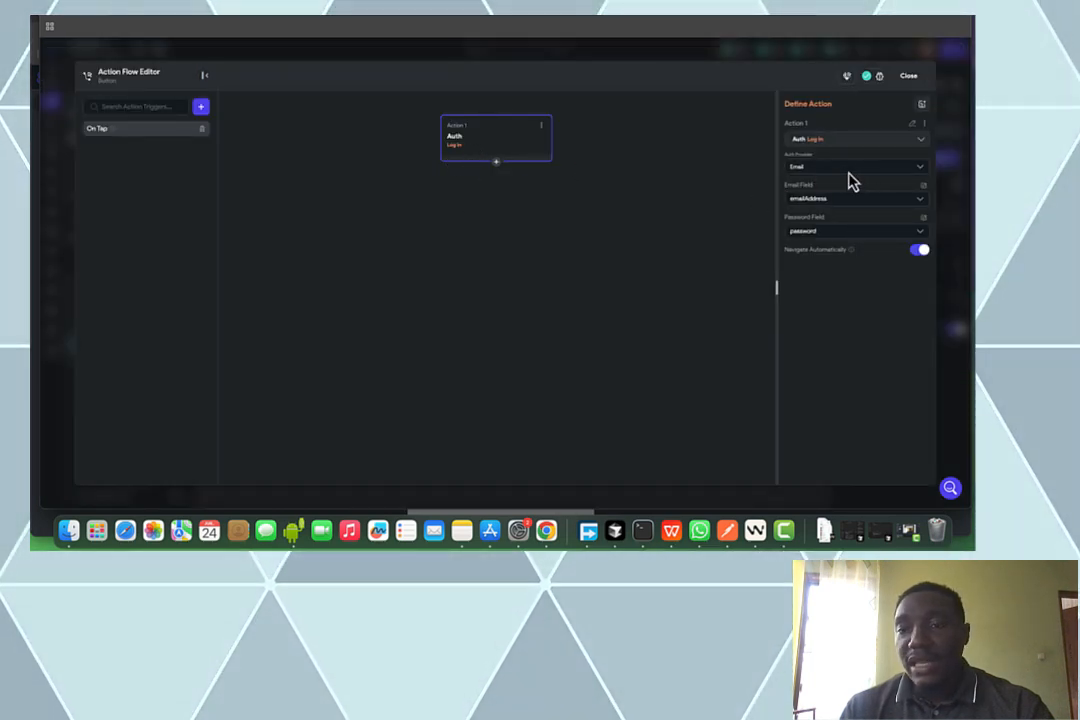
{"action": "left_click", "coordinate": [821, 168]}
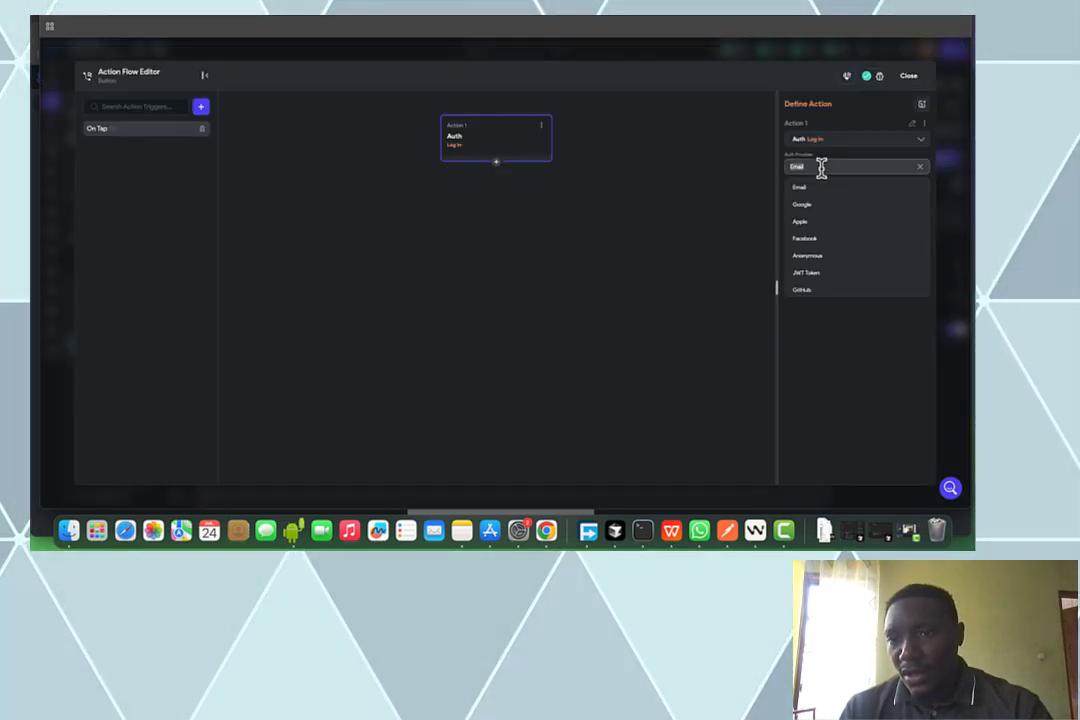
{"action": "left_click", "coordinate": [858, 339]}
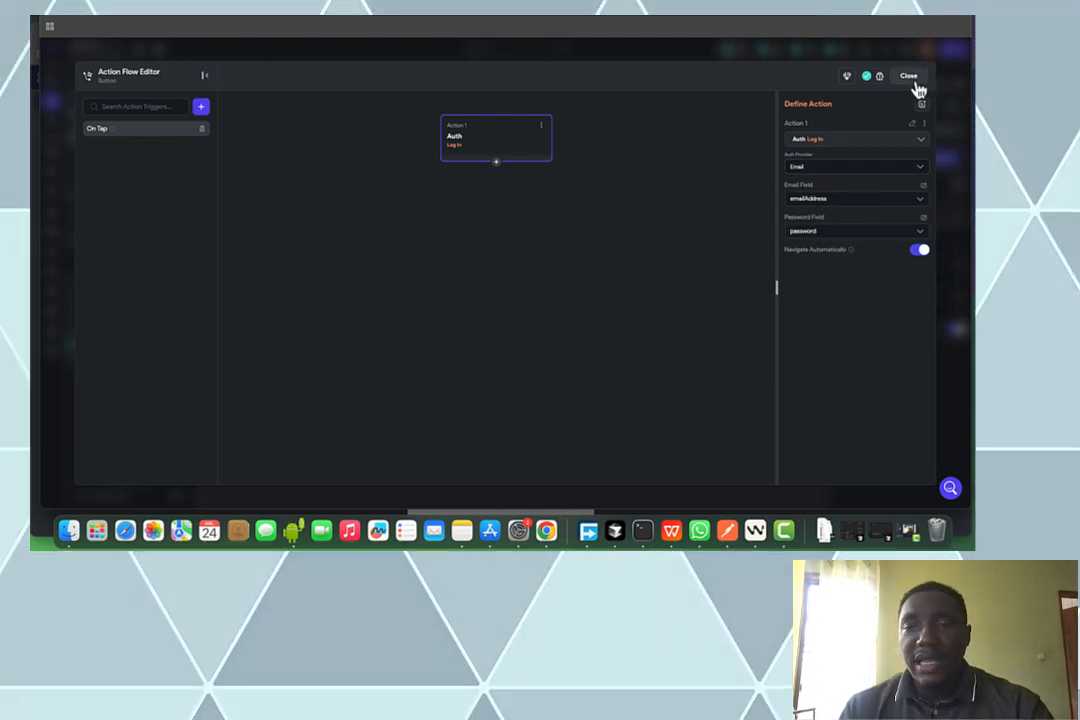
{"action": "left_click", "coordinate": [912, 80]}
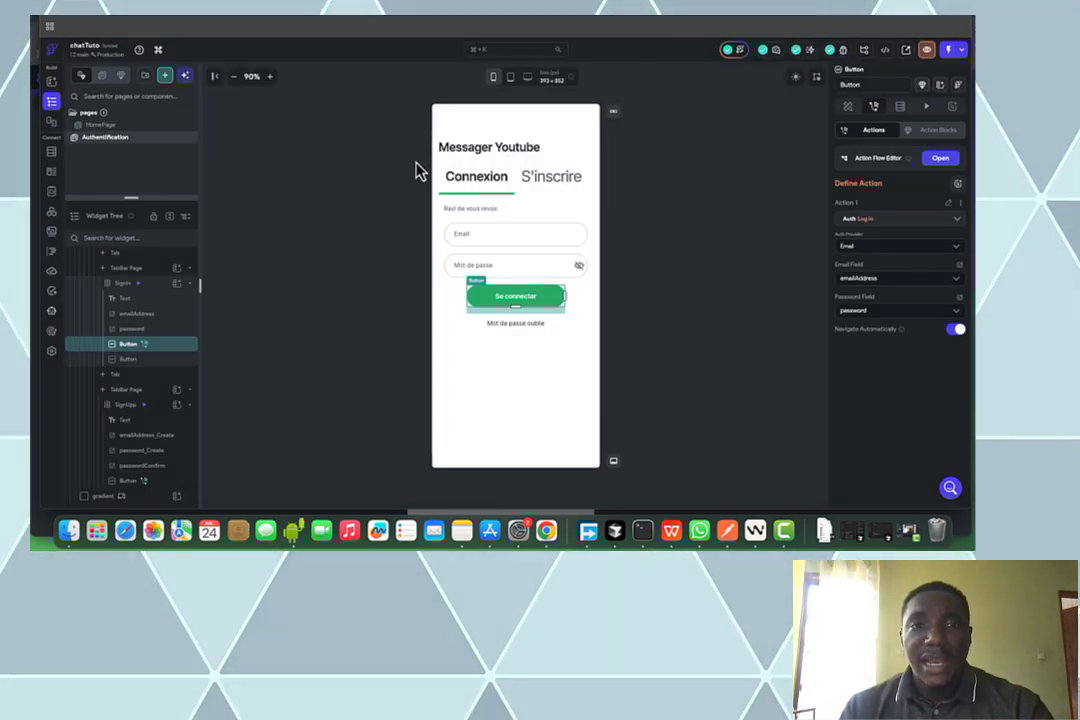
{"action": "left_click", "coordinate": [551, 186]}
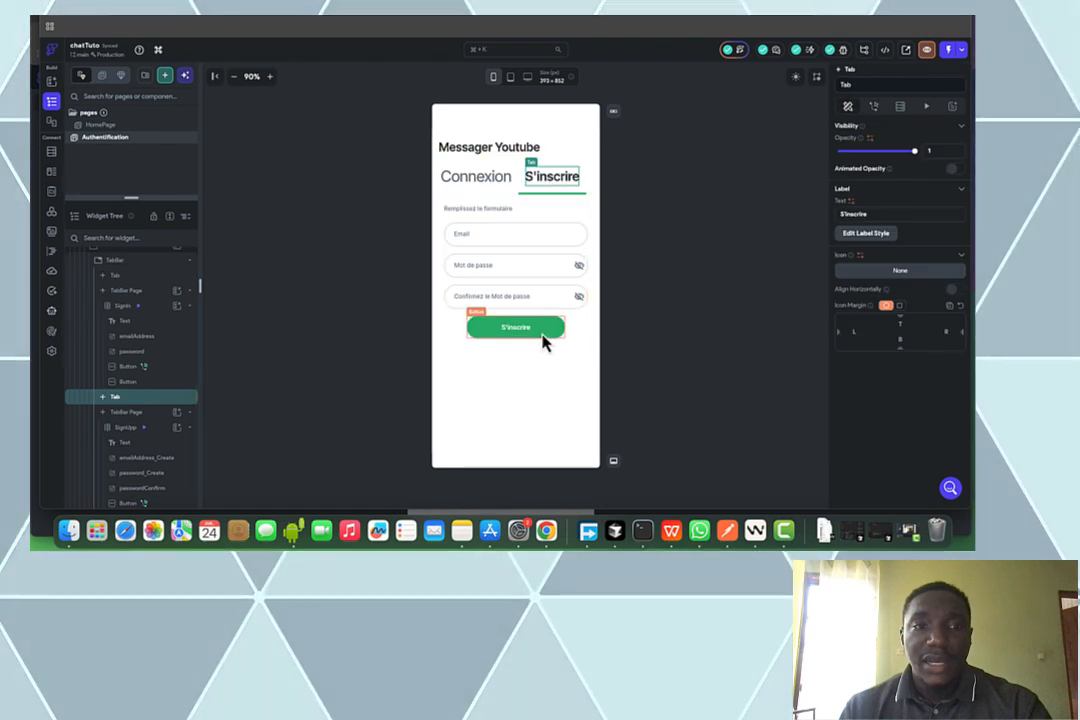
{"action": "left_click", "coordinate": [128, 126]}
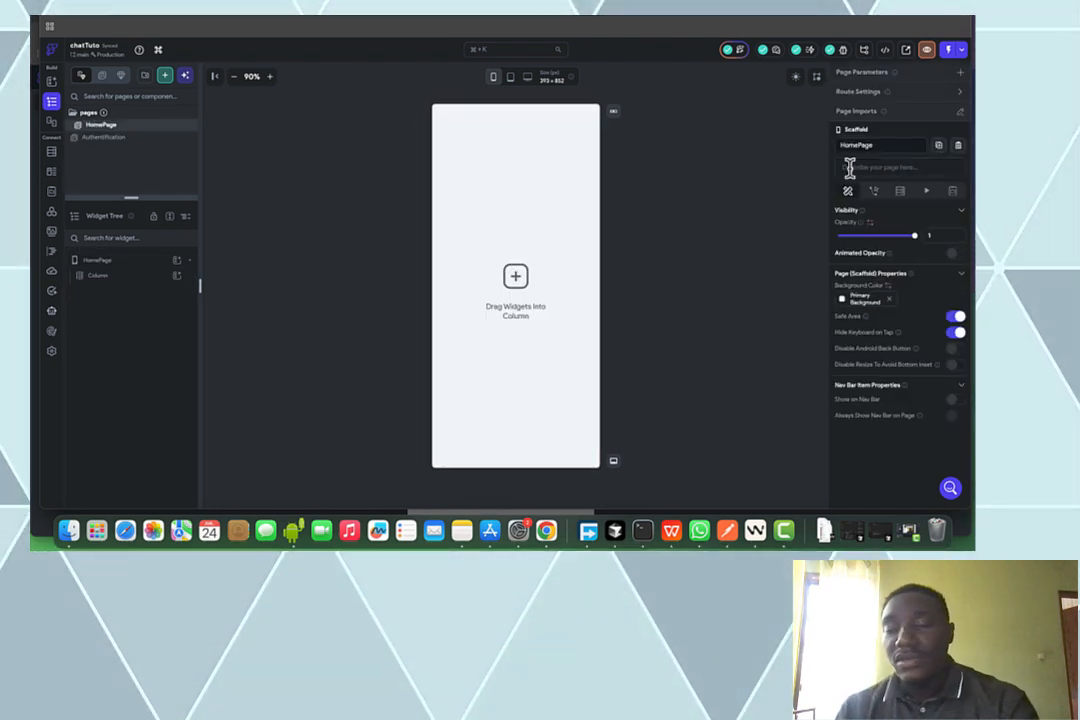
Reopen the Chat Message List AI generation and insert it as a component named chatComp
{"action": "left_click", "coordinate": [743, 51]}
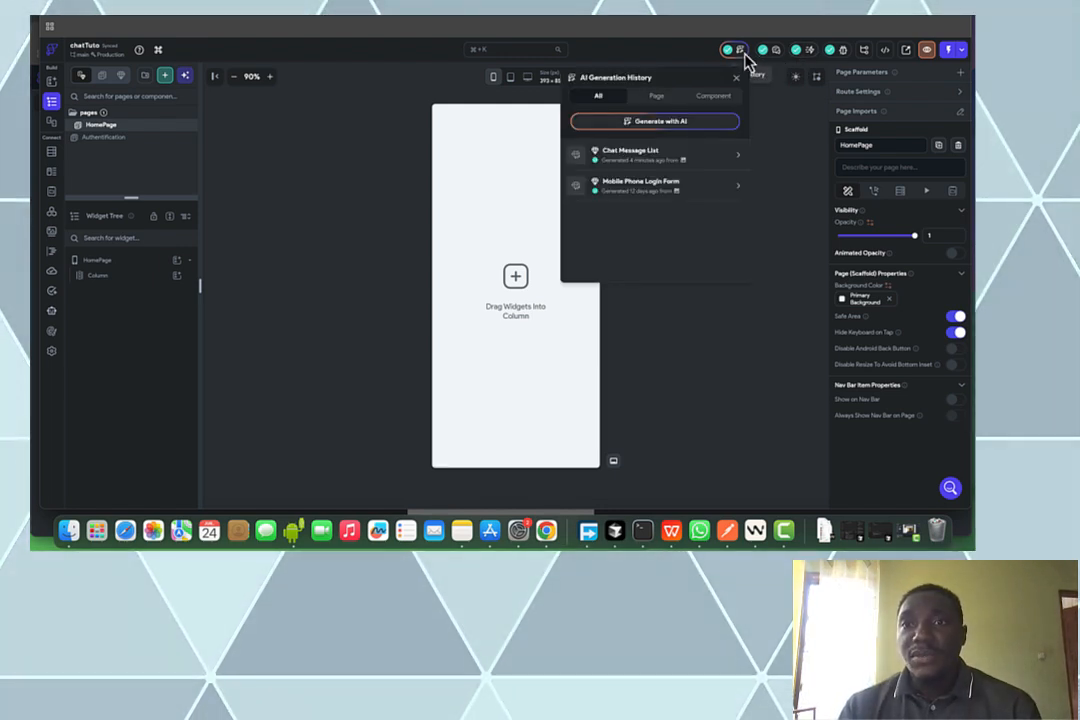
{"action": "left_click", "coordinate": [638, 158]}
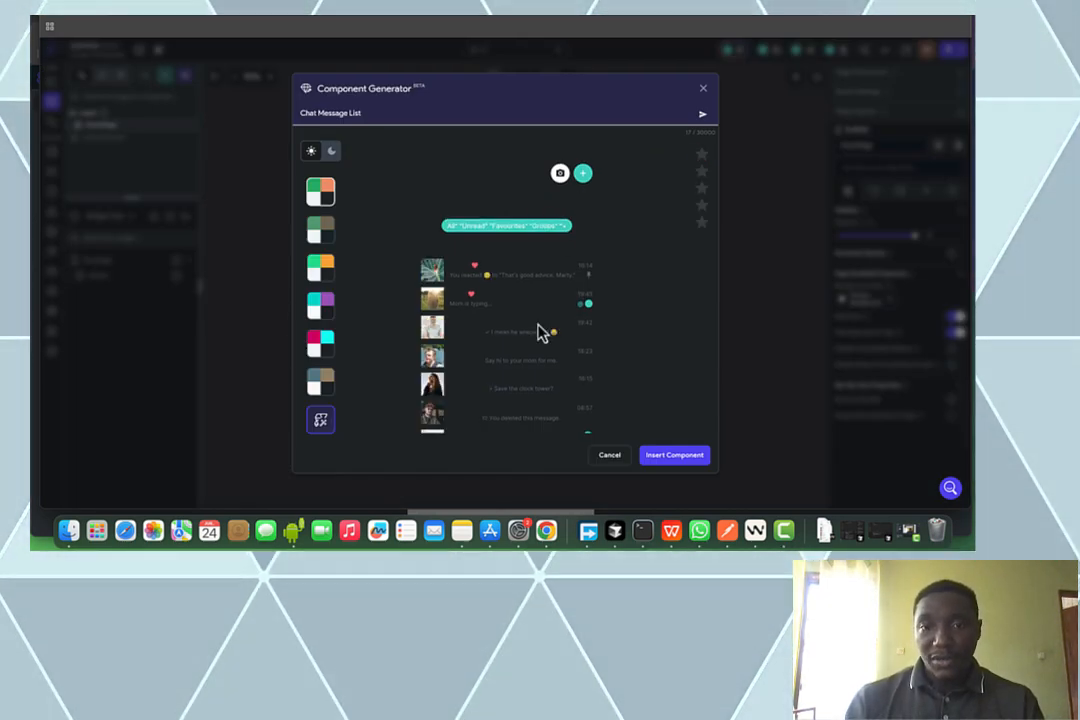
{"action": "left_click", "coordinate": [330, 152]}
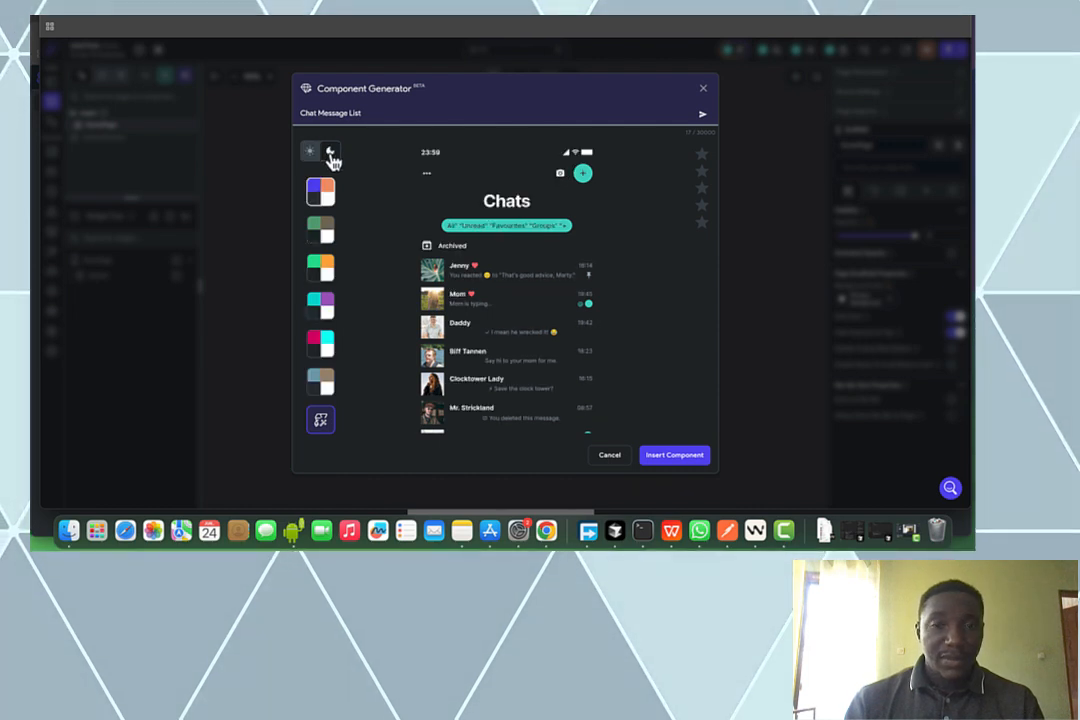
{"action": "left_click", "coordinate": [313, 151]}
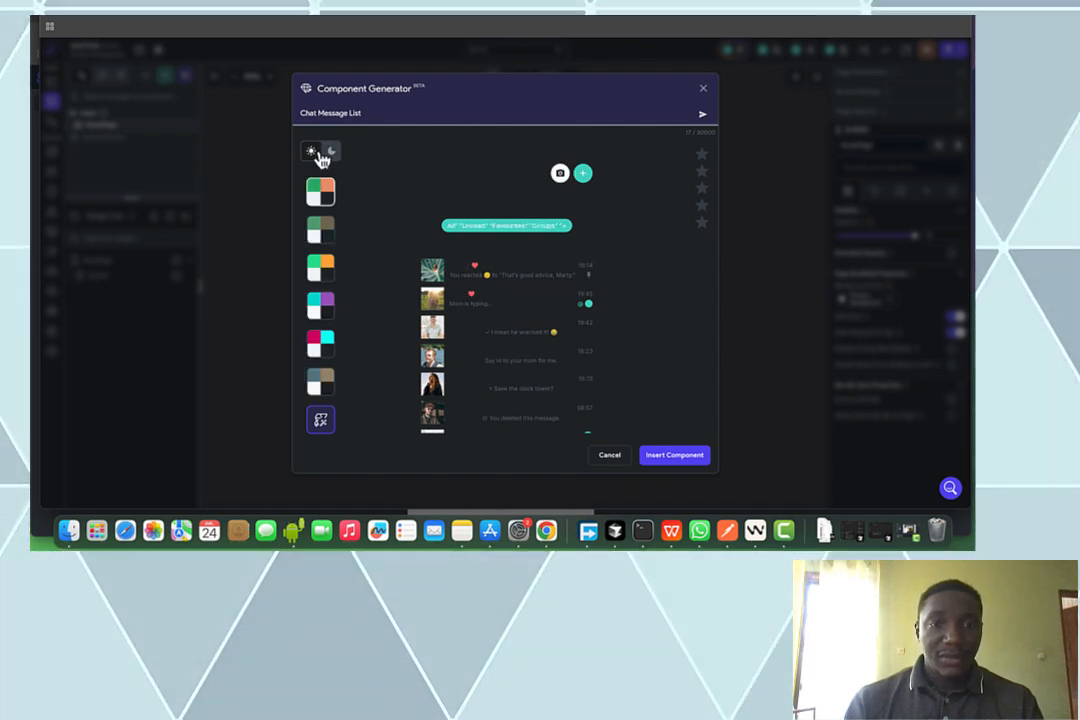
{"action": "left_click", "coordinate": [660, 456]}
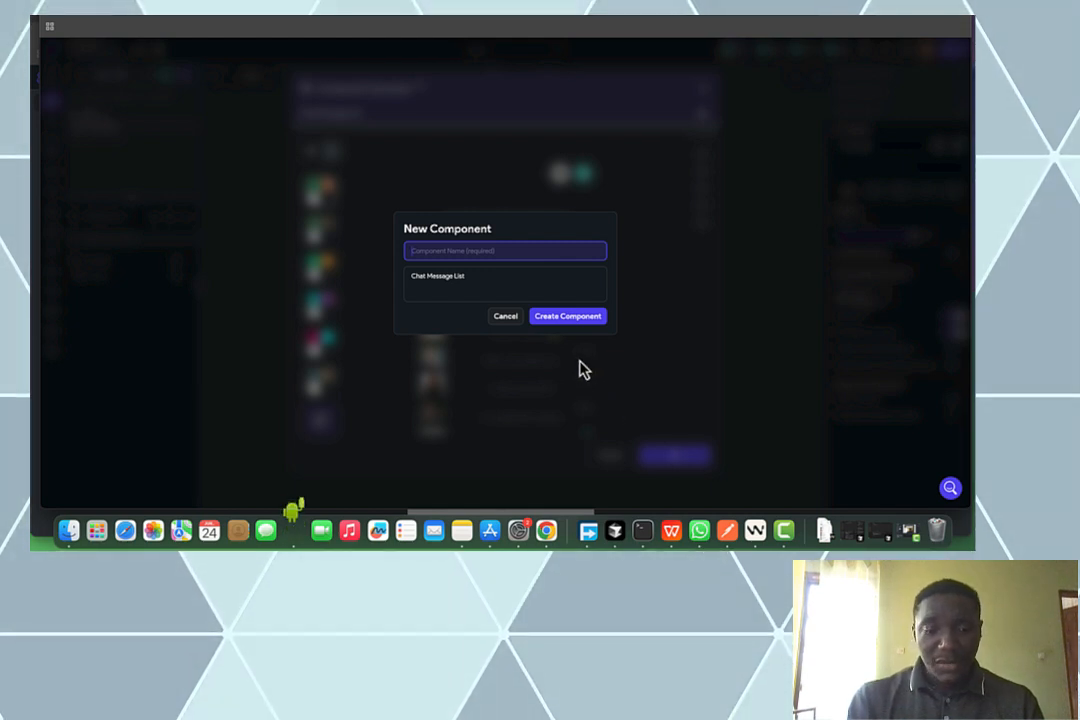
{"action": "type", "text": "chat"}
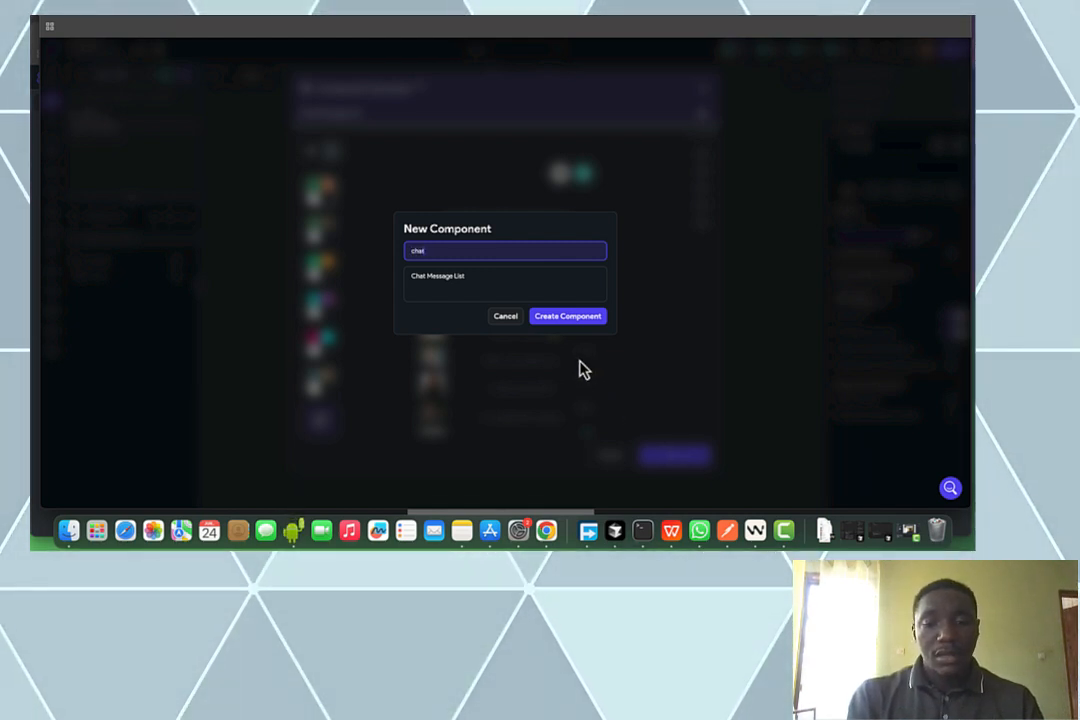
{"action": "type", "text": "Comp"}
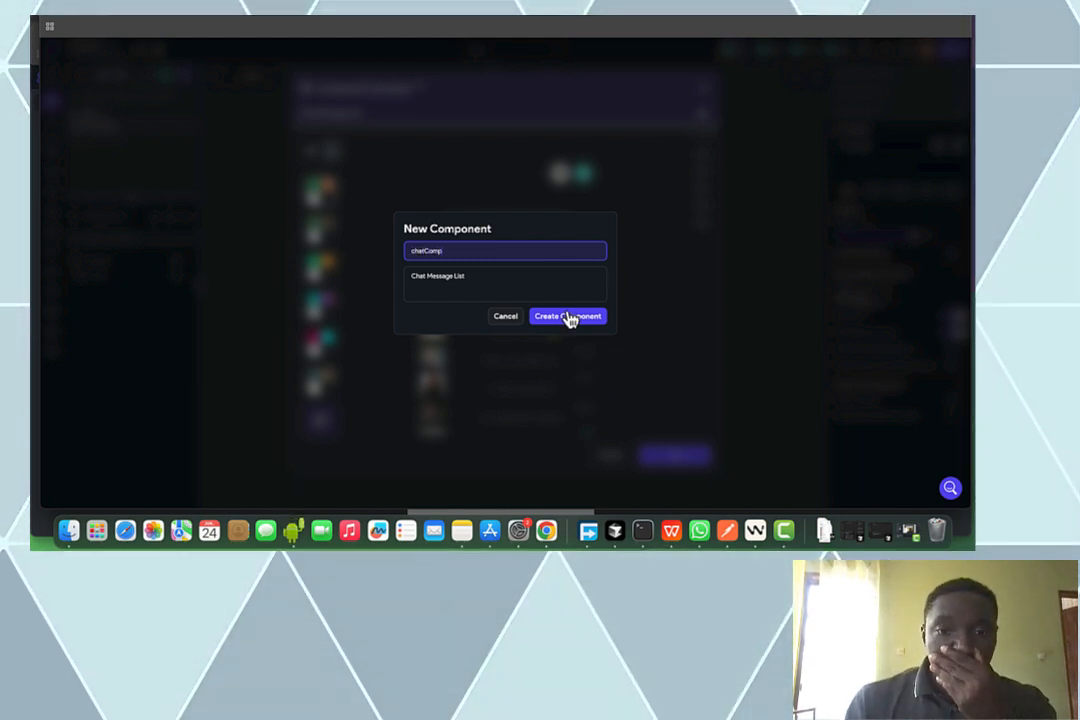
{"action": "left_click", "coordinate": [568, 316]}
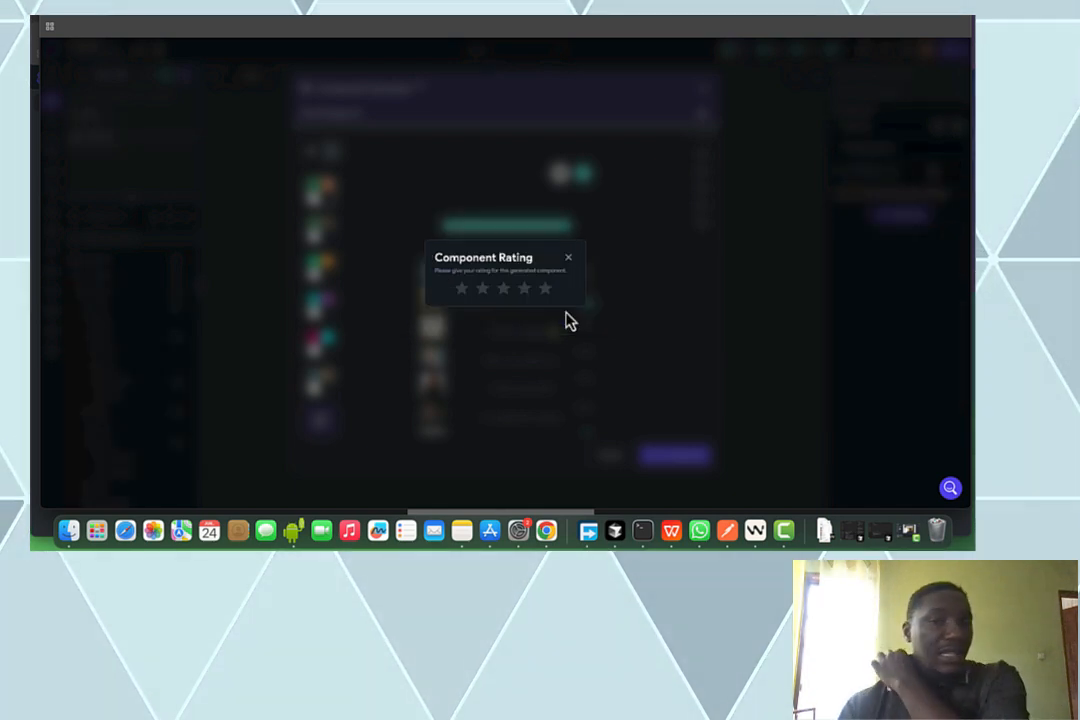
{"action": "left_click", "coordinate": [568, 258]}
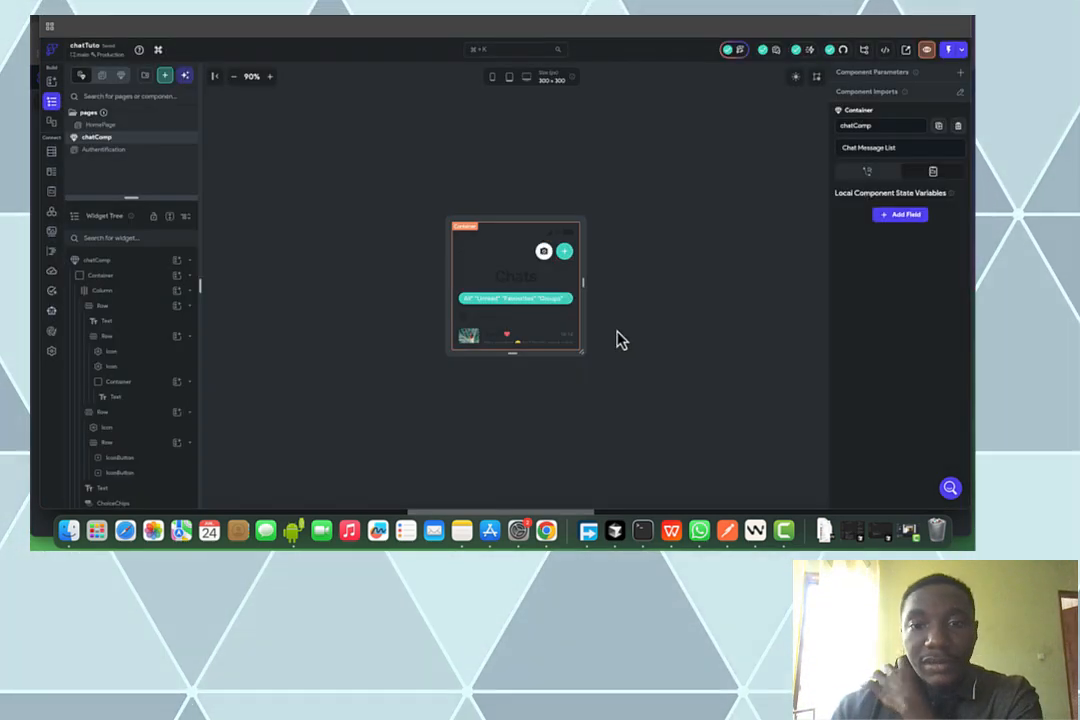
Switch to phone canvas size and fill chatComp's outer Container with Primary Background
{"action": "left_click", "coordinate": [492, 78]}
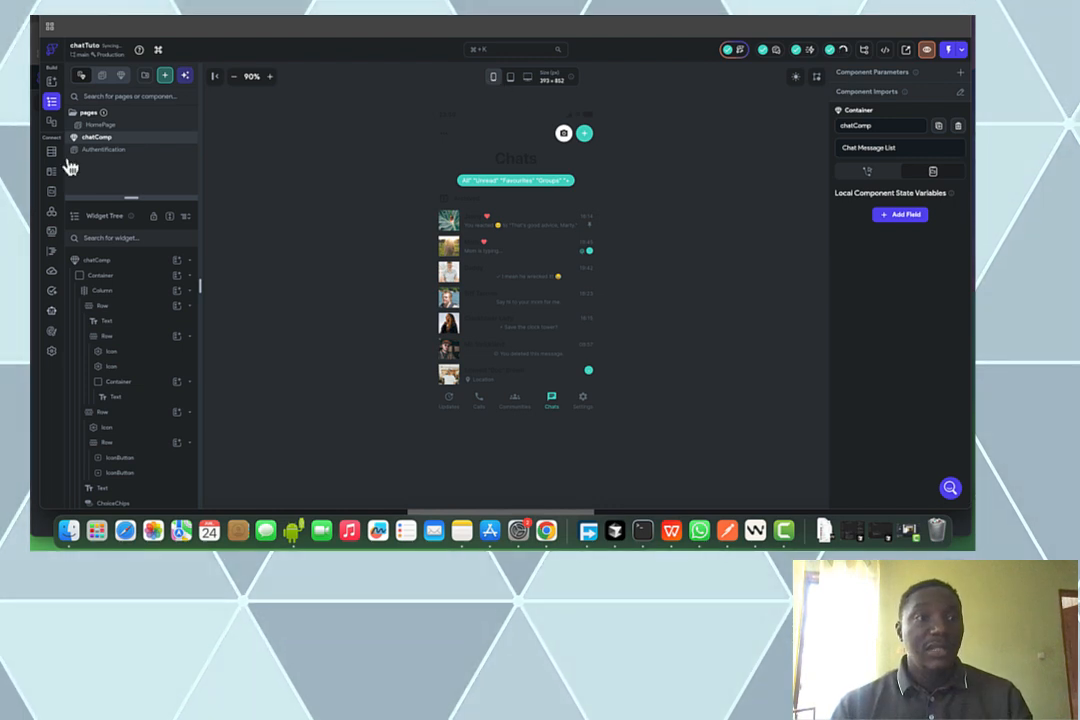
{"action": "left_click", "coordinate": [132, 277]}
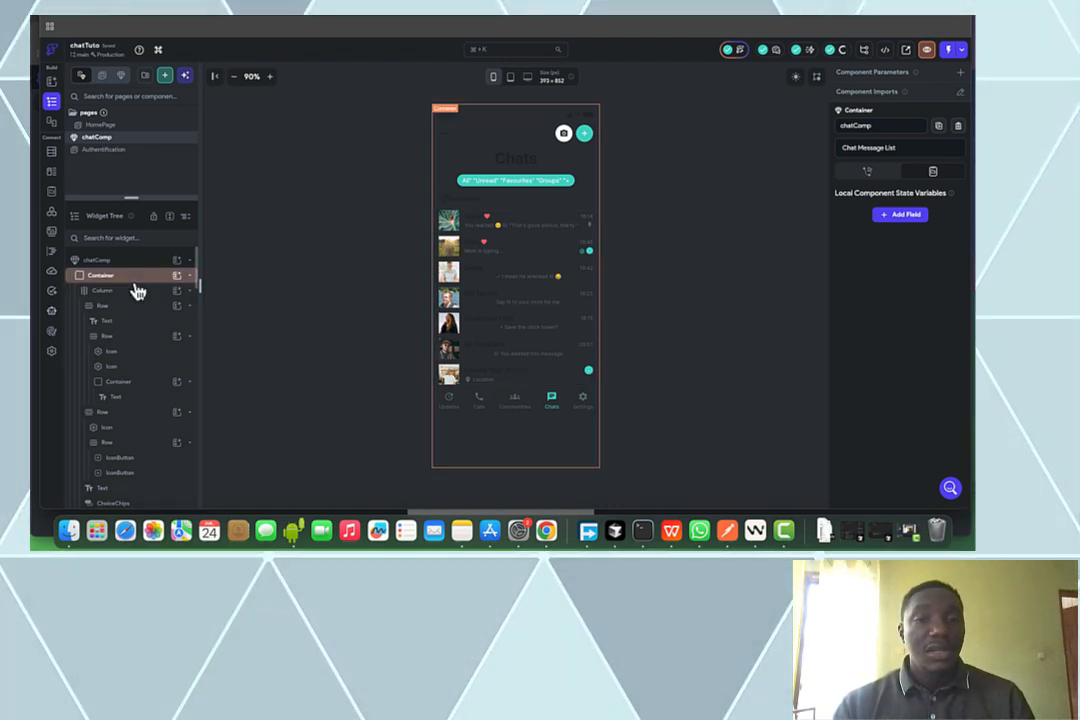
{"action": "left_click", "coordinate": [132, 277]}
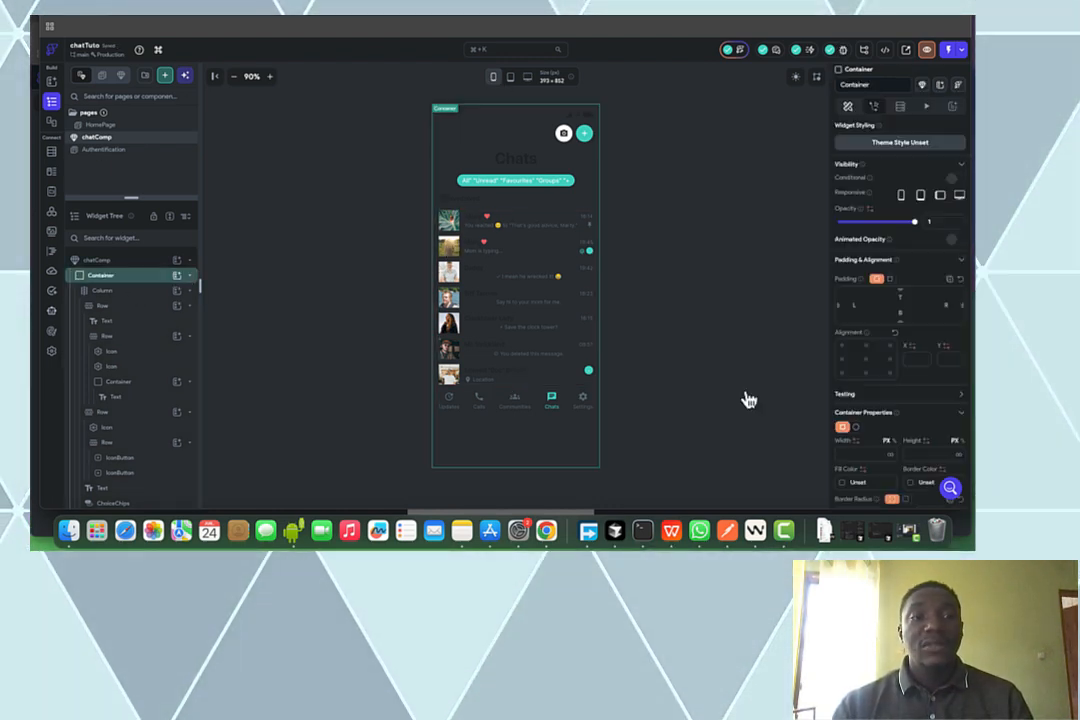
{"action": "scroll", "coordinate": [870, 400], "scroll_direction": "down", "scroll_amount": 4}
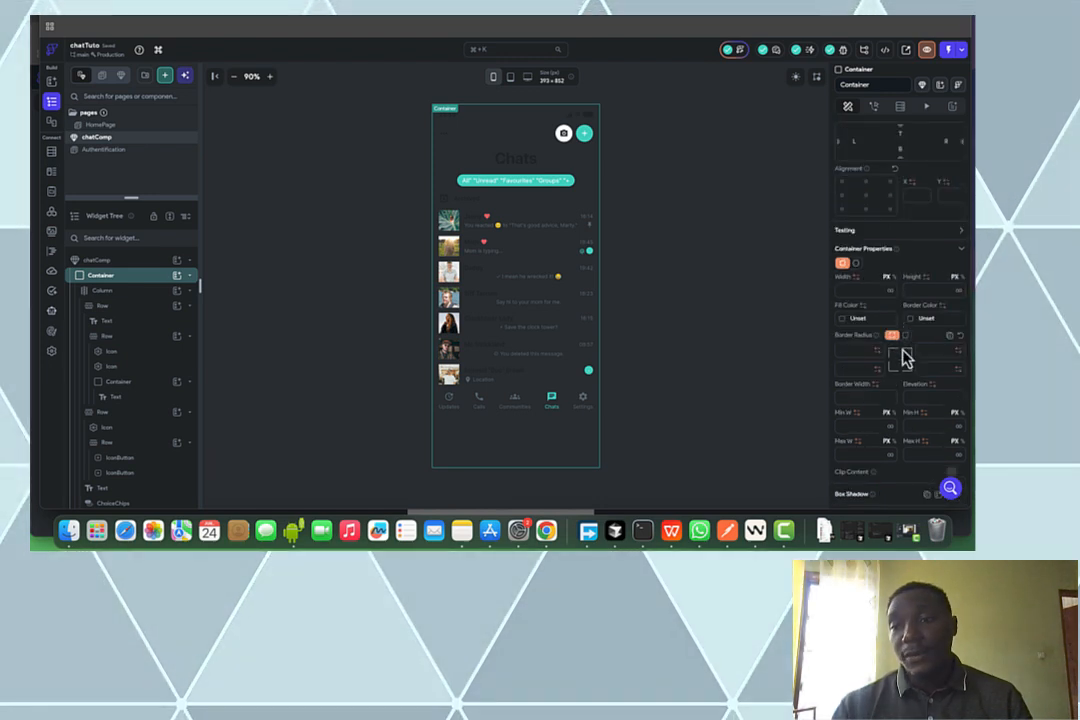
{"action": "left_click", "coordinate": [843, 320]}
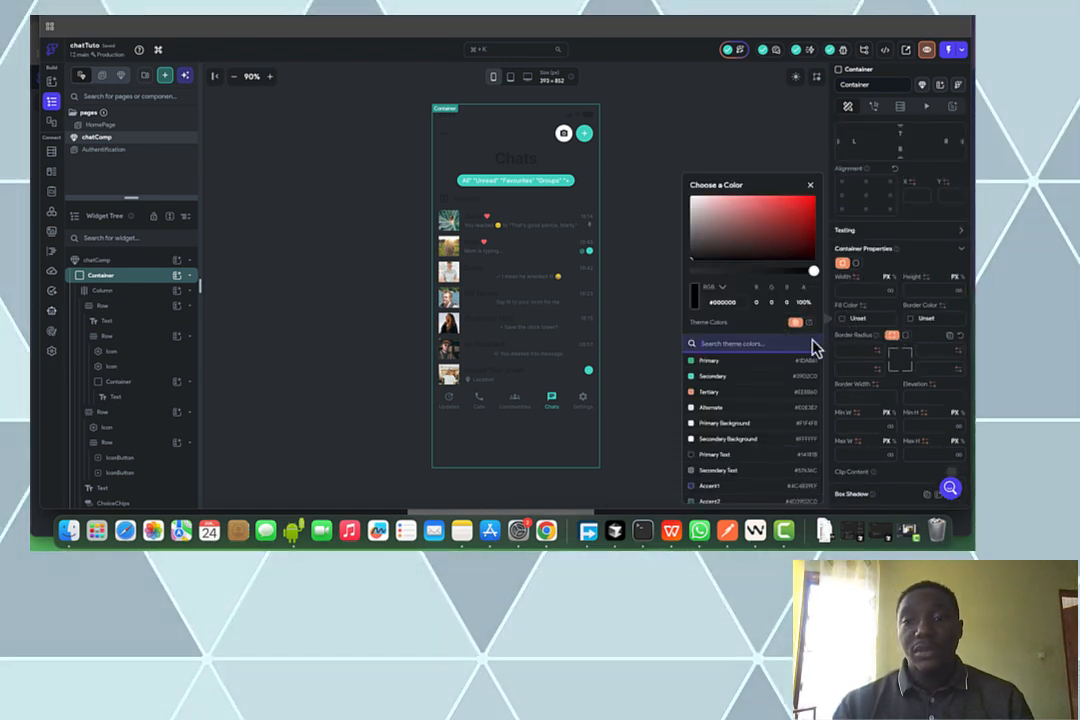
{"action": "left_click", "coordinate": [752, 425]}
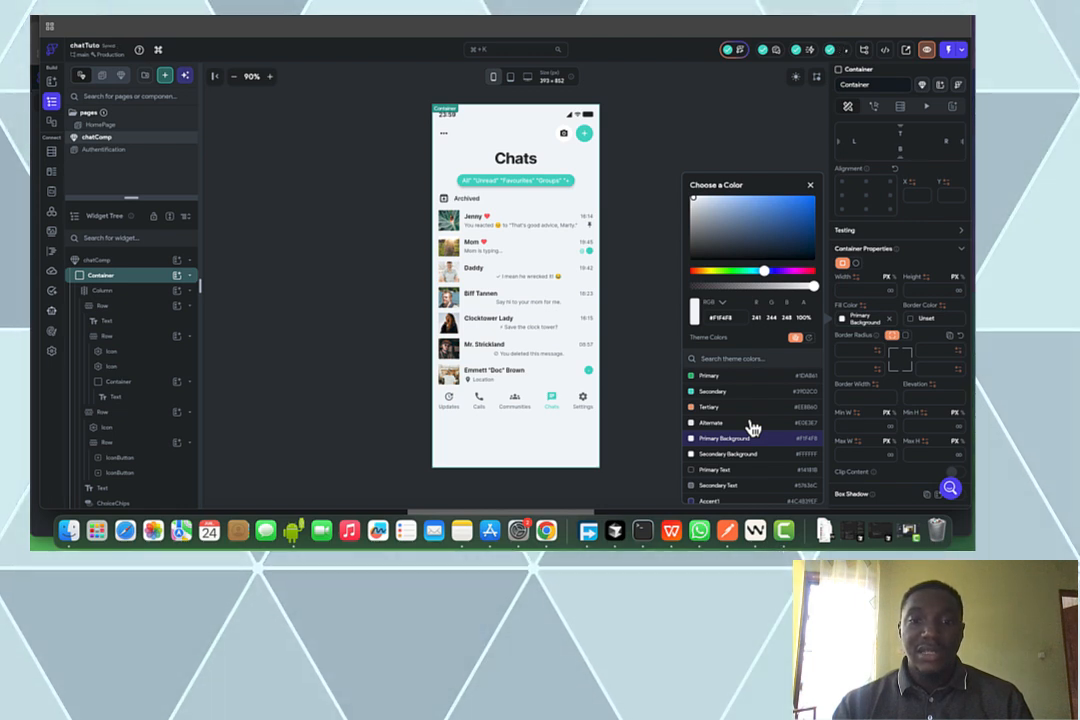
{"action": "left_click", "coordinate": [313, 289]}
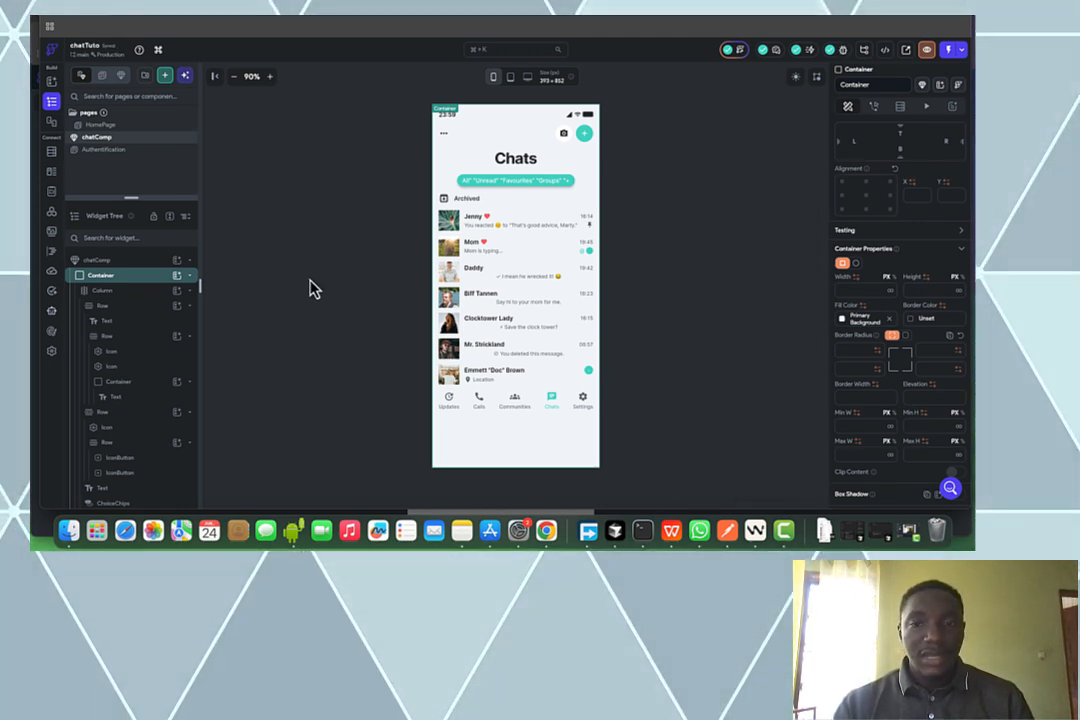
Copy the chat list Container
{"action": "left_click", "coordinate": [122, 280]}
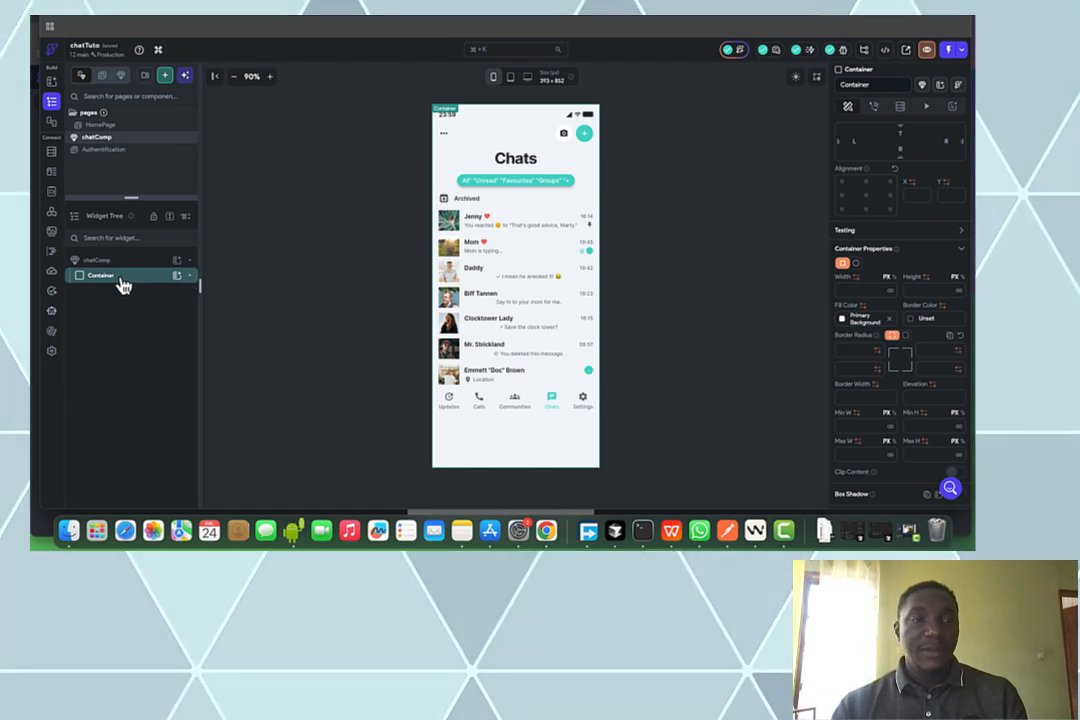
{"action": "left_click", "coordinate": [122, 282]}
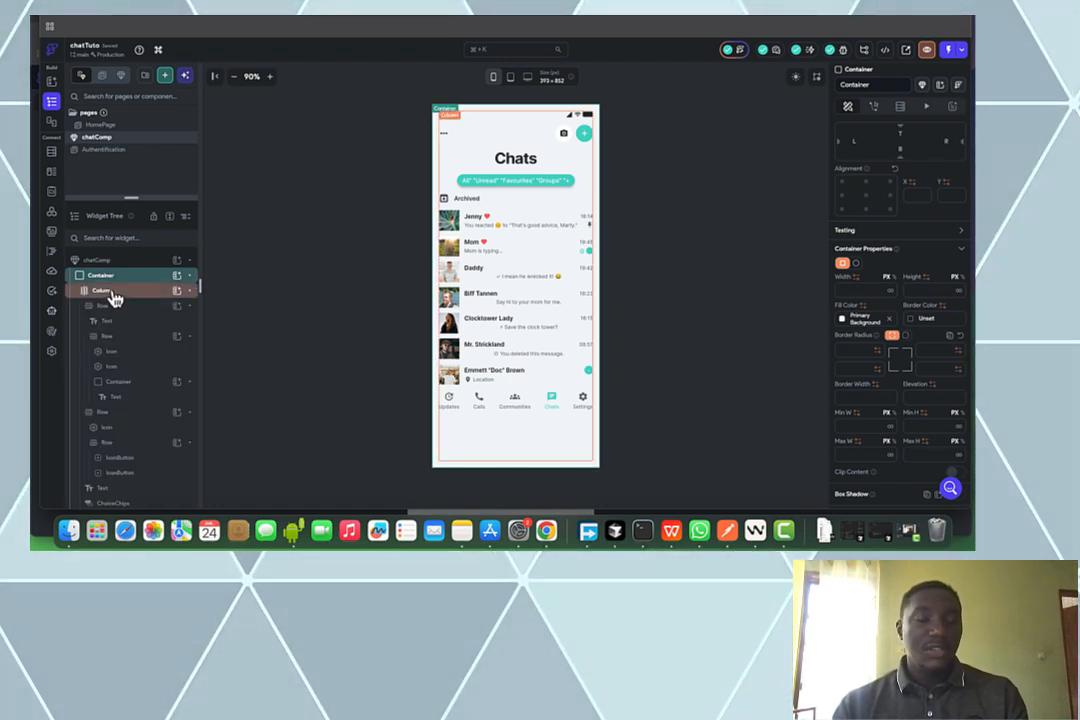
{"action": "key", "text": "super+c"}
Replace HomePage's empty Column with the pasted chat list Container
{"action": "left_click", "coordinate": [137, 125]}
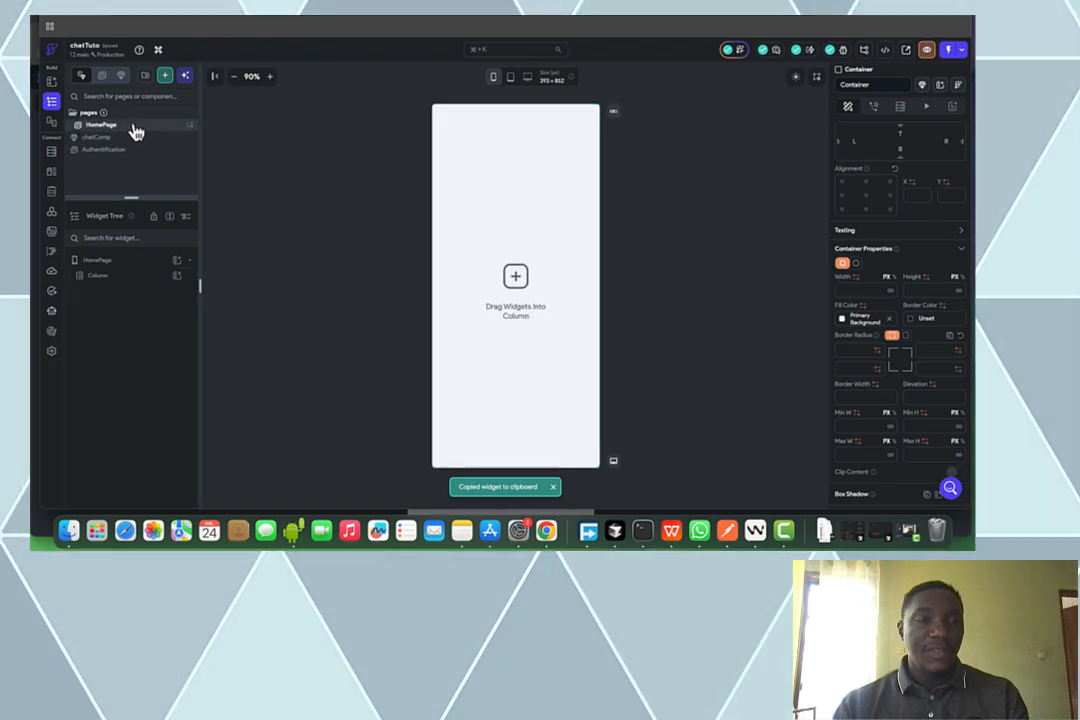
{"action": "left_click", "coordinate": [131, 286]}
{"action": "key", "text": "BackSpace"}
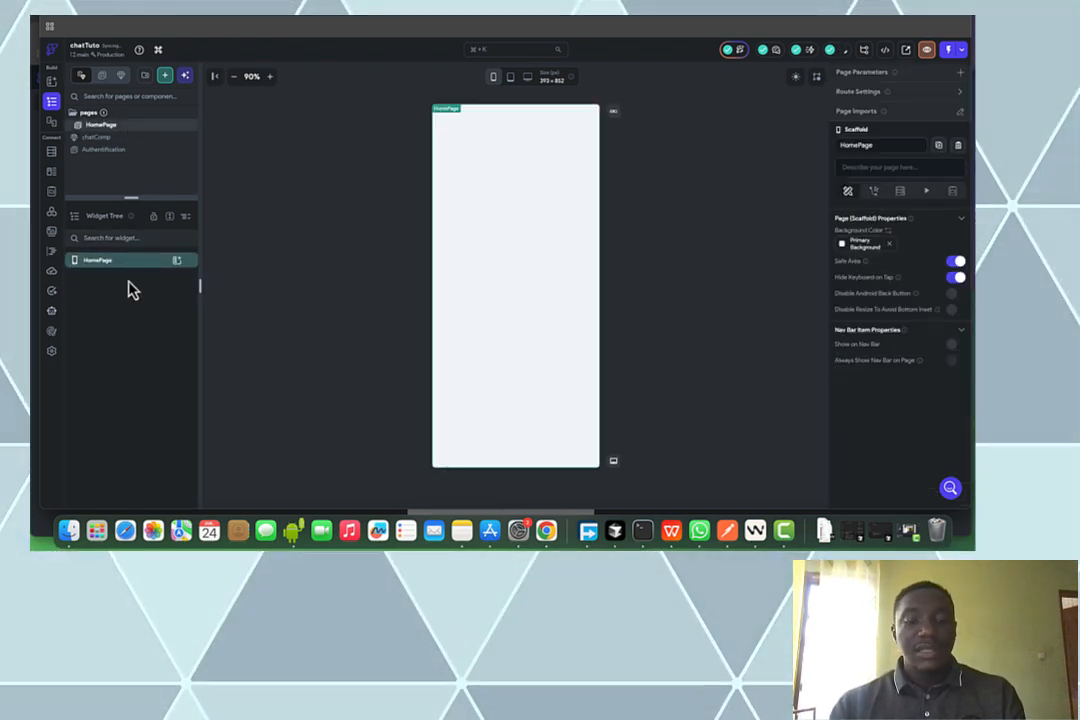
{"action": "key", "text": "super+v"}
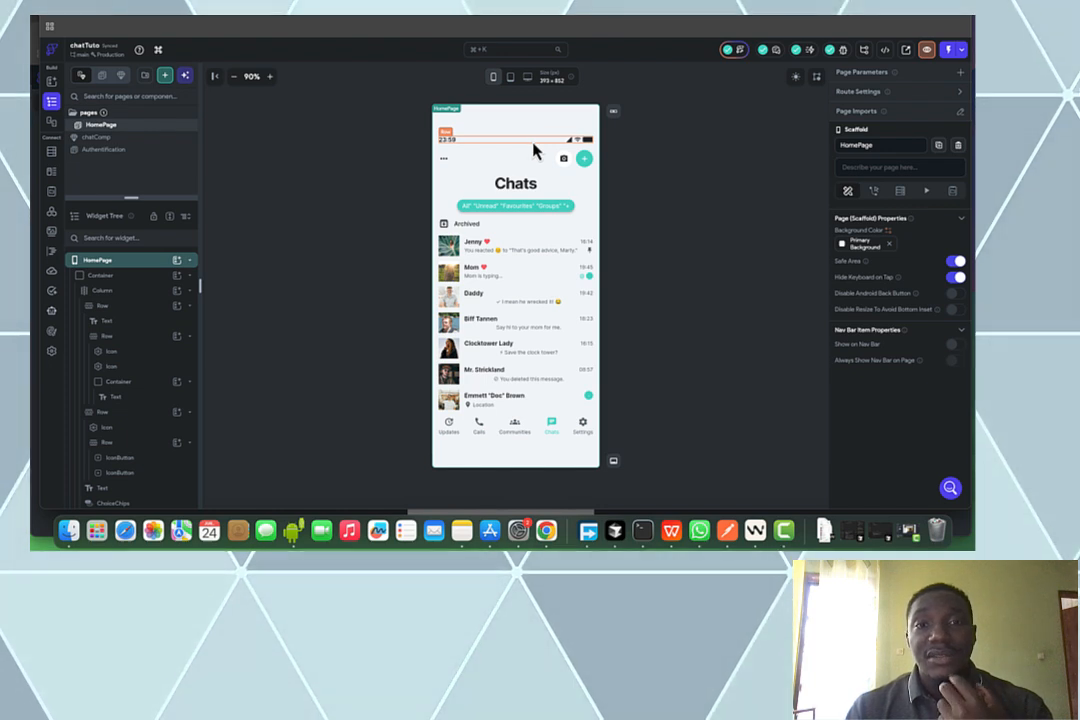
Delete the fake 23:59 status-bar row and select the bottom navigation bar row
{"action": "left_click", "coordinate": [533, 148]}
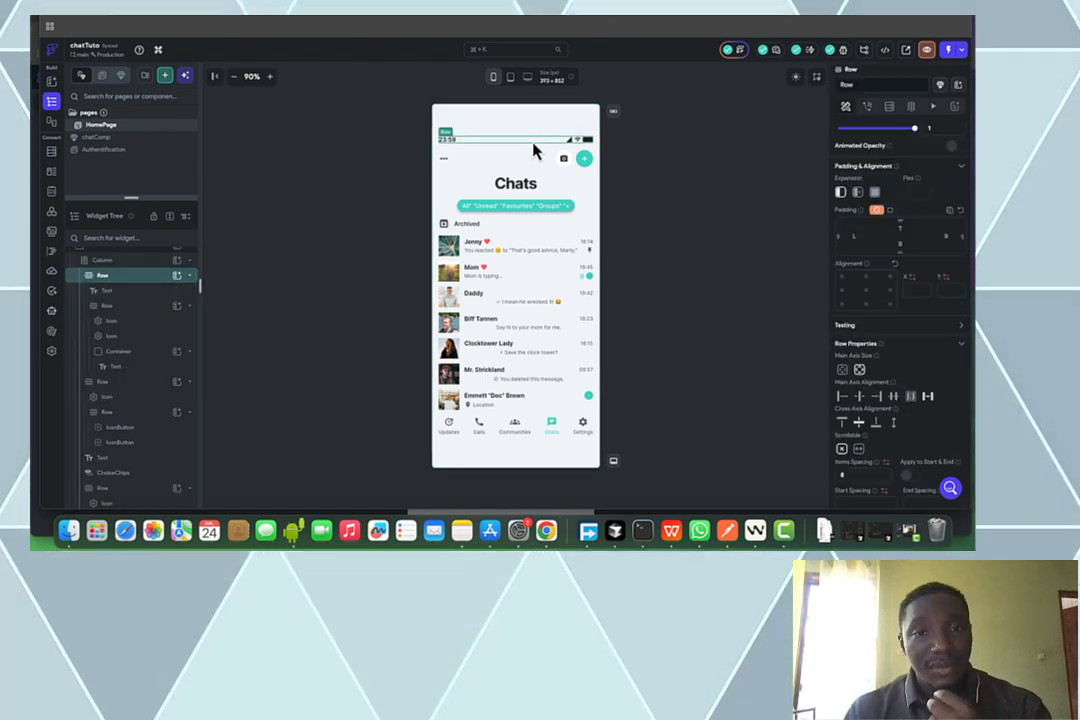
{"action": "key", "text": "Delete"}
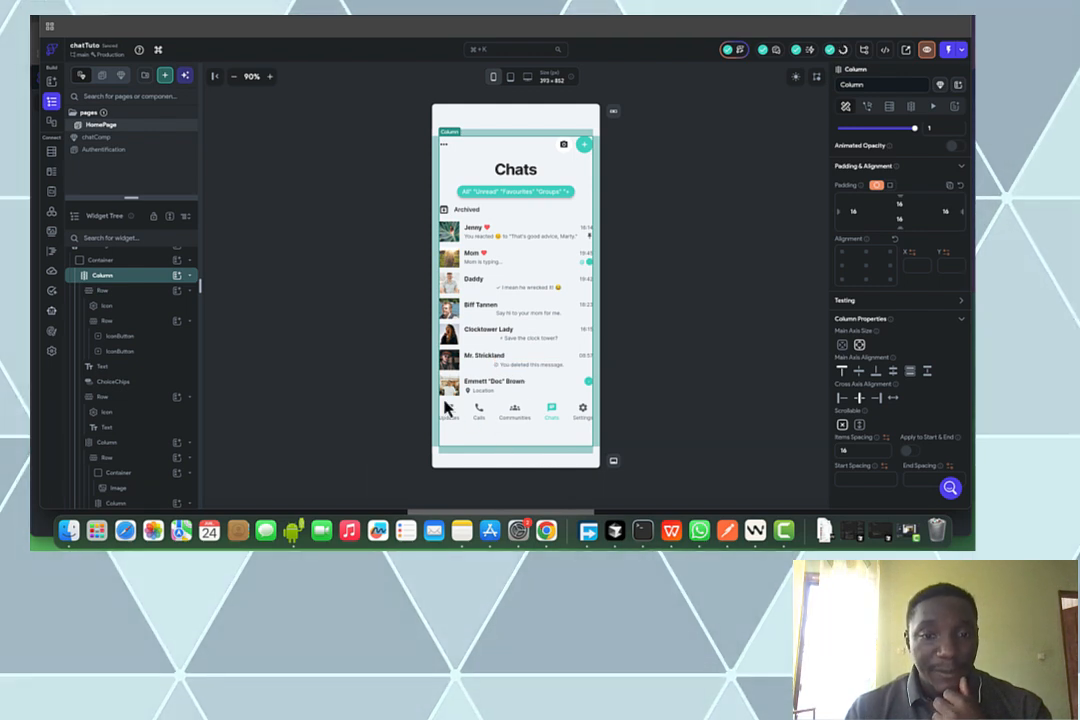
{"action": "left_click", "coordinate": [497, 425]}
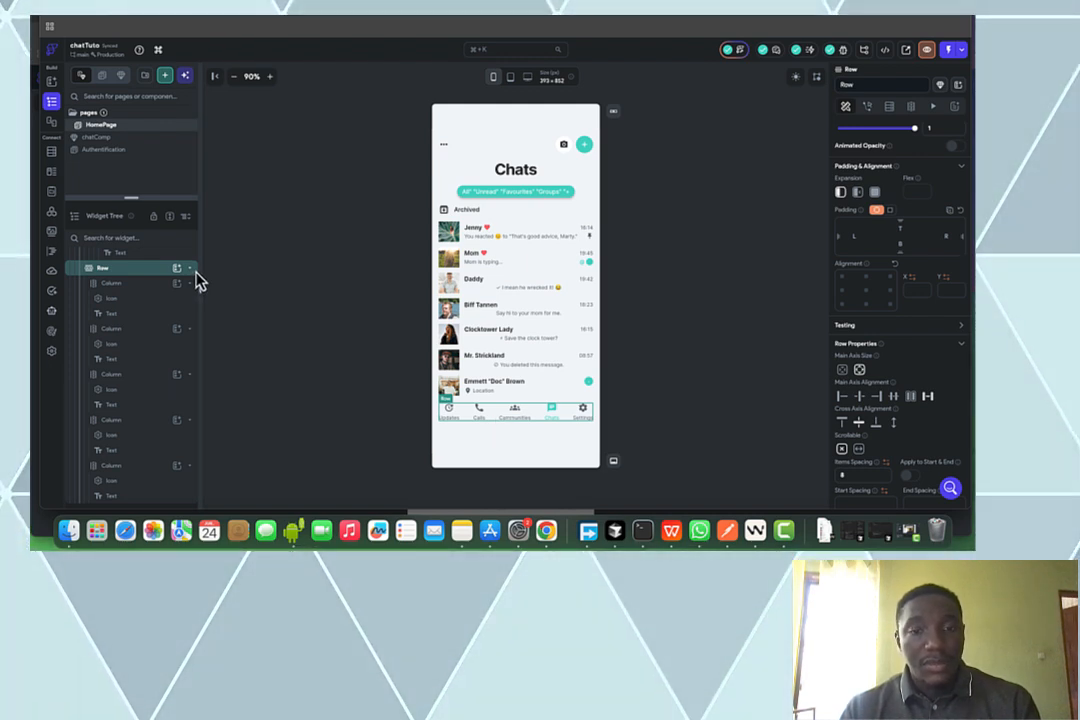
Cut the navigation bar and wrap the page's main column in a Column
{"action": "key", "text": "super+x"}
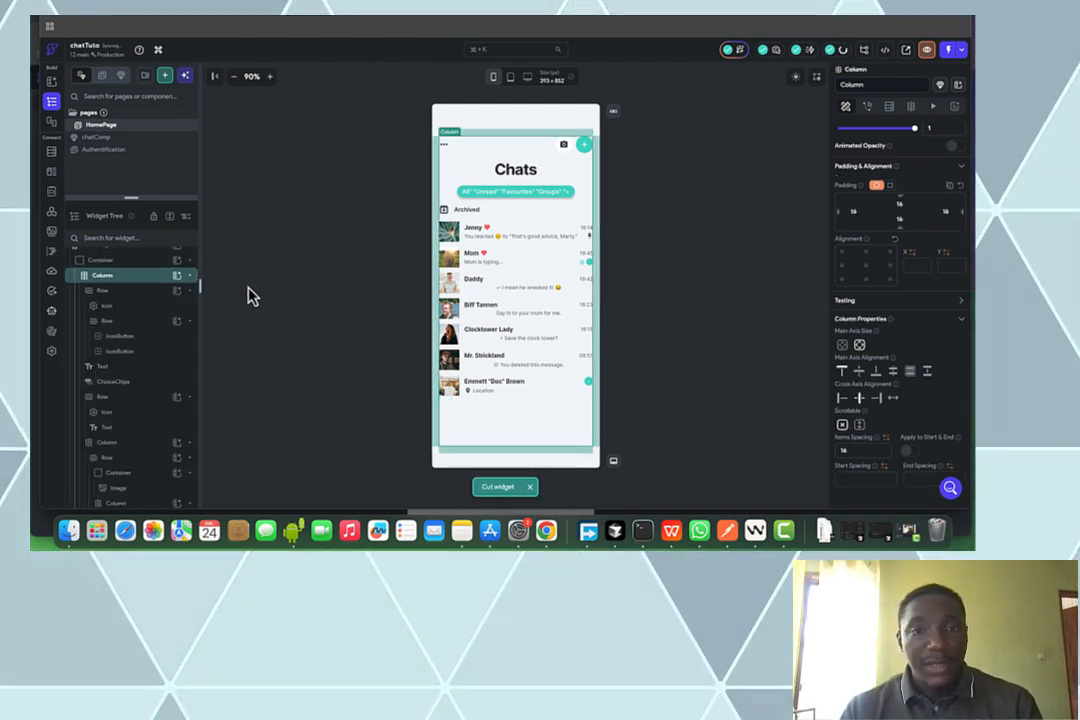
{"action": "scroll", "coordinate": [149, 266], "scroll_direction": "up", "scroll_amount": 1}
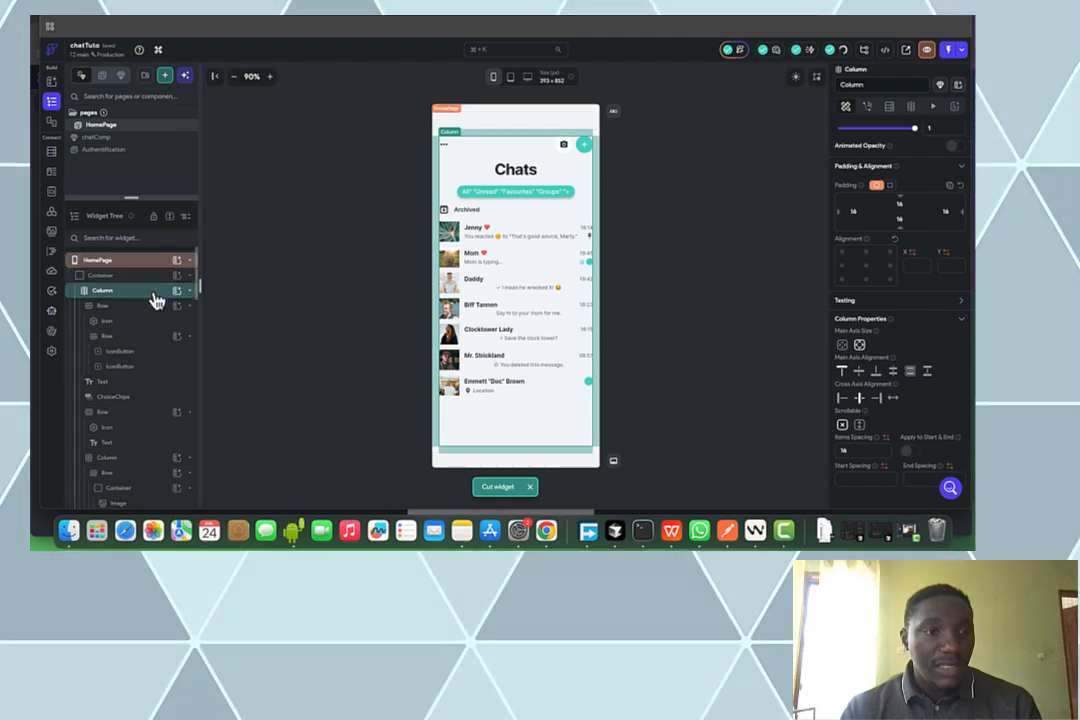
{"action": "left_click", "coordinate": [155, 296]}
{"action": "left_click", "coordinate": [155, 298]}
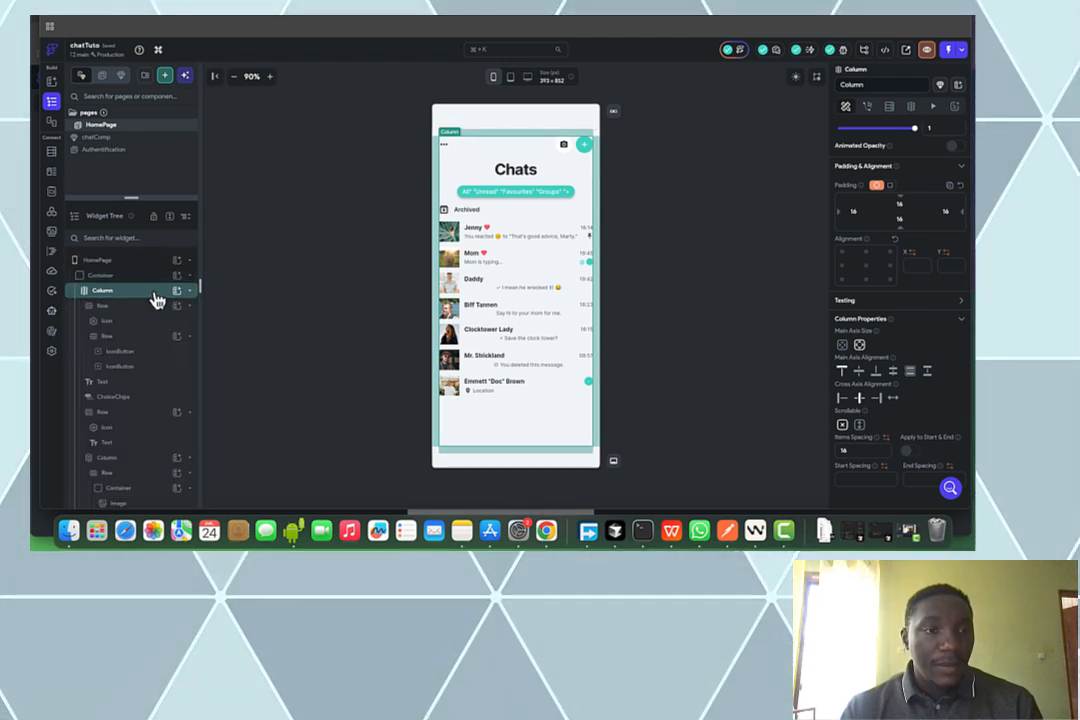
{"action": "left_click", "coordinate": [155, 298]}
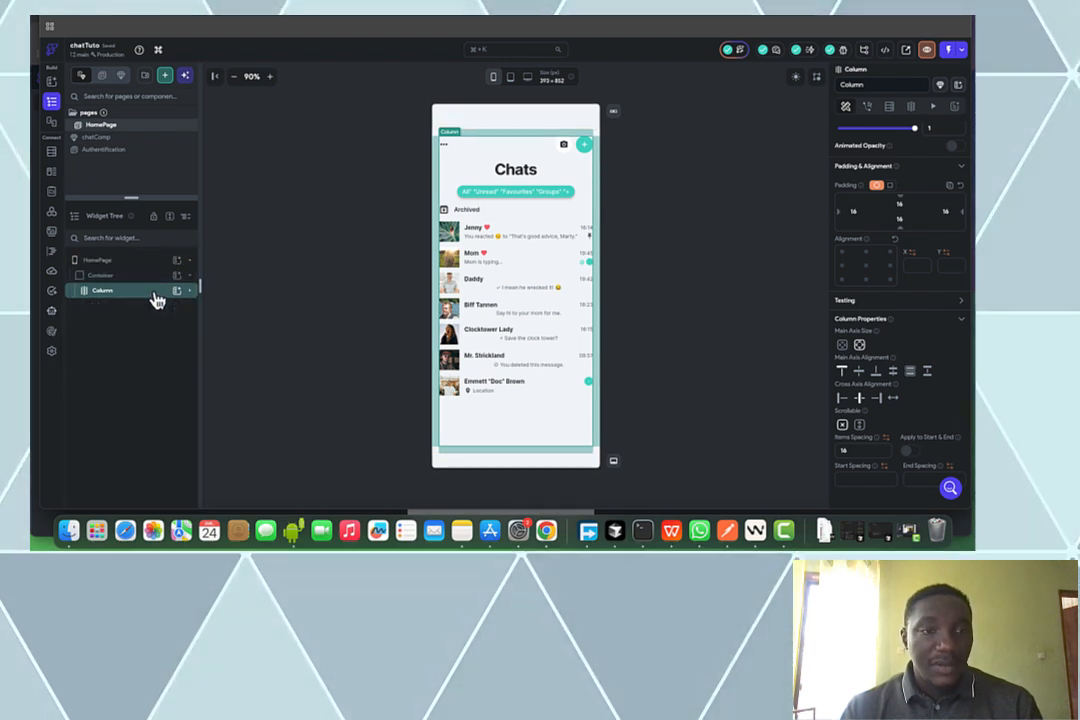
{"action": "right_click", "coordinate": [156, 300]}
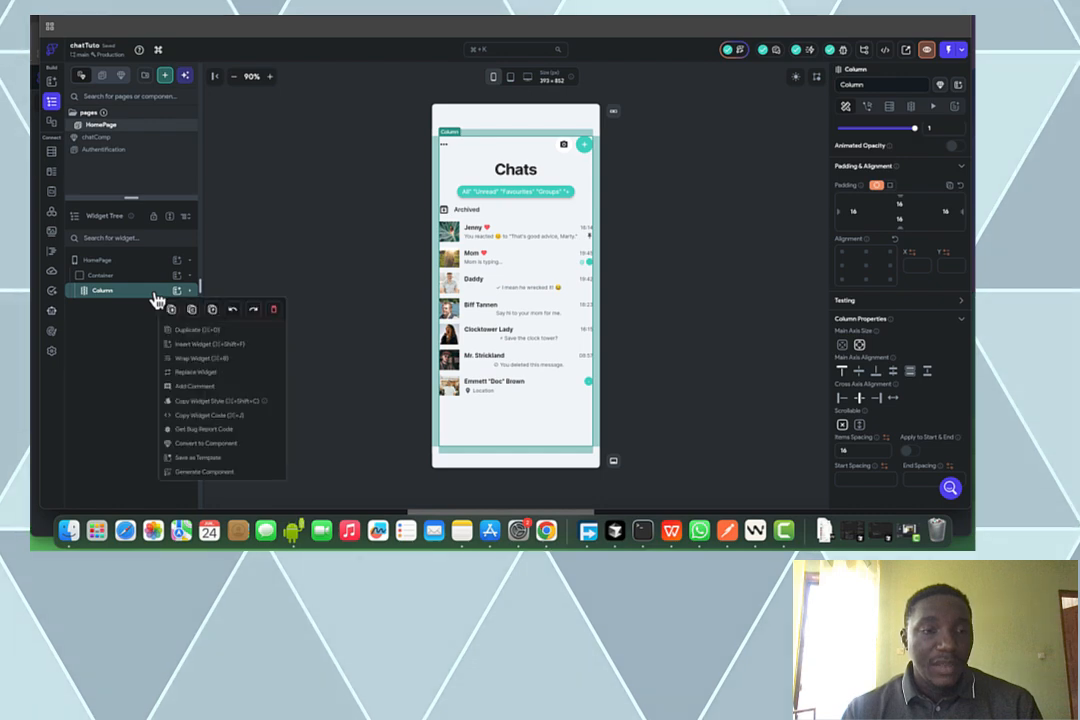
{"action": "left_click", "coordinate": [237, 364]}
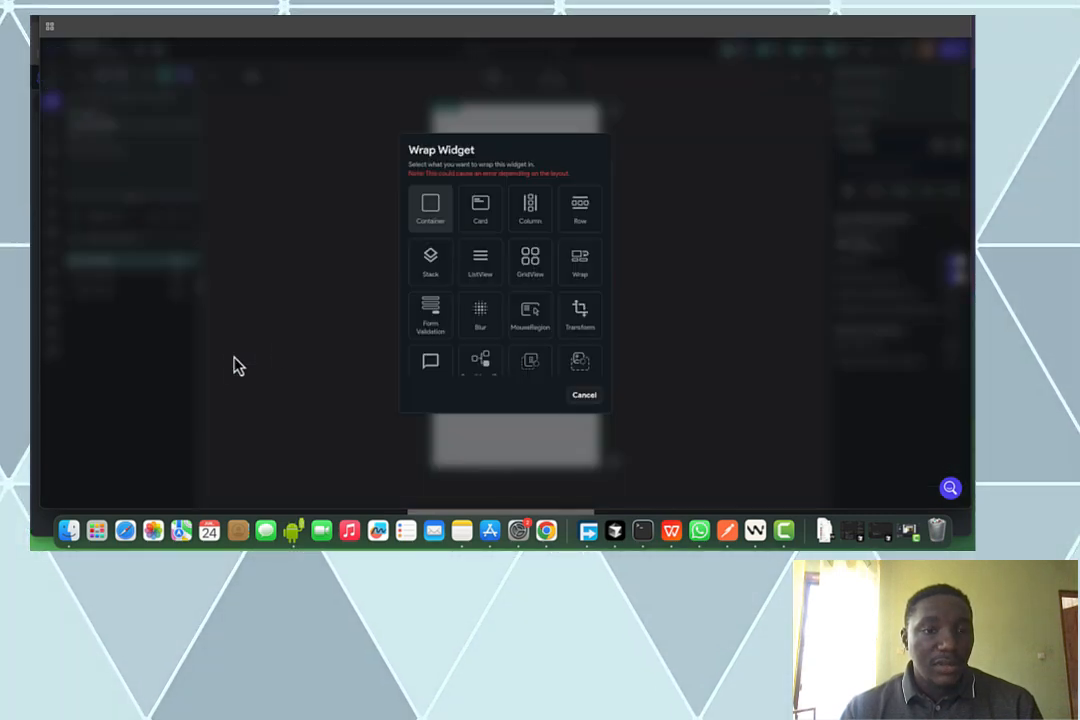
{"action": "left_click", "coordinate": [533, 230]}
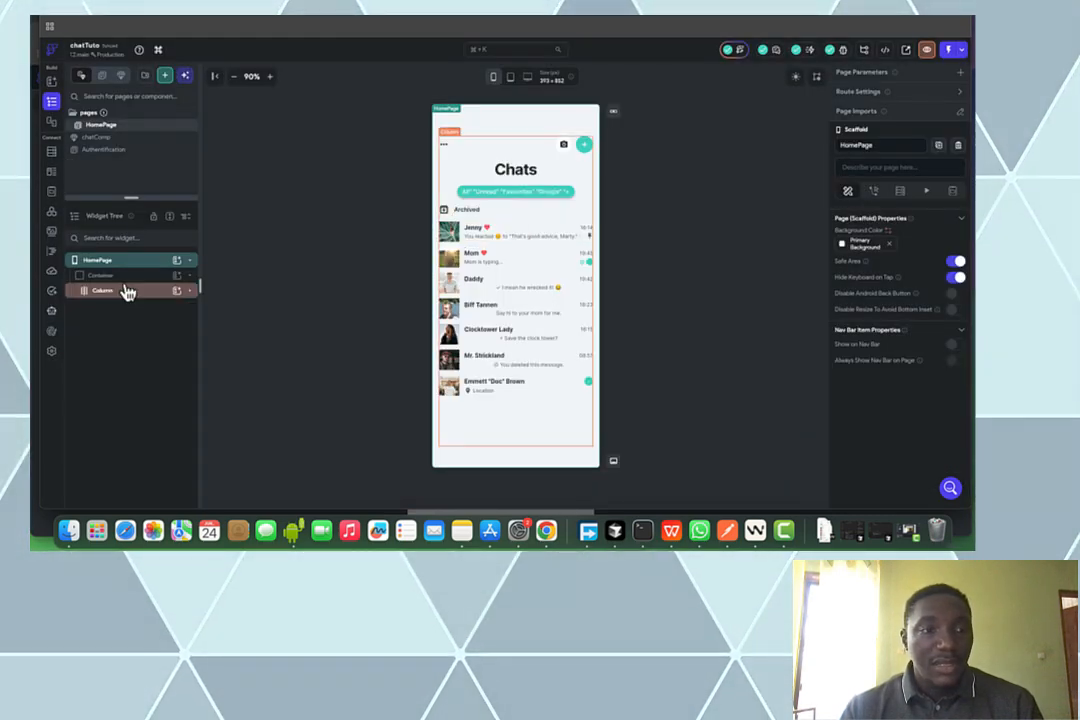
Wrap the chat list column in an outer Column and paste the navigation bar beneath it
{"action": "left_click", "coordinate": [172, 295]}
{"action": "left_click", "coordinate": [192, 297]}
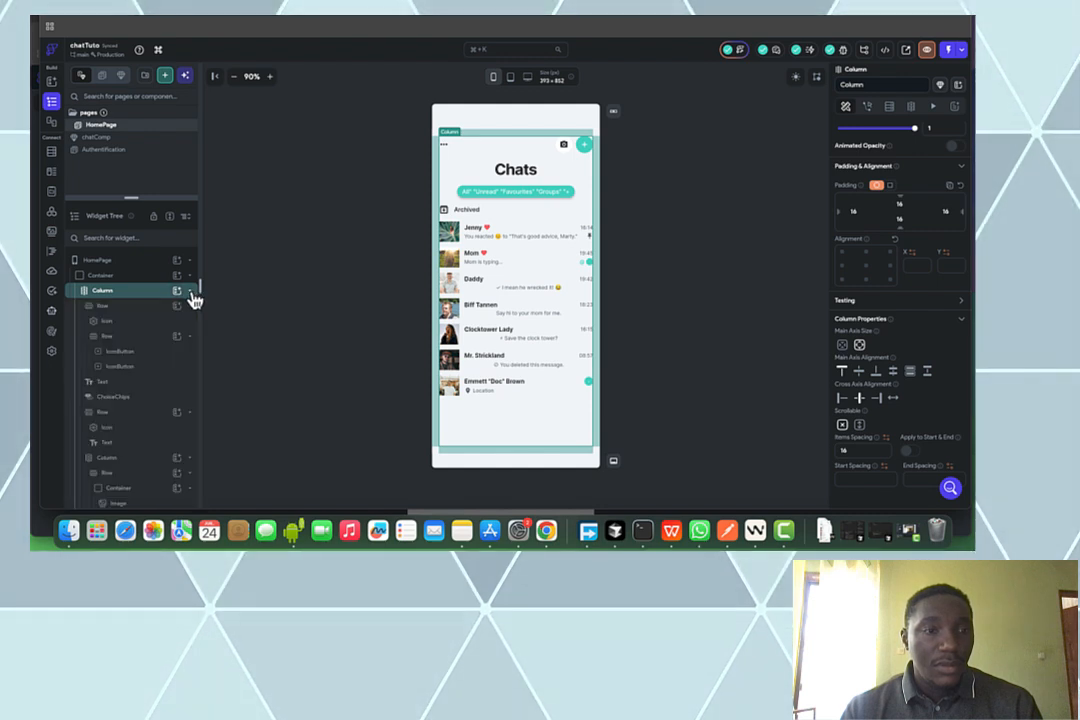
{"action": "left_click", "coordinate": [191, 293]}
{"action": "right_click", "coordinate": [131, 296]}
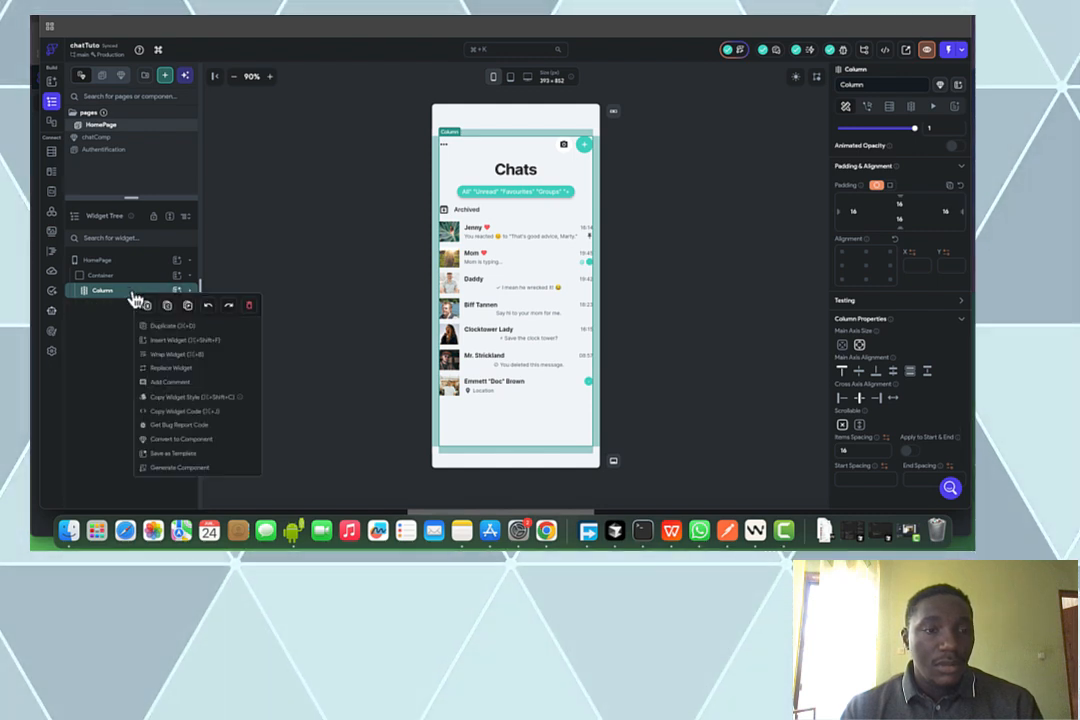
{"action": "left_click", "coordinate": [183, 359]}
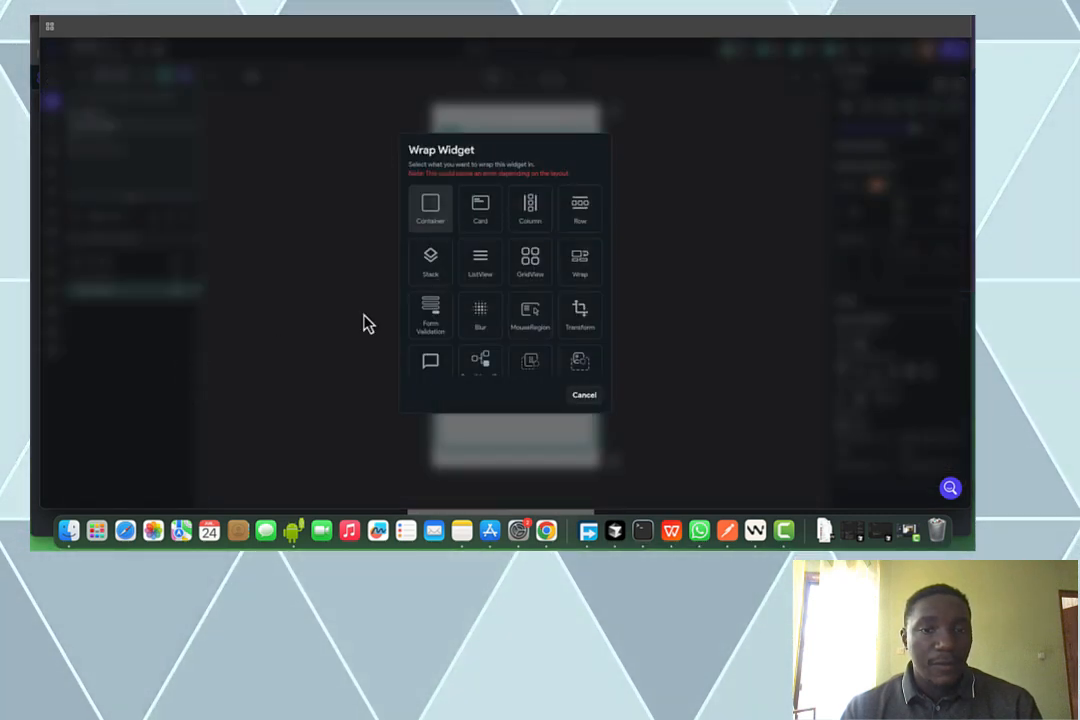
{"action": "left_click", "coordinate": [533, 209]}
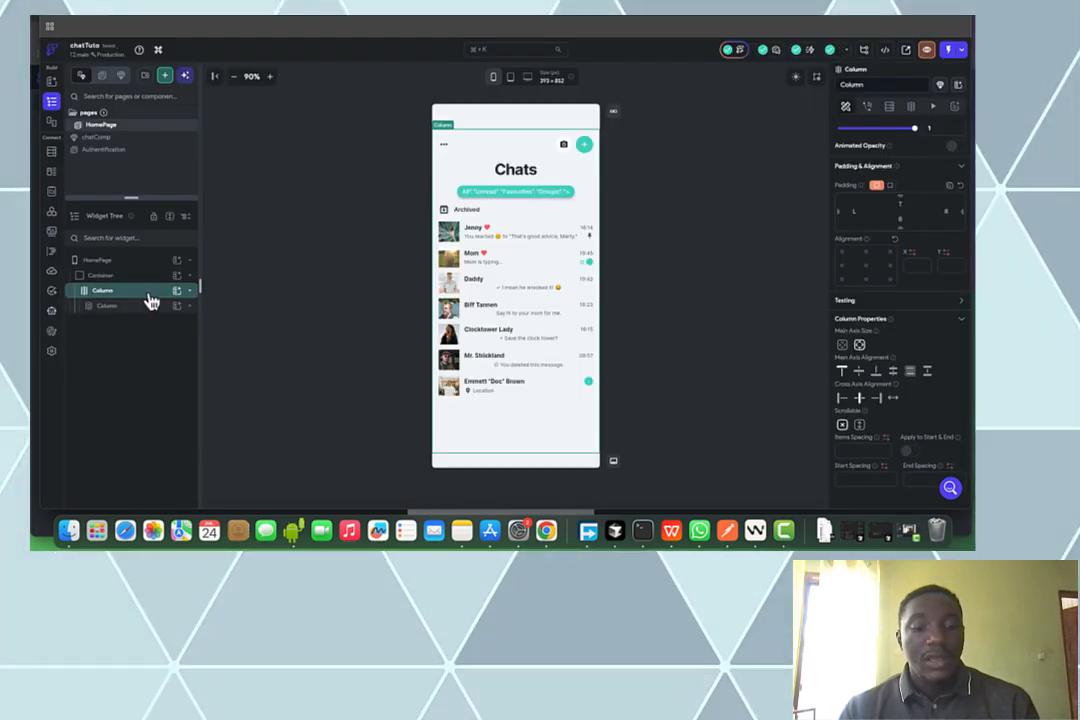
{"action": "key", "text": "super+v"}
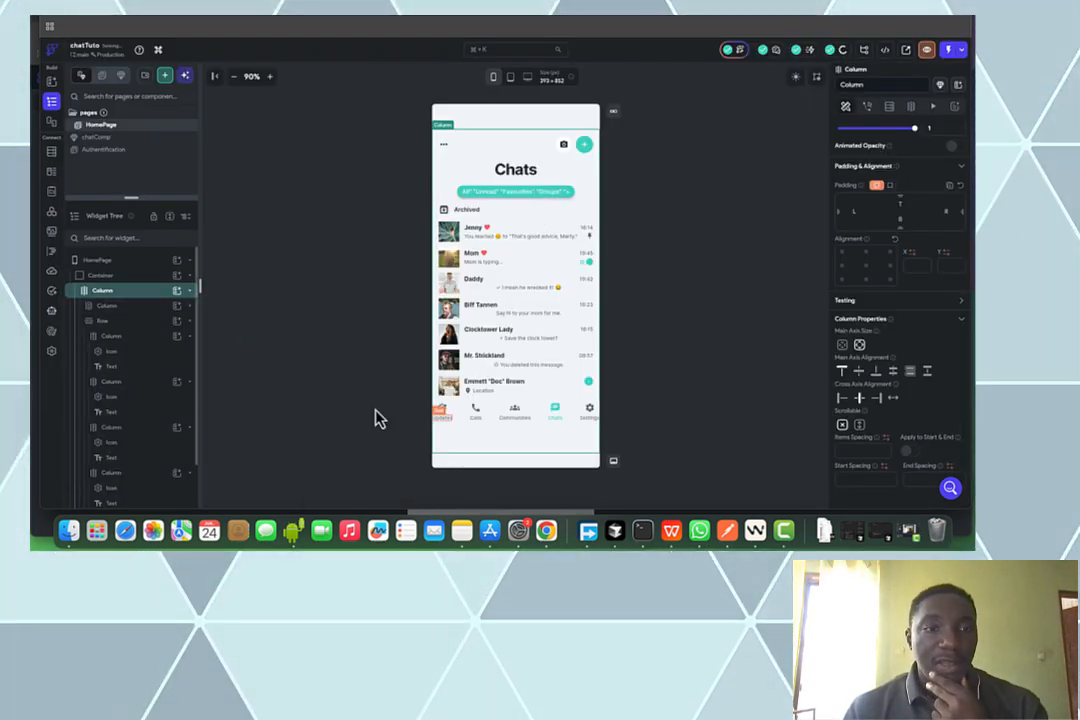
{"action": "left_click", "coordinate": [191, 322]}
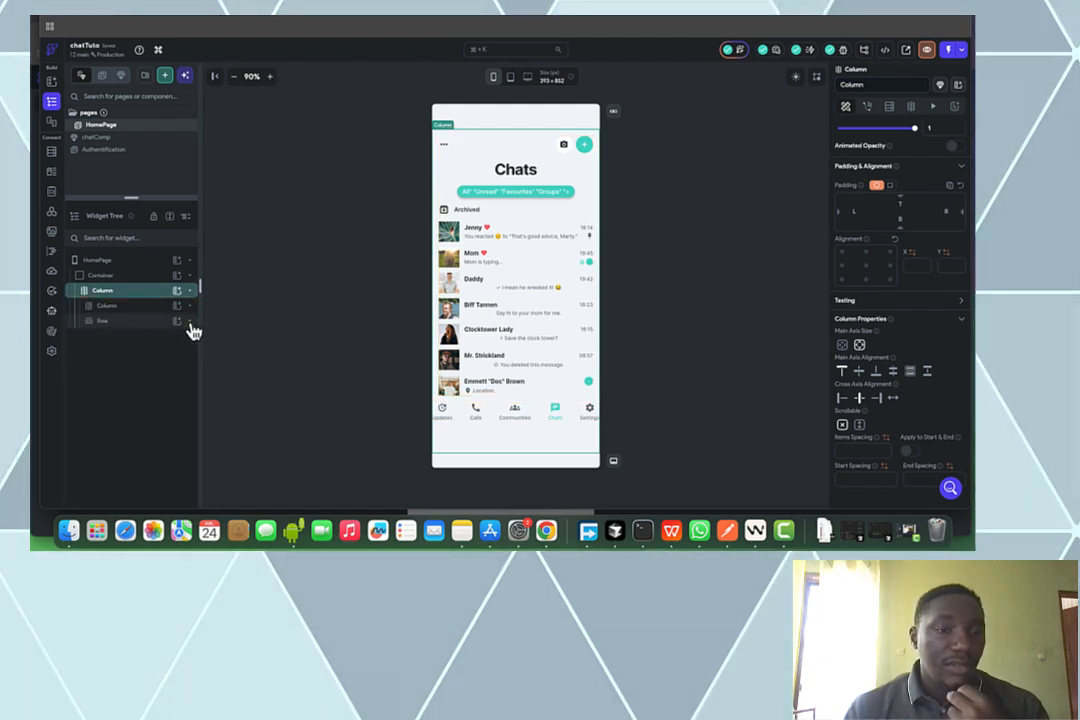
{"action": "left_click", "coordinate": [150, 306]}
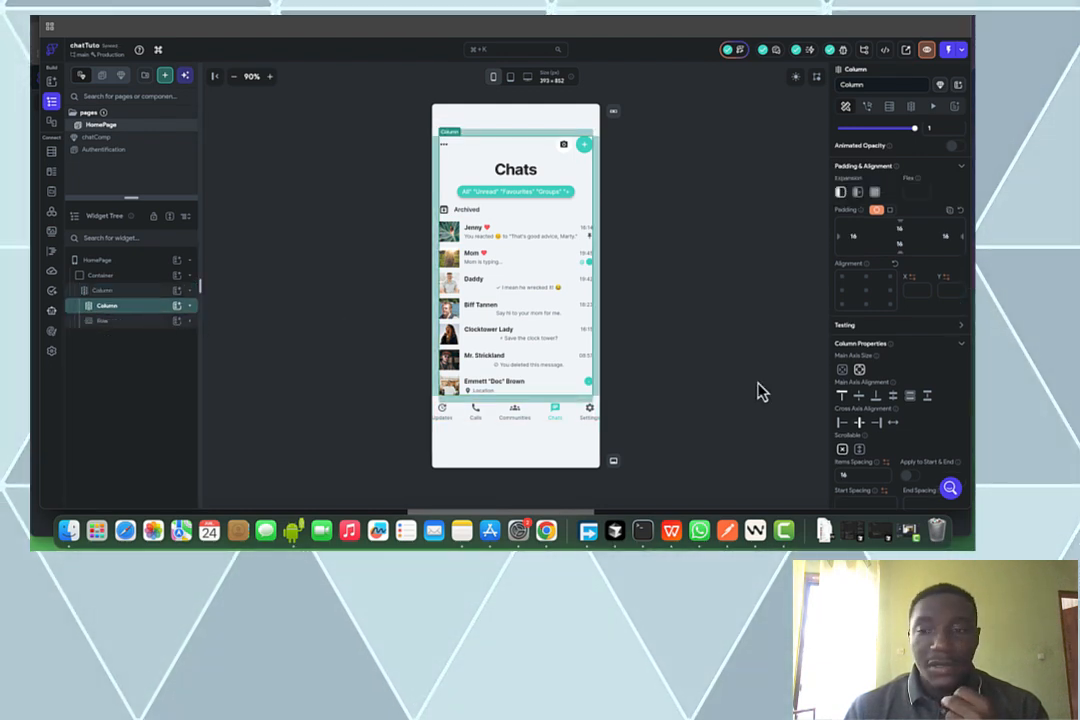
Set the chat list column to Expanded and check the HomePage's Safe Area setting
{"action": "left_click", "coordinate": [875, 192]}
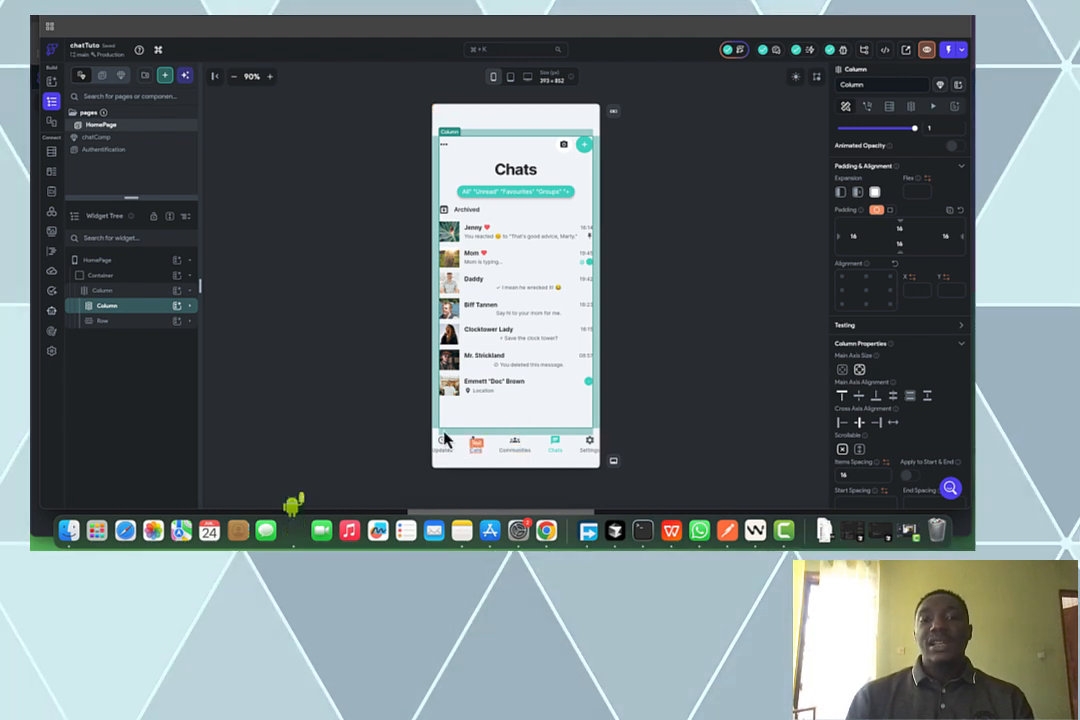
{"action": "left_click", "coordinate": [712, 312]}
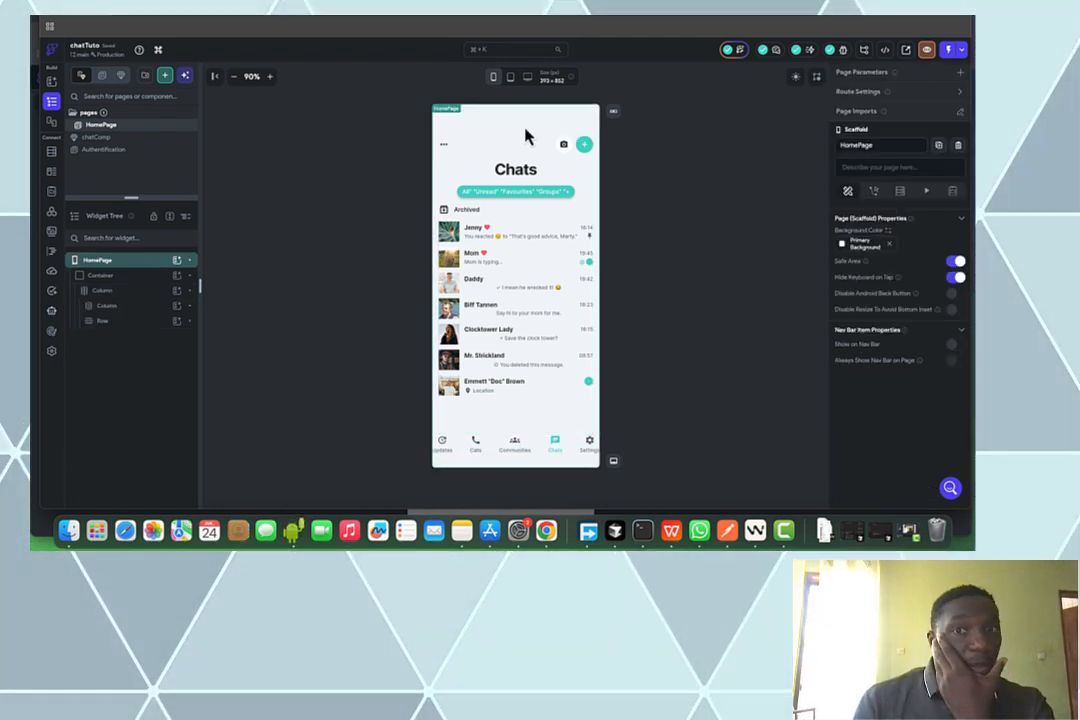
{"action": "left_click", "coordinate": [689, 170]}
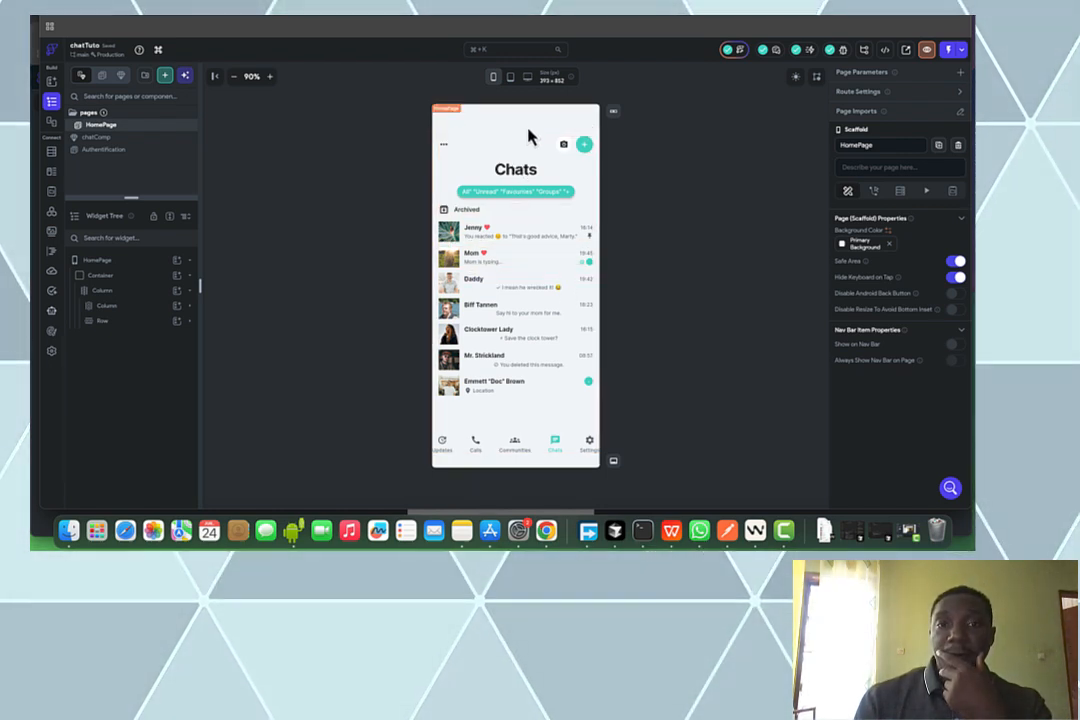
{"action": "left_click", "coordinate": [540, 145]}
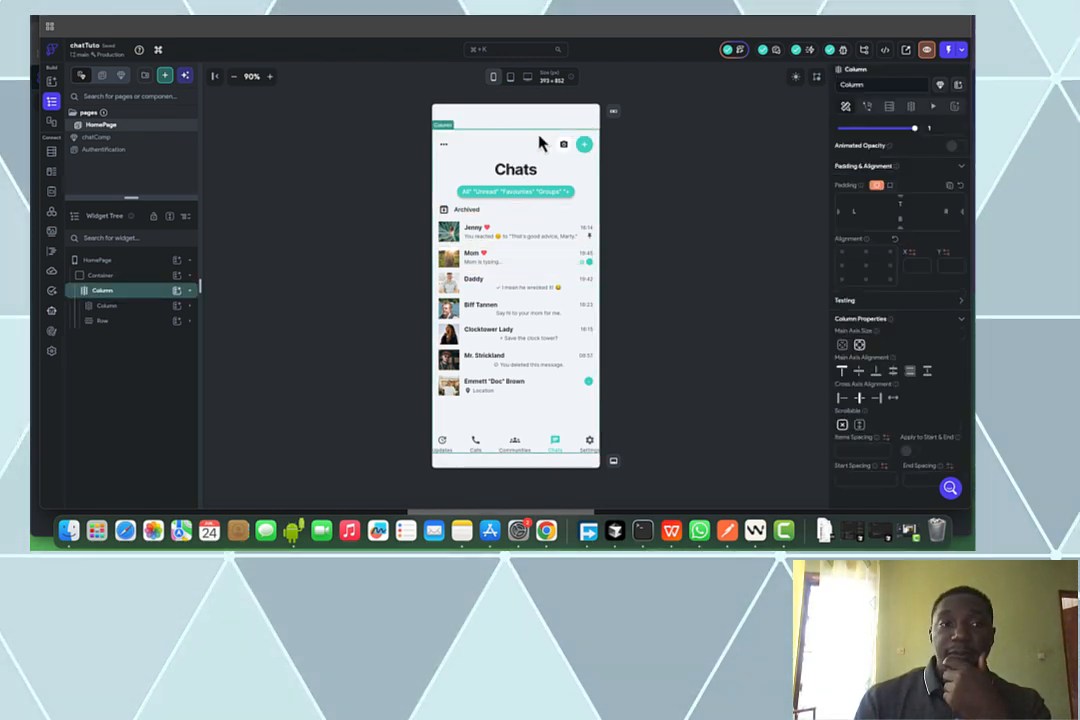
{"action": "scroll", "coordinate": [900, 397], "scroll_direction": "up", "scroll_amount": 1}
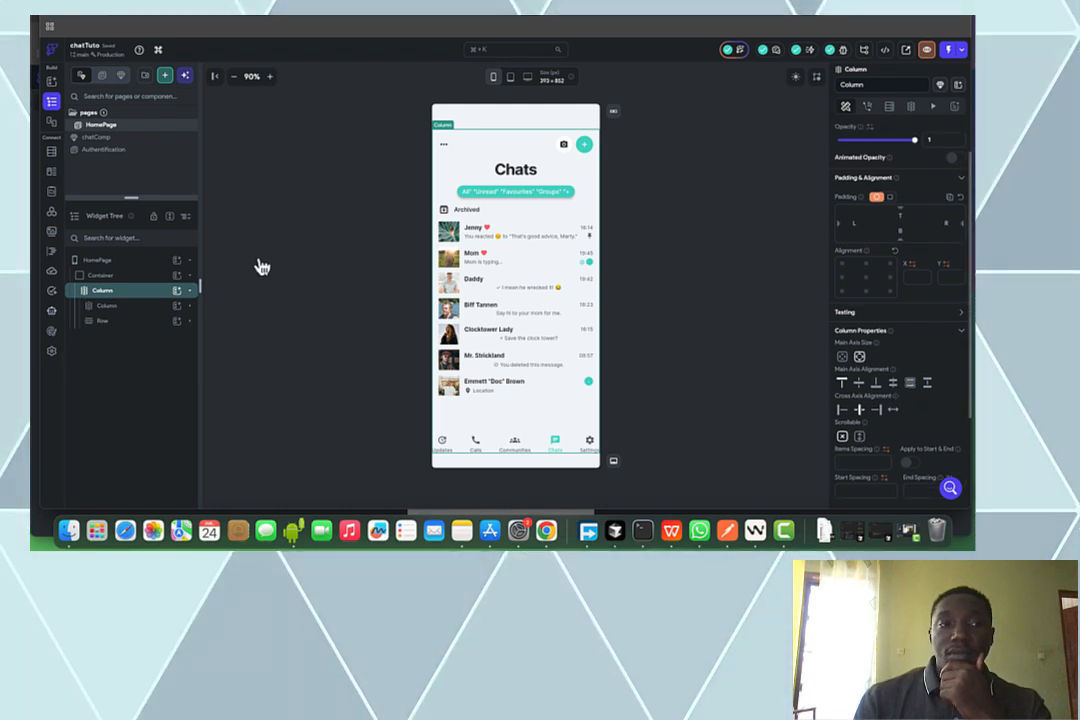
{"action": "left_click", "coordinate": [140, 276]}
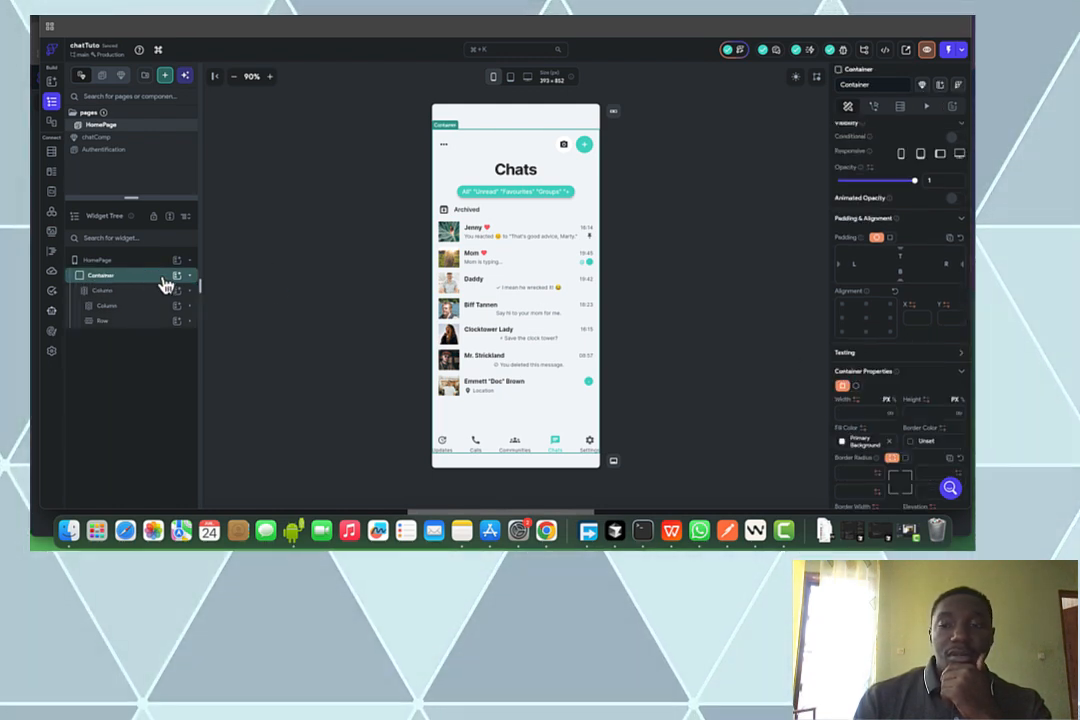
{"action": "left_click", "coordinate": [702, 254]}
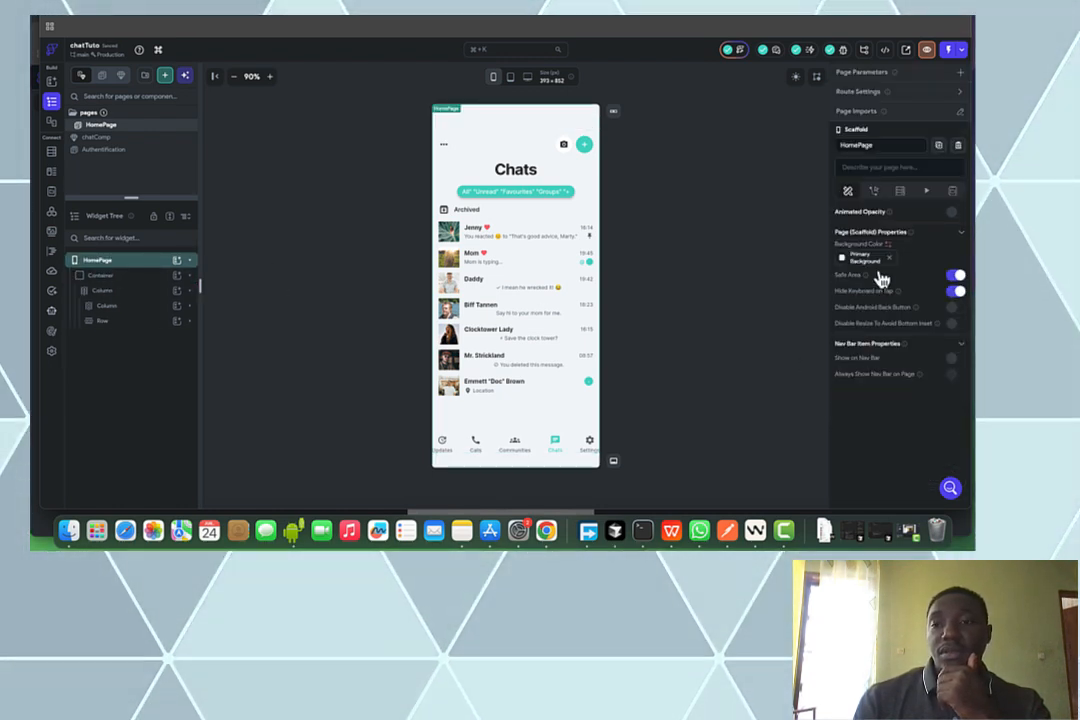
{"action": "left_click", "coordinate": [957, 277]}
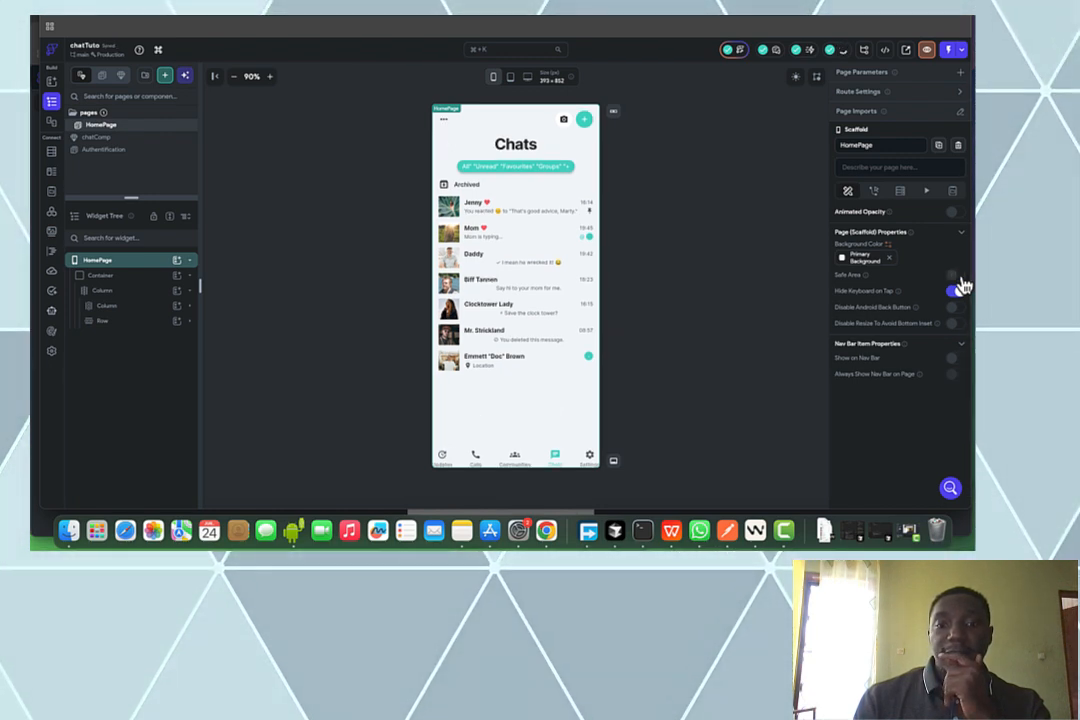
{"action": "left_click", "coordinate": [957, 276]}
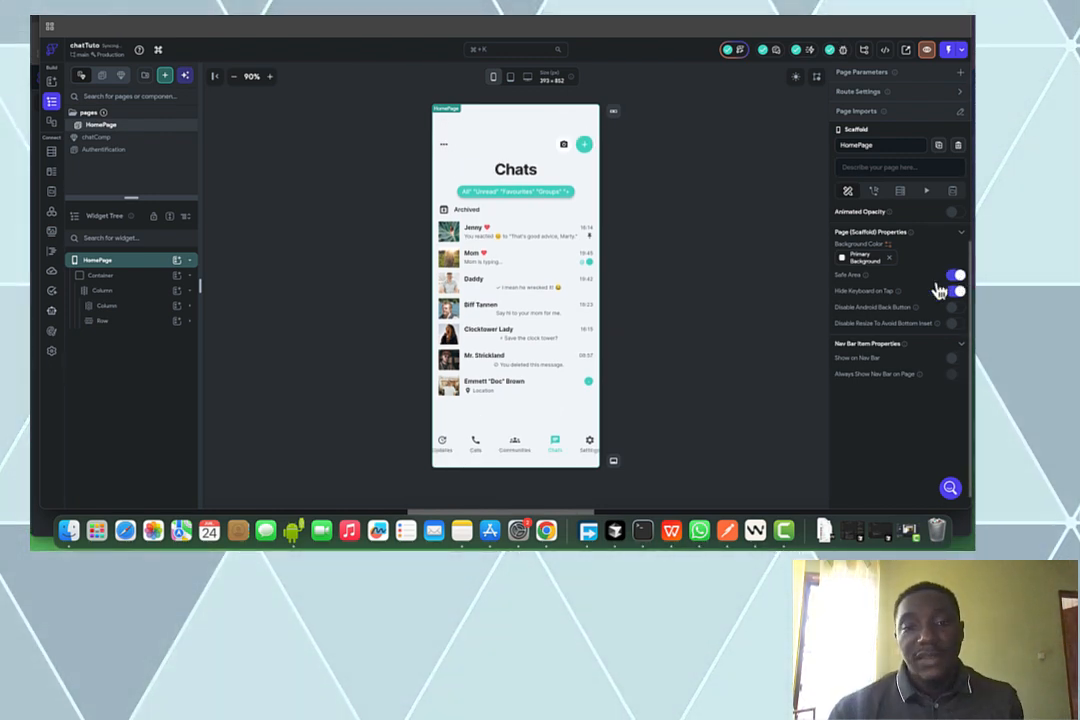
{"action": "left_click", "coordinate": [489, 186]}
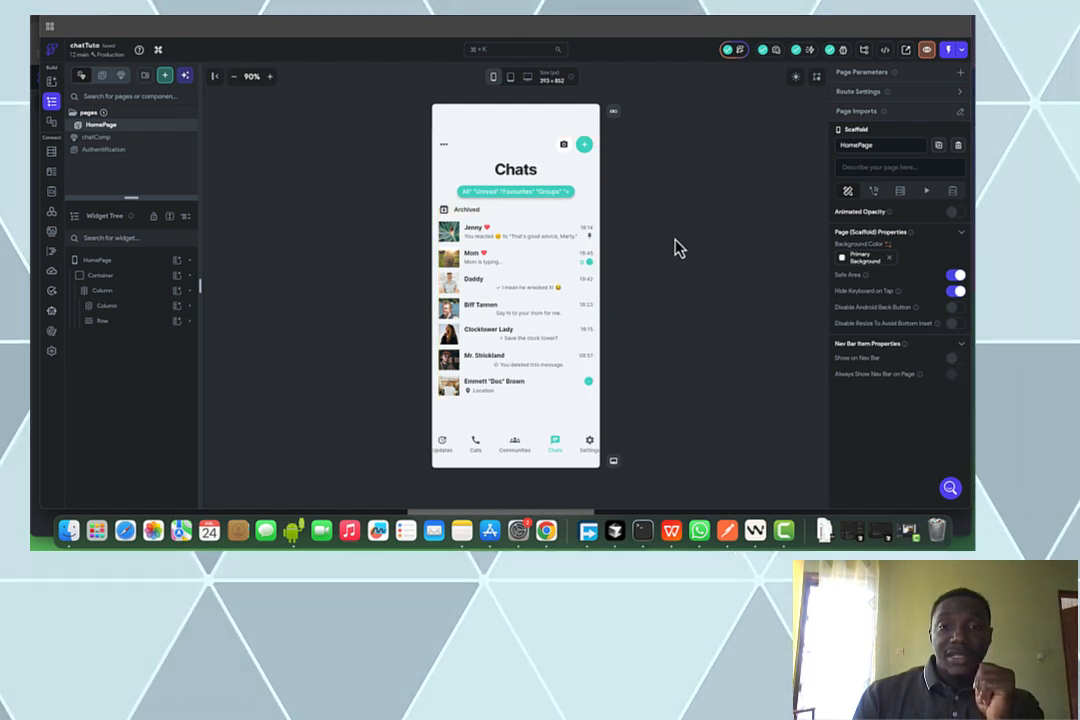
Give the bottom navigation bar 16 padding on the left and right
{"action": "left_click", "coordinate": [538, 455]}
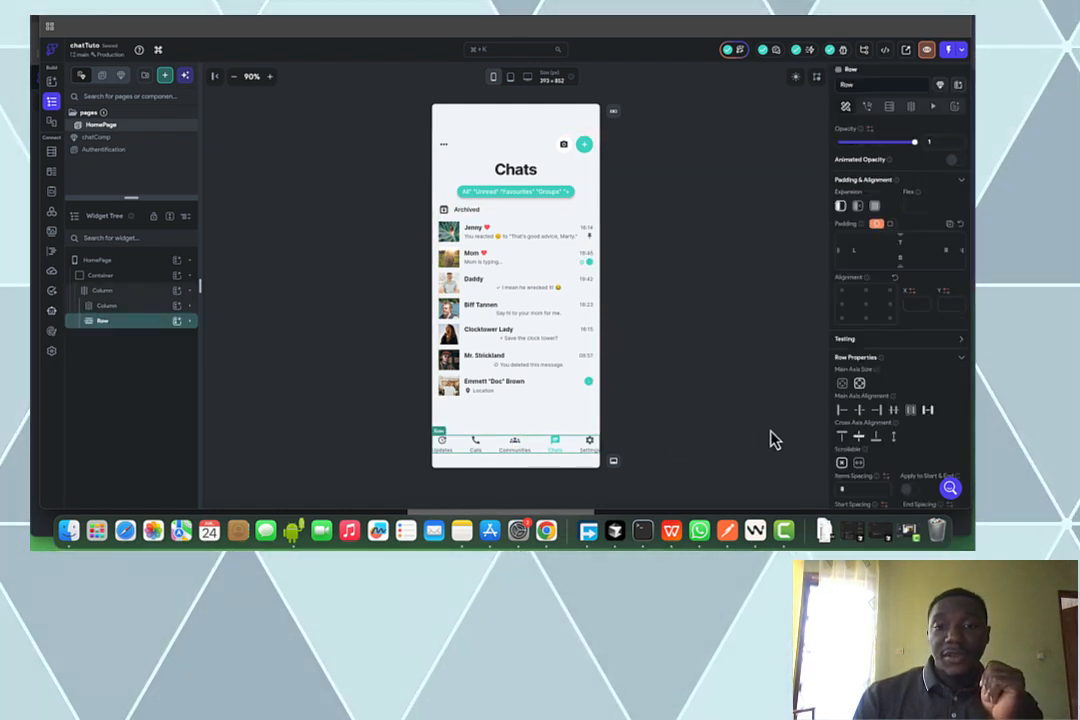
{"action": "left_click", "coordinate": [853, 252]}
{"action": "type", "text": "16"}
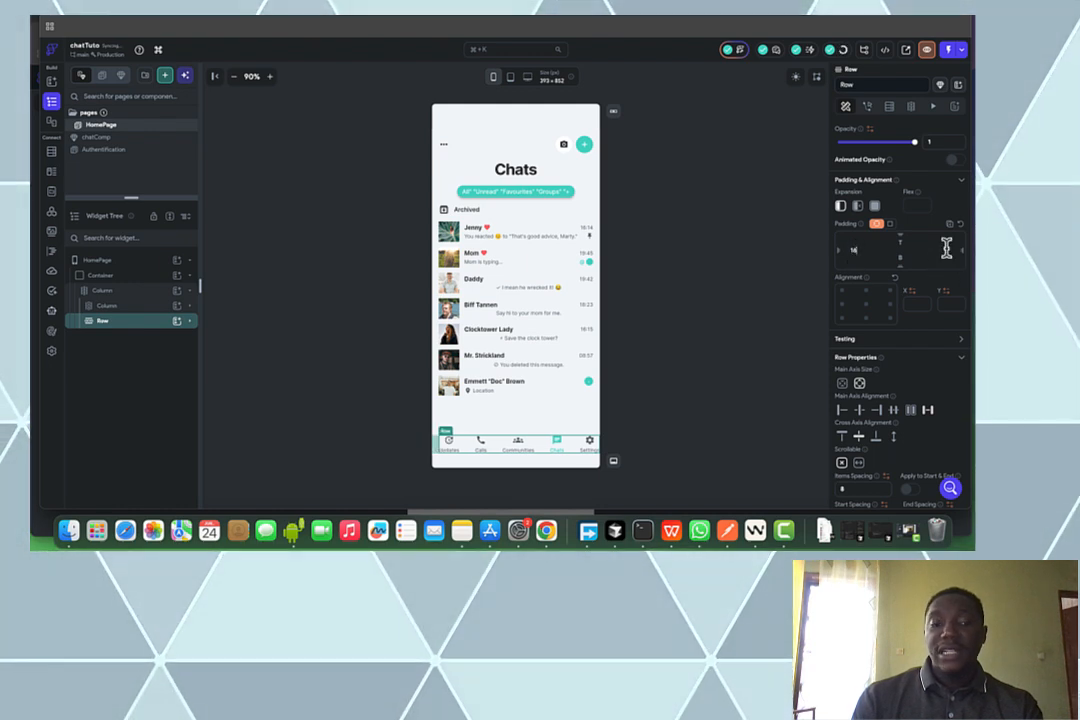
{"action": "left_click", "coordinate": [946, 250]}
{"action": "type", "text": "16"}
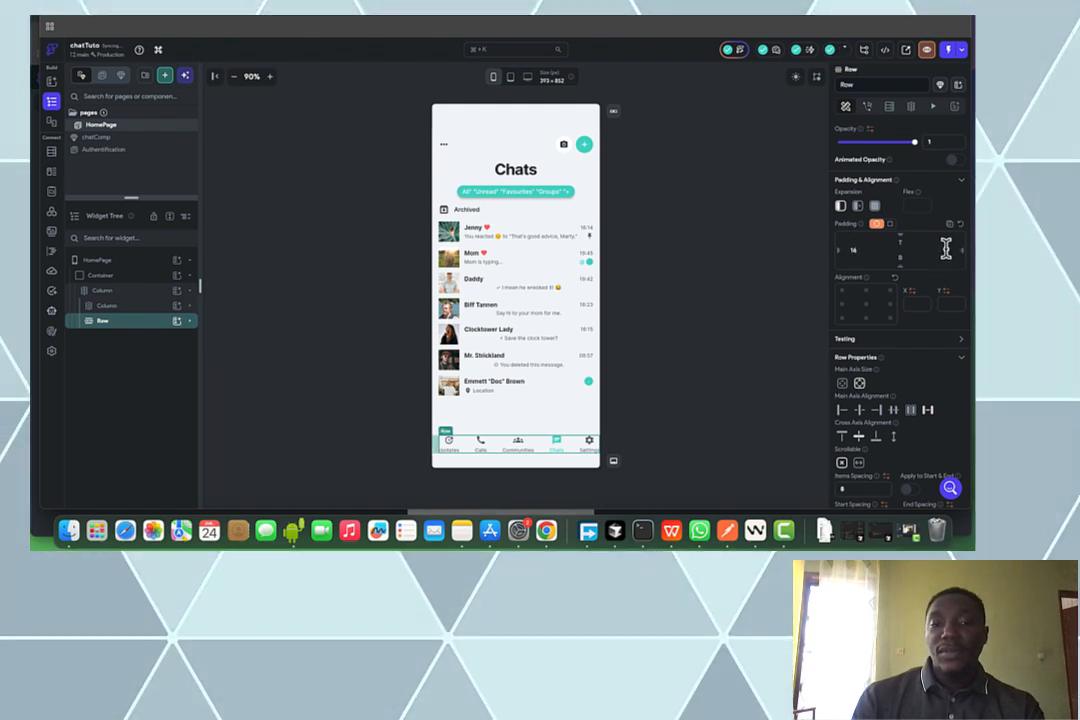
{"action": "left_click", "coordinate": [697, 352]}
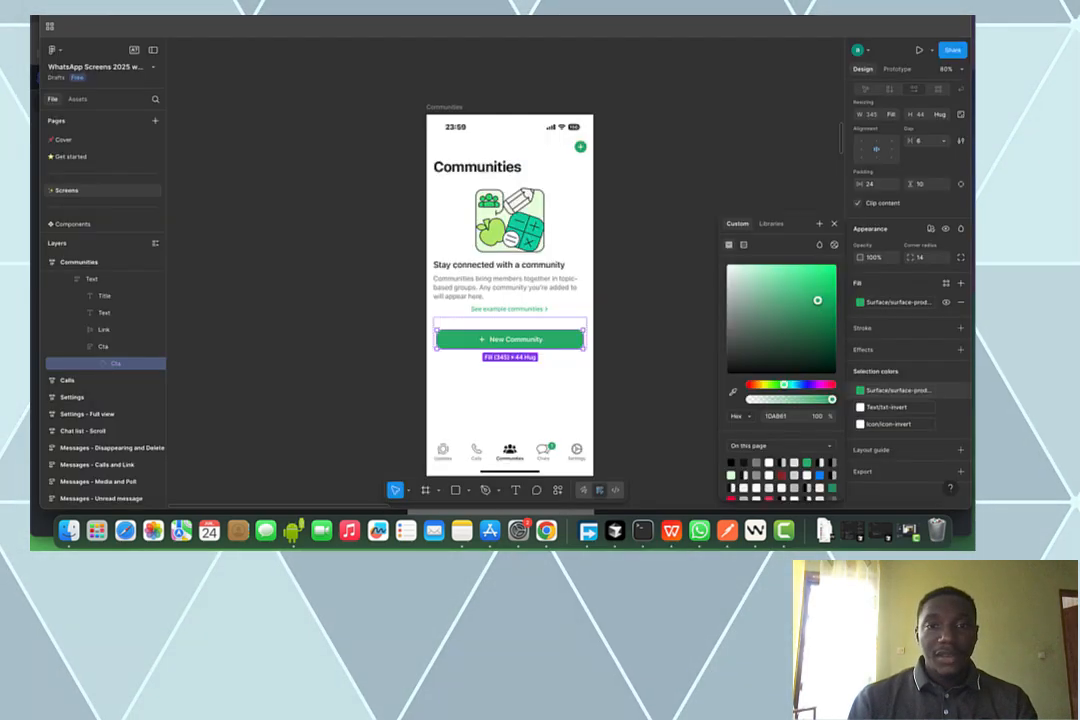
Scroll the Figma canvas to the Messages row and select the Chat frame in 'Messages - Unread message'
{"action": "scroll", "coordinate": [479, 135], "scroll_direction": "down", "scroll_amount": 5}
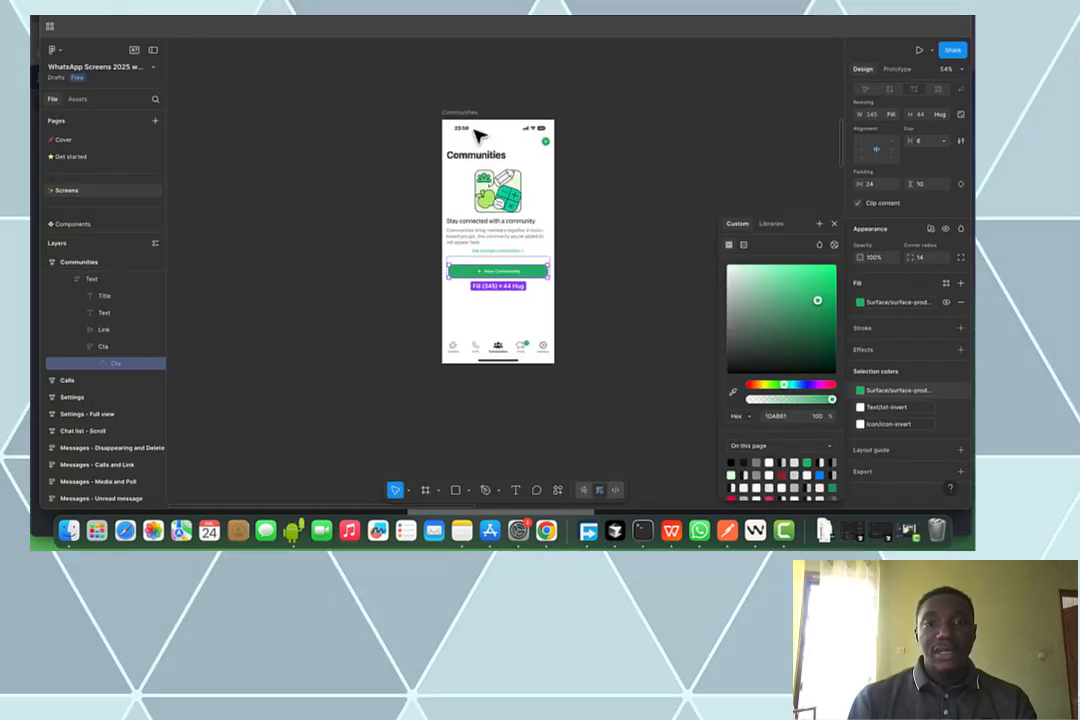
{"action": "scroll", "coordinate": [479, 135], "scroll_direction": "down", "scroll_amount": 5}
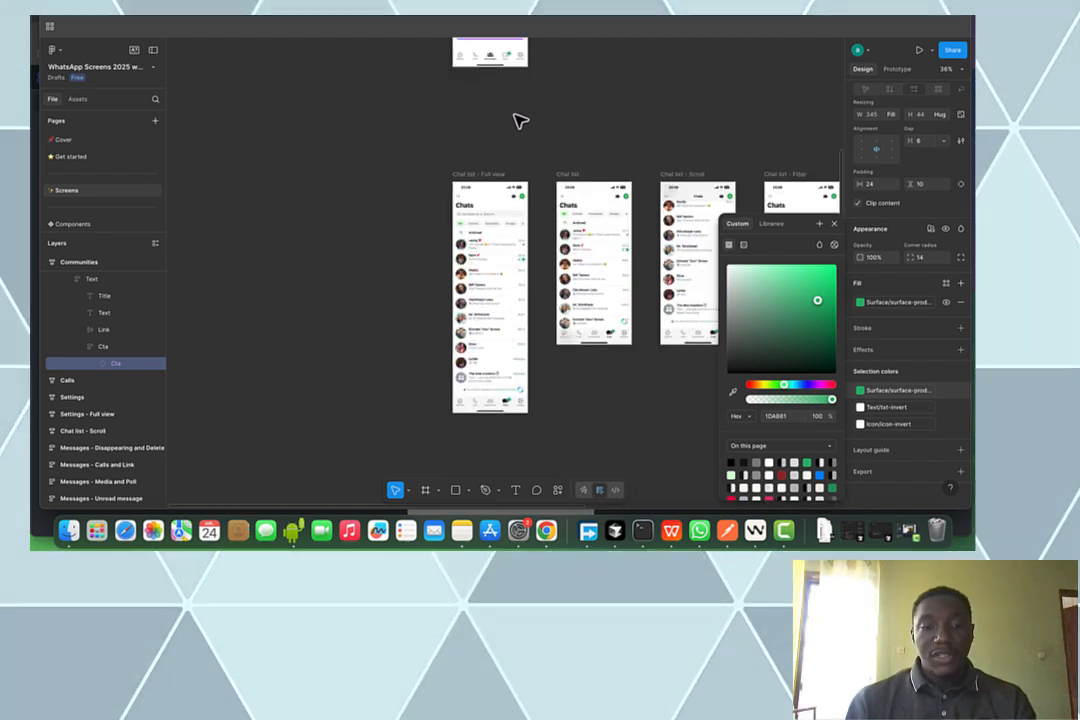
{"action": "scroll", "coordinate": [565, 160], "scroll_direction": "up", "scroll_amount": 2}
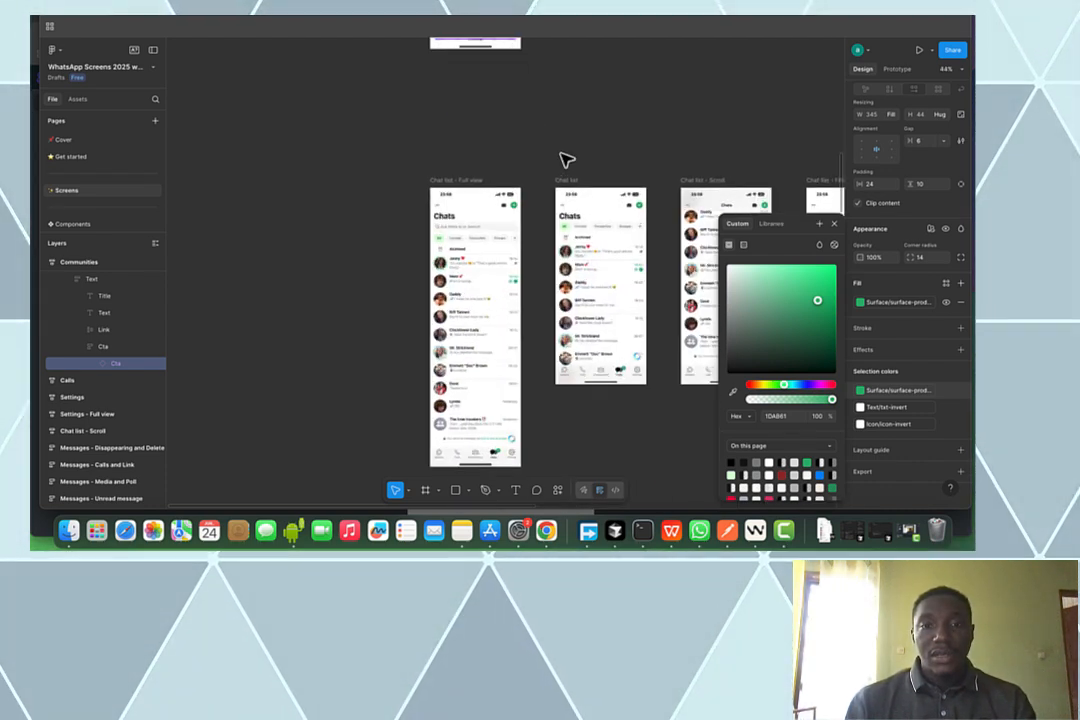
{"action": "scroll", "coordinate": [565, 160], "scroll_direction": "right", "scroll_amount": 8}
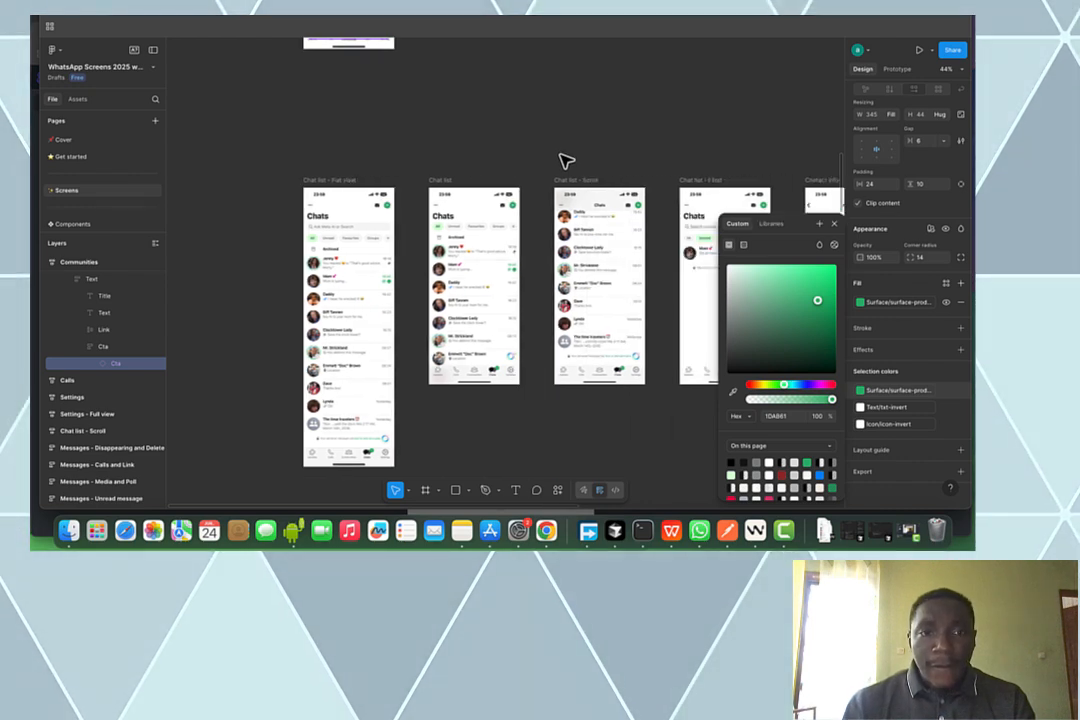
{"action": "scroll", "coordinate": [565, 160], "scroll_direction": "right", "scroll_amount": 6}
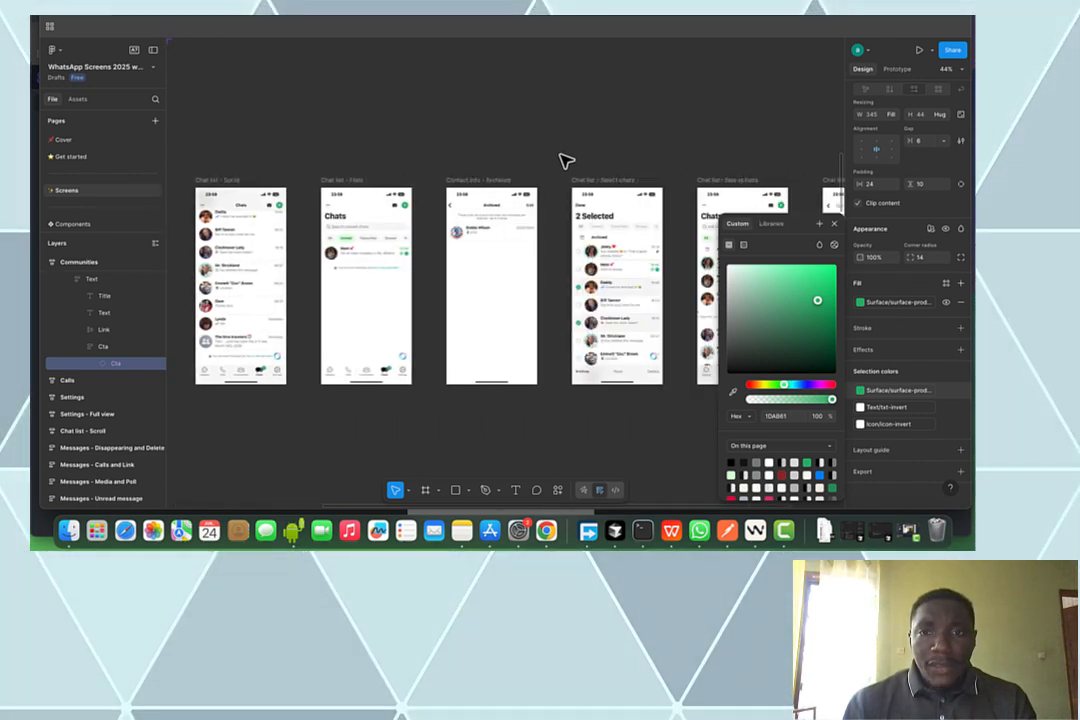
{"action": "scroll", "coordinate": [565, 160], "scroll_direction": "right", "scroll_amount": 10}
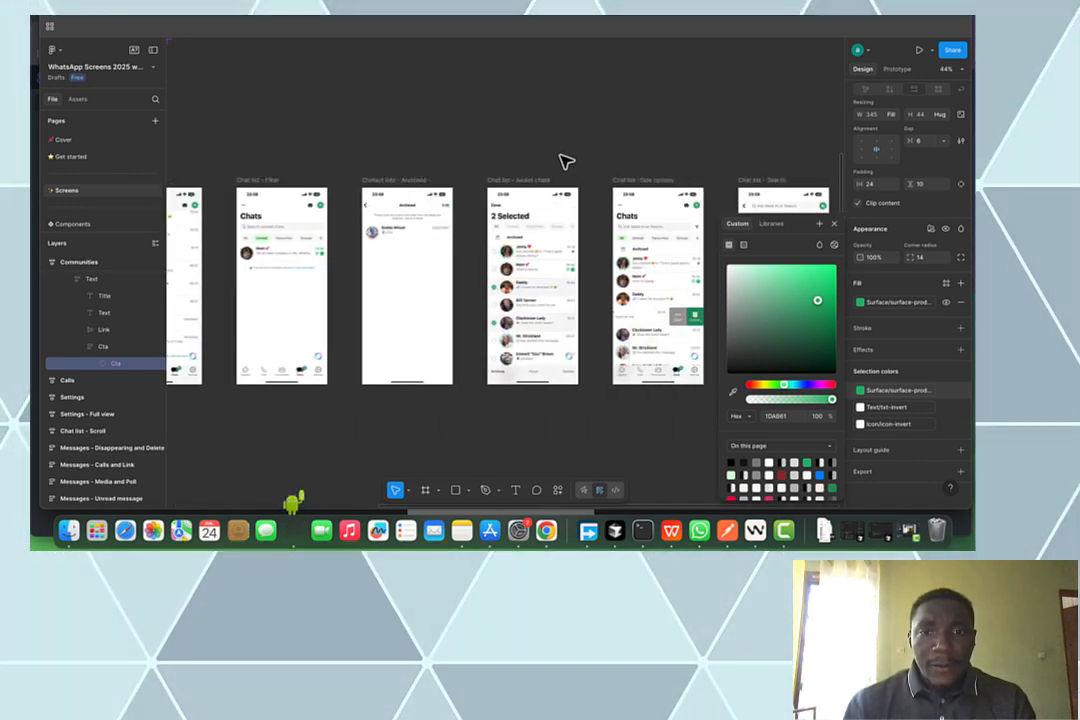
{"action": "scroll", "coordinate": [565, 160], "scroll_direction": "left", "scroll_amount": 5}
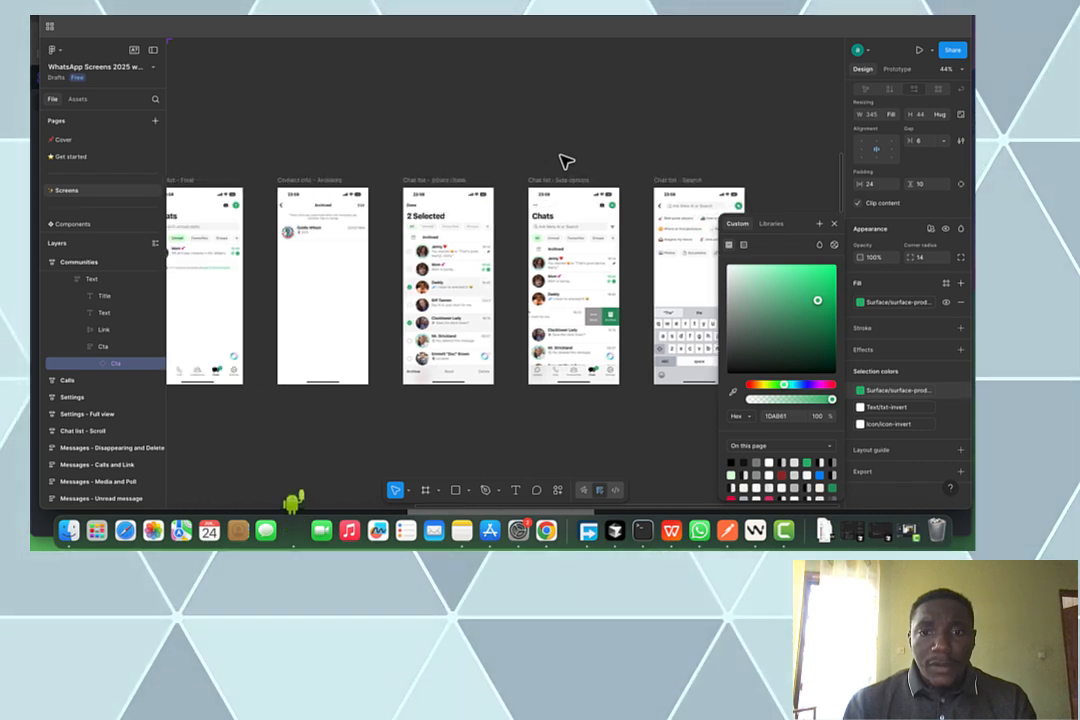
{"action": "scroll", "coordinate": [565, 160], "scroll_direction": "down", "scroll_amount": 15}
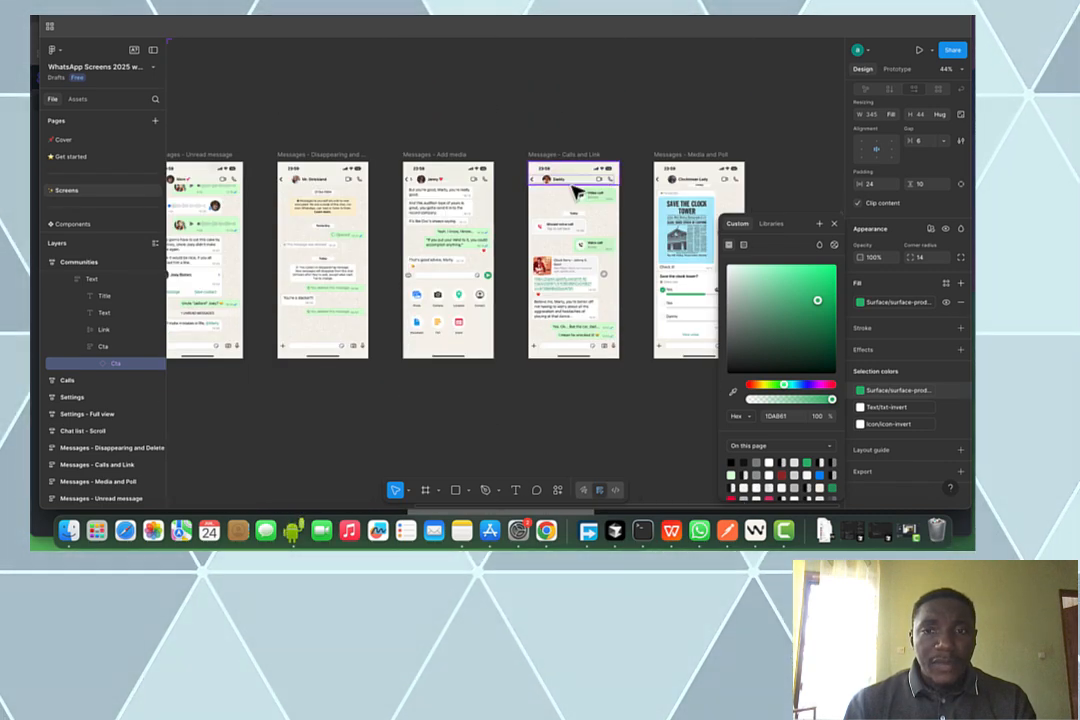
{"action": "scroll", "coordinate": [565, 160], "scroll_direction": "left", "scroll_amount": 5}
{"action": "scroll", "coordinate": [566, 175], "scroll_direction": "down", "scroll_amount": 3}
{"action": "scroll", "coordinate": [565, 193], "scroll_direction": "left", "scroll_amount": 6}
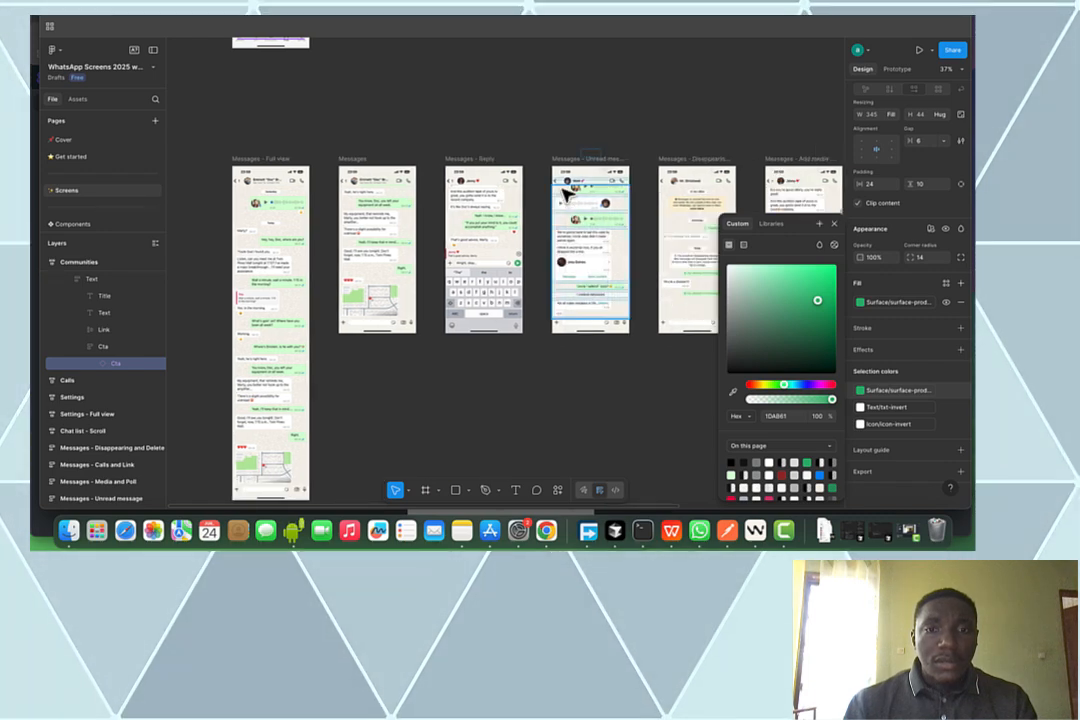
{"action": "scroll", "coordinate": [563, 215], "scroll_direction": "down", "scroll_amount": 5}
{"action": "scroll", "coordinate": [597, 271], "scroll_direction": "up", "scroll_amount": 3}
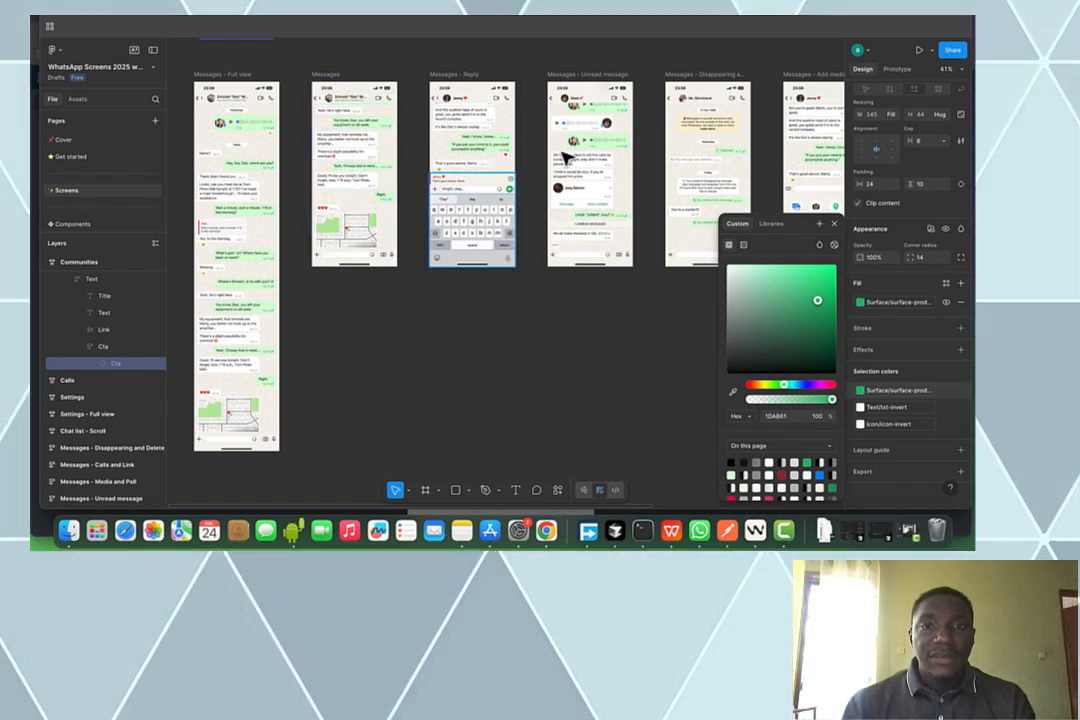
{"action": "left_click", "coordinate": [615, 185]}
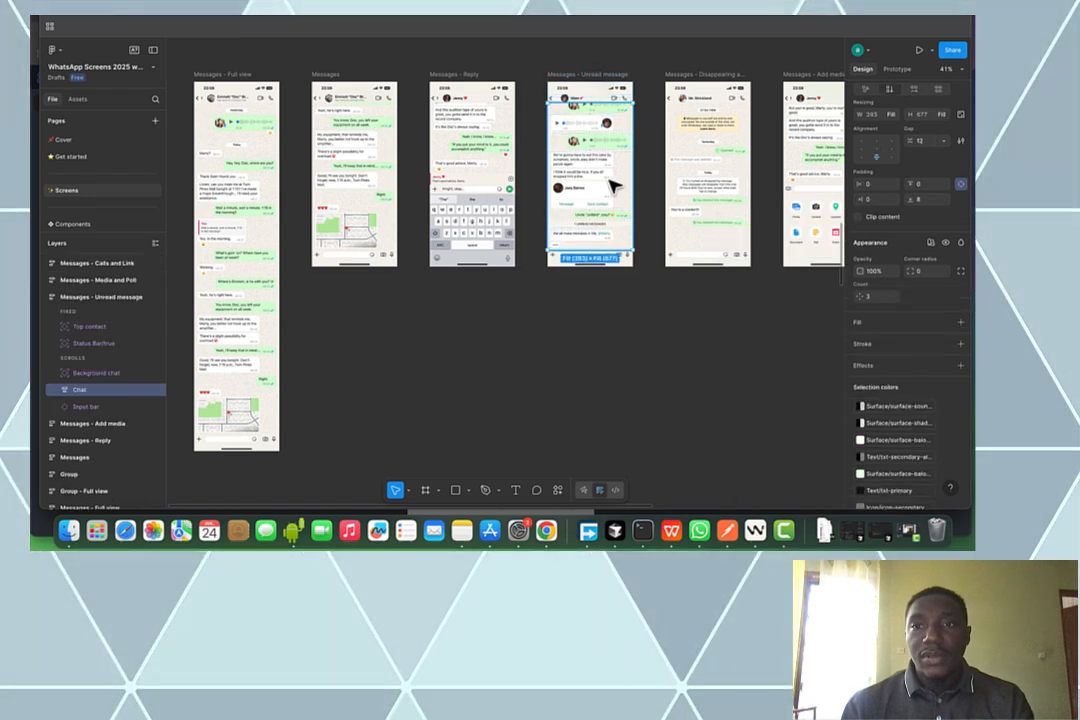
{"action": "scroll", "coordinate": [615, 185], "scroll_direction": "down", "scroll_amount": 3}
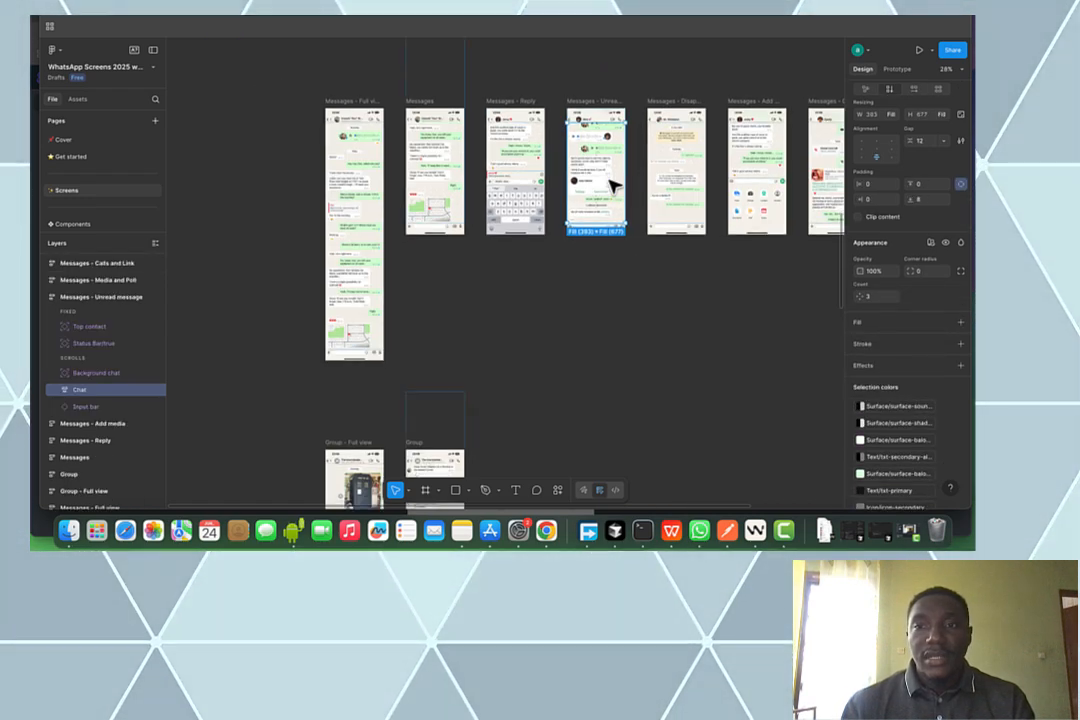
Export the whole 'Messages - Unread message' frame as a 1x PNG
{"action": "scroll", "coordinate": [613, 186], "scroll_direction": "right", "scroll_amount": 5}
{"action": "scroll", "coordinate": [613, 186], "scroll_direction": "left", "scroll_amount": 3}
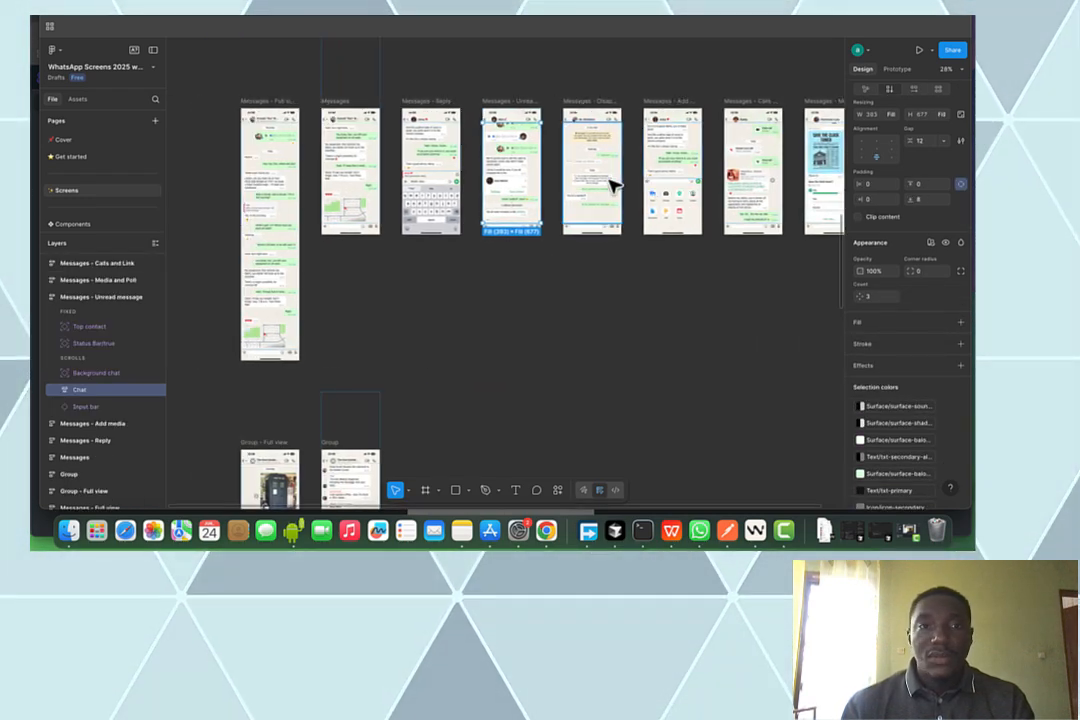
{"action": "left_click", "coordinate": [357, 194]}
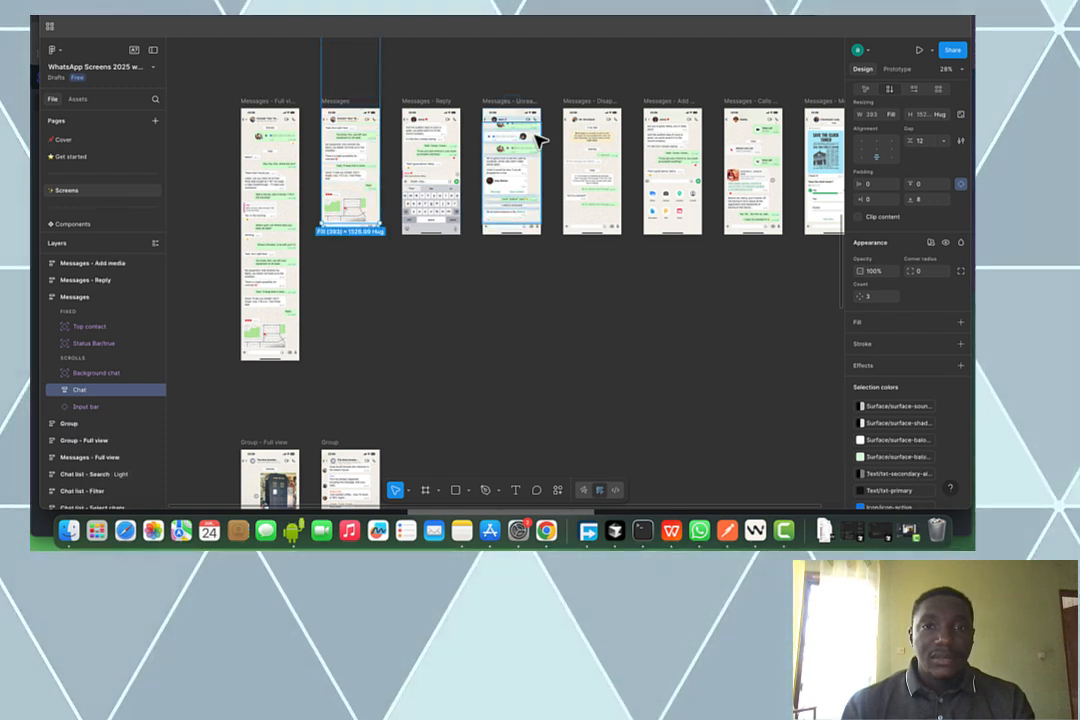
{"action": "left_click", "coordinate": [497, 105]}
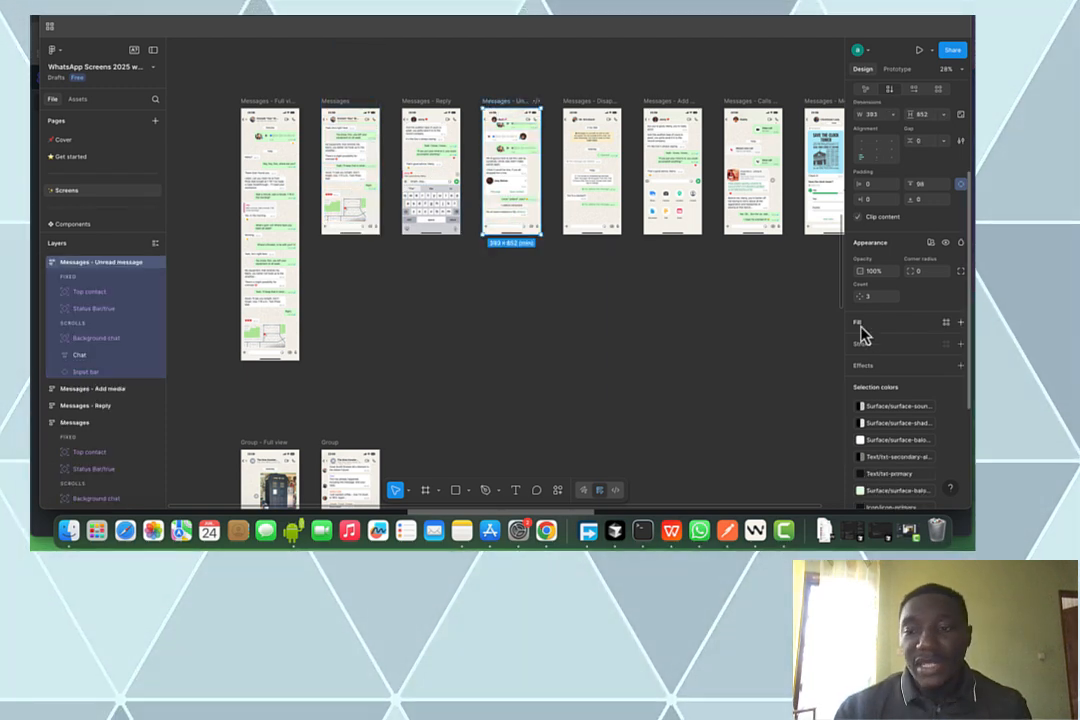
{"action": "scroll", "coordinate": [955, 390], "scroll_direction": "down", "scroll_amount": 3}
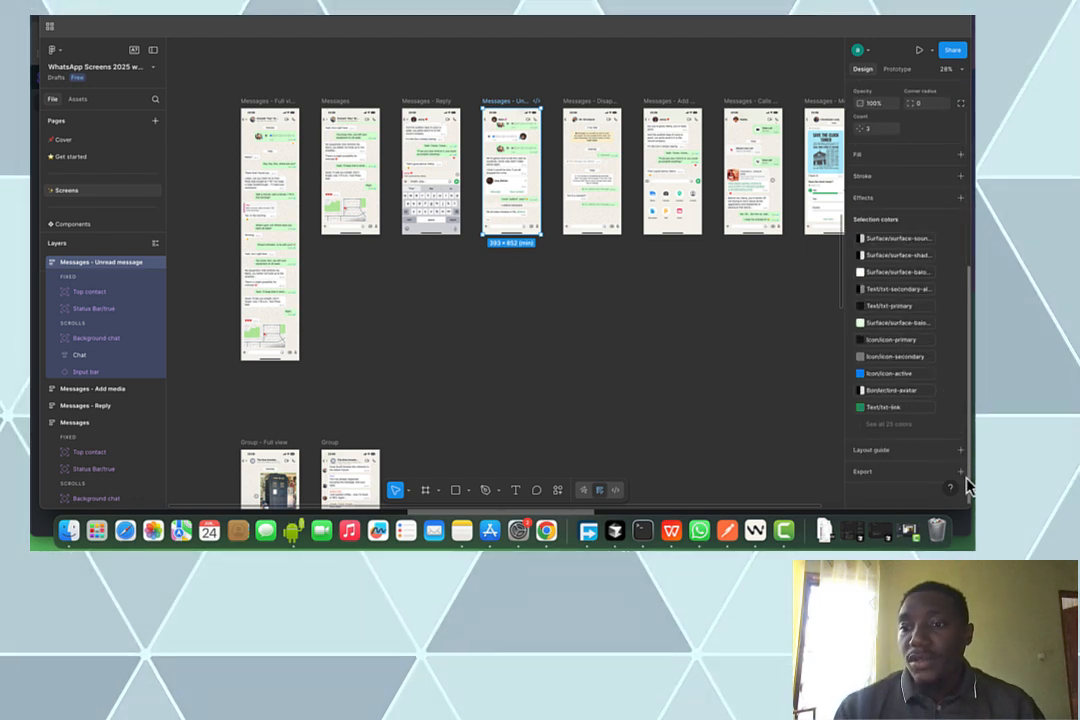
{"action": "scroll", "coordinate": [930, 440], "scroll_direction": "down", "scroll_amount": 2}
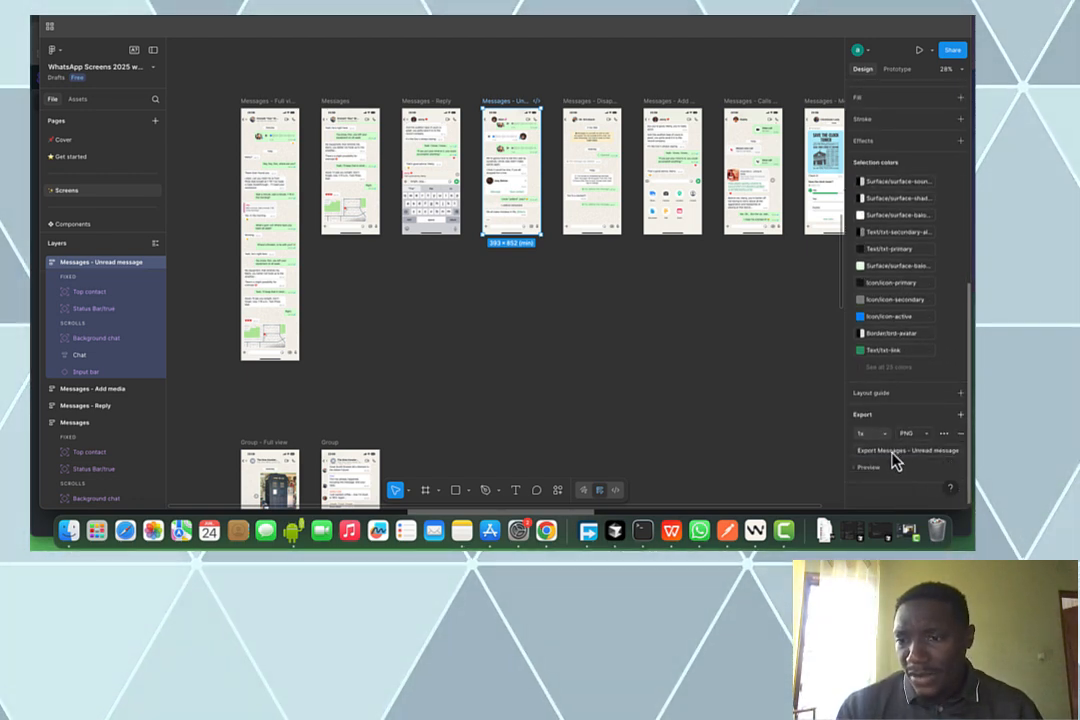
{"action": "left_click", "coordinate": [895, 455]}
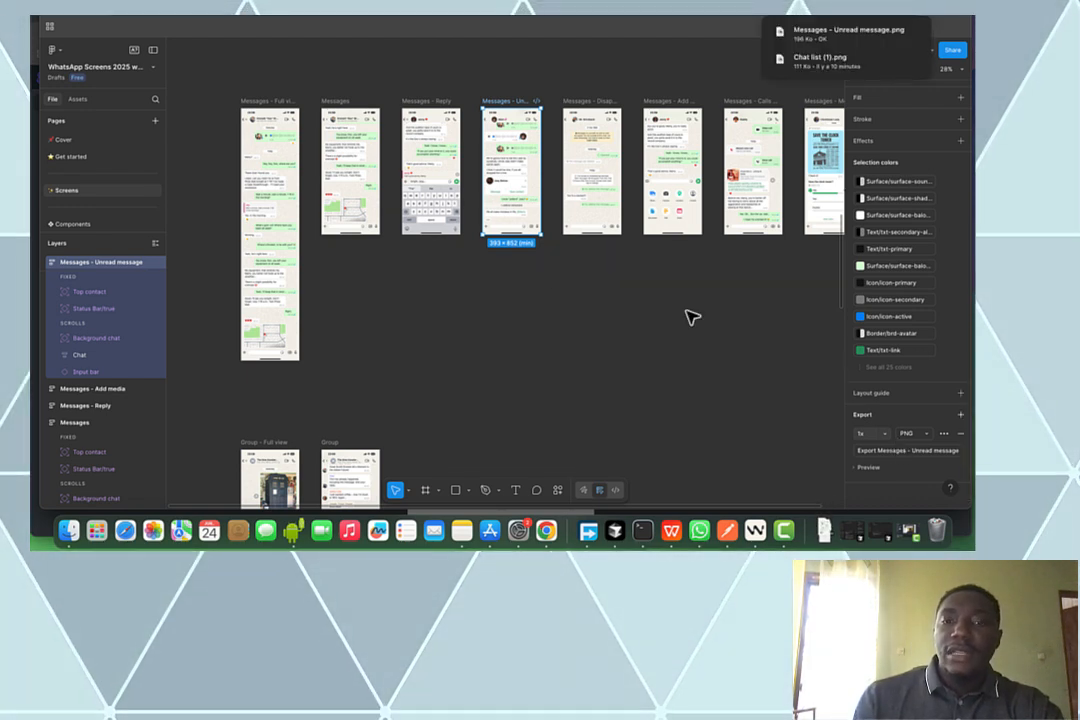
{"action": "scroll", "coordinate": [540, 282], "scroll_direction": "down", "scroll_amount": 5}
{"action": "scroll", "coordinate": [540, 284], "scroll_direction": "down", "scroll_amount": 6}
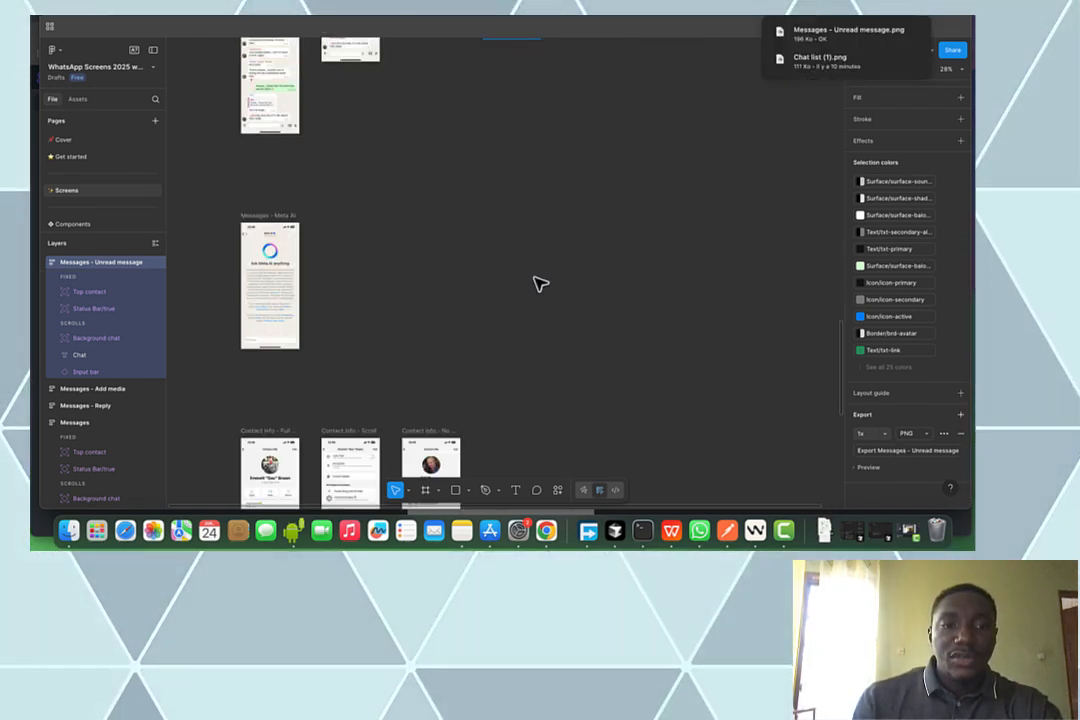
{"action": "scroll", "coordinate": [540, 284], "scroll_direction": "down", "scroll_amount": 4}
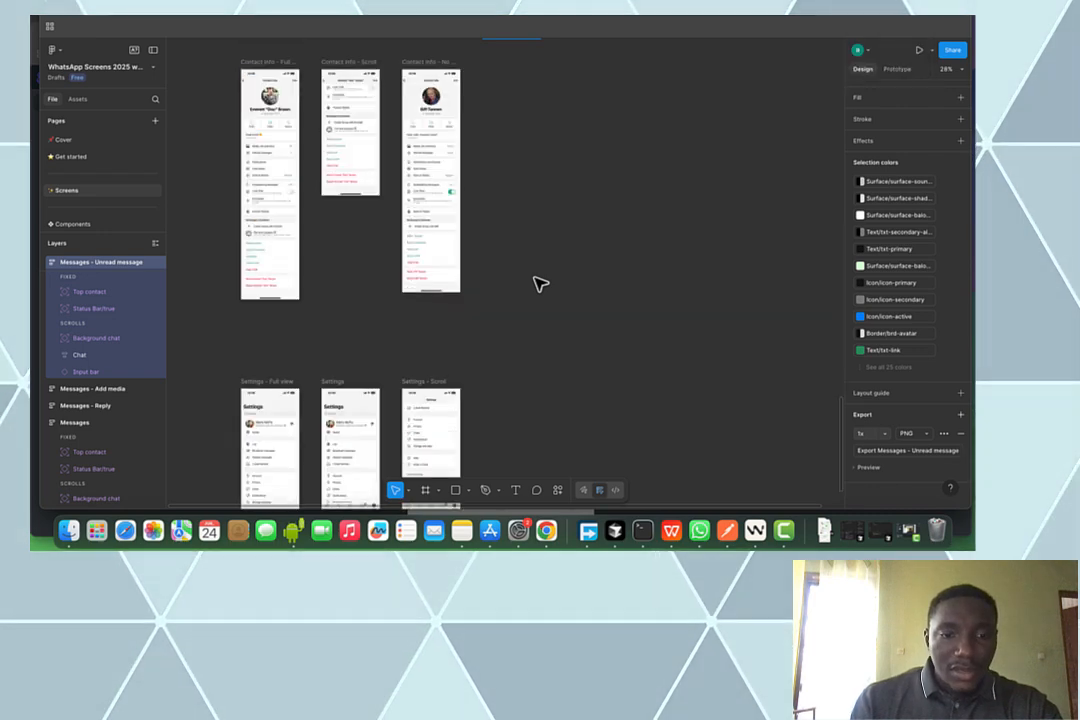
{"action": "scroll", "coordinate": [540, 284], "scroll_direction": "up", "scroll_amount": 7}
{"action": "scroll", "coordinate": [540, 284], "scroll_direction": "up", "scroll_amount": 10}
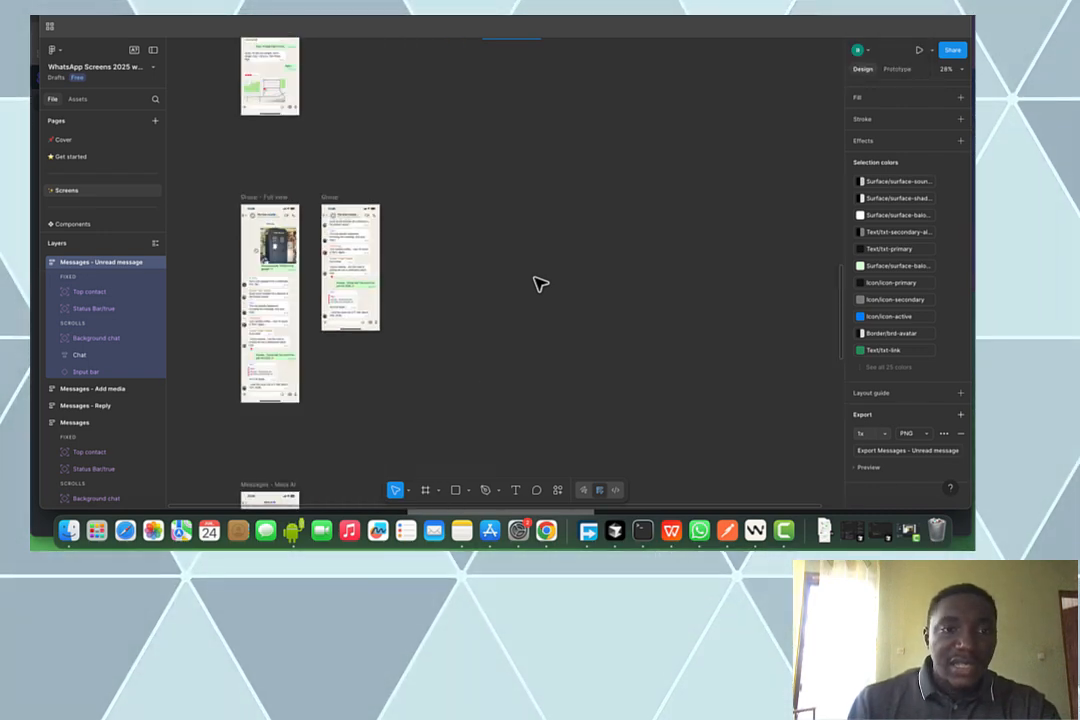
{"action": "scroll", "coordinate": [540, 284], "scroll_direction": "down", "scroll_amount": 4}
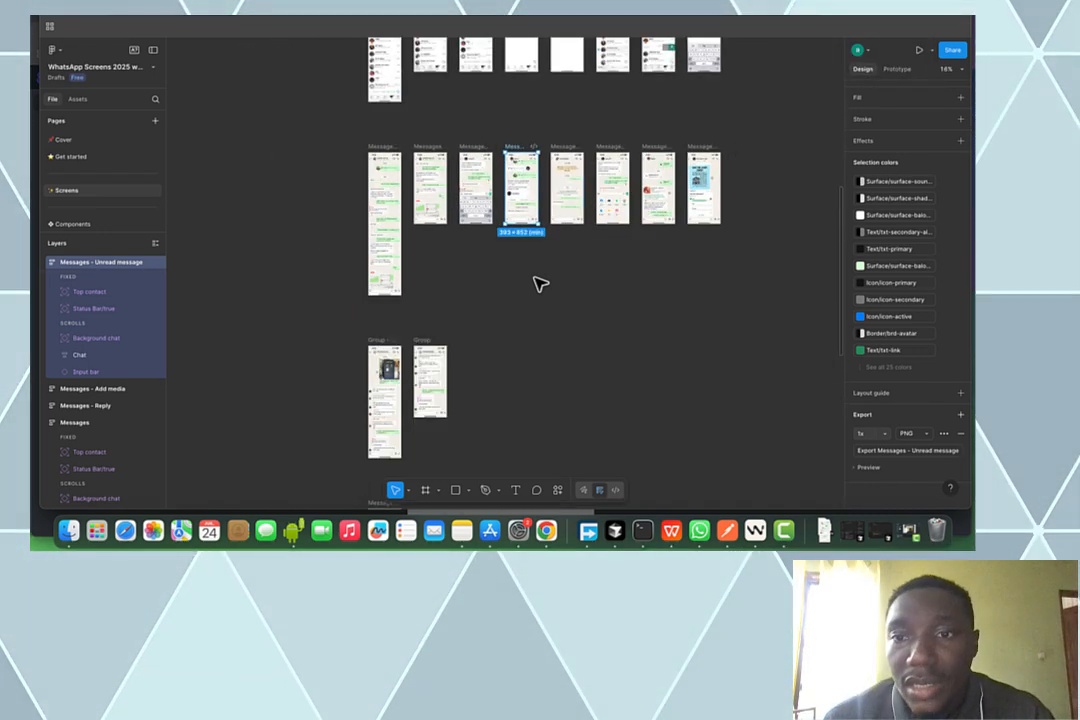
{"action": "scroll", "coordinate": [540, 284], "scroll_direction": "up", "scroll_amount": 5}
{"action": "scroll", "coordinate": [538, 284], "scroll_direction": "up", "scroll_amount": 8}
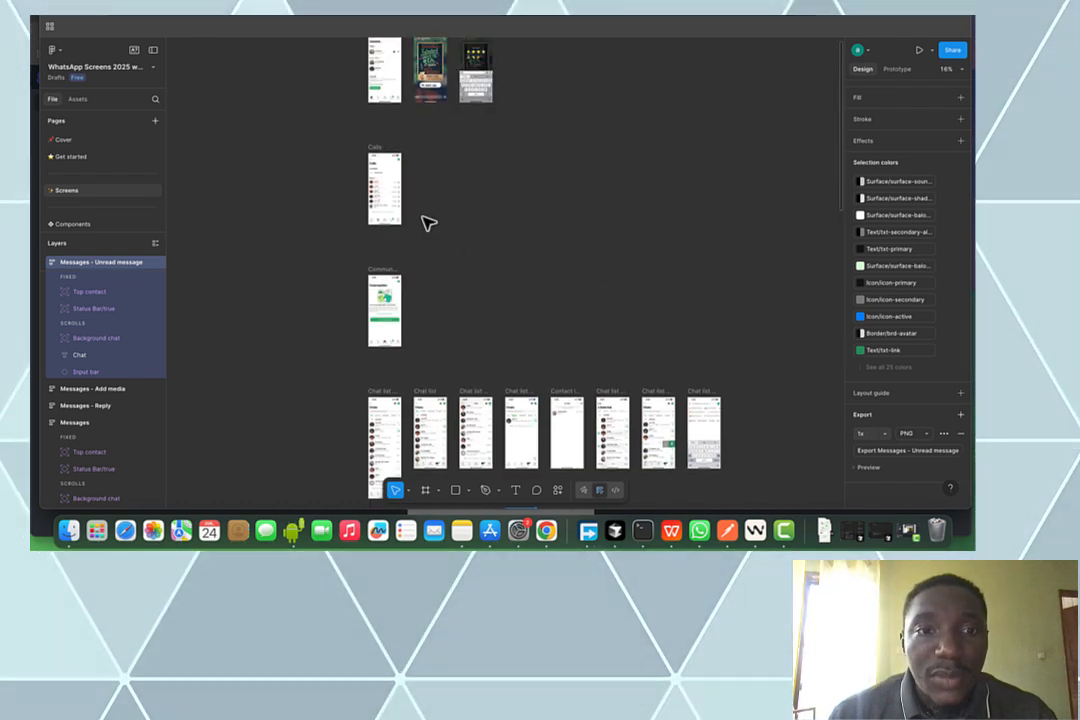
{"action": "scroll", "coordinate": [423, 220], "scroll_direction": "up", "scroll_amount": 5}
{"action": "scroll", "coordinate": [427, 218], "scroll_direction": "down", "scroll_amount": 3}
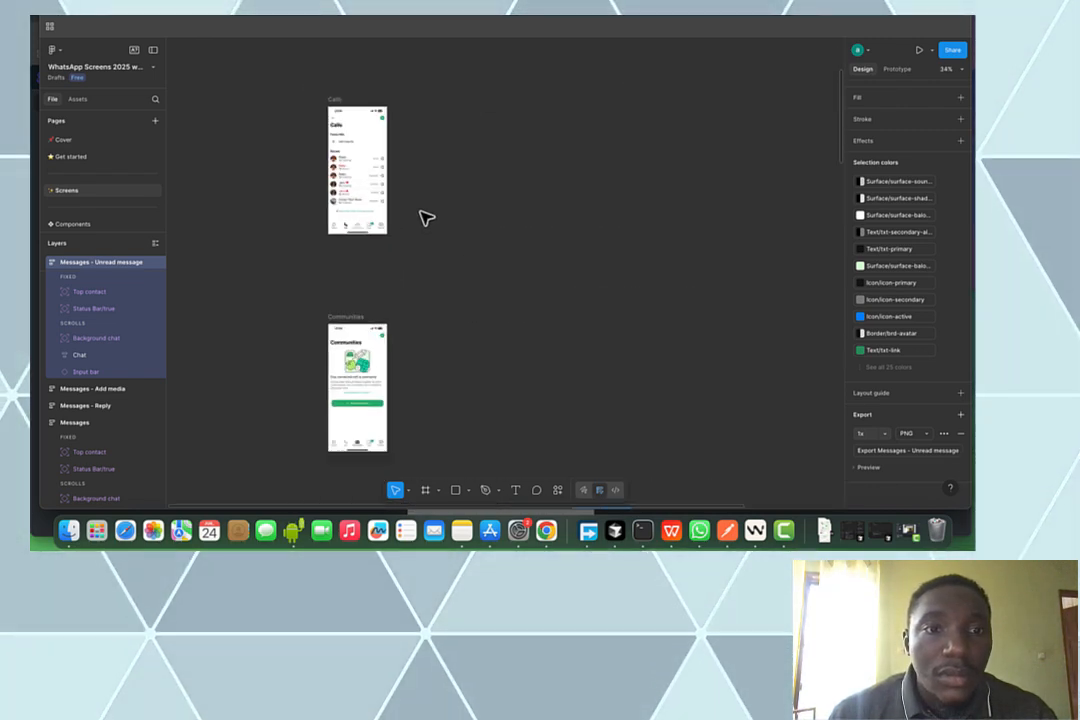
{"action": "scroll", "coordinate": [426, 218], "scroll_direction": "up", "scroll_amount": 5}
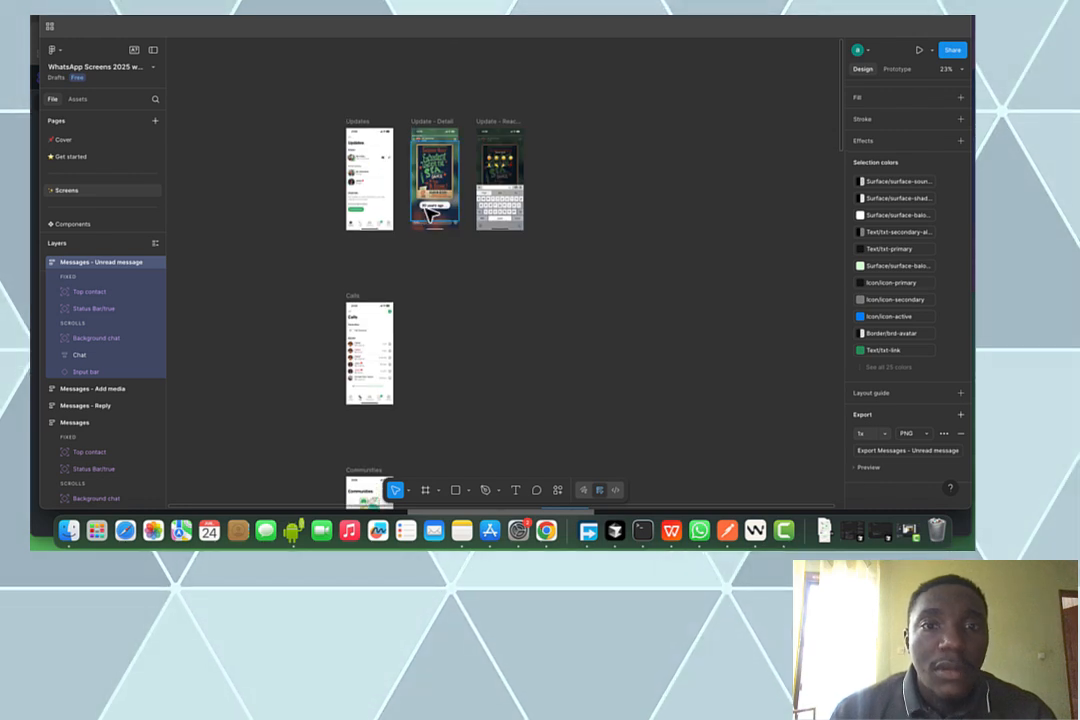
{"action": "scroll", "coordinate": [565, 114], "scroll_direction": "up", "scroll_amount": 3}
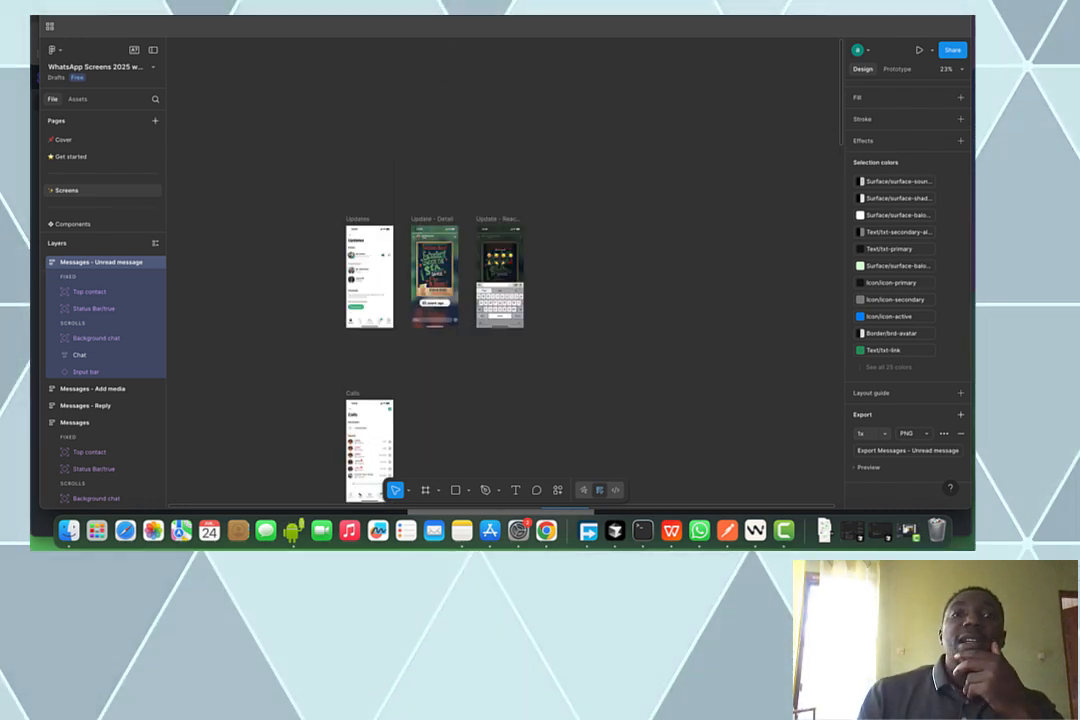
{"action": "key", "text": "ctrl+Tab"}
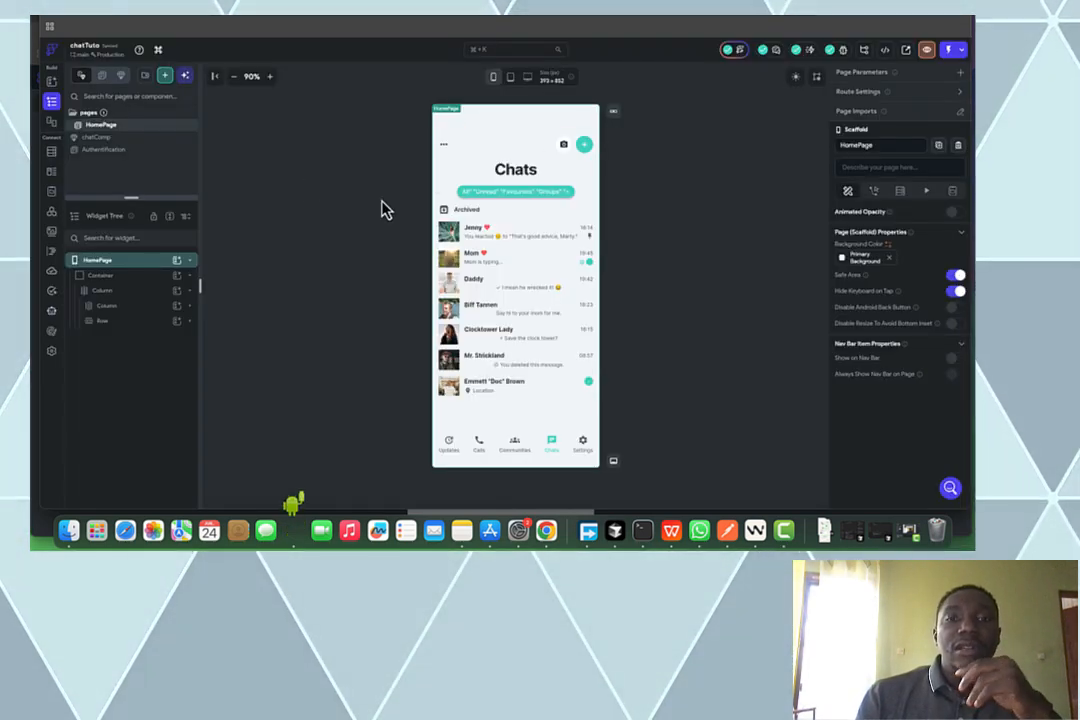
Attach the Messages - Unread message.png screenshot to a new Generate with AI prompt
{"action": "left_click", "coordinate": [185, 78]}
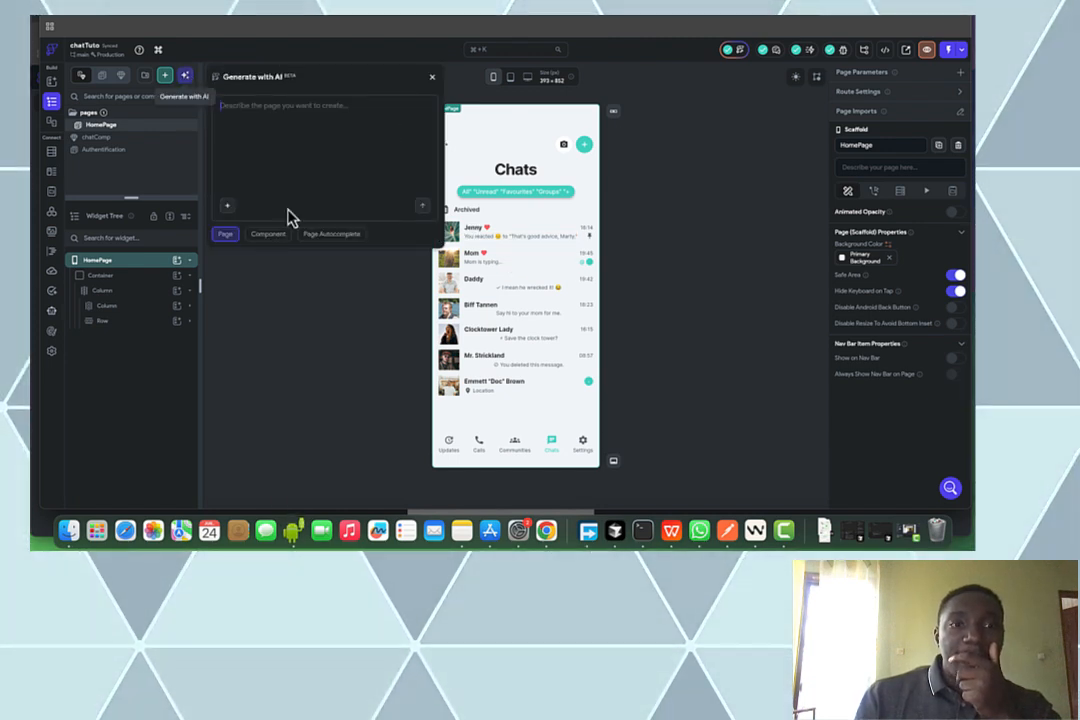
{"action": "left_click", "coordinate": [227, 206]}
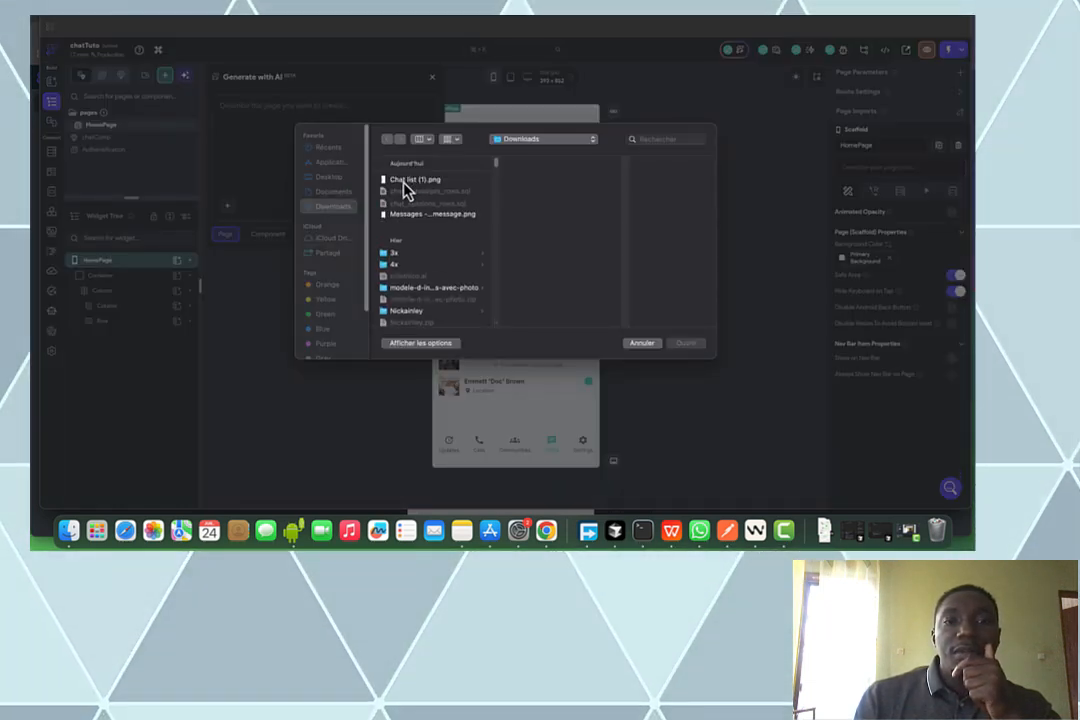
{"action": "left_click", "coordinate": [408, 217]}
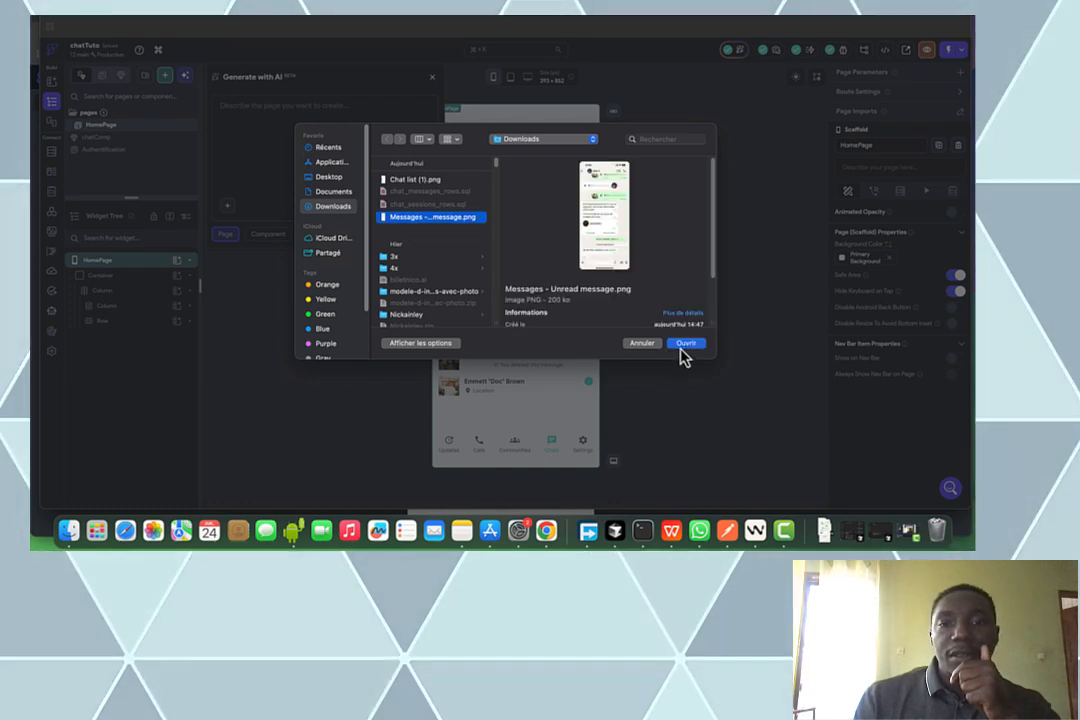
{"action": "left_click", "coordinate": [686, 344]}
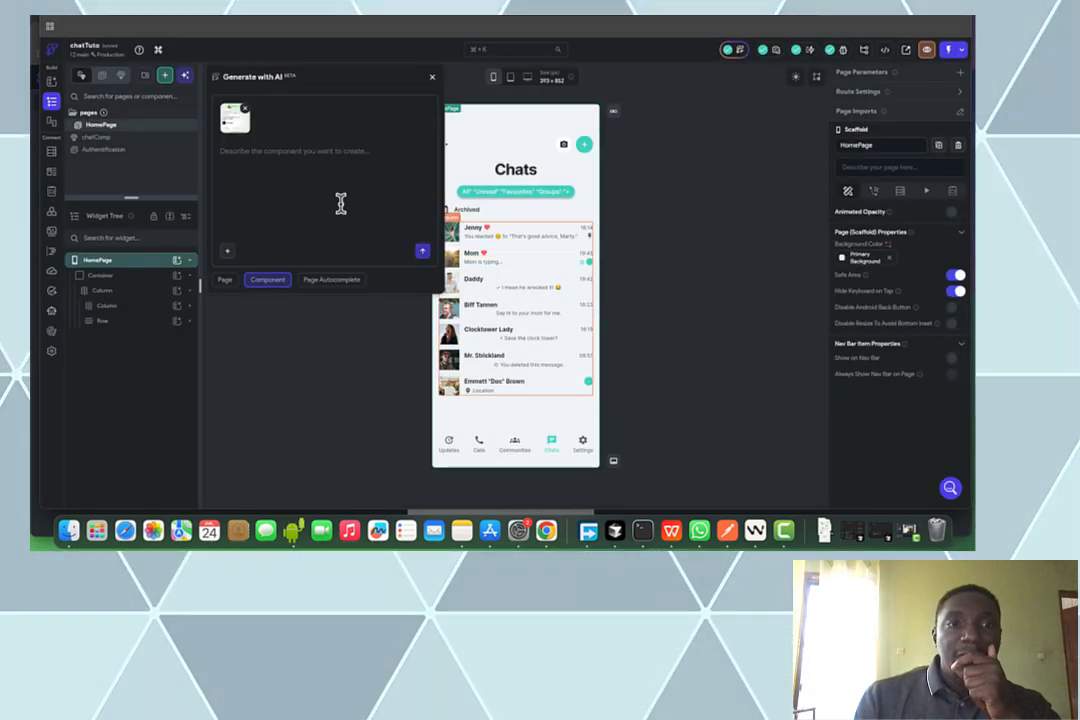
Prompt 'create this chat message page' and start generating the component
{"action": "type", "text": "create this"}
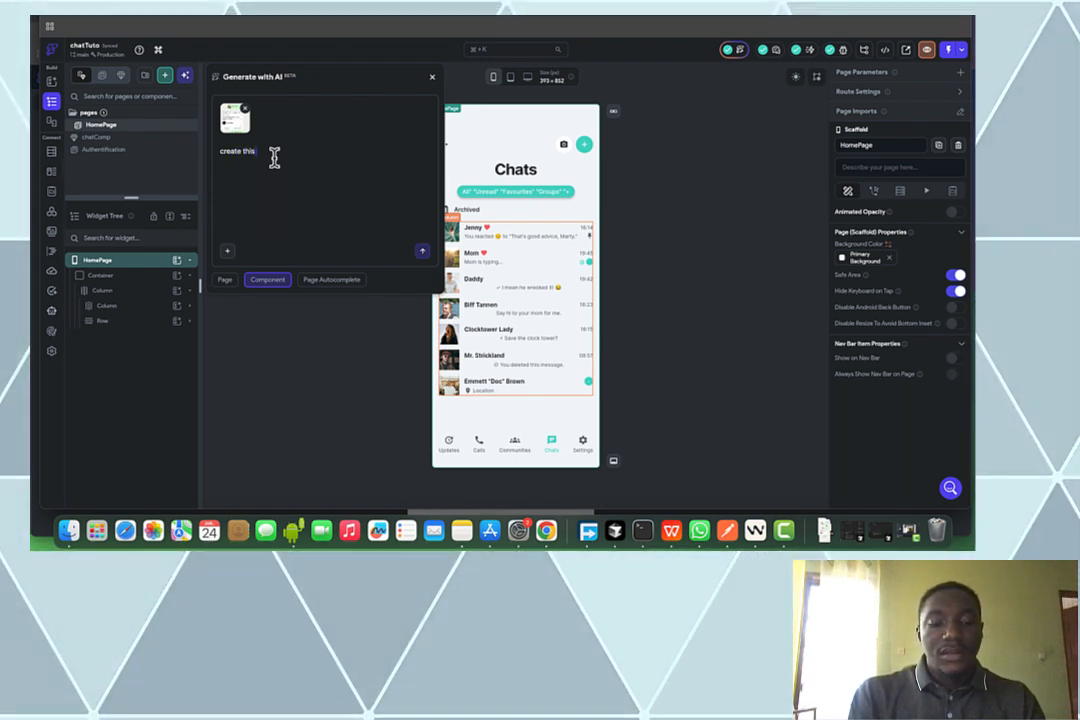
{"action": "type", "text": "cha"}
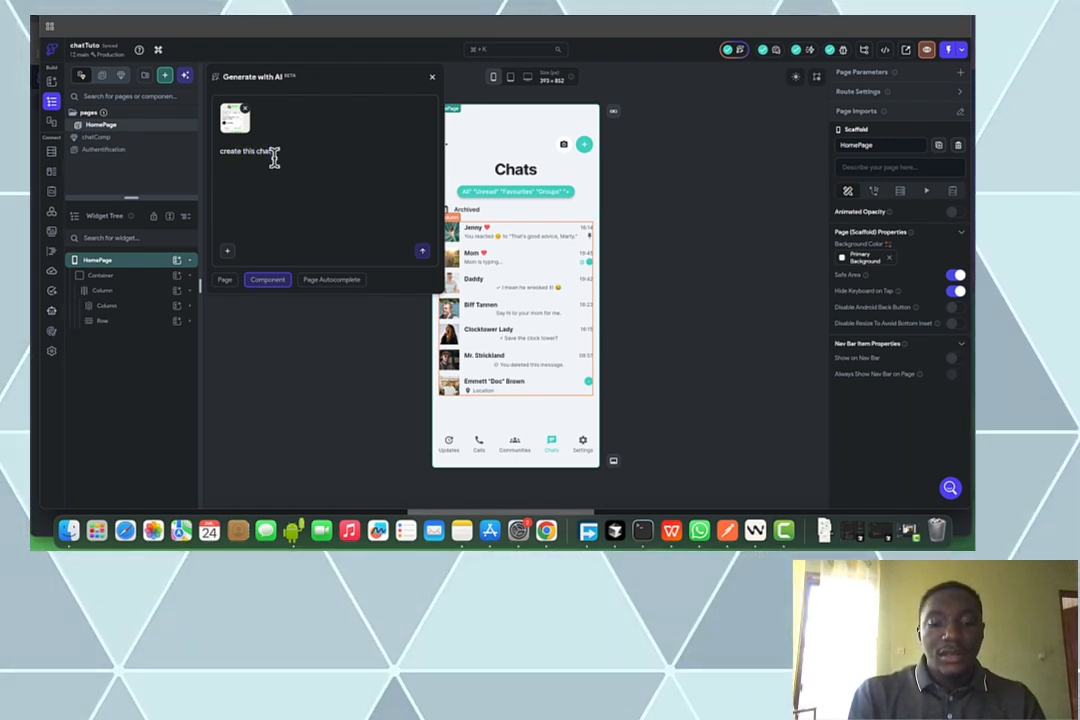
{"action": "type", "text": "t message pg"}
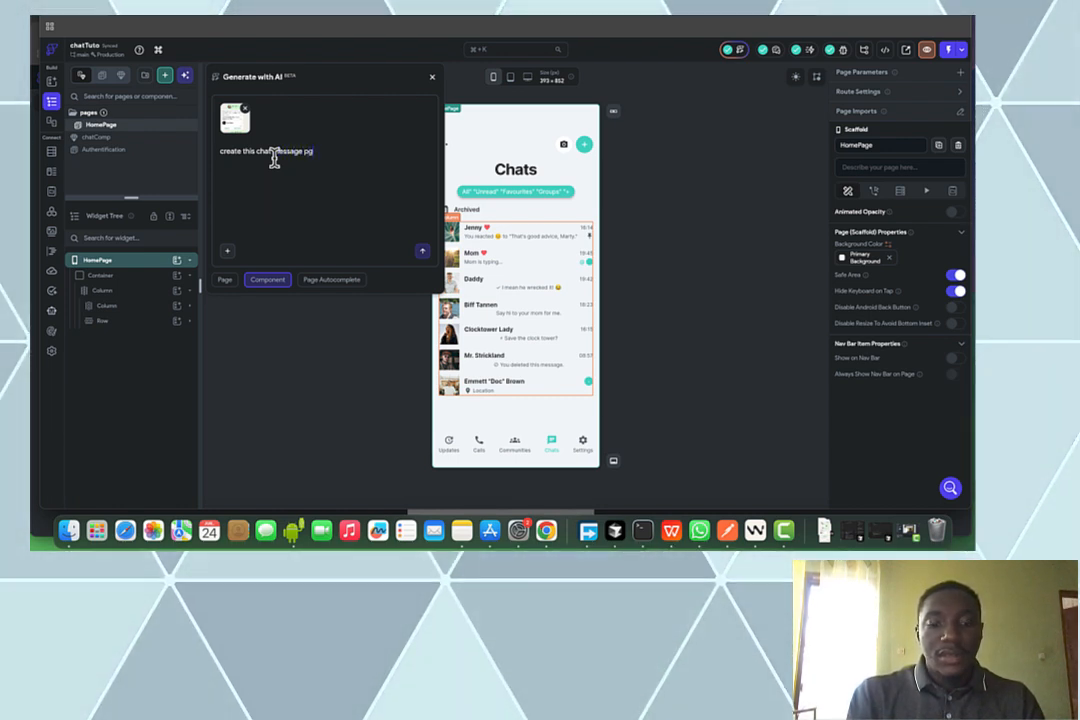
{"action": "key", "text": "BackSpace"}
{"action": "type", "text": "age"}
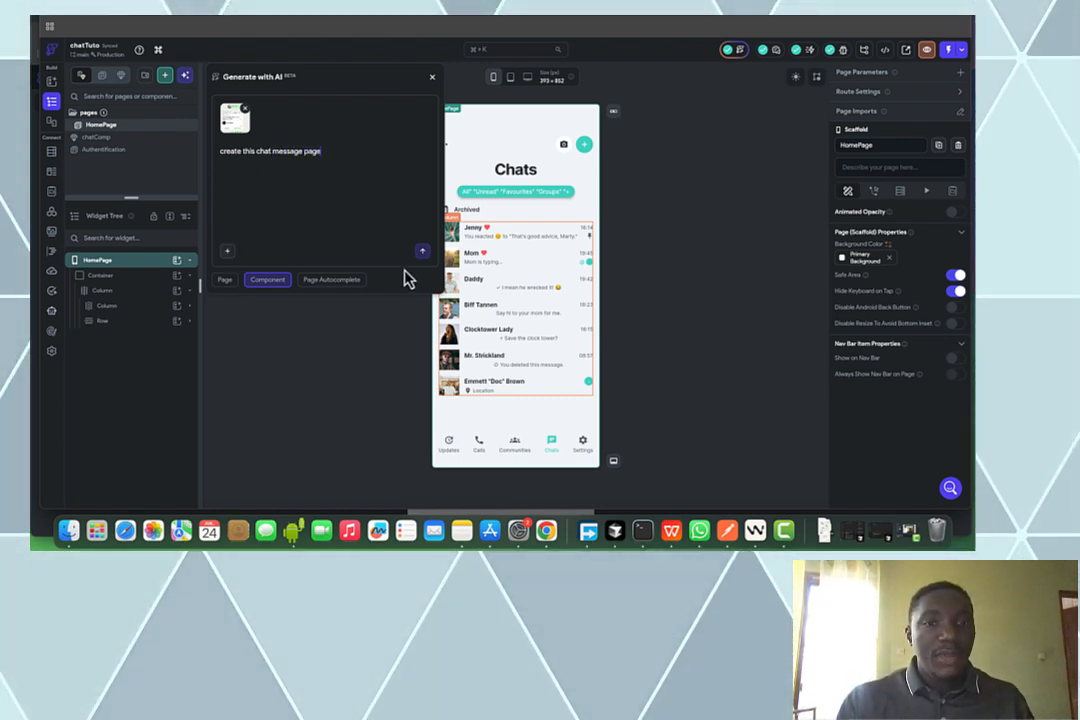
{"action": "left_click", "coordinate": [421, 253]}
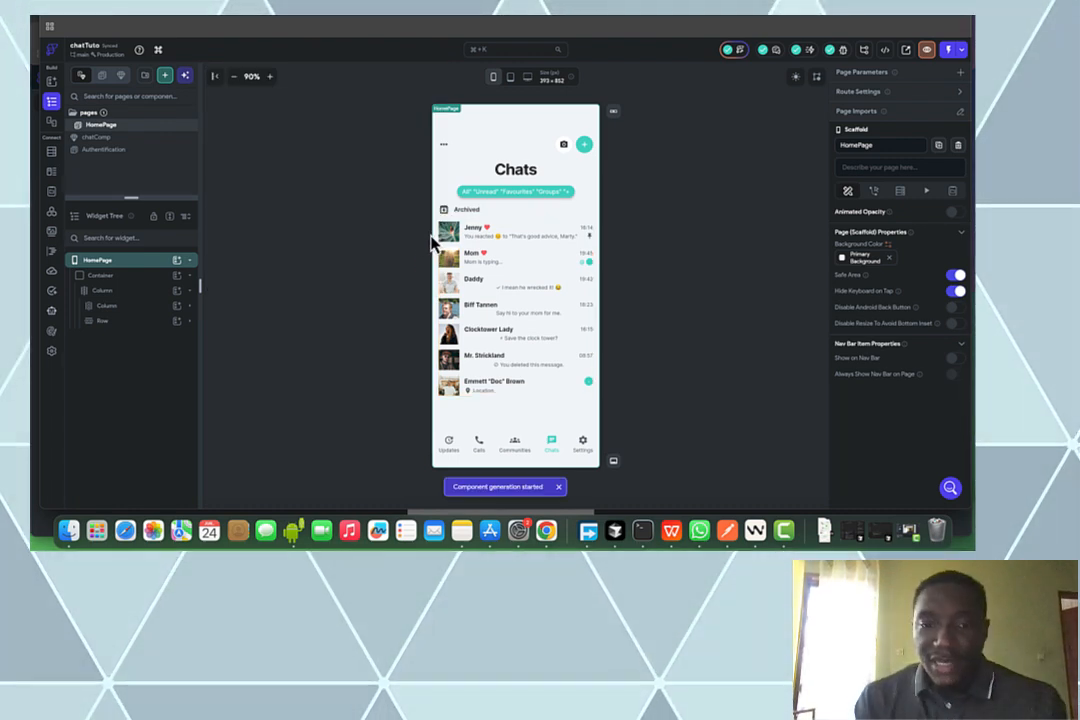
Expand the HomePage chat column in the Widget Tree and delete the Jenny chat row
{"action": "left_click", "coordinate": [532, 202]}
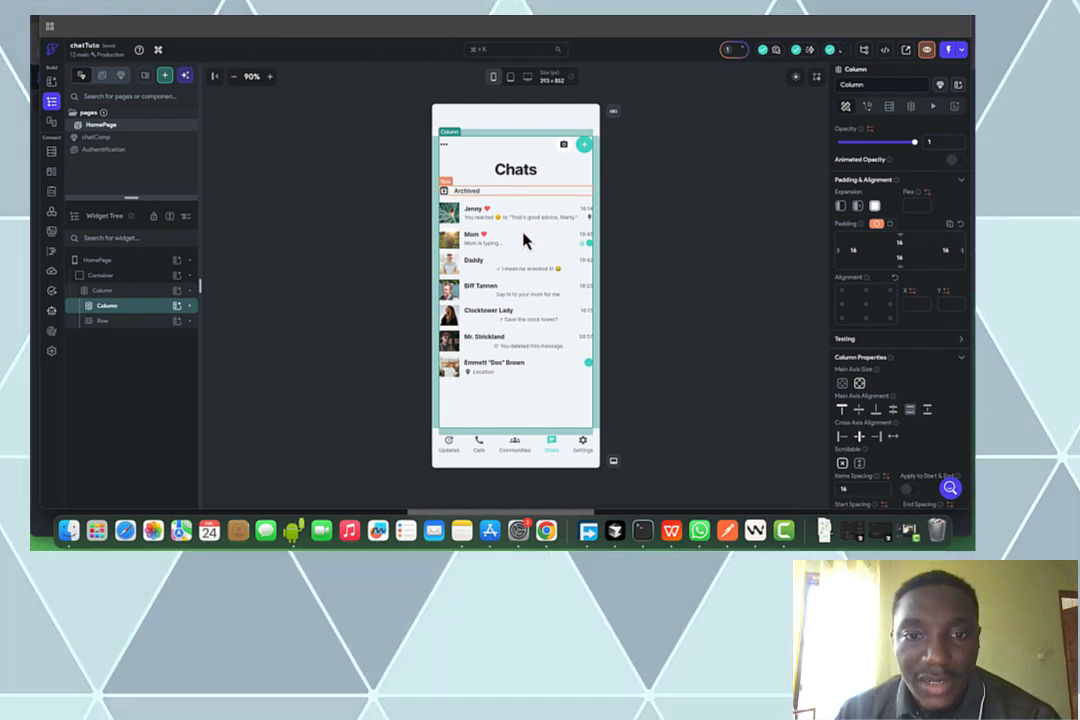
{"action": "left_click", "coordinate": [463, 374]}
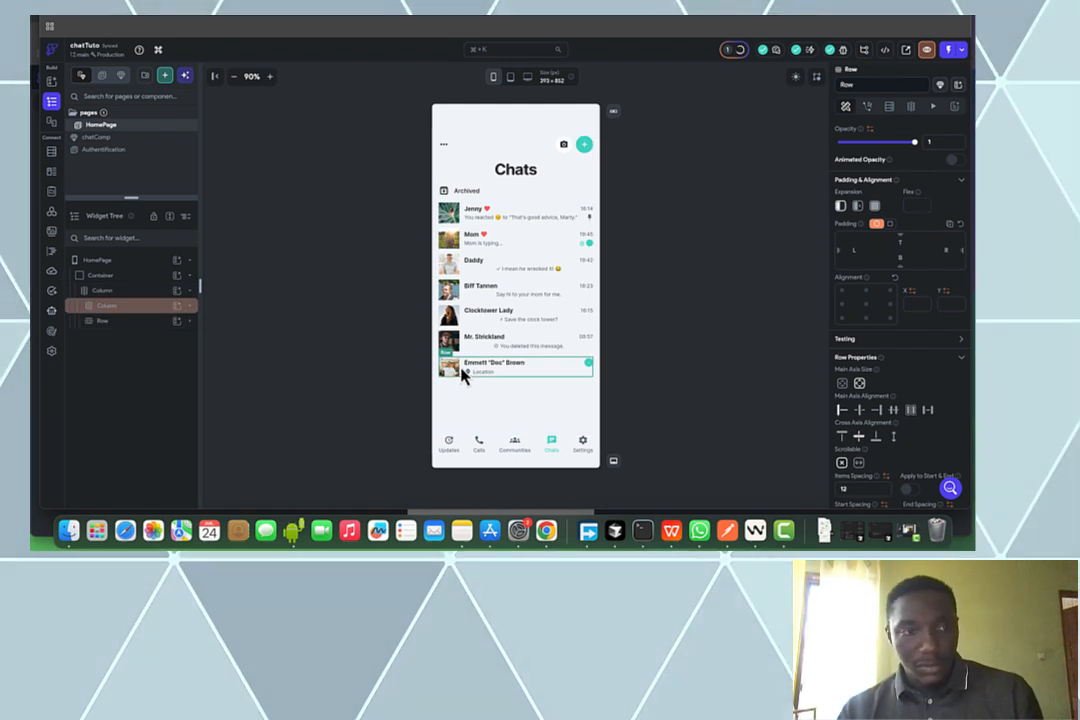
{"action": "left_click", "coordinate": [190, 306]}
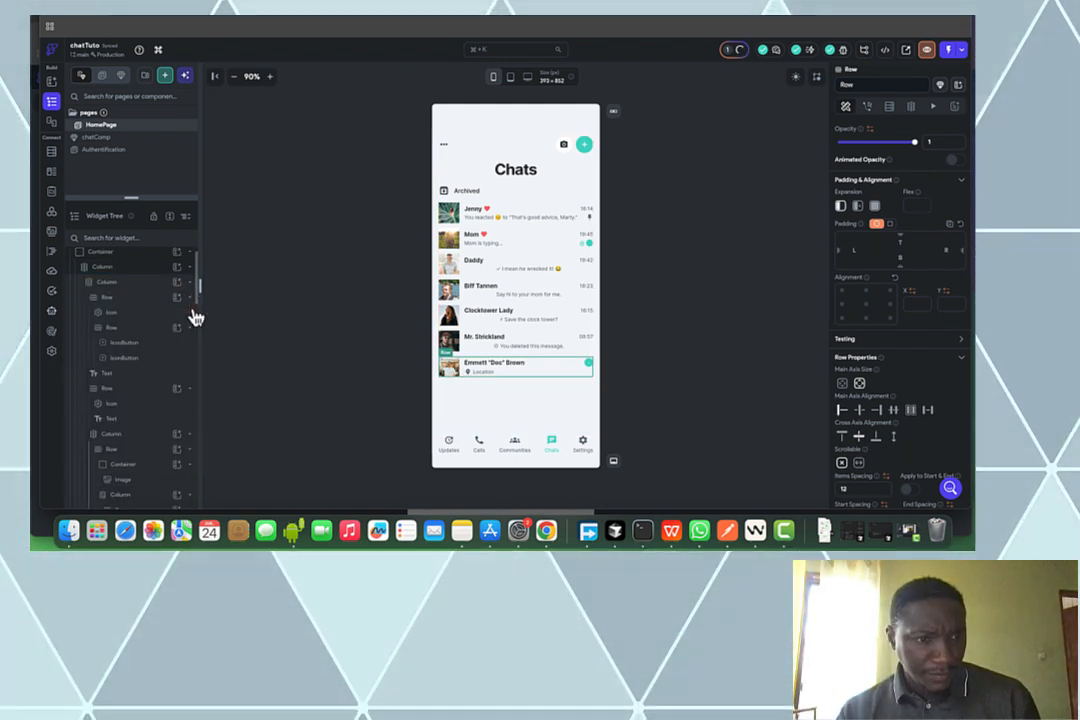
{"action": "scroll", "coordinate": [195, 317], "scroll_direction": "down", "scroll_amount": 2}
{"action": "scroll", "coordinate": [180, 380], "scroll_direction": "down", "scroll_amount": 3}
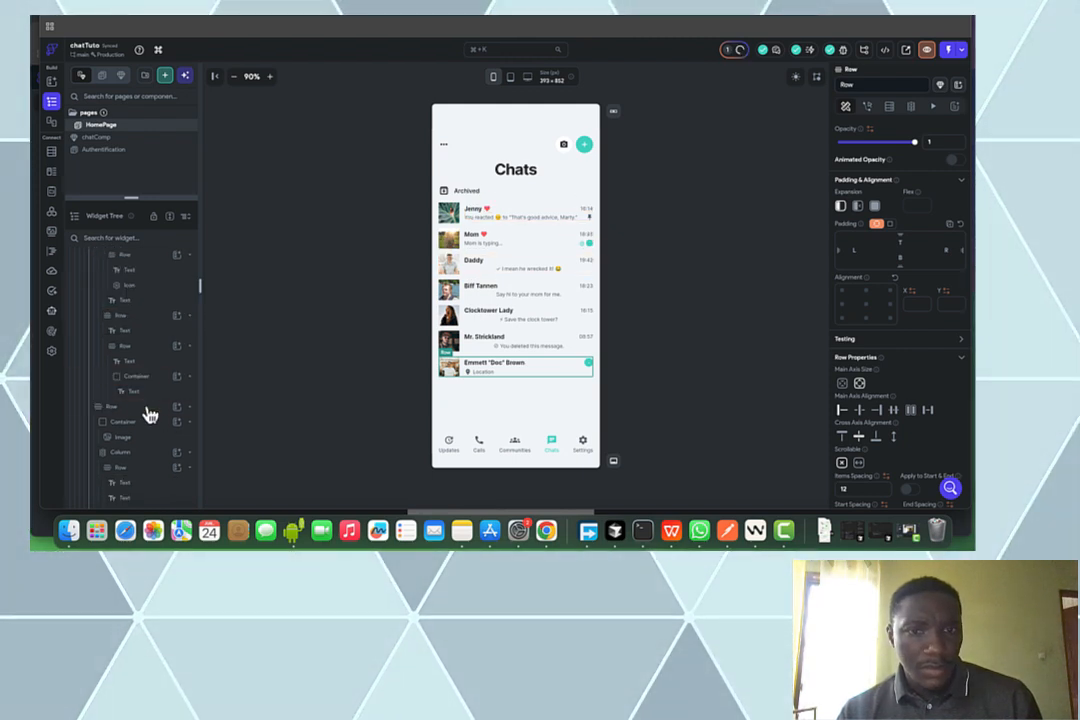
{"action": "left_click", "coordinate": [148, 410]}
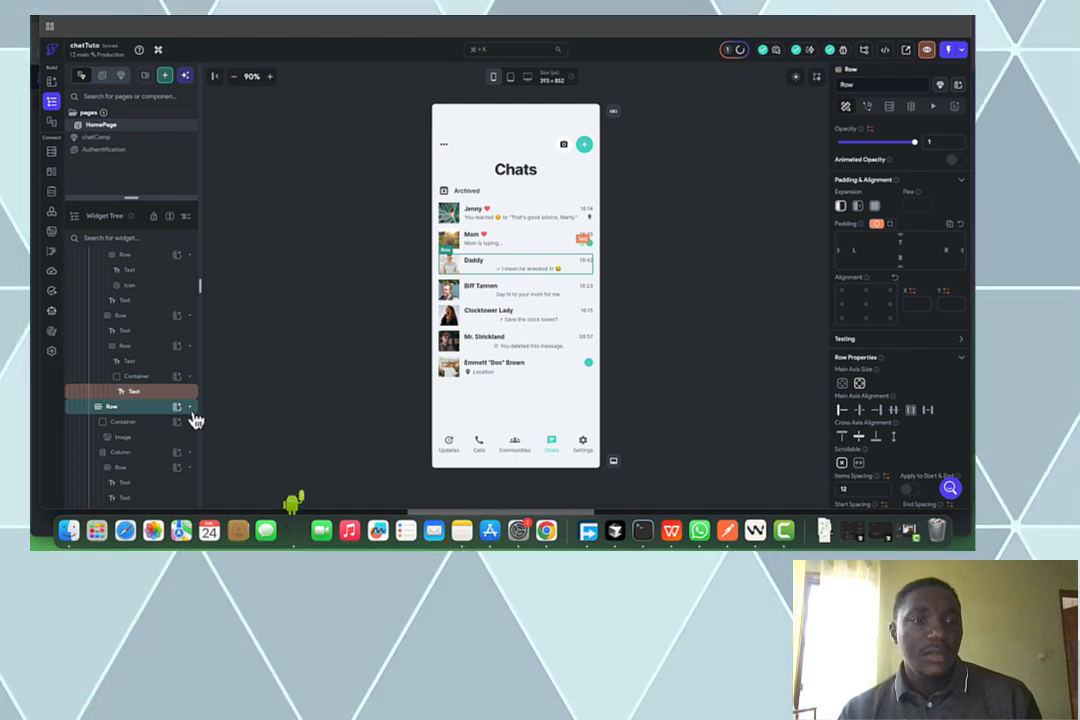
{"action": "left_click", "coordinate": [193, 415]}
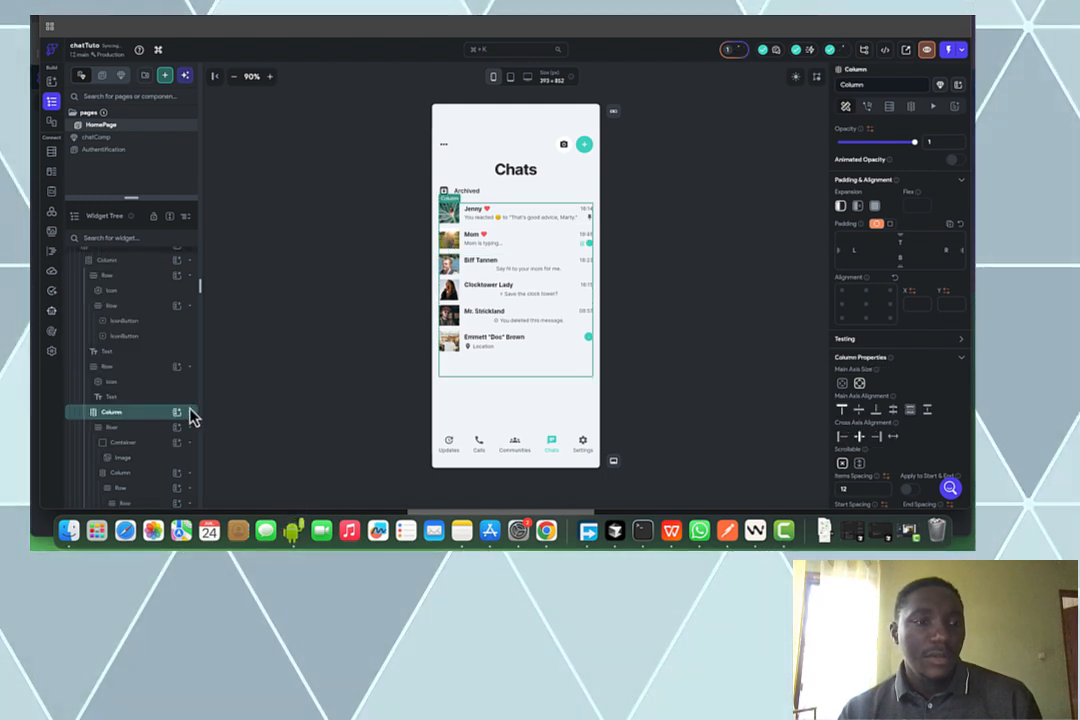
{"action": "left_click", "coordinate": [125, 431]}
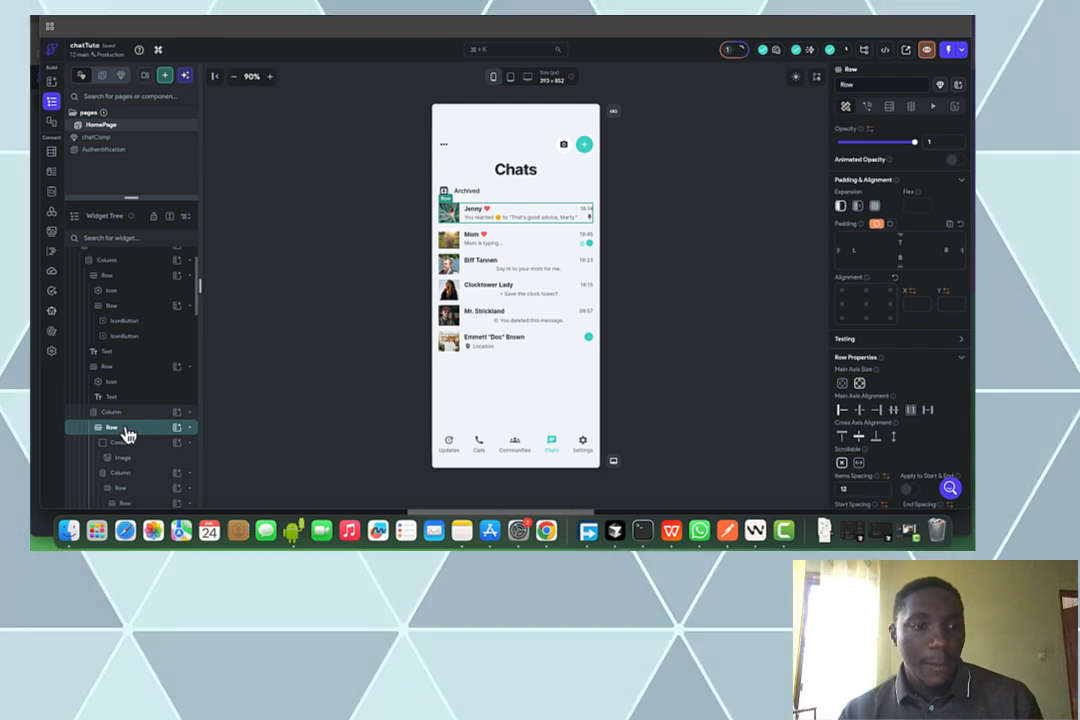
{"action": "key", "text": "Delete"}
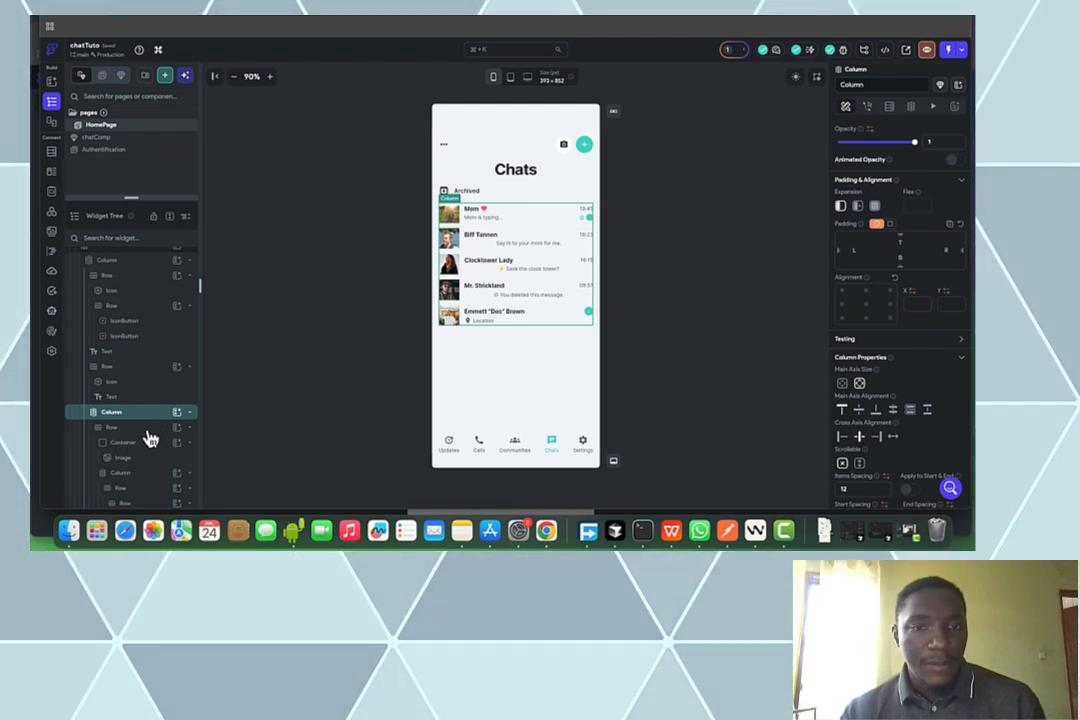
Delete the Mom and Mr. Strickland chat rows
{"action": "left_click", "coordinate": [147, 431]}
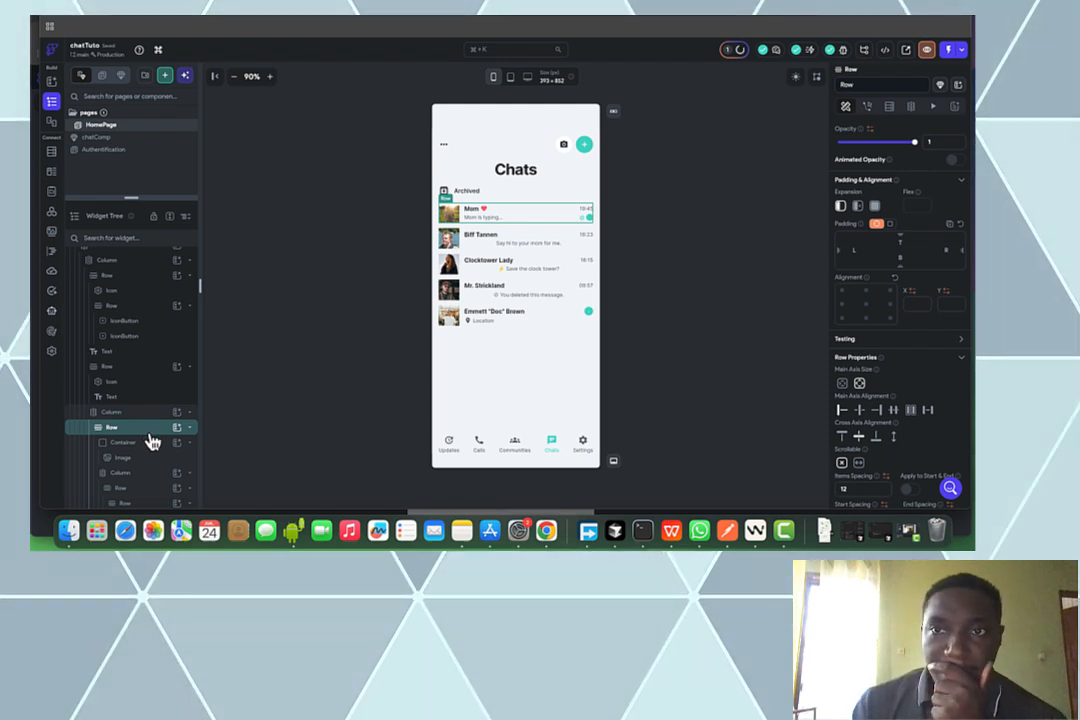
{"action": "key", "text": "BackSpace"}
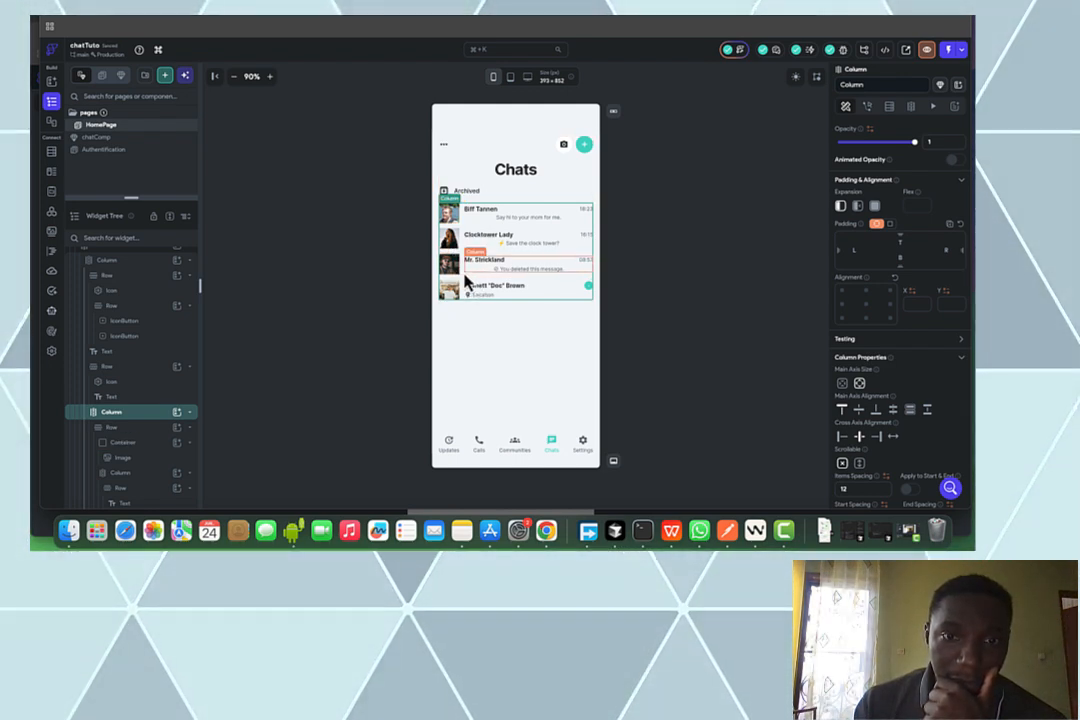
{"action": "left_click", "coordinate": [466, 283]}
{"action": "left_click", "coordinate": [466, 283]}
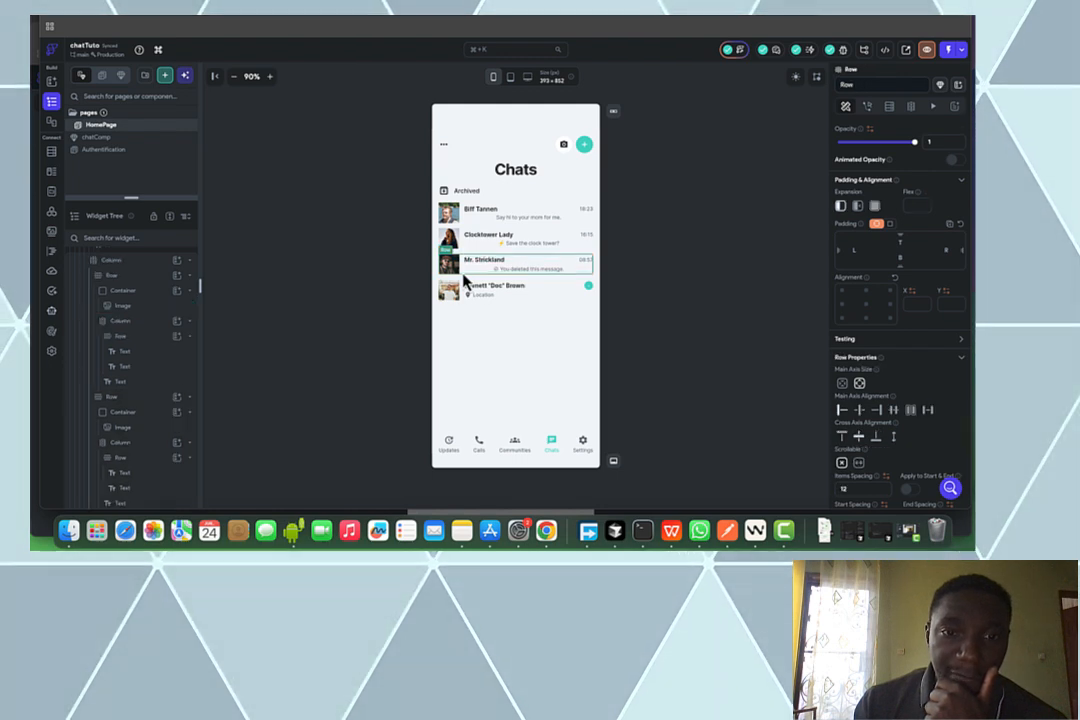
{"action": "key", "text": "Delete"}
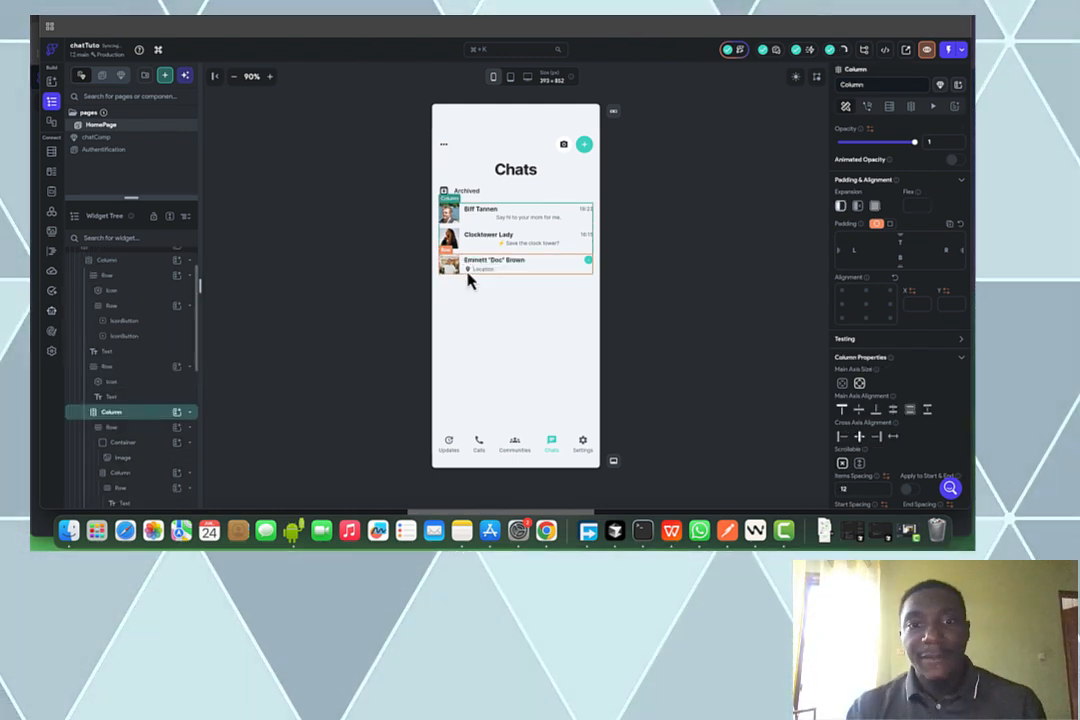
Delete the Emmett "Doc" Brown and Biff Tannen rows, then load User Chat Conversation View from AI history
{"action": "left_click", "coordinate": [462, 281]}
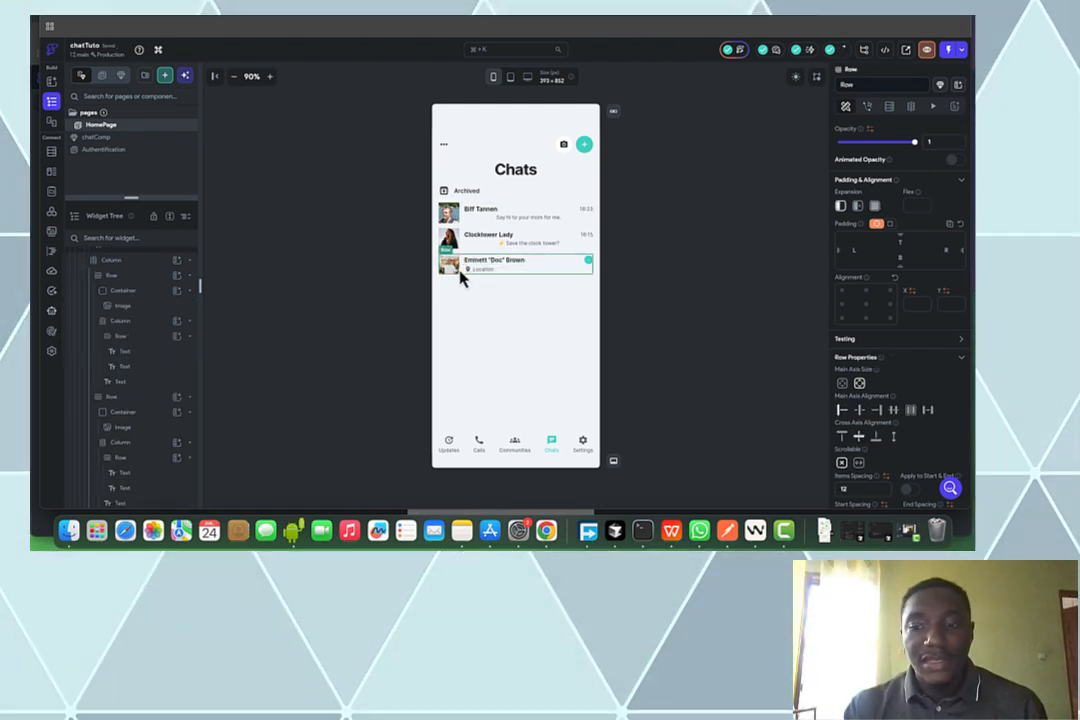
{"action": "key", "text": "Delete"}
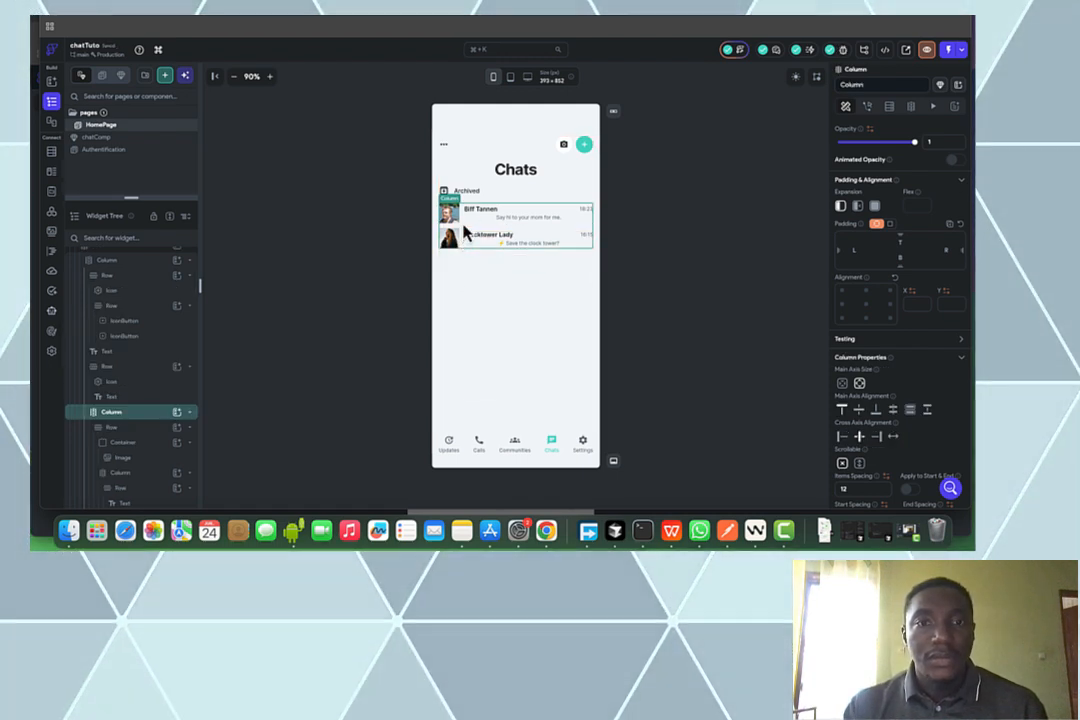
{"action": "left_click", "coordinate": [463, 229]}
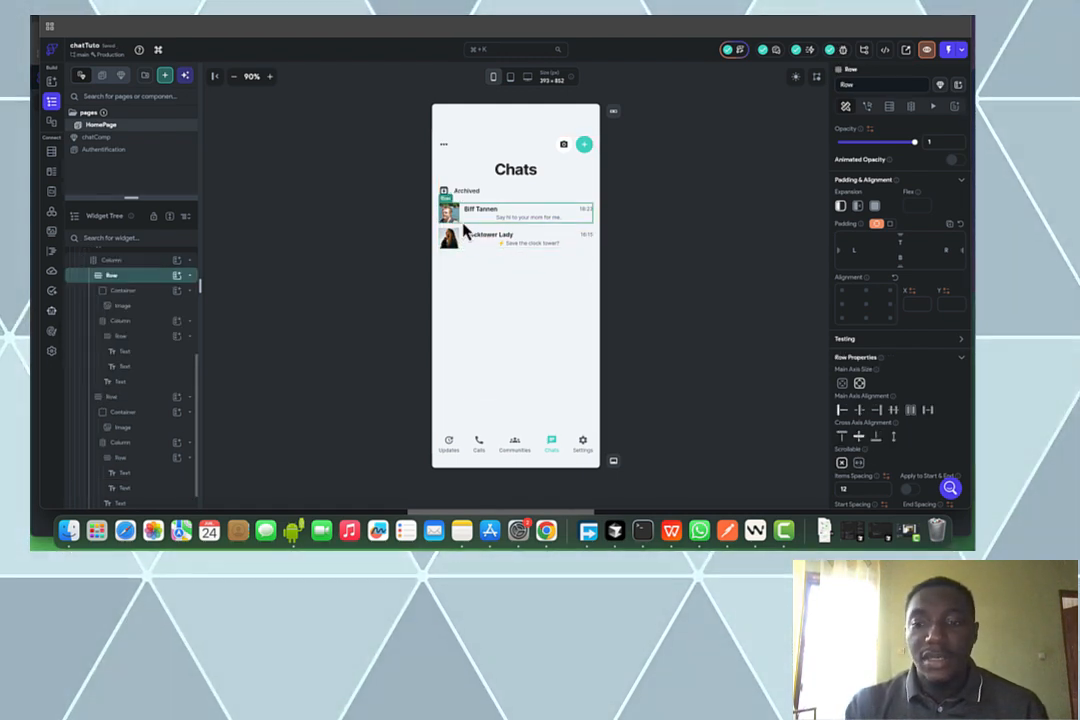
{"action": "key", "text": "Delete"}
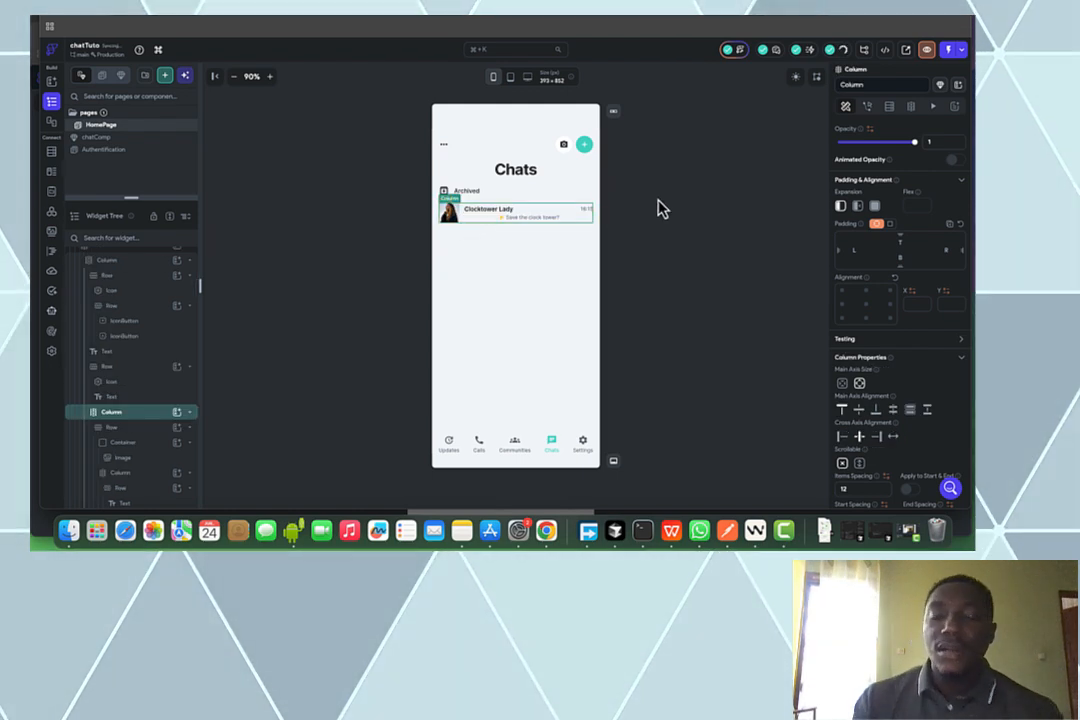
{"action": "left_click", "coordinate": [737, 49]}
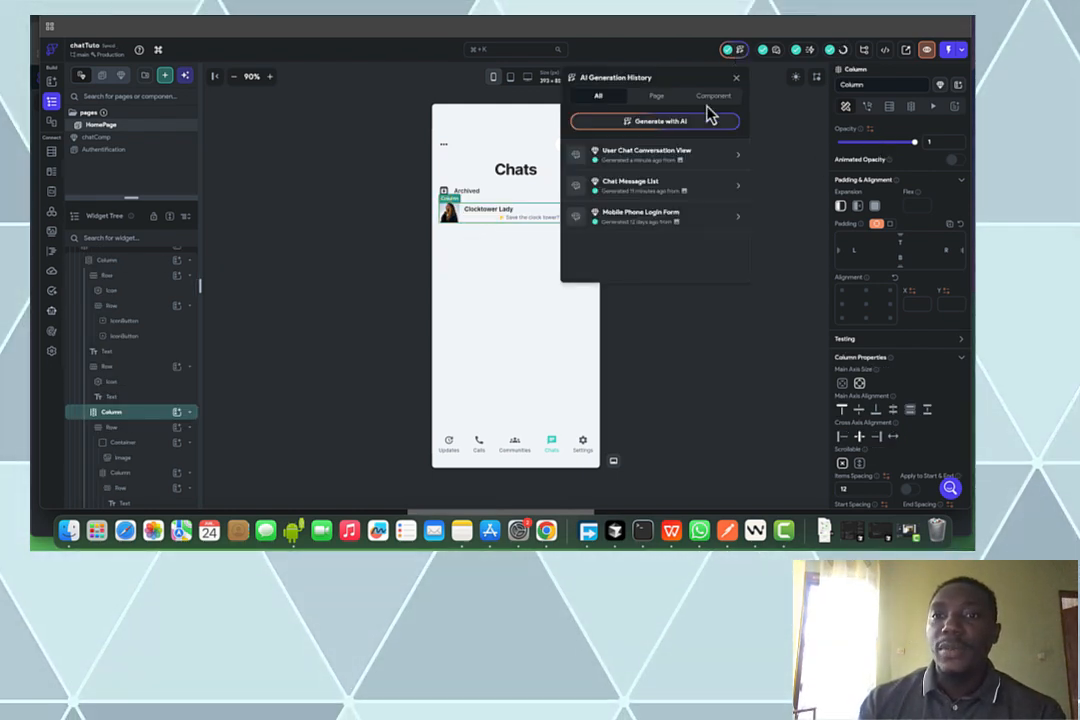
{"action": "left_click", "coordinate": [675, 152]}
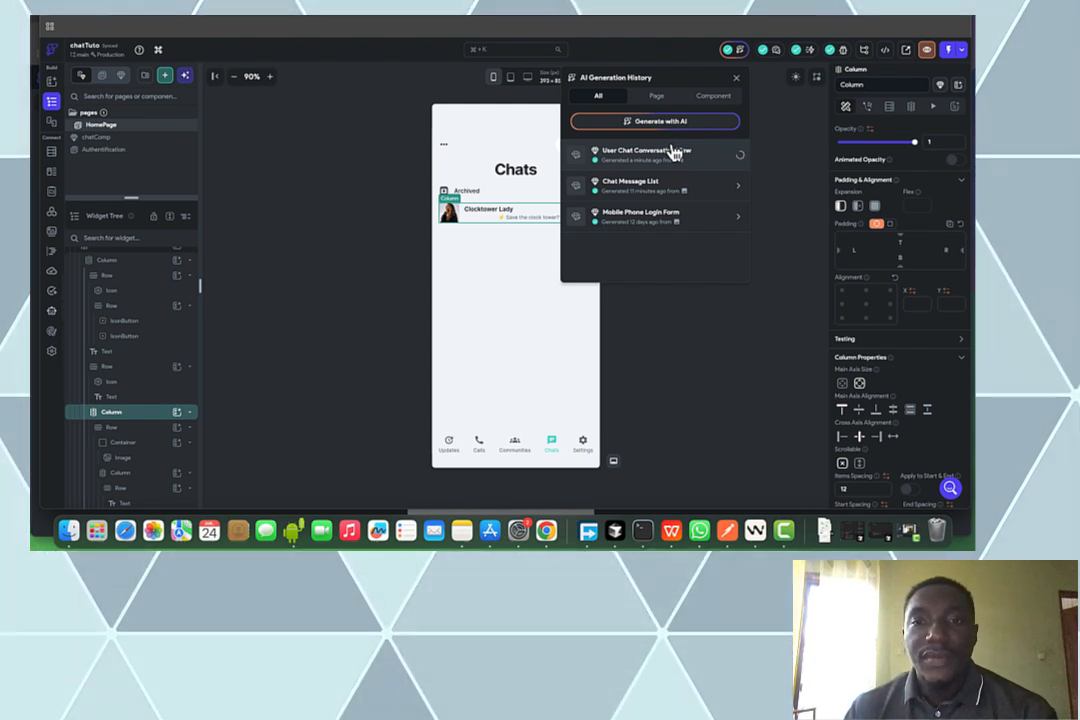
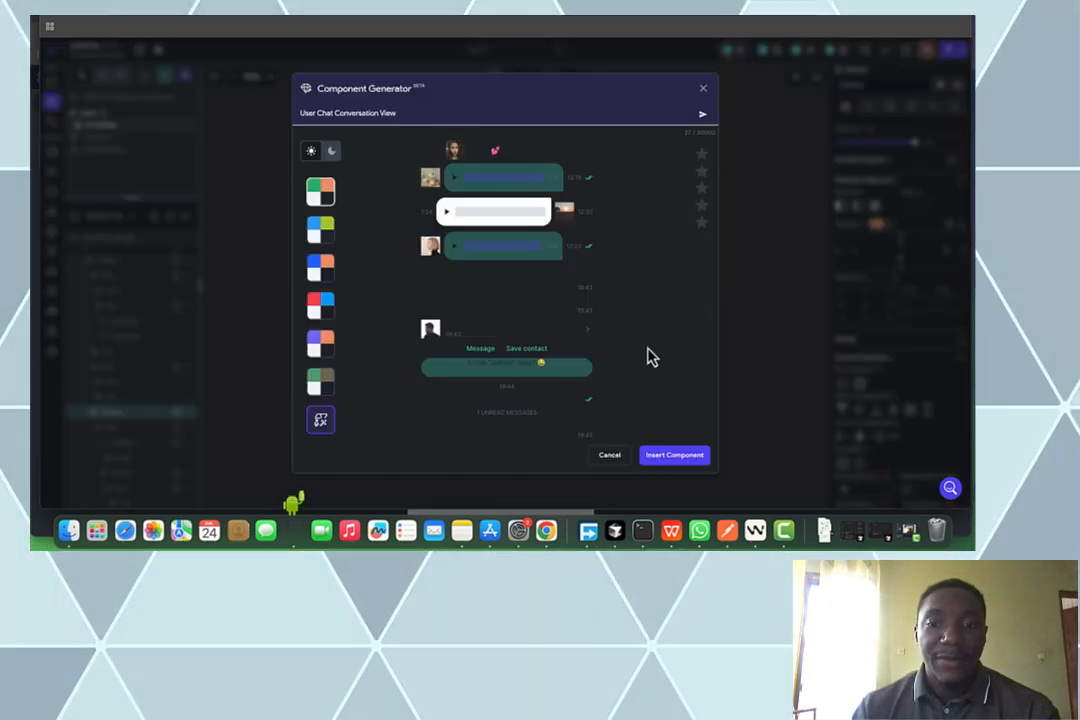
Save the generated chat view as a new component named 'chatmessag' and dismiss the rating prompt
{"action": "left_click", "coordinate": [660, 457]}
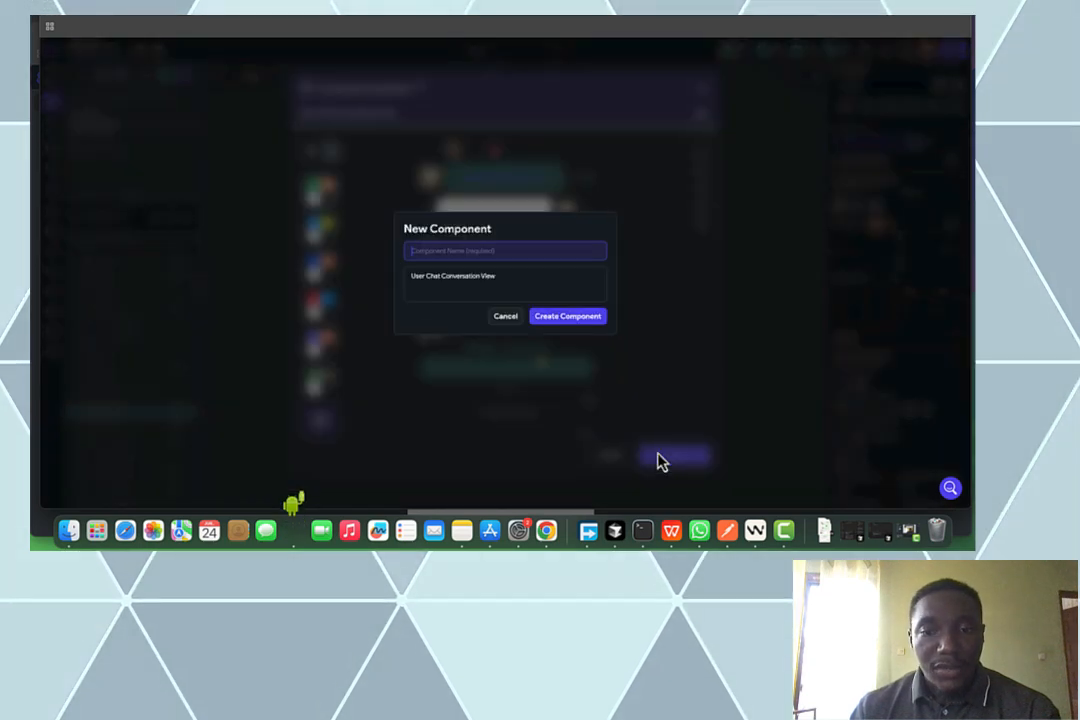
{"action": "type", "text": "cha"}
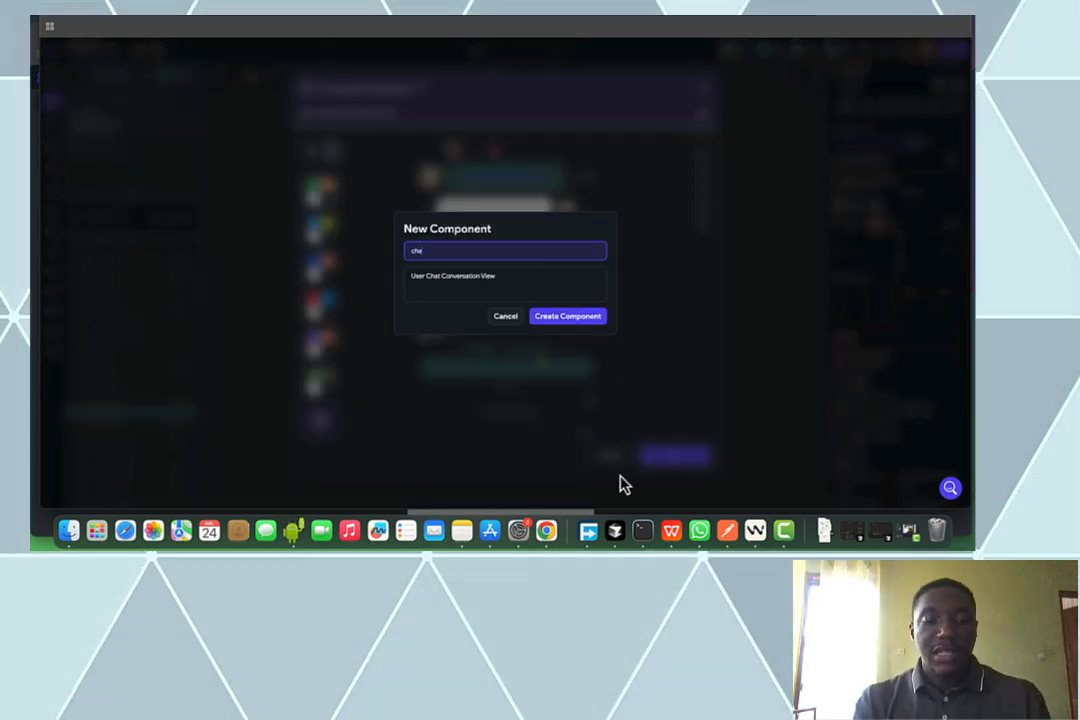
{"action": "type", "text": "tmessag"}
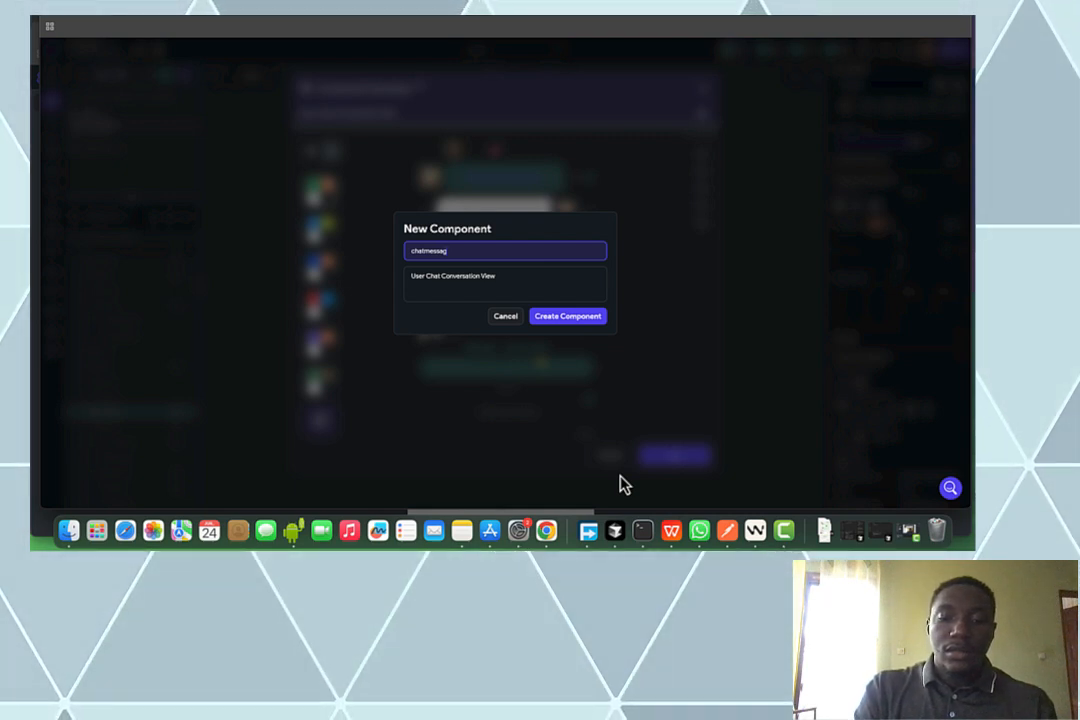
{"action": "key", "text": "F2"}
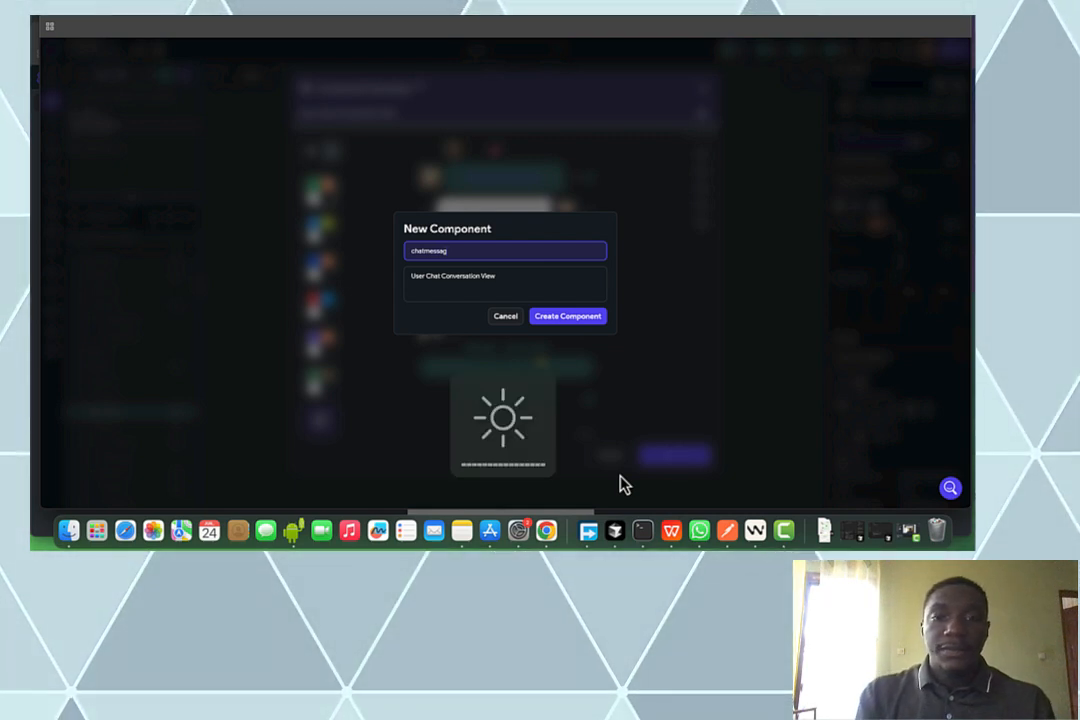
{"action": "left_click", "coordinate": [588, 318]}
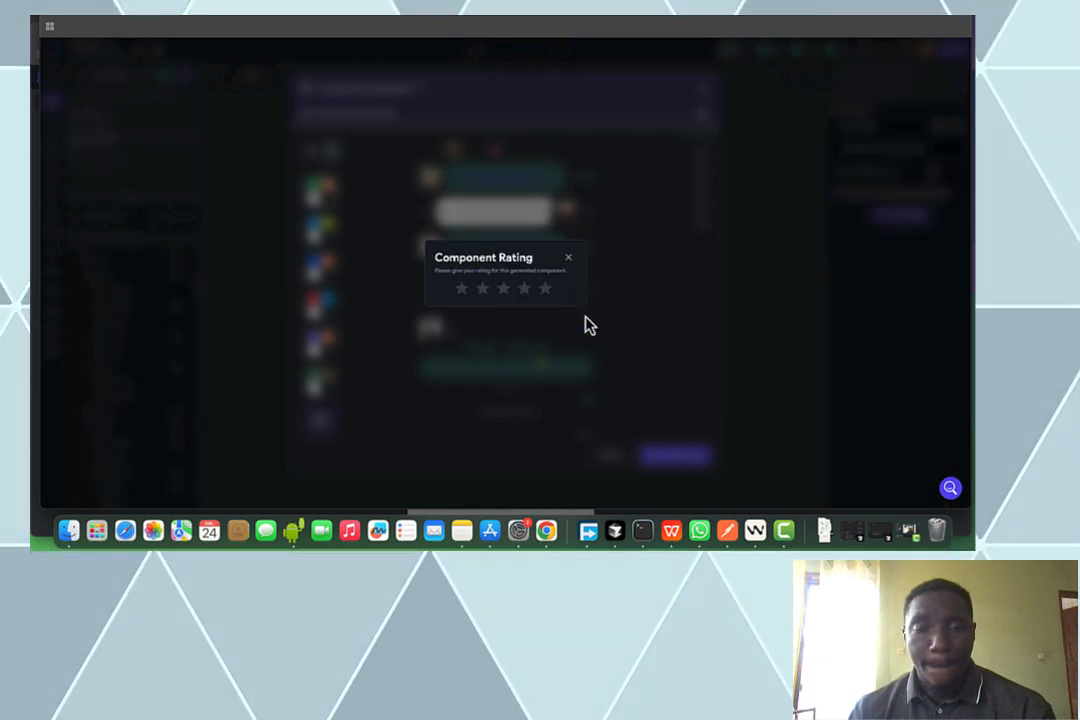
{"action": "left_click", "coordinate": [570, 259]}
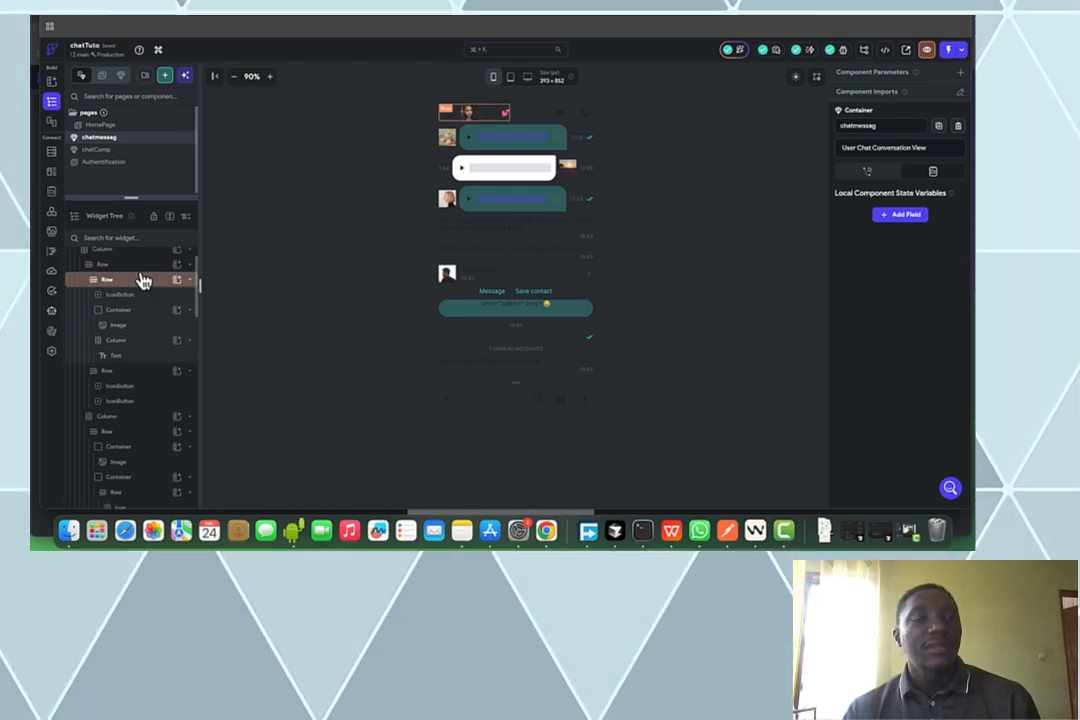
Select and copy the chatmessag component's main chat layout Column
{"action": "scroll", "coordinate": [143, 281], "scroll_direction": "up", "scroll_amount": 2}
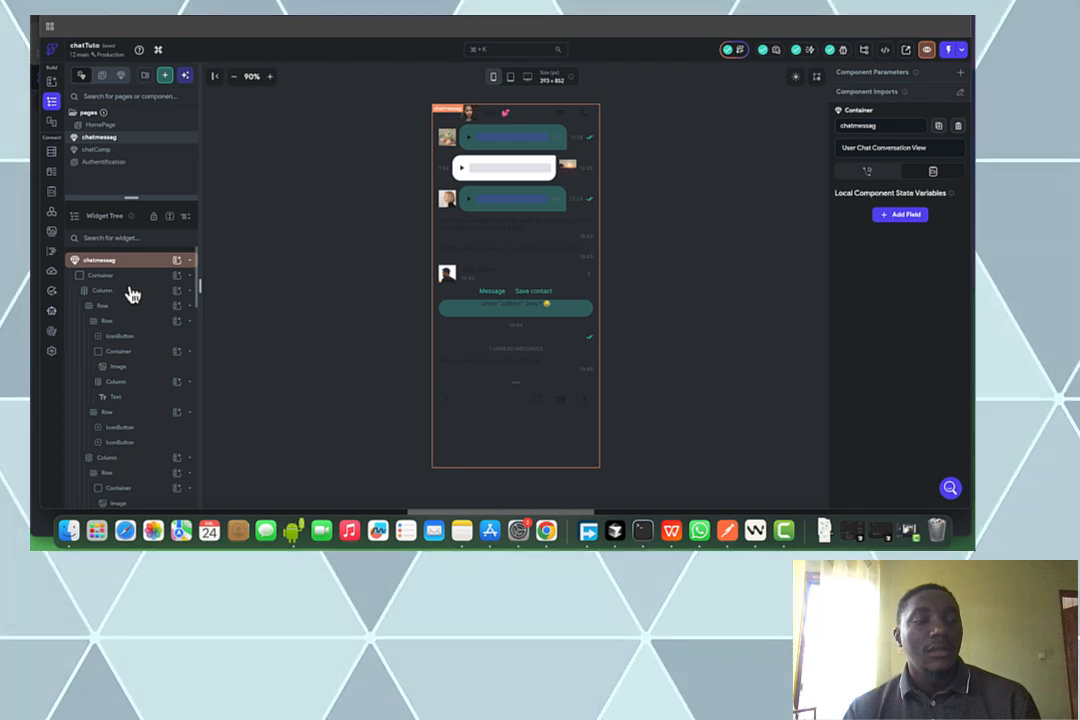
{"action": "left_click", "coordinate": [131, 291]}
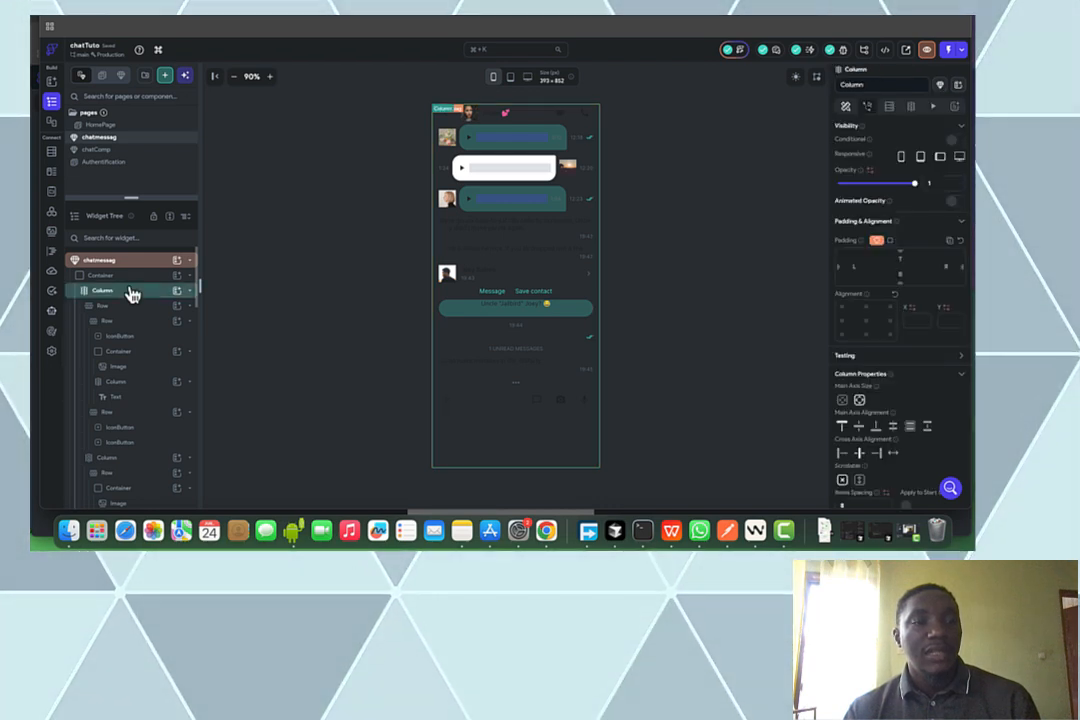
{"action": "left_click", "coordinate": [131, 292]}
{"action": "key", "text": "ctrl+c"}
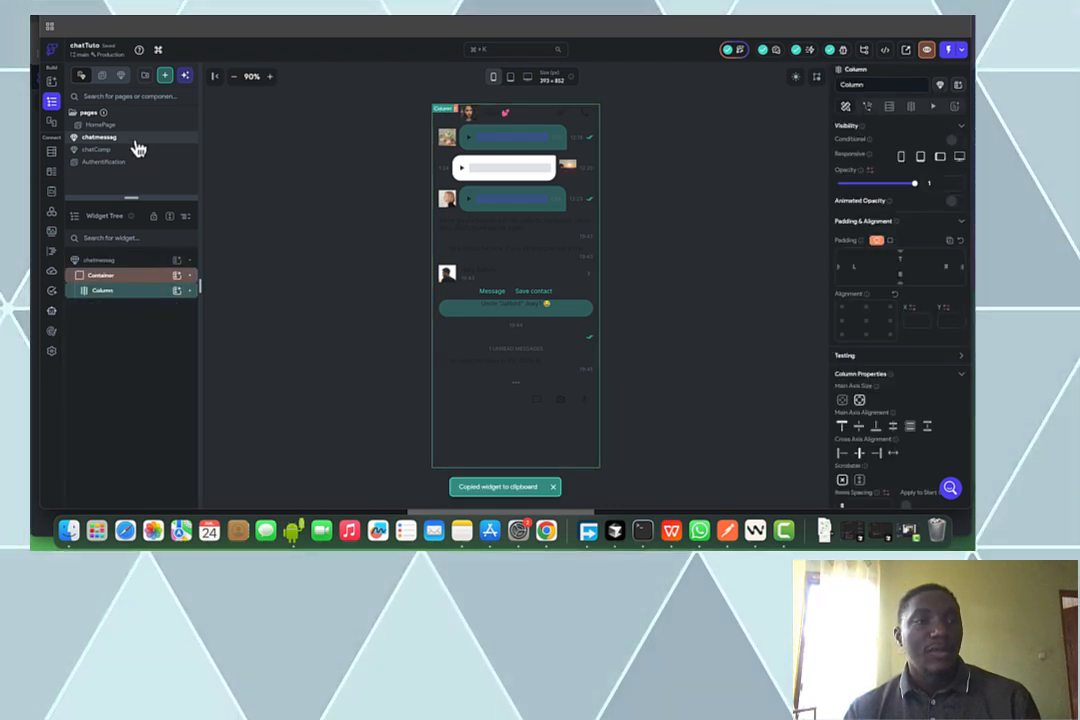
Add a new blank page named chatMessage
{"action": "left_click", "coordinate": [166, 78]}
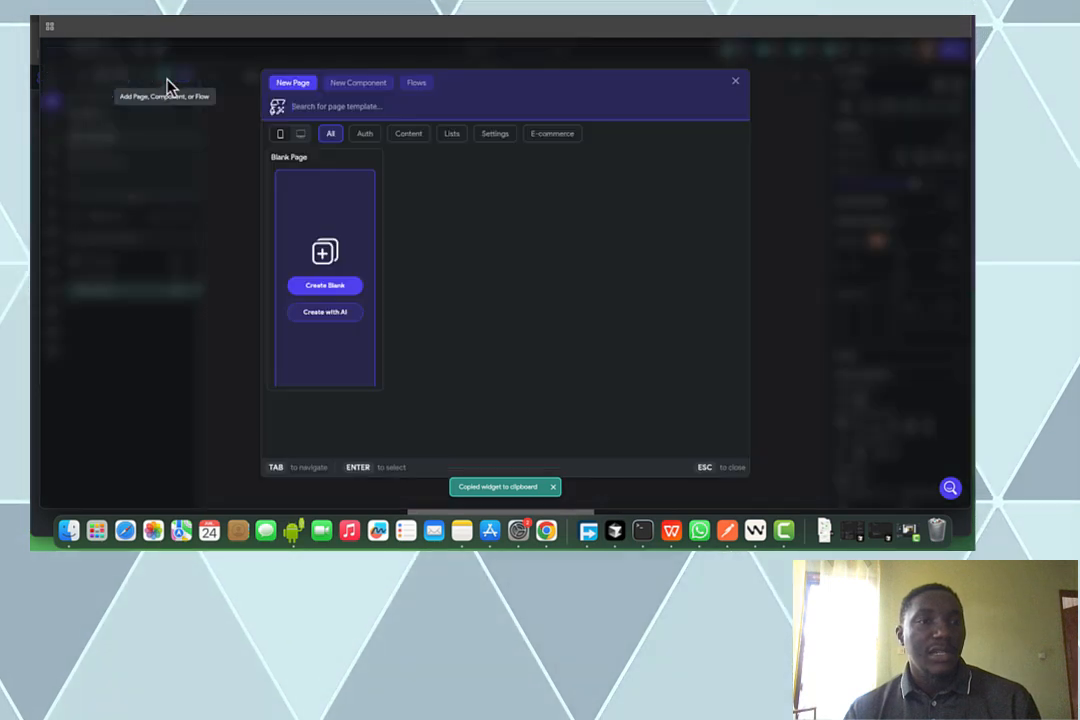
{"action": "type", "text": "chat"}
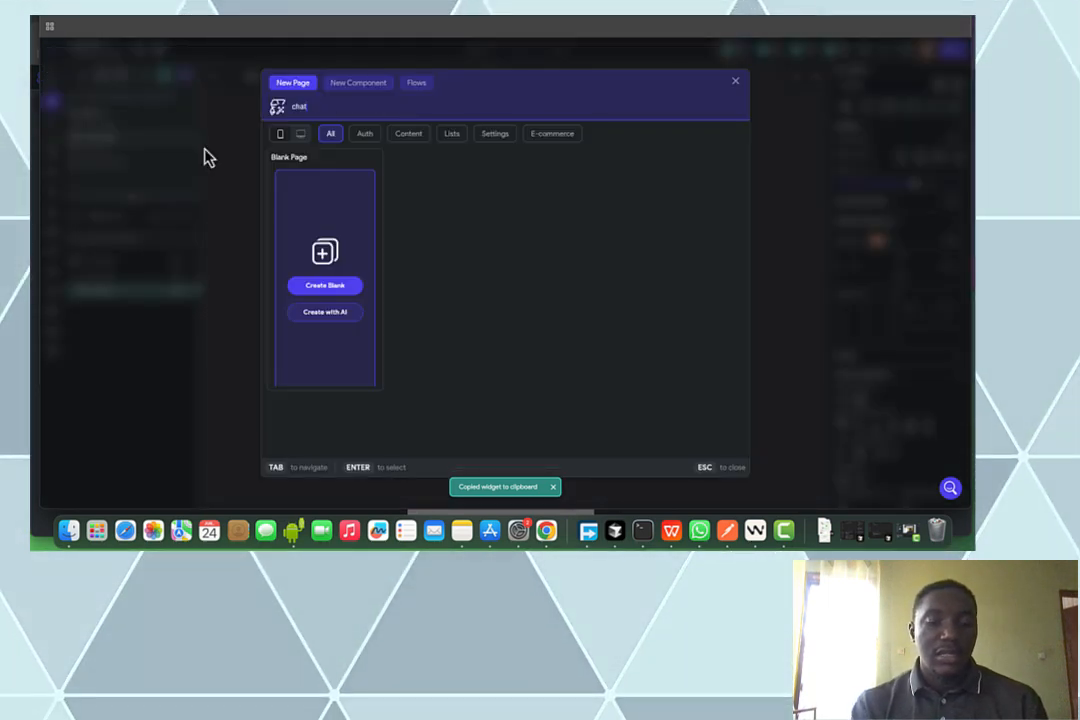
{"action": "type", "text": "Message"}
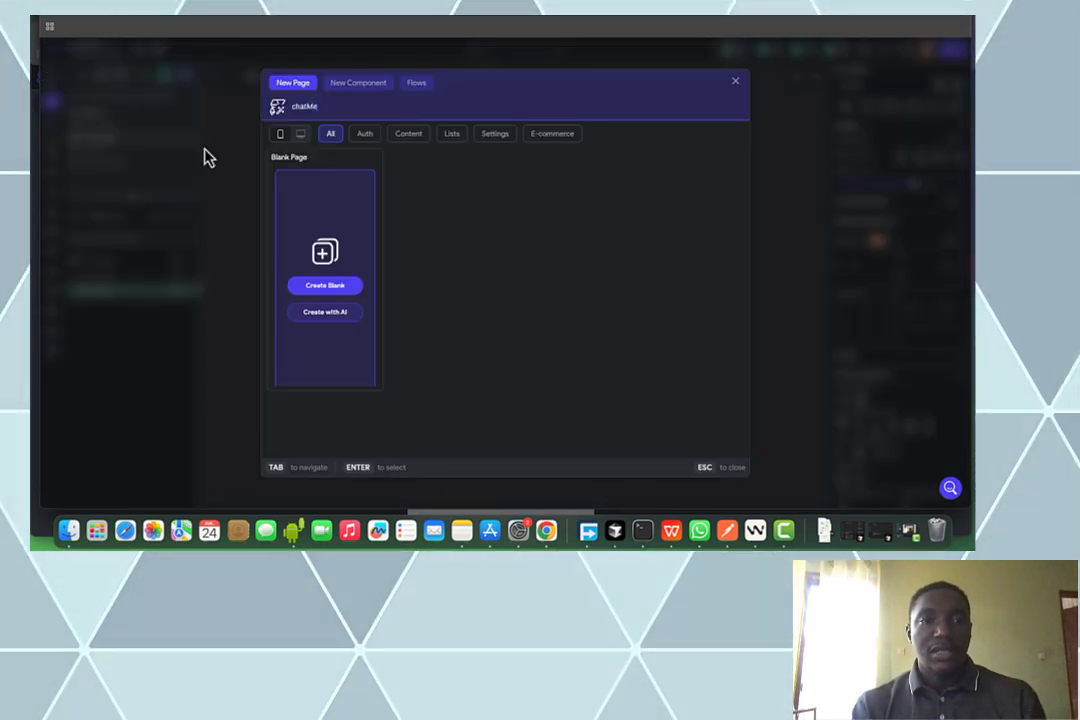
{"action": "left_click", "coordinate": [318, 288]}
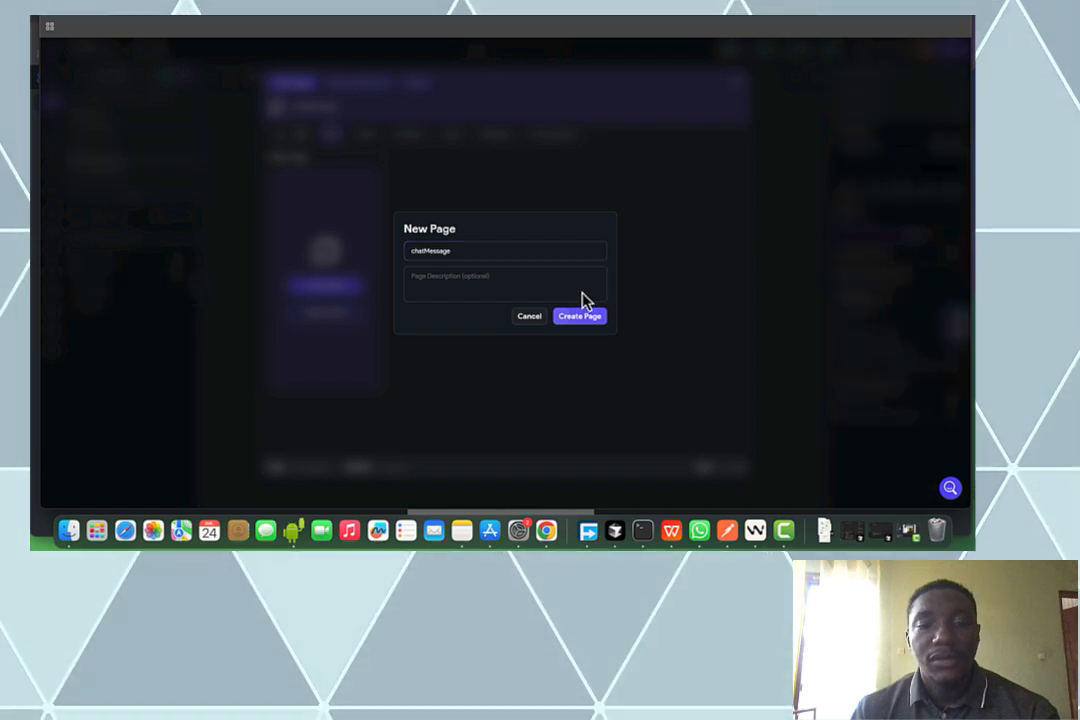
{"action": "left_click", "coordinate": [580, 312]}
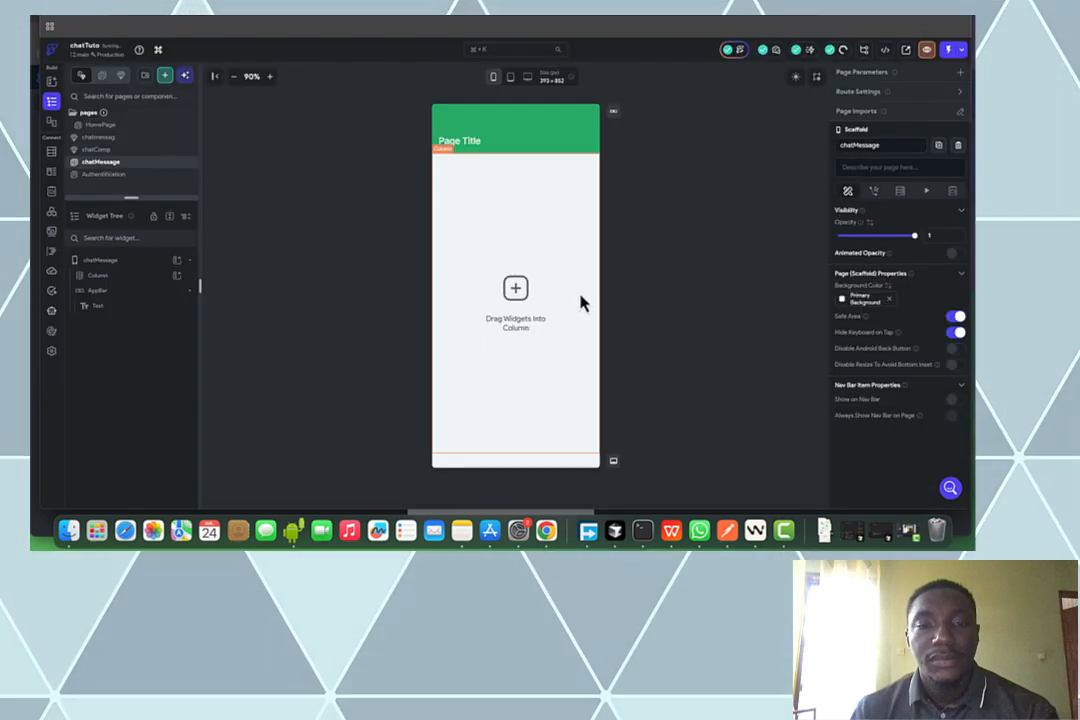
Delete the page's AppBar and paste the copied chat layout into its empty Column
{"action": "left_click", "coordinate": [146, 295]}
{"action": "key", "text": "BackSpace"}
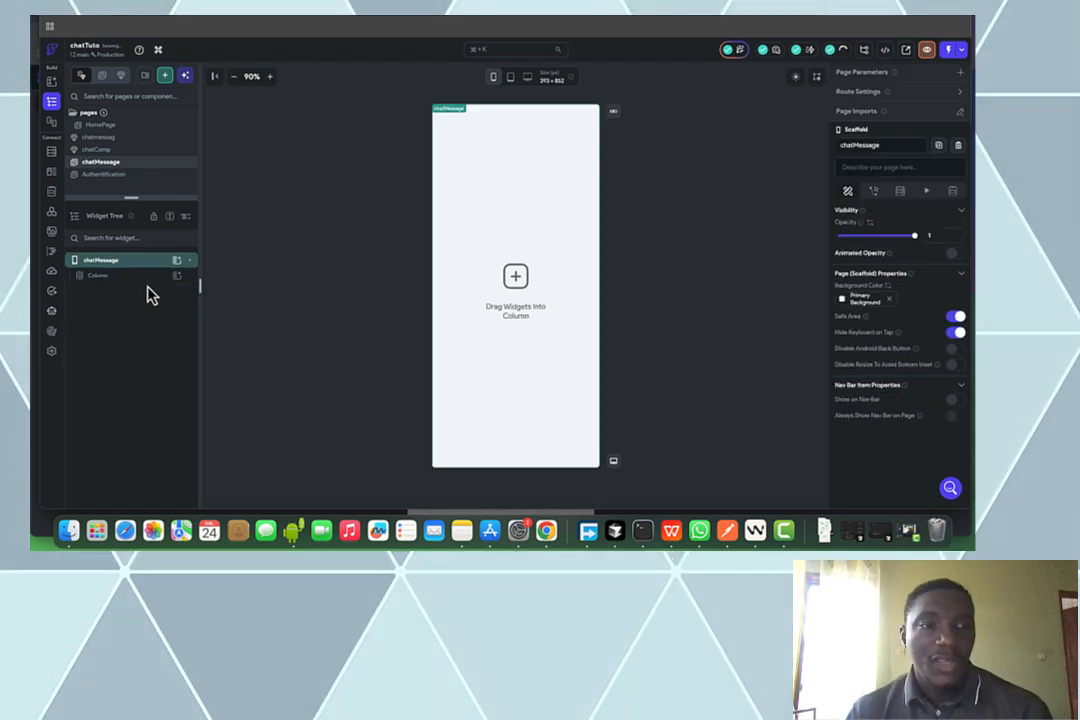
{"action": "left_click", "coordinate": [153, 289]}
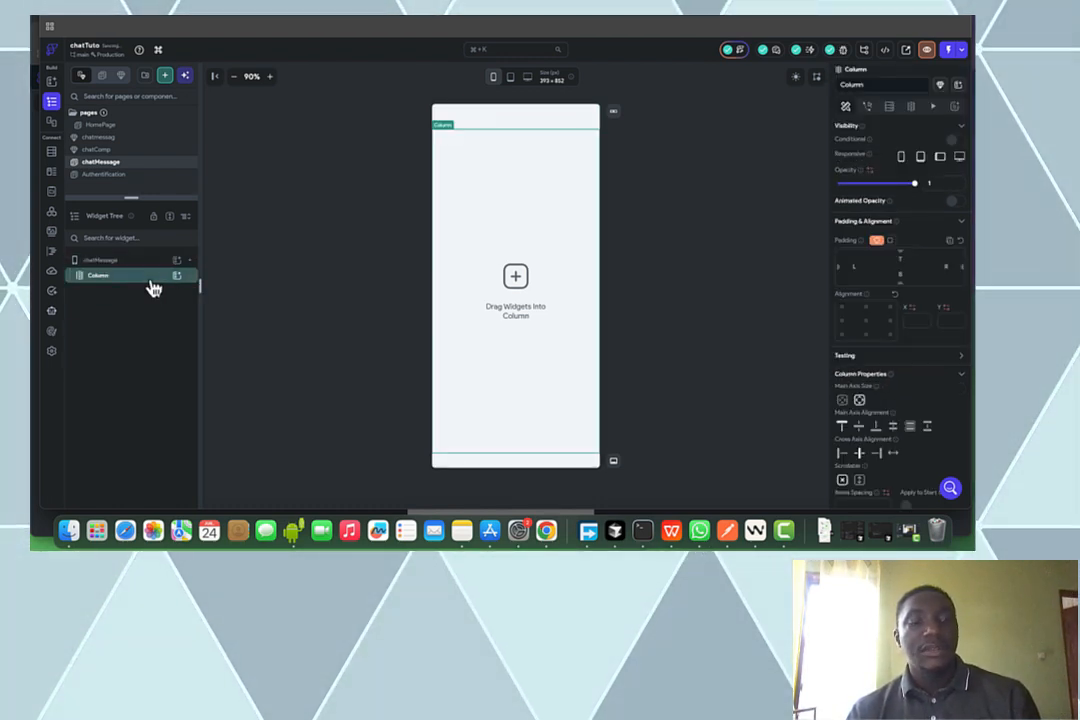
{"action": "key", "text": "ctrl+v"}
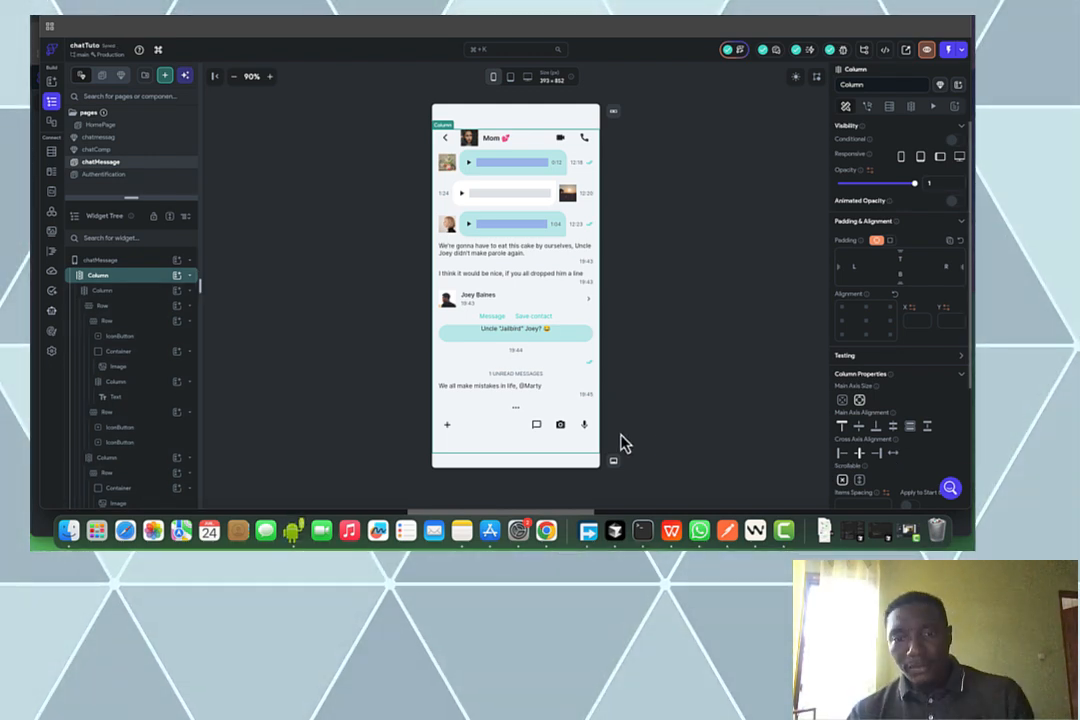
Move the bottom message input bar out into the outer page Column
{"action": "left_click", "coordinate": [509, 428]}
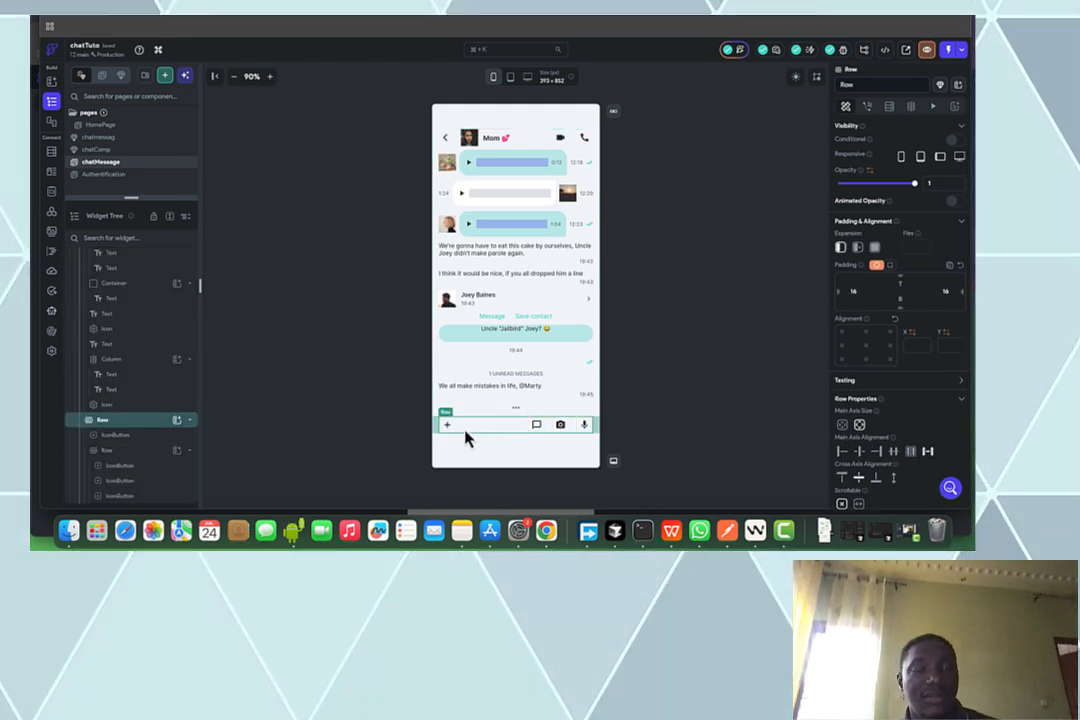
{"action": "scroll", "coordinate": [195, 430], "scroll_direction": "up", "scroll_amount": 3}
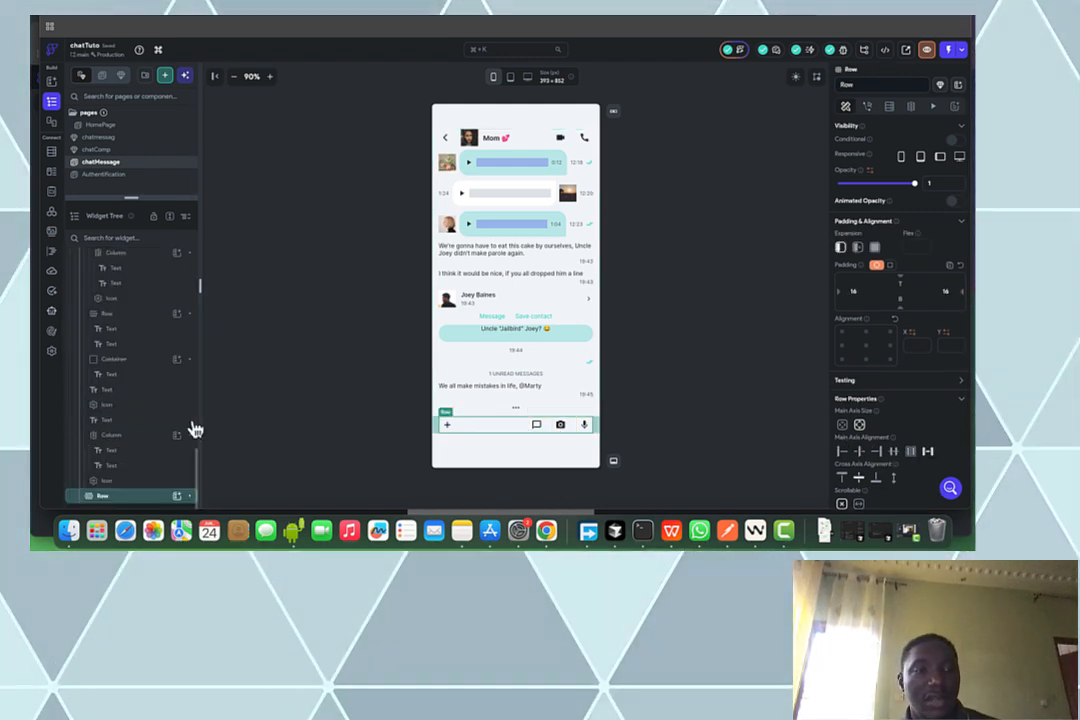
{"action": "key", "text": "super+x"}
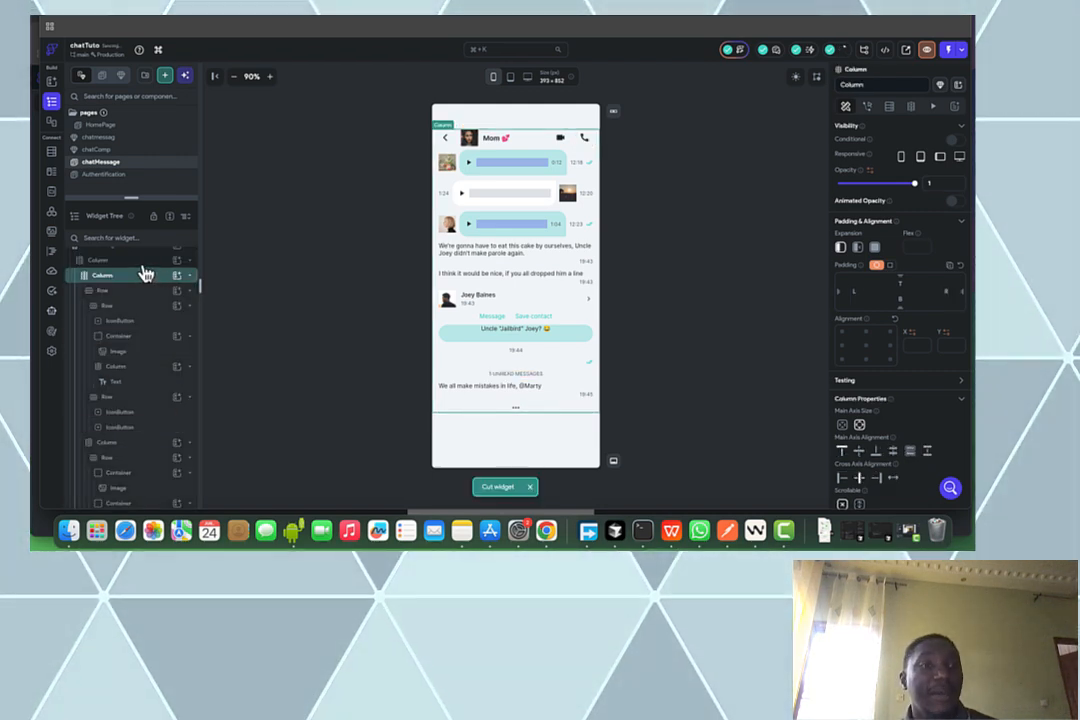
{"action": "left_click", "coordinate": [143, 266]}
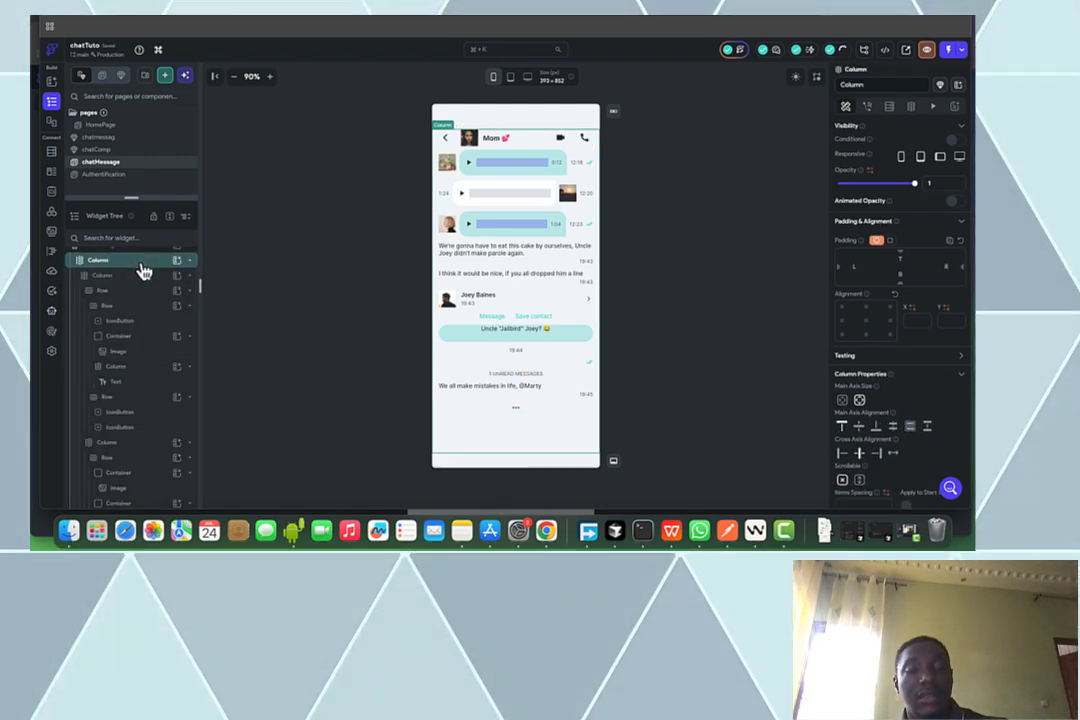
{"action": "key", "text": "super+v"}
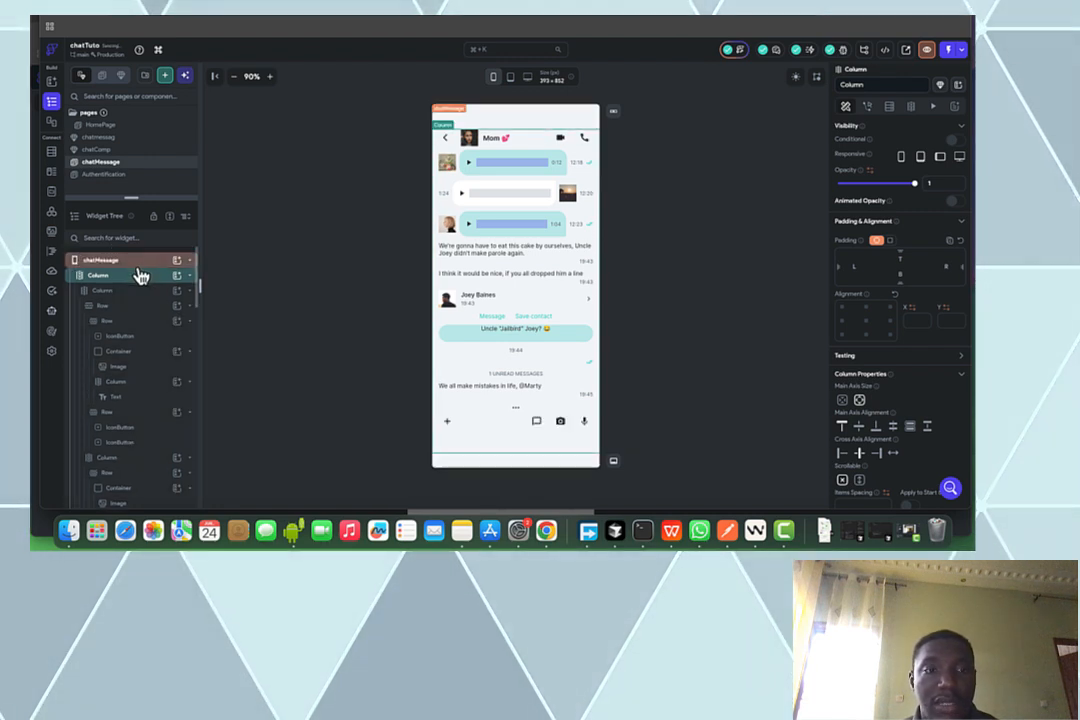
{"action": "left_click", "coordinate": [136, 277]}
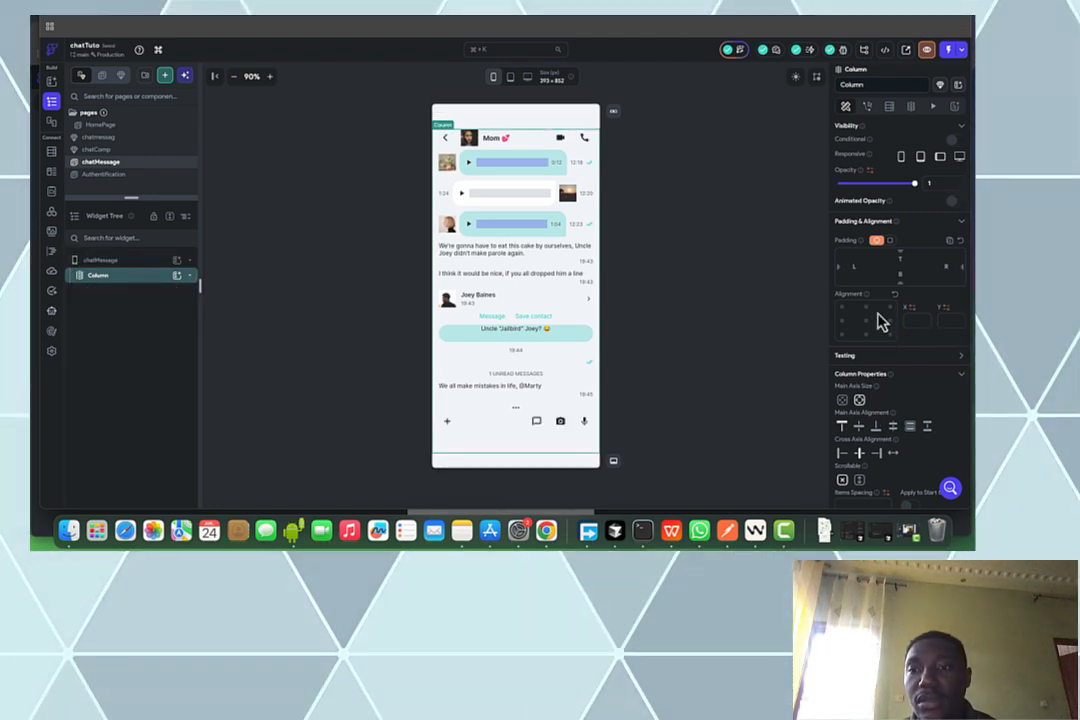
{"action": "left_click", "coordinate": [189, 277]}
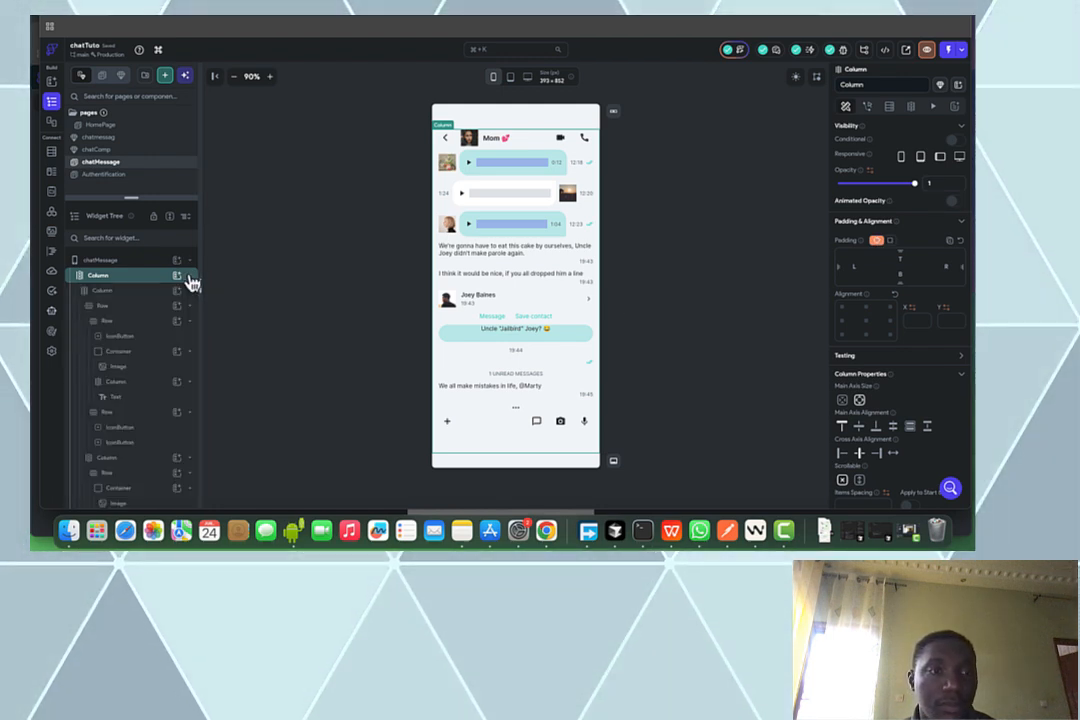
Make the chat column expand to fill the page
{"action": "left_click", "coordinate": [189, 280]}
{"action": "left_click", "coordinate": [186, 283]}
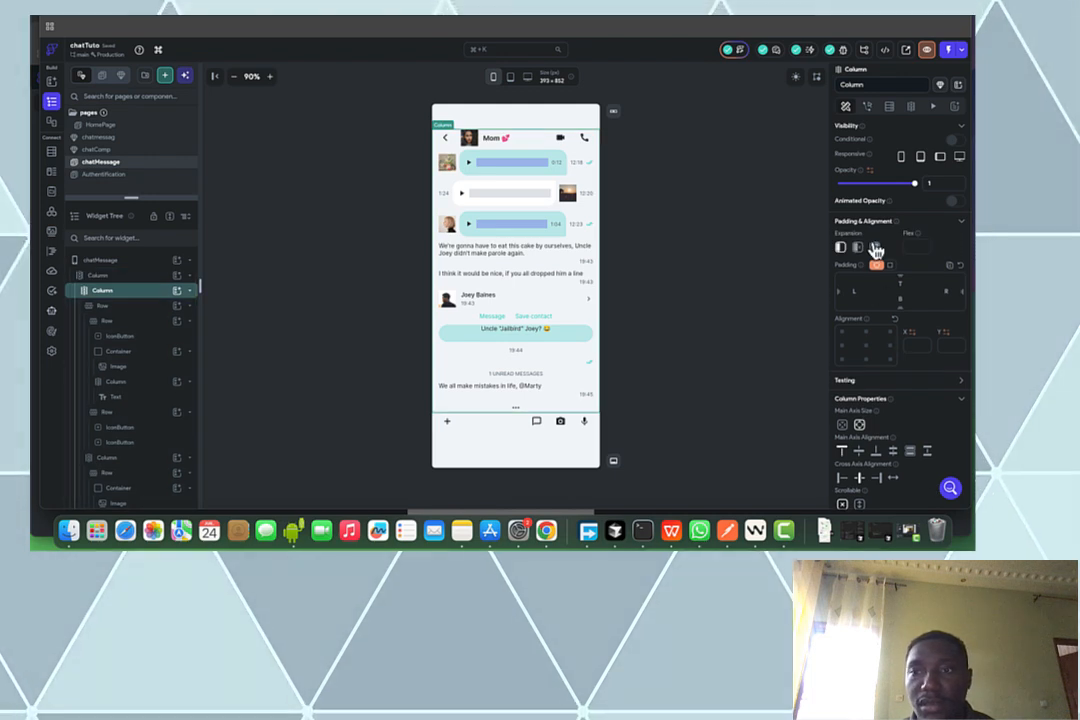
{"action": "left_click", "coordinate": [862, 252]}
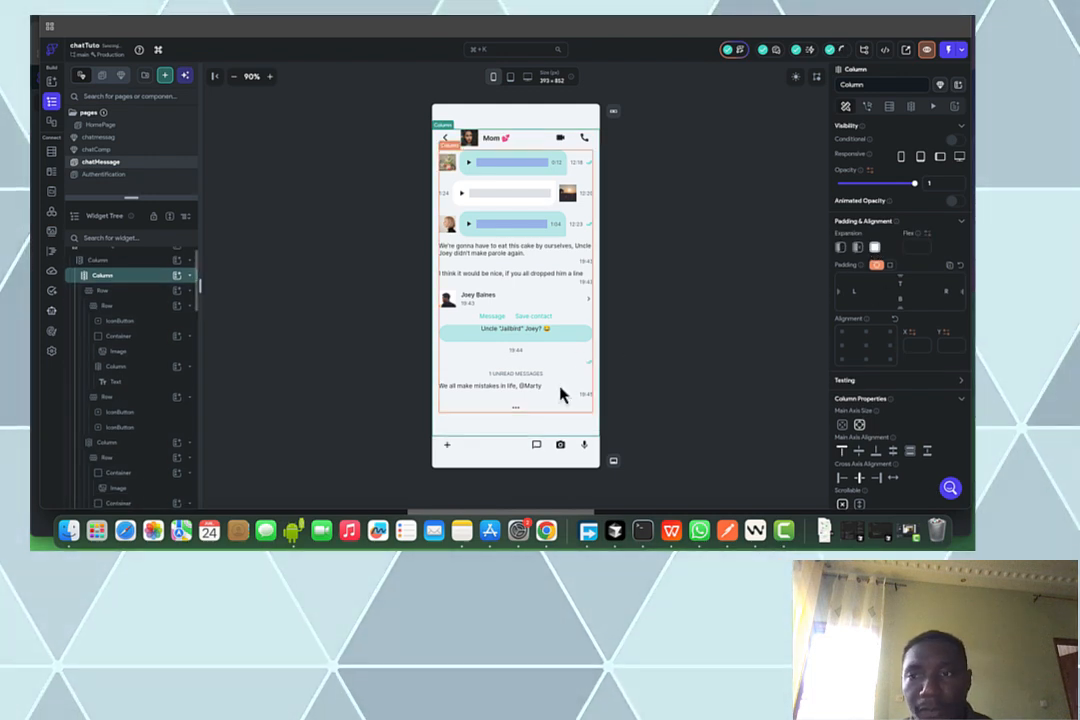
Remove the microphone button and the message/camera button group from the input bar
{"action": "left_click", "coordinate": [546, 440]}
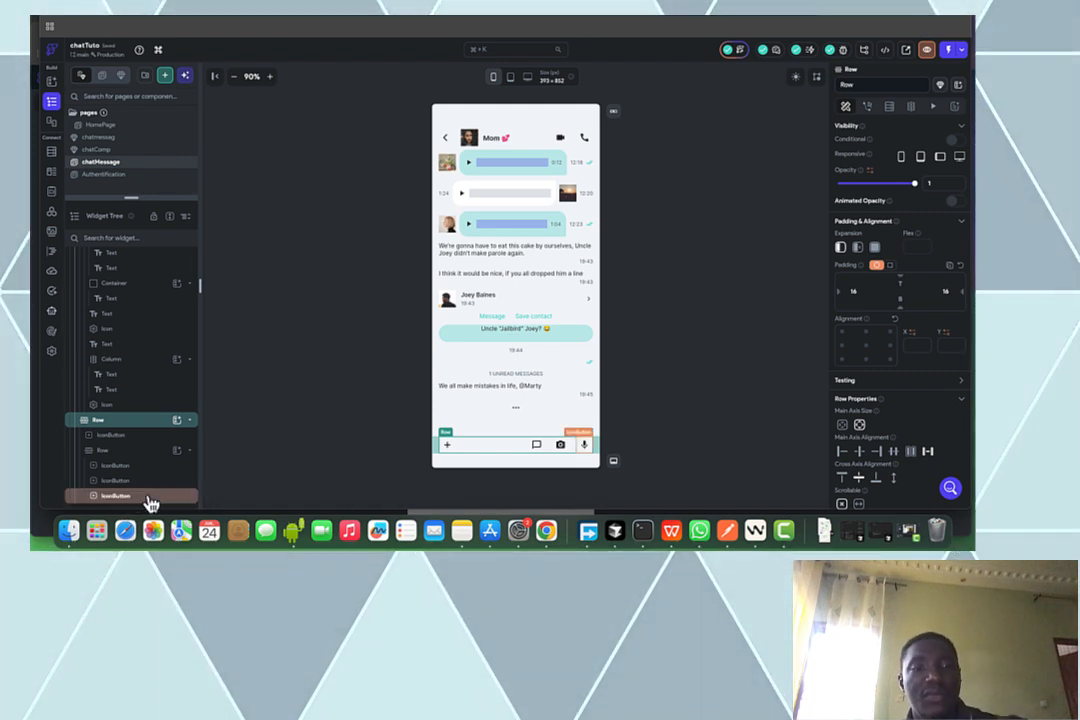
{"action": "left_click", "coordinate": [117, 495]}
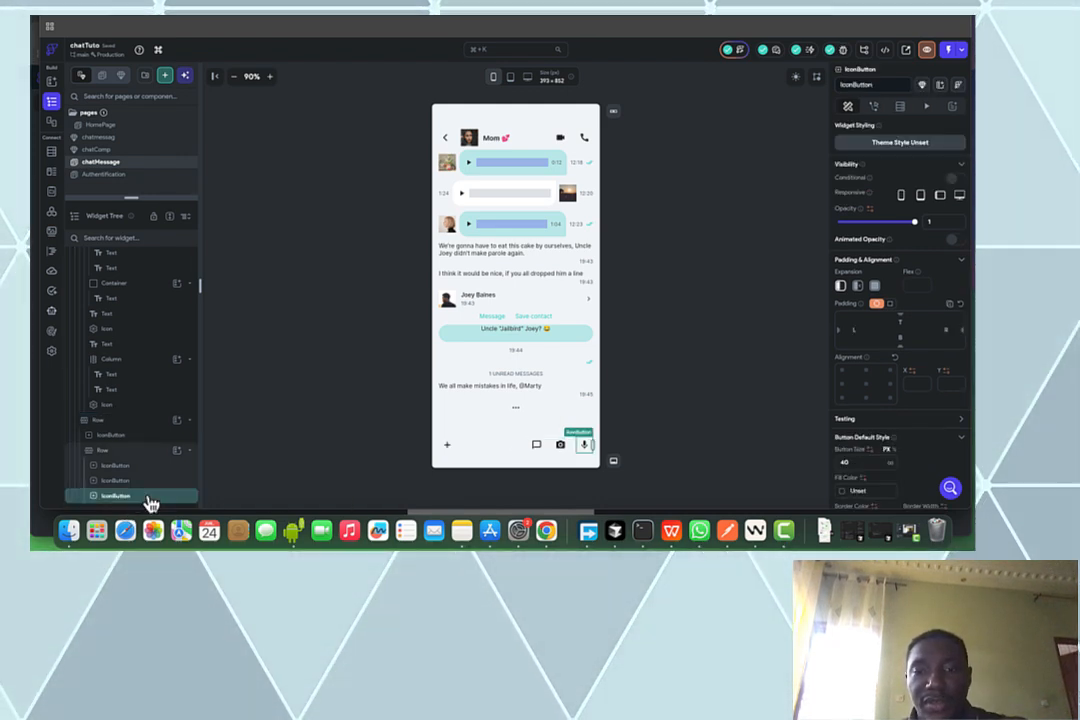
{"action": "key", "text": "Delete"}
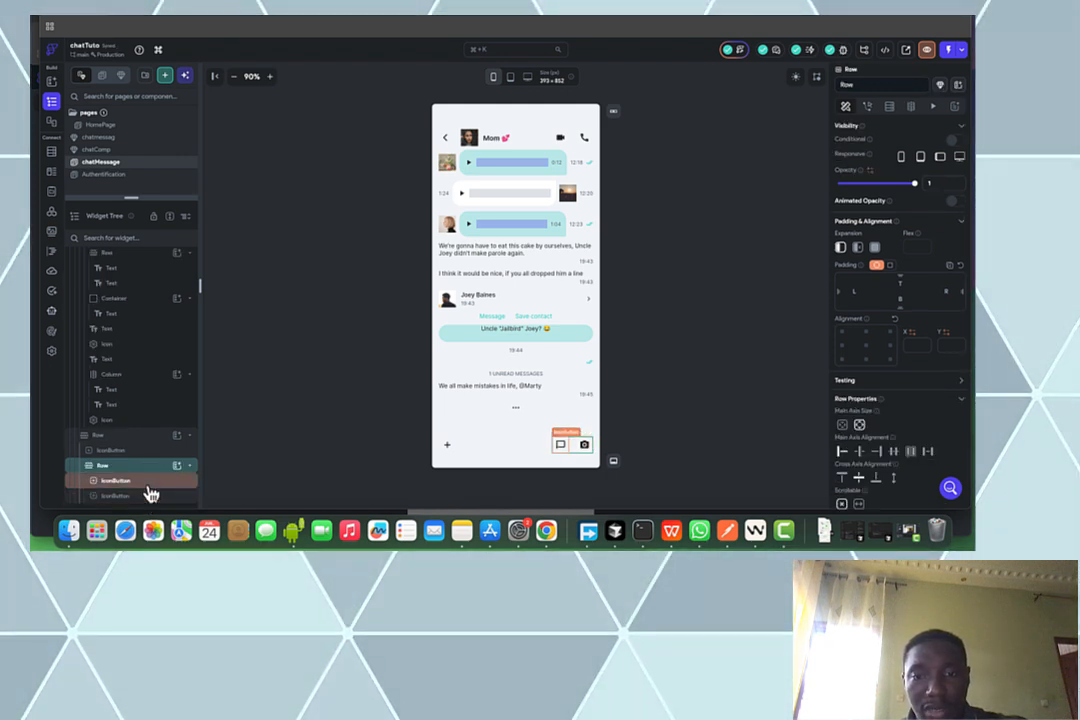
{"action": "key", "text": "Delete"}
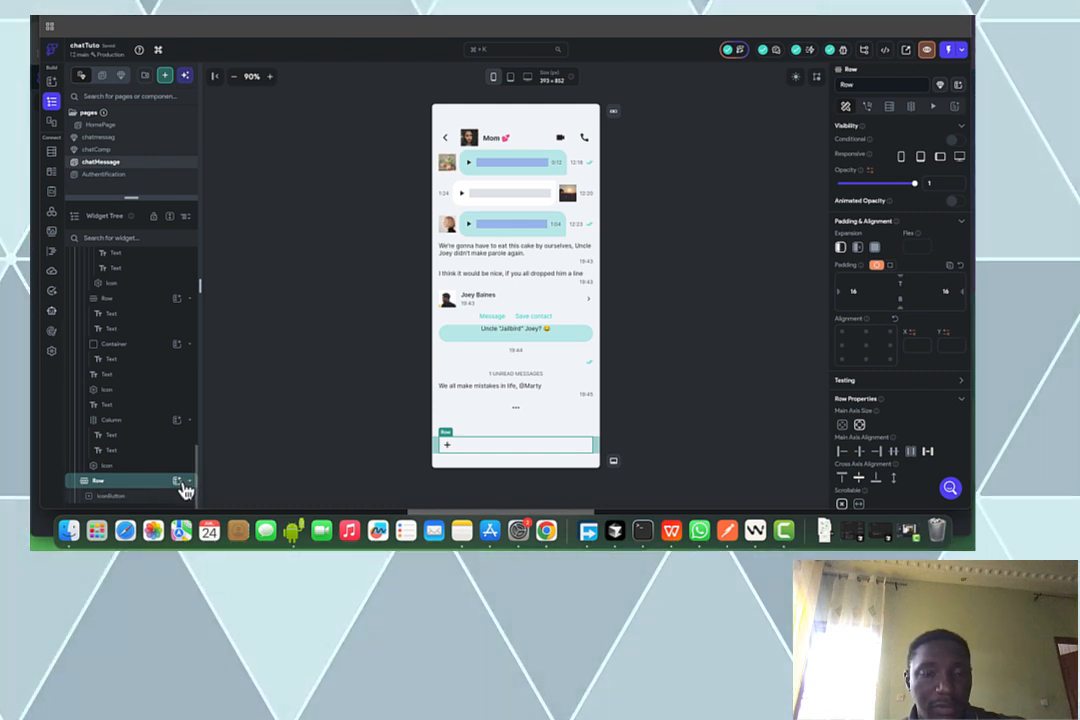
Add a TextField and place it inside the bottom row
{"action": "left_click", "coordinate": [178, 481]}
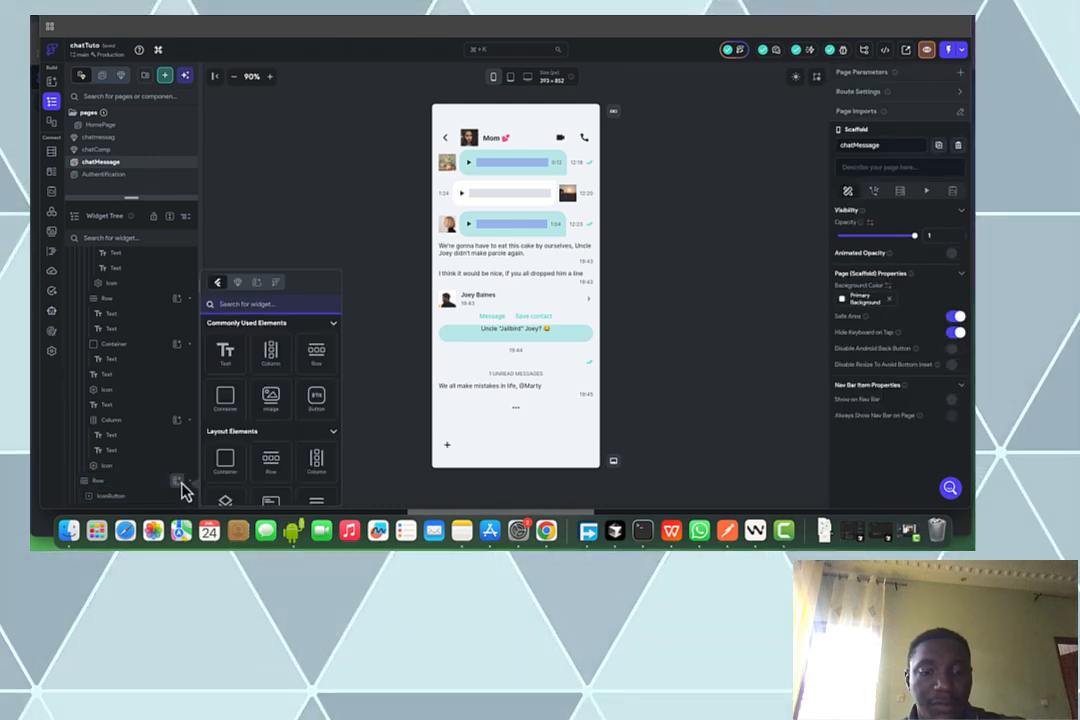
{"action": "type", "text": "te"}
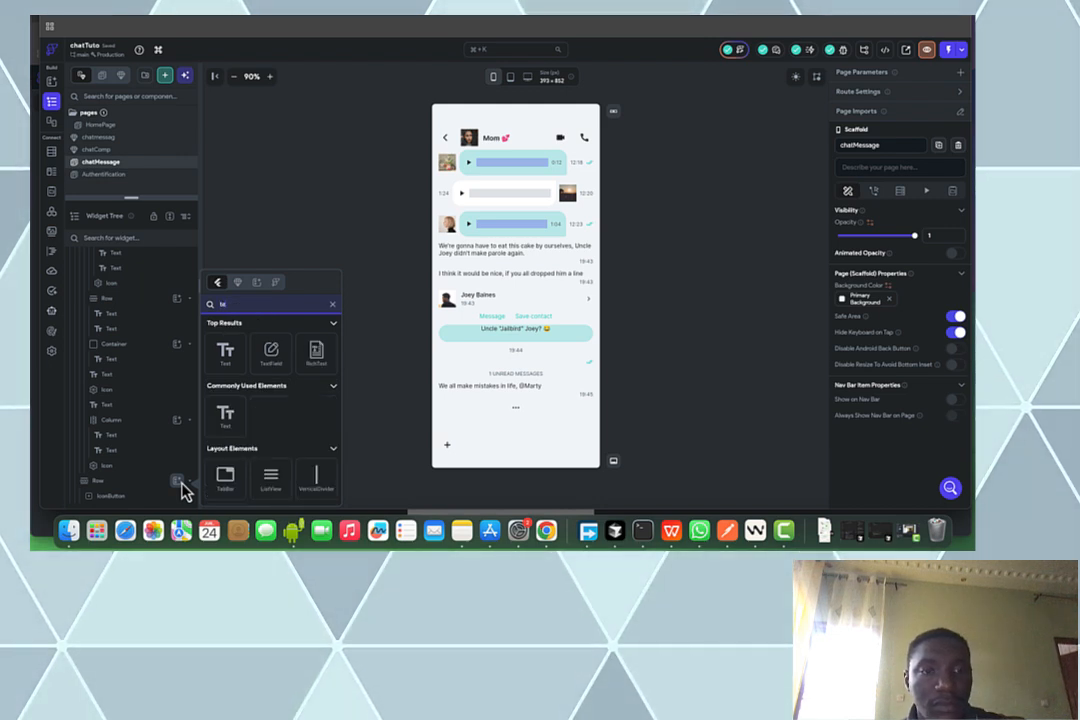
{"action": "type", "text": "x"}
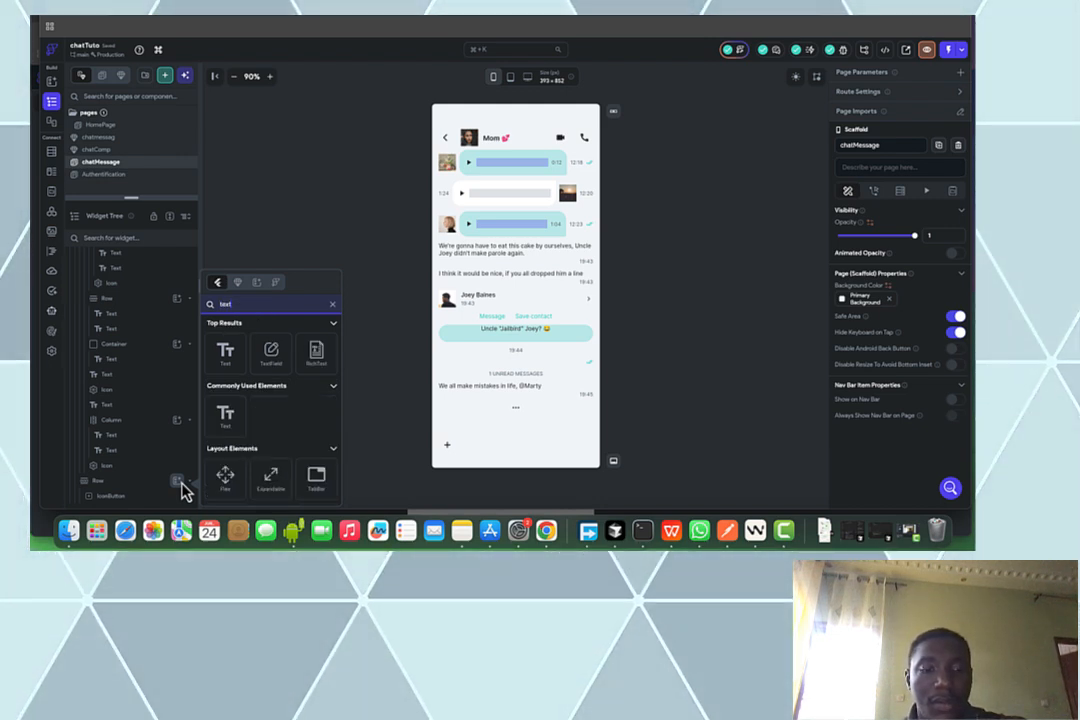
{"action": "type", "text": "tfiel"}
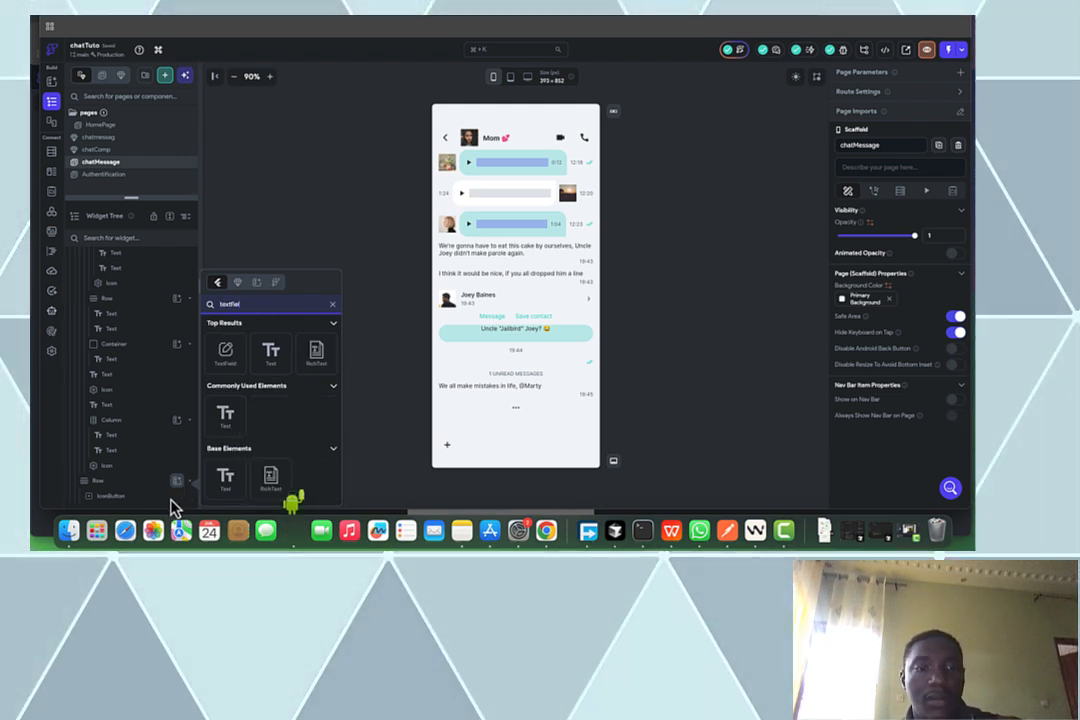
{"action": "left_click", "coordinate": [223, 355]}
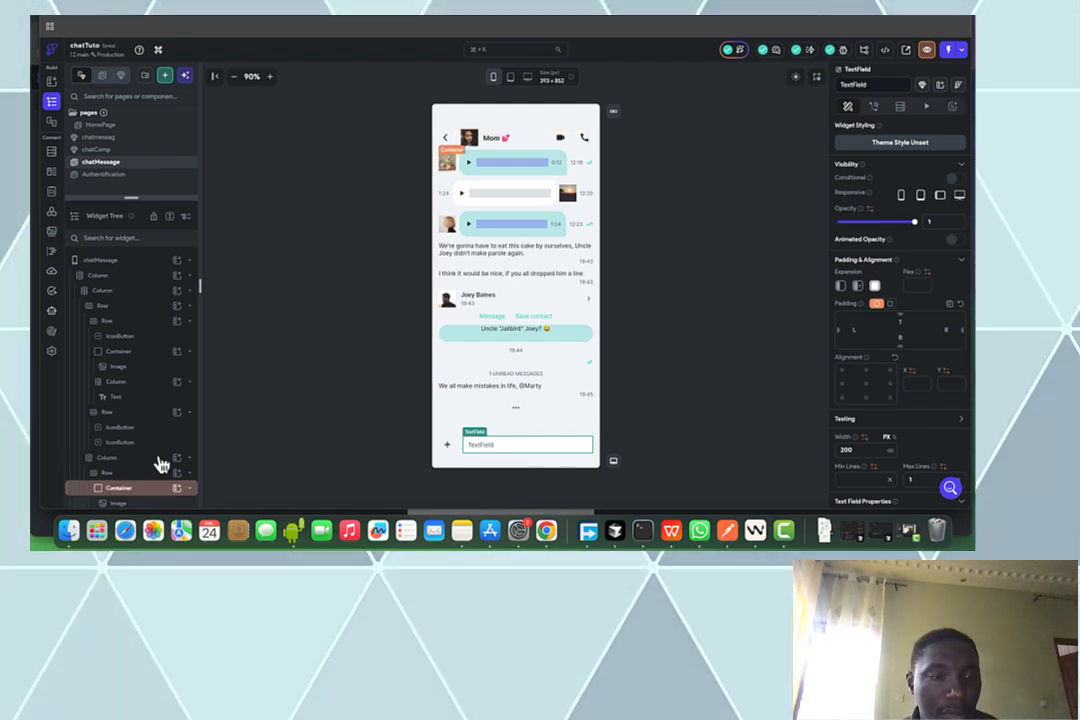
{"action": "scroll", "coordinate": [160, 465], "scroll_direction": "down", "scroll_amount": 5}
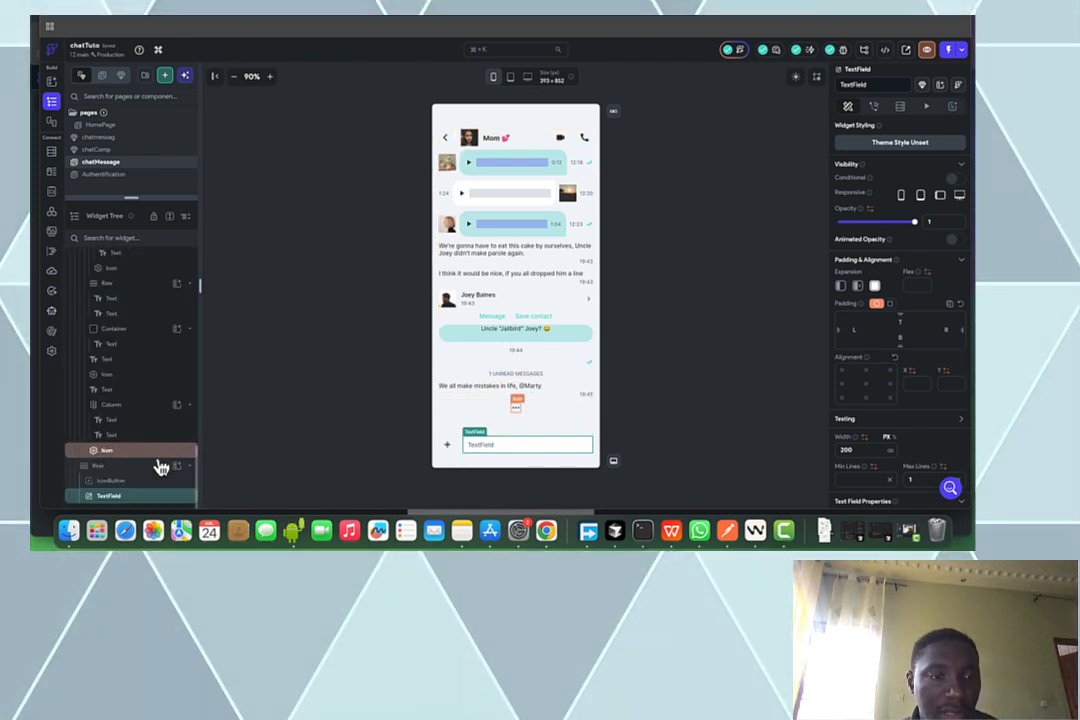
{"action": "left_click_drag", "start_coordinate": [151, 504], "coordinate": [145, 477]}
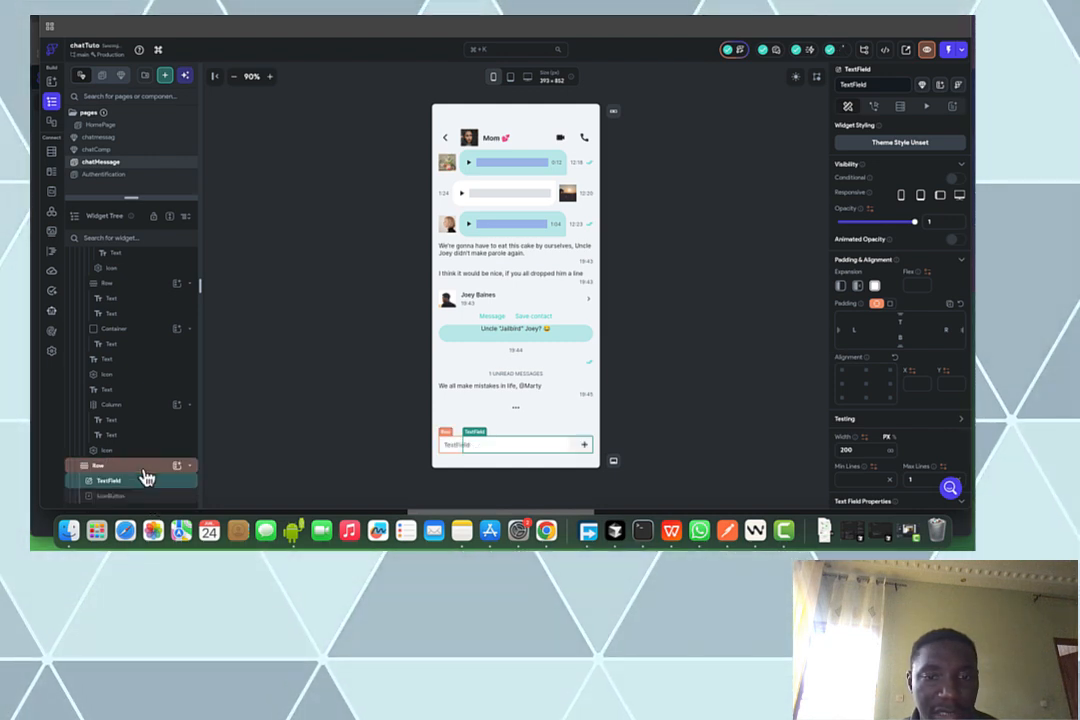
Change the plus button's icon to Send Rounded
{"action": "left_click", "coordinate": [587, 448]}
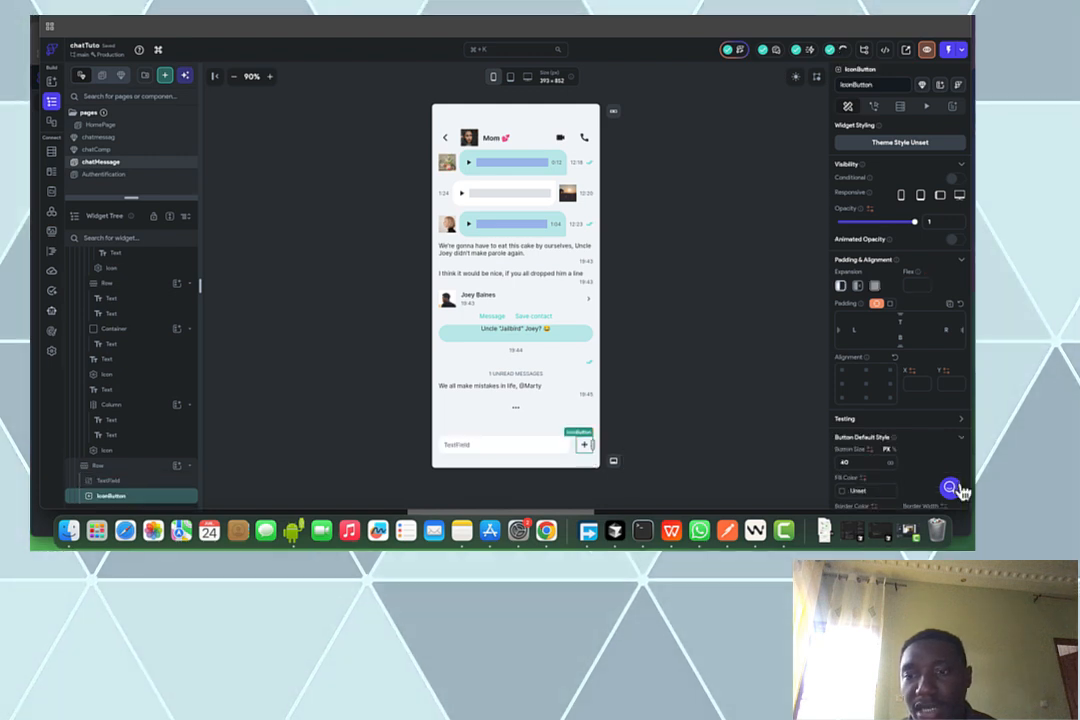
{"action": "scroll", "coordinate": [947, 455], "scroll_direction": "down", "scroll_amount": 4}
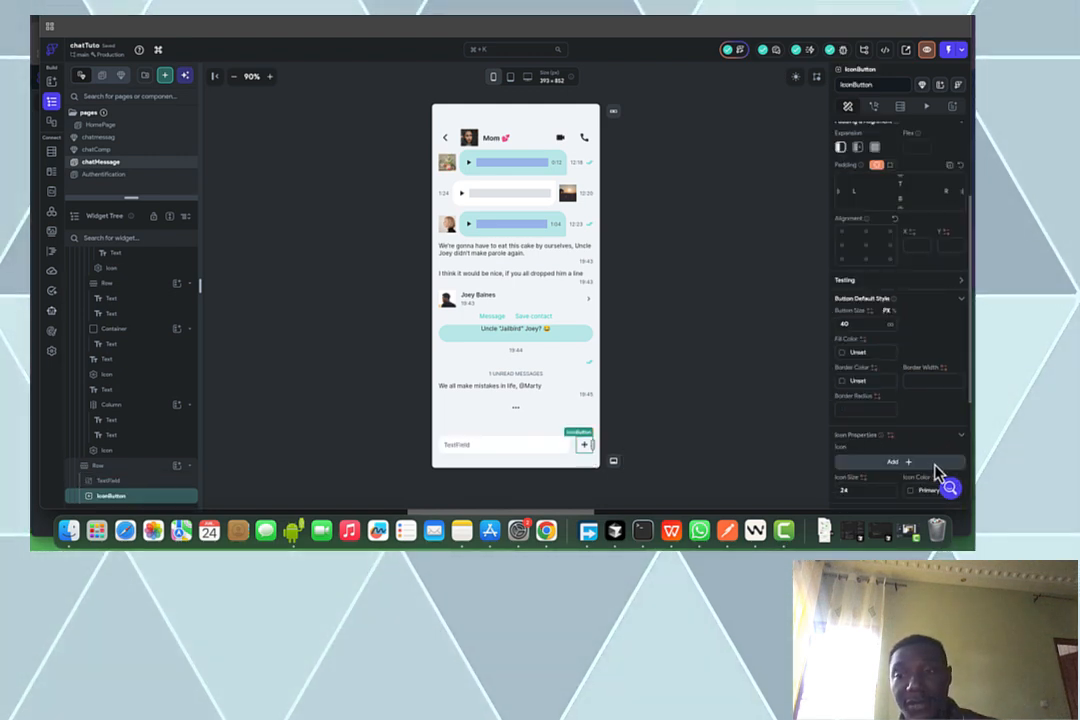
{"action": "left_click", "coordinate": [936, 470]}
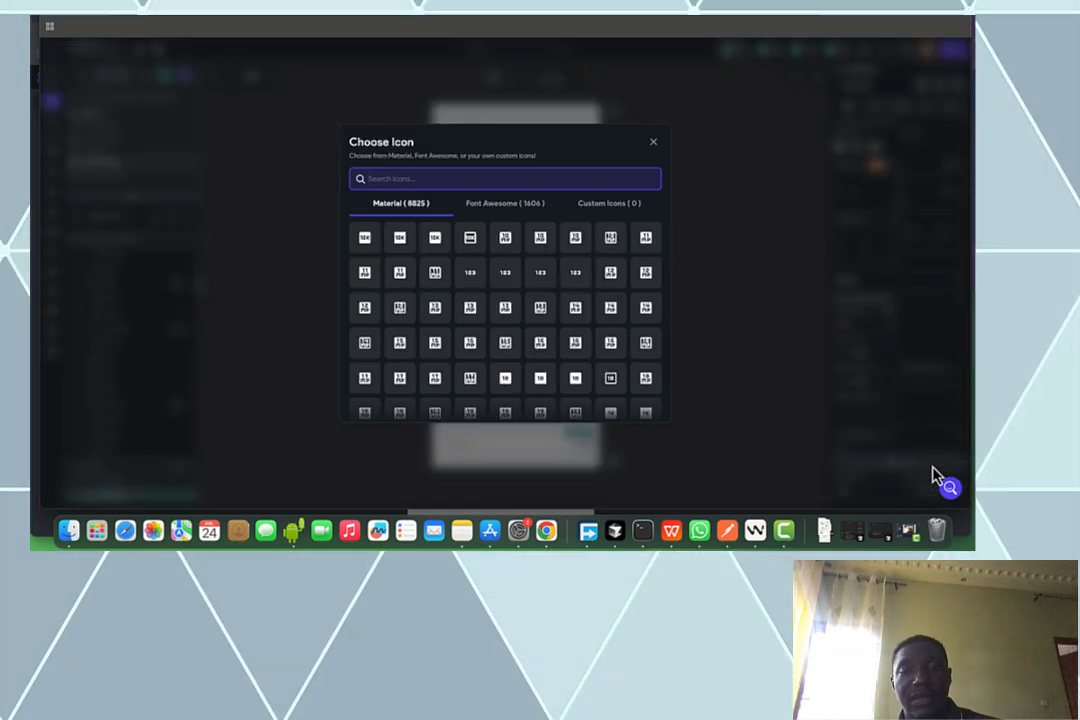
{"action": "type", "text": "send"}
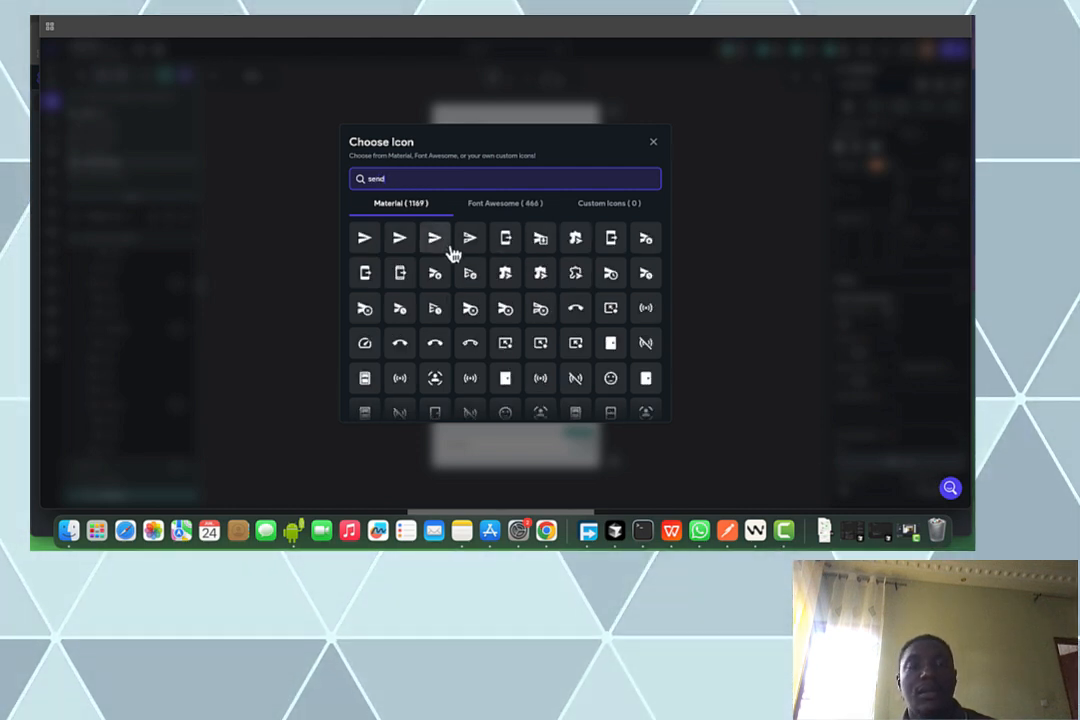
{"action": "left_click", "coordinate": [448, 247]}
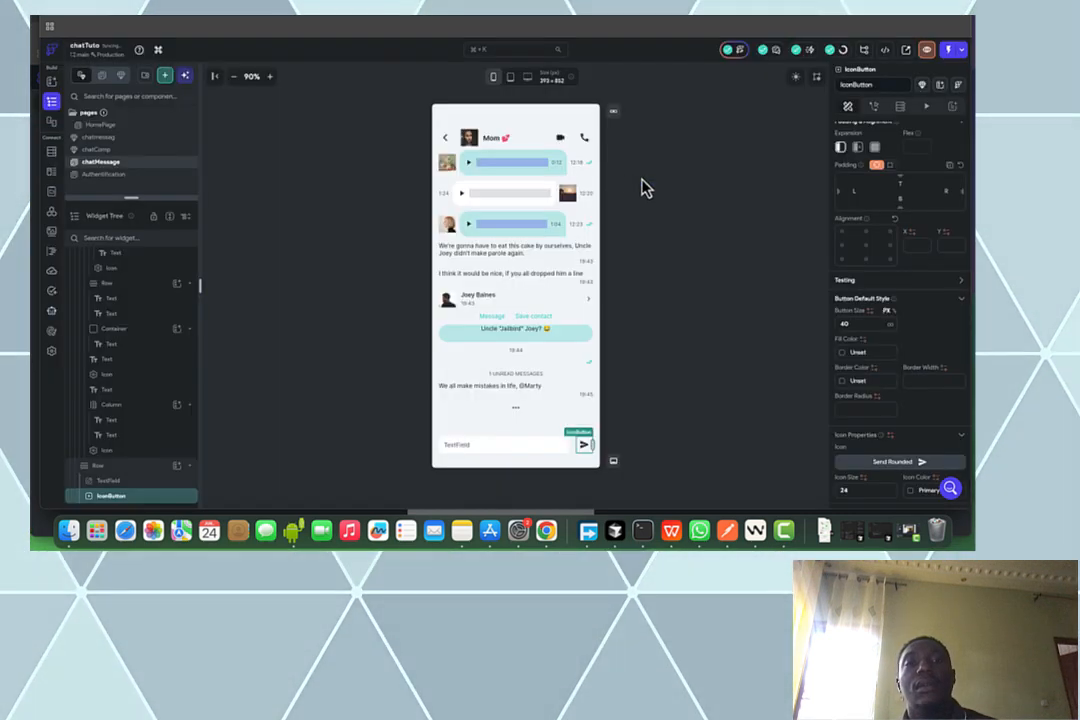
{"action": "left_click", "coordinate": [562, 253]}
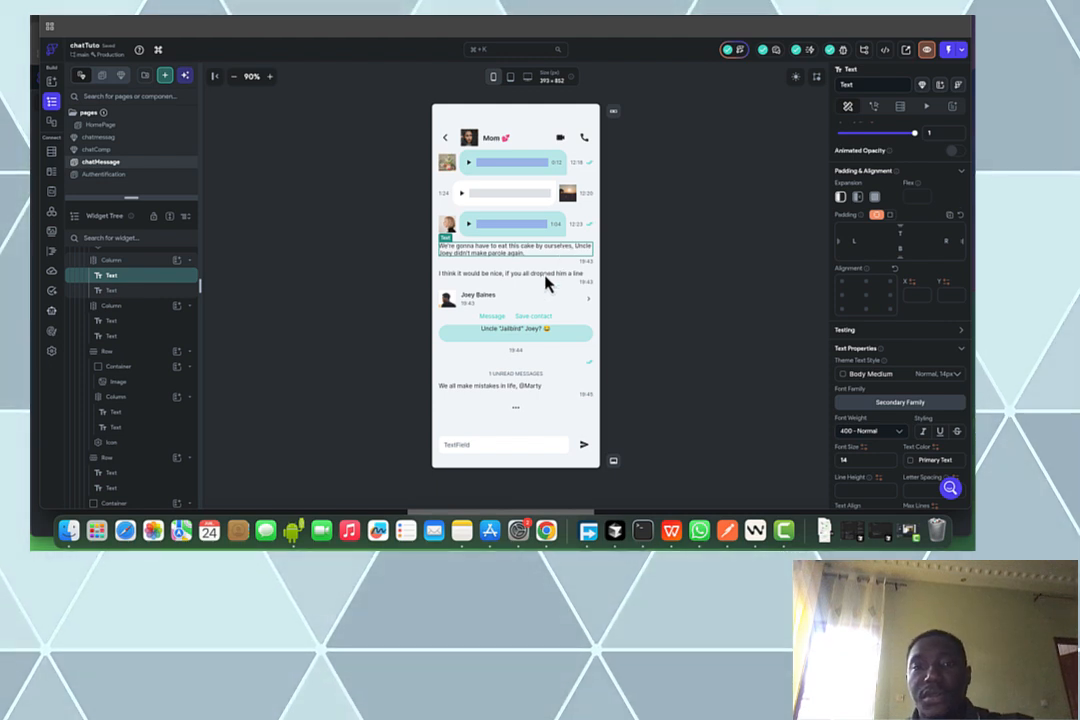
{"action": "key", "text": "Delete"}
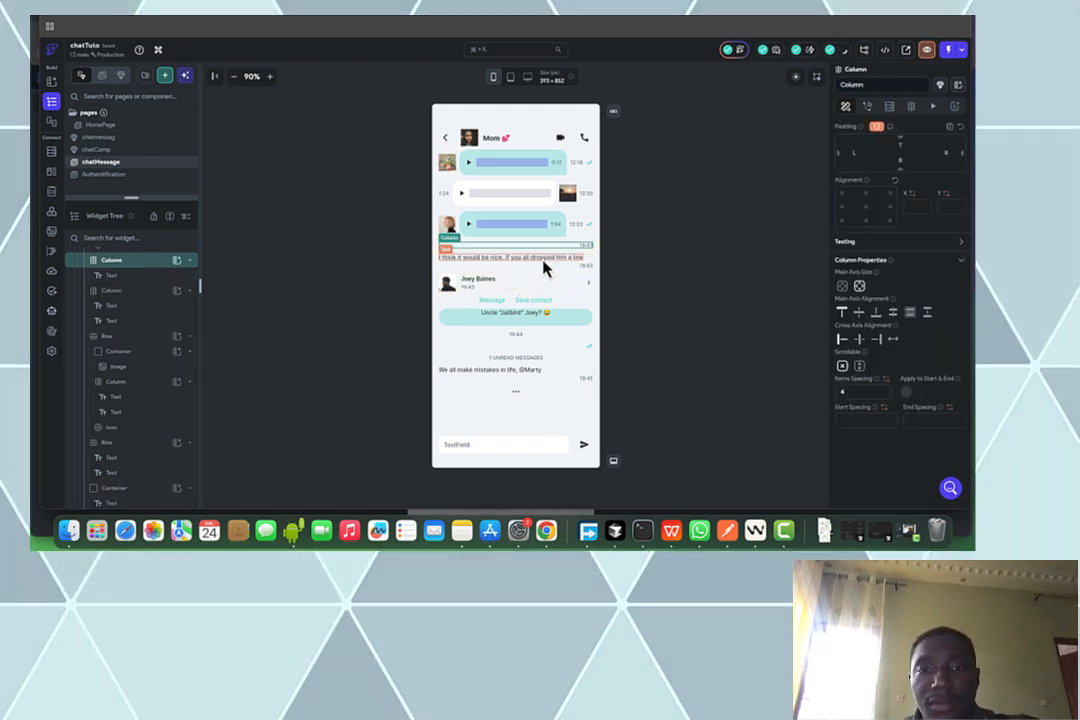
{"action": "key", "text": "Delete"}
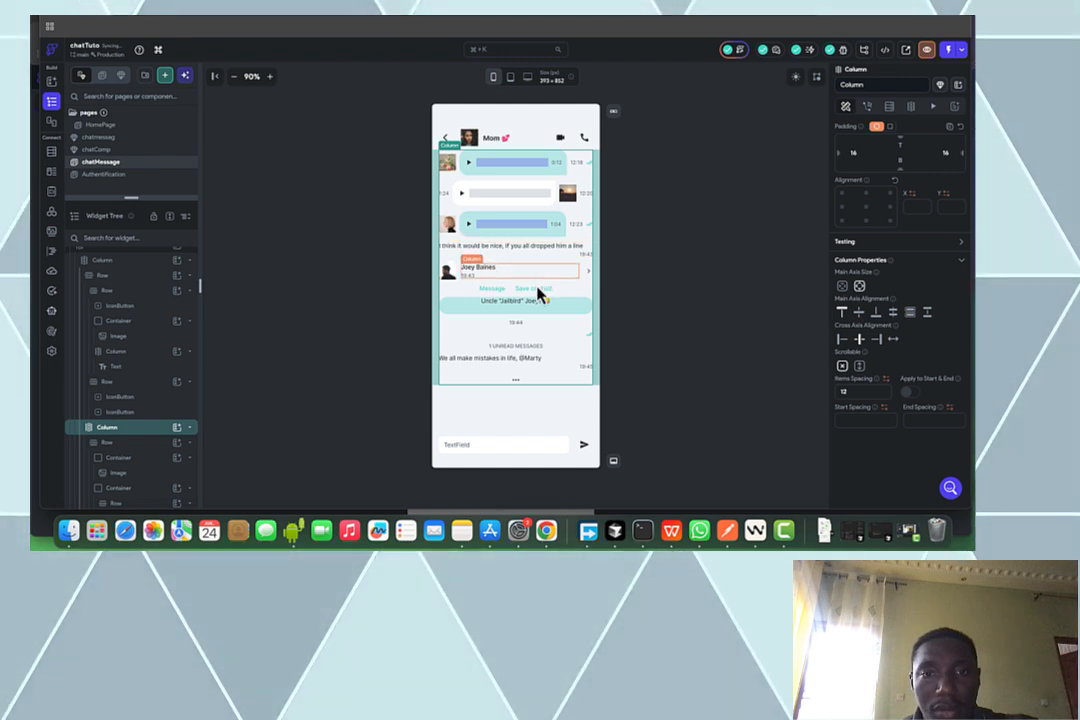
{"action": "left_click", "coordinate": [533, 290]}
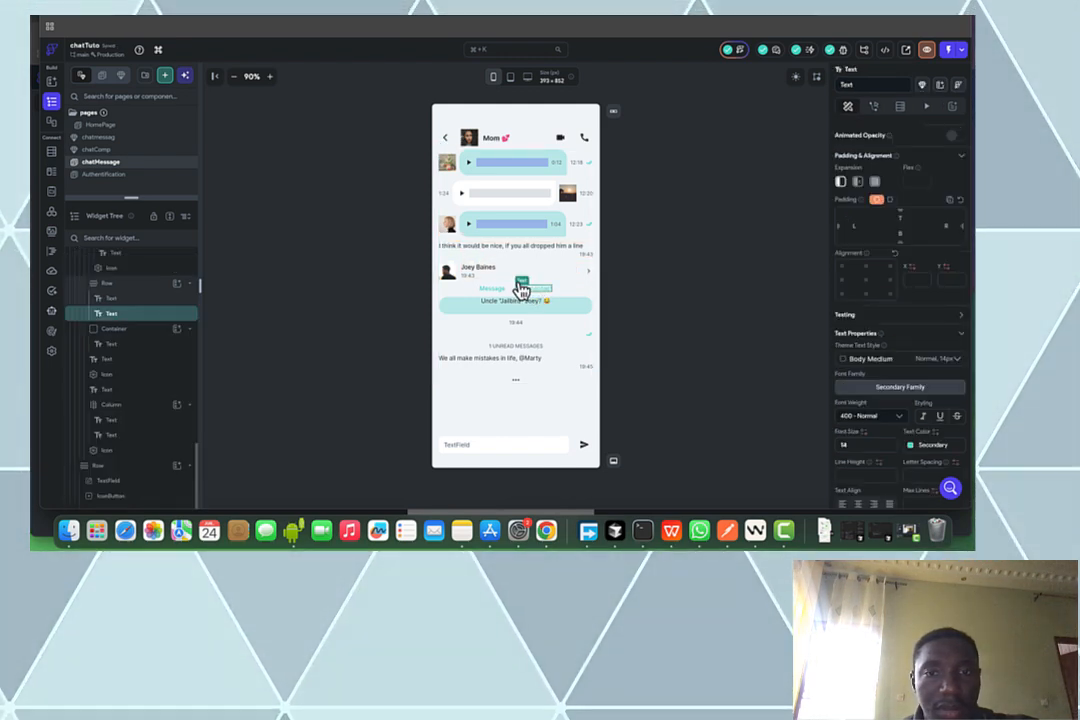
{"action": "mouse_move", "coordinate": [521, 289]}
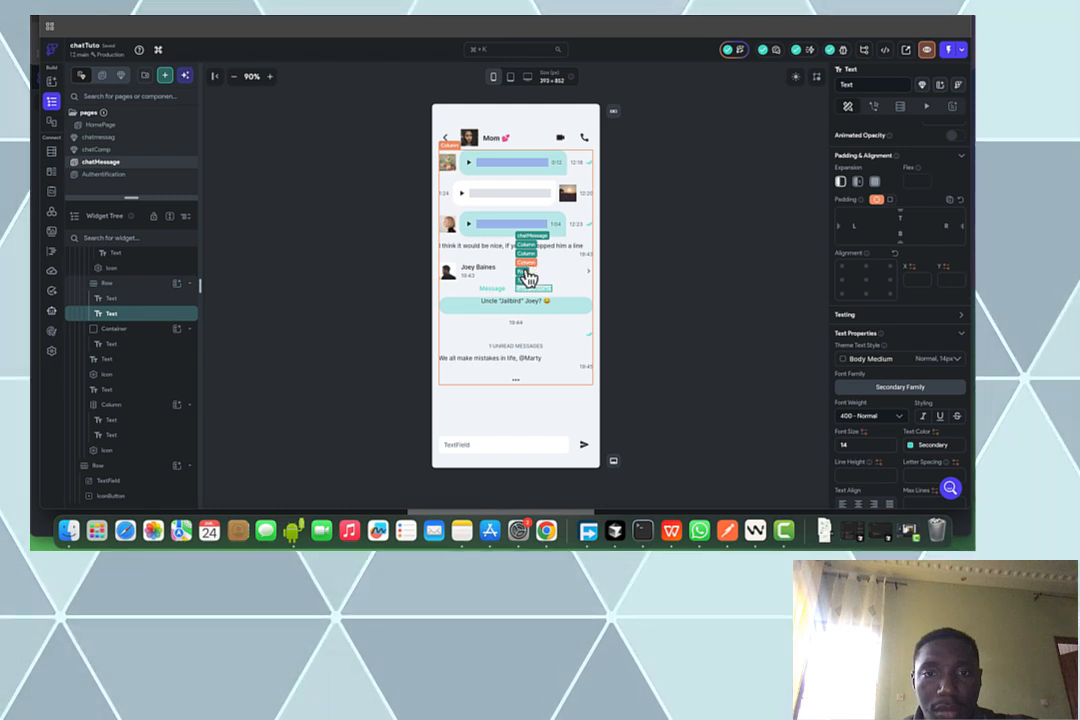
{"action": "left_click", "coordinate": [526, 277]}
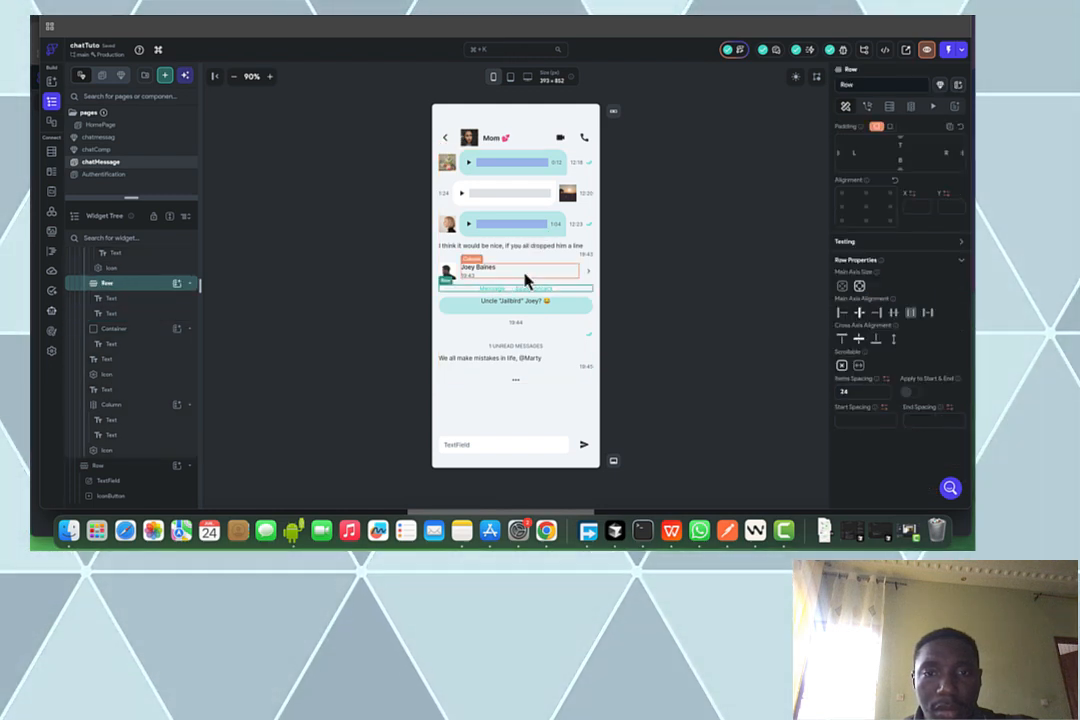
{"action": "key", "text": "Delete"}
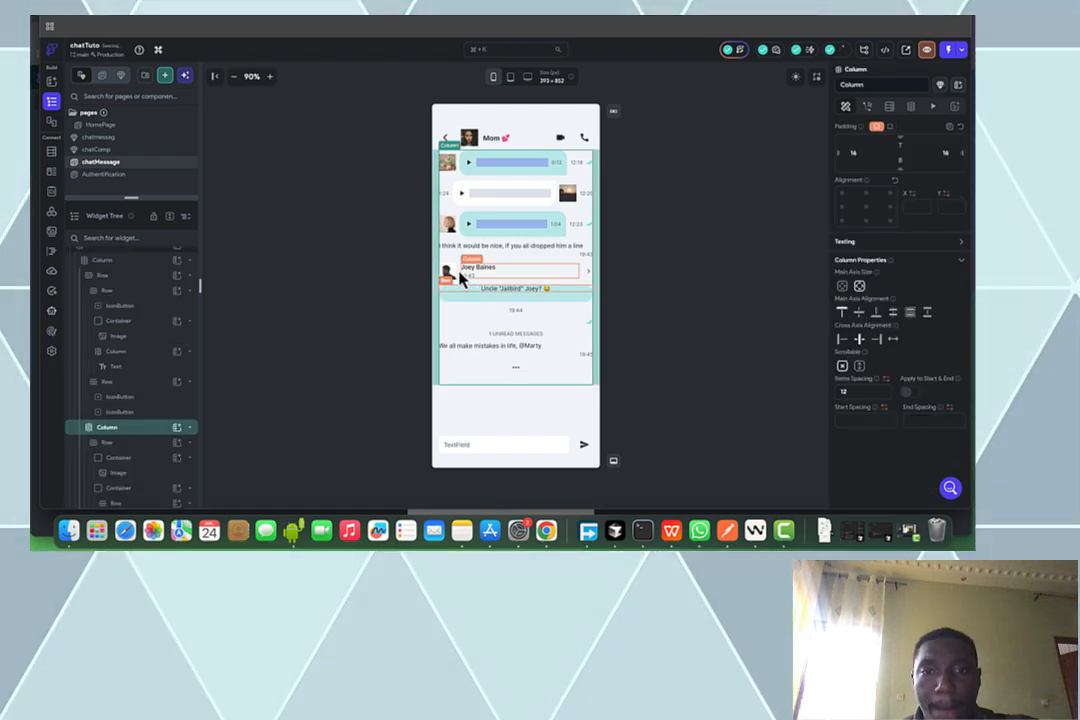
{"action": "left_click", "coordinate": [461, 280]}
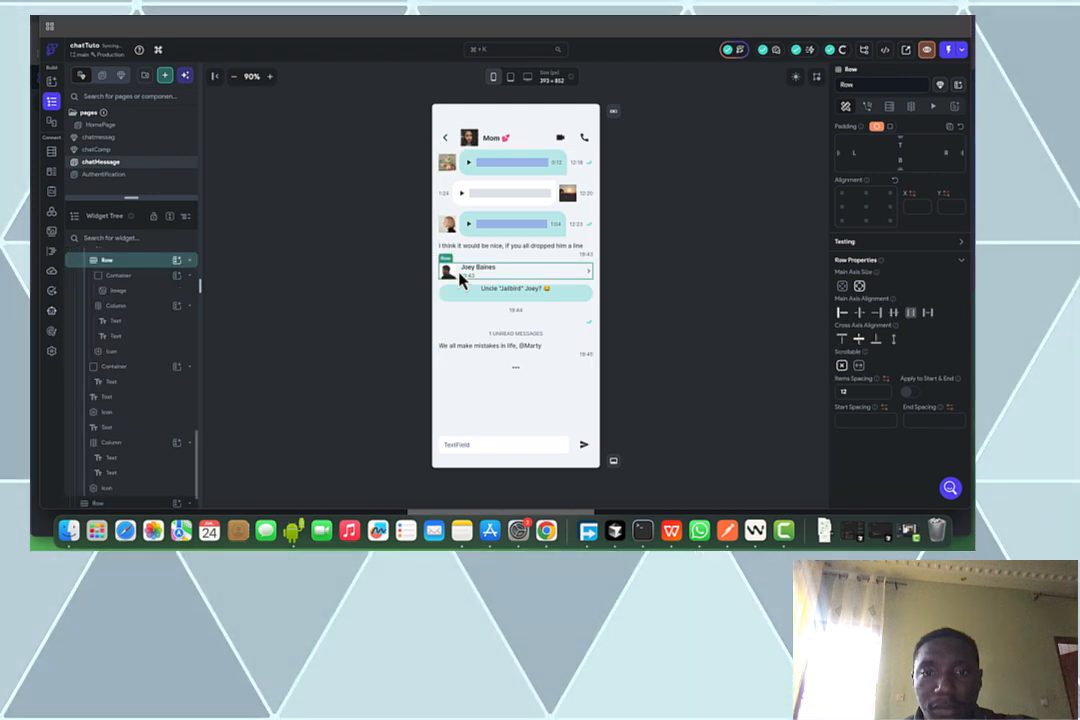
{"action": "key", "text": "Delete"}
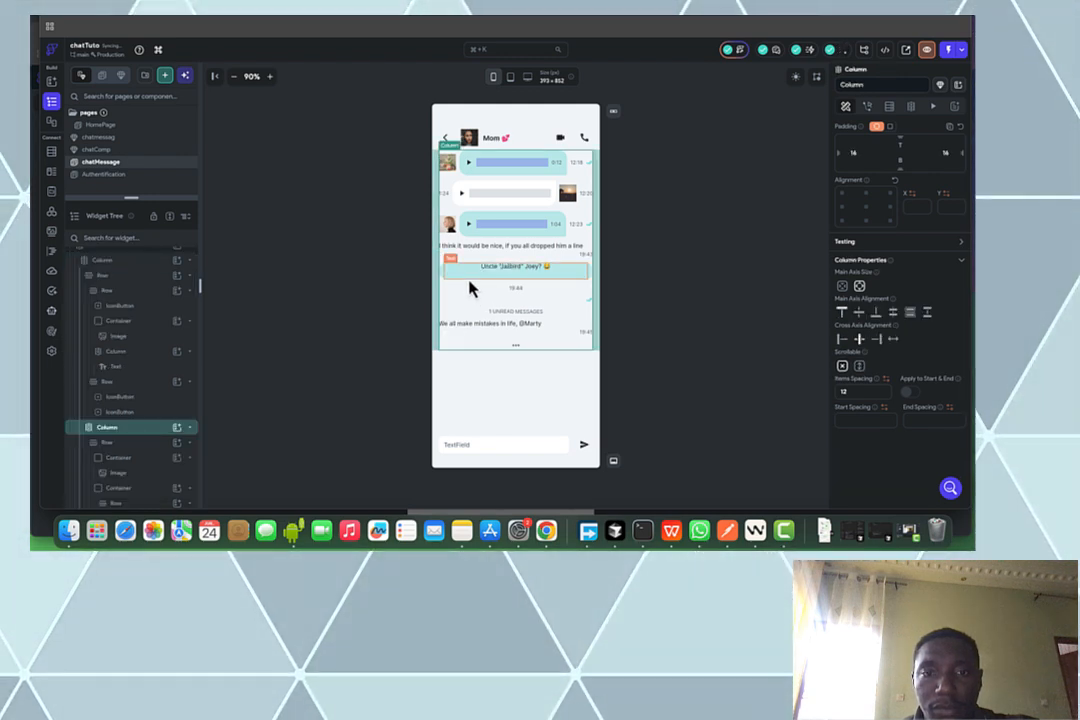
Delete the 'Uncle Jailbird Joey?' bubble, the 19:44 timestamp and the check-mark icon
{"action": "left_click", "coordinate": [469, 280]}
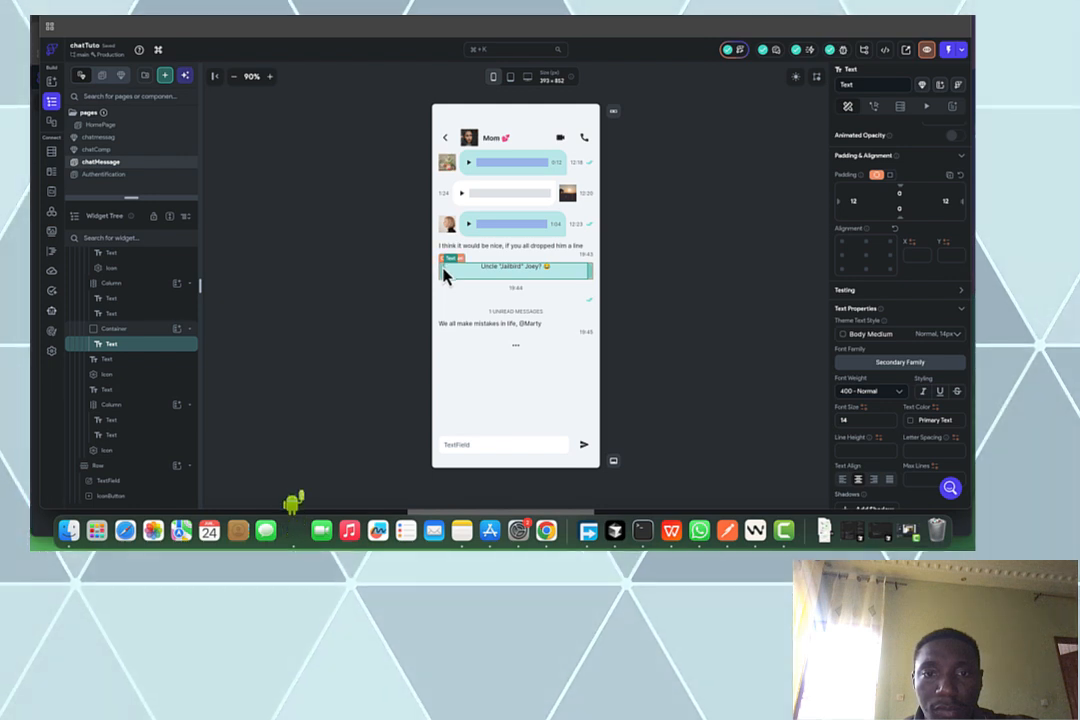
{"action": "left_click", "coordinate": [446, 277]}
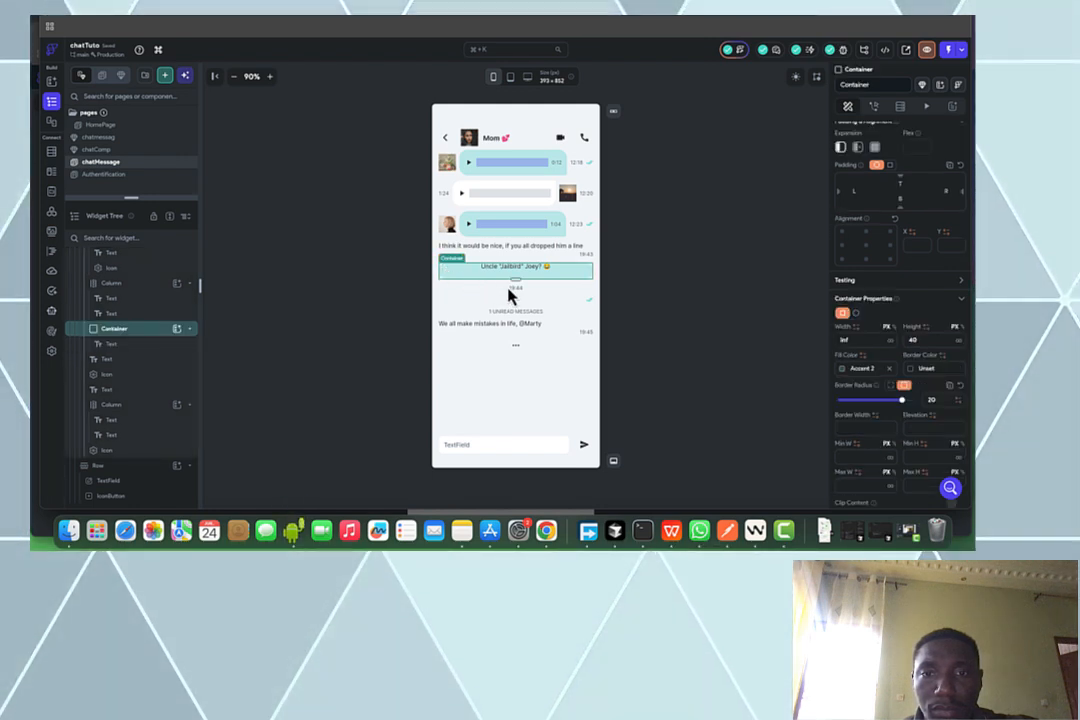
{"action": "key", "text": "Delete"}
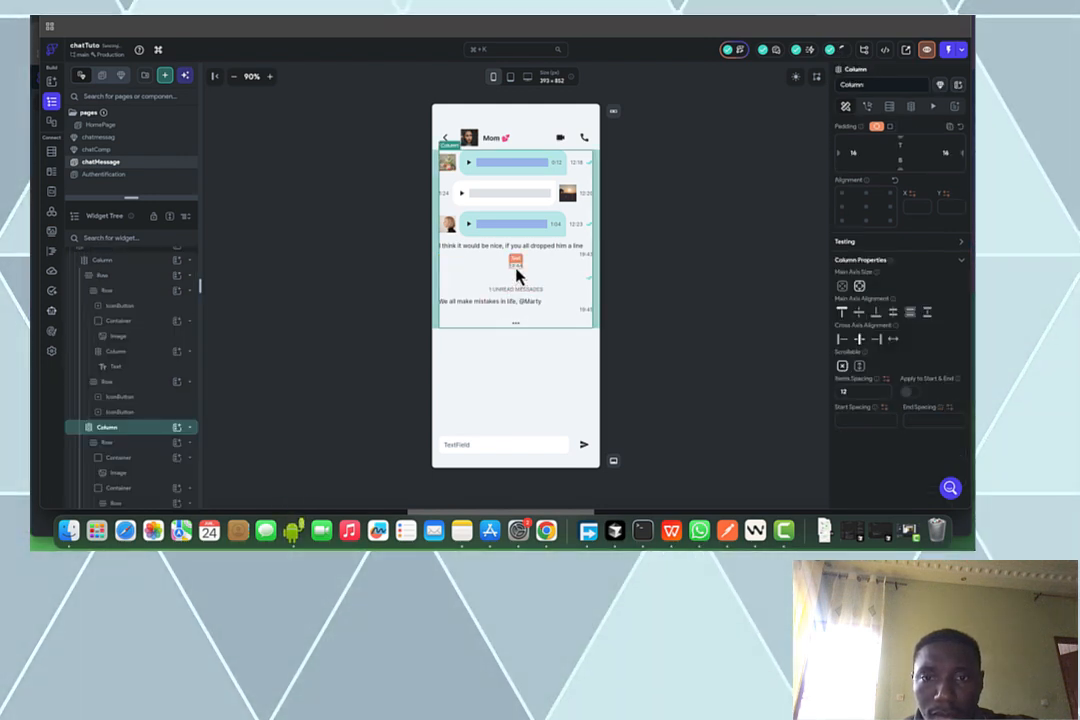
{"action": "left_click", "coordinate": [587, 289]}
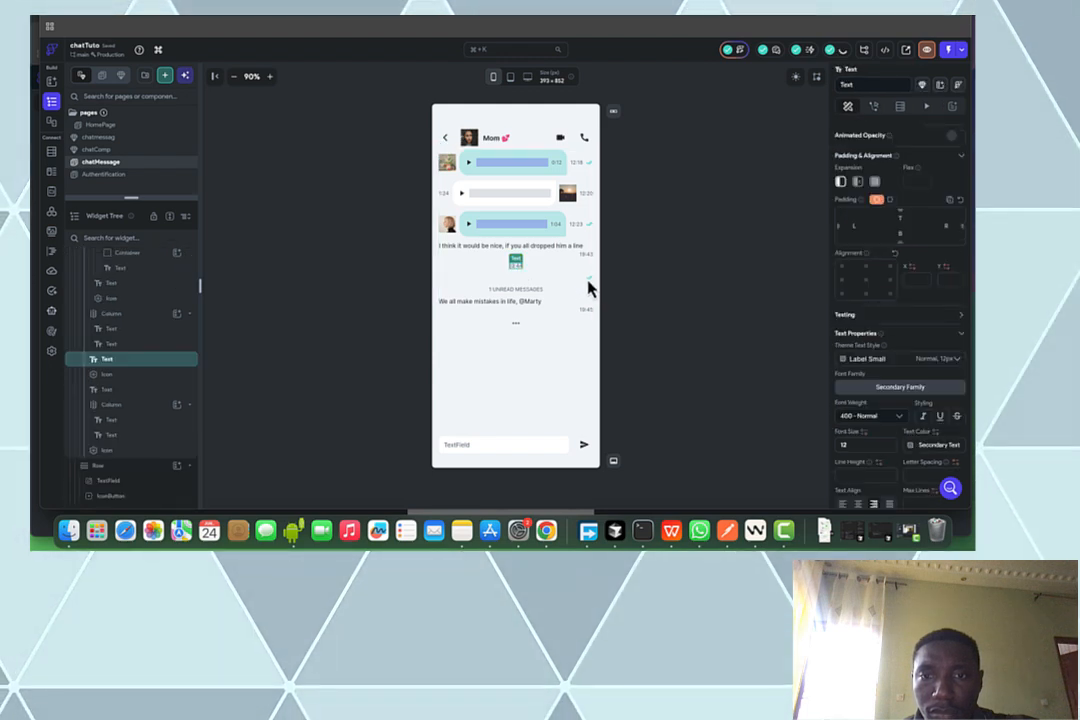
{"action": "key", "text": "Delete"}
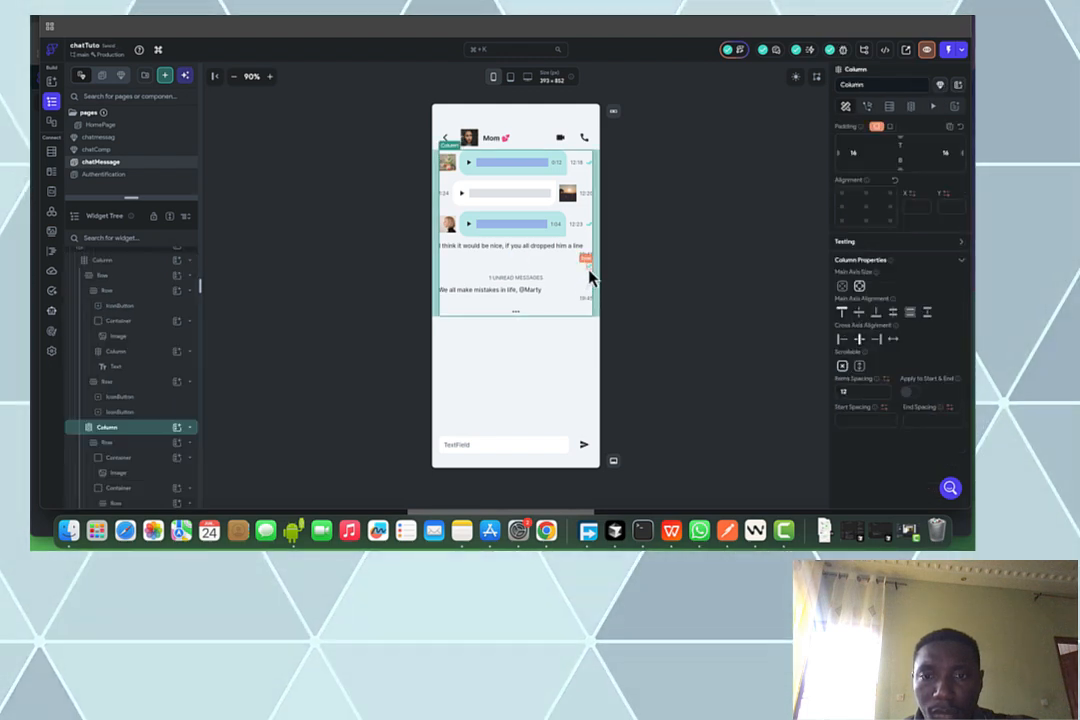
{"action": "left_click", "coordinate": [588, 266]}
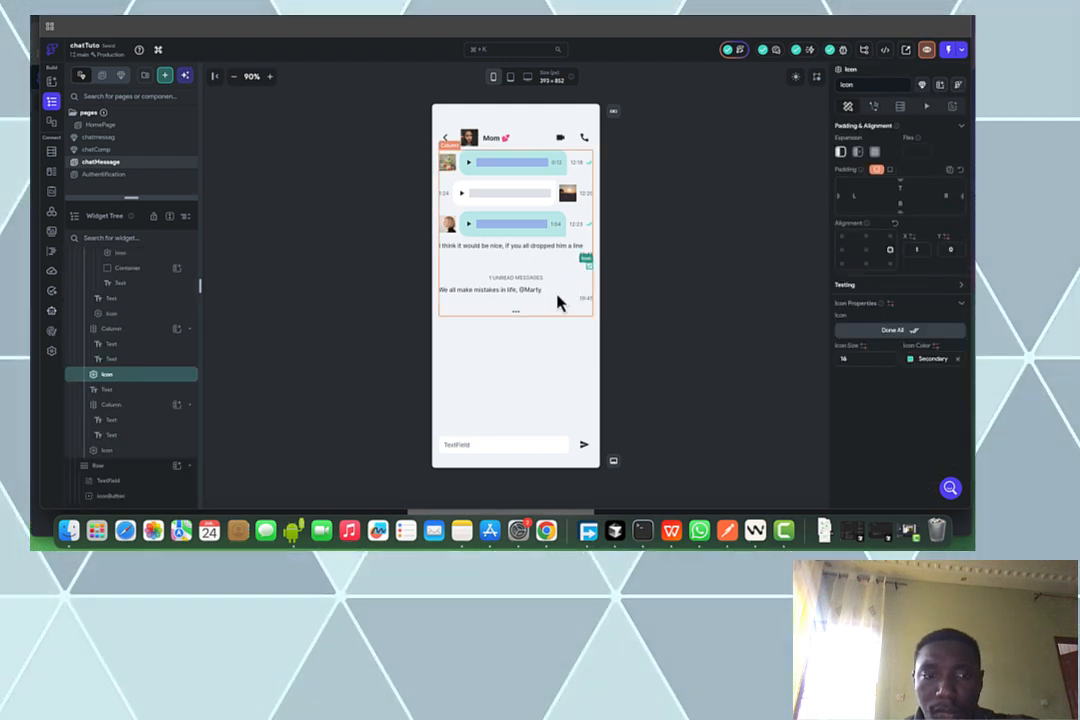
{"action": "key", "text": "Delete"}
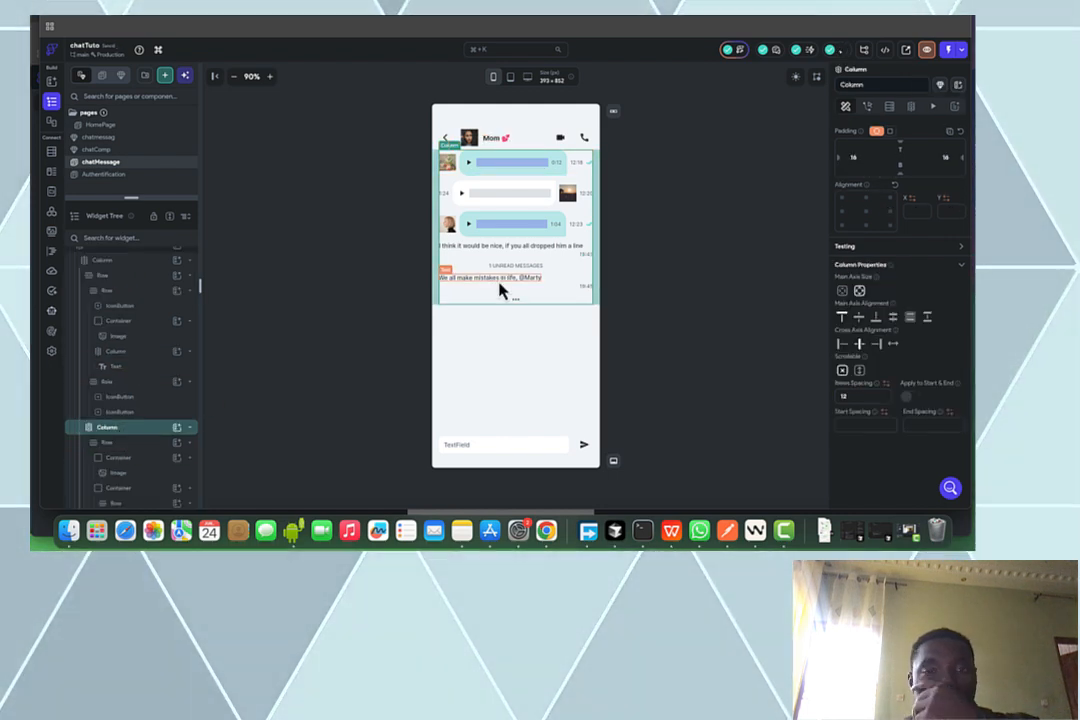
{"action": "left_click", "coordinate": [558, 288]}
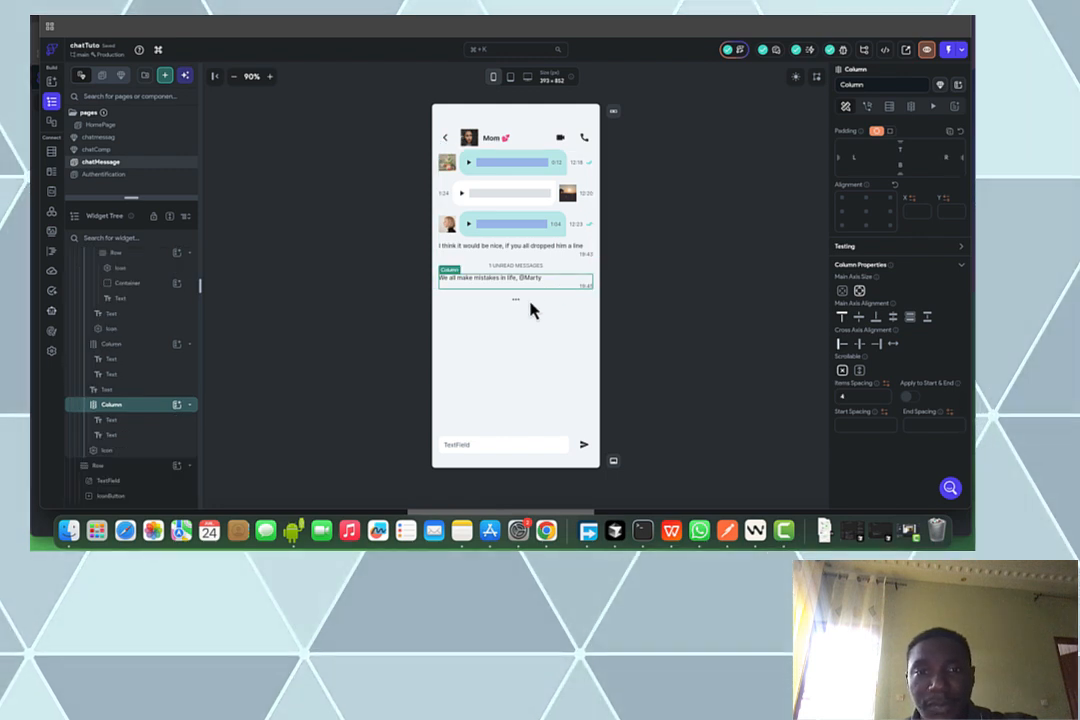
{"action": "key", "text": "Delete"}
{"action": "left_click", "coordinate": [517, 282]}
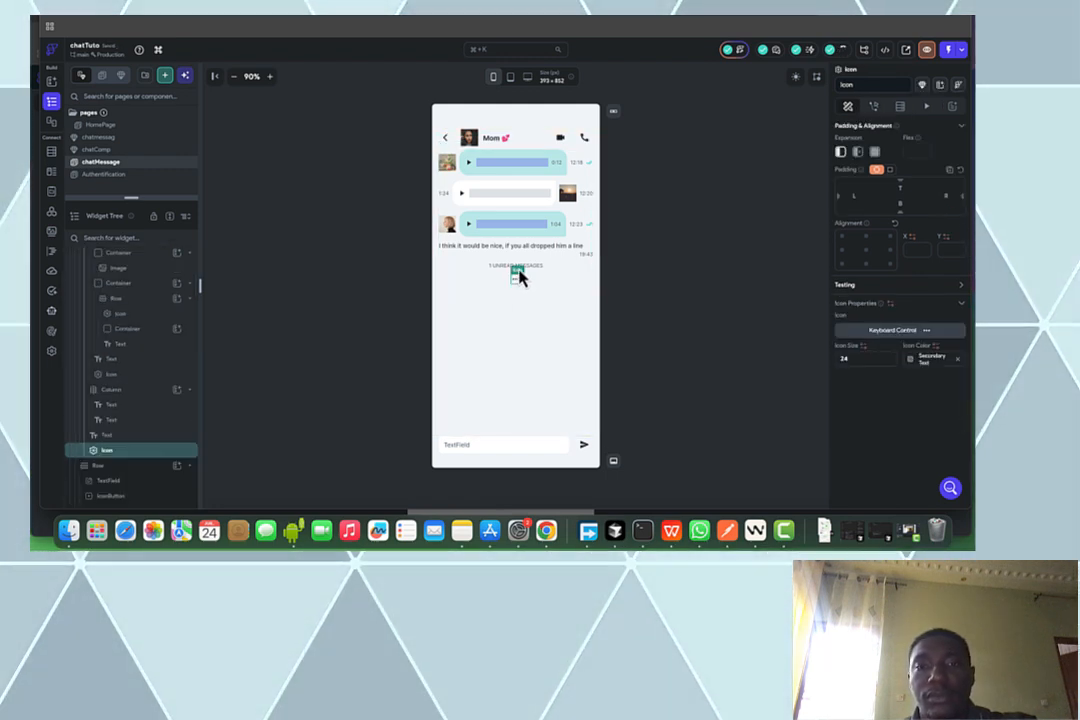
{"action": "key", "text": "Delete"}
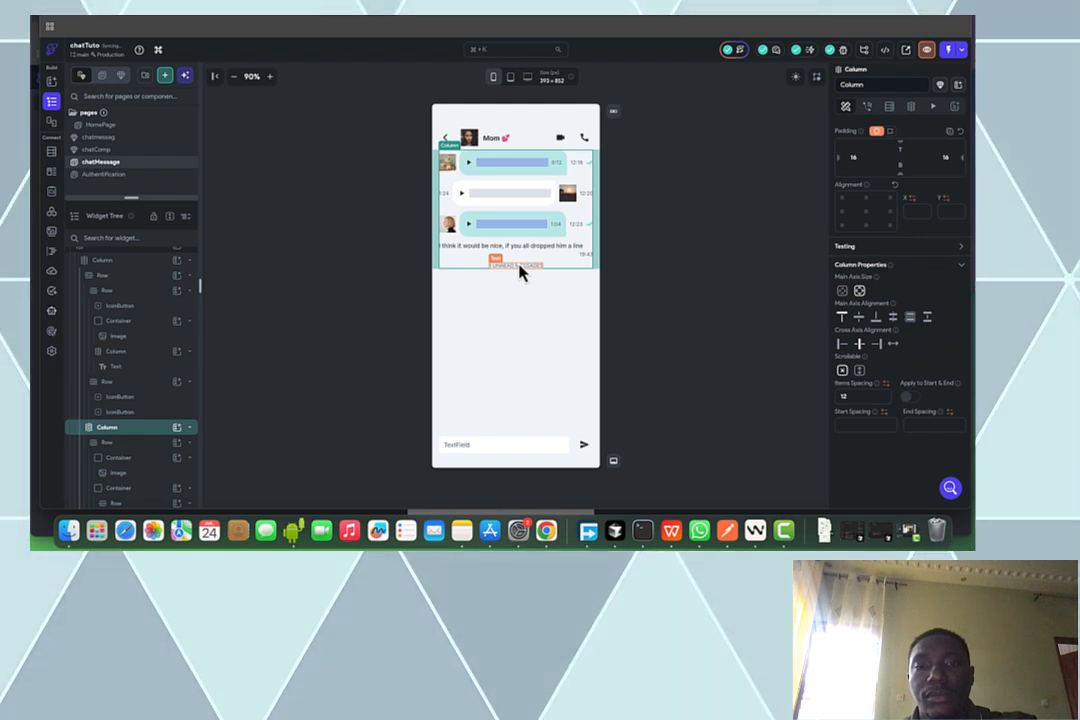
{"action": "left_click", "coordinate": [519, 267]}
{"action": "key", "text": "Delete"}
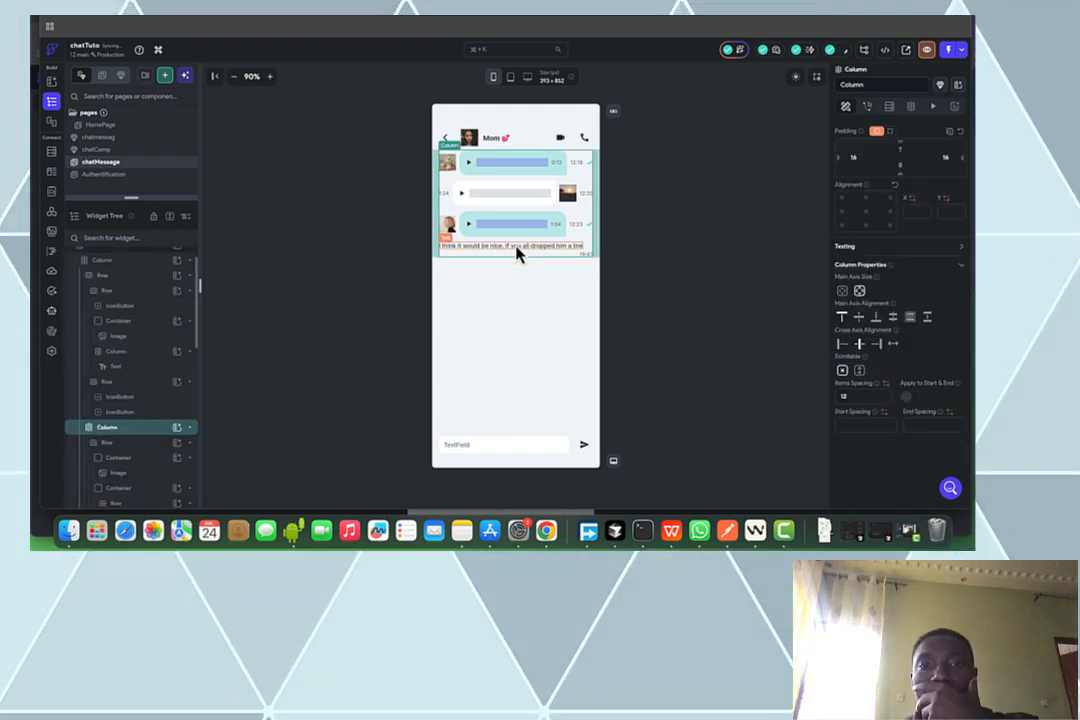
{"action": "left_click", "coordinate": [519, 254]}
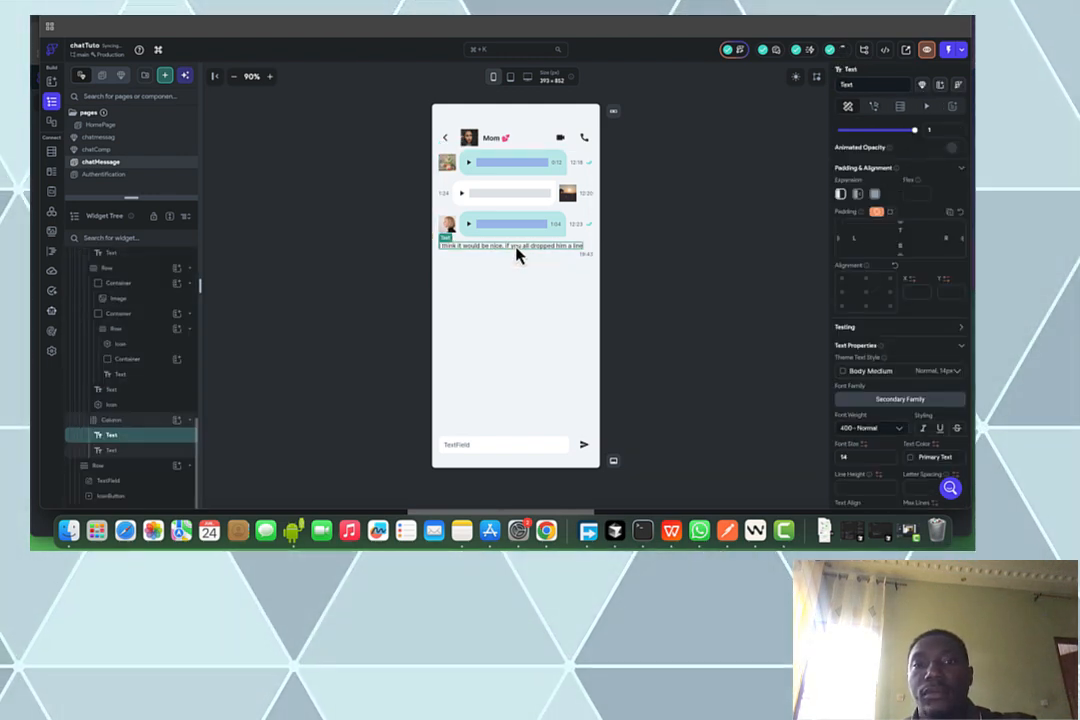
{"action": "key", "text": "Delete"}
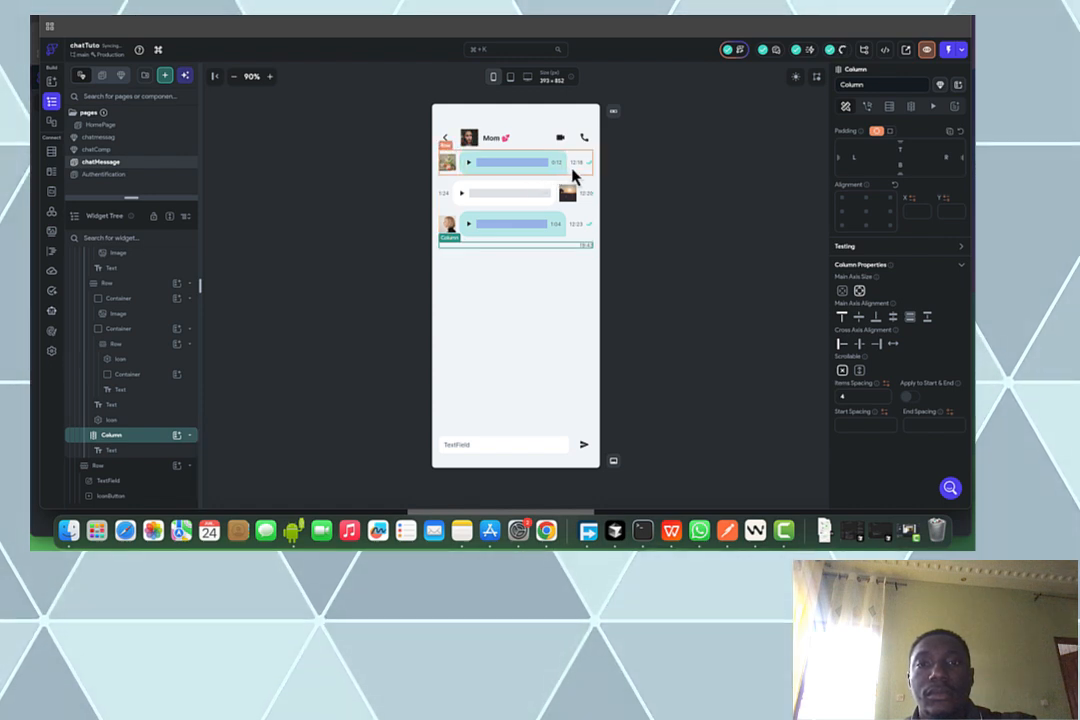
{"action": "left_click", "coordinate": [573, 175]}
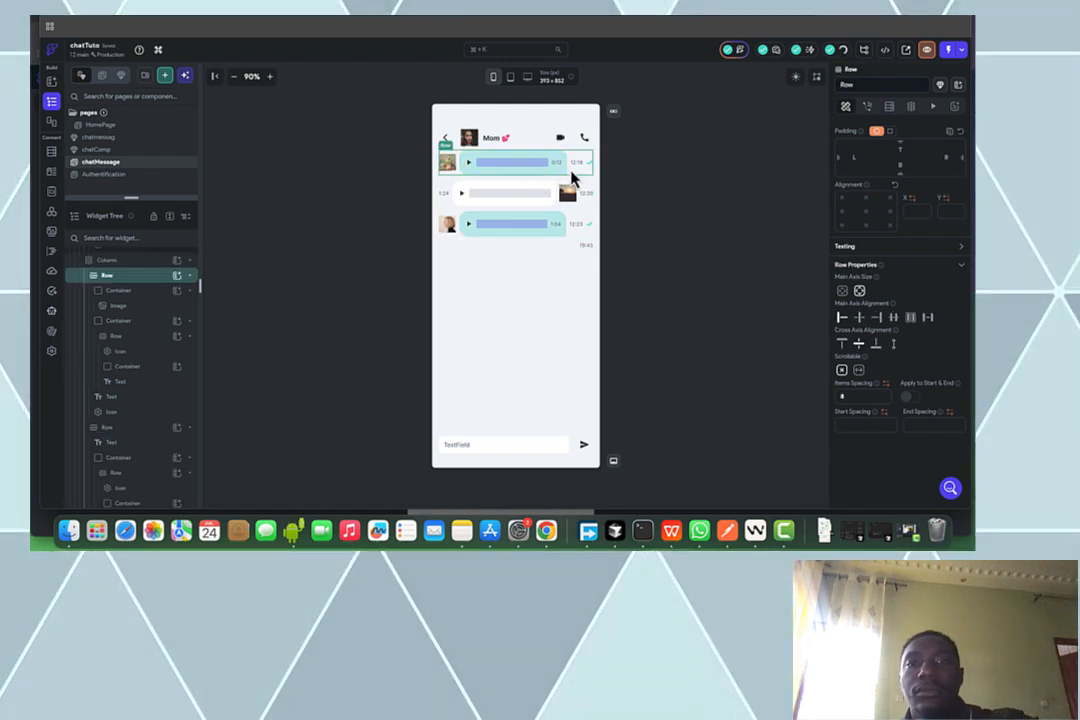
{"action": "key", "text": "Delete"}
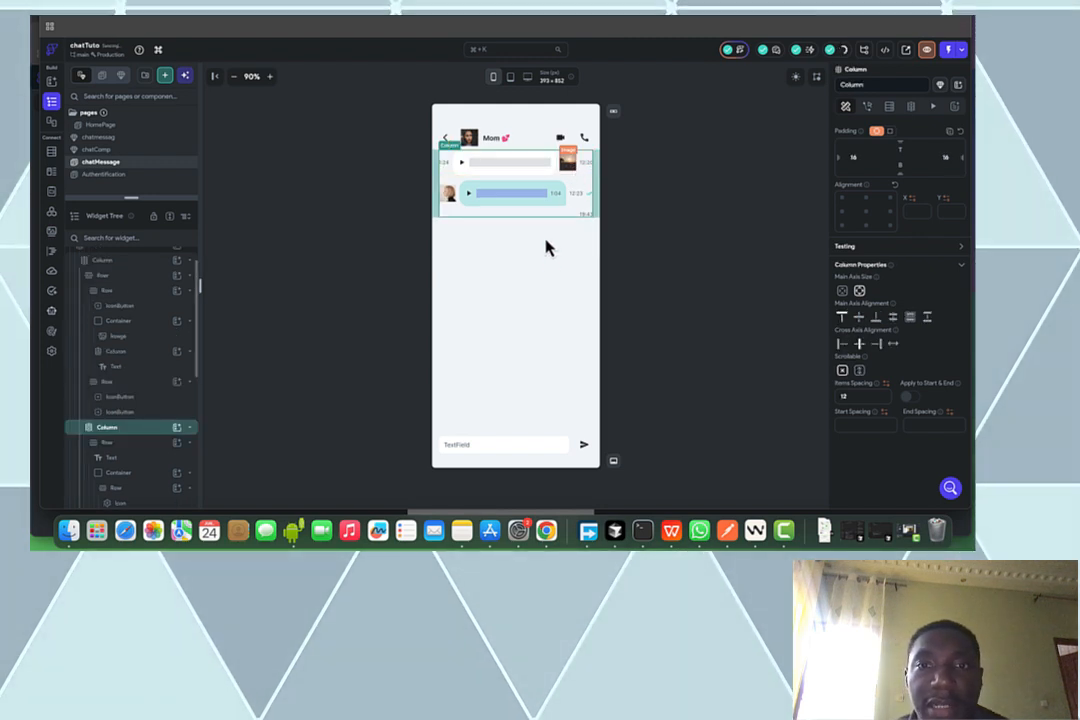
Remove the audio bar and play icon from the received message
{"action": "left_click", "coordinate": [511, 171]}
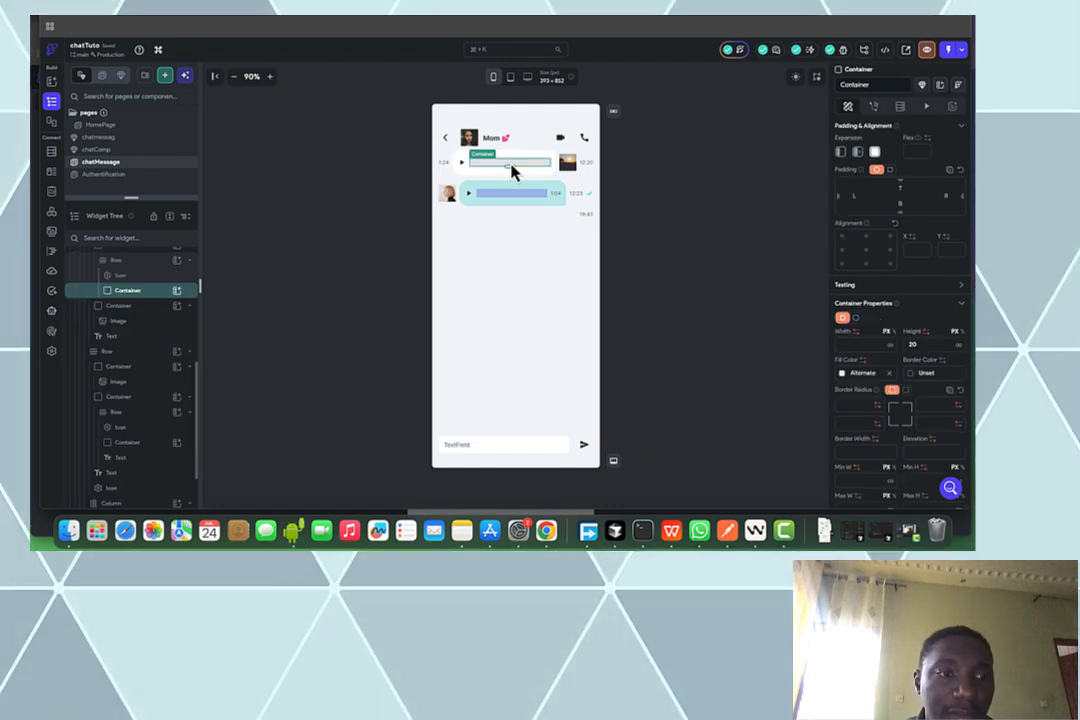
{"action": "key", "text": "Delete"}
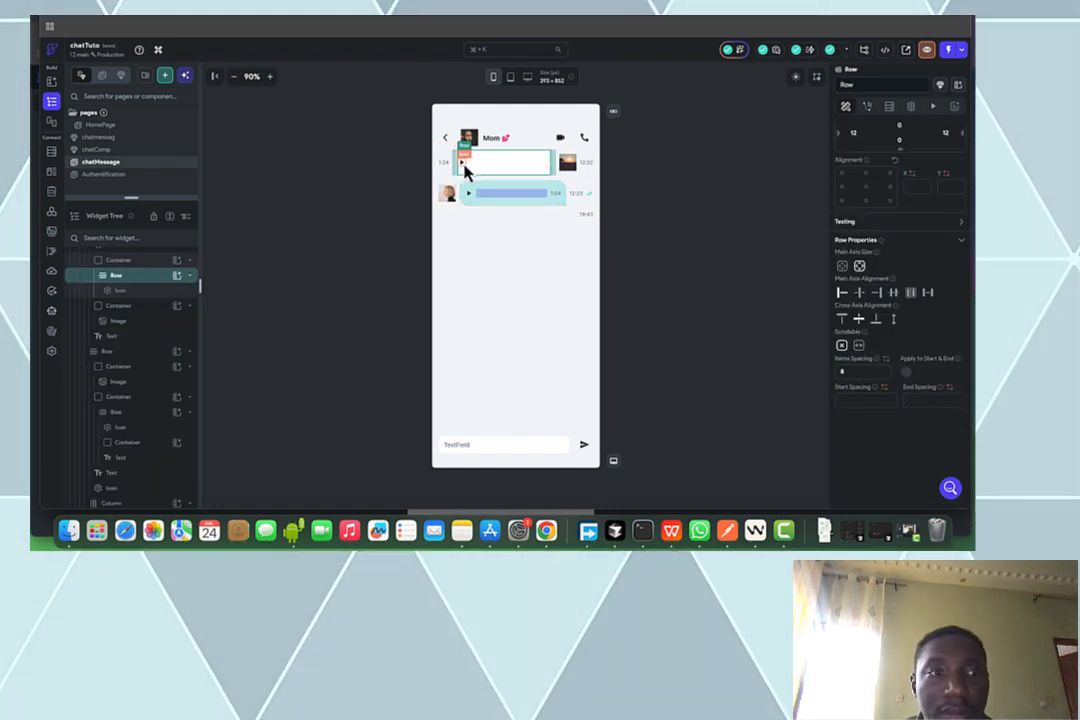
{"action": "left_click", "coordinate": [464, 169]}
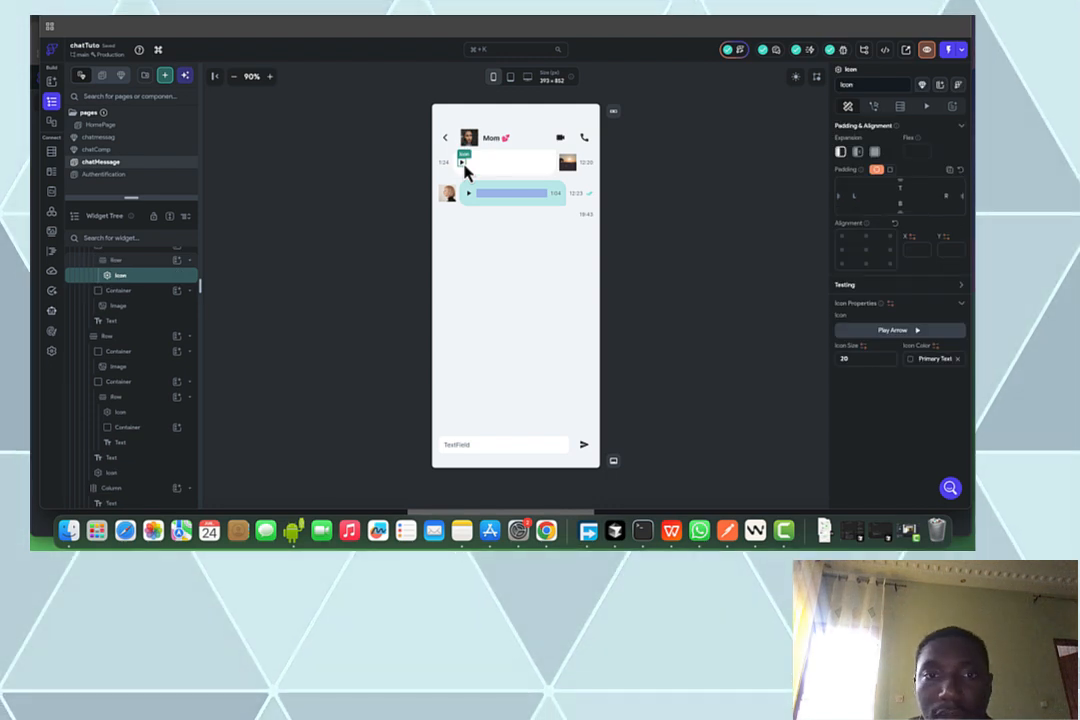
{"action": "key", "text": "Delete"}
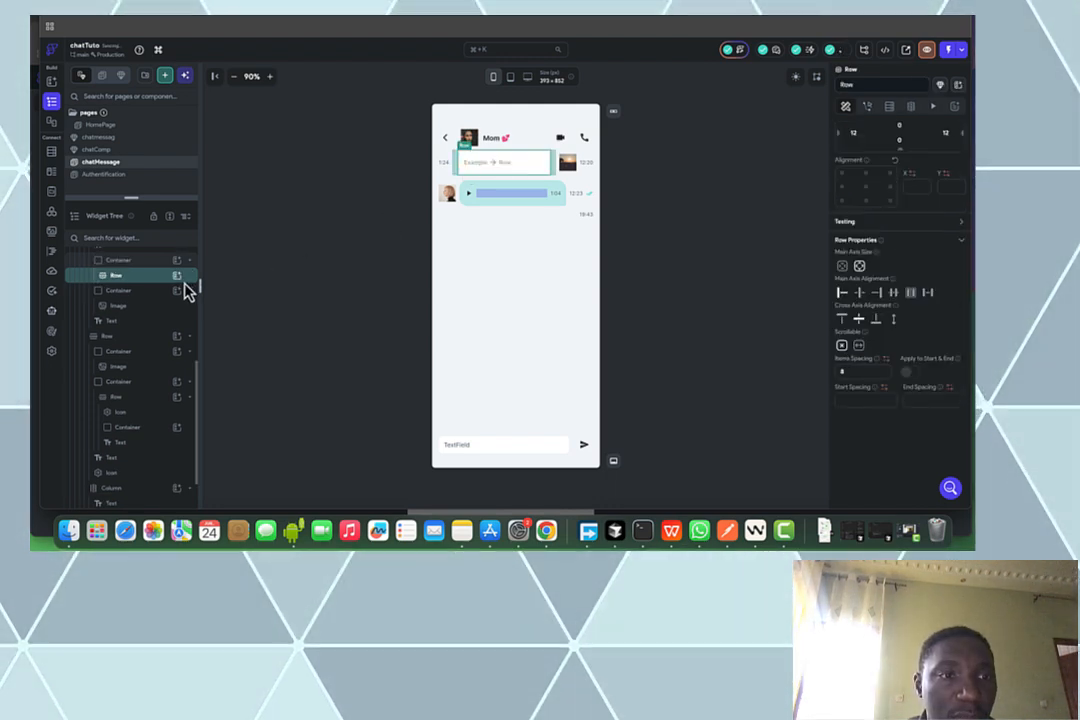
Add a Hello World Text widget inside the received message row
{"action": "left_click", "coordinate": [179, 276]}
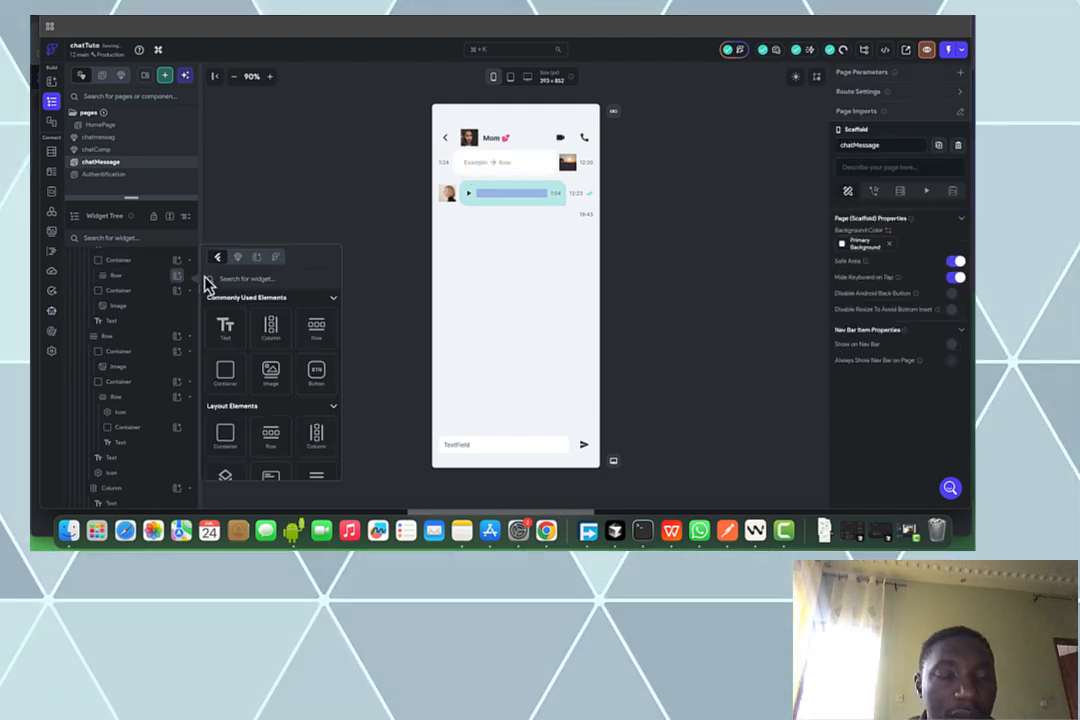
{"action": "left_click", "coordinate": [226, 328]}
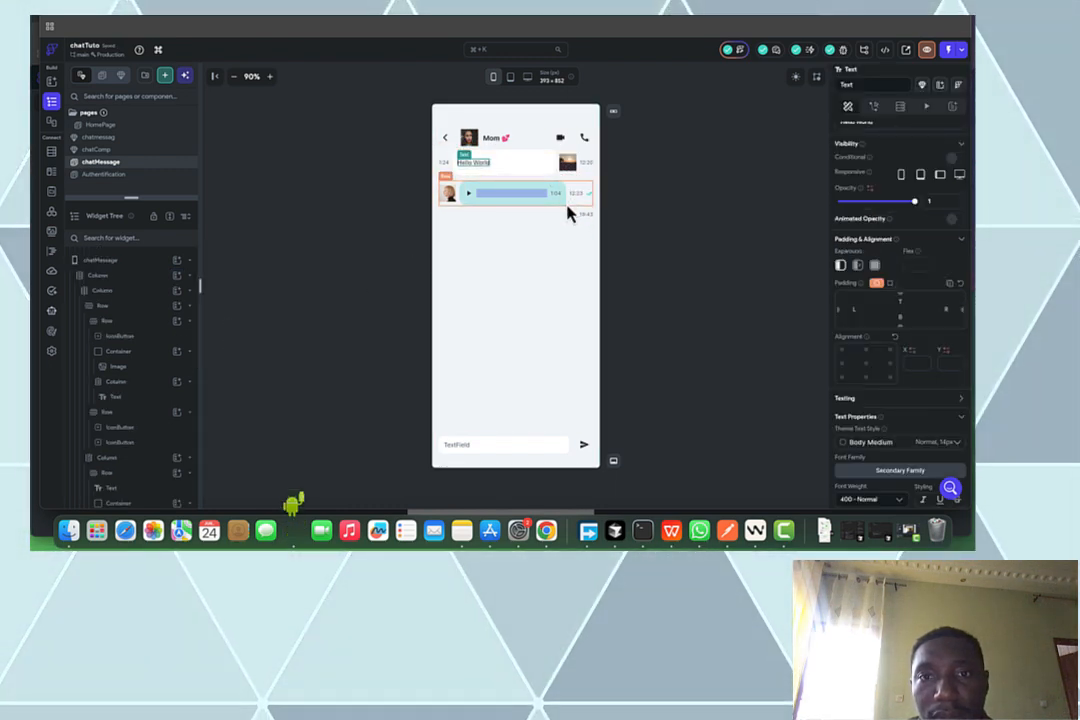
{"action": "left_click", "coordinate": [648, 131]}
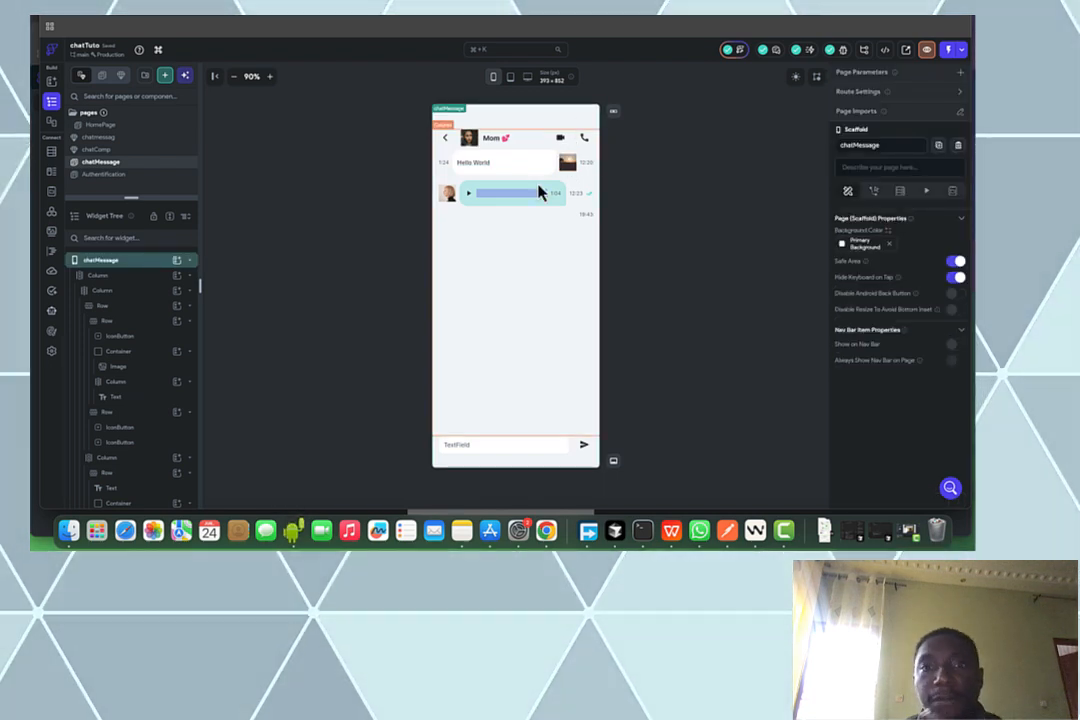
{"action": "left_click", "coordinate": [449, 170]}
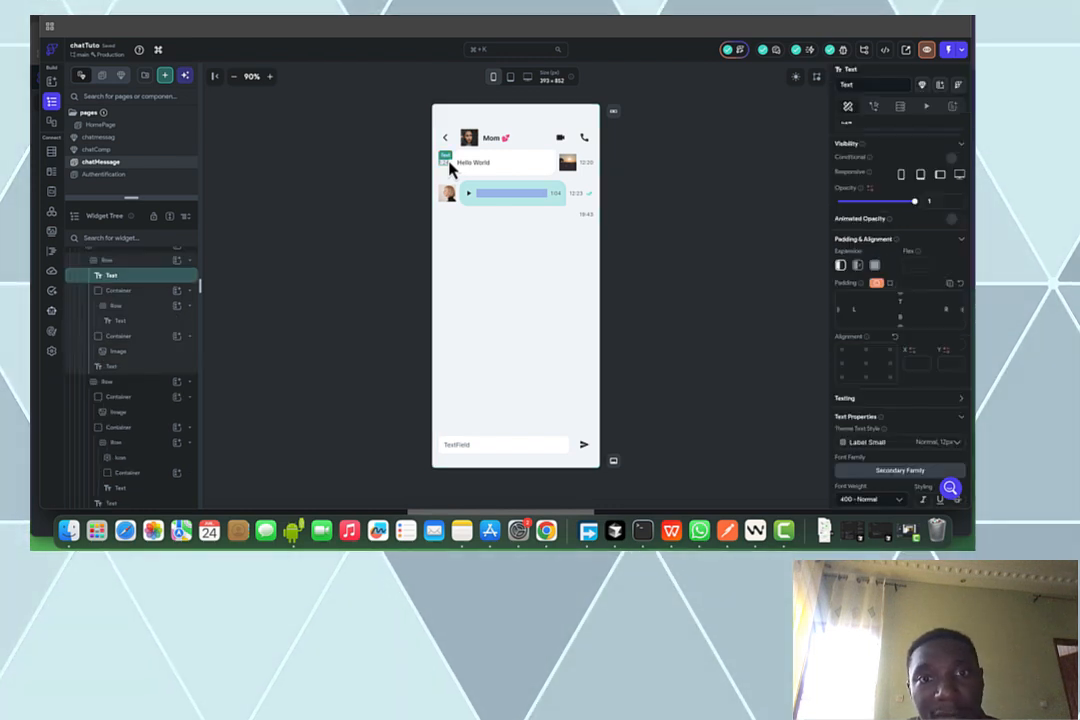
{"action": "left_click", "coordinate": [449, 172]}
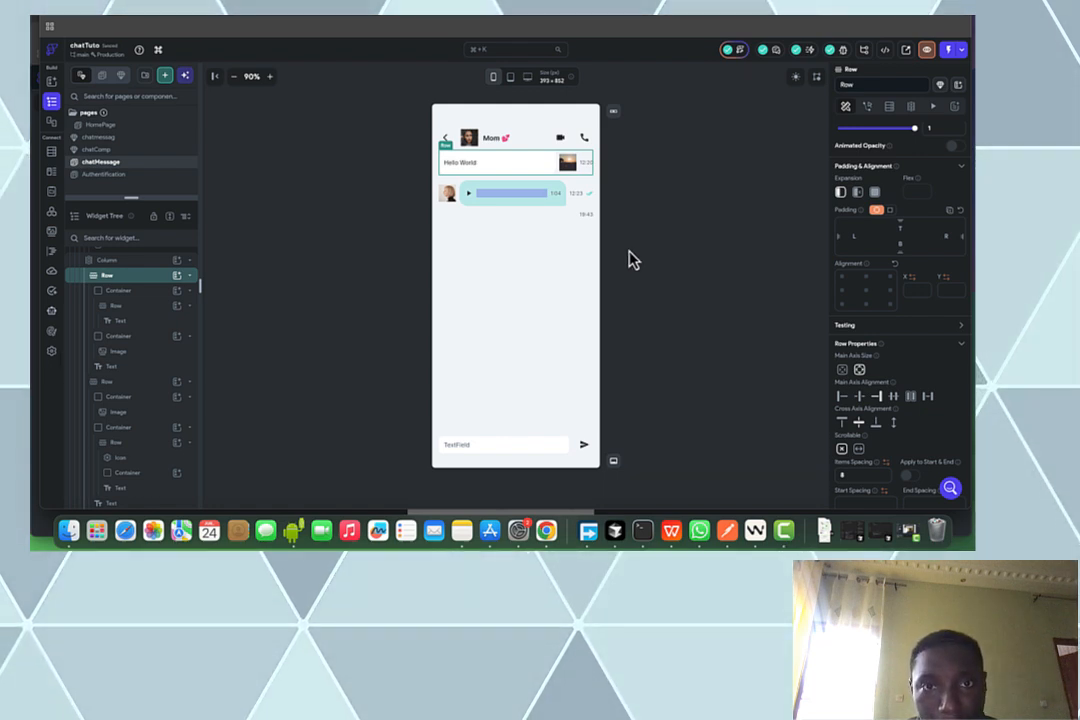
Set the Hello World bubble's top-left border radius to 4
{"action": "left_click", "coordinate": [445, 166]}
{"action": "scroll", "coordinate": [887, 415], "scroll_direction": "down", "scroll_amount": 2}
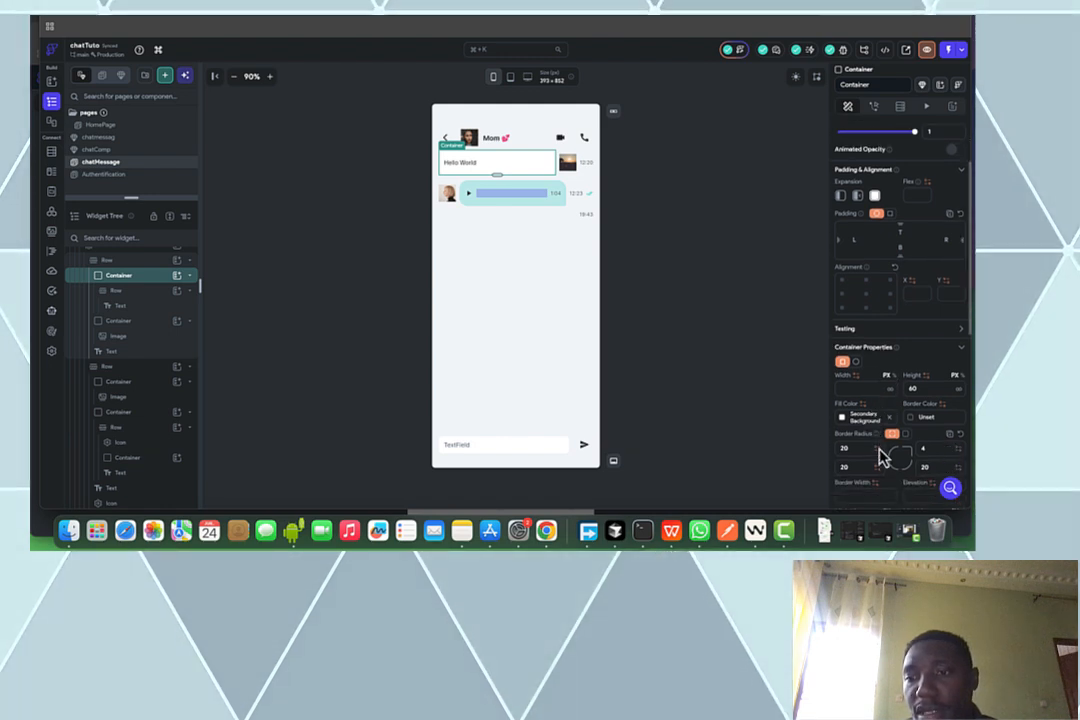
{"action": "left_click_drag", "start_coordinate": [858, 453], "coordinate": [808, 463]}
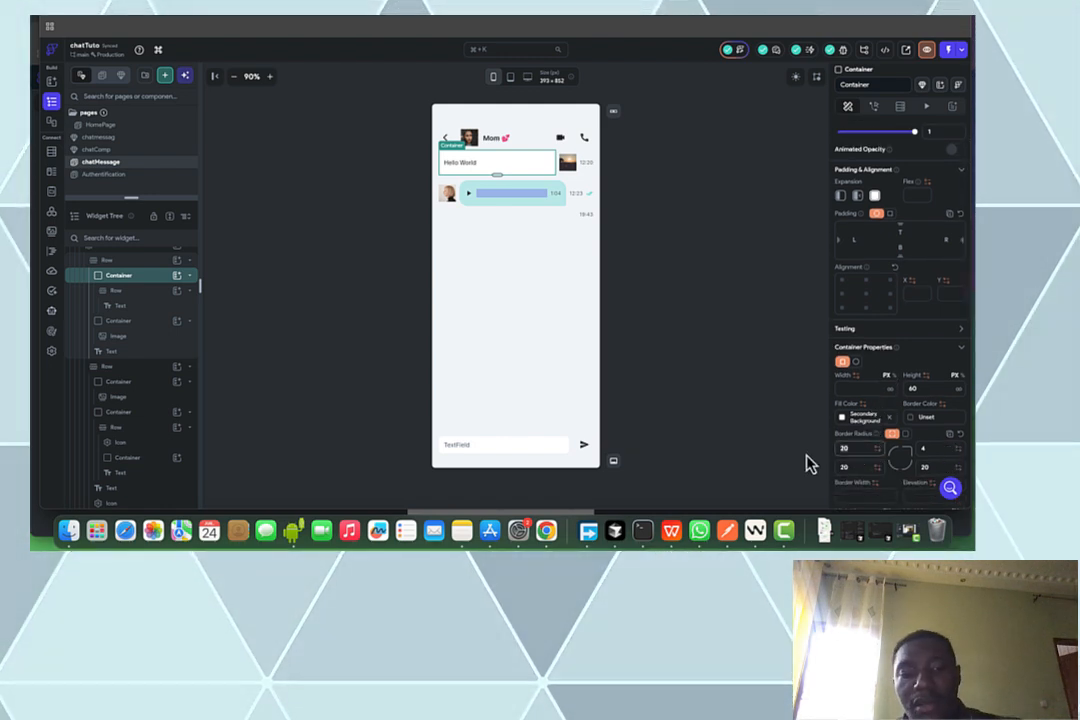
{"action": "type", "text": "4"}
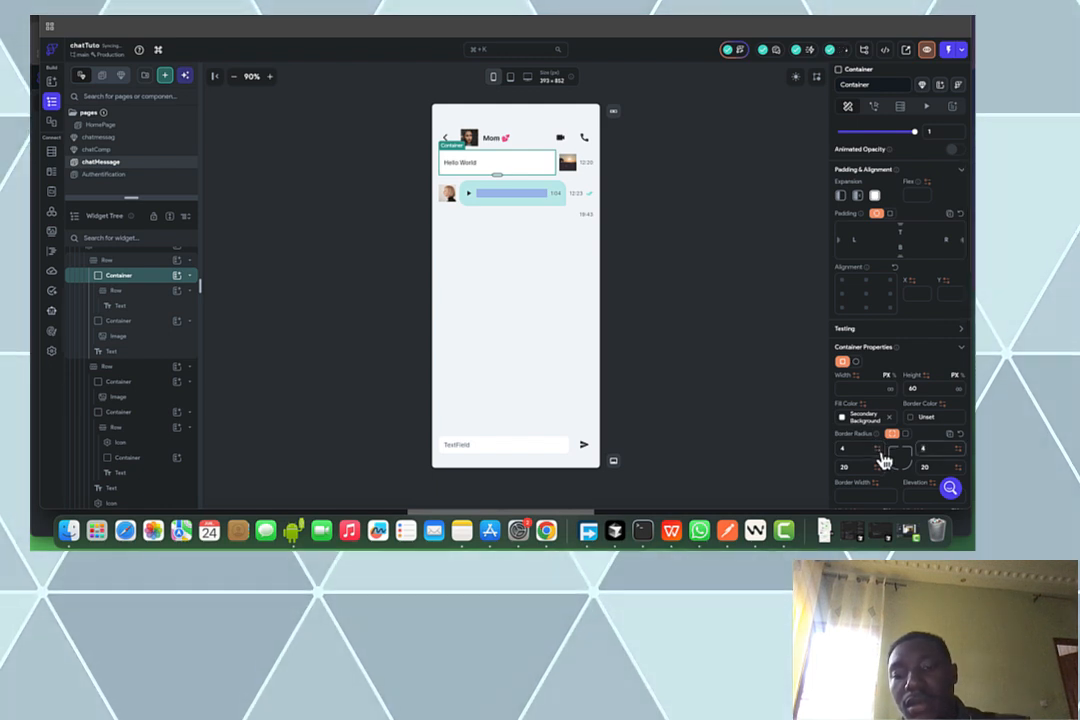
{"action": "left_click", "coordinate": [672, 248]}
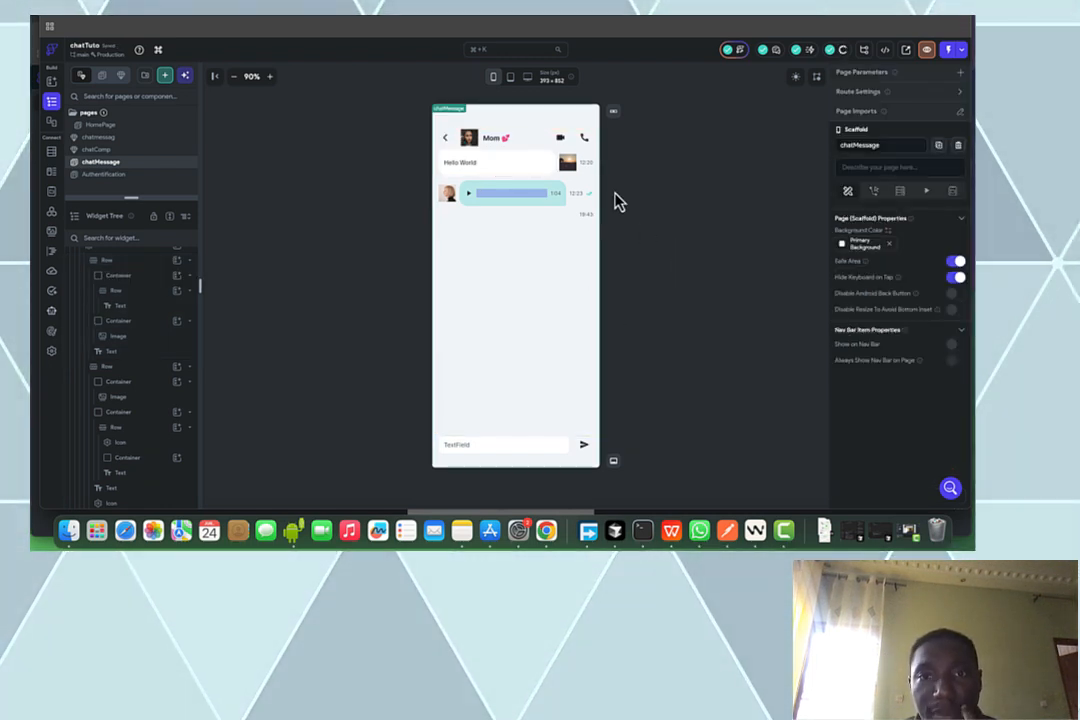
Move the avatar image ahead of the bubble so it sits on the left
{"action": "left_click", "coordinate": [560, 172]}
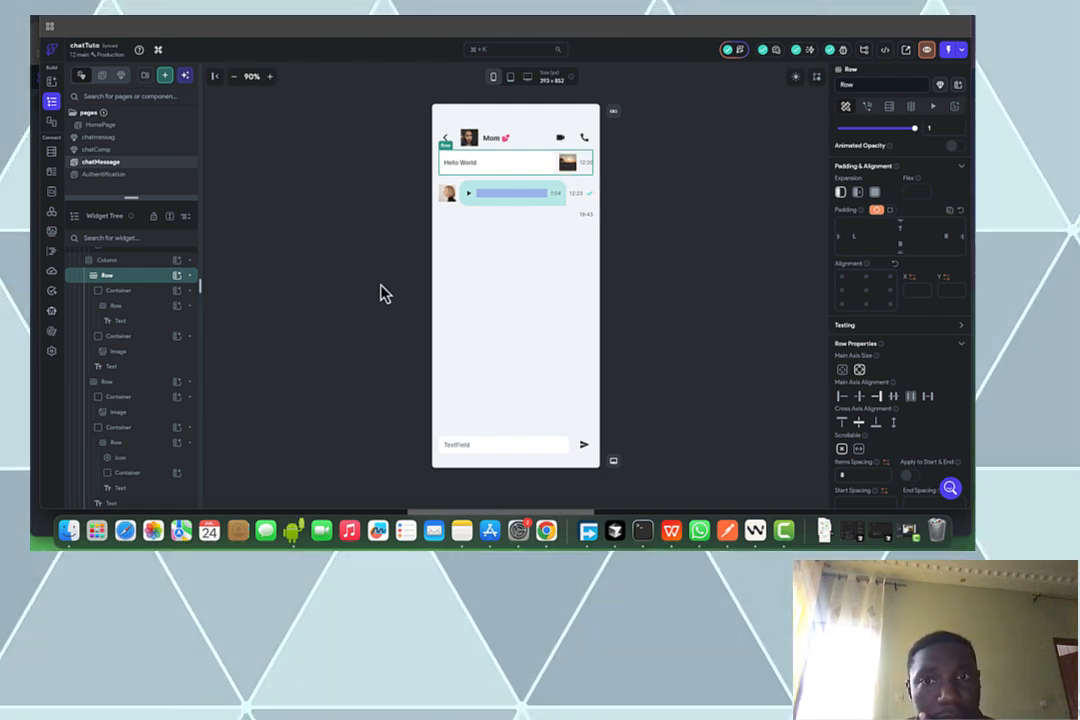
{"action": "left_click", "coordinate": [133, 340]}
{"action": "left_click_drag", "start_coordinate": [133, 340], "coordinate": [125, 287]}
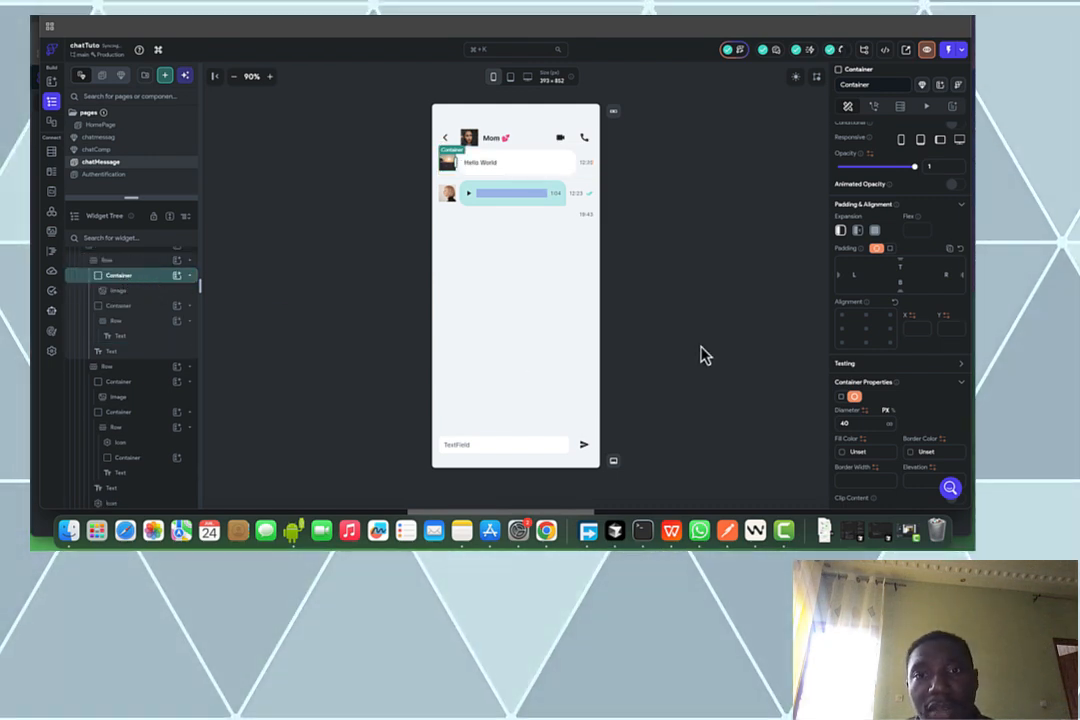
{"action": "left_click", "coordinate": [571, 263]}
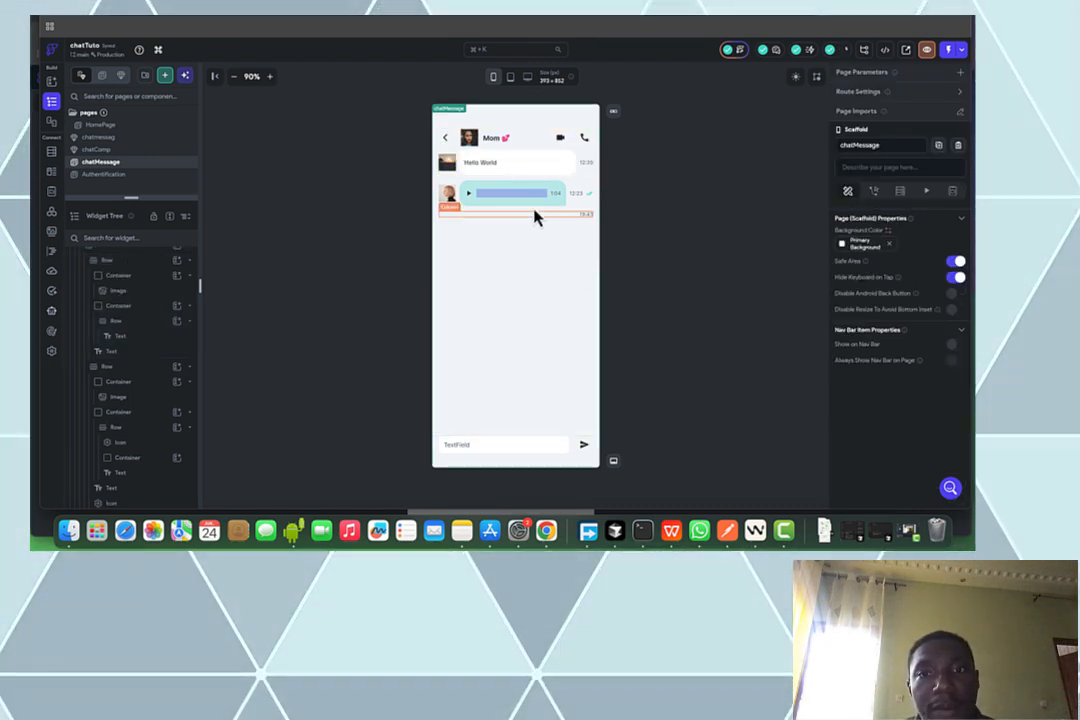
Move the sent message bubble ahead of its avatar image
{"action": "left_click", "coordinate": [455, 205]}
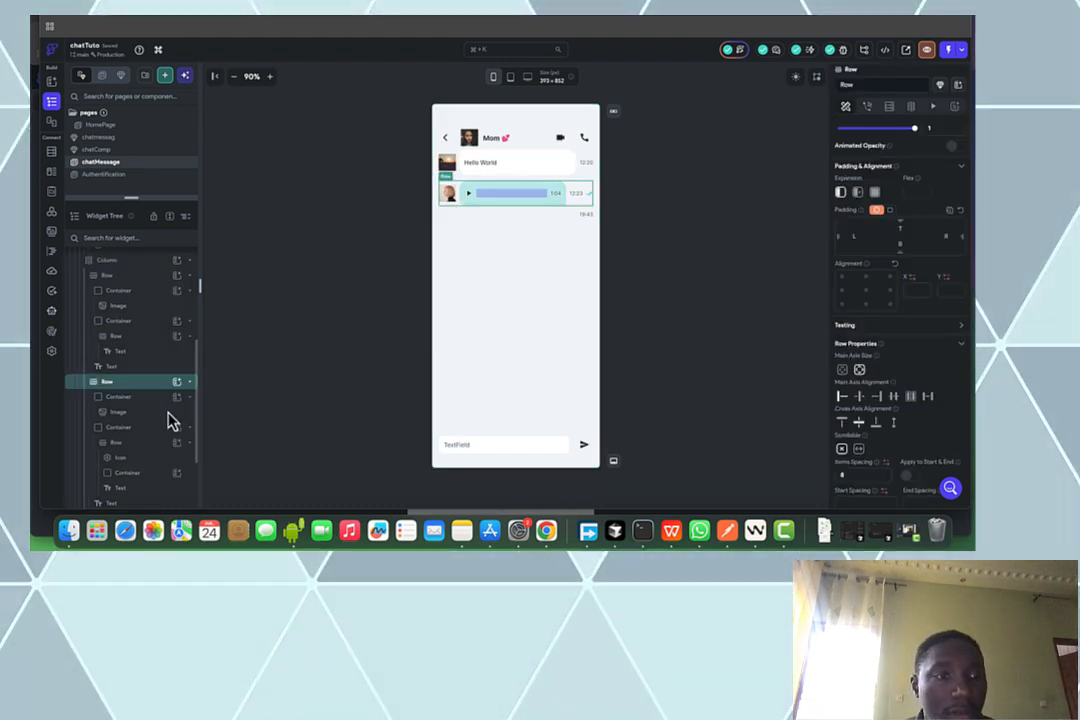
{"action": "scroll", "coordinate": [140, 446], "scroll_direction": "down", "scroll_amount": 1}
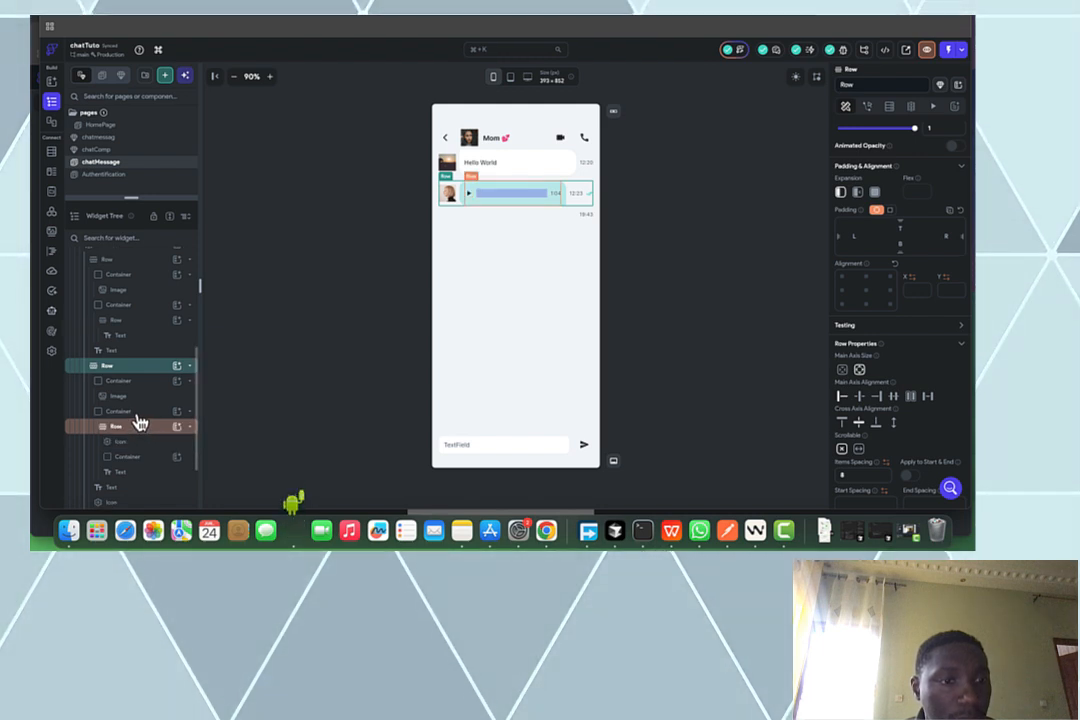
{"action": "left_click", "coordinate": [137, 413]}
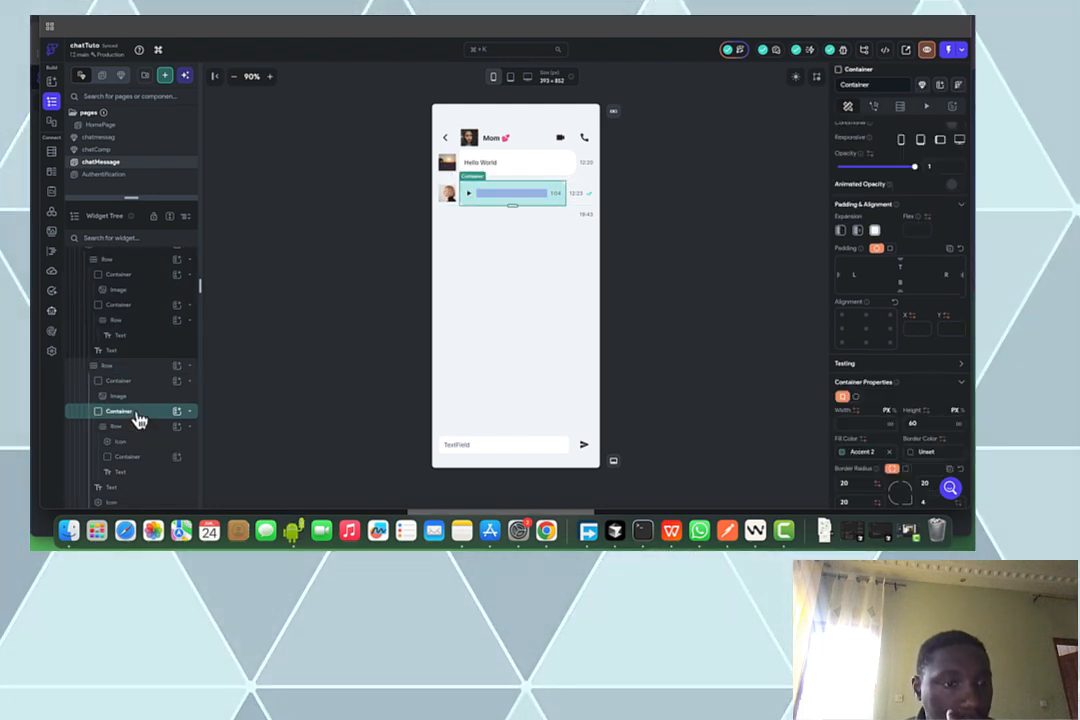
{"action": "left_click_drag", "start_coordinate": [137, 418], "coordinate": [125, 374]}
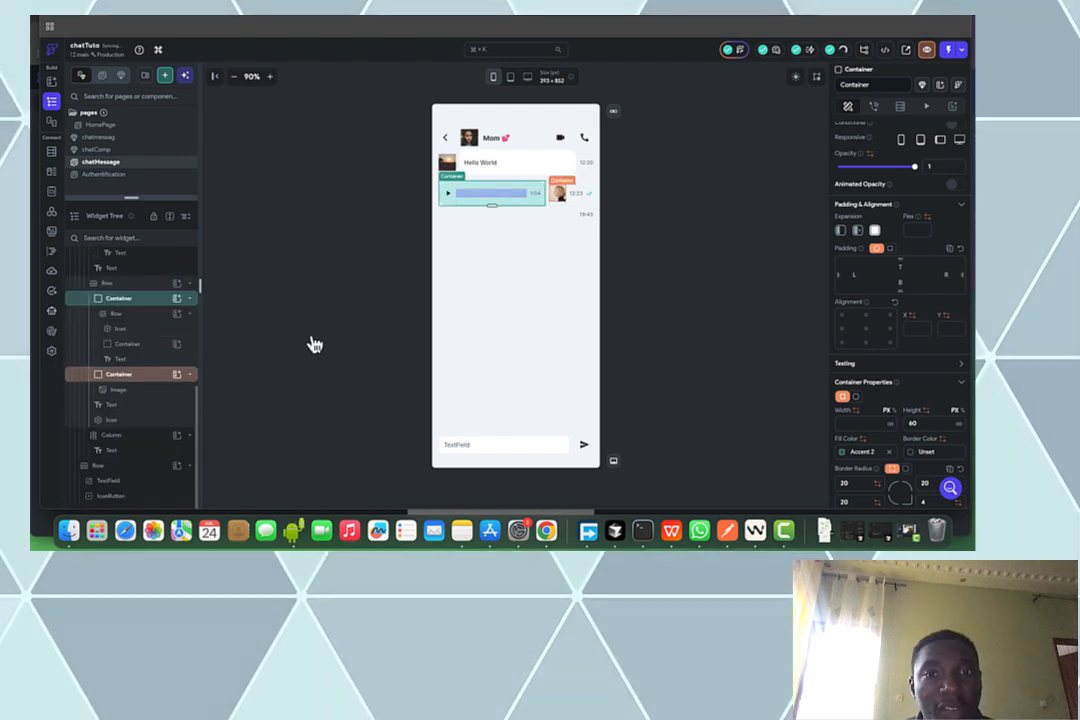
Delete the sent bubble's audio progress bar, play icon and small time text
{"action": "left_click", "coordinate": [484, 204]}
{"action": "key", "text": "Delete"}
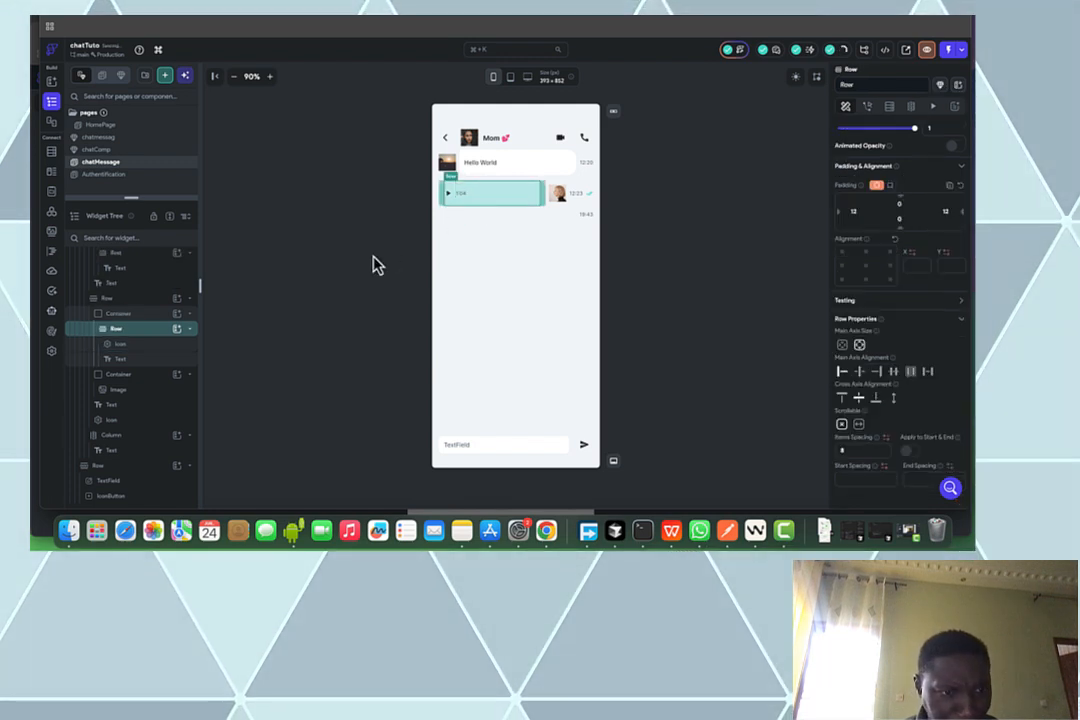
{"action": "left_click", "coordinate": [144, 345]}
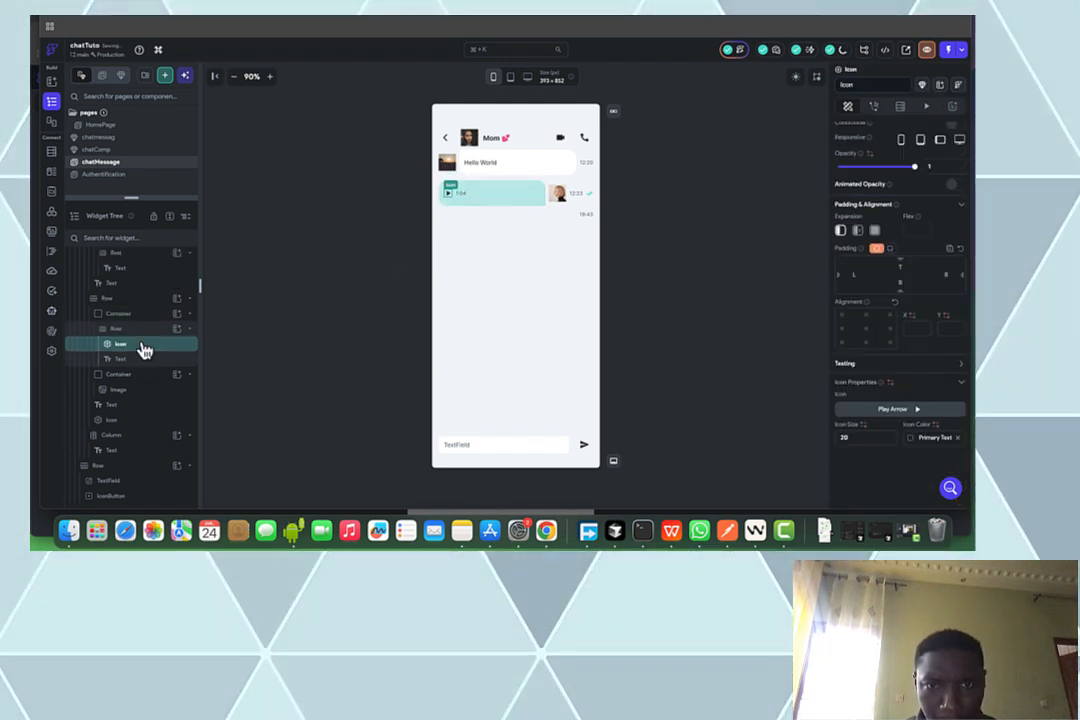
{"action": "key", "text": "Delete"}
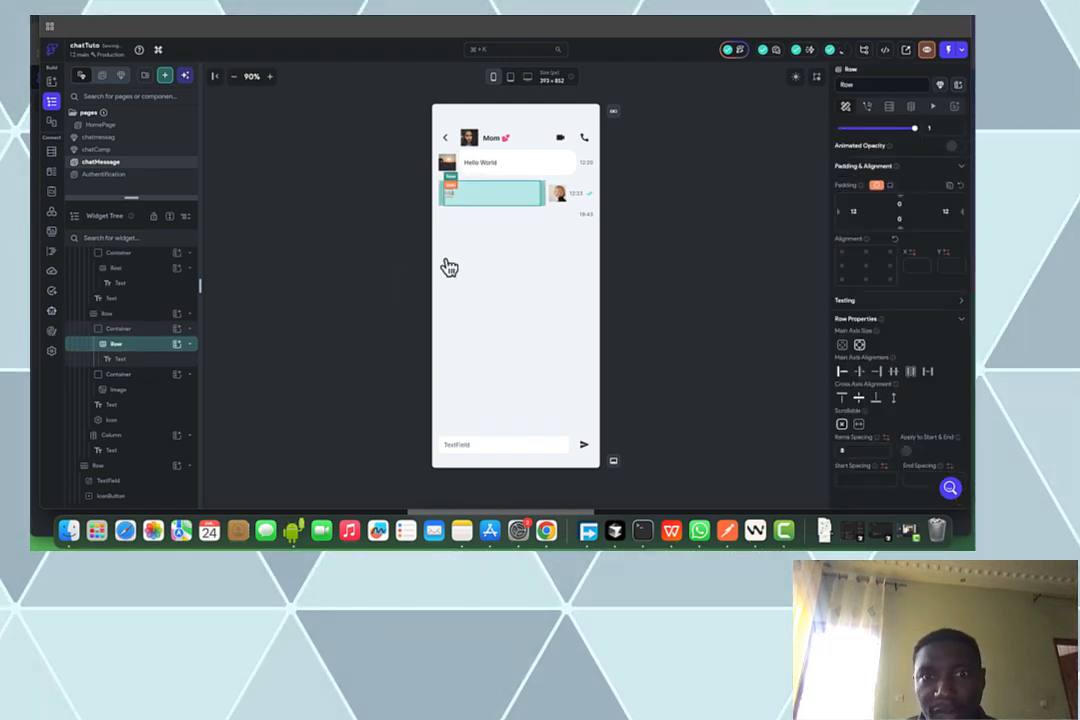
{"action": "left_click", "coordinate": [658, 232]}
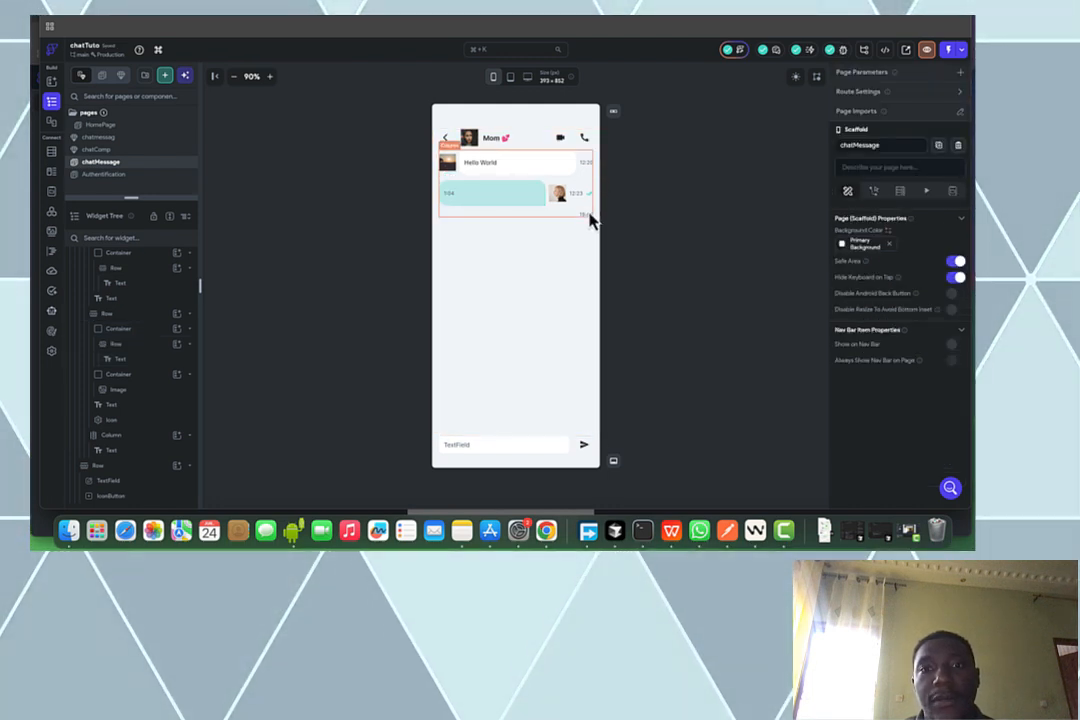
{"action": "left_click", "coordinate": [585, 212]}
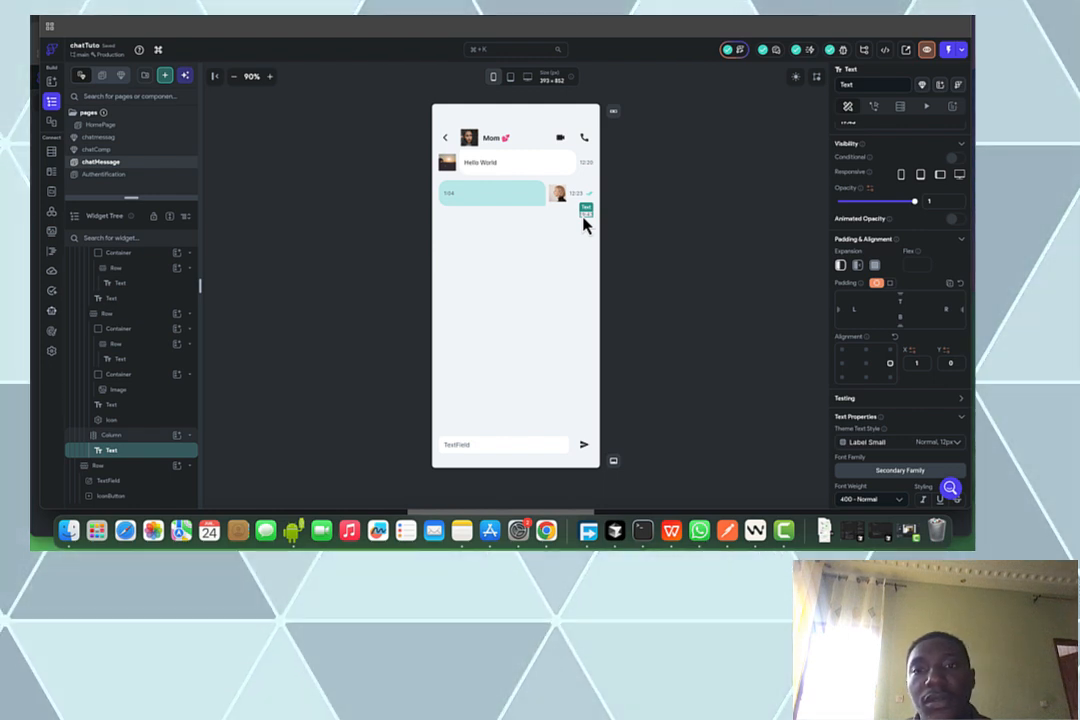
{"action": "key", "text": "Delete"}
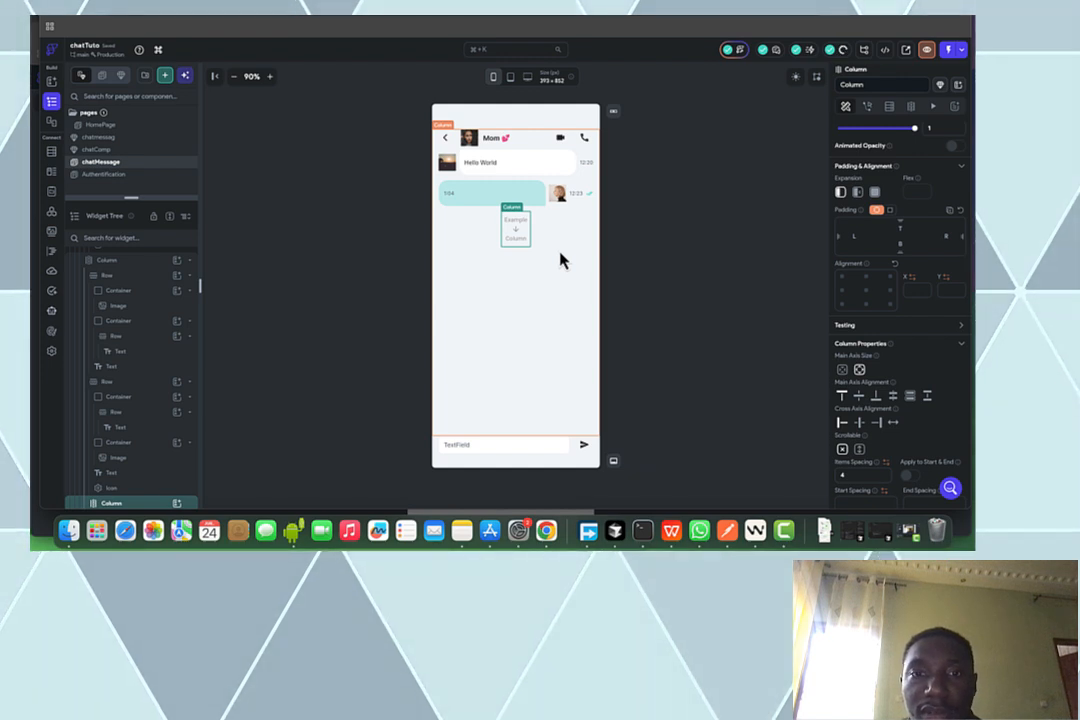
Delete the leftover empty column and change the message input's hint text to 'Message'
{"action": "key", "text": "Delete"}
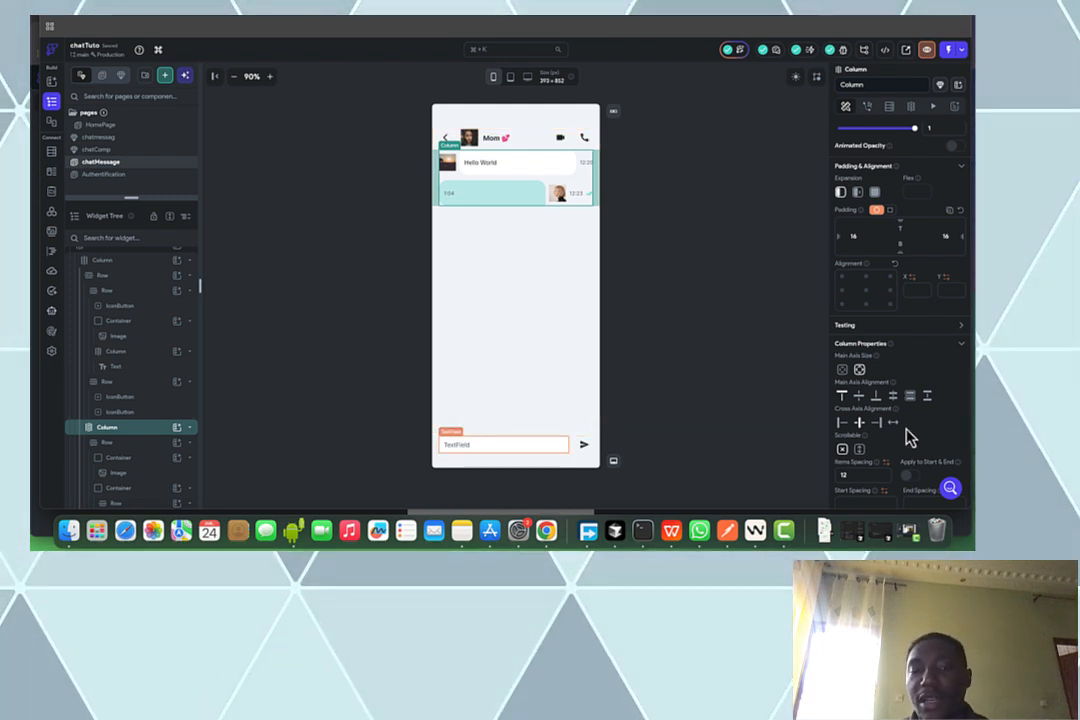
{"action": "scroll", "coordinate": [904, 440], "scroll_direction": "down", "scroll_amount": 3}
{"action": "scroll", "coordinate": [904, 435], "scroll_direction": "down", "scroll_amount": 2}
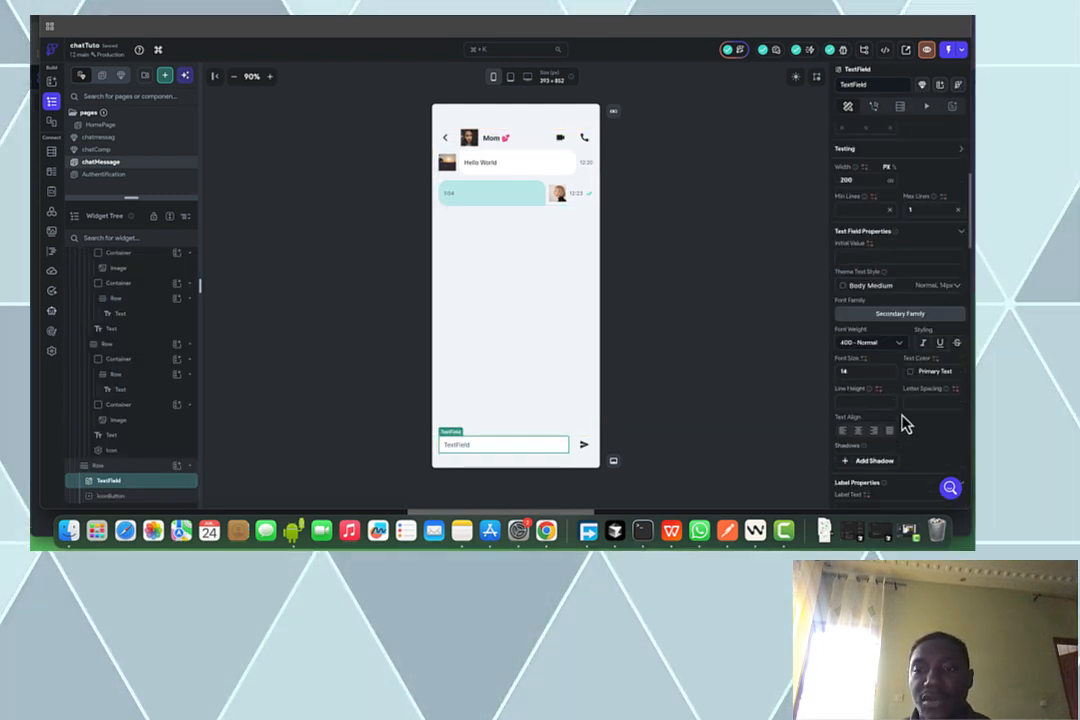
{"action": "scroll", "coordinate": [888, 380], "scroll_direction": "down", "scroll_amount": 4}
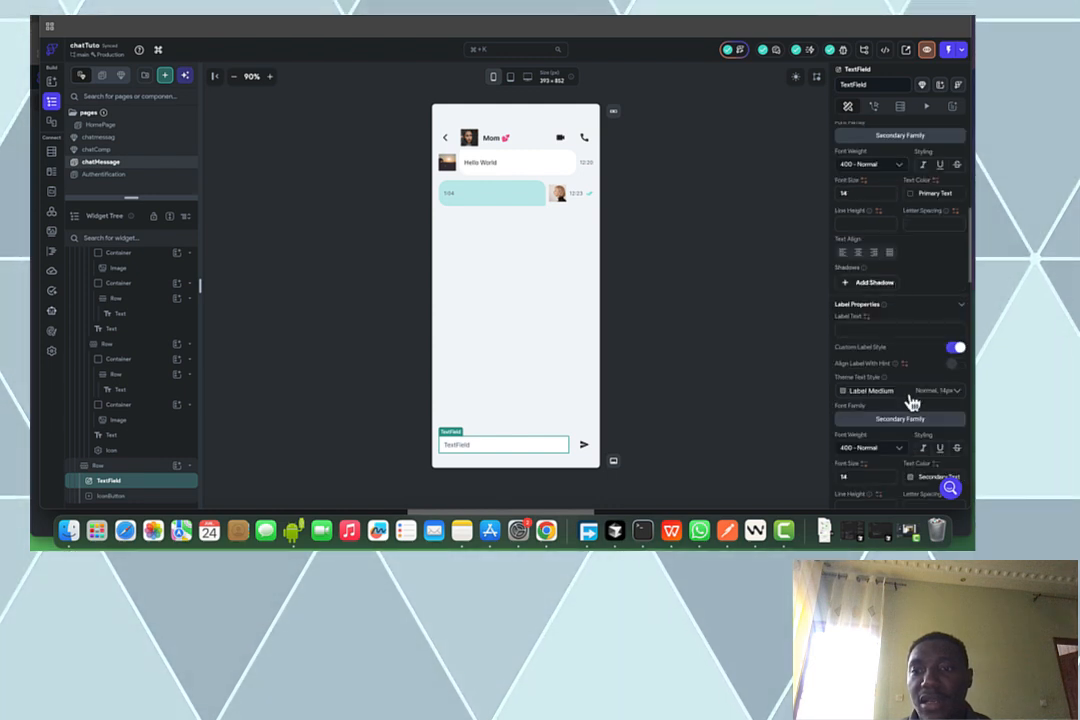
{"action": "scroll", "coordinate": [895, 340], "scroll_direction": "down", "scroll_amount": 4}
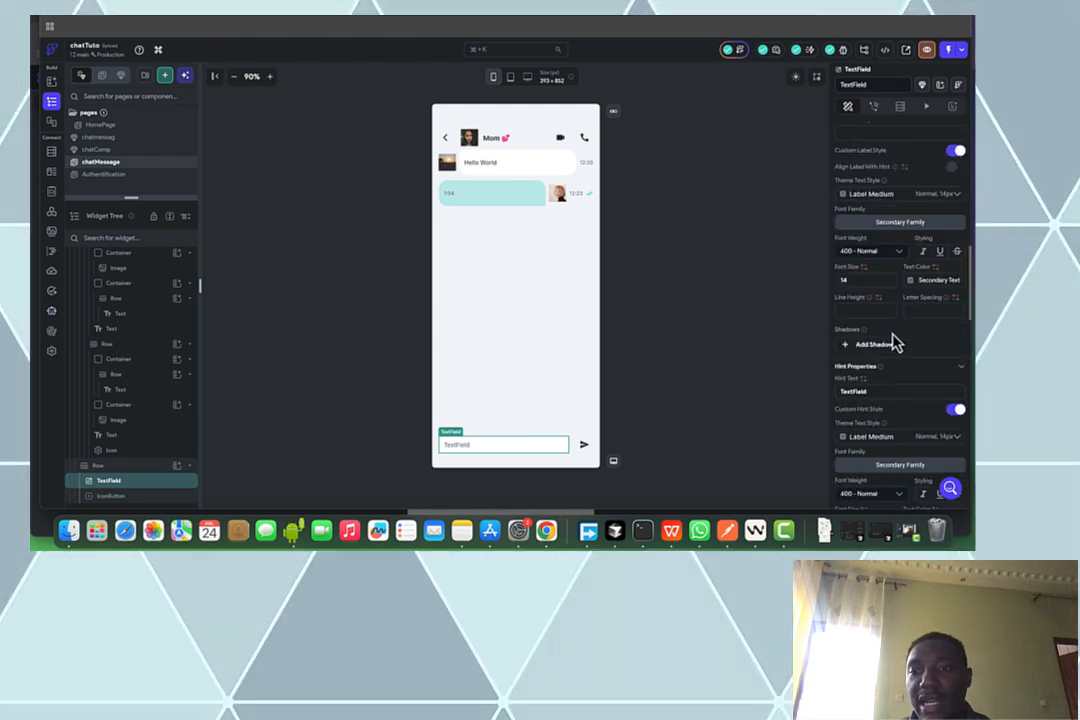
{"action": "left_click", "coordinate": [883, 395]}
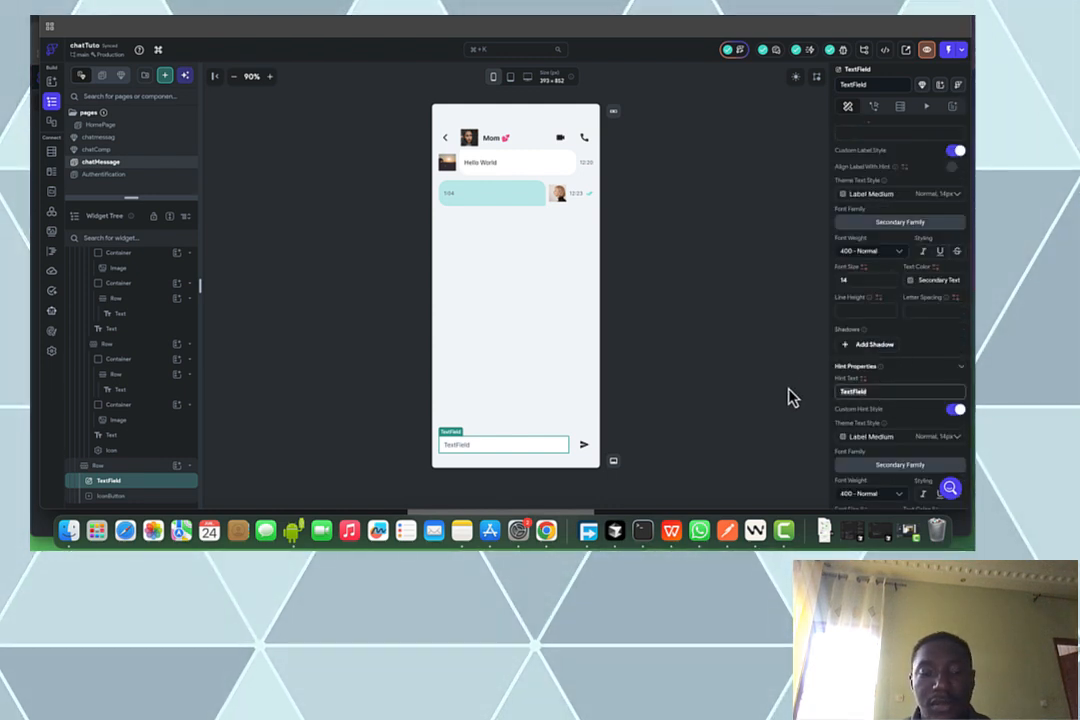
{"action": "key", "text": "ctrl+a"}
{"action": "type", "text": "H"}
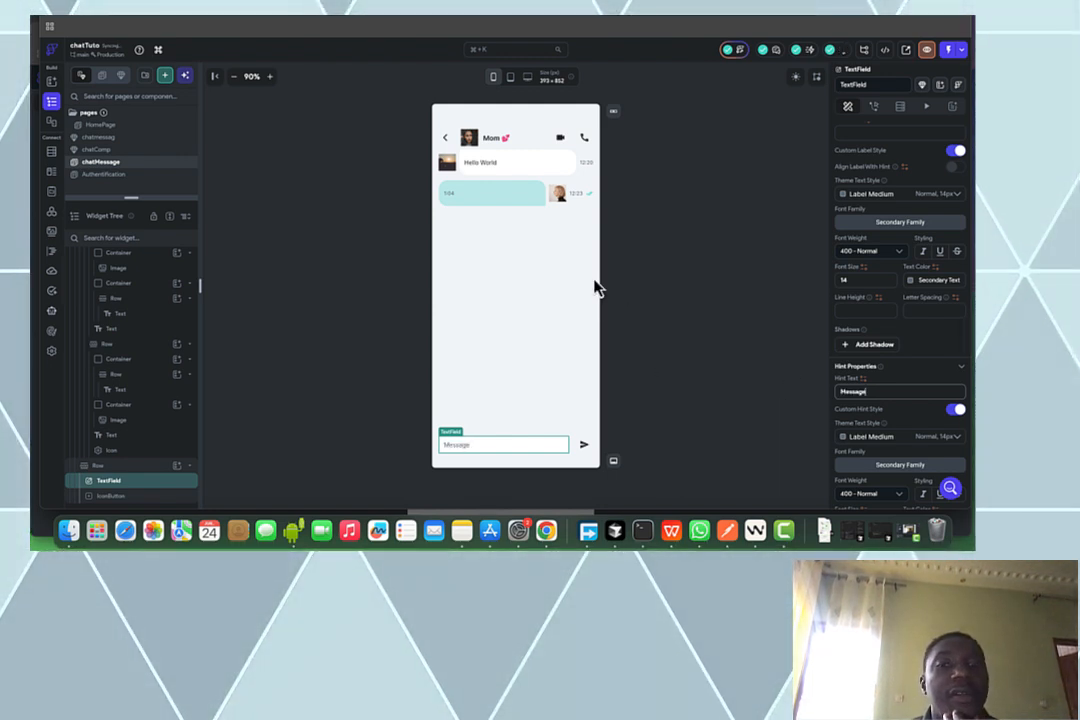
{"action": "left_click", "coordinate": [692, 272]}
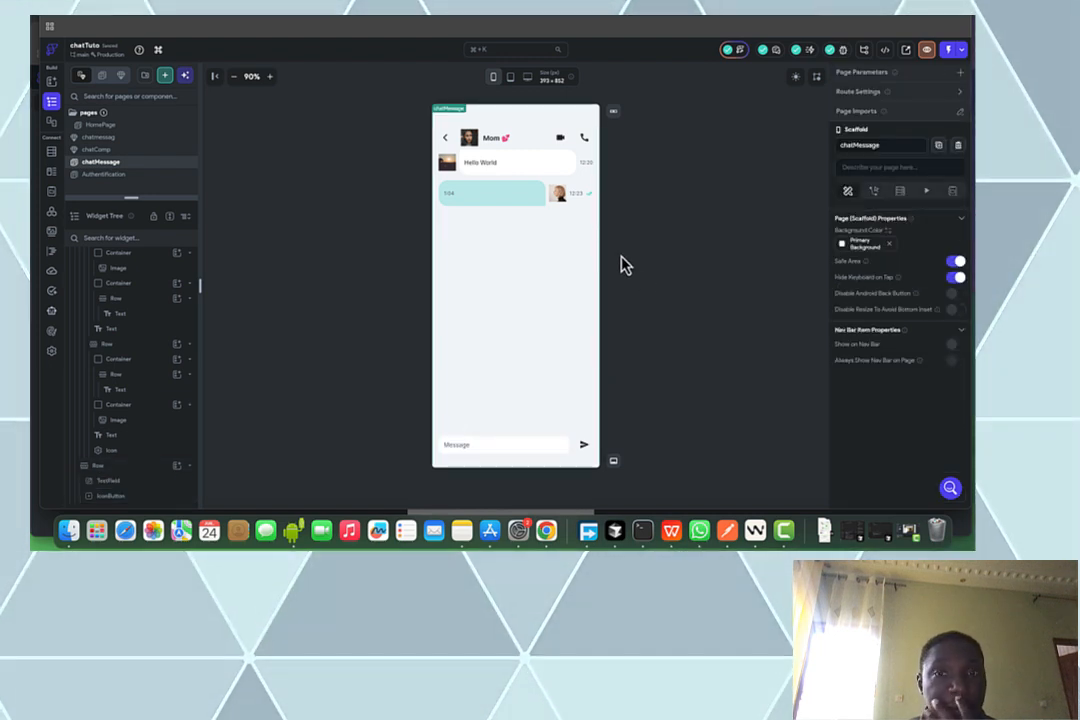
Delete the chatComp component
{"action": "left_click", "coordinate": [106, 152]}
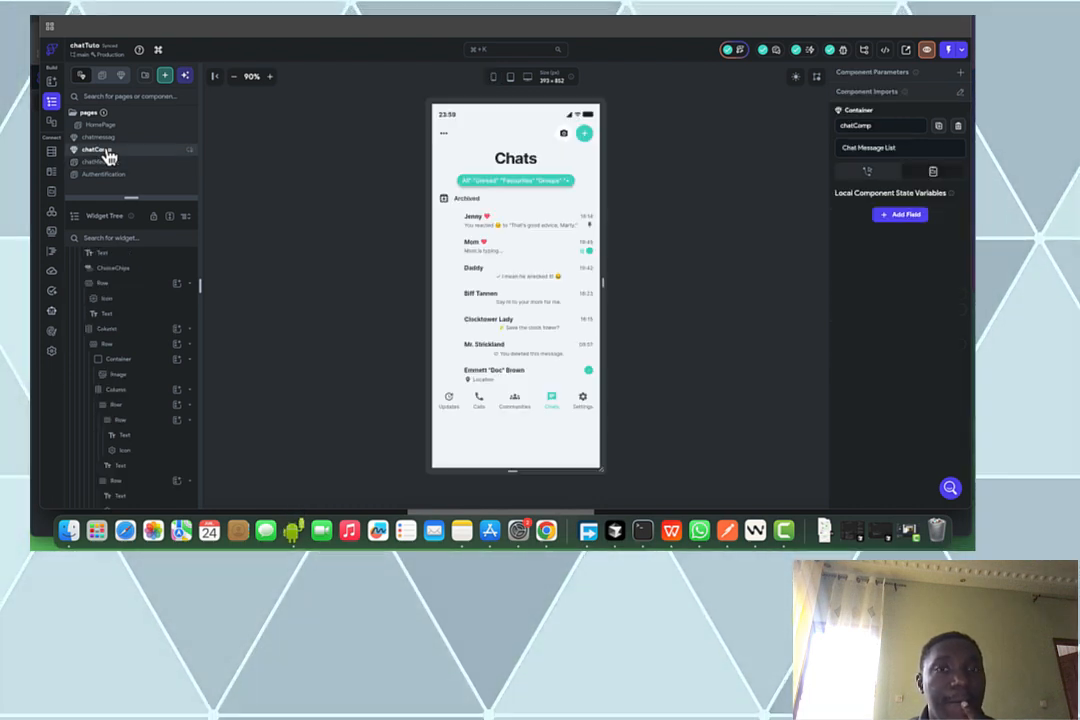
{"action": "right_click", "coordinate": [107, 154]}
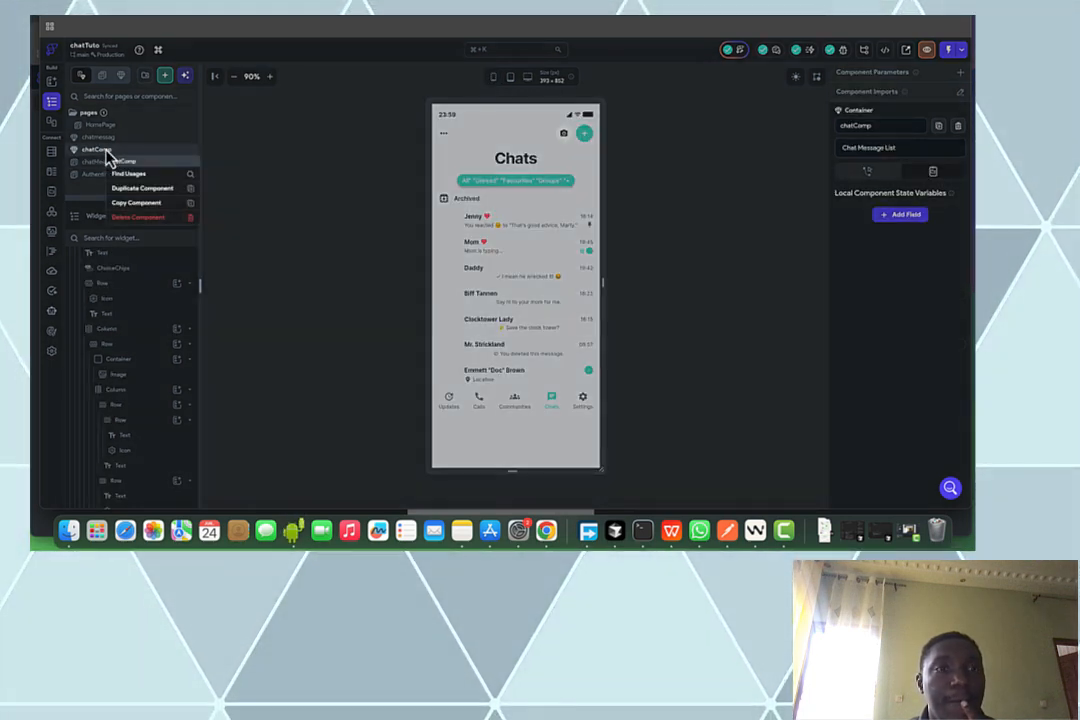
{"action": "left_click", "coordinate": [140, 226]}
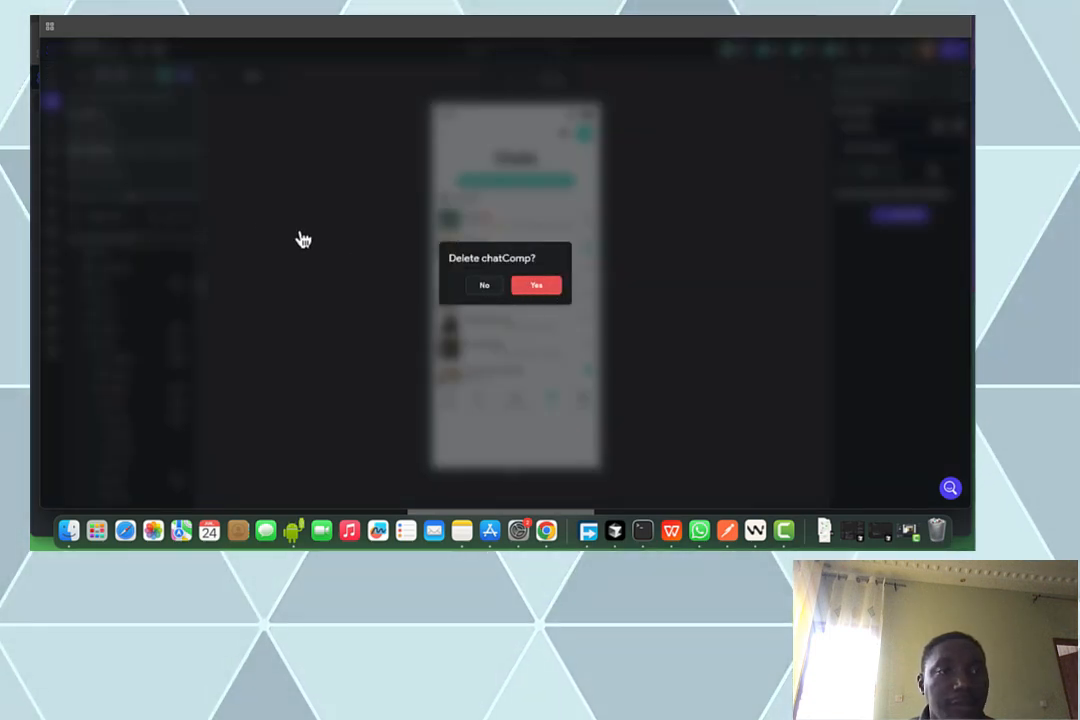
{"action": "key", "text": "Return"}
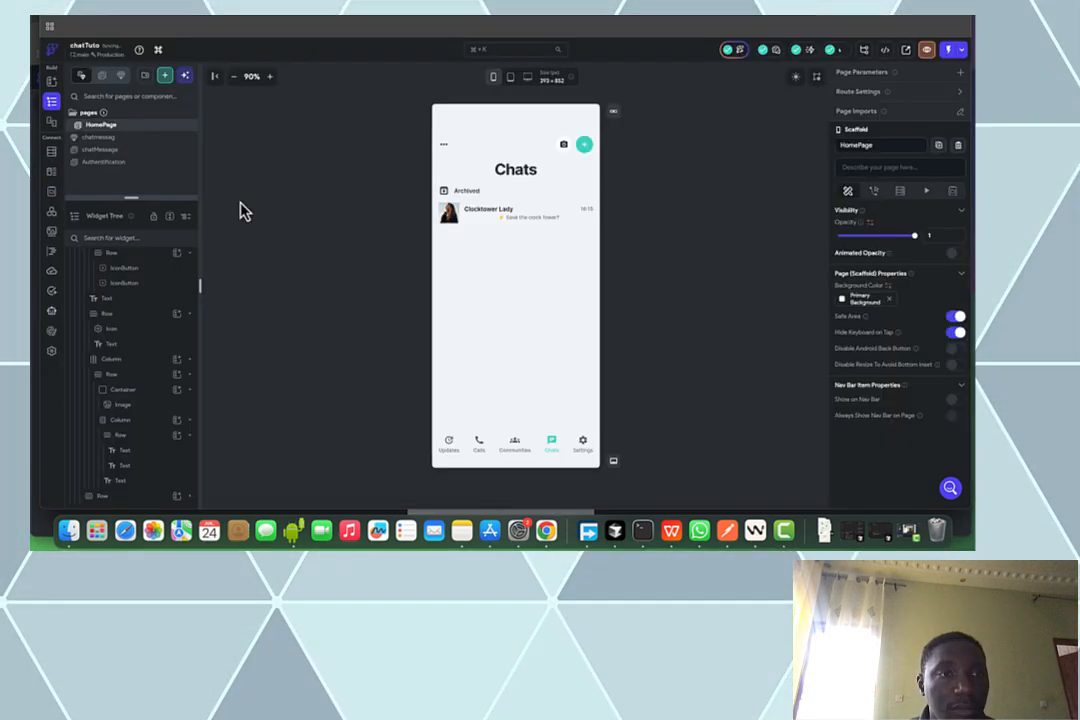
Delete the chatmessag component
{"action": "right_click", "coordinate": [135, 147]}
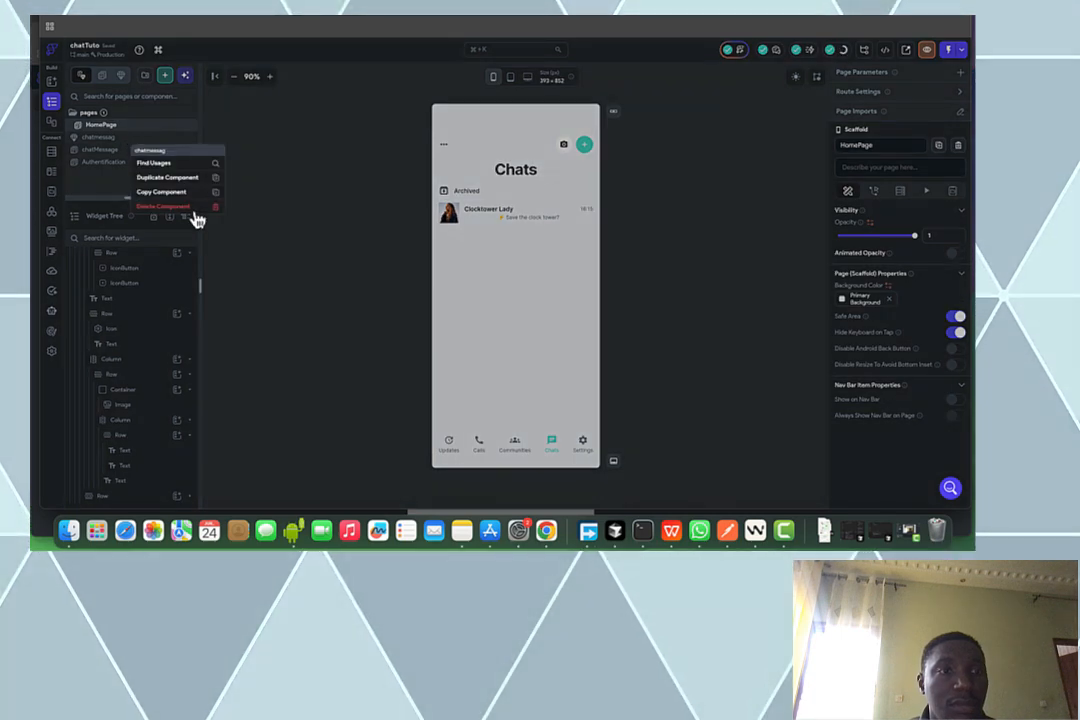
{"action": "left_click", "coordinate": [190, 207]}
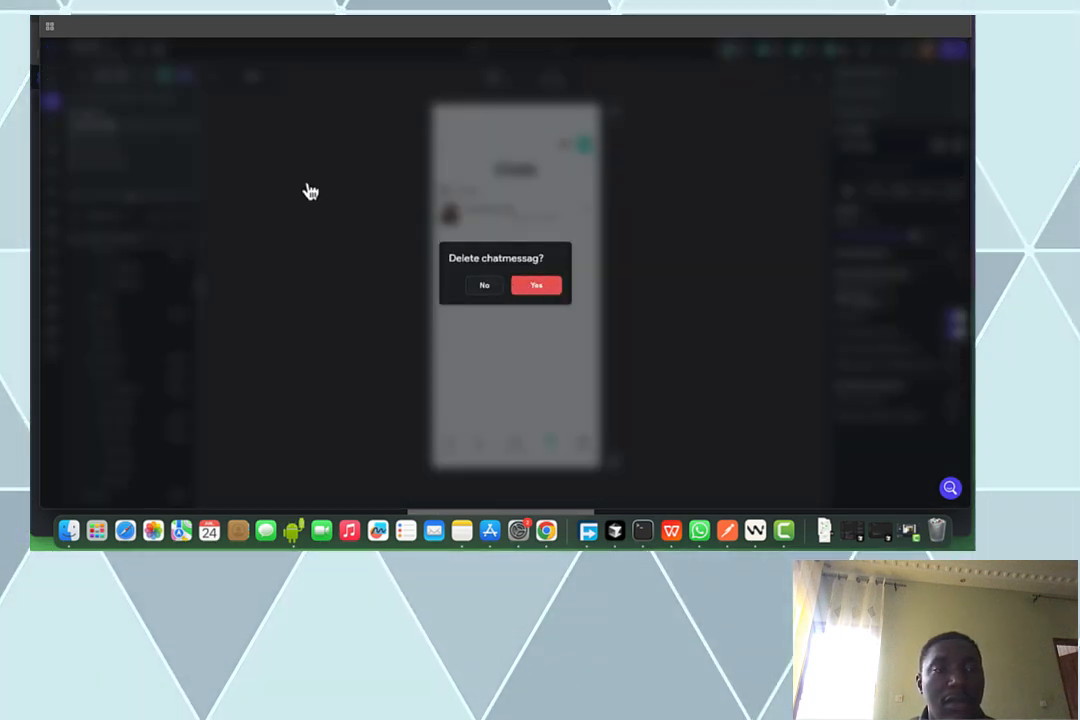
{"action": "key", "text": "Return"}
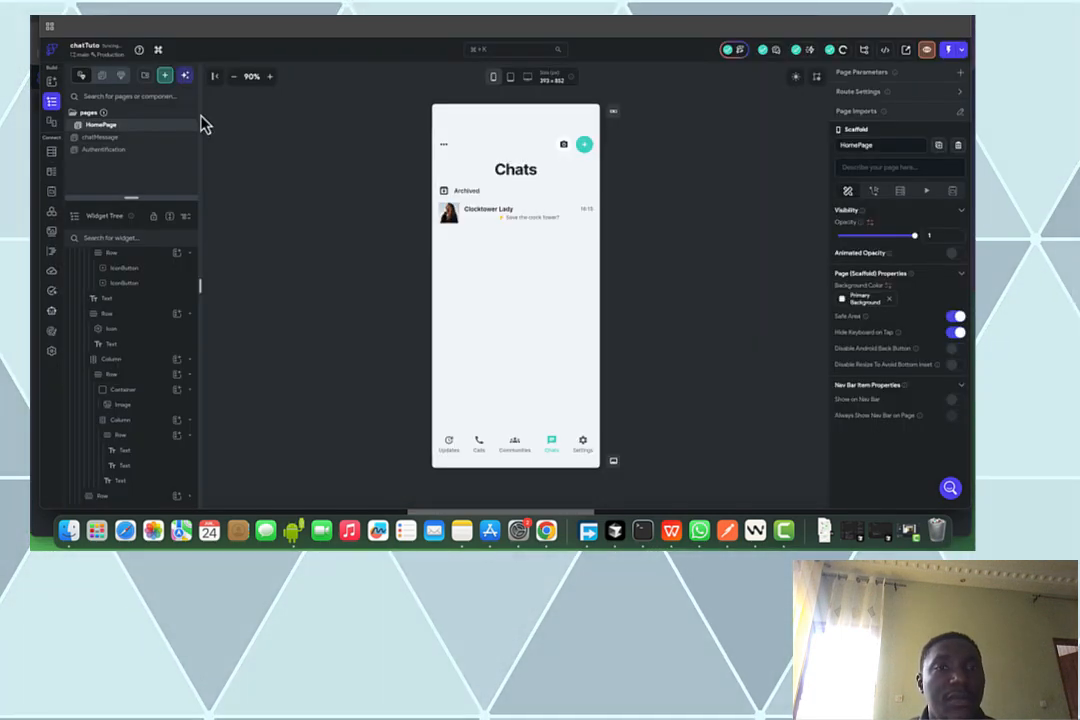
Start a new page and search the page templates for 'list'
{"action": "left_click", "coordinate": [164, 79]}
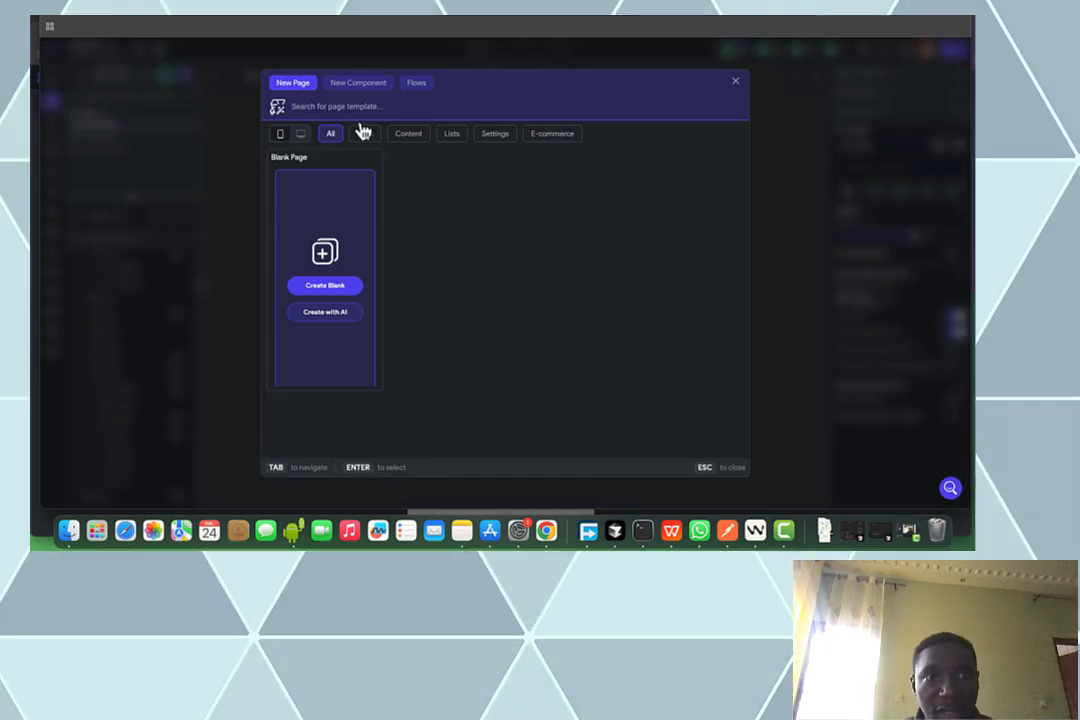
{"action": "left_click", "coordinate": [350, 98]}
{"action": "type", "text": "li"}
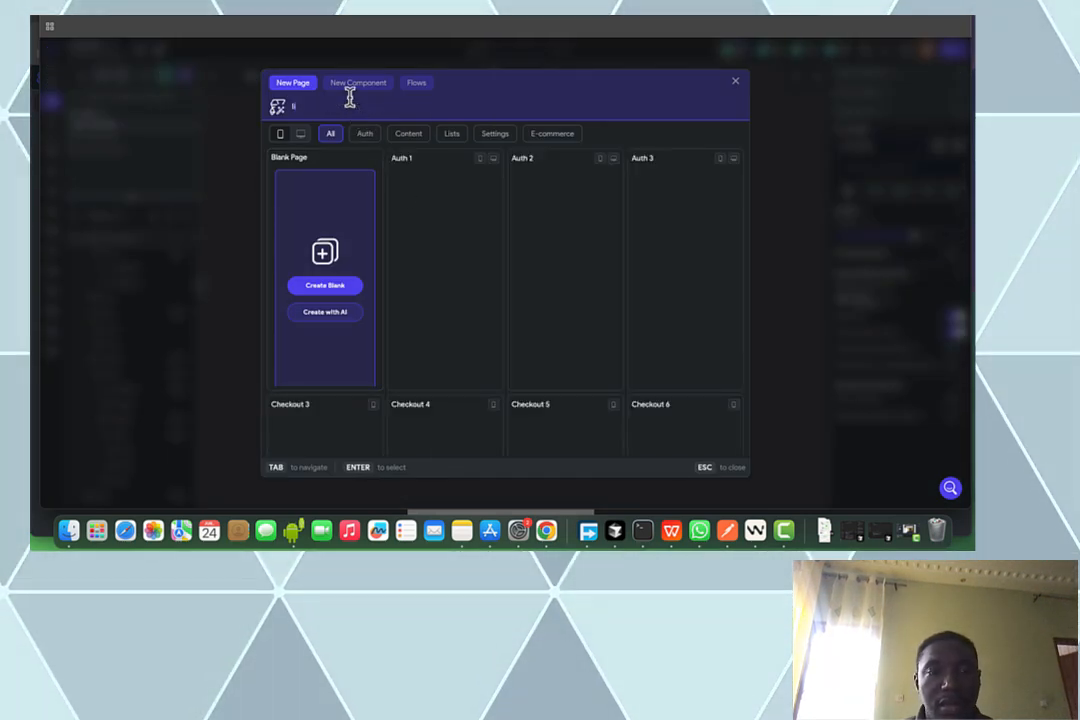
{"action": "type", "text": "st"}
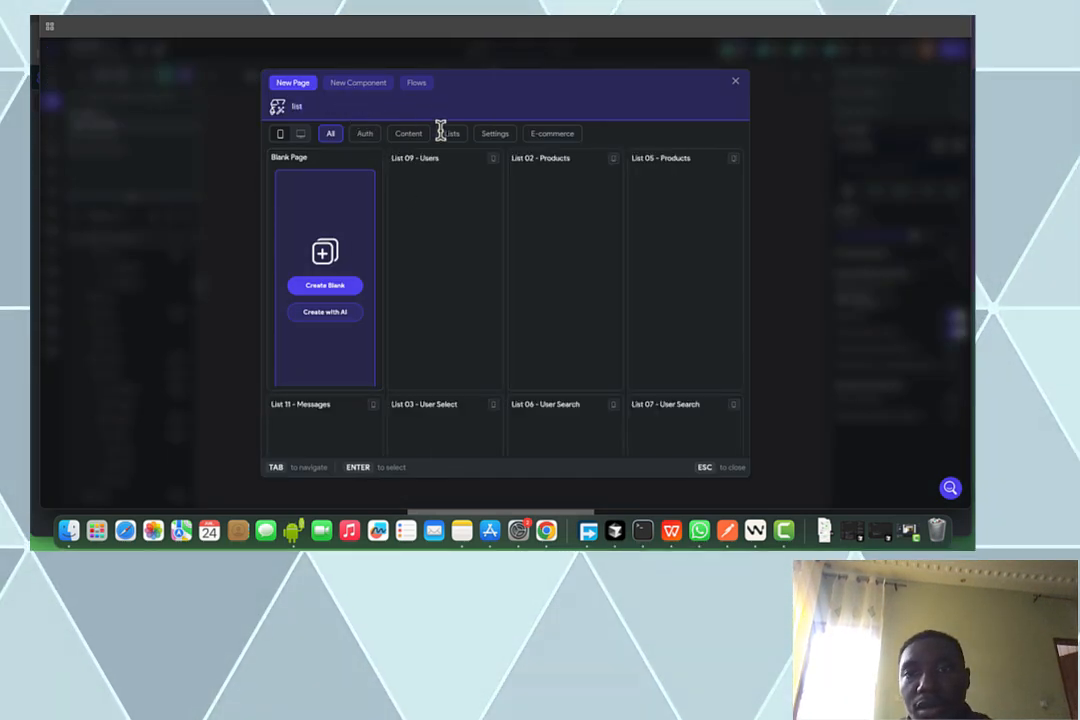
{"action": "mouse_move", "coordinate": [470, 178]}
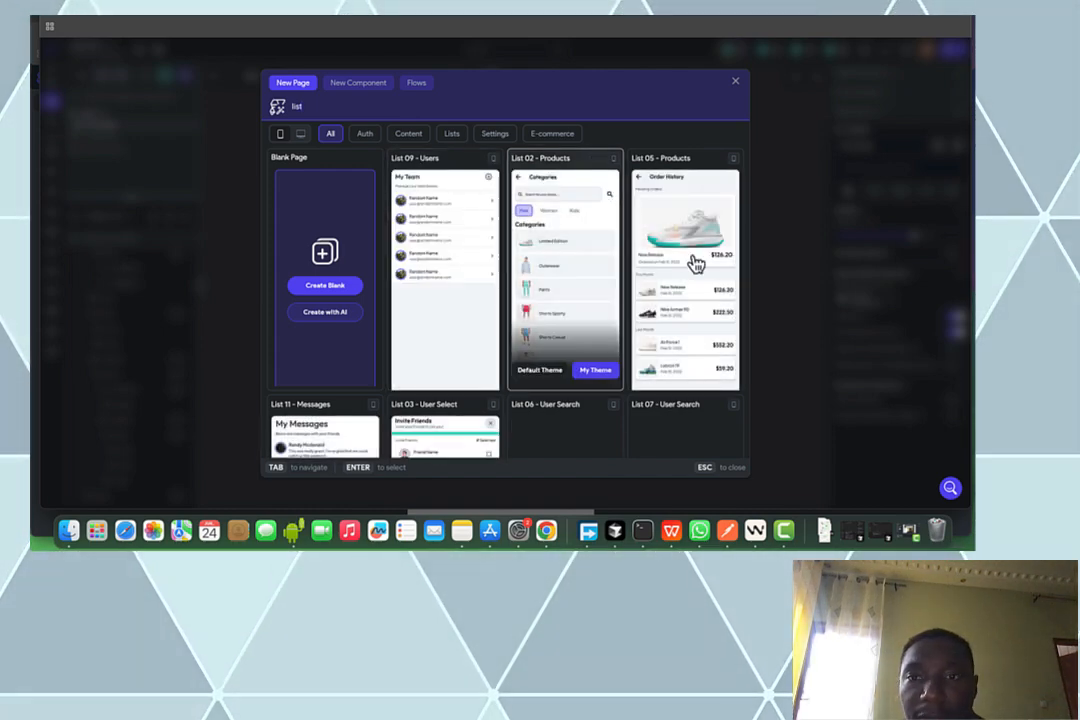
{"action": "mouse_move", "coordinate": [695, 263]}
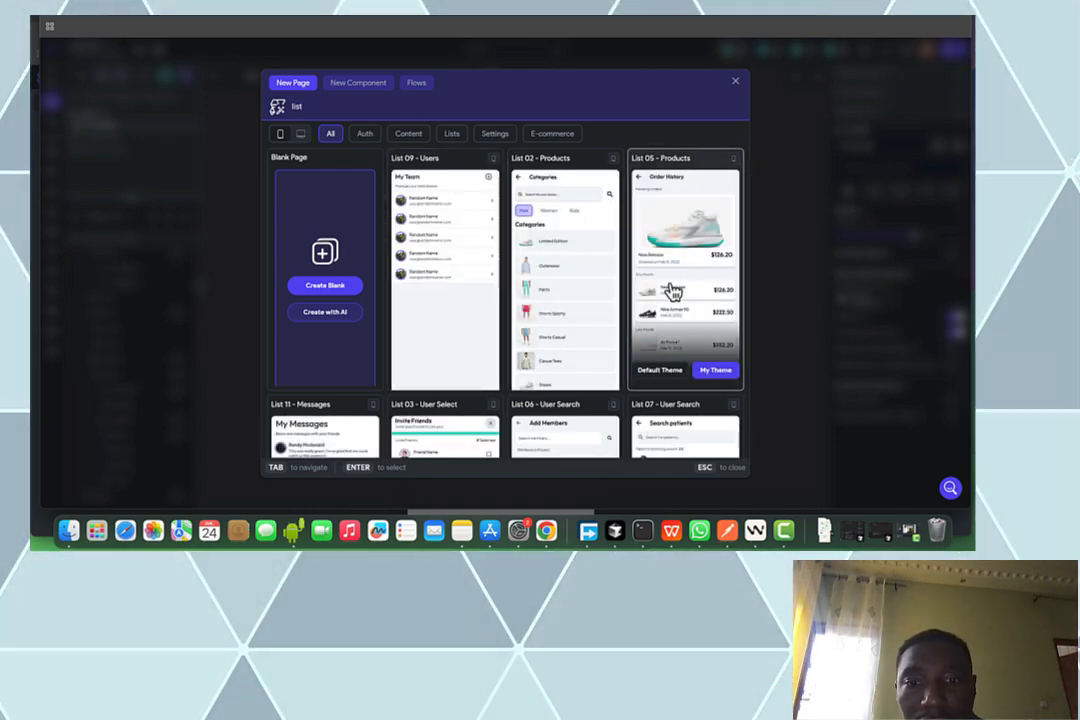
Choose the List 09 - Users template with My Theme and name it listUsers
{"action": "scroll", "coordinate": [655, 315], "scroll_direction": "down", "scroll_amount": 3}
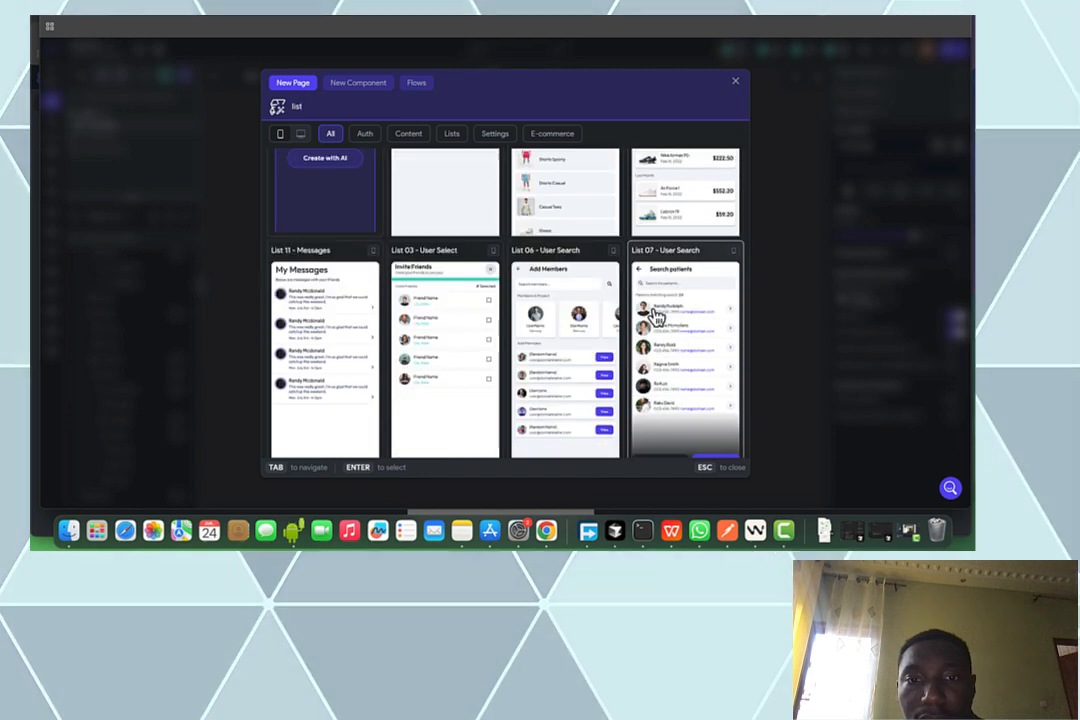
{"action": "scroll", "coordinate": [655, 316], "scroll_direction": "down", "scroll_amount": 1}
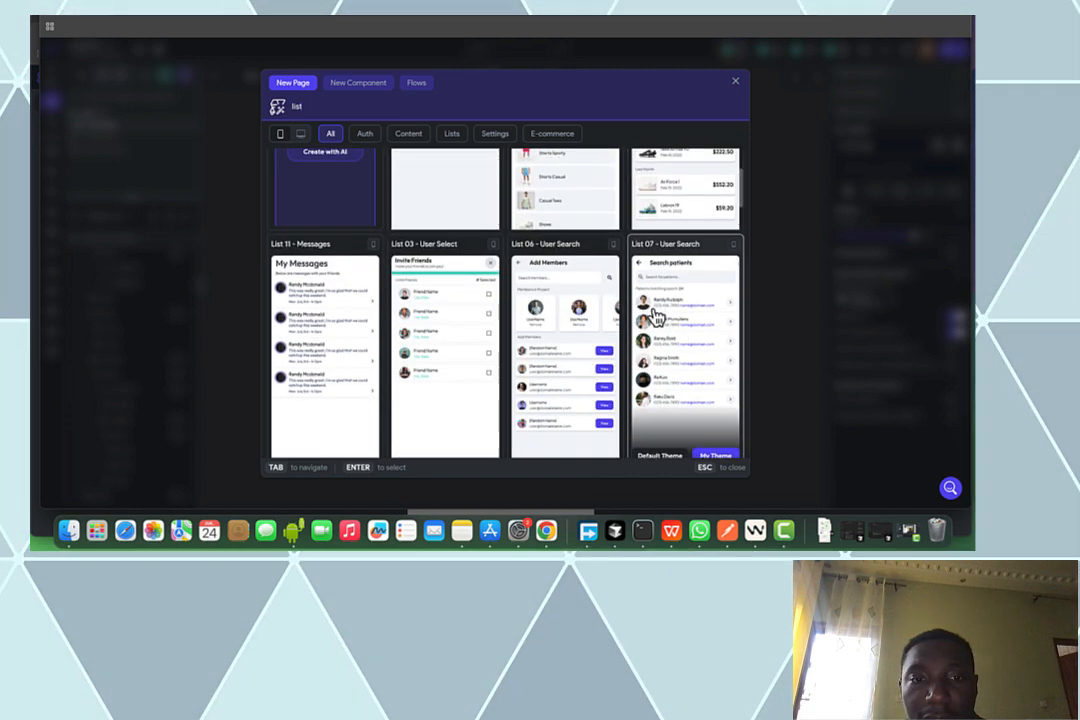
{"action": "scroll", "coordinate": [655, 316], "scroll_direction": "up", "scroll_amount": 2}
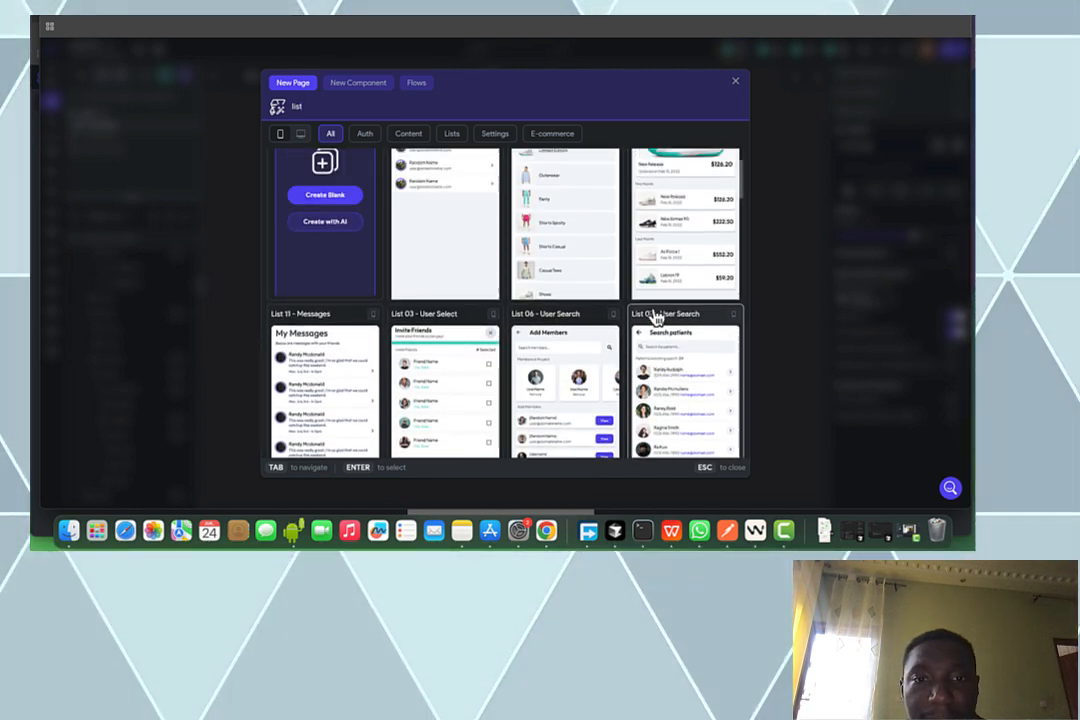
{"action": "scroll", "coordinate": [455, 279], "scroll_direction": "up", "scroll_amount": 2}
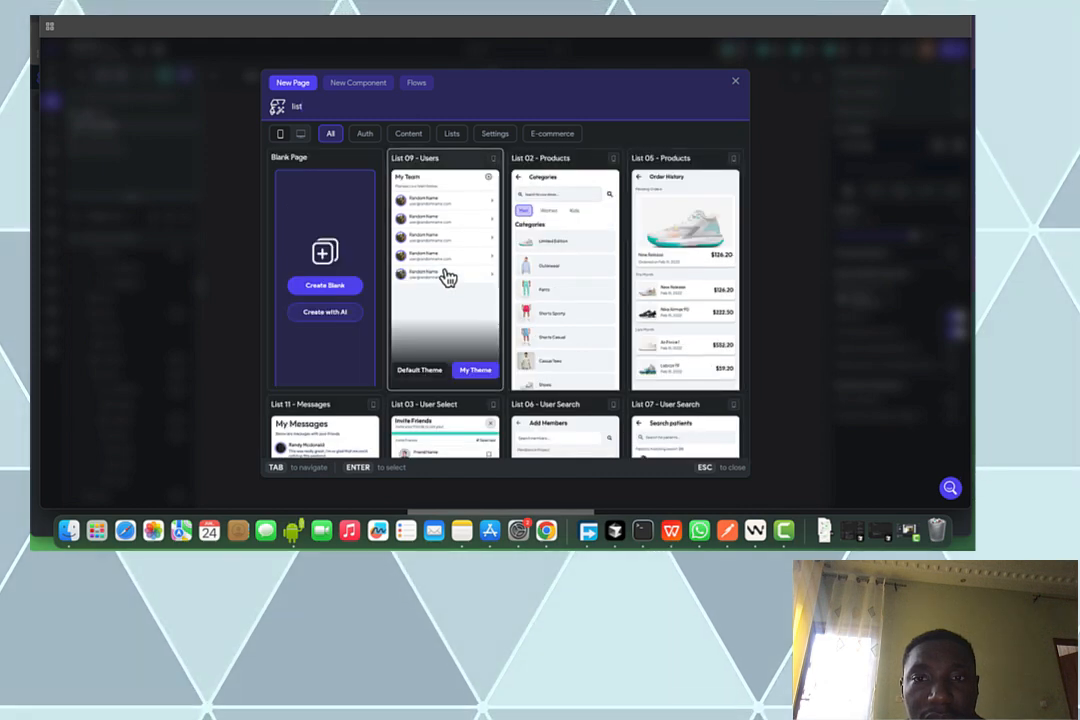
{"action": "left_click", "coordinate": [447, 278]}
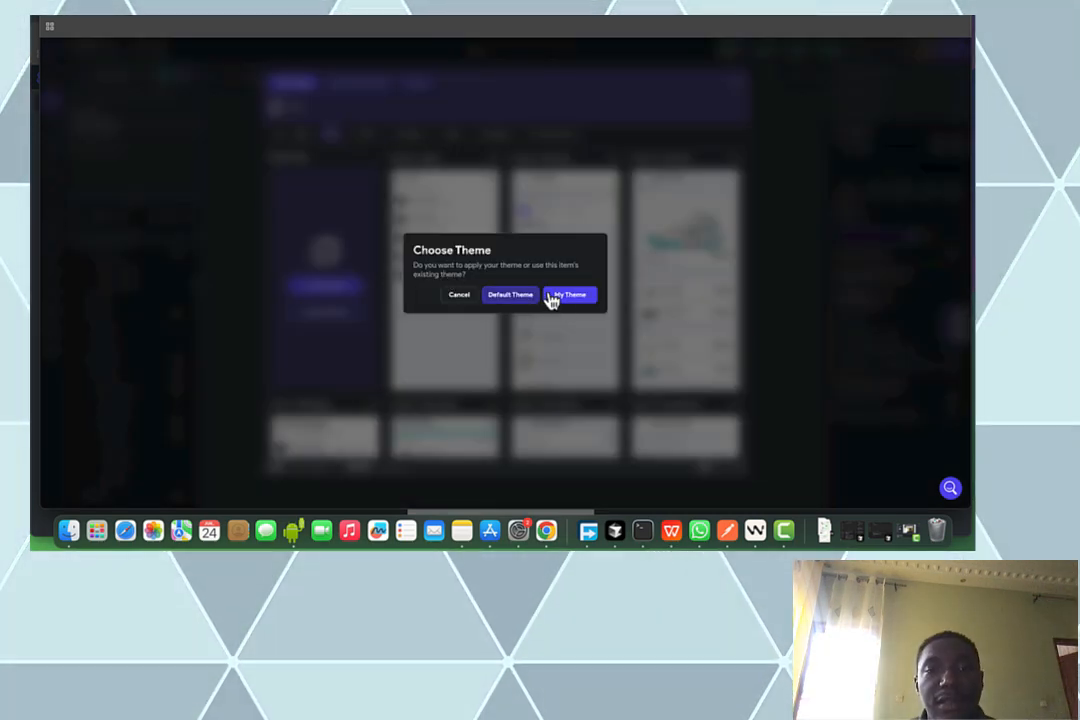
{"action": "left_click", "coordinate": [569, 297]}
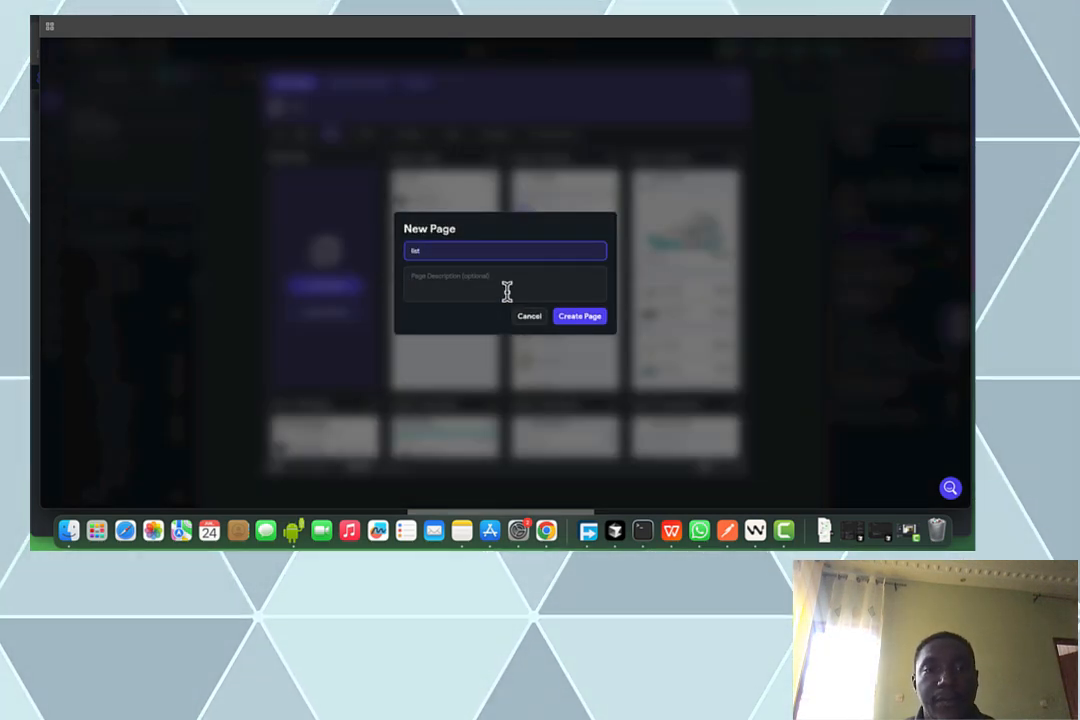
{"action": "type", "text": "Users"}
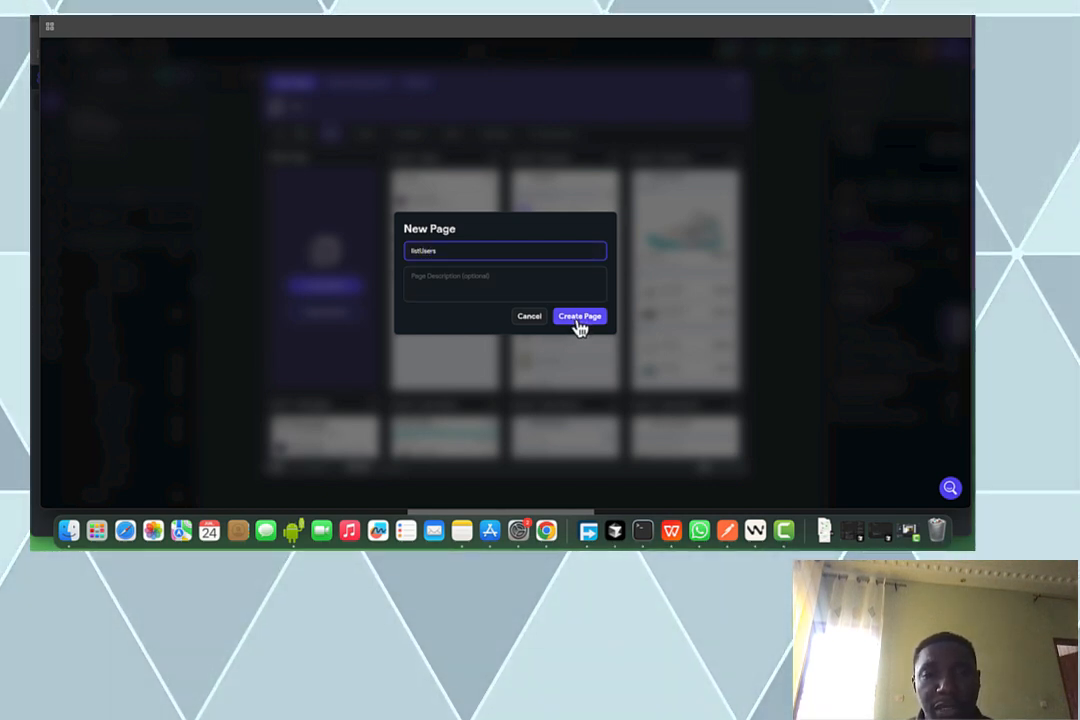
Create the listUsers page and delete the extra user rows, keeping one
{"action": "left_click", "coordinate": [578, 318]}
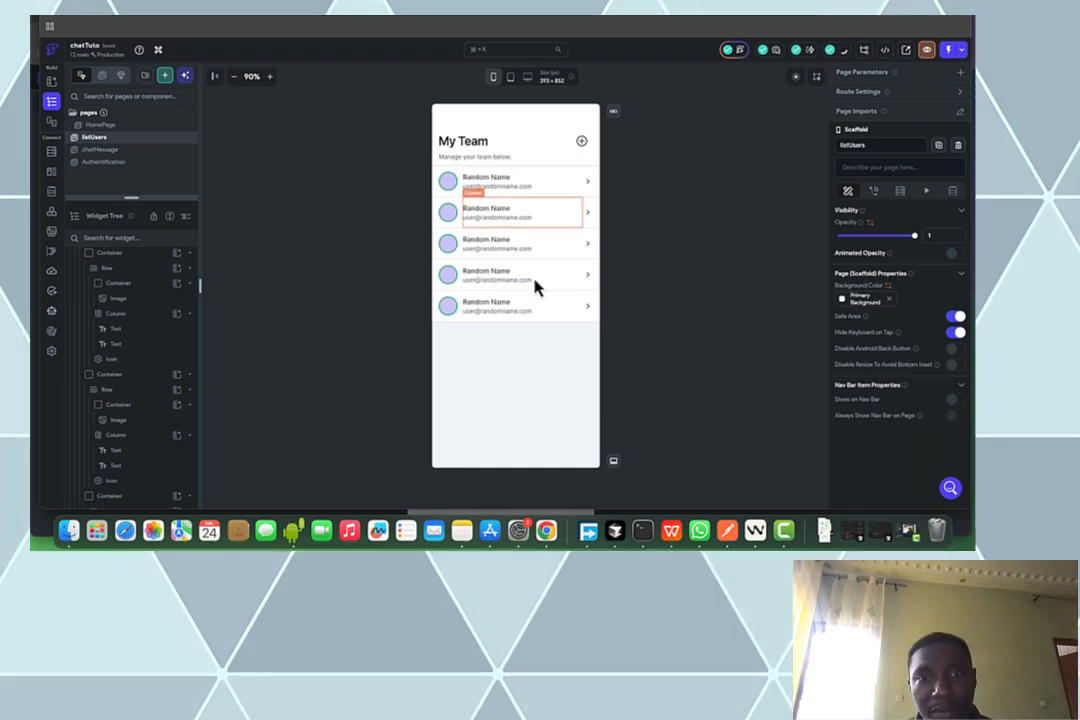
{"action": "left_click", "coordinate": [448, 318]}
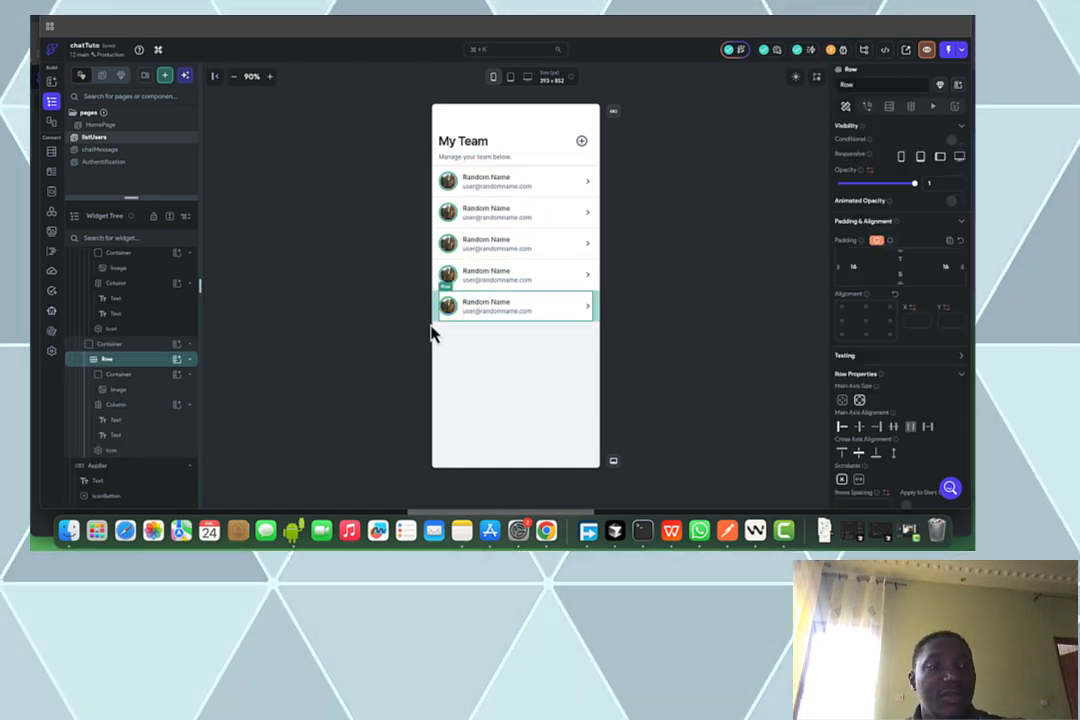
{"action": "left_click", "coordinate": [110, 344]}
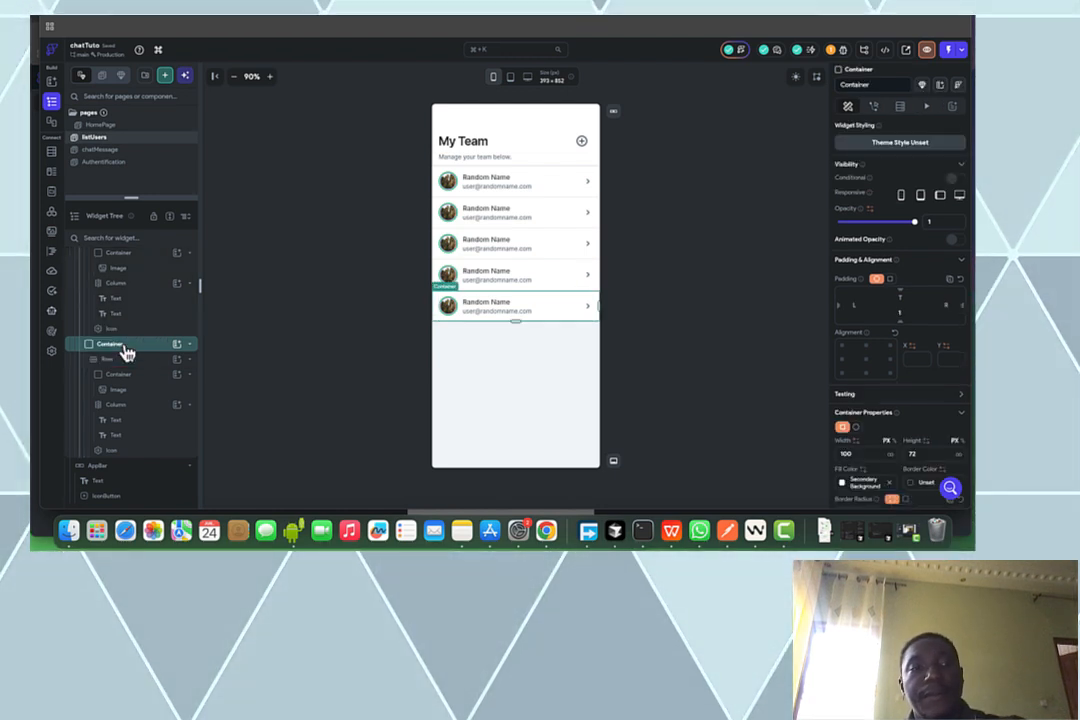
{"action": "key", "text": "Delete"}
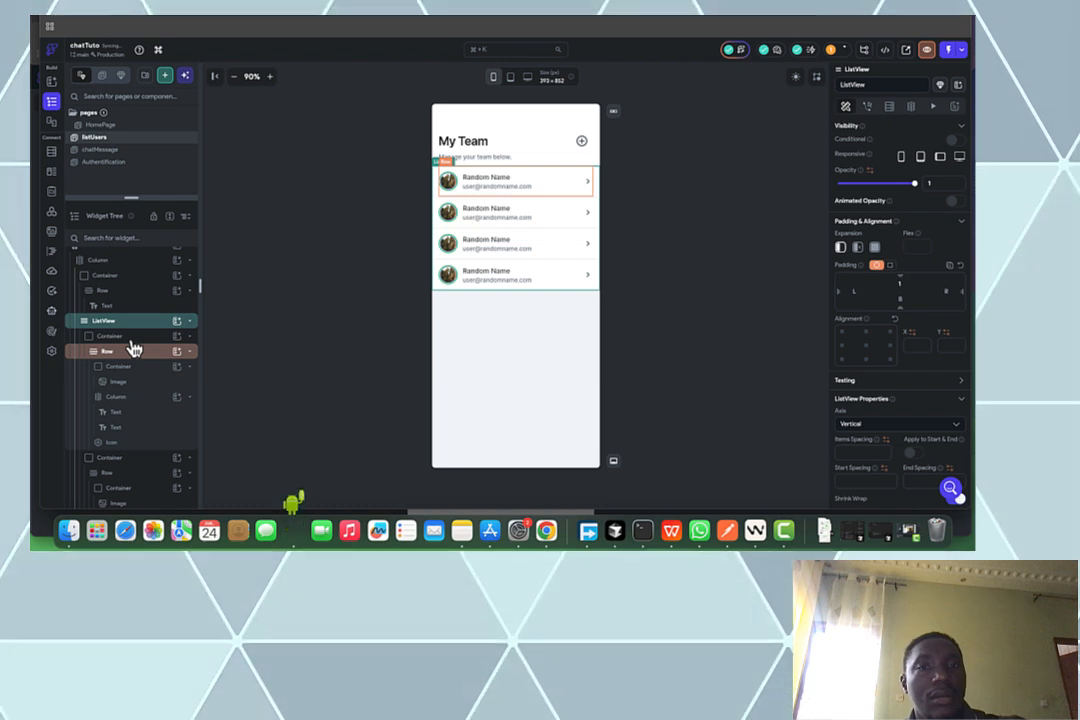
{"action": "left_click", "coordinate": [131, 340]}
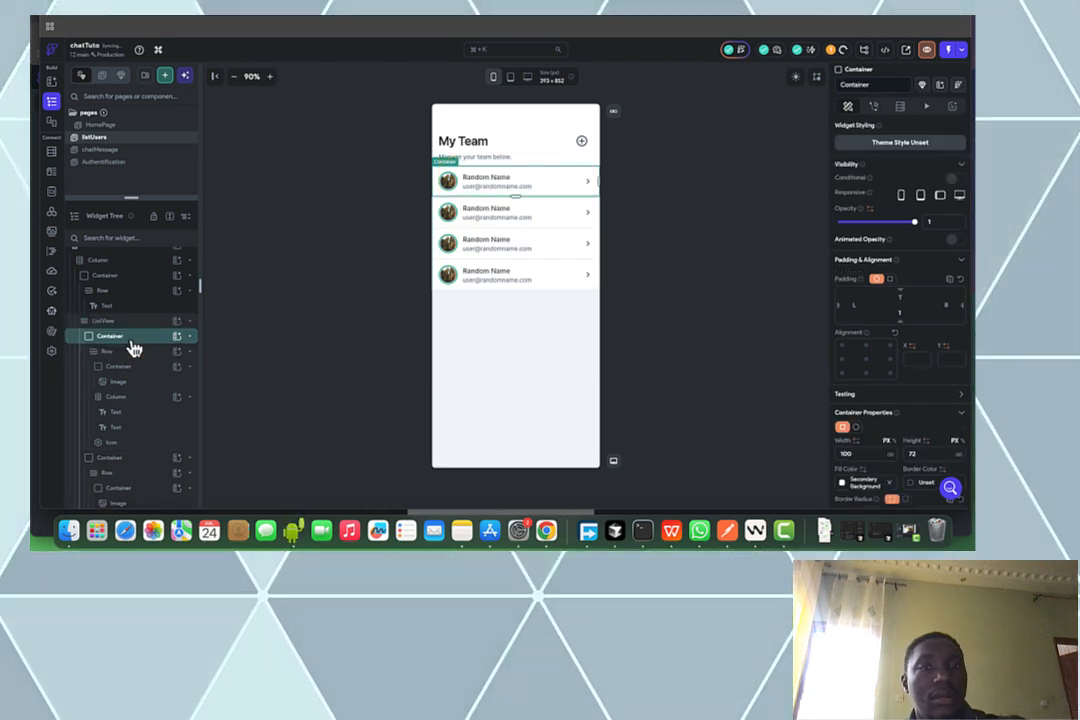
{"action": "key", "text": "Delete"}
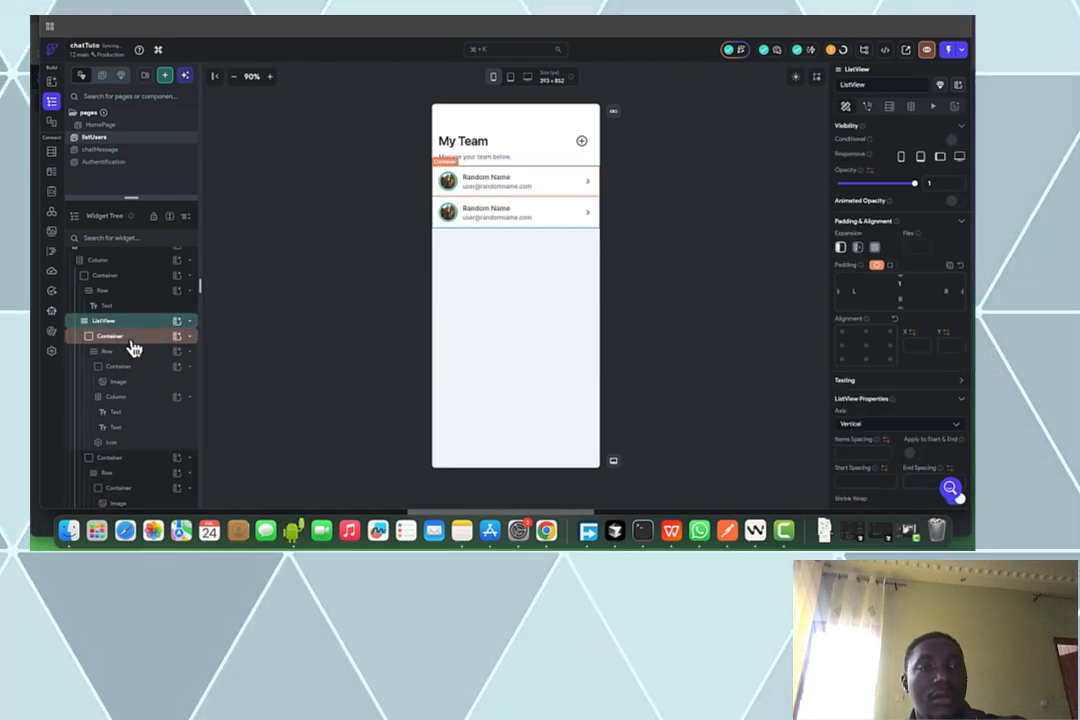
{"action": "left_click", "coordinate": [131, 340]}
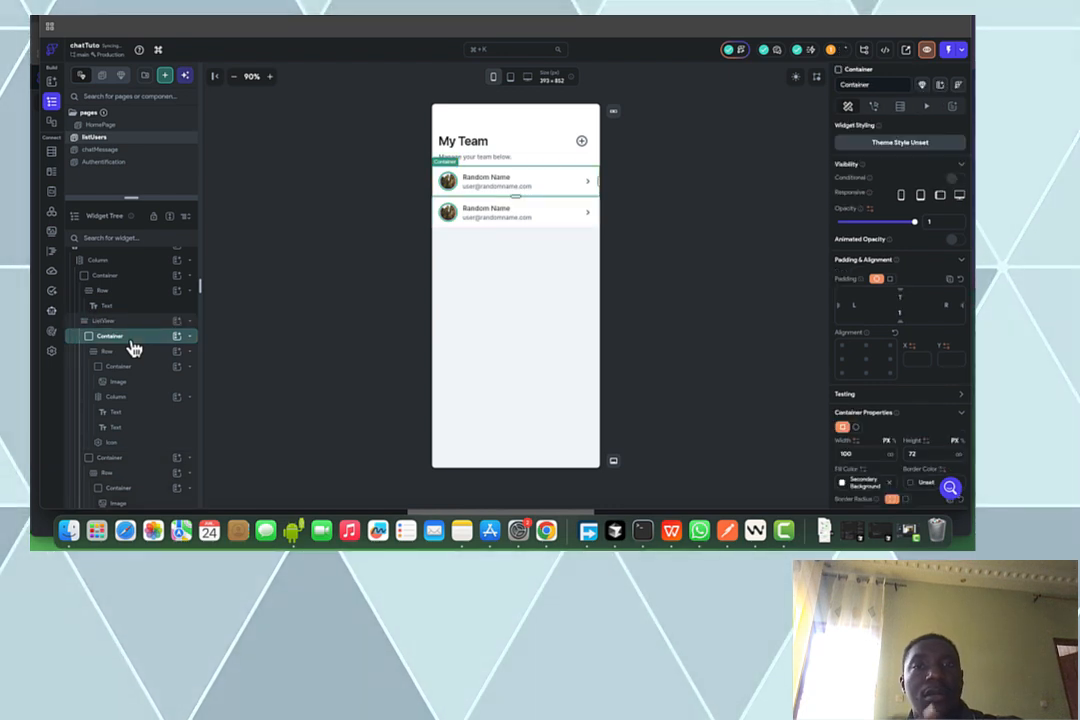
{"action": "key", "text": "Delete"}
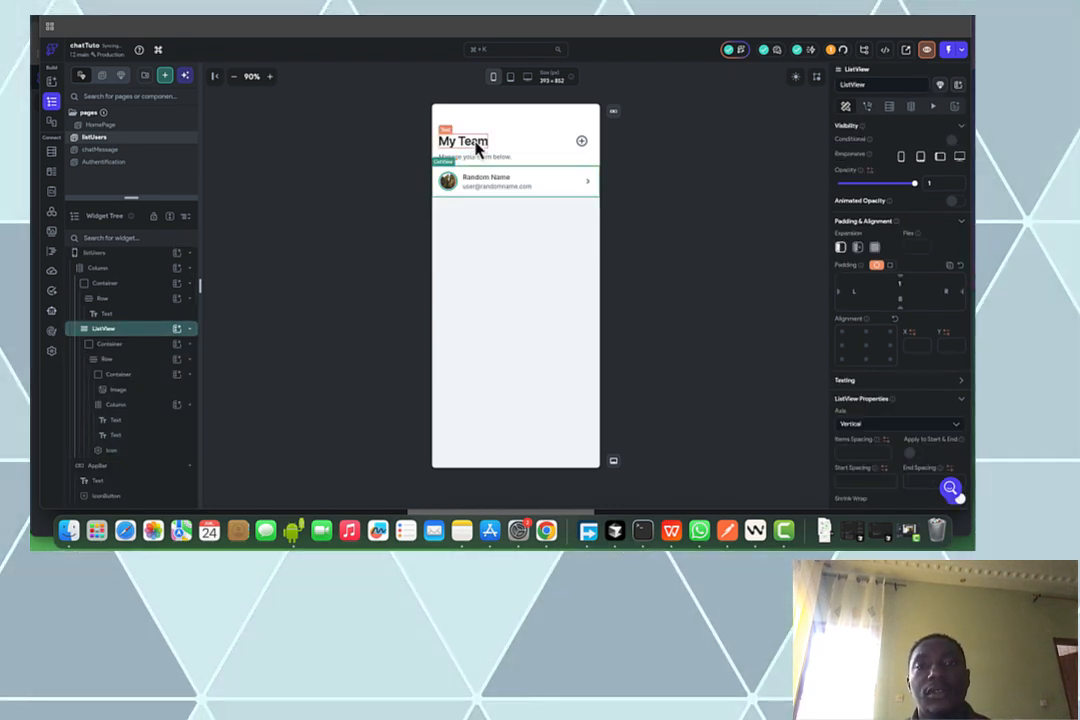
Retitle the heading to 'List d'utilisateurs' and delete the 'Manage your team below.' subtitle
{"action": "left_click", "coordinate": [586, 150]}
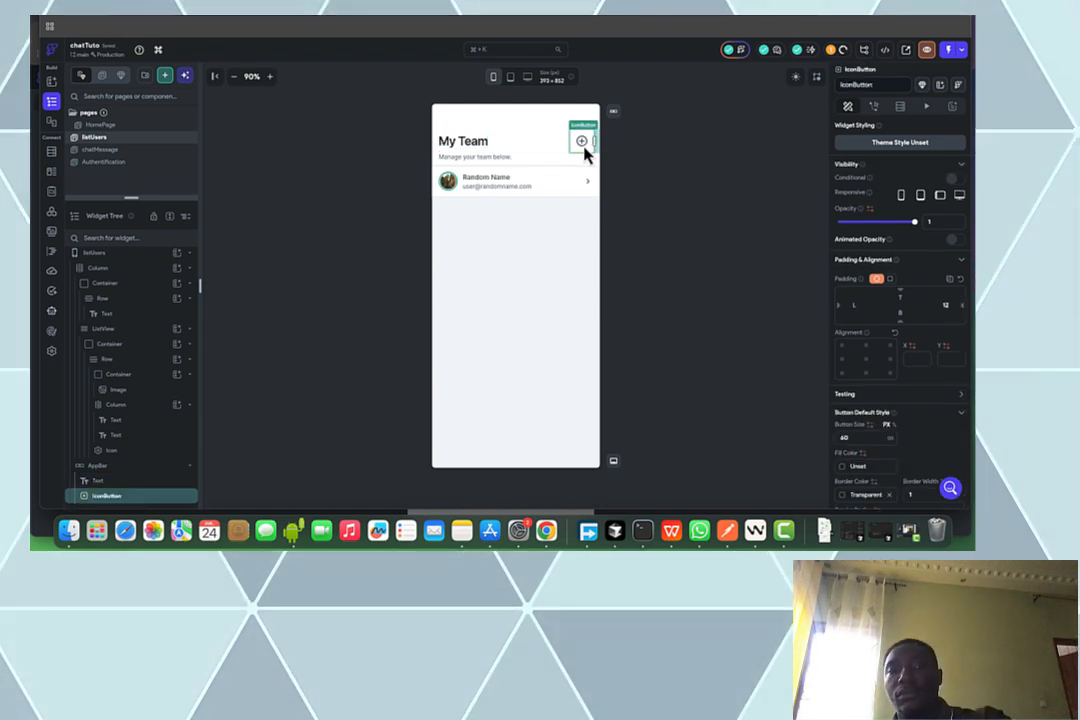
{"action": "left_click", "coordinate": [558, 158]}
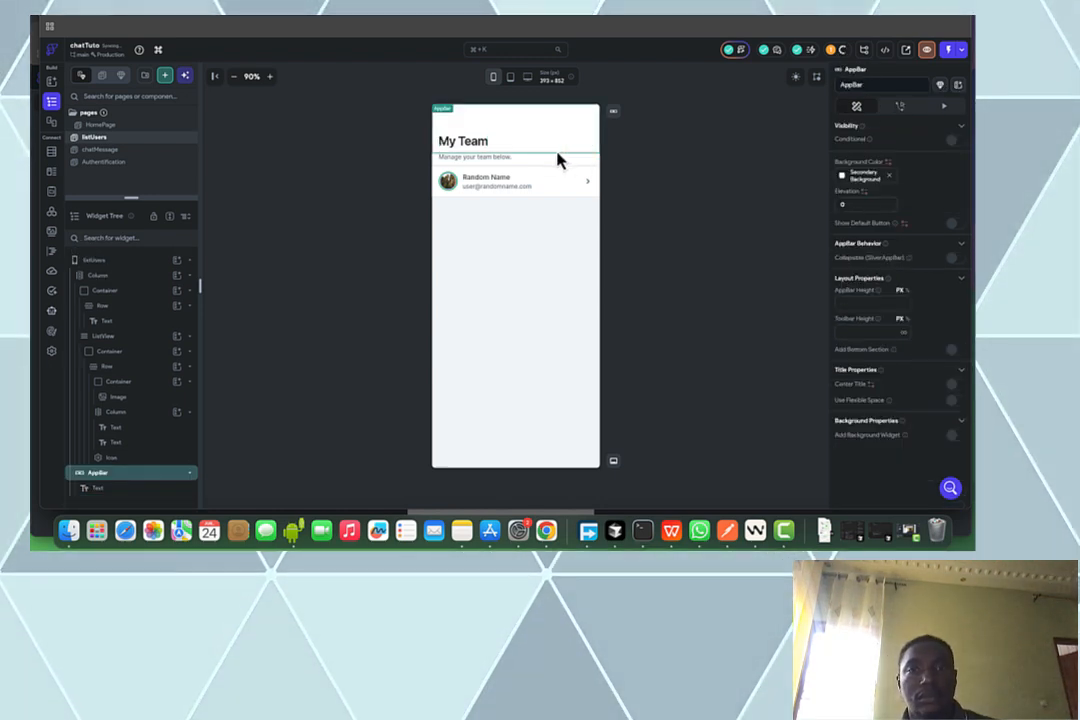
{"action": "left_click", "coordinate": [470, 148]}
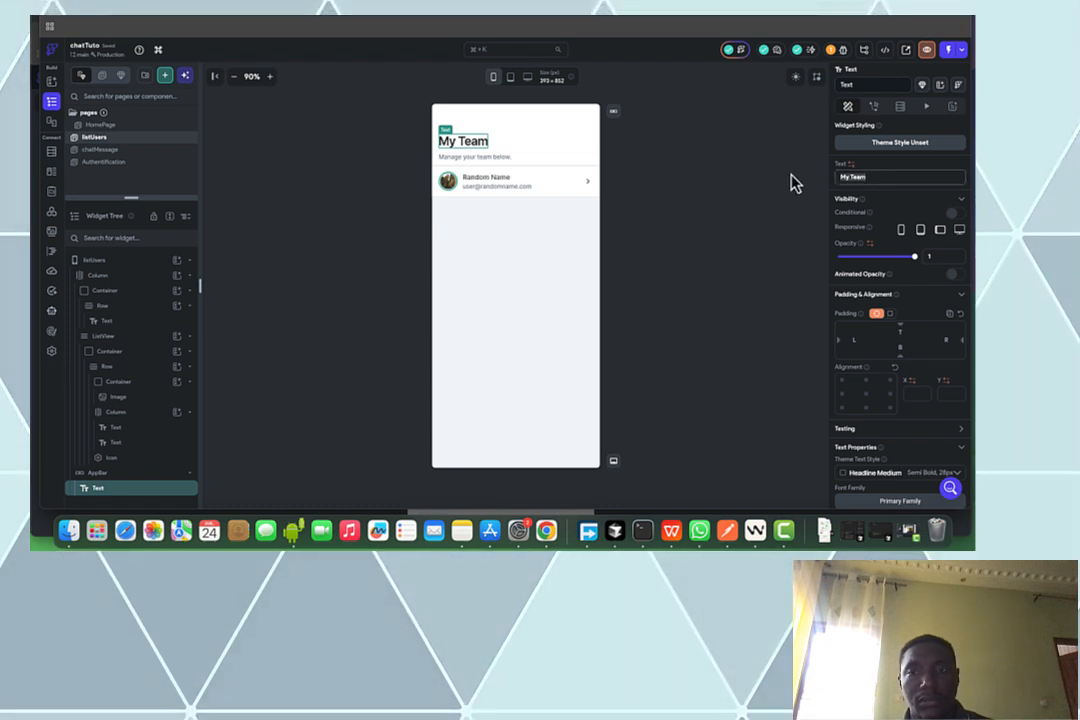
{"action": "key", "text": "BackSpace"}
{"action": "type", "text": "L"}
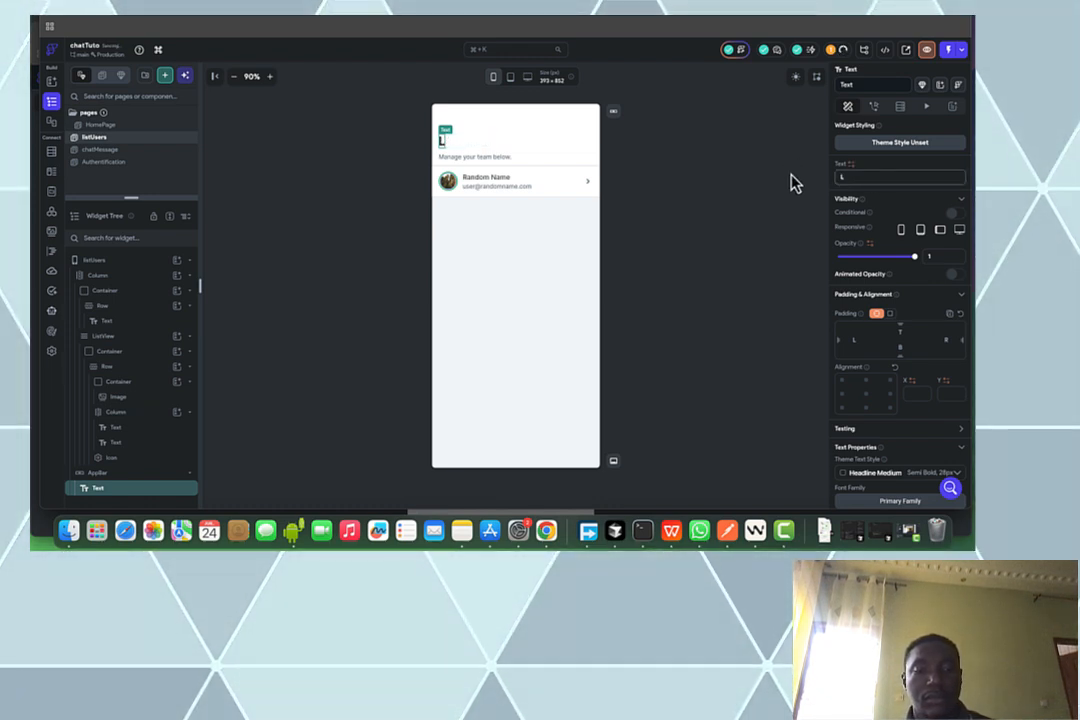
{"action": "type", "text": "ist of"}
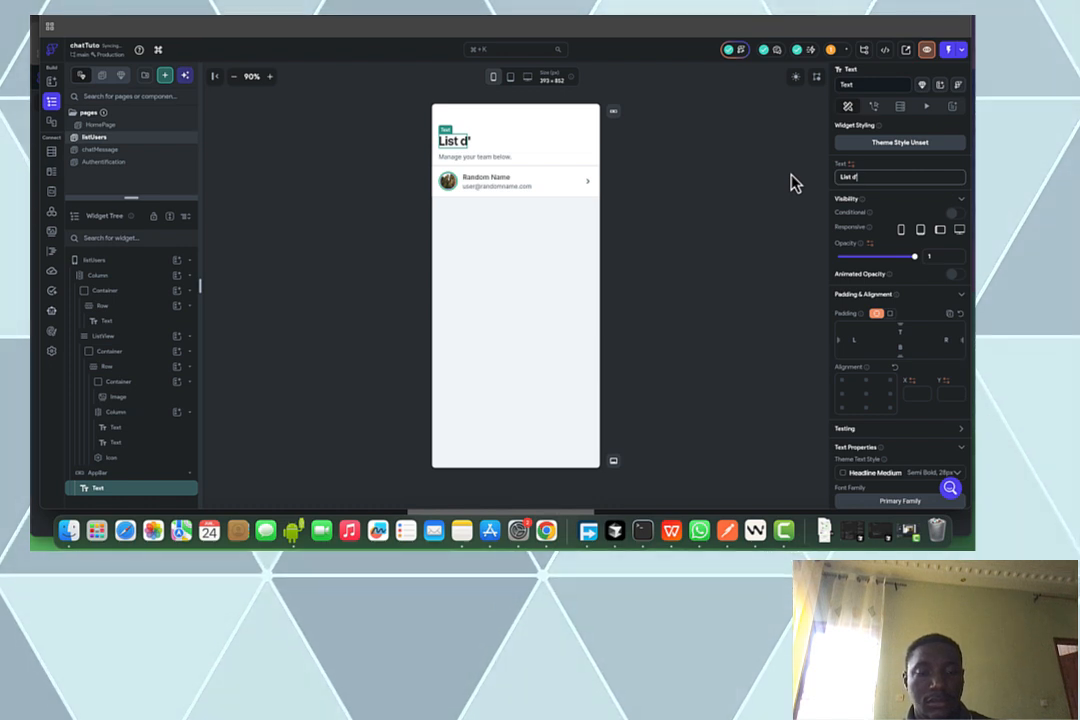
{"action": "type", "text": "utilisateurs"}
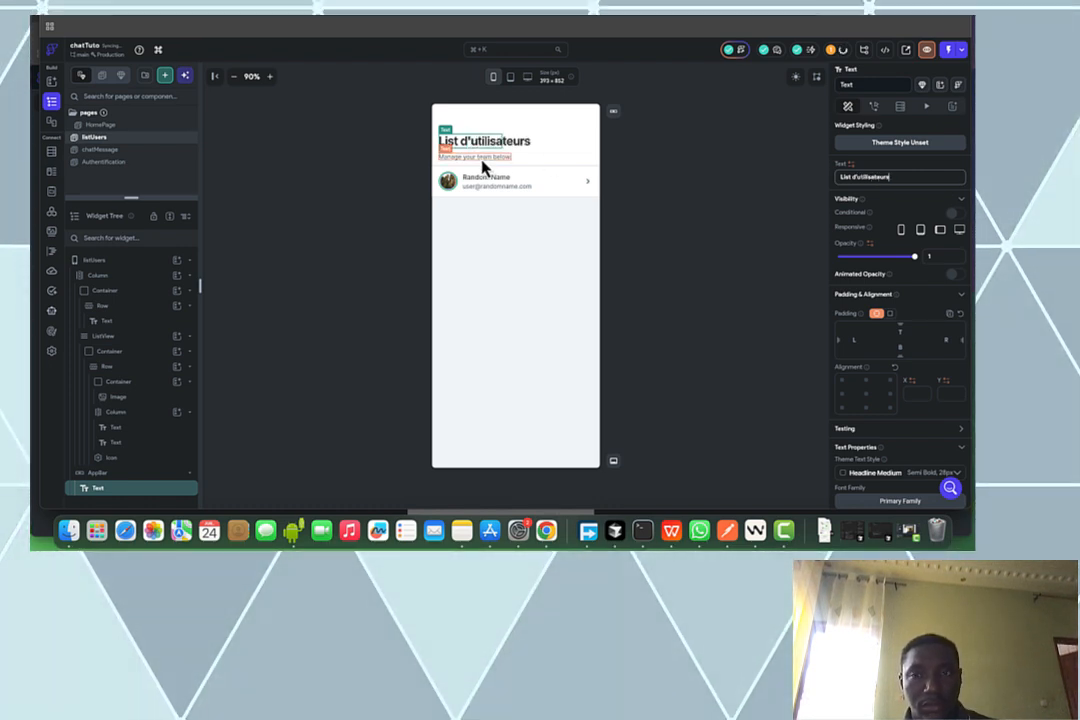
{"action": "left_click", "coordinate": [483, 159]}
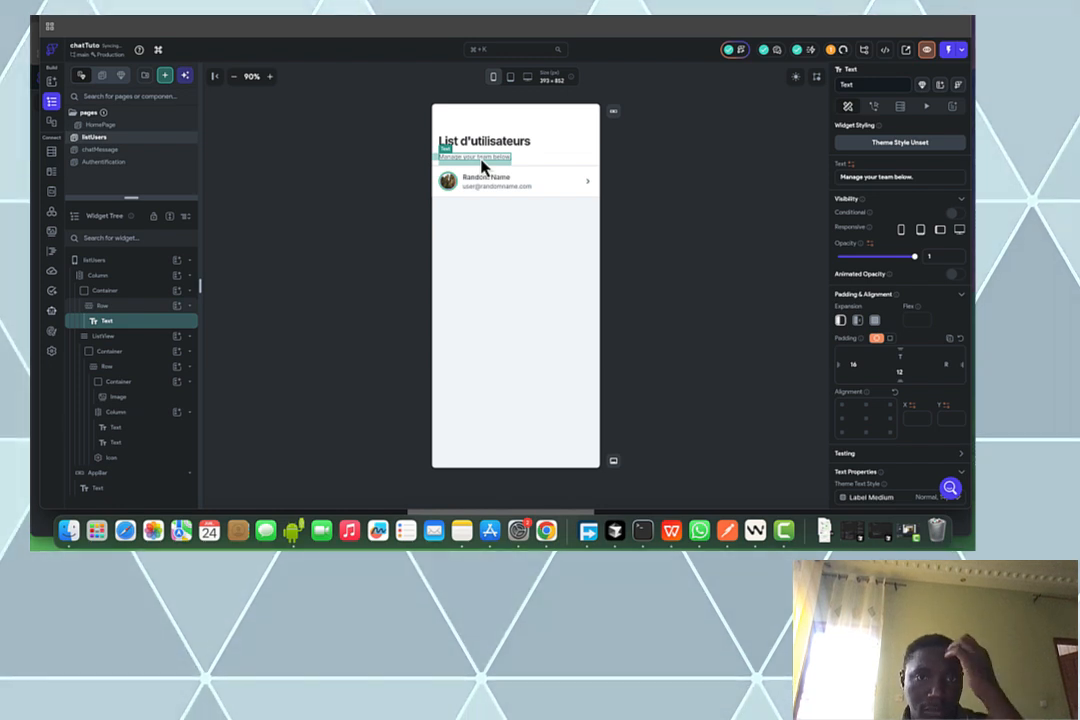
{"action": "key", "text": "Delete"}
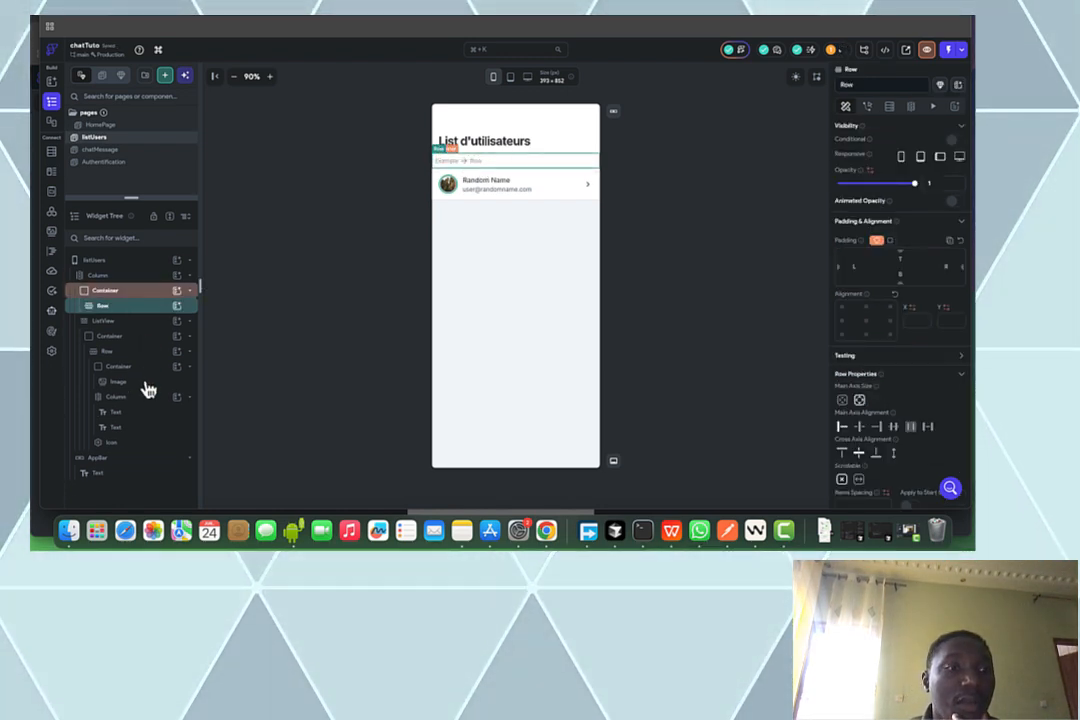
Add an IconButton to the emptied row and remove the stray ToggleIcon
{"action": "left_click", "coordinate": [179, 308]}
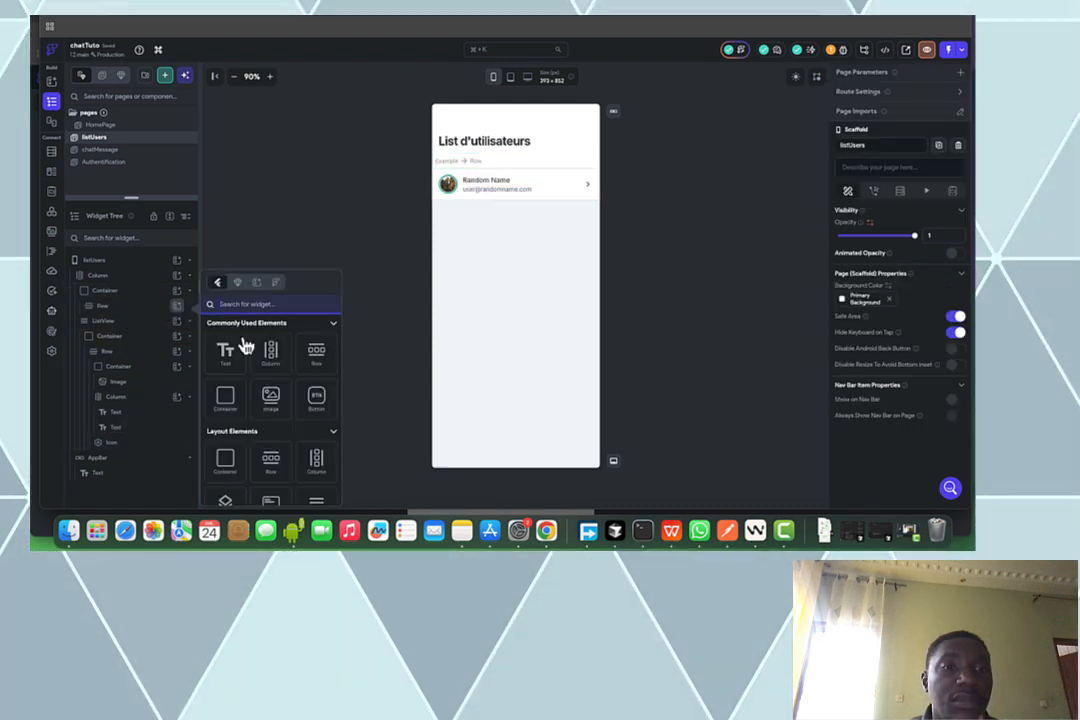
{"action": "type", "text": "i"}
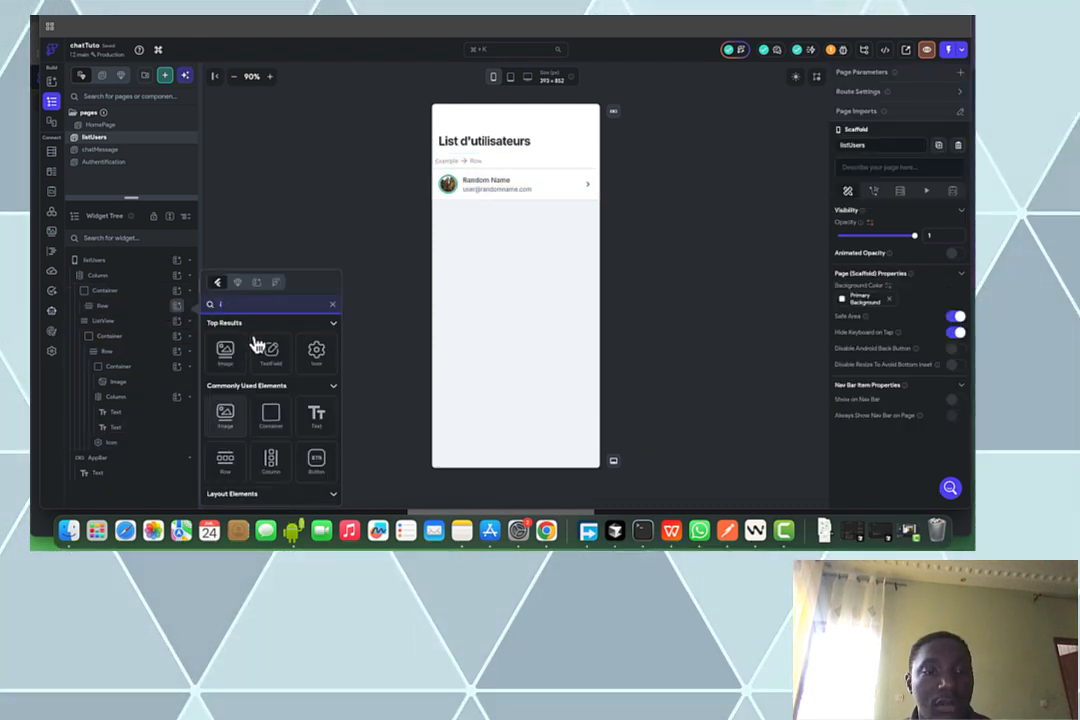
{"action": "type", "text": "con"}
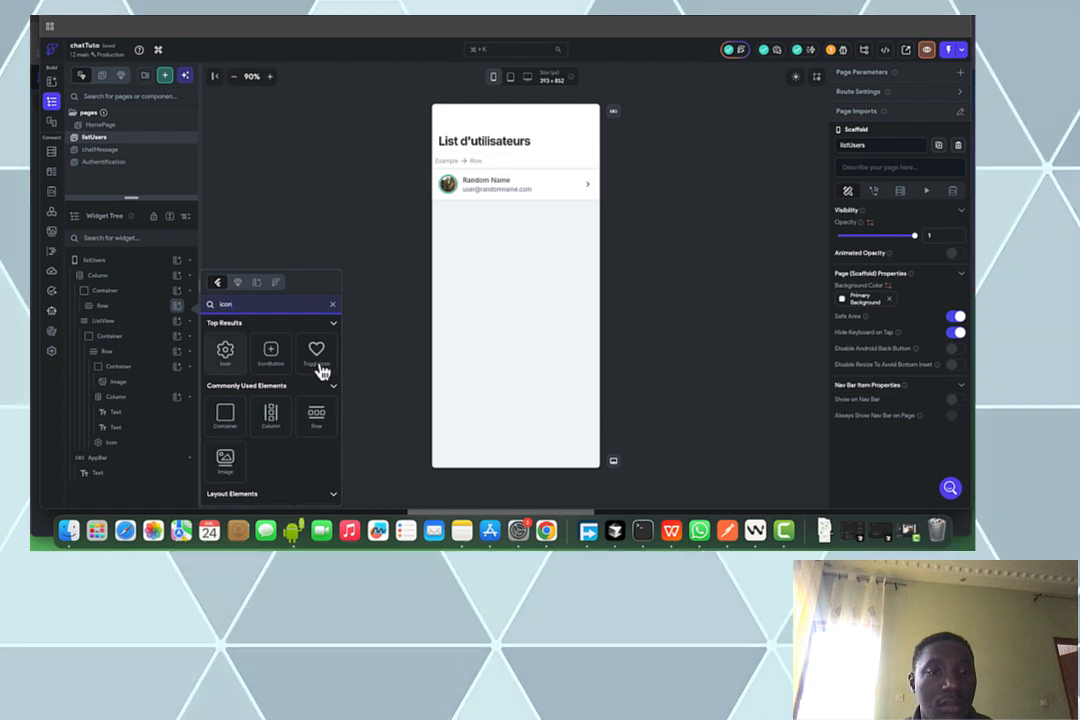
{"action": "left_click", "coordinate": [316, 362]}
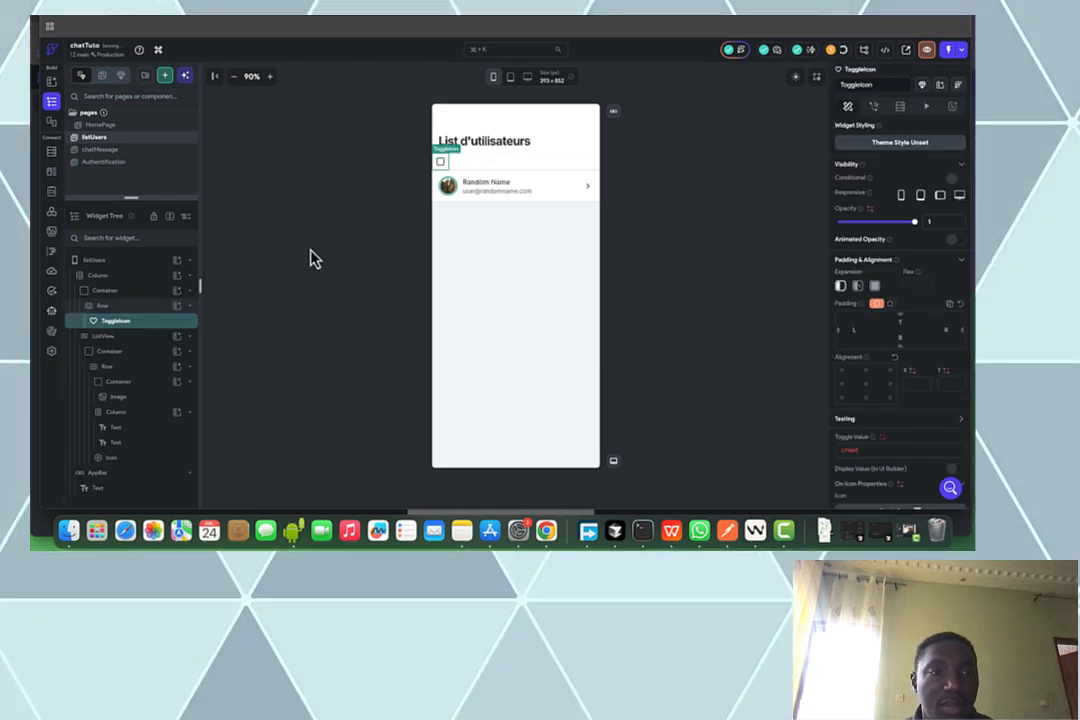
{"action": "left_click", "coordinate": [179, 310]}
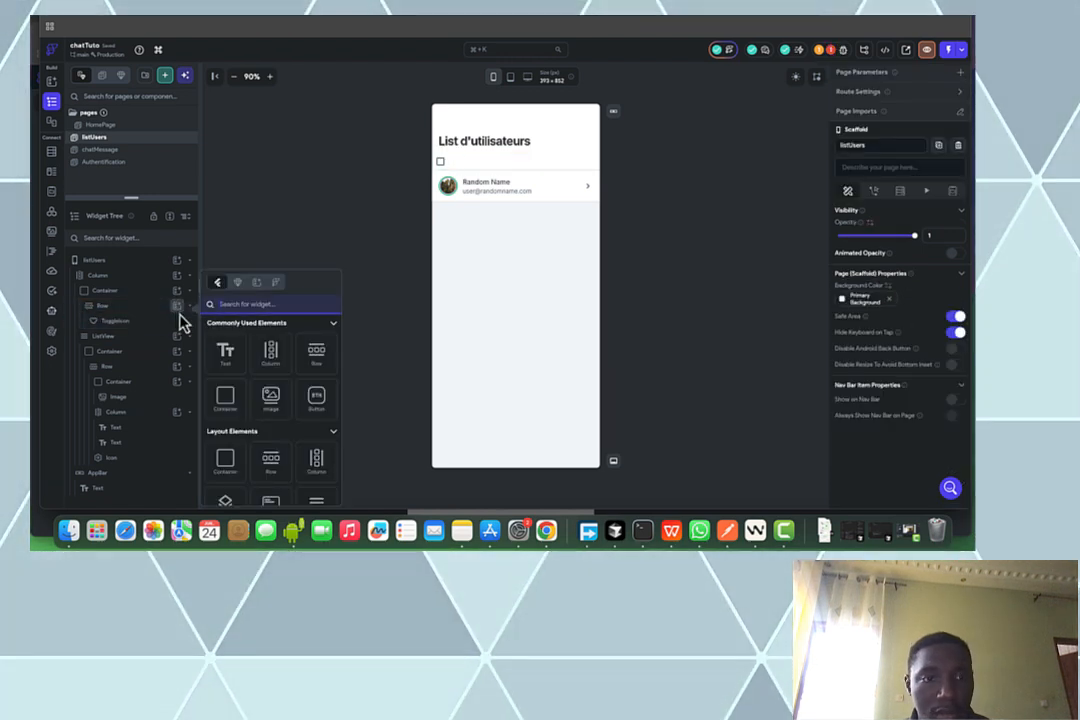
{"action": "type", "text": "icon"}
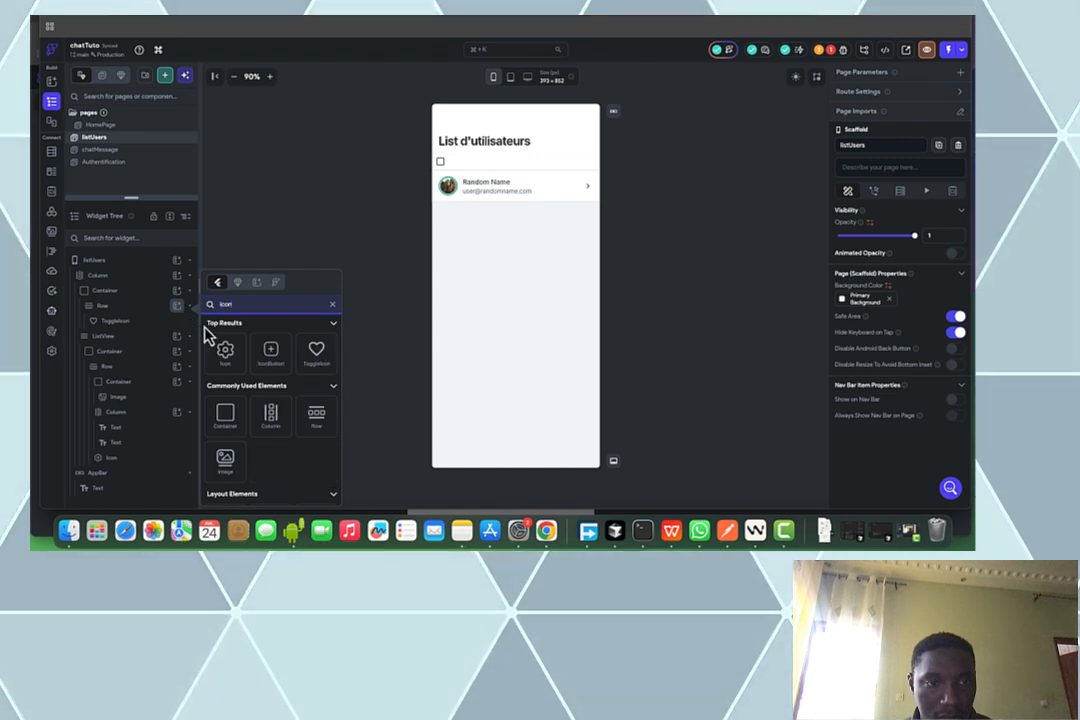
{"action": "left_click", "coordinate": [284, 356]}
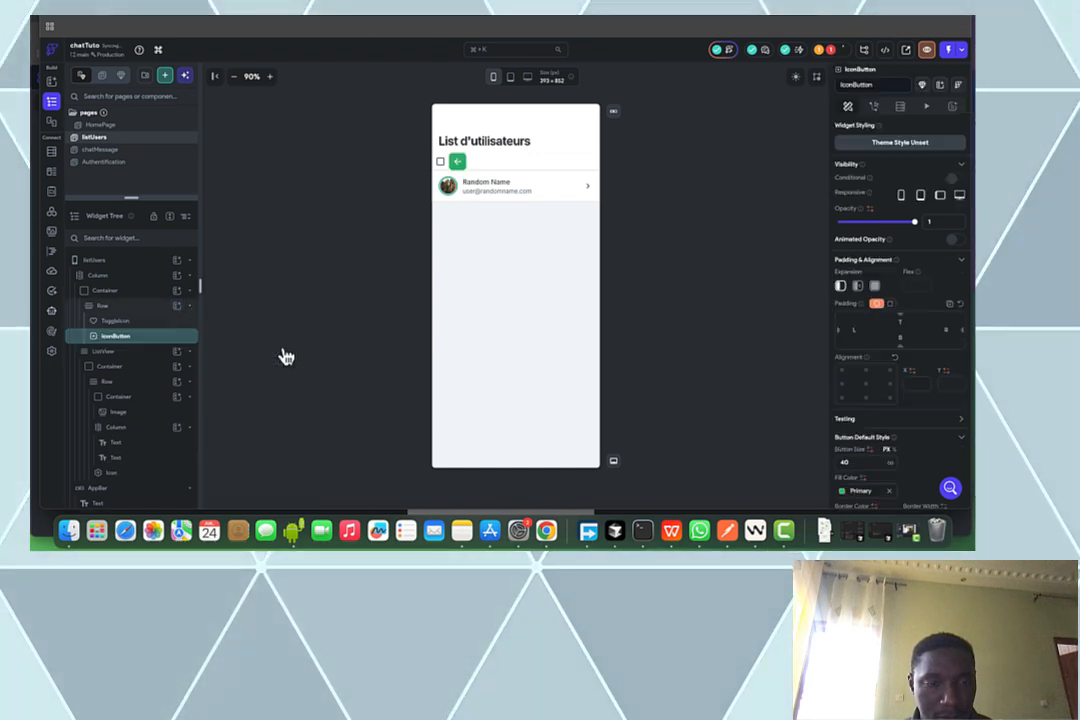
{"action": "left_click", "coordinate": [441, 162]}
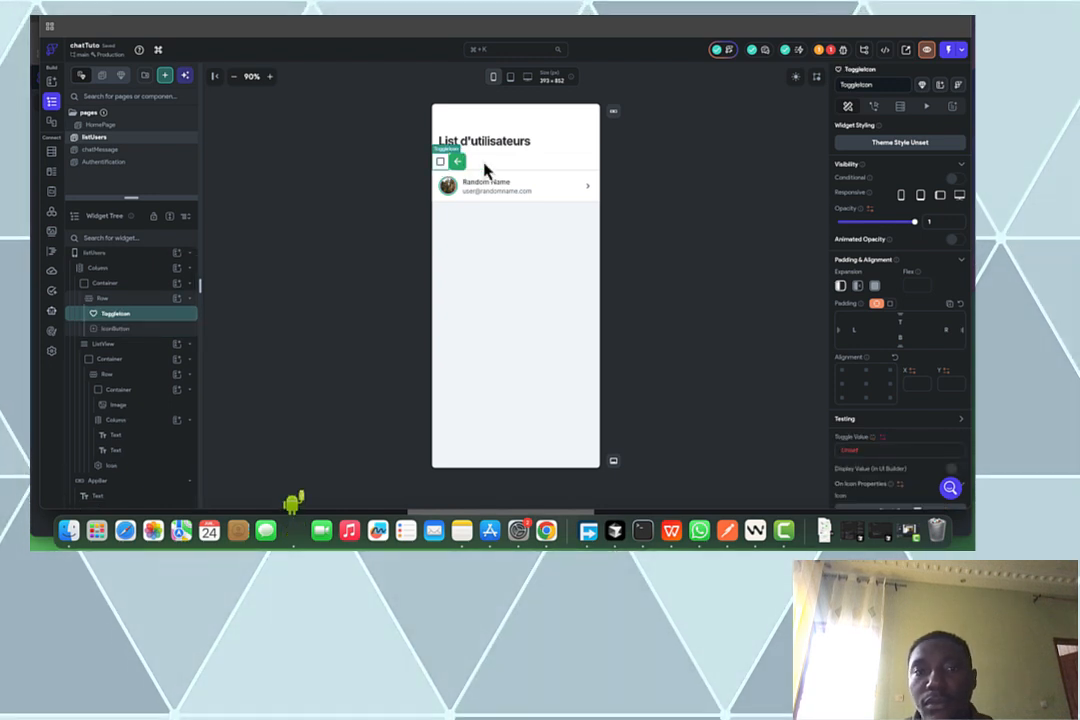
{"action": "key", "text": "Delete"}
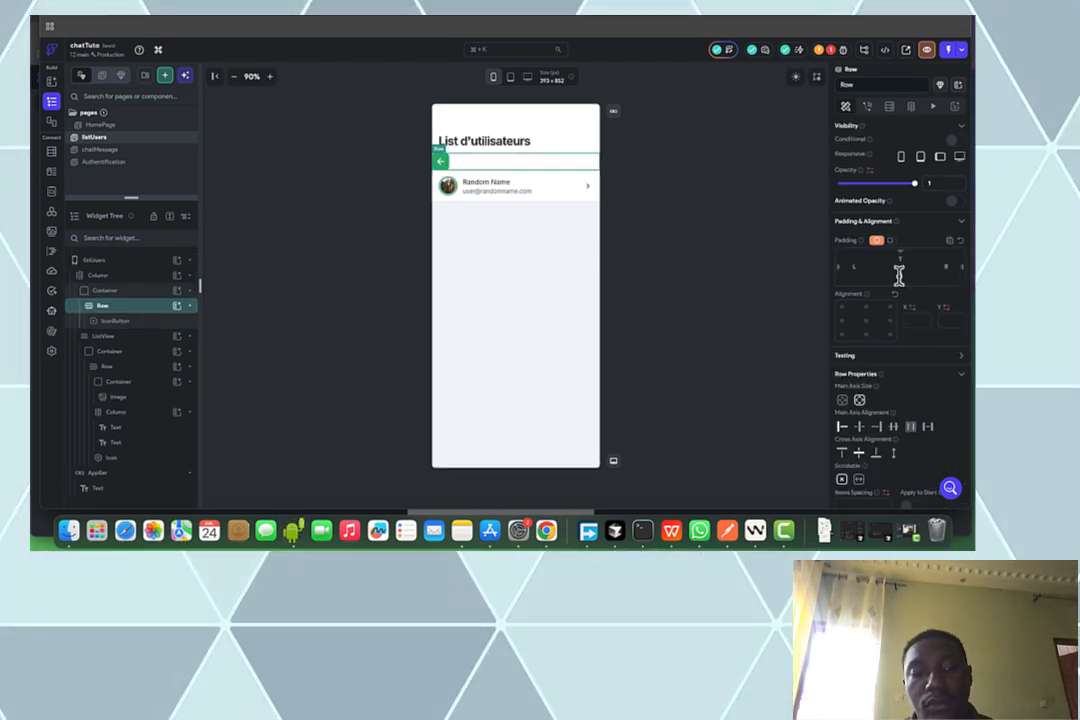
Give the back-button row a left padding of 12
{"action": "left_click", "coordinate": [752, 255]}
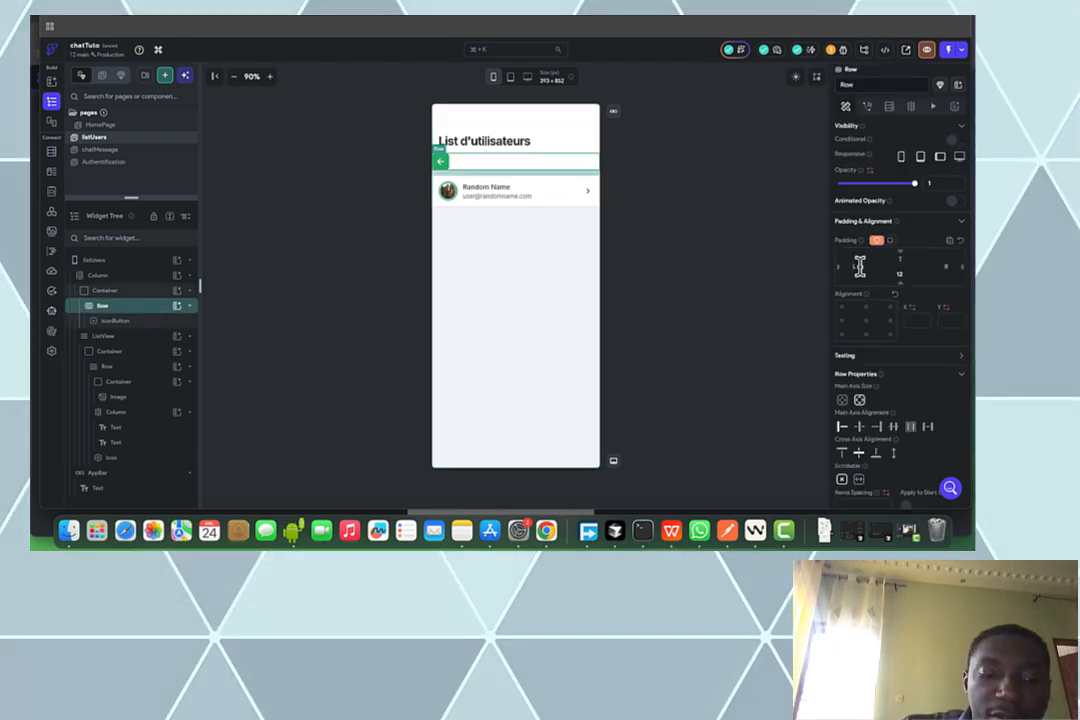
{"action": "left_click", "coordinate": [859, 265]}
{"action": "type", "text": "12"}
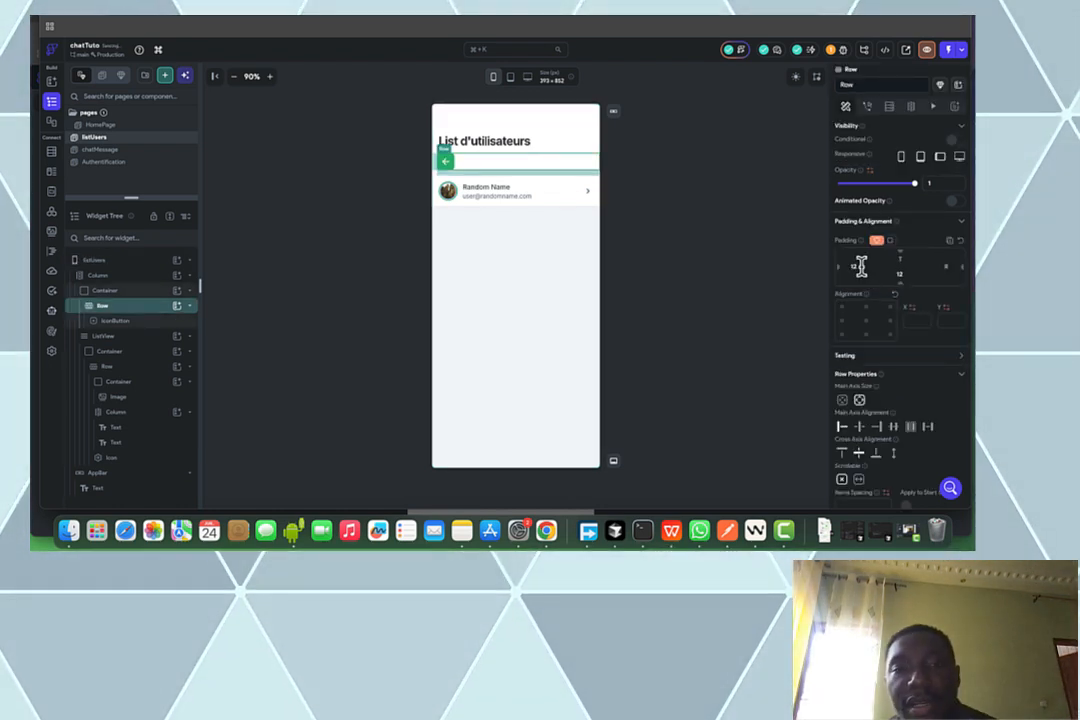
{"action": "left_click", "coordinate": [740, 266]}
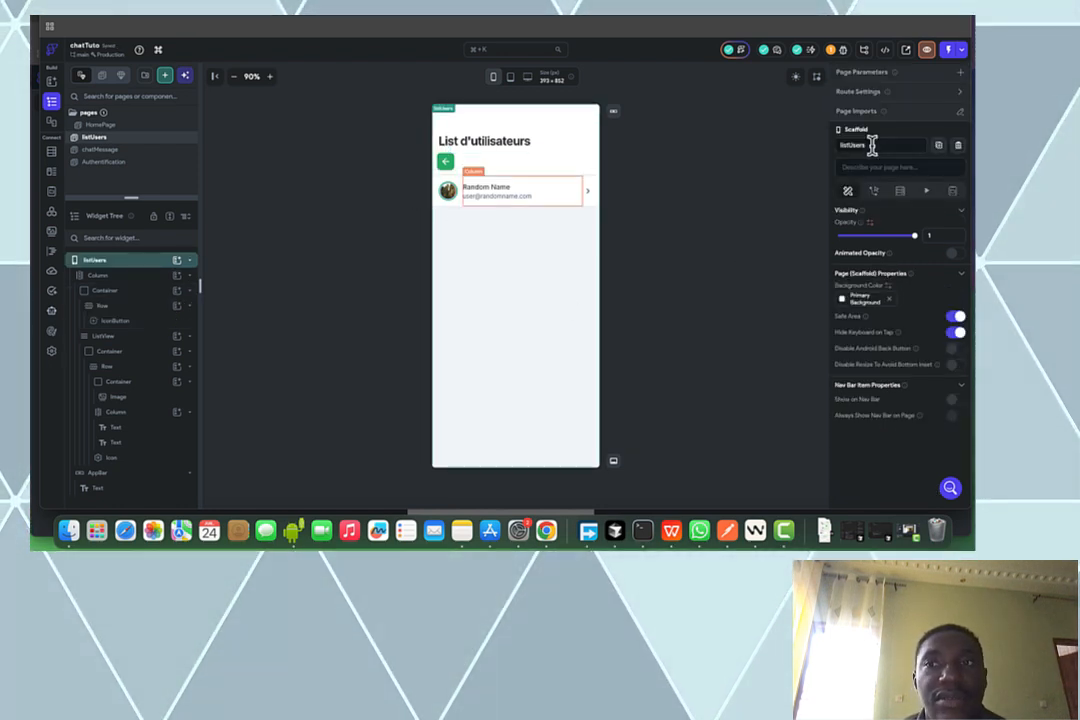
Browse the Authentification, listUsers and chatMessage pages, ending on HomePage's chat subtitle
{"action": "left_click", "coordinate": [110, 162]}
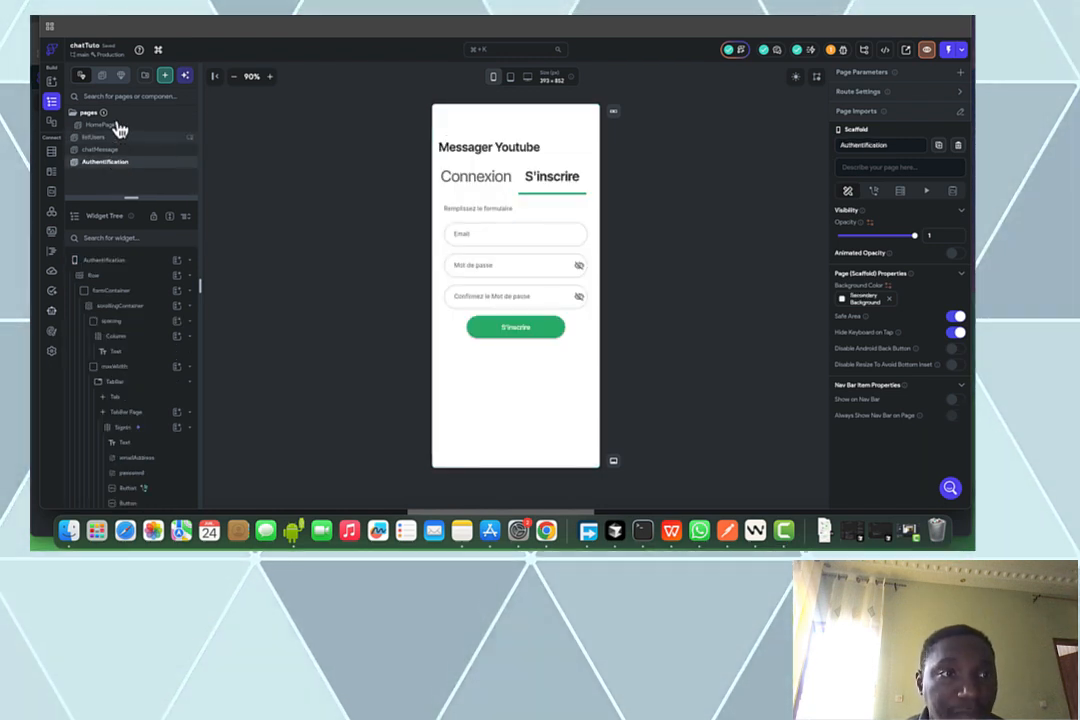
{"action": "left_click", "coordinate": [116, 125]}
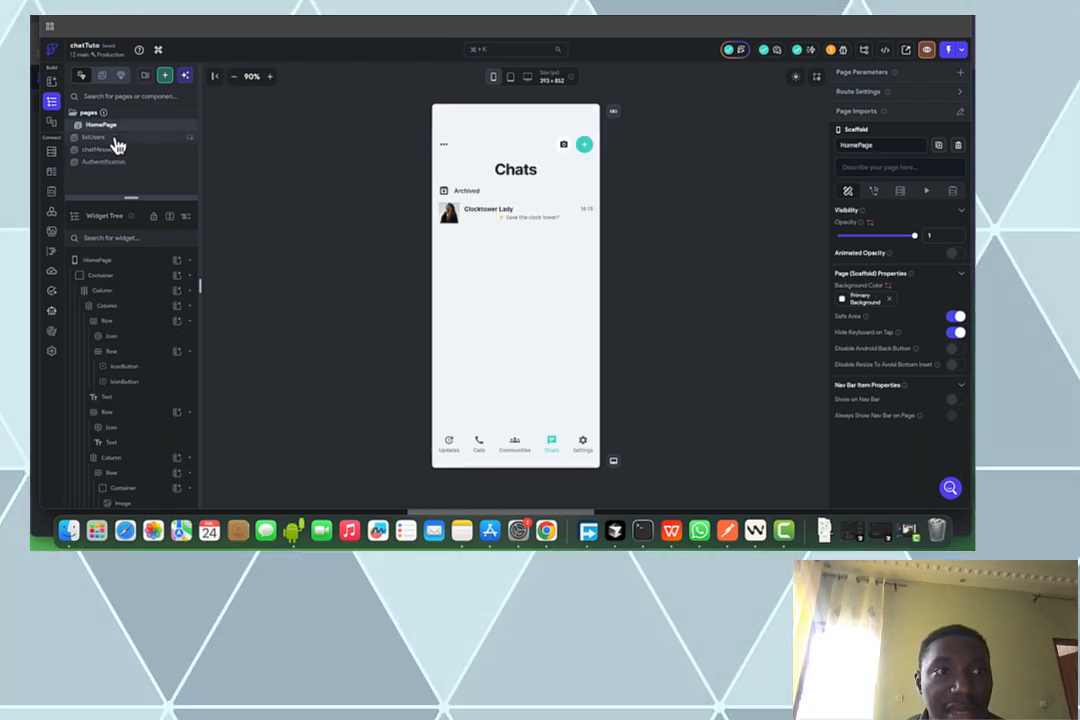
{"action": "left_click", "coordinate": [115, 140]}
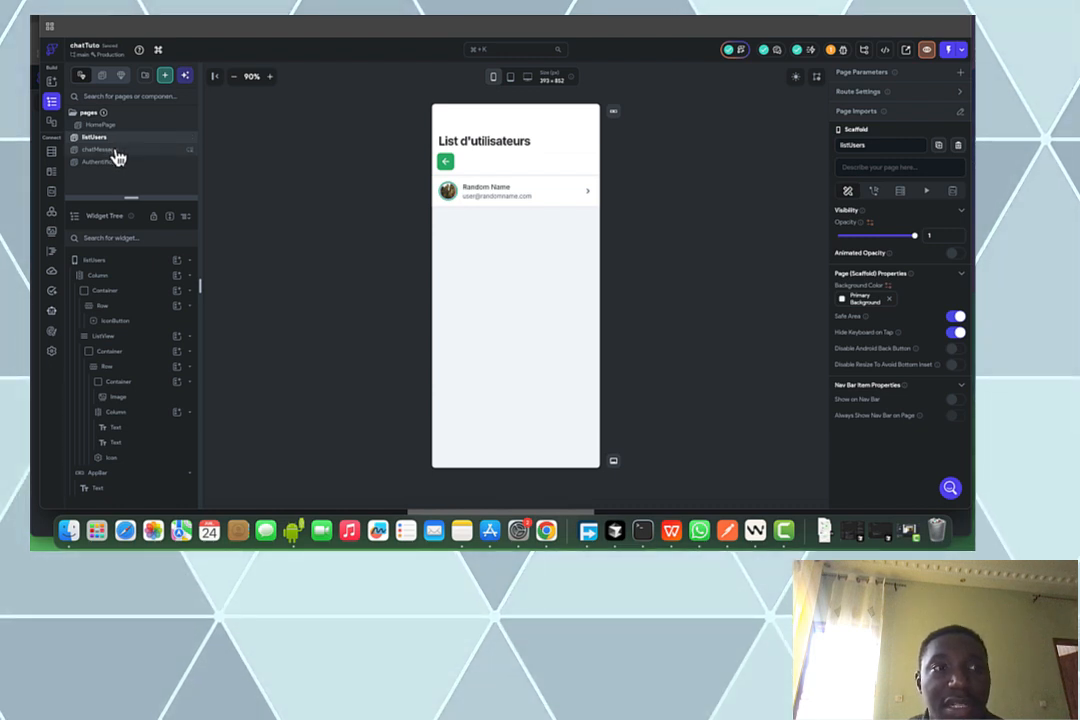
{"action": "left_click", "coordinate": [116, 152]}
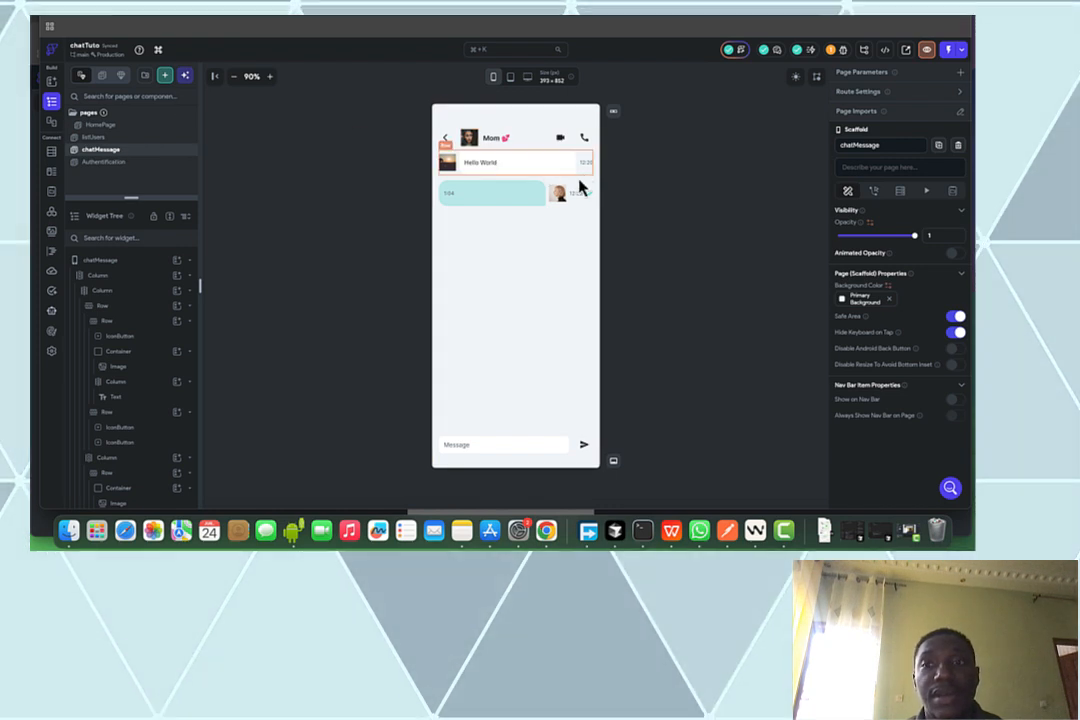
{"action": "left_click", "coordinate": [112, 139]}
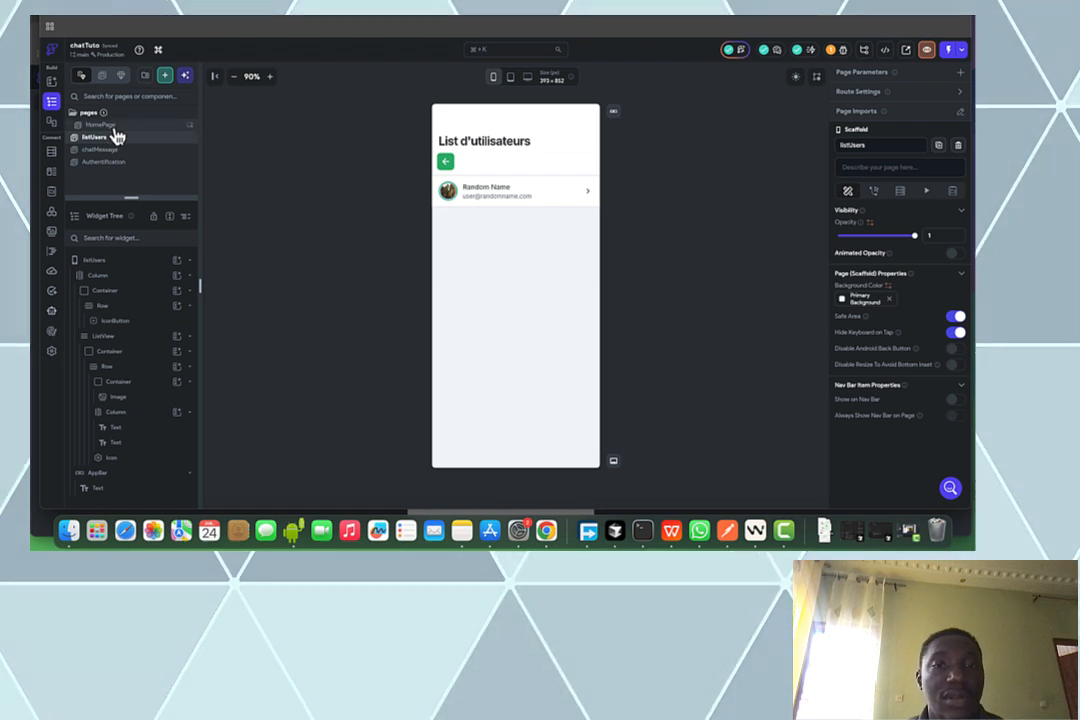
{"action": "left_click", "coordinate": [110, 126]}
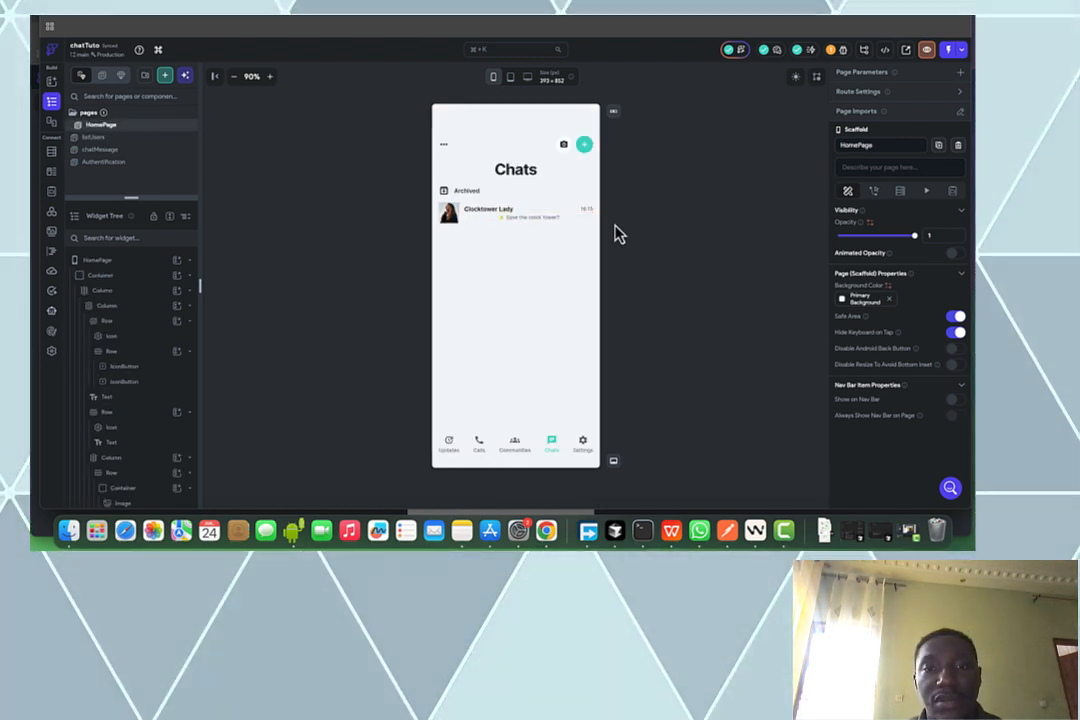
{"action": "left_click", "coordinate": [518, 221]}
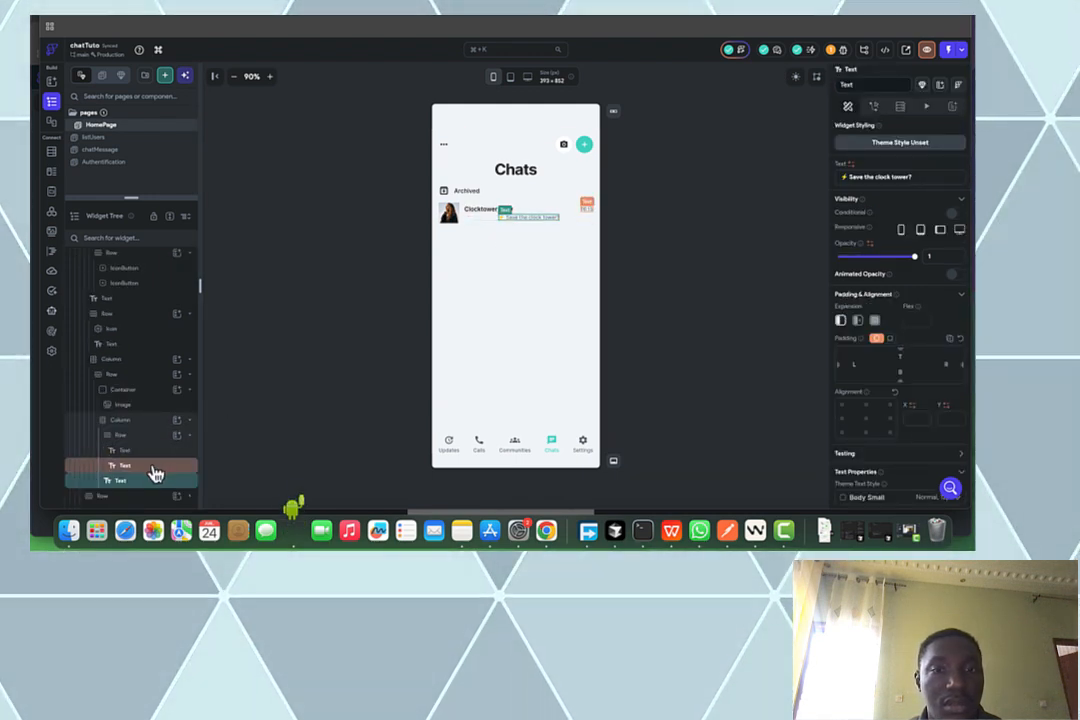
Switch the chat avatar image's Border Radius to a single value for all corners
{"action": "left_click", "coordinate": [140, 422]}
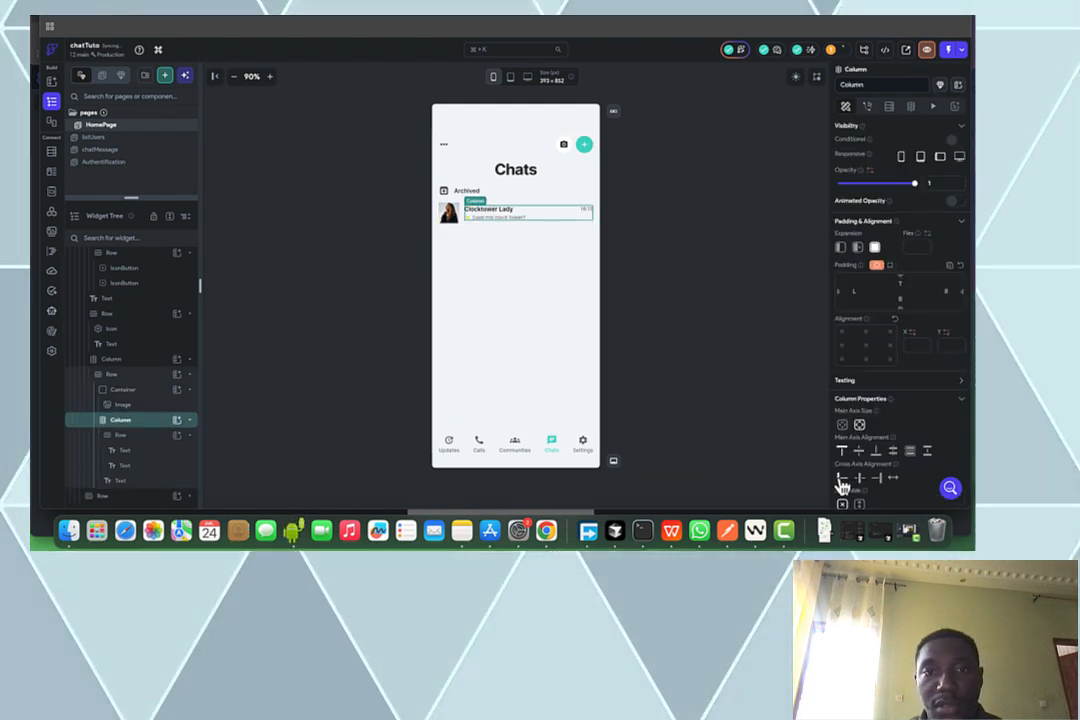
{"action": "left_click", "coordinate": [488, 222]}
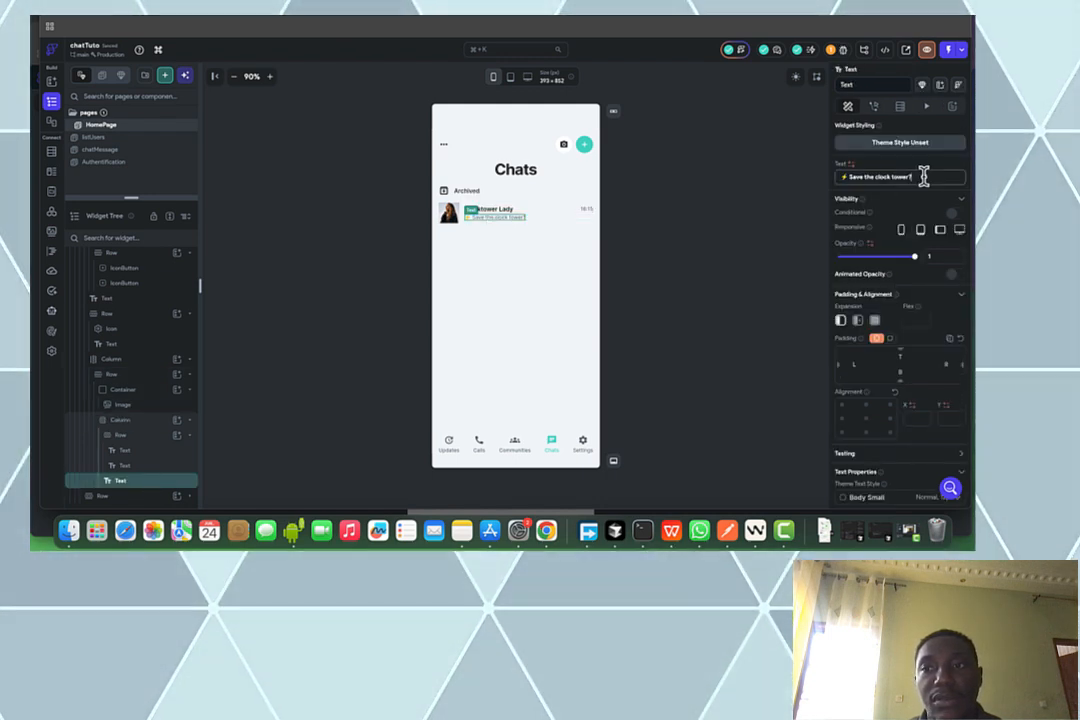
{"action": "left_click", "coordinate": [758, 258]}
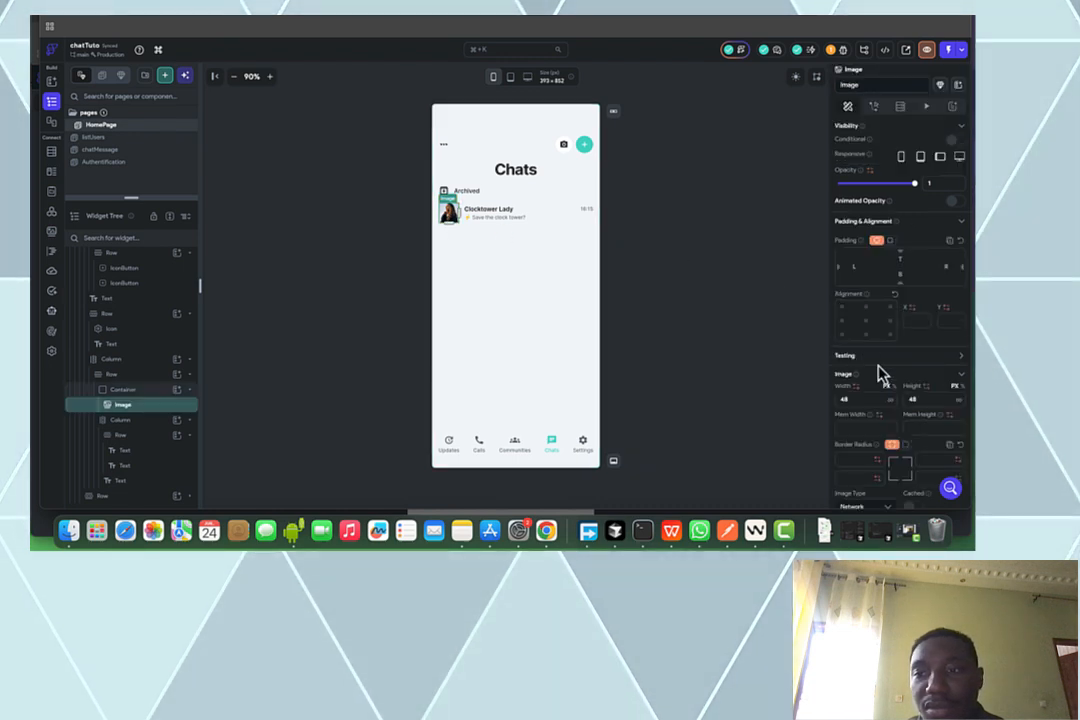
{"action": "scroll", "coordinate": [890, 390], "scroll_direction": "down", "scroll_amount": 2}
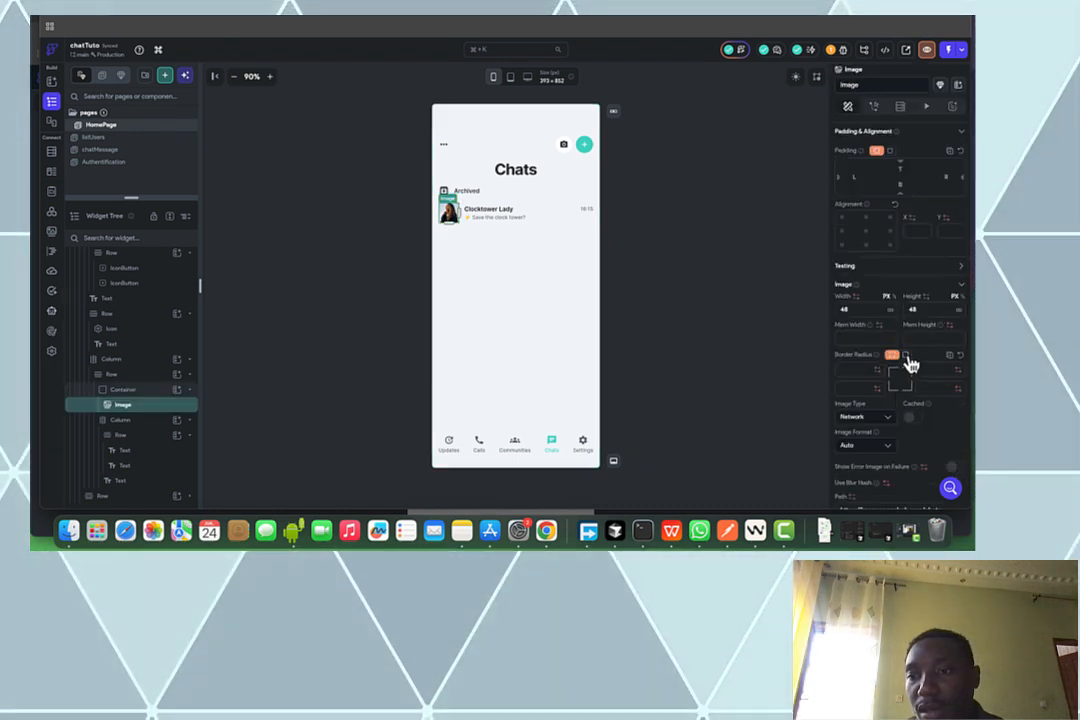
{"action": "left_click", "coordinate": [905, 355]}
{"action": "left_click", "coordinate": [934, 370]}
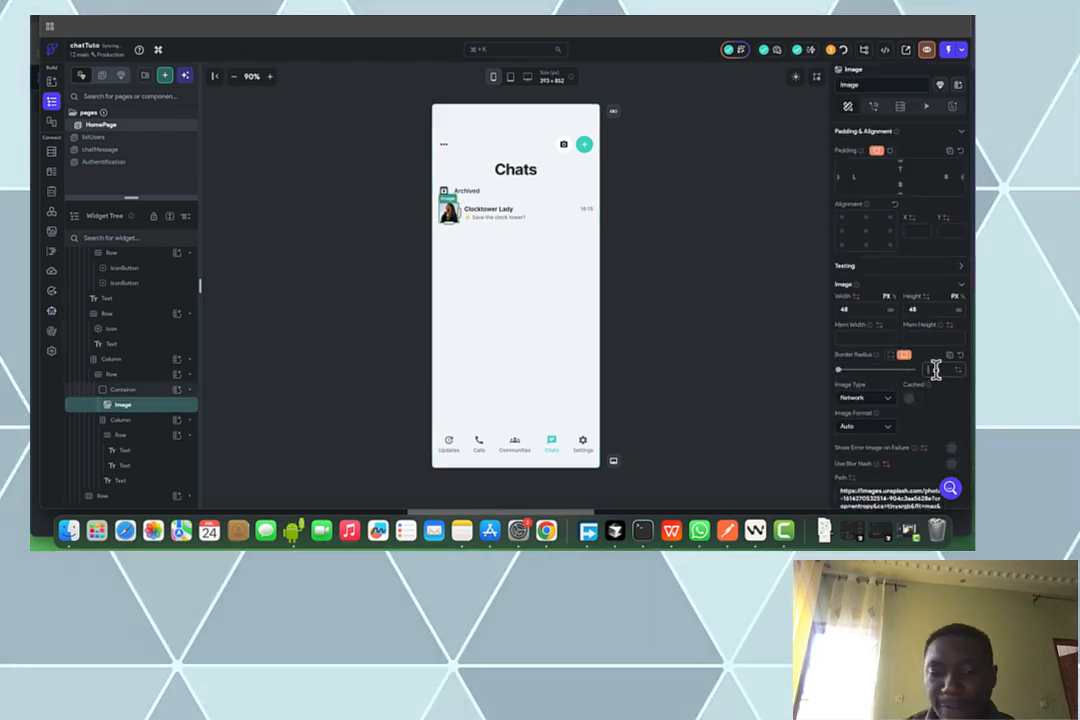
{"action": "left_click", "coordinate": [697, 323]}
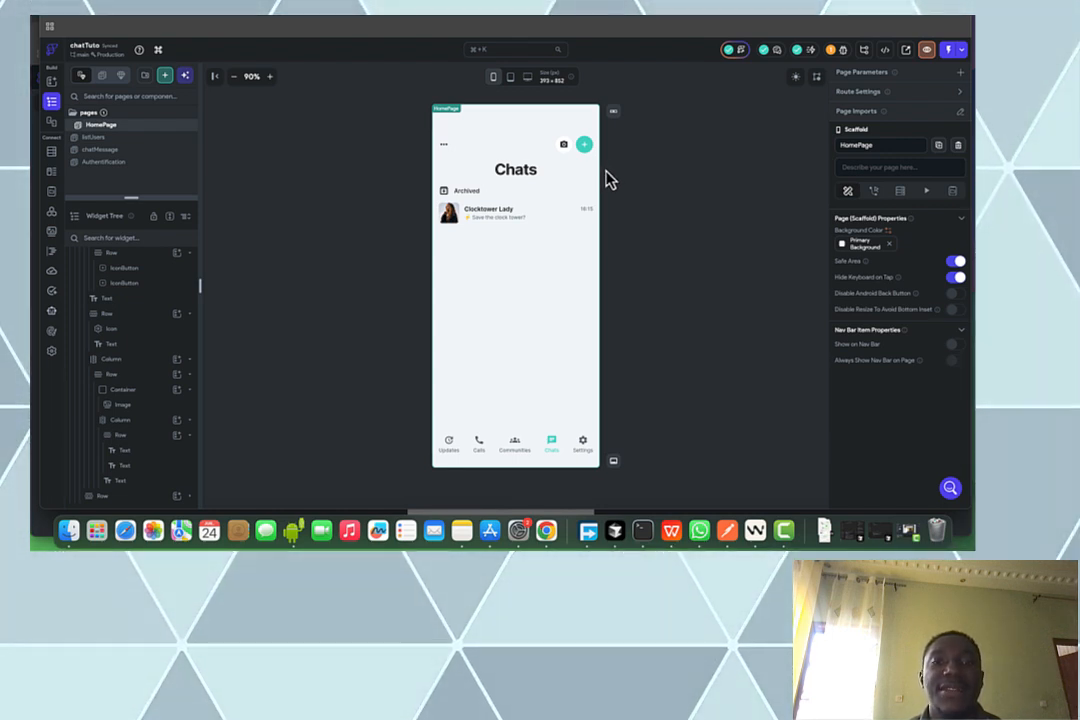
{"action": "left_click", "coordinate": [157, 164]}
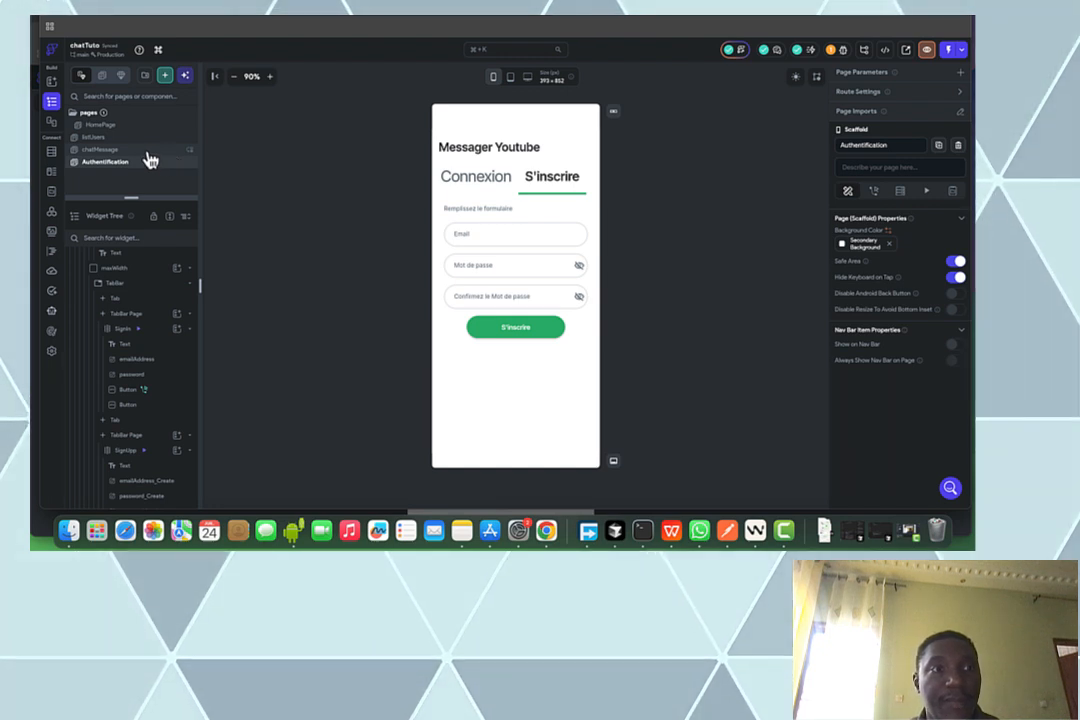
{"action": "left_click", "coordinate": [131, 150]}
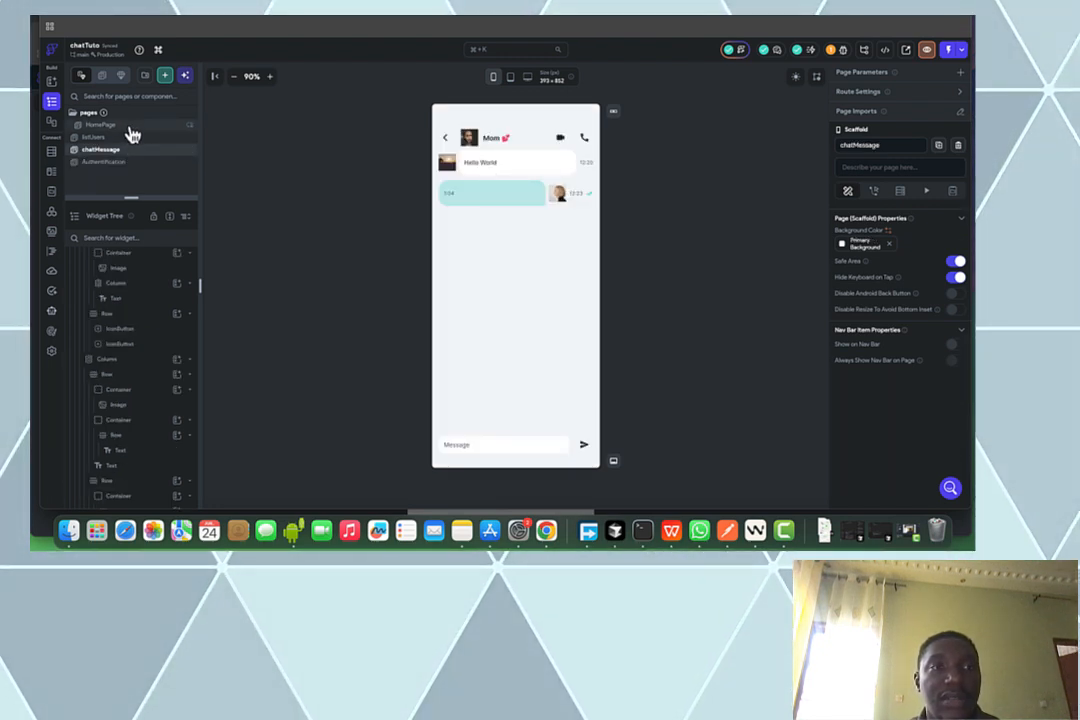
{"action": "left_click", "coordinate": [129, 126]}
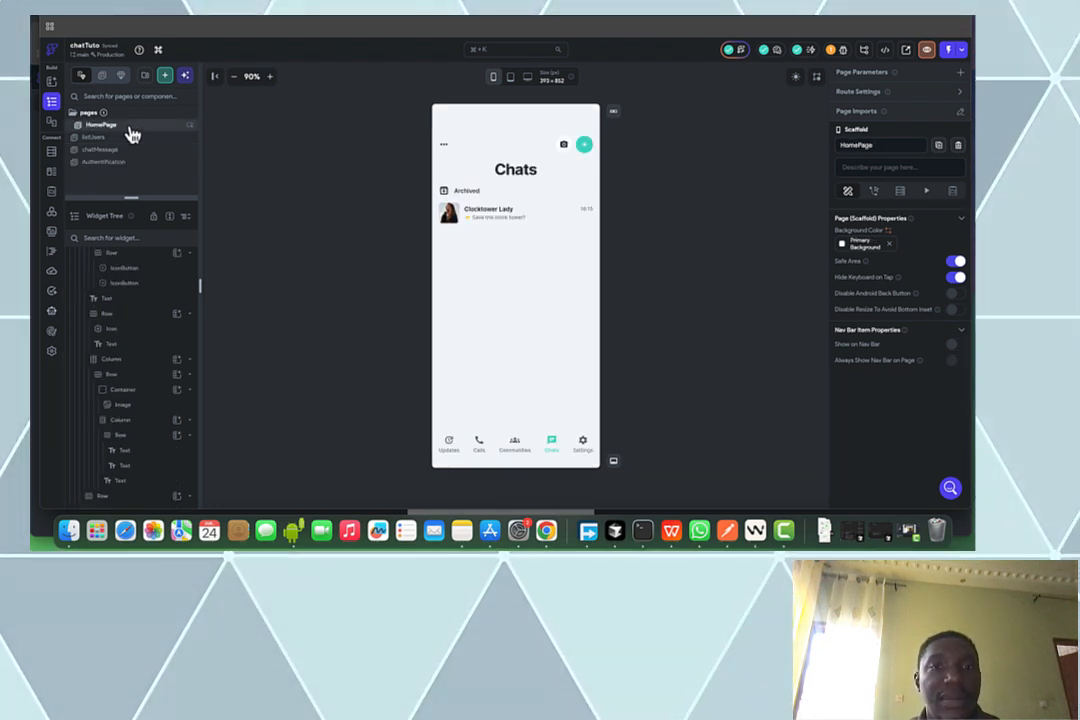
Add a Navigate To chatMessage tap action to the chat row
{"action": "left_click", "coordinate": [550, 232]}
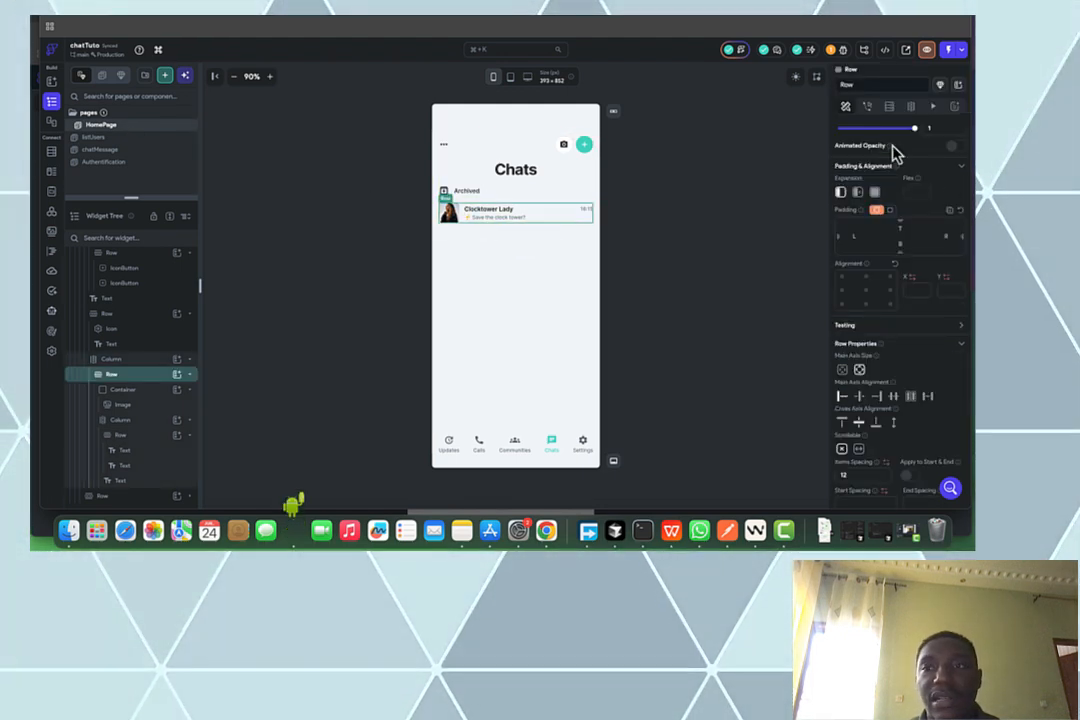
{"action": "left_click", "coordinate": [867, 106]}
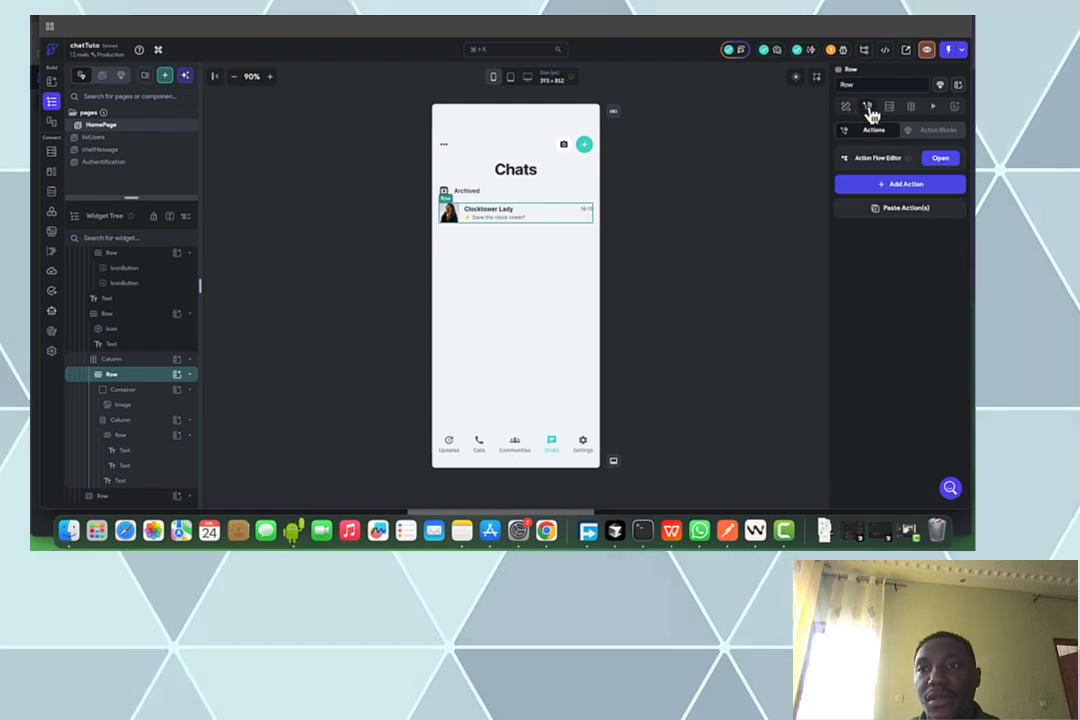
{"action": "left_click", "coordinate": [912, 185]}
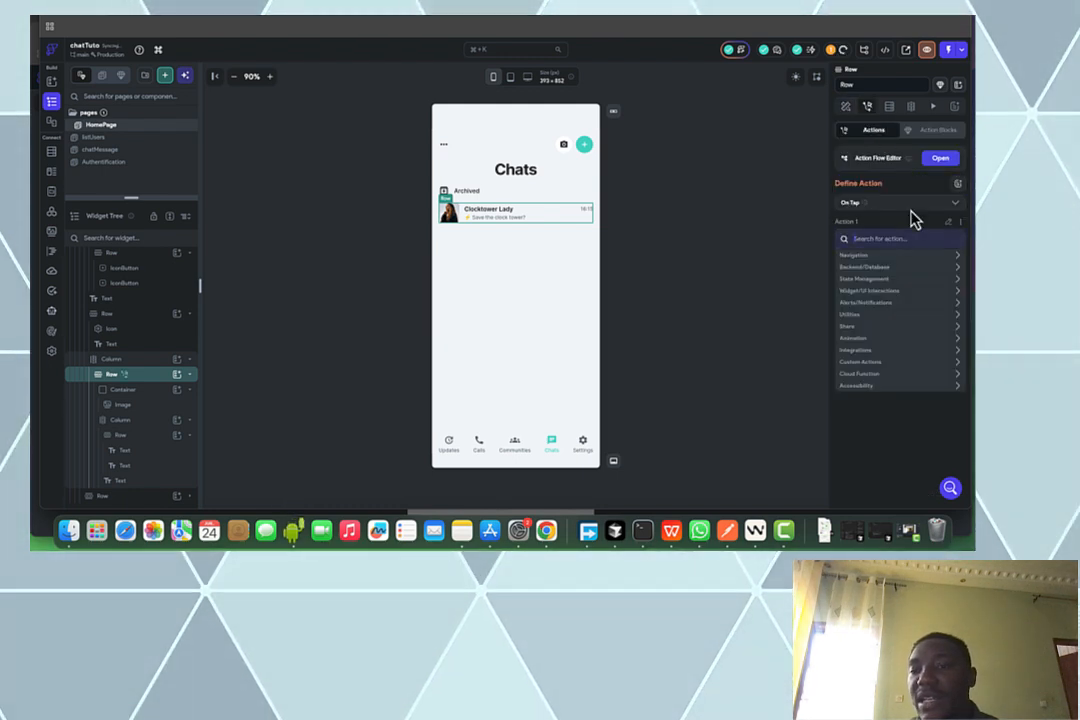
{"action": "left_click", "coordinate": [882, 256]}
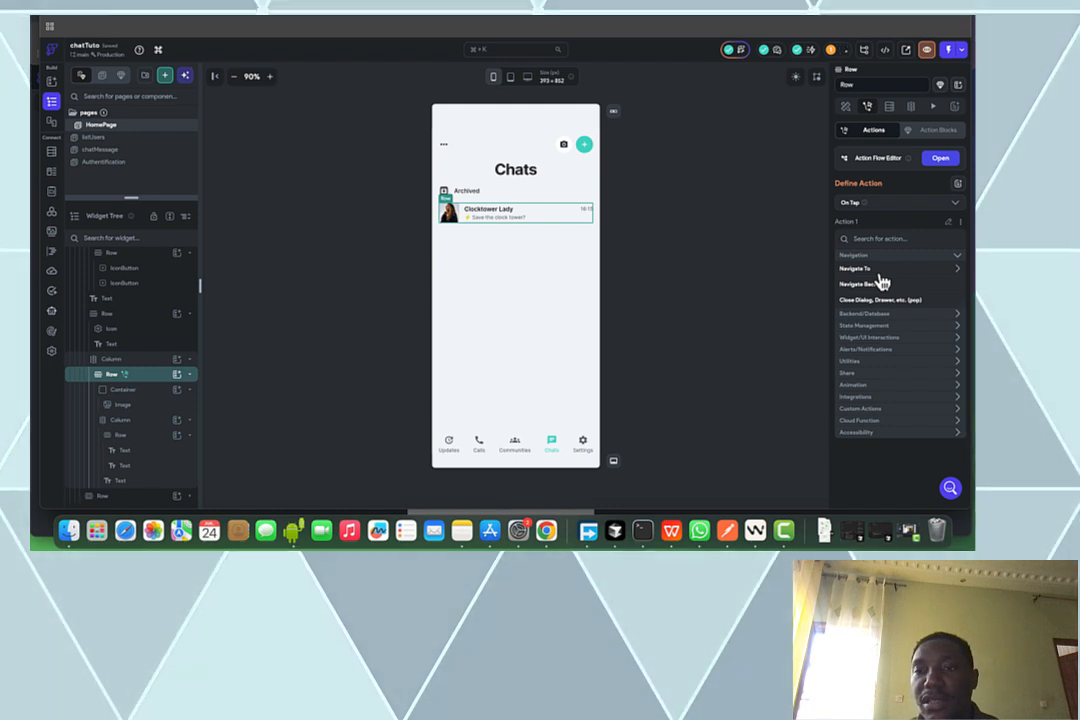
{"action": "left_click", "coordinate": [880, 274]}
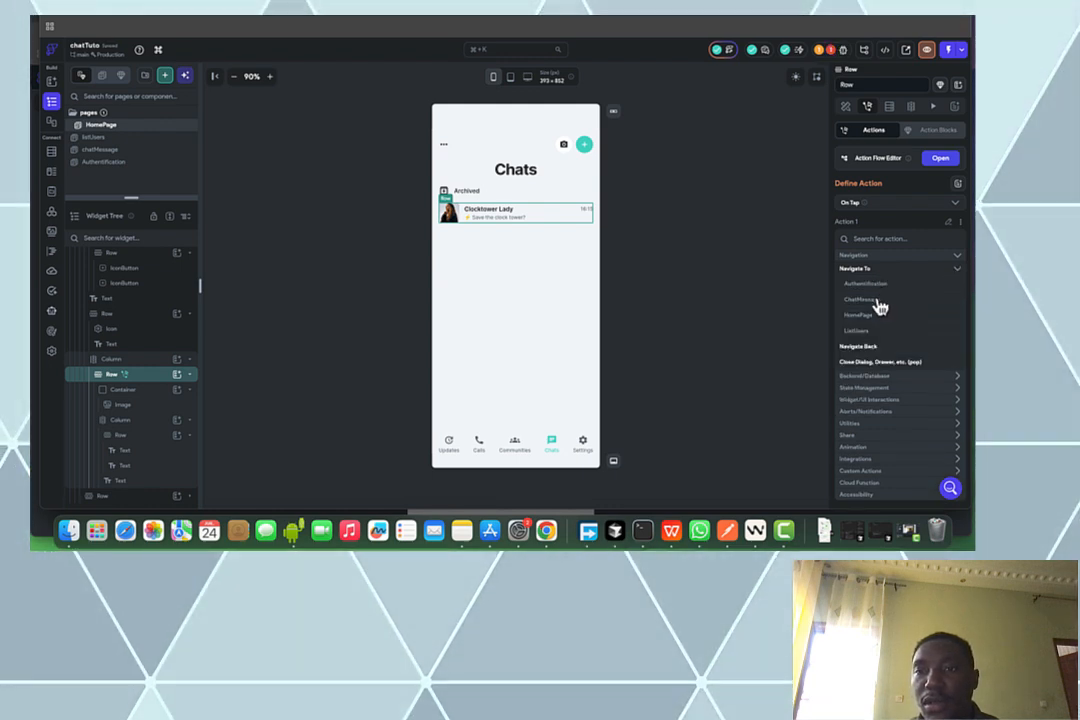
{"action": "left_click", "coordinate": [880, 303]}
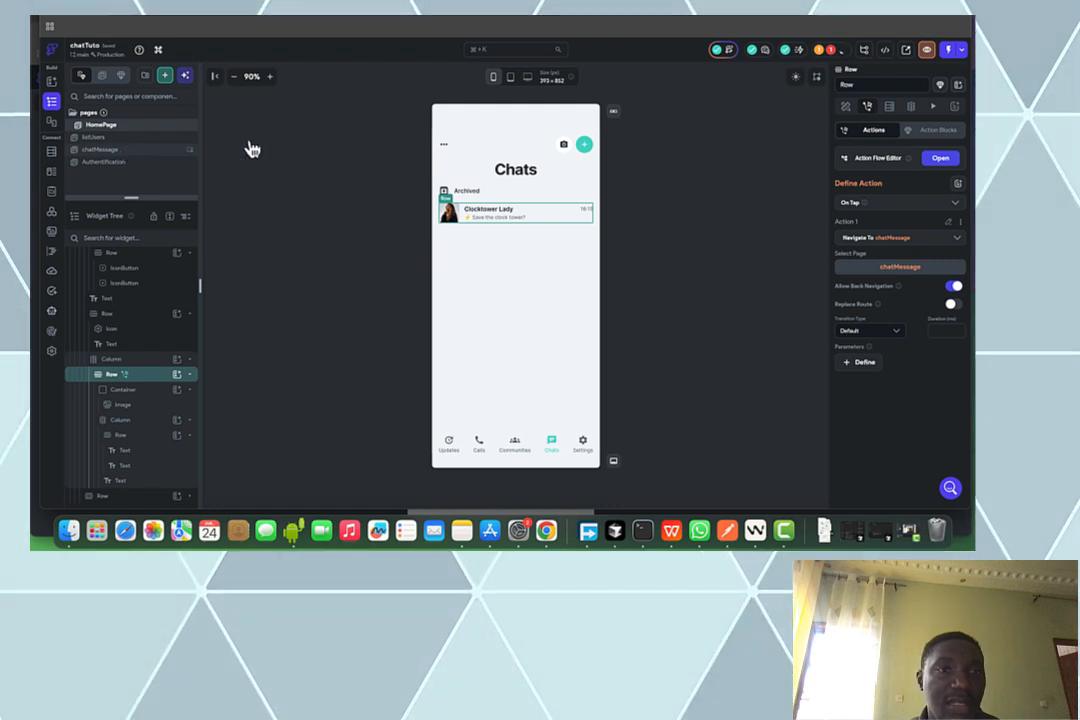
Add a Navigate To listUsers tap action to the header plus button
{"action": "left_click", "coordinate": [584, 146]}
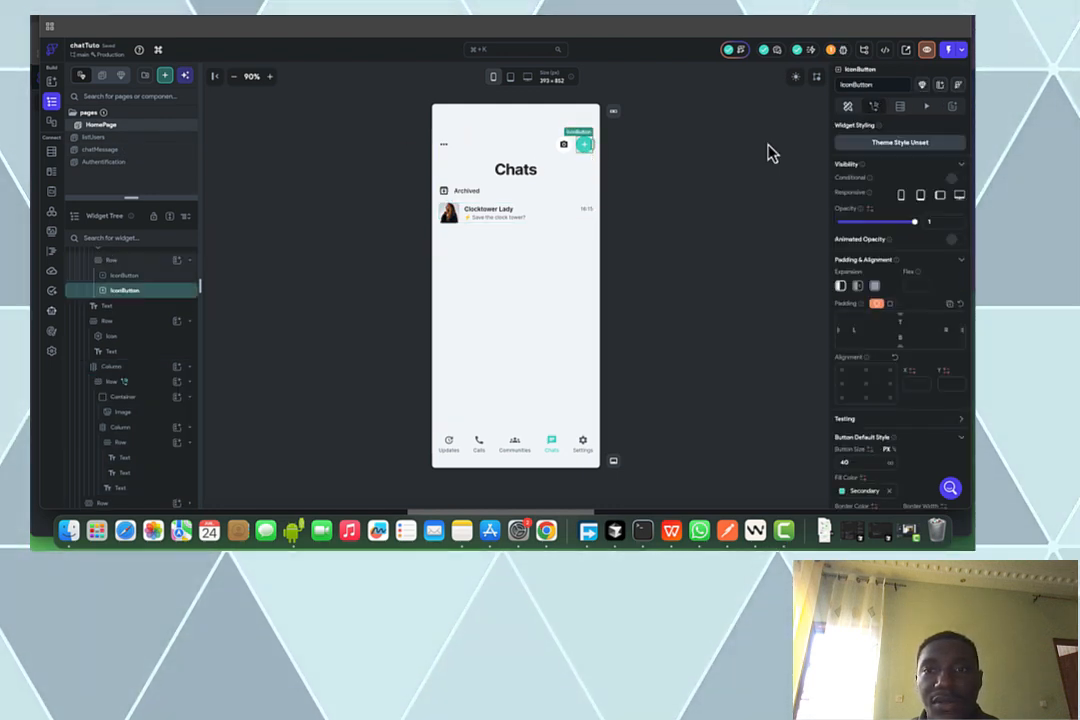
{"action": "left_click", "coordinate": [875, 107]}
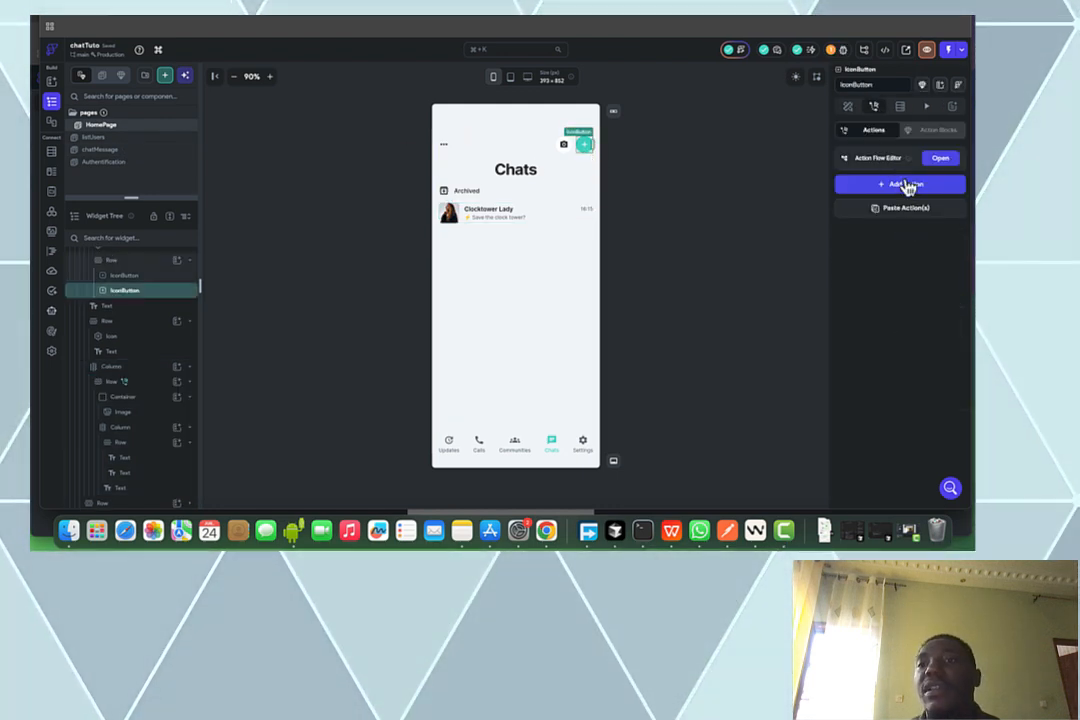
{"action": "left_click", "coordinate": [900, 186]}
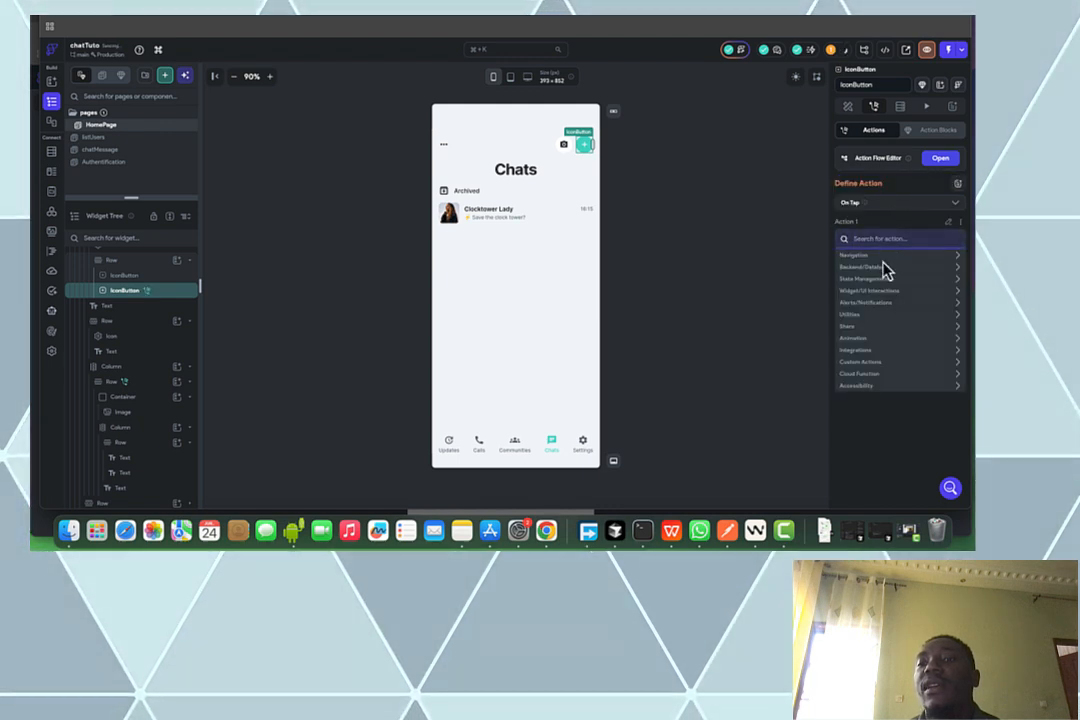
{"action": "left_click", "coordinate": [886, 255]}
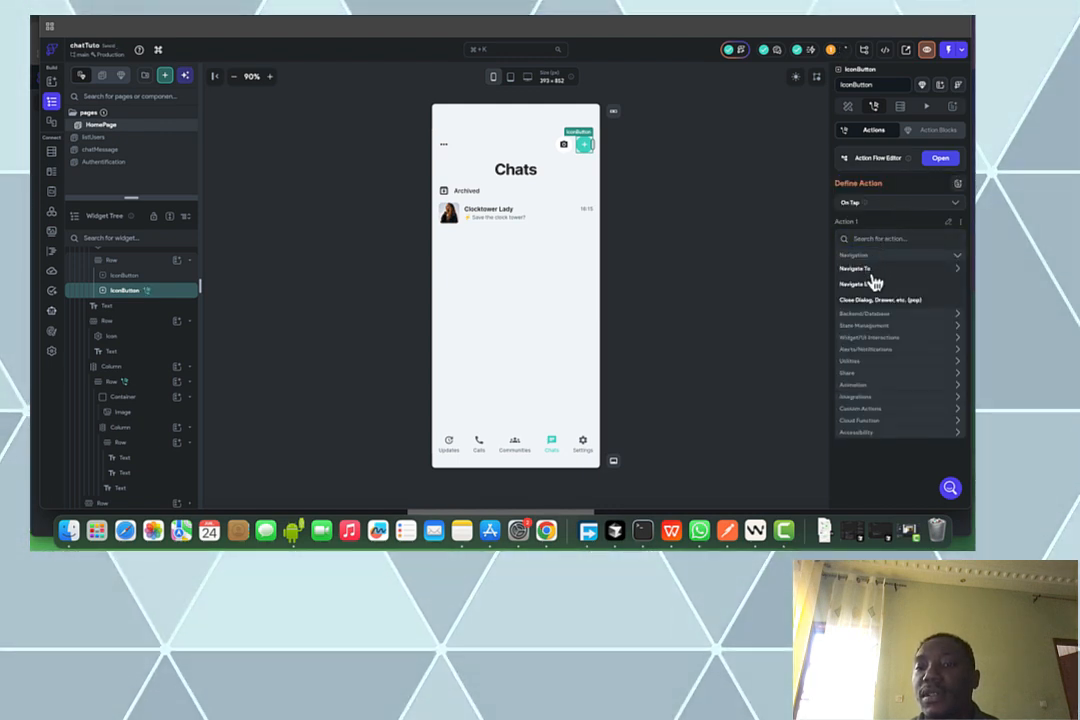
{"action": "left_click", "coordinate": [868, 269]}
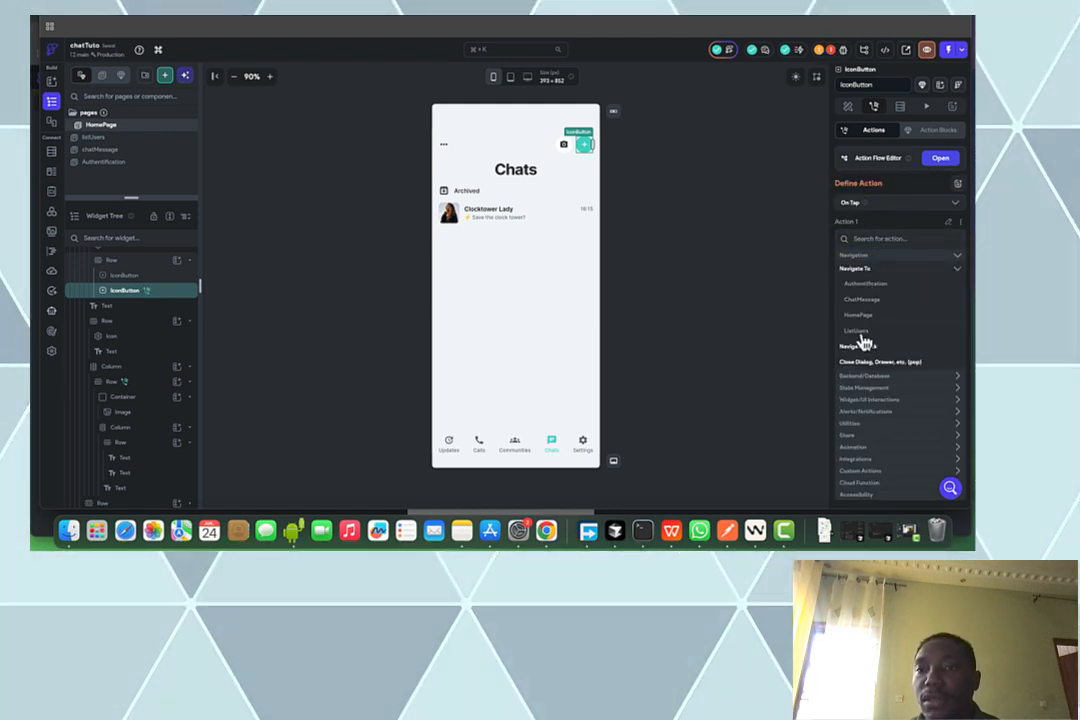
{"action": "left_click", "coordinate": [862, 334]}
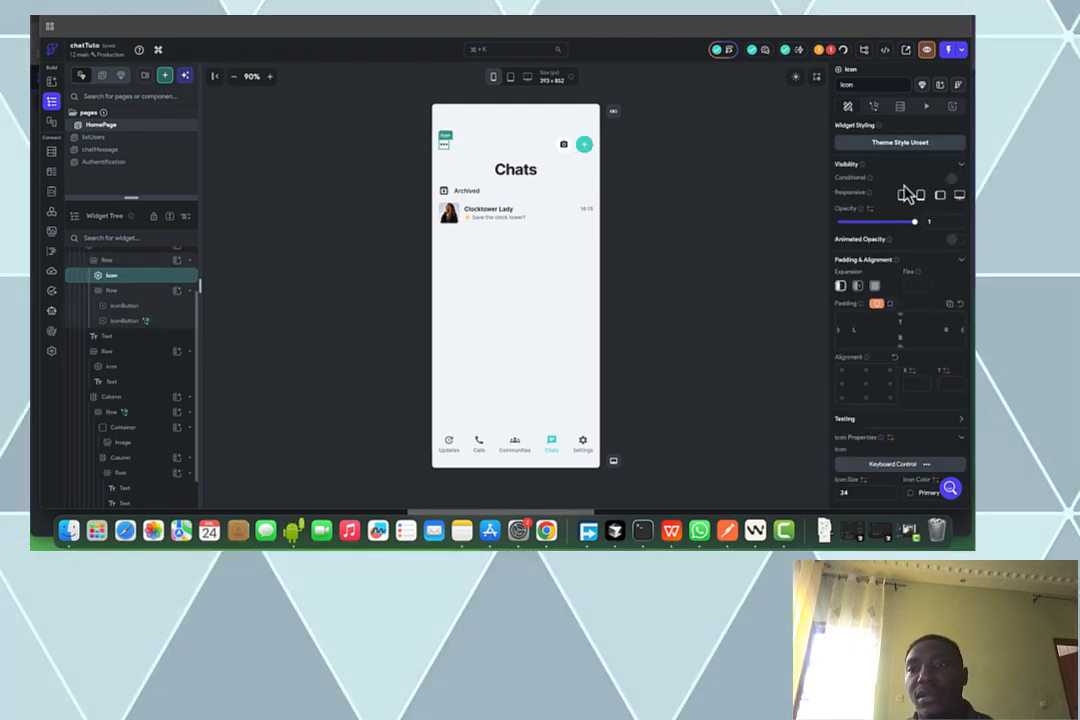
Change the header icon to Logout Outlined
{"action": "left_click", "coordinate": [899, 470]}
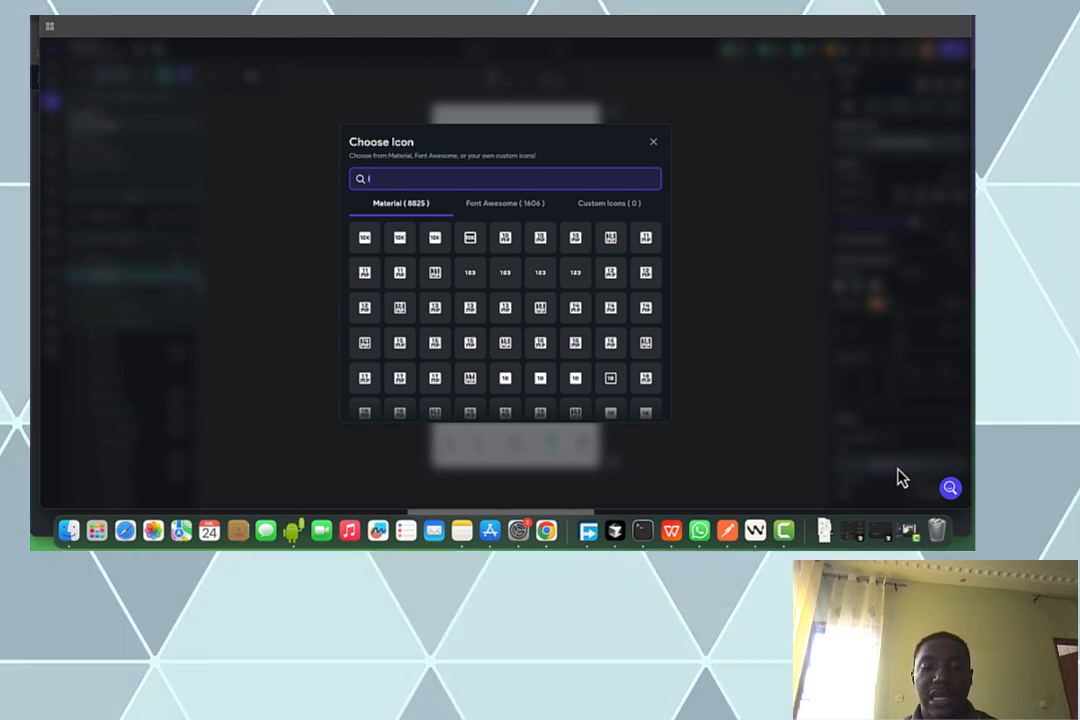
{"action": "type", "text": "logout"}
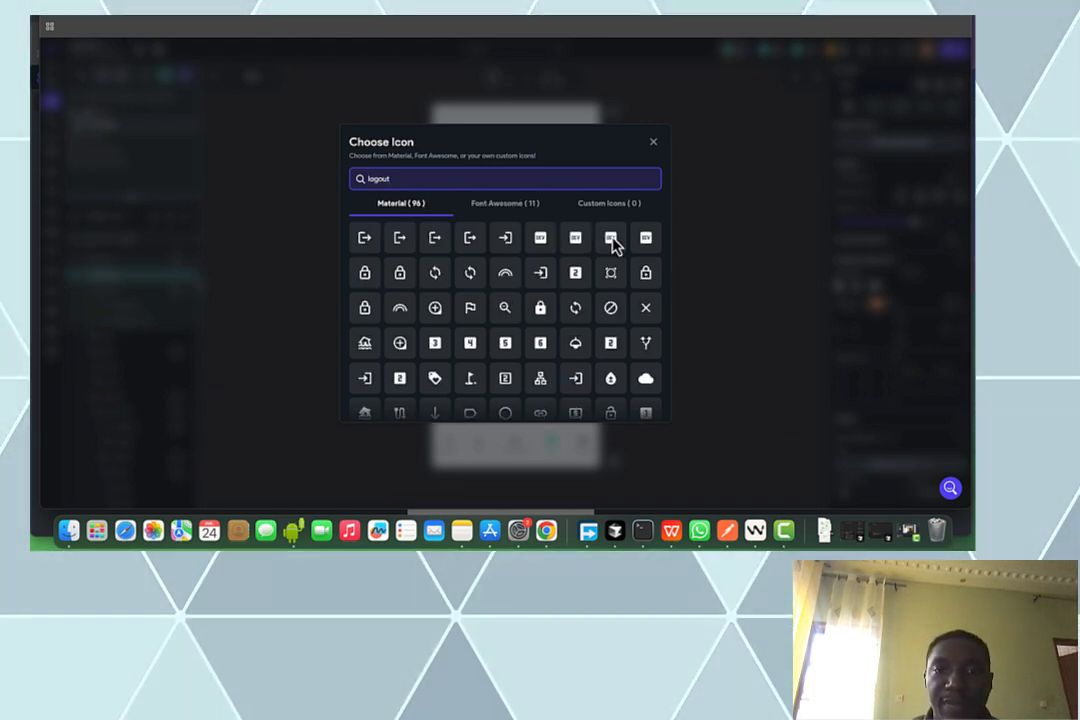
{"action": "left_click", "coordinate": [470, 238]}
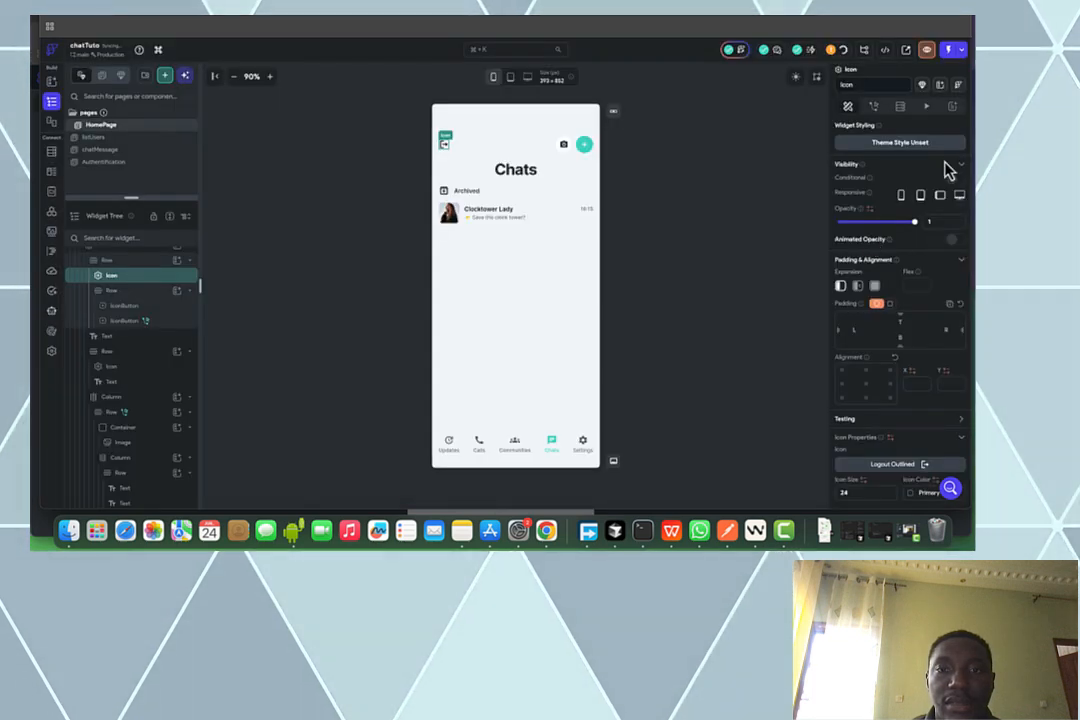
Give the logout icon a Firebase Authentication Log Out tap action
{"action": "left_click", "coordinate": [873, 108]}
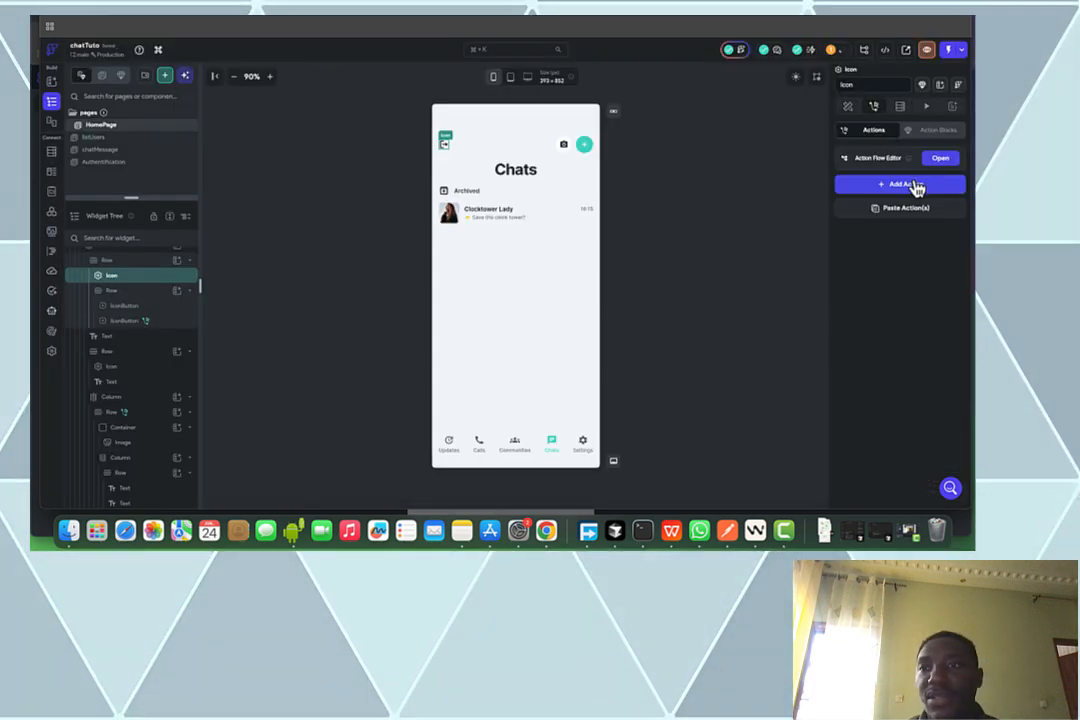
{"action": "left_click", "coordinate": [912, 190]}
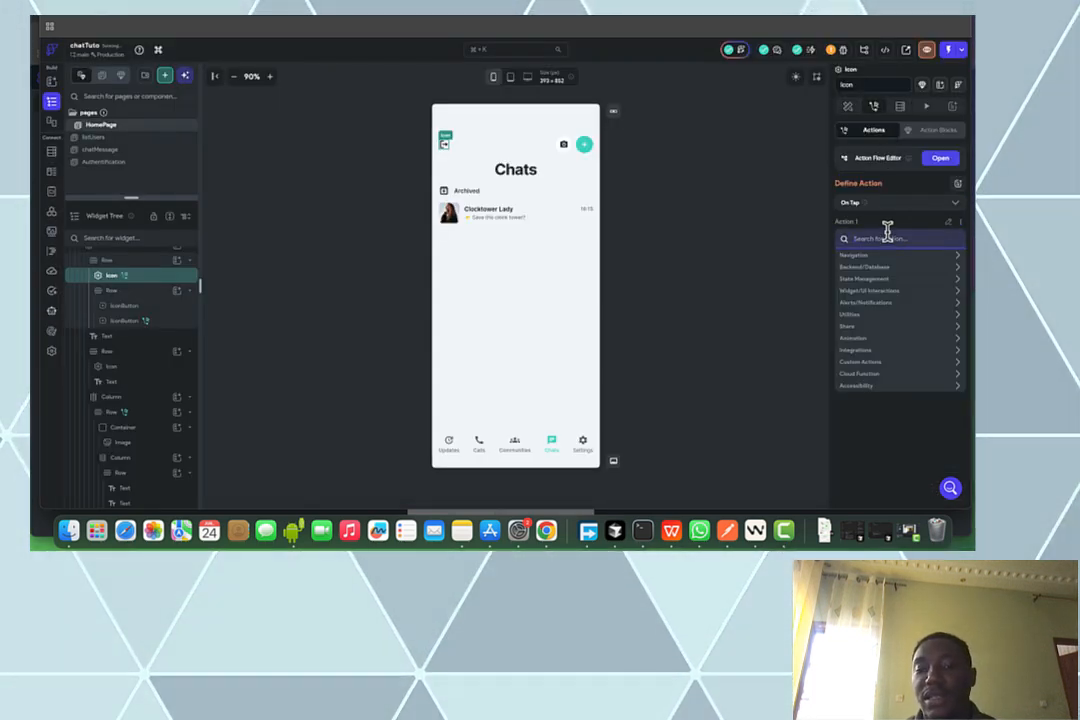
{"action": "type", "text": "log"}
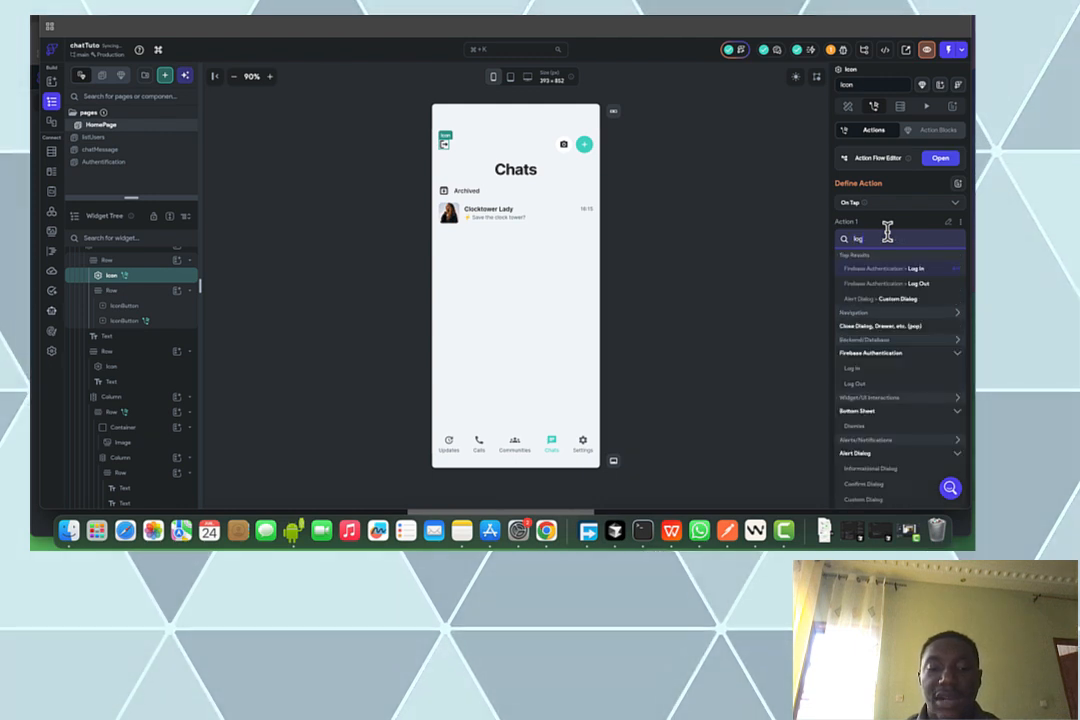
{"action": "type", "text": "out"}
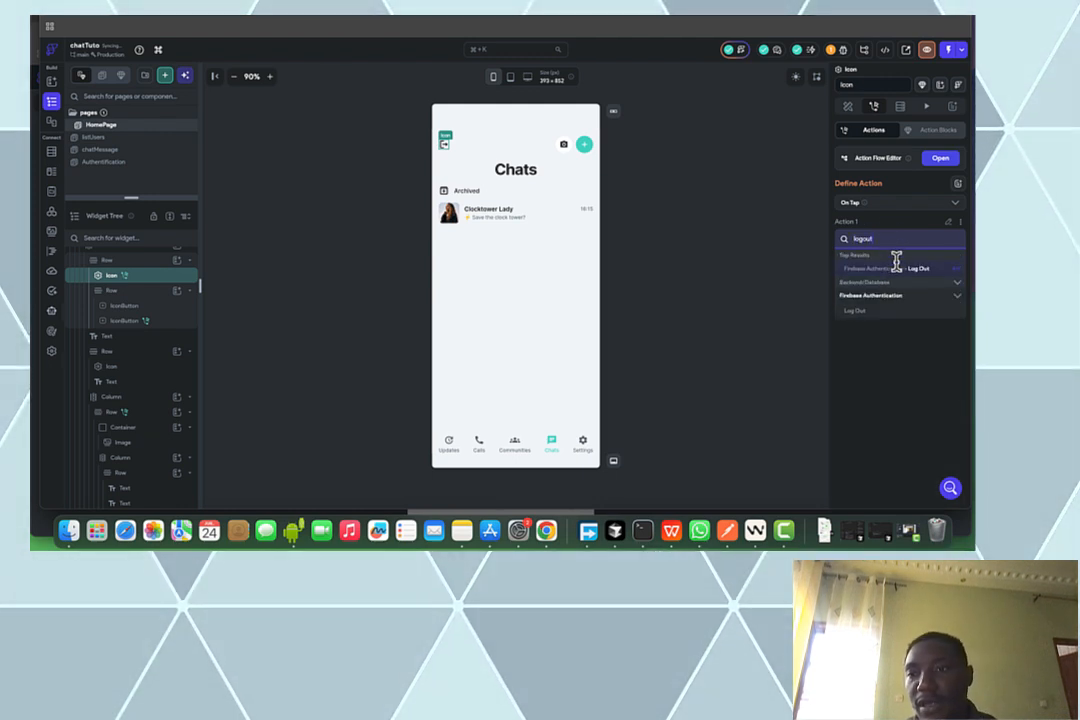
{"action": "left_click", "coordinate": [854, 312]}
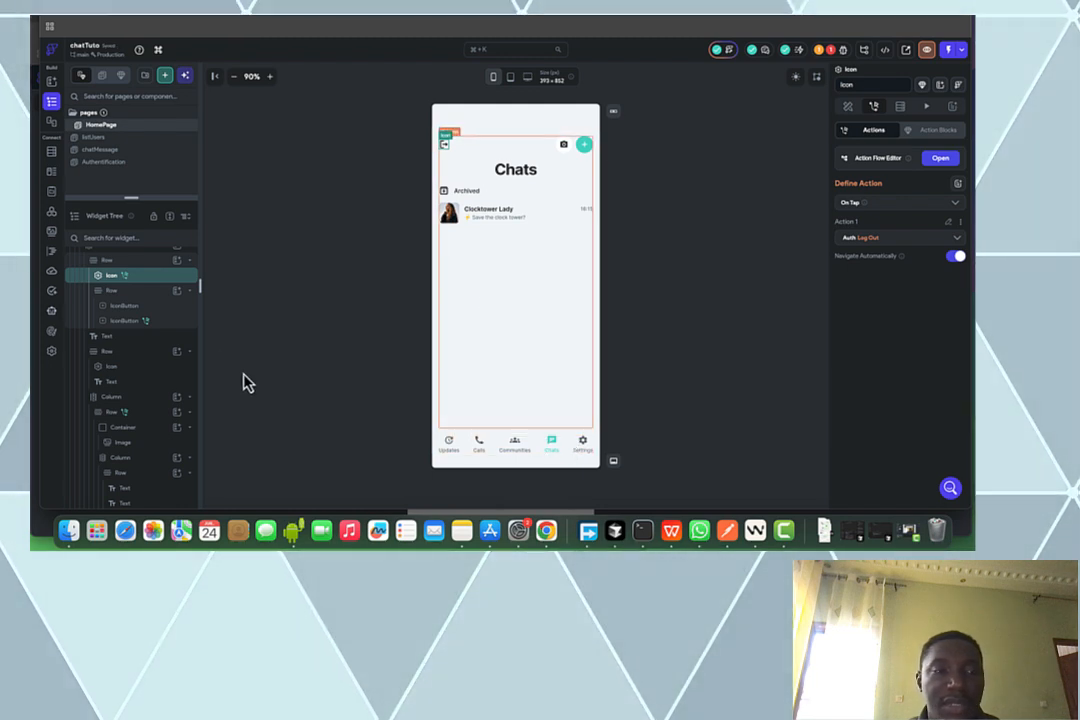
On the listUsers page, make the back arrow navigate back on tap
{"action": "left_click", "coordinate": [130, 140]}
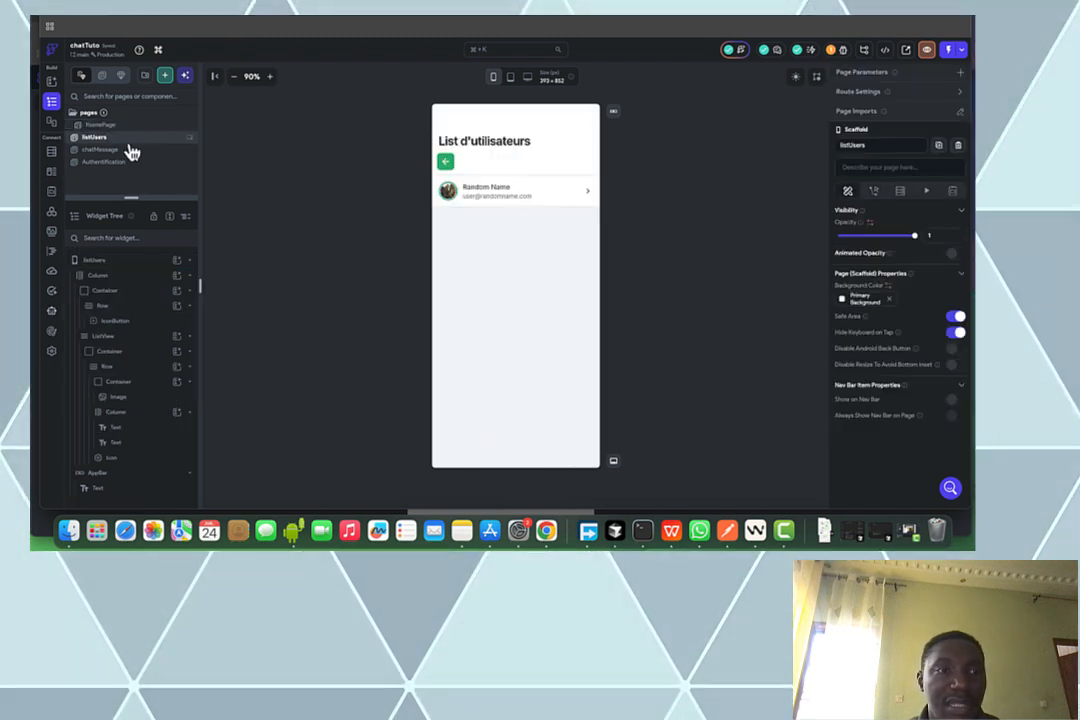
{"action": "left_click", "coordinate": [444, 166]}
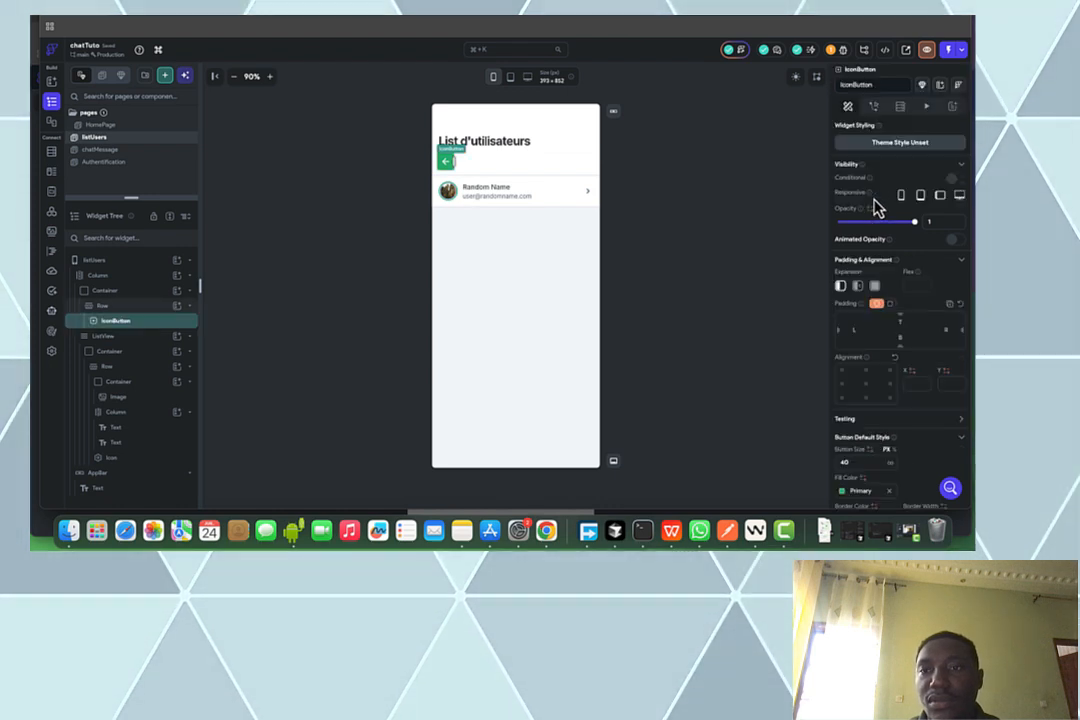
{"action": "left_click", "coordinate": [874, 107]}
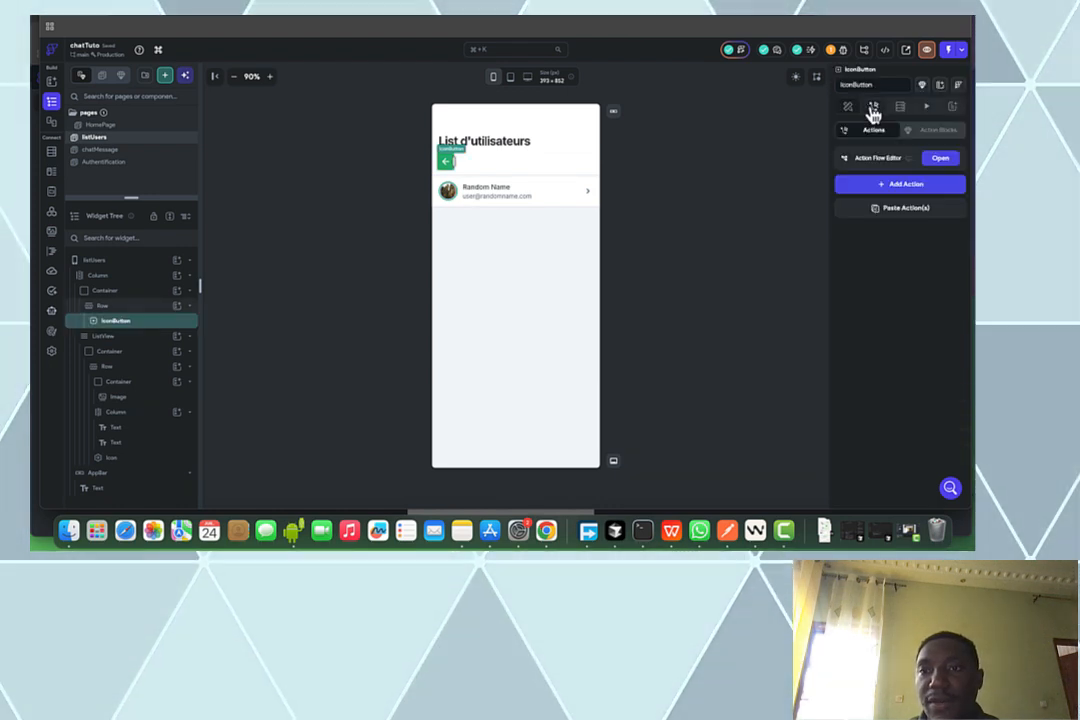
{"action": "left_click", "coordinate": [899, 188]}
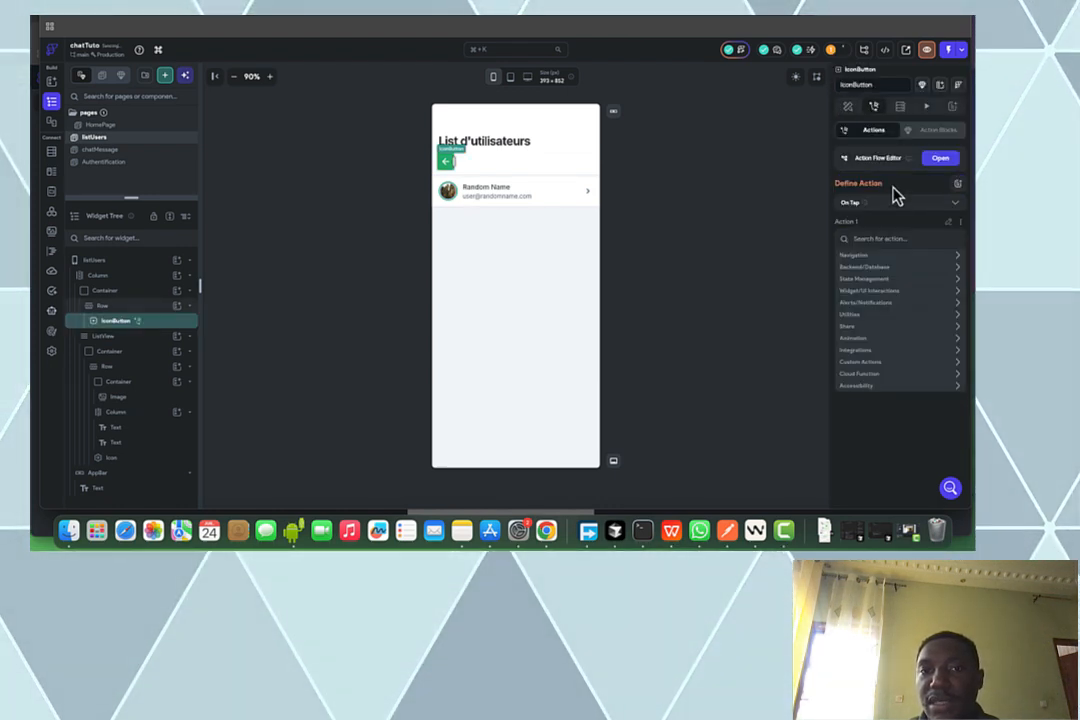
{"action": "left_click", "coordinate": [872, 258]}
{"action": "left_click", "coordinate": [866, 283]}
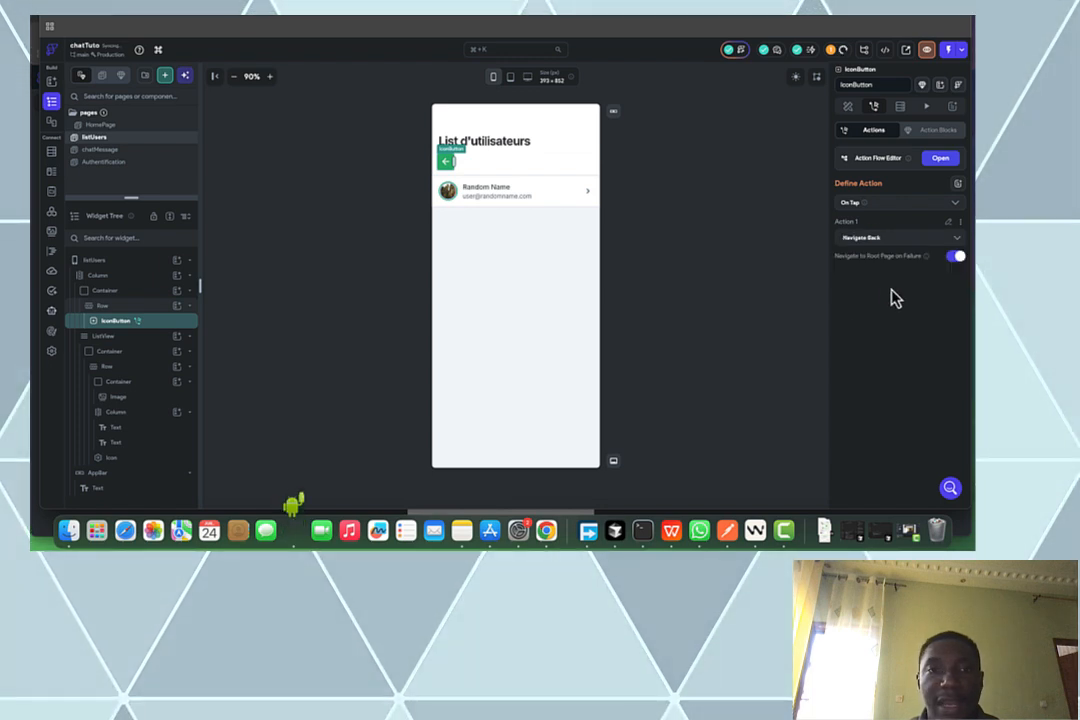
Make tapping a user list item navigate to the chatMessage page
{"action": "left_click", "coordinate": [586, 204]}
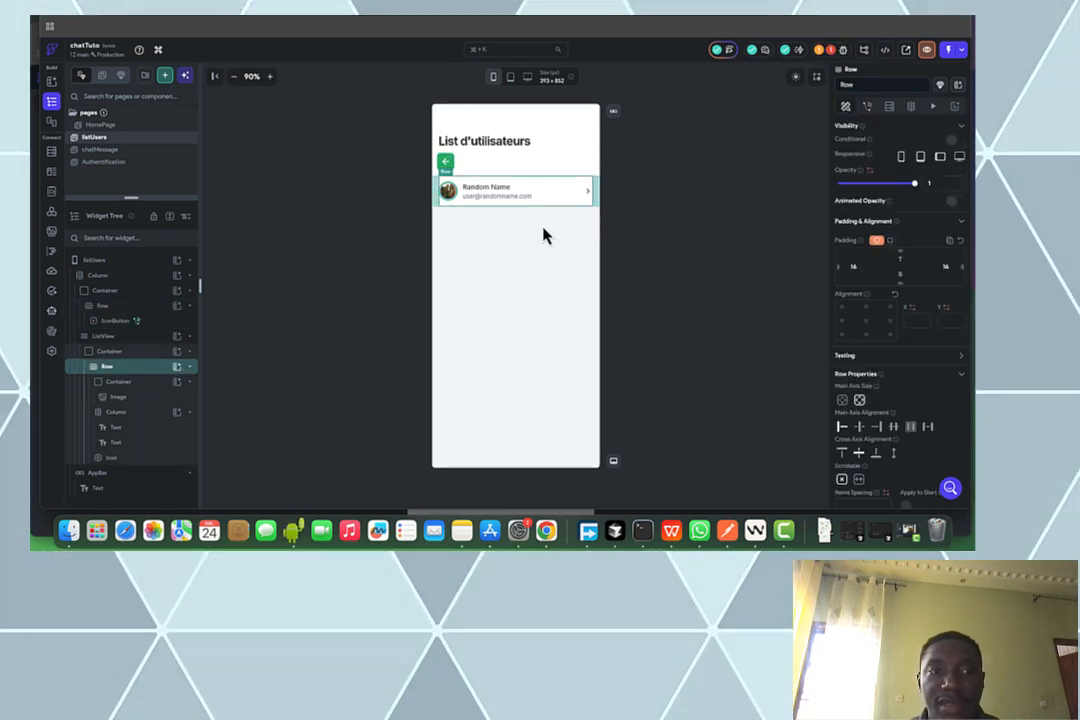
{"action": "left_click", "coordinate": [125, 354]}
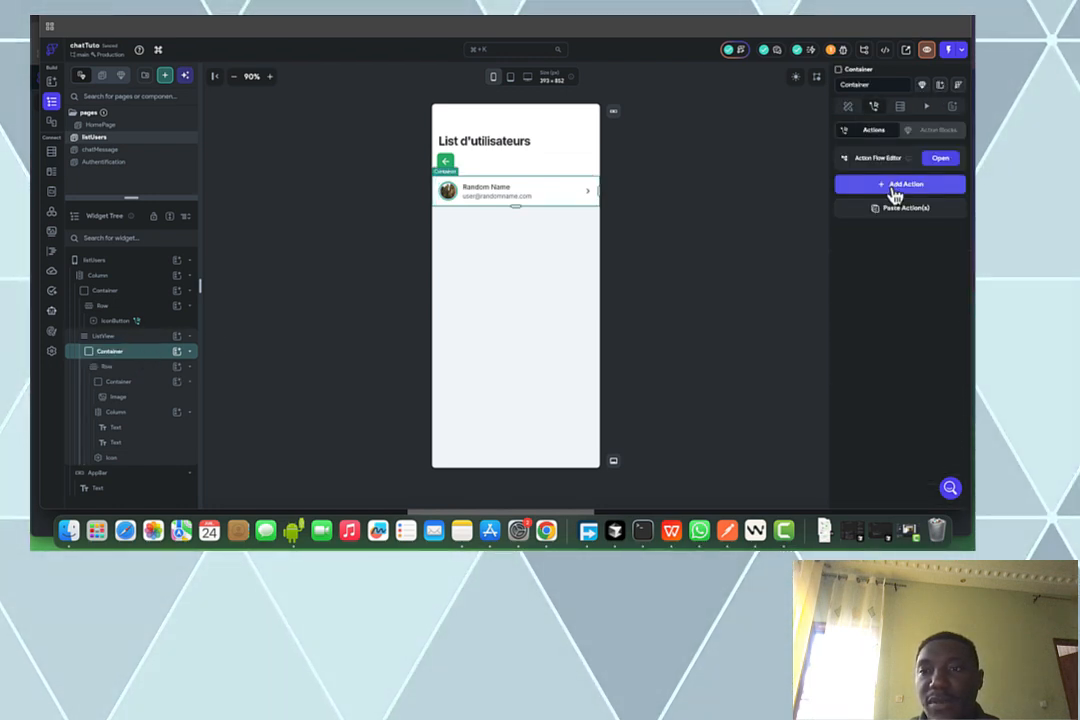
{"action": "left_click", "coordinate": [896, 186]}
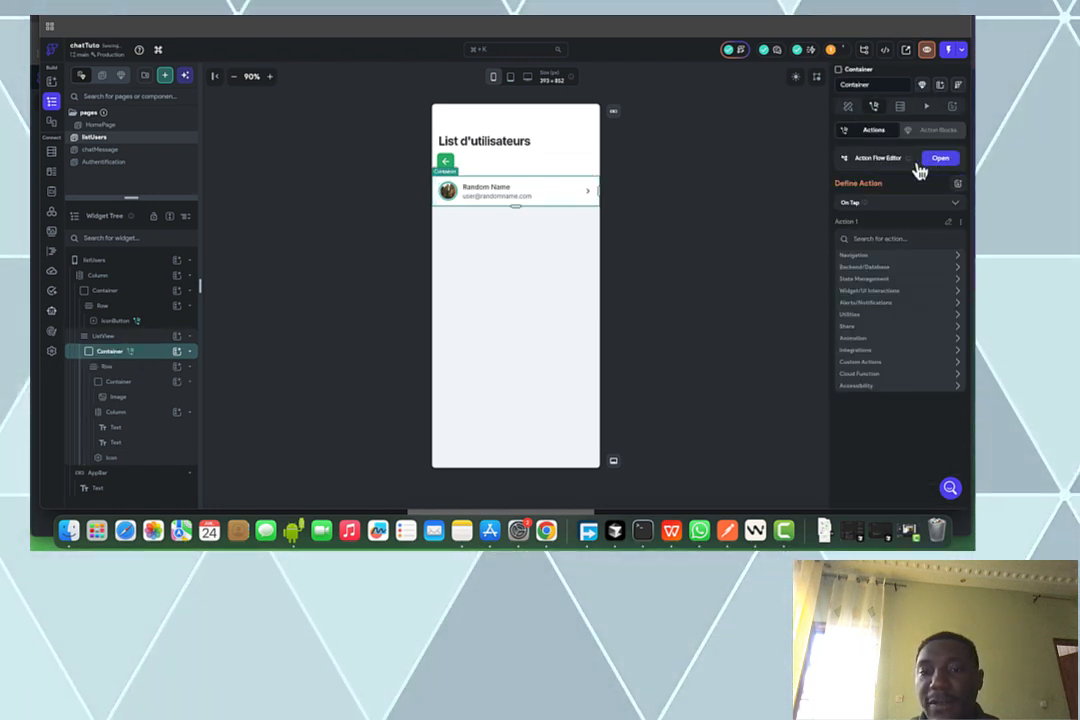
{"action": "left_click", "coordinate": [852, 269]}
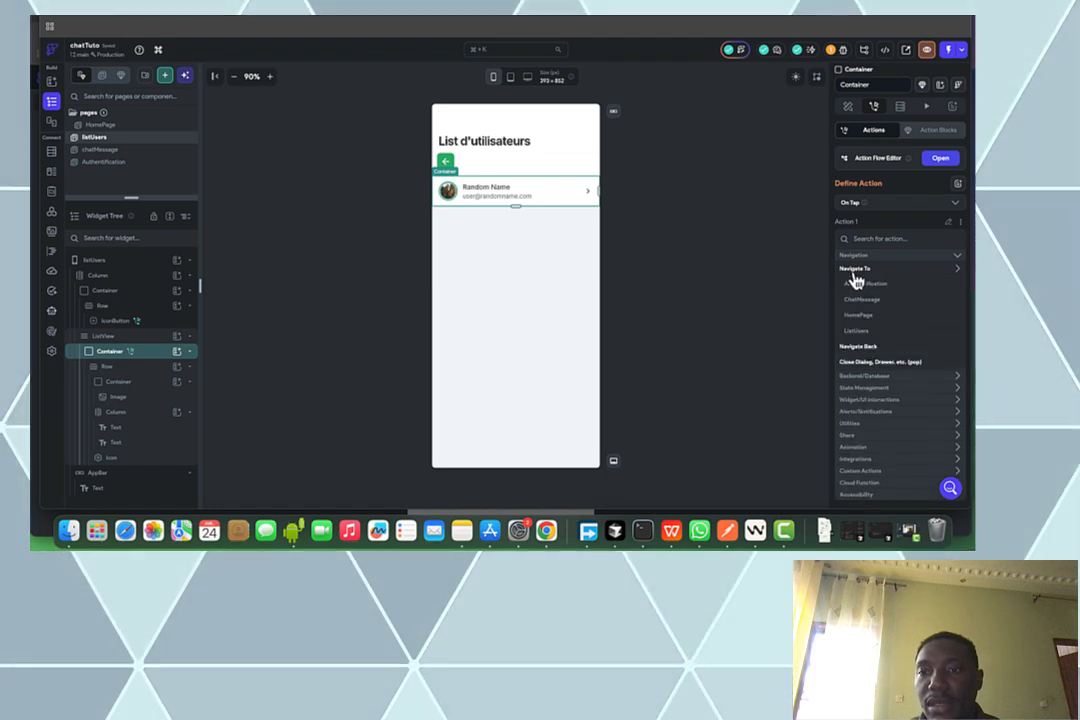
{"action": "left_click", "coordinate": [858, 302]}
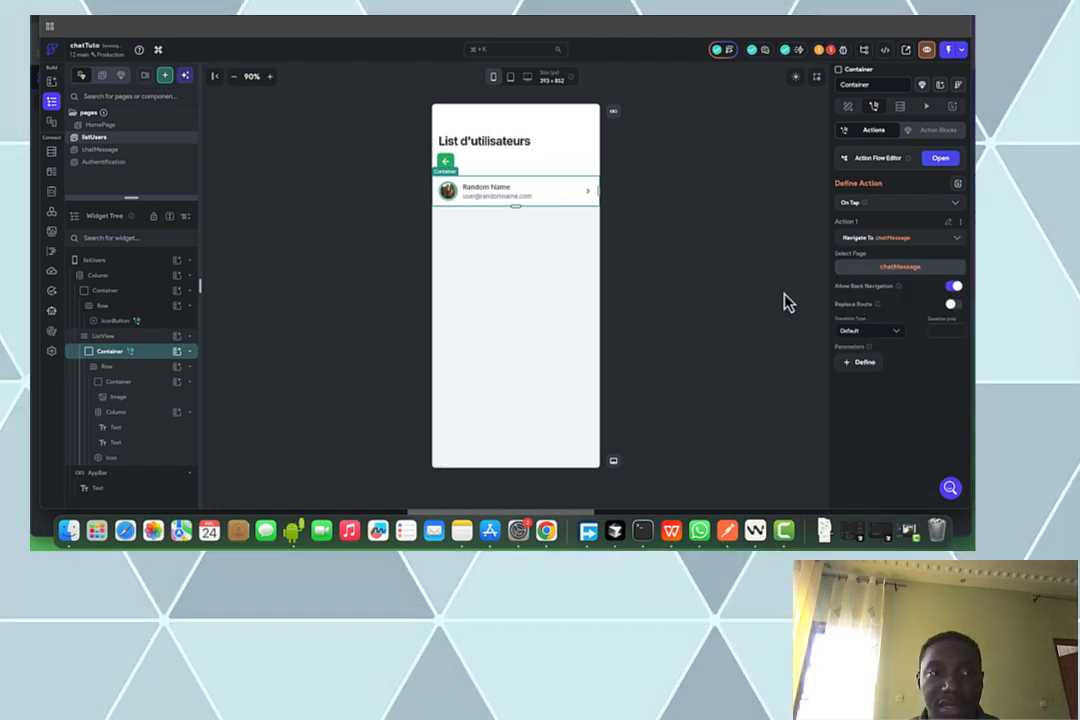
Set the chatMessage header back arrow to navigate to HomePage on tap
{"action": "left_click", "coordinate": [125, 152]}
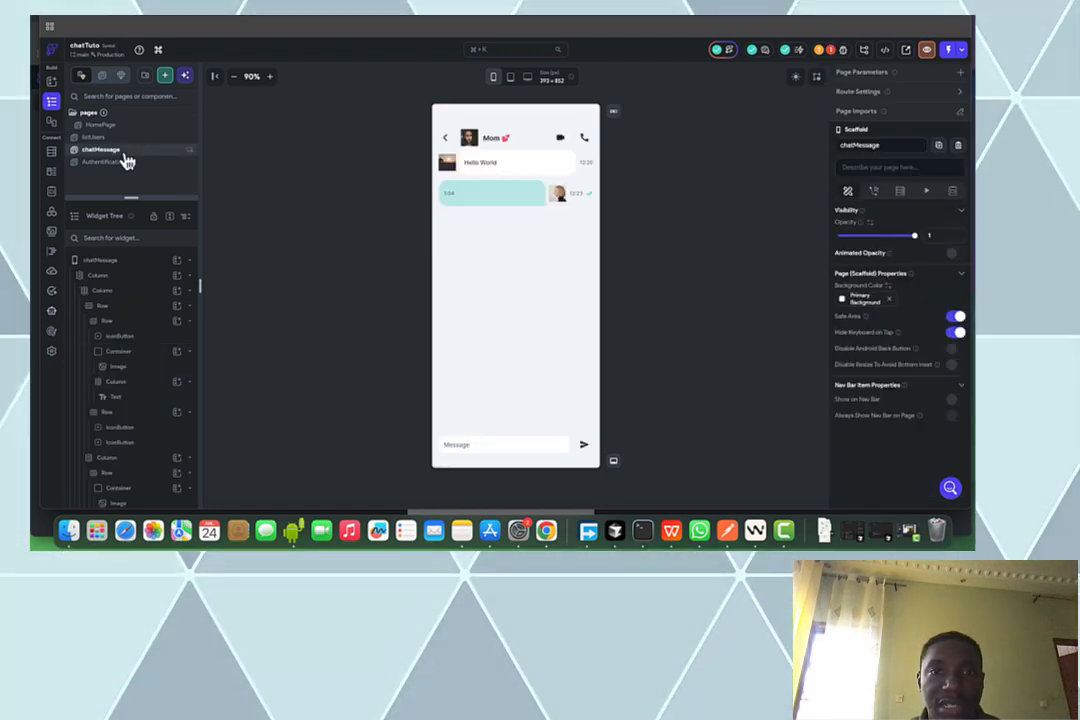
{"action": "left_click", "coordinate": [447, 138]}
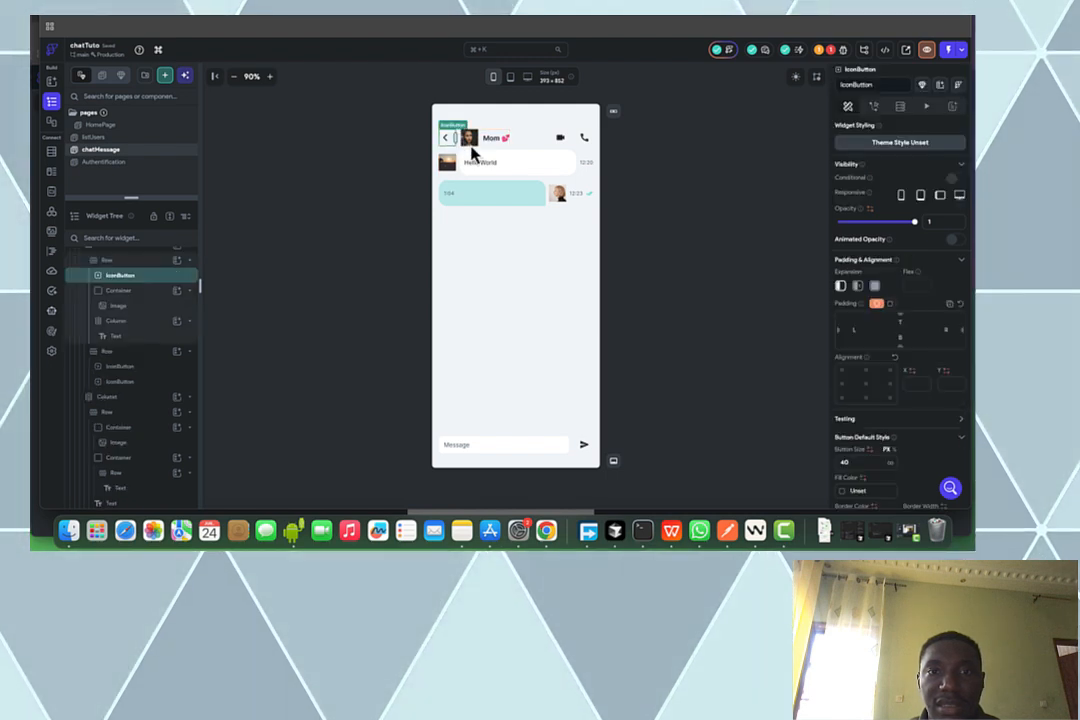
{"action": "left_click", "coordinate": [875, 108]}
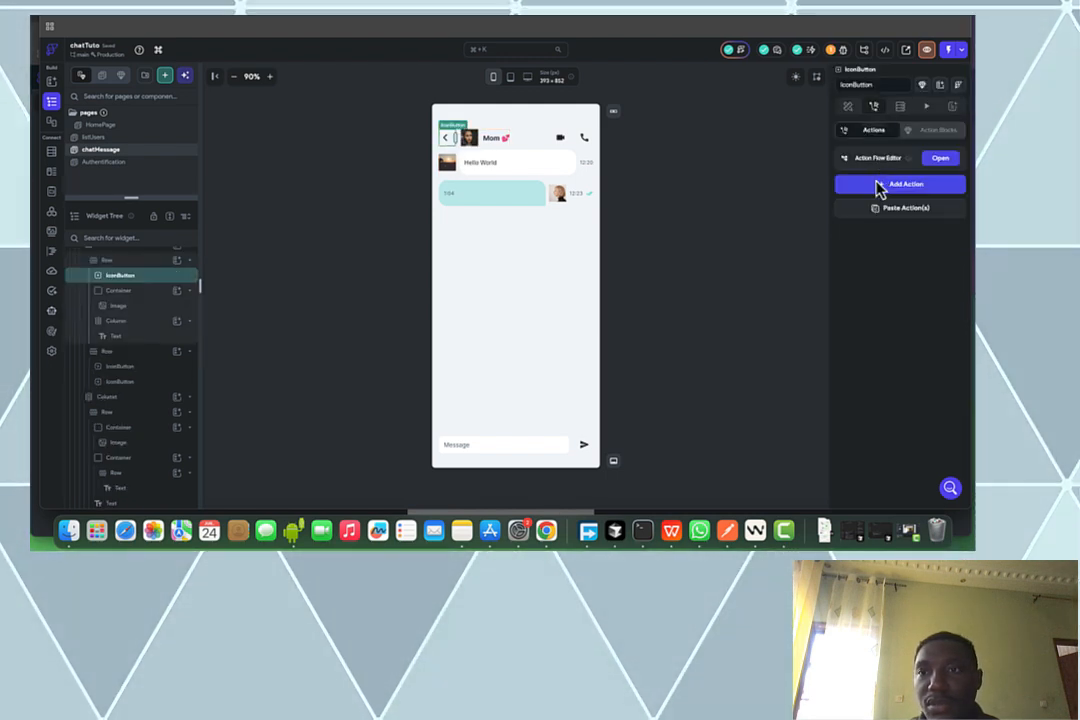
{"action": "left_click", "coordinate": [876, 188]}
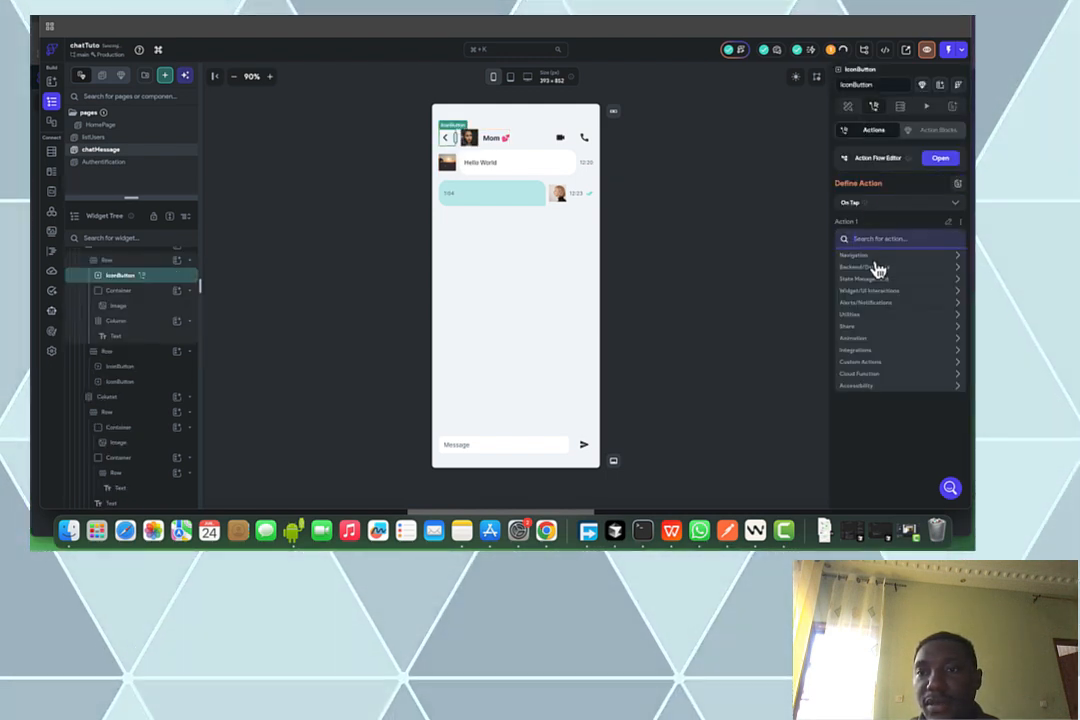
{"action": "left_click", "coordinate": [876, 257]}
{"action": "left_click", "coordinate": [872, 270]}
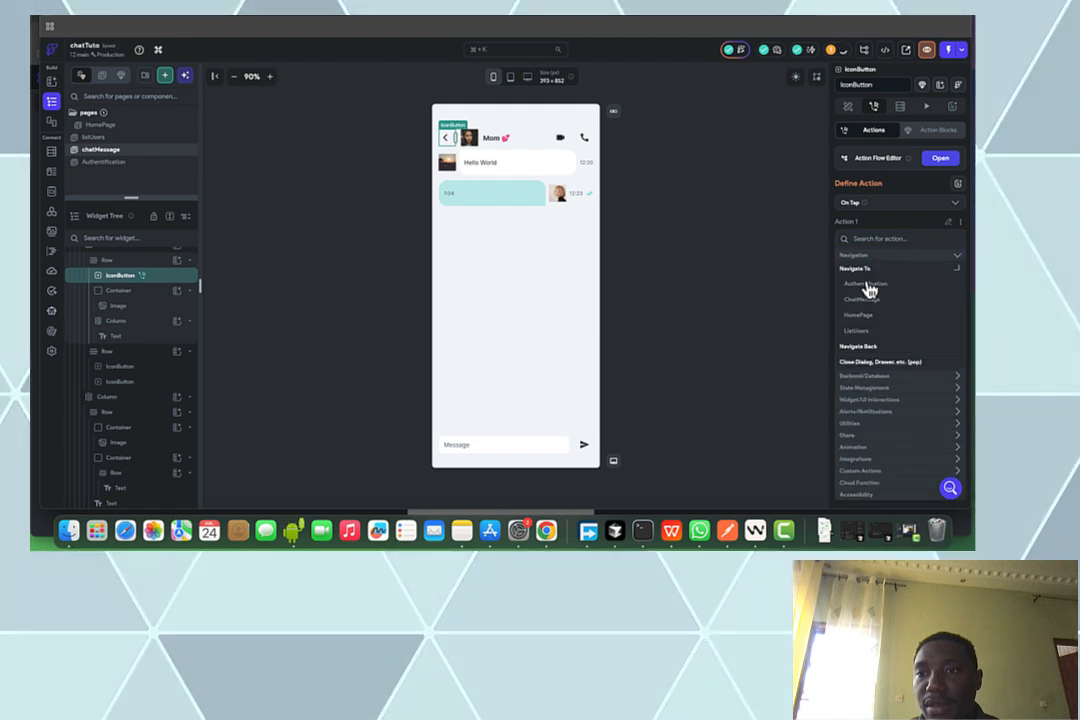
{"action": "left_click", "coordinate": [858, 315]}
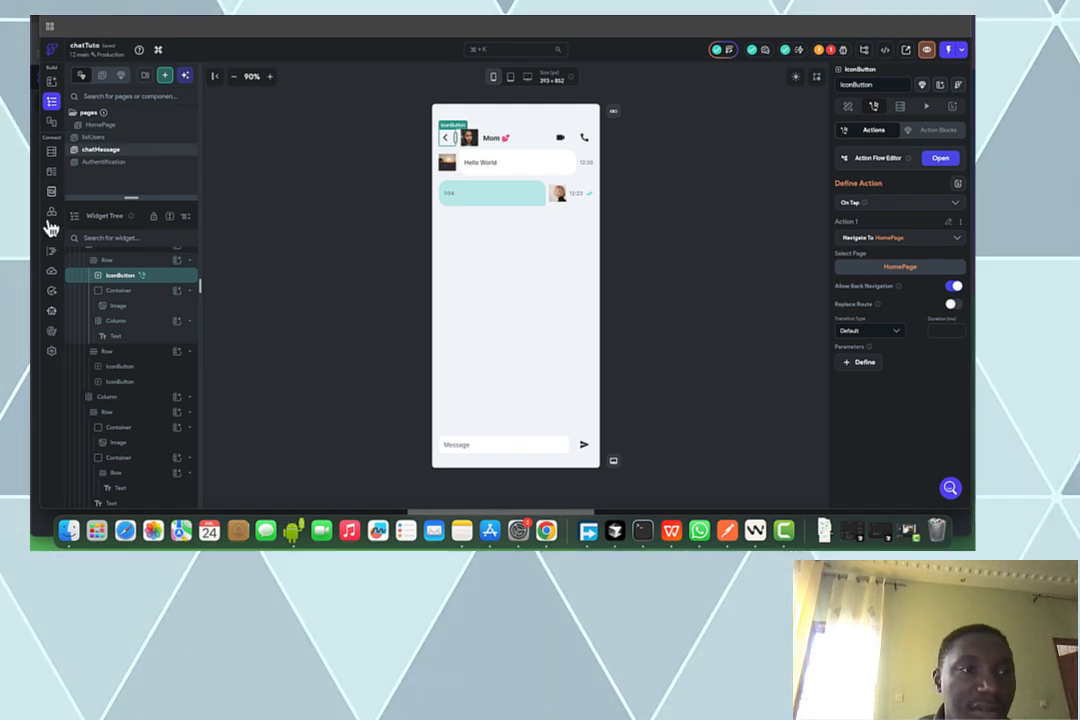
{"action": "left_click", "coordinate": [69, 124]}
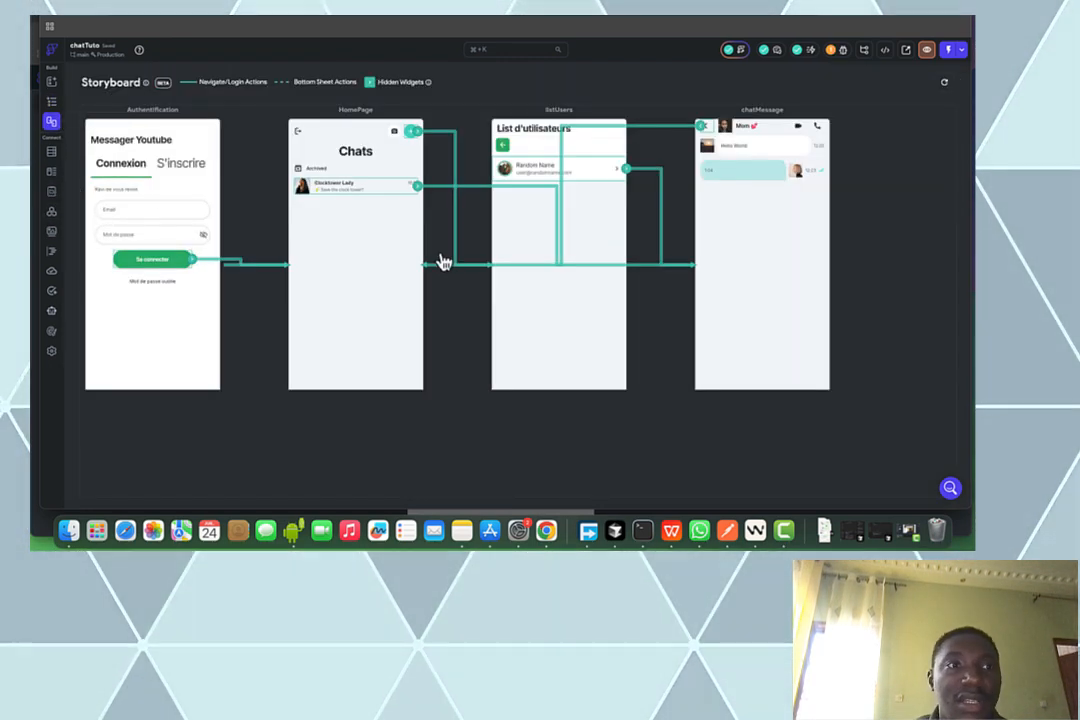
{"action": "left_click_drag", "start_coordinate": [678, 182], "coordinate": [691, 237]}
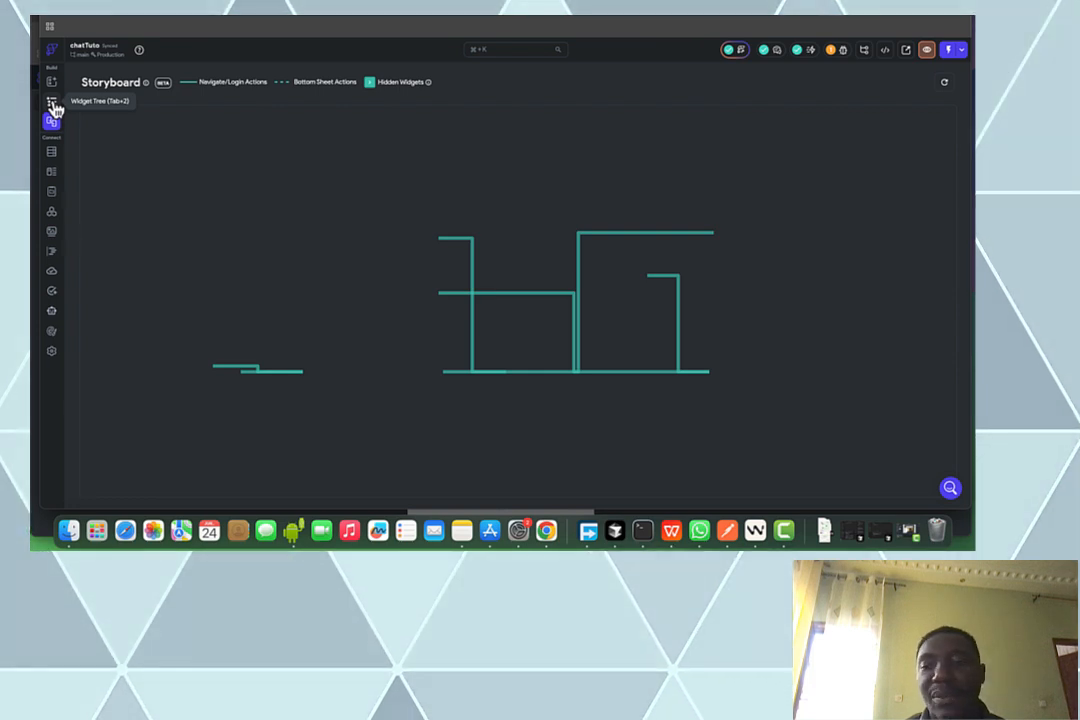
{"action": "left_click", "coordinate": [52, 104]}
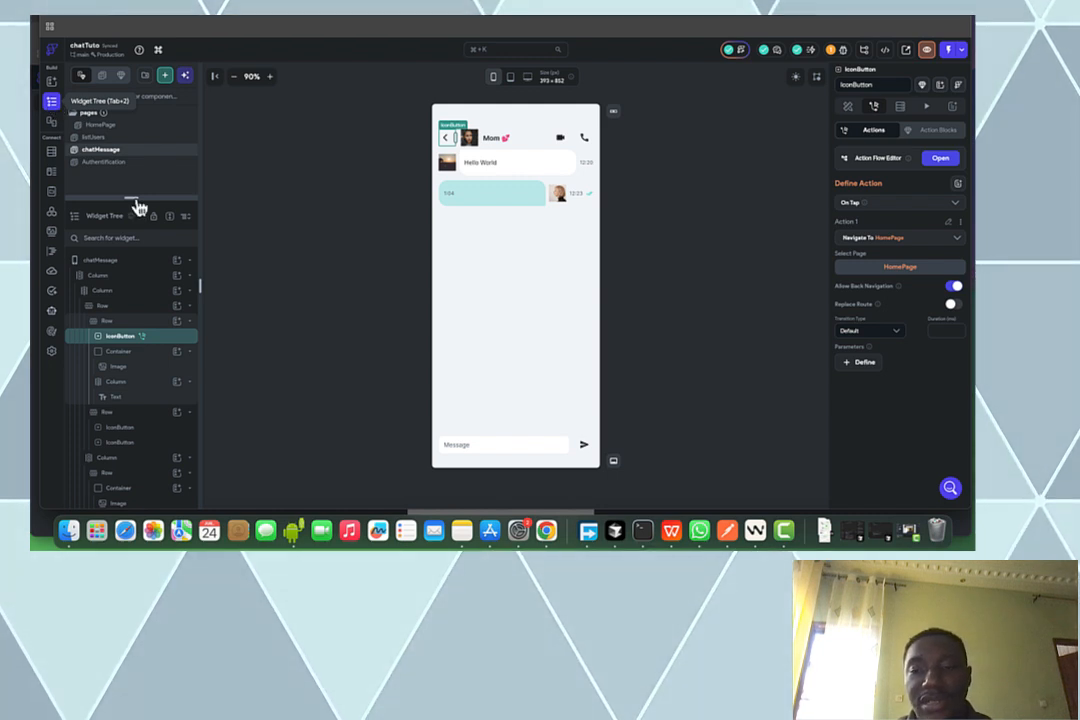
Bring up the FigJam board with the Utilisateurs, conversations and messages boxes
{"action": "left_click", "coordinate": [781, 538]}
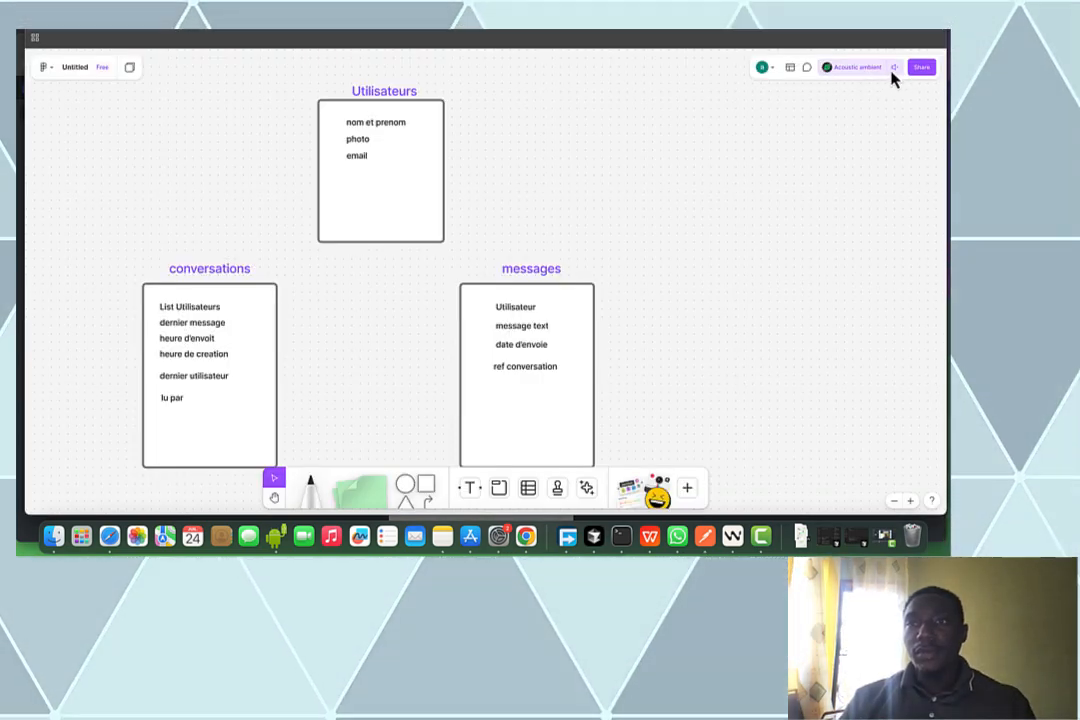
Return to the FlutterFlow chatMessage page editor
{"action": "mouse_move", "coordinate": [892, 77]}
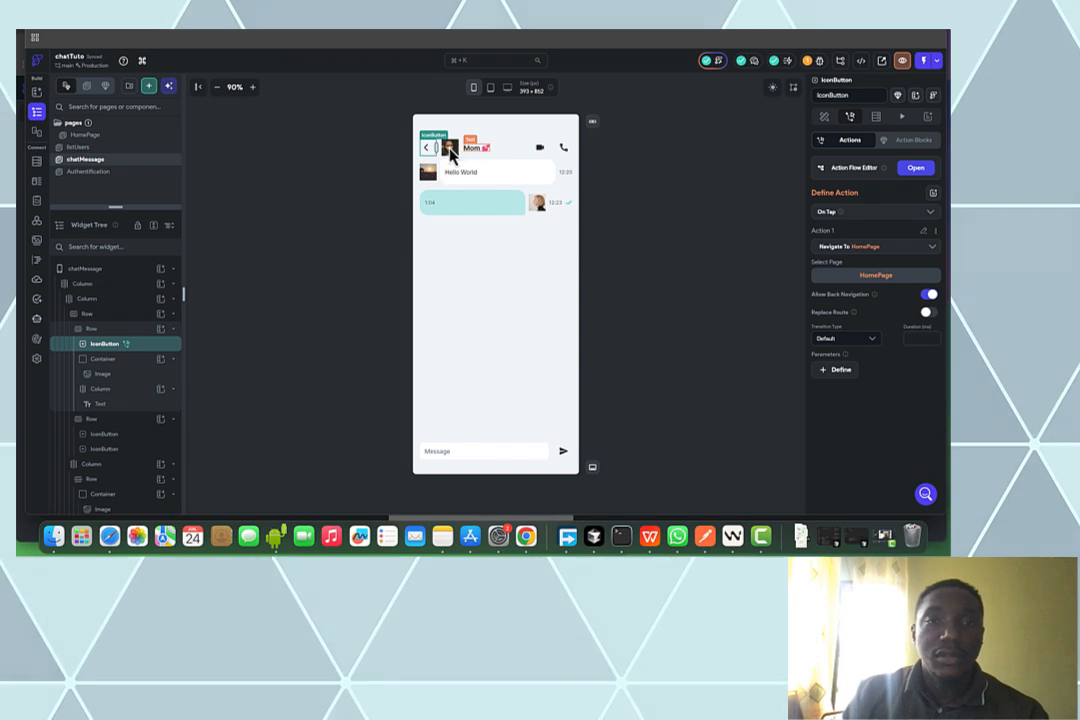
Add a page named createProfil from the Profile 16 - Create / Edit template in My Theme
{"action": "left_click", "coordinate": [147, 91]}
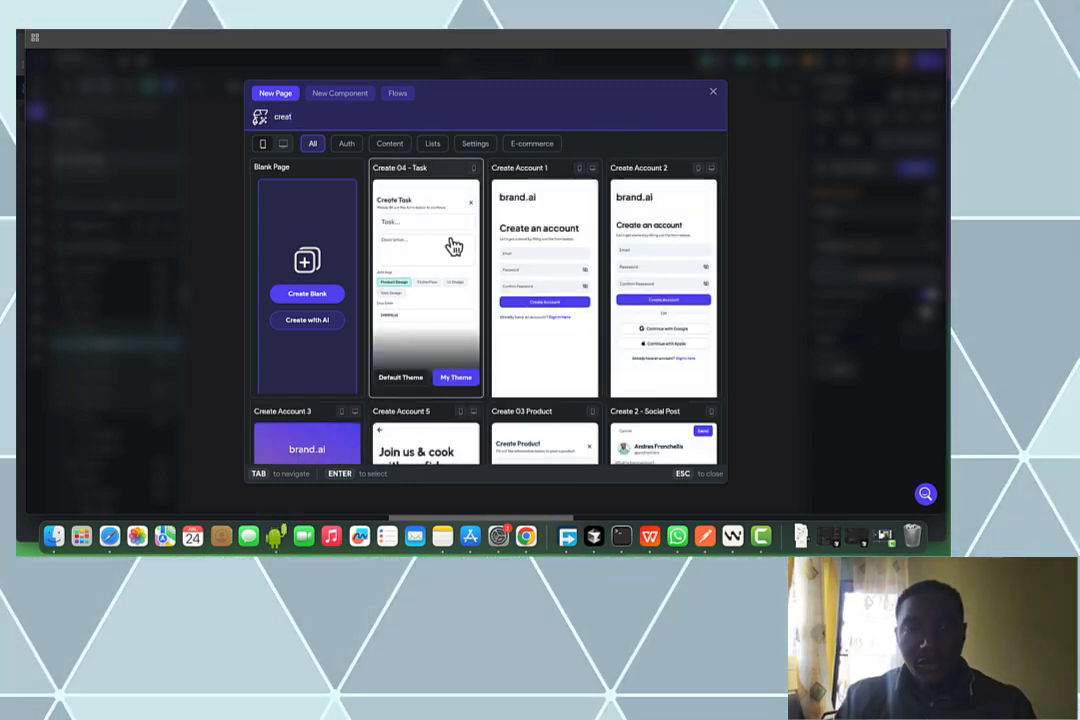
{"action": "scroll", "coordinate": [453, 246], "scroll_direction": "down", "scroll_amount": 2}
{"action": "scroll", "coordinate": [453, 246], "scroll_direction": "down", "scroll_amount": 6}
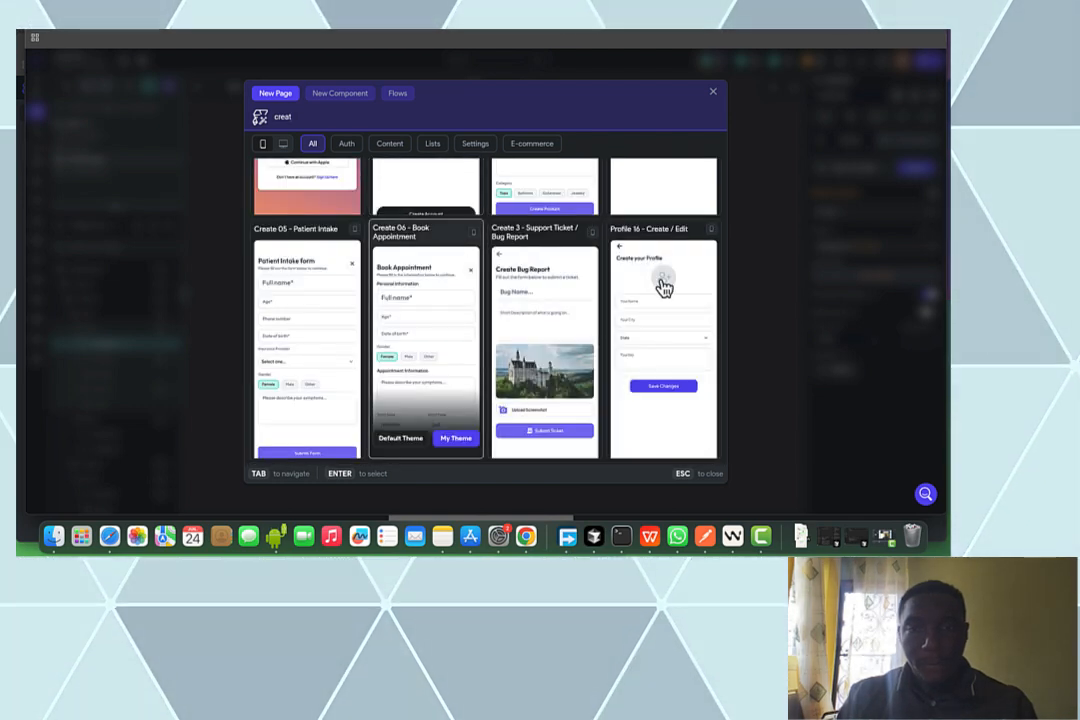
{"action": "mouse_move", "coordinate": [665, 283]}
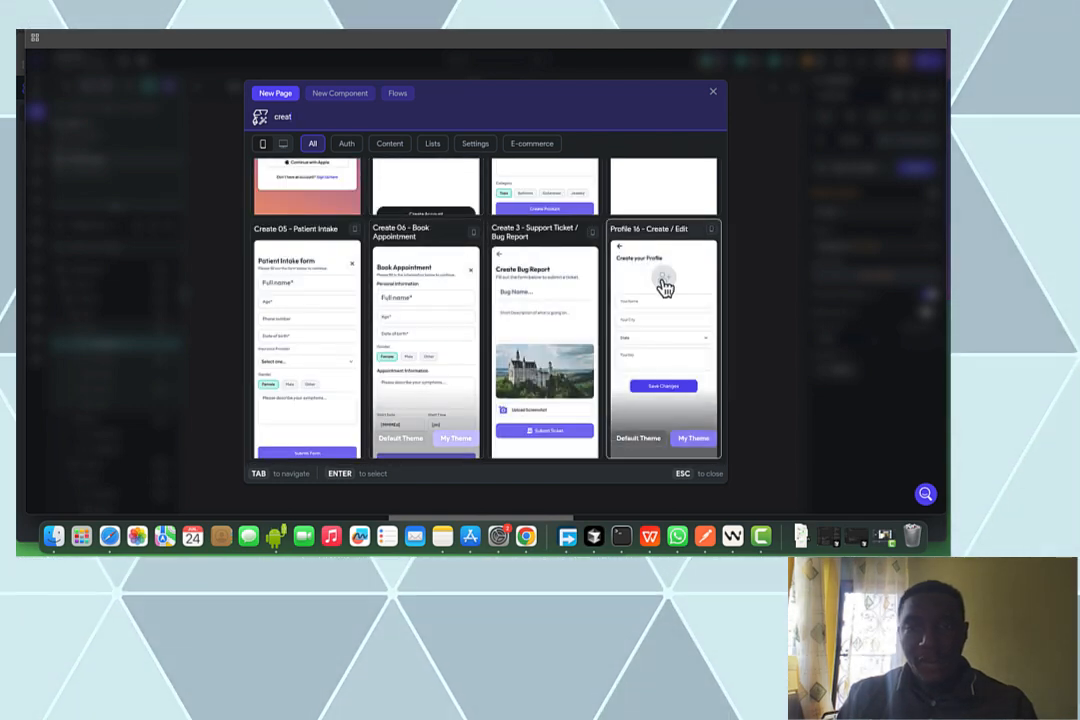
{"action": "left_click", "coordinate": [685, 442]}
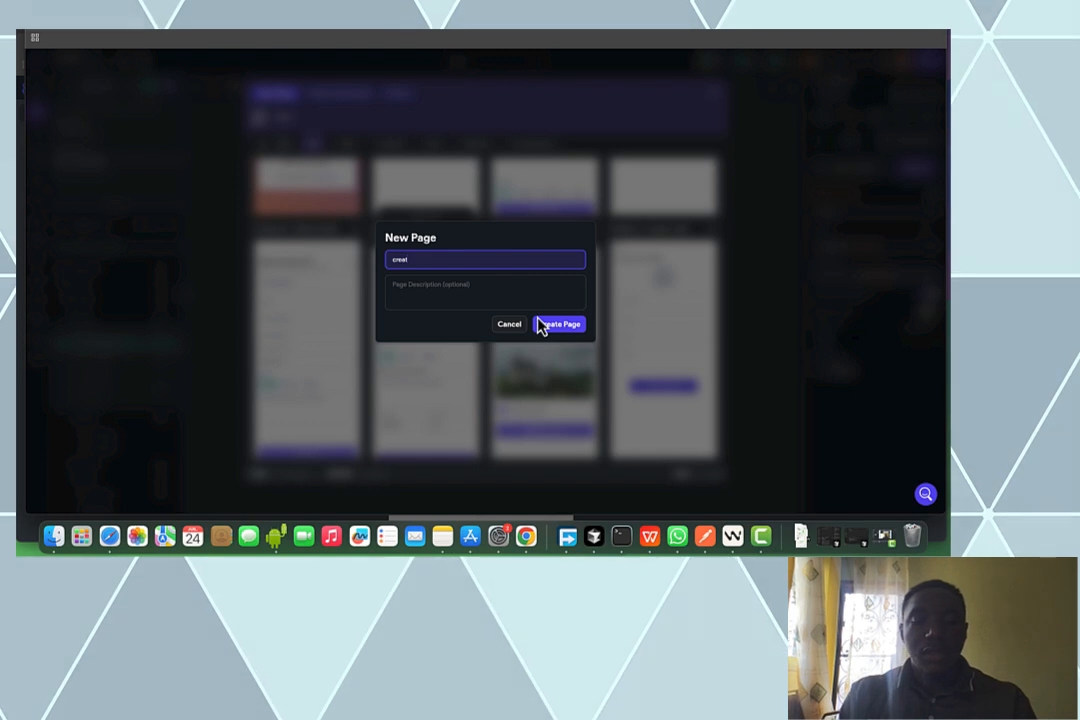
{"action": "type", "text": "eProfi"}
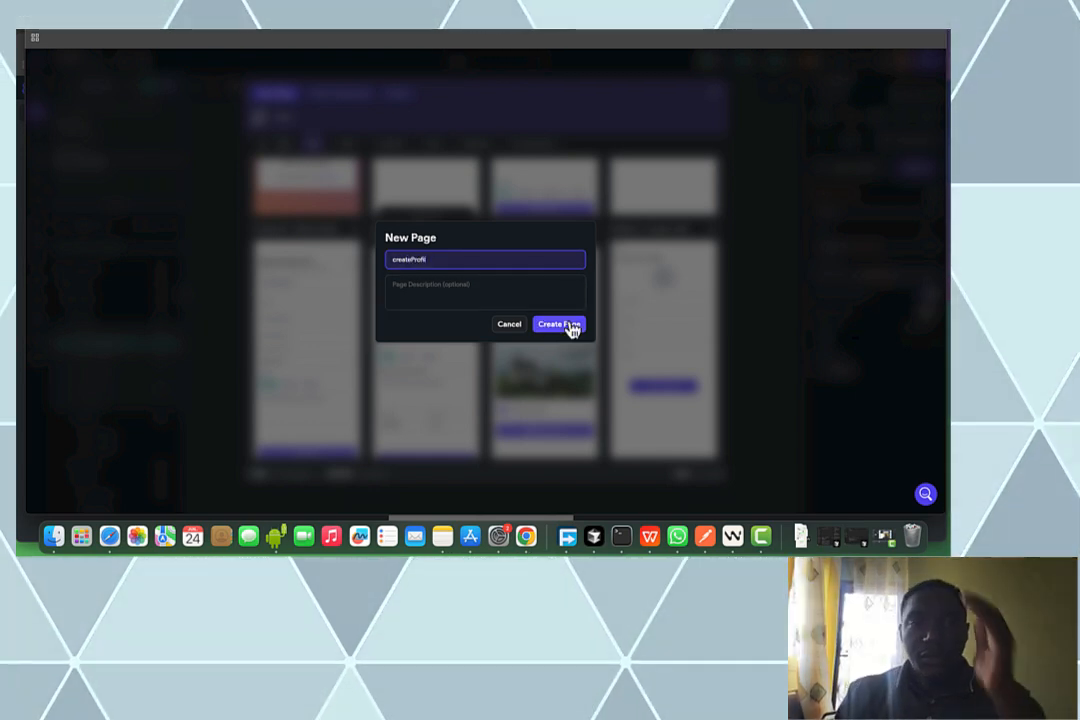
{"action": "left_click", "coordinate": [569, 327]}
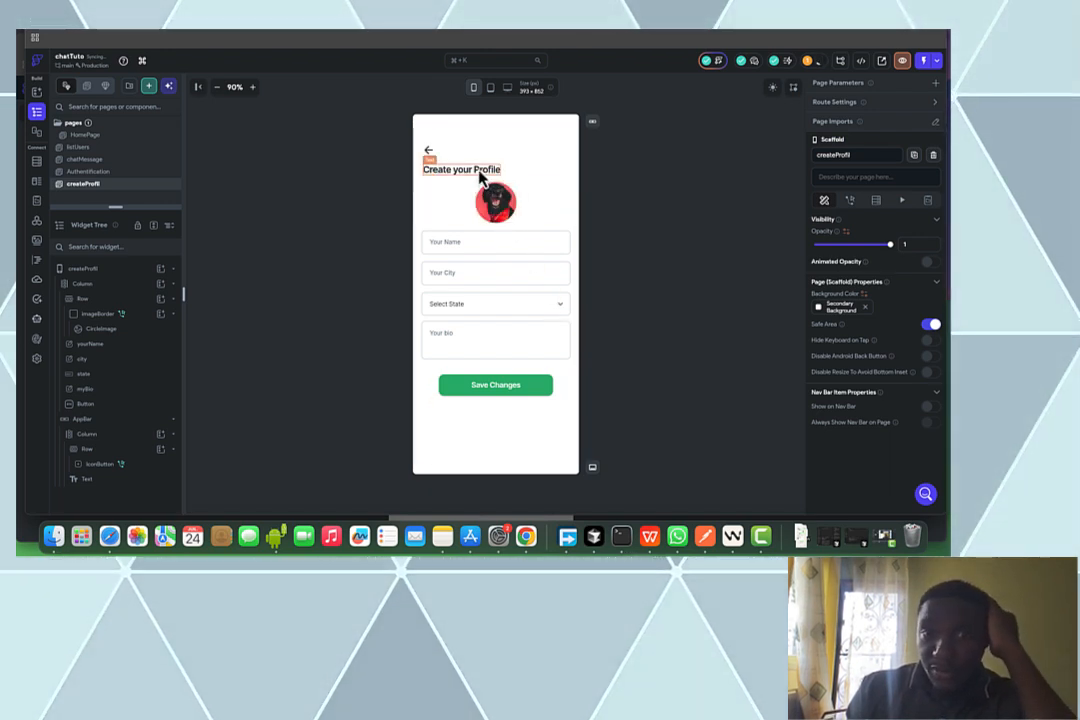
Delete the Your City field and the state dropdown from the createProfil form
{"action": "left_click", "coordinate": [505, 281]}
{"action": "key", "text": "Delete"}
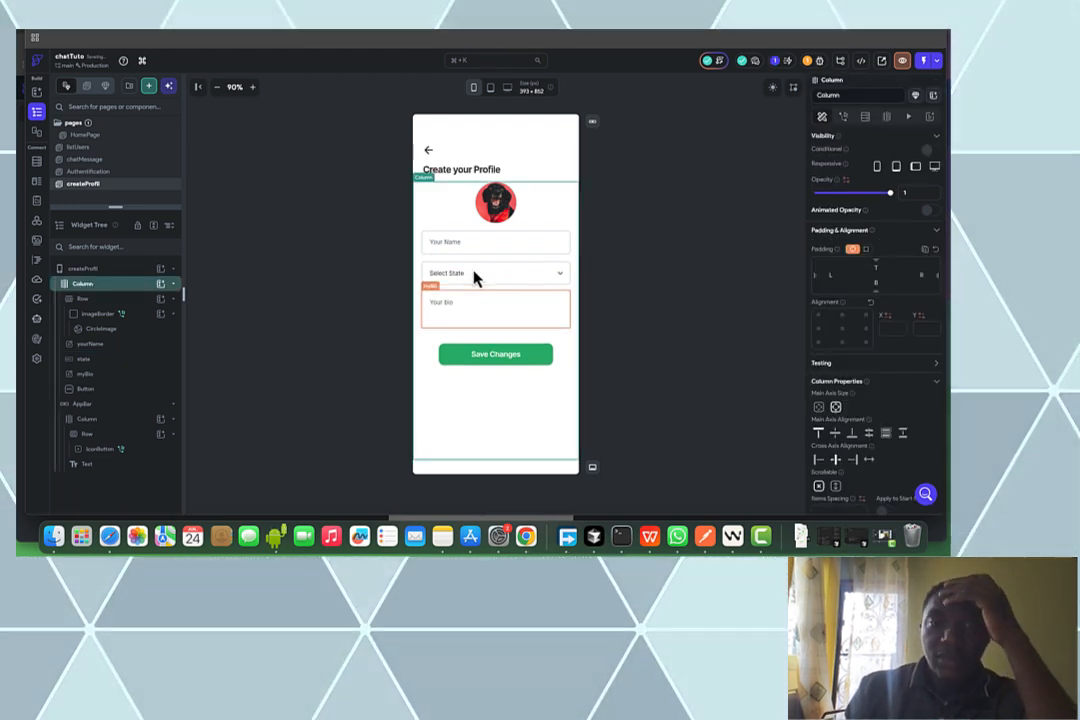
{"action": "left_click", "coordinate": [475, 278]}
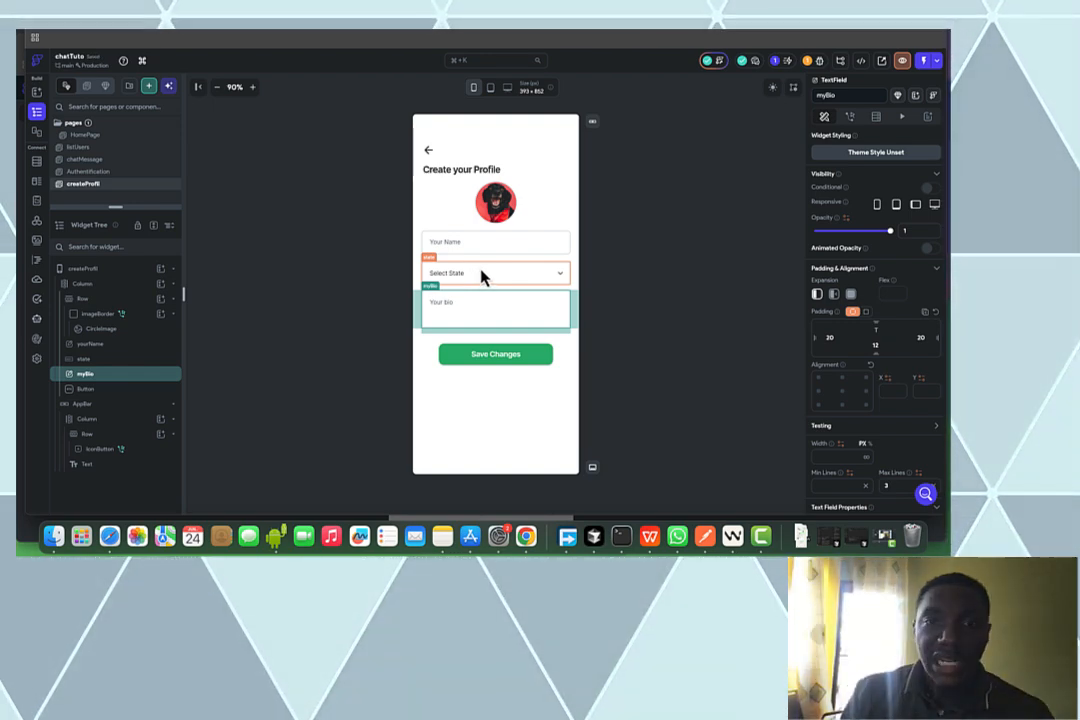
{"action": "left_click", "coordinate": [482, 277]}
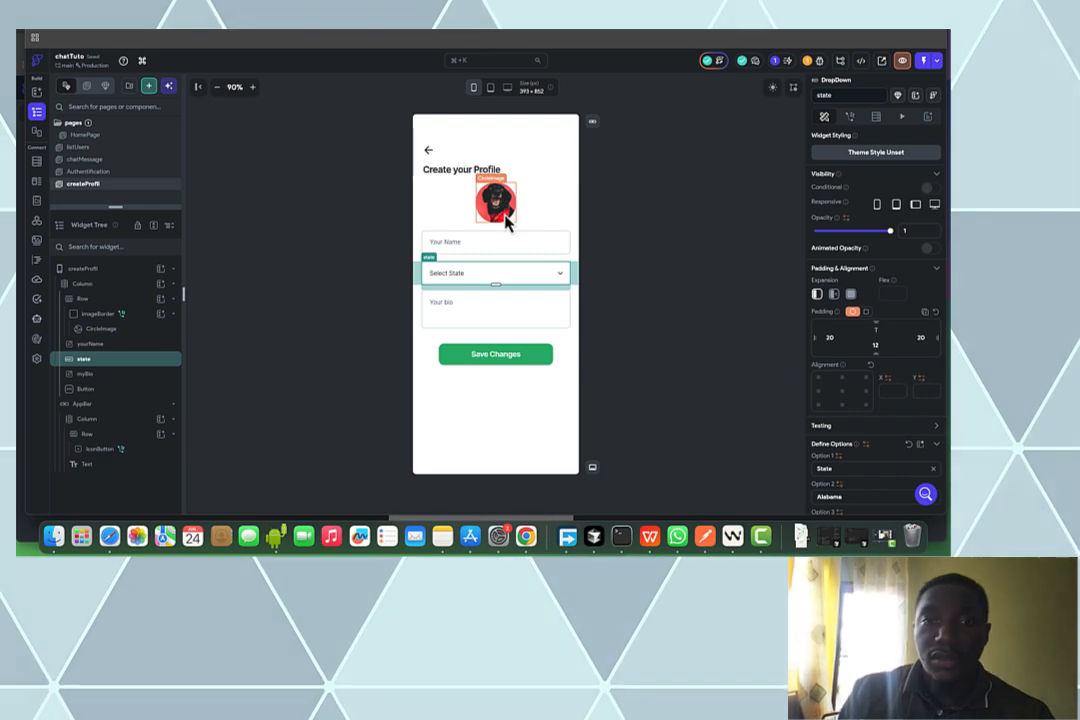
{"action": "key", "text": "Delete"}
Change the Save Changes button's label to 'Enregistrer'
{"action": "left_click", "coordinate": [497, 205]}
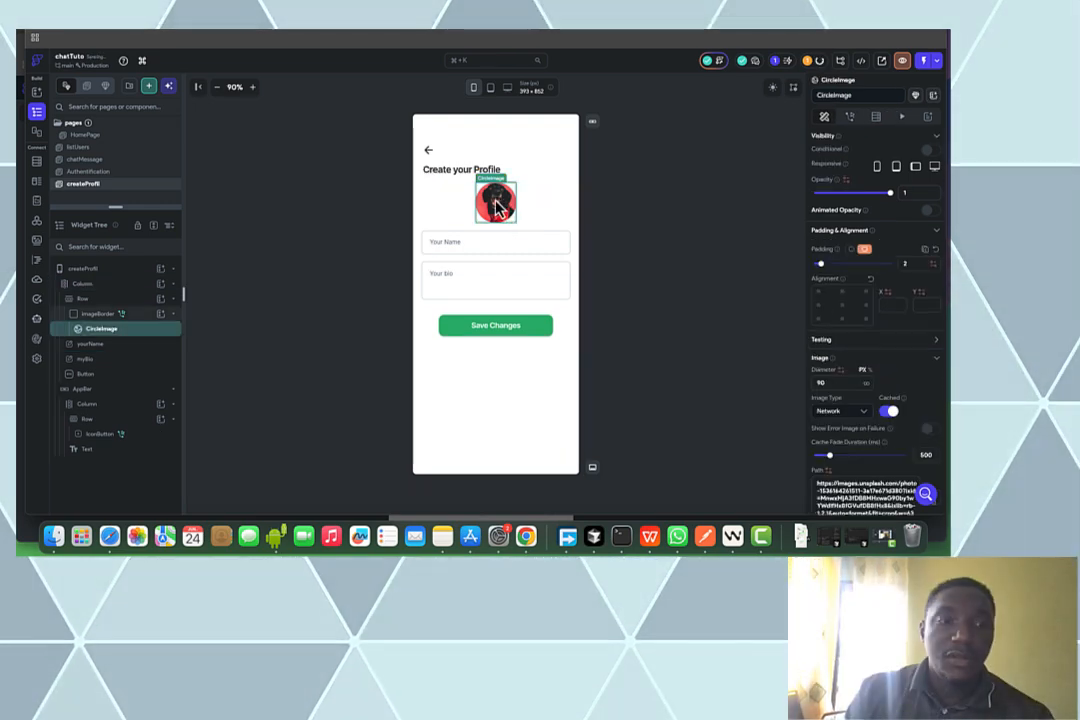
{"action": "left_click", "coordinate": [548, 316]}
{"action": "left_click", "coordinate": [536, 328]}
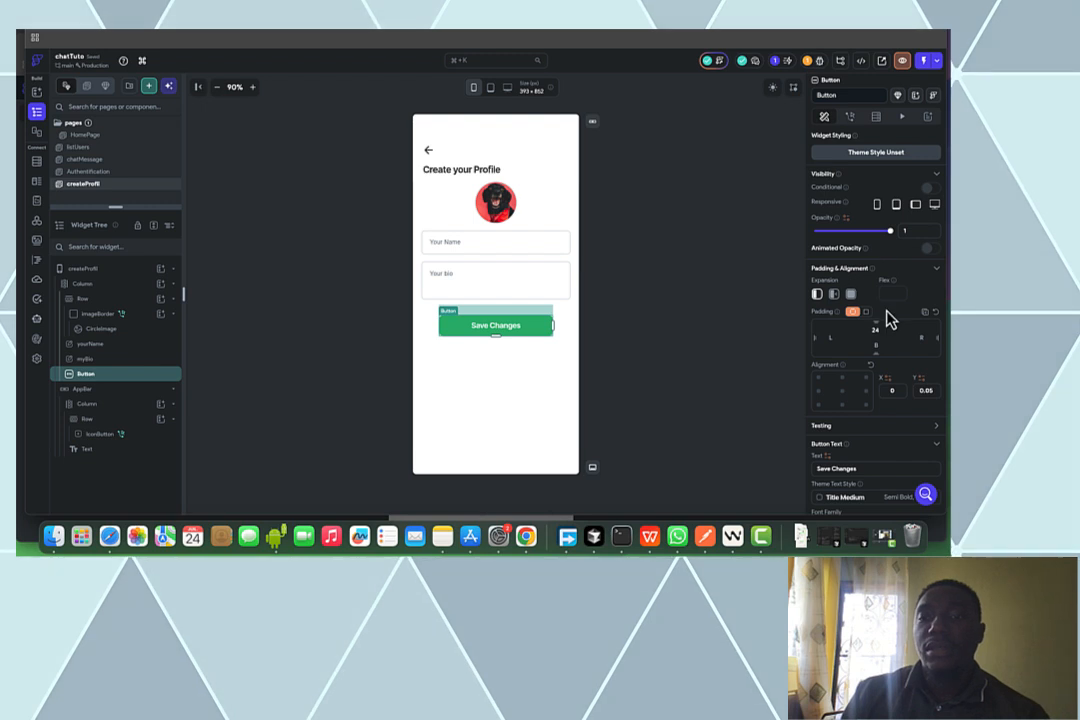
{"action": "scroll", "coordinate": [888, 380], "scroll_direction": "down", "scroll_amount": 2}
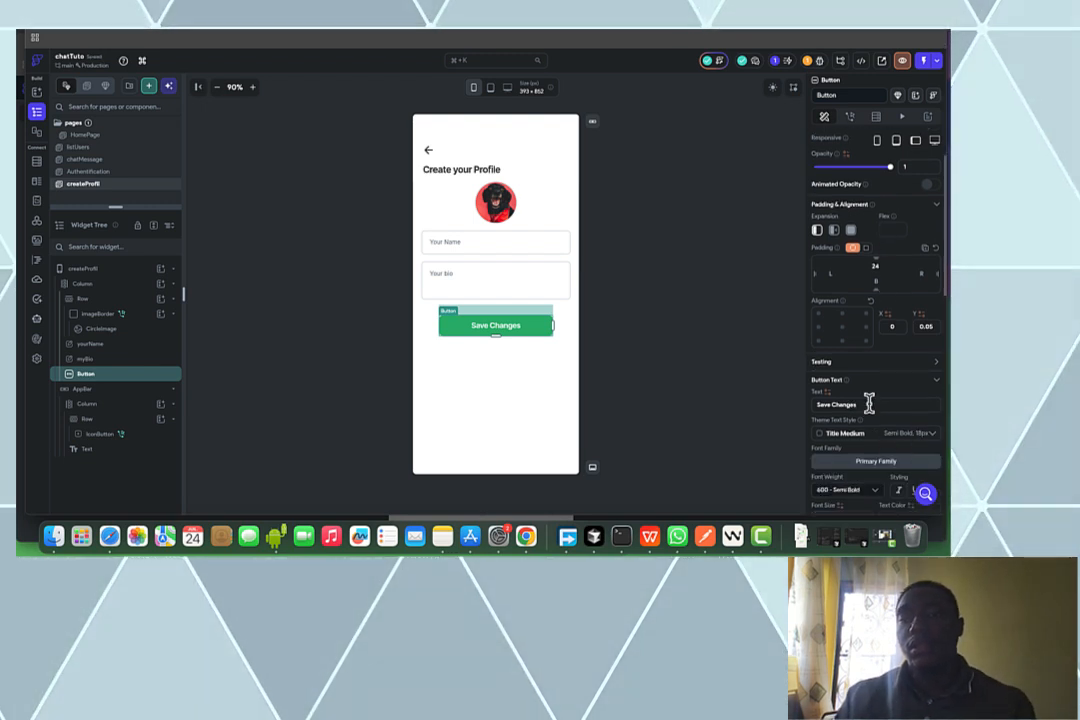
{"action": "left_click", "coordinate": [869, 402]}
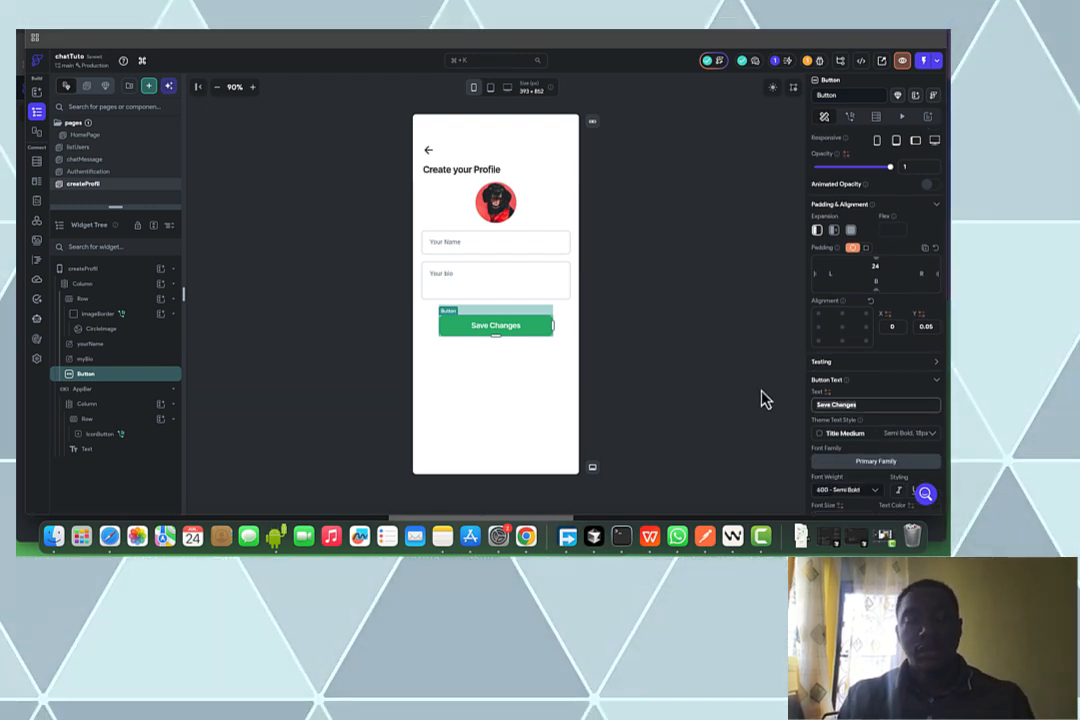
{"action": "type", "text": "E"}
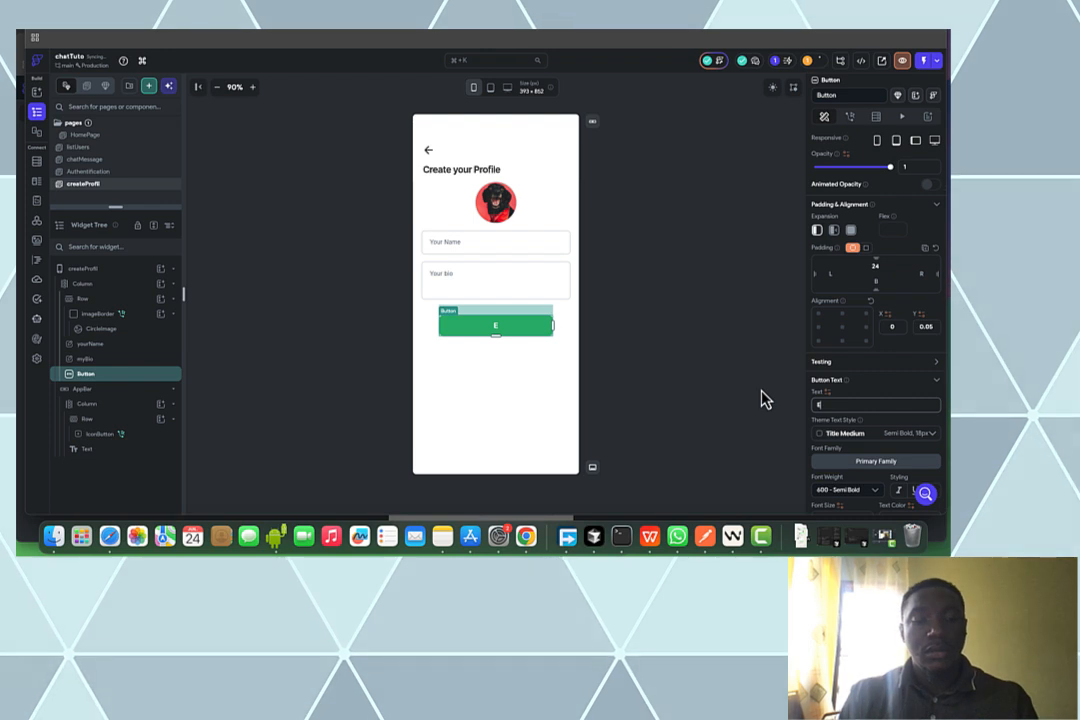
{"action": "type", "text": "nregistrer"}
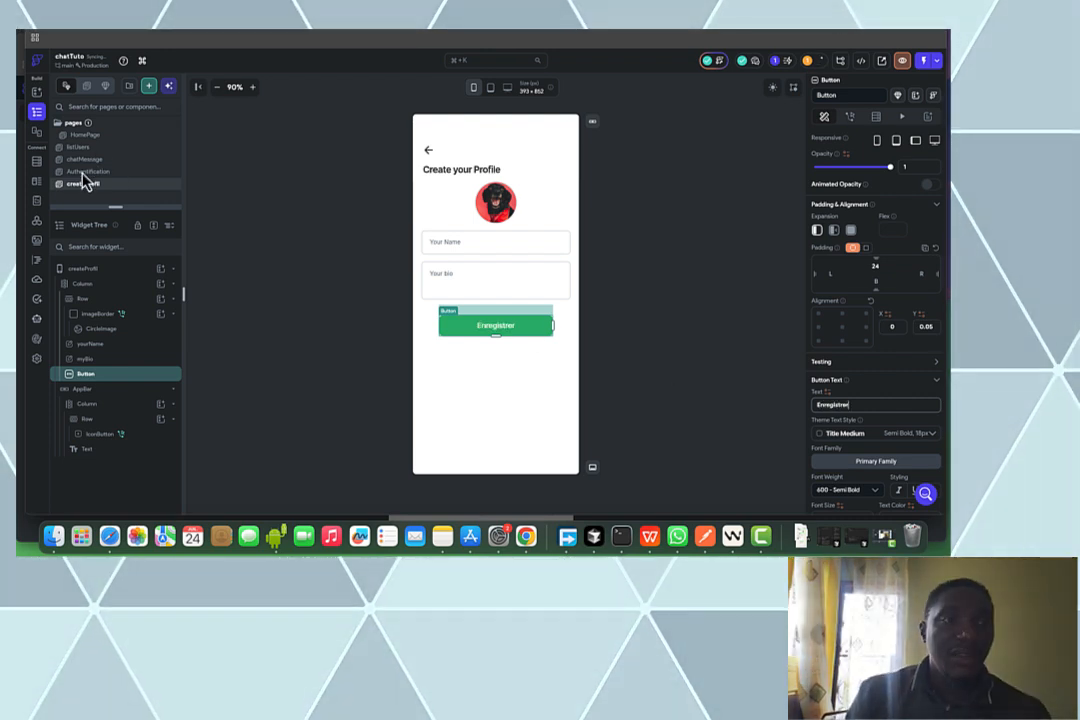
Open the Action Flow Editor for the S'inscrire button on the Authentification page
{"action": "left_click", "coordinate": [86, 172]}
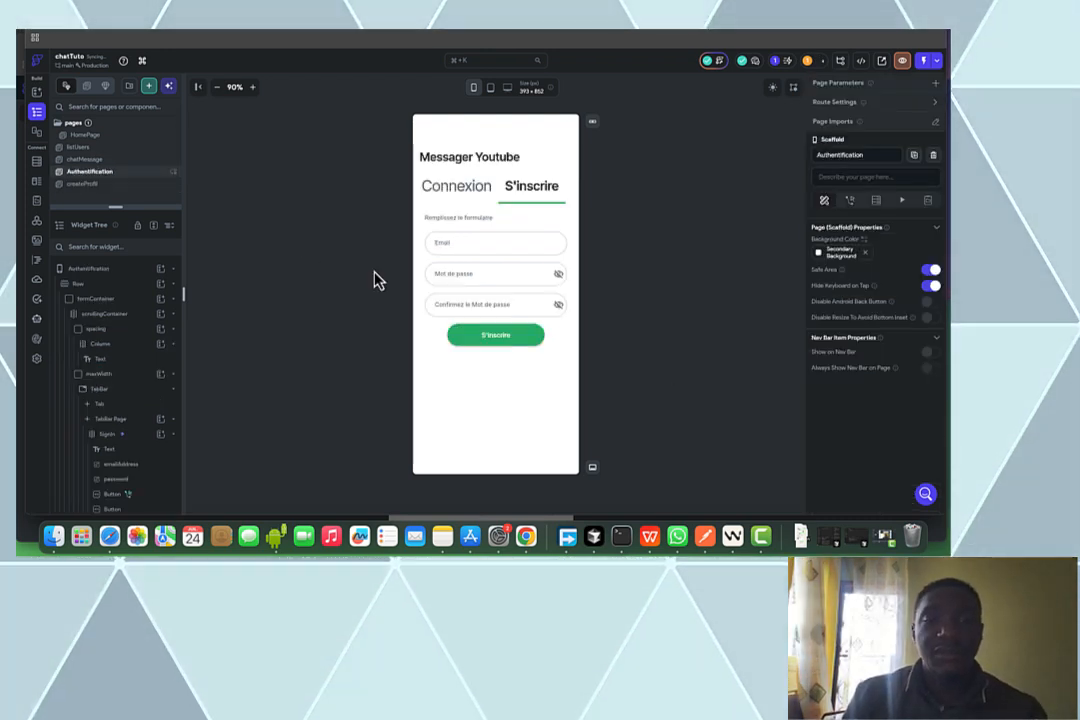
{"action": "left_click", "coordinate": [521, 334]}
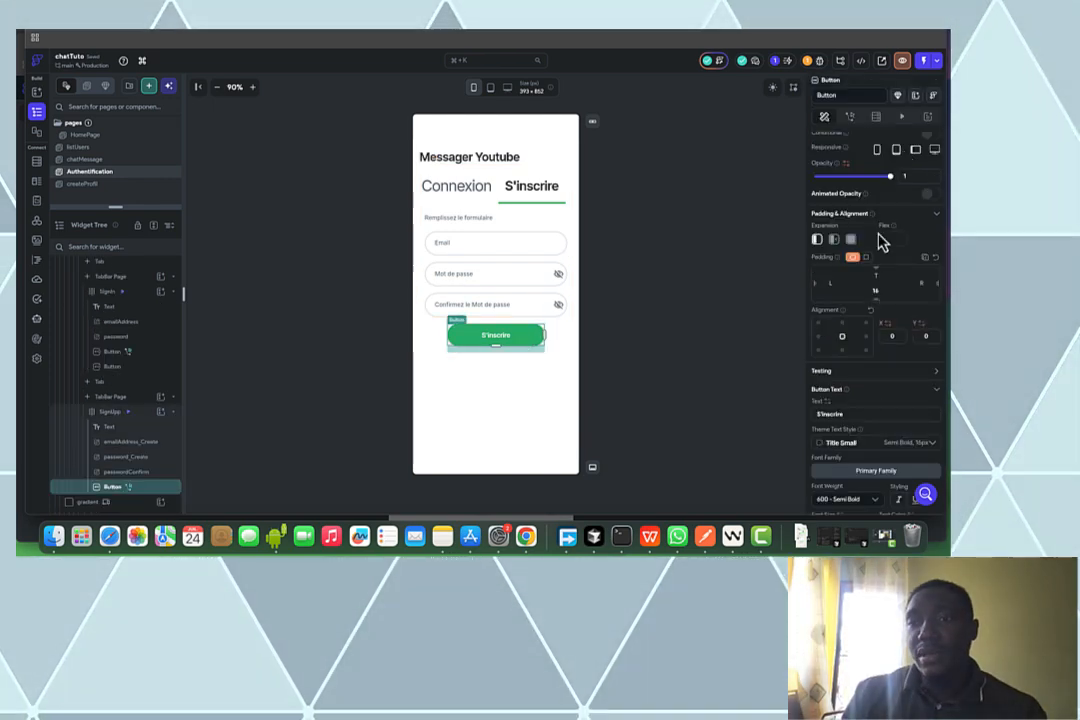
{"action": "left_click", "coordinate": [850, 117]}
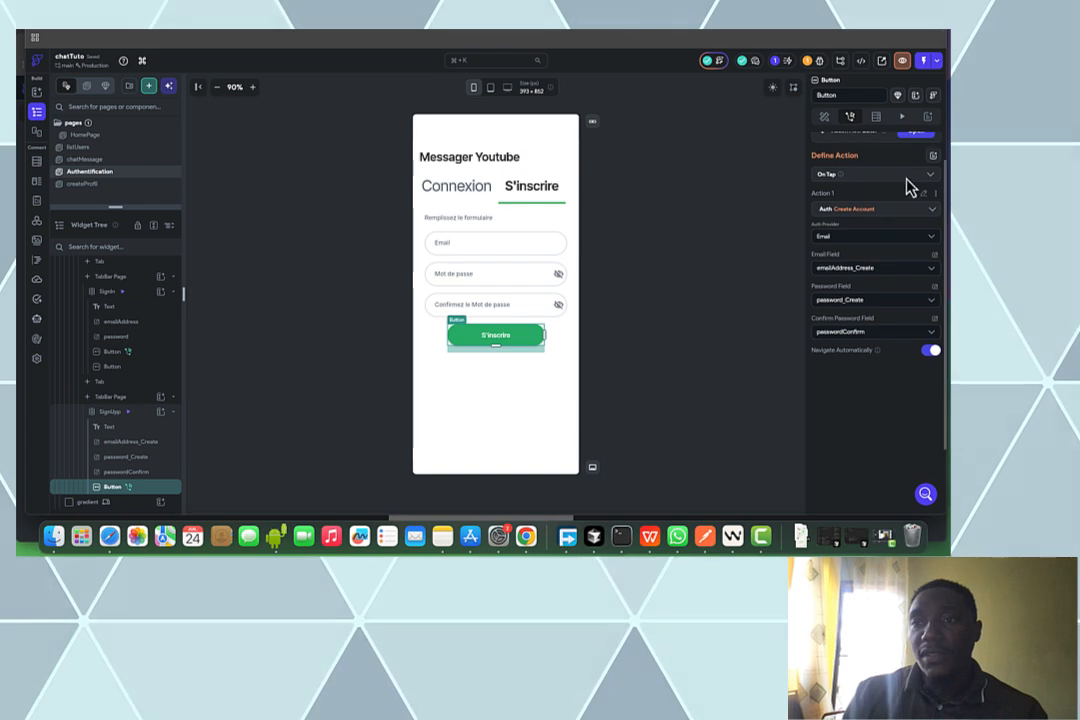
{"action": "scroll", "coordinate": [914, 145], "scroll_direction": "up", "scroll_amount": 1}
{"action": "left_click", "coordinate": [914, 140]}
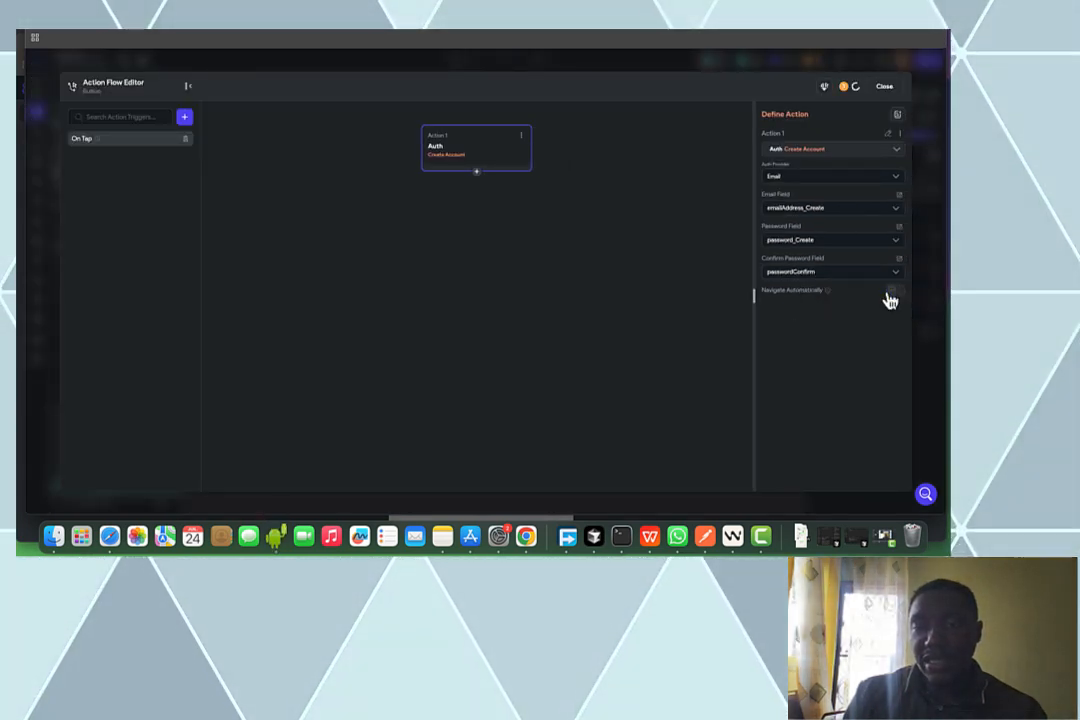
Add a Navigate To createProfil action after Create Account on the S'inscrire button
{"action": "left_click", "coordinate": [477, 178]}
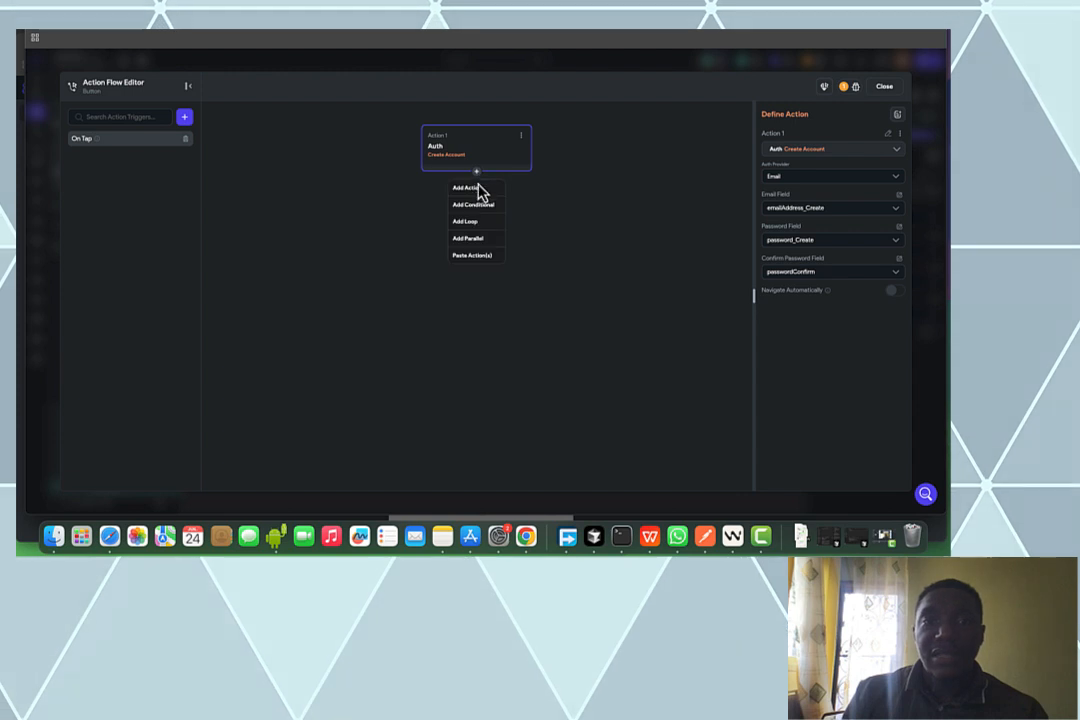
{"action": "left_click", "coordinate": [481, 192]}
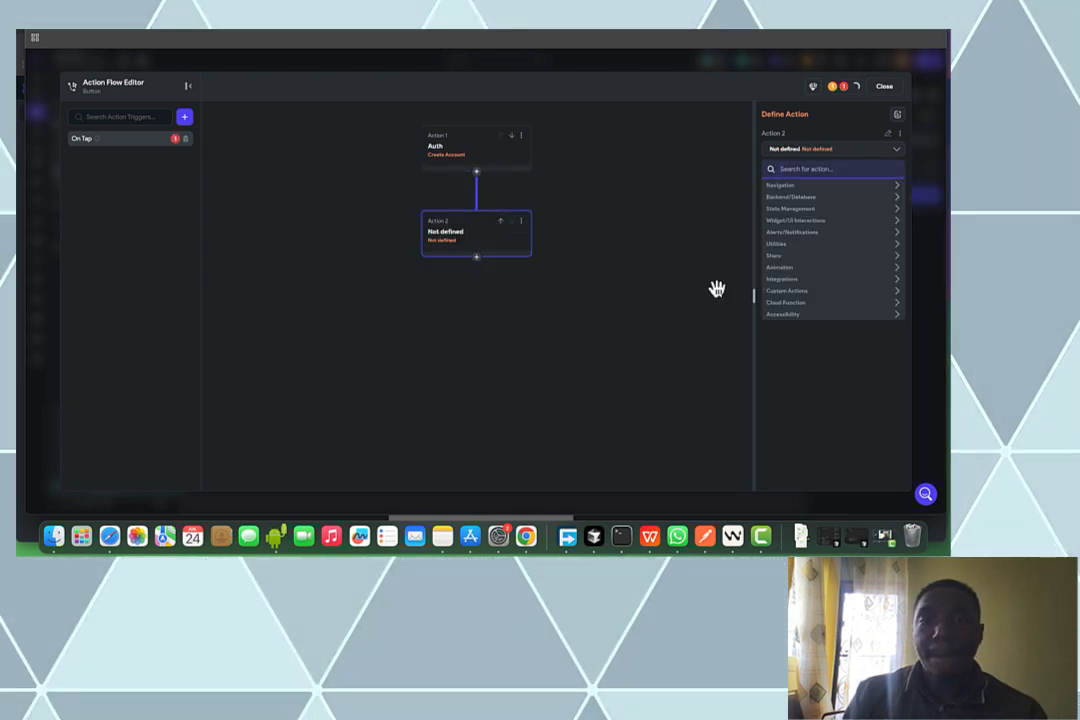
{"action": "left_click", "coordinate": [831, 187]}
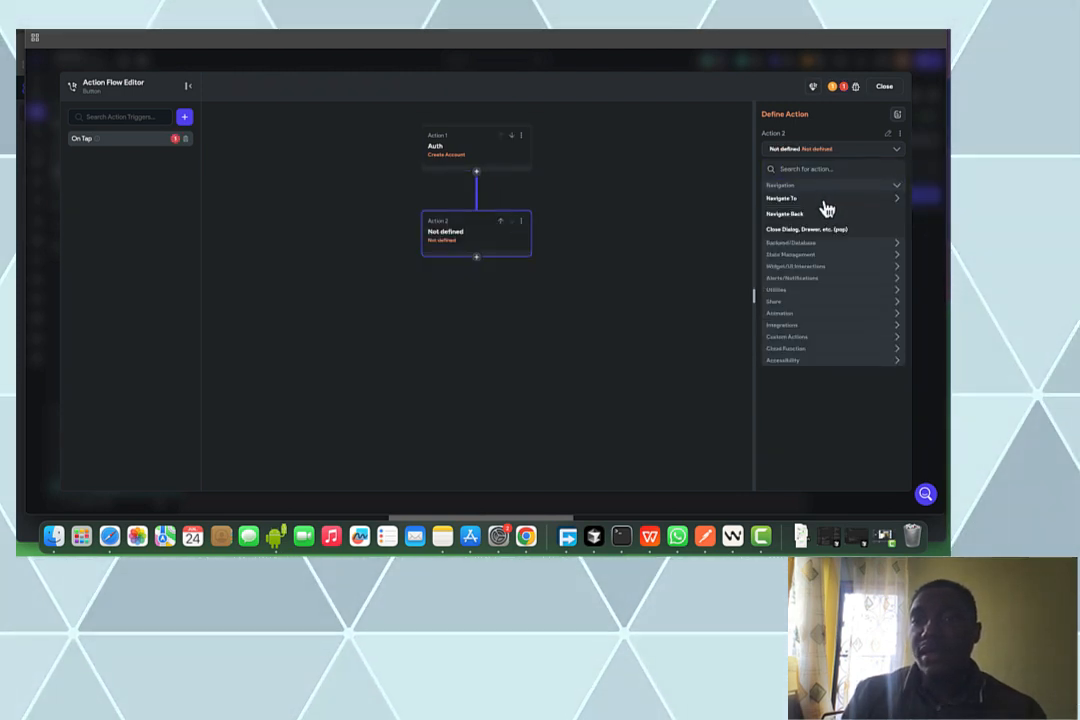
{"action": "left_click", "coordinate": [820, 201]}
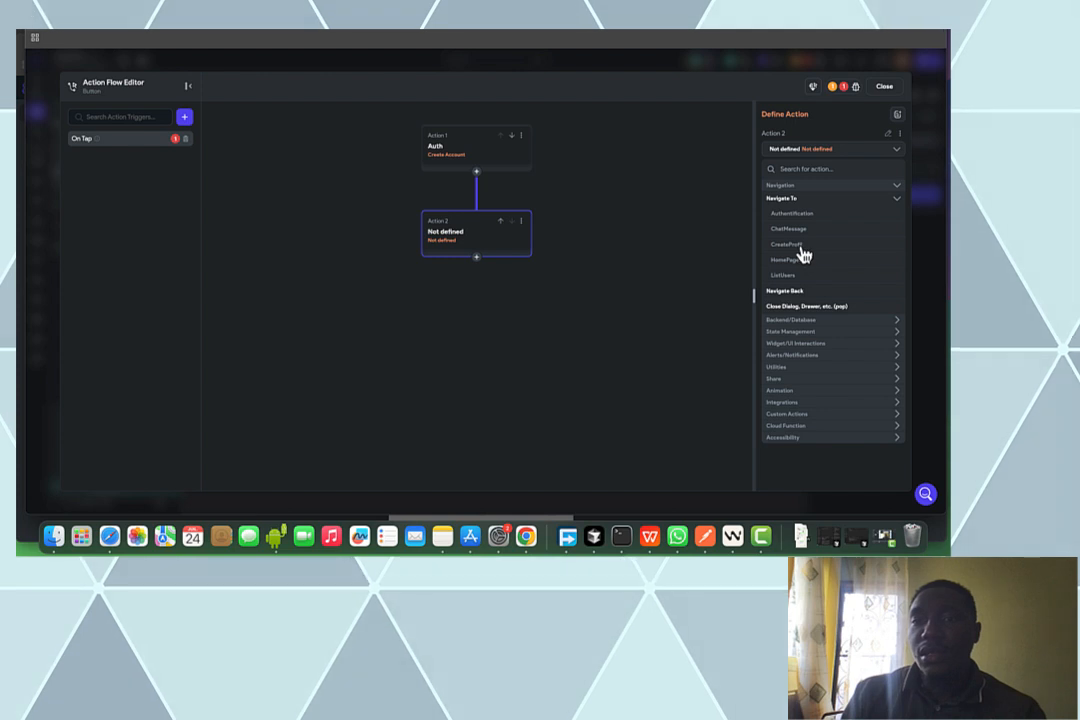
{"action": "left_click", "coordinate": [802, 245]}
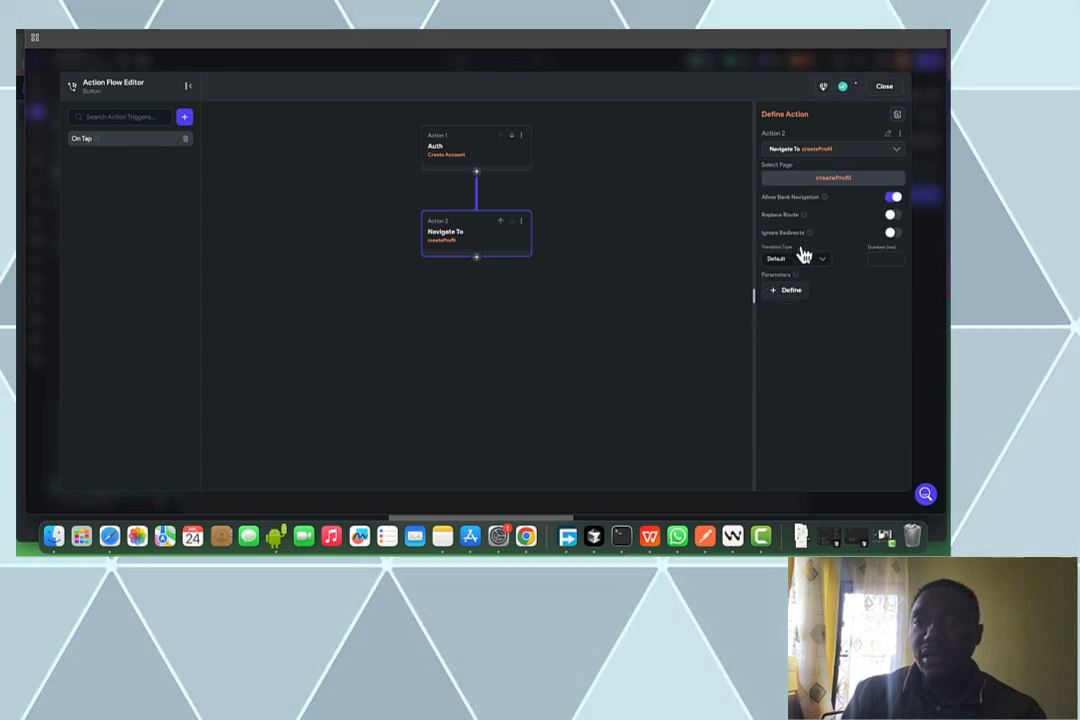
{"action": "left_click", "coordinate": [886, 88]}
{"action": "left_click", "coordinate": [925, 95]}
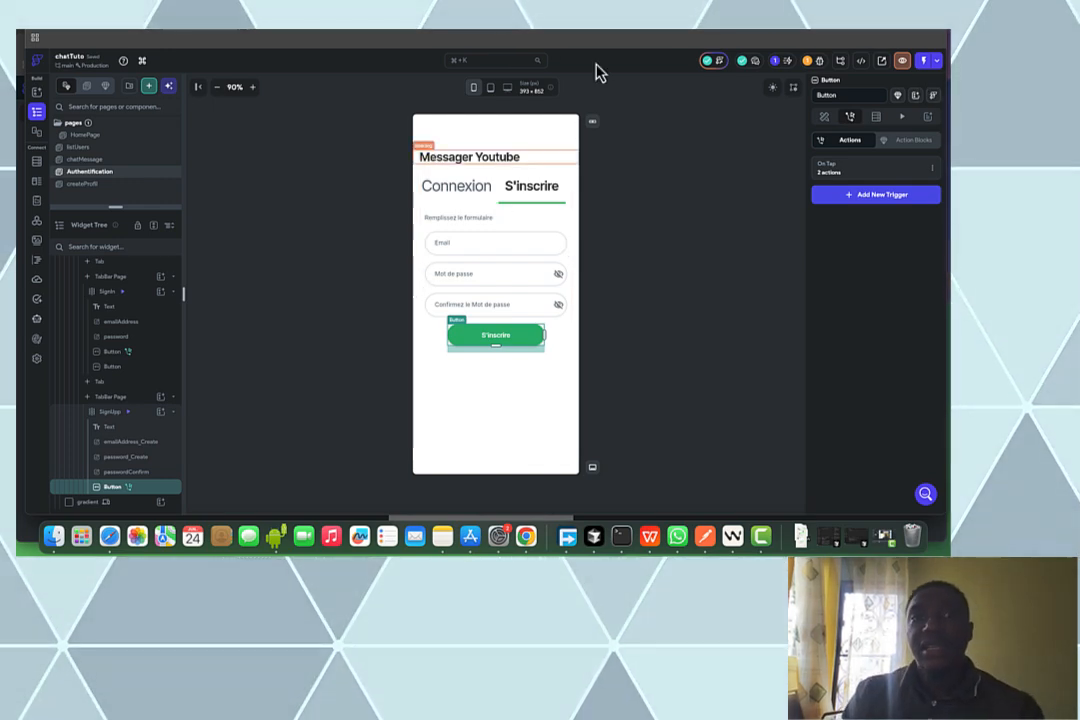
Switch to the FigJam data-model board tab with ctrl+Tab
{"action": "key", "text": "ctrl+Tab"}
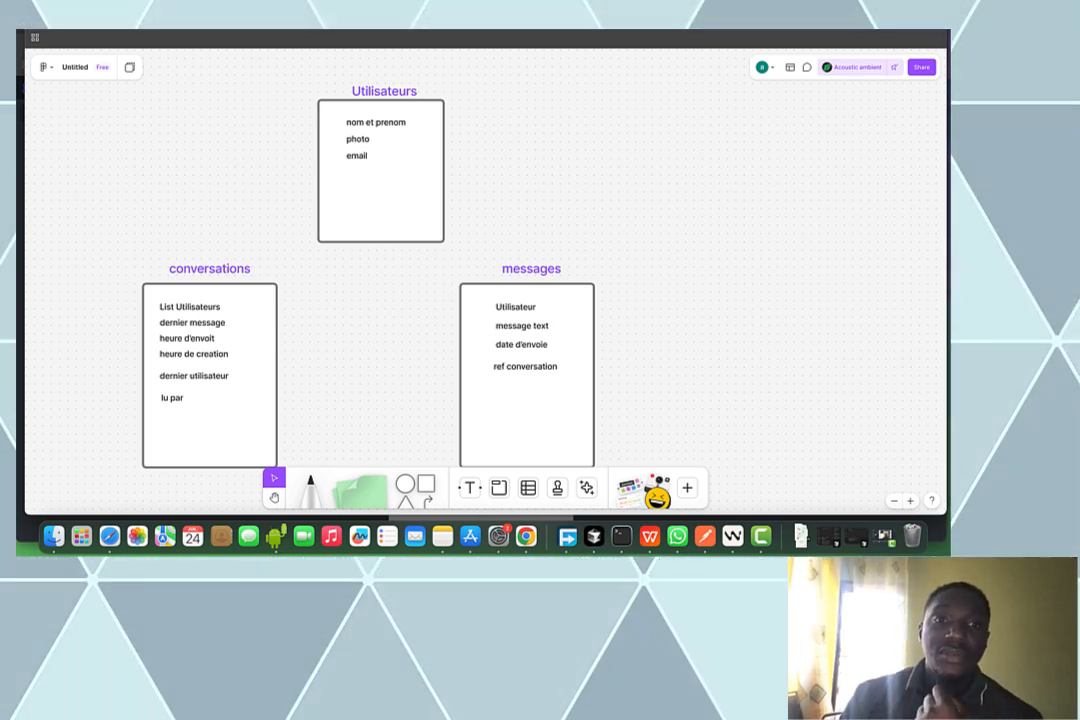
Duplicate the email line in the Utilisateurs box and rename the copy 'bio'
{"action": "left_click", "coordinate": [358, 157]}
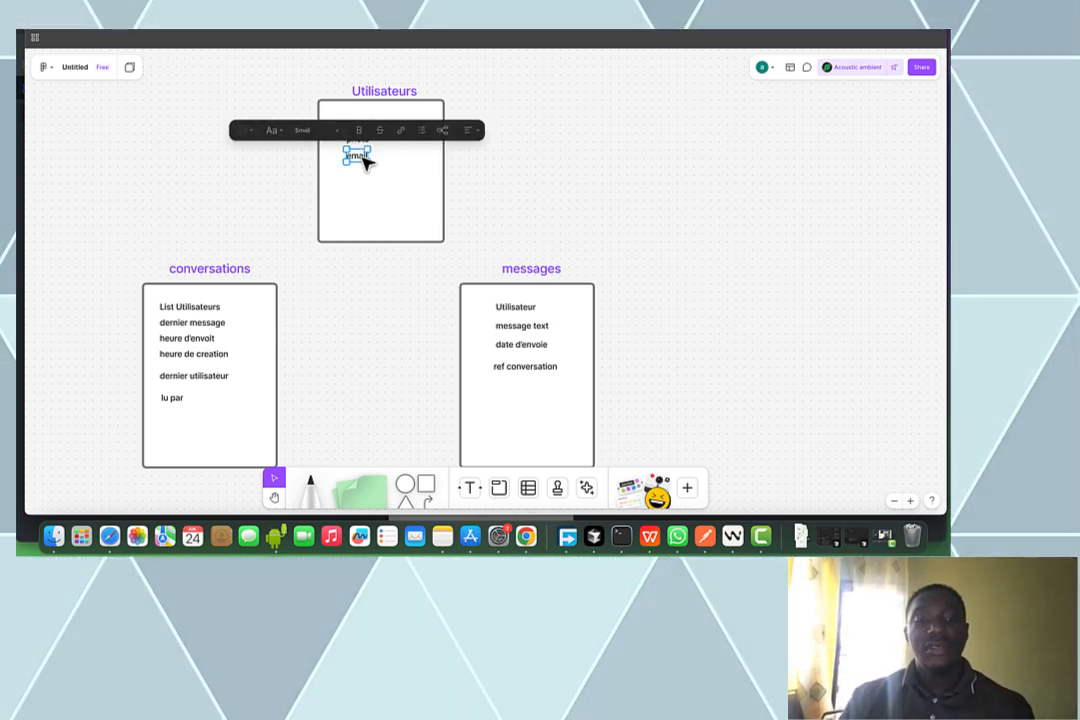
{"action": "left_click_drag", "start_coordinate": [357, 158], "coordinate": [357, 174]}
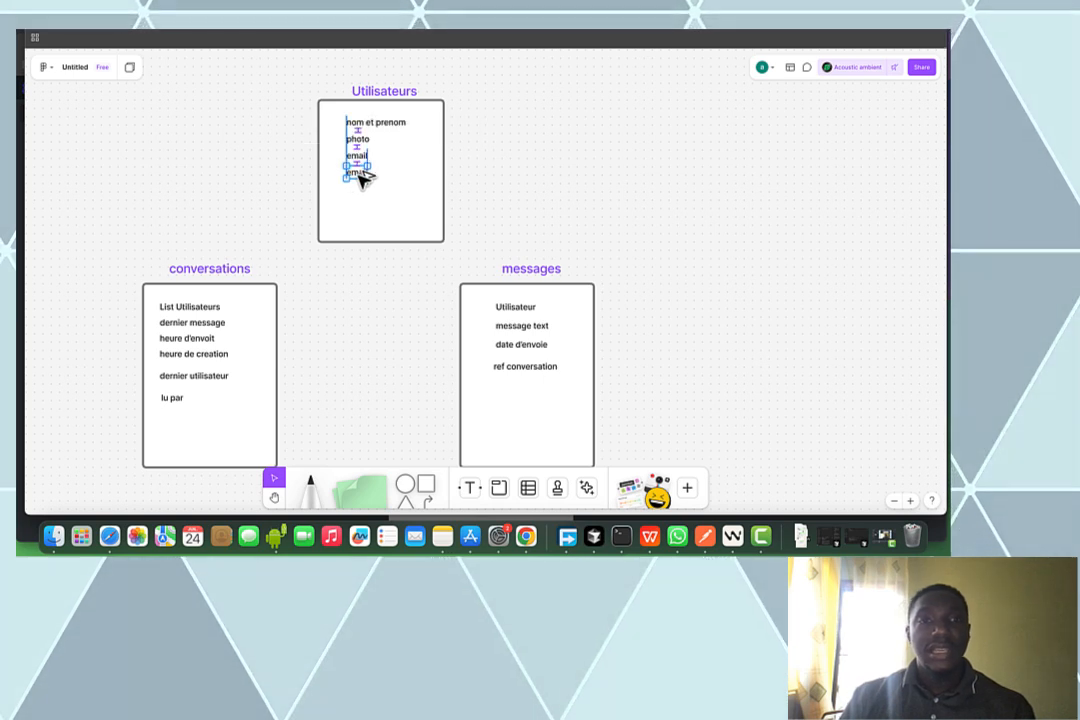
{"action": "double_click", "coordinate": [357, 174]}
{"action": "type", "text": "bio"}
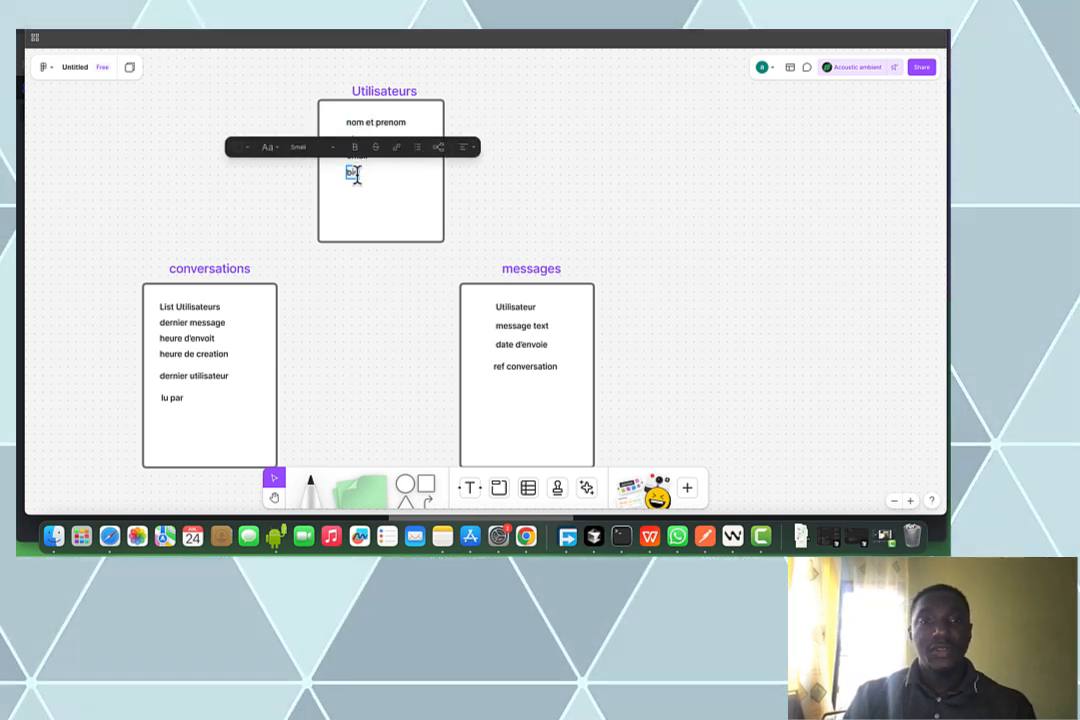
{"action": "left_click", "coordinate": [543, 217]}
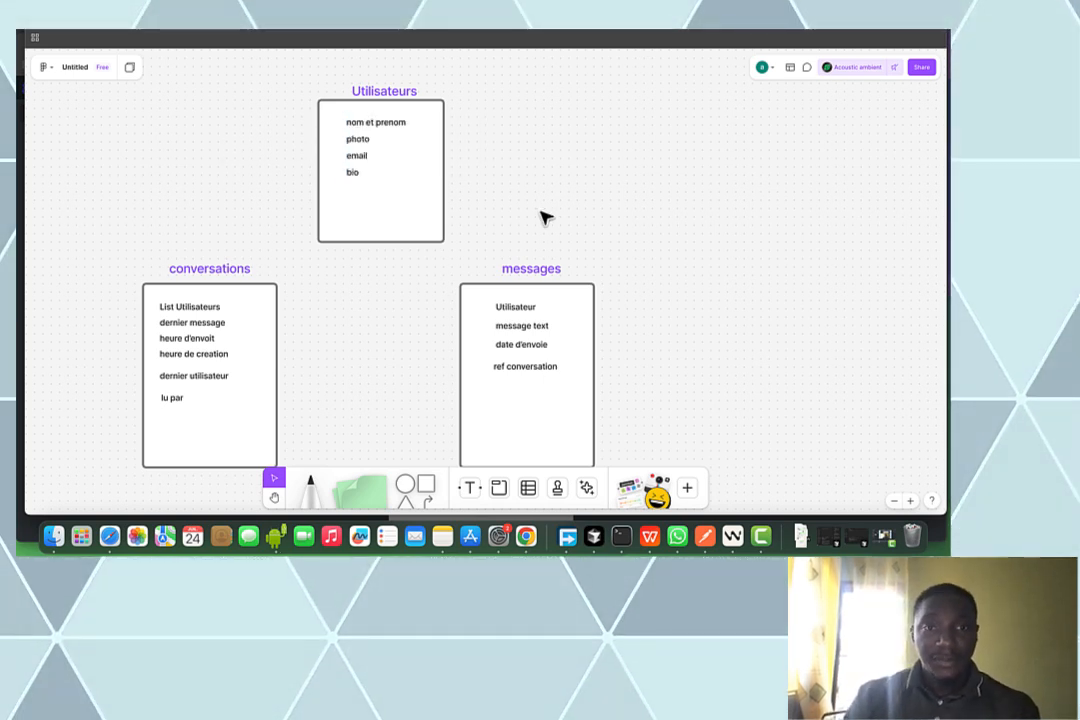
{"action": "scroll", "coordinate": [546, 217], "scroll_direction": "down", "scroll_amount": 2}
{"action": "scroll", "coordinate": [547, 217], "scroll_direction": "up", "scroll_amount": 2}
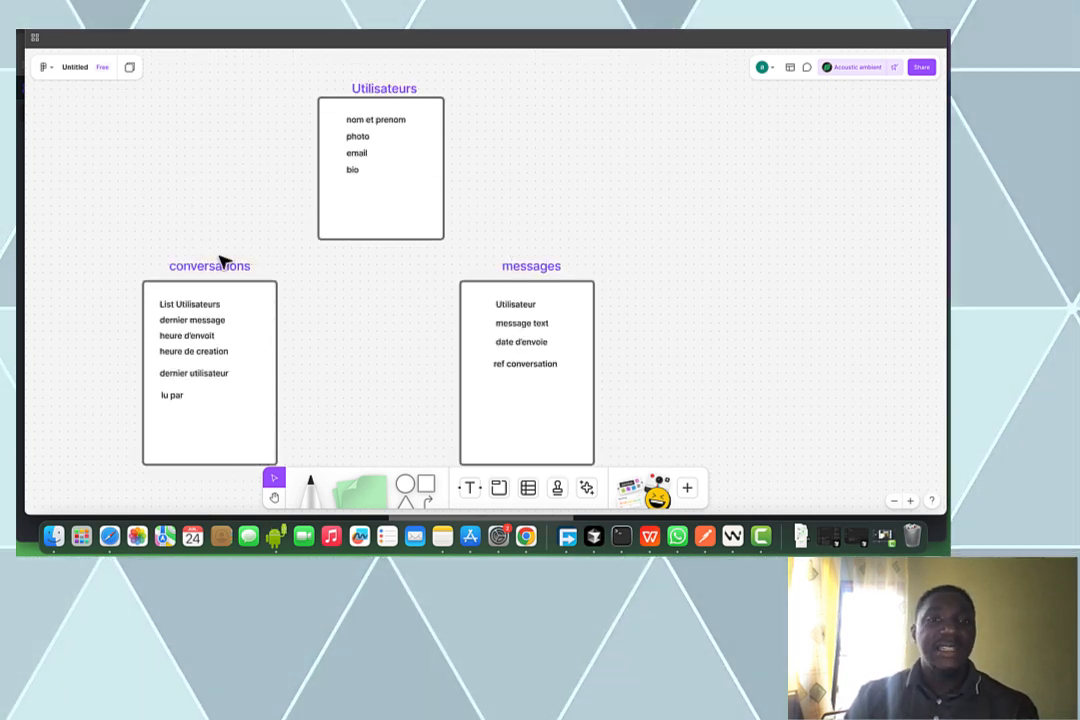
{"action": "scroll", "coordinate": [145, 234], "scroll_direction": "down", "scroll_amount": 2}
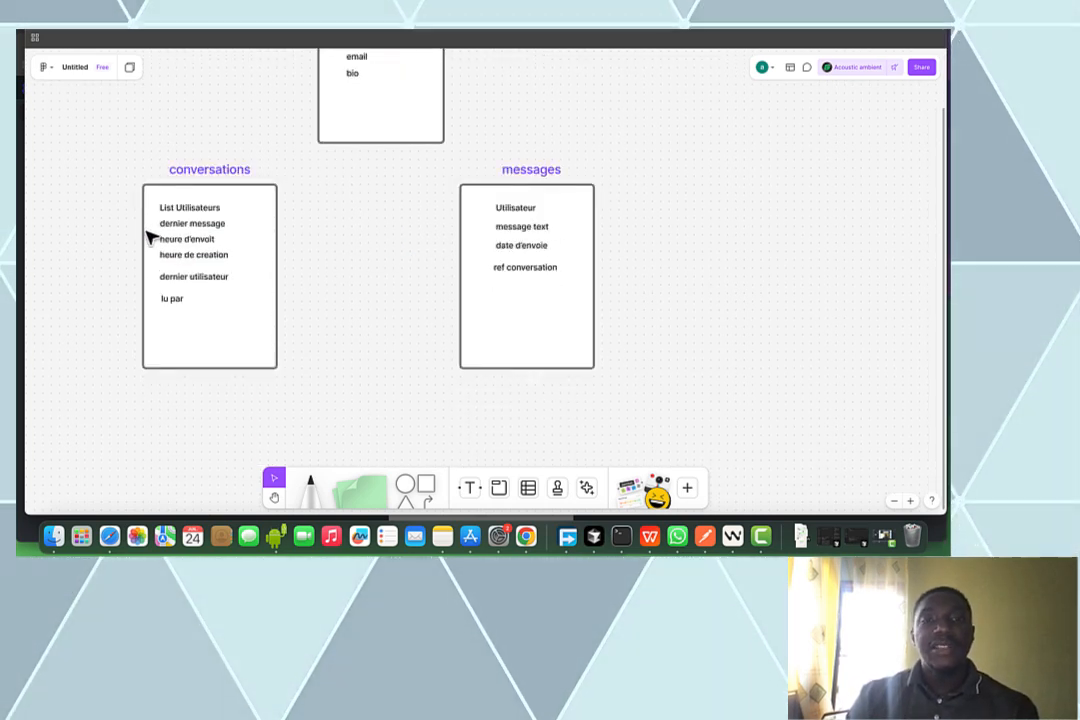
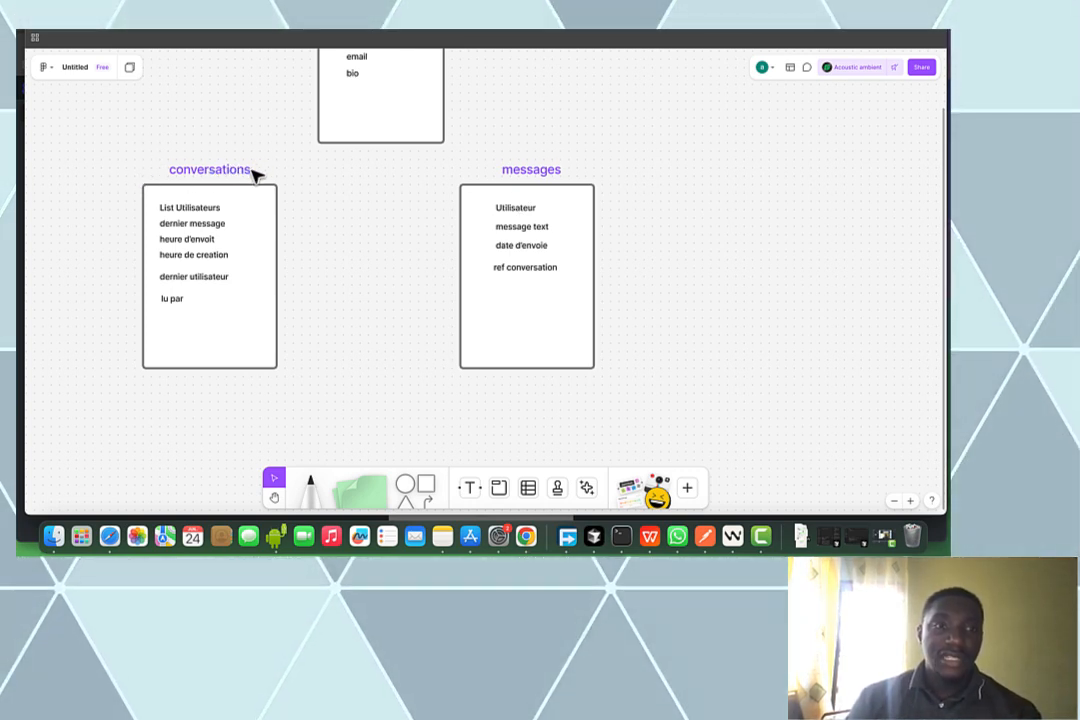
Review the conversations fields (List Utilisateurs through lu par) and the four messages fields
{"action": "left_click", "coordinate": [194, 210]}
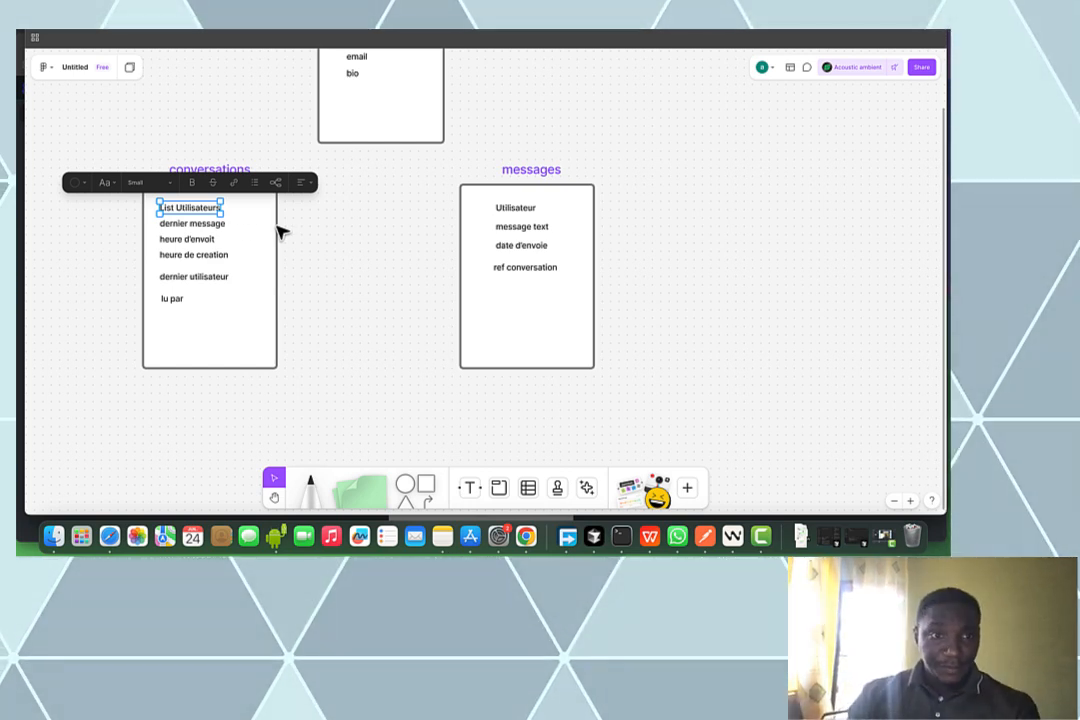
{"action": "left_click", "coordinate": [215, 226]}
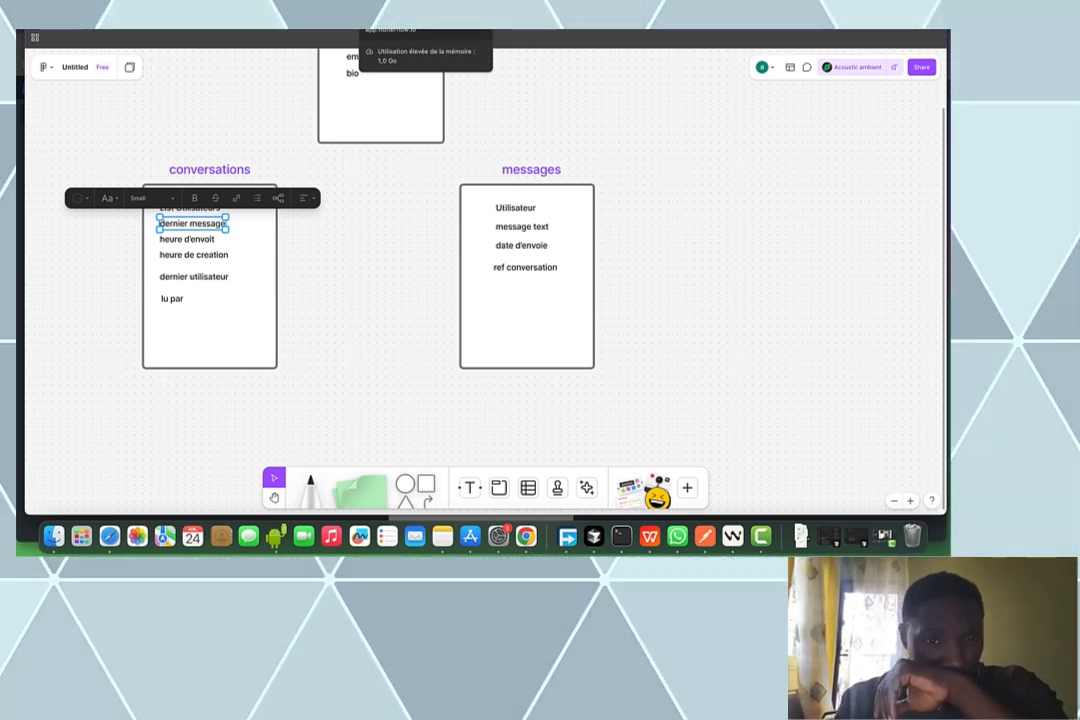
{"action": "left_click", "coordinate": [203, 242]}
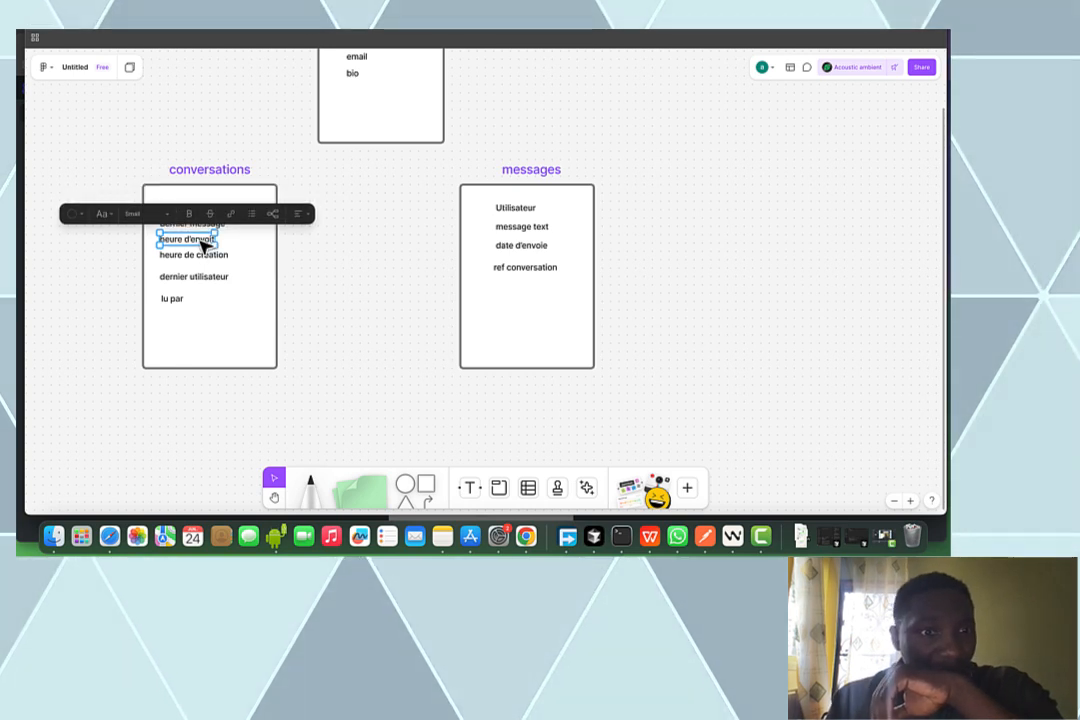
{"action": "left_click", "coordinate": [205, 256]}
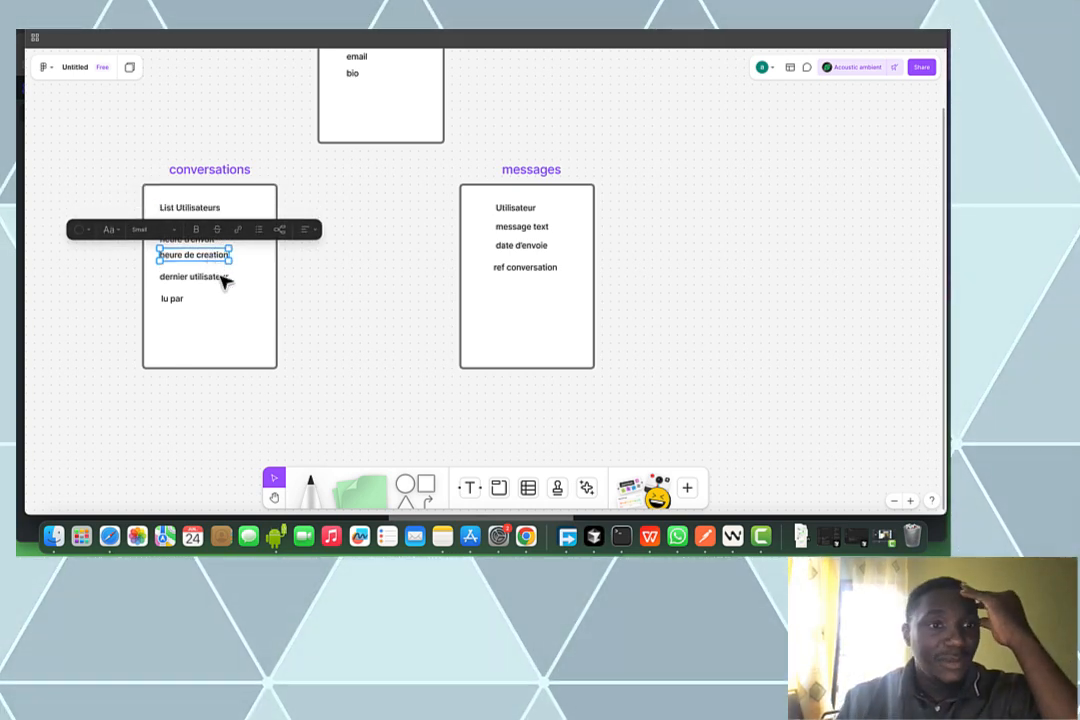
{"action": "left_click", "coordinate": [220, 283]}
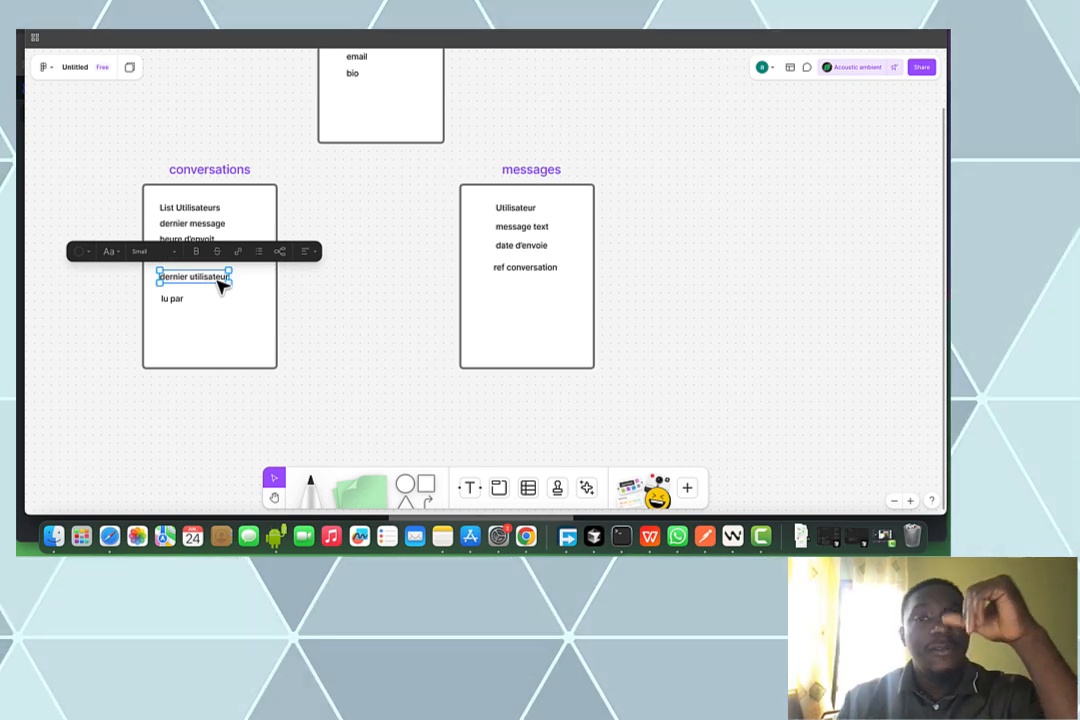
{"action": "left_click", "coordinate": [172, 300]}
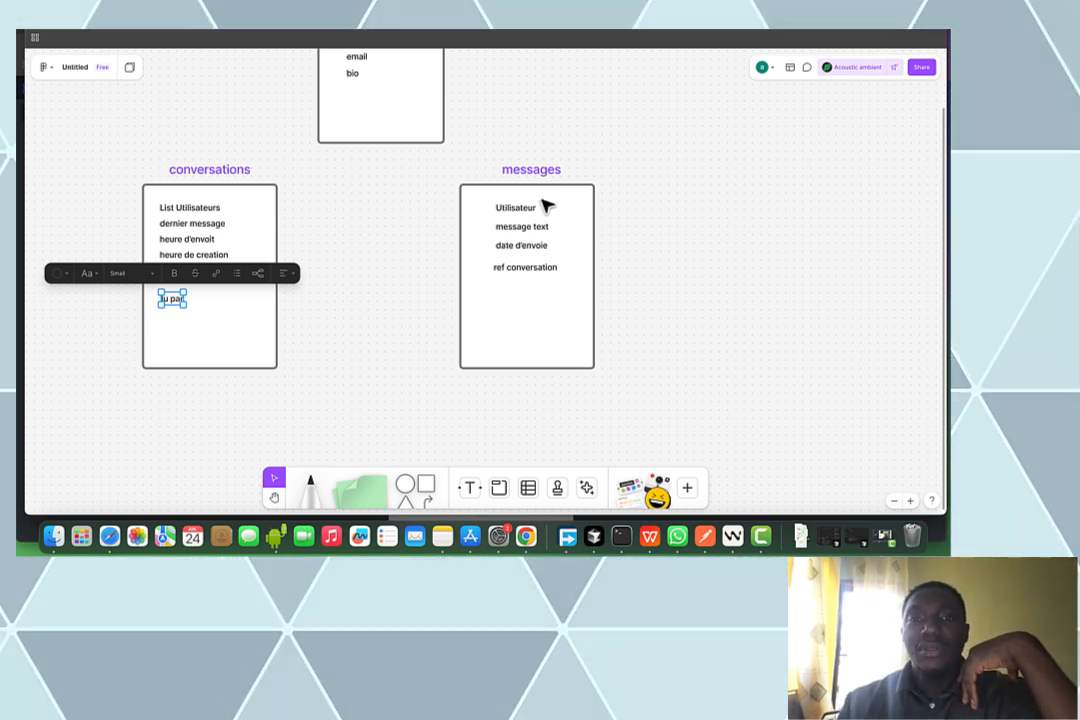
{"action": "left_click", "coordinate": [524, 209]}
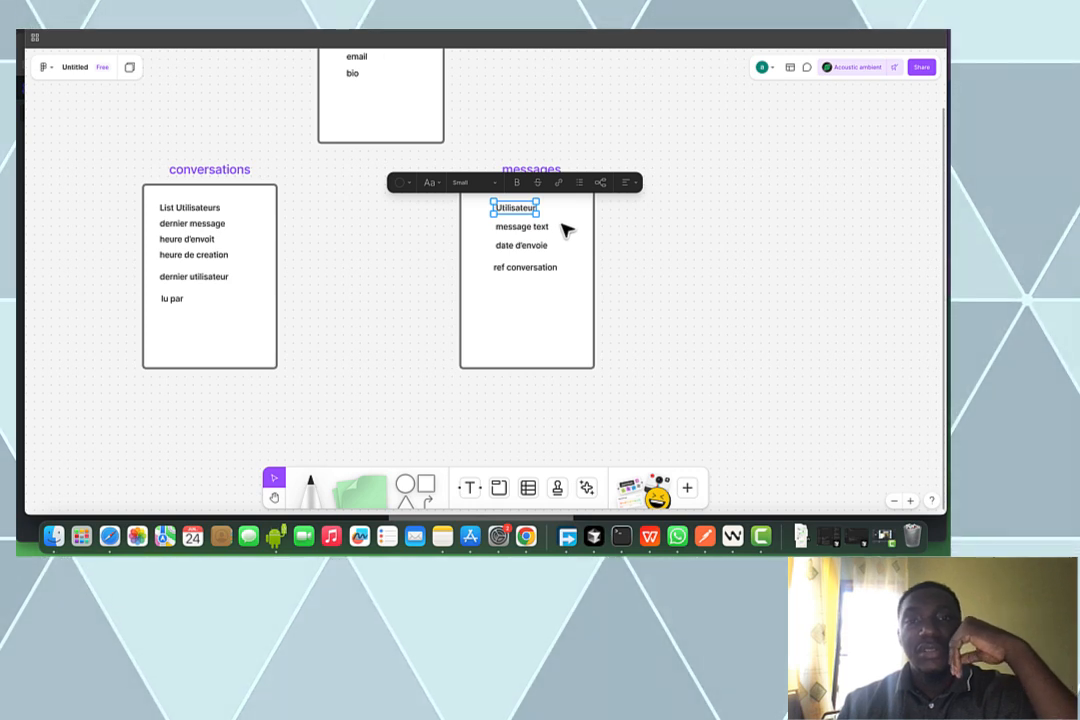
{"action": "left_click", "coordinate": [543, 229]}
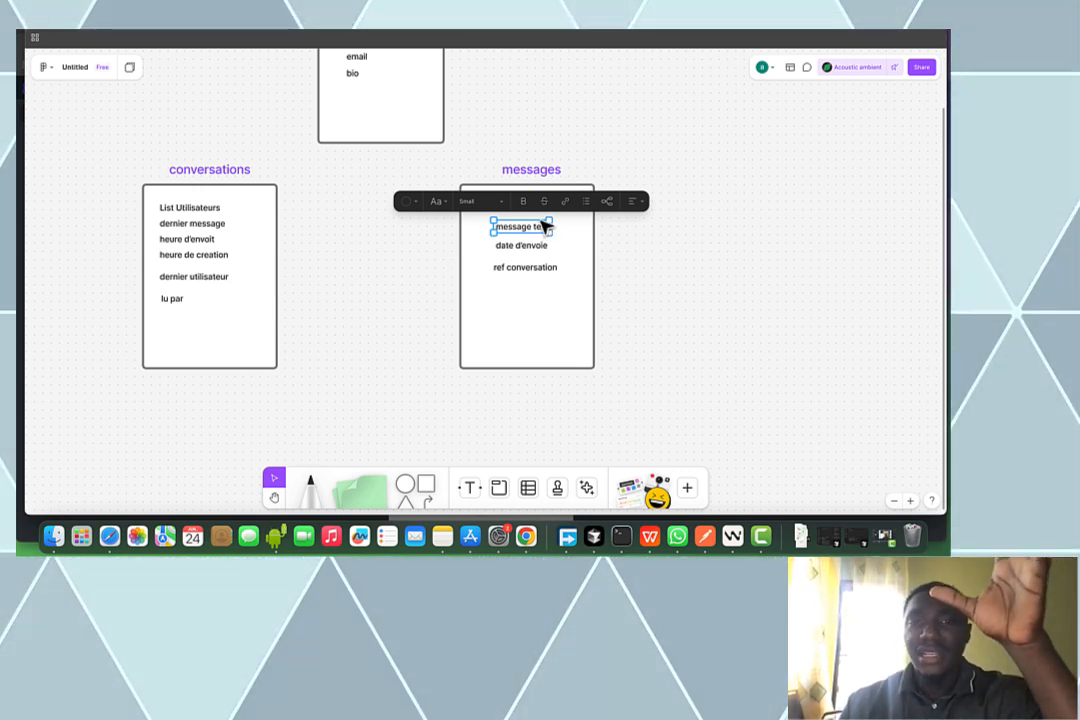
{"action": "left_click", "coordinate": [520, 248]}
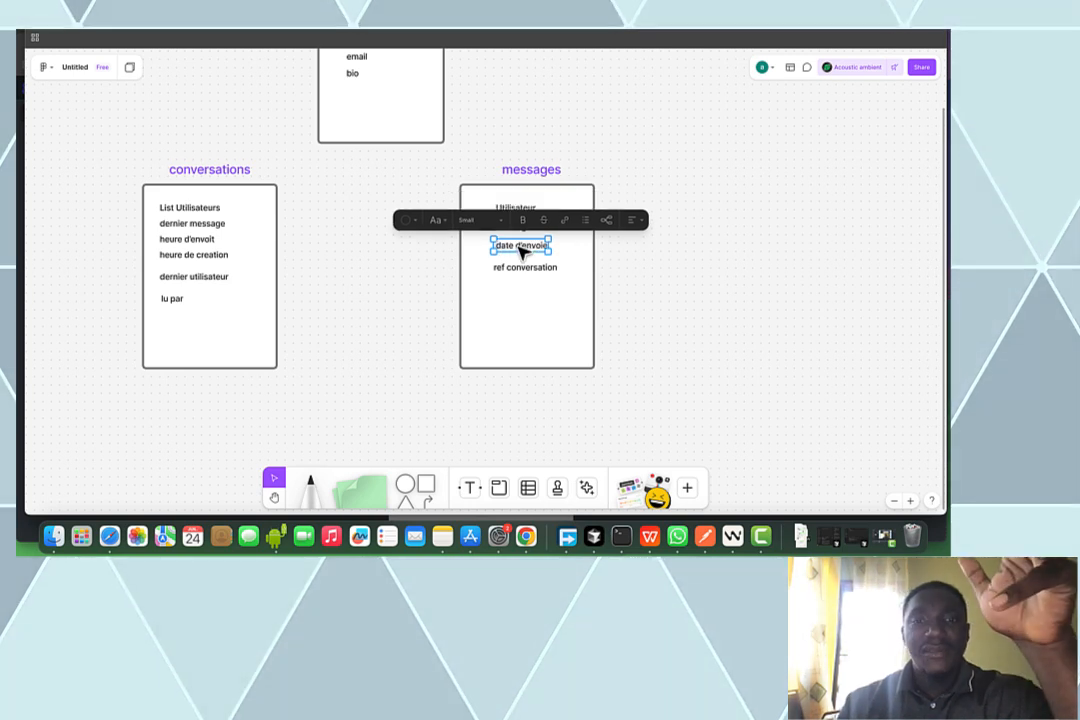
{"action": "left_click", "coordinate": [530, 270]}
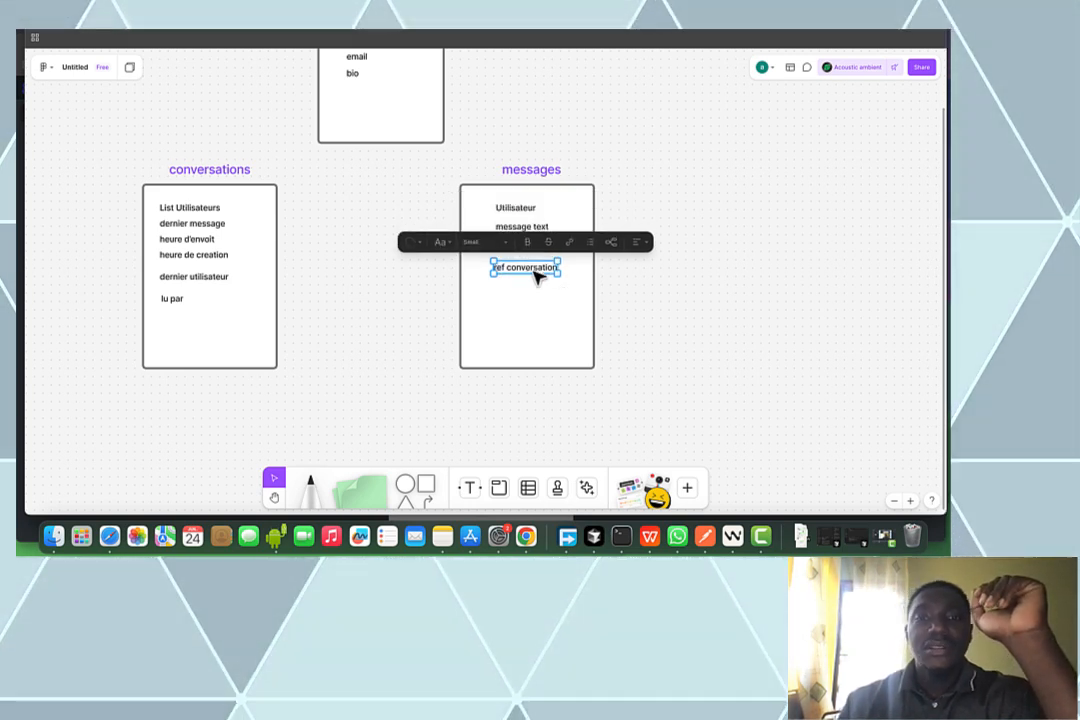
Draw a connector arrow from the messages box to the conversations box
{"action": "left_click", "coordinate": [464, 497]}
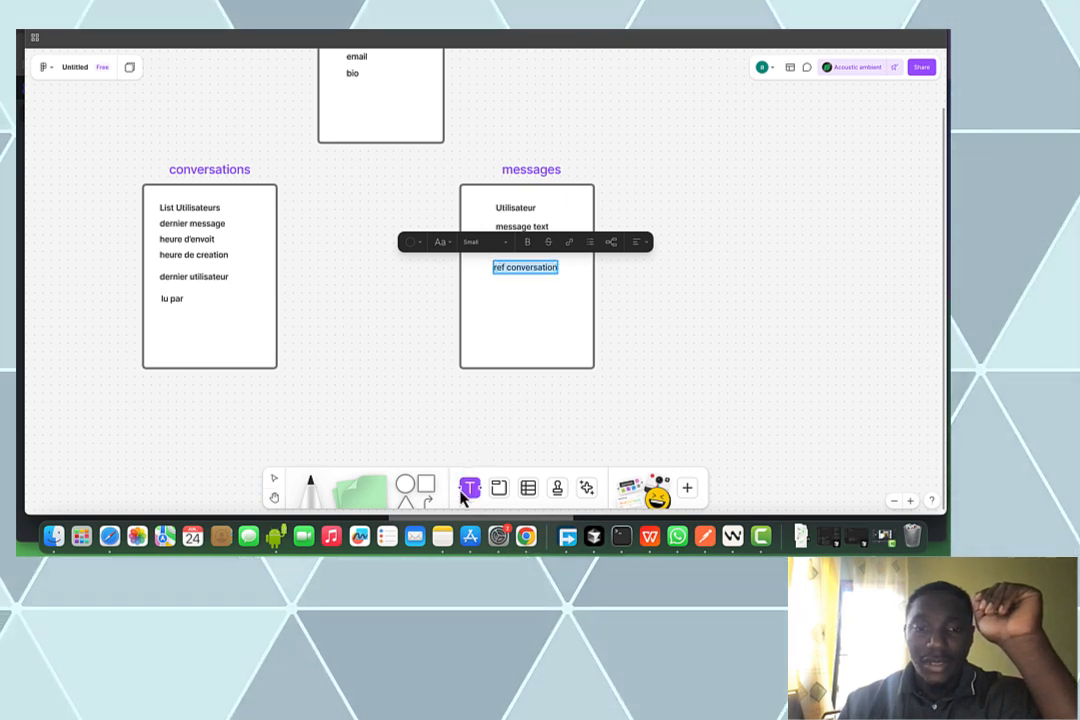
{"action": "left_click", "coordinate": [427, 497]}
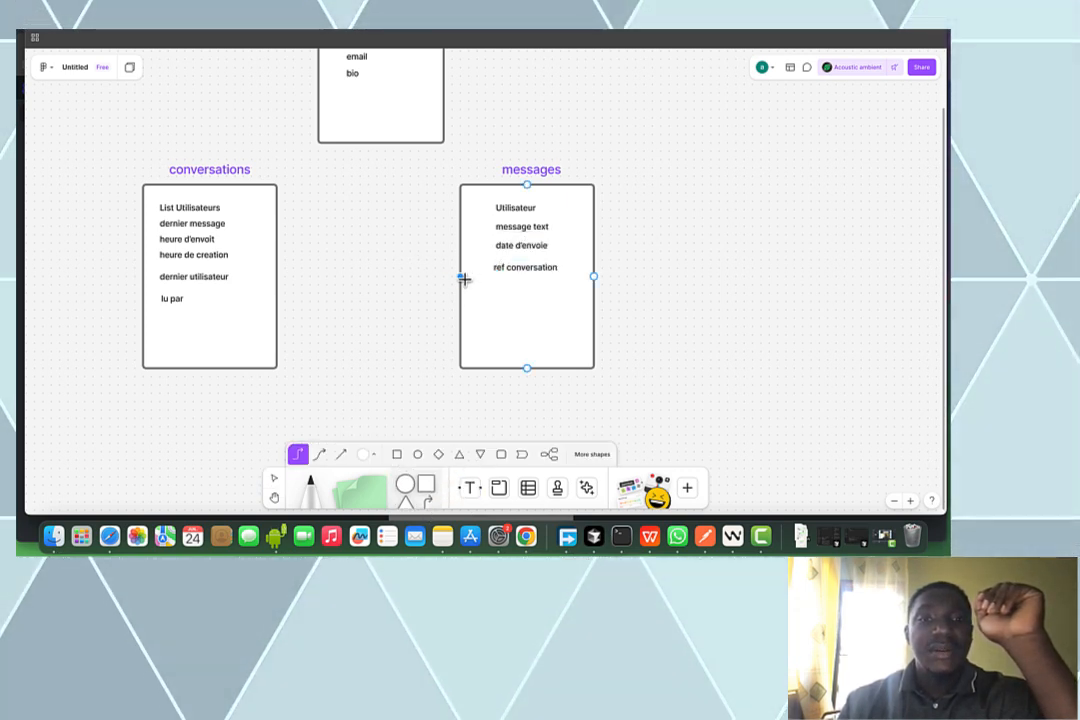
{"action": "left_click_drag", "start_coordinate": [455, 276], "coordinate": [251, 224]}
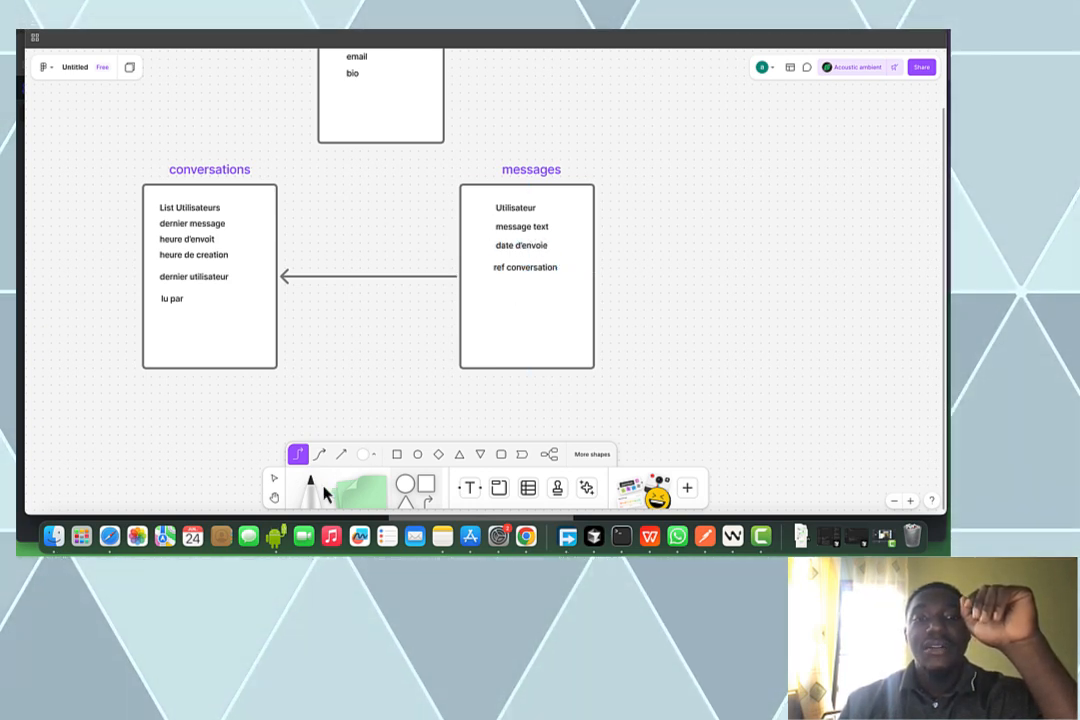
{"action": "left_click", "coordinate": [274, 480]}
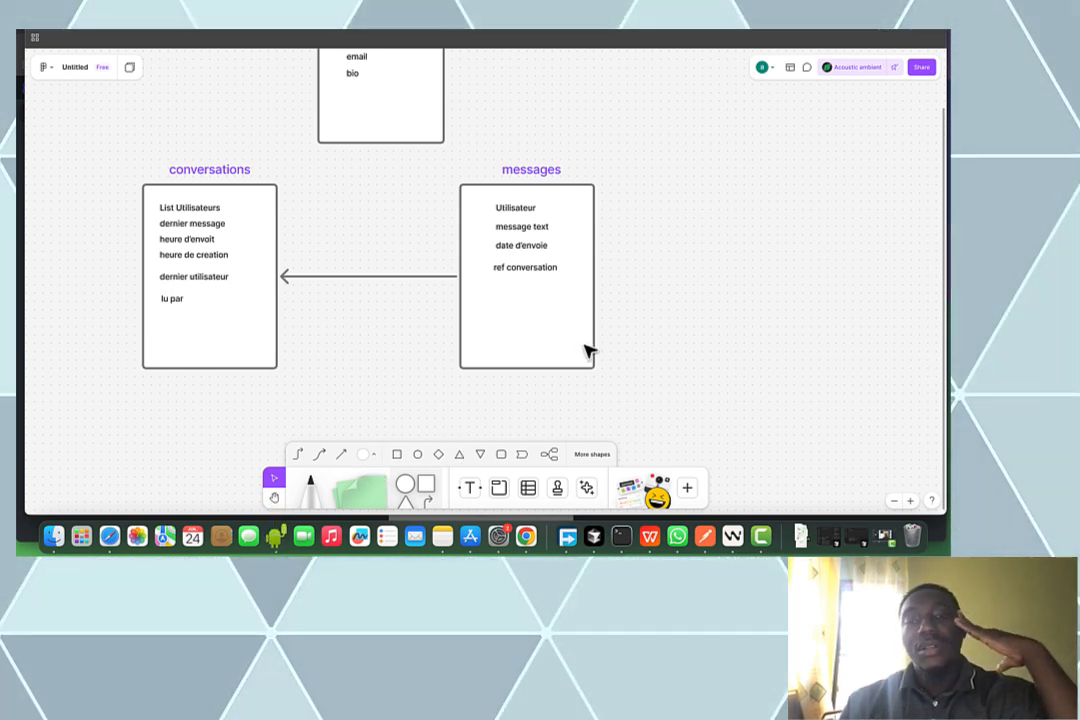
{"action": "scroll", "coordinate": [585, 352], "scroll_direction": "up", "scroll_amount": 3}
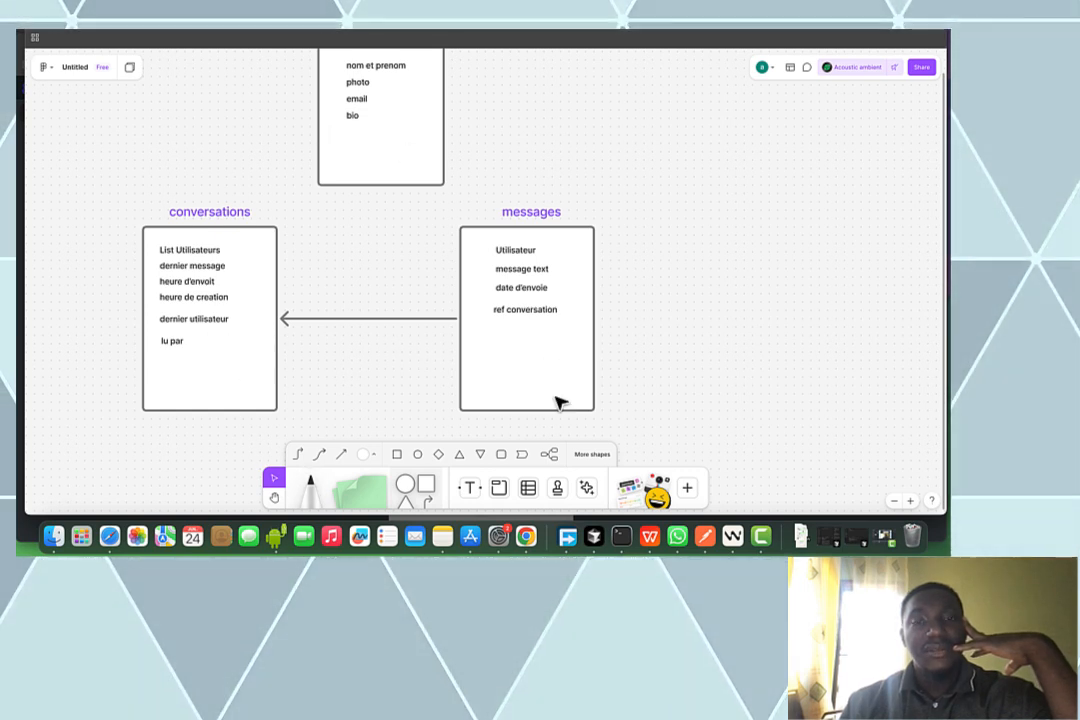
In FlutterFlow Firestore, create a 'users' collection prefilled with the default user fields
{"action": "left_click", "coordinate": [390, 34]}
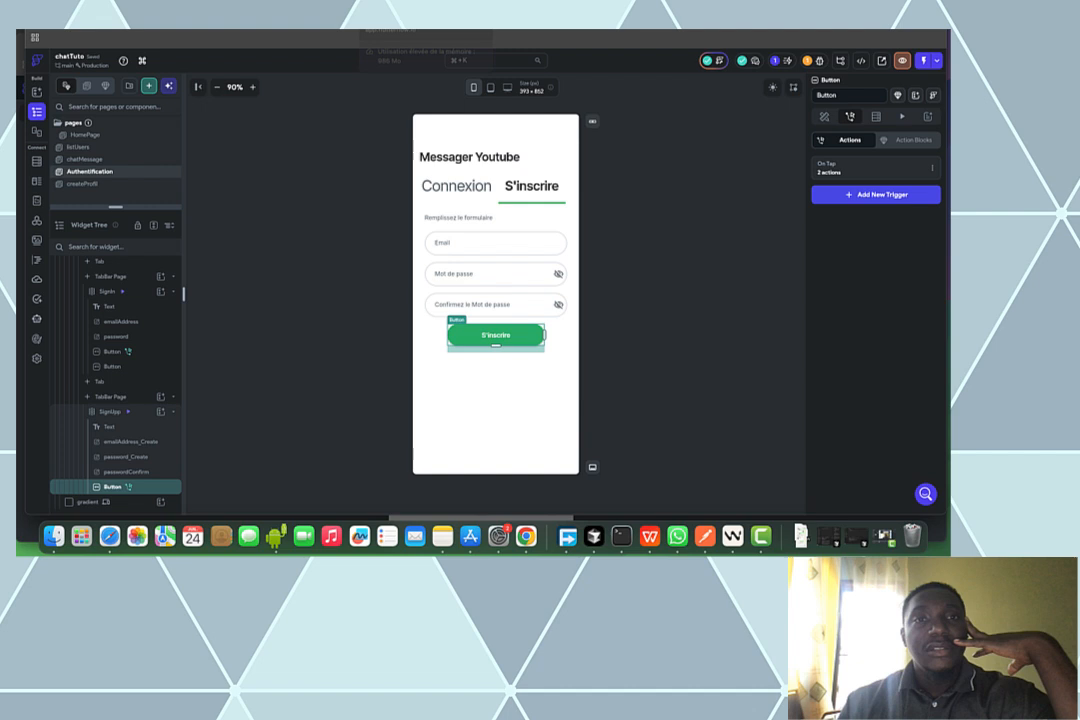
{"action": "left_click", "coordinate": [37, 161]}
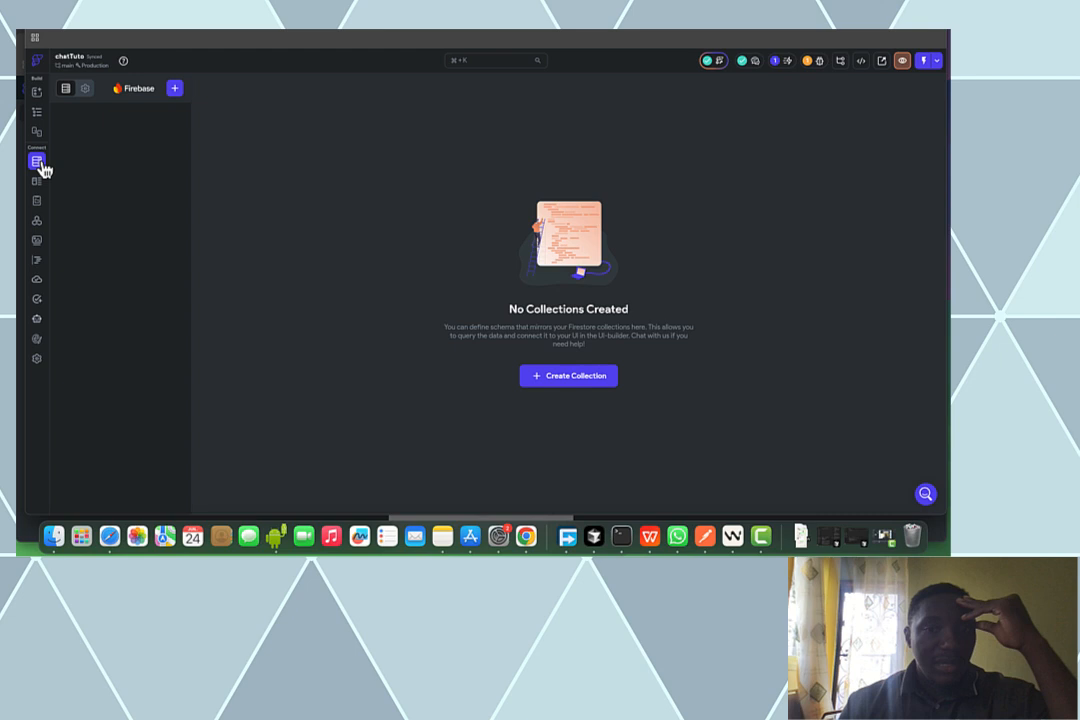
{"action": "left_click", "coordinate": [567, 383]}
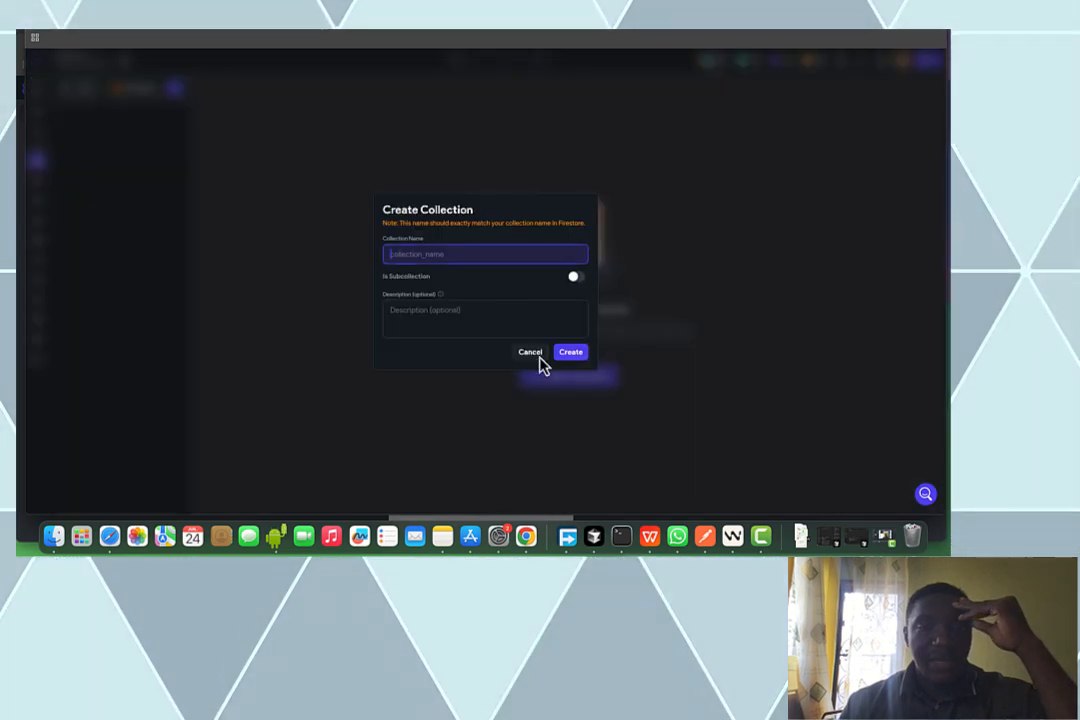
{"action": "type", "text": "users"}
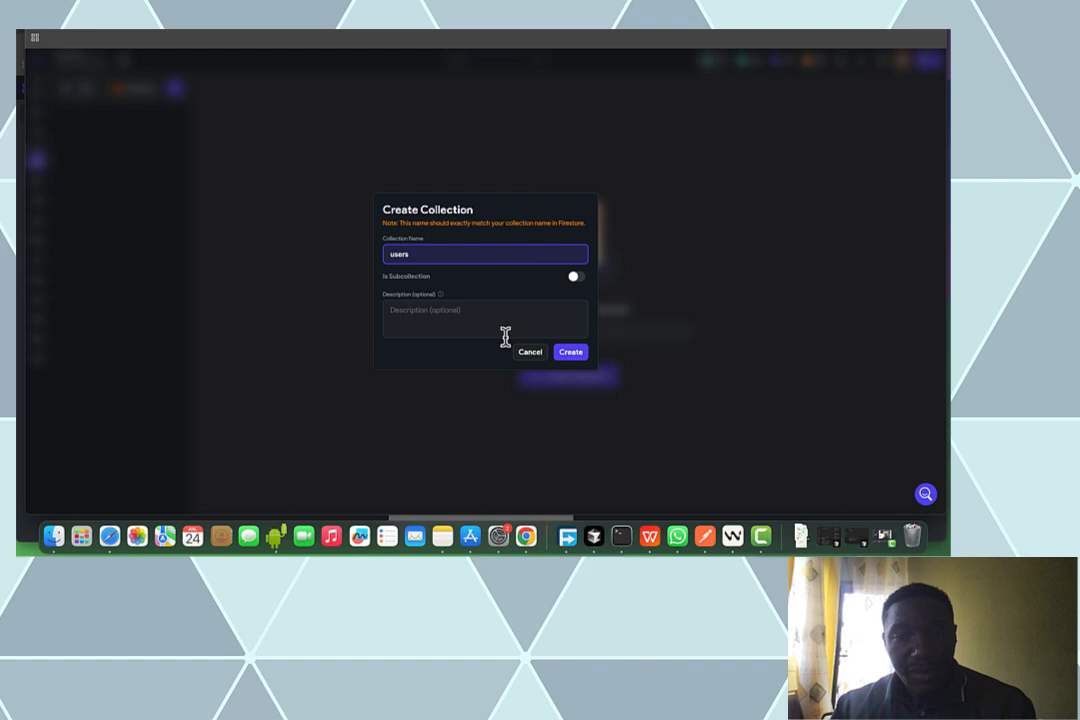
{"action": "left_click", "coordinate": [570, 352]}
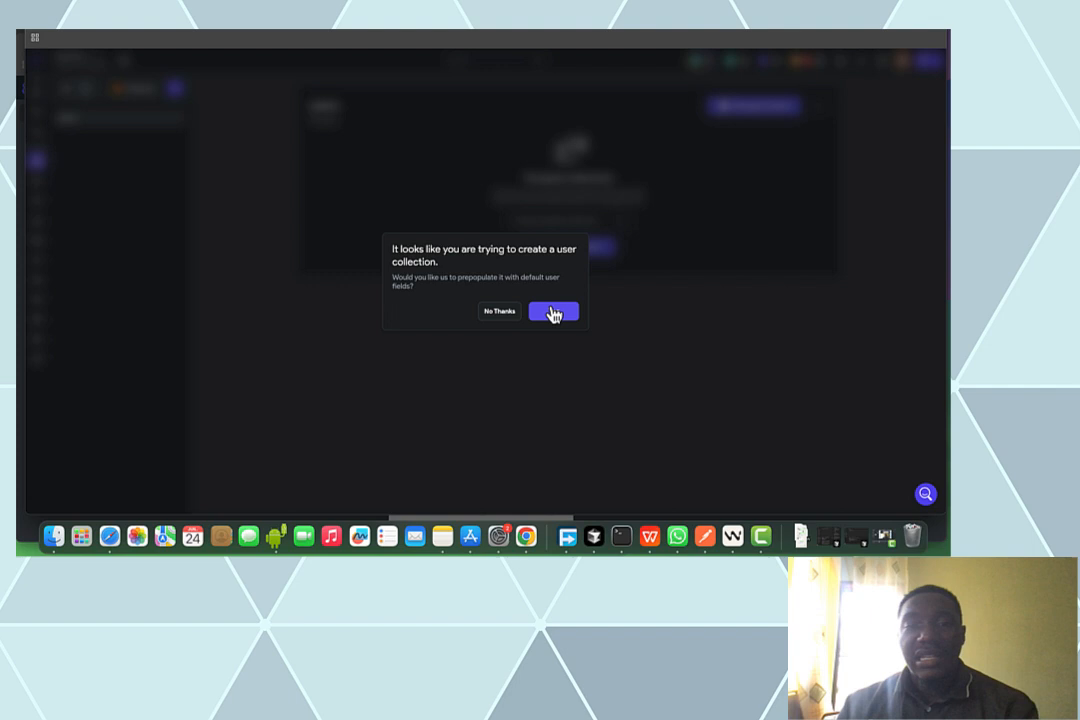
{"action": "left_click", "coordinate": [553, 313]}
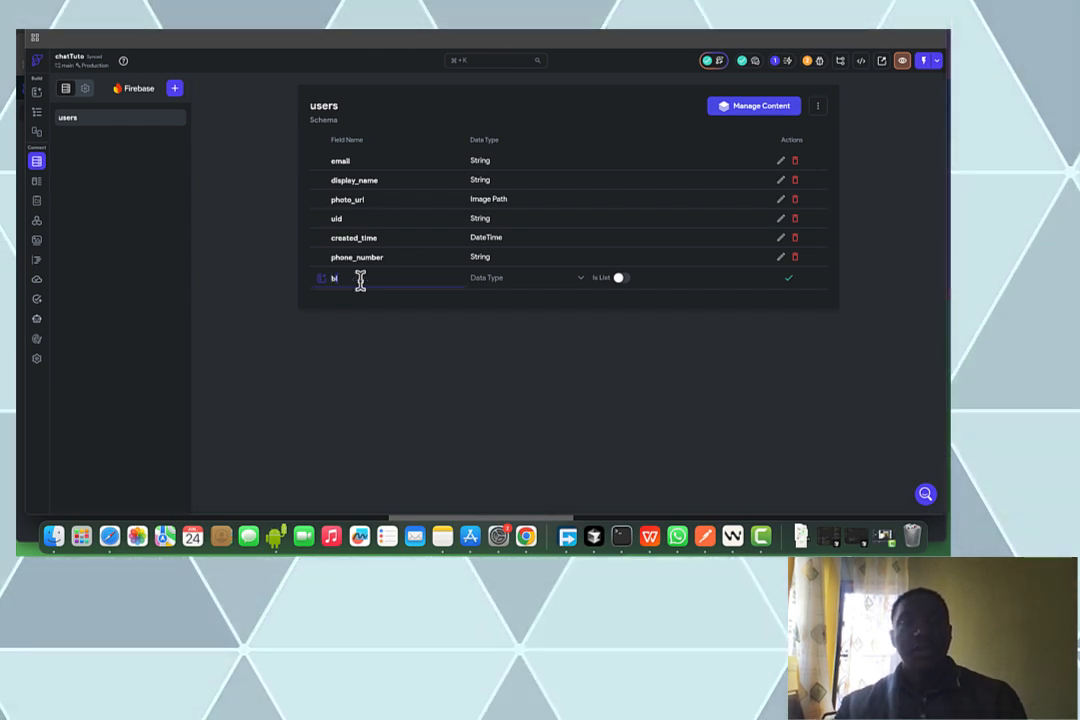
Add a String field named bio to the users collection
{"action": "type", "text": "o"}
{"action": "left_click", "coordinate": [505, 280]}
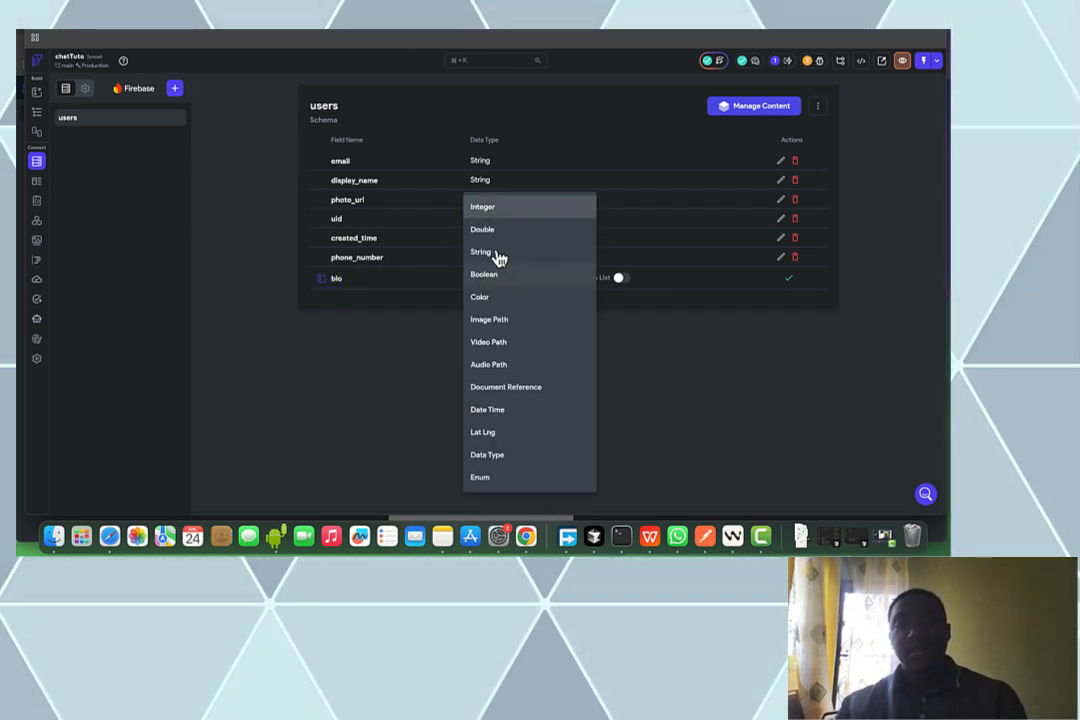
{"action": "left_click", "coordinate": [505, 262]}
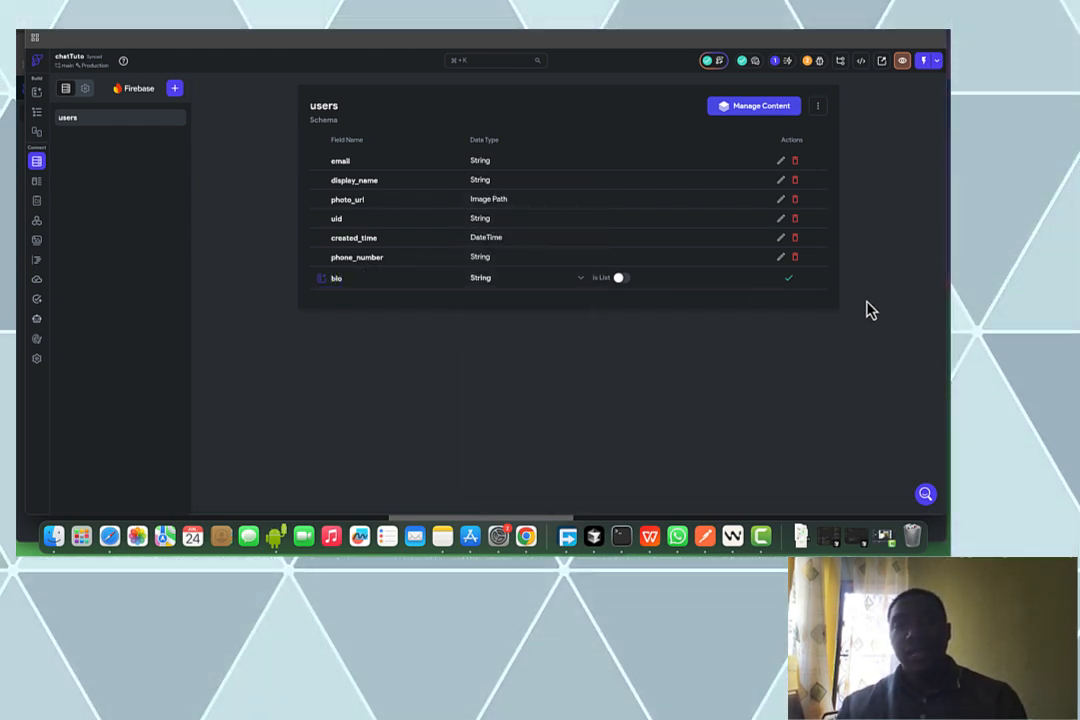
{"action": "left_click", "coordinate": [797, 286]}
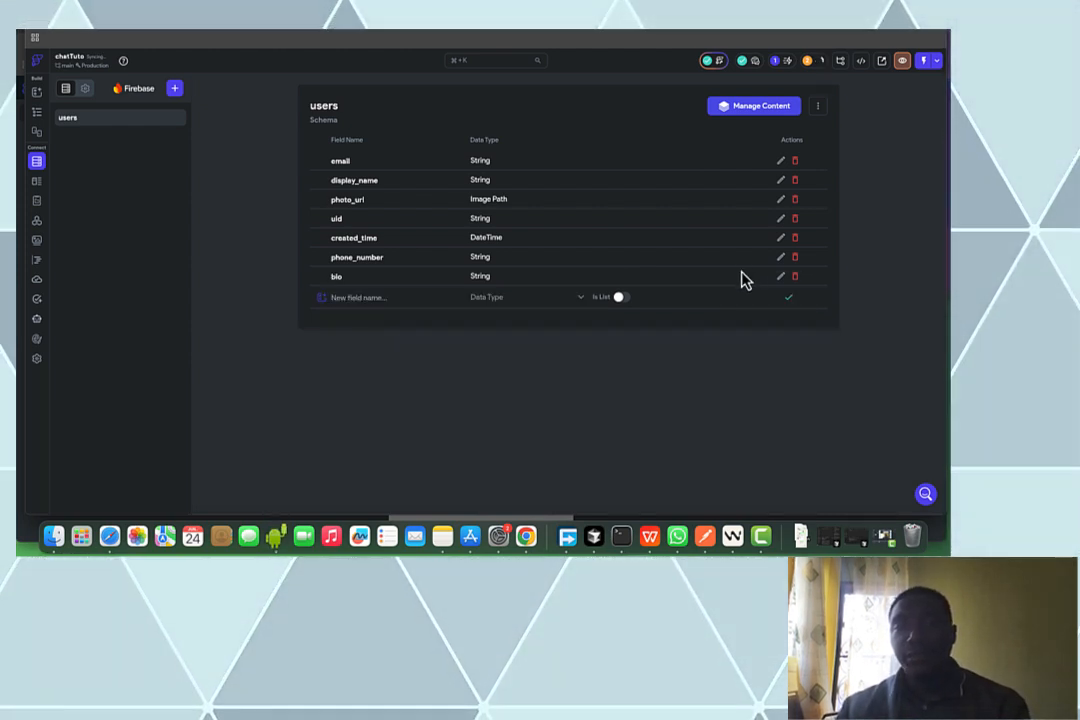
Create an empty conversation collection to build its schema from scratch
{"action": "left_click", "coordinate": [174, 90]}
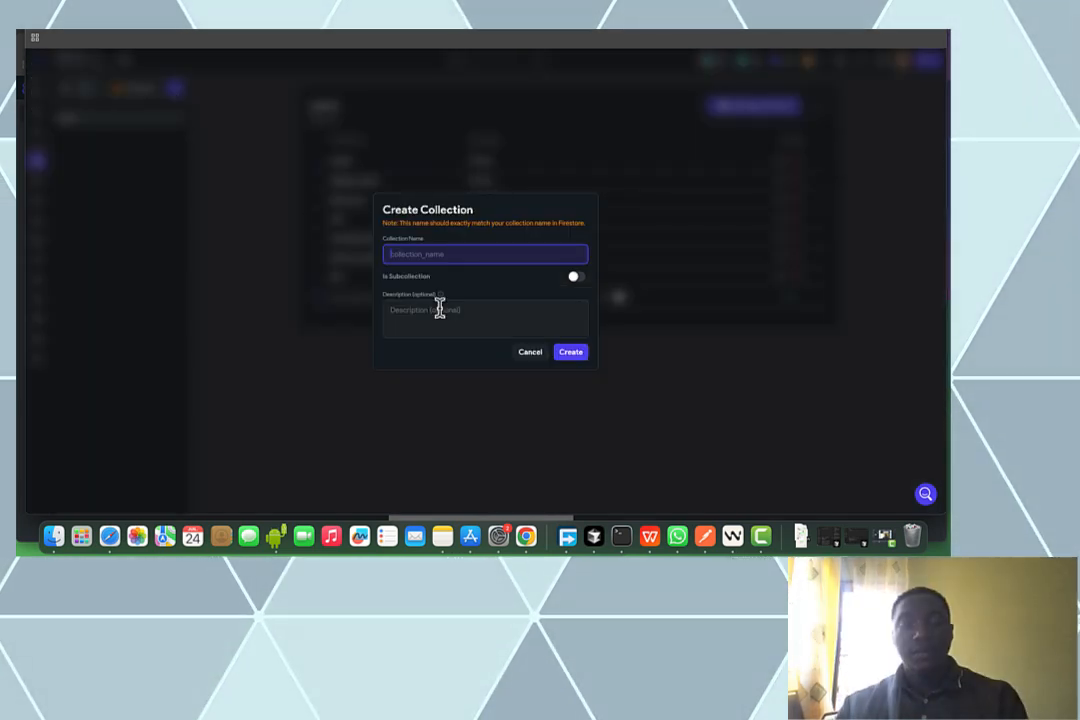
{"action": "type", "text": "conversation"}
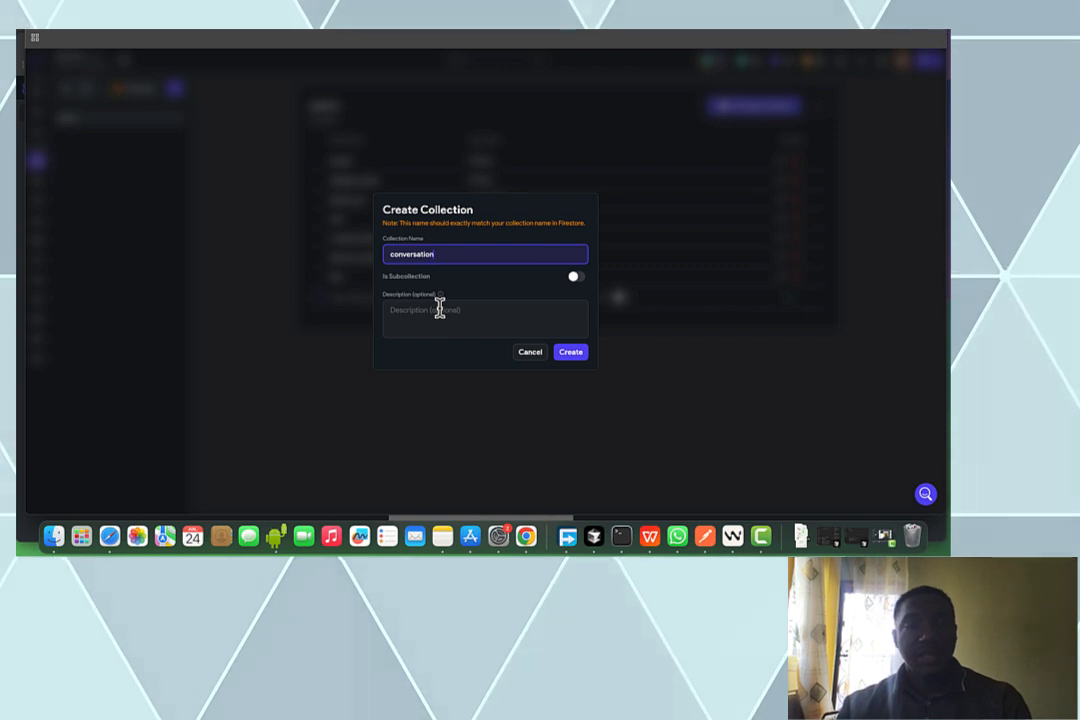
{"action": "left_click", "coordinate": [568, 353]}
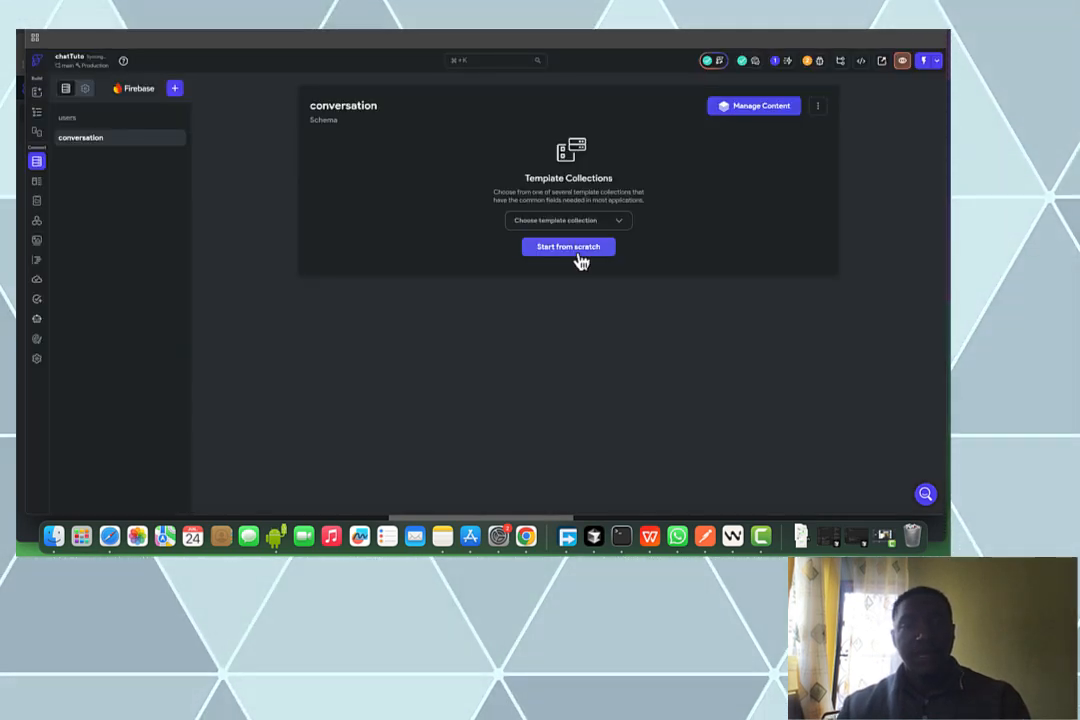
{"action": "left_click", "coordinate": [579, 256]}
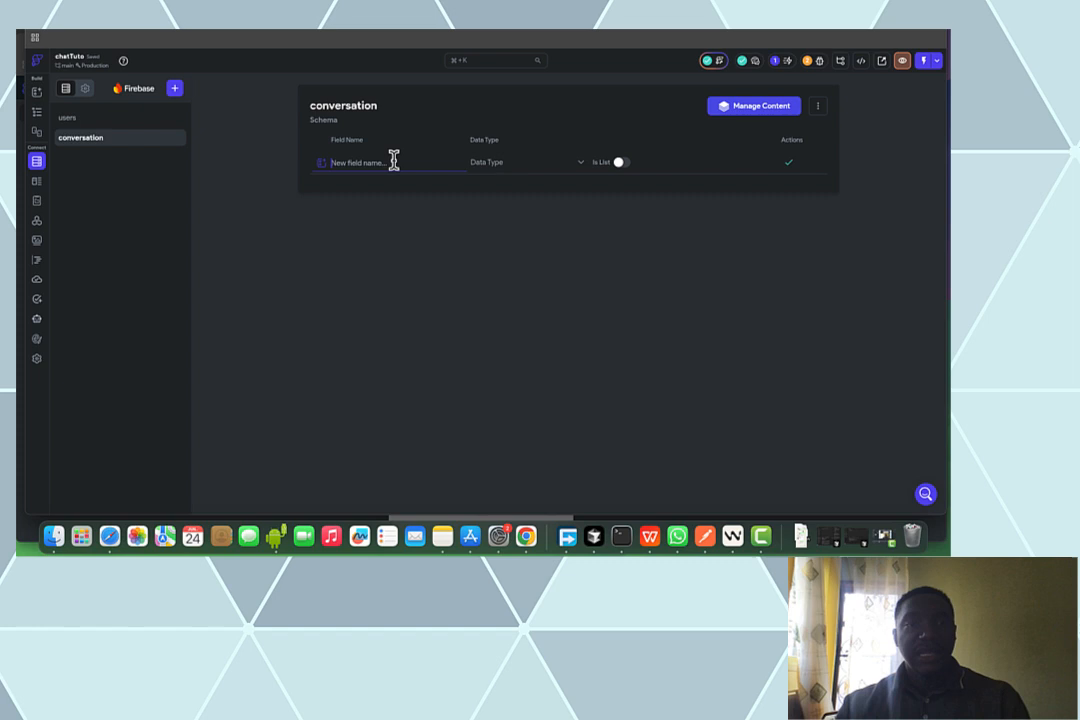
Add listUtilisateurs as a list of Document References to Users, checking the FigJam diagram
{"action": "type", "text": "listU"}
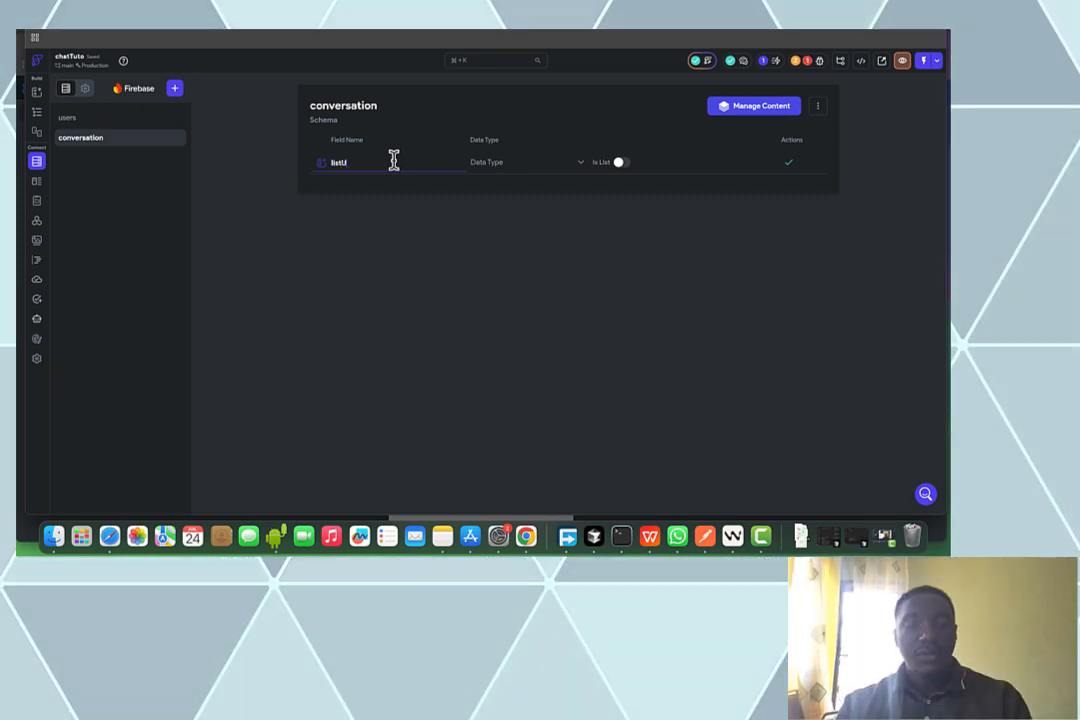
{"action": "type", "text": "tilis"}
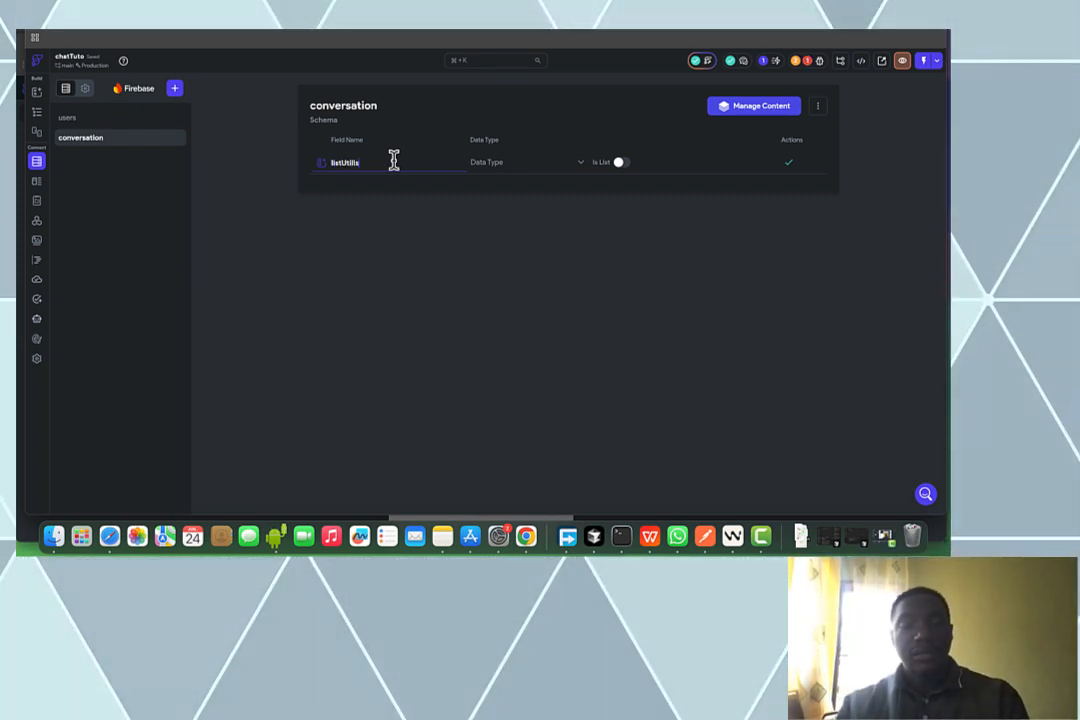
{"action": "type", "text": "ateurs"}
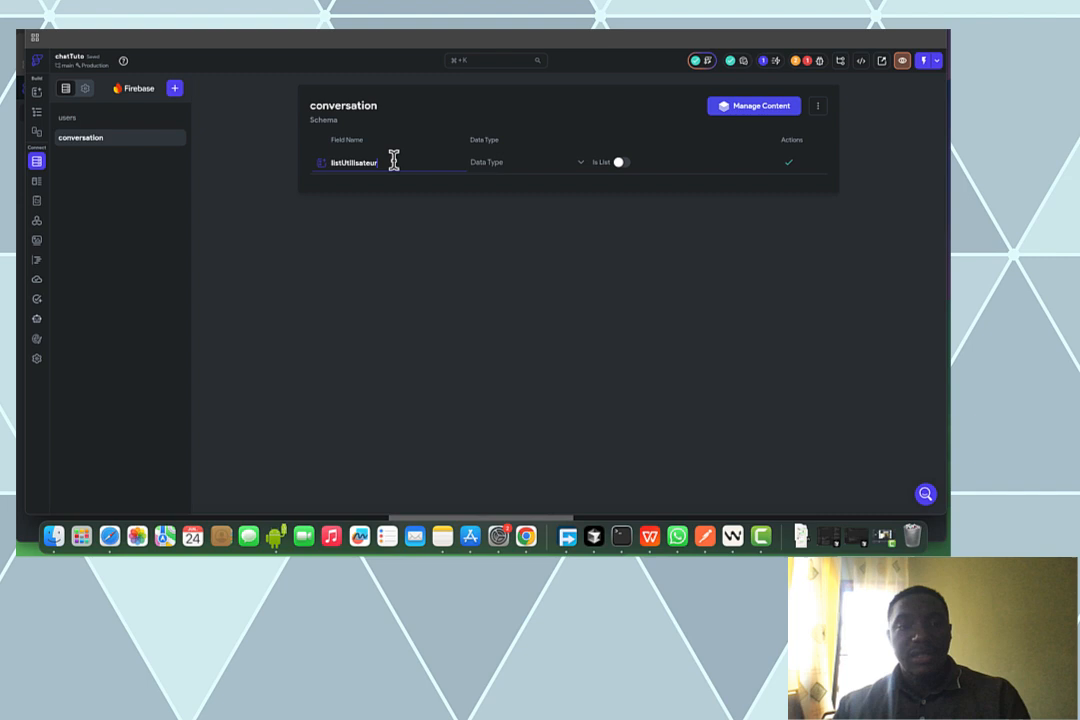
{"action": "left_click", "coordinate": [505, 170]}
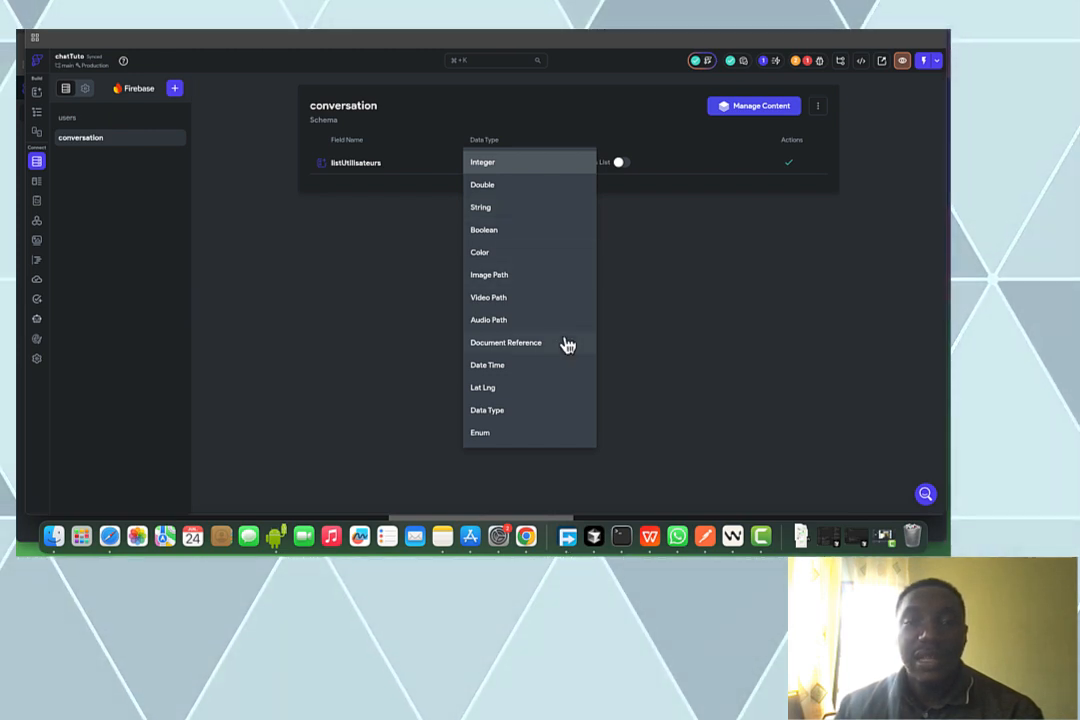
{"action": "left_click", "coordinate": [497, 345]}
{"action": "left_click", "coordinate": [620, 176]}
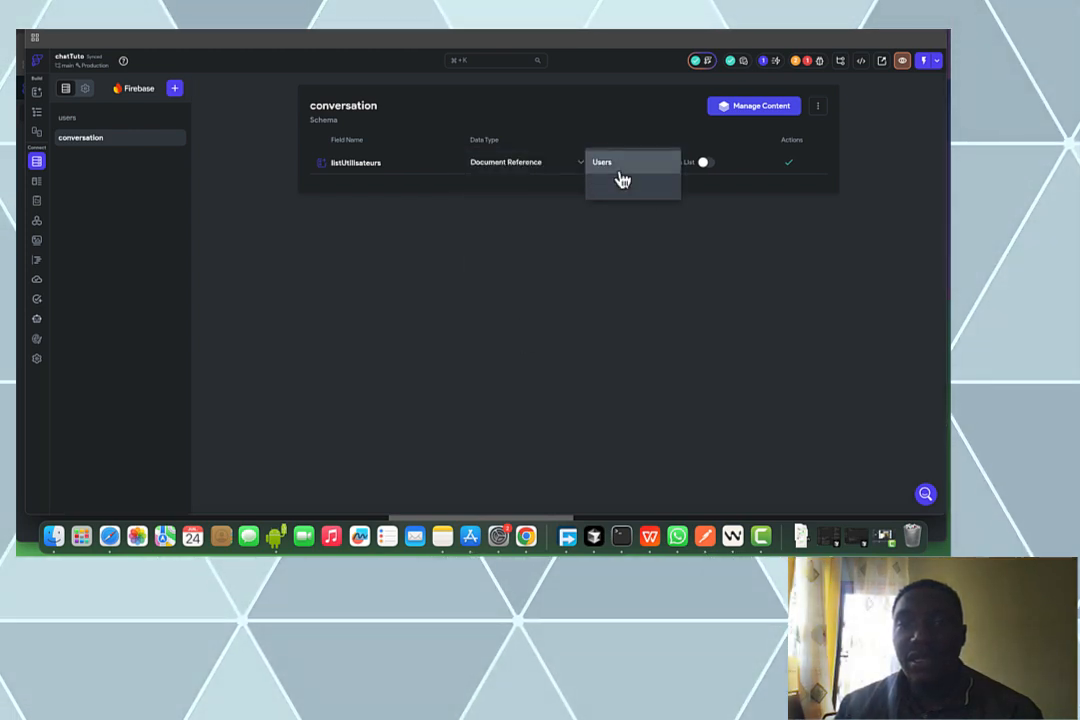
{"action": "left_click", "coordinate": [621, 170]}
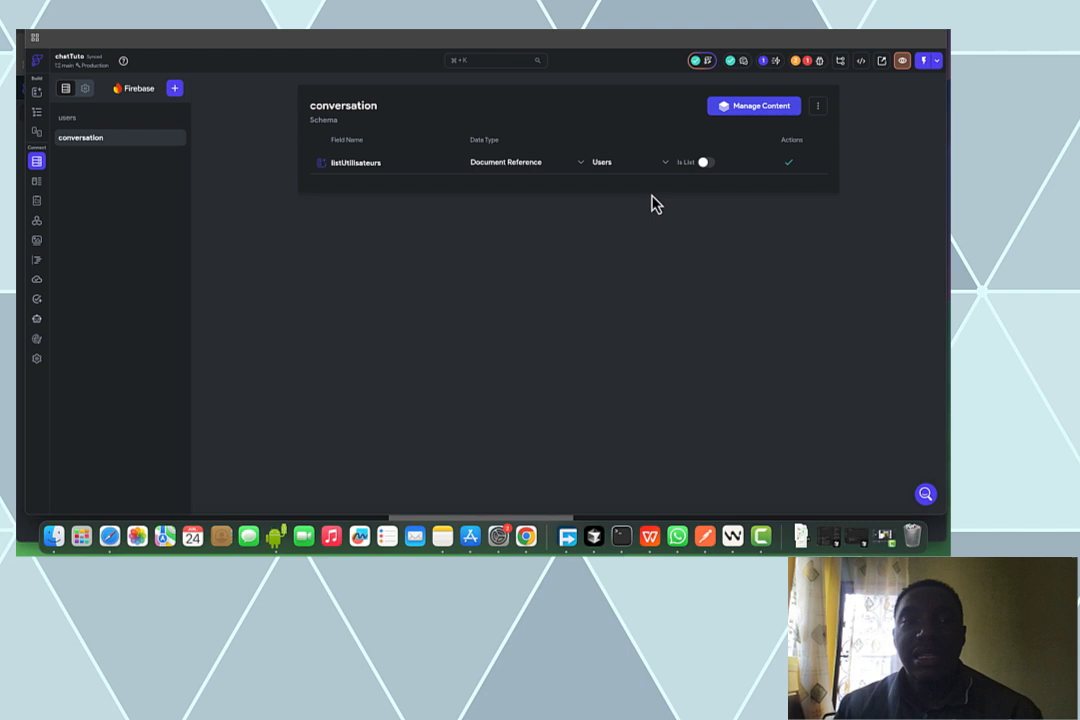
{"action": "left_click", "coordinate": [706, 163]}
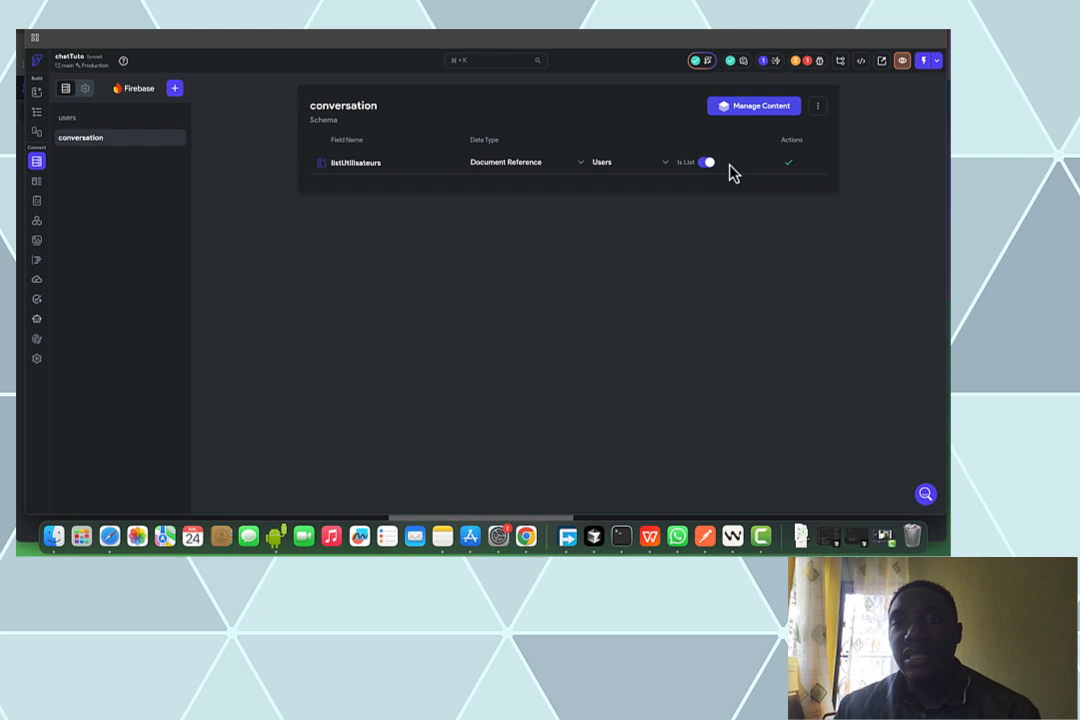
{"action": "left_click", "coordinate": [790, 167]}
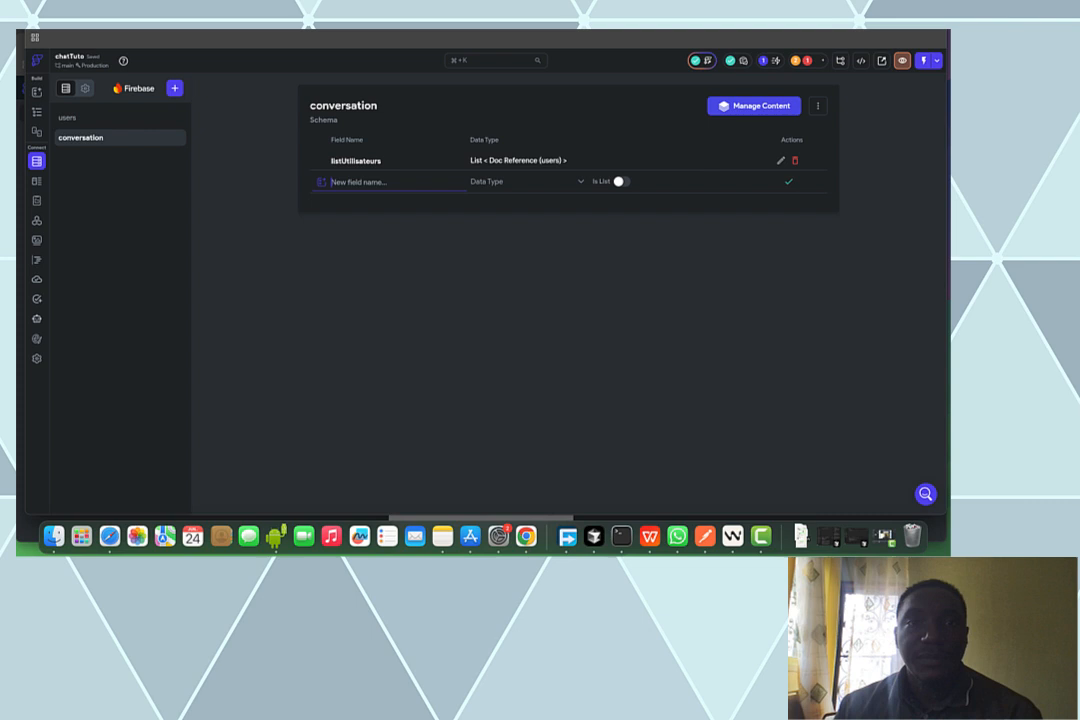
{"action": "left_click", "coordinate": [455, 30]}
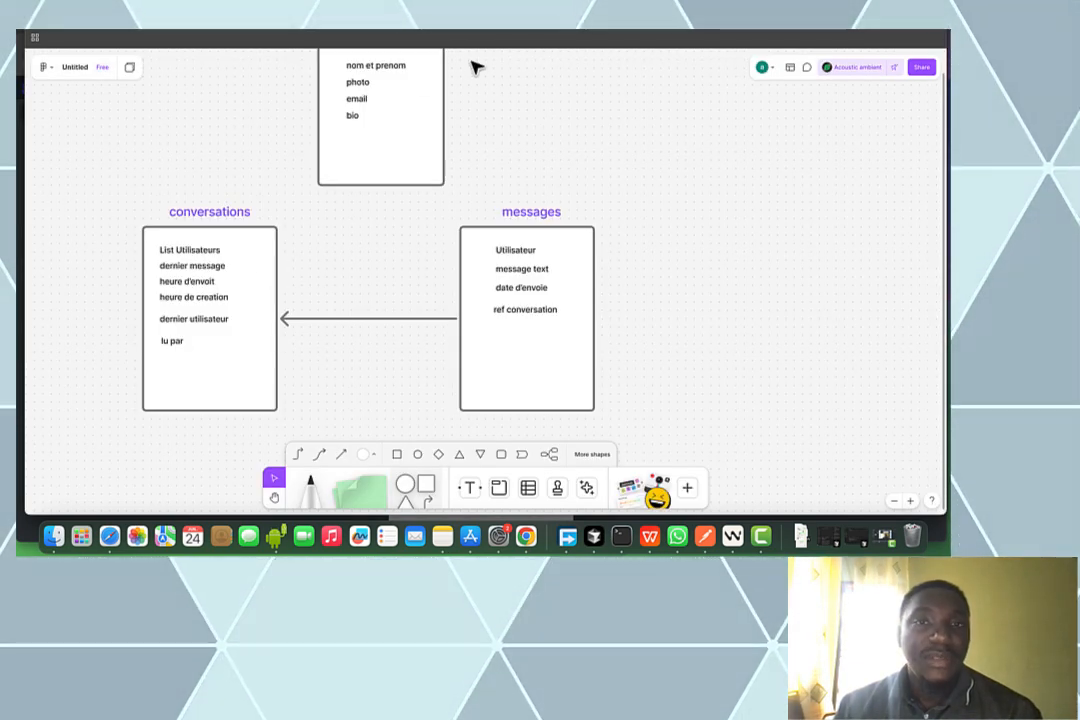
{"action": "left_click", "coordinate": [350, 32]}
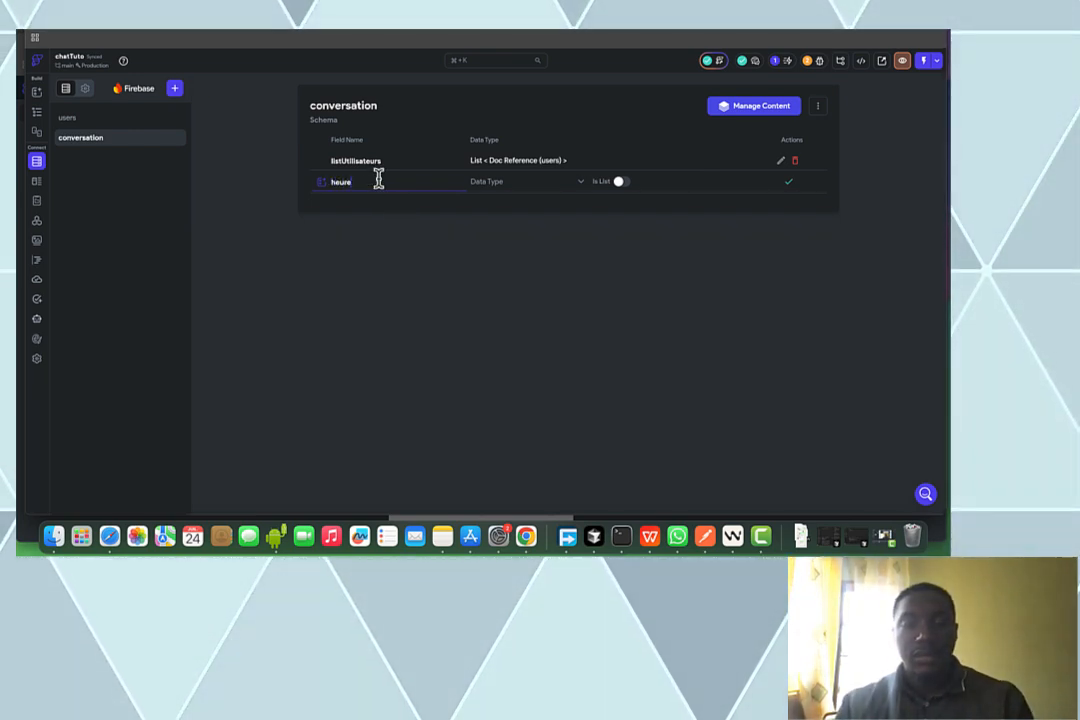
Add heureCreation as Date Time and dernierUtilisateur as a Document Reference to Users
{"action": "type", "text": "Crea"}
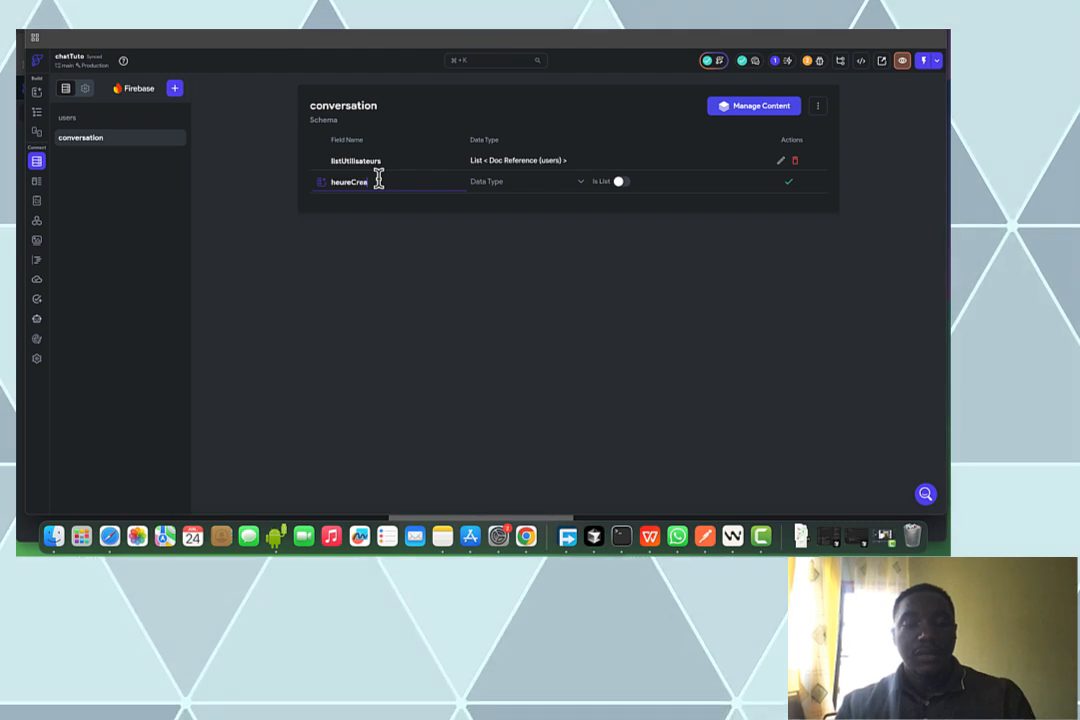
{"action": "type", "text": "tion"}
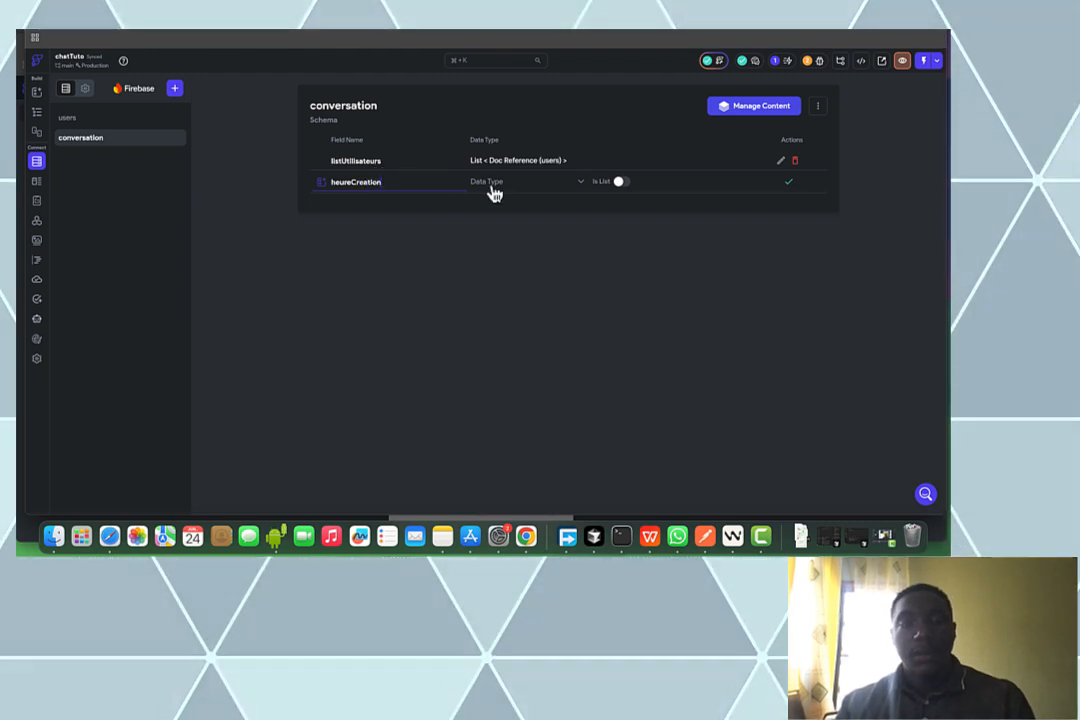
{"action": "left_click", "coordinate": [492, 188]}
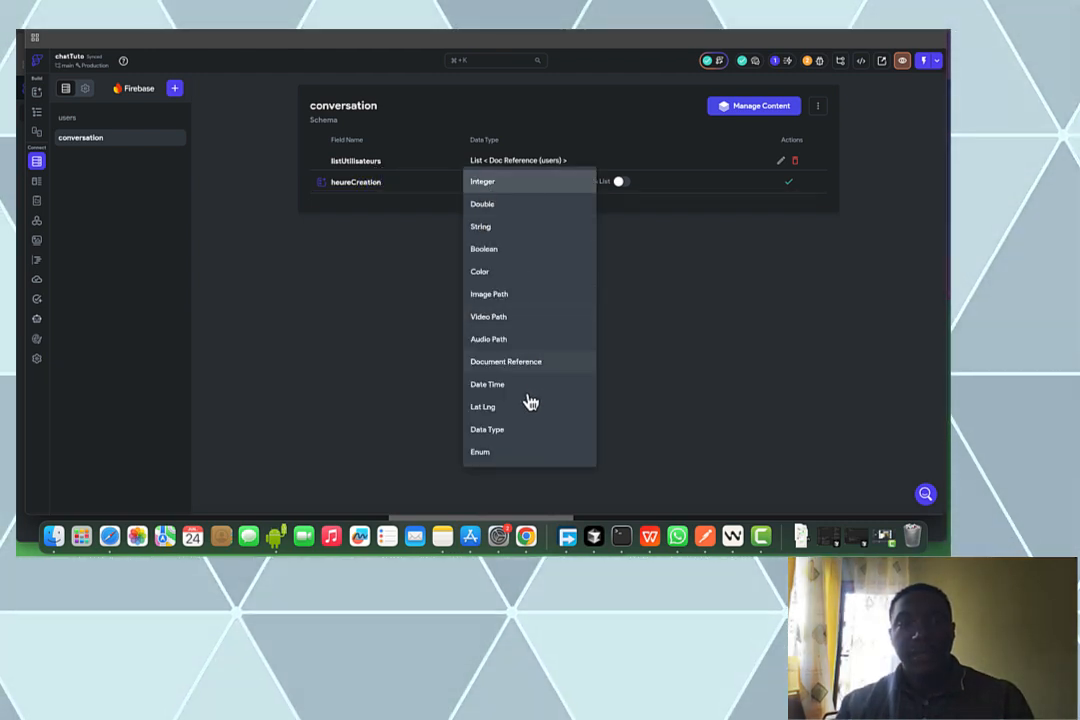
{"action": "left_click", "coordinate": [531, 390]}
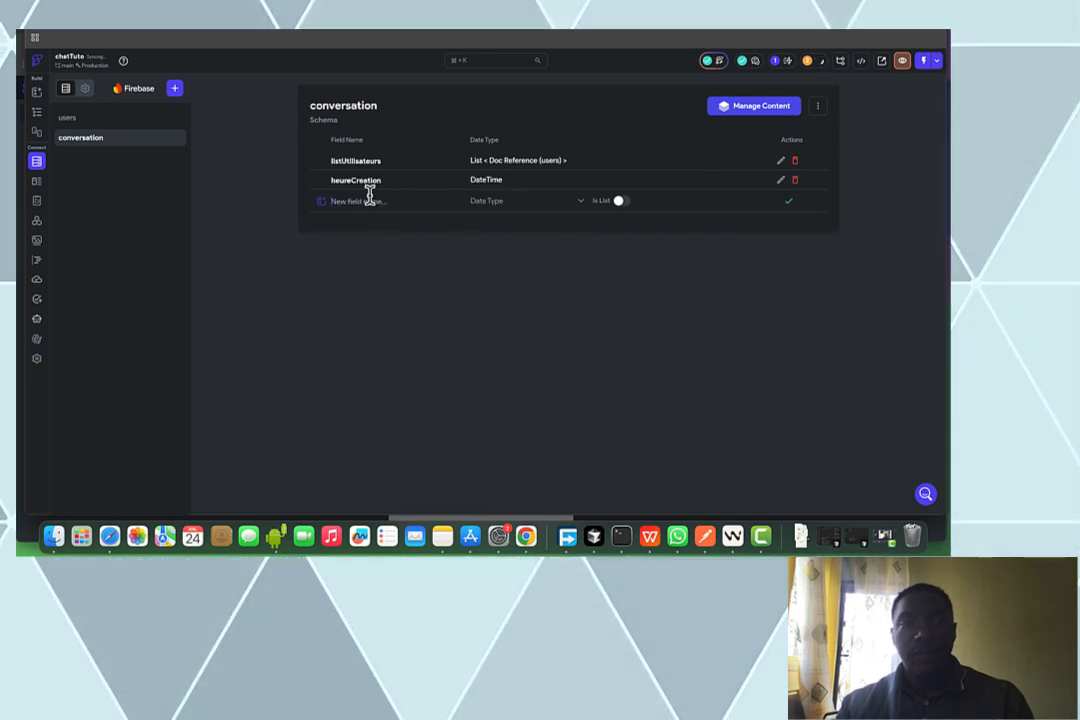
{"action": "type", "text": "de"}
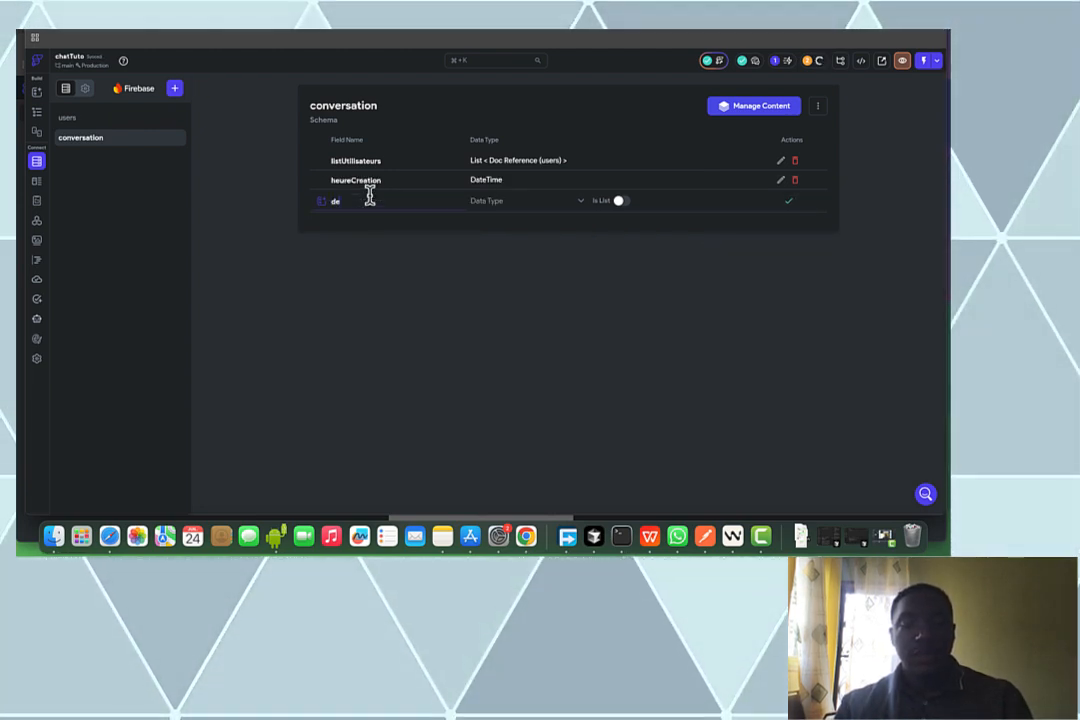
{"action": "type", "text": "rnier"}
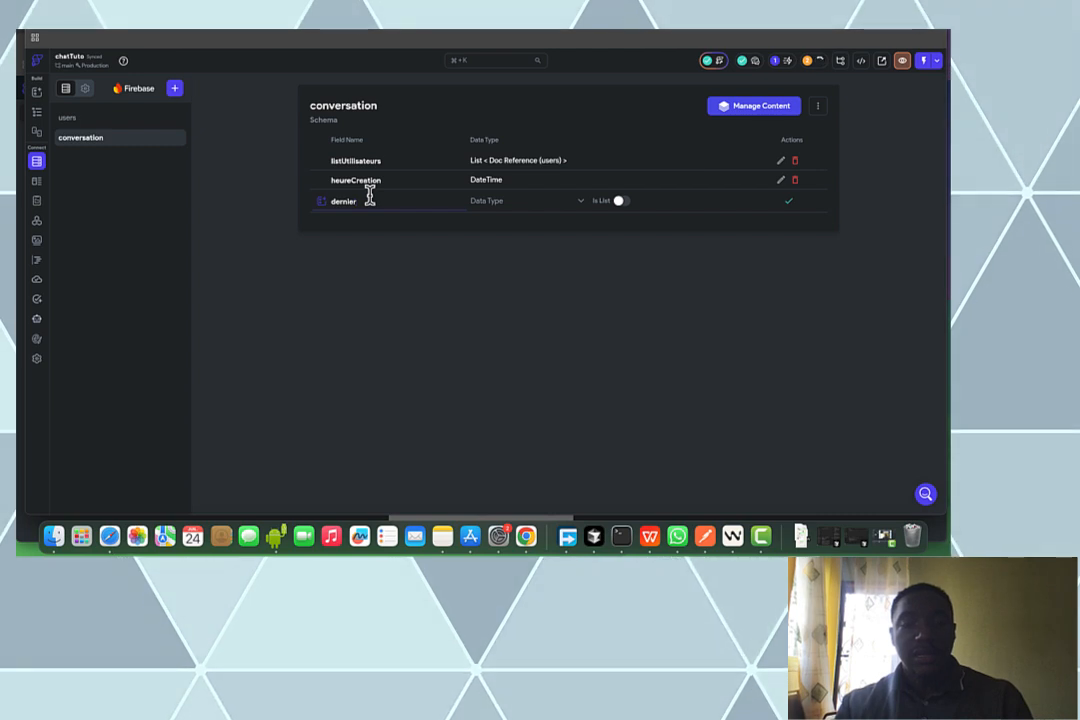
{"action": "type", "text": "Uti"}
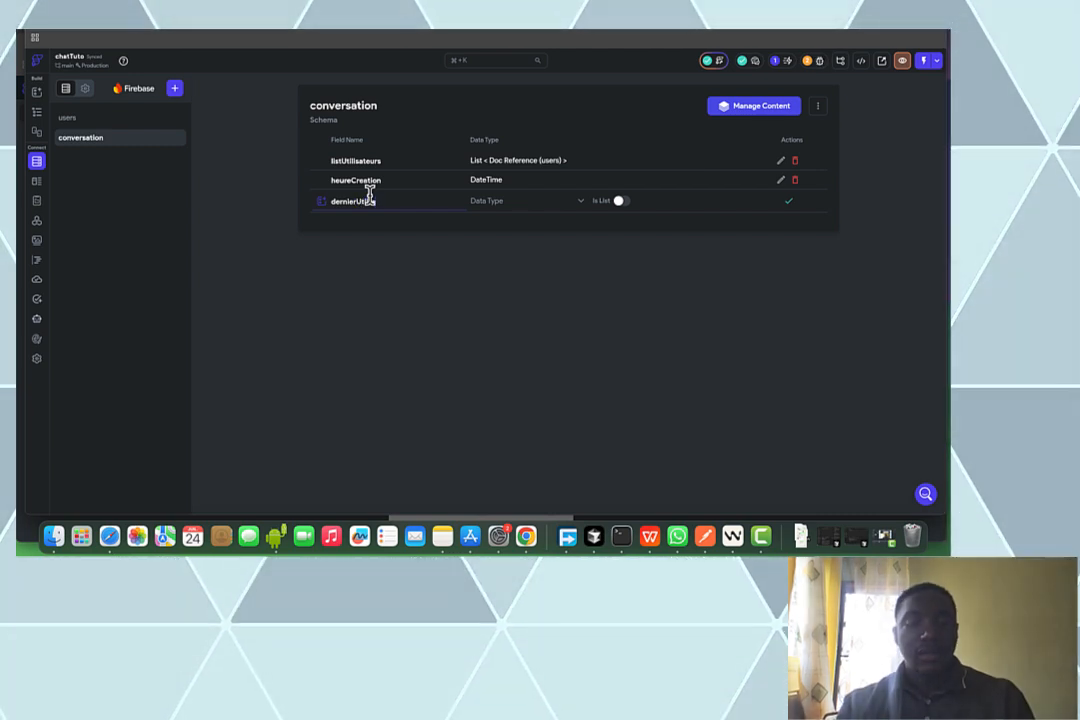
{"action": "type", "text": "lisateur"}
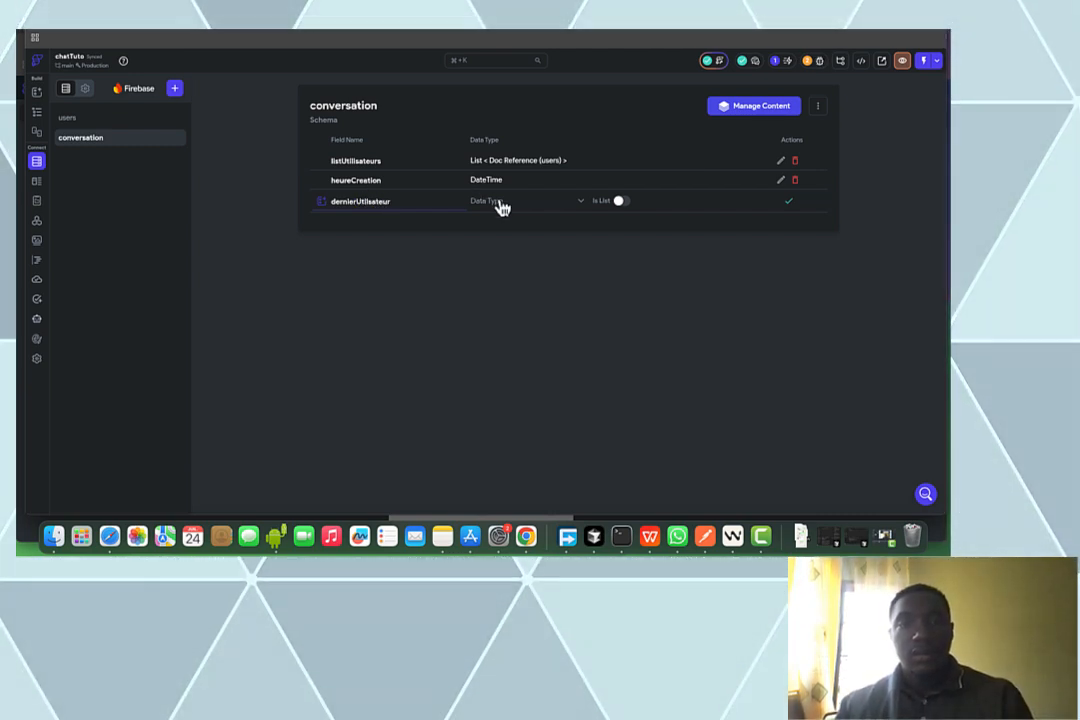
{"action": "left_click", "coordinate": [501, 205]}
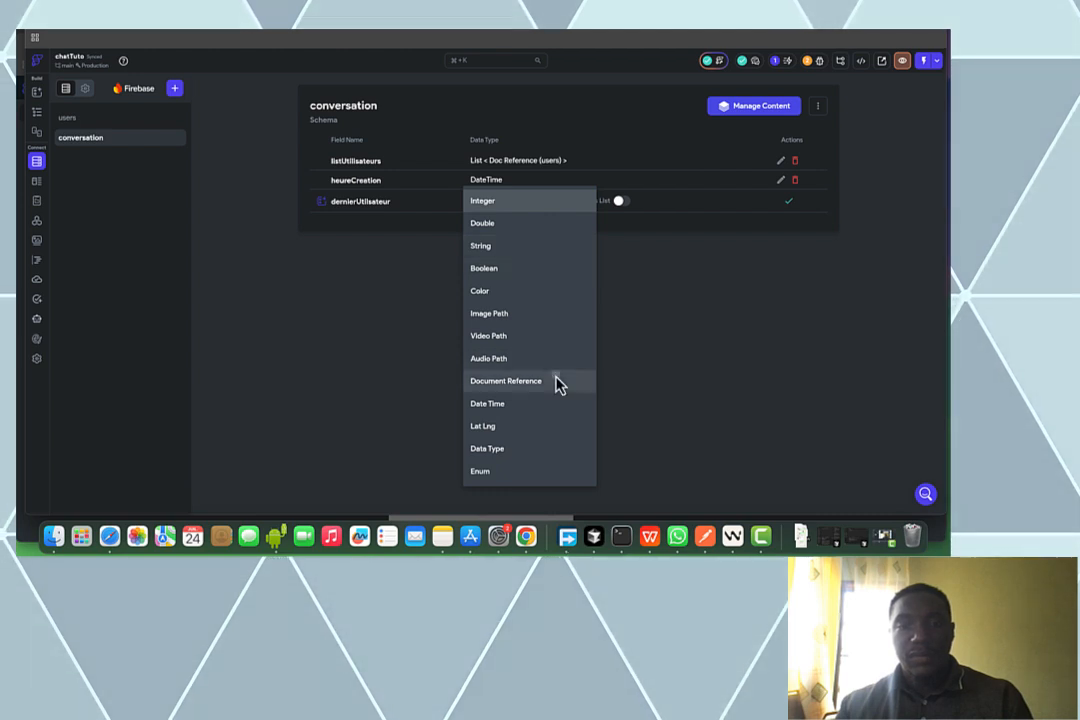
{"action": "left_click", "coordinate": [506, 381]}
{"action": "left_click", "coordinate": [640, 201]}
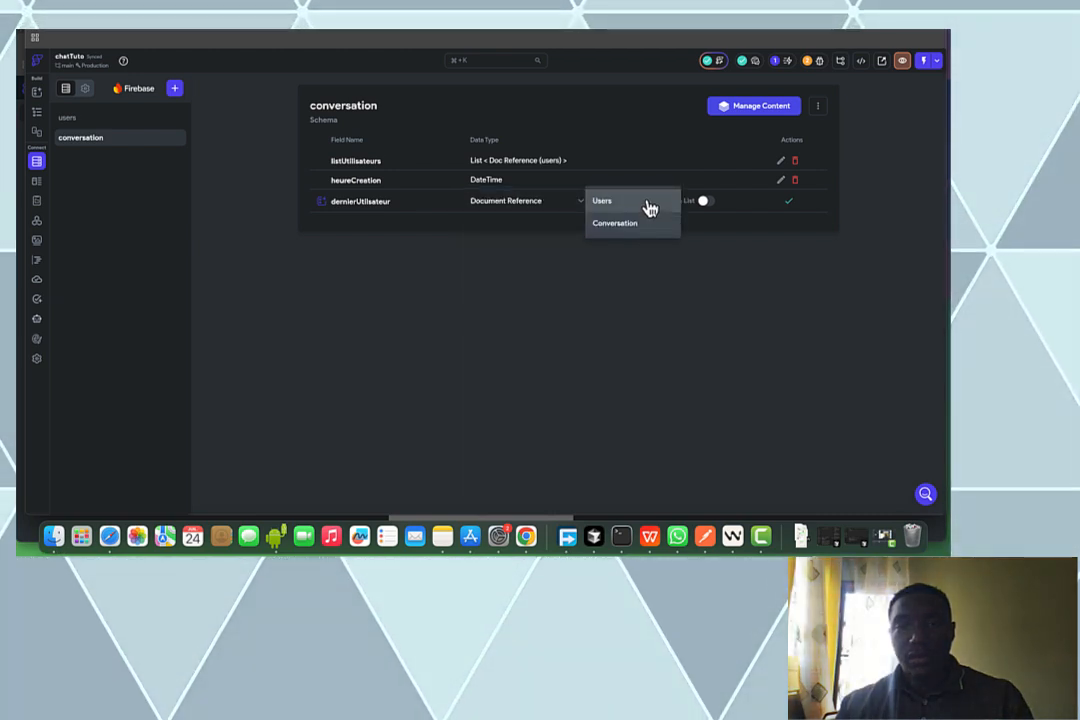
{"action": "left_click", "coordinate": [646, 205]}
{"action": "left_click", "coordinate": [788, 201]}
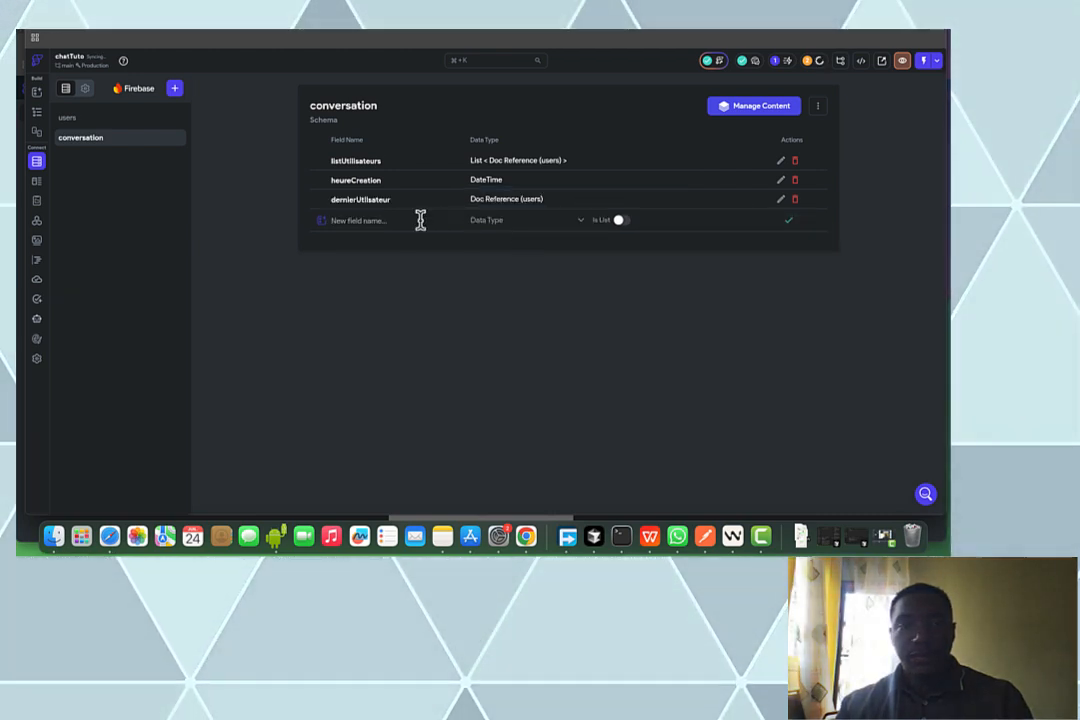
Add a dernierMessage field of type String
{"action": "type", "text": "de"}
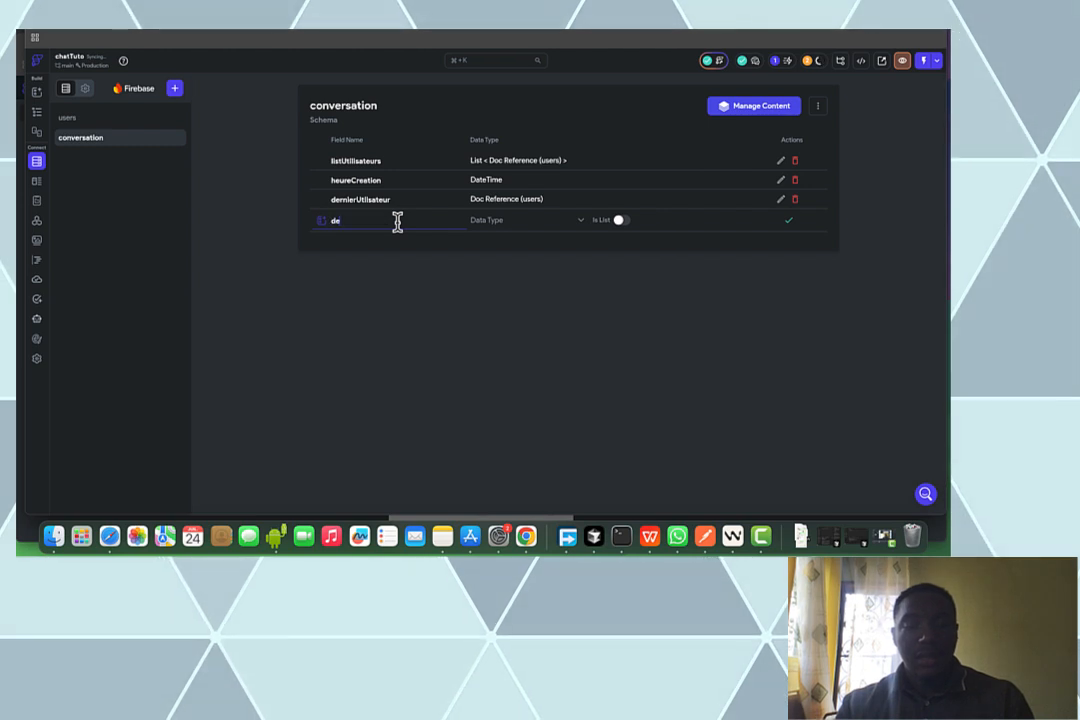
{"action": "type", "text": "rnier"}
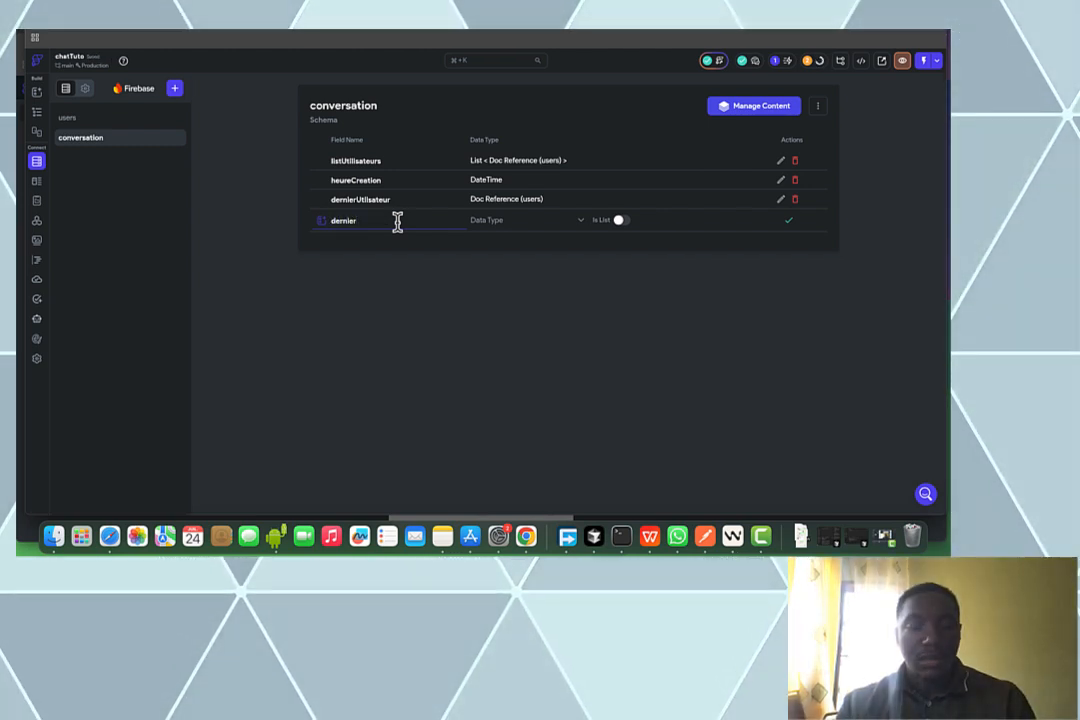
{"action": "type", "text": "Message"}
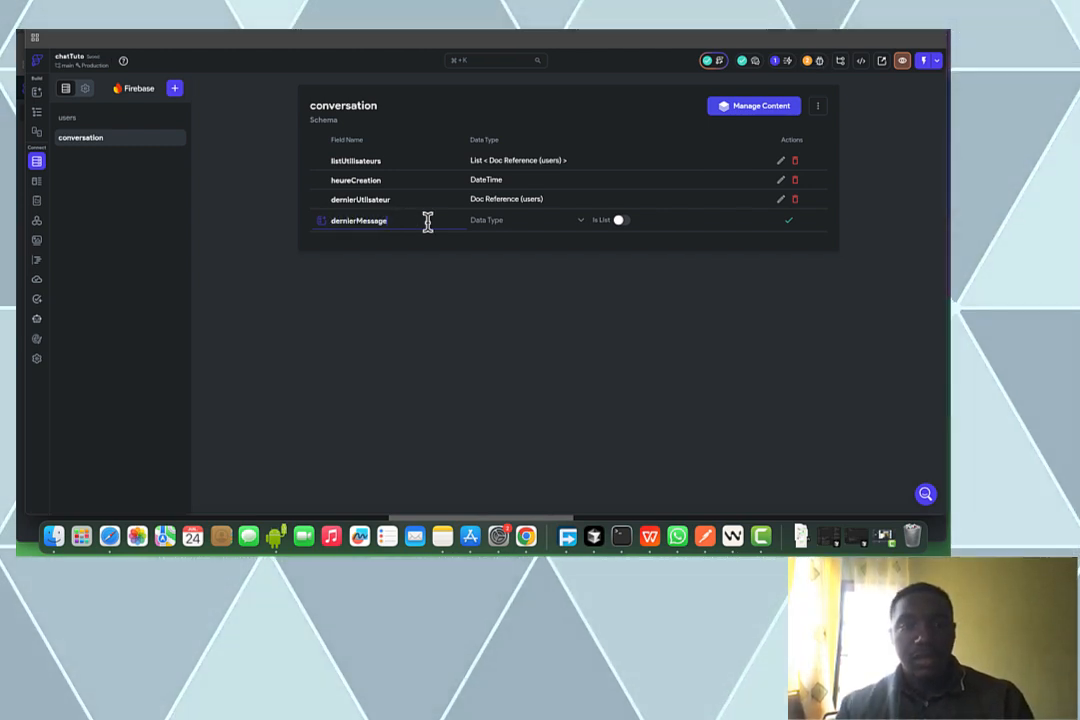
{"action": "left_click", "coordinate": [504, 229]}
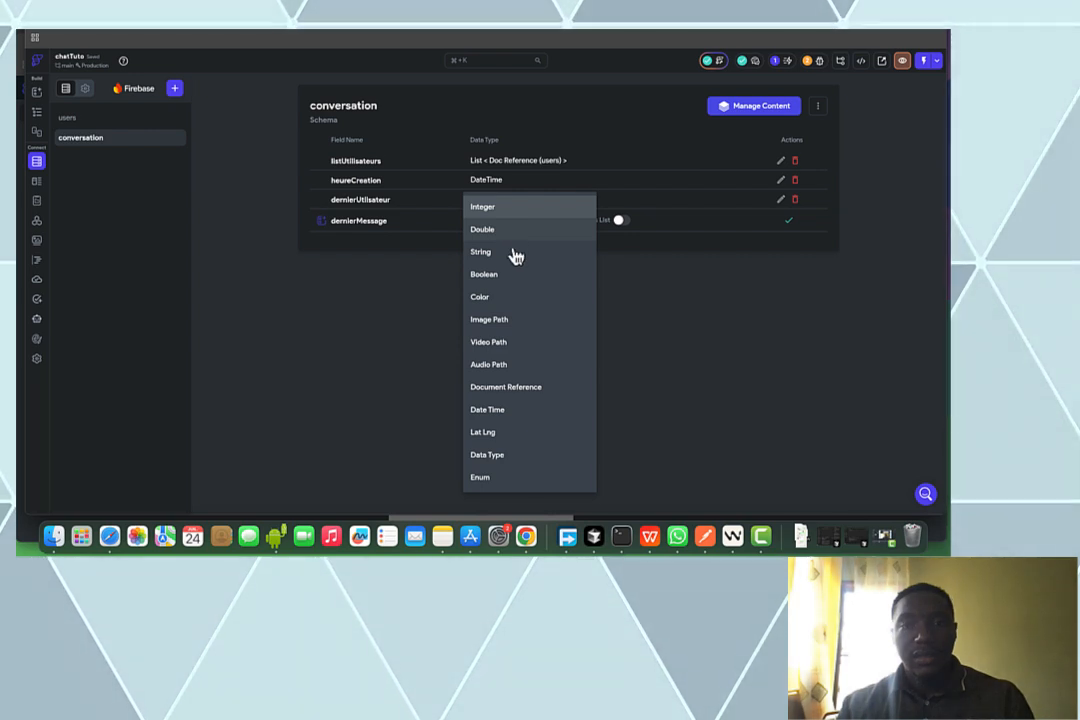
{"action": "left_click", "coordinate": [513, 253]}
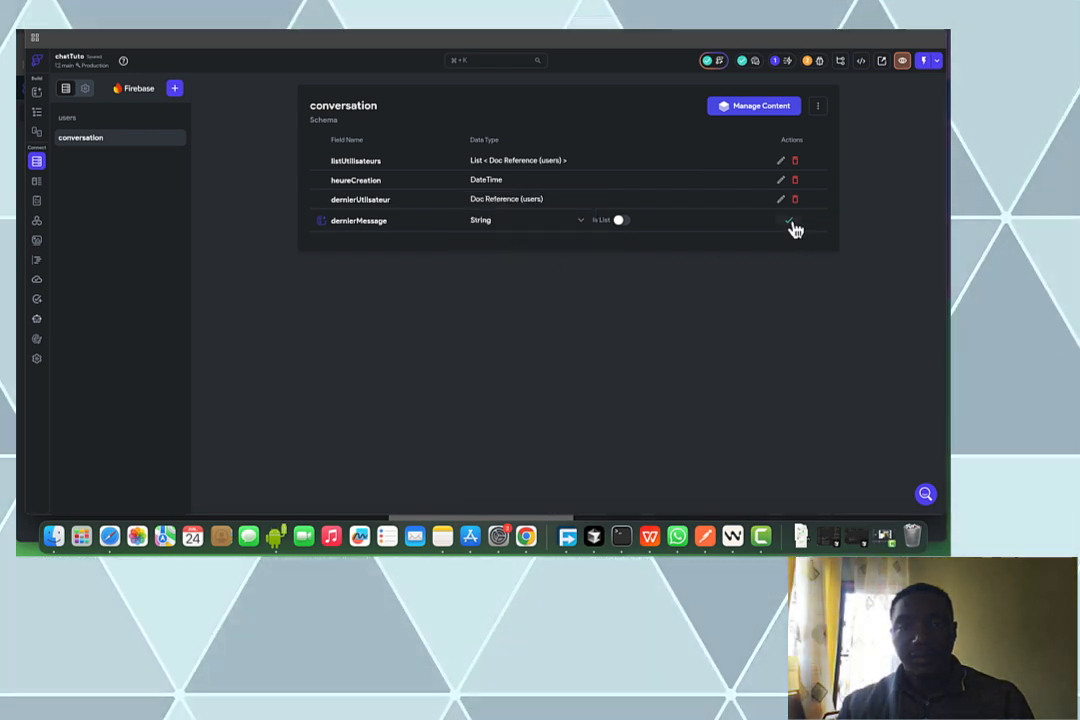
{"action": "left_click", "coordinate": [789, 220]}
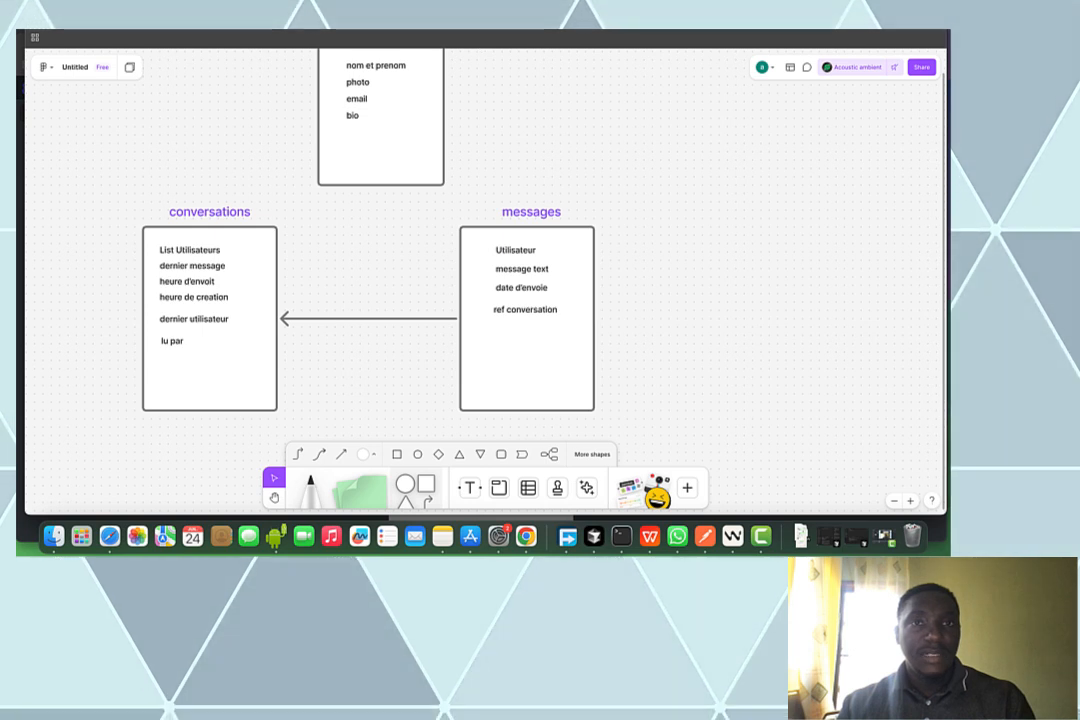
Add luPar as a list of Document References to the users collection
{"action": "key", "text": "ctrl+Tab"}
{"action": "left_click", "coordinate": [396, 237]}
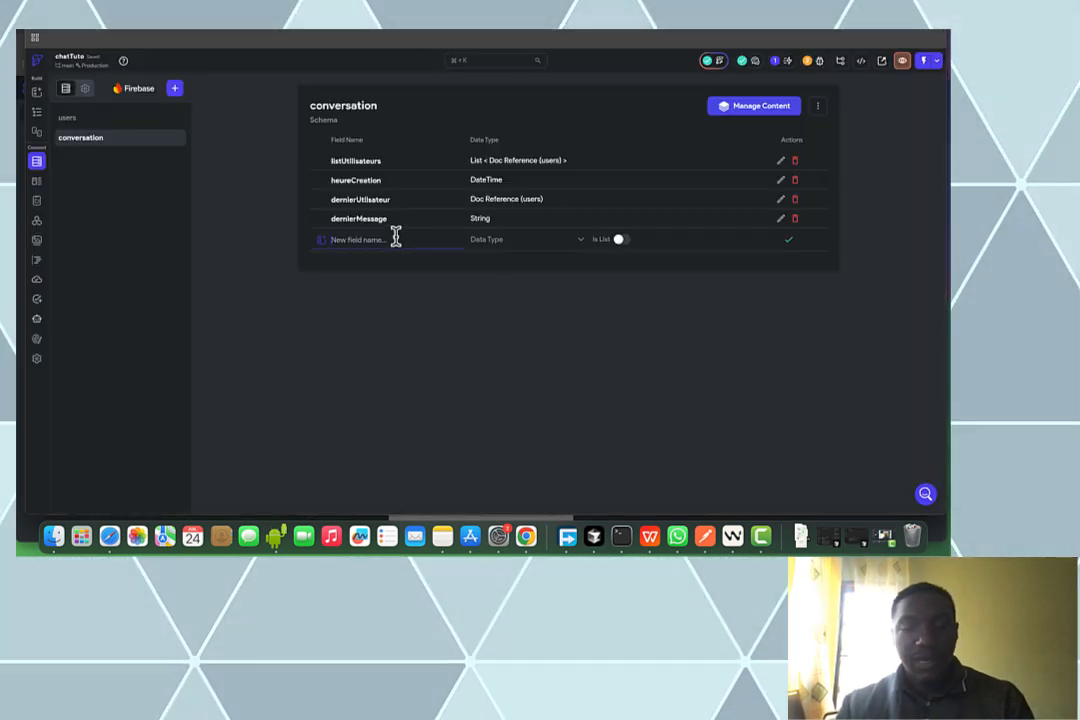
{"action": "type", "text": "lu"}
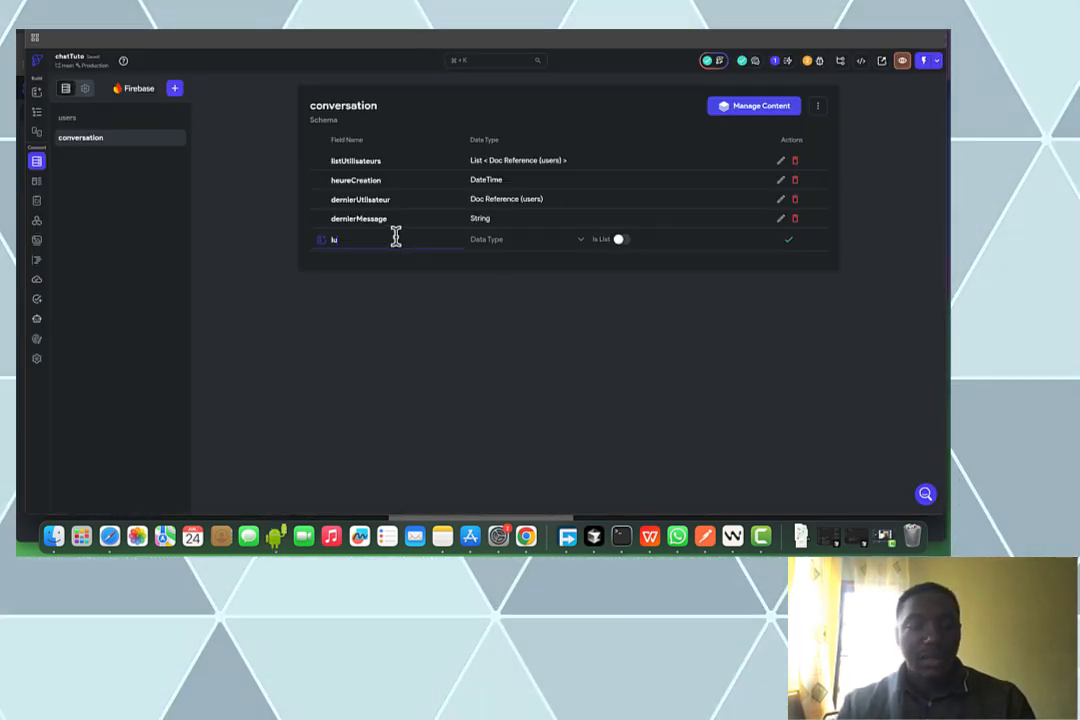
{"action": "type", "text": "Par"}
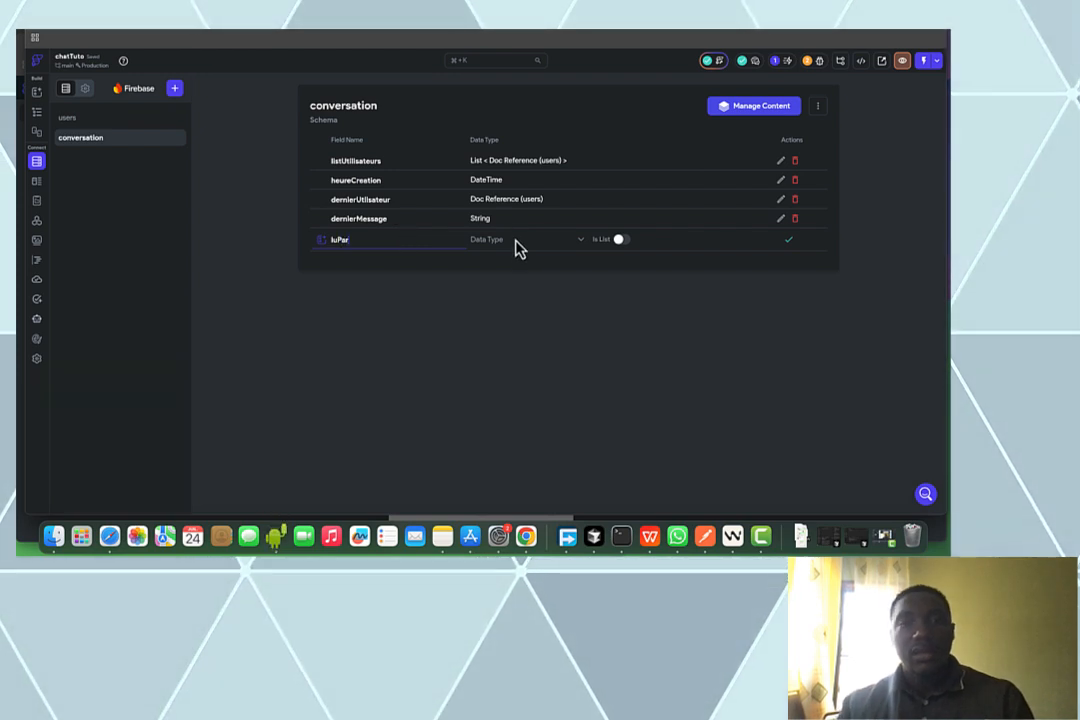
{"action": "left_click", "coordinate": [516, 246]}
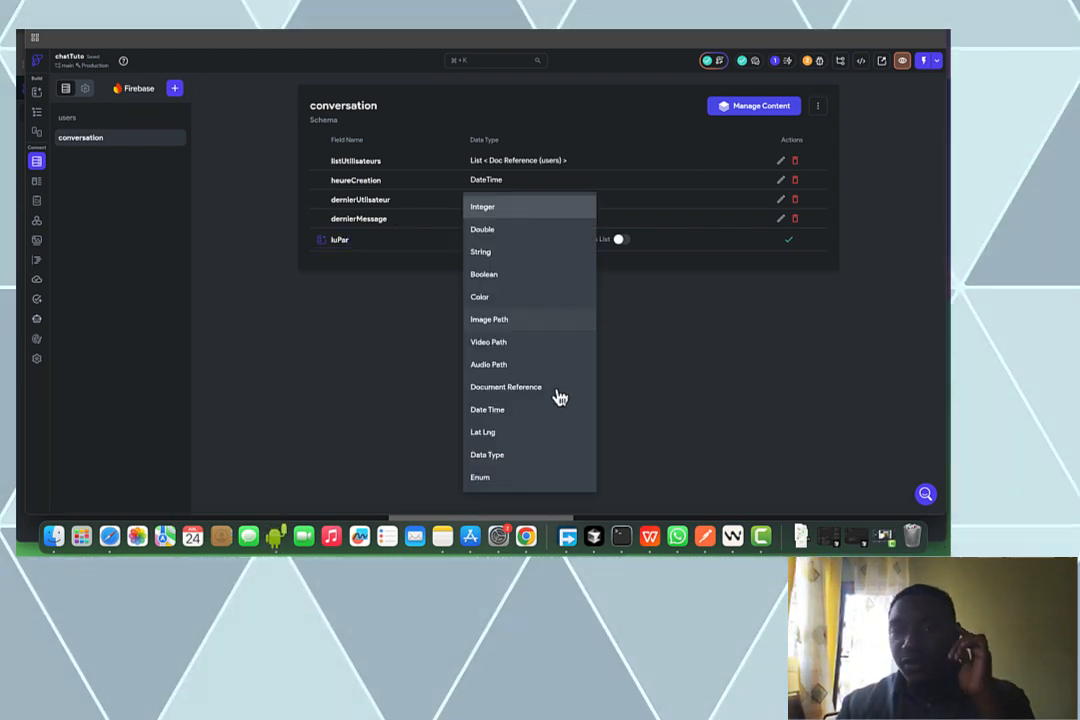
{"action": "left_click", "coordinate": [540, 387]}
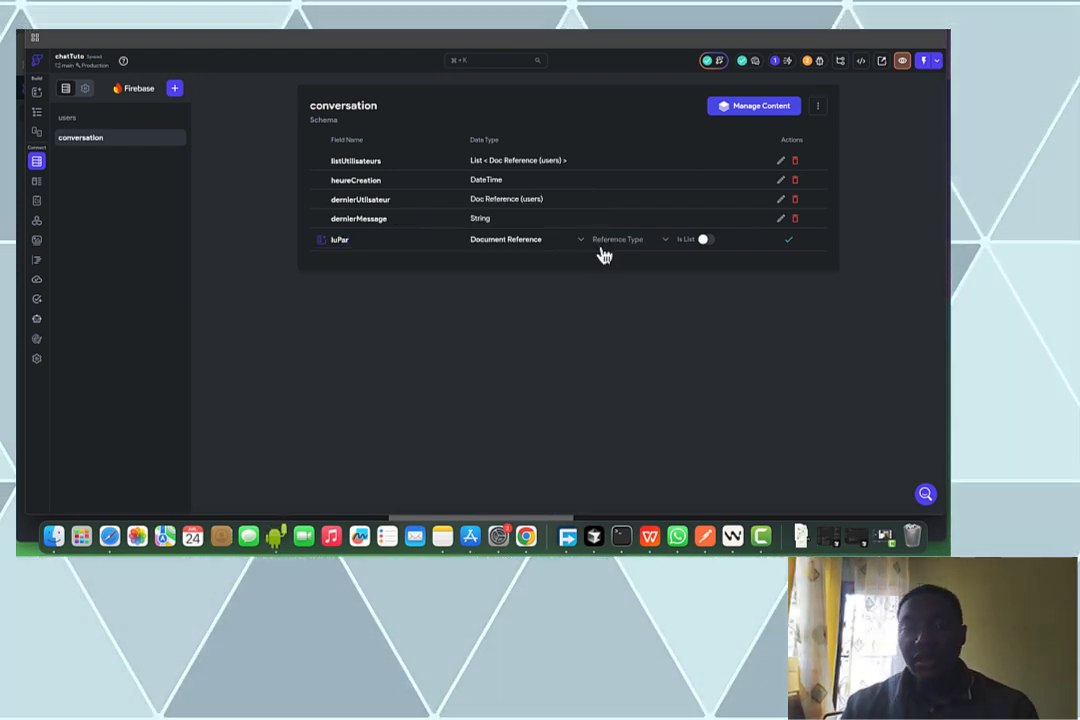
{"action": "left_click", "coordinate": [604, 242]}
{"action": "left_click", "coordinate": [652, 240]}
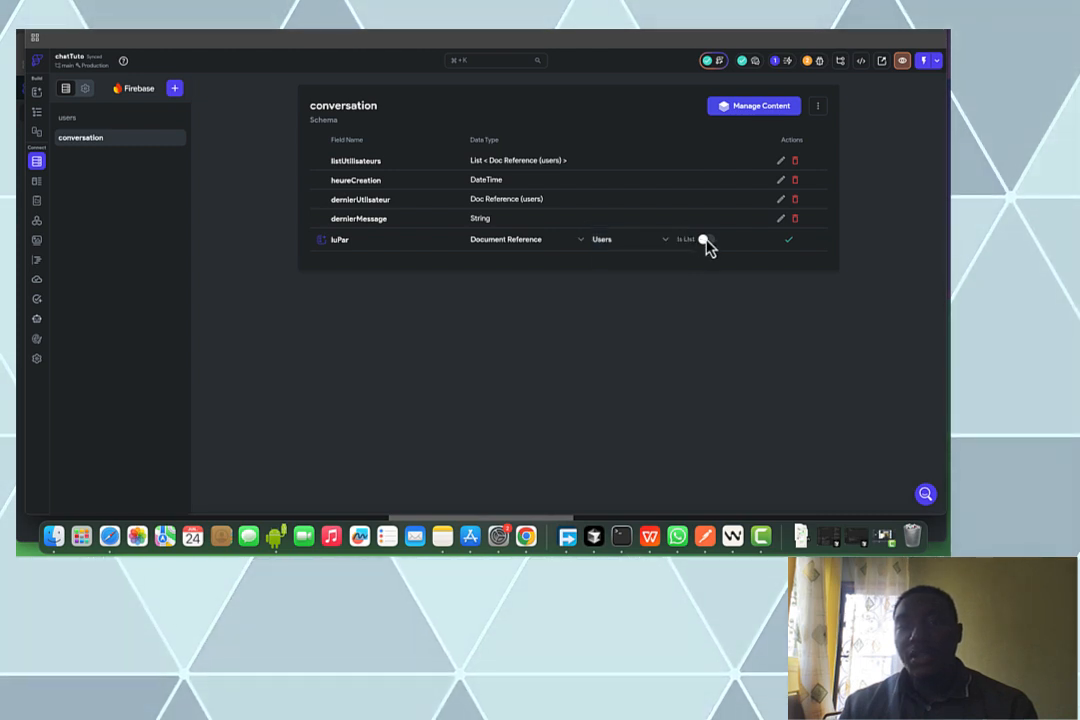
{"action": "left_click", "coordinate": [729, 244]}
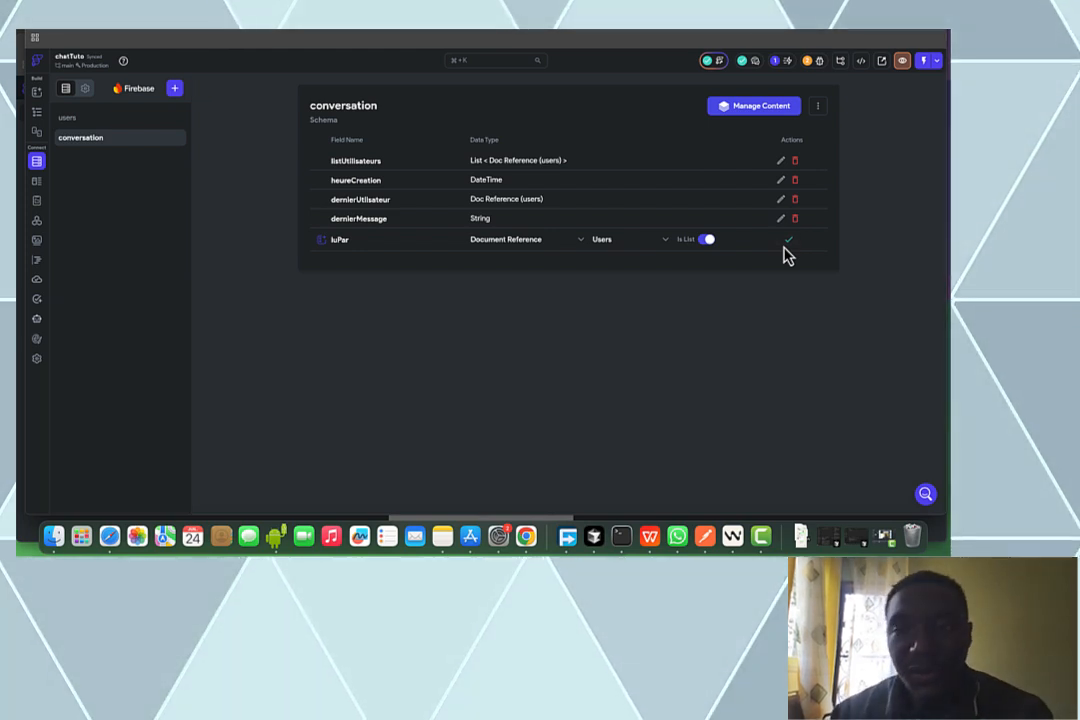
{"action": "left_click", "coordinate": [789, 241]}
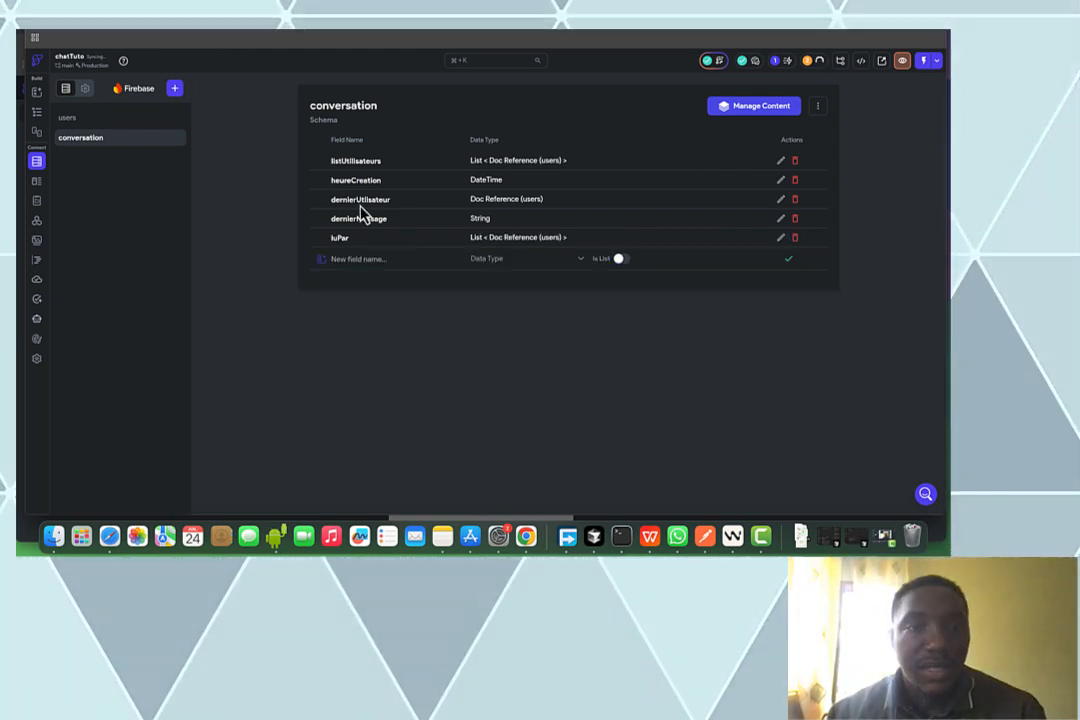
Add a heureDernierMessage field of type Date Time
{"action": "left_click", "coordinate": [366, 259]}
{"action": "type", "text": "heureD"}
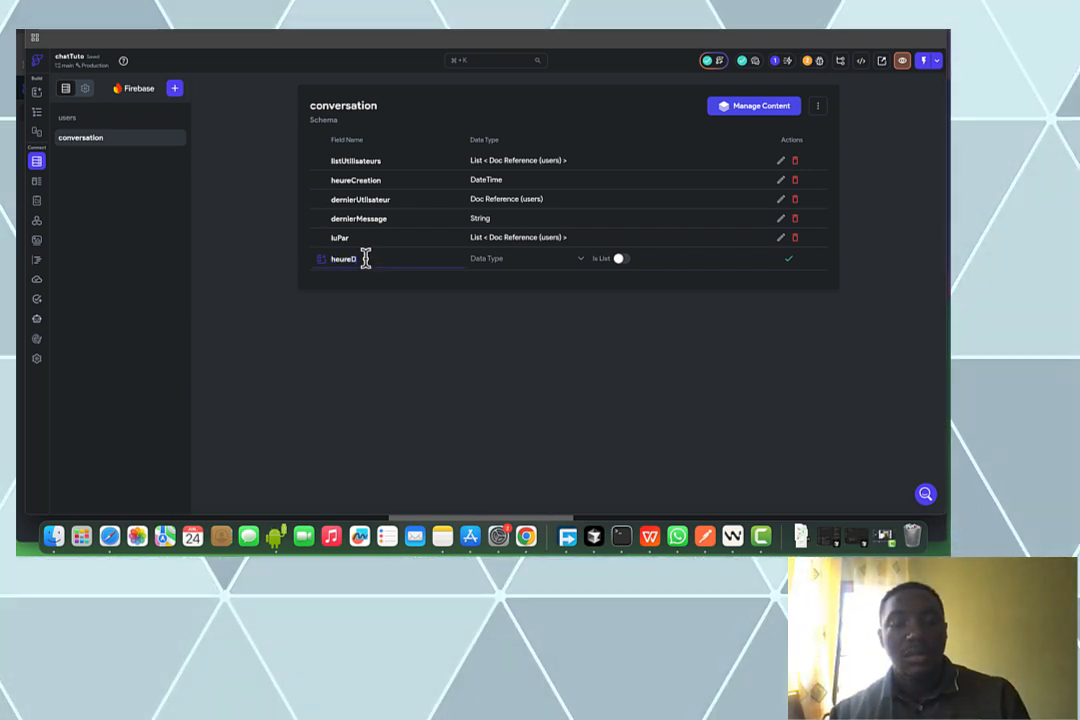
{"action": "type", "text": "ernierMessage"}
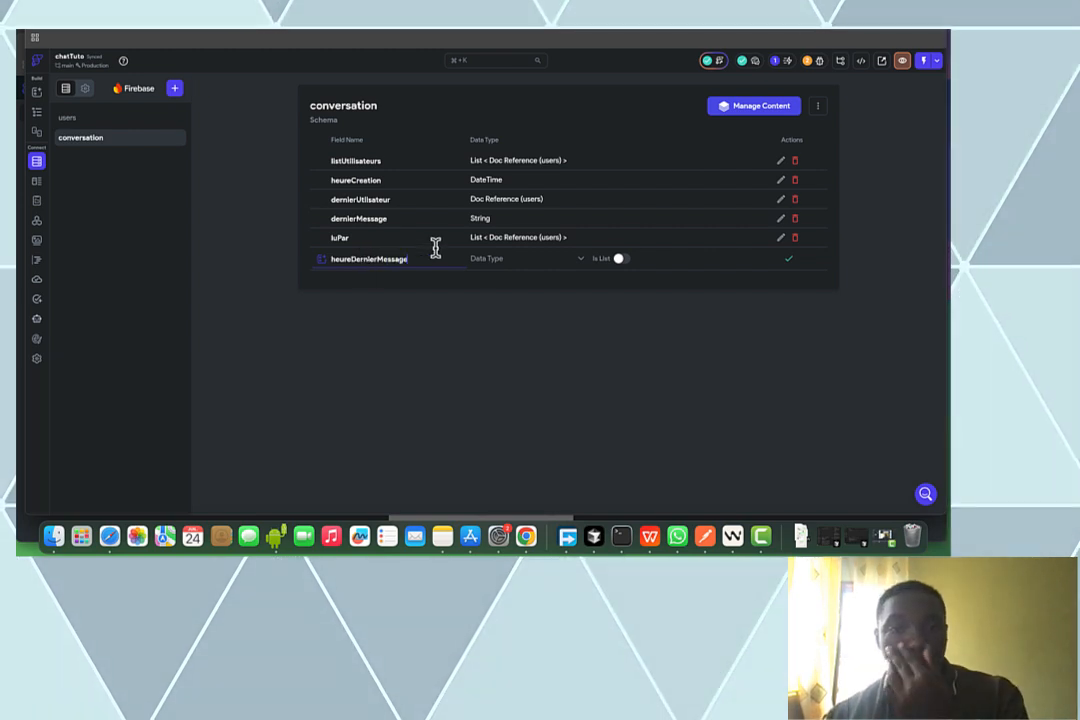
{"action": "left_click", "coordinate": [508, 264]}
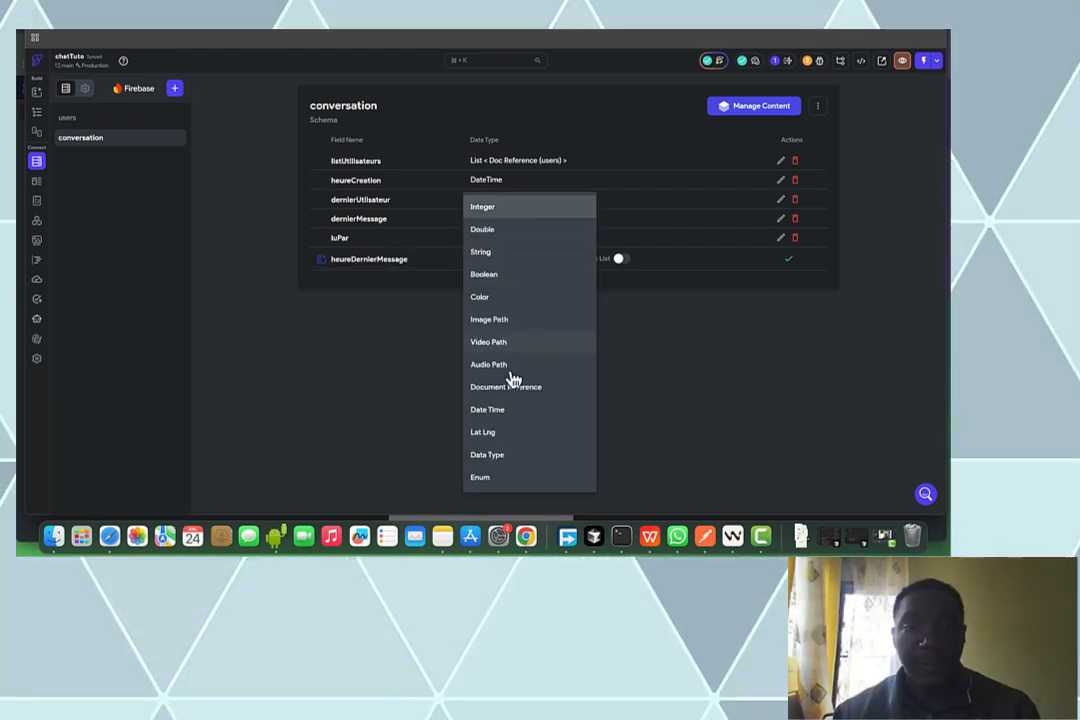
{"action": "left_click", "coordinate": [516, 422]}
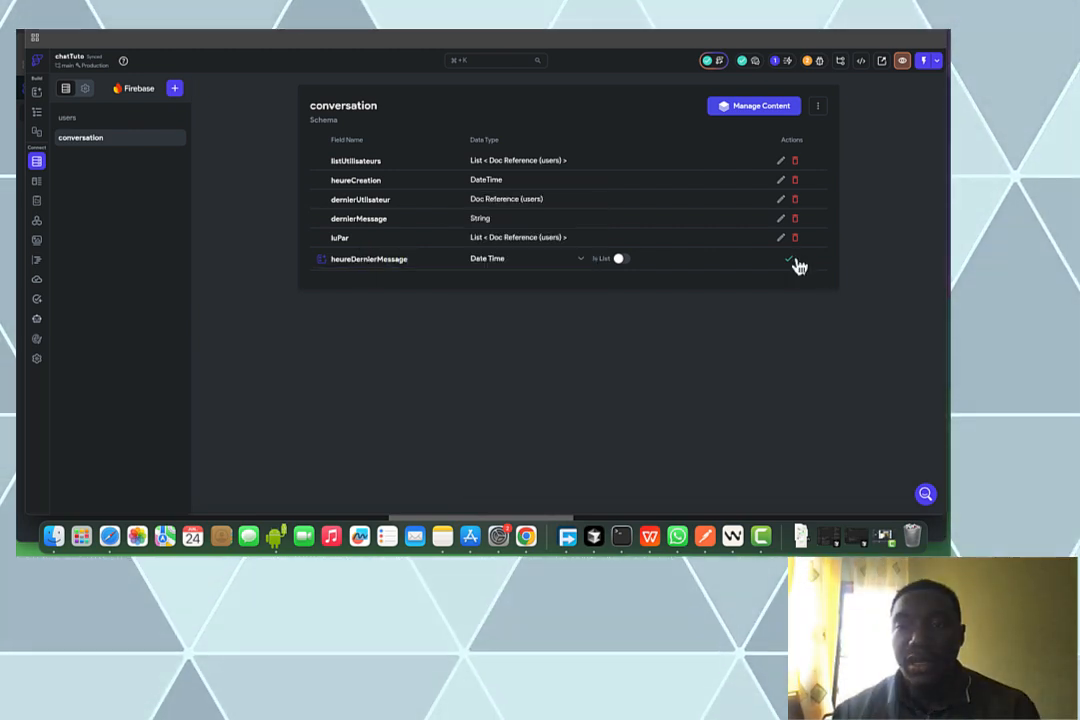
{"action": "left_click", "coordinate": [795, 261]}
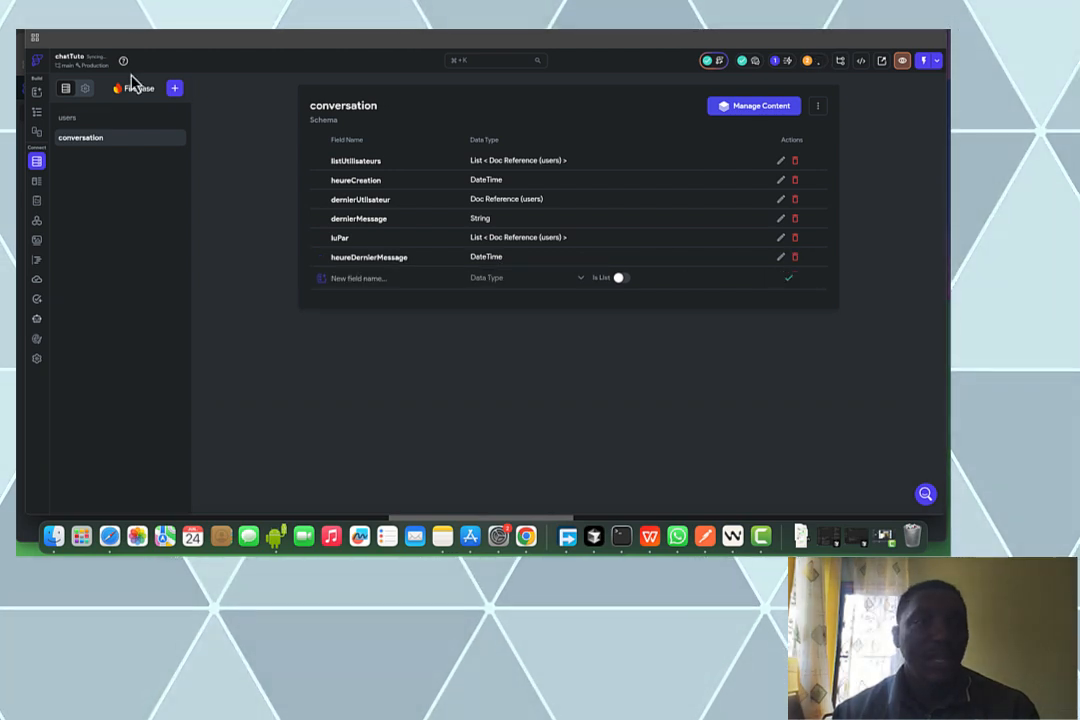
Create an empty messages collection to build its schema from scratch
{"action": "left_click", "coordinate": [179, 92]}
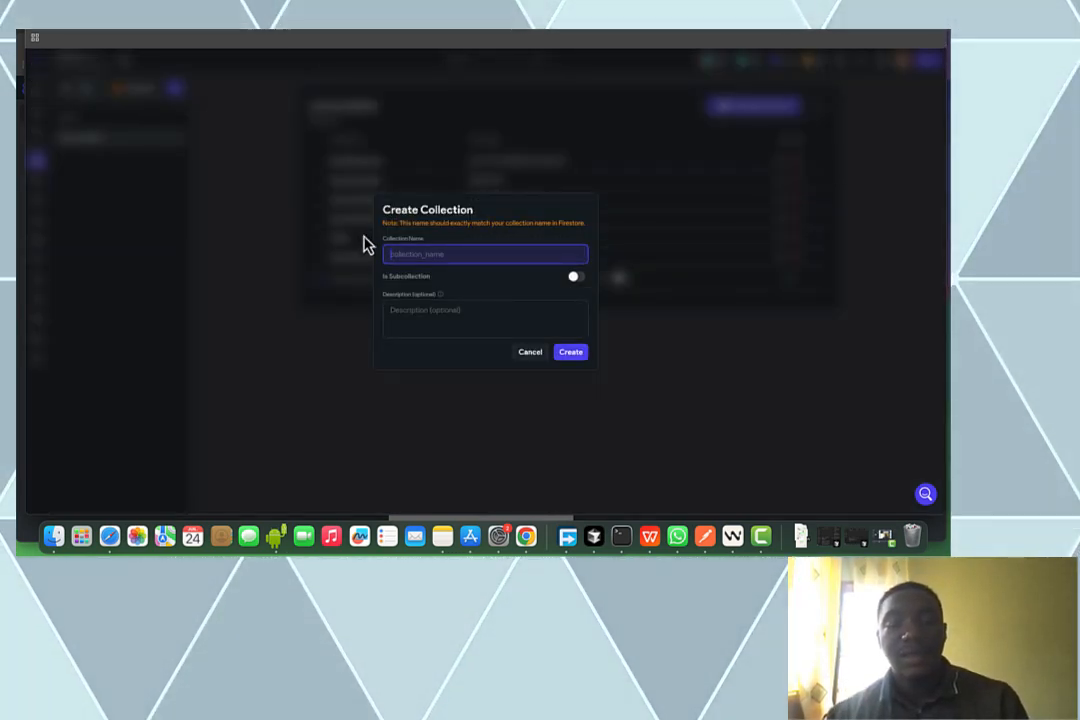
{"action": "type", "text": "me"}
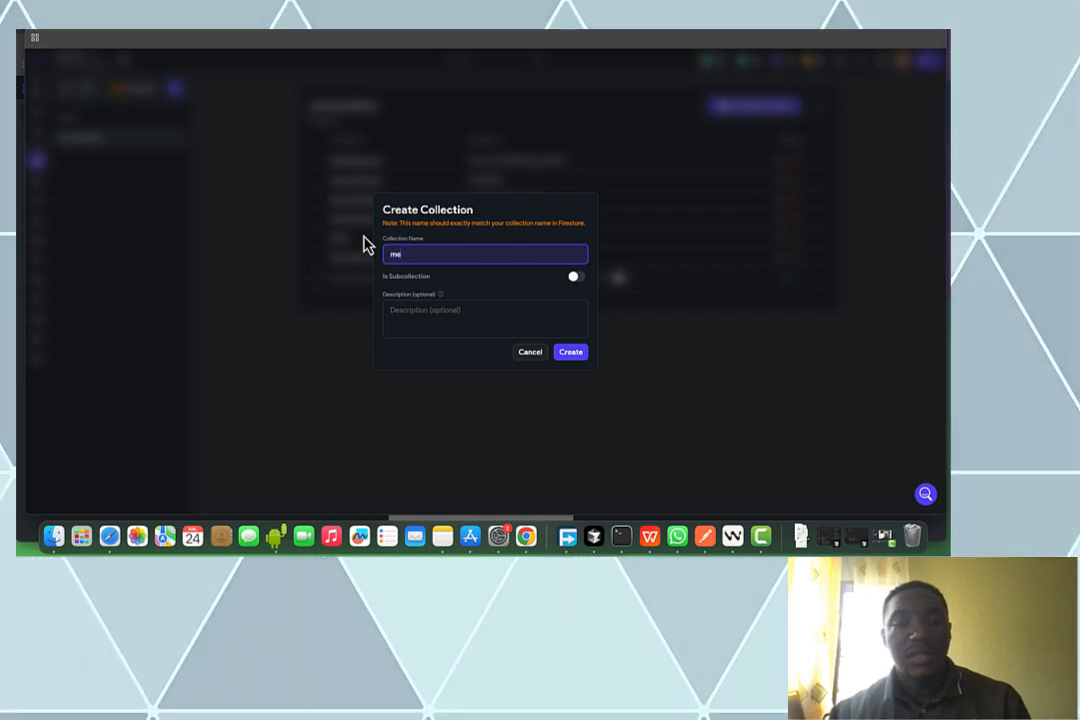
{"action": "type", "text": "ssag"}
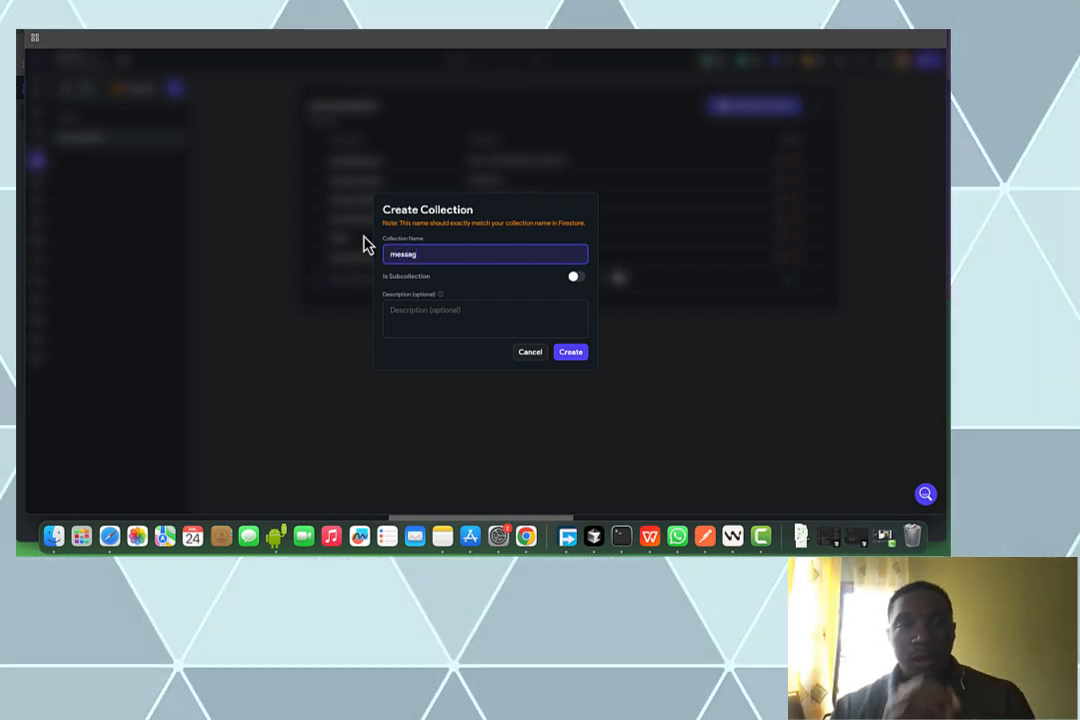
{"action": "type", "text": "es"}
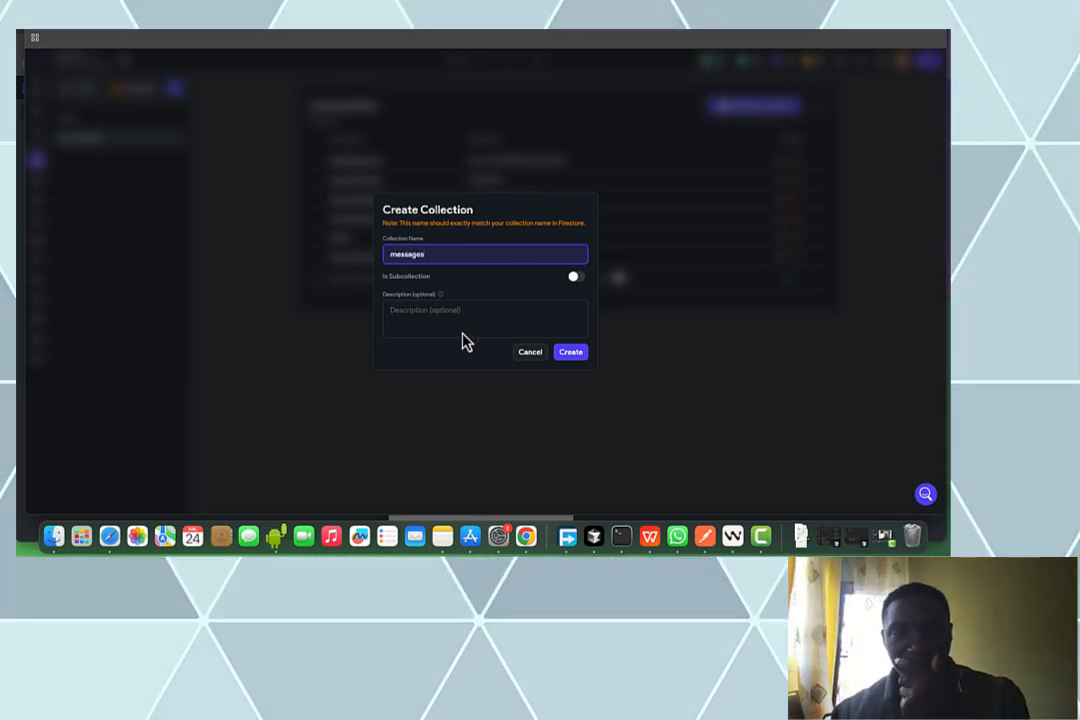
{"action": "left_click", "coordinate": [572, 353]}
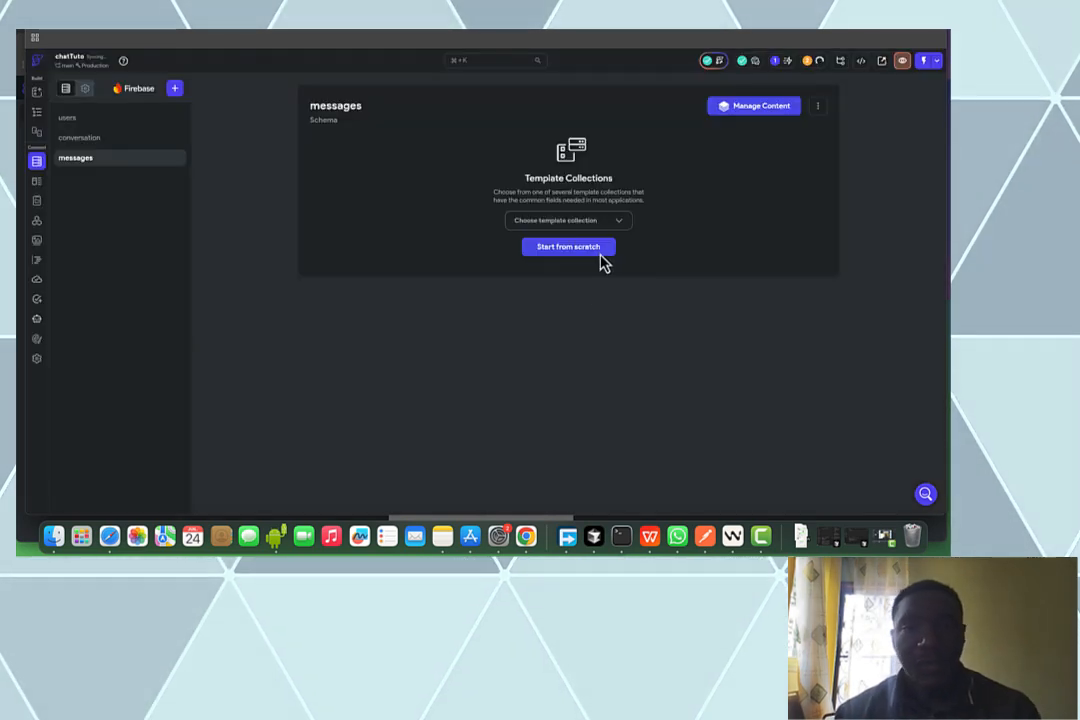
{"action": "left_click", "coordinate": [601, 251]}
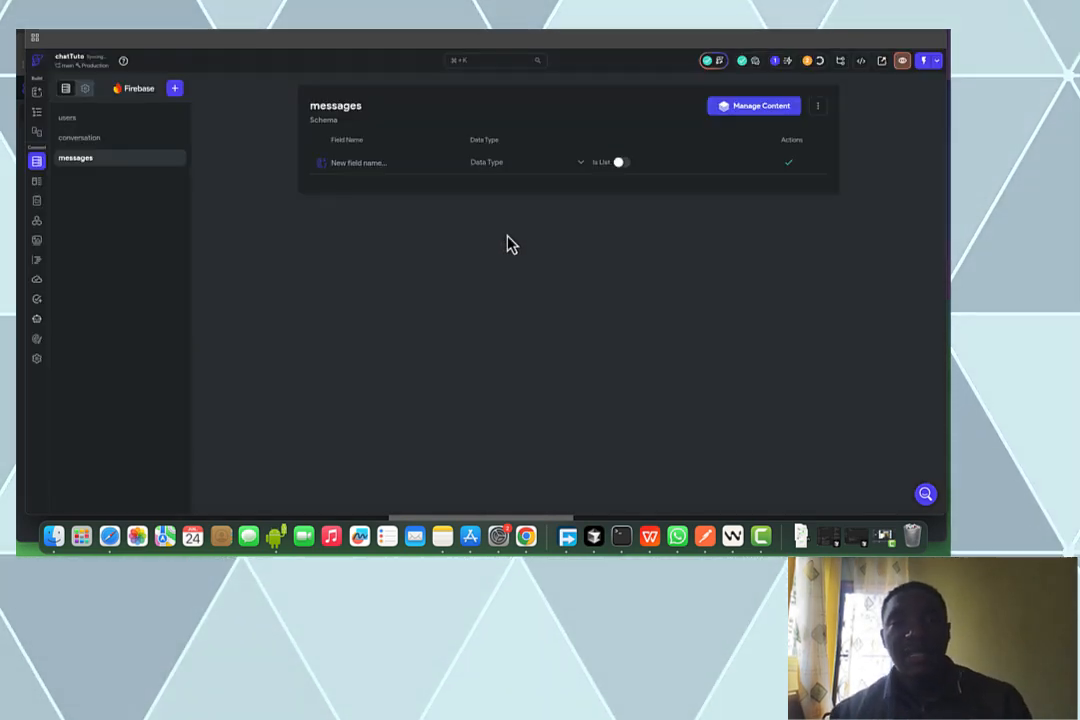
Add utilisateur as a Document Reference to users and messageText as a String
{"action": "left_click", "coordinate": [390, 164]}
{"action": "type", "text": "util"}
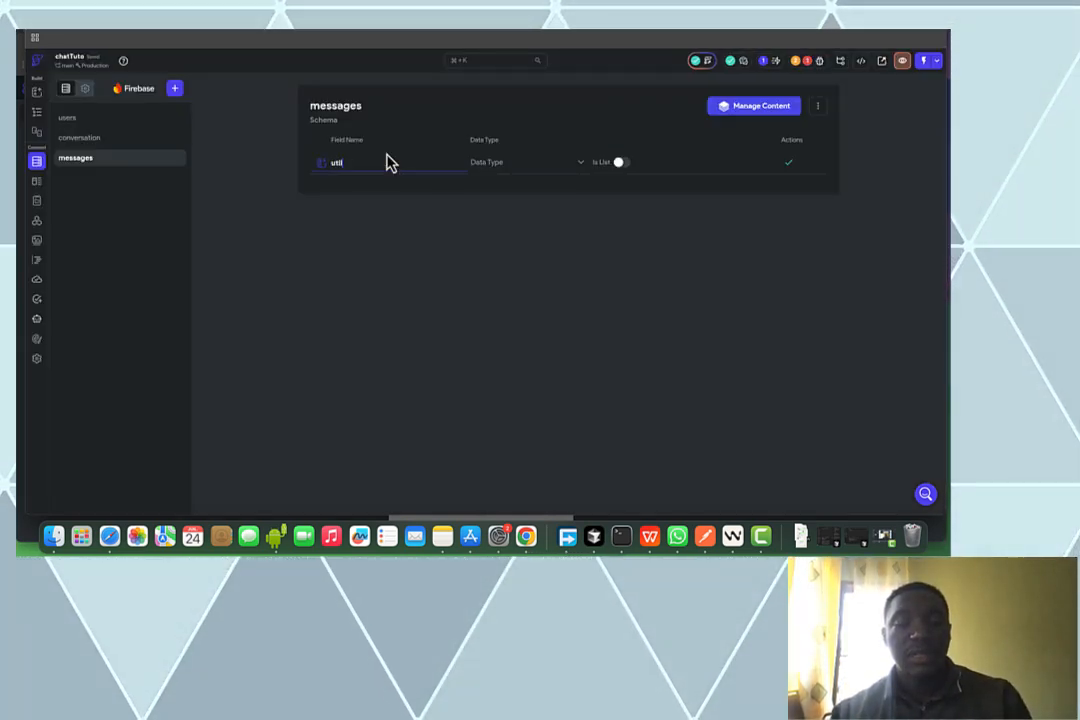
{"action": "type", "text": "isateur"}
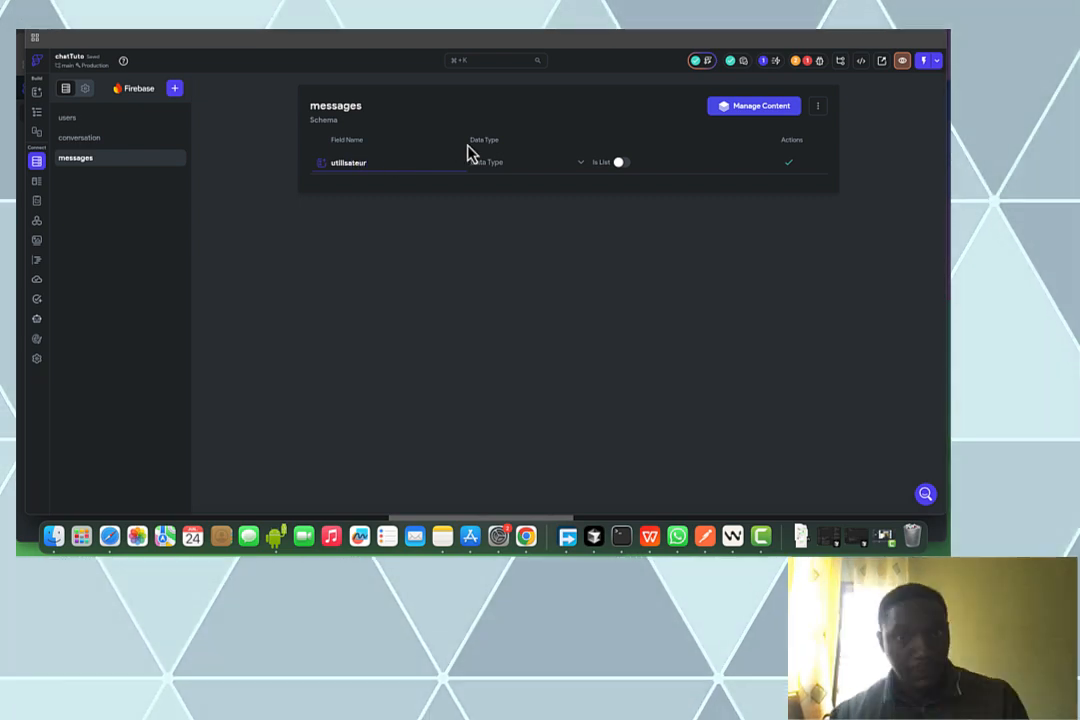
{"action": "left_click", "coordinate": [494, 166]}
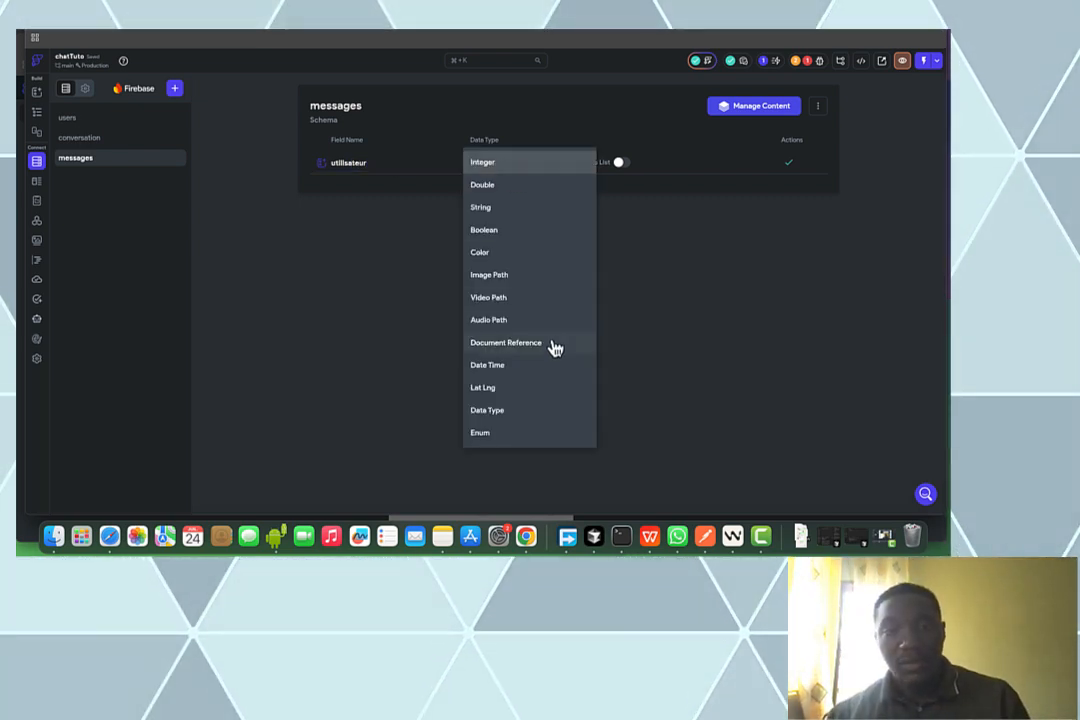
{"action": "left_click", "coordinate": [554, 343]}
{"action": "left_click", "coordinate": [615, 162]}
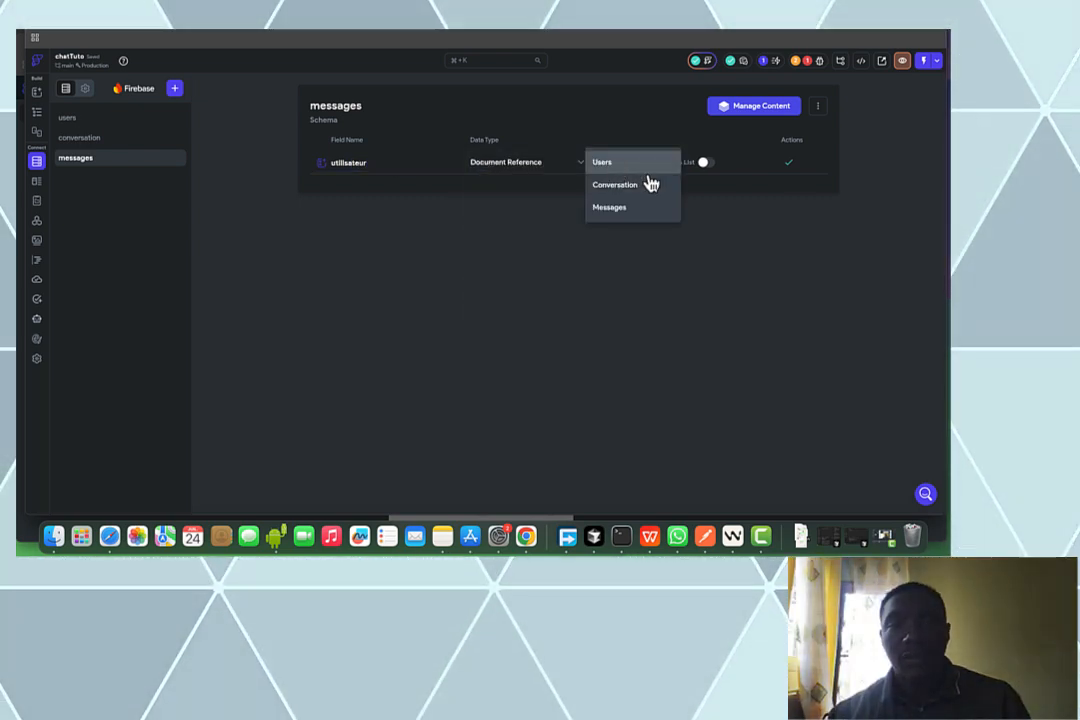
{"action": "left_click", "coordinate": [640, 165]}
{"action": "left_click", "coordinate": [792, 165]}
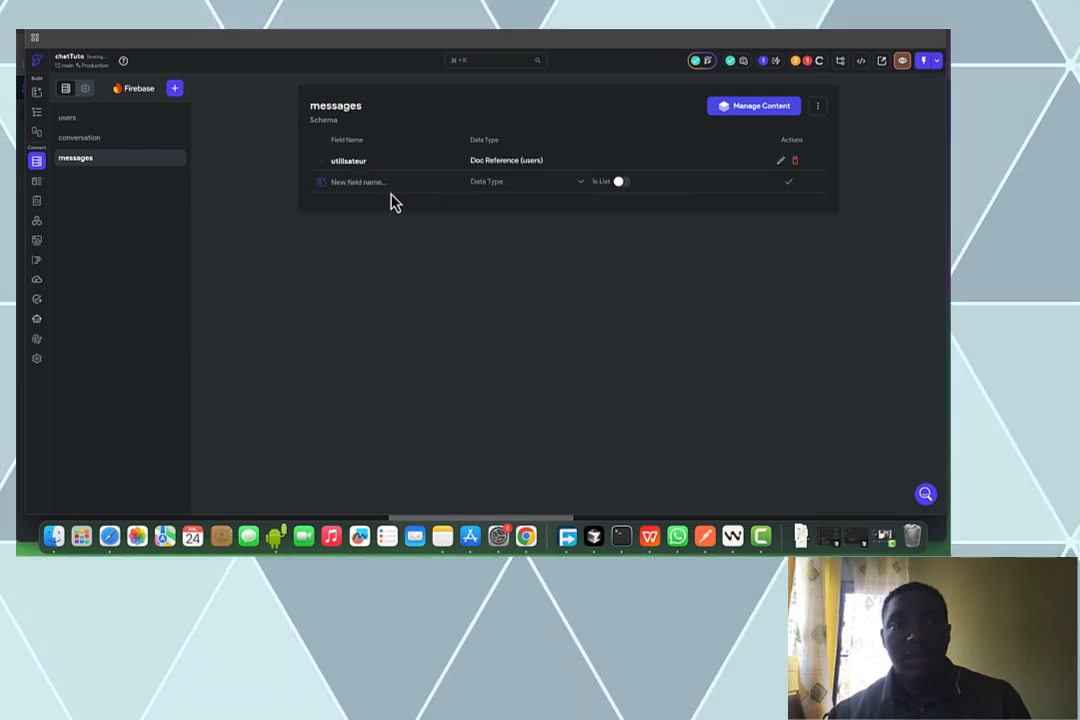
{"action": "type", "text": "message"}
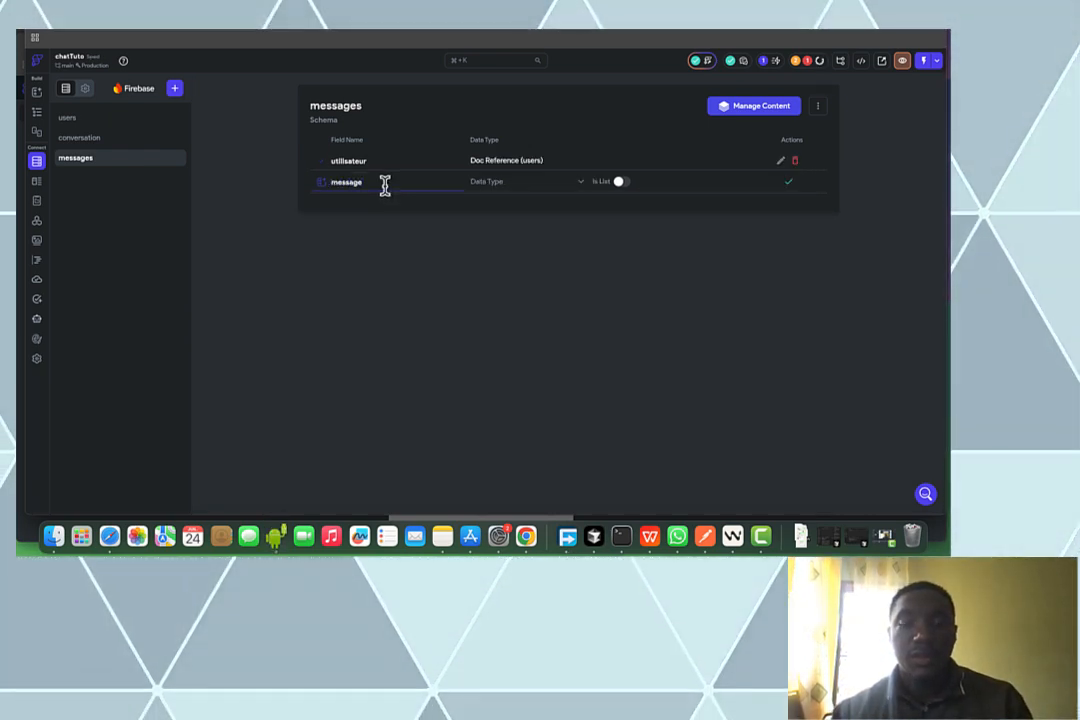
{"action": "type", "text": "Text"}
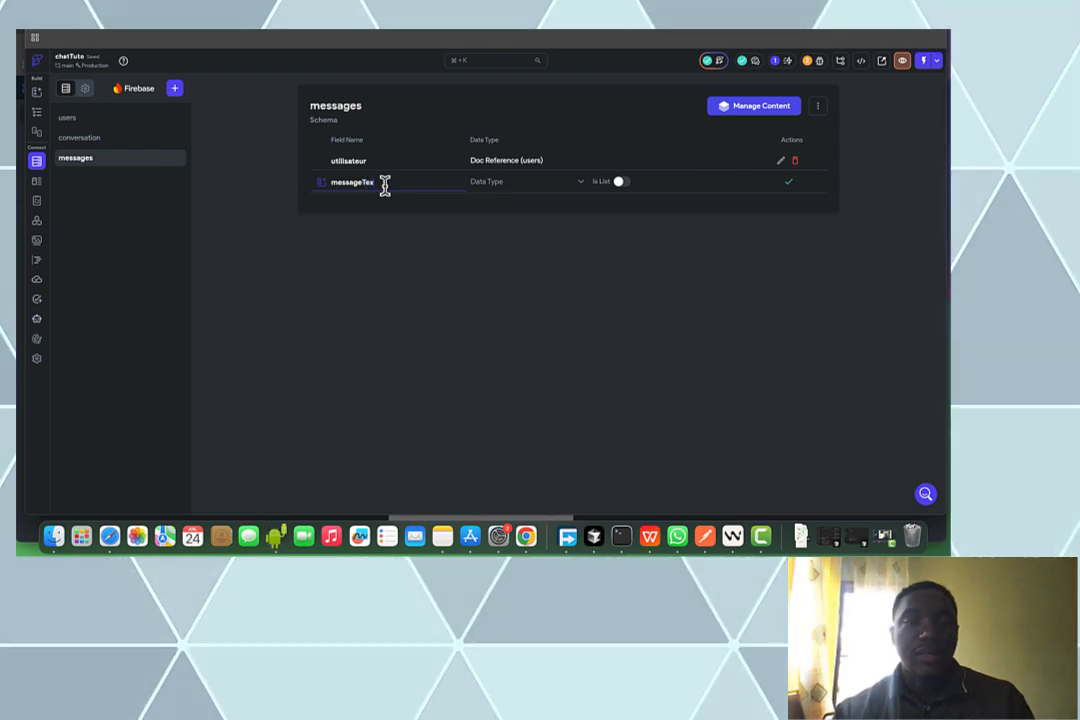
{"action": "left_click", "coordinate": [495, 193]}
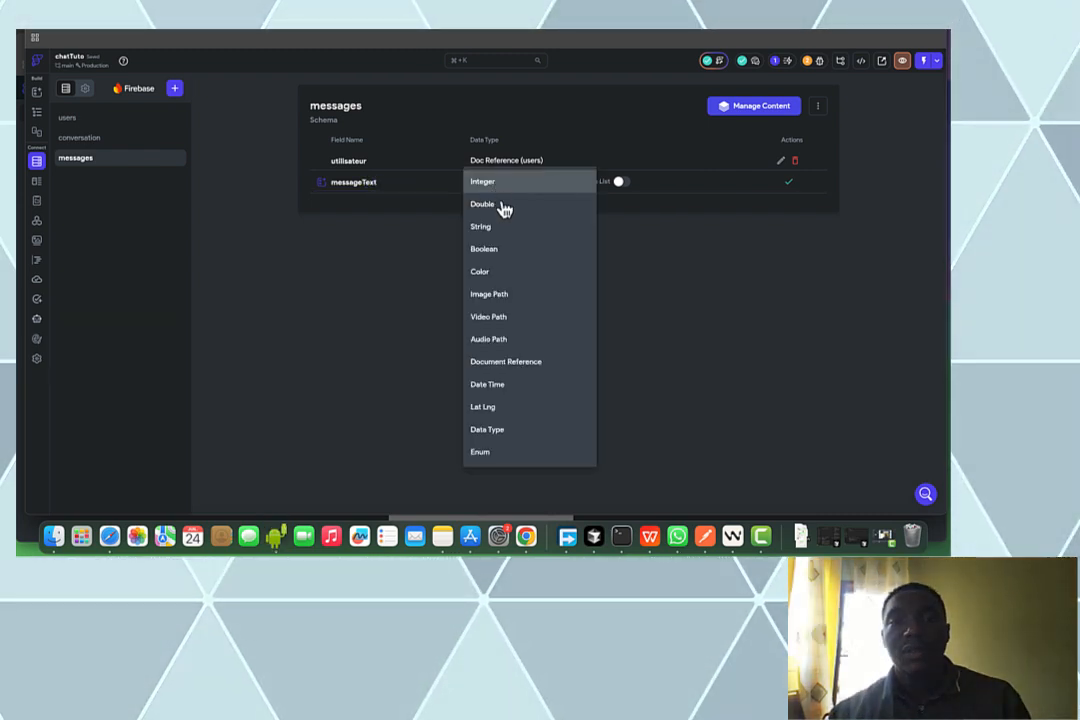
{"action": "left_click", "coordinate": [505, 227]}
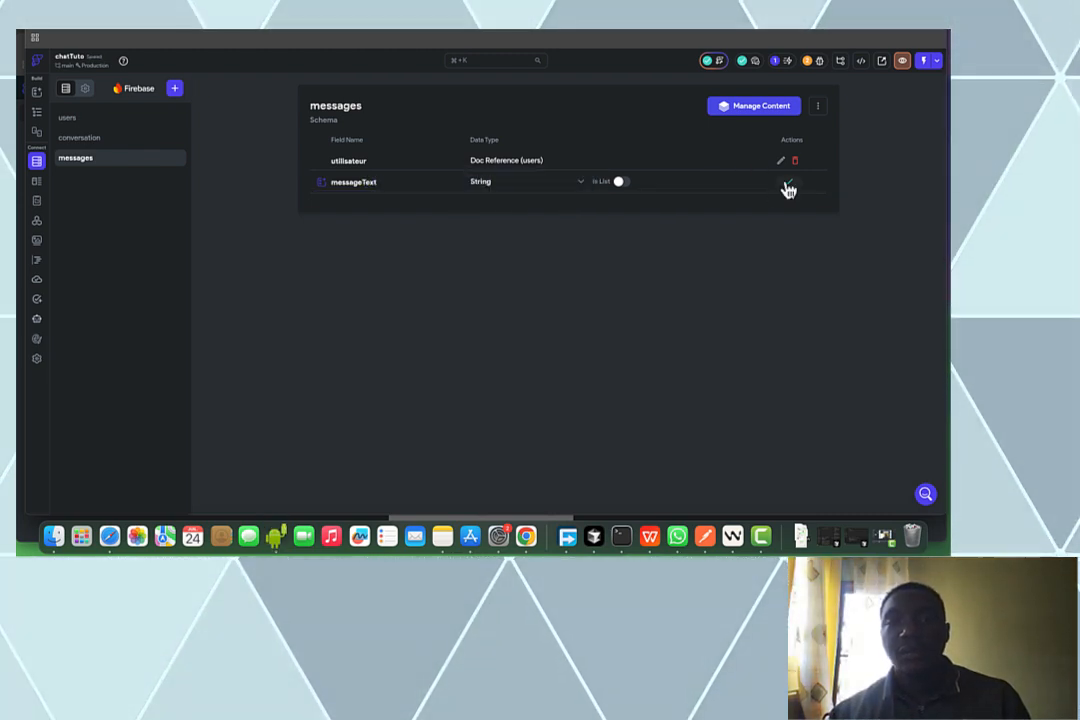
{"action": "key", "text": "Return"}
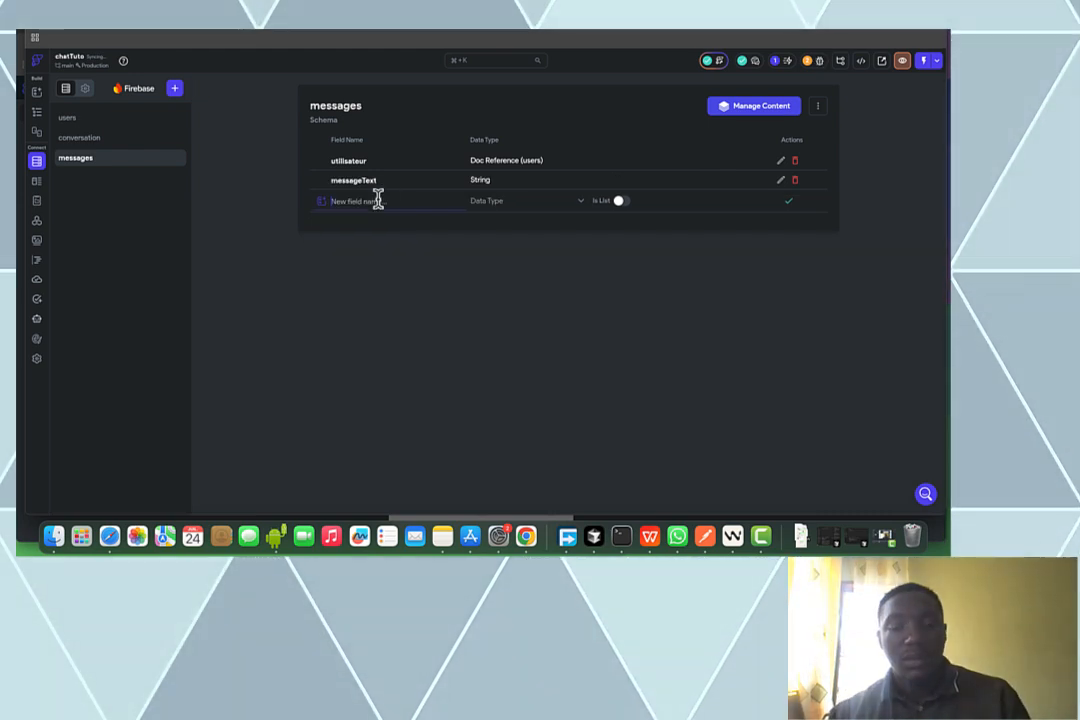
Add heureEnvoie as Date Time and conversationRef as a Document Reference to conversation
{"action": "type", "text": "heur"}
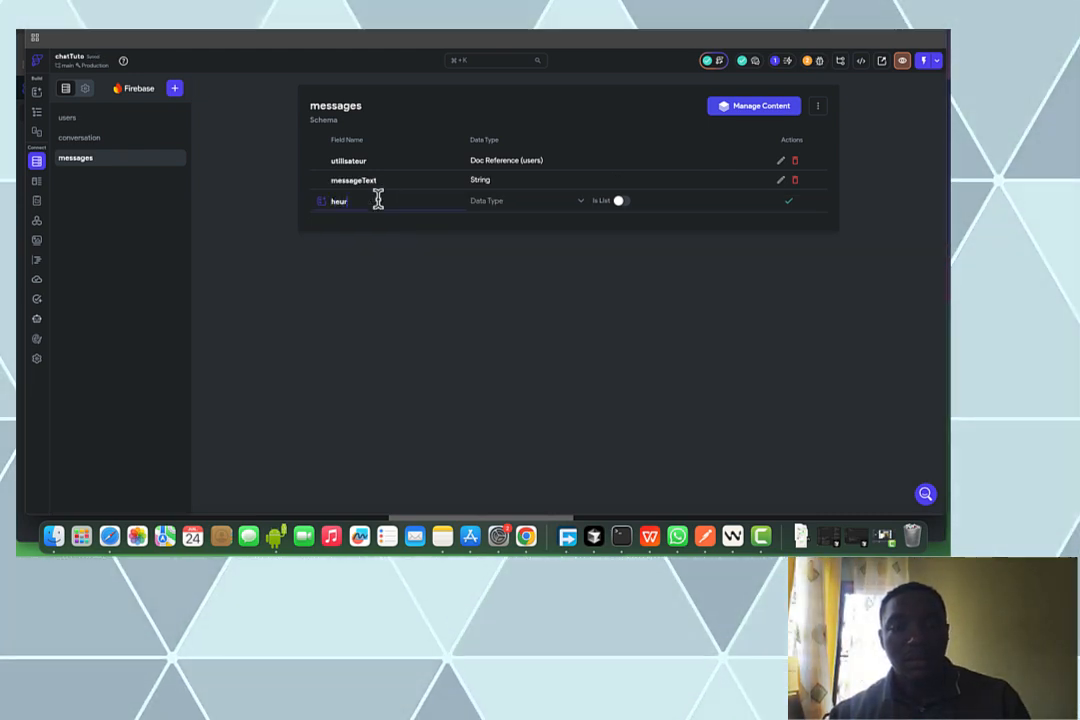
{"action": "type", "text": "e"}
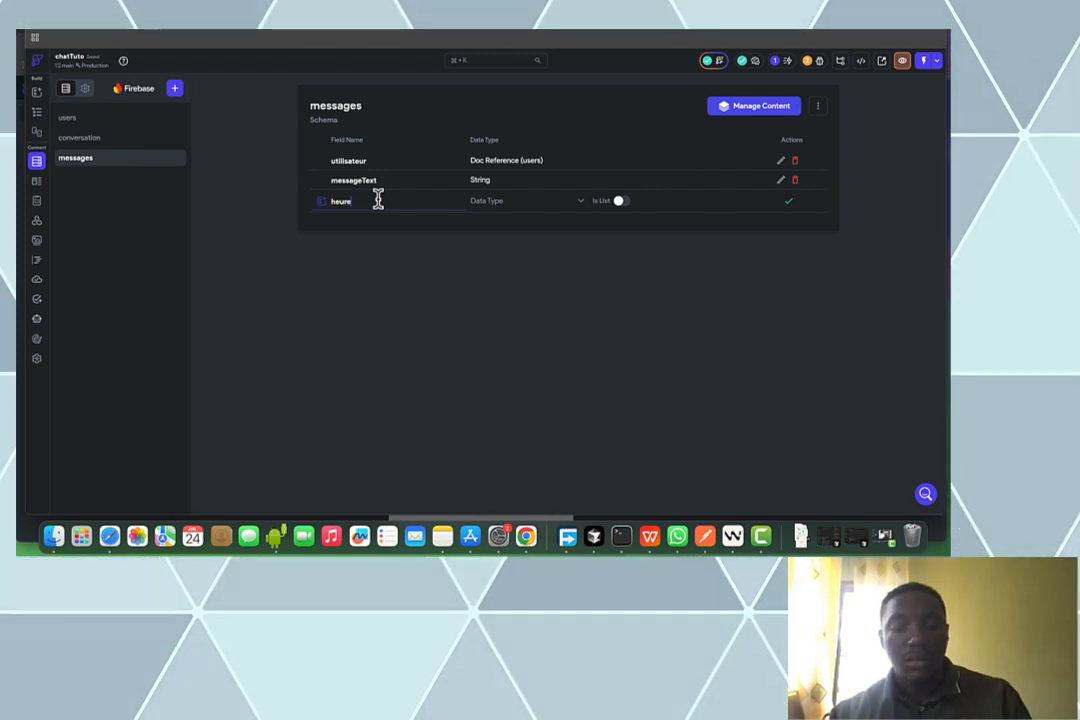
{"action": "type", "text": "Envoie"}
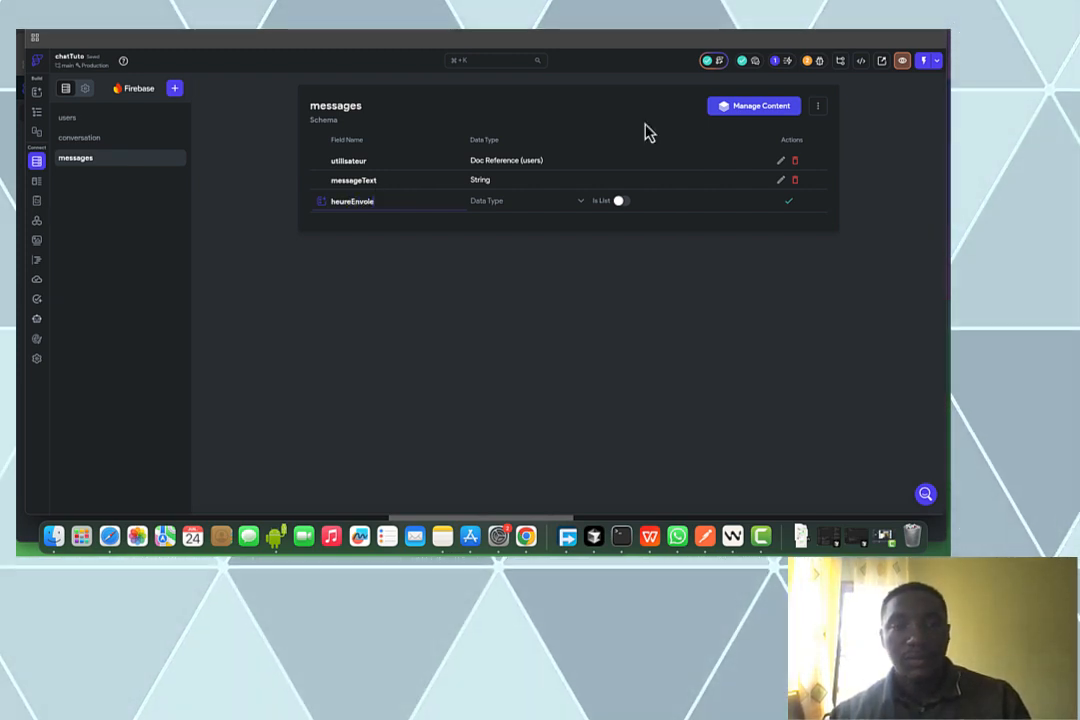
{"action": "left_click", "coordinate": [497, 212]}
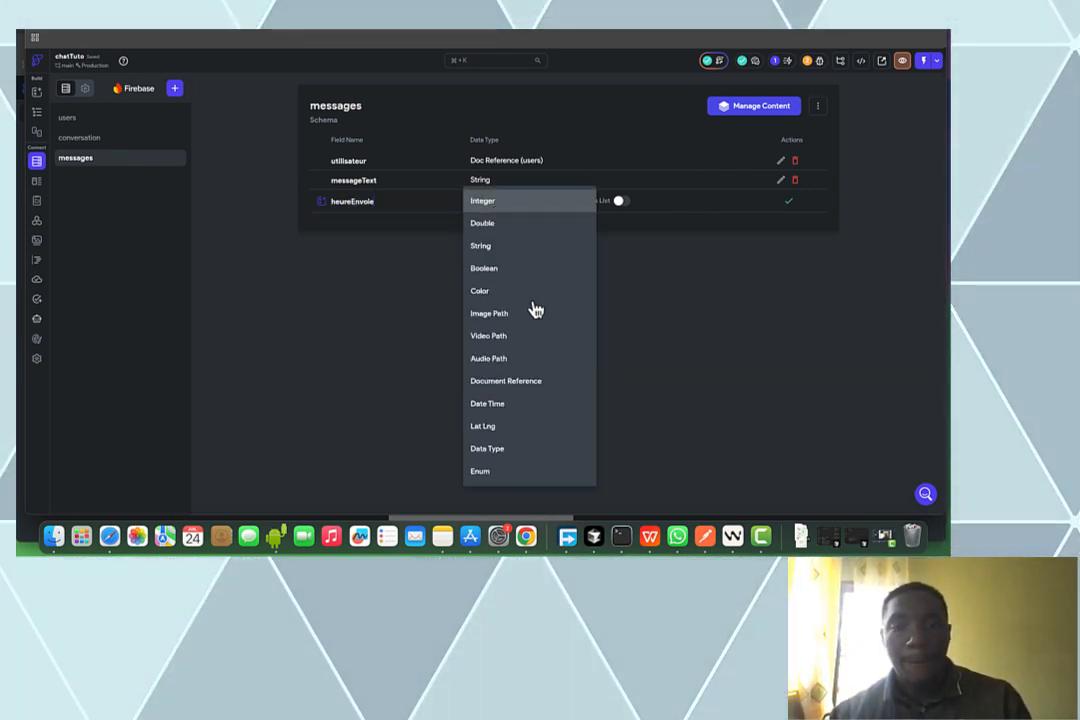
{"action": "left_click", "coordinate": [541, 406]}
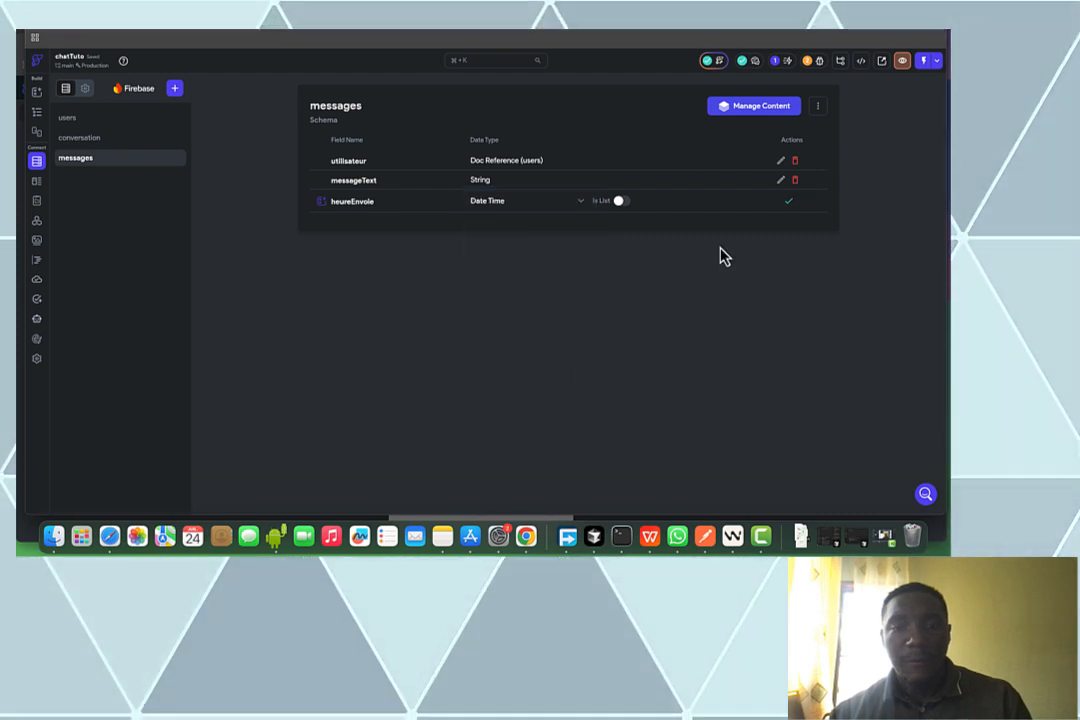
{"action": "left_click", "coordinate": [791, 205]}
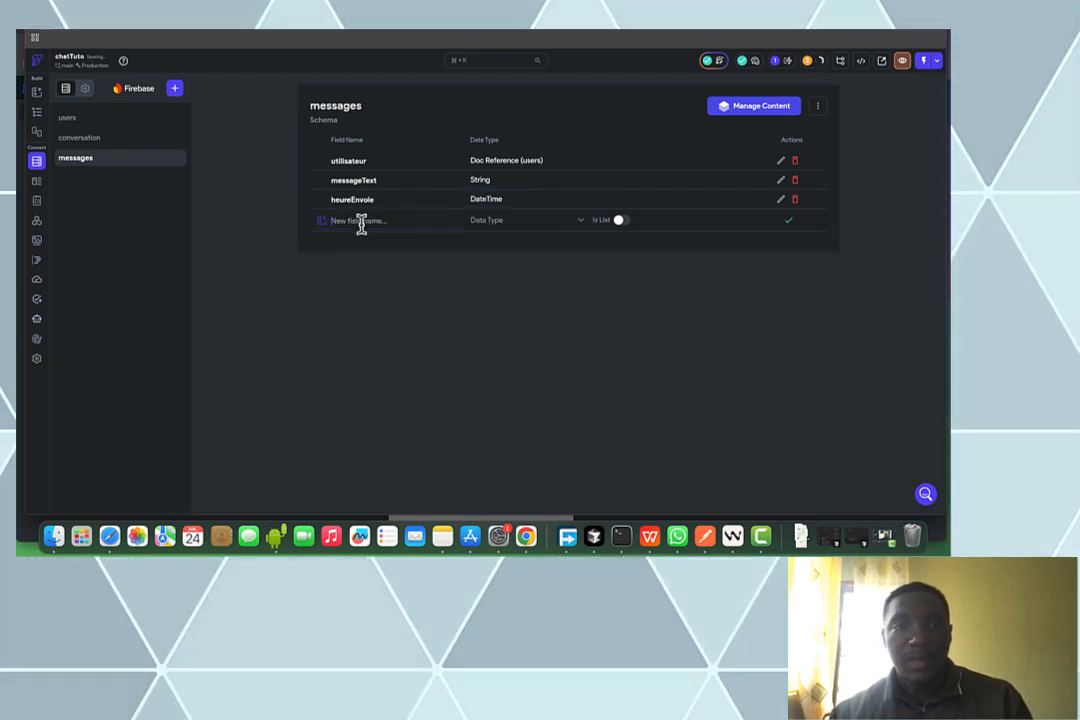
{"action": "type", "text": "conver"}
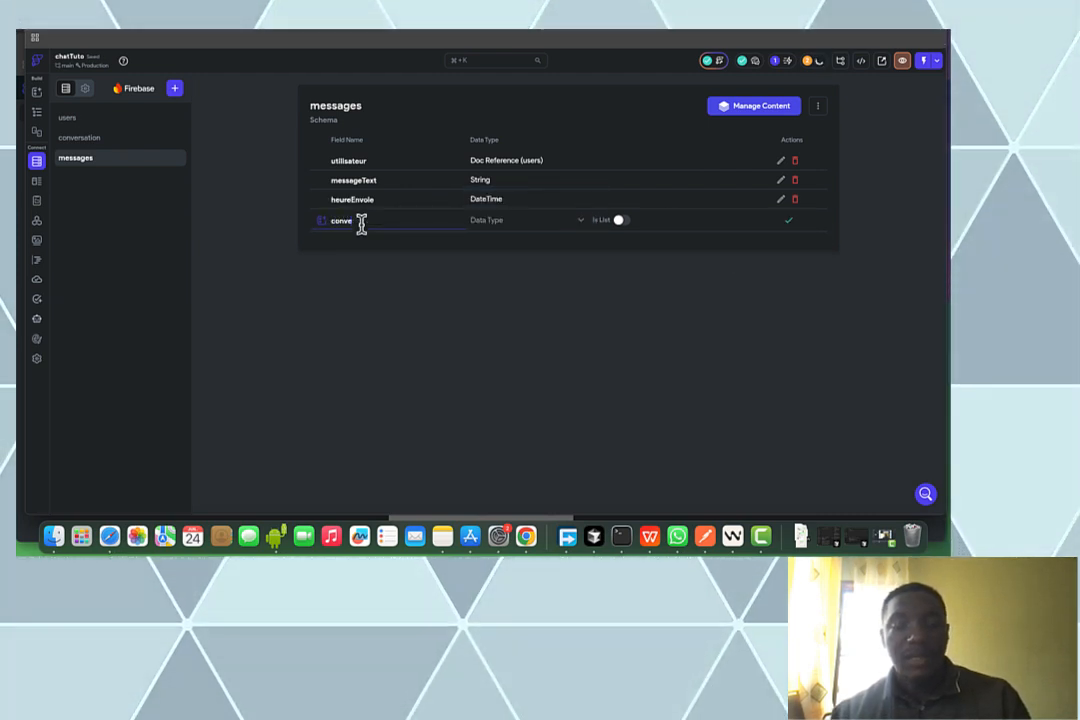
{"action": "type", "text": "sation"}
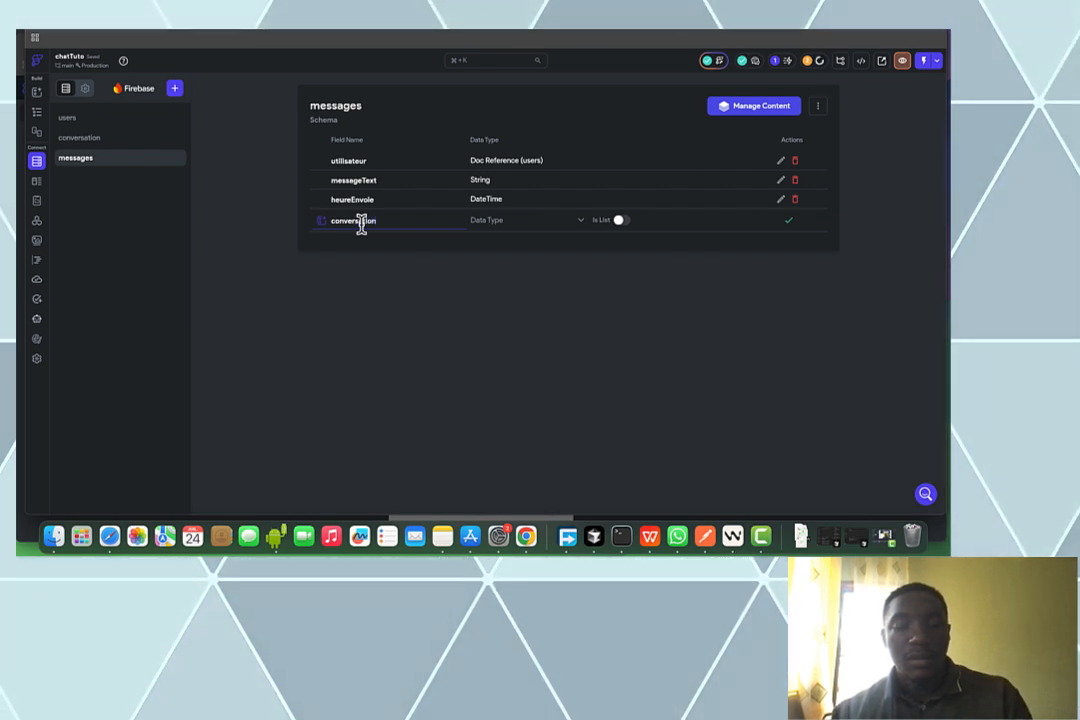
{"action": "type", "text": "Ref"}
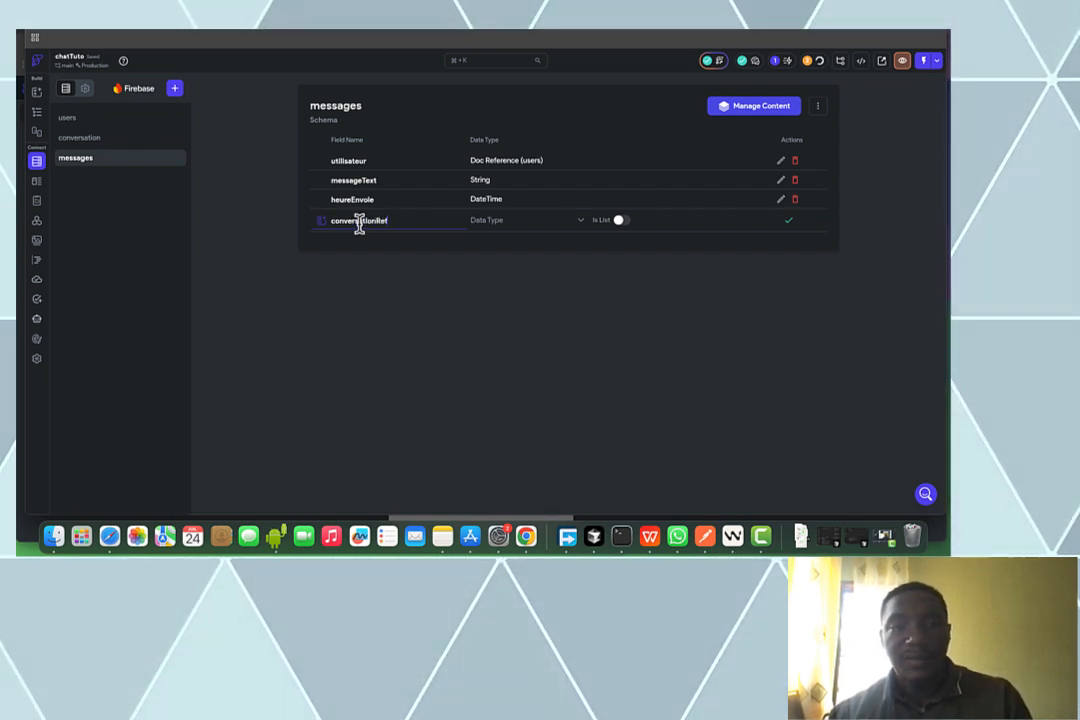
{"action": "left_click", "coordinate": [500, 232]}
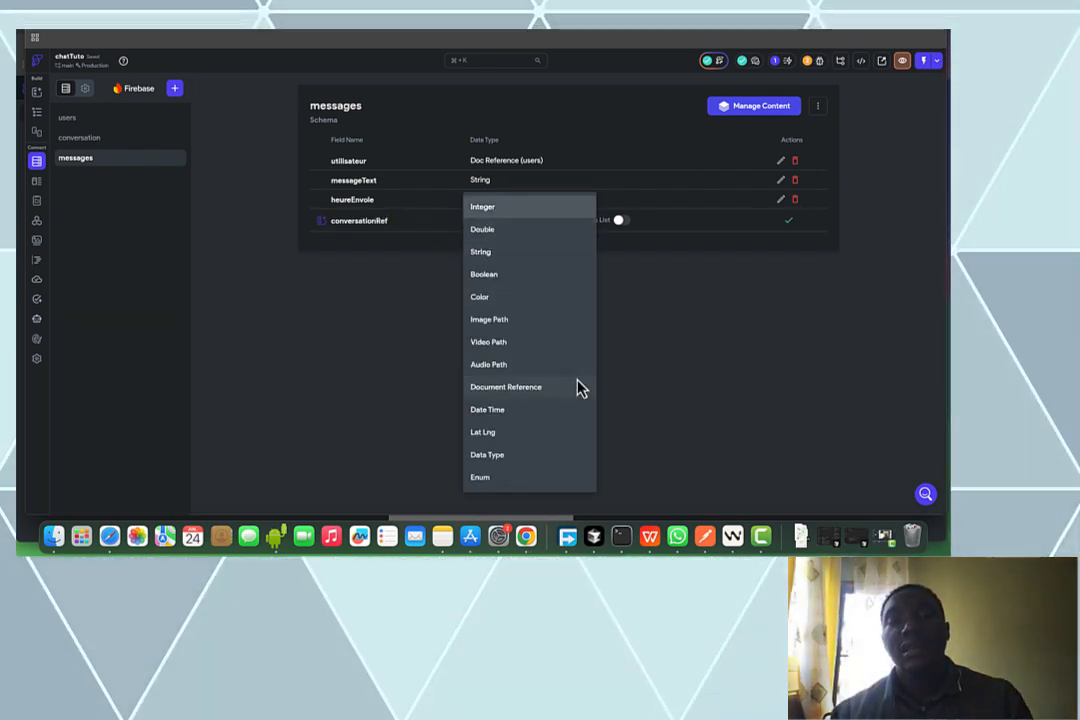
{"action": "left_click", "coordinate": [580, 387]}
{"action": "left_click", "coordinate": [648, 229]}
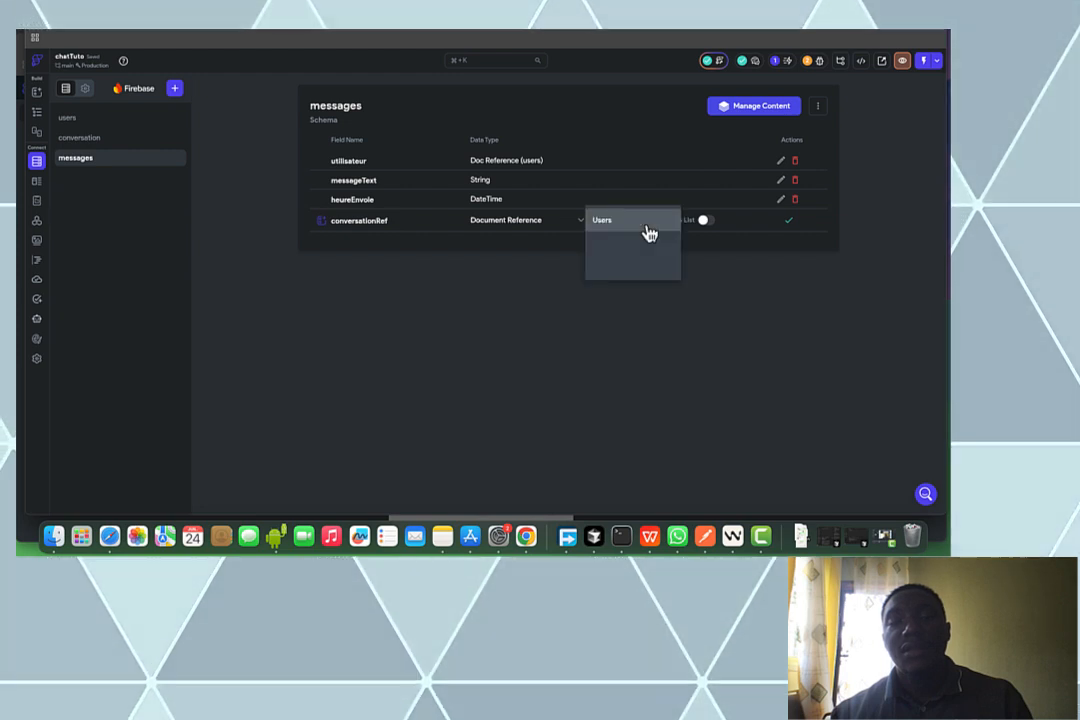
{"action": "left_click", "coordinate": [670, 241]}
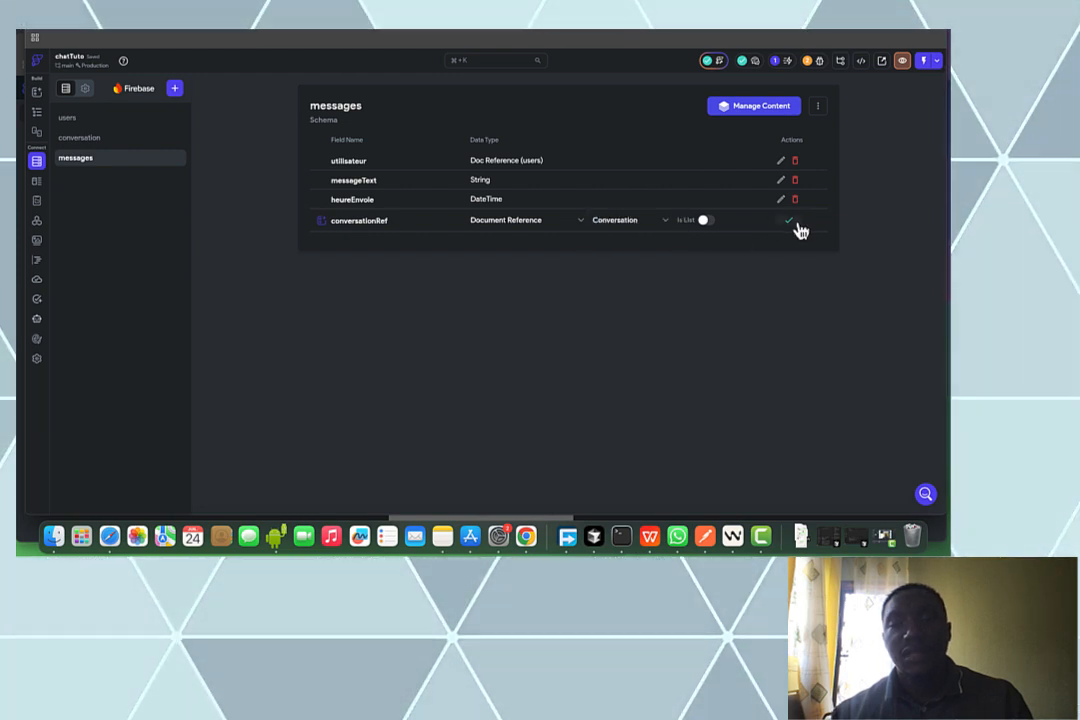
{"action": "left_click", "coordinate": [789, 221]}
Compare against the FigJam diagram, then review the users, conversation and messages schemas
{"action": "key", "text": "ctrl+Tab"}
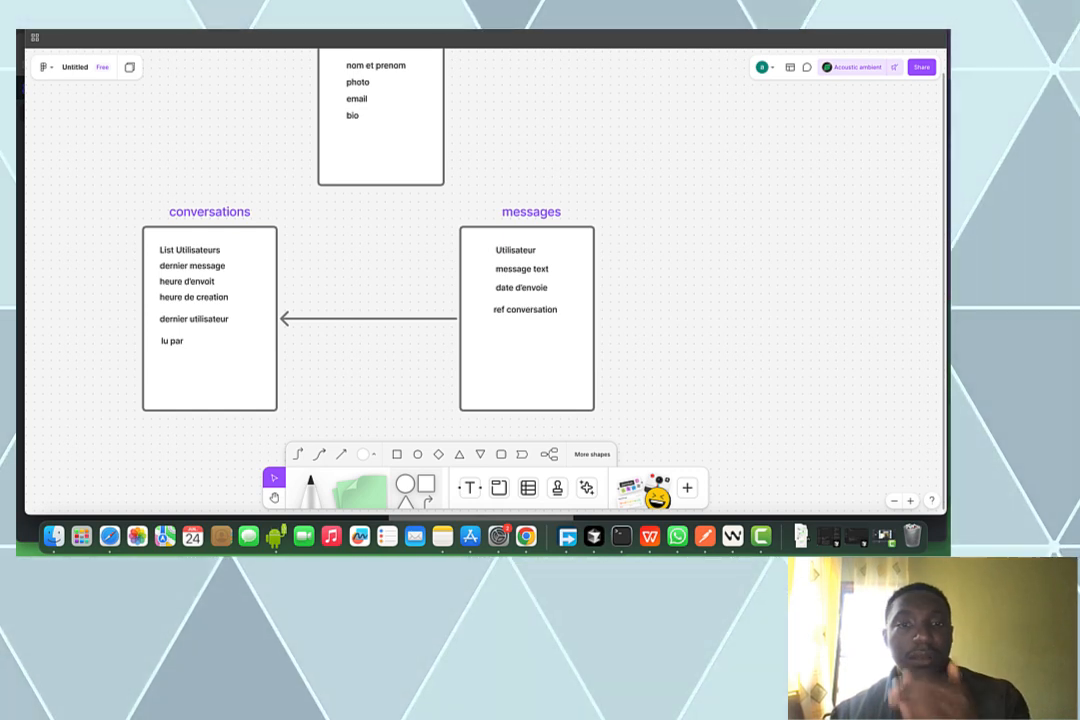
{"action": "key", "text": "ctrl+Tab"}
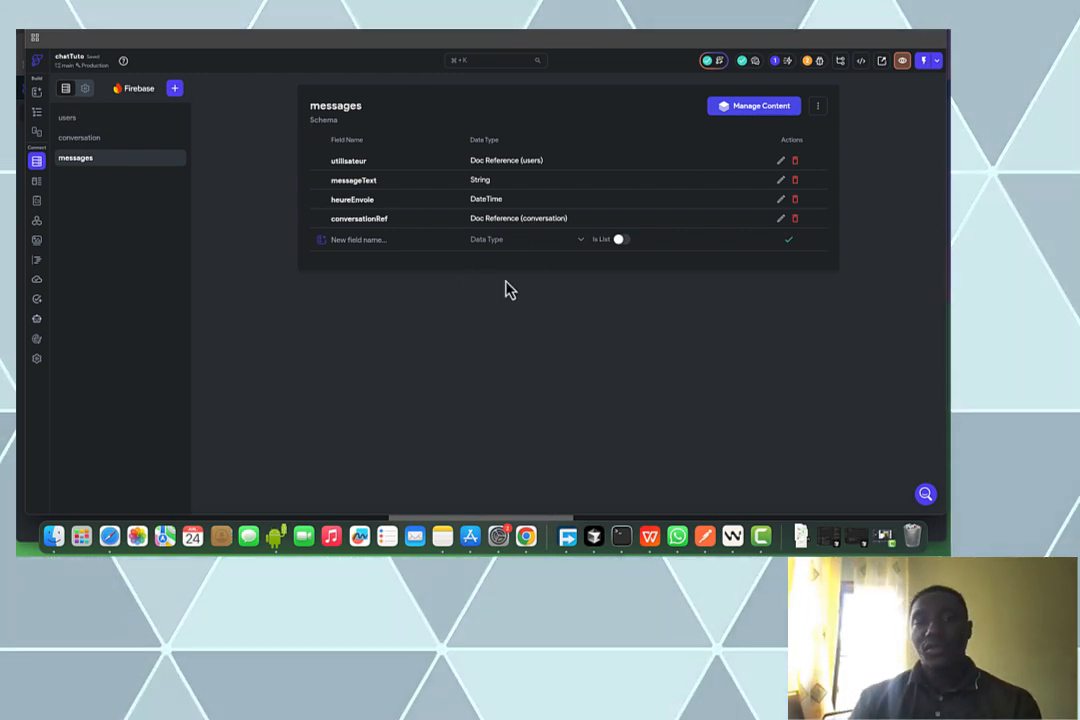
{"action": "left_click", "coordinate": [68, 118]}
{"action": "left_click", "coordinate": [90, 139]}
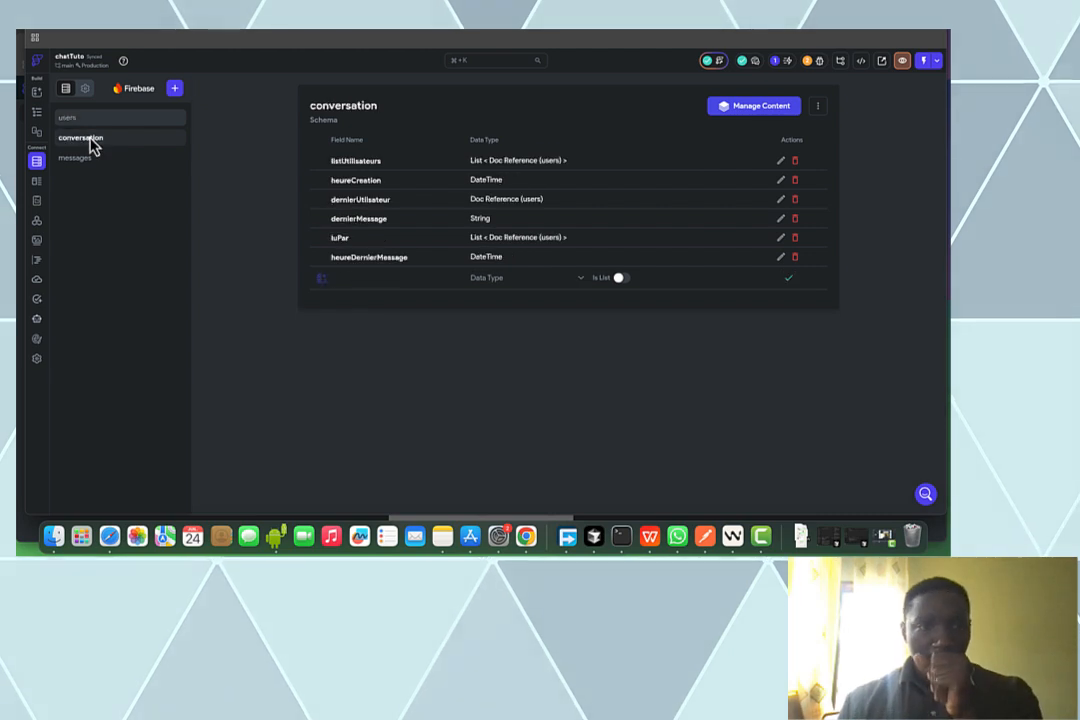
{"action": "left_click", "coordinate": [113, 162]}
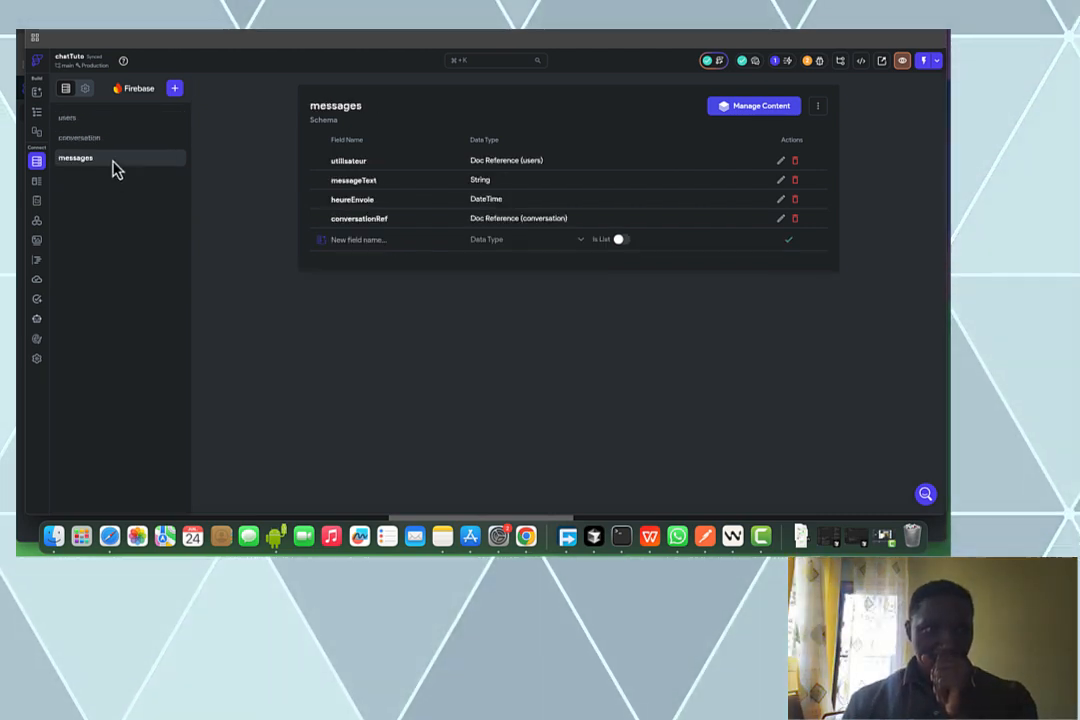
{"action": "left_click", "coordinate": [38, 114]}
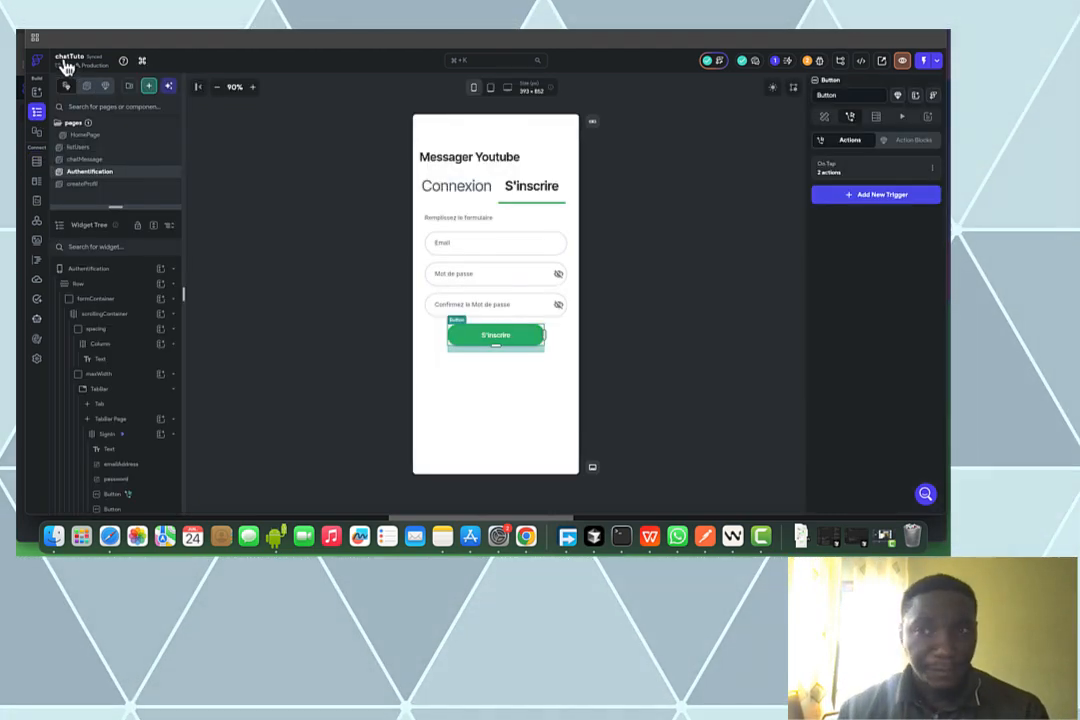
{"action": "left_click", "coordinate": [920, 173]}
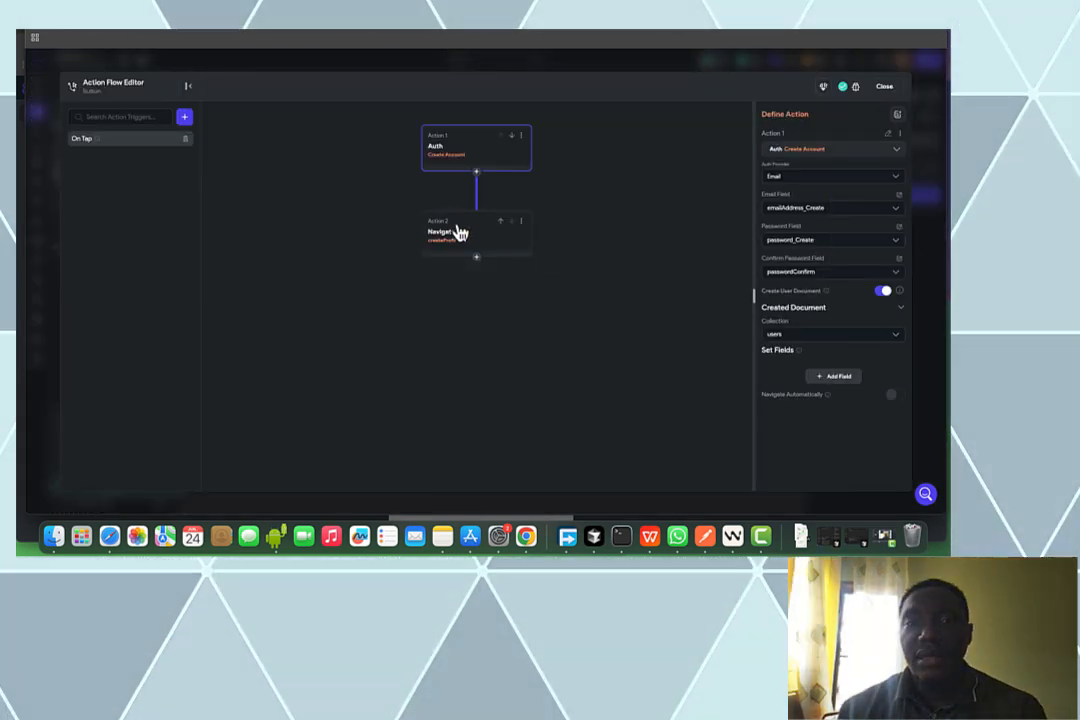
{"action": "left_click", "coordinate": [501, 235]}
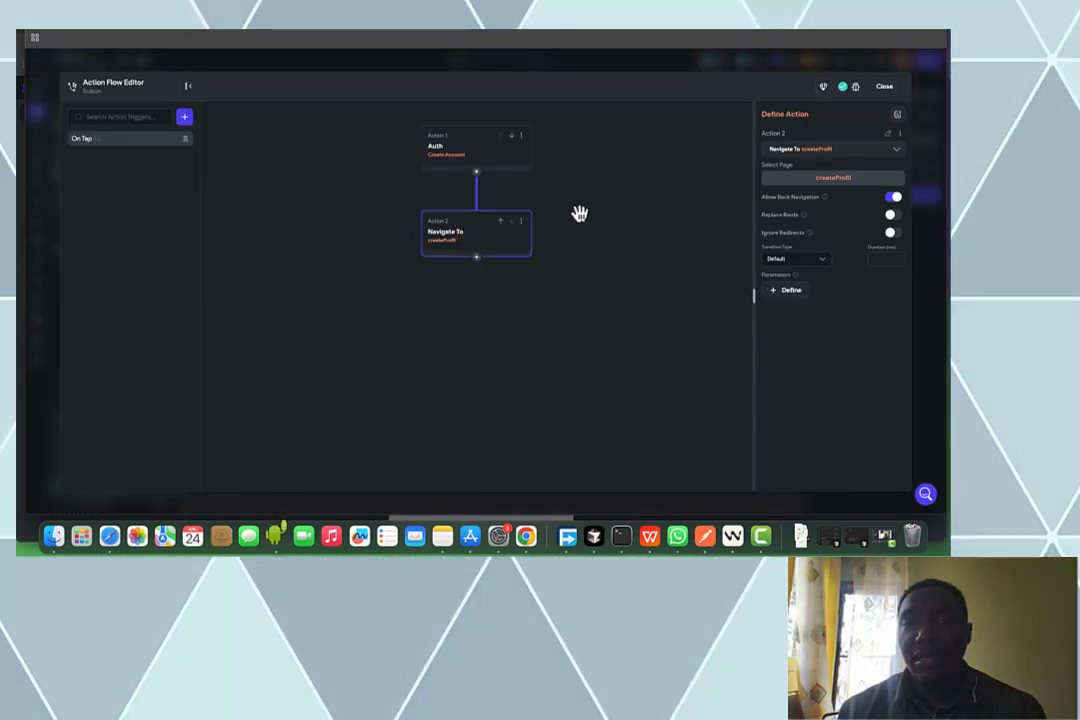
{"action": "left_click", "coordinate": [481, 166]}
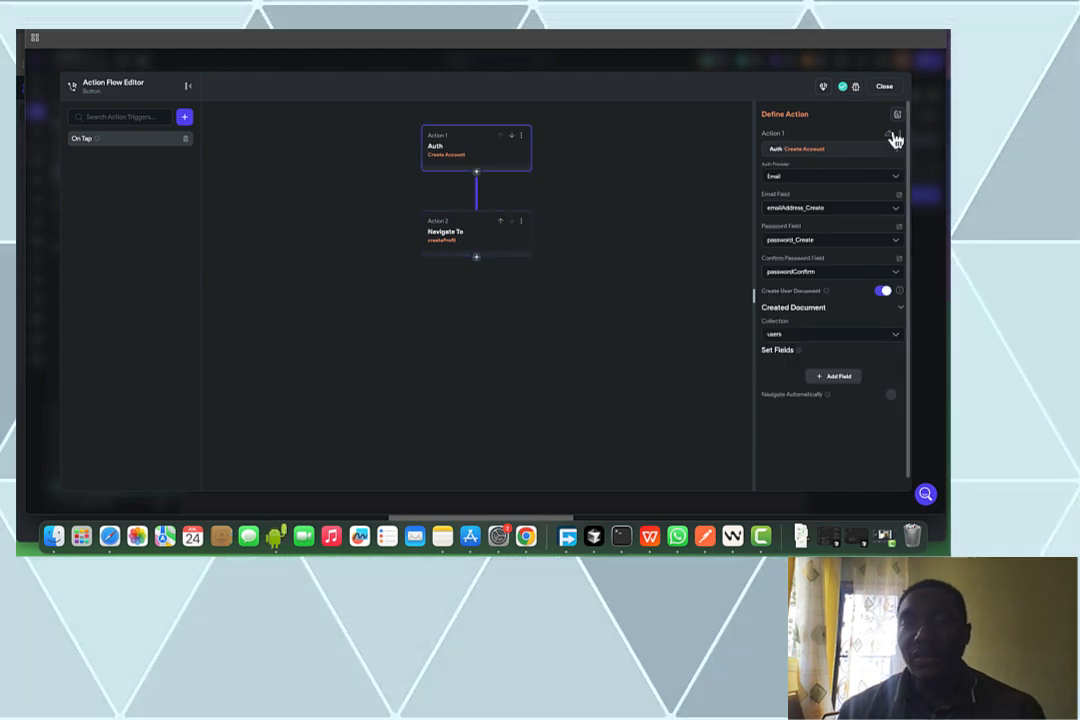
{"action": "left_click", "coordinate": [884, 87]}
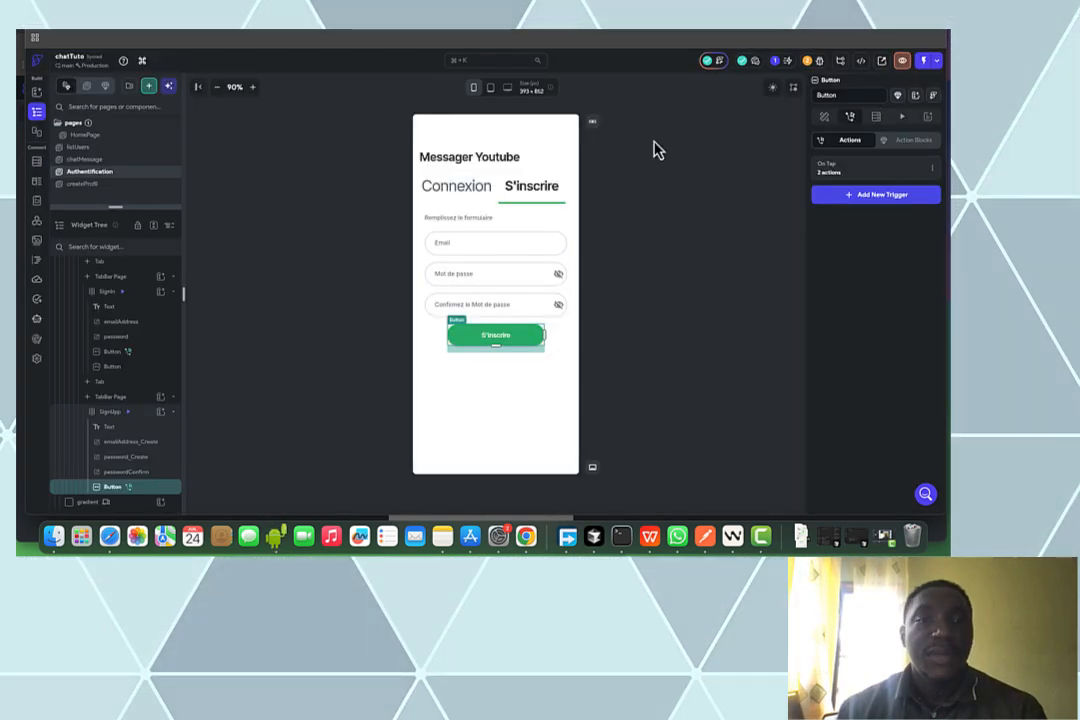
Retitle the createProfil page heading 'Creer votre profile' instead of 'Create your Profile'
{"action": "left_click", "coordinate": [100, 184]}
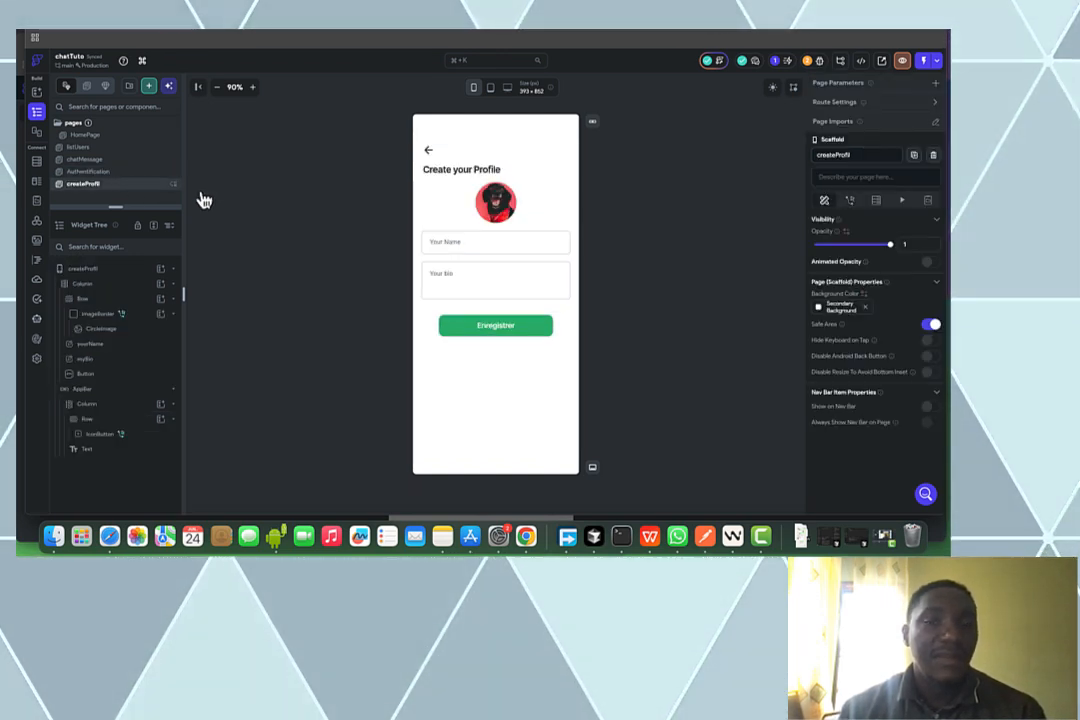
{"action": "left_click", "coordinate": [477, 170]}
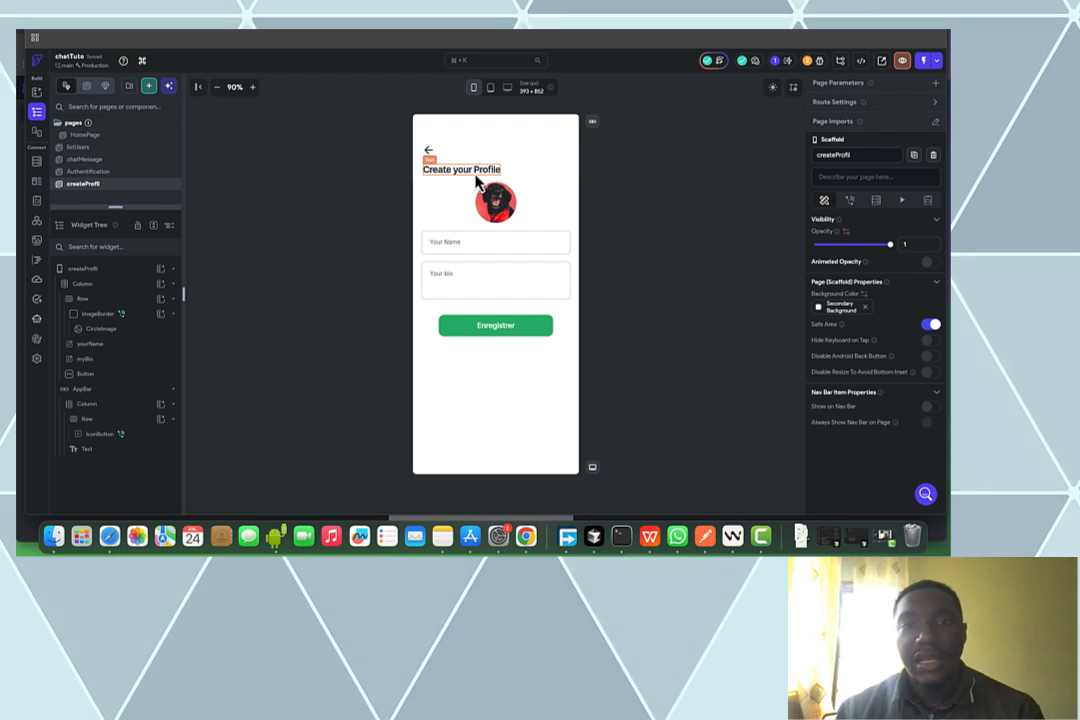
{"action": "left_click_drag", "start_coordinate": [876, 189], "coordinate": [755, 216]}
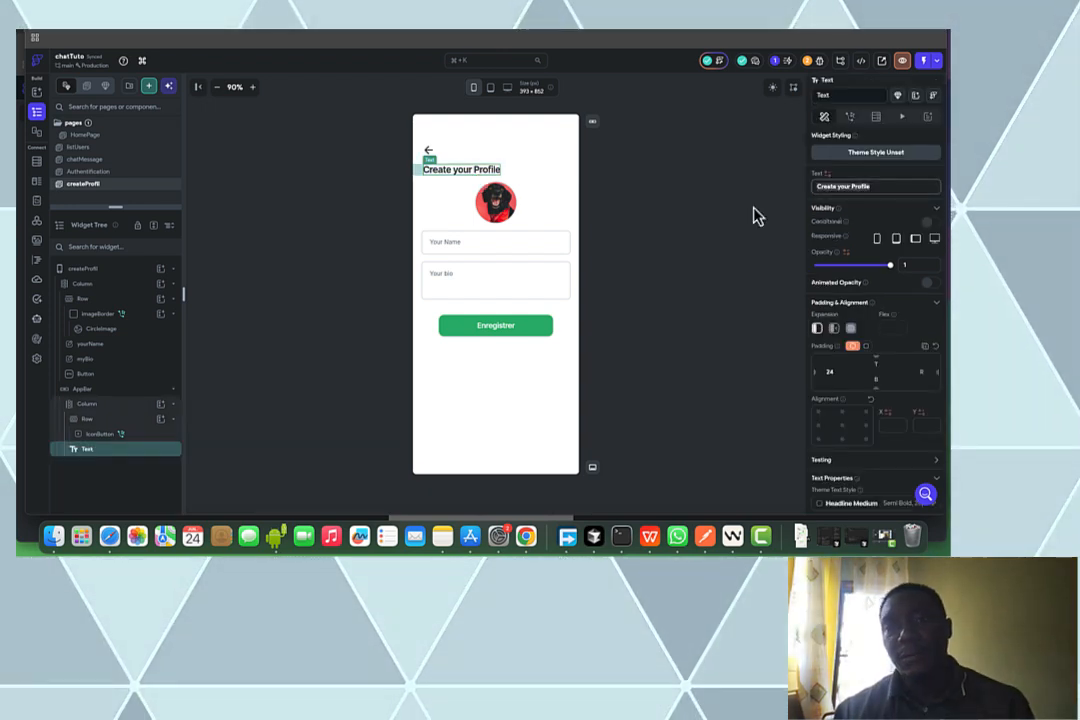
{"action": "type", "text": "Creer"}
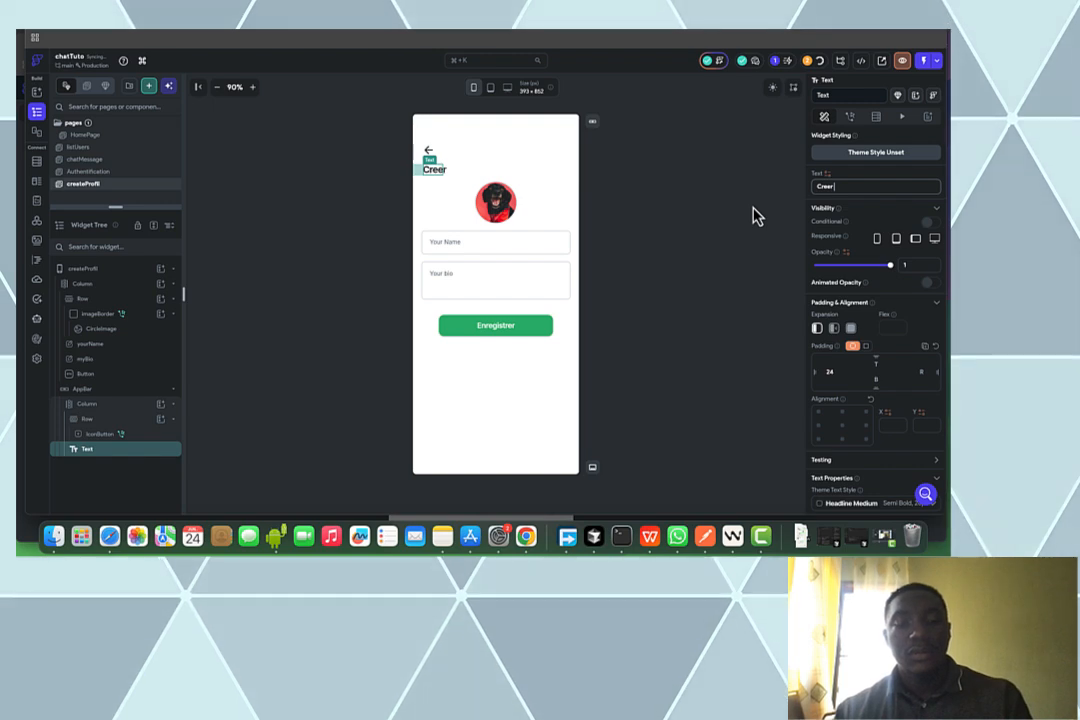
{"action": "type", "text": " votre pro"}
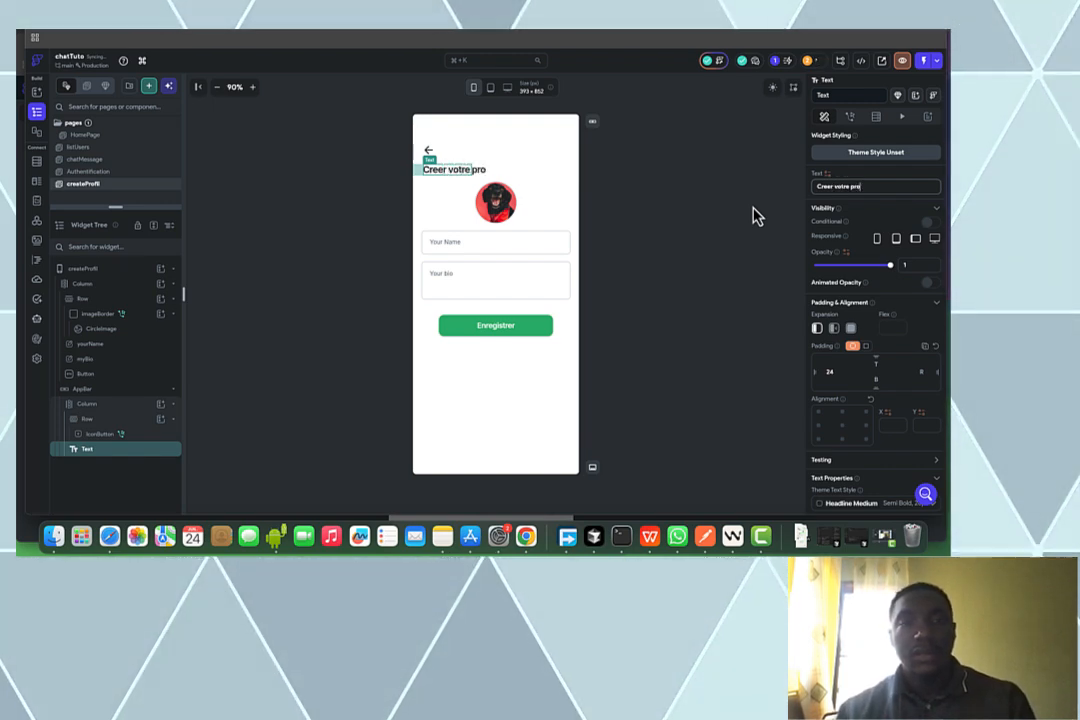
{"action": "type", "text": "file"}
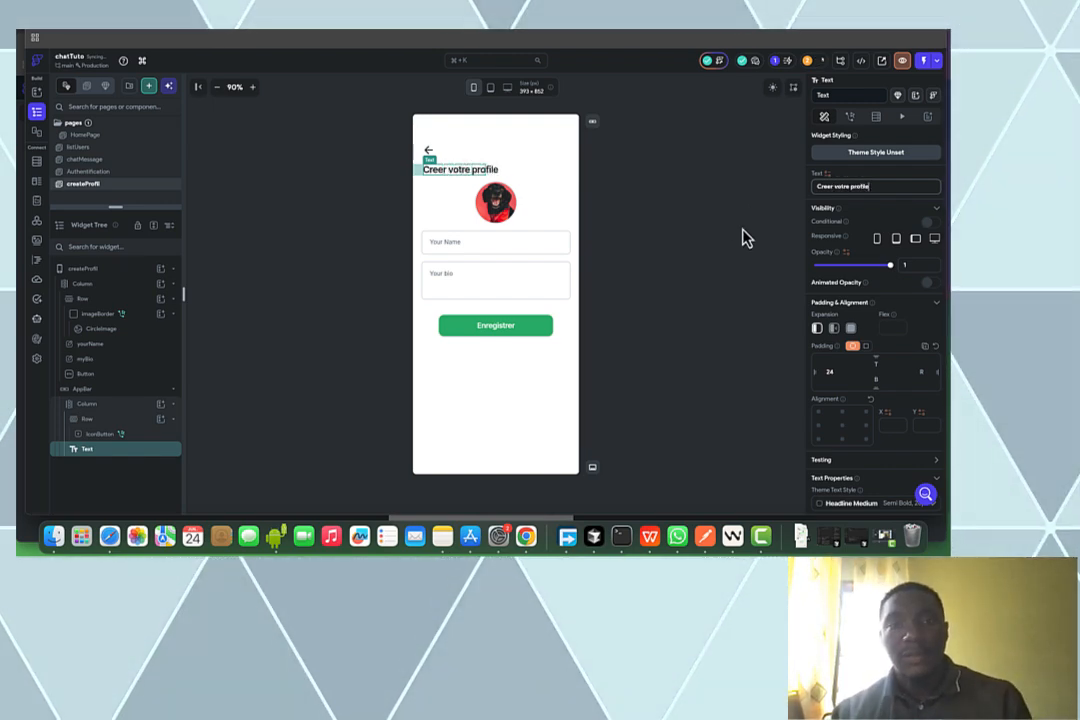
{"action": "left_click", "coordinate": [500, 204]}
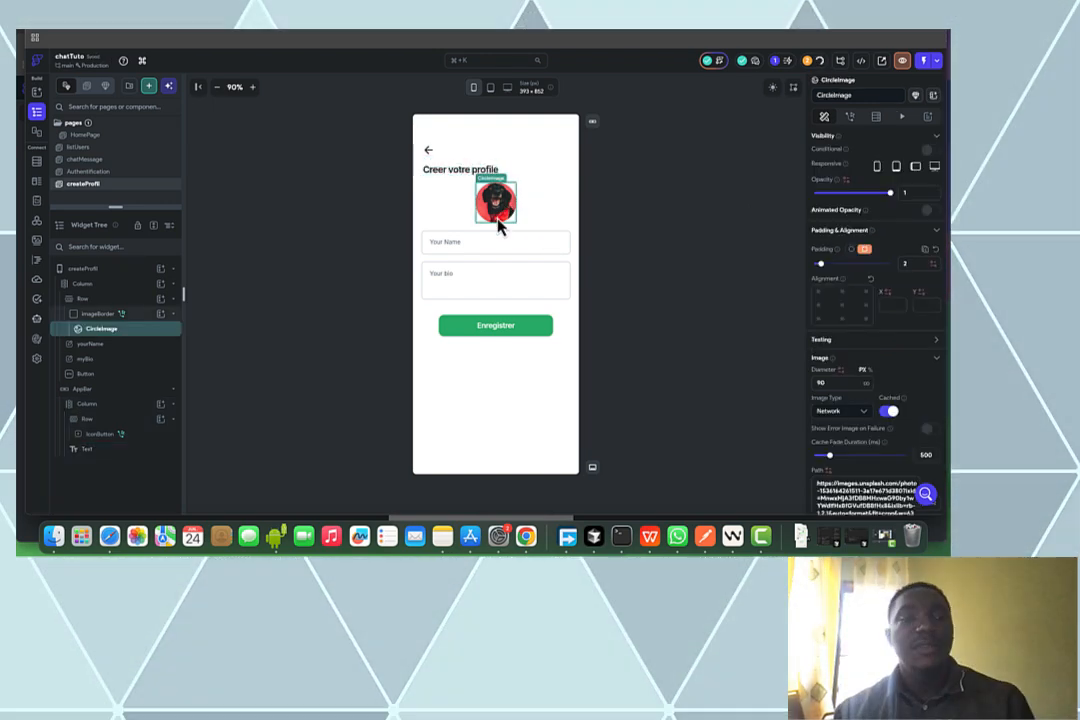
Inspect the ImageBorder container's tap actions, then reselect the avatar CircleImage
{"action": "left_click", "coordinate": [147, 317]}
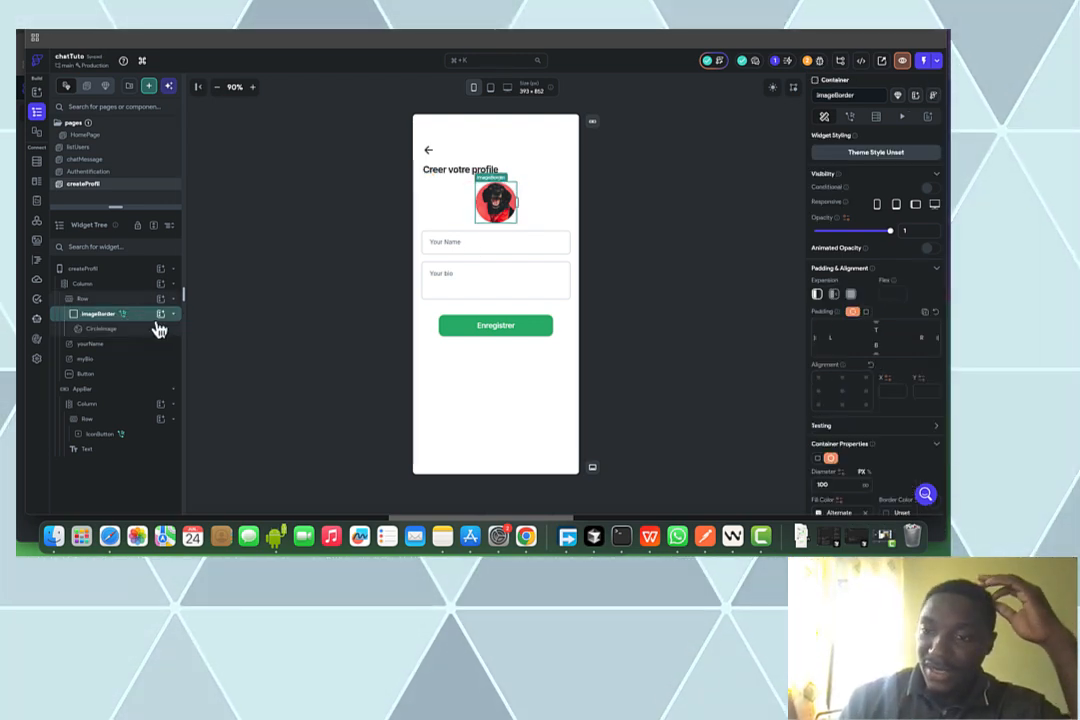
{"action": "left_click", "coordinate": [852, 120]}
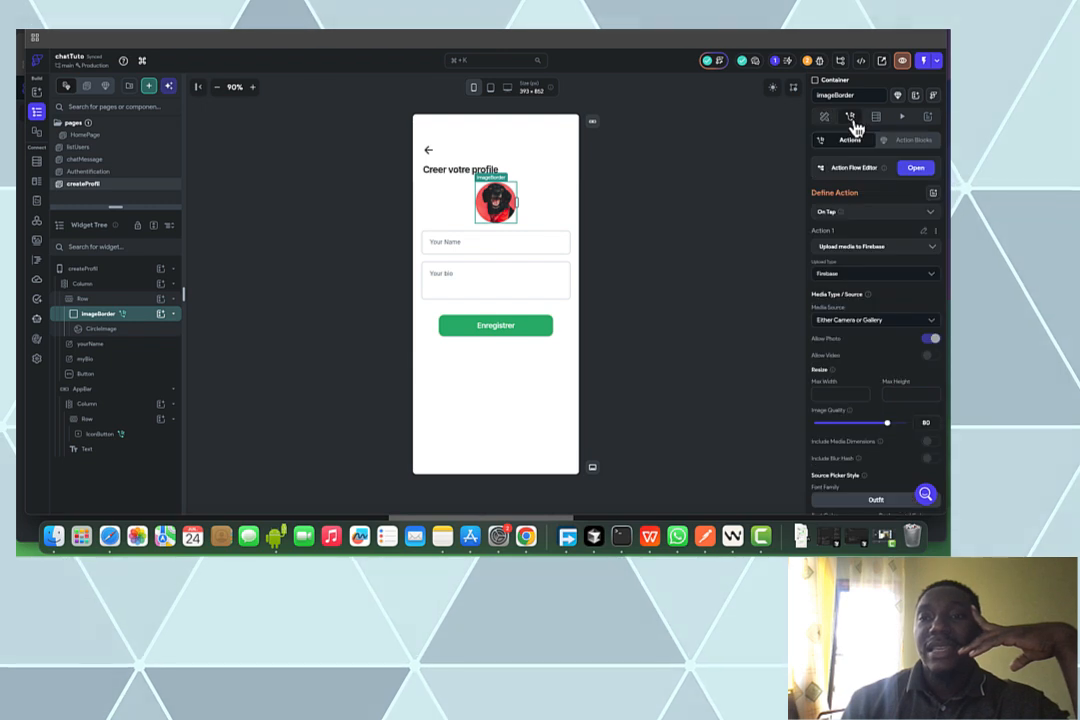
{"action": "scroll", "coordinate": [858, 245], "scroll_direction": "down", "scroll_amount": 1}
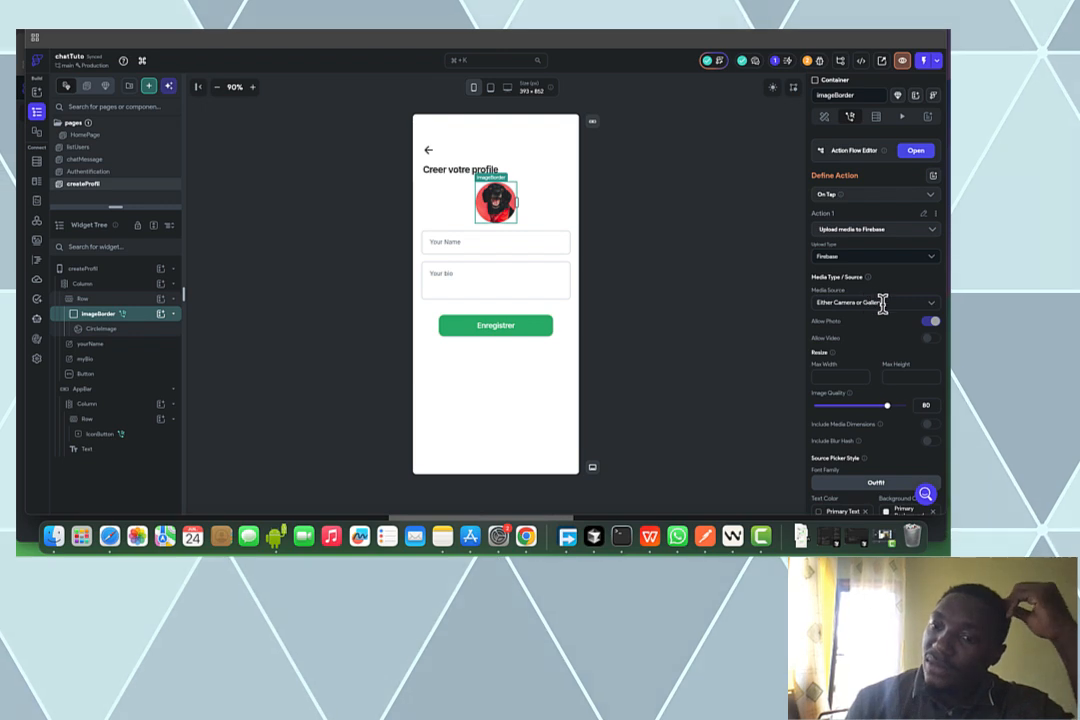
{"action": "scroll", "coordinate": [880, 307], "scroll_direction": "down", "scroll_amount": 3}
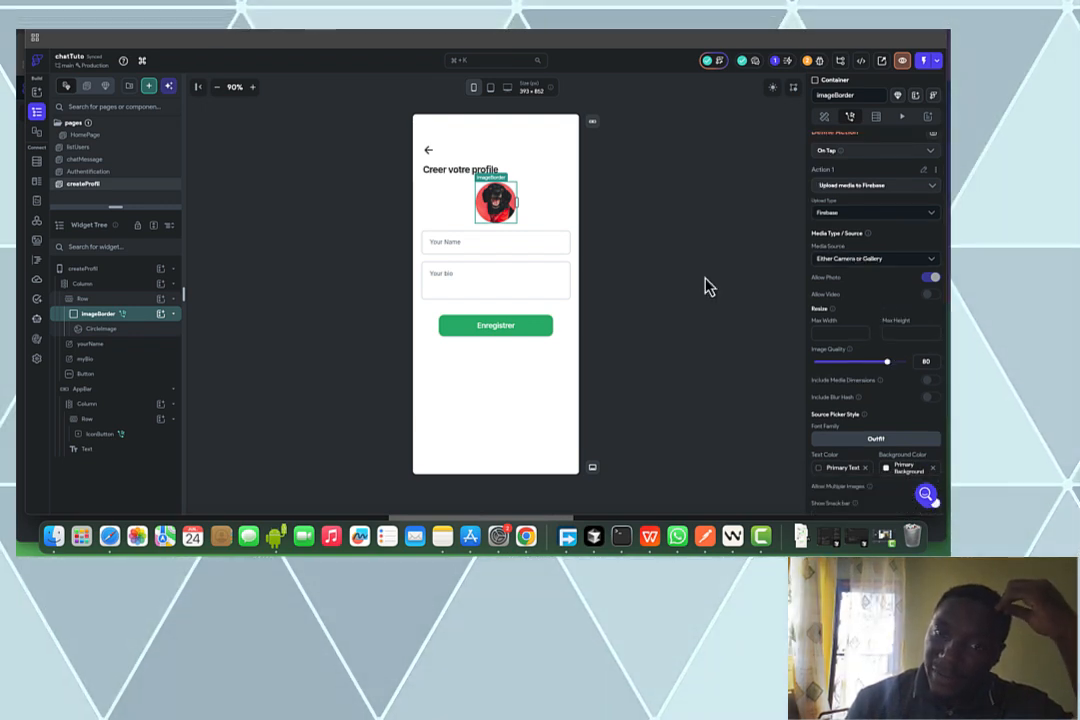
{"action": "left_click", "coordinate": [141, 333]}
{"action": "scroll", "coordinate": [850, 308], "scroll_direction": "up", "scroll_amount": 1}
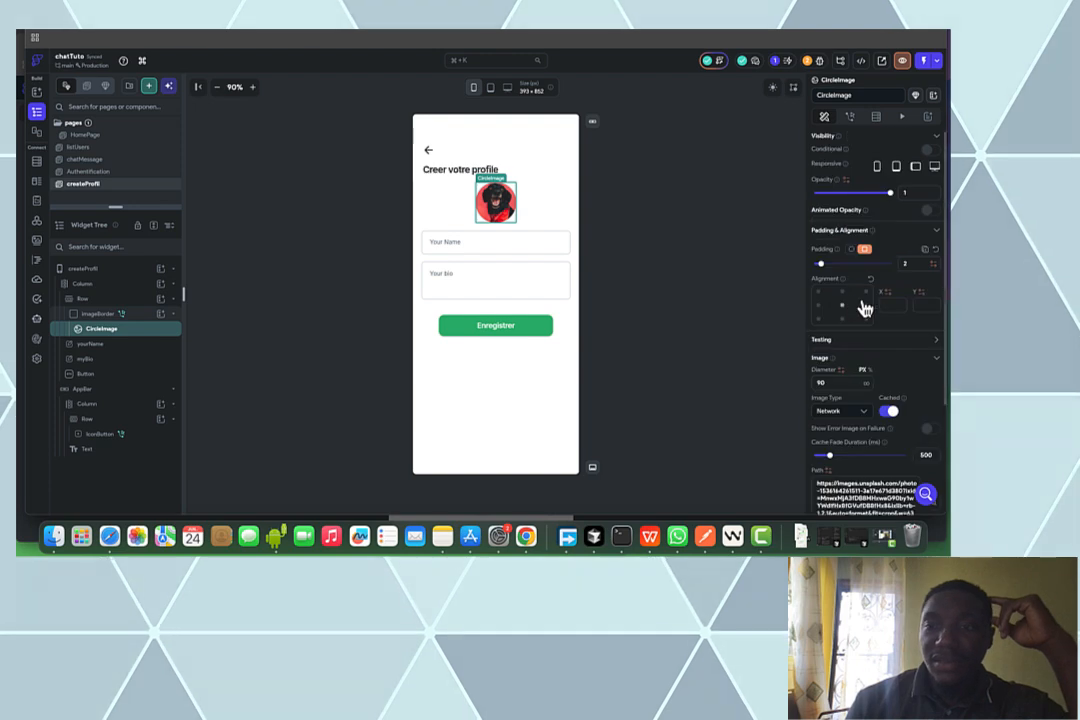
{"action": "scroll", "coordinate": [866, 309], "scroll_direction": "down", "scroll_amount": 3}
Bind the avatar's image path to Widget State > Uploaded File URL, keeping the default photo
{"action": "left_click", "coordinate": [845, 343]}
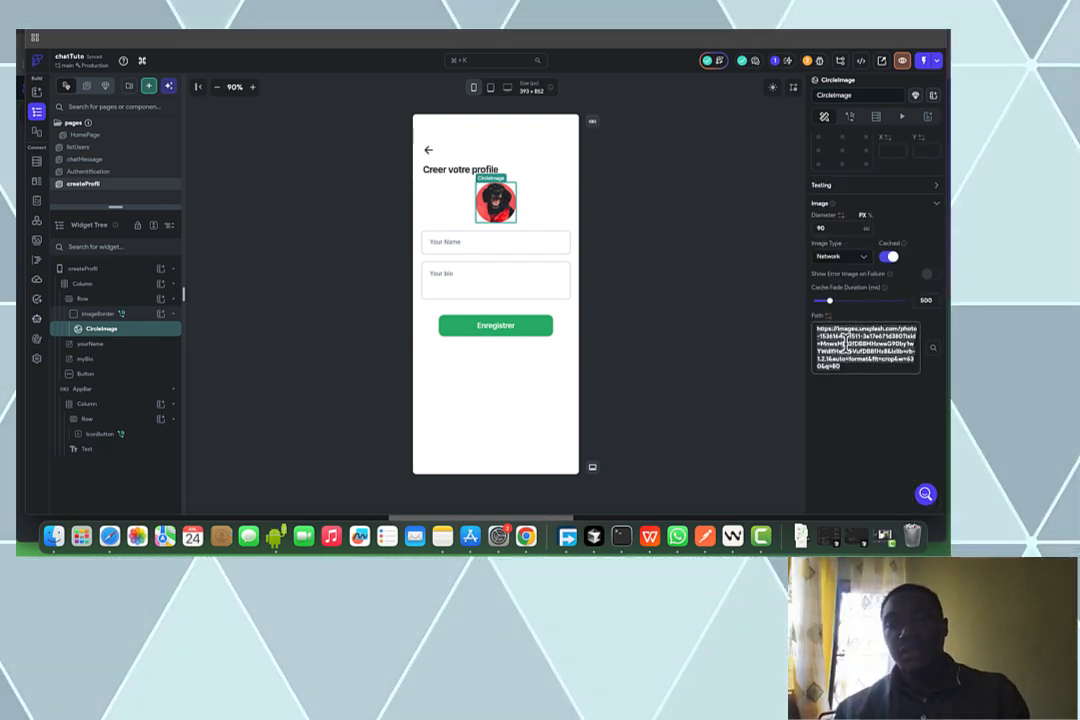
{"action": "left_click", "coordinate": [829, 318]}
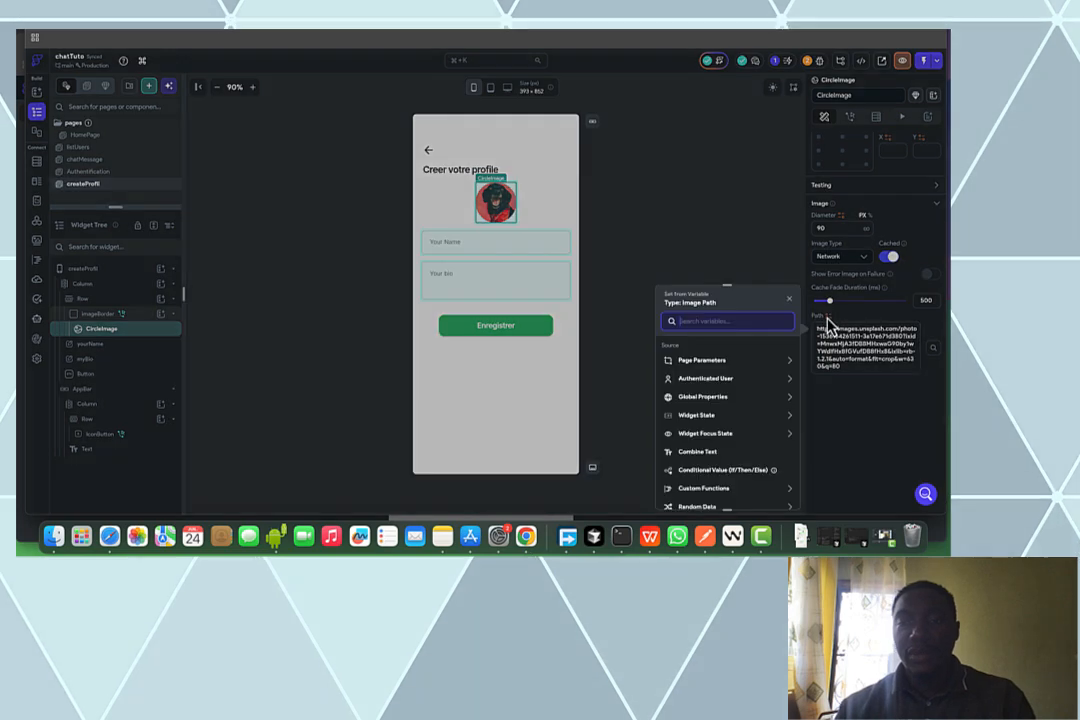
{"action": "left_click", "coordinate": [701, 418]}
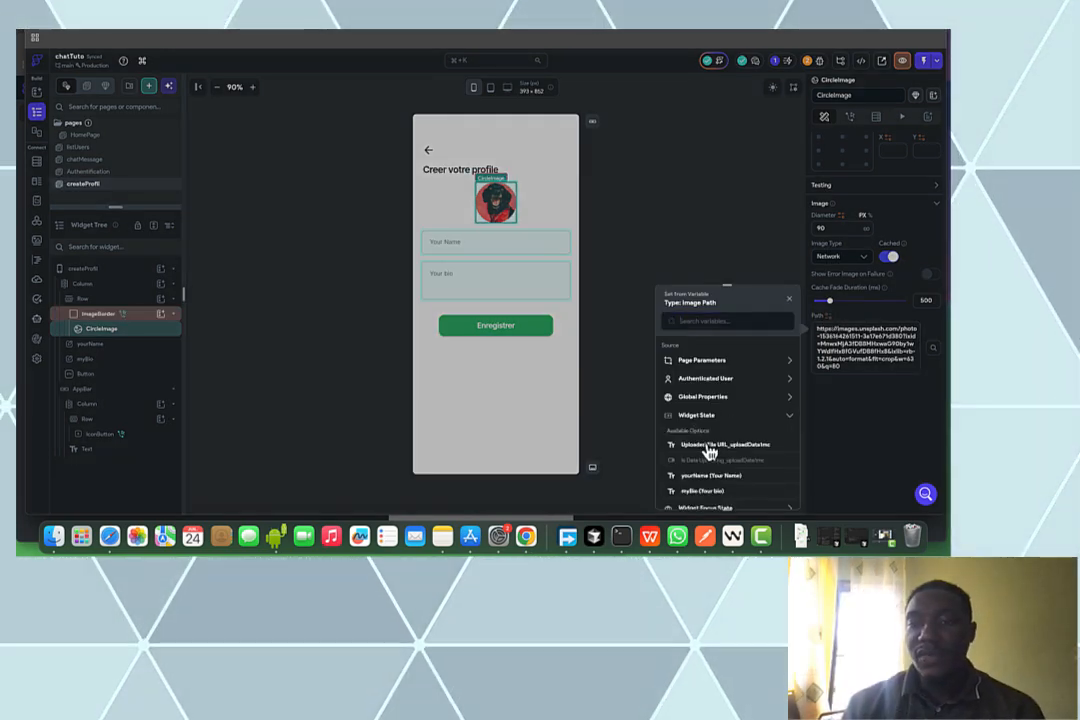
{"action": "left_click", "coordinate": [695, 446]}
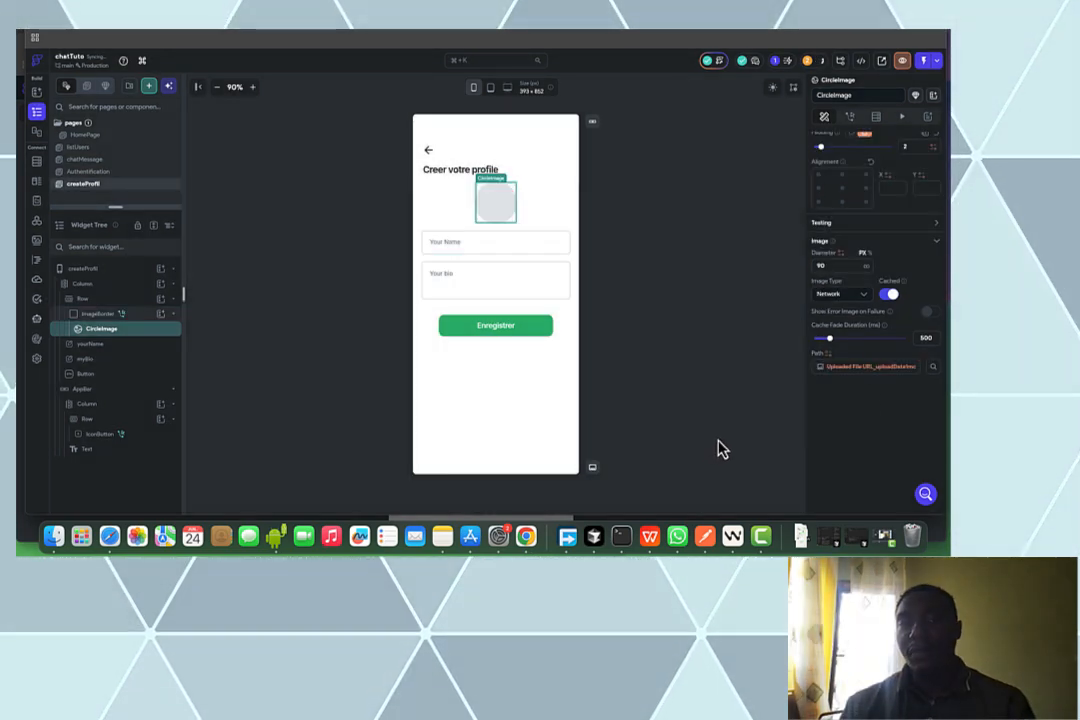
{"action": "left_click", "coordinate": [870, 370]}
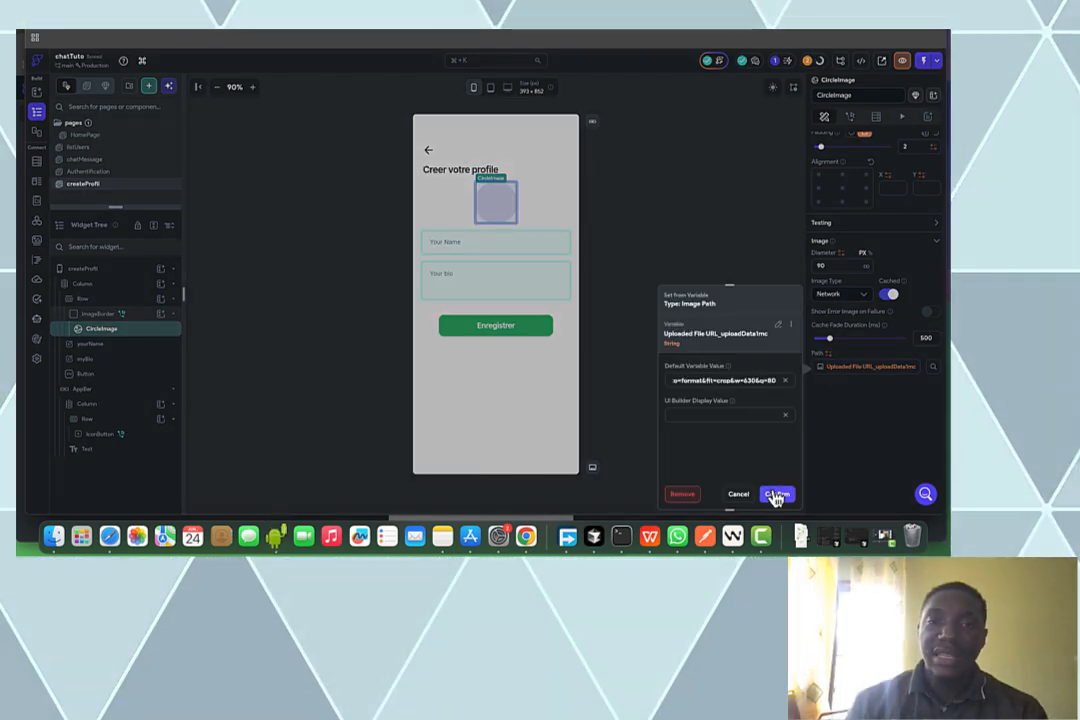
{"action": "left_click", "coordinate": [777, 494]}
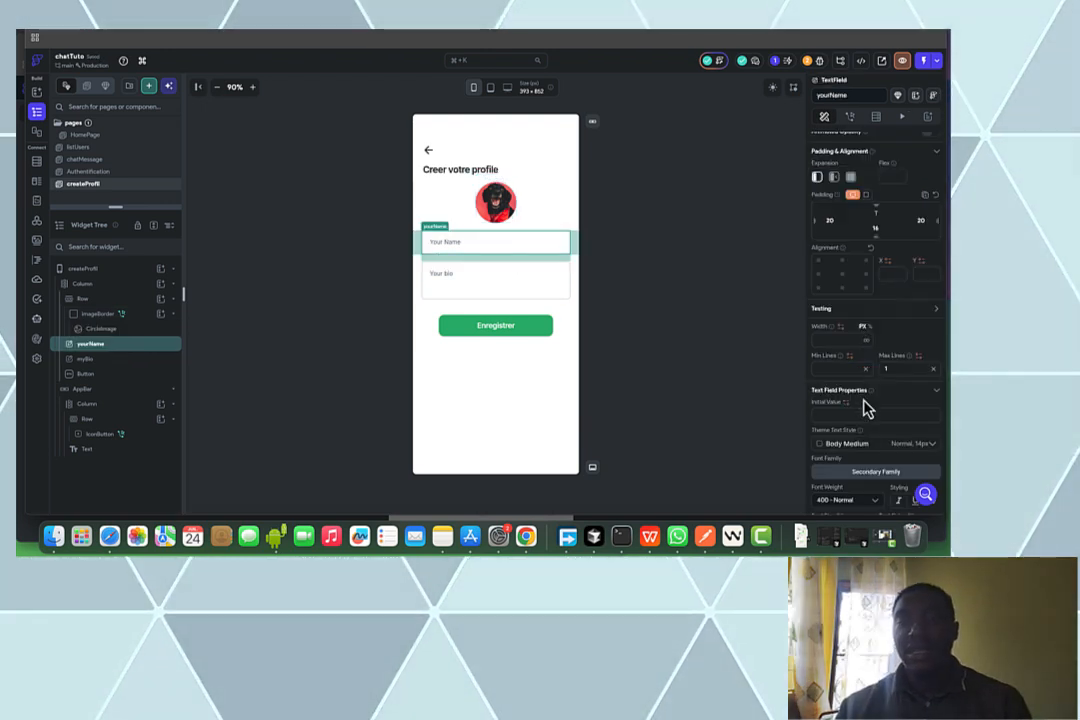
Change the name field's label text to 'Votre nom'
{"action": "scroll", "coordinate": [865, 434], "scroll_direction": "down", "scroll_amount": 4}
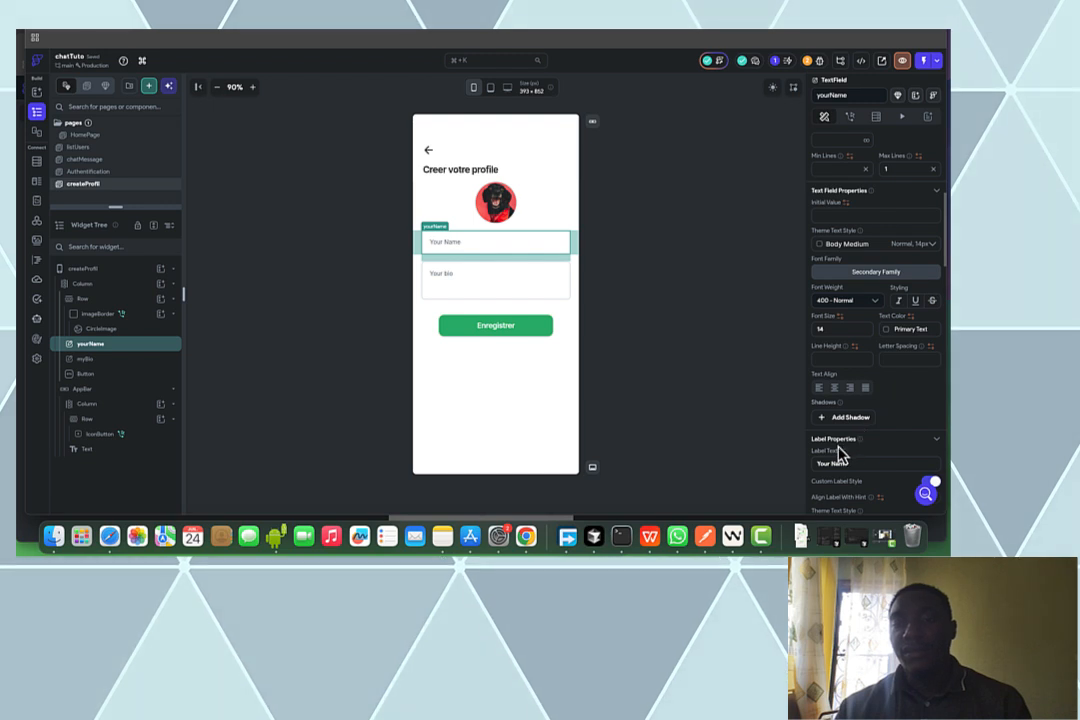
{"action": "scroll", "coordinate": [842, 454], "scroll_direction": "down", "scroll_amount": 1}
{"action": "left_click_drag", "start_coordinate": [849, 450], "coordinate": [727, 432]}
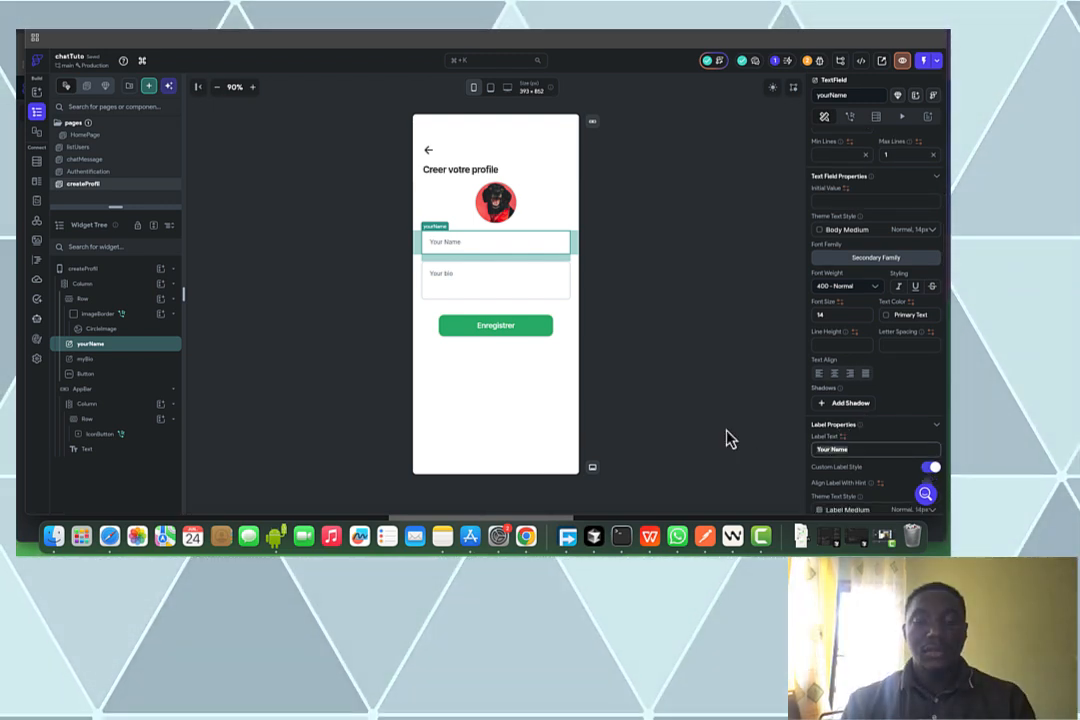
{"action": "type", "text": "V"}
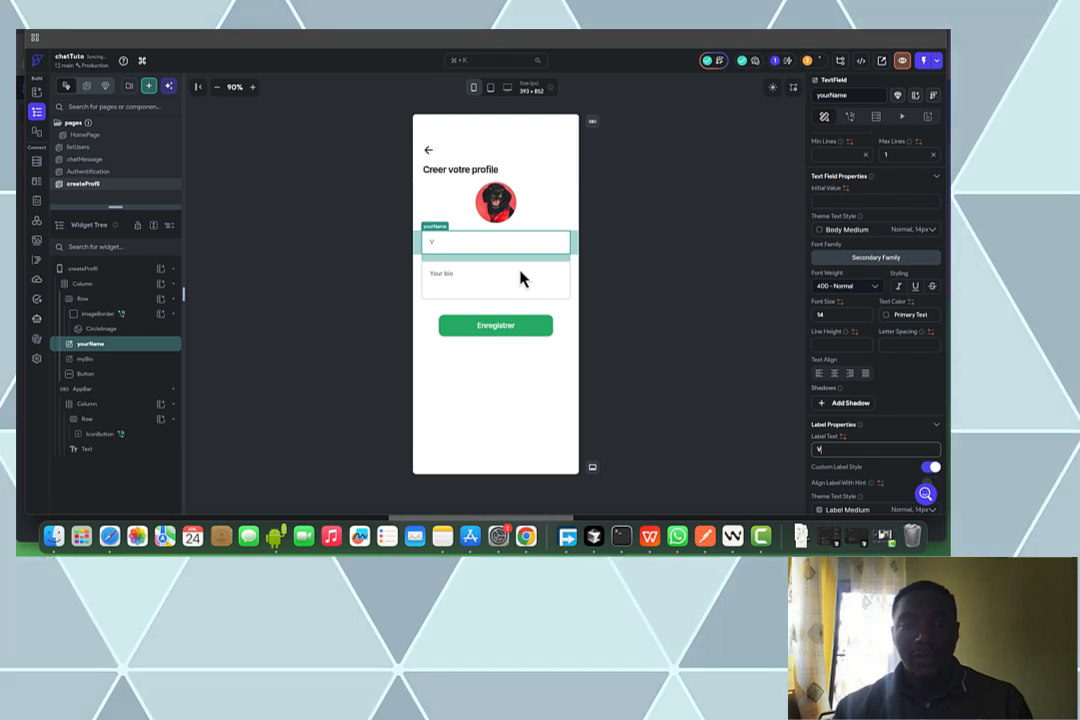
{"action": "type", "text": "otre nom"}
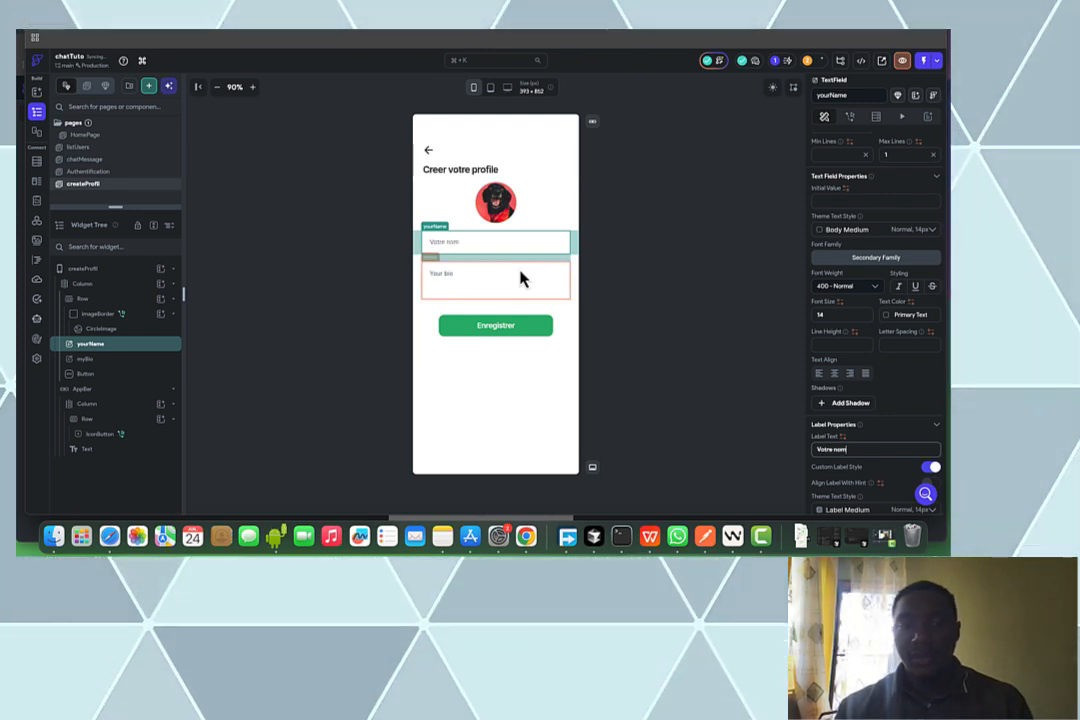
Change the bio field's hint text to 'Votre bio'
{"action": "left_click", "coordinate": [521, 279]}
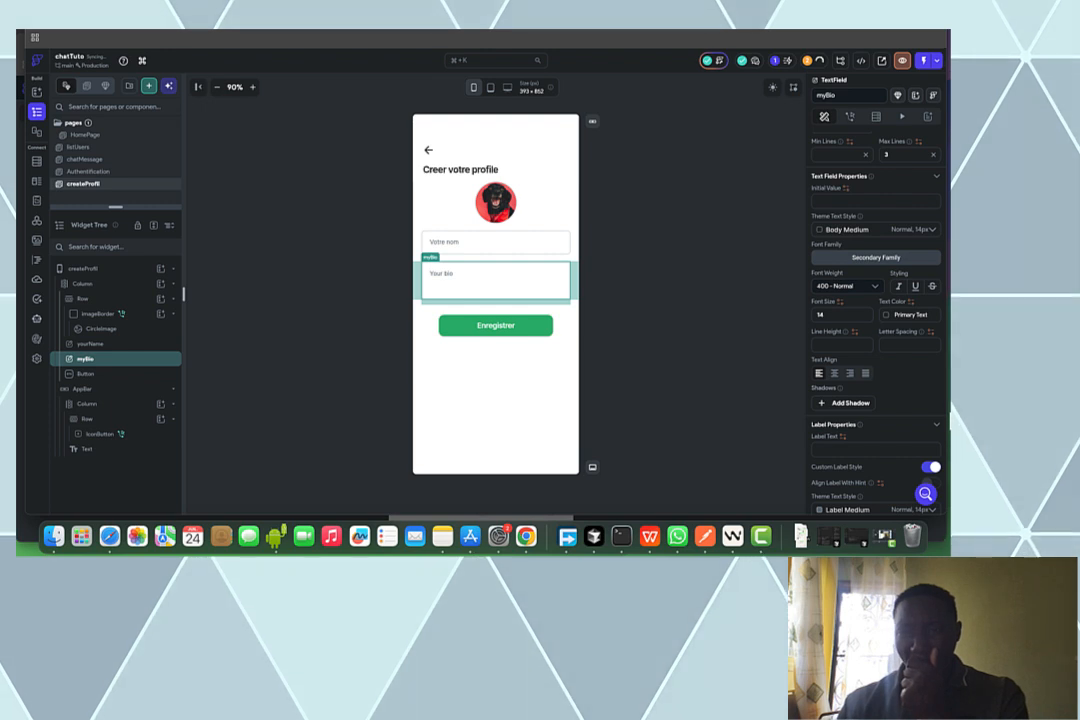
{"action": "scroll", "coordinate": [930, 417], "scroll_direction": "down", "scroll_amount": 5}
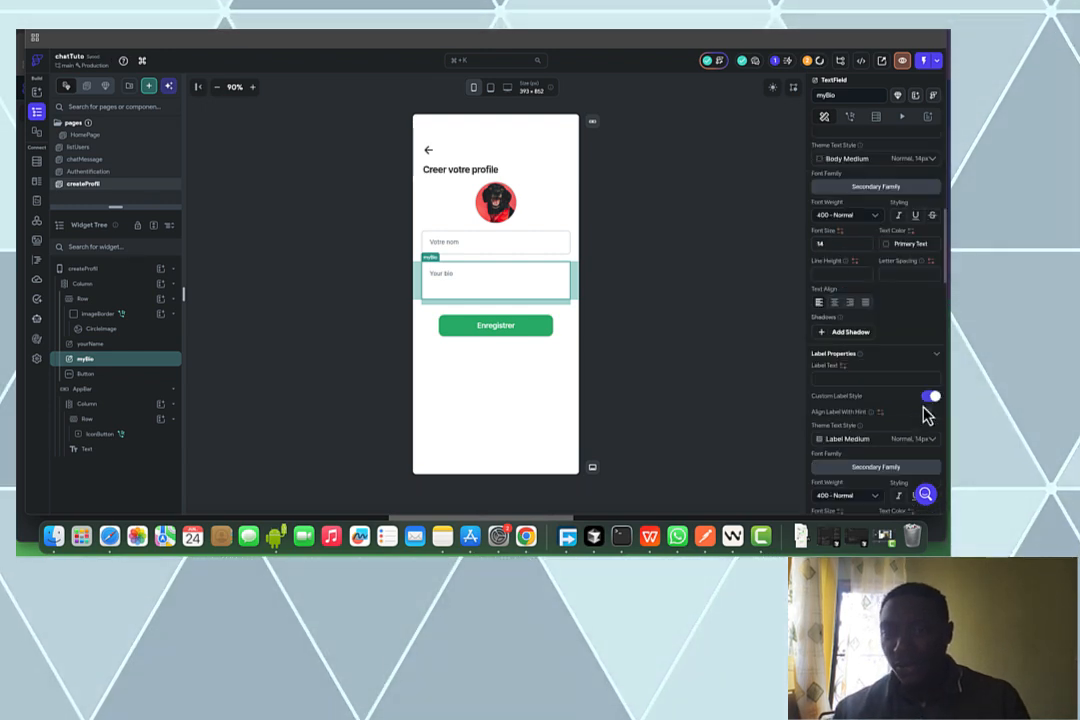
{"action": "scroll", "coordinate": [923, 415], "scroll_direction": "down", "scroll_amount": 5}
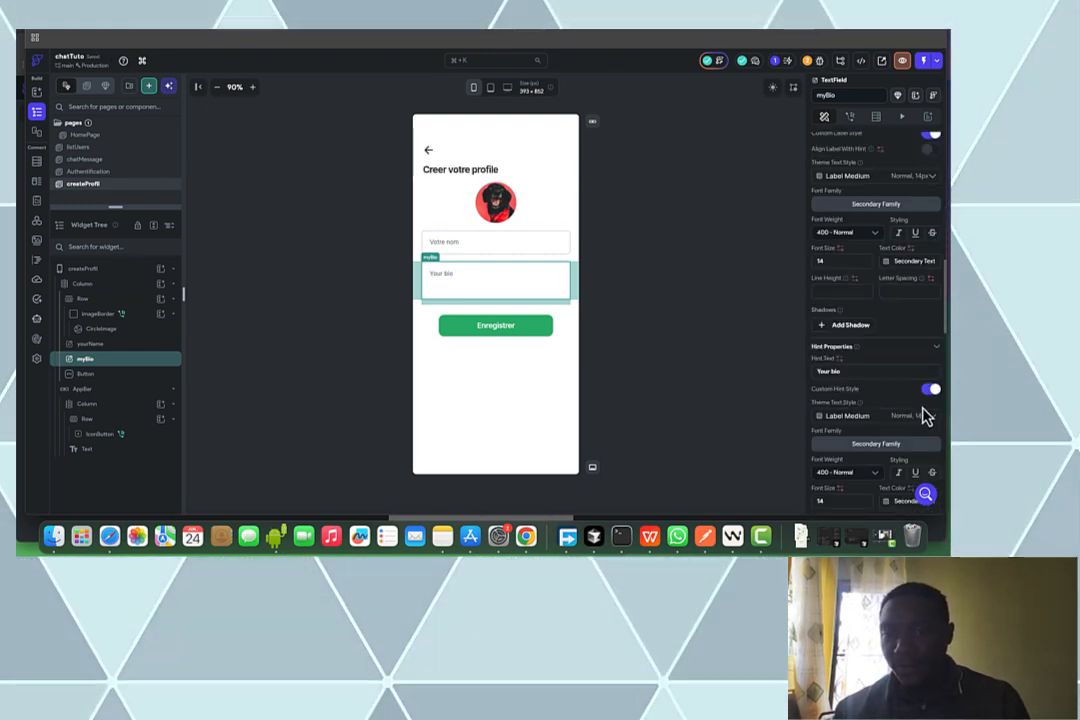
{"action": "scroll", "coordinate": [863, 381], "scroll_direction": "down", "scroll_amount": 2}
{"action": "left_click", "coordinate": [841, 313]}
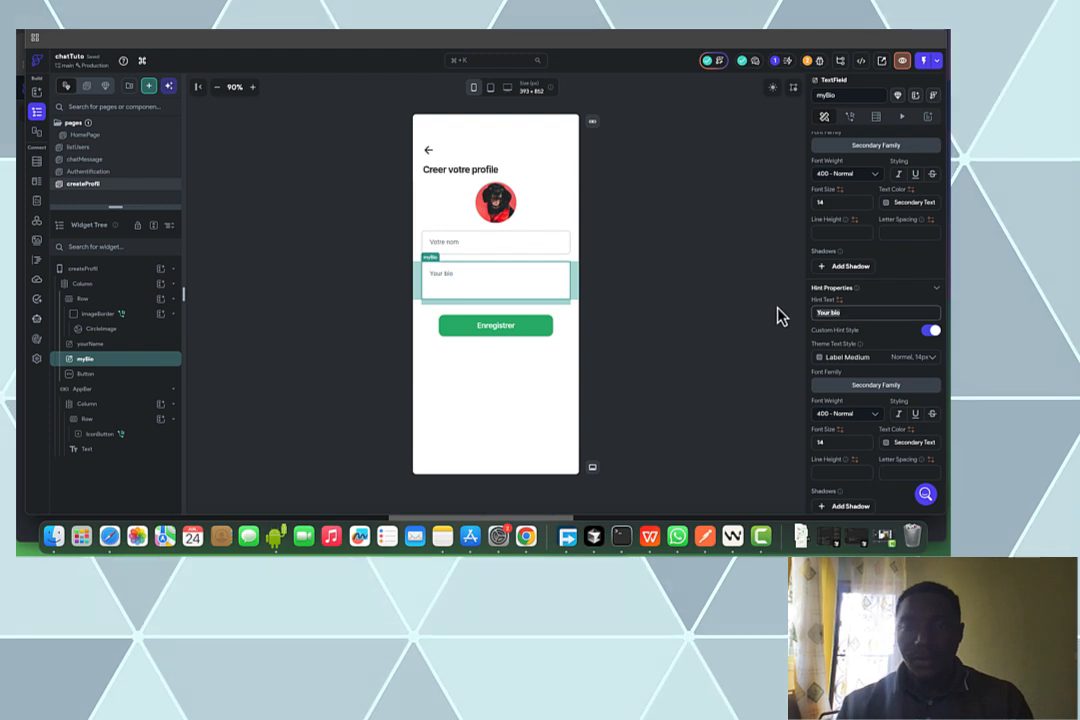
{"action": "type", "text": "V"}
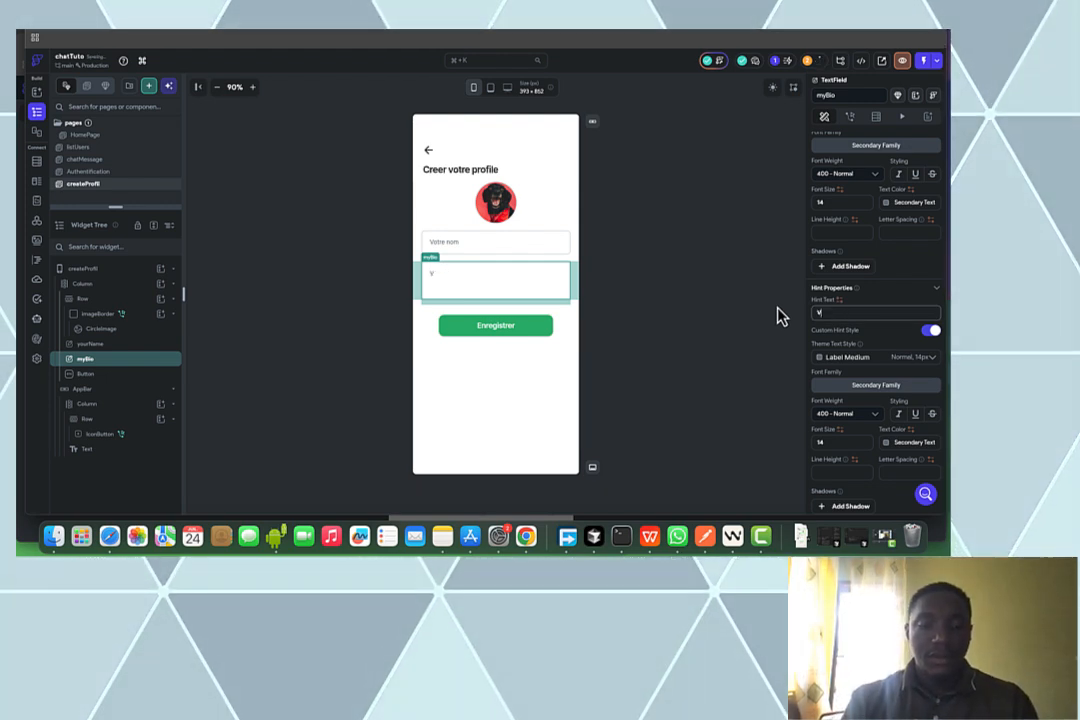
{"action": "type", "text": "otre bio"}
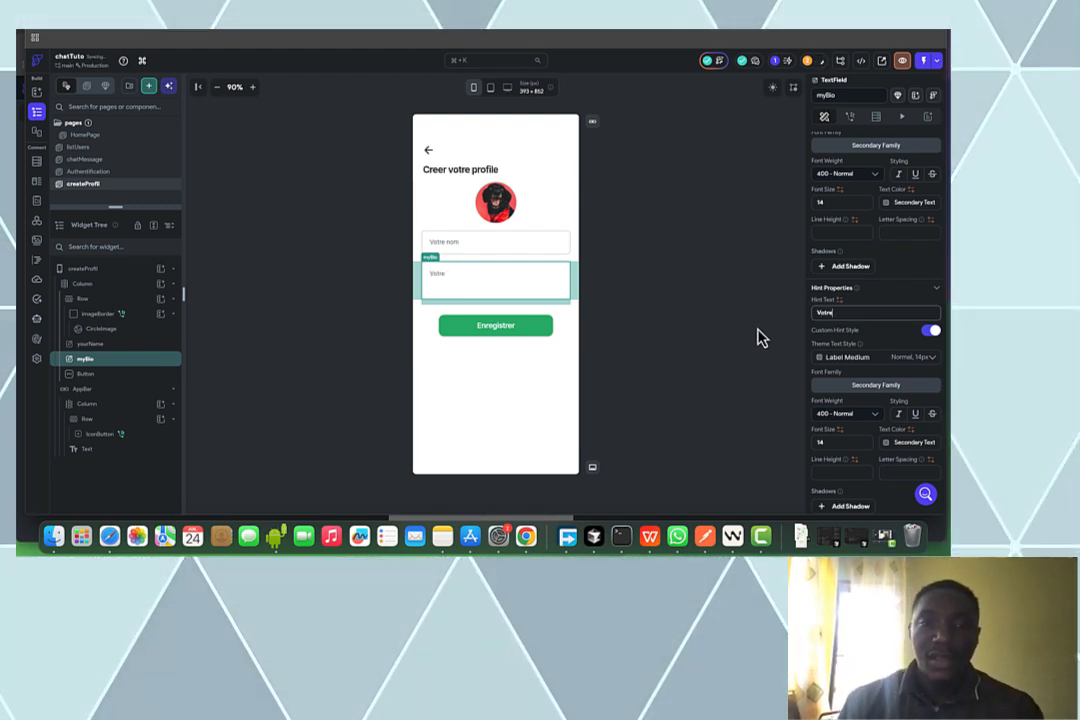
Add an On Tap action to the Enregistrer button and expand the Backend/Database > Firestore actions
{"action": "left_click", "coordinate": [549, 319]}
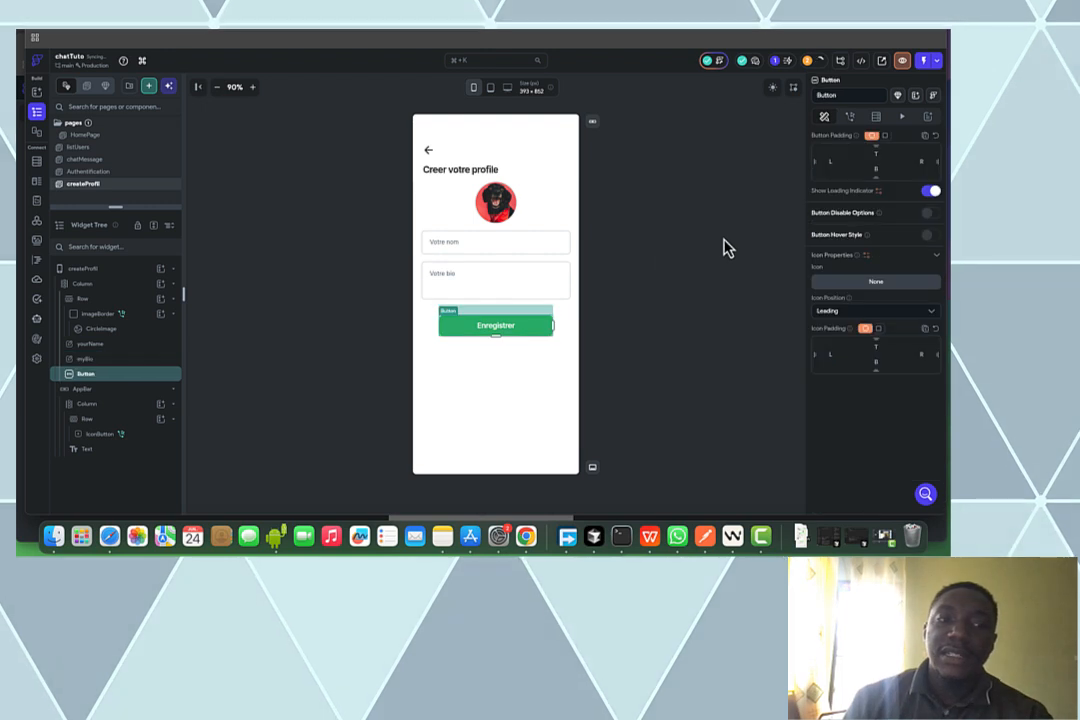
{"action": "left_click", "coordinate": [850, 117]}
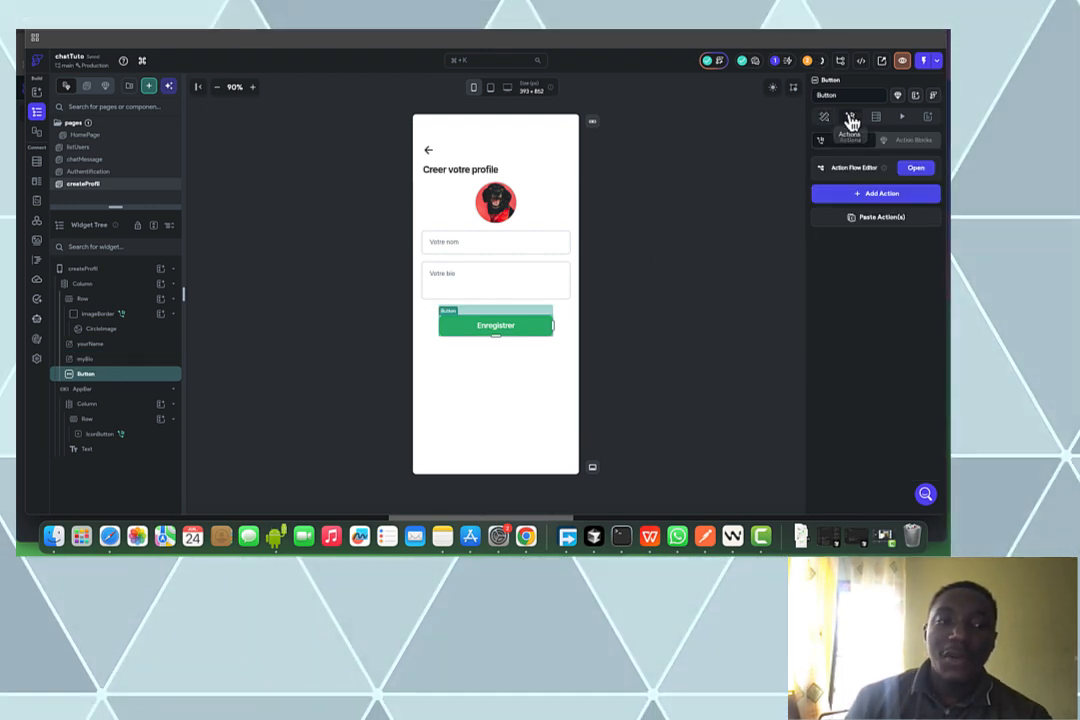
{"action": "left_click", "coordinate": [905, 170]}
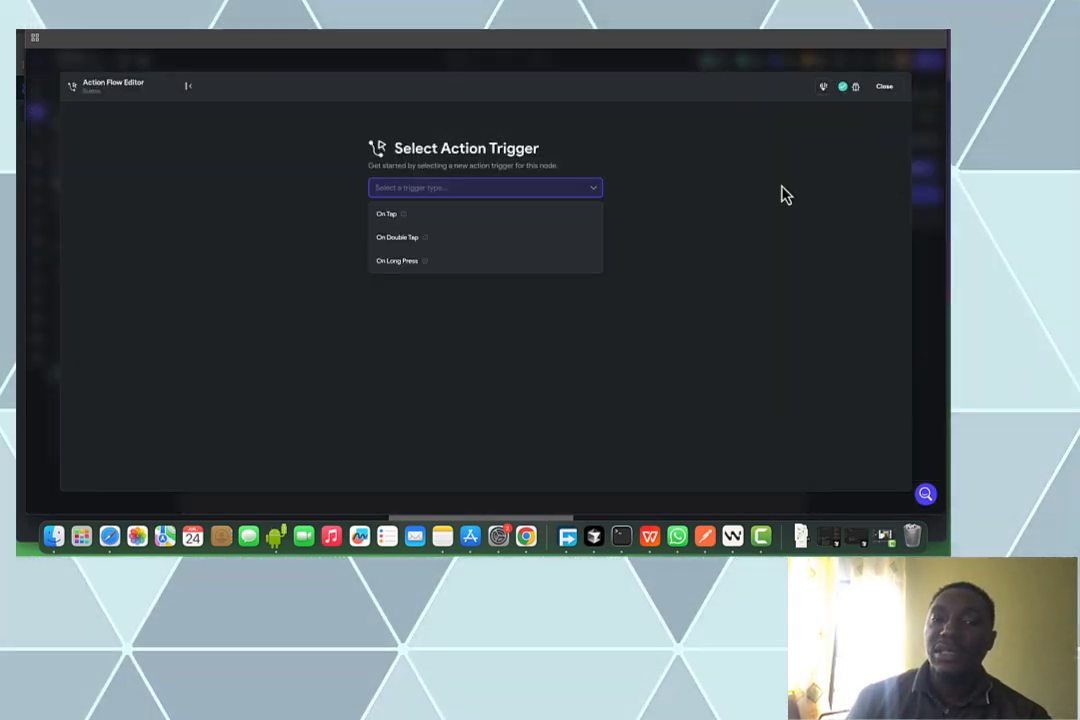
{"action": "left_click", "coordinate": [448, 226]}
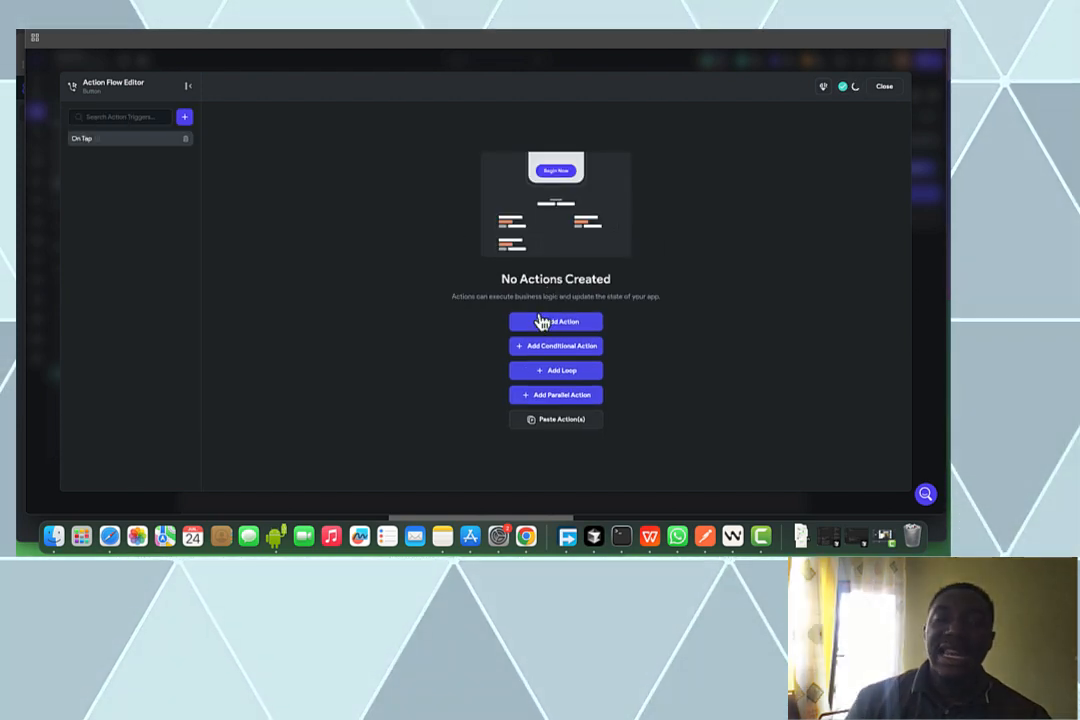
{"action": "left_click", "coordinate": [541, 321]}
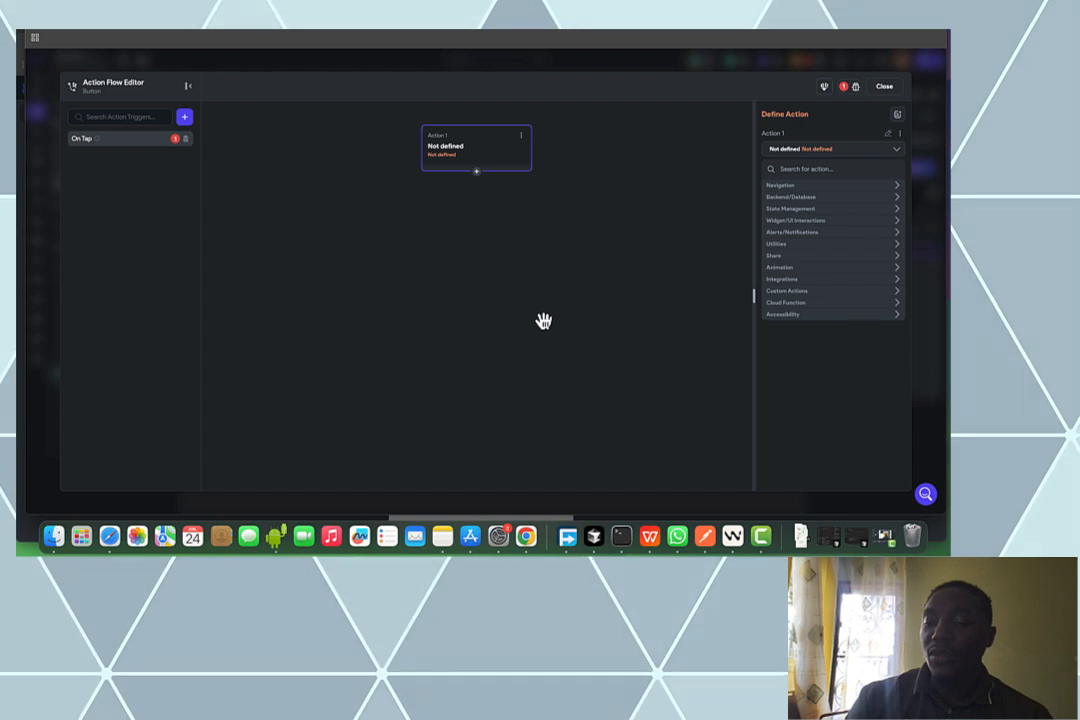
{"action": "left_click", "coordinate": [841, 198]}
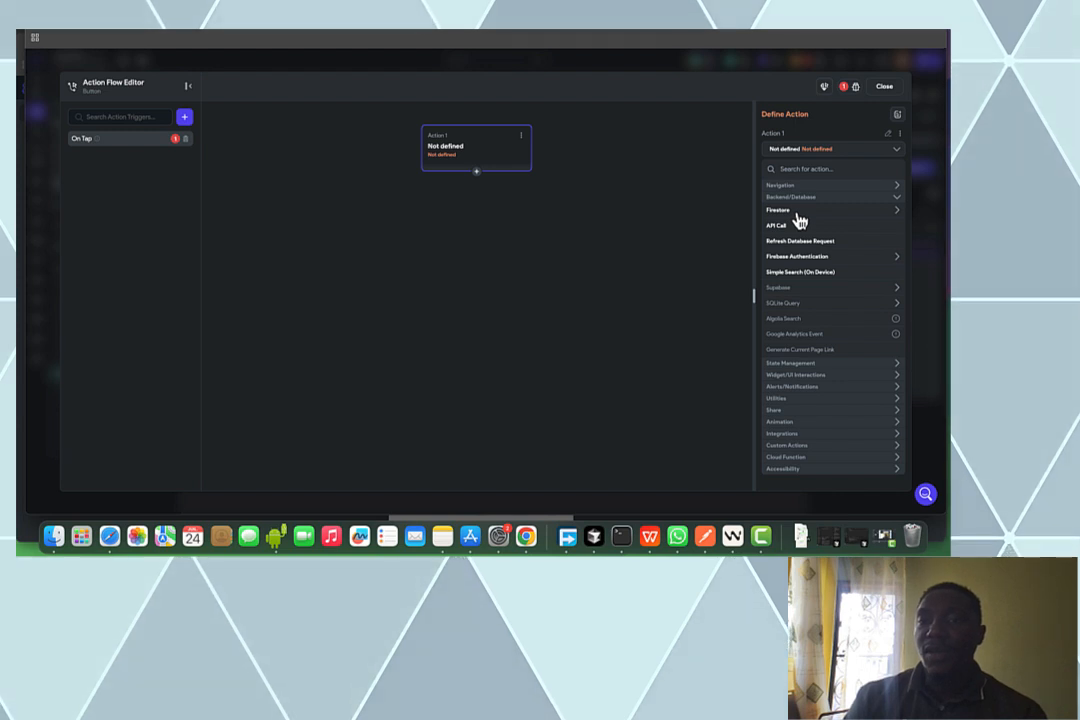
{"action": "left_click", "coordinate": [798, 212]}
Choose Update Document and target the Authenticated User's User Reference
{"action": "left_click", "coordinate": [795, 258]}
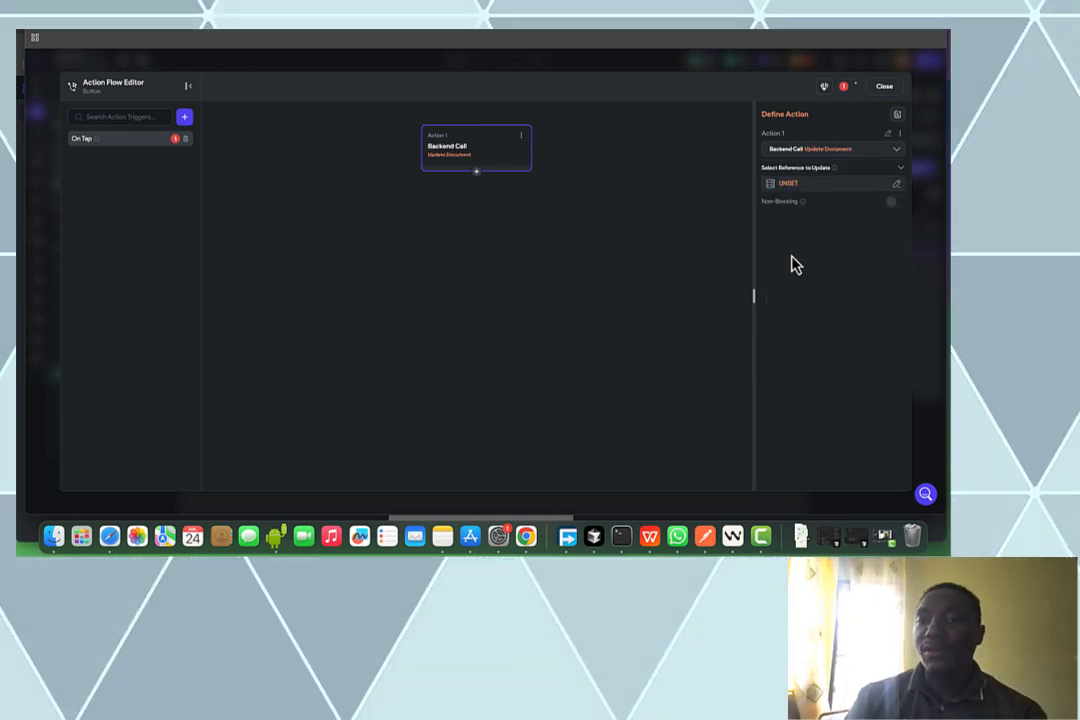
{"action": "left_click", "coordinate": [817, 183]}
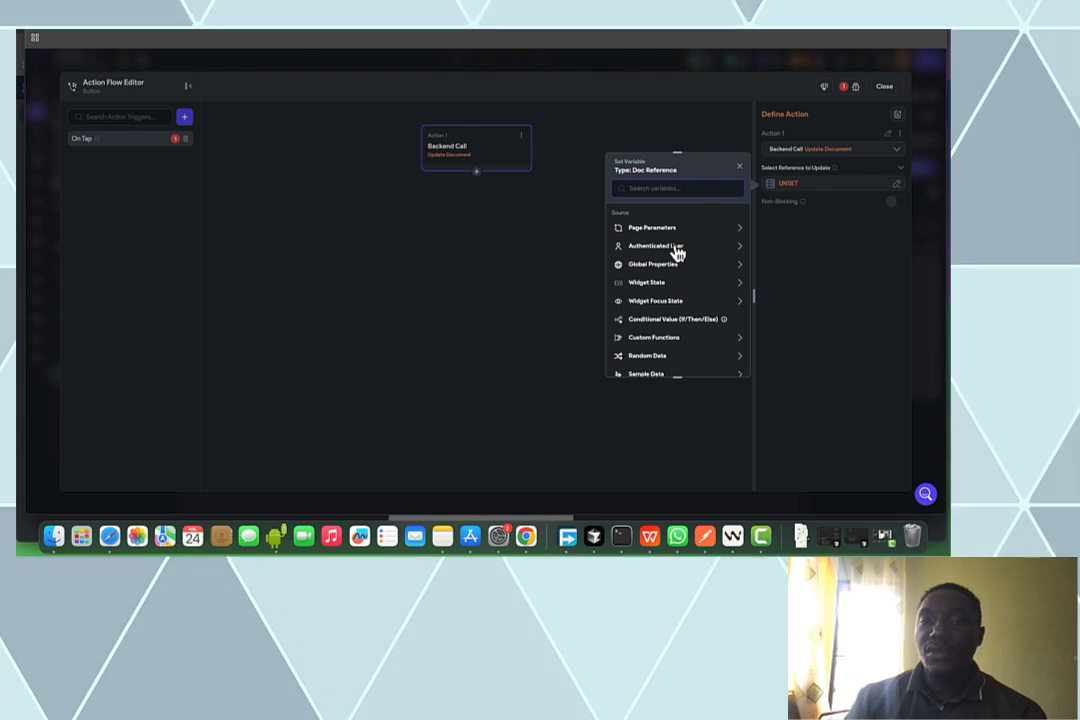
{"action": "left_click", "coordinate": [678, 250]}
{"action": "left_click", "coordinate": [675, 282]}
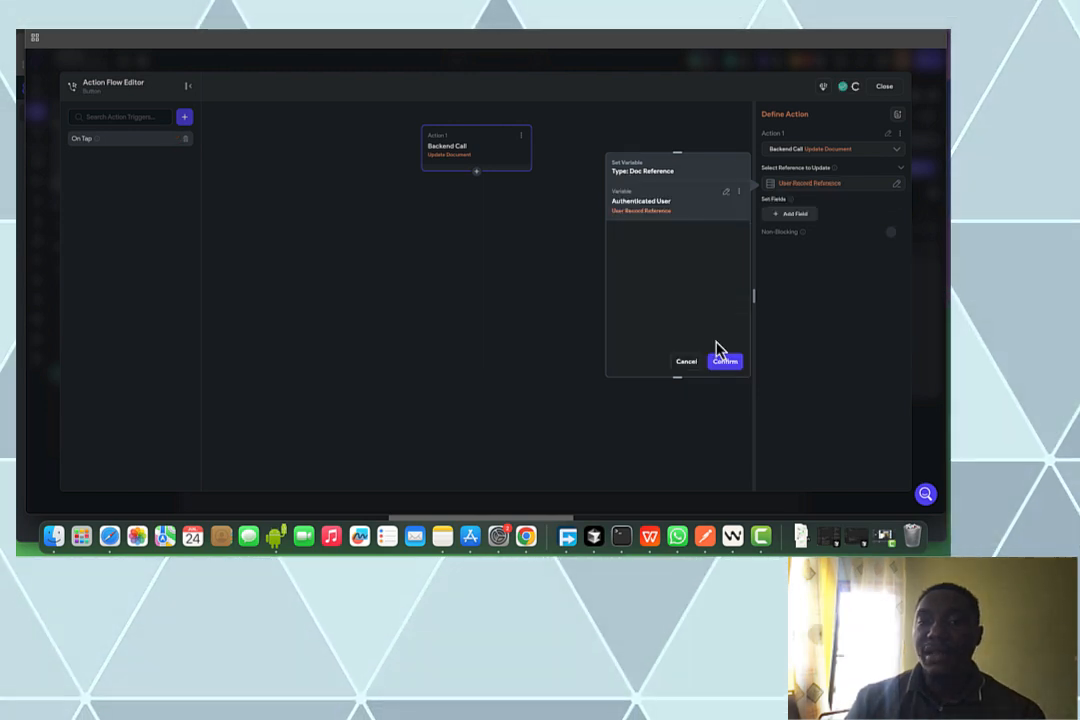
{"action": "left_click", "coordinate": [722, 360]}
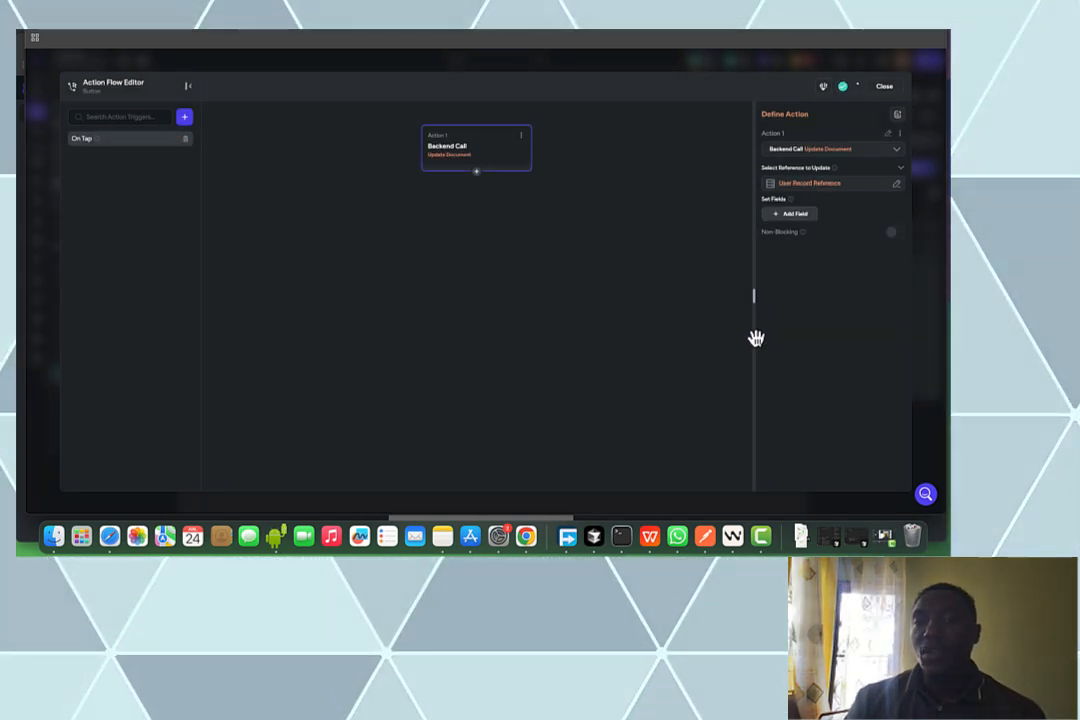
Add a display_name field set from the yourName widget state variable
{"action": "left_click", "coordinate": [808, 222]}
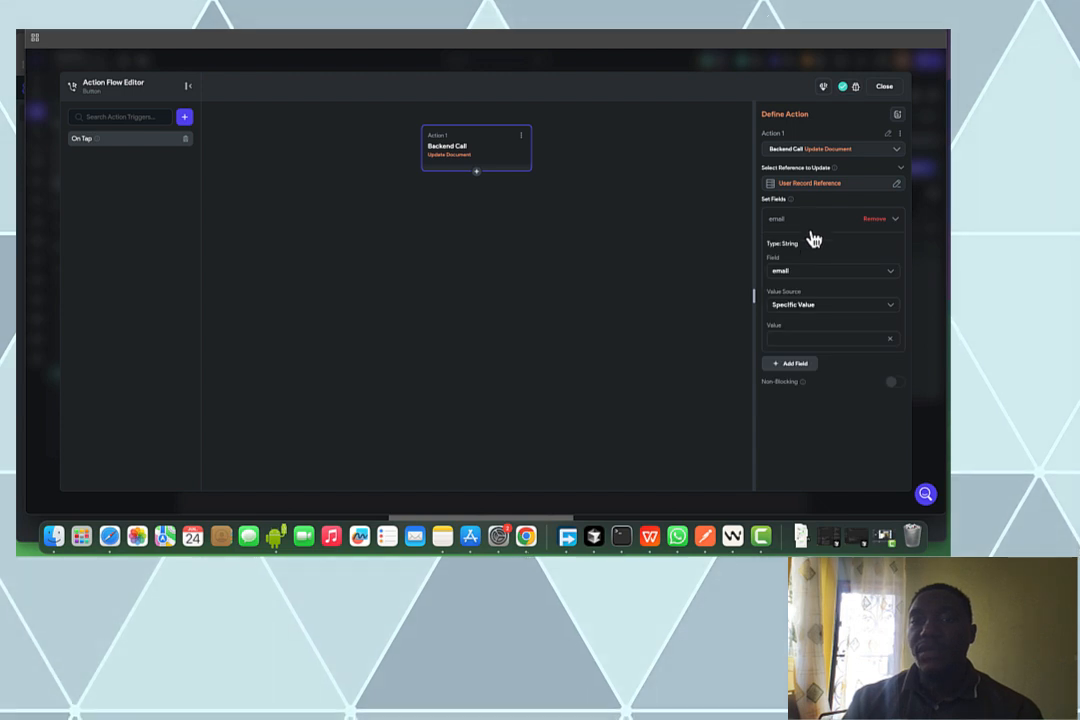
{"action": "left_click", "coordinate": [822, 272]}
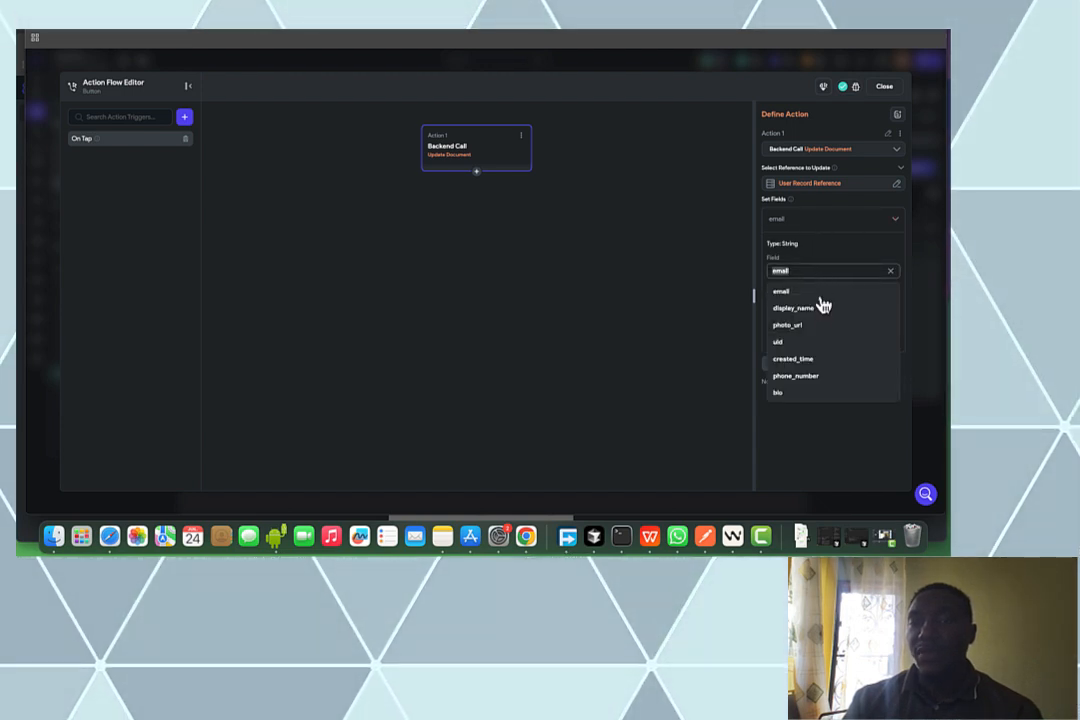
{"action": "left_click", "coordinate": [824, 307]}
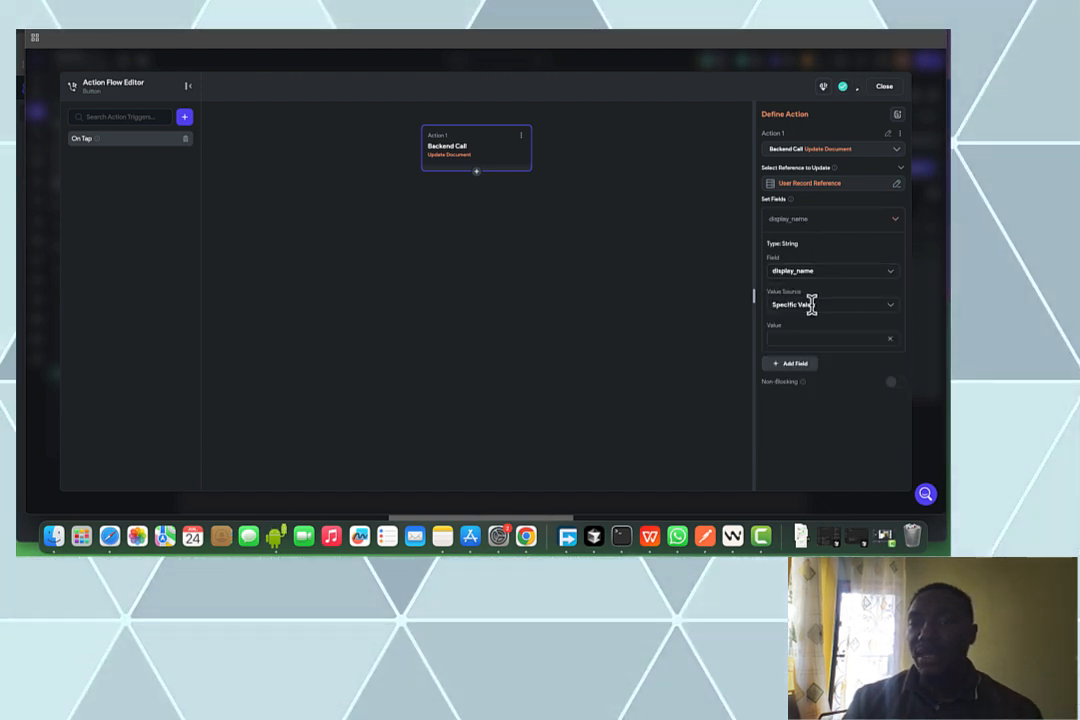
{"action": "left_click", "coordinate": [811, 305]}
{"action": "left_click", "coordinate": [800, 342]}
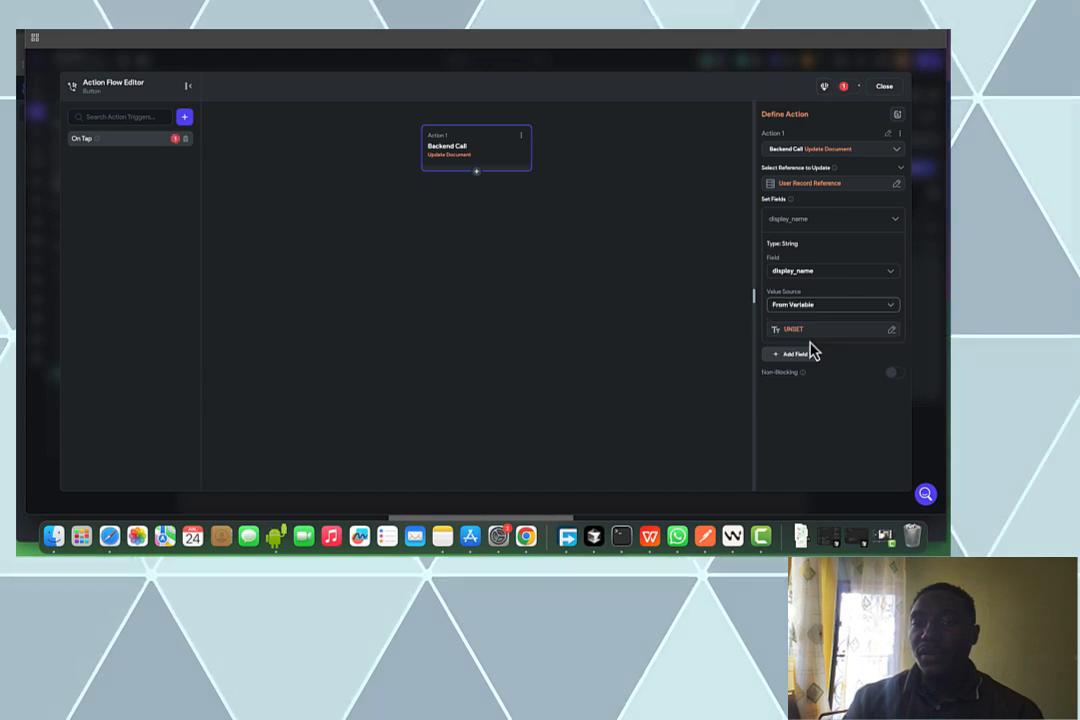
{"action": "left_click", "coordinate": [841, 331]}
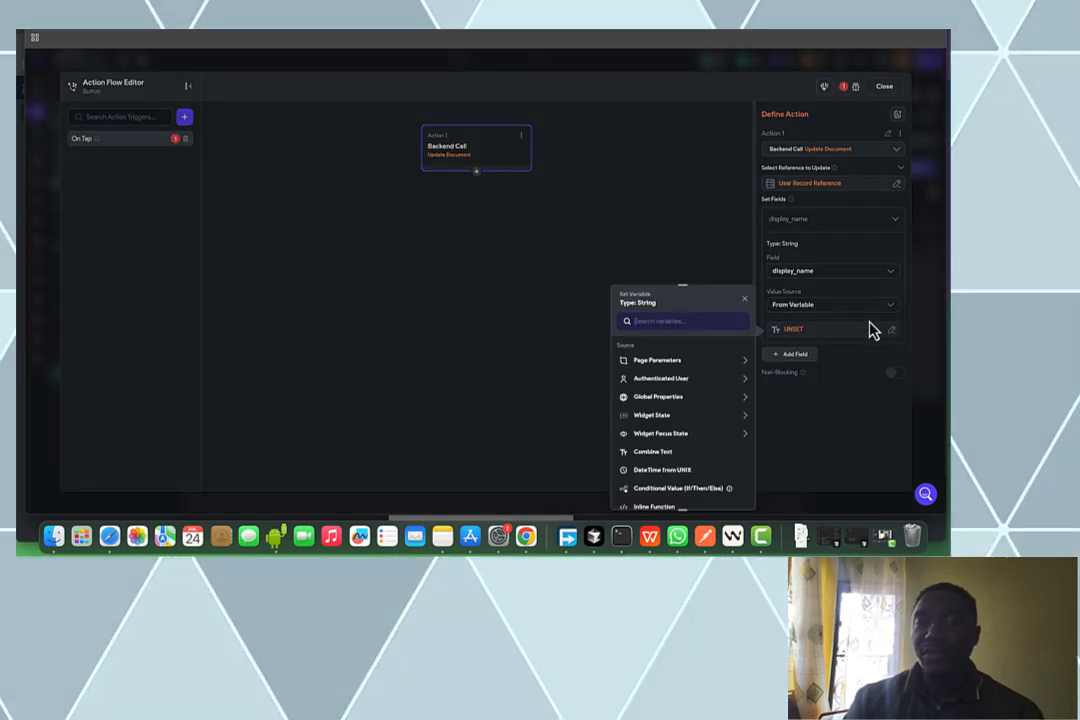
{"action": "left_click", "coordinate": [668, 418]}
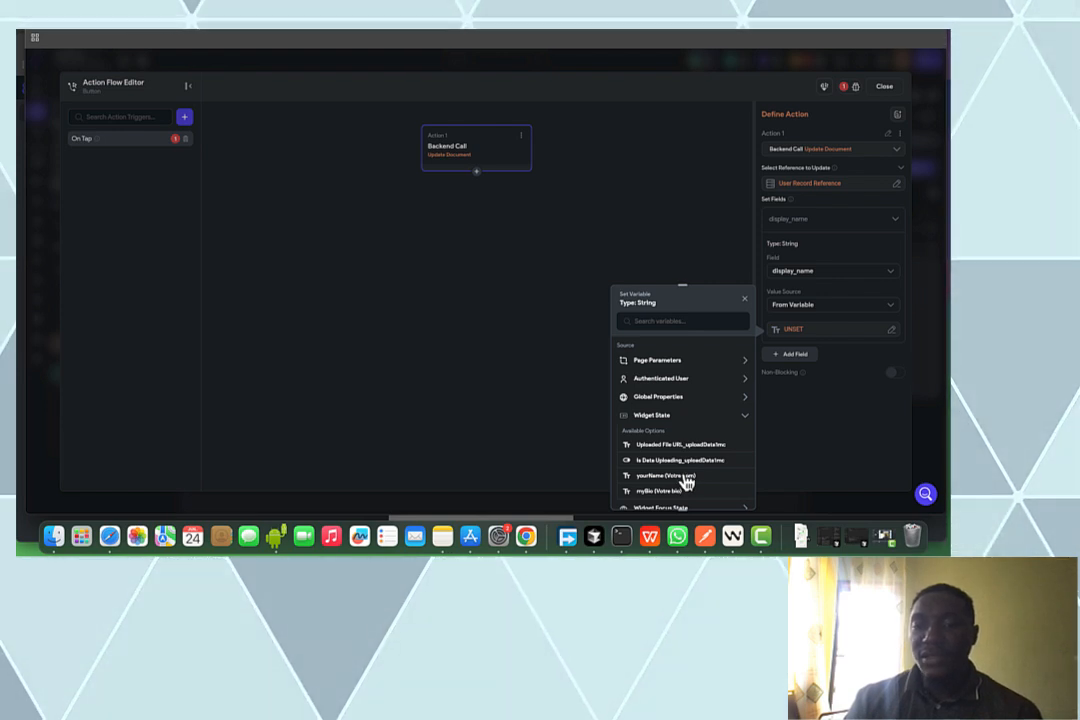
{"action": "left_click", "coordinate": [686, 483]}
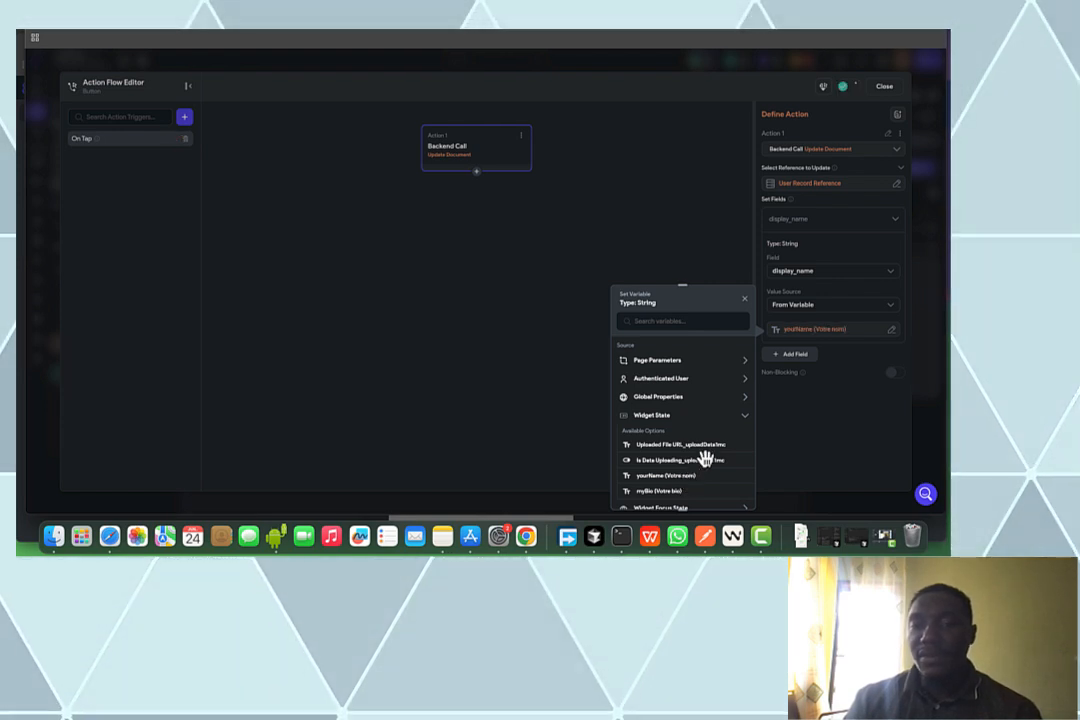
Add a bio field set from the myBio widget state variable
{"action": "left_click", "coordinate": [795, 357]}
{"action": "left_click", "coordinate": [797, 357]}
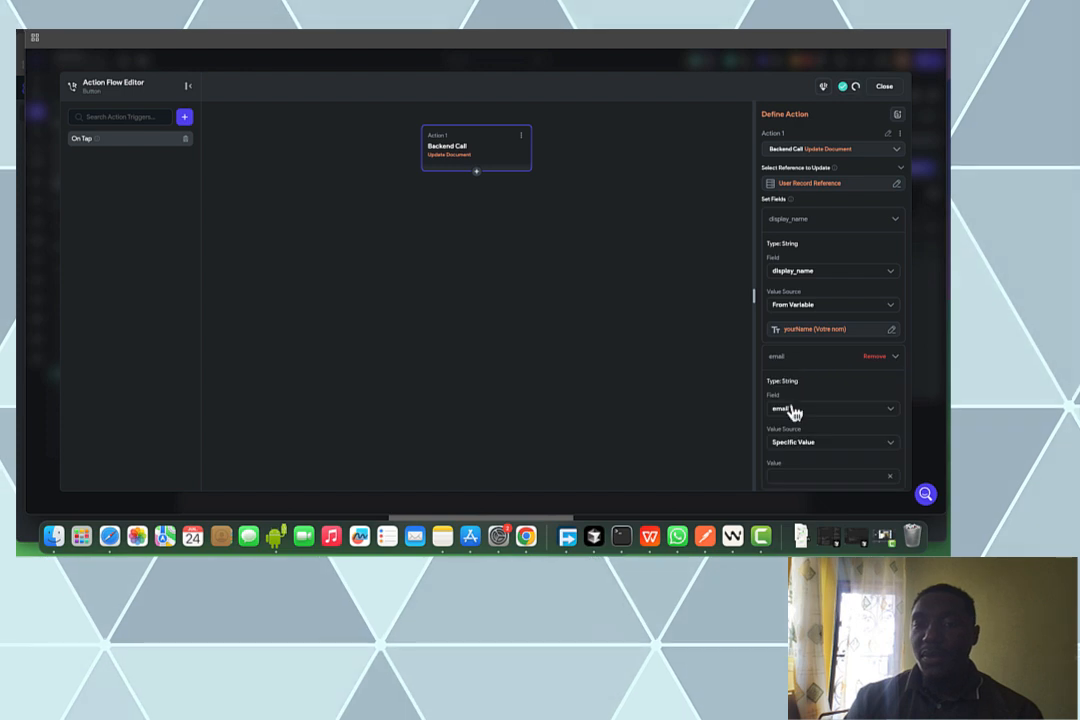
{"action": "left_click", "coordinate": [795, 408]}
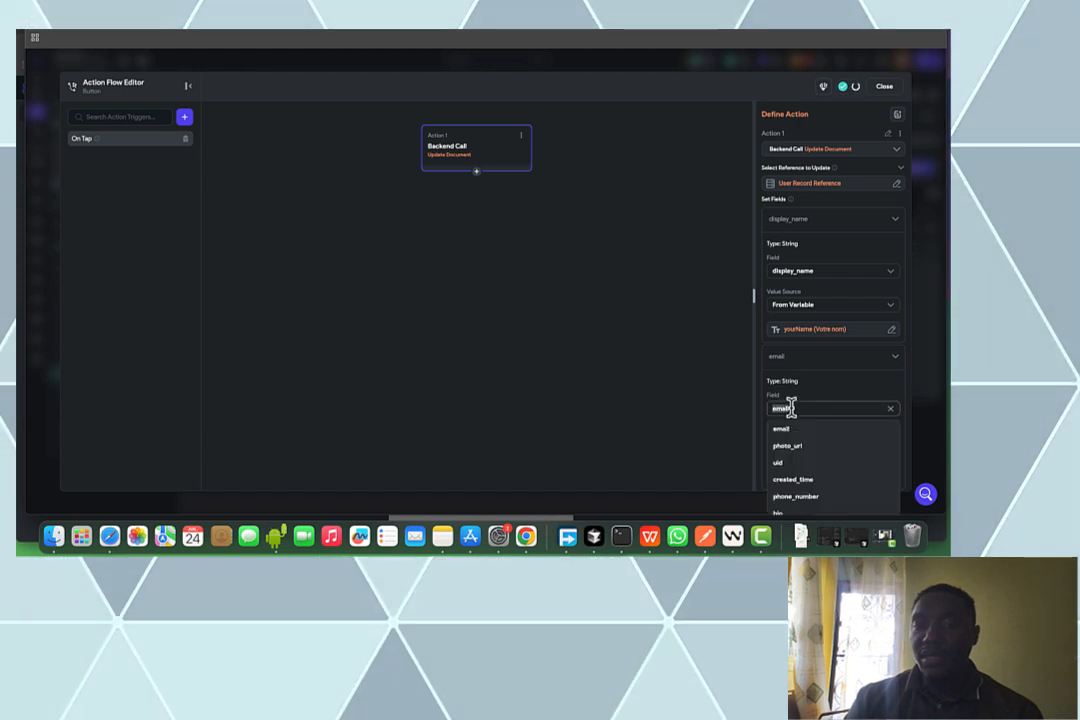
{"action": "left_click", "coordinate": [790, 511]}
{"action": "scroll", "coordinate": [826, 332], "scroll_direction": "down", "scroll_amount": 3}
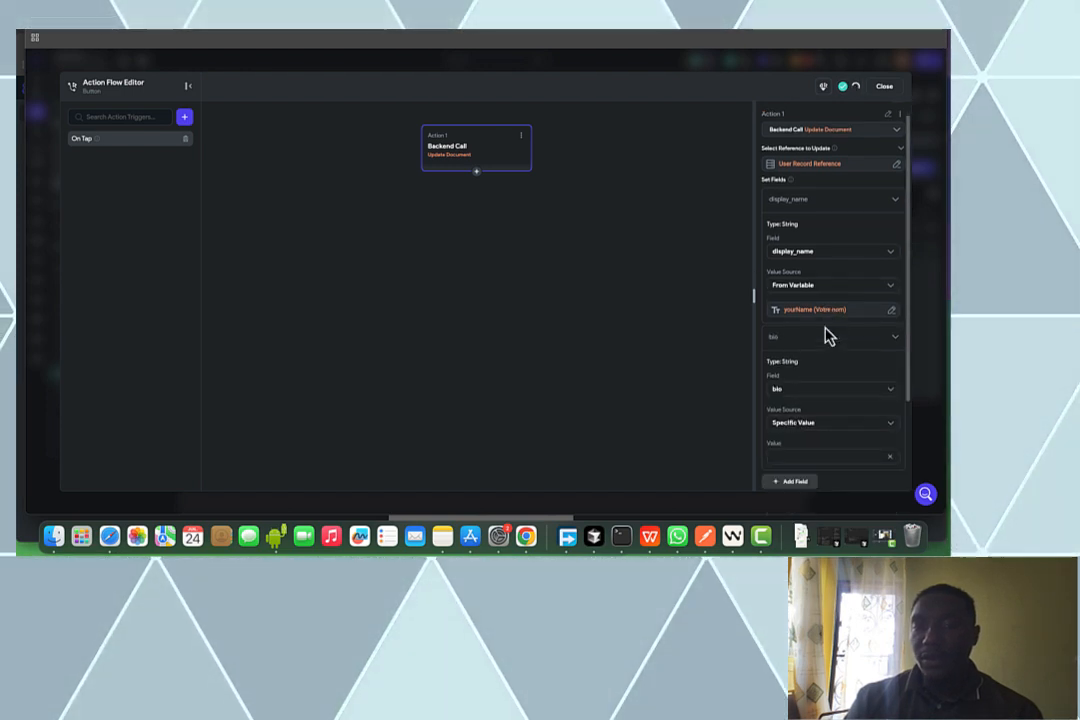
{"action": "left_click", "coordinate": [828, 336]}
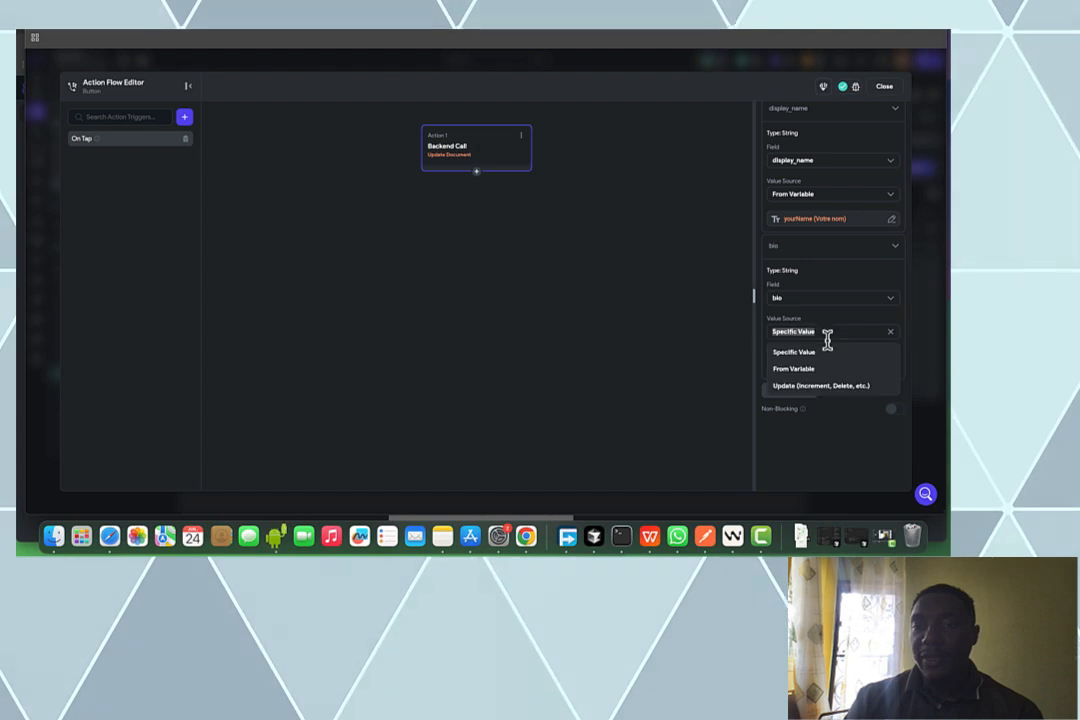
{"action": "left_click", "coordinate": [823, 367]}
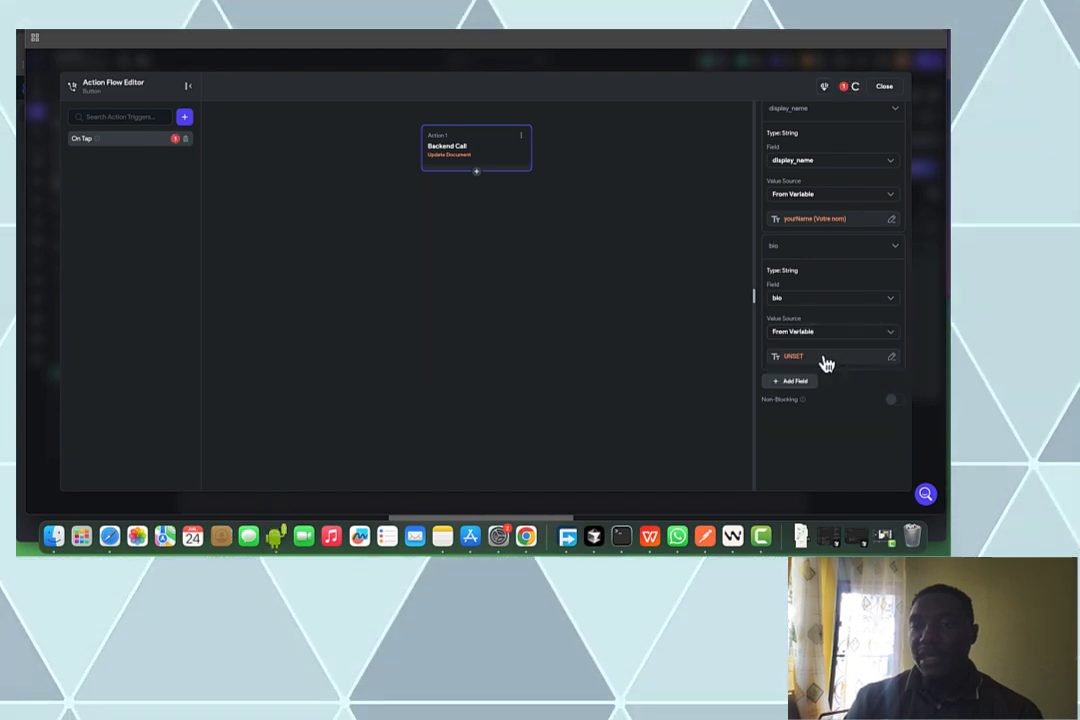
{"action": "left_click", "coordinate": [821, 358]}
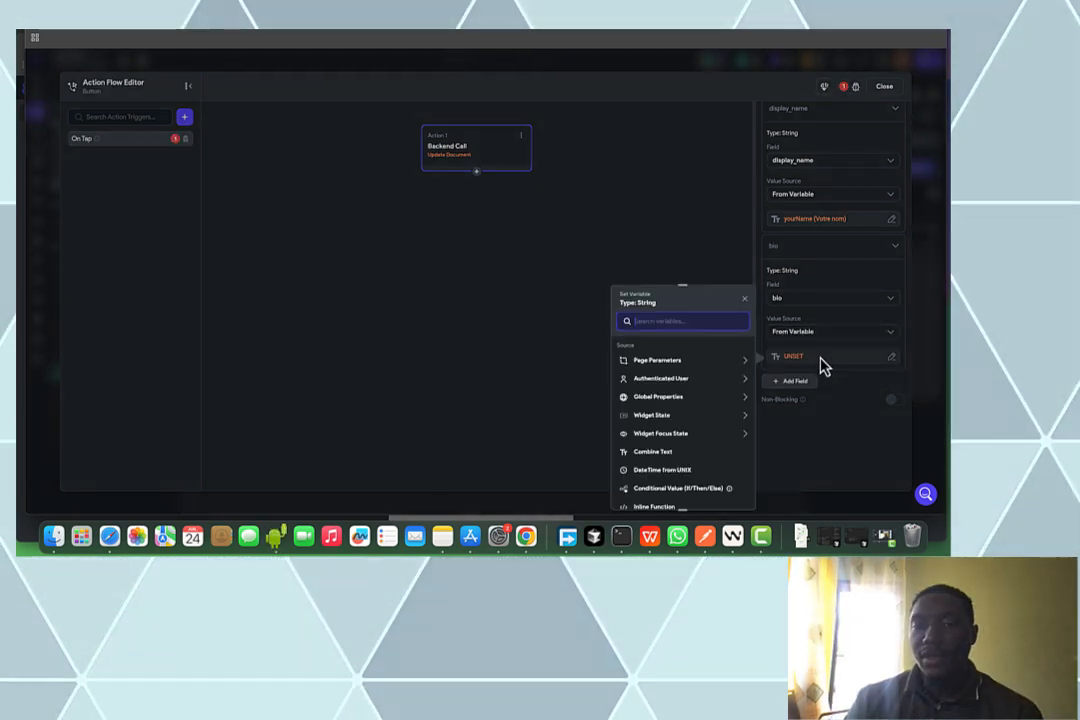
{"action": "left_click", "coordinate": [673, 418]}
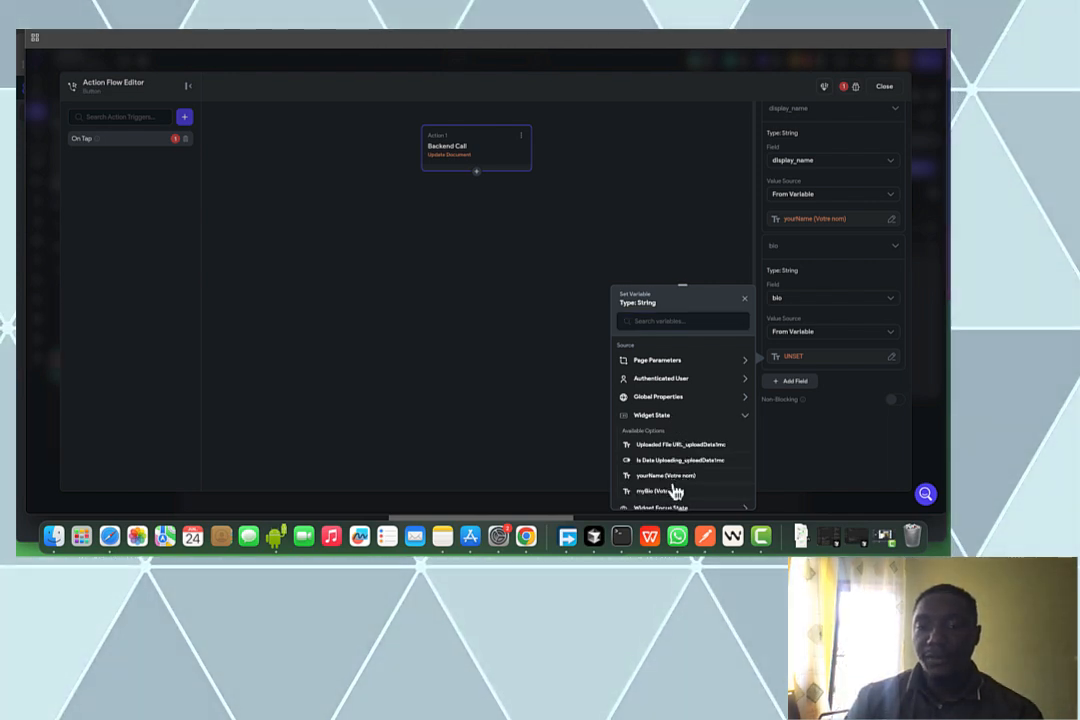
{"action": "left_click", "coordinate": [670, 491]}
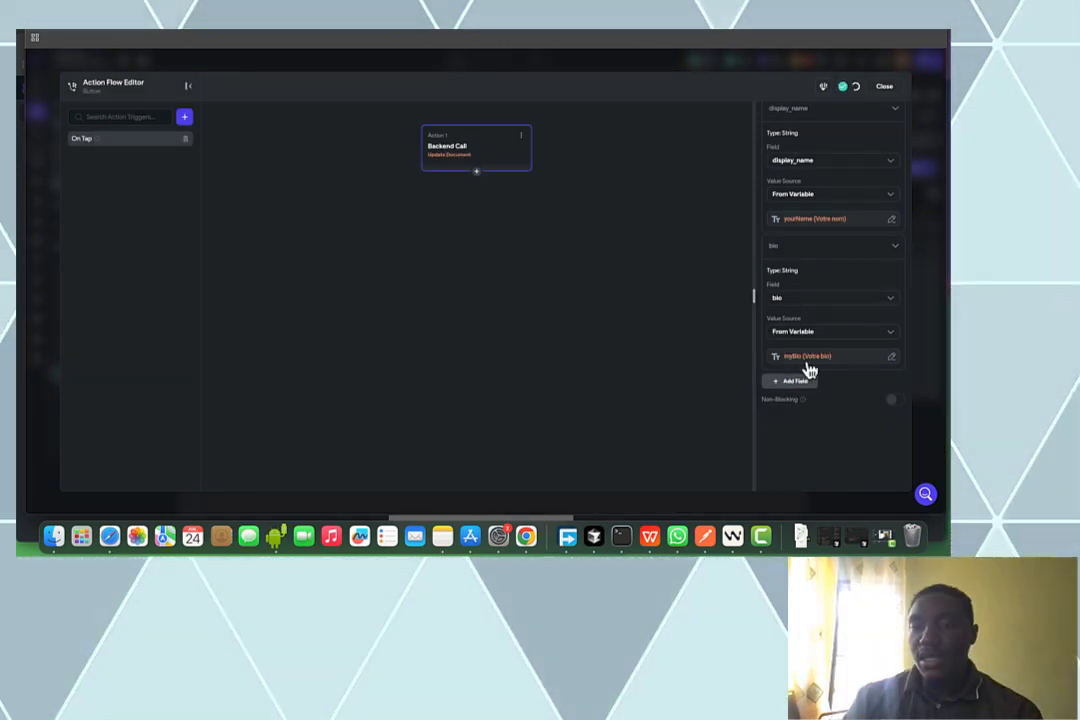
Add a photo_url field whose value comes from the Uploaded Photo / Video
{"action": "scroll", "coordinate": [806, 376], "scroll_direction": "down", "scroll_amount": 1}
{"action": "left_click", "coordinate": [804, 356]}
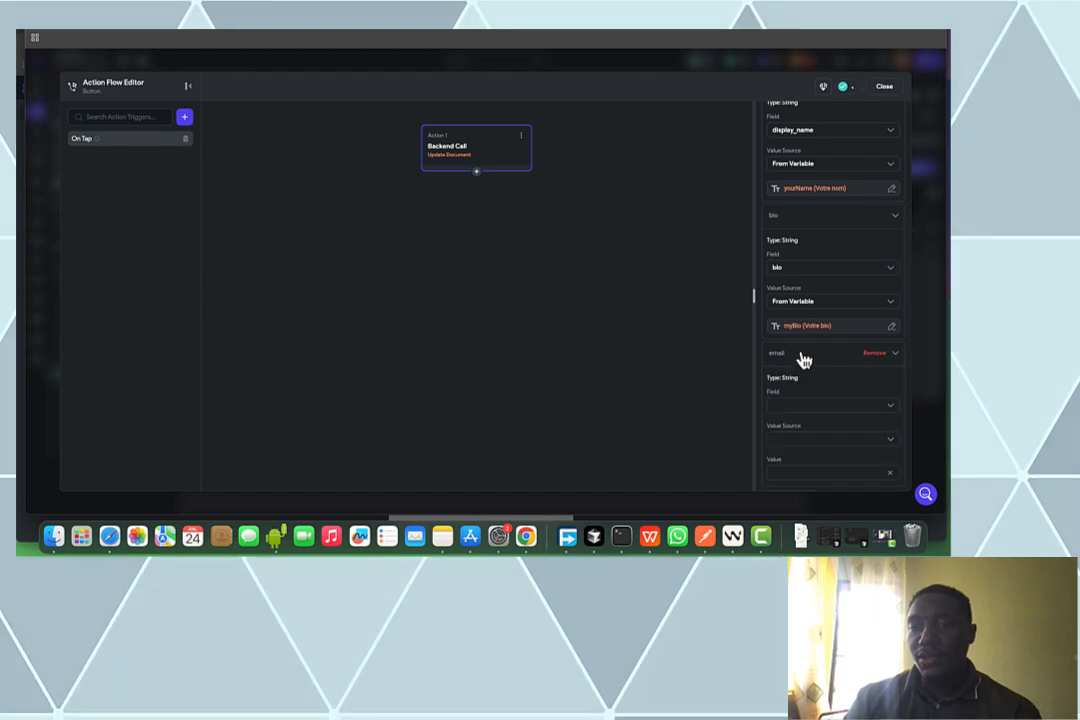
{"action": "scroll", "coordinate": [806, 390], "scroll_direction": "down", "scroll_amount": 2}
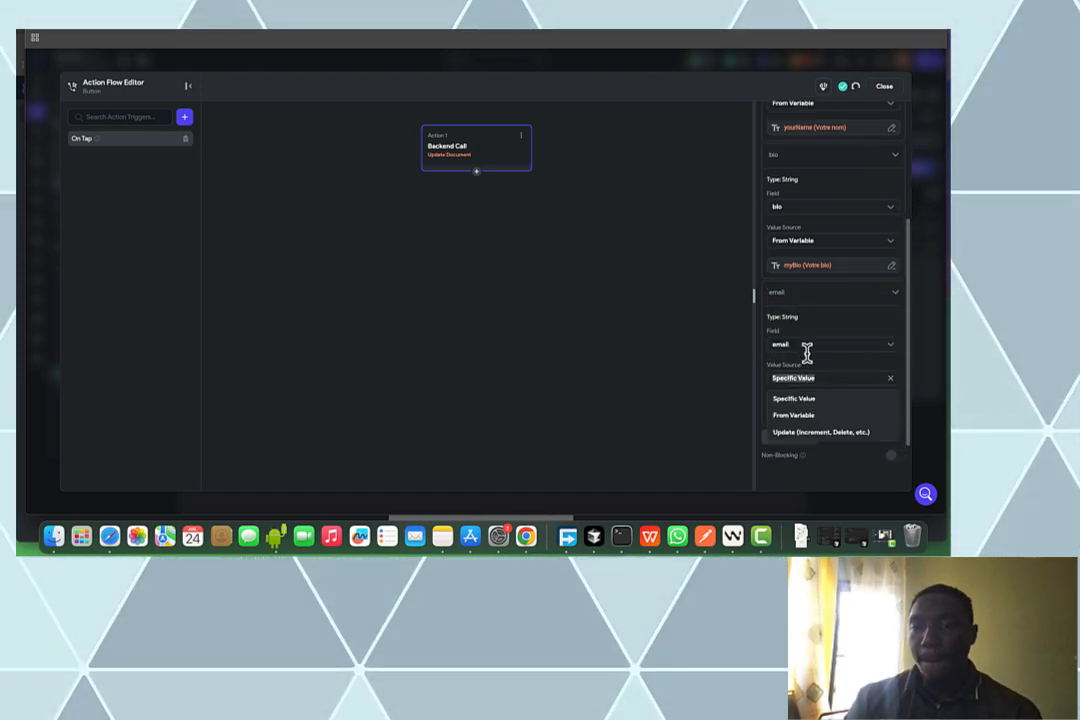
{"action": "left_click", "coordinate": [807, 345]}
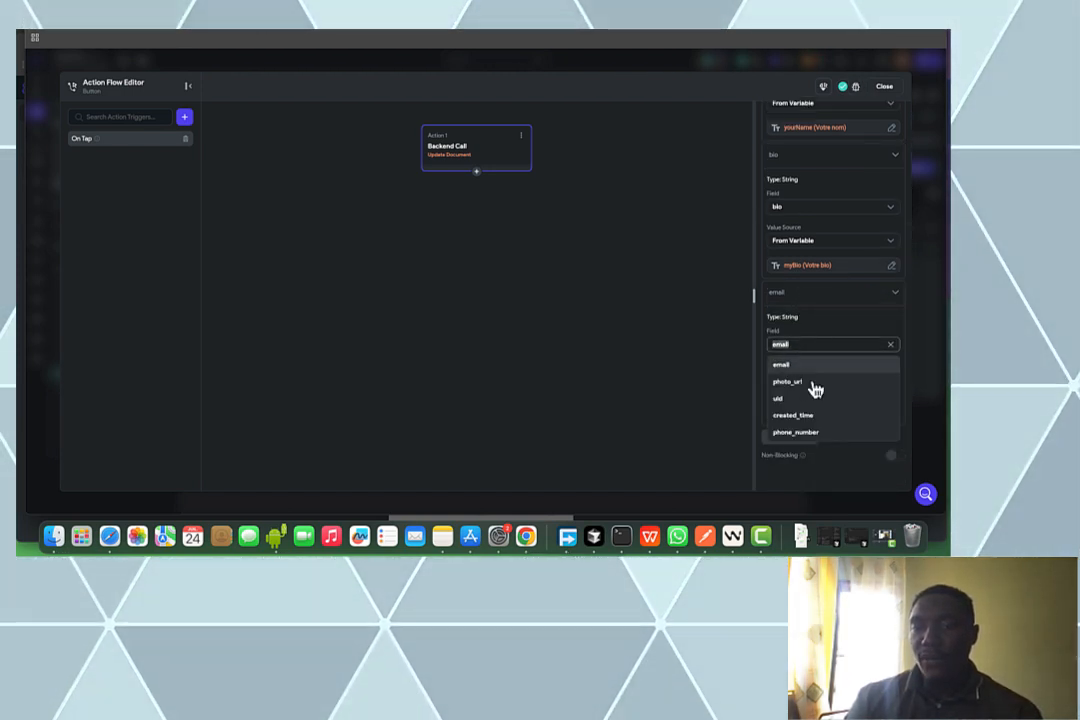
{"action": "left_click", "coordinate": [813, 382]}
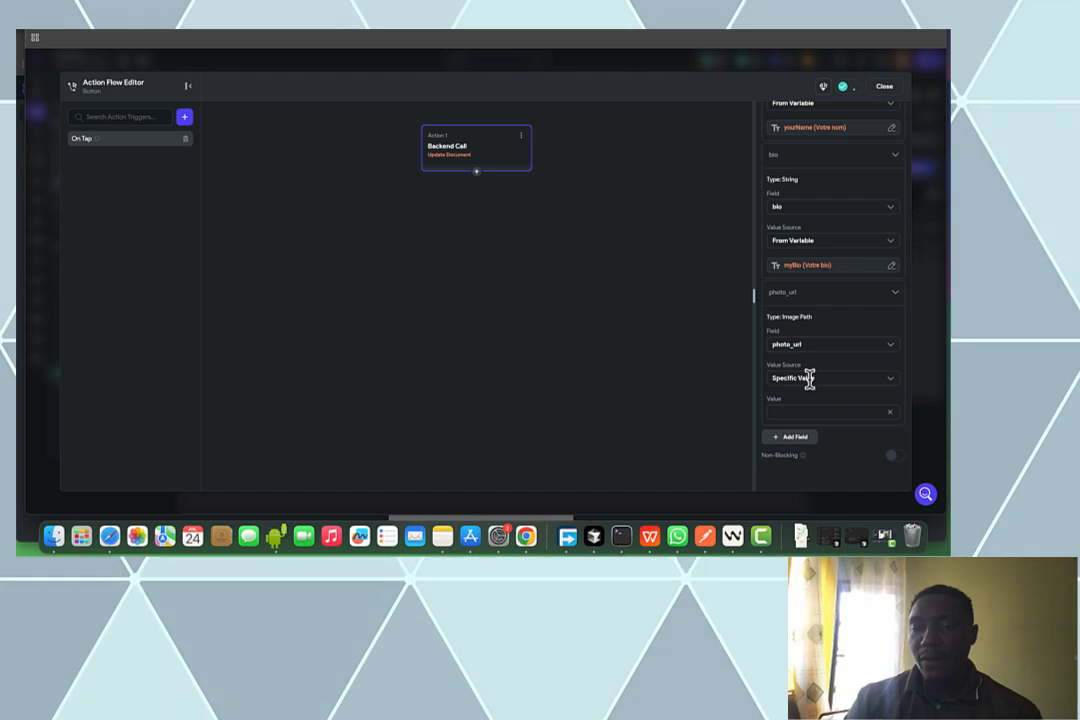
{"action": "left_click", "coordinate": [810, 380]}
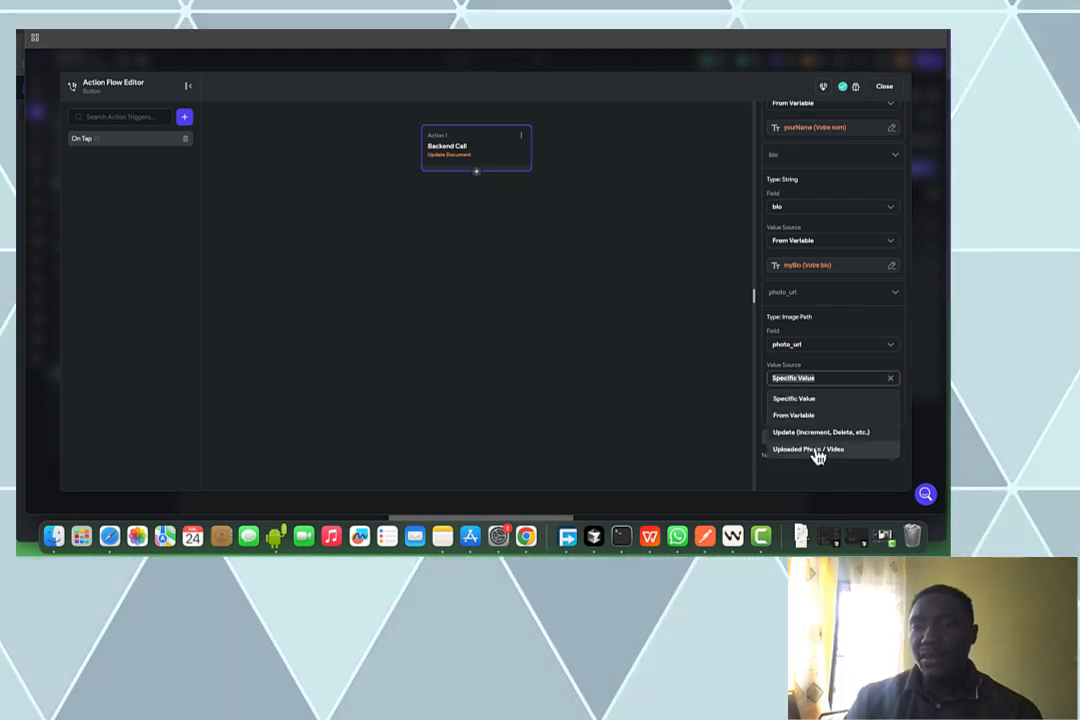
{"action": "left_click", "coordinate": [815, 450]}
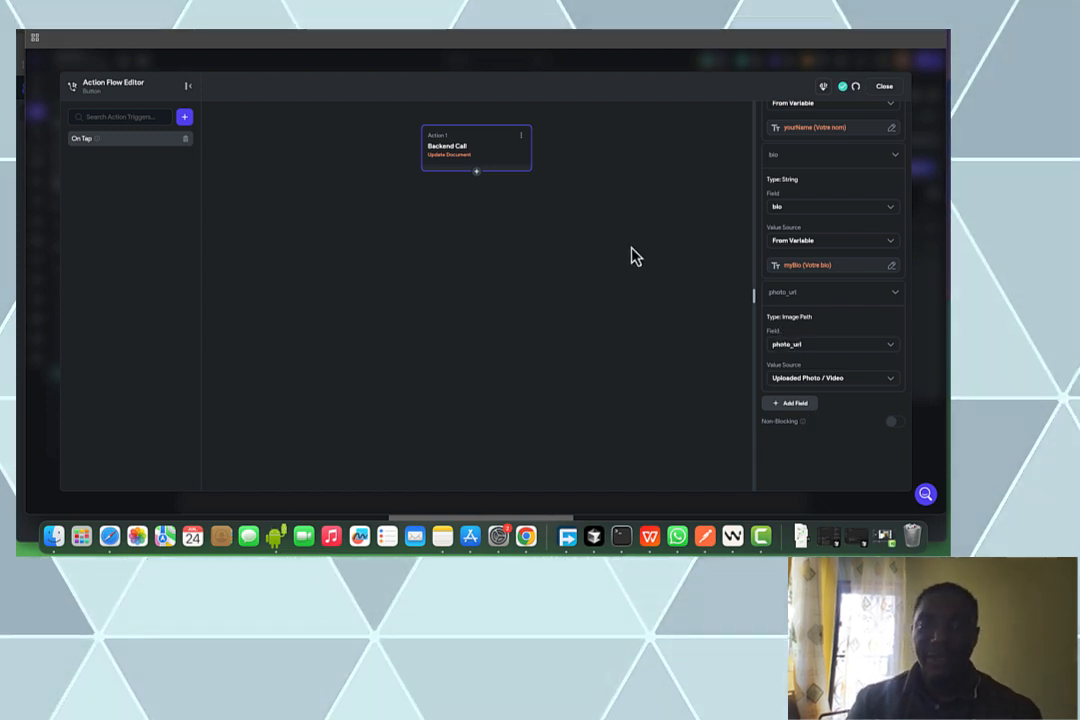
{"action": "left_click", "coordinate": [476, 172]}
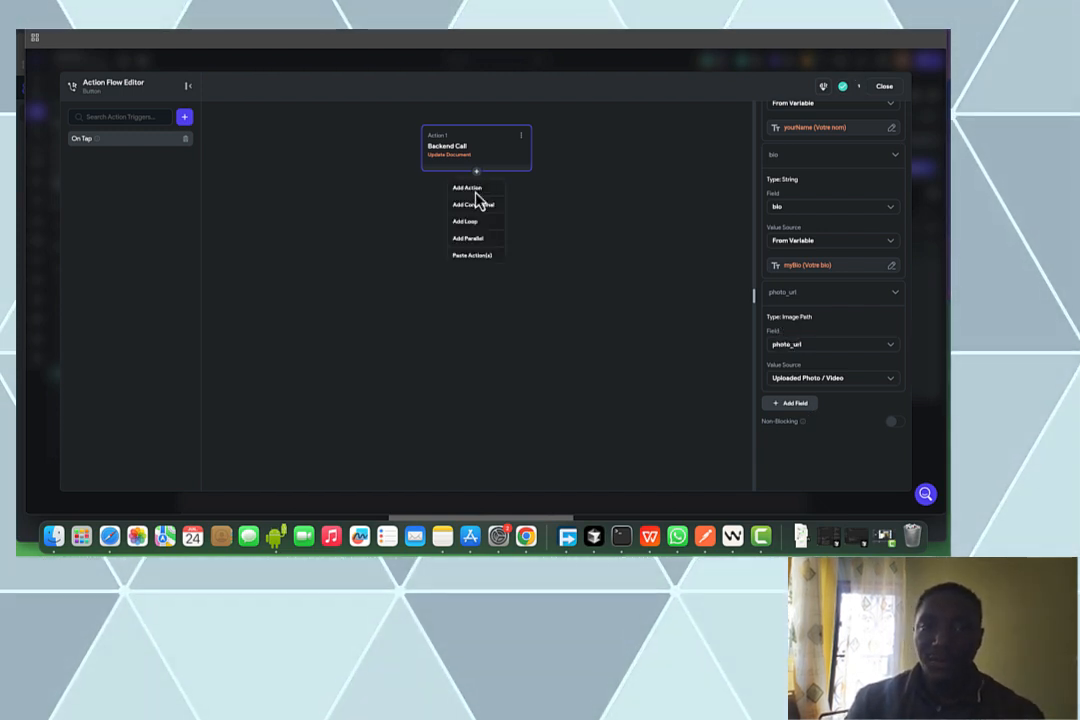
Add a Navigate To HomePage action after the update, then close the action flow editor
{"action": "left_click", "coordinate": [476, 190]}
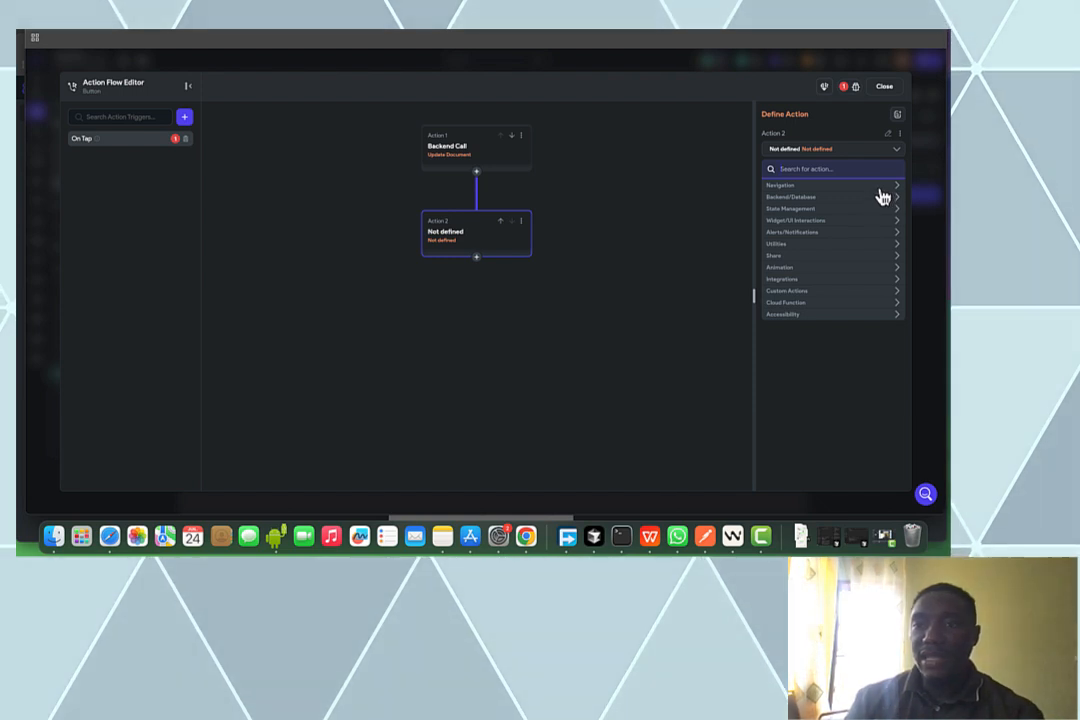
{"action": "left_click", "coordinate": [880, 187]}
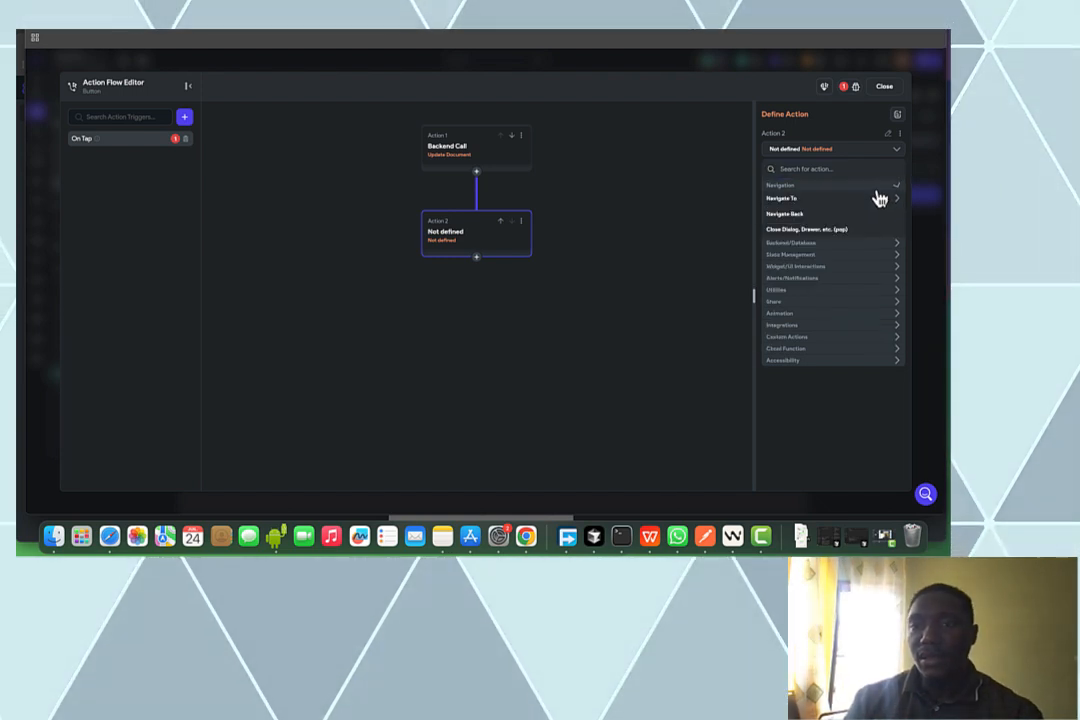
{"action": "left_click", "coordinate": [805, 200]}
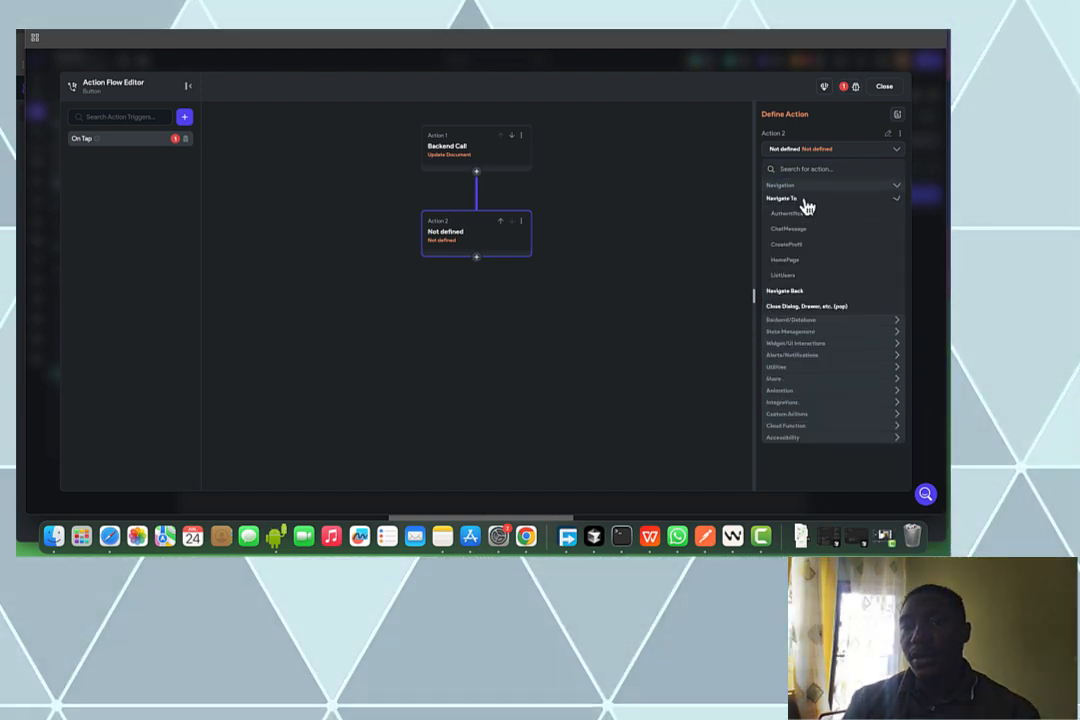
{"action": "left_click", "coordinate": [799, 264]}
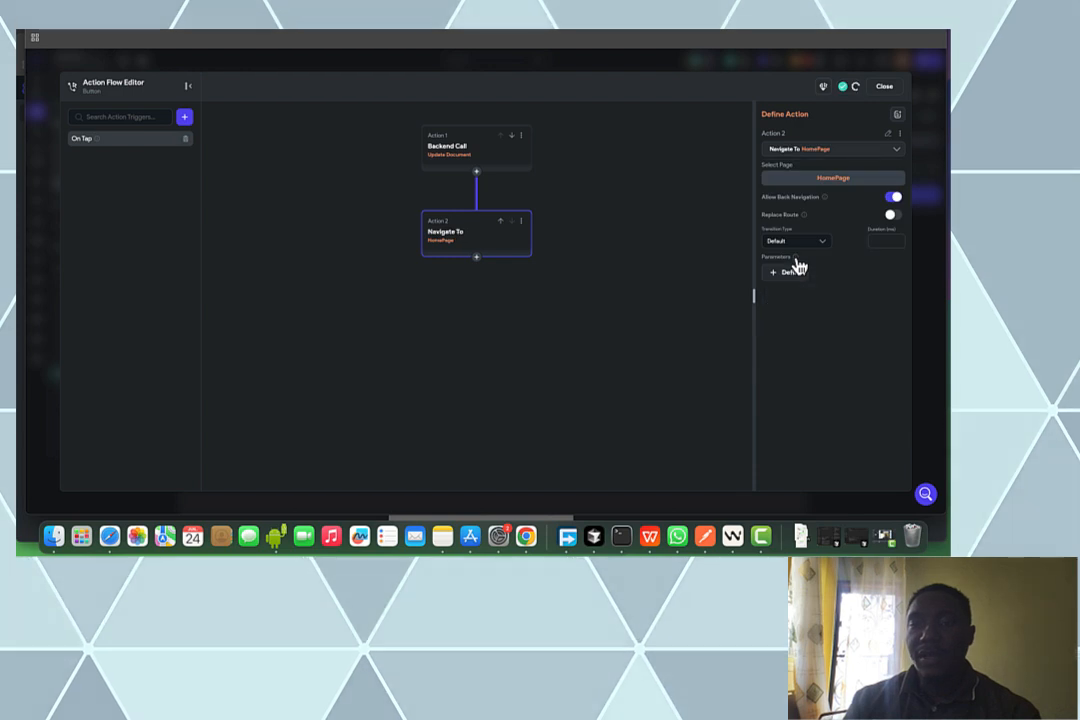
{"action": "left_click", "coordinate": [886, 87]}
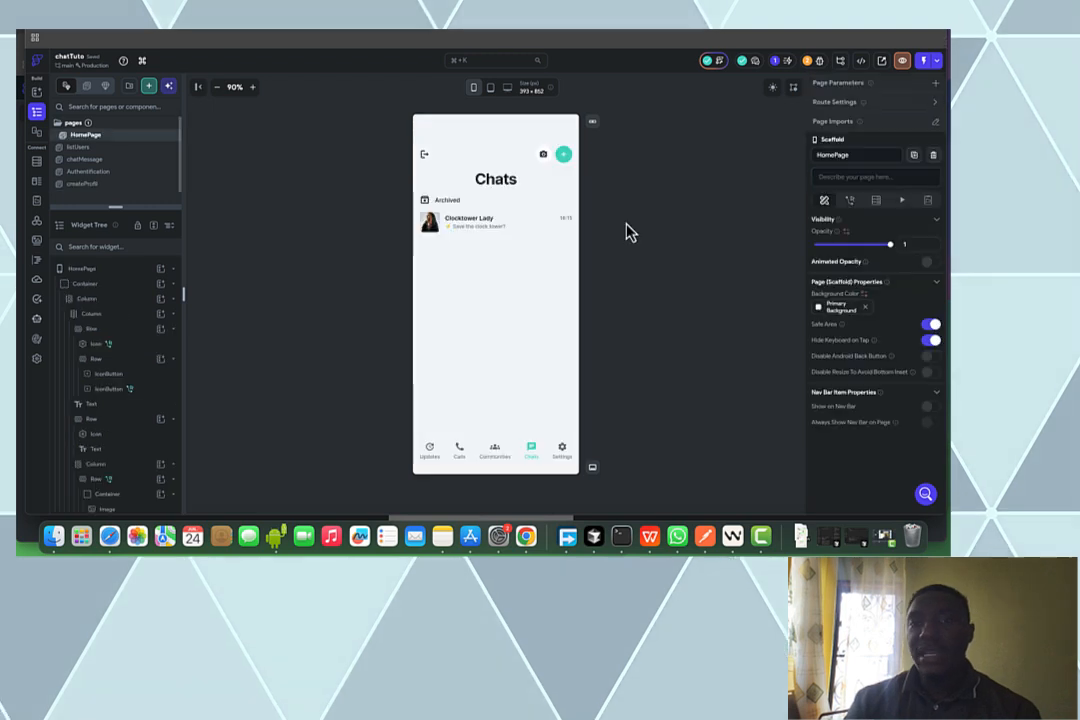
Turn on Disable Android Back Button for HomePage's Scaffold
{"action": "left_click", "coordinate": [932, 359]}
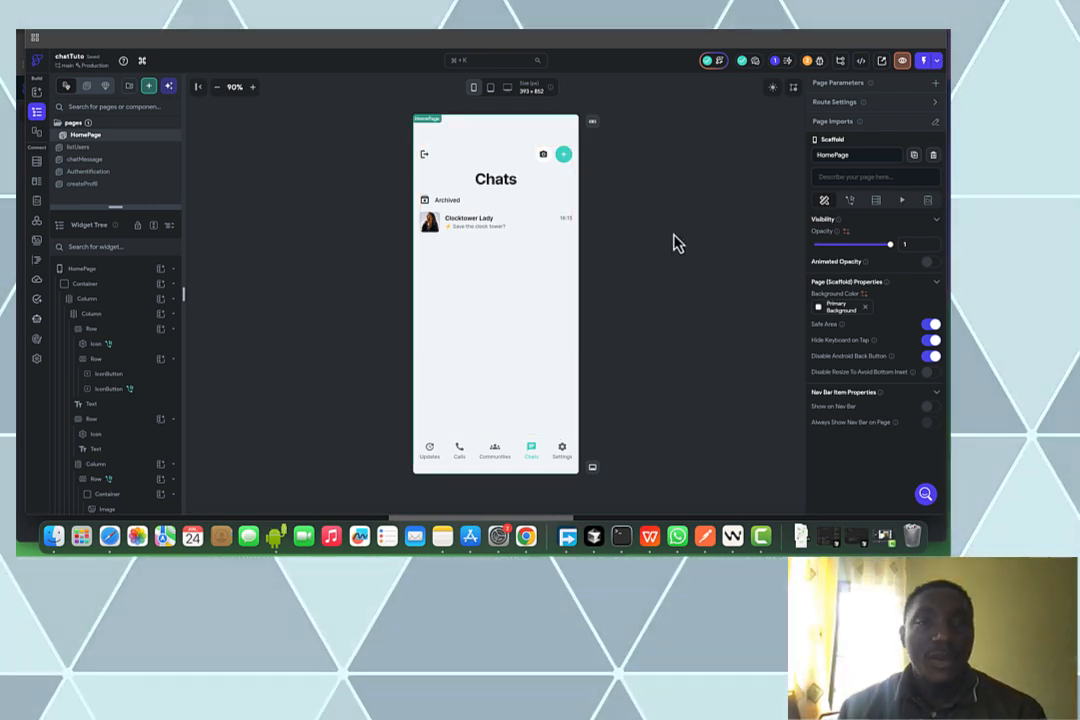
{"action": "left_click", "coordinate": [672, 234]}
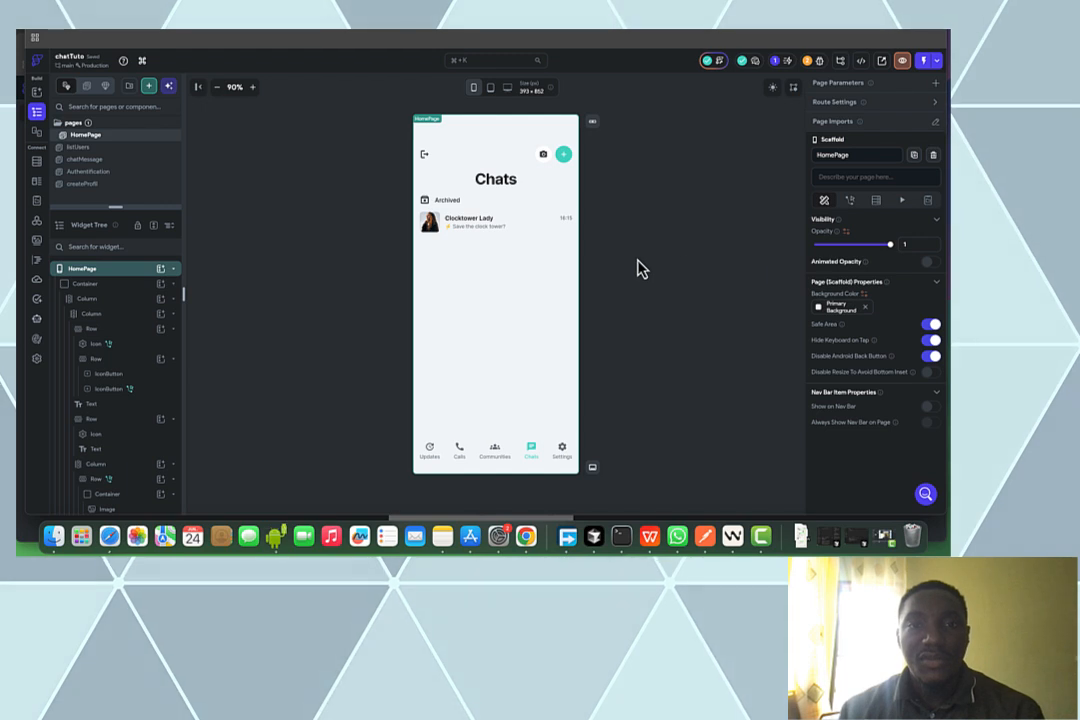
Check the Chats plus button's Navigate To listUsers action, then open the listUsers page
{"action": "left_click", "coordinate": [562, 156]}
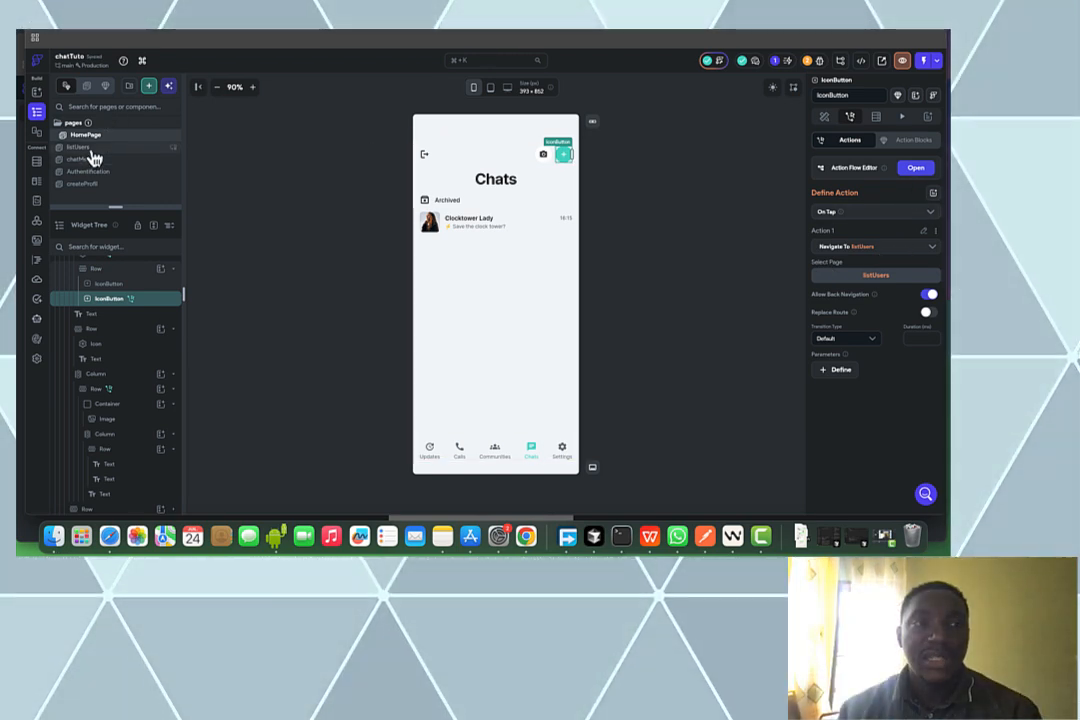
{"action": "left_click", "coordinate": [86, 148]}
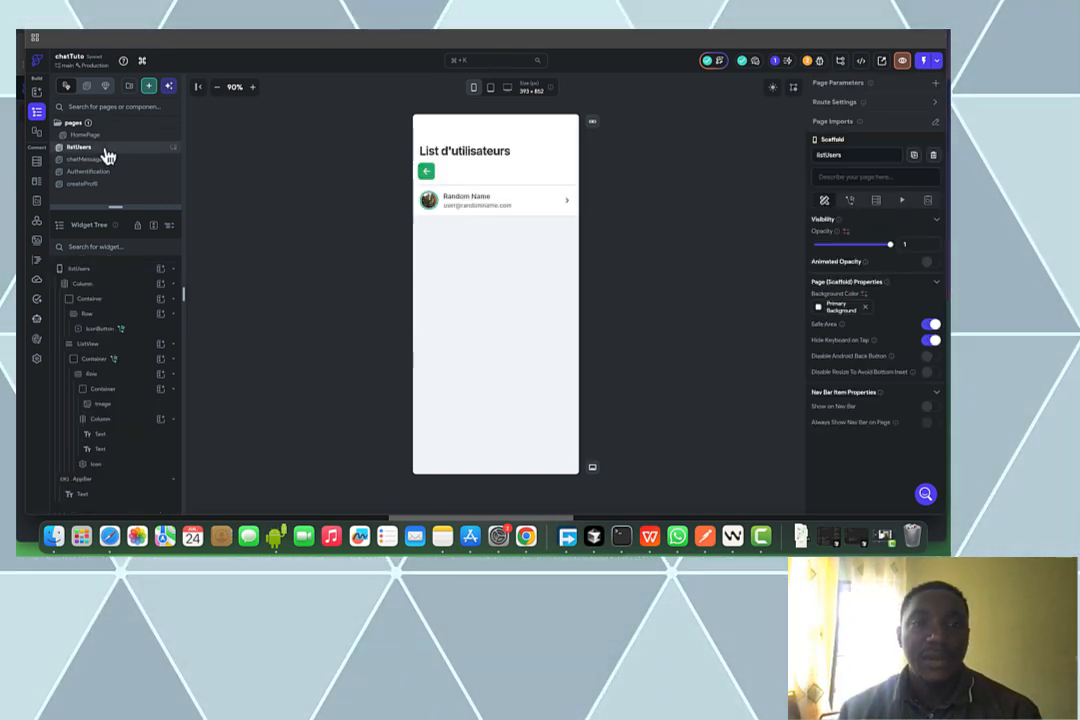
Give the user ListView a Firestore backend query on the users collection
{"action": "left_click", "coordinate": [500, 222]}
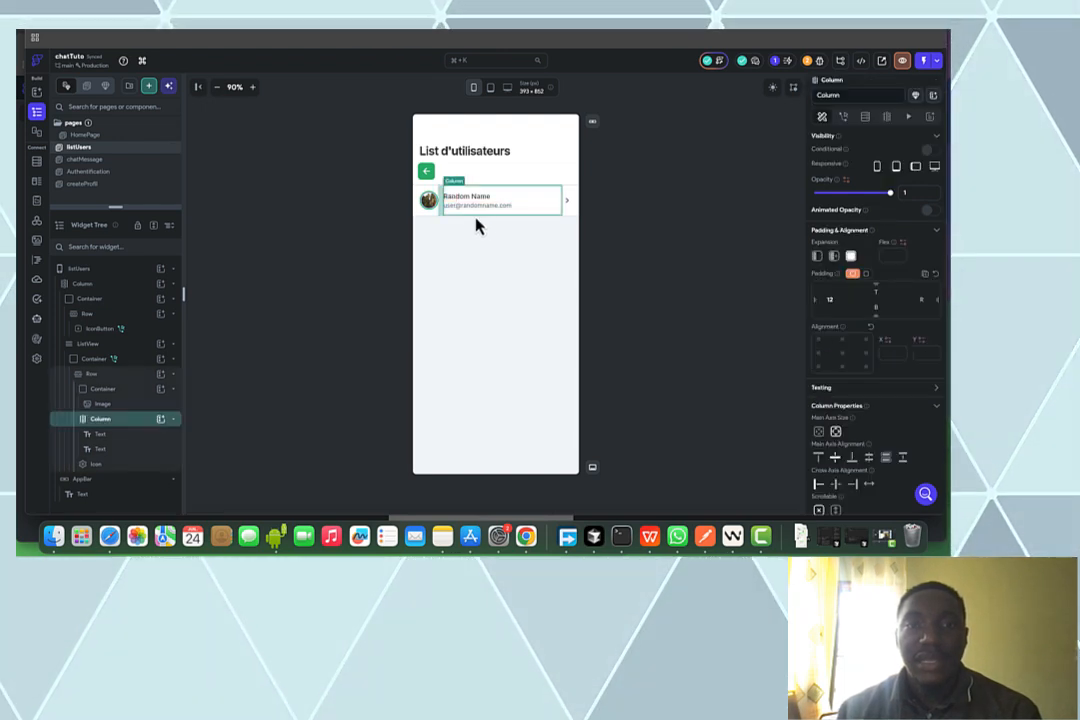
{"action": "left_click", "coordinate": [141, 345]}
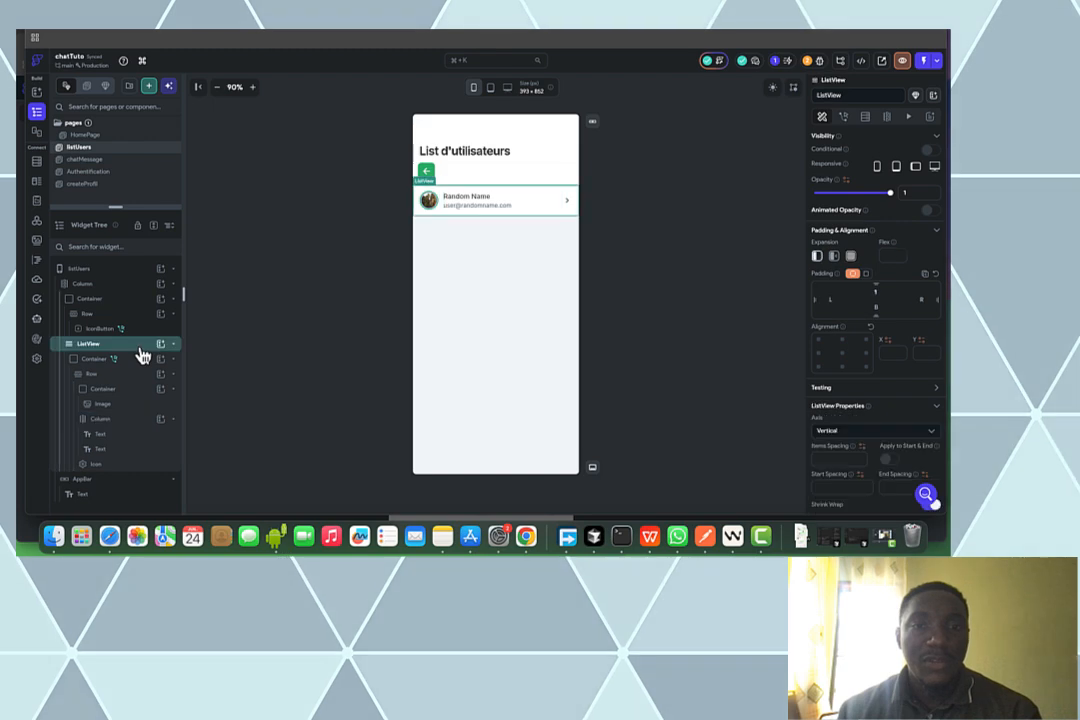
{"action": "left_click", "coordinate": [866, 118]}
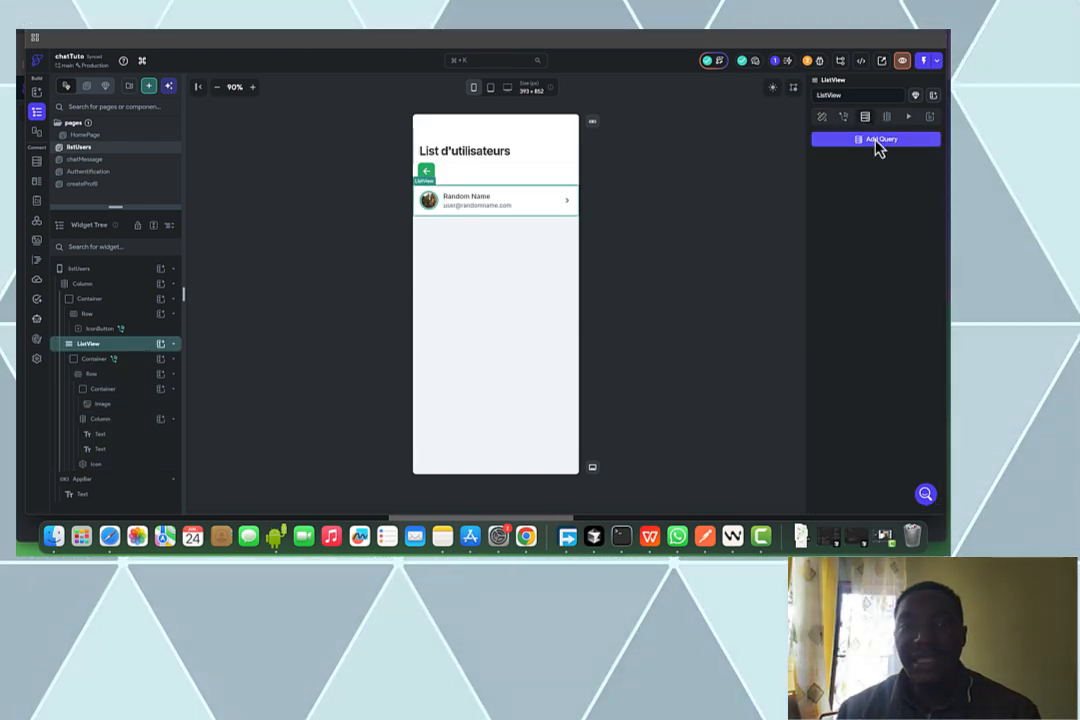
{"action": "left_click", "coordinate": [878, 141]}
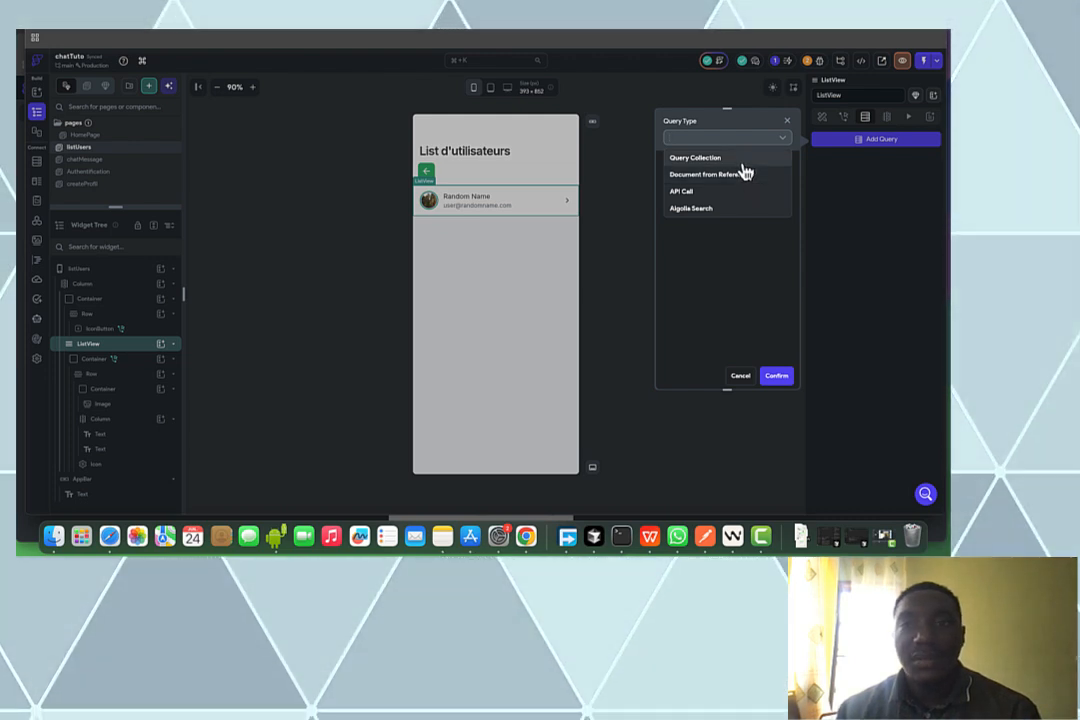
{"action": "left_click", "coordinate": [745, 160]}
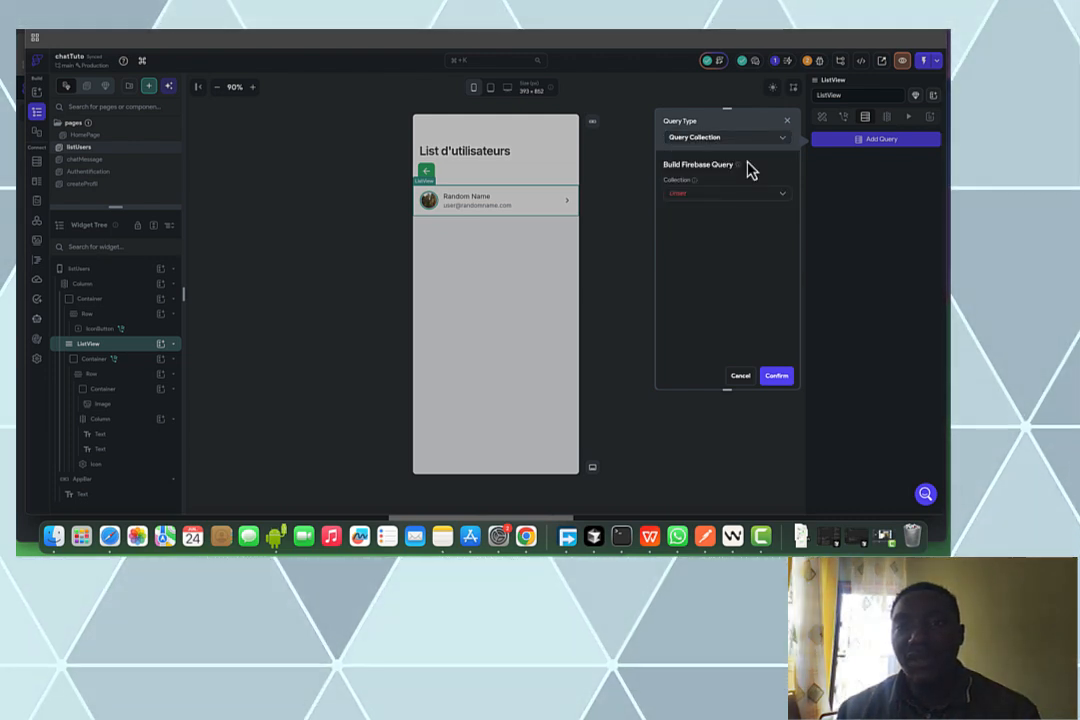
{"action": "left_click", "coordinate": [734, 192]}
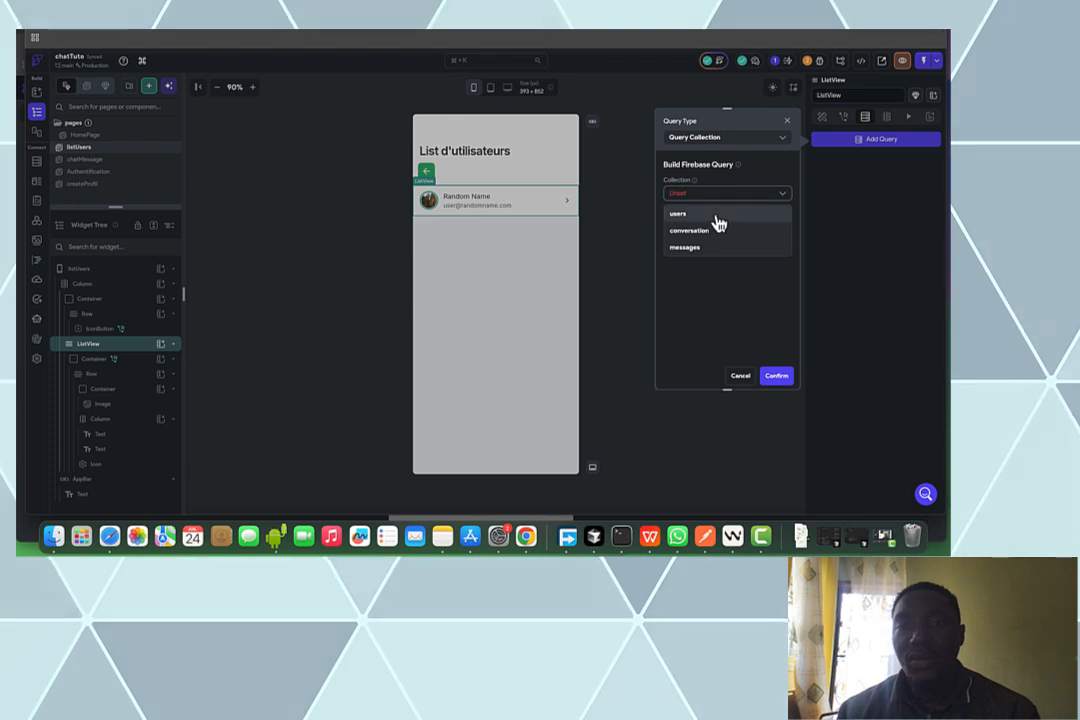
{"action": "left_click", "coordinate": [740, 213]}
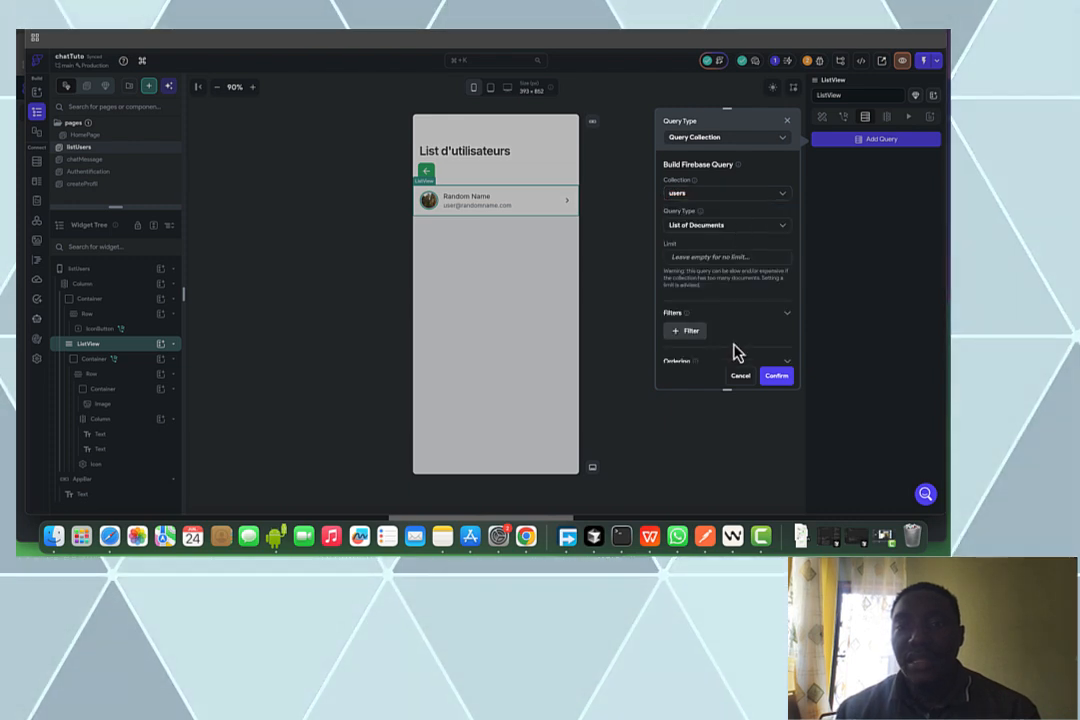
Exclude the current user from the query and confirm generating rows from the results
{"action": "scroll", "coordinate": [735, 350], "scroll_direction": "down", "scroll_amount": 1}
{"action": "scroll", "coordinate": [735, 350], "scroll_direction": "down", "scroll_amount": 3}
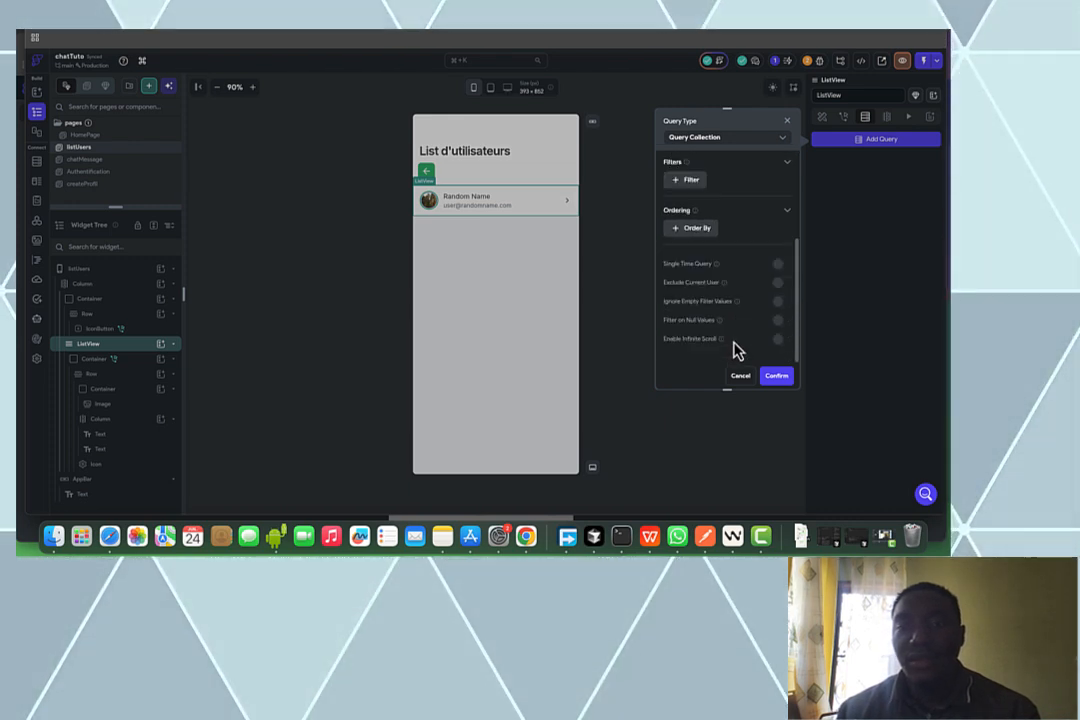
{"action": "left_click", "coordinate": [778, 283]}
{"action": "scroll", "coordinate": [727, 303], "scroll_direction": "up", "scroll_amount": 3}
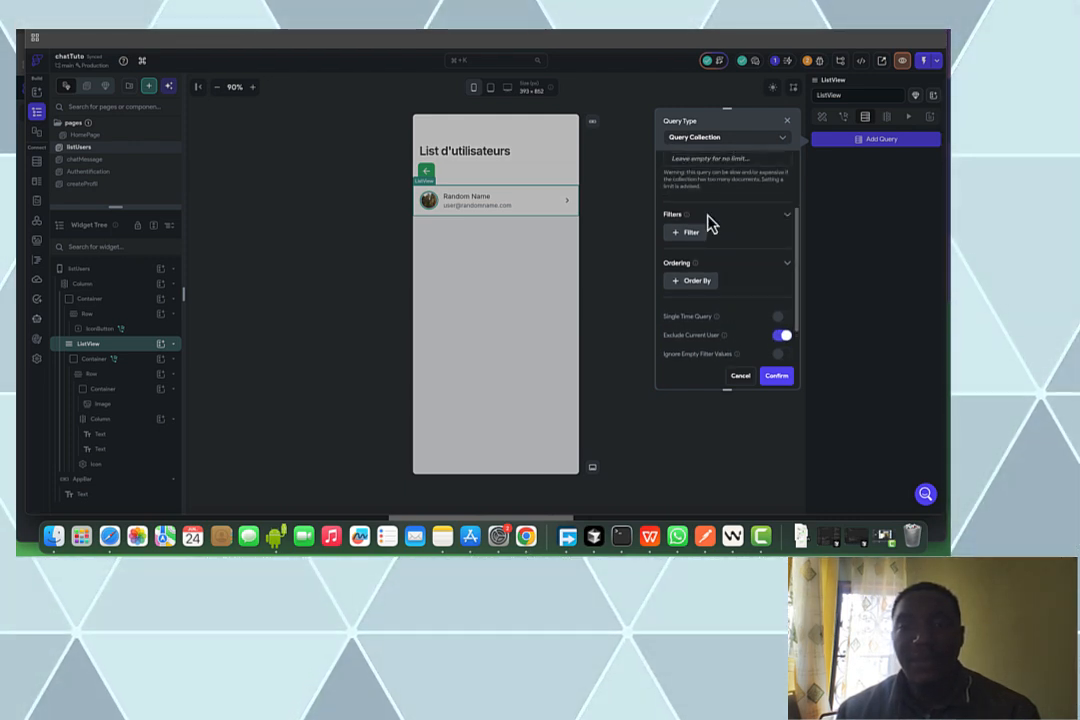
{"action": "scroll", "coordinate": [760, 285], "scroll_direction": "down", "scroll_amount": 1}
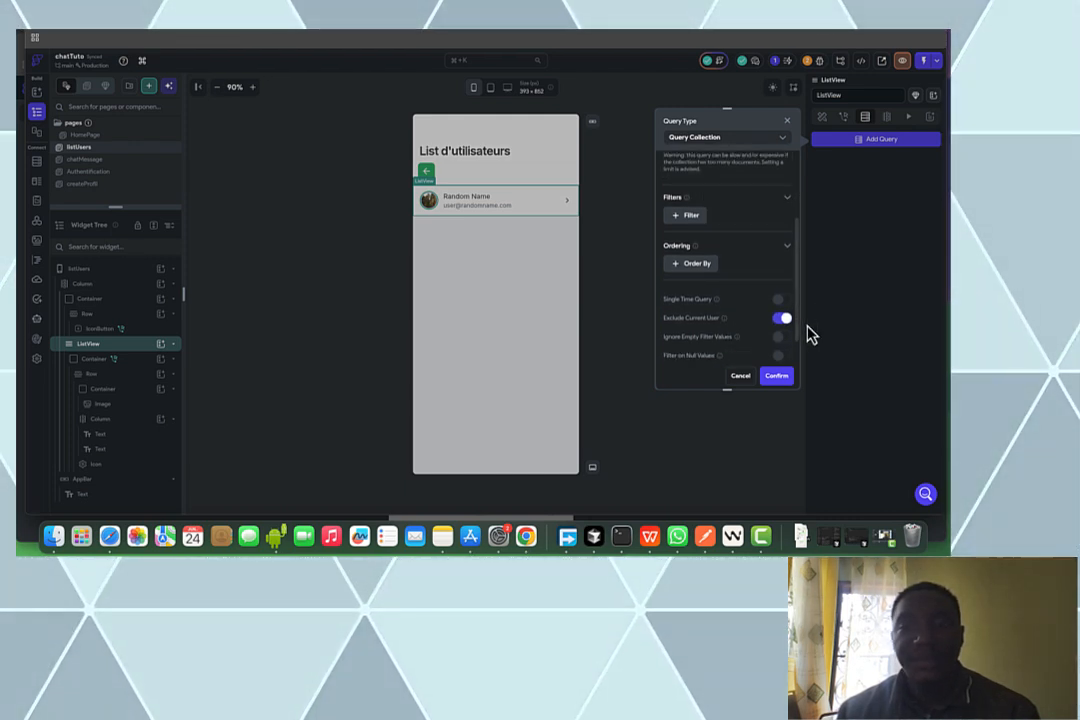
{"action": "left_click", "coordinate": [780, 379]}
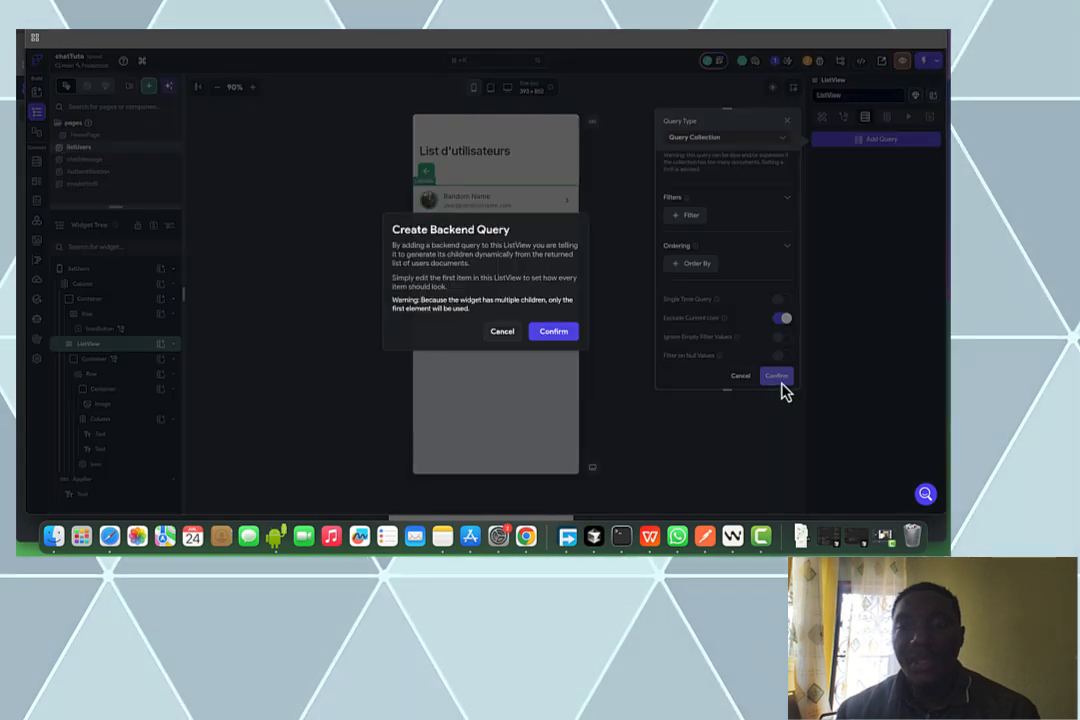
{"action": "left_click", "coordinate": [569, 336]}
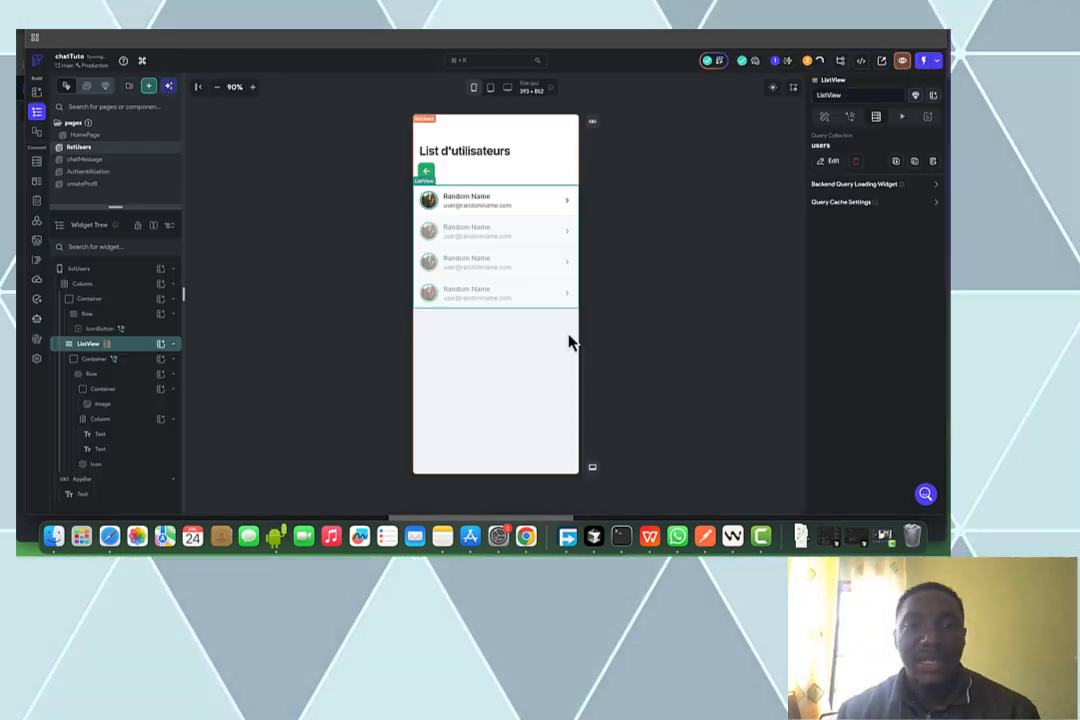
Bind the row avatar Image path to the users document's photo_url
{"action": "left_click", "coordinate": [432, 202]}
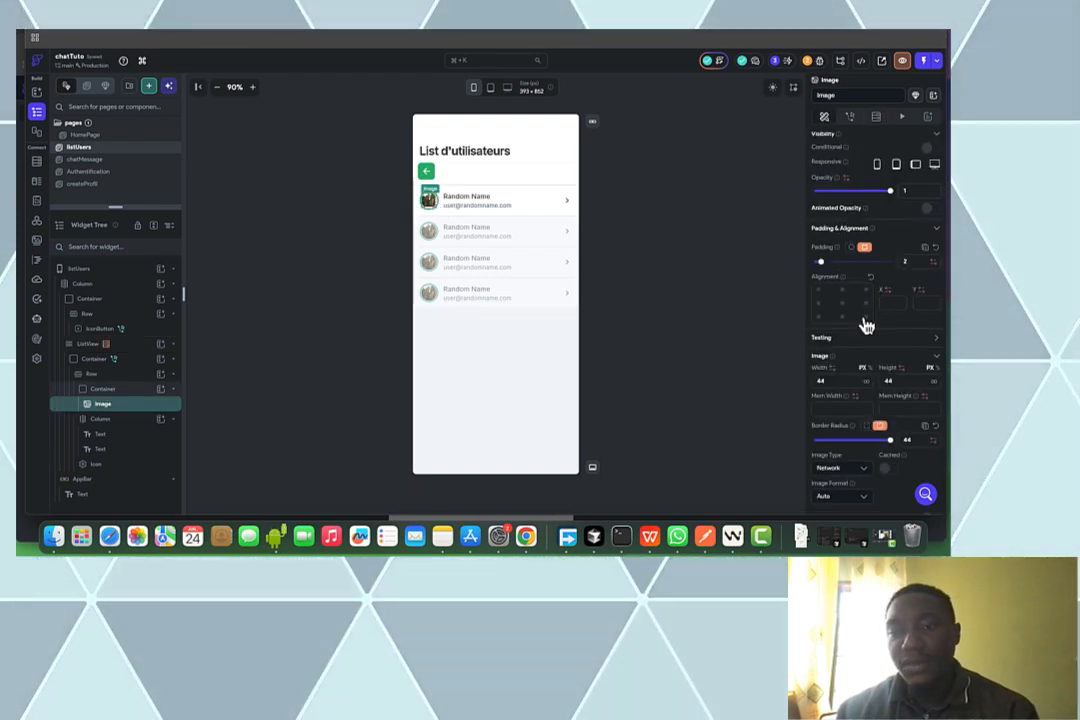
{"action": "scroll", "coordinate": [866, 330], "scroll_direction": "down", "scroll_amount": 5}
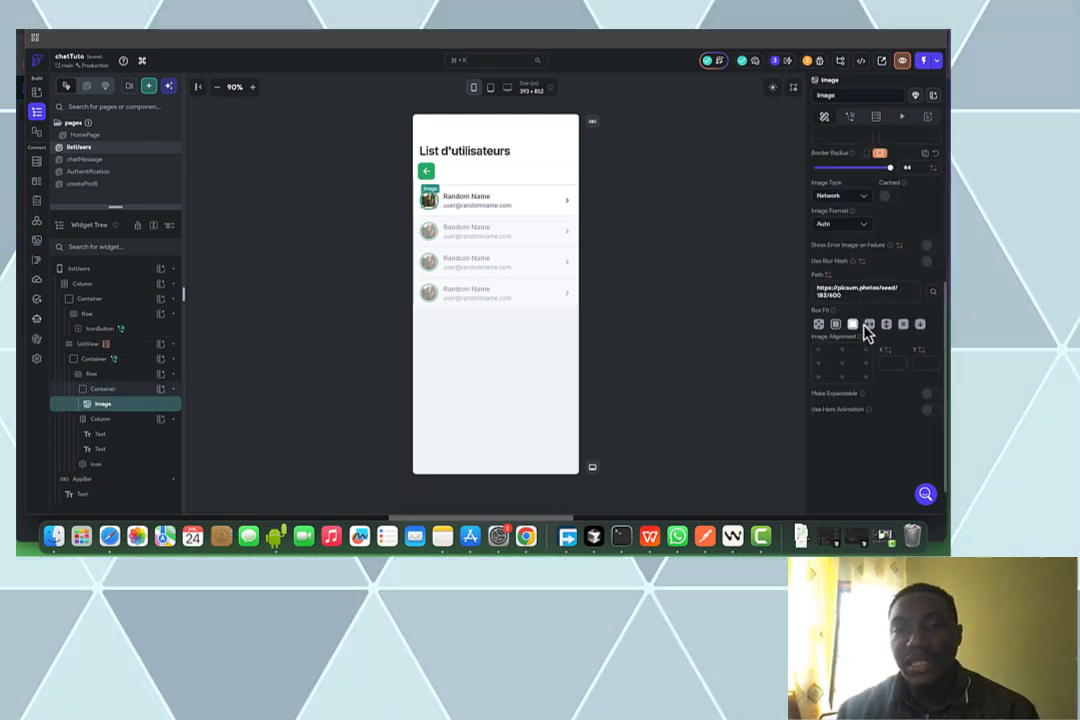
{"action": "left_click", "coordinate": [828, 287]}
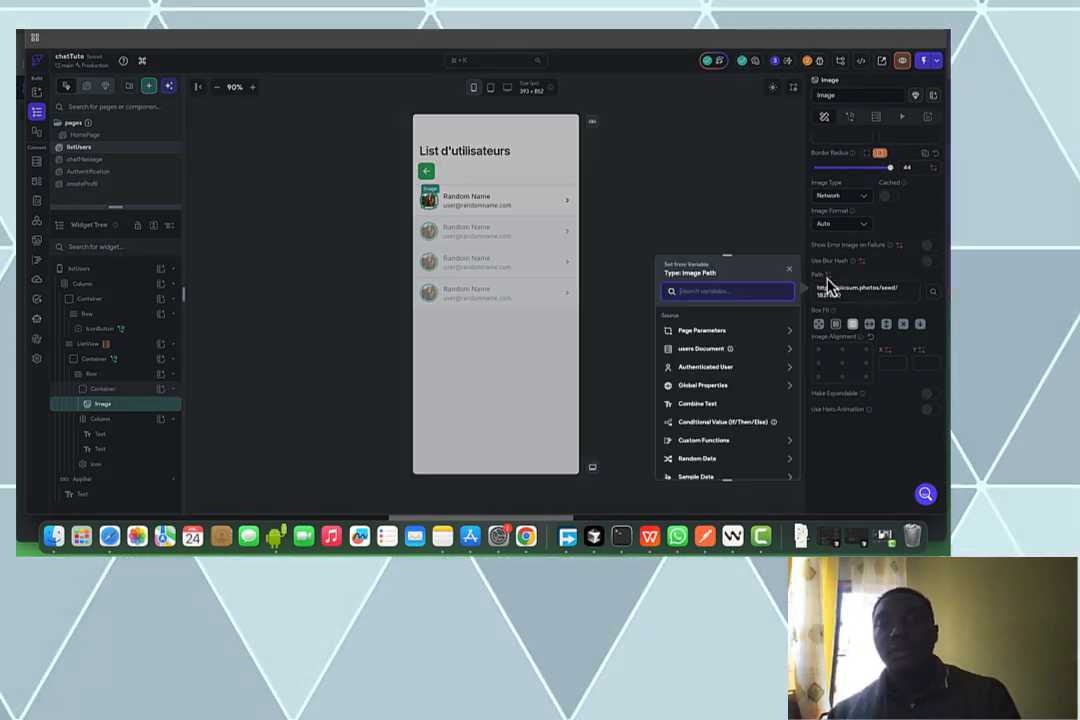
{"action": "left_click", "coordinate": [762, 357]}
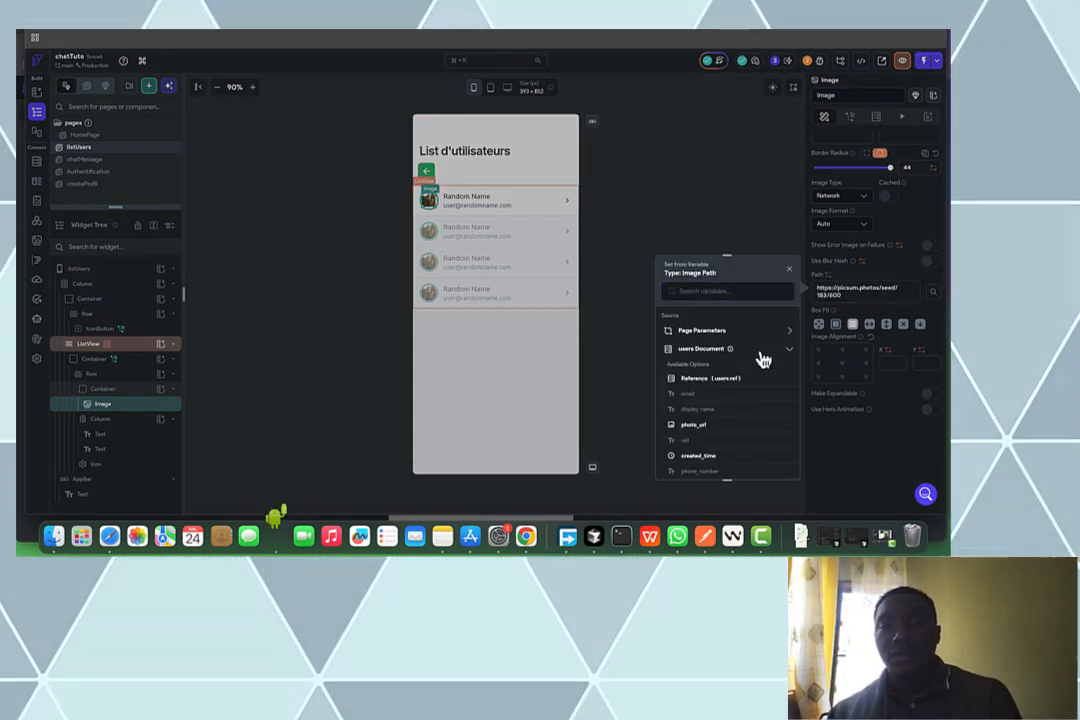
{"action": "left_click", "coordinate": [695, 425]}
{"action": "left_click", "coordinate": [815, 313]}
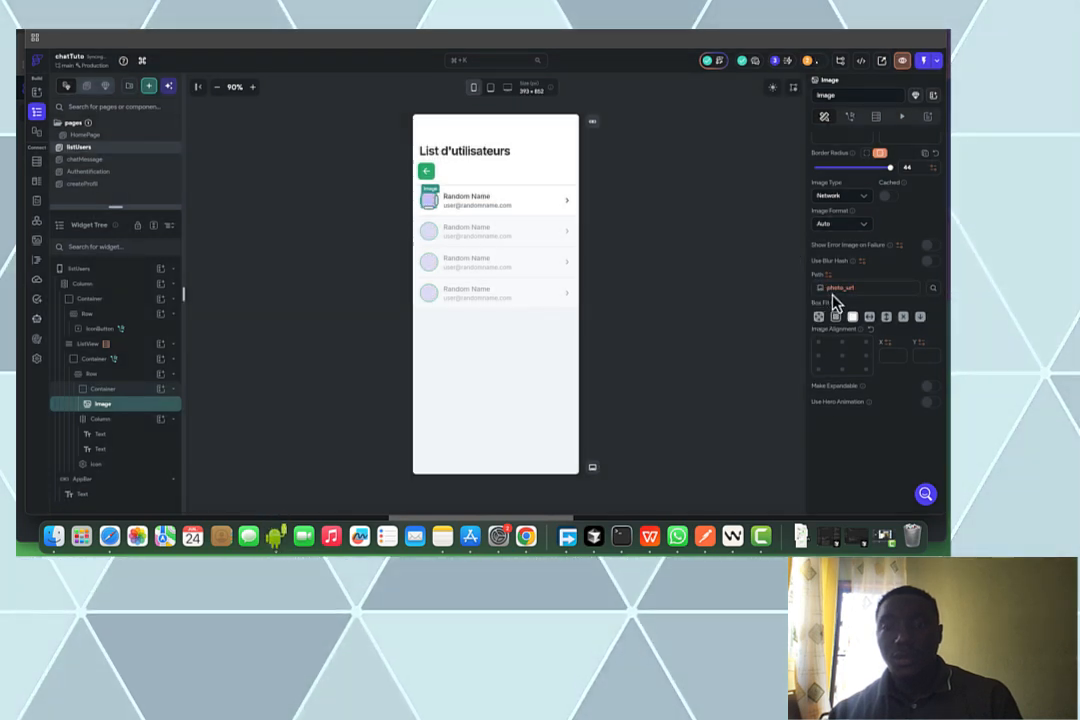
{"action": "left_click", "coordinate": [832, 293]}
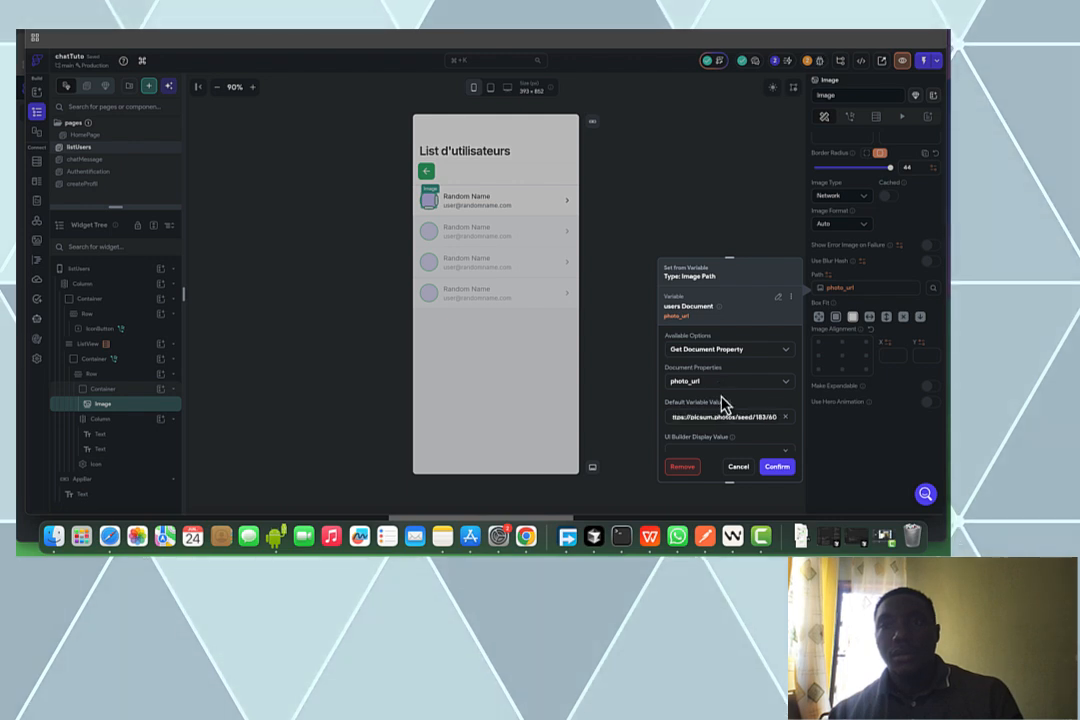
{"action": "left_click", "coordinate": [771, 472]}
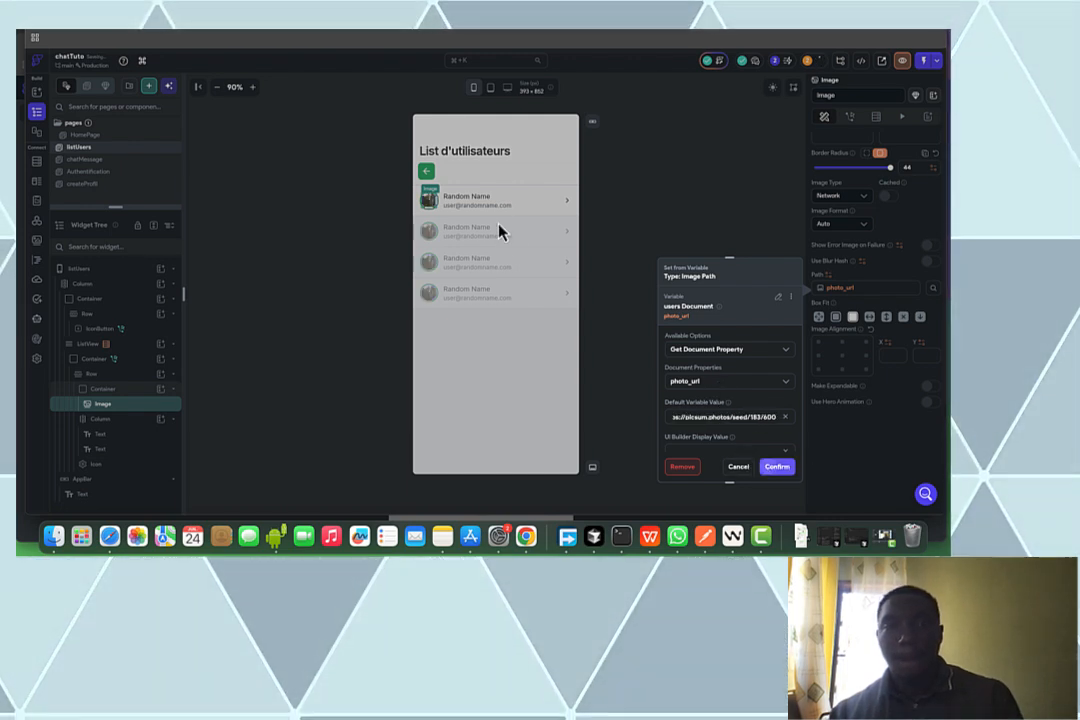
{"action": "left_click", "coordinate": [478, 204]}
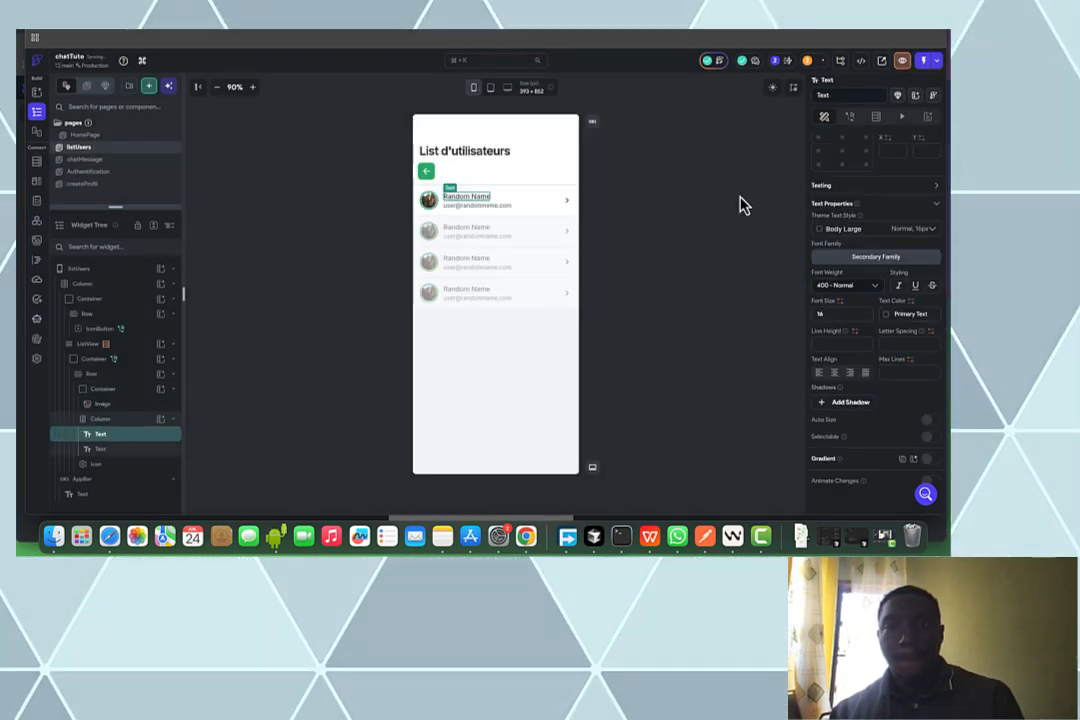
Bind the row name Text to users display_name with default value 'user'
{"action": "scroll", "coordinate": [903, 256], "scroll_direction": "up", "scroll_amount": 5}
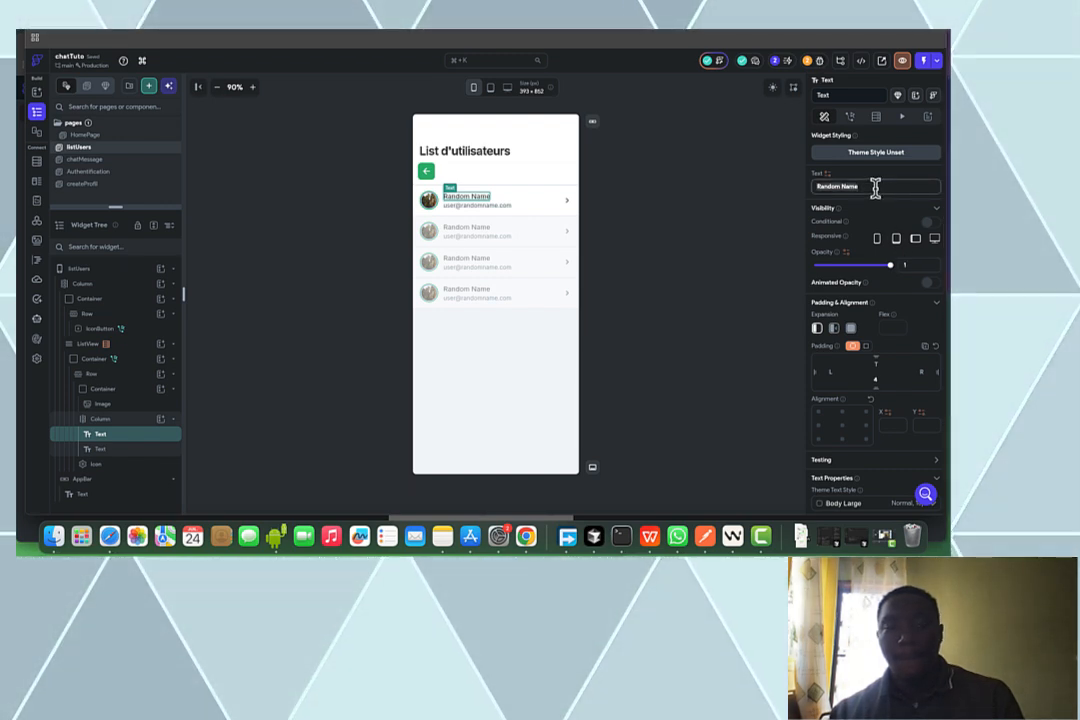
{"action": "left_click", "coordinate": [827, 176]}
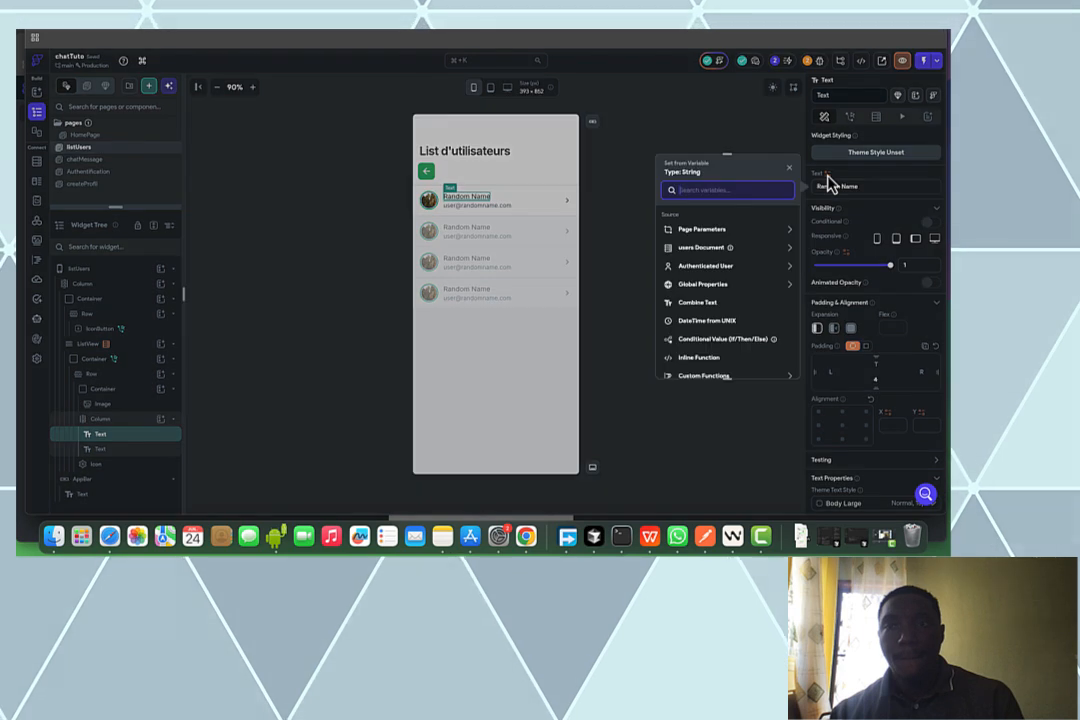
{"action": "left_click", "coordinate": [780, 255]}
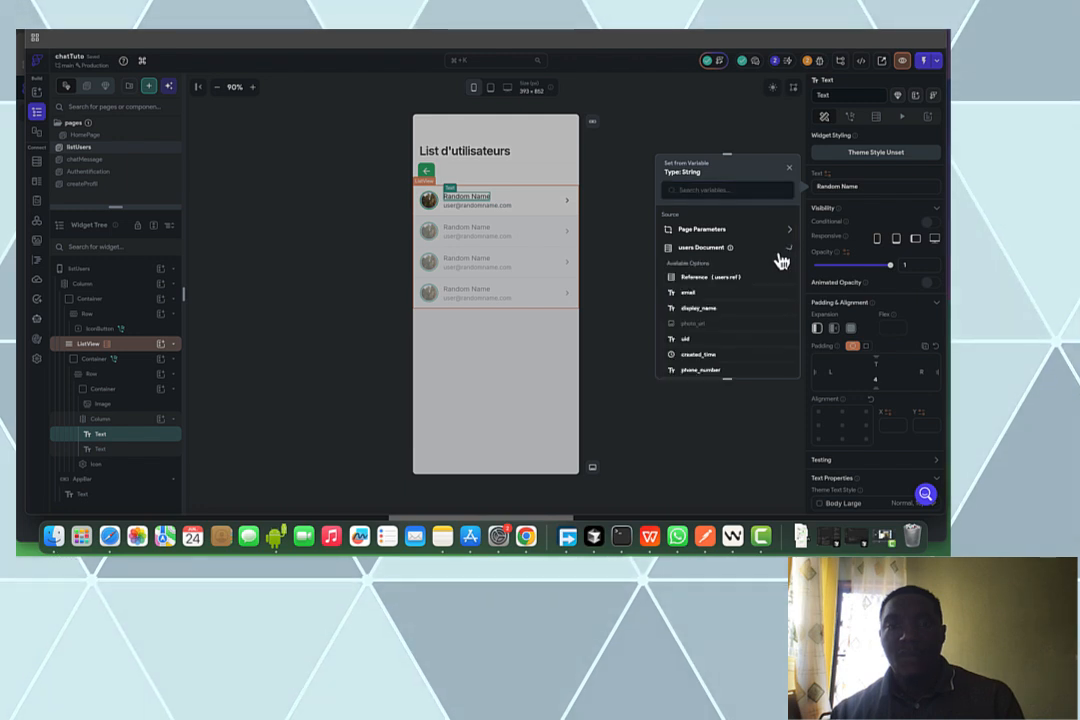
{"action": "left_click", "coordinate": [698, 308]}
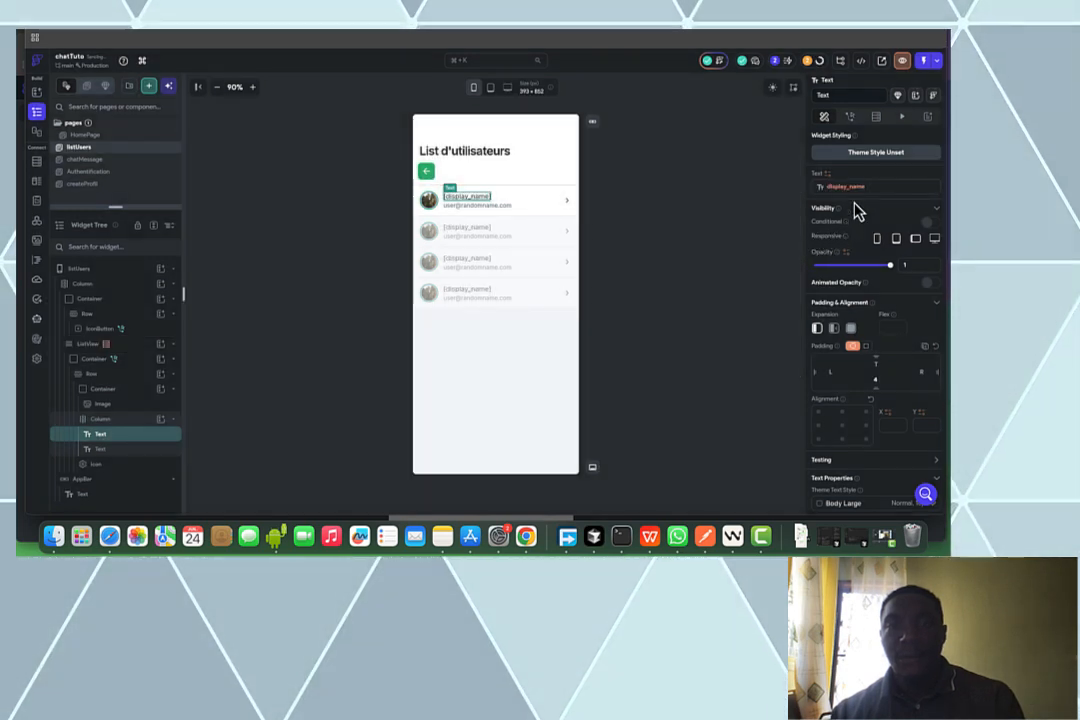
{"action": "left_click", "coordinate": [852, 192]}
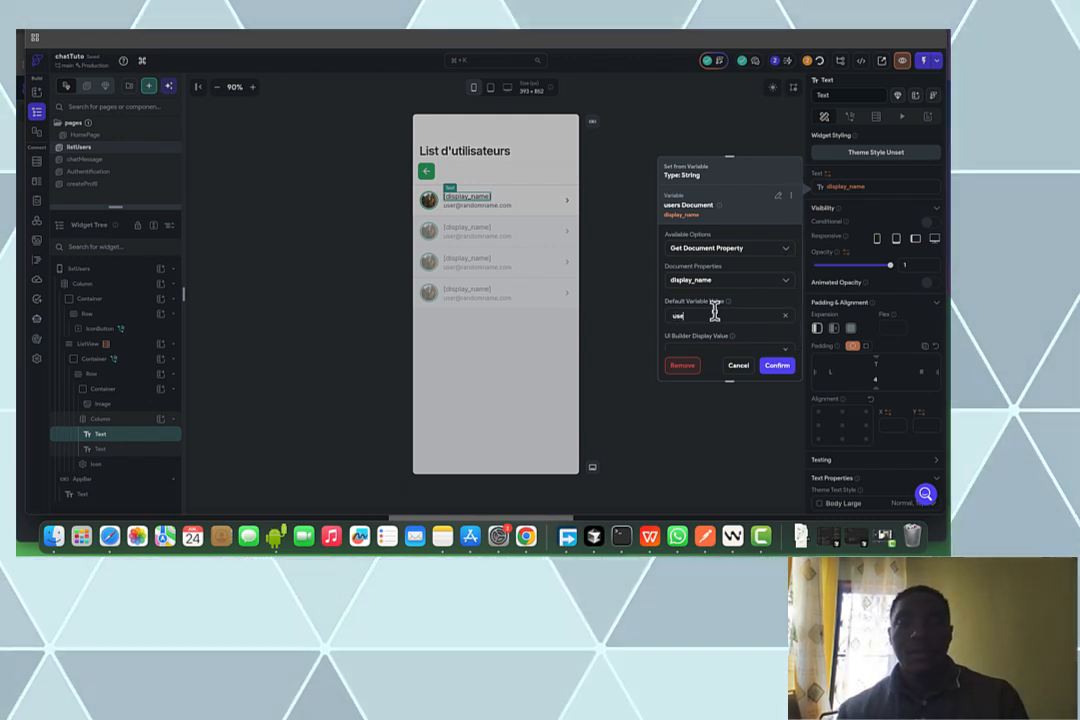
{"action": "type", "text": "r"}
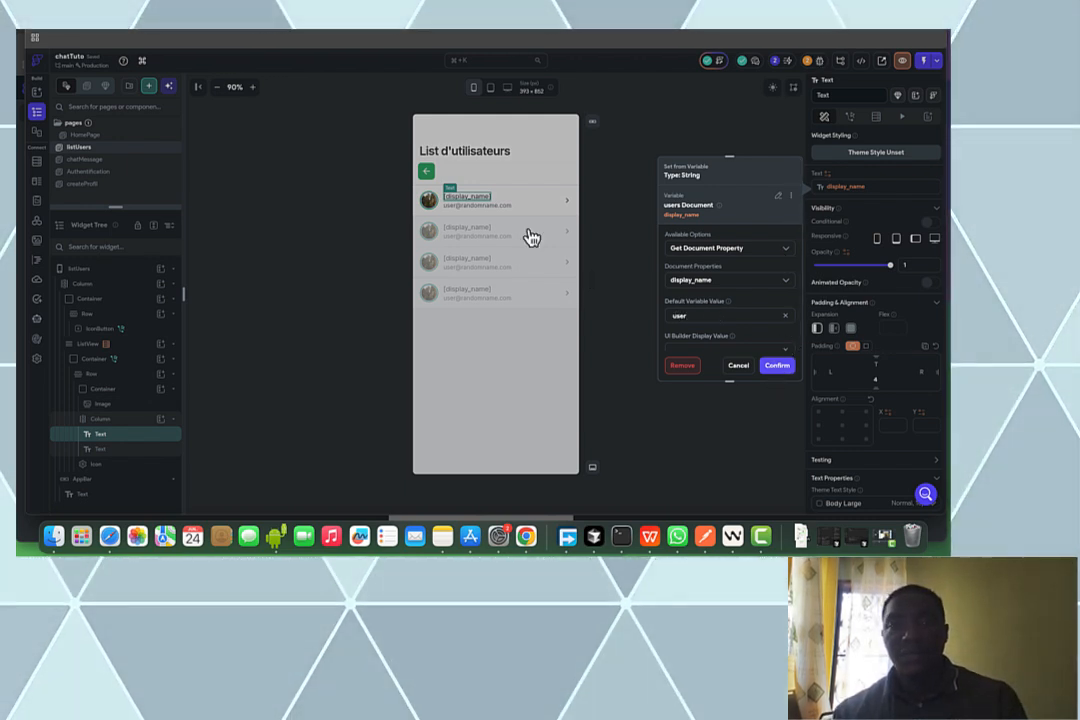
{"action": "left_click", "coordinate": [494, 212]}
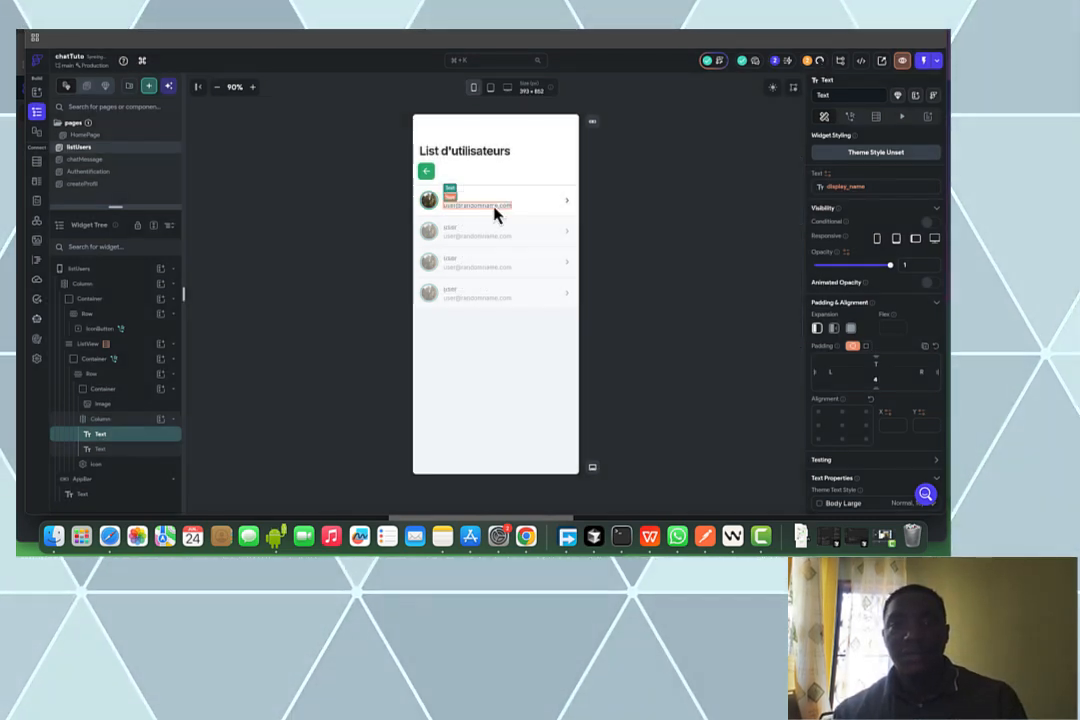
{"action": "left_click", "coordinate": [828, 177]}
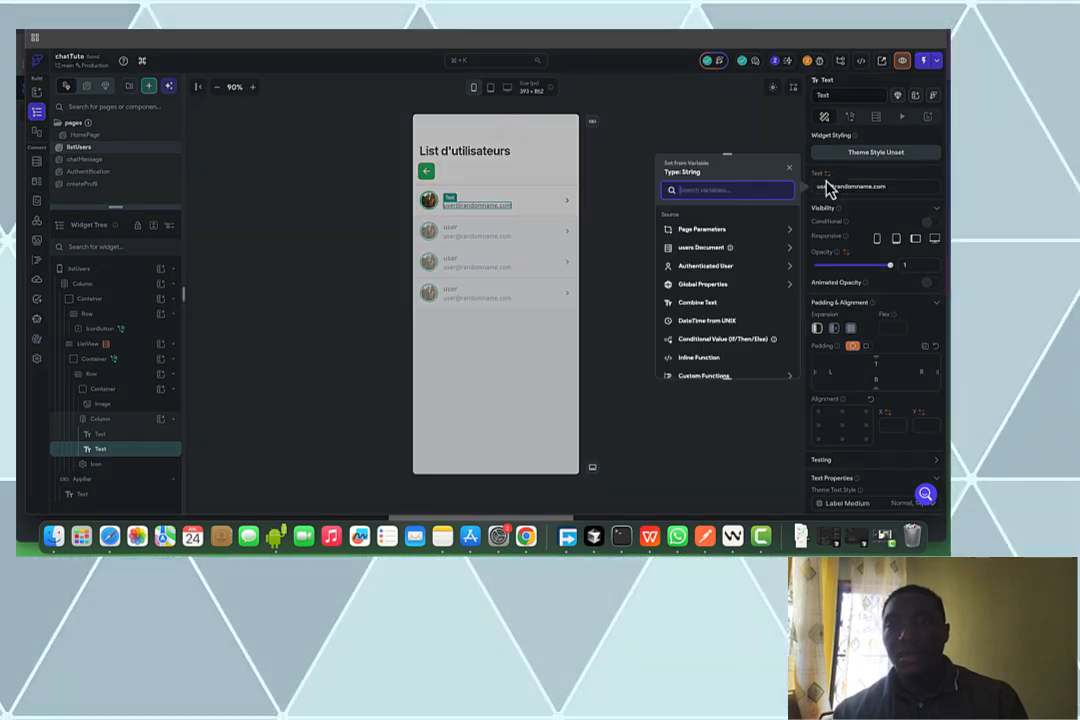
{"action": "left_click", "coordinate": [762, 249]}
{"action": "left_click", "coordinate": [703, 293]}
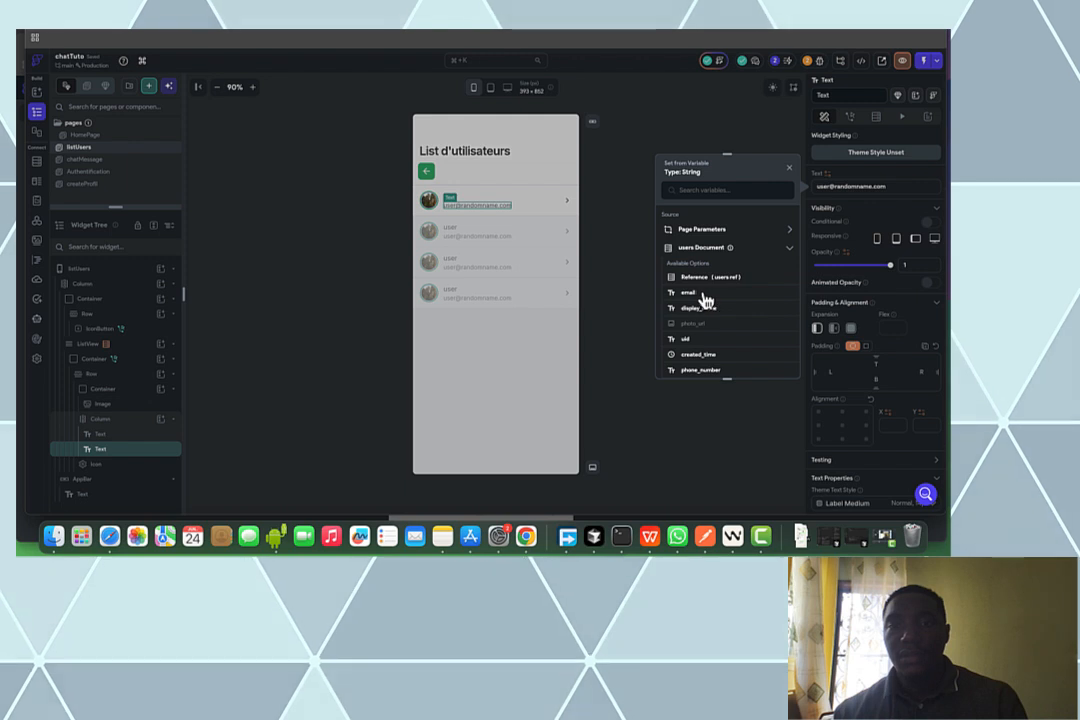
{"action": "left_click", "coordinate": [836, 188]}
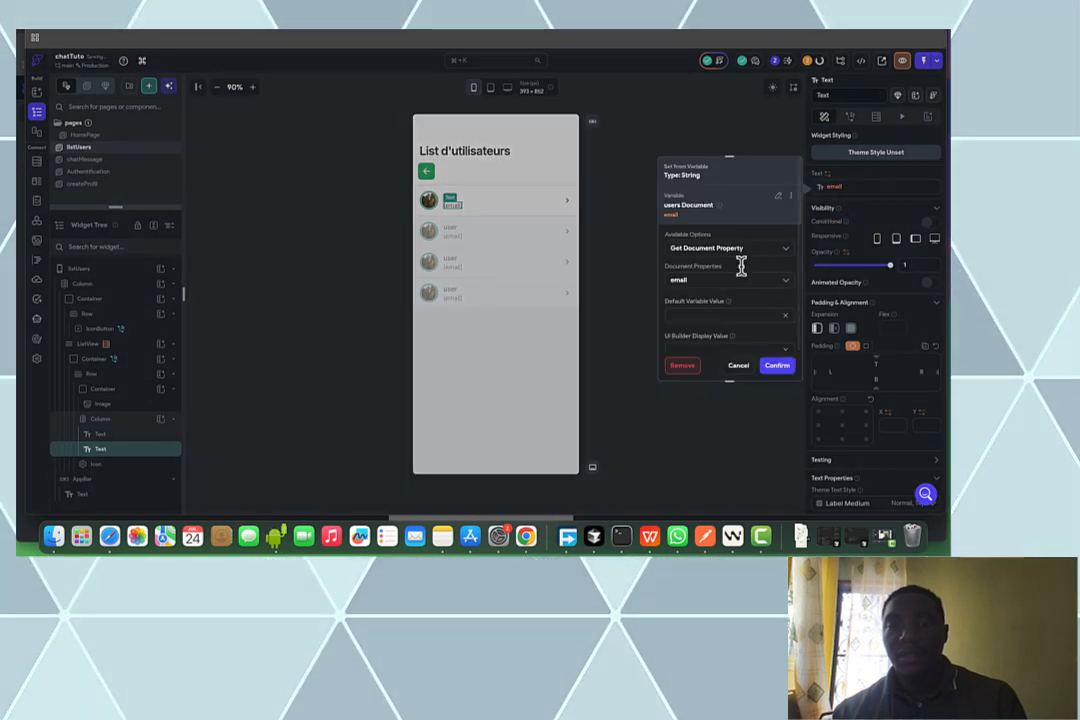
{"action": "left_click", "coordinate": [732, 317]}
{"action": "key", "text": "super+v"}
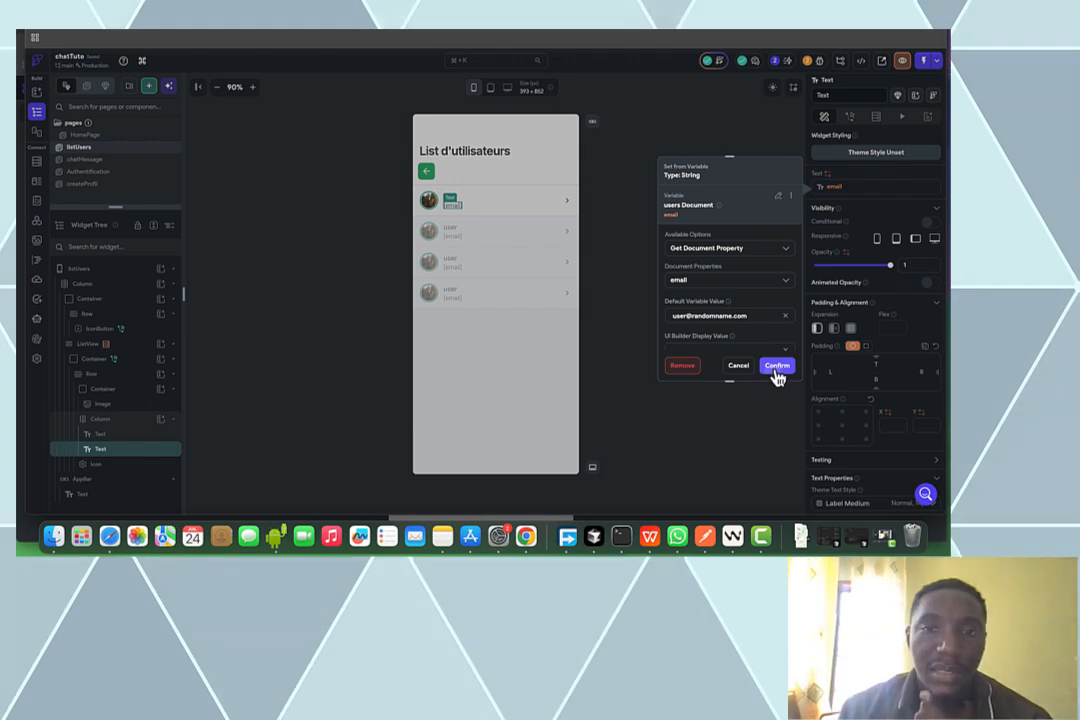
{"action": "left_click", "coordinate": [777, 366]}
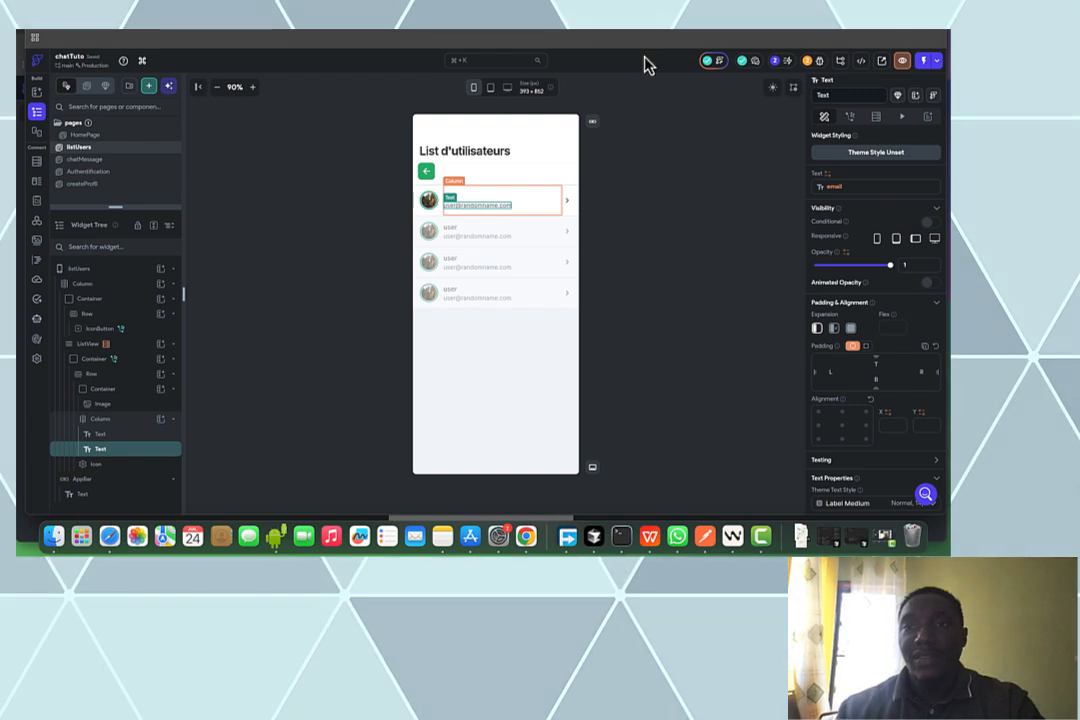
{"action": "left_click", "coordinate": [715, 182]}
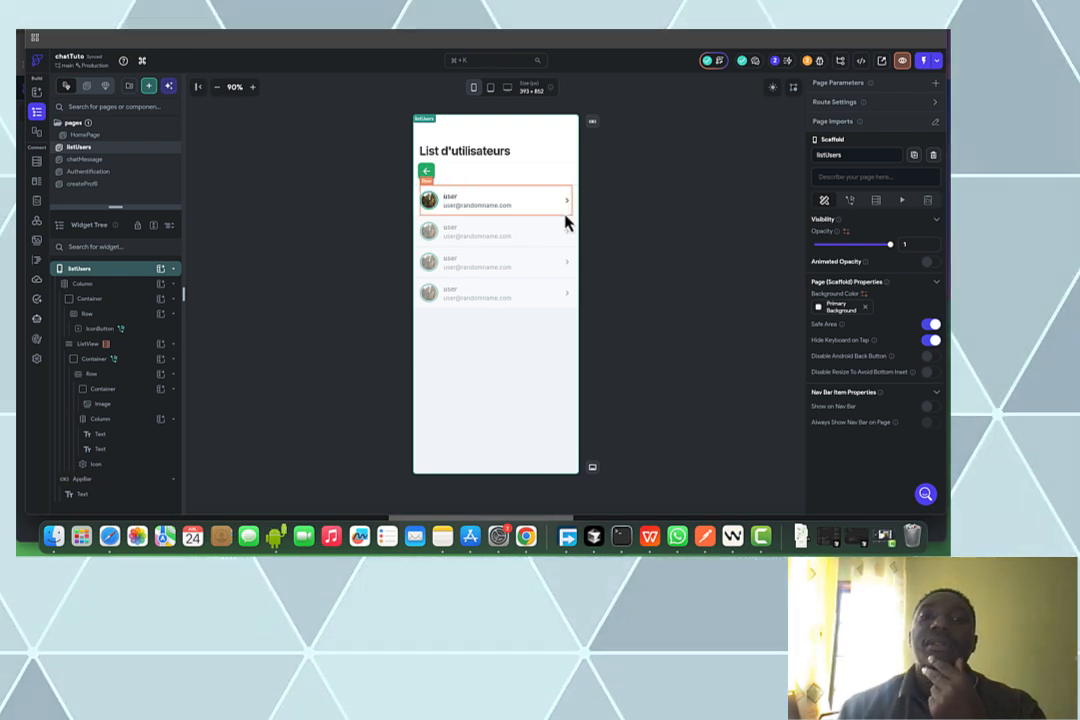
Select the user row's parent Container to show its On Tap action navigating to chatMessage
{"action": "left_click", "coordinate": [565, 222]}
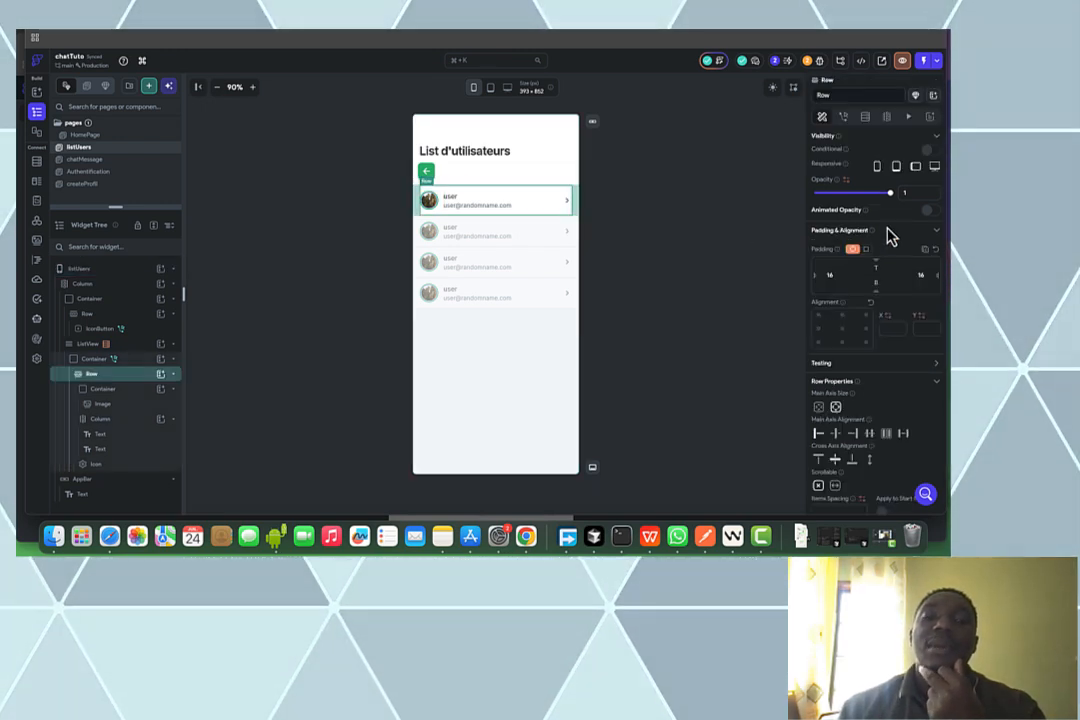
{"action": "left_click", "coordinate": [141, 362]}
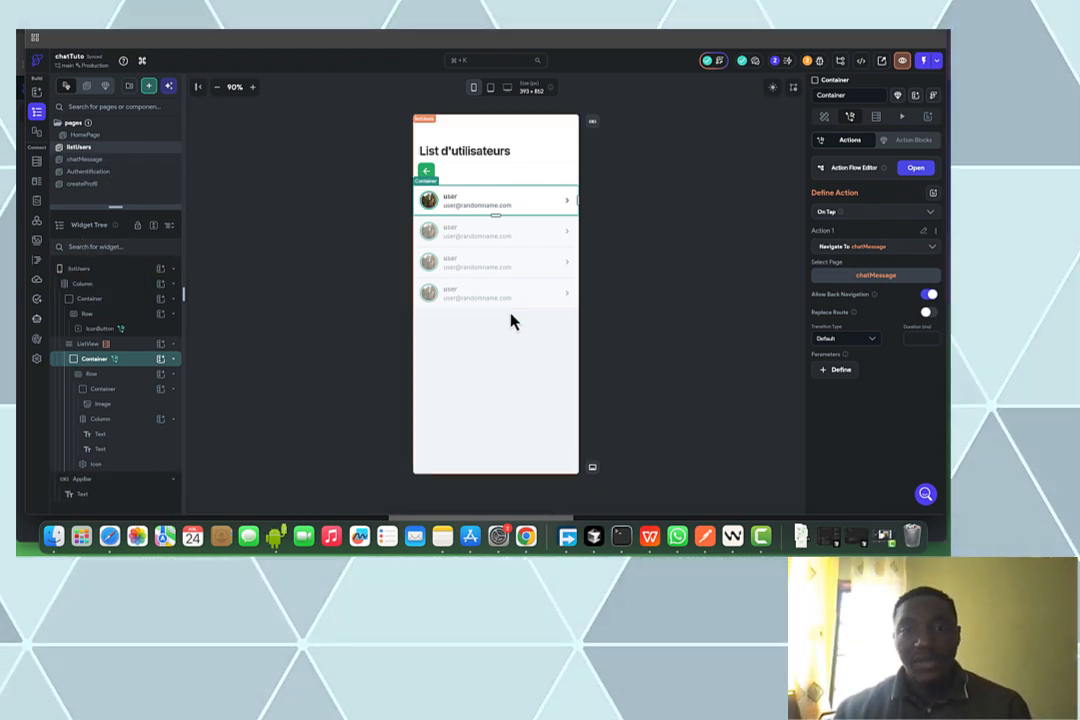
Create a custom function named listUsers that returns a list of users DocumentReferences
{"action": "left_click", "coordinate": [39, 264]}
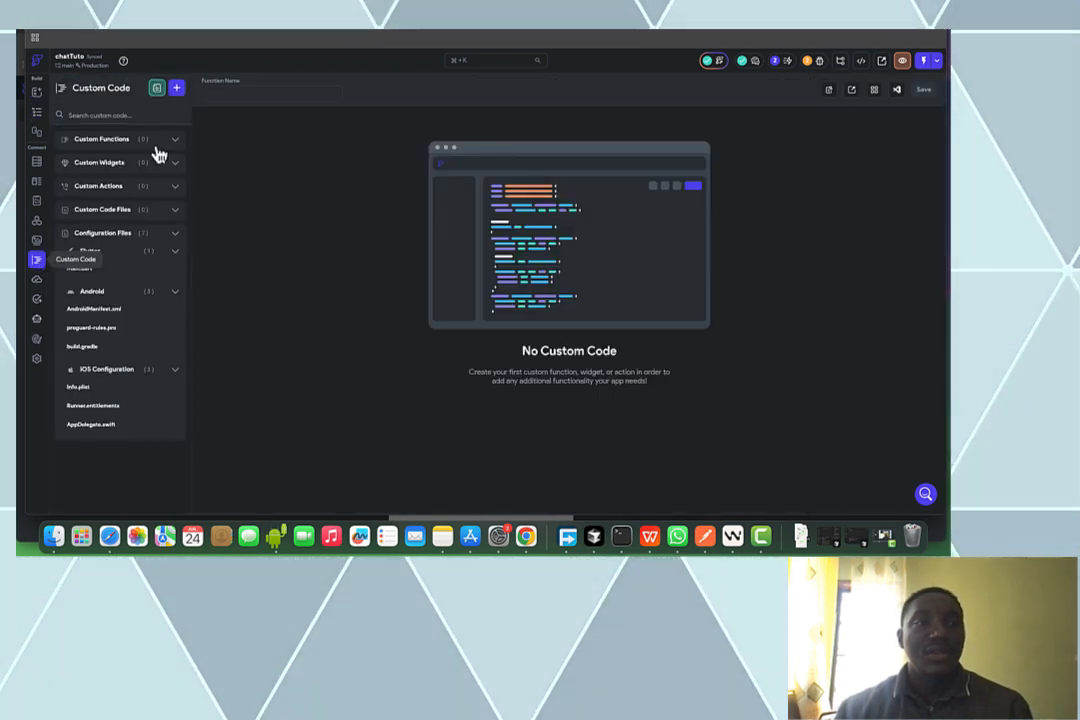
{"action": "left_click", "coordinate": [177, 90]}
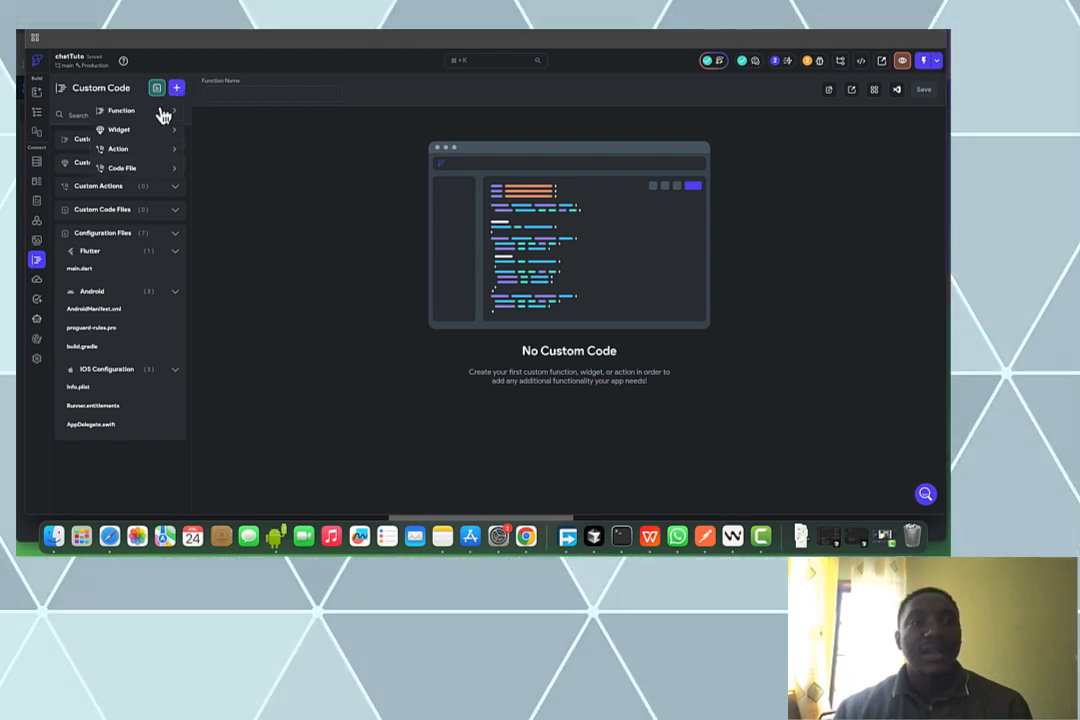
{"action": "left_click", "coordinate": [160, 112]}
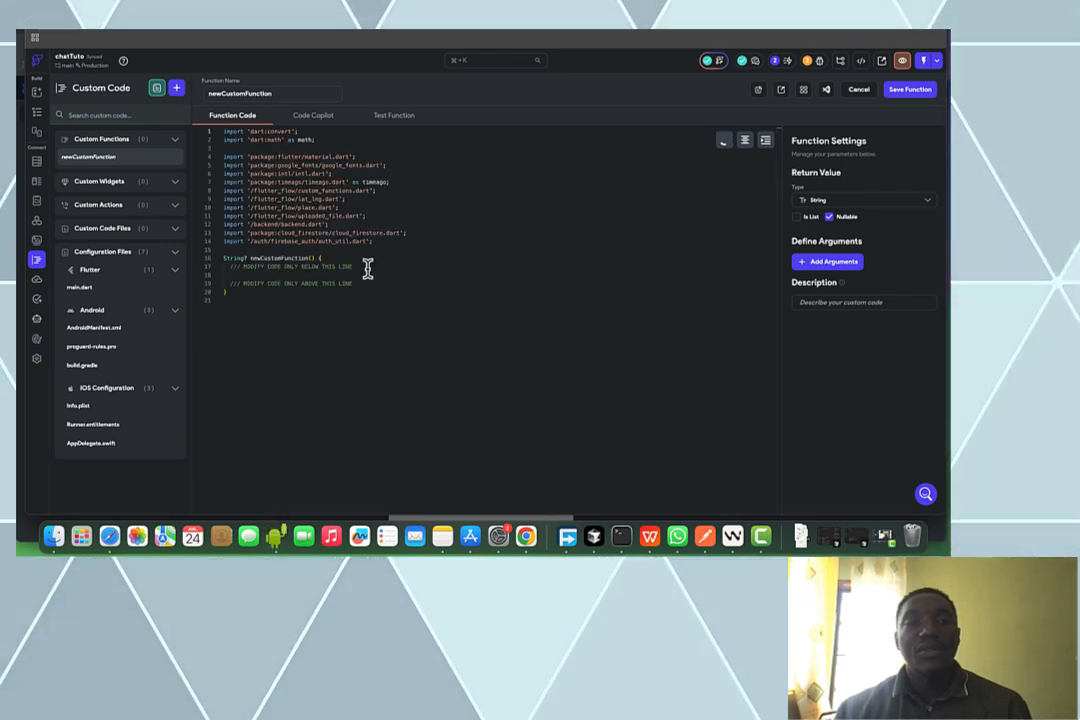
{"action": "double_click", "coordinate": [241, 93]}
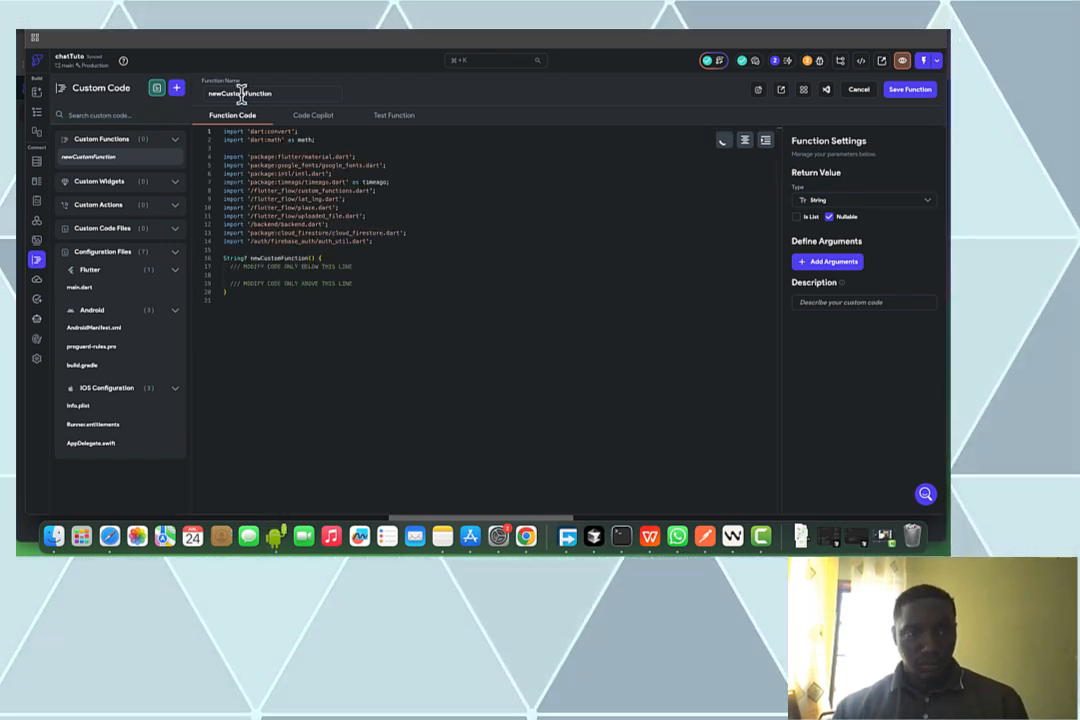
{"action": "type", "text": "l"}
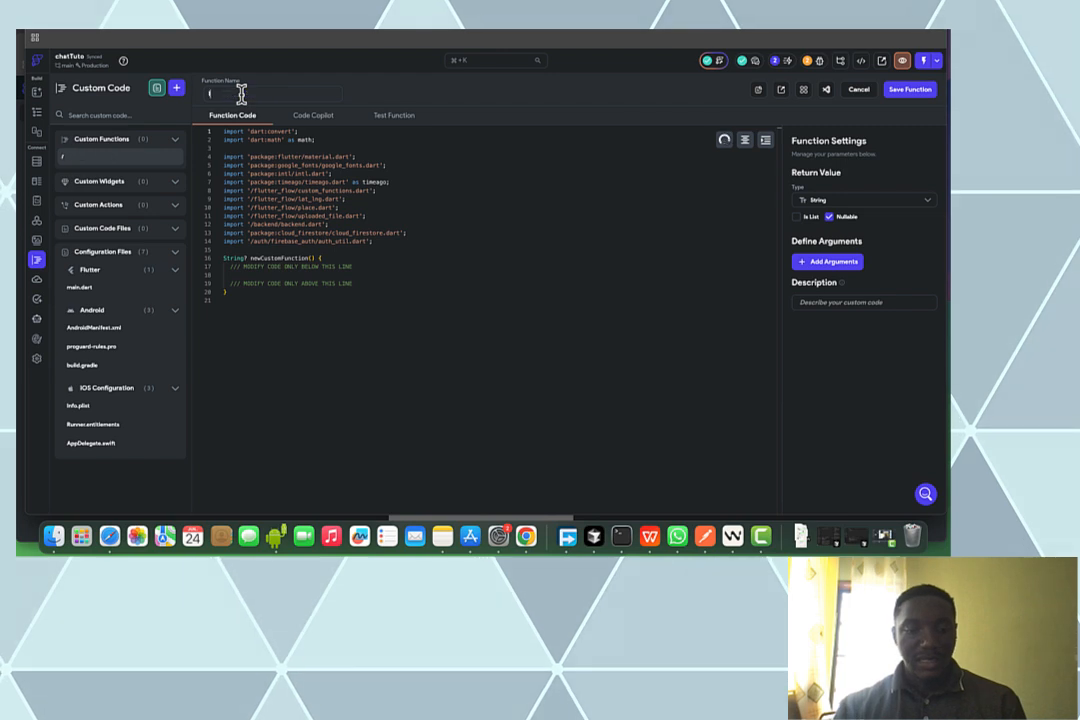
{"action": "type", "text": "istUsers"}
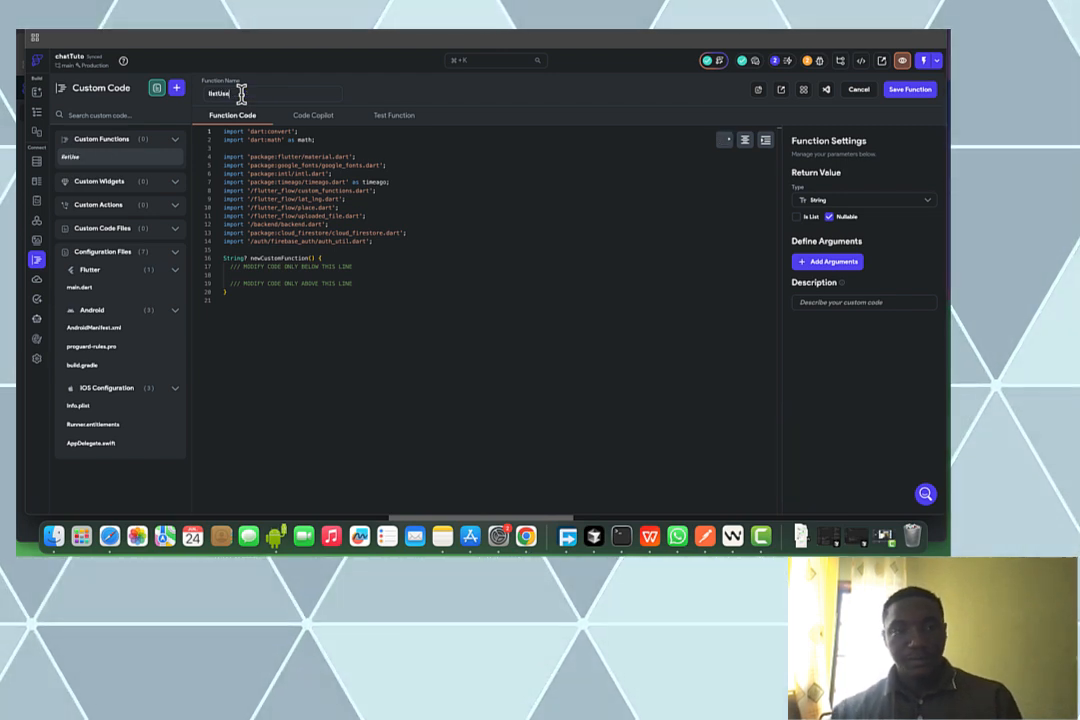
{"action": "left_click", "coordinate": [858, 200]}
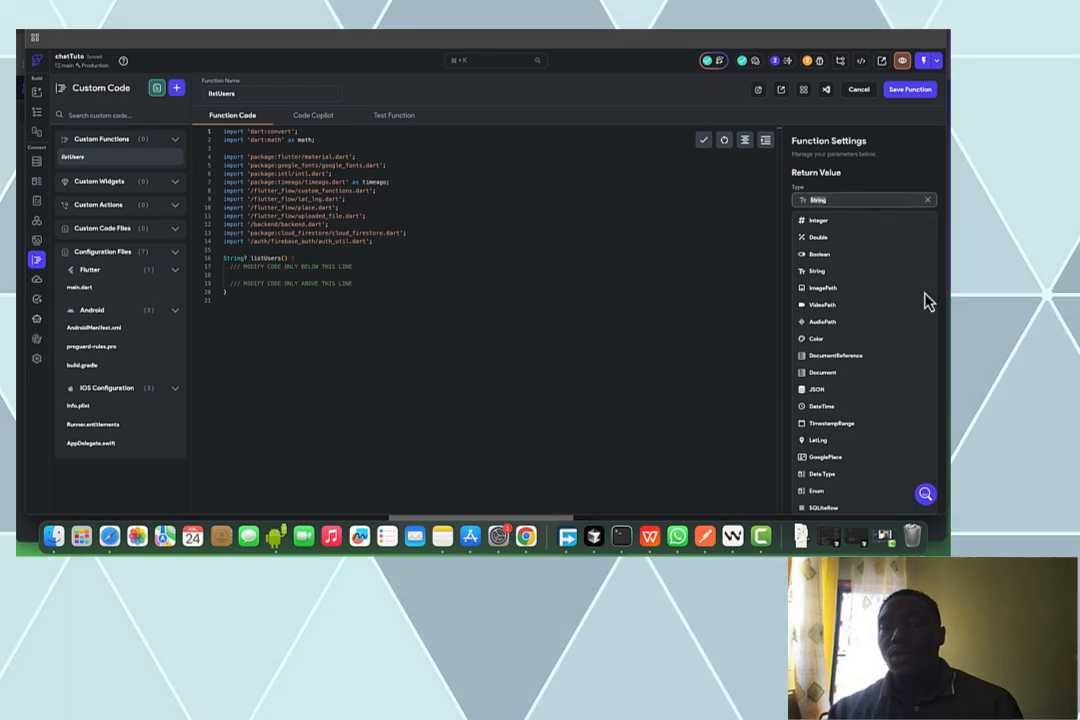
{"action": "left_click", "coordinate": [898, 358]}
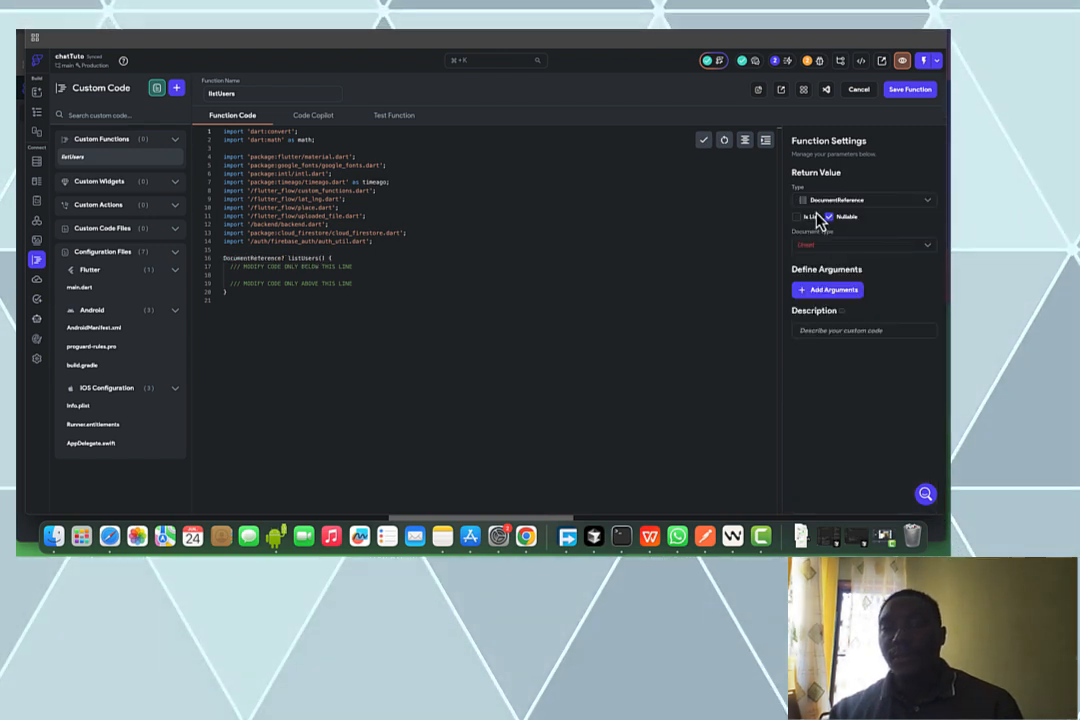
{"action": "left_click", "coordinate": [826, 246]}
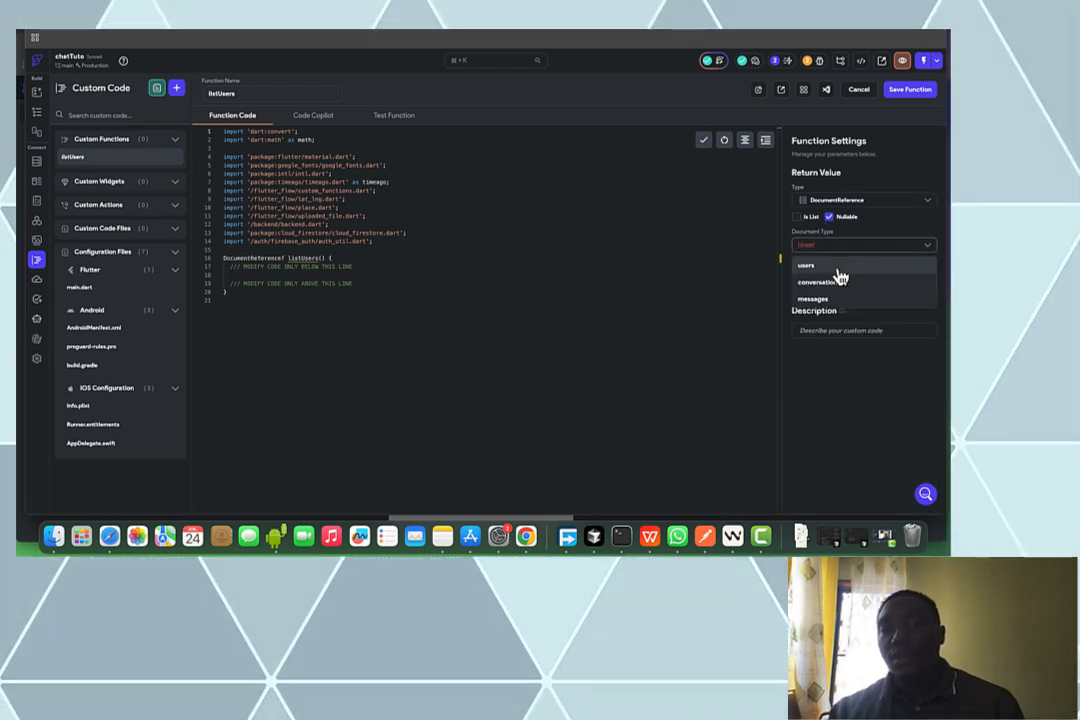
{"action": "left_click", "coordinate": [838, 266]}
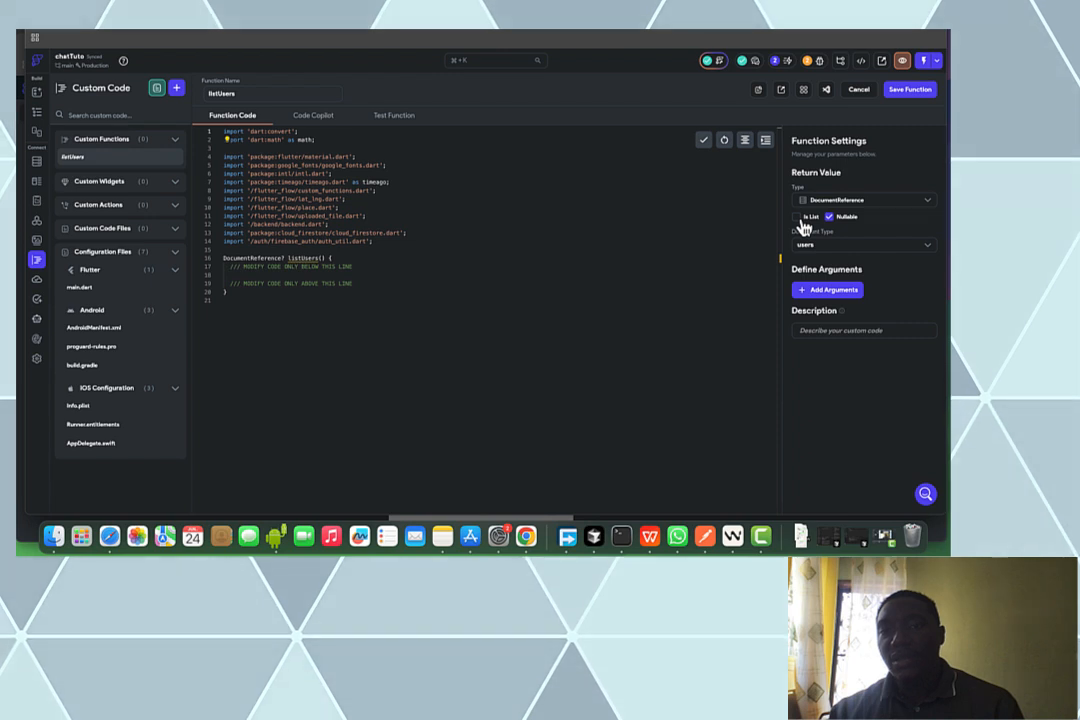
{"action": "left_click", "coordinate": [798, 218]}
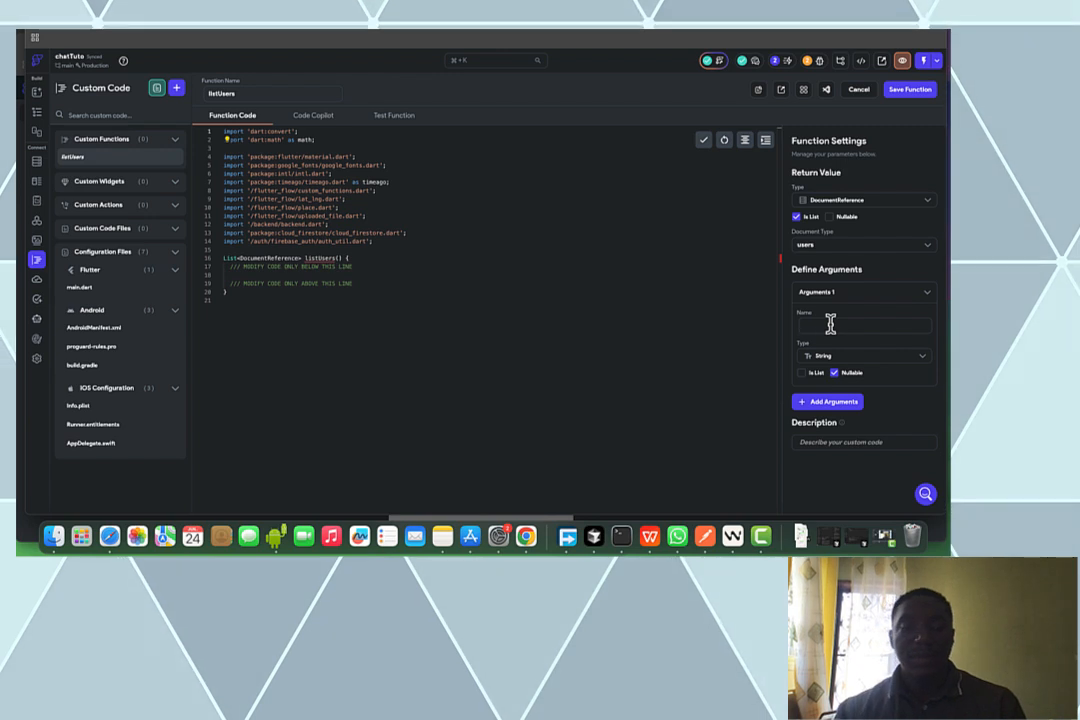
Add argument user1 as a users DocumentReference, plus a blank second argument
{"action": "type", "text": "user"}
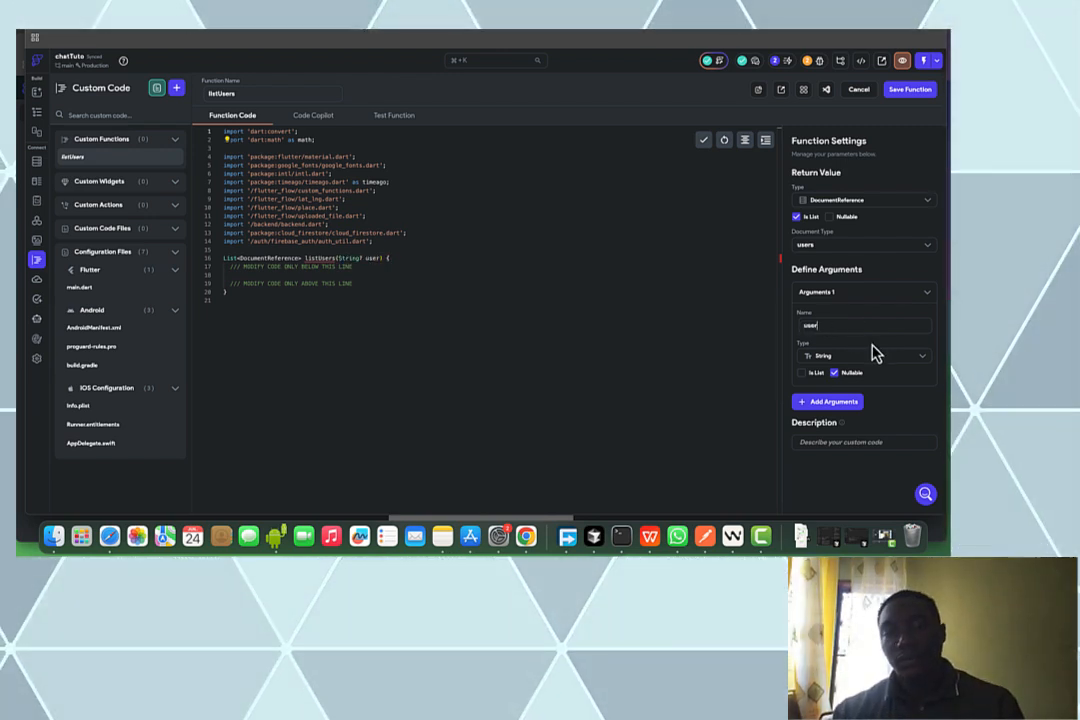
{"action": "type", "text": "1"}
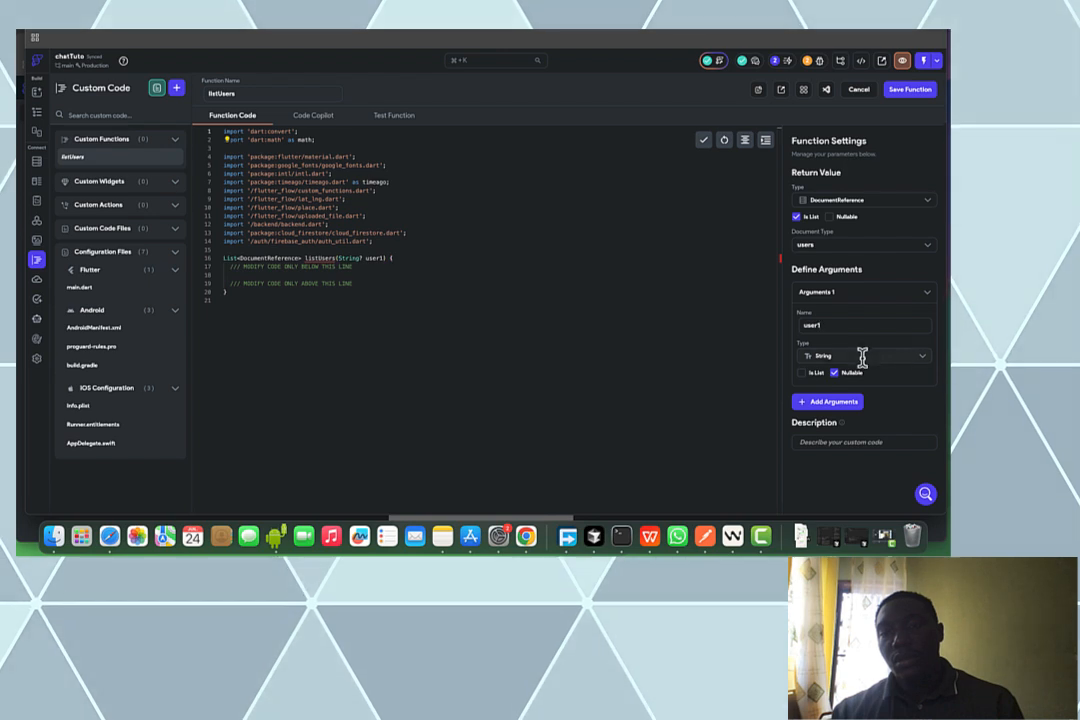
{"action": "left_click", "coordinate": [862, 357]}
{"action": "scroll", "coordinate": [867, 480], "scroll_direction": "down", "scroll_amount": 2}
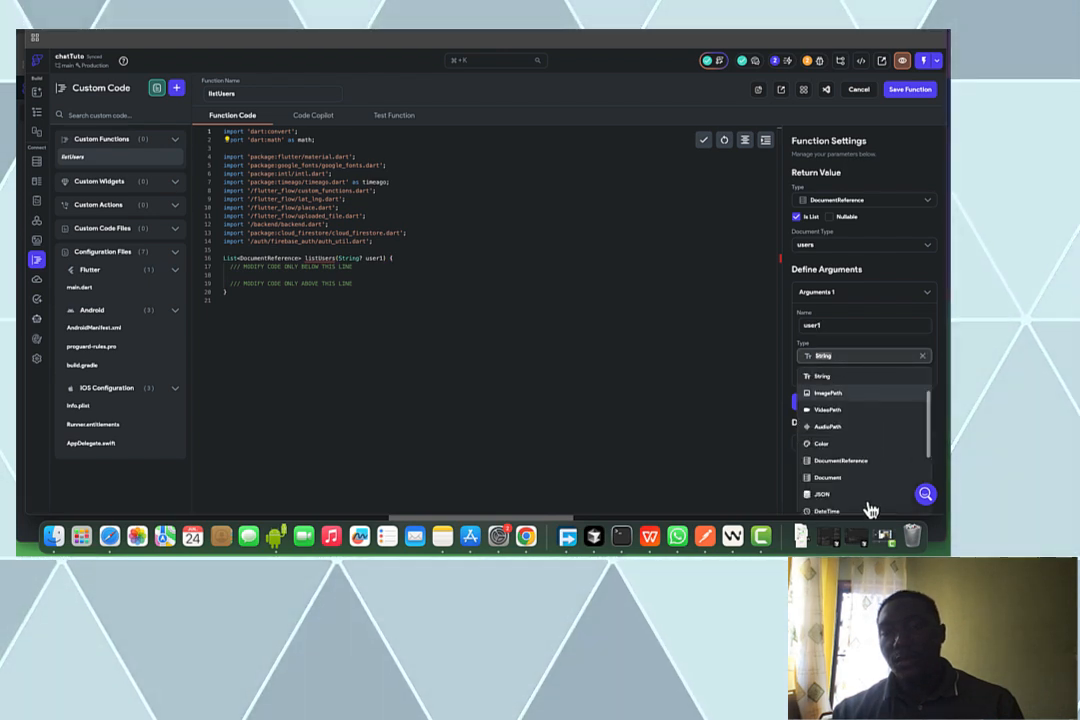
{"action": "left_click", "coordinate": [841, 461]}
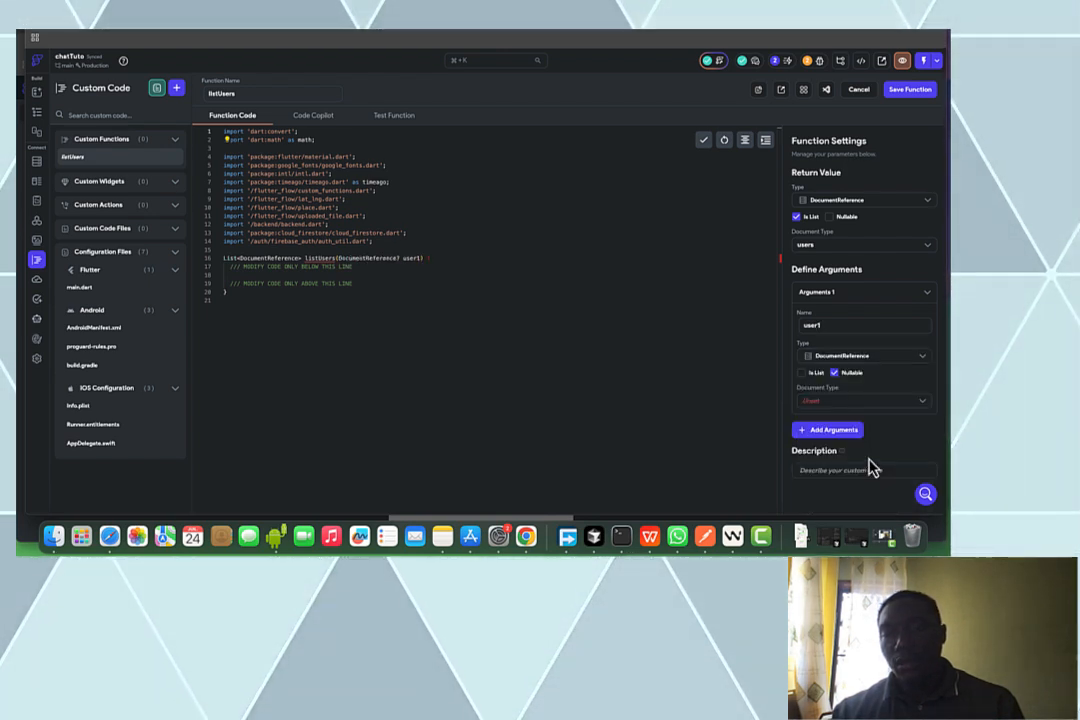
{"action": "left_click", "coordinate": [832, 402]}
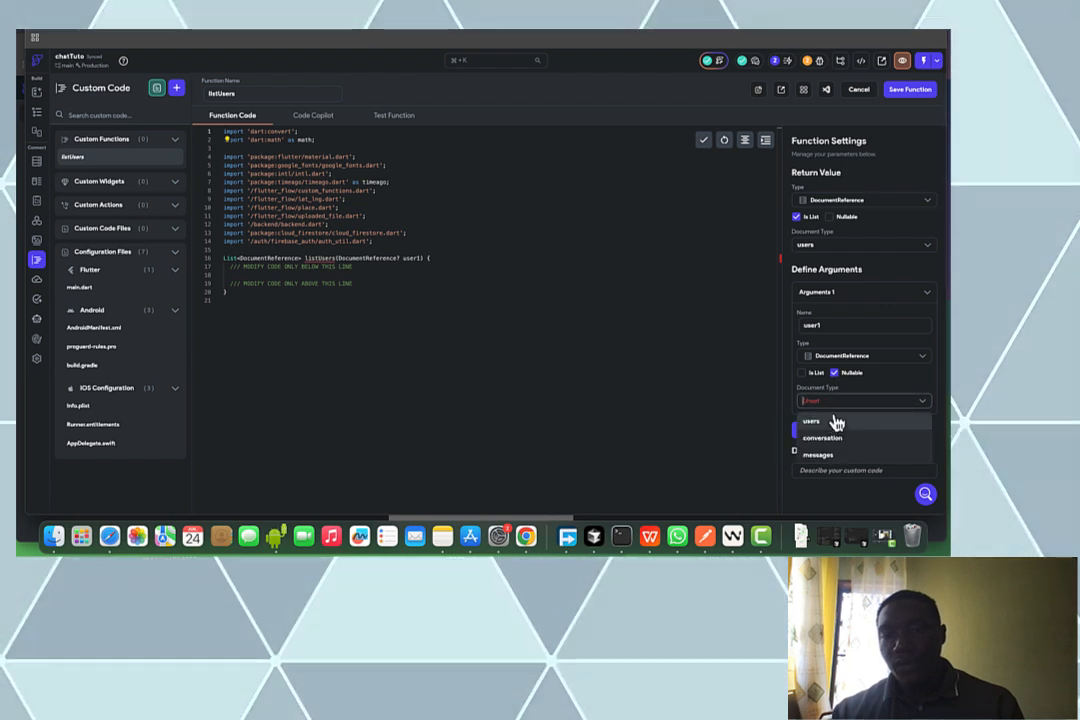
{"action": "left_click", "coordinate": [834, 423]}
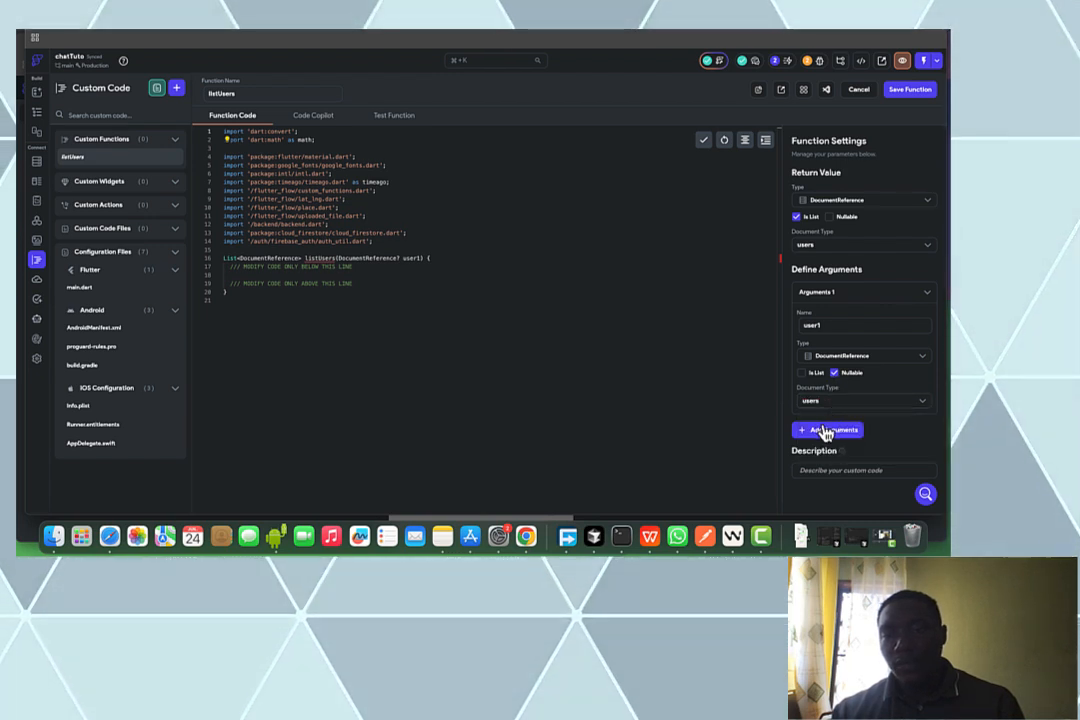
{"action": "left_click", "coordinate": [826, 431]}
{"action": "scroll", "coordinate": [828, 437], "scroll_direction": "down", "scroll_amount": 2}
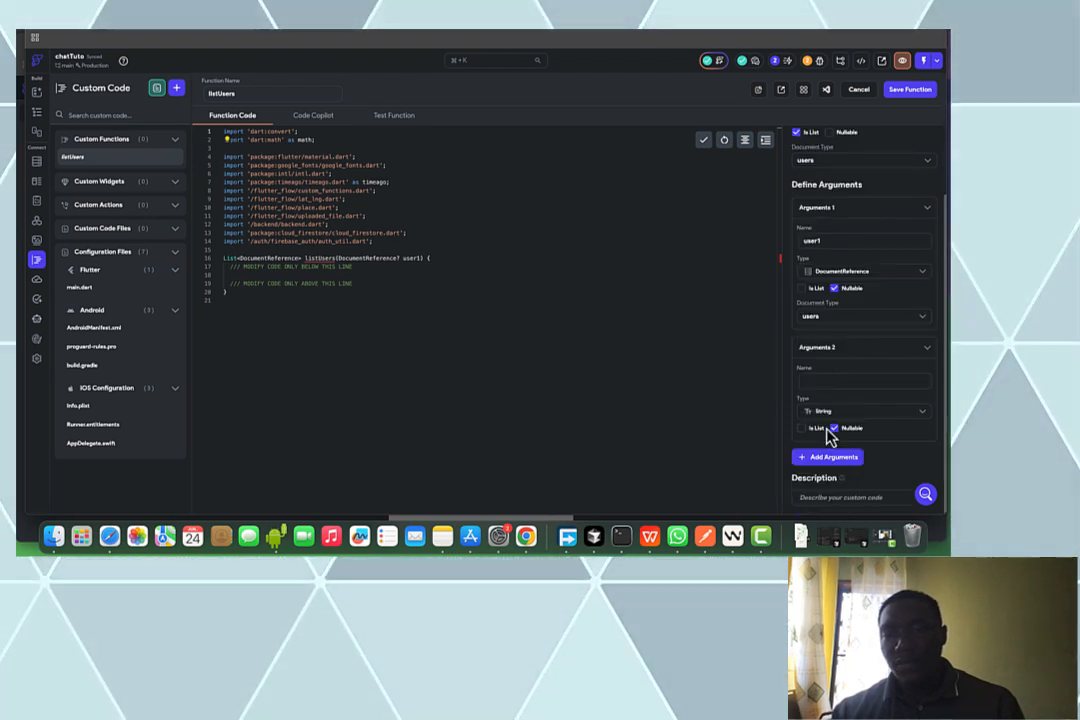
Name the second argument user2 and make it a users DocumentReference
{"action": "left_click", "coordinate": [827, 375]}
{"action": "type", "text": "user2"}
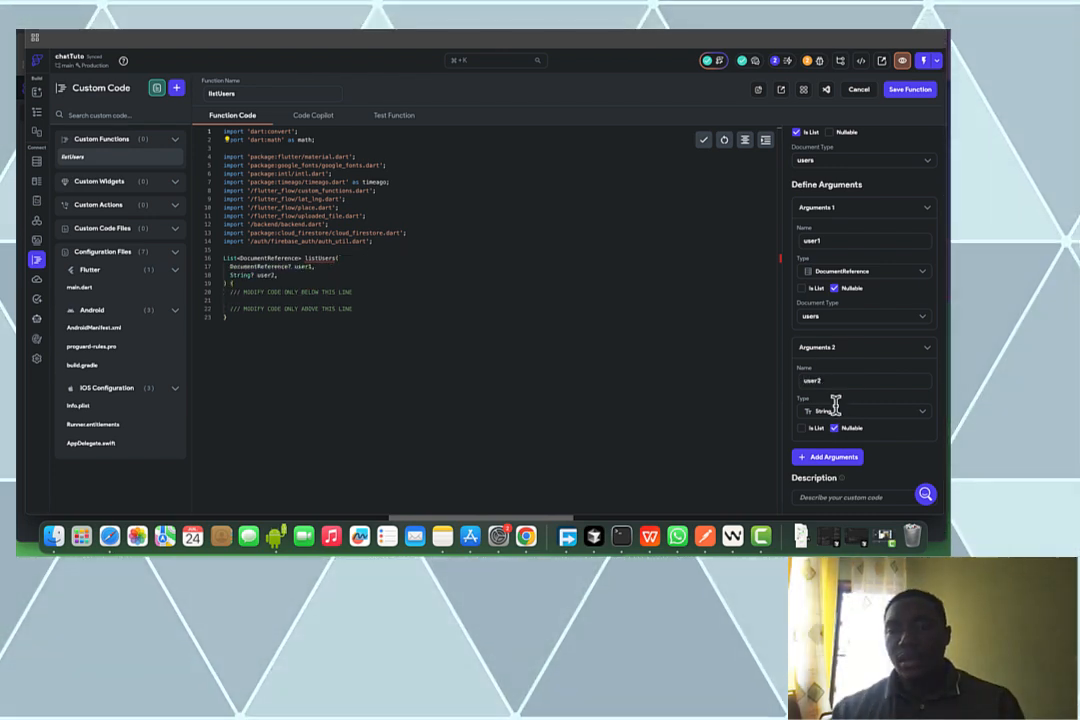
{"action": "left_click", "coordinate": [835, 408]}
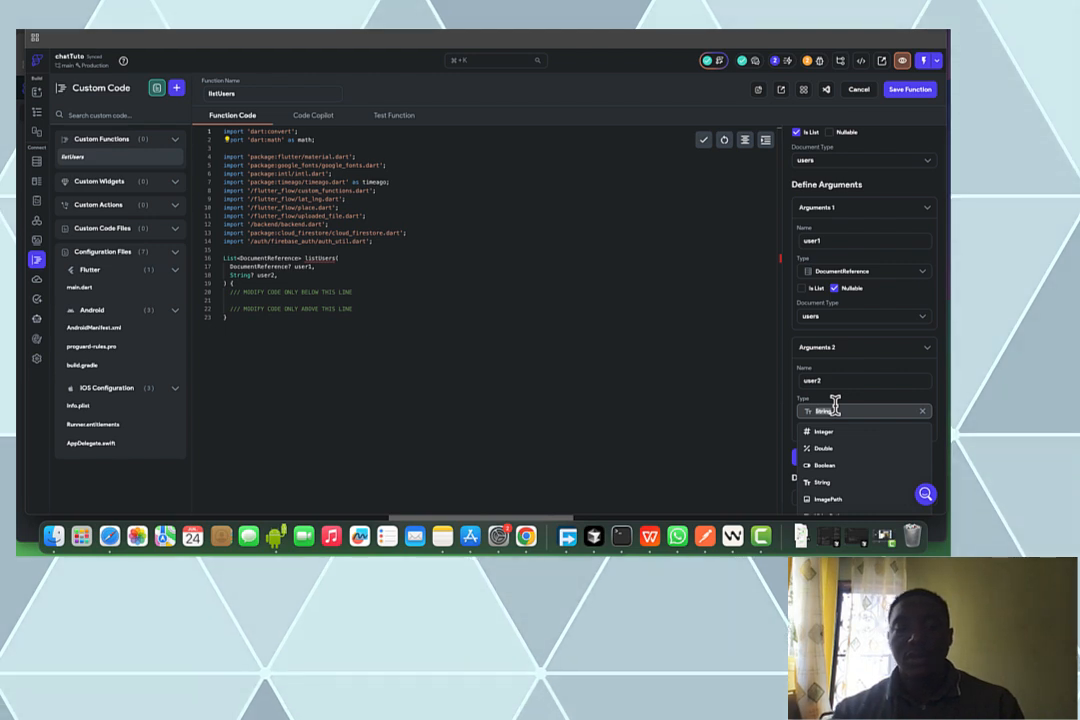
{"action": "type", "text": "docu"}
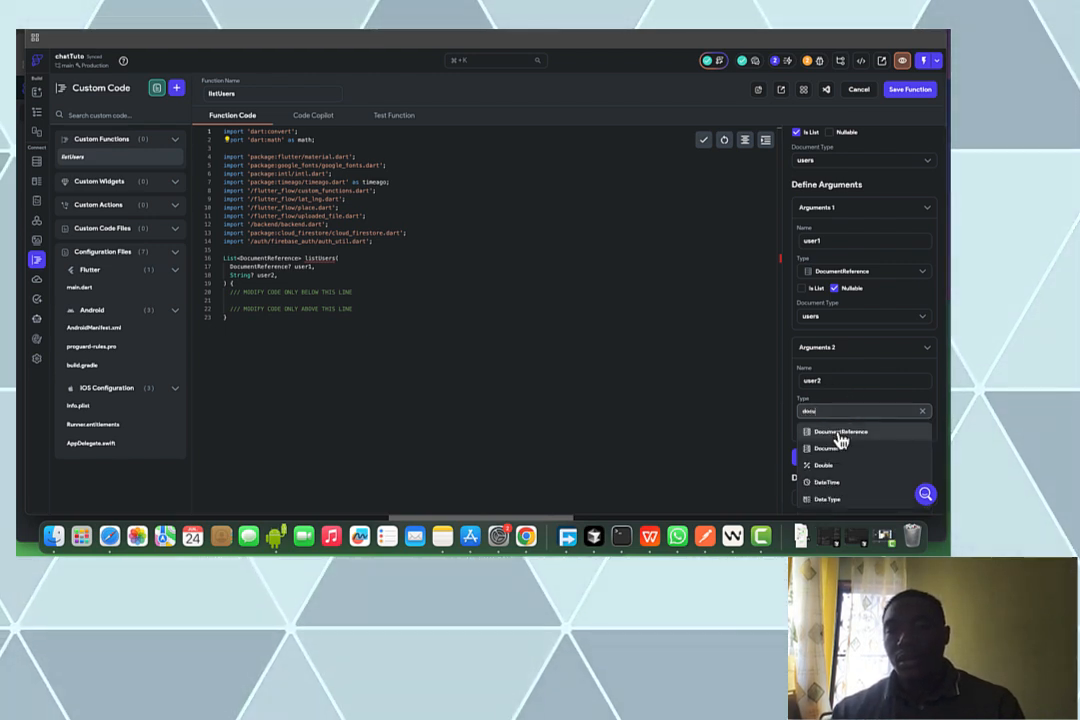
{"action": "left_click", "coordinate": [838, 431]}
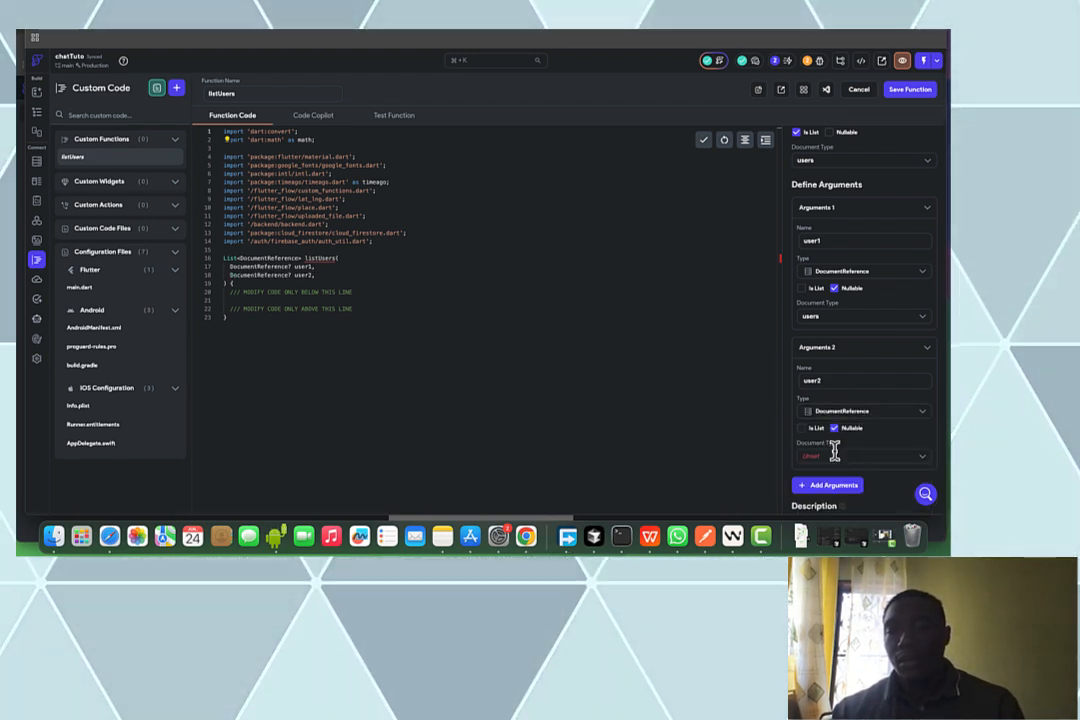
{"action": "left_click", "coordinate": [834, 453]}
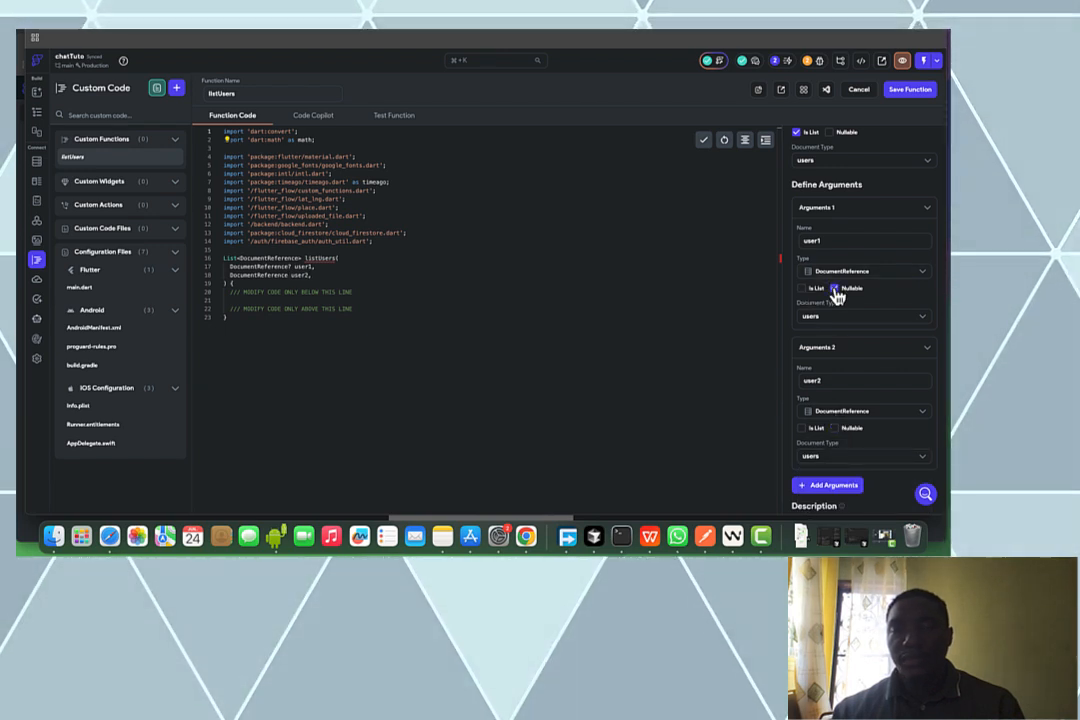
{"action": "left_click", "coordinate": [242, 301]}
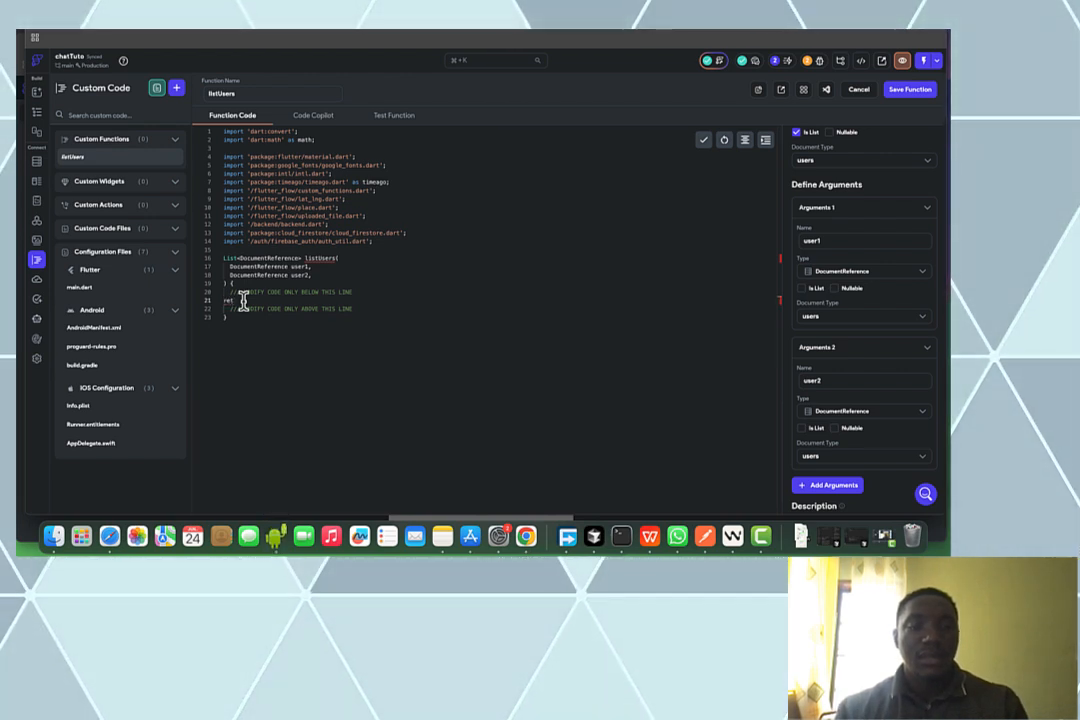
Write 'return [user1,user2];' as the function body and save listUsers
{"action": "type", "text": "return [u"}
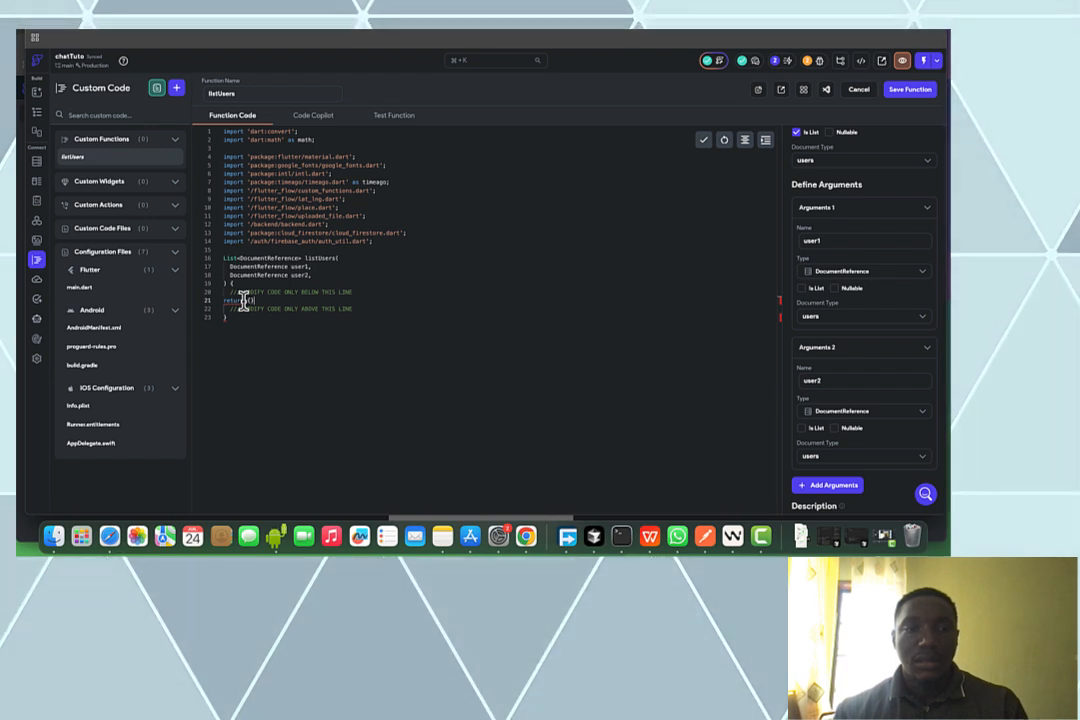
{"action": "key", "text": "BackSpace"}
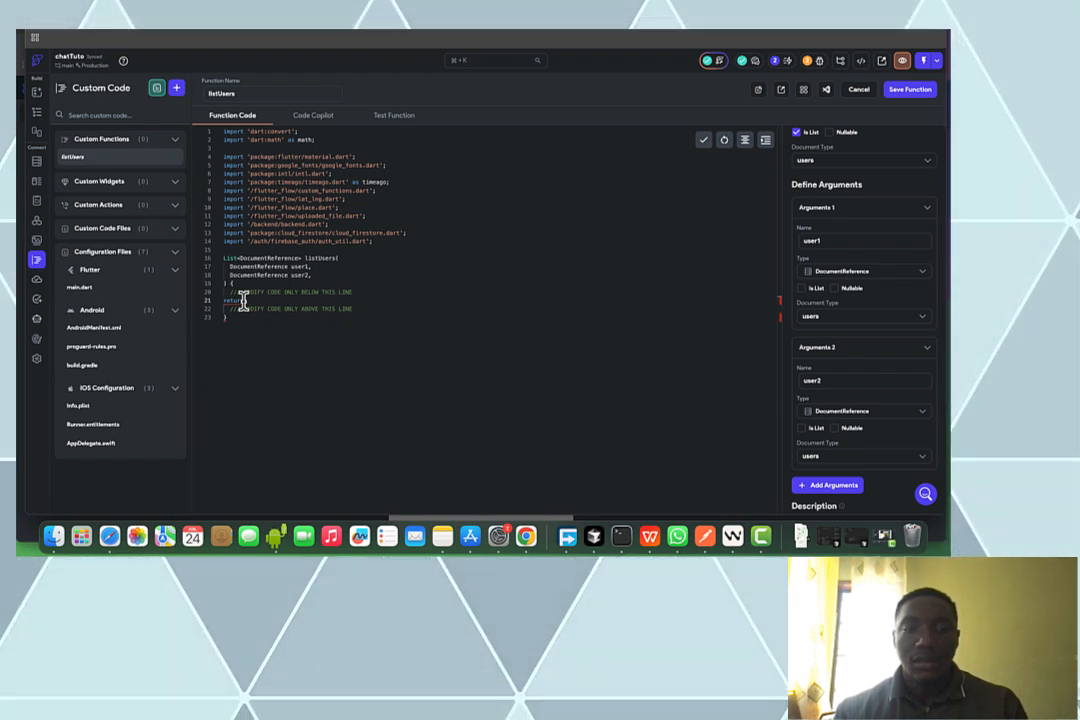
{"action": "type", "text": "[];"}
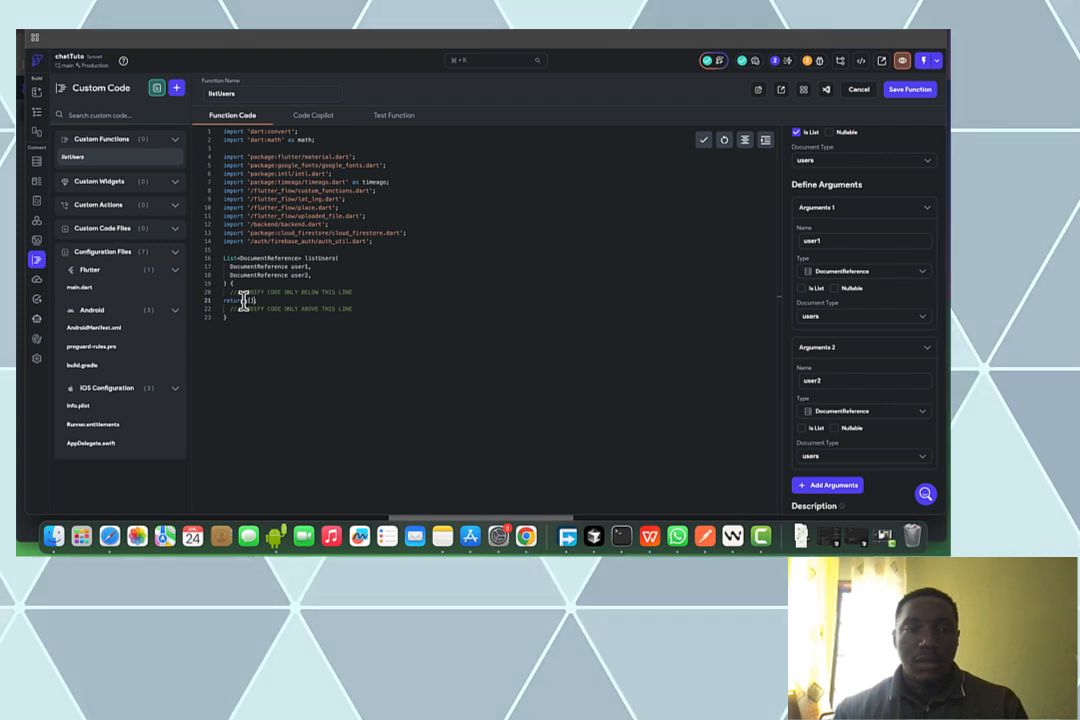
{"action": "key", "text": "Left"}
{"action": "type", "text": "us"}
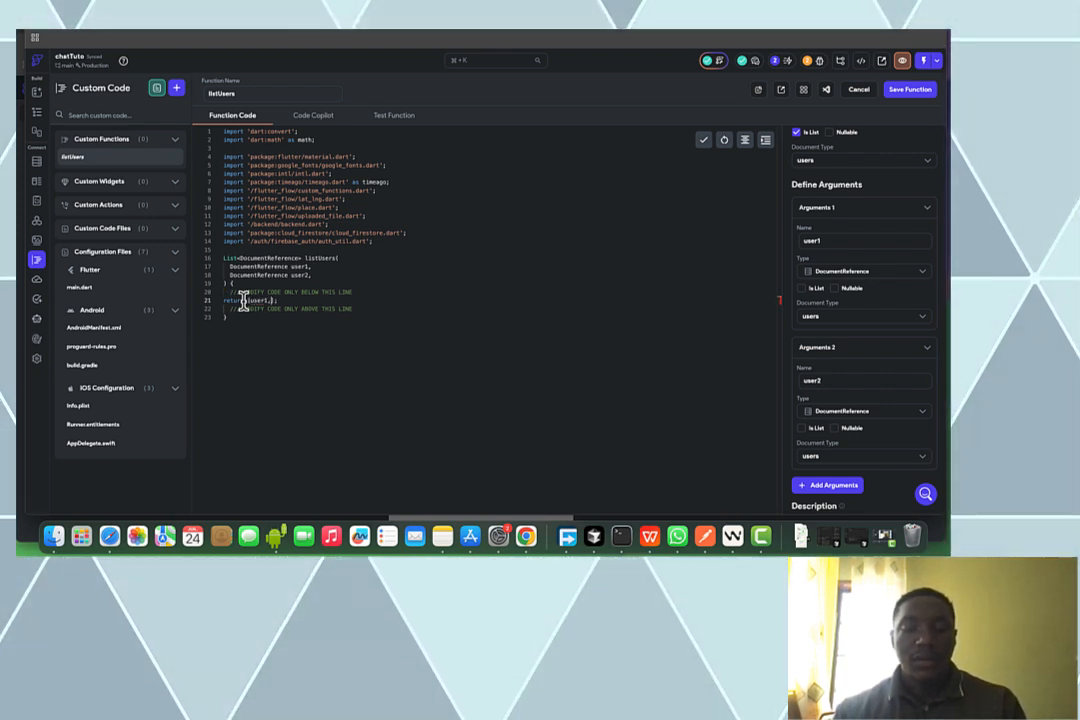
{"action": "type", "text": "er1,user2"}
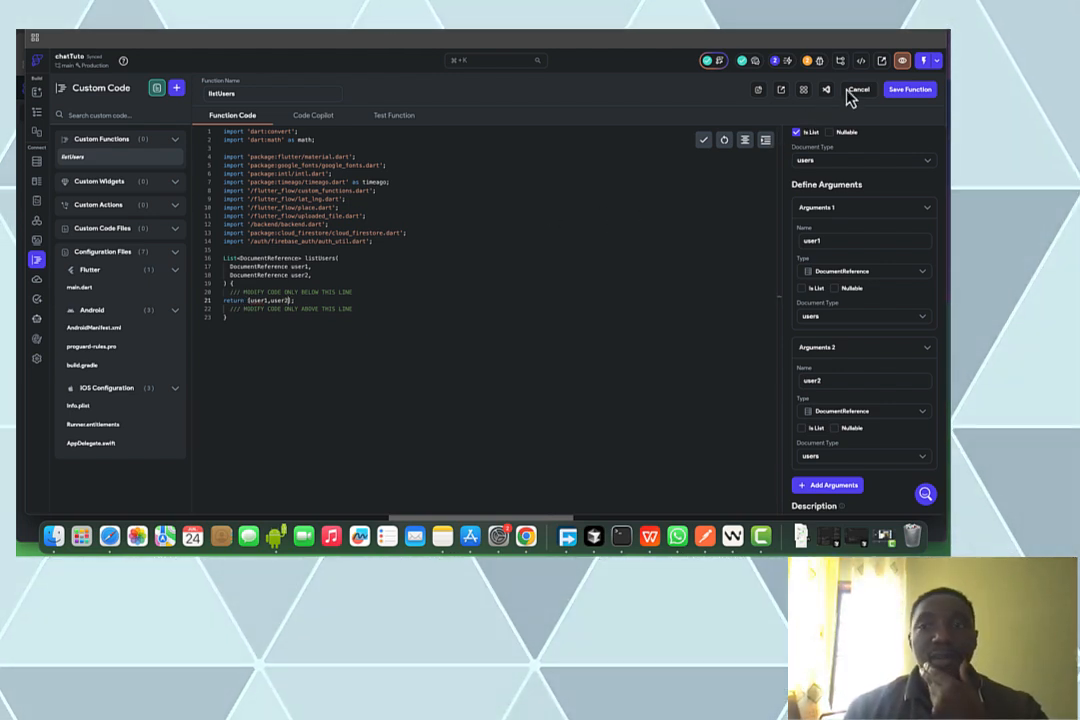
{"action": "left_click", "coordinate": [904, 92]}
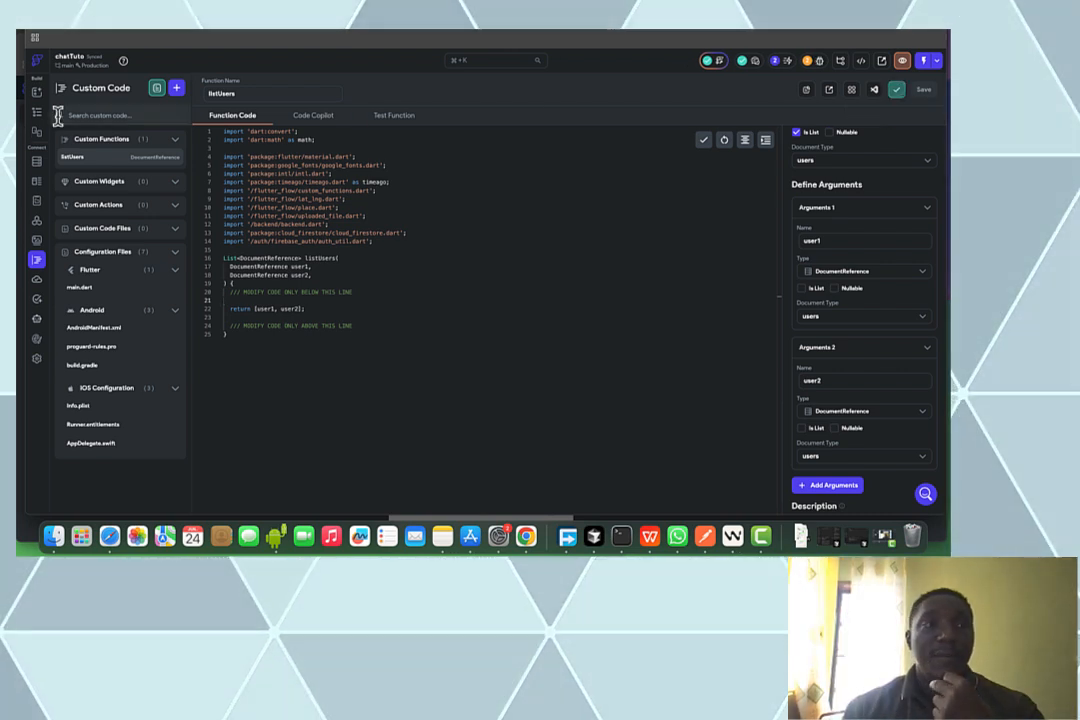
{"action": "left_click", "coordinate": [37, 114]}
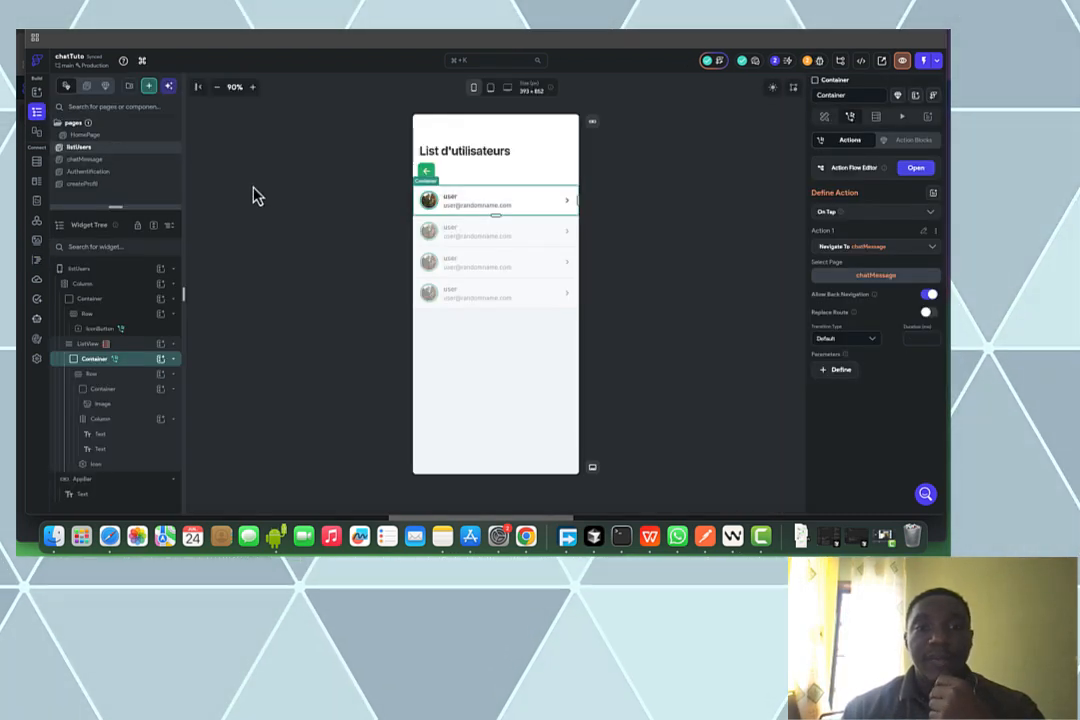
In the Action Flow Editor, insert a blank Action 1 ahead of Navigate To chatMessage
{"action": "left_click", "coordinate": [918, 171]}
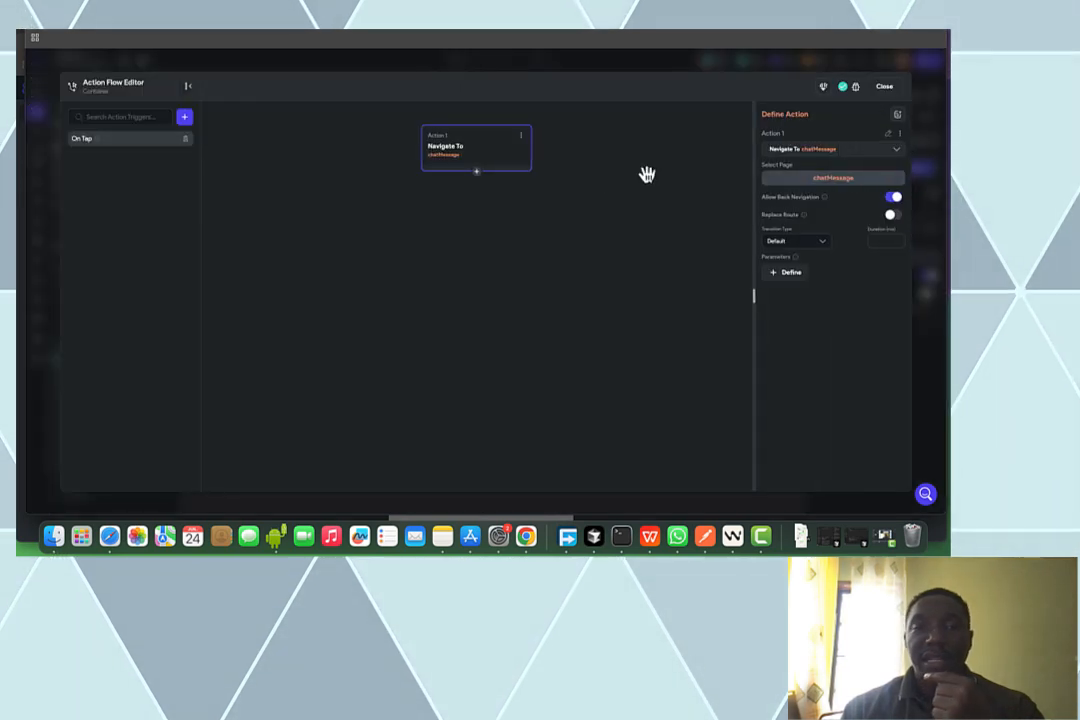
{"action": "left_click", "coordinate": [477, 173]}
{"action": "left_click", "coordinate": [467, 188]}
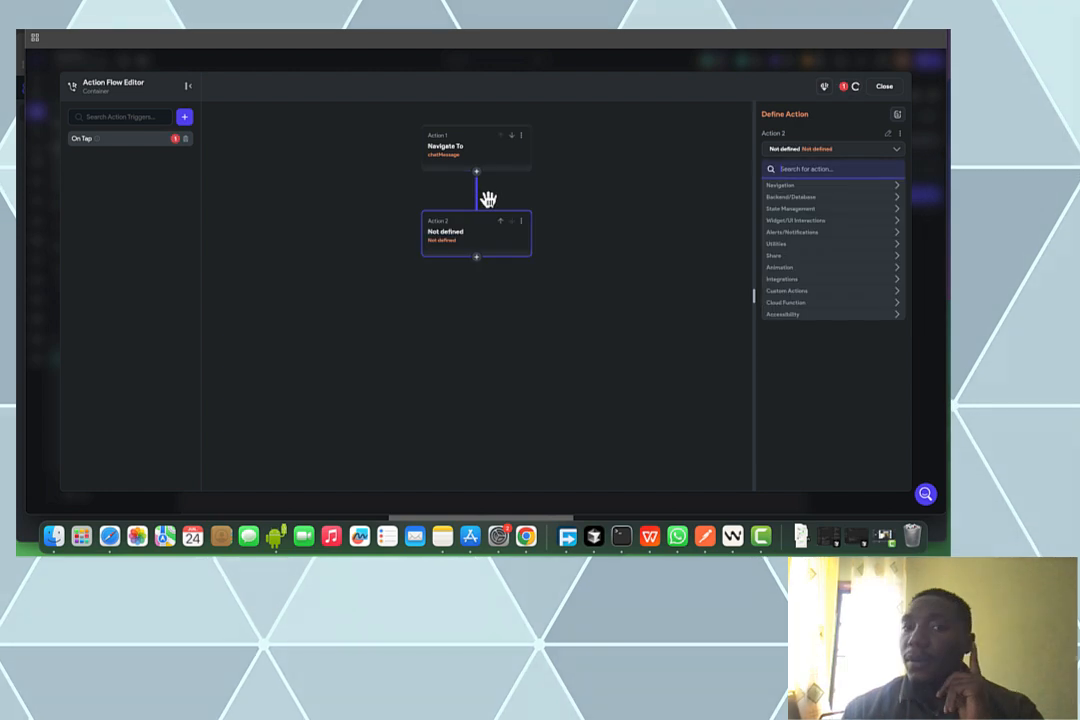
{"action": "left_click", "coordinate": [502, 224]}
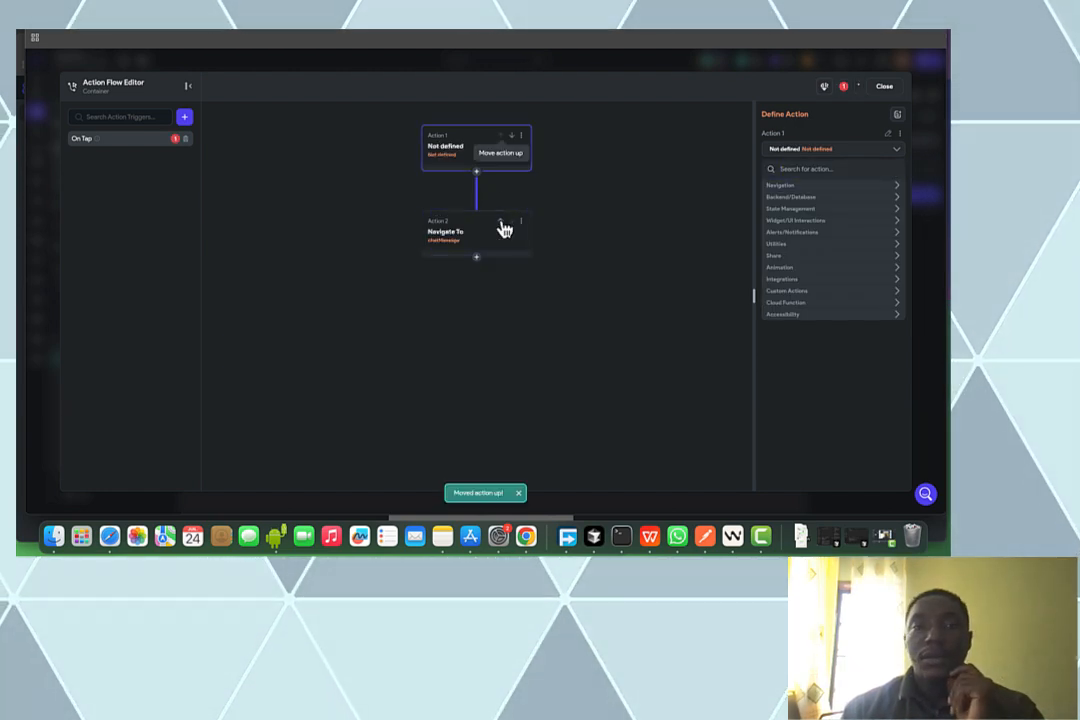
Make Action 1 a Firestore Create Document in the conversation collection
{"action": "left_click", "coordinate": [804, 203]}
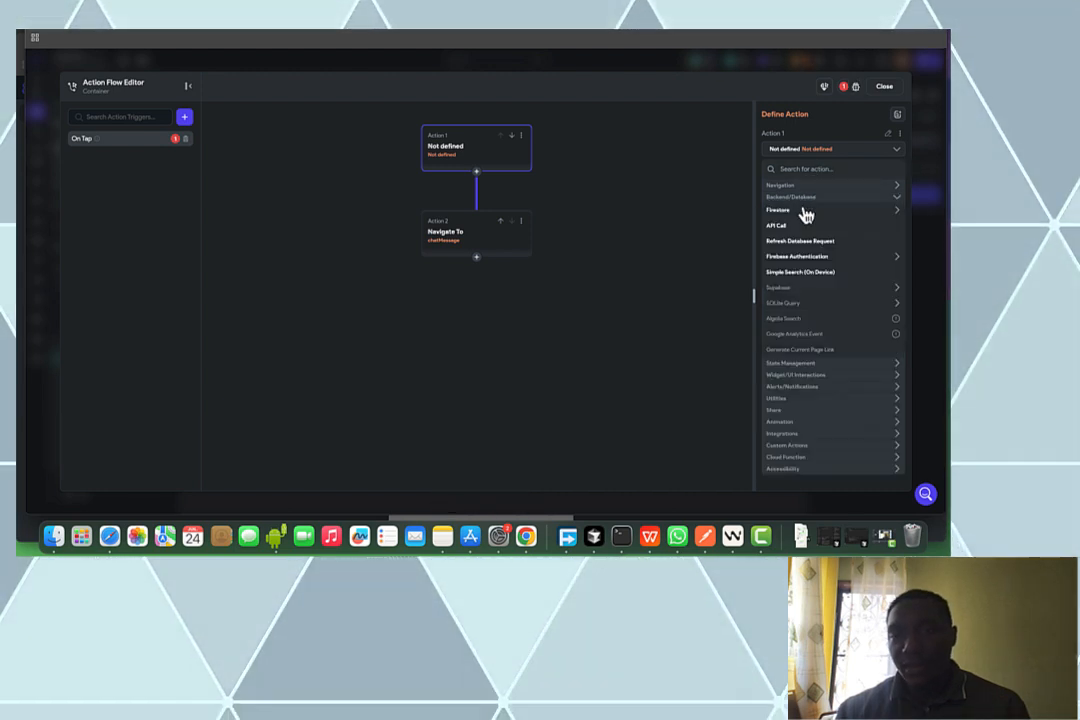
{"action": "left_click", "coordinate": [803, 213]}
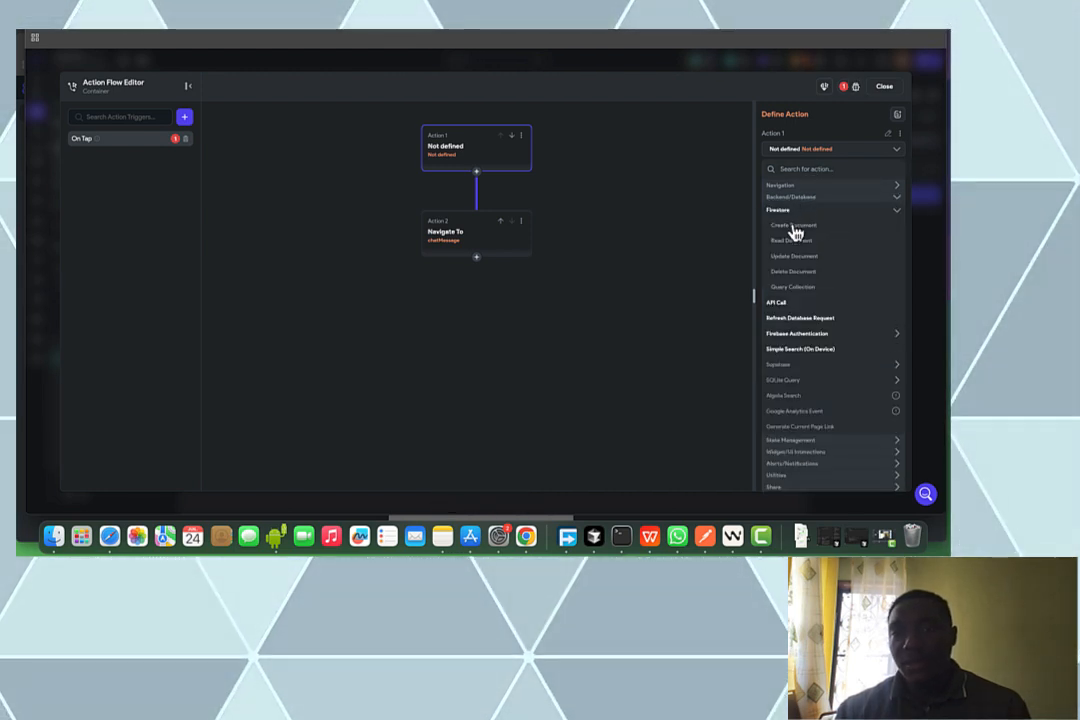
{"action": "left_click", "coordinate": [795, 228]}
{"action": "left_click", "coordinate": [792, 176]}
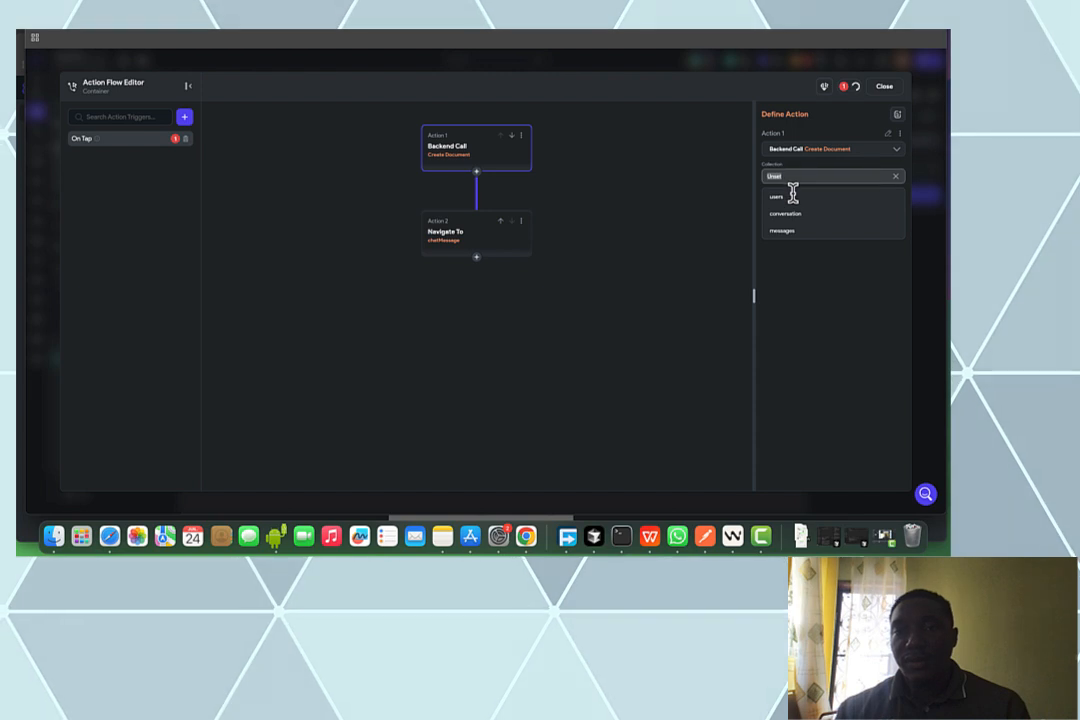
{"action": "left_click", "coordinate": [786, 214]}
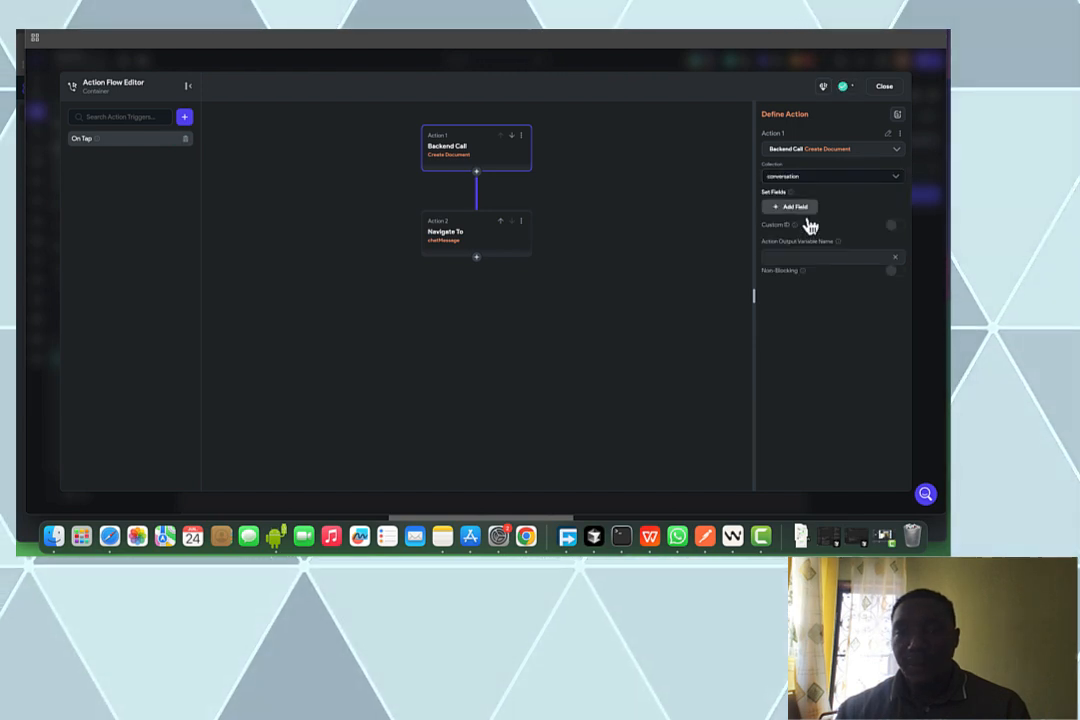
Add fields listUtilisateurs, heureCreation, dernierUtilisateur, dernierMessage, luPar and heureDernierMessage
{"action": "left_click", "coordinate": [795, 207]}
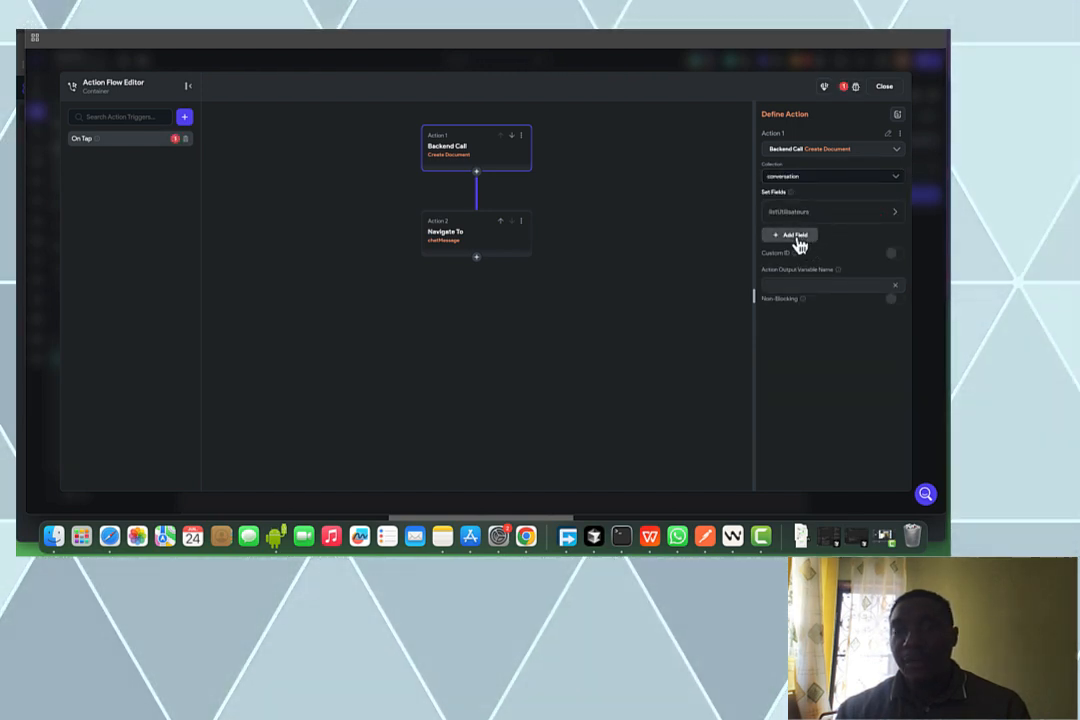
{"action": "left_click", "coordinate": [800, 245]}
{"action": "left_click", "coordinate": [801, 262]}
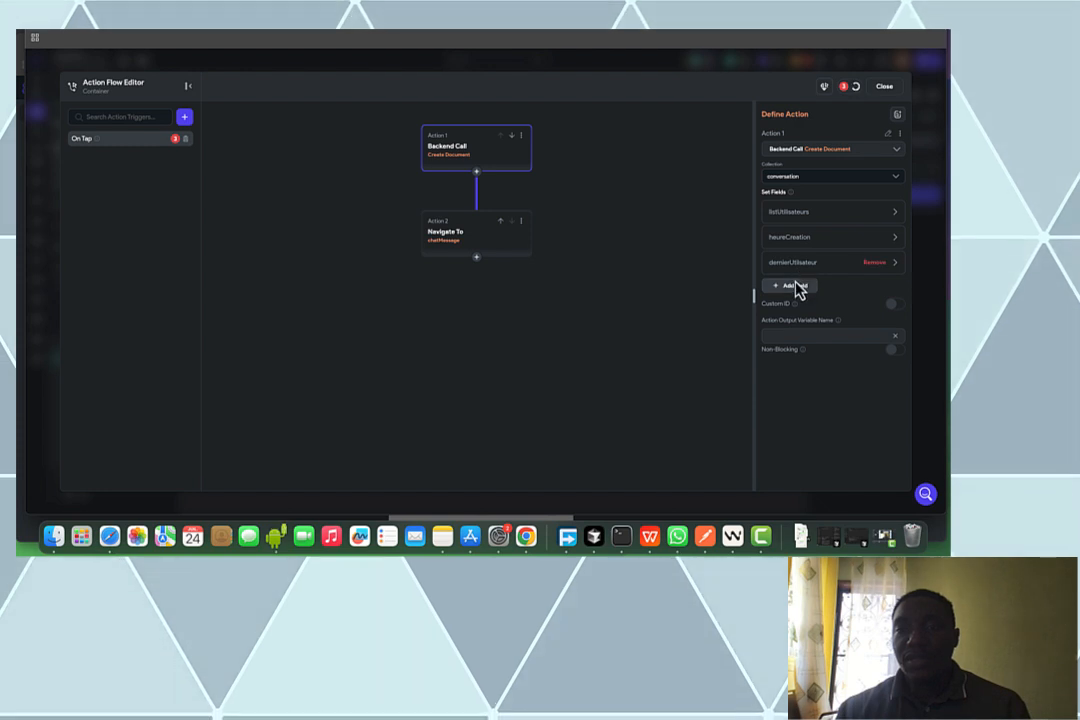
{"action": "left_click", "coordinate": [795, 286]}
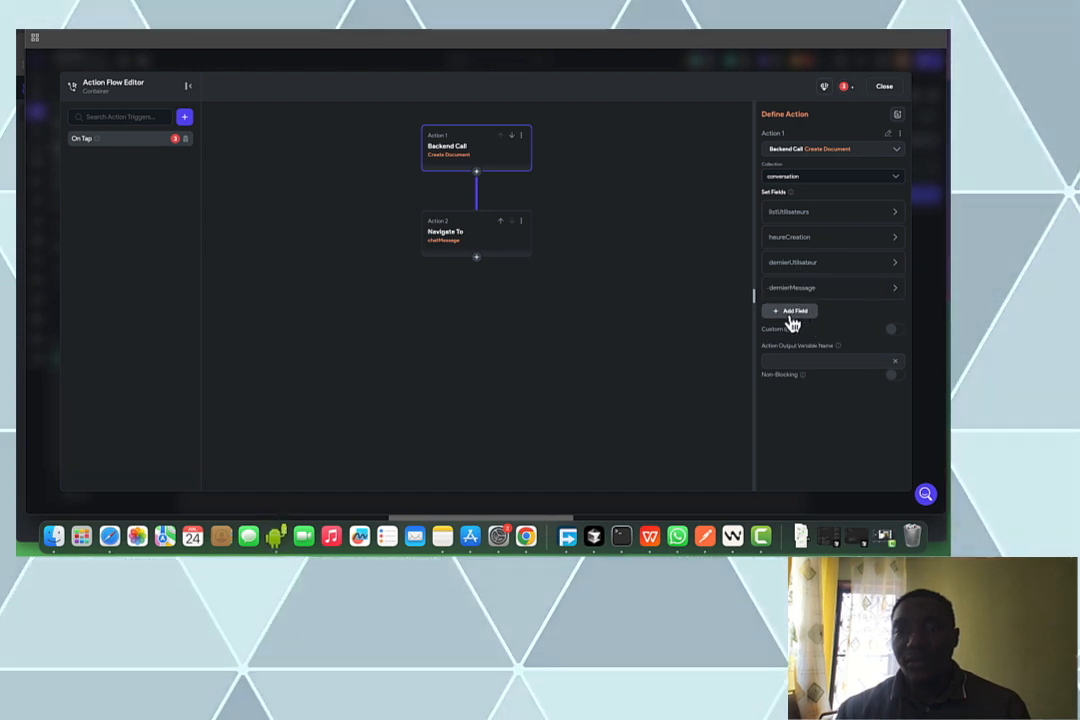
{"action": "left_click", "coordinate": [792, 313]}
{"action": "left_click", "coordinate": [795, 342]}
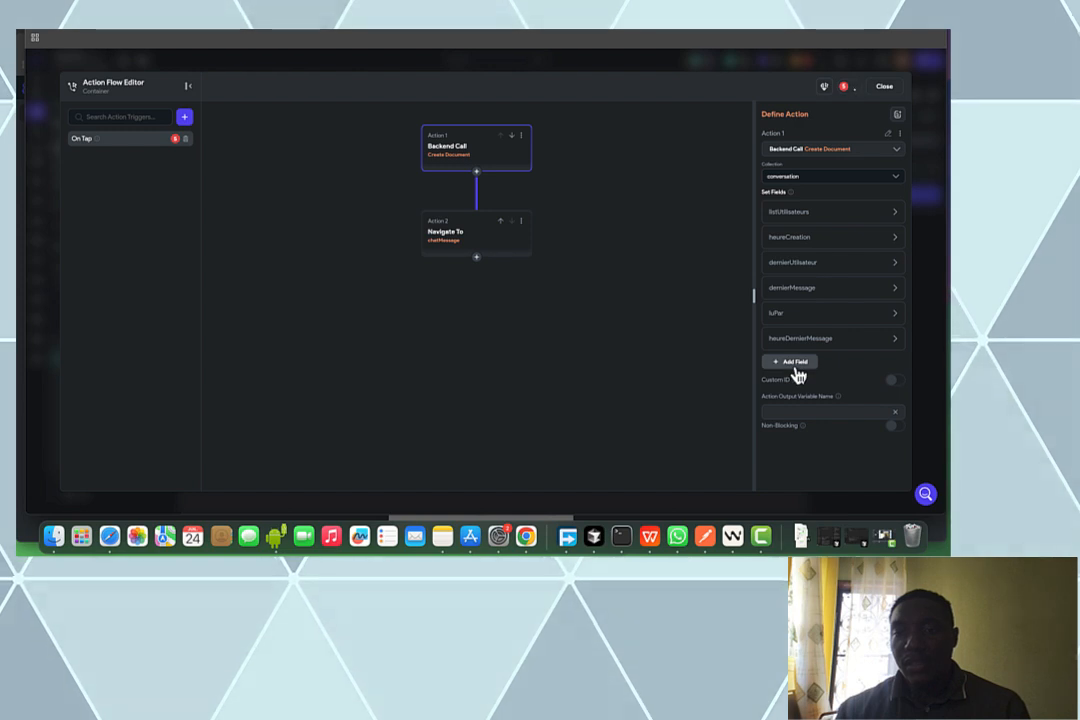
Set listUtilisateurs to Set Value using the listUsers custom function
{"action": "left_click", "coordinate": [825, 216]}
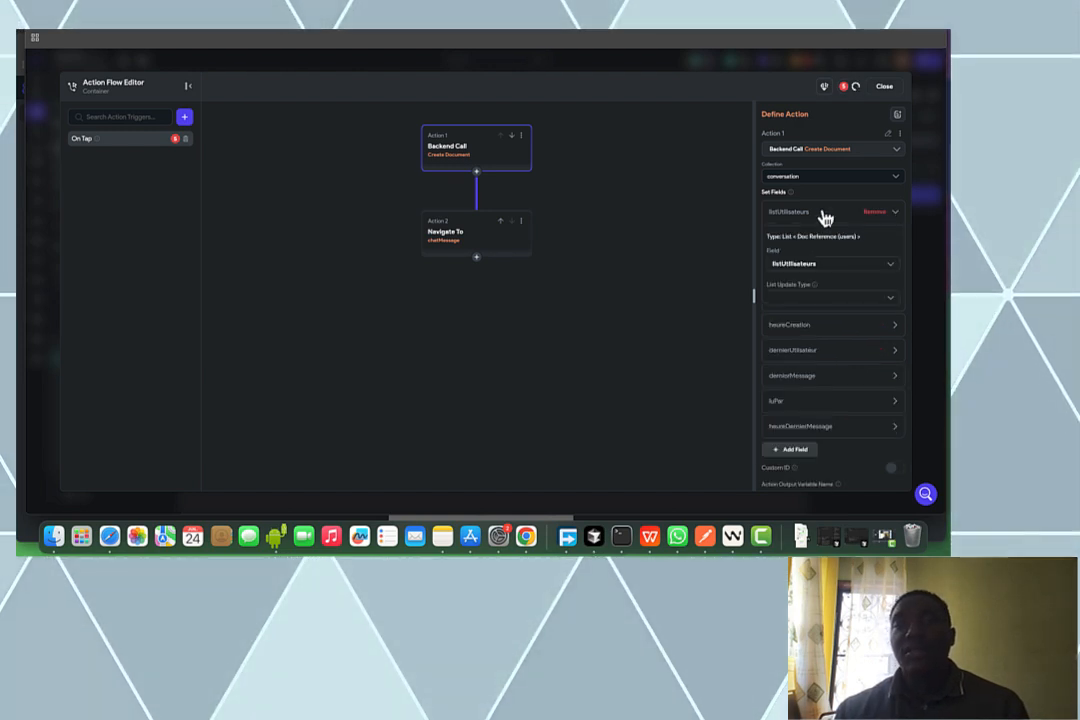
{"action": "left_click", "coordinate": [800, 296]}
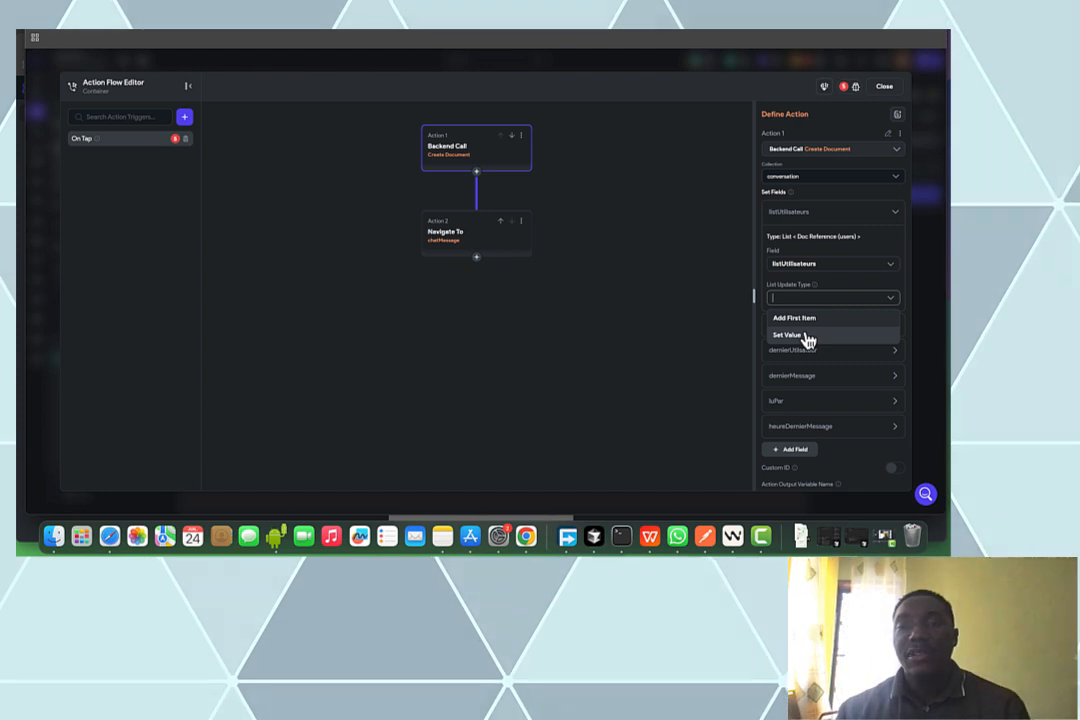
{"action": "left_click", "coordinate": [808, 336]}
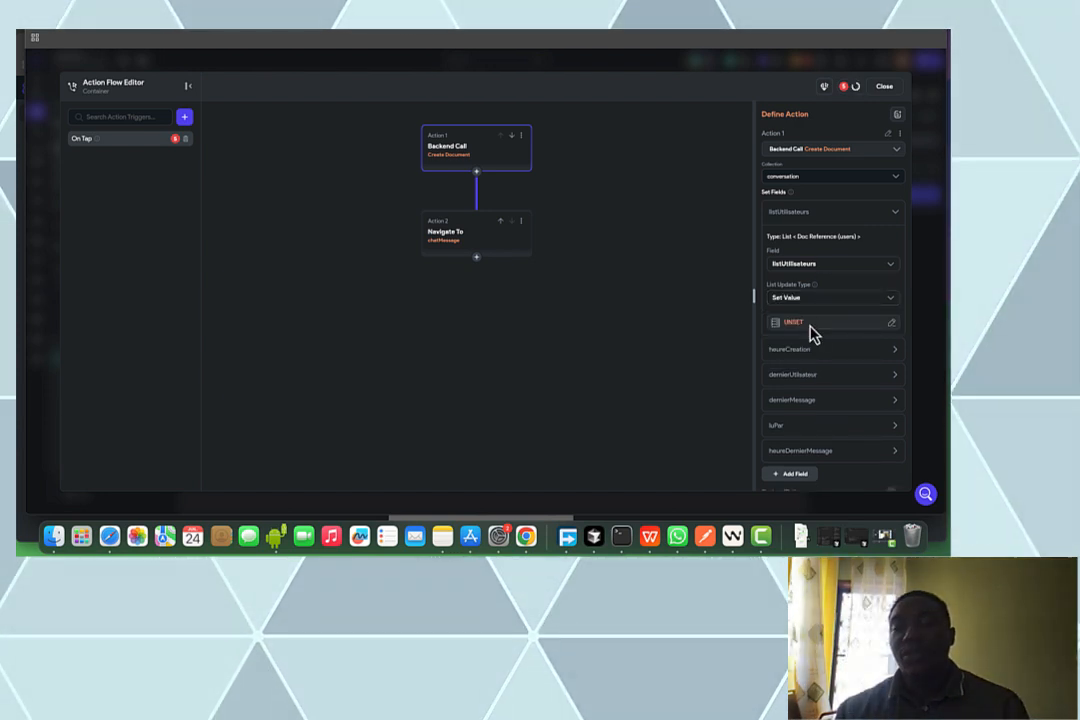
{"action": "left_click", "coordinate": [812, 326]}
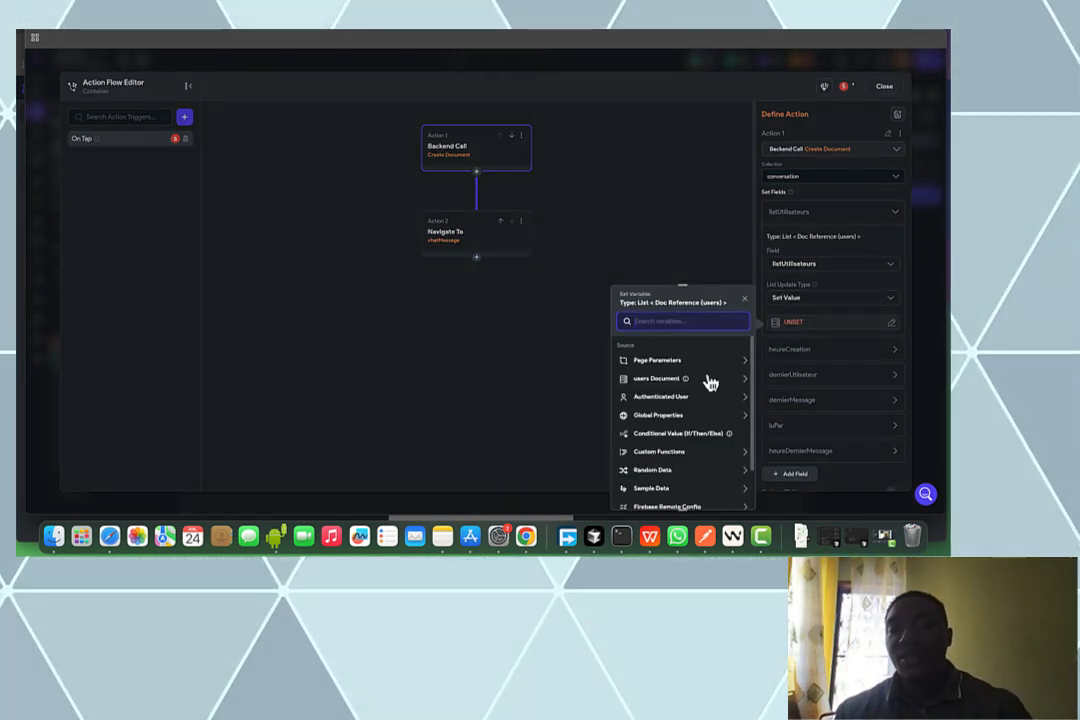
{"action": "left_click", "coordinate": [668, 455]}
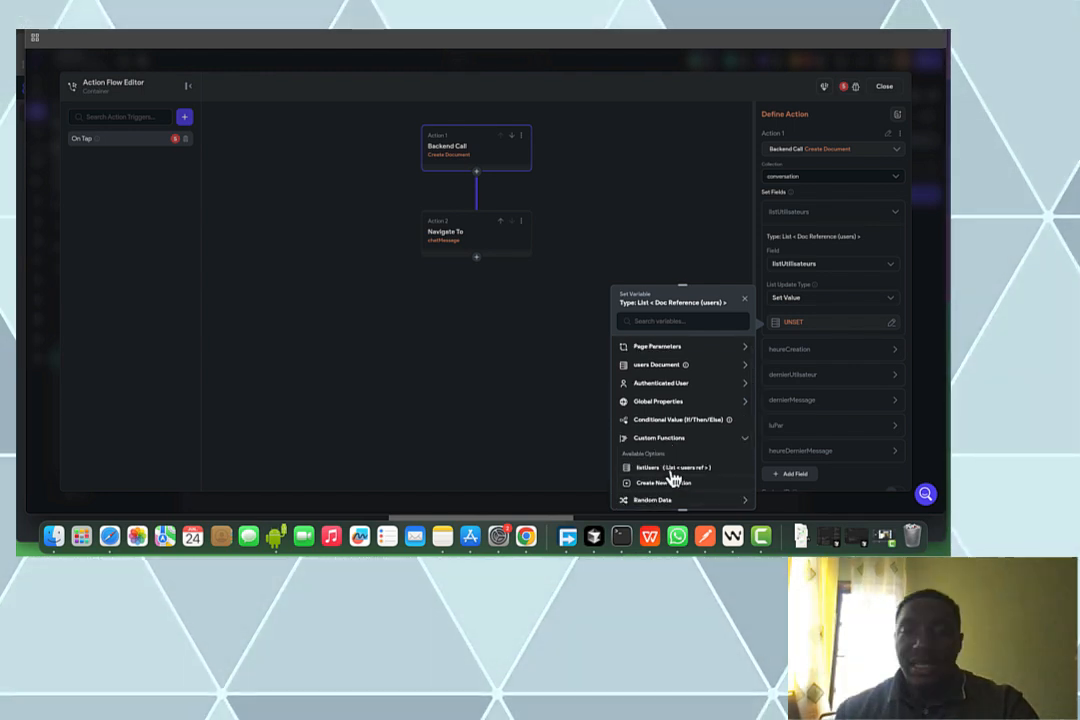
{"action": "left_click", "coordinate": [672, 470]}
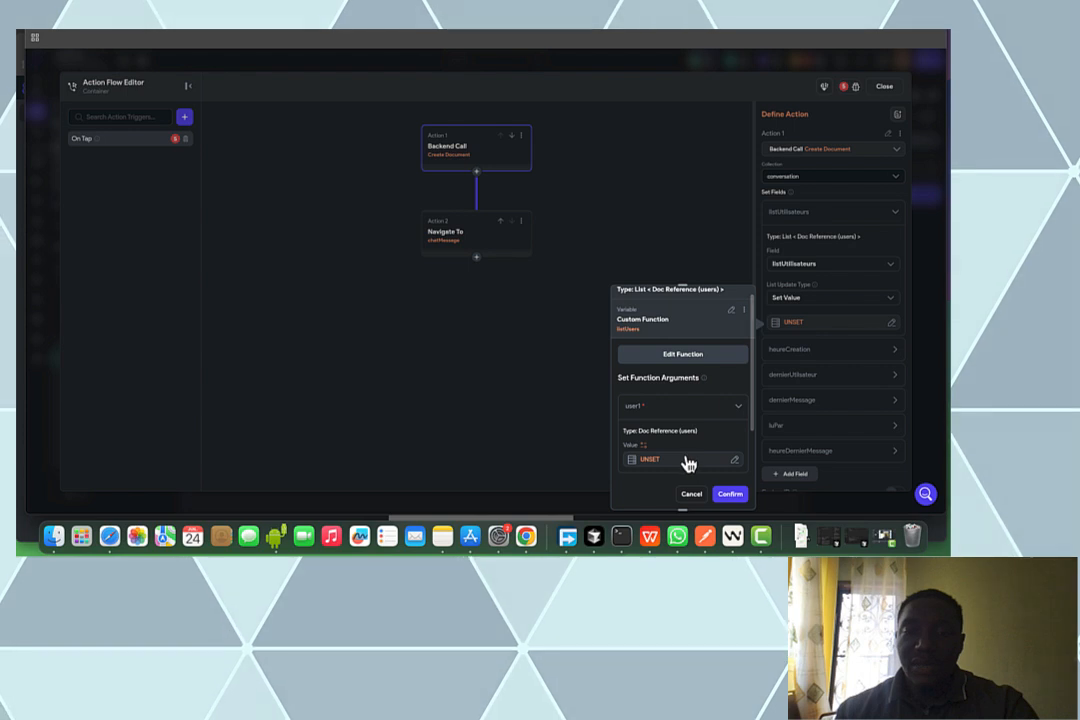
Pass the signed-in user's reference as user1 and the row user's Reference as user2
{"action": "left_click", "coordinate": [688, 461]}
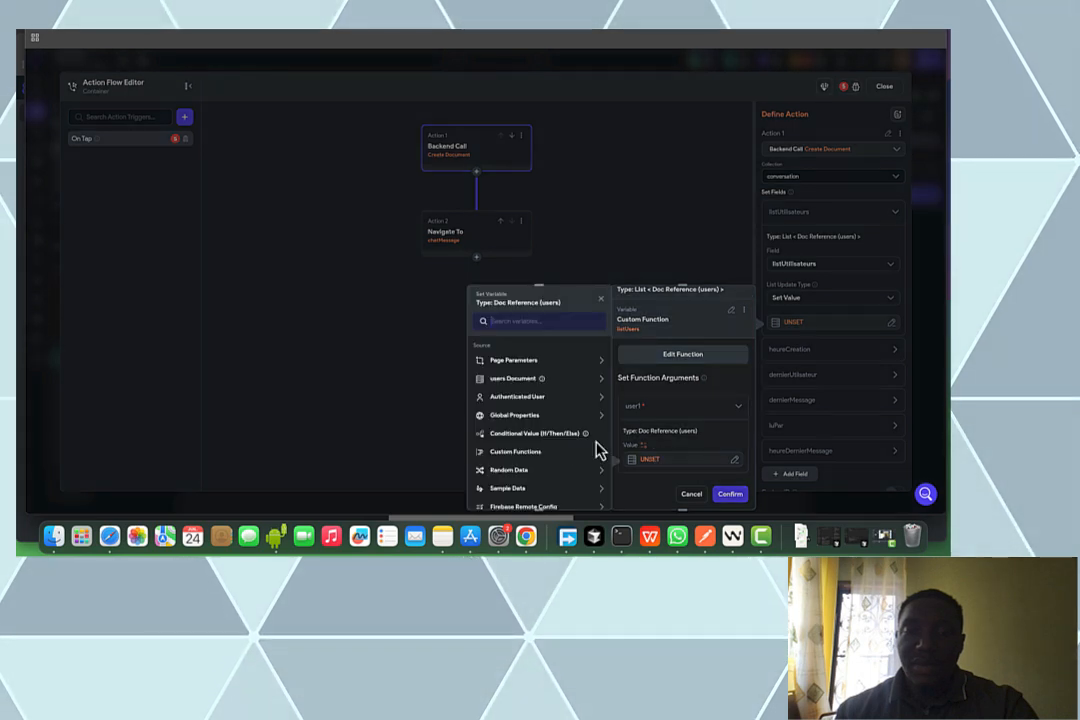
{"action": "left_click", "coordinate": [517, 397]}
{"action": "left_click", "coordinate": [522, 430]}
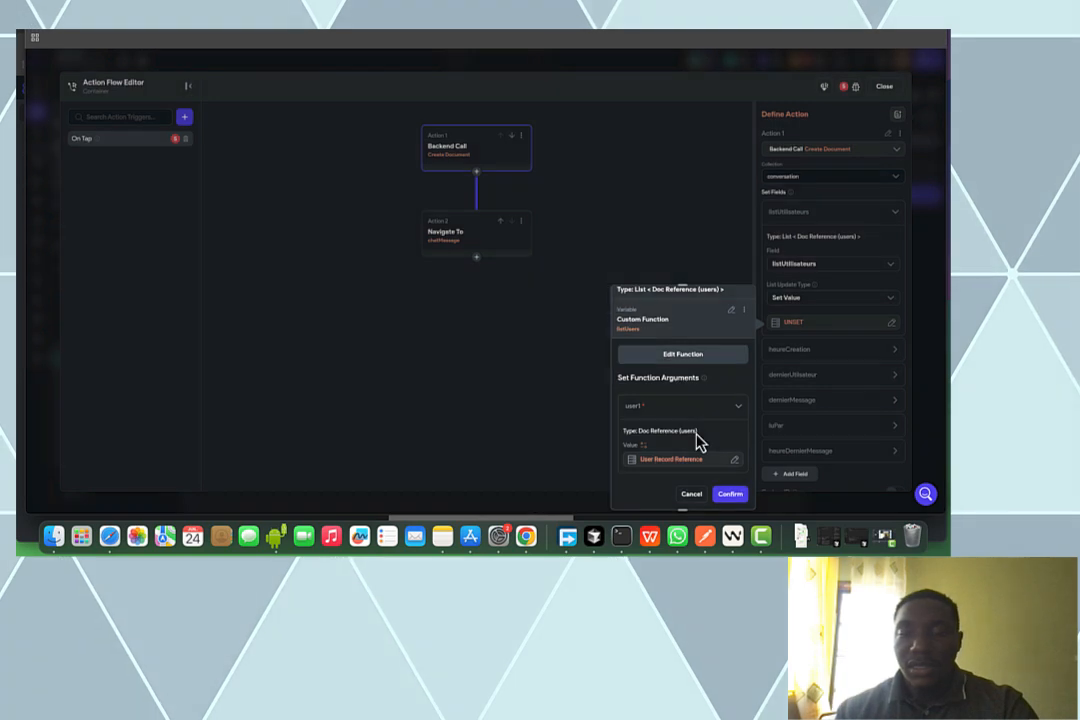
{"action": "scroll", "coordinate": [697, 442], "scroll_direction": "down", "scroll_amount": 3}
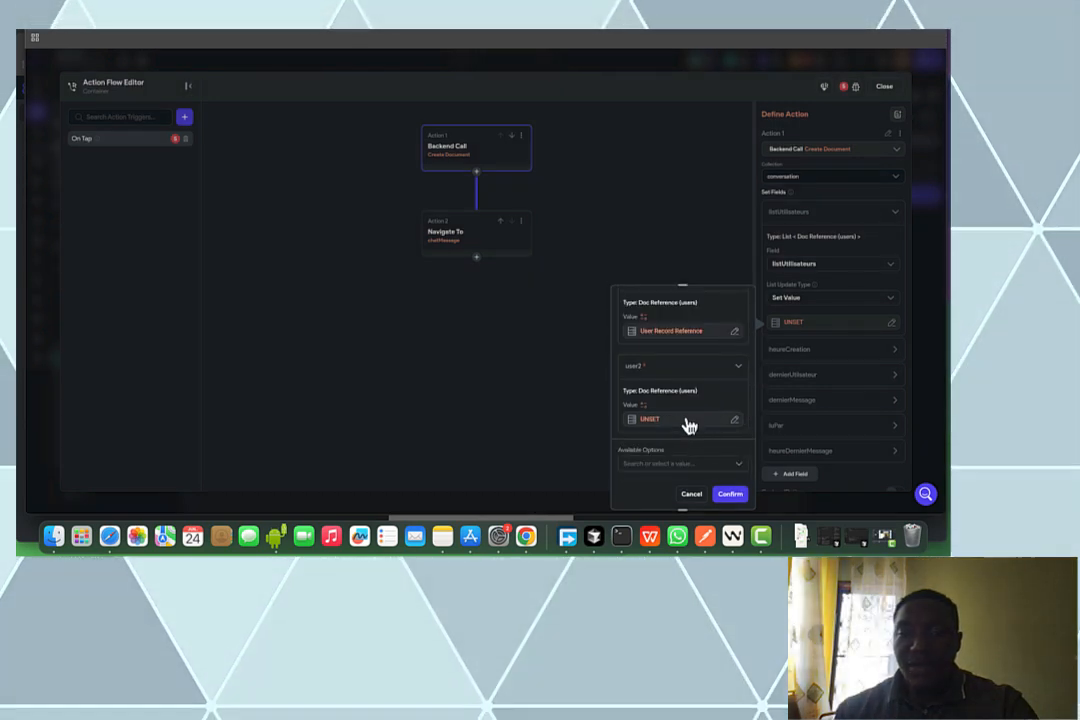
{"action": "left_click", "coordinate": [688, 420]}
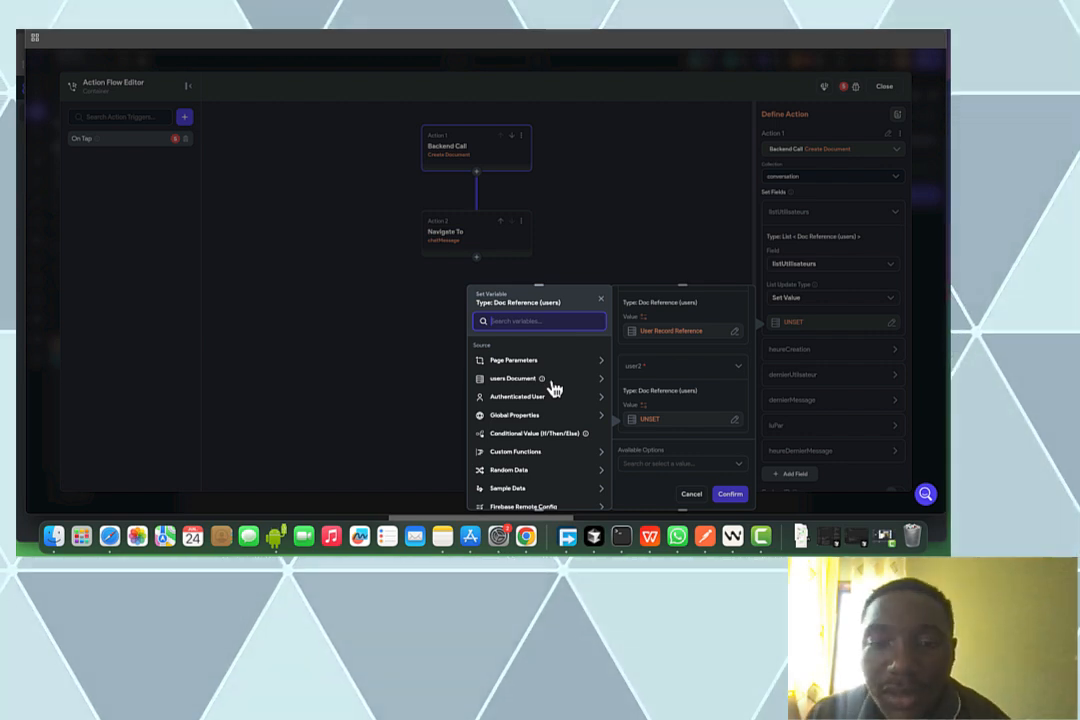
{"action": "left_click", "coordinate": [552, 383]}
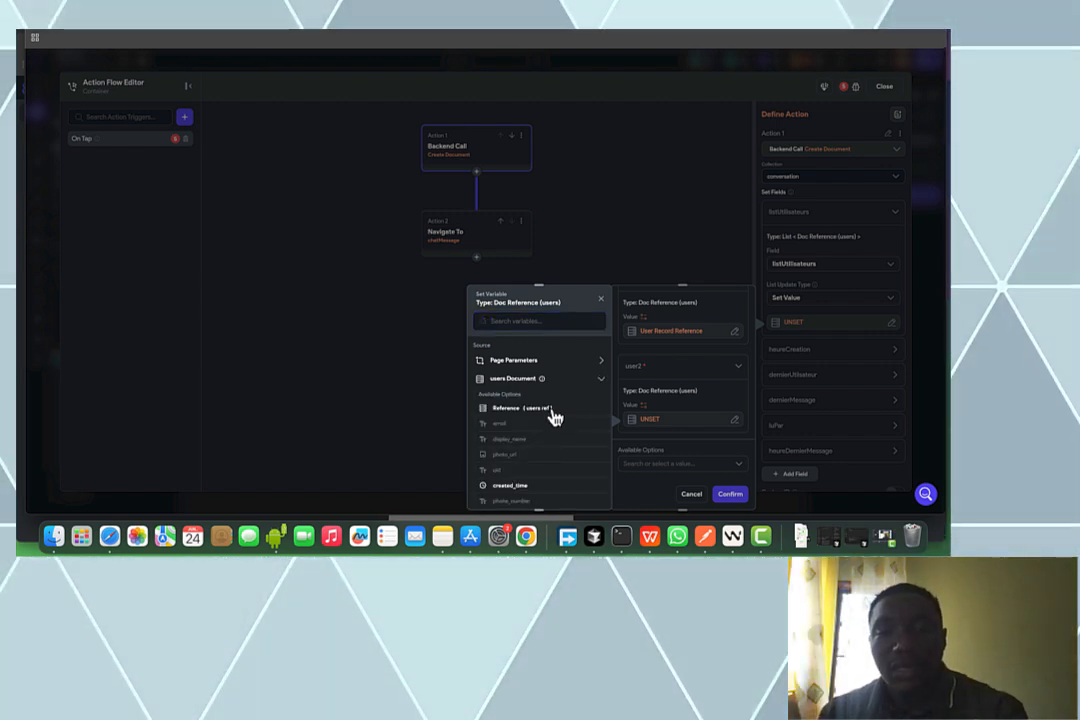
{"action": "left_click", "coordinate": [556, 420]}
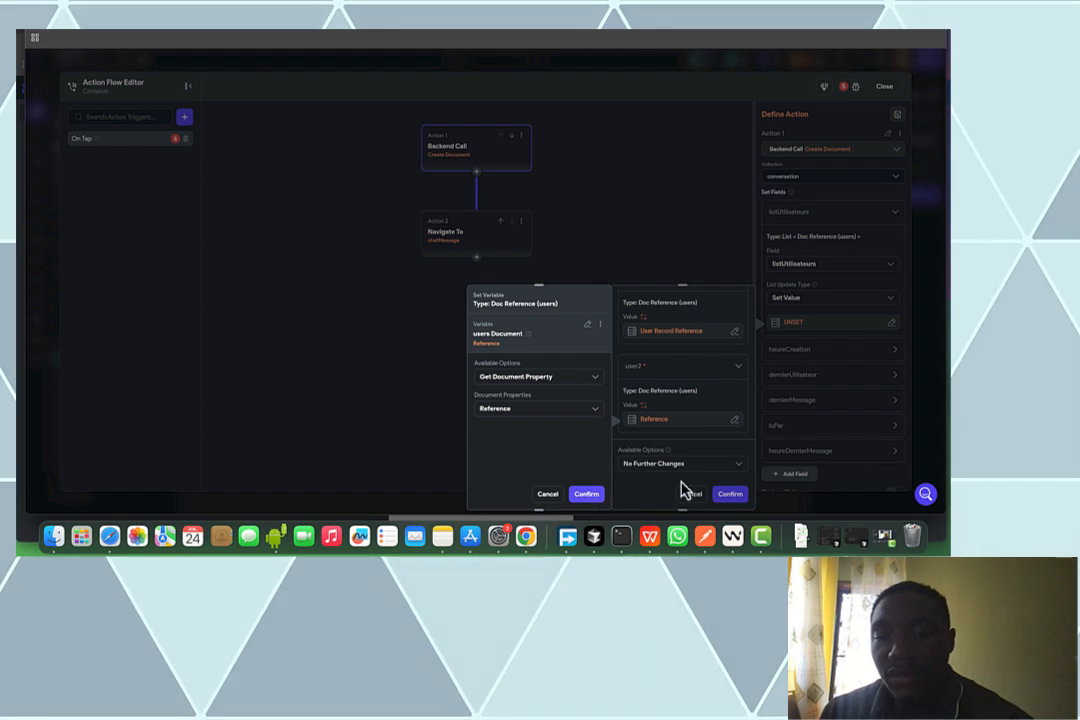
{"action": "left_click", "coordinate": [746, 502]}
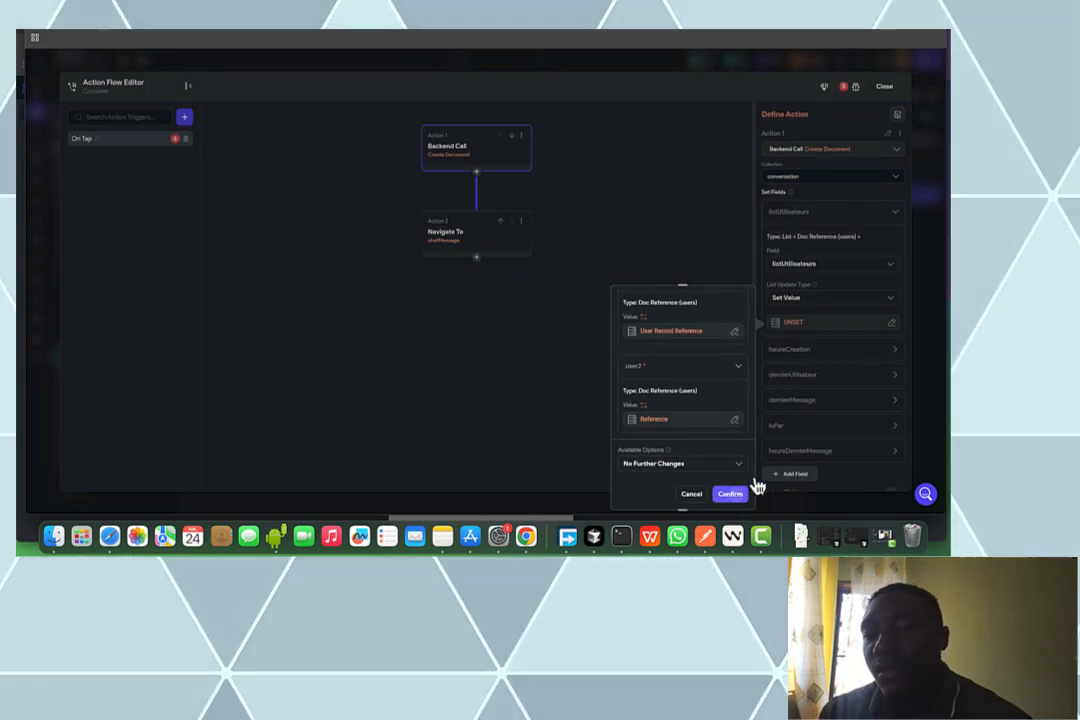
{"action": "left_click", "coordinate": [752, 490]}
Set heureCreation to Current Time
{"action": "left_click", "coordinate": [840, 364]}
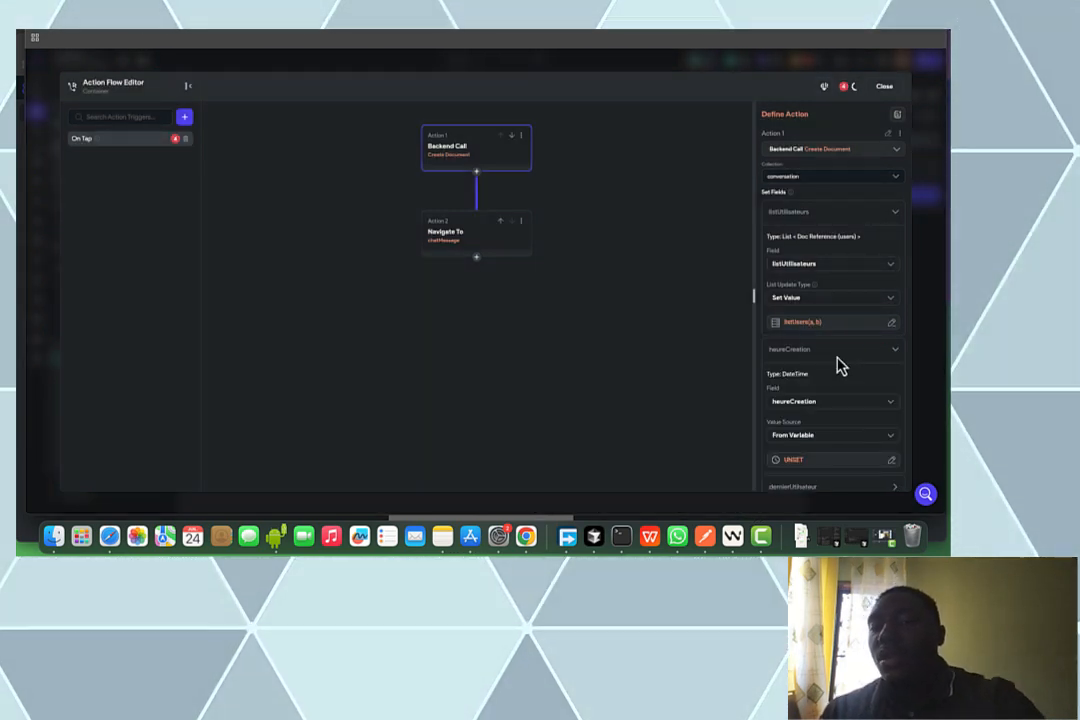
{"action": "scroll", "coordinate": [820, 390], "scroll_direction": "down", "scroll_amount": 2}
{"action": "left_click", "coordinate": [787, 394]}
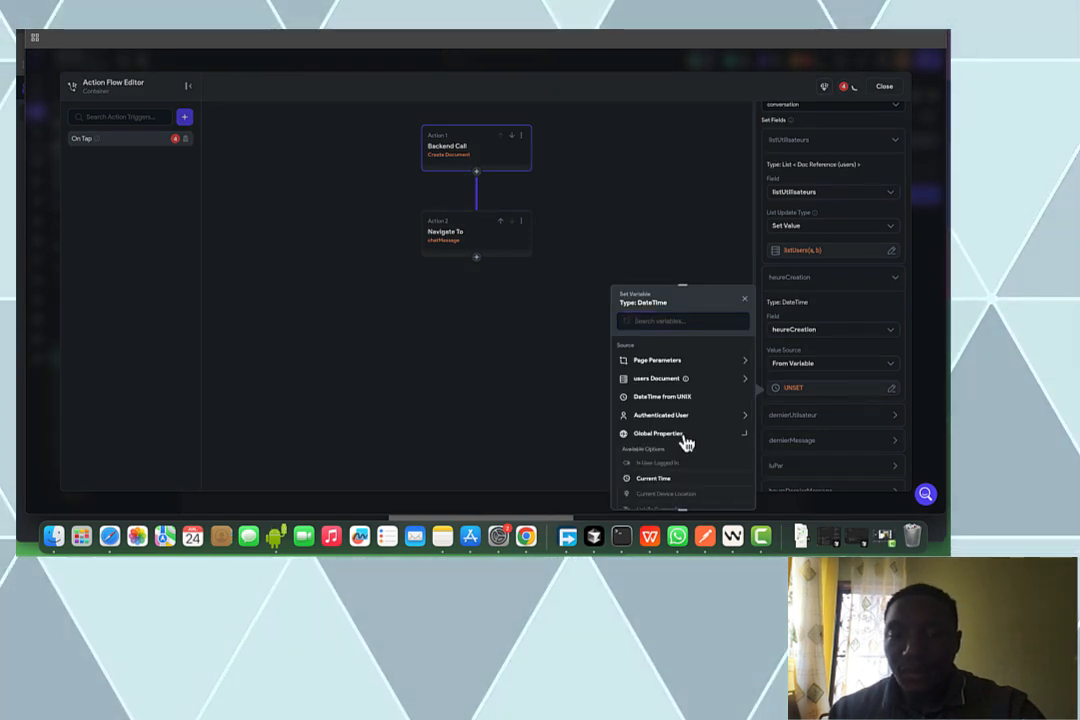
{"action": "left_click", "coordinate": [655, 479]}
{"action": "left_click", "coordinate": [743, 502]}
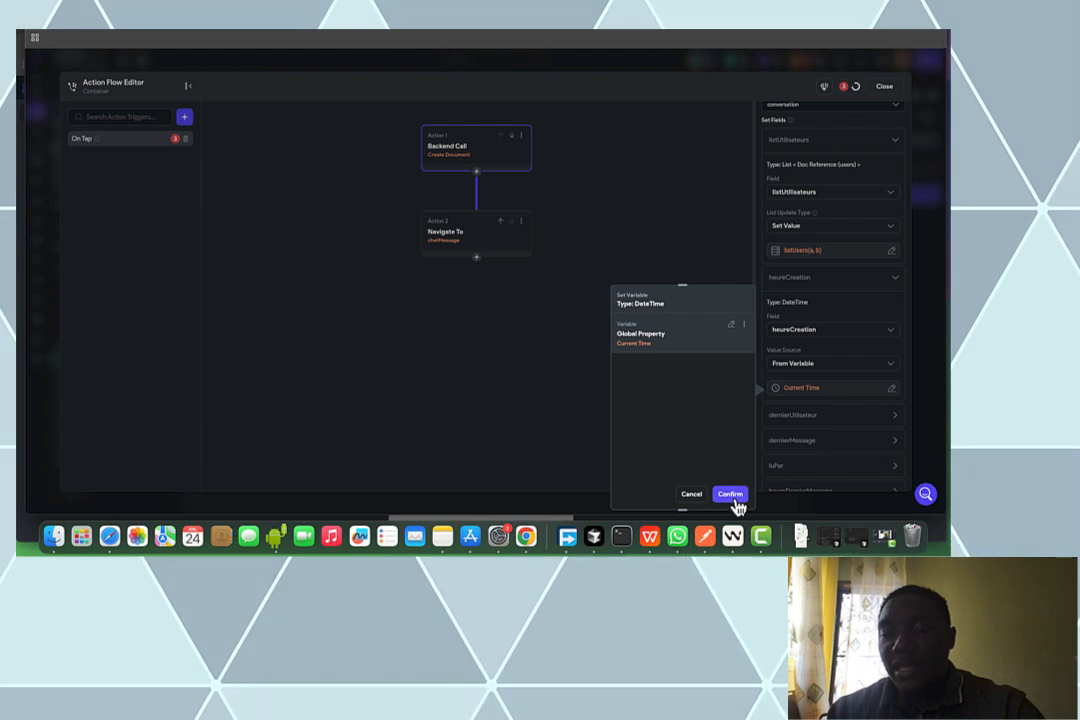
Set dernierUtilisateur to the authenticated user's reference
{"action": "left_click", "coordinate": [826, 422]}
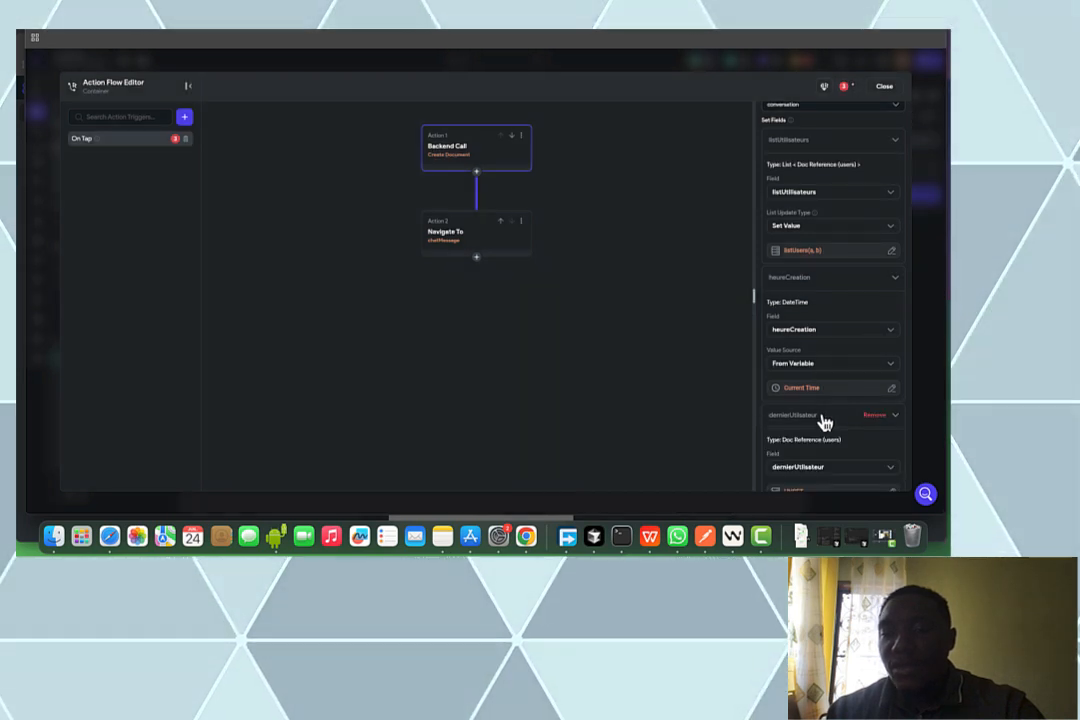
{"action": "scroll", "coordinate": [820, 420], "scroll_direction": "down", "scroll_amount": 3}
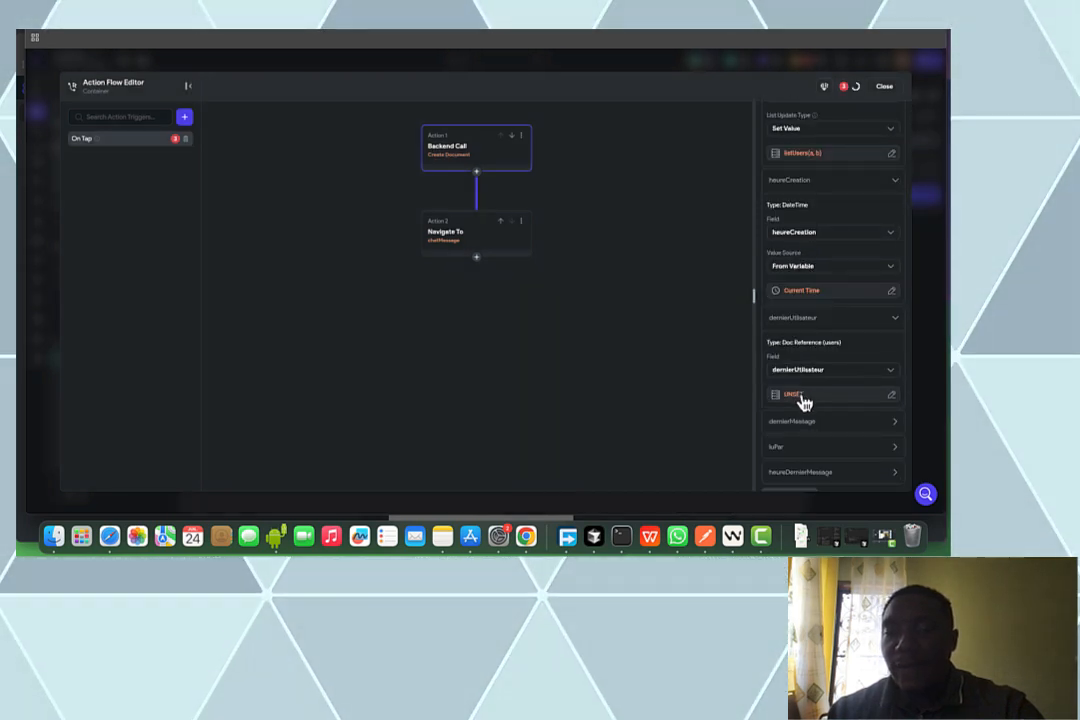
{"action": "left_click", "coordinate": [802, 399]}
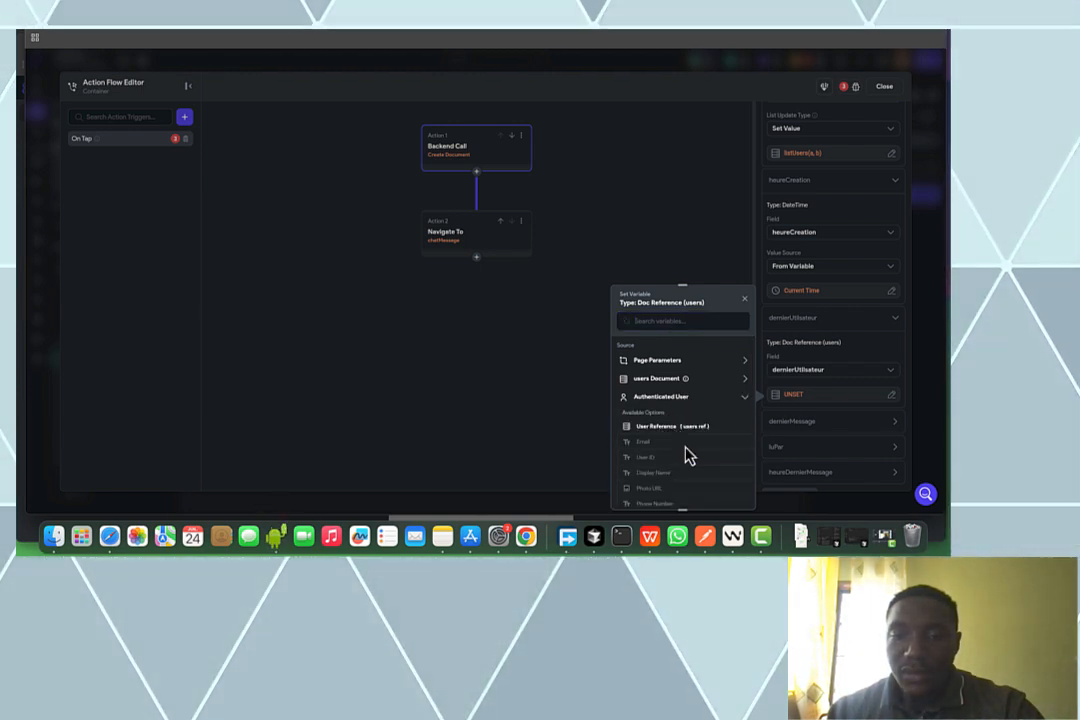
{"action": "left_click", "coordinate": [672, 426]}
{"action": "left_click", "coordinate": [723, 494]}
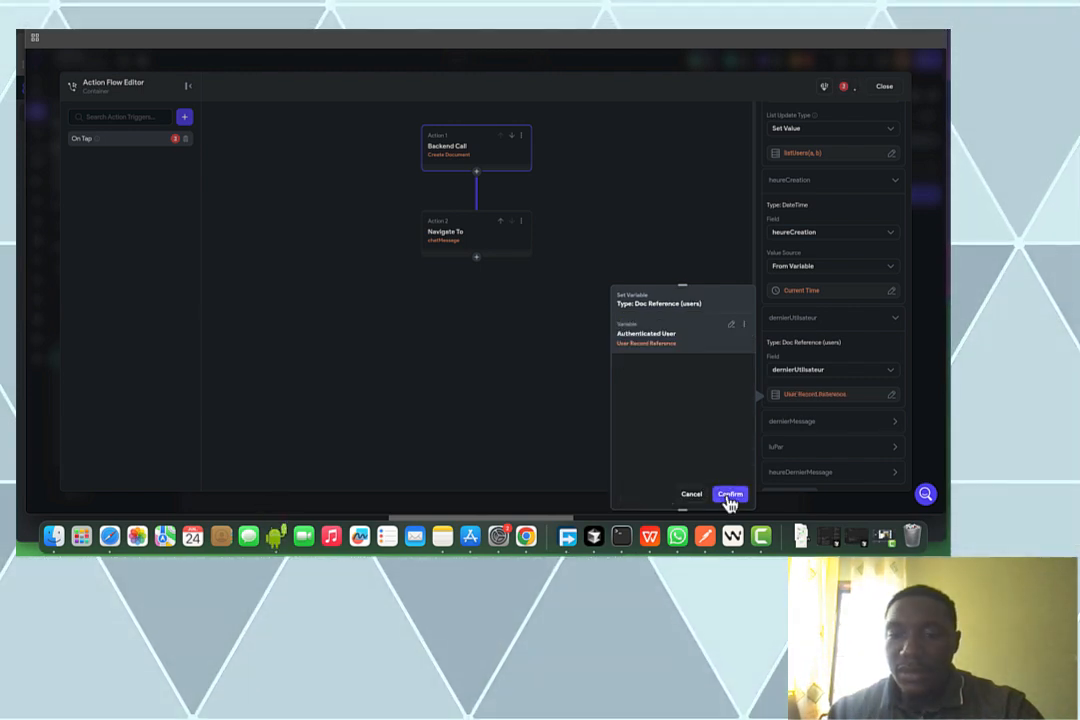
Enter 'nouvelle conversation' as the dernierMessage value
{"action": "left_click", "coordinate": [805, 428]}
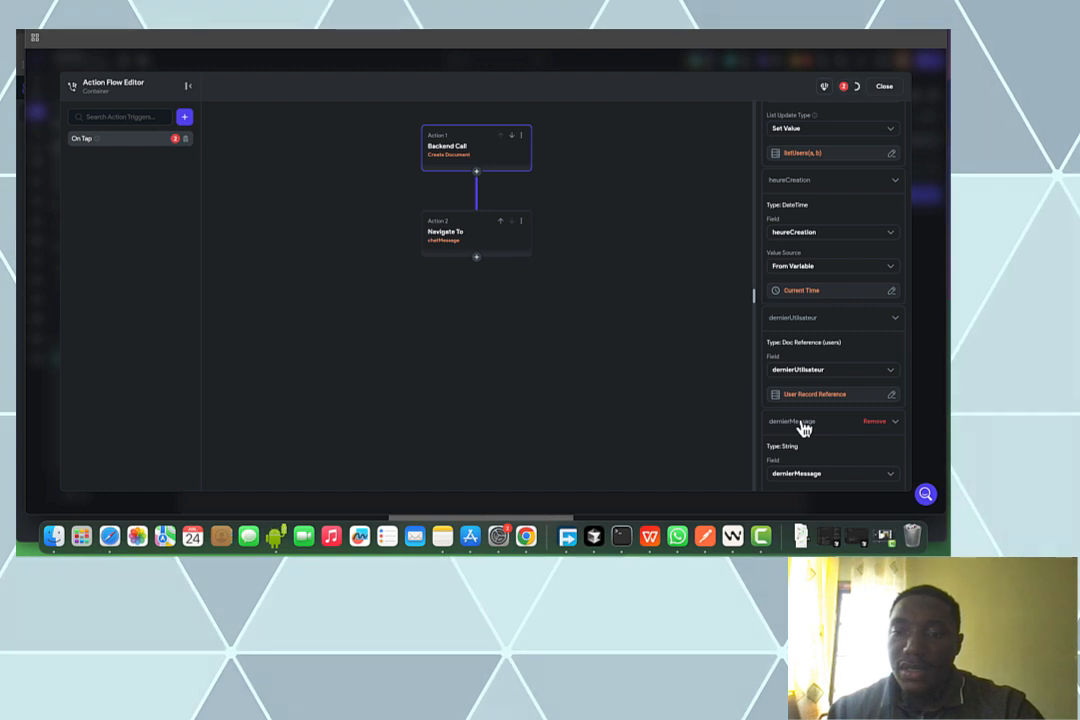
{"action": "scroll", "coordinate": [805, 428], "scroll_direction": "down", "scroll_amount": 4}
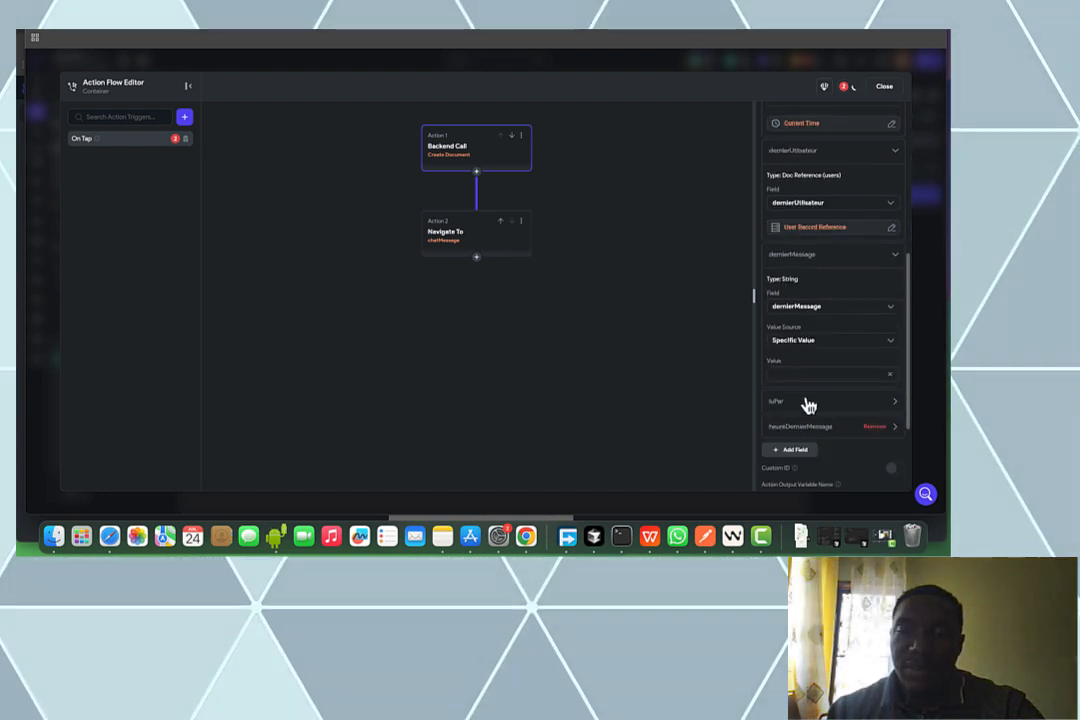
{"action": "left_click", "coordinate": [797, 373]}
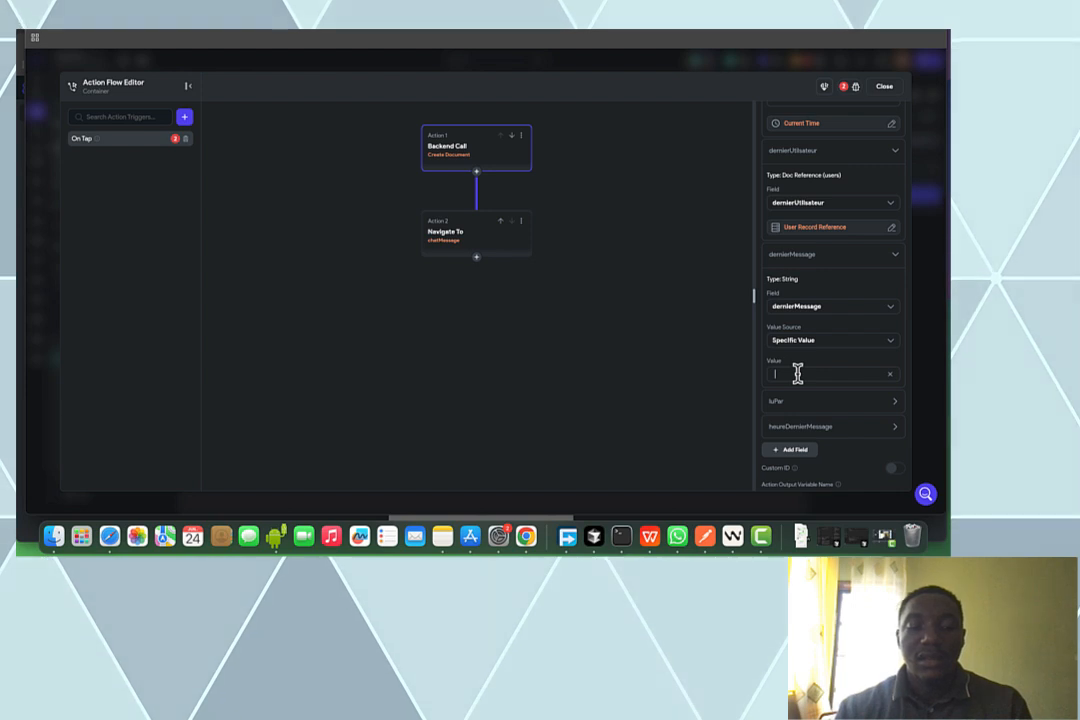
{"action": "type", "text": "nouvel"}
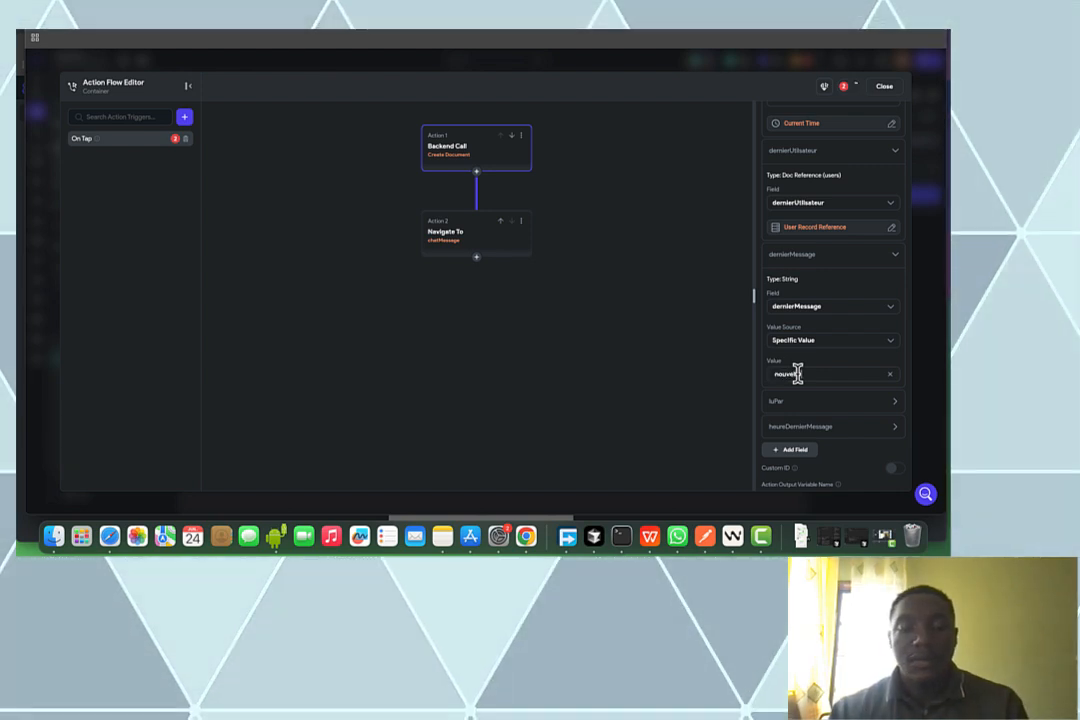
{"action": "type", "text": "le conversation"}
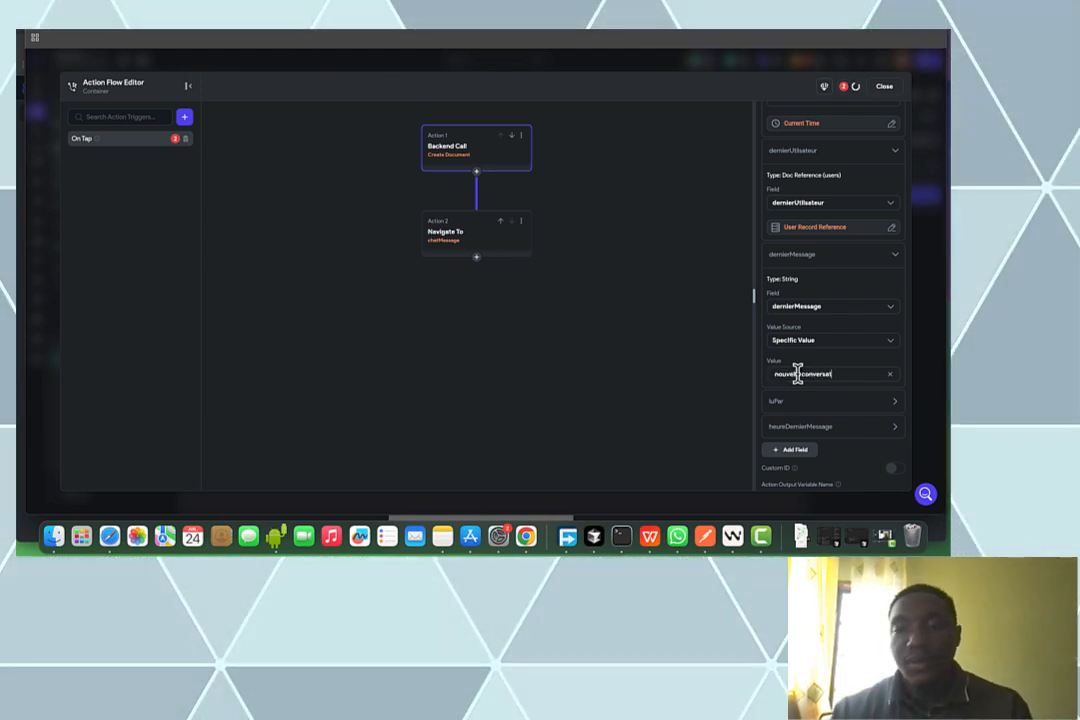
Make luPar Add First Item with the authenticated user's reference
{"action": "left_click", "coordinate": [808, 406]}
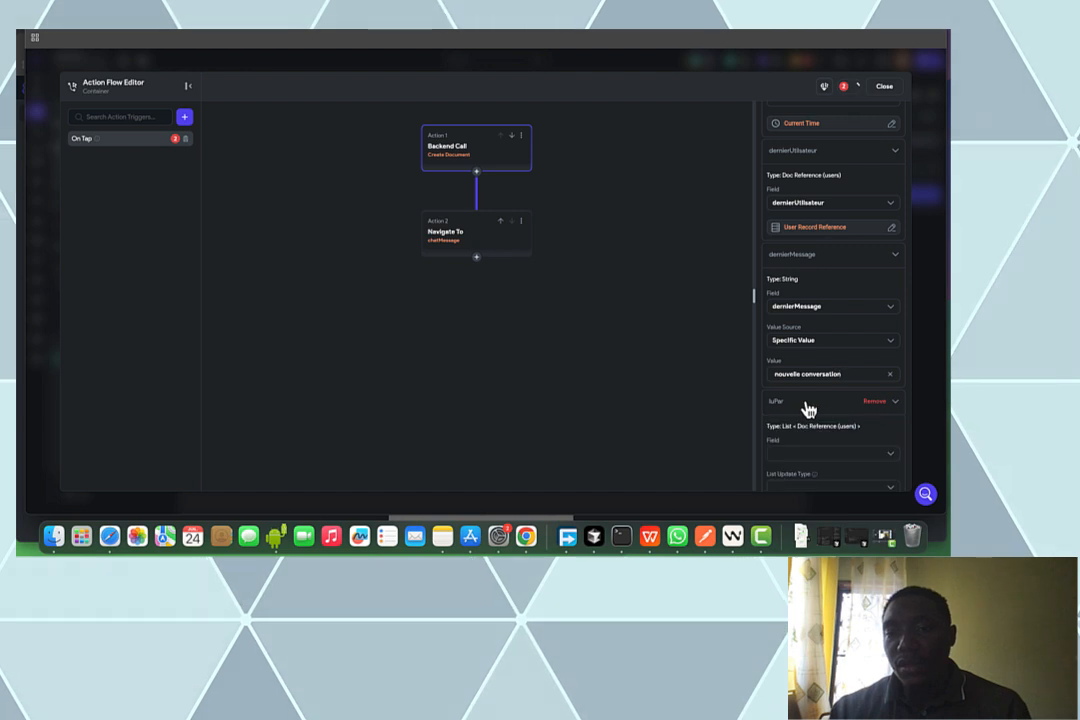
{"action": "scroll", "coordinate": [808, 406], "scroll_direction": "down", "scroll_amount": 4}
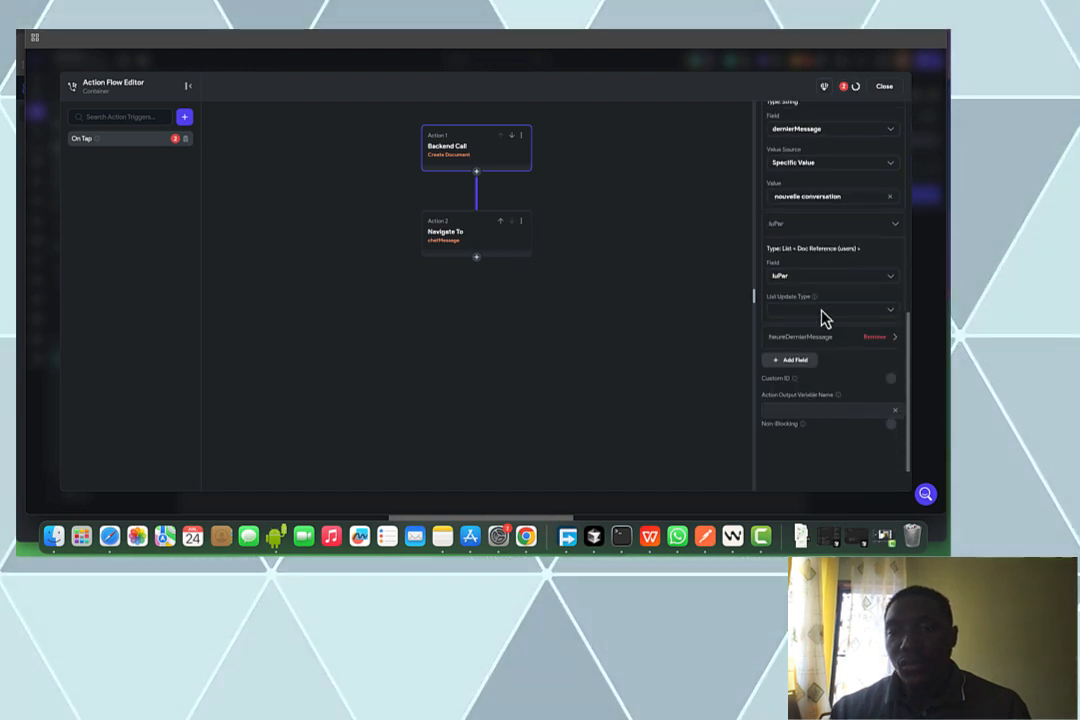
{"action": "left_click", "coordinate": [820, 308]}
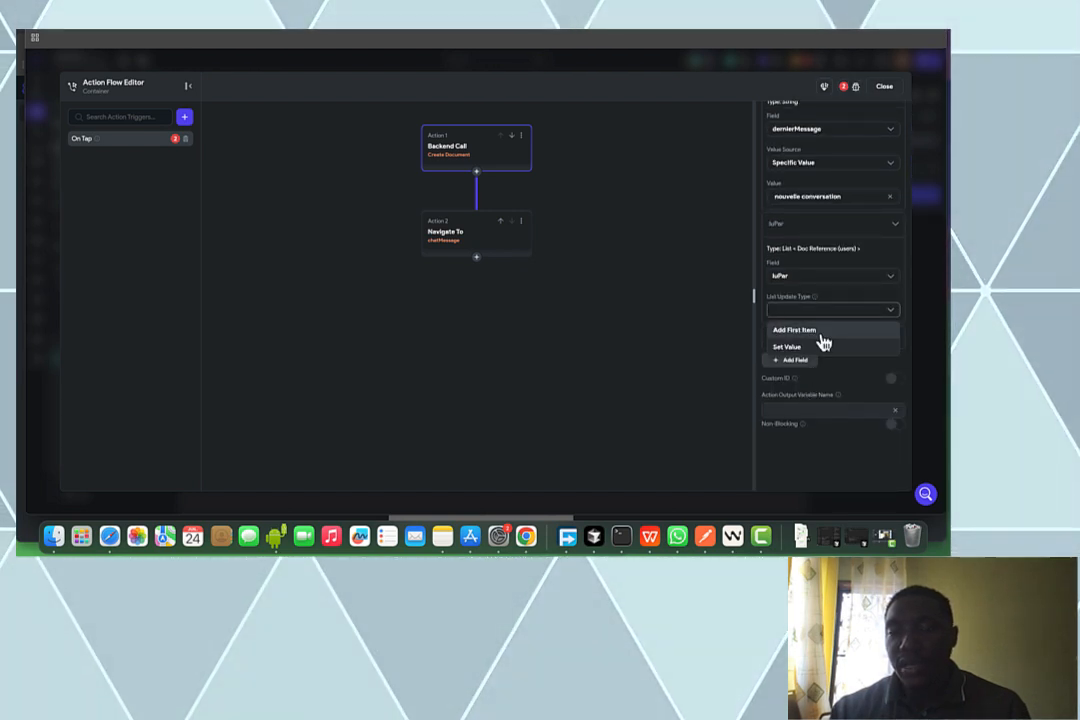
{"action": "left_click", "coordinate": [800, 330]}
{"action": "left_click", "coordinate": [823, 338]}
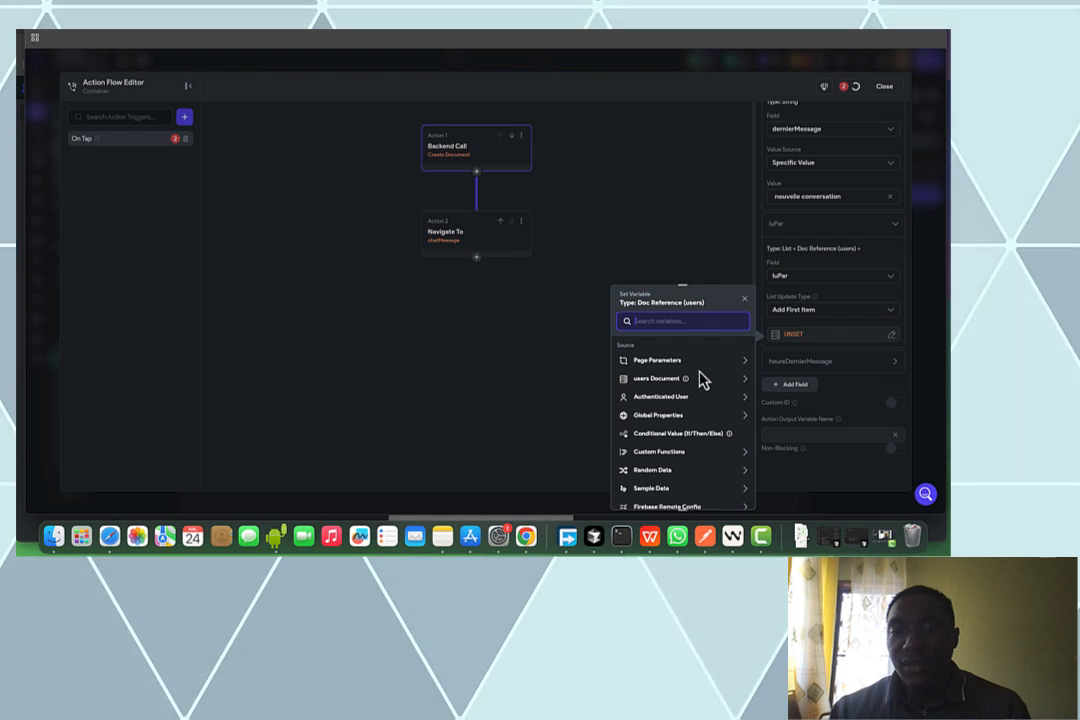
{"action": "left_click", "coordinate": [676, 400]}
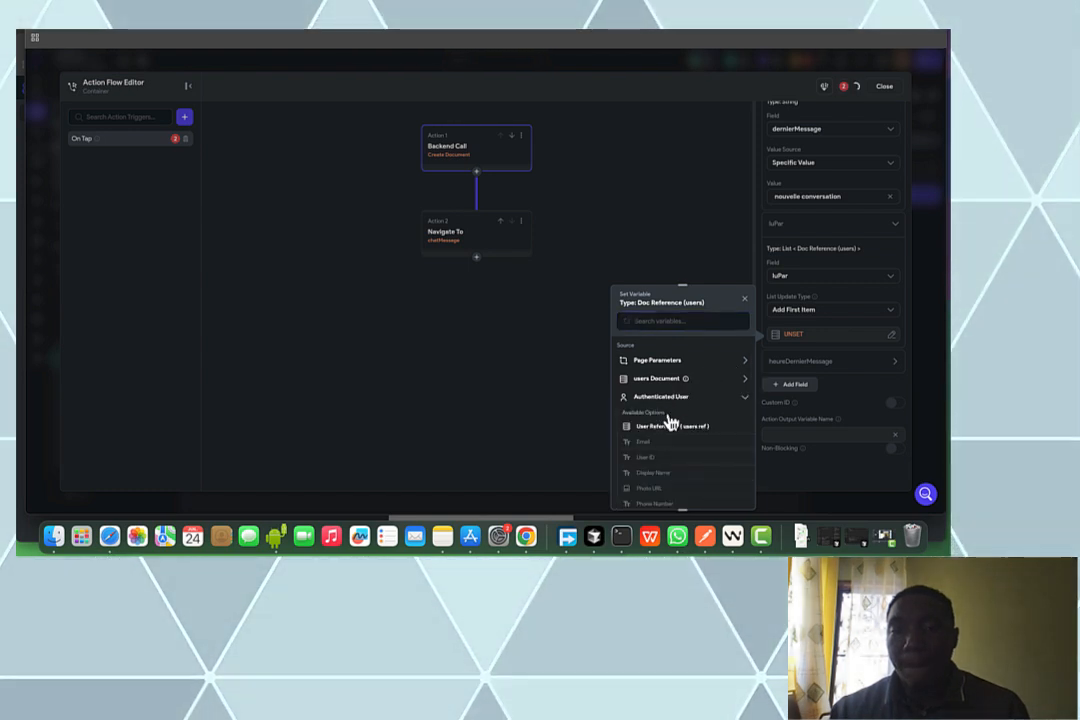
{"action": "left_click", "coordinate": [670, 428]}
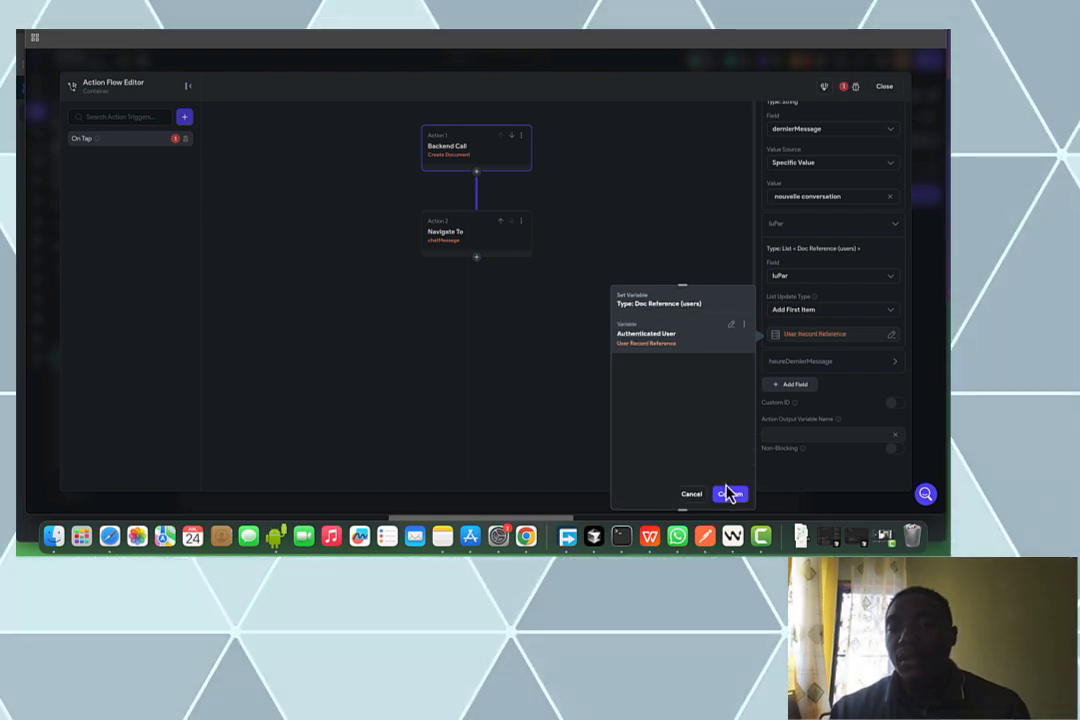
{"action": "left_click", "coordinate": [731, 494]}
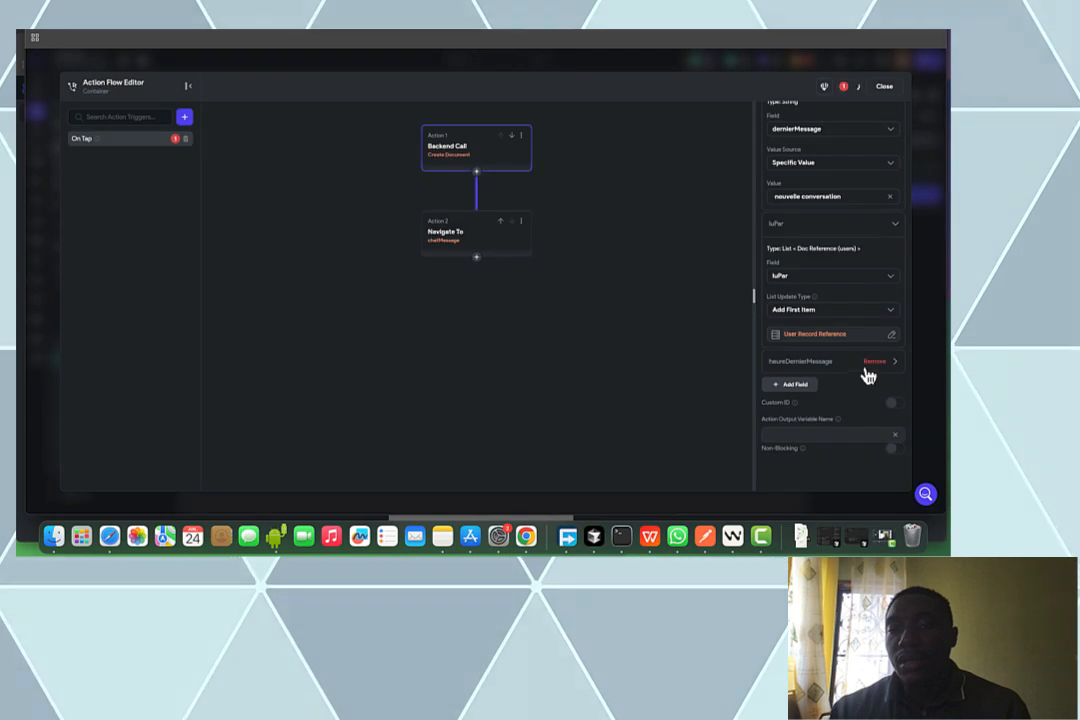
Set heureDernierMessage to the global Current Time
{"action": "left_click", "coordinate": [862, 366]}
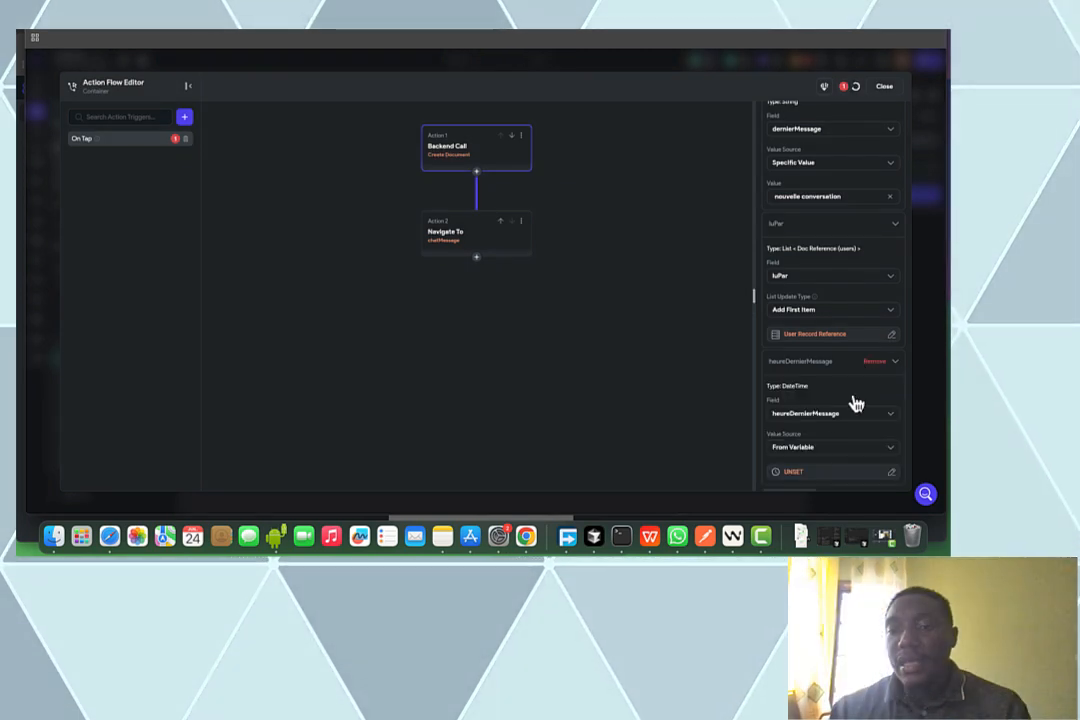
{"action": "left_click", "coordinate": [787, 474]}
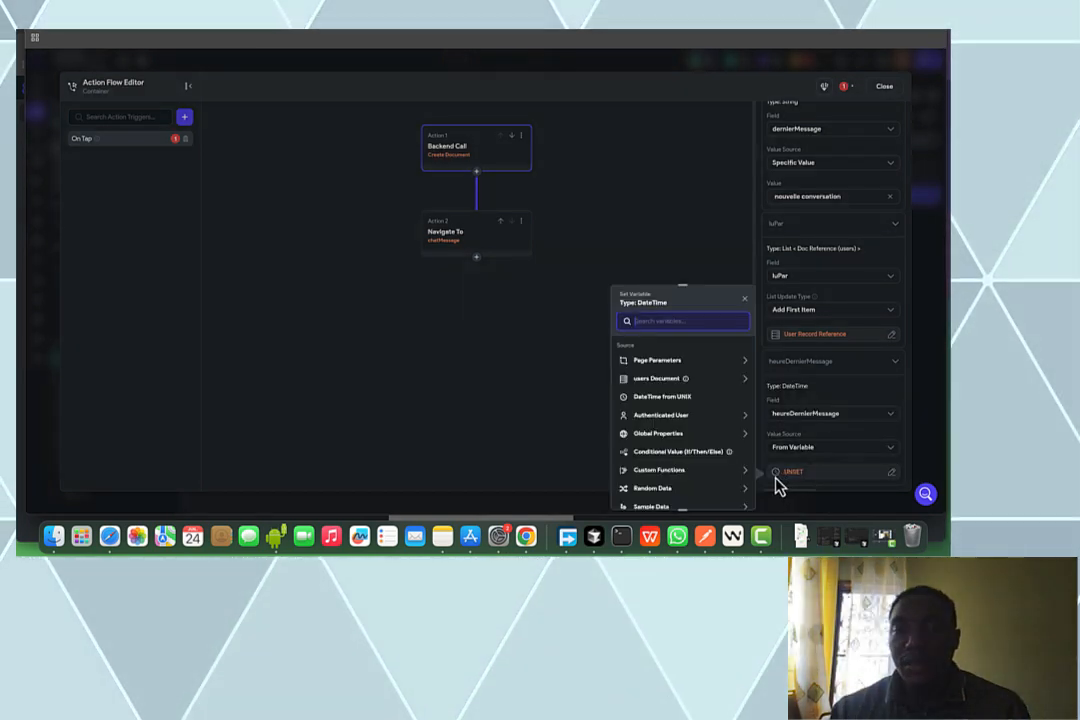
{"action": "left_click", "coordinate": [691, 443]}
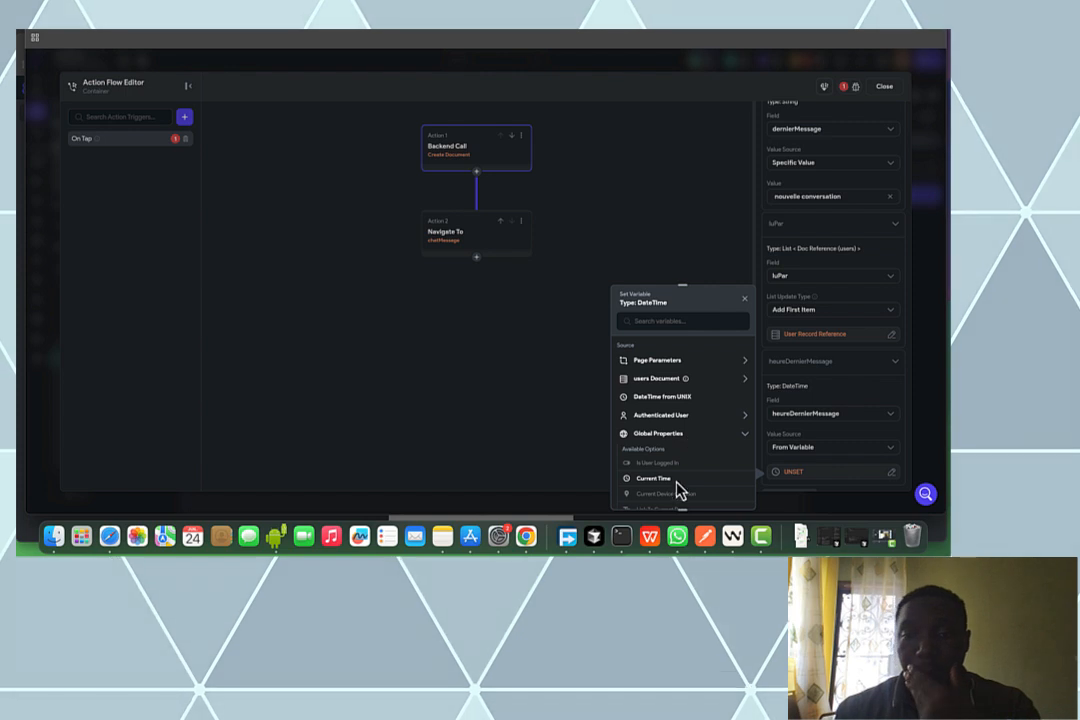
{"action": "left_click", "coordinate": [677, 484]}
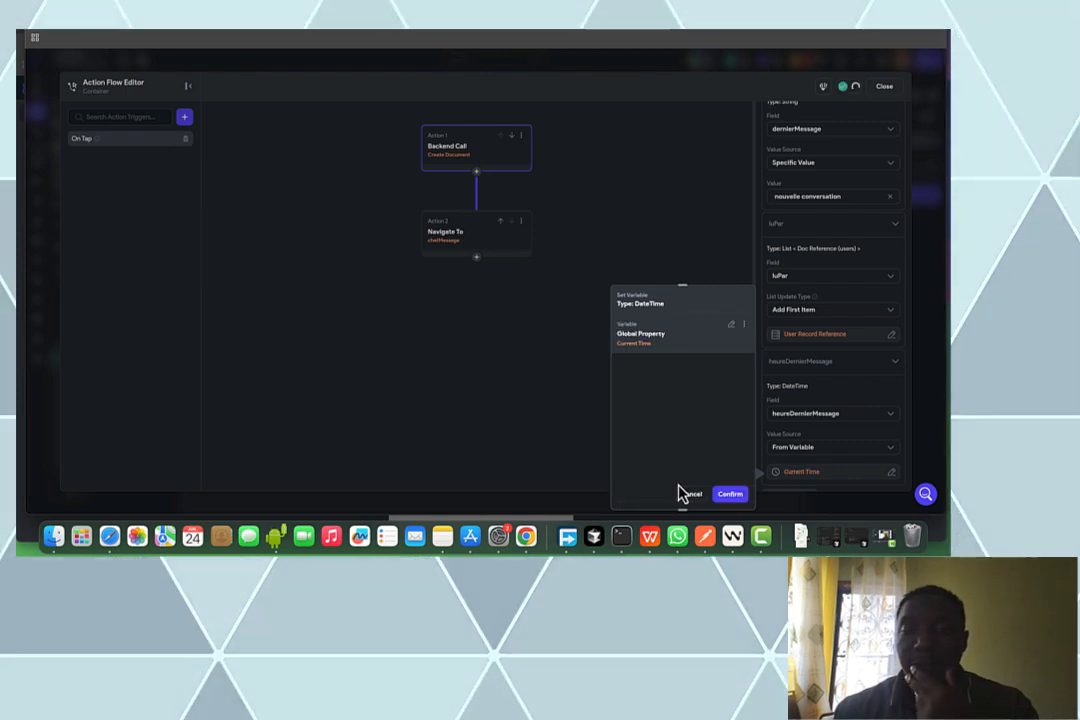
{"action": "left_click", "coordinate": [731, 495]}
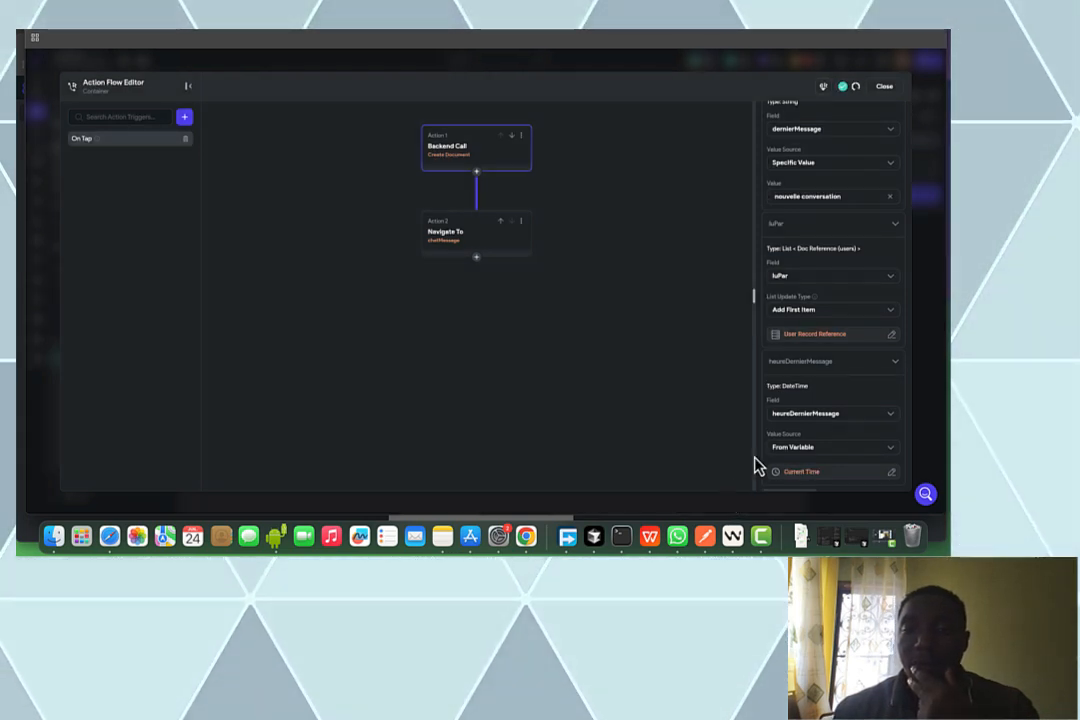
{"action": "scroll", "coordinate": [820, 393], "scroll_direction": "down", "scroll_amount": 2}
{"action": "scroll", "coordinate": [820, 393], "scroll_direction": "down", "scroll_amount": 2}
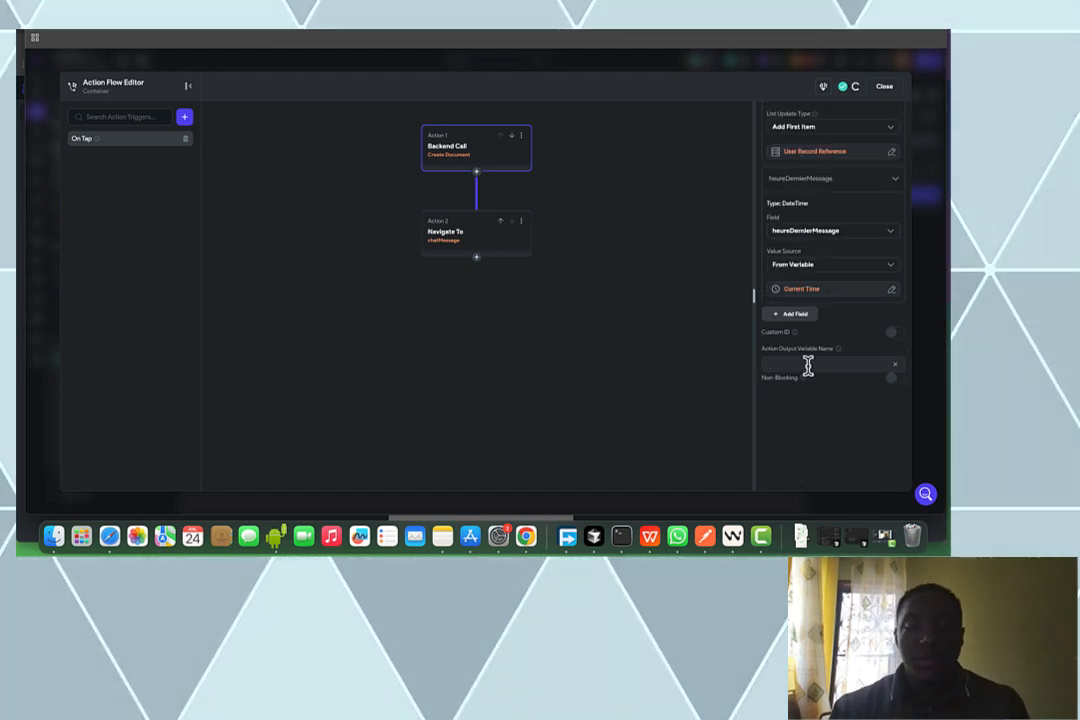
Name the action output nouvelleConversation, close the flow editor, and open the chatMessage page
{"action": "left_click", "coordinate": [808, 365]}
{"action": "type", "text": "nouve"}
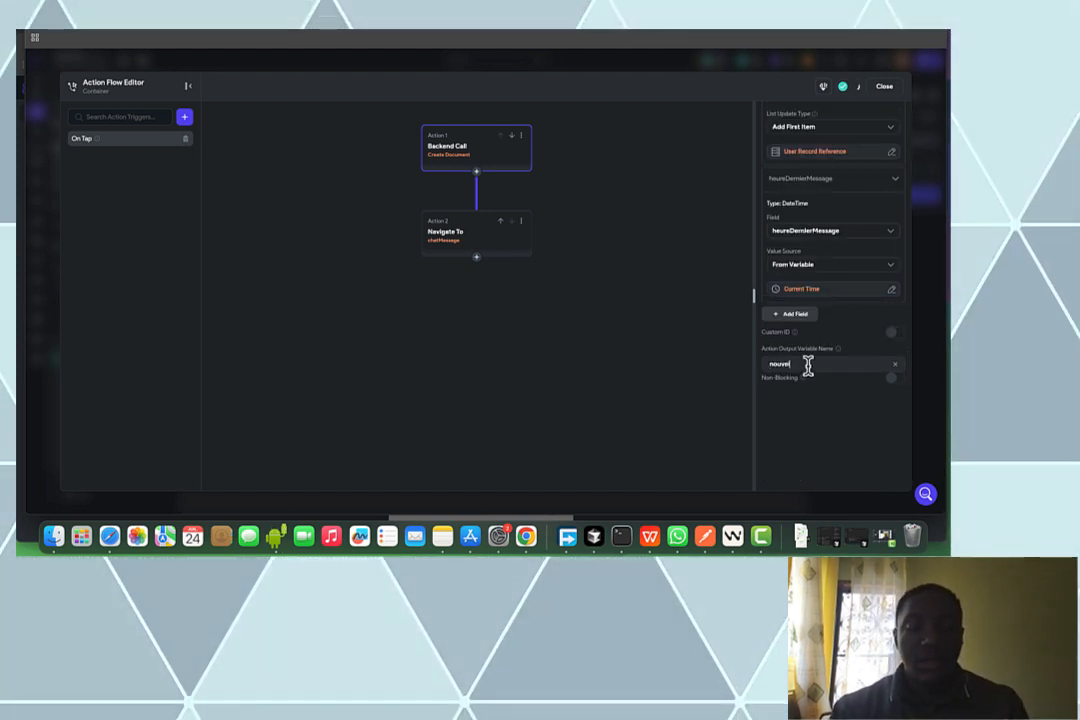
{"action": "type", "text": "lleCo"}
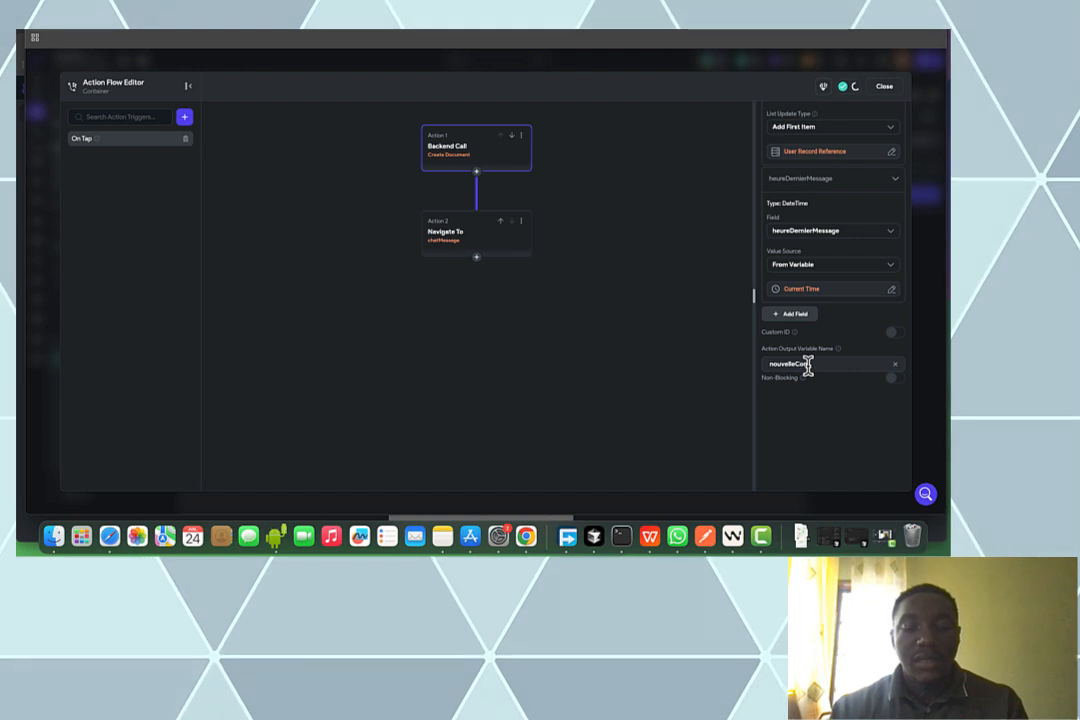
{"action": "type", "text": "nversation"}
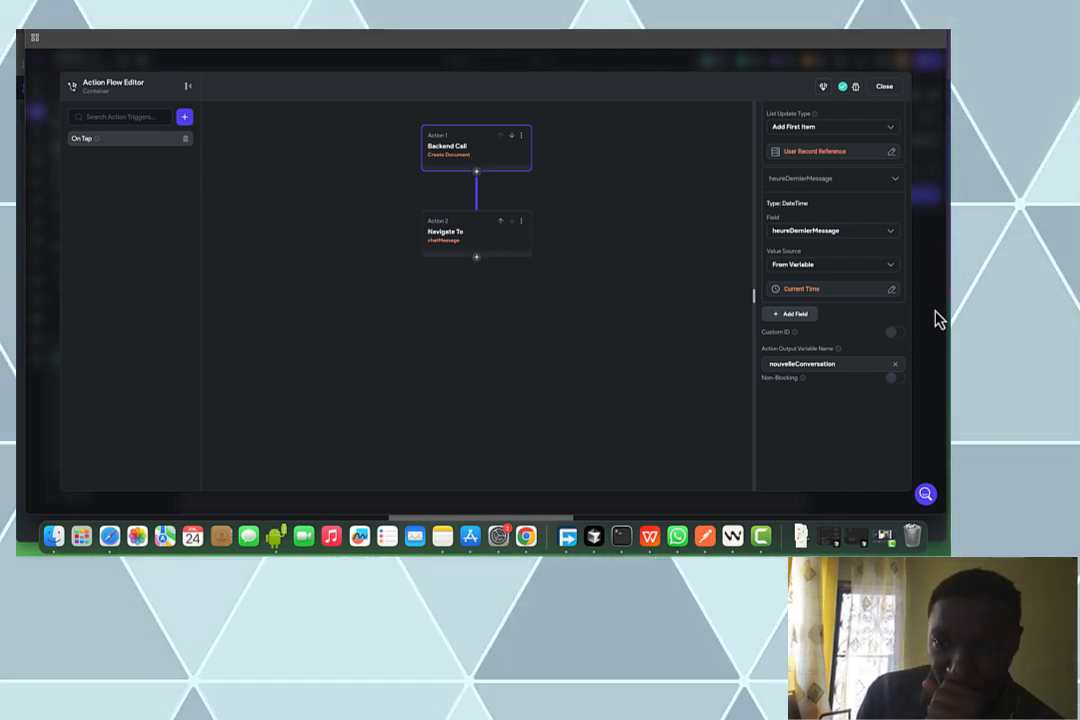
{"action": "left_click", "coordinate": [885, 87]}
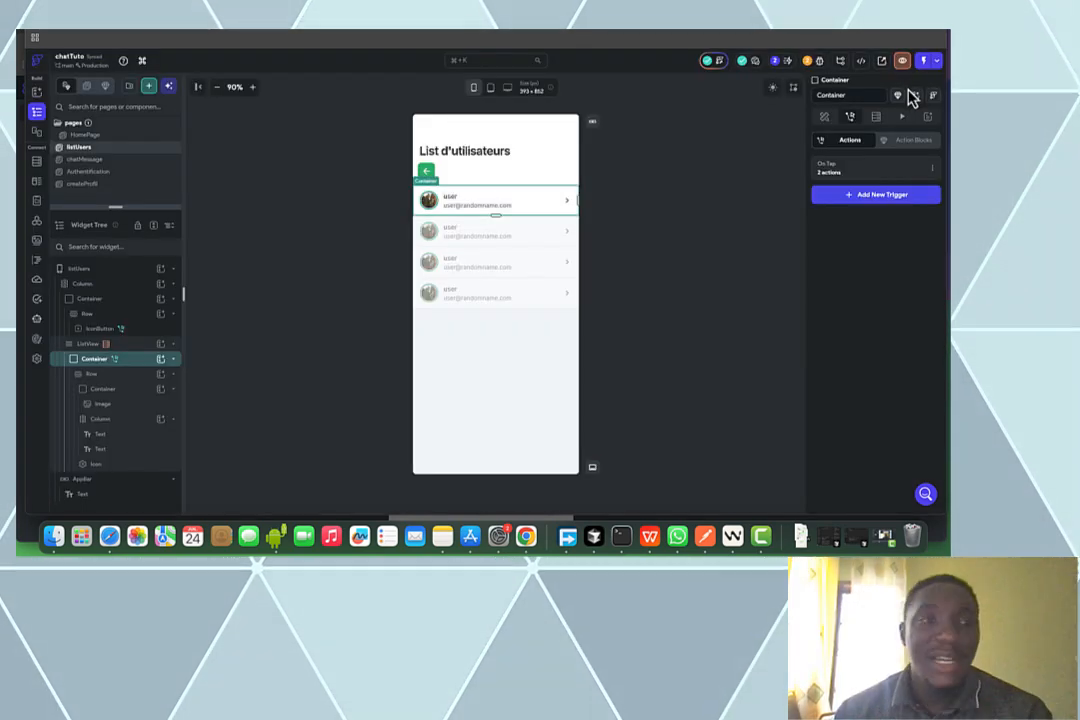
{"action": "left_click", "coordinate": [128, 161]}
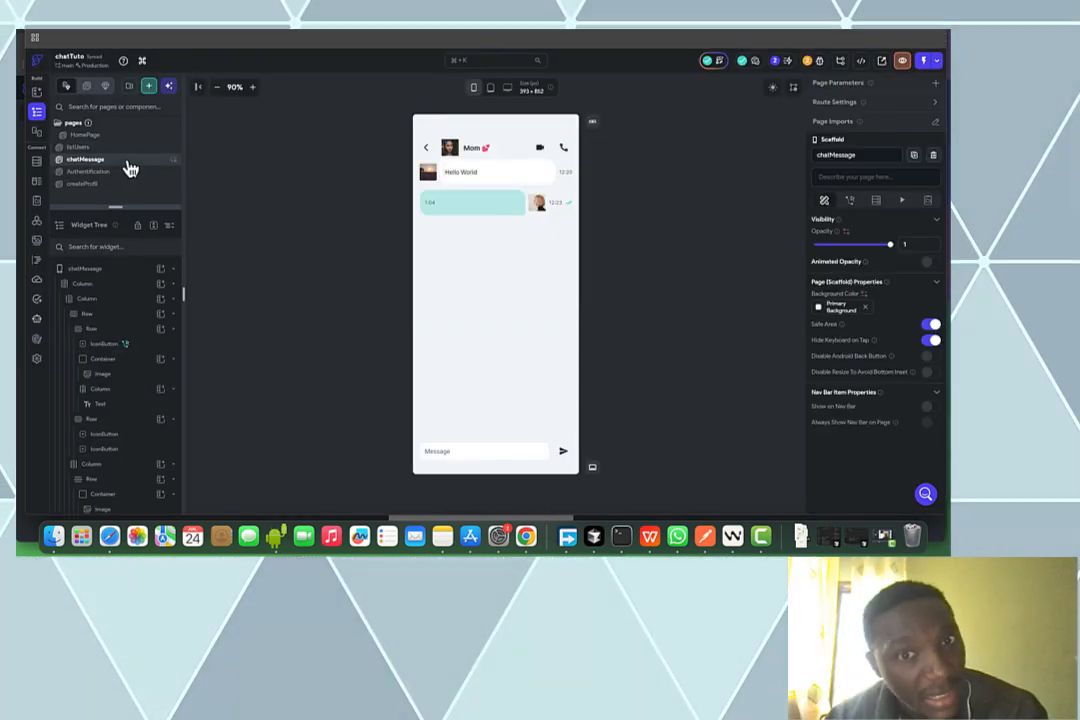
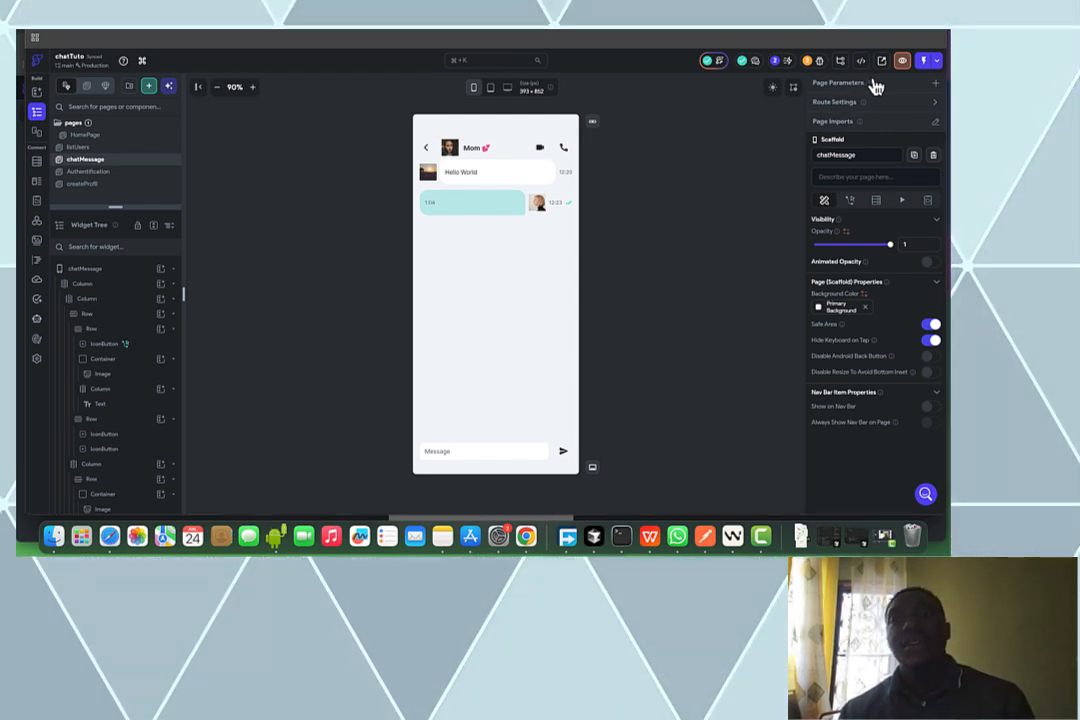
Add a required chatMessage page parameter conversationDoc, typed as a conversation Document
{"action": "left_click", "coordinate": [935, 84]}
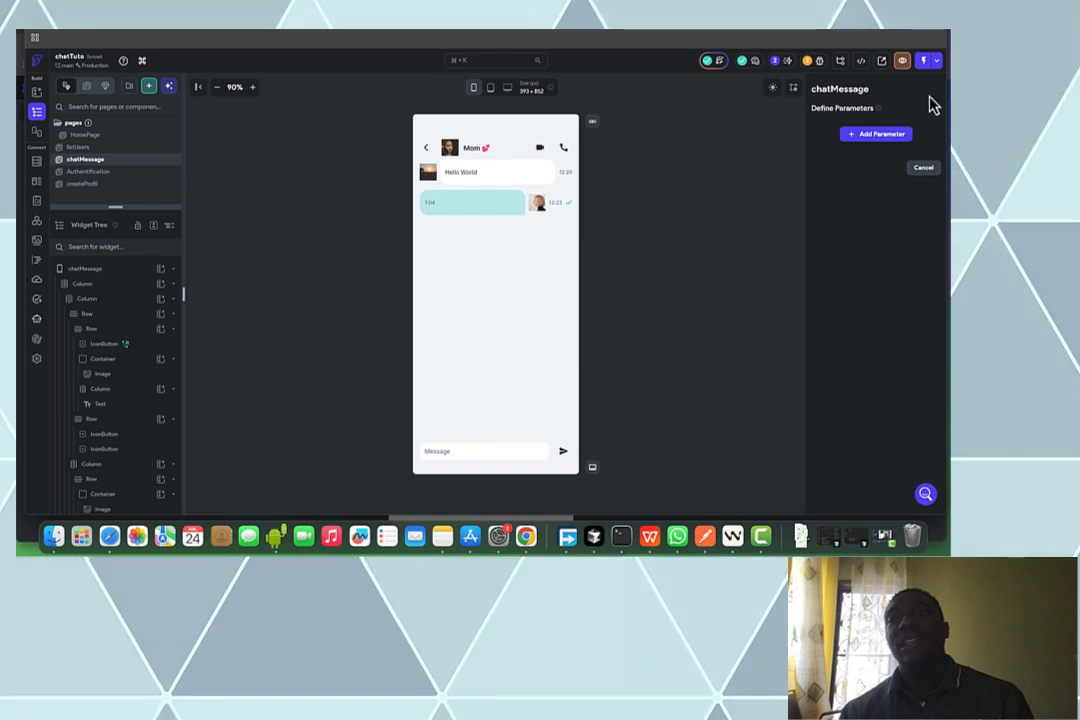
{"action": "left_click", "coordinate": [885, 135]}
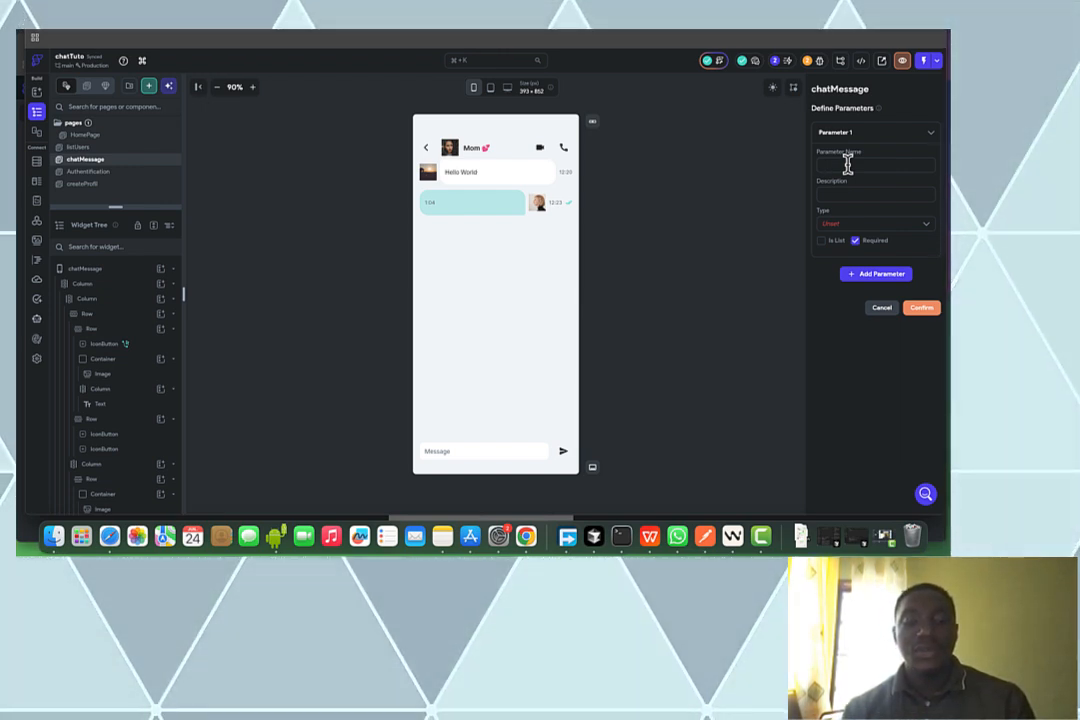
{"action": "type", "text": "ve"}
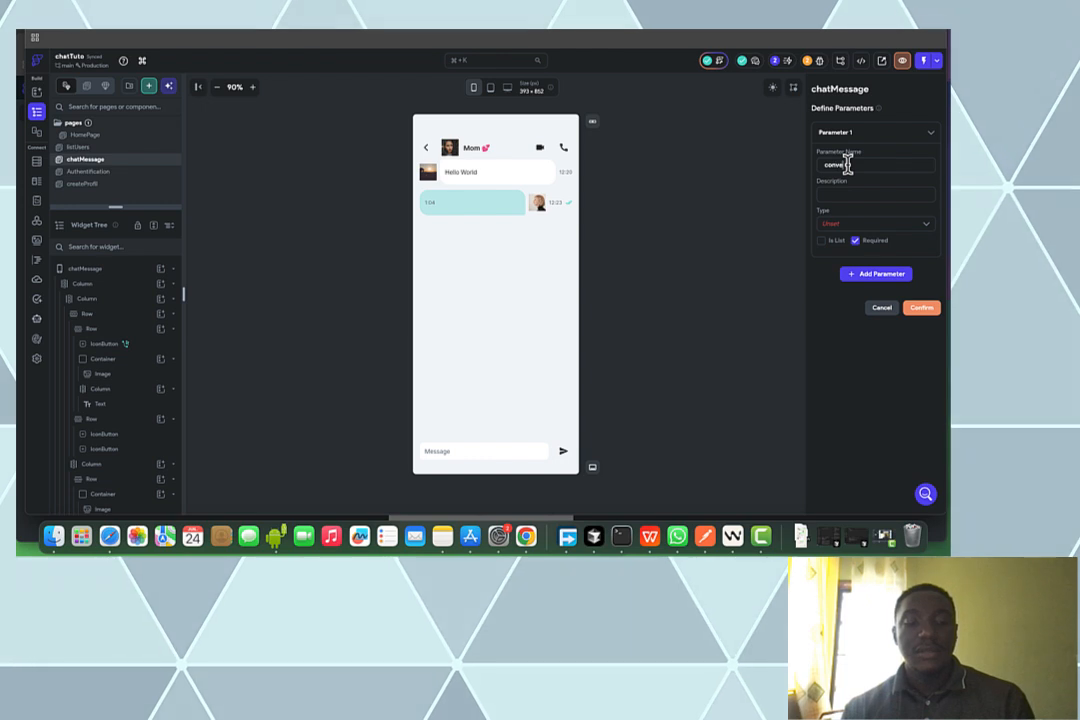
{"action": "type", "text": "rsationDoc"}
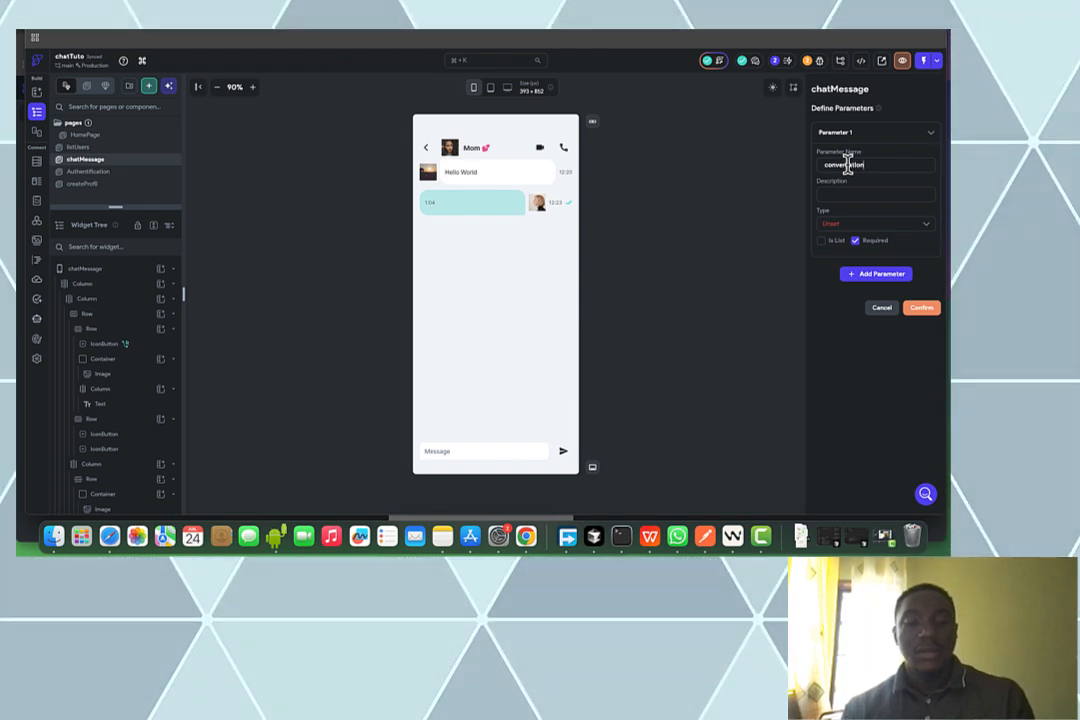
{"action": "left_click", "coordinate": [863, 225]}
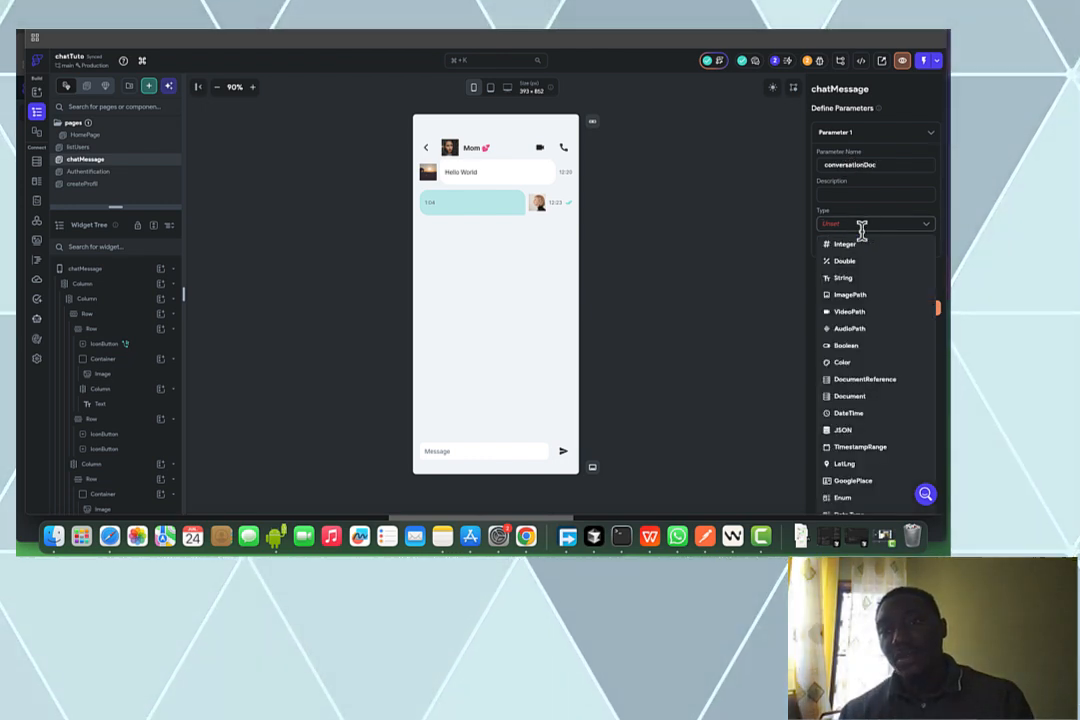
{"action": "left_click", "coordinate": [884, 400]}
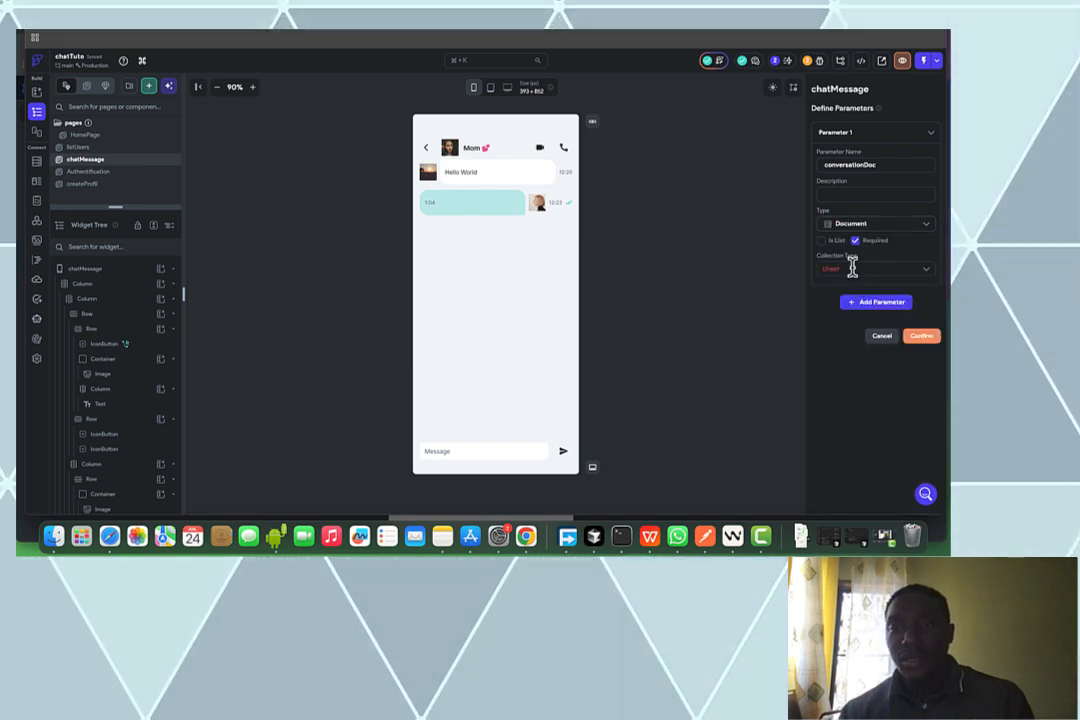
{"action": "left_click", "coordinate": [849, 269]}
{"action": "left_click", "coordinate": [856, 309]}
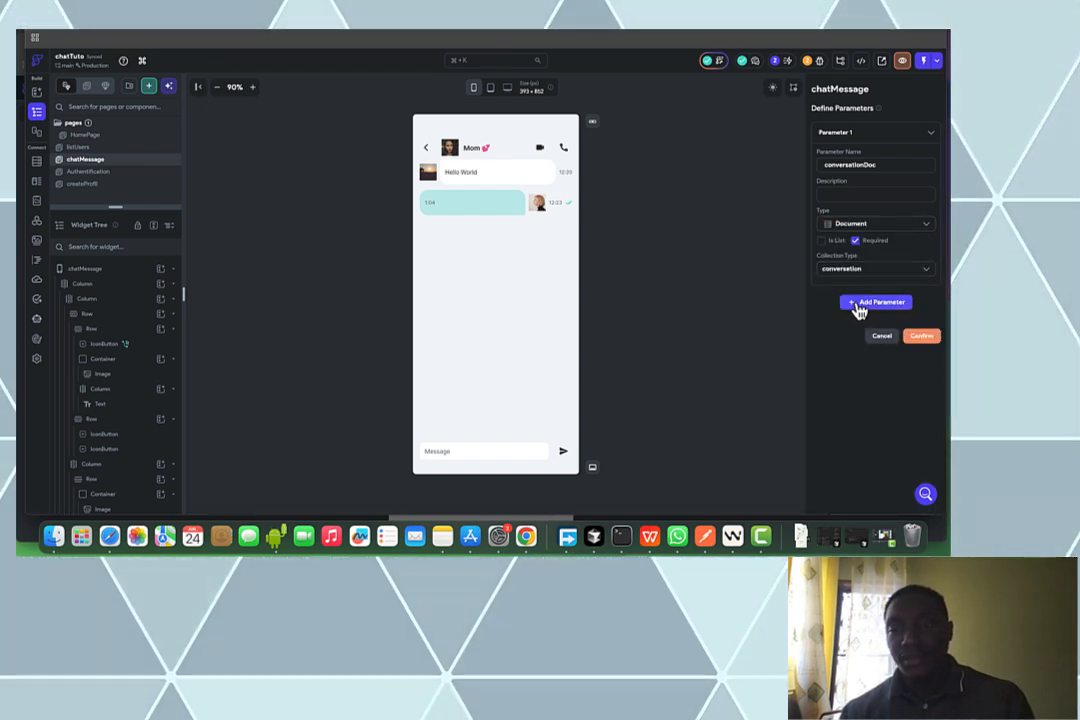
{"action": "left_click", "coordinate": [921, 337]}
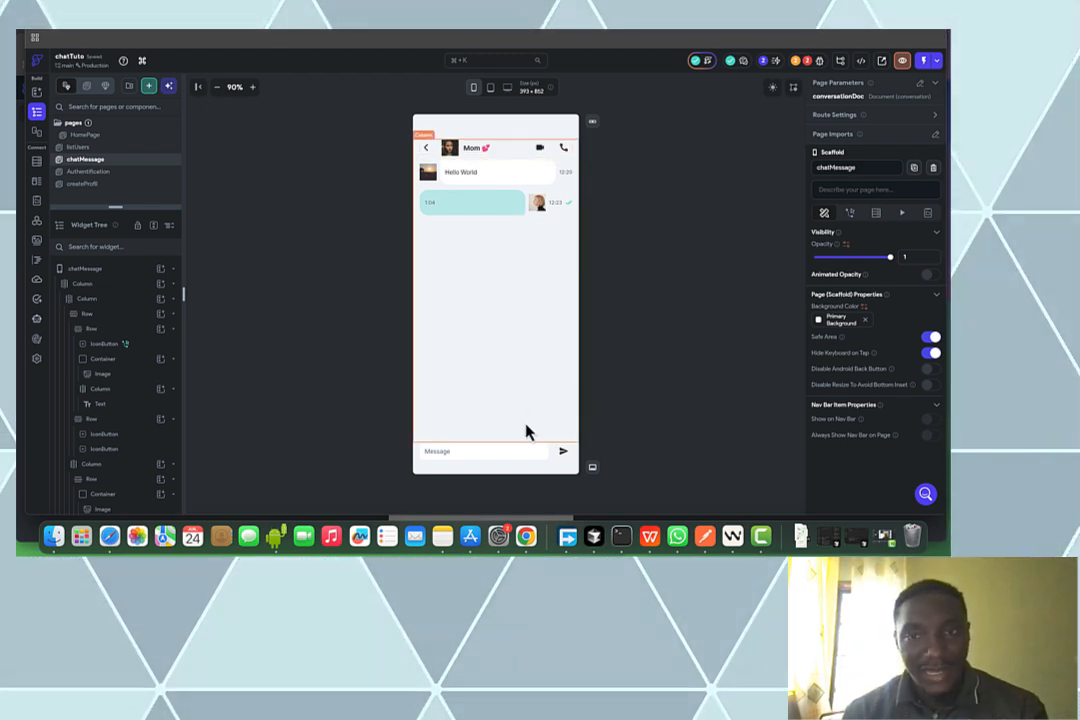
Use the Issues panel to locate the second missing conversationDoc parameter error
{"action": "left_click", "coordinate": [808, 62]}
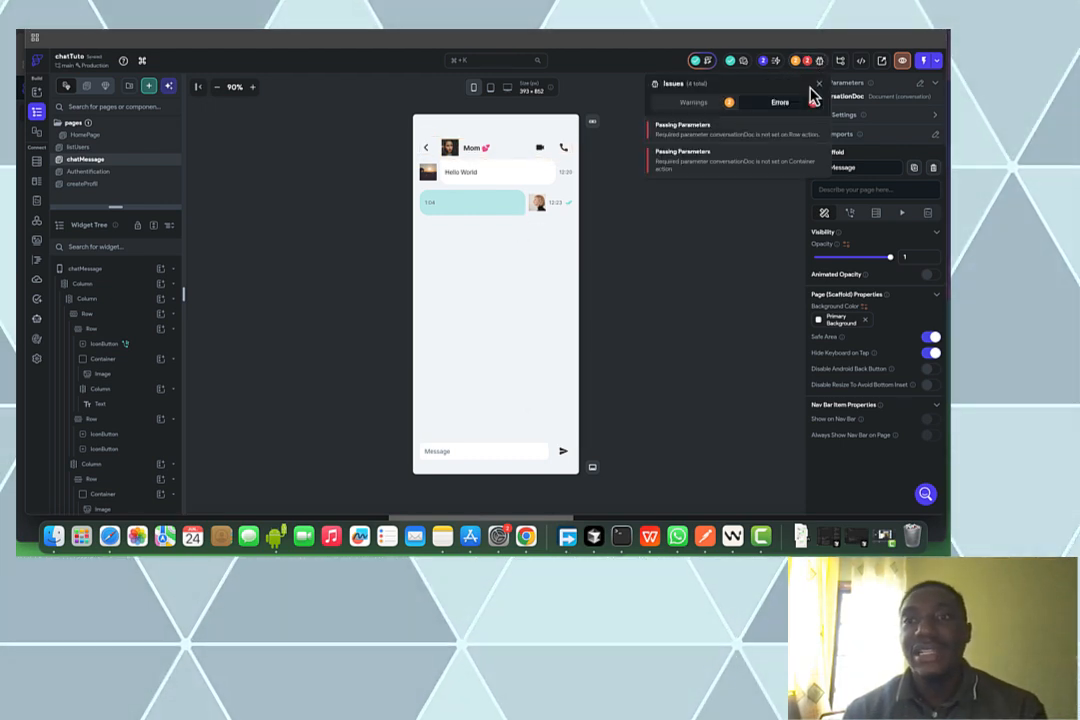
{"action": "left_click", "coordinate": [756, 135]}
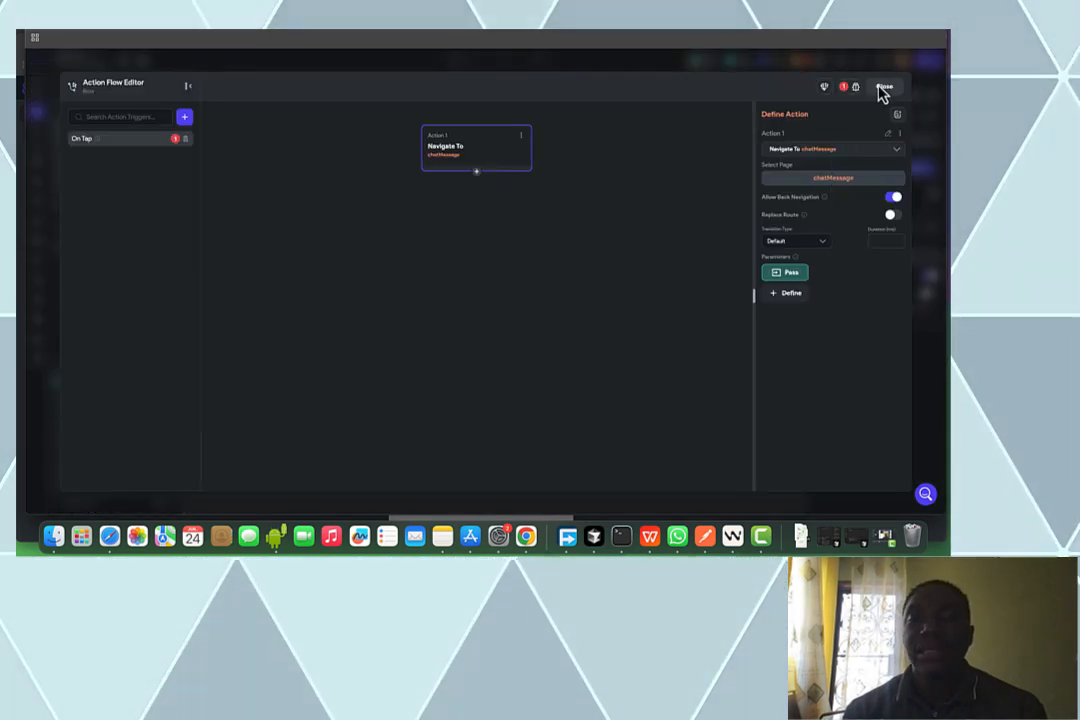
{"action": "left_click", "coordinate": [882, 89]}
{"action": "left_click", "coordinate": [807, 64]}
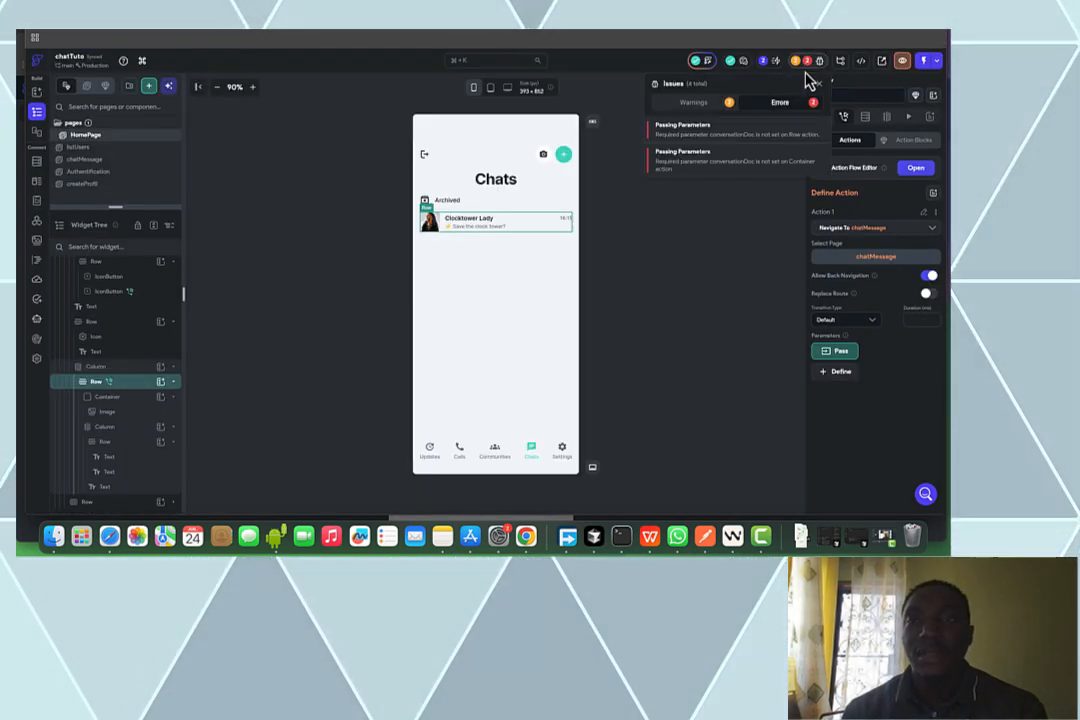
{"action": "left_click", "coordinate": [770, 162]}
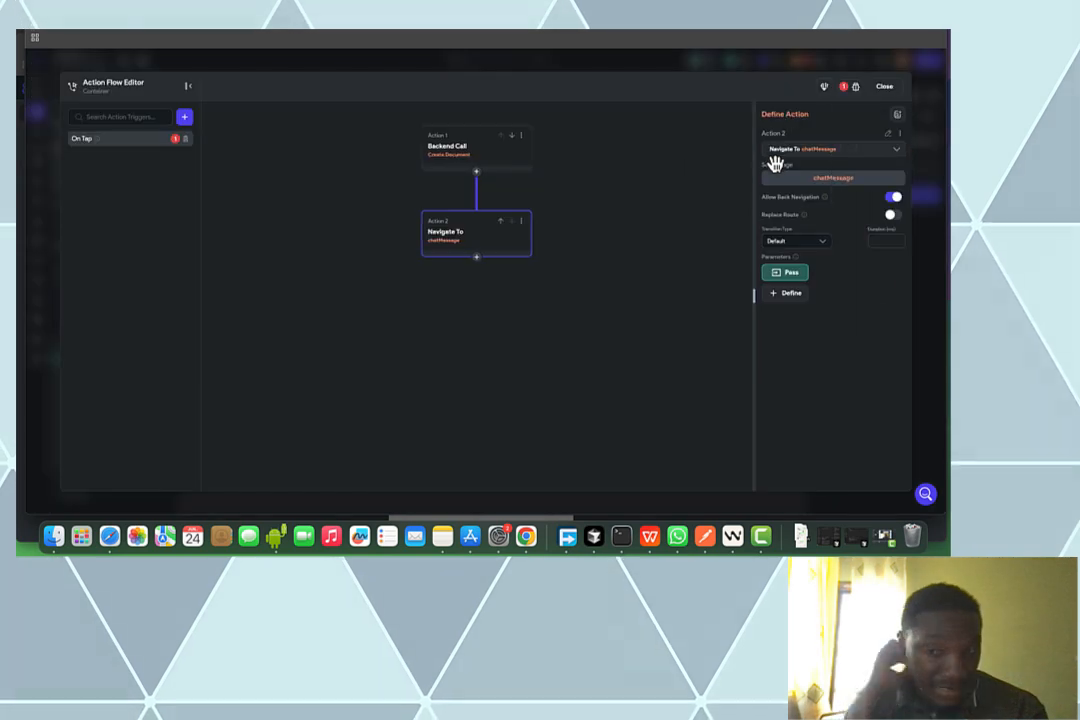
Pass the nouvelleConversation action output as conversationDoc in the Navigate To chatMessage action
{"action": "left_click", "coordinate": [785, 276]}
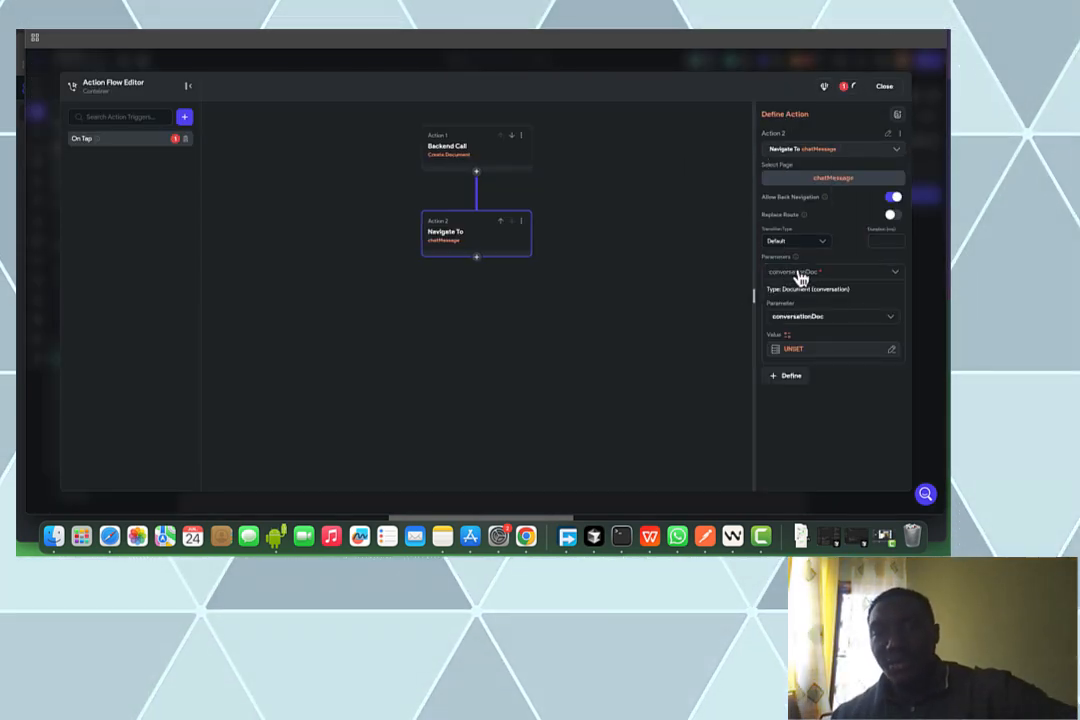
{"action": "left_click", "coordinate": [833, 352]}
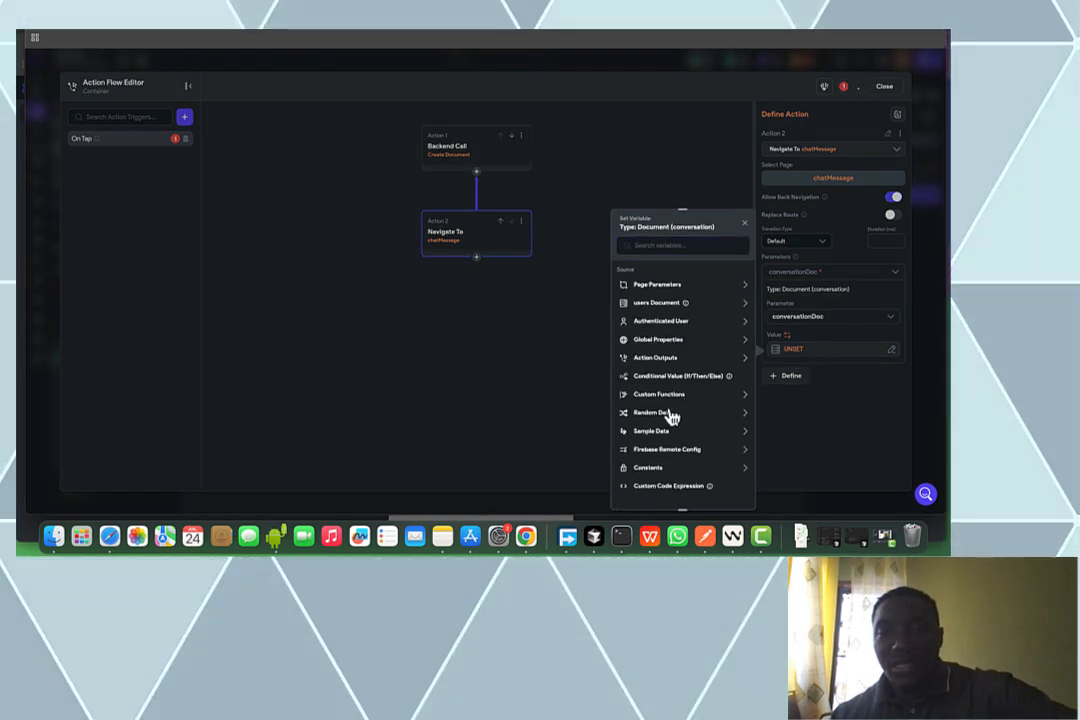
{"action": "left_click", "coordinate": [660, 360]}
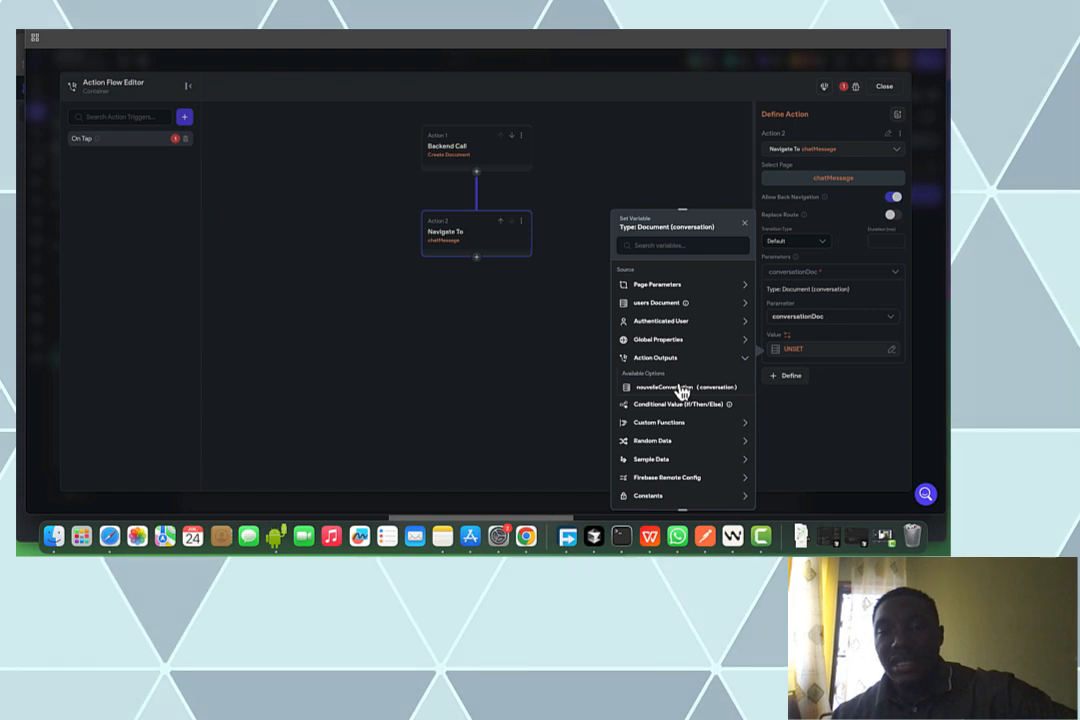
{"action": "left_click", "coordinate": [680, 390]}
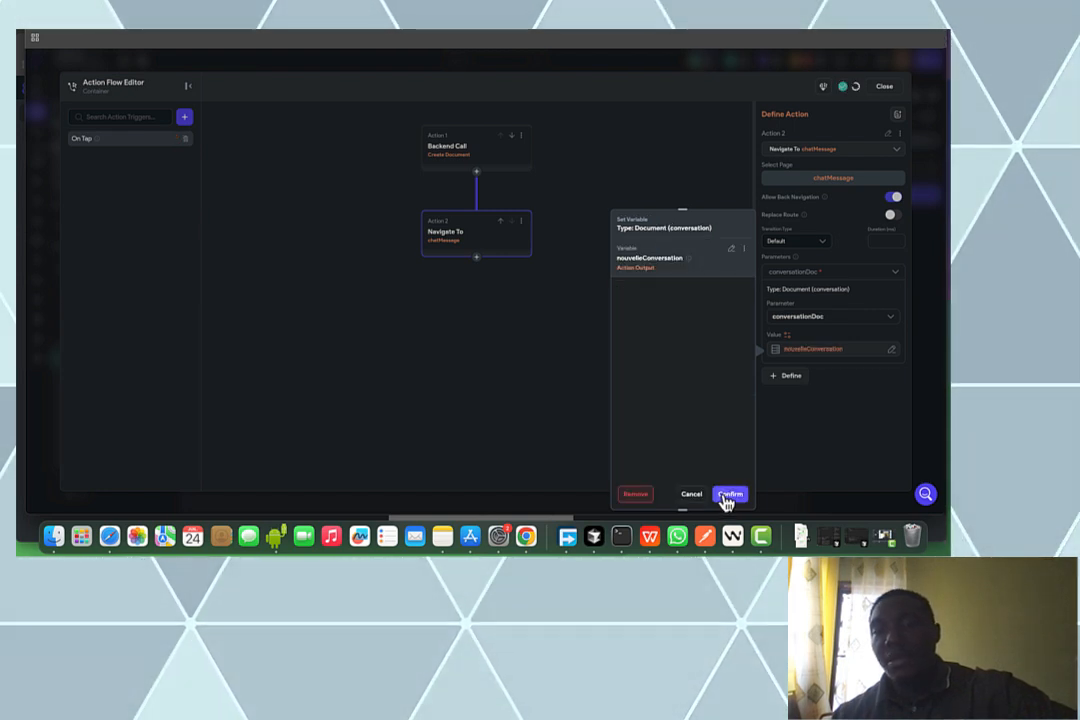
{"action": "left_click", "coordinate": [727, 495]}
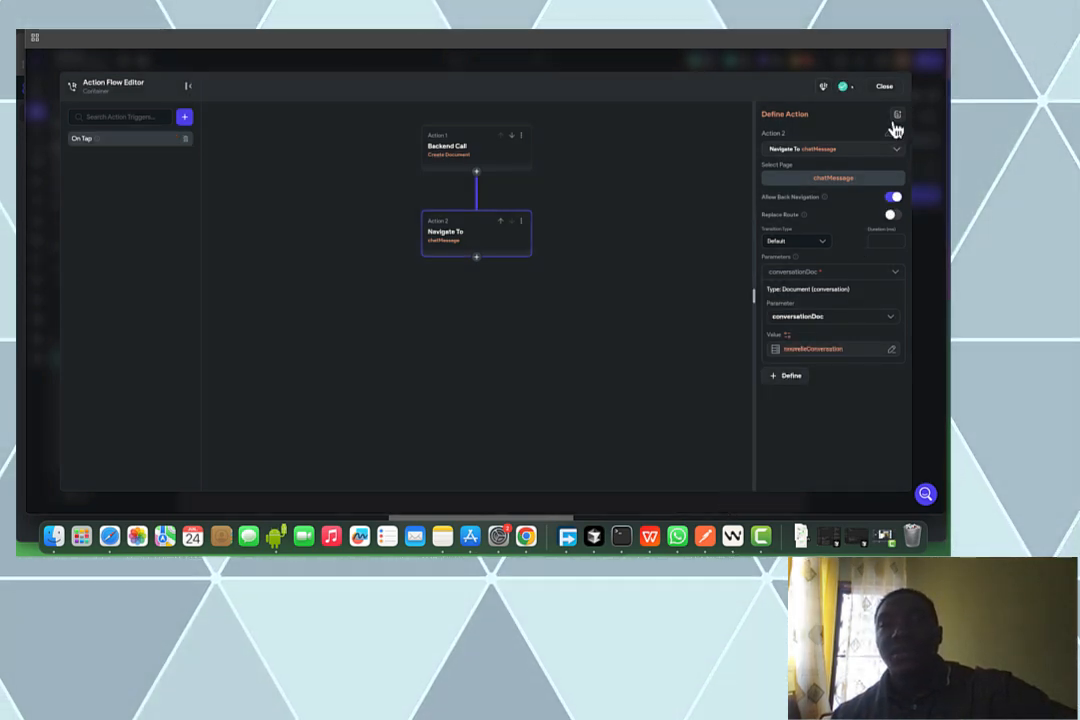
{"action": "left_click", "coordinate": [885, 88]}
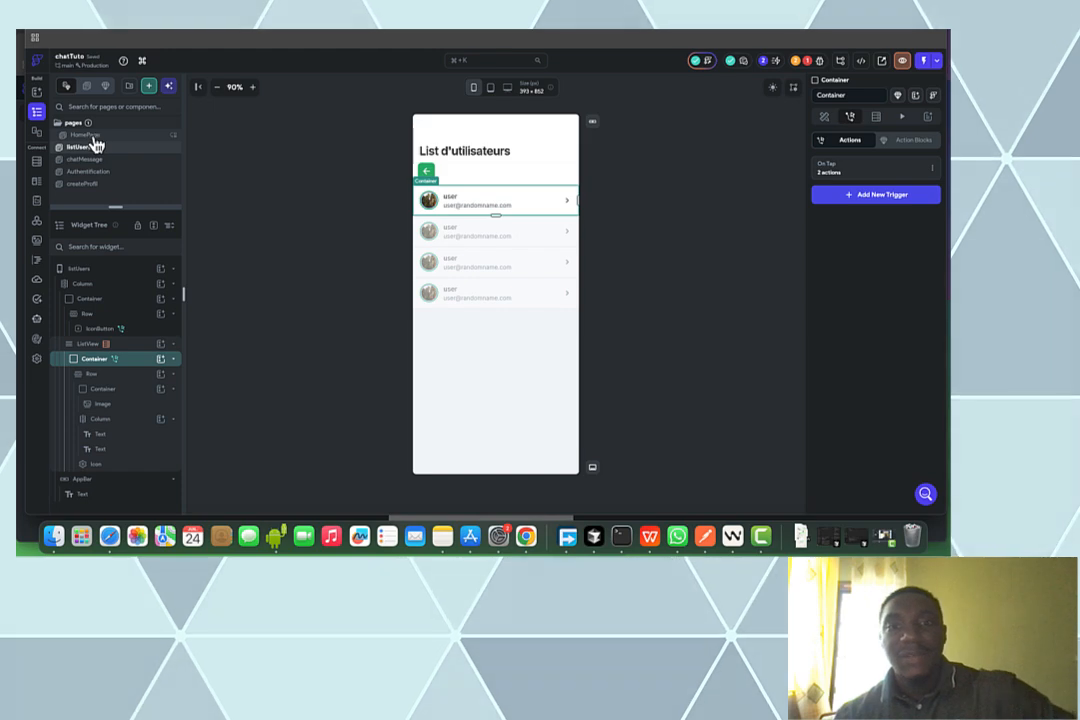
On HomePage, replace the Column holding the chat row with a ListView
{"action": "left_click", "coordinate": [92, 136]}
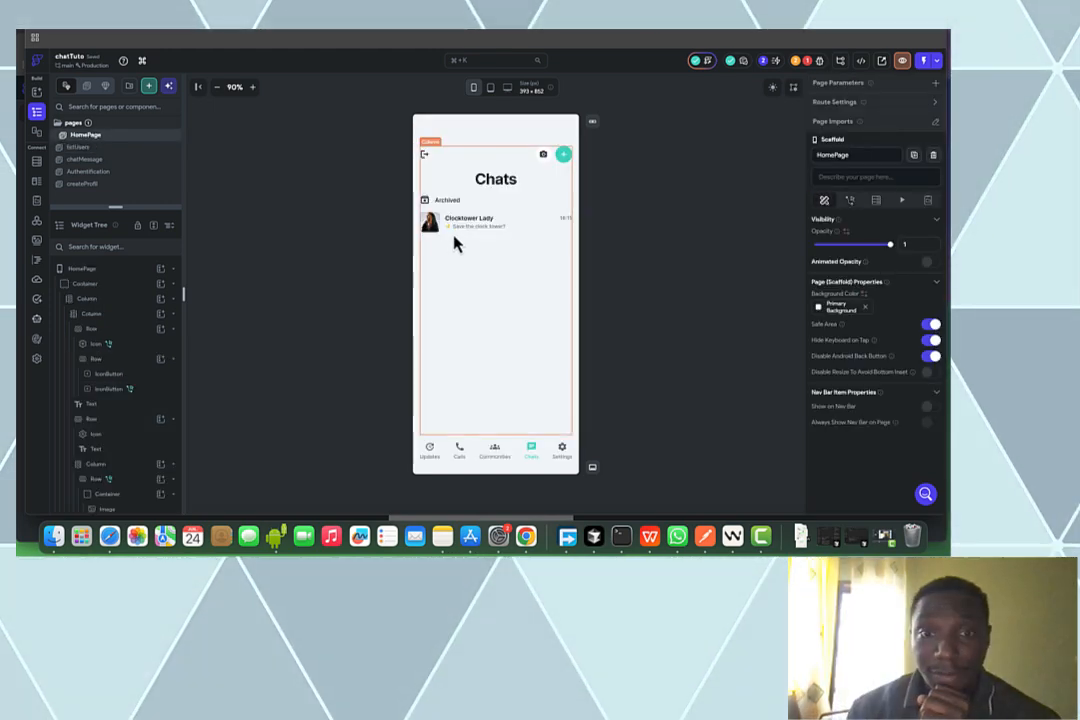
{"action": "left_click", "coordinate": [506, 230]}
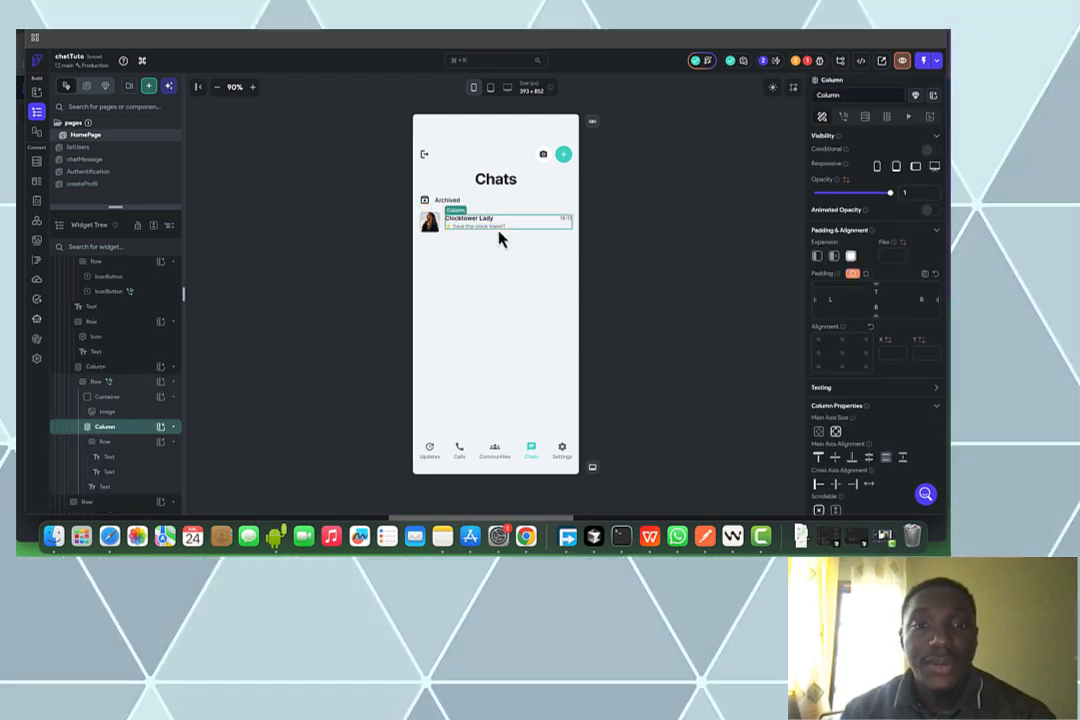
{"action": "left_click", "coordinate": [130, 370]}
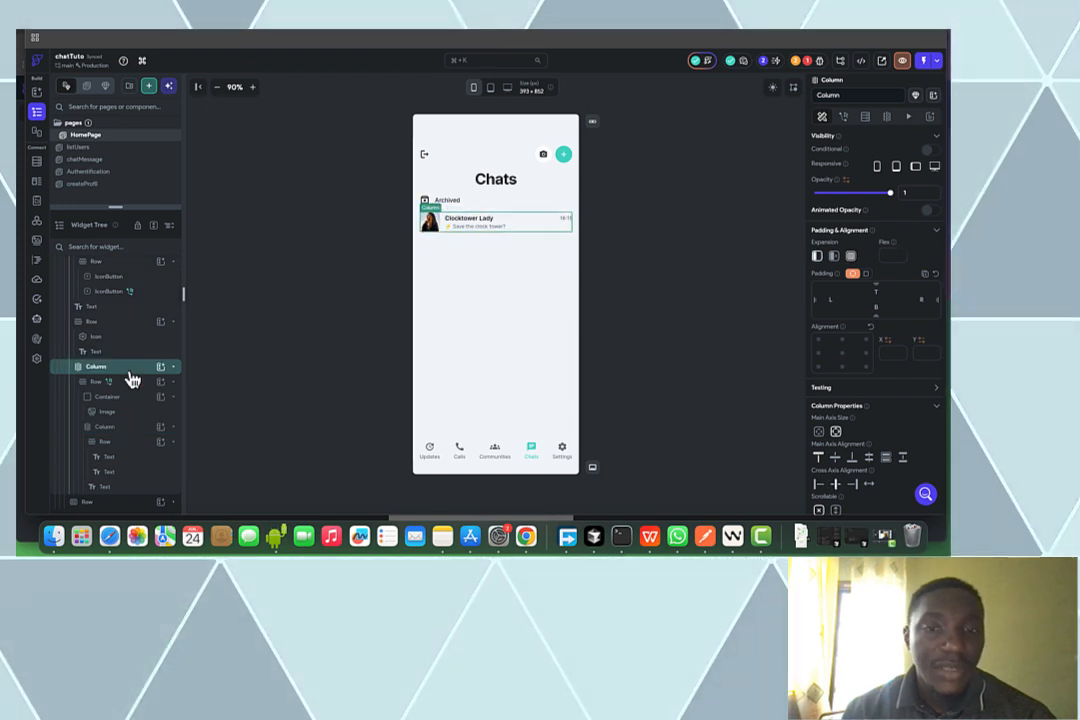
{"action": "right_click", "coordinate": [130, 378]}
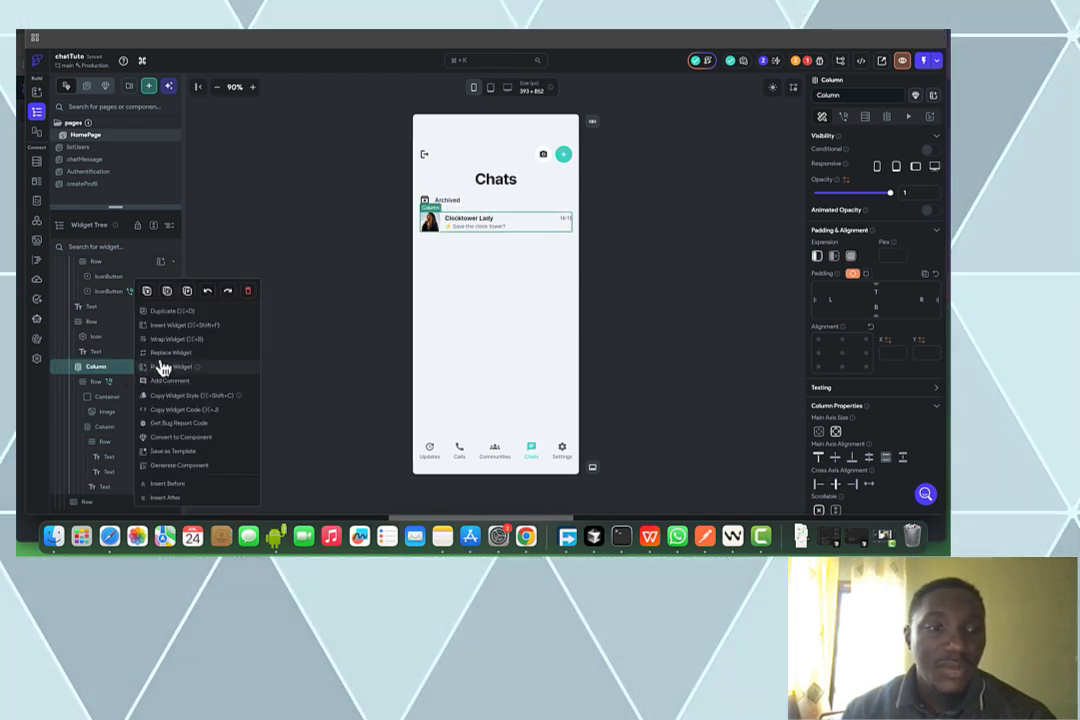
{"action": "left_click", "coordinate": [166, 354]}
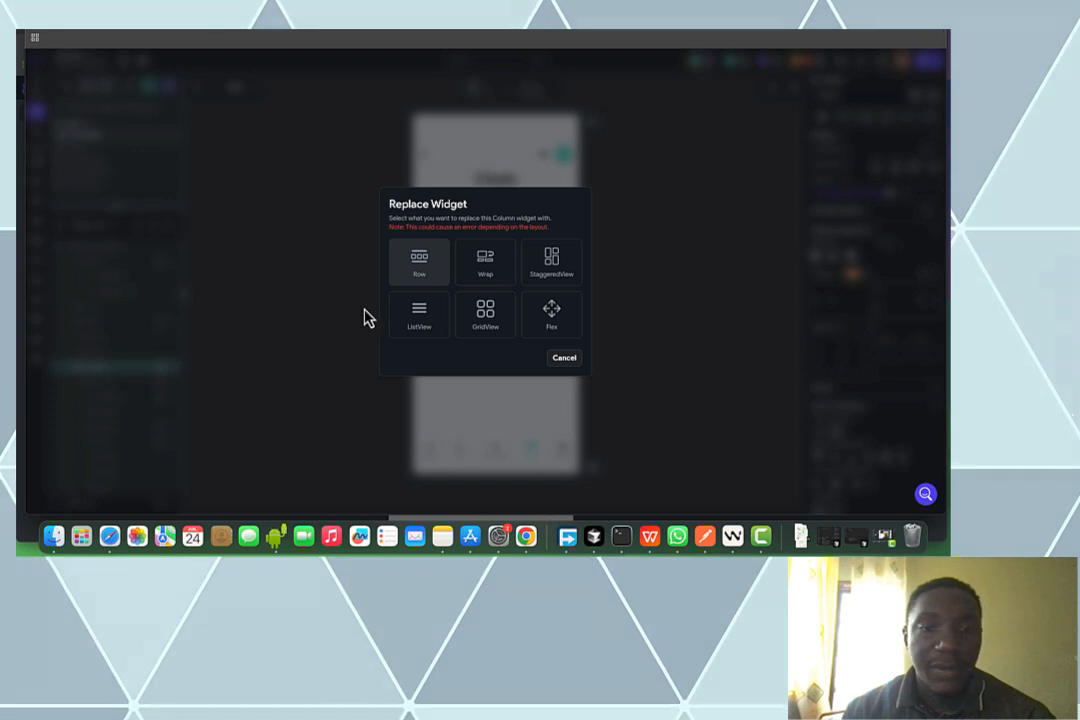
{"action": "left_click", "coordinate": [415, 318]}
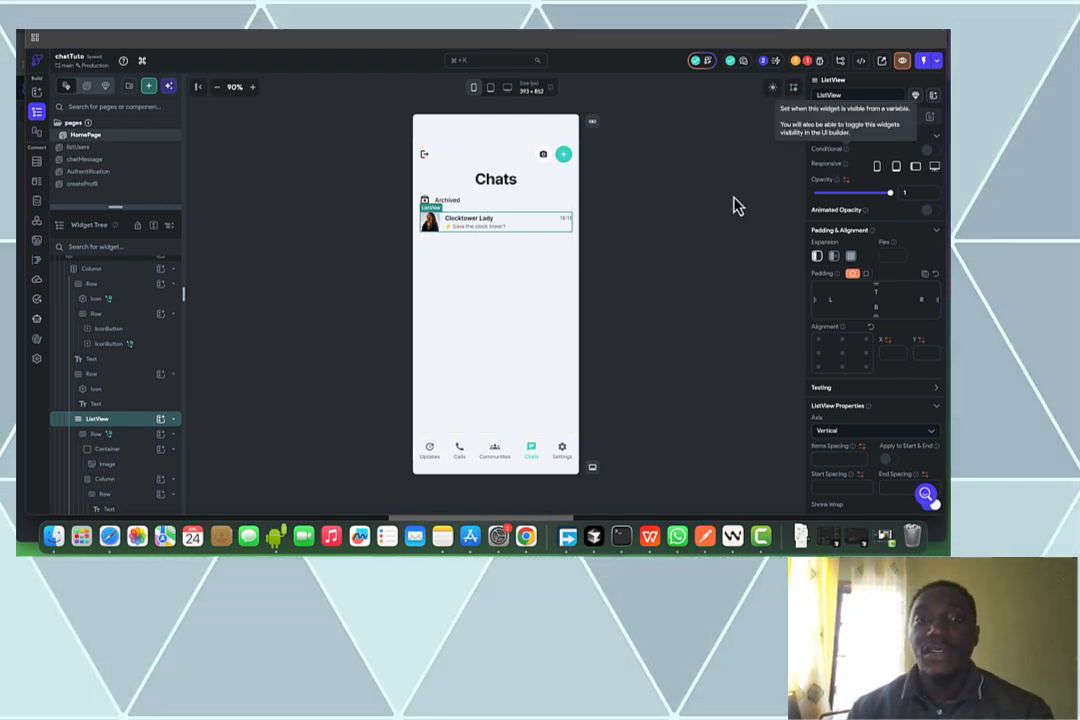
Give the ListView a Query Collection backend query on the conversation collection
{"action": "left_click", "coordinate": [868, 120]}
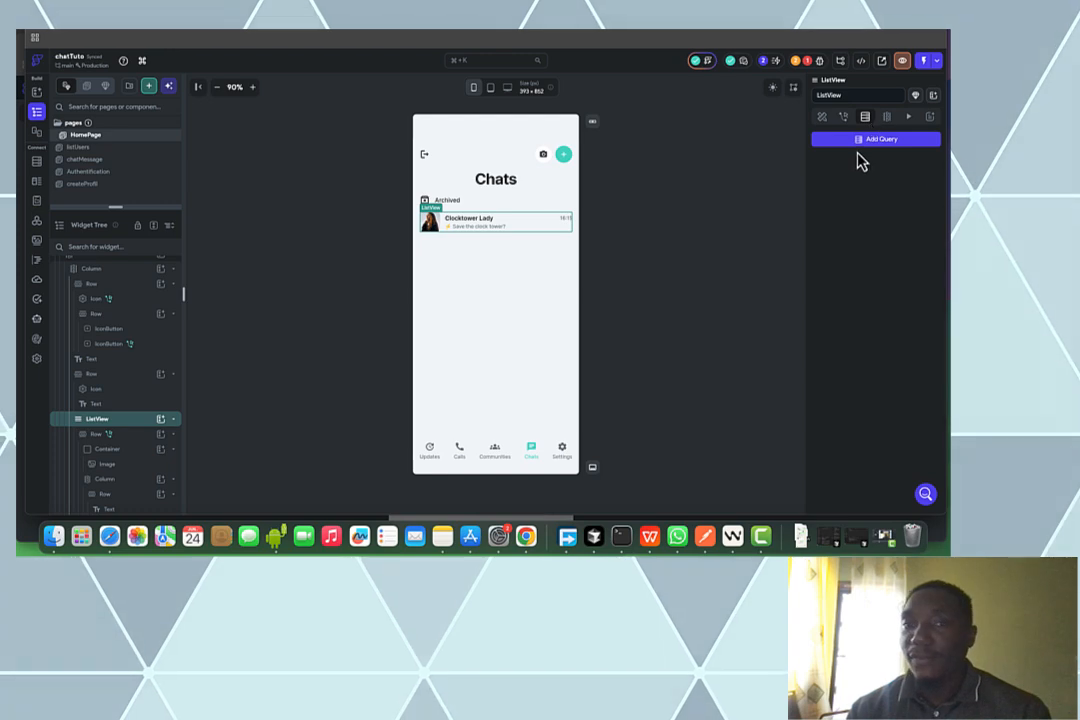
{"action": "left_click", "coordinate": [861, 141]}
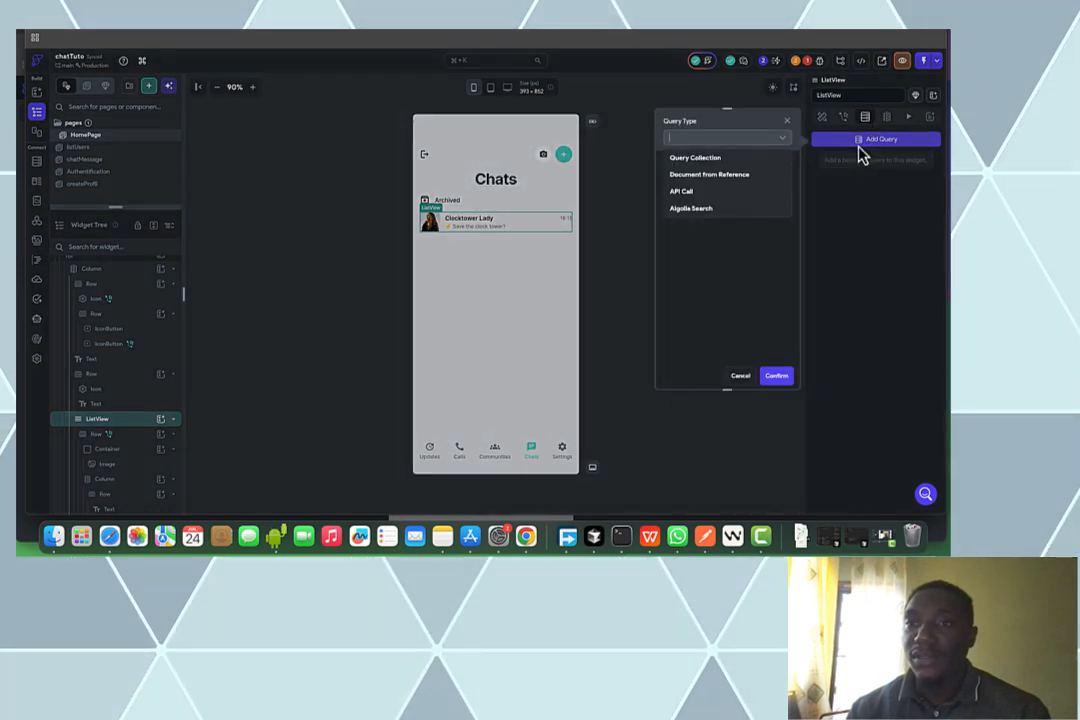
{"action": "left_click", "coordinate": [728, 160]}
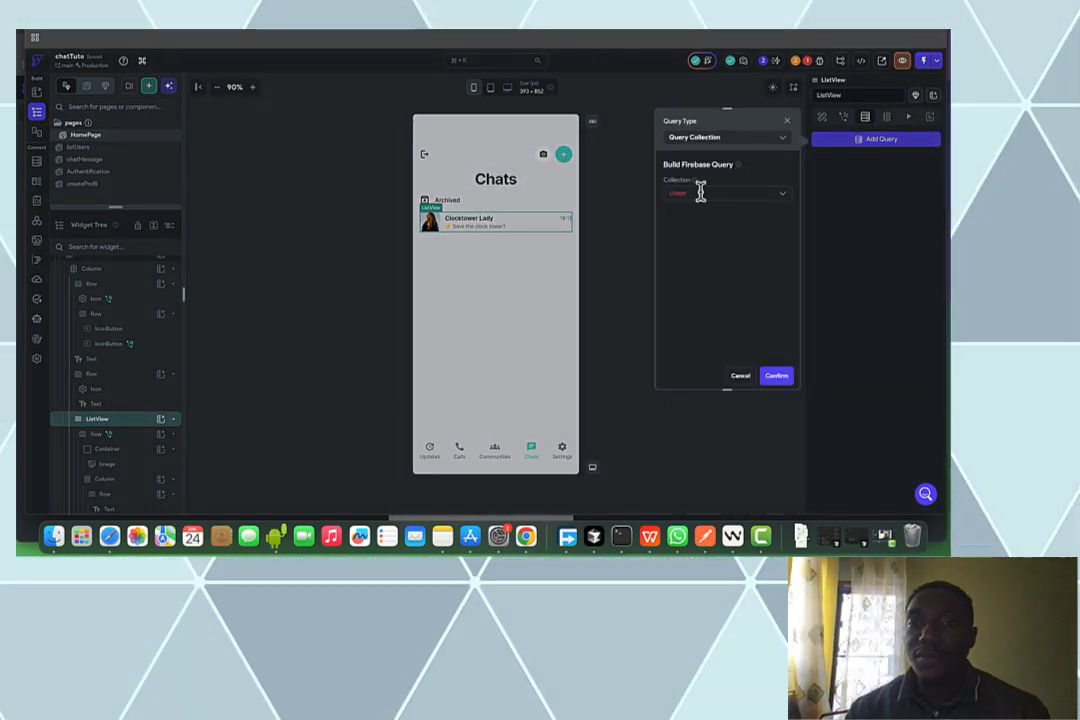
{"action": "left_click", "coordinate": [700, 192]}
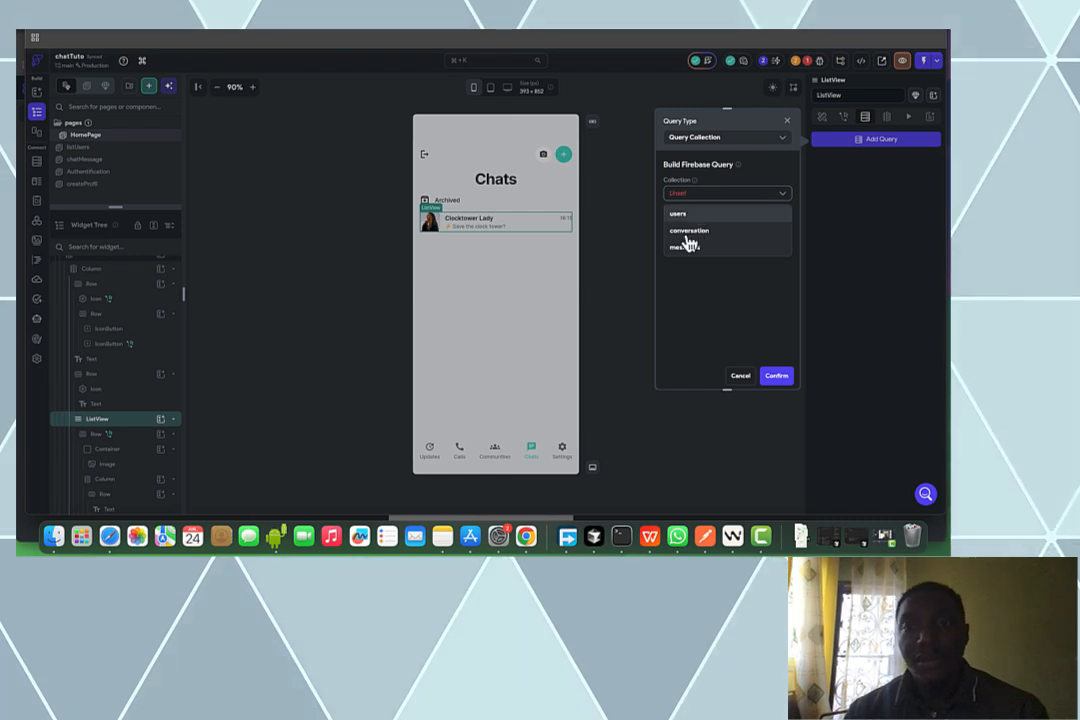
{"action": "left_click", "coordinate": [689, 231]}
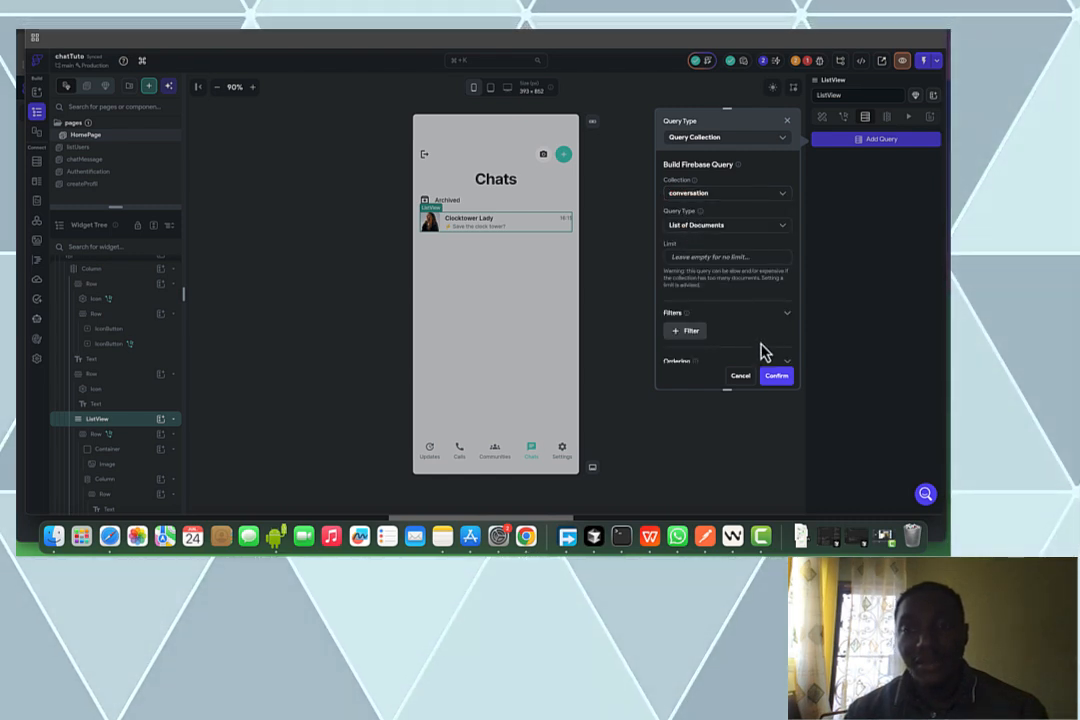
Filter the query where listUtilisateurs contains the authenticated user's reference
{"action": "scroll", "coordinate": [767, 291], "scroll_direction": "down", "scroll_amount": 1}
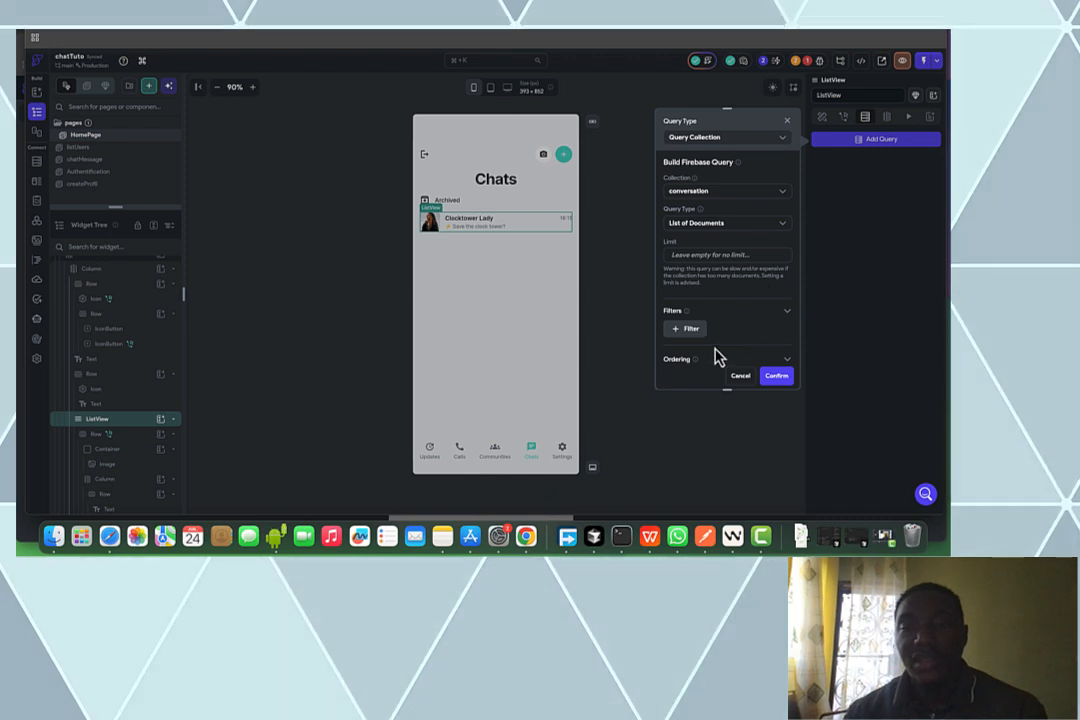
{"action": "left_click", "coordinate": [685, 330]}
{"action": "scroll", "coordinate": [697, 330], "scroll_direction": "down", "scroll_amount": 2}
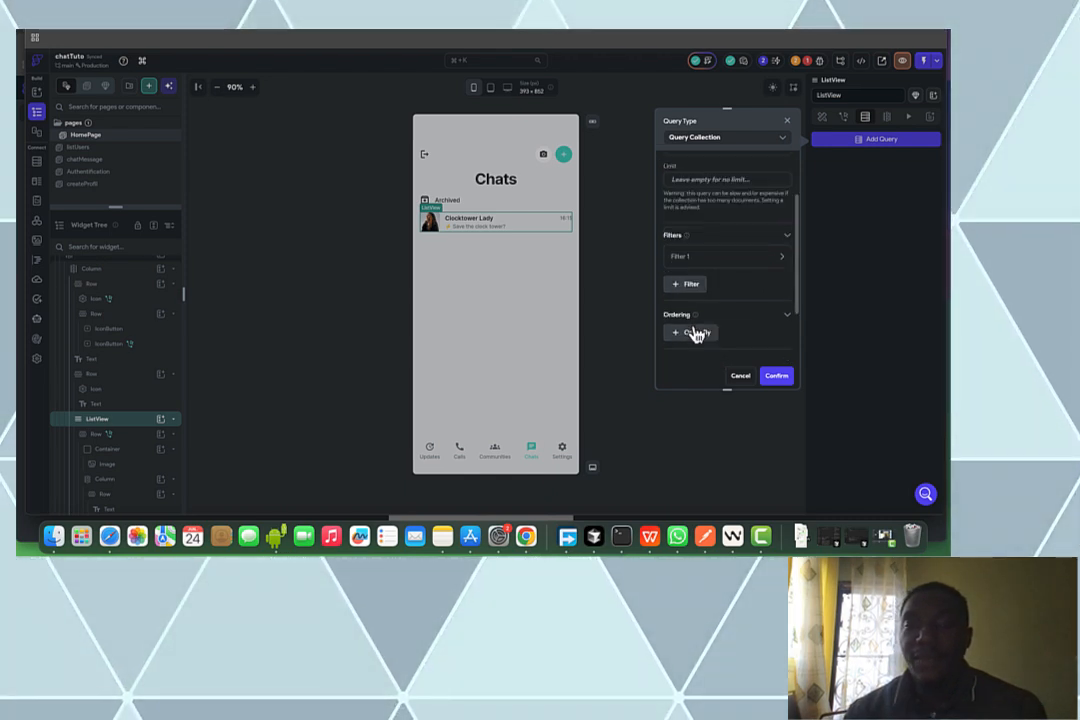
{"action": "left_click", "coordinate": [699, 259]}
{"action": "left_click", "coordinate": [697, 293]}
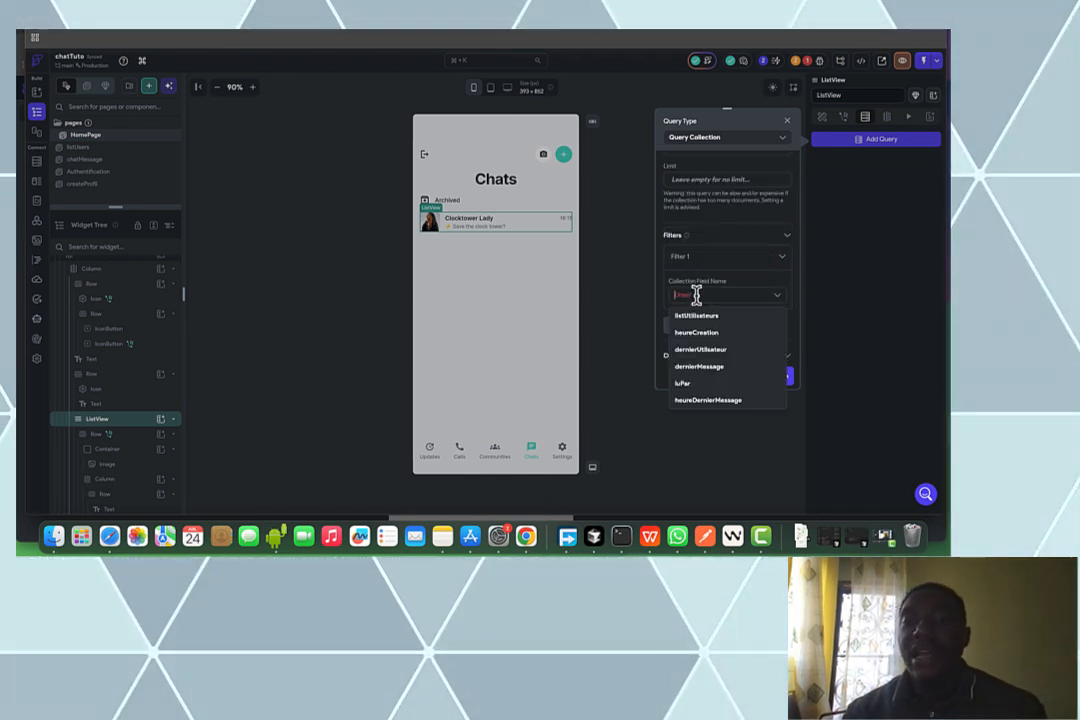
{"action": "left_click", "coordinate": [697, 315]}
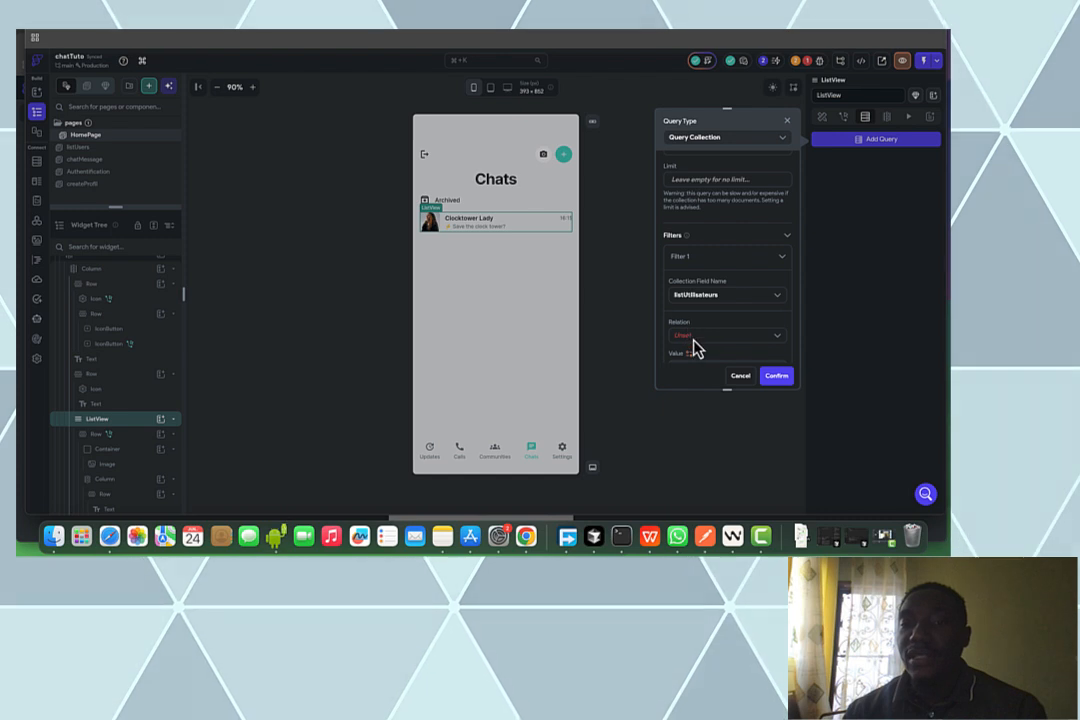
{"action": "left_click", "coordinate": [692, 338]}
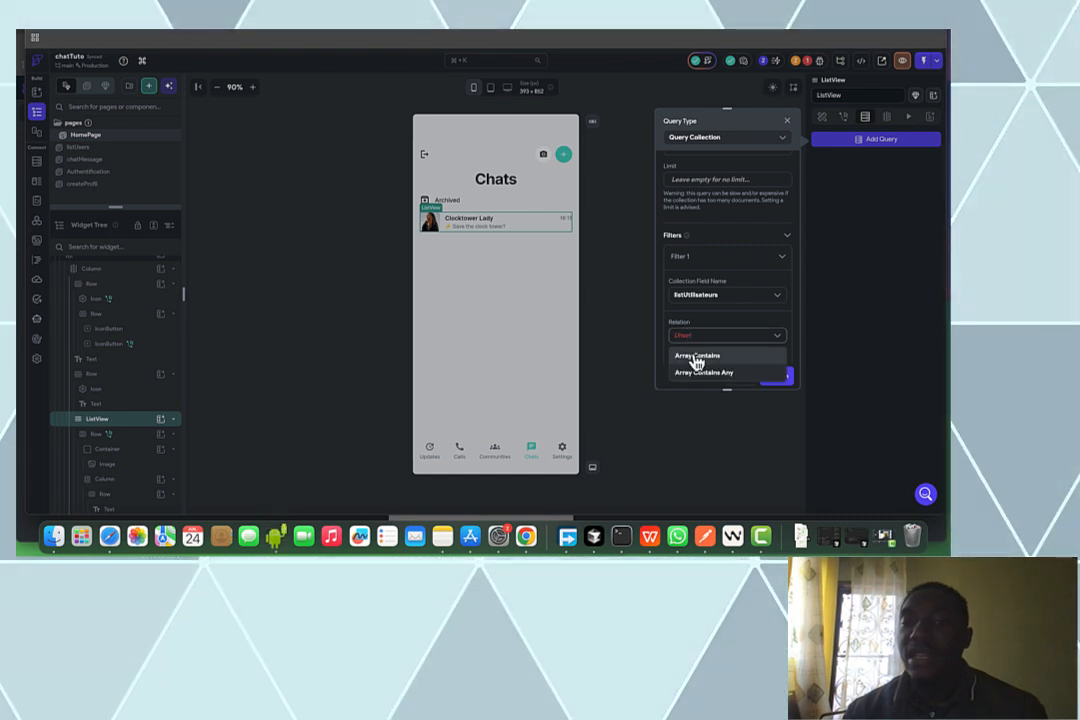
{"action": "scroll", "coordinate": [716, 332], "scroll_direction": "down", "scroll_amount": 1}
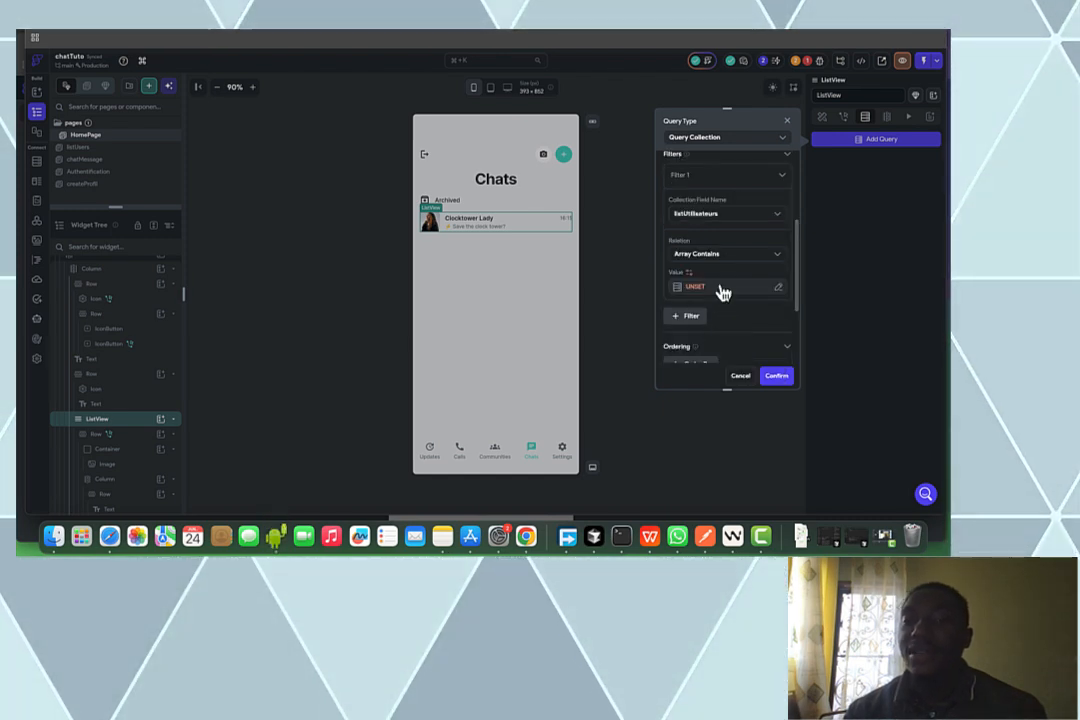
{"action": "left_click", "coordinate": [720, 289]}
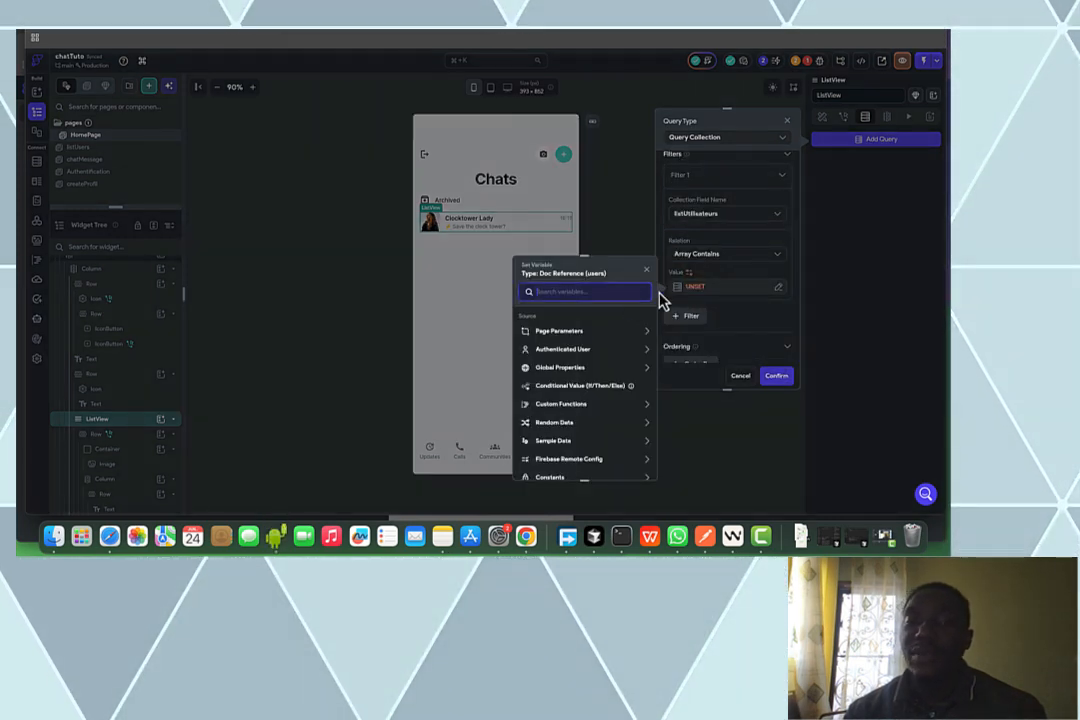
{"action": "left_click", "coordinate": [562, 349]}
{"action": "left_click", "coordinate": [559, 381]}
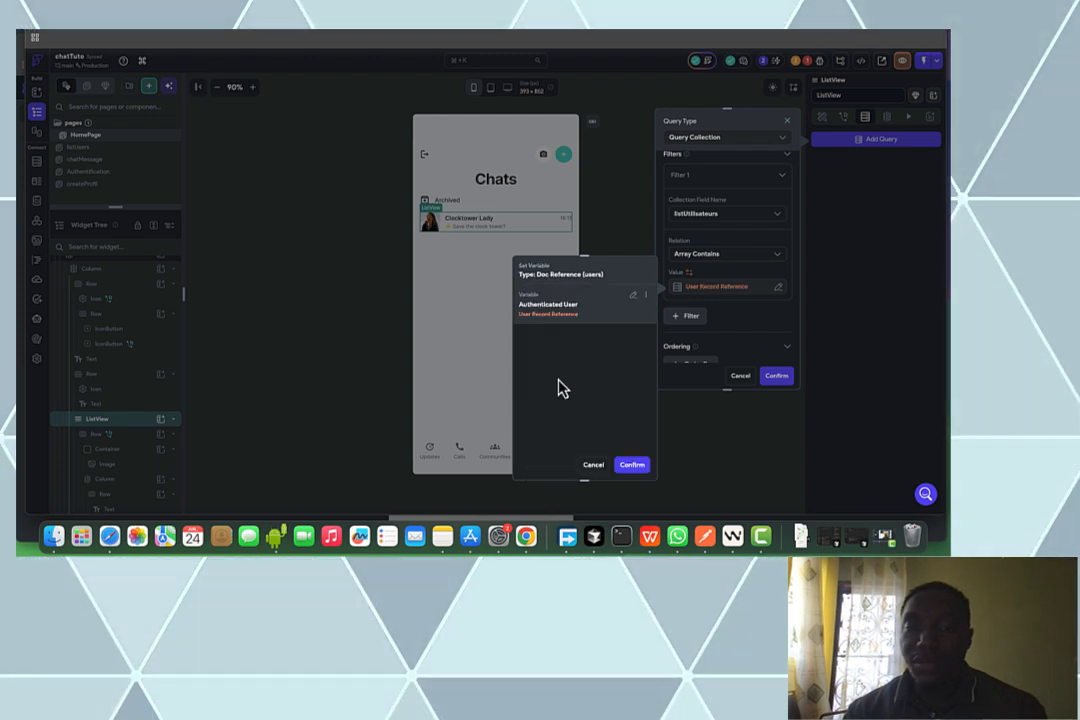
{"action": "left_click", "coordinate": [630, 466]}
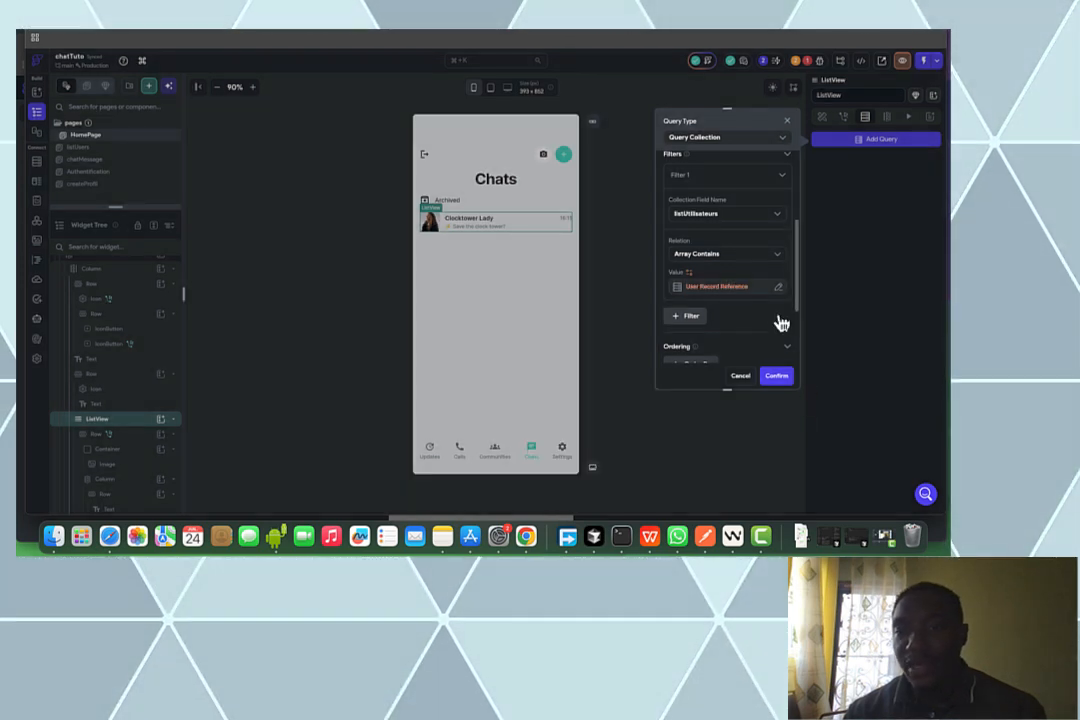
Order results by heureDernierMessage decreasing, confirm, and accept generating list items
{"action": "scroll", "coordinate": [780, 321], "scroll_direction": "down", "scroll_amount": 4}
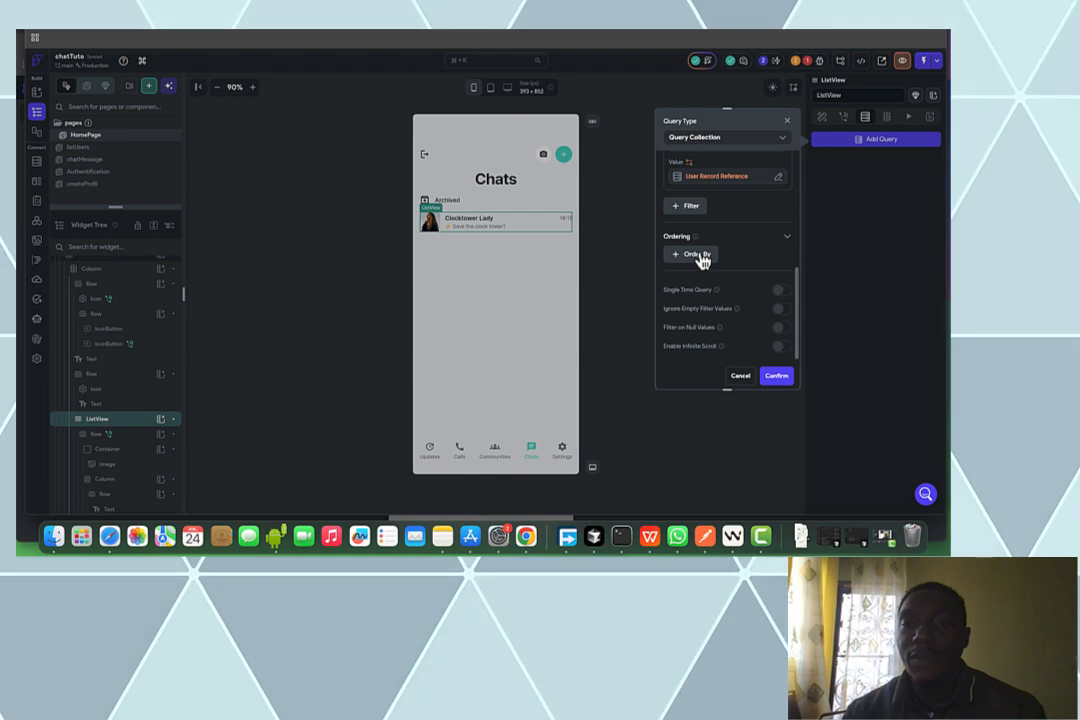
{"action": "left_click", "coordinate": [698, 255]}
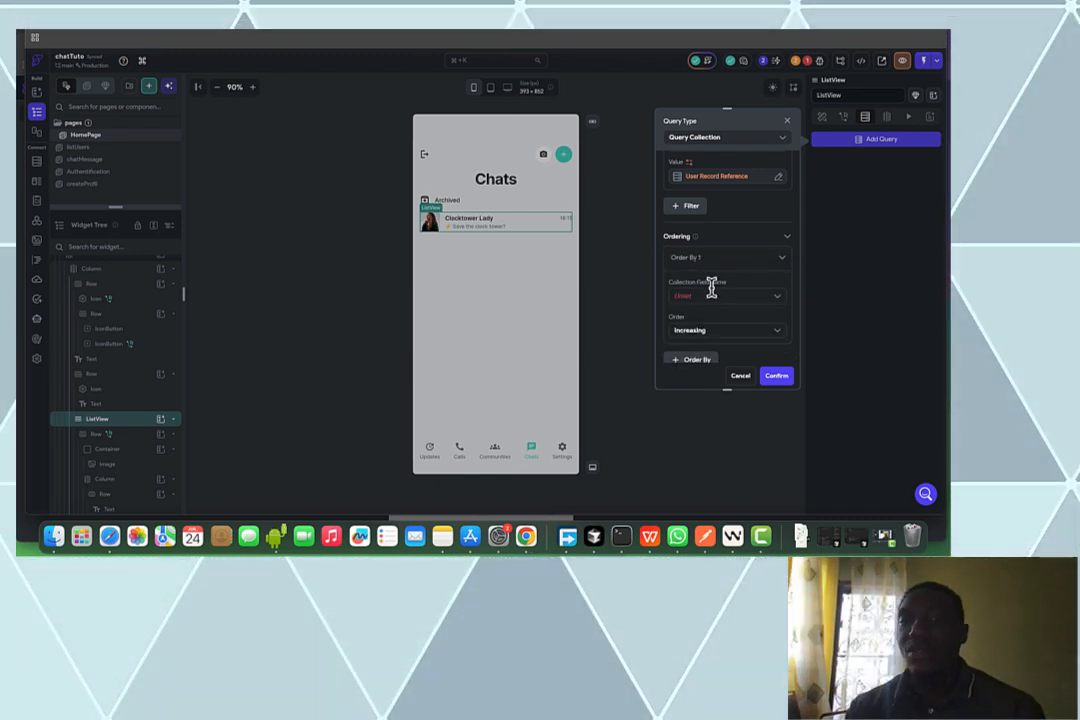
{"action": "left_click", "coordinate": [695, 296]}
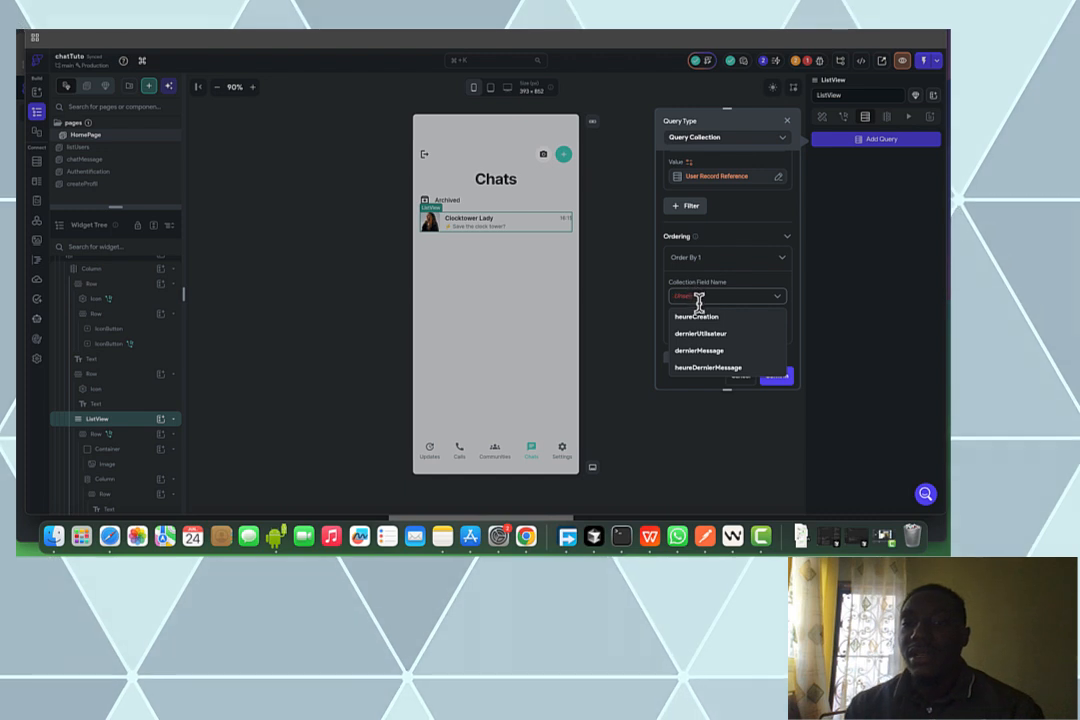
{"action": "left_click", "coordinate": [710, 368]}
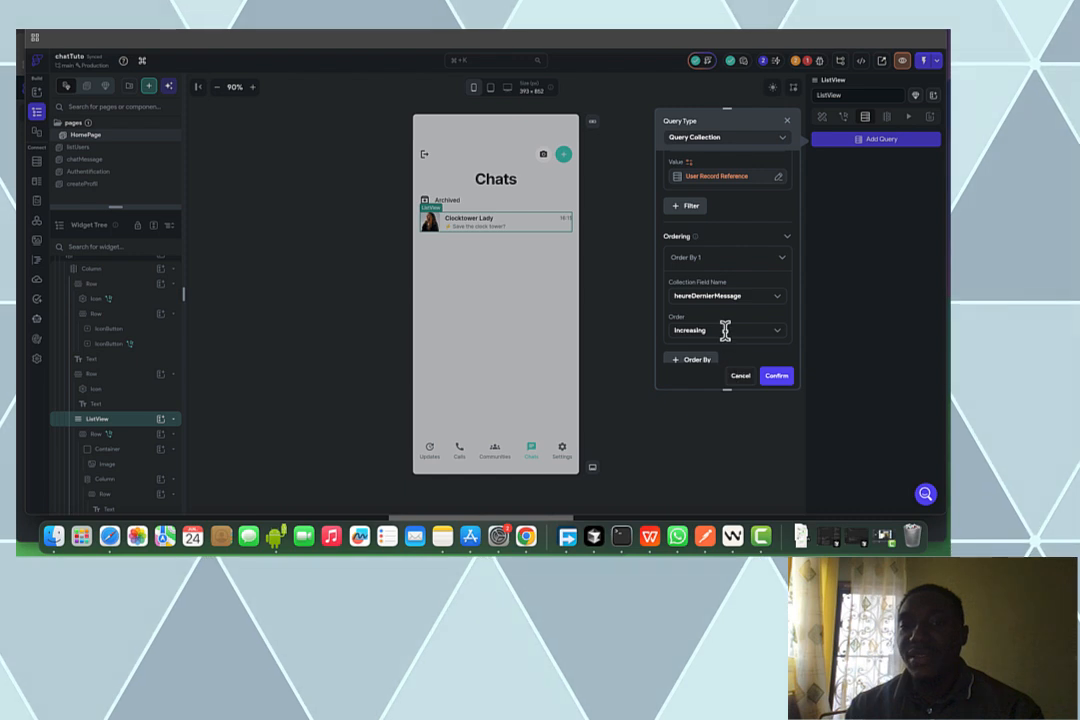
{"action": "left_click", "coordinate": [724, 330]}
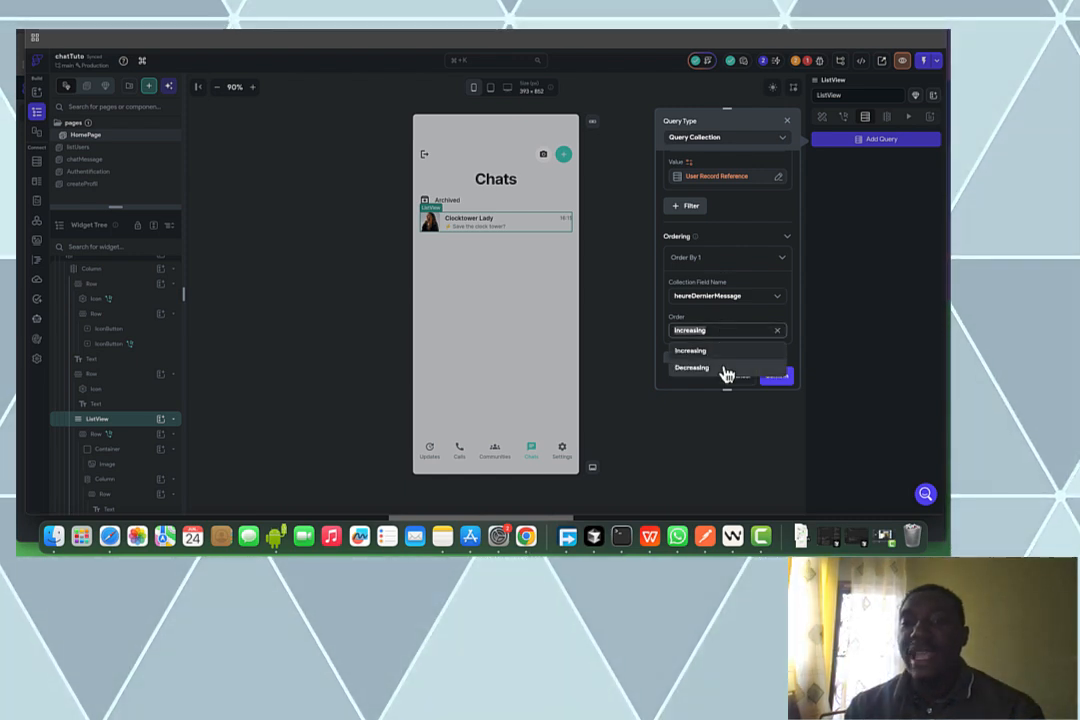
{"action": "left_click", "coordinate": [725, 369]}
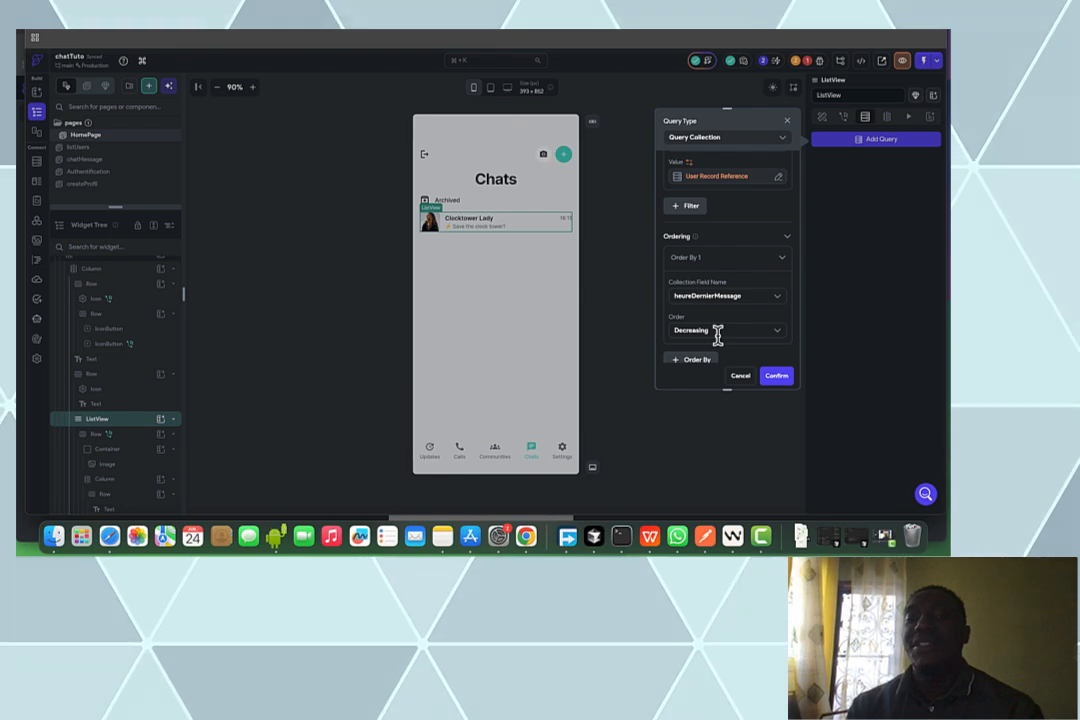
{"action": "left_click", "coordinate": [777, 377]}
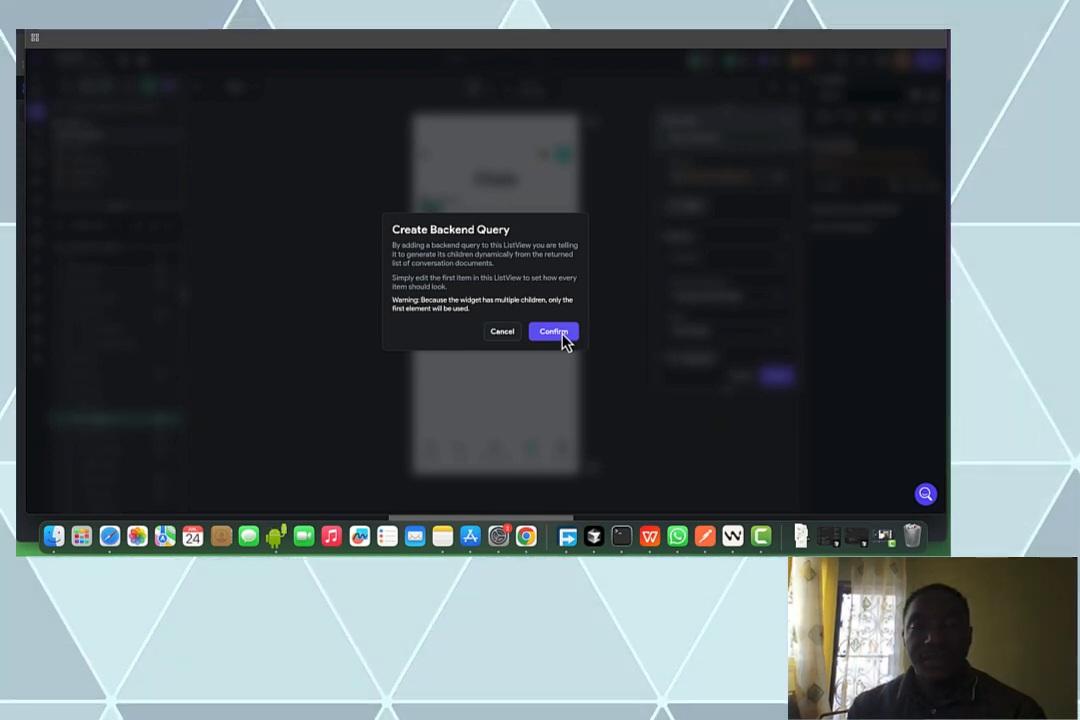
{"action": "left_click", "coordinate": [562, 338]}
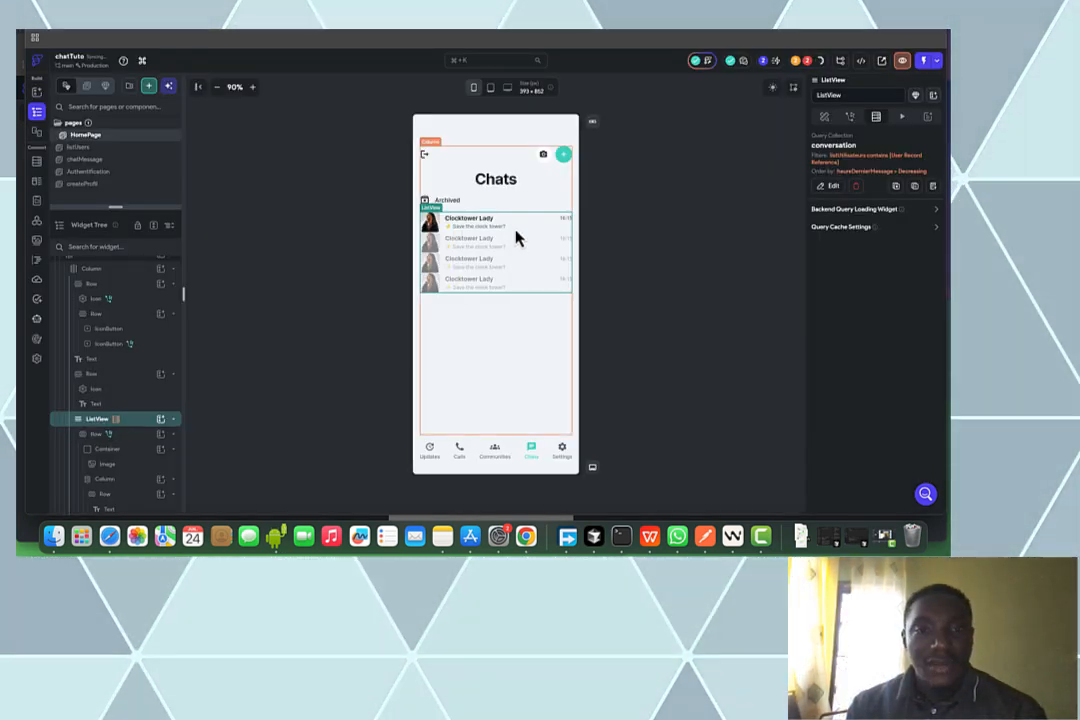
Set the chat row's bottom padding to 10, then bring up its Backend Query settings
{"action": "left_click", "coordinate": [140, 436]}
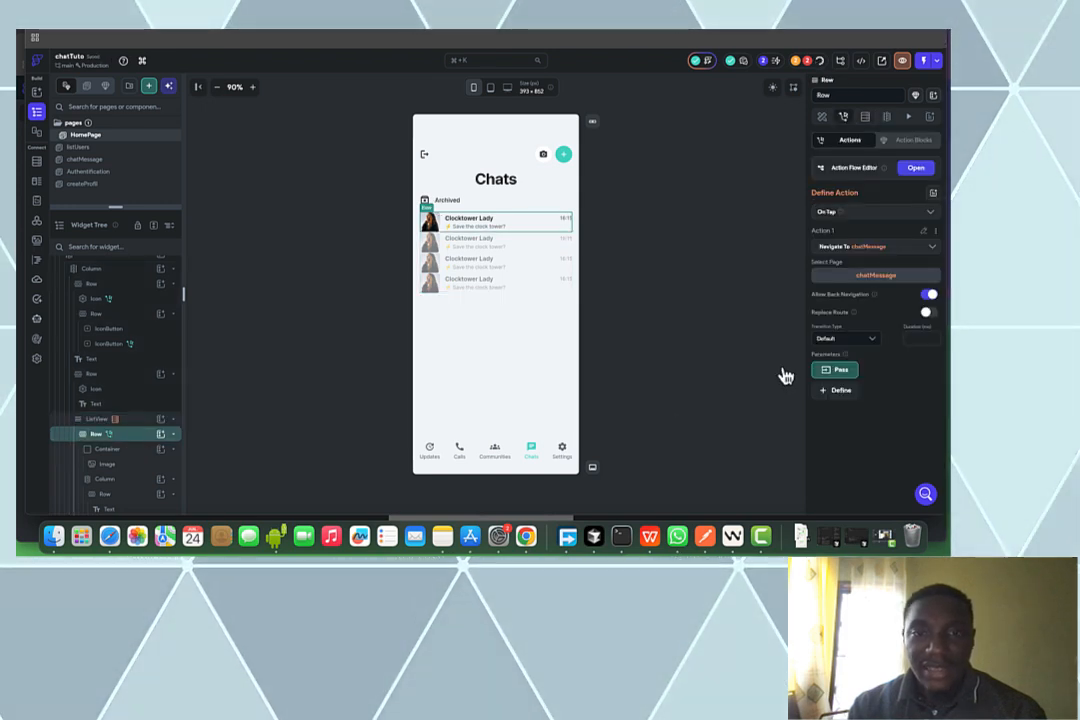
{"action": "left_click", "coordinate": [823, 117]}
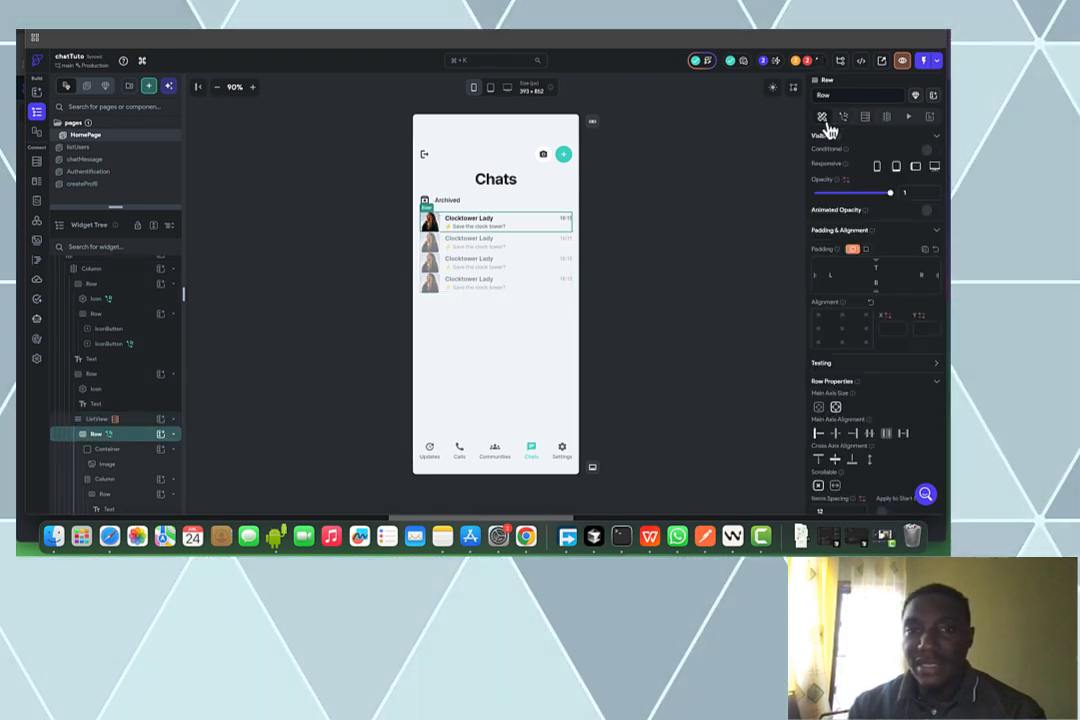
{"action": "left_click", "coordinate": [880, 281]}
{"action": "type", "text": "10"}
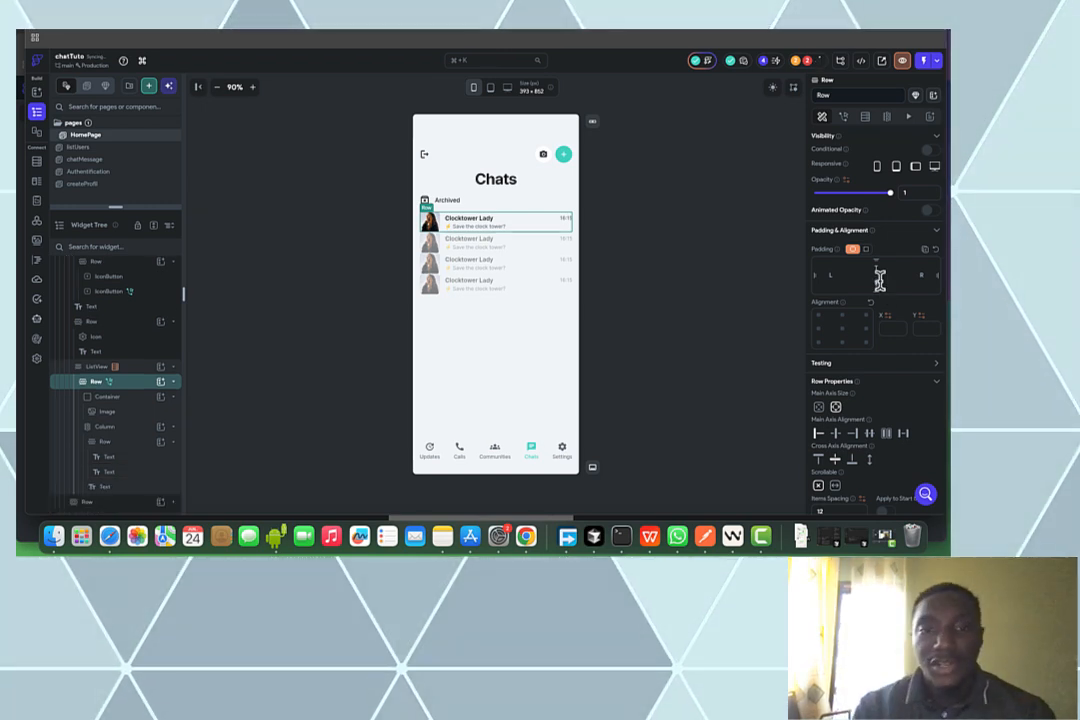
{"action": "left_click", "coordinate": [720, 259]}
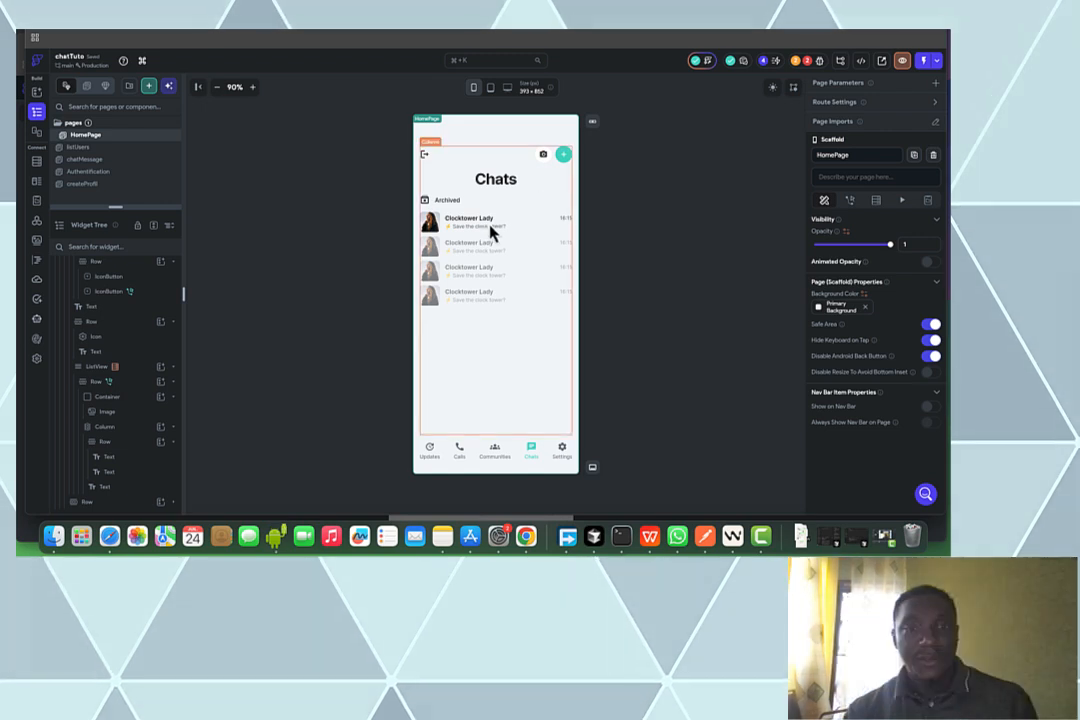
{"action": "left_click", "coordinate": [147, 383]}
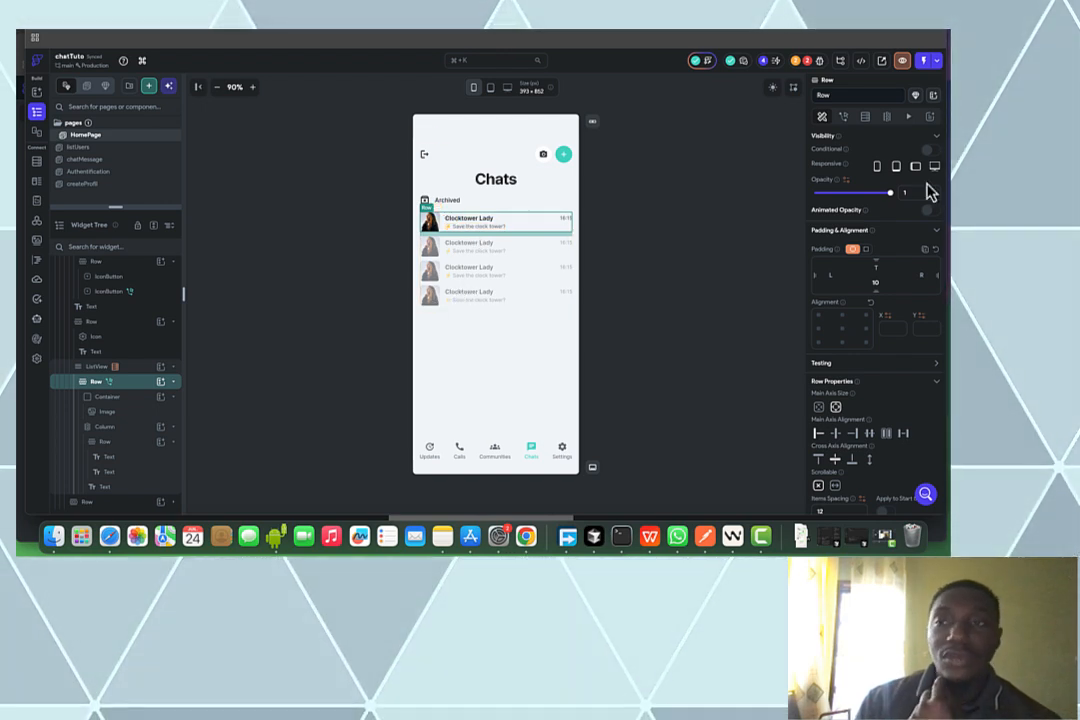
{"action": "left_click", "coordinate": [870, 121]}
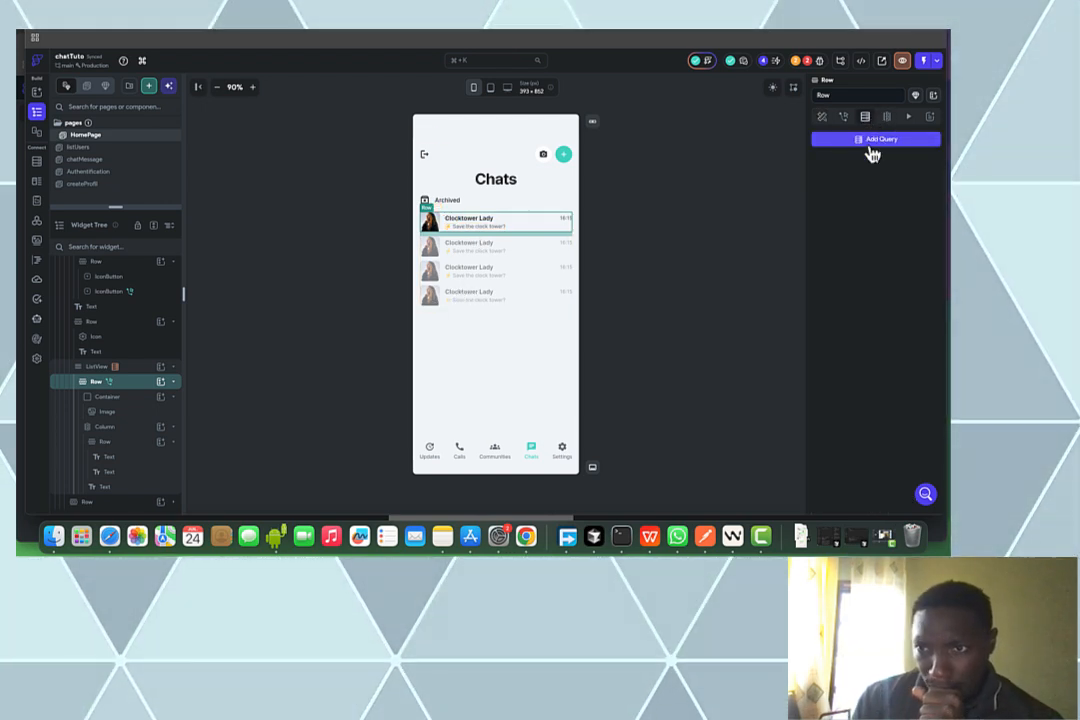
Add a Document from Reference query on users, referenced via the conversation's listUtilisateurs
{"action": "left_click", "coordinate": [872, 141]}
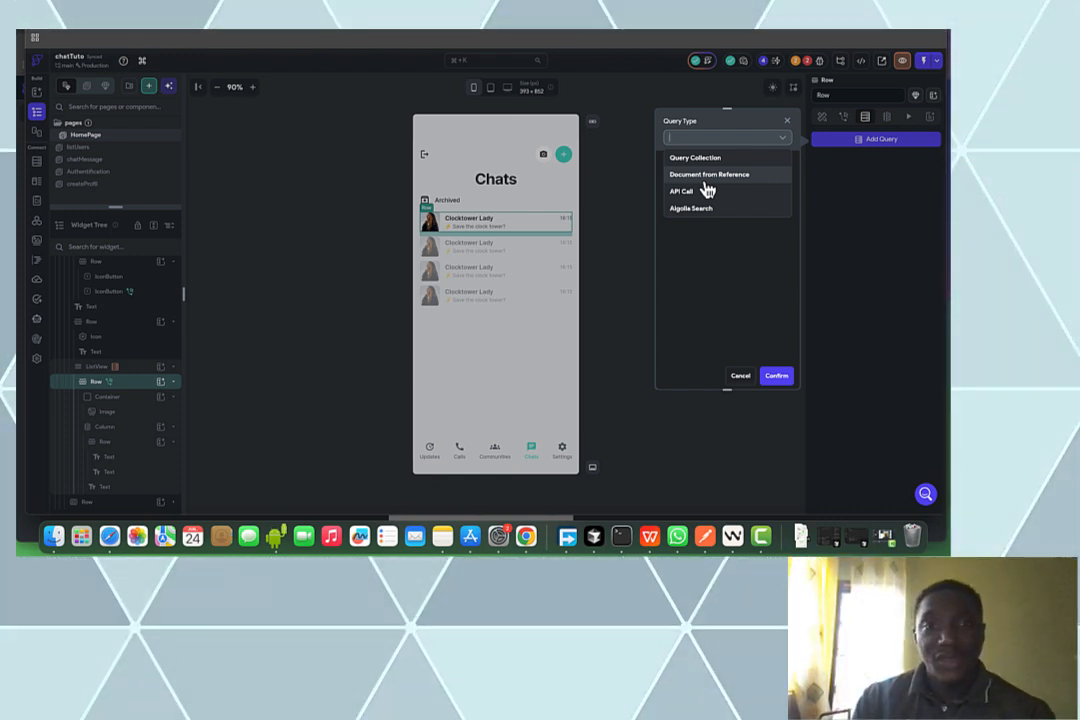
{"action": "left_click", "coordinate": [708, 179]}
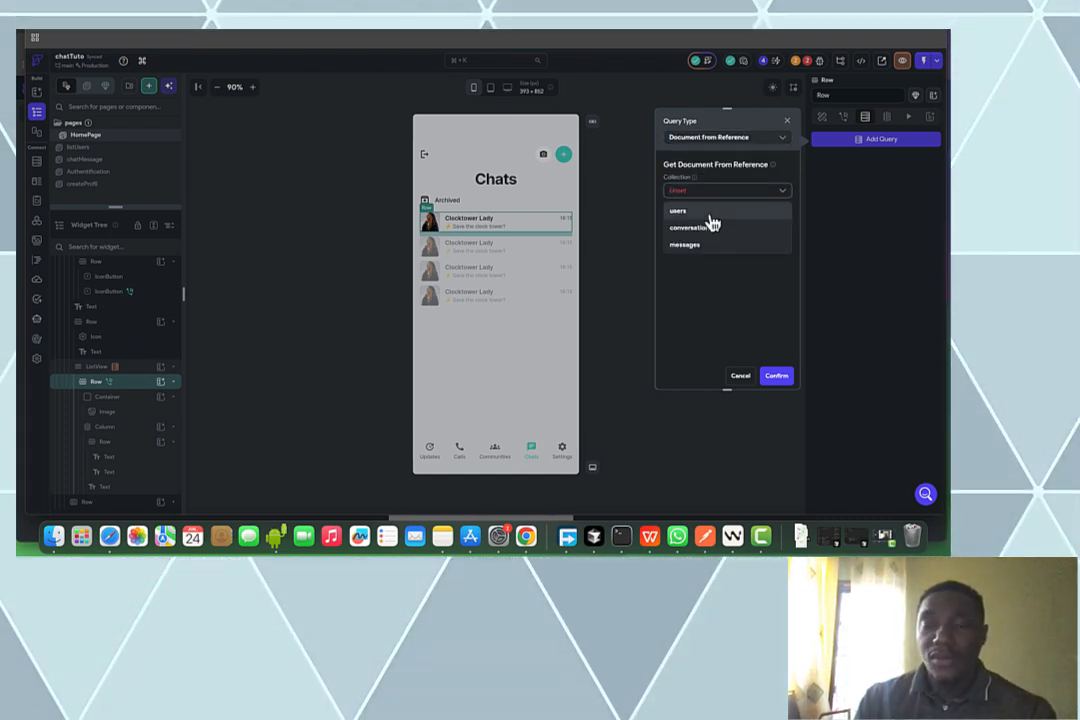
{"action": "left_click", "coordinate": [711, 214]}
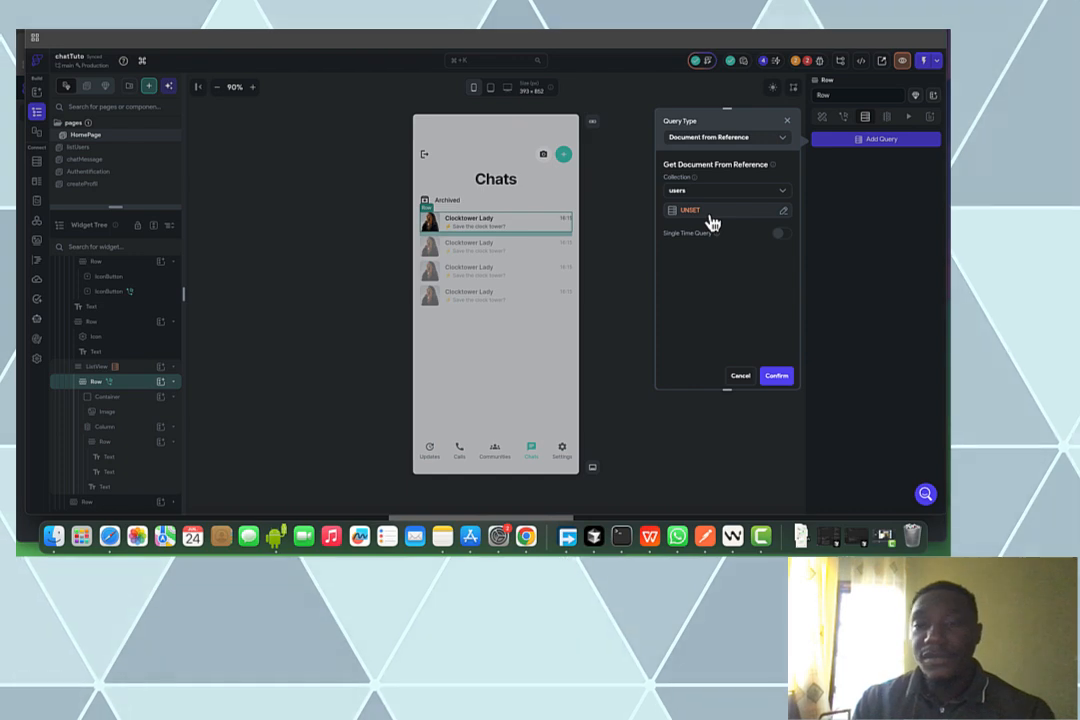
{"action": "left_click", "coordinate": [712, 215]}
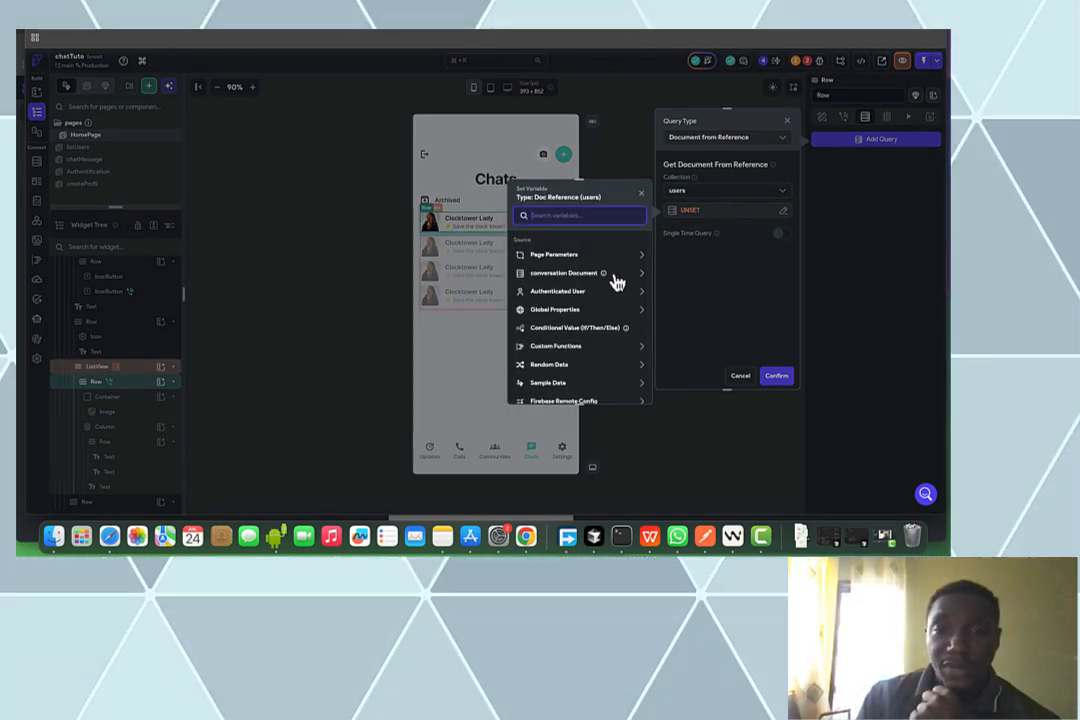
{"action": "left_click", "coordinate": [613, 275]}
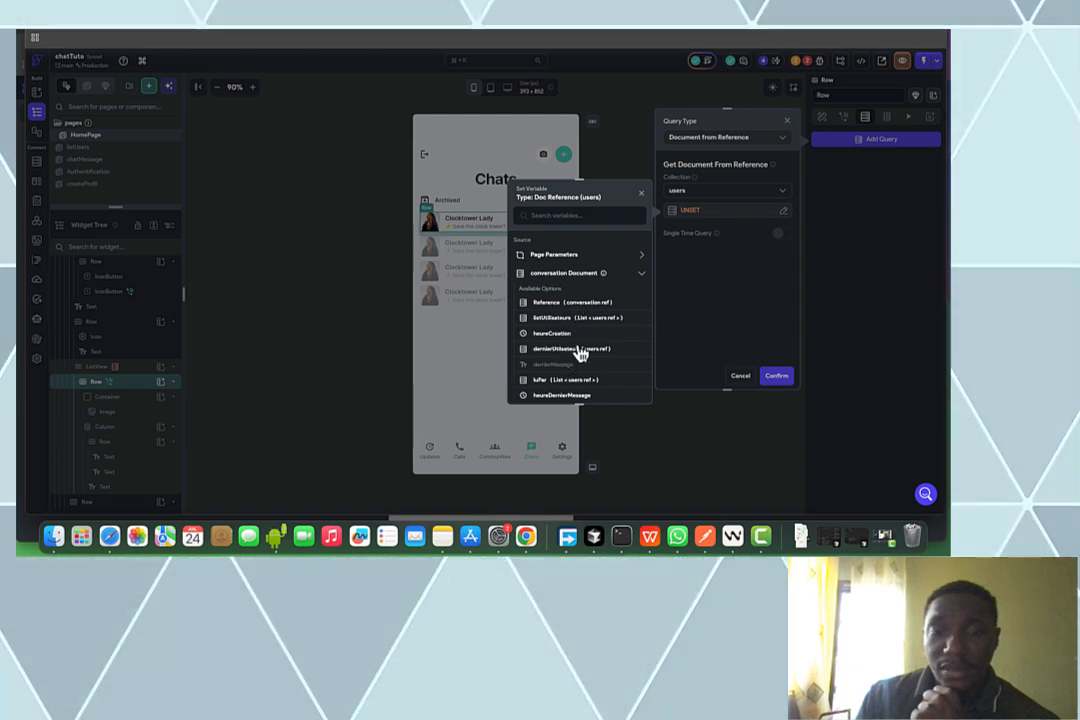
{"action": "scroll", "coordinate": [607, 331], "scroll_direction": "down", "scroll_amount": 1}
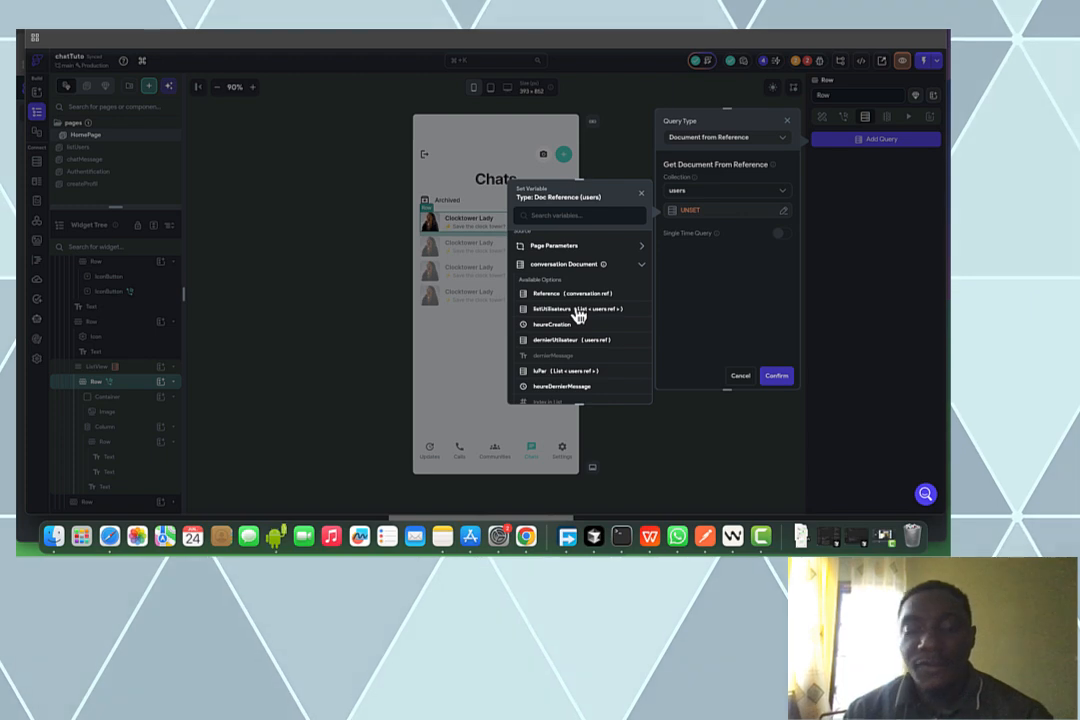
{"action": "left_click", "coordinate": [578, 316]}
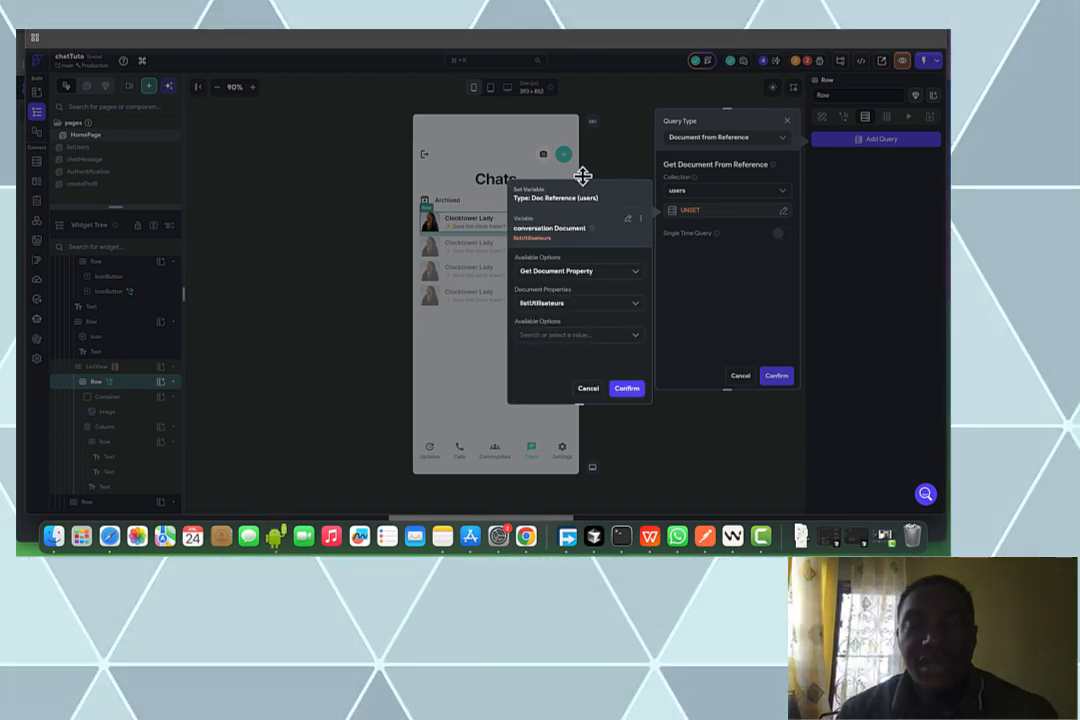
Filter listUtilisateurs with a single condition whose first value is Item in List
{"action": "left_click_drag", "start_coordinate": [578, 180], "coordinate": [576, 141]}
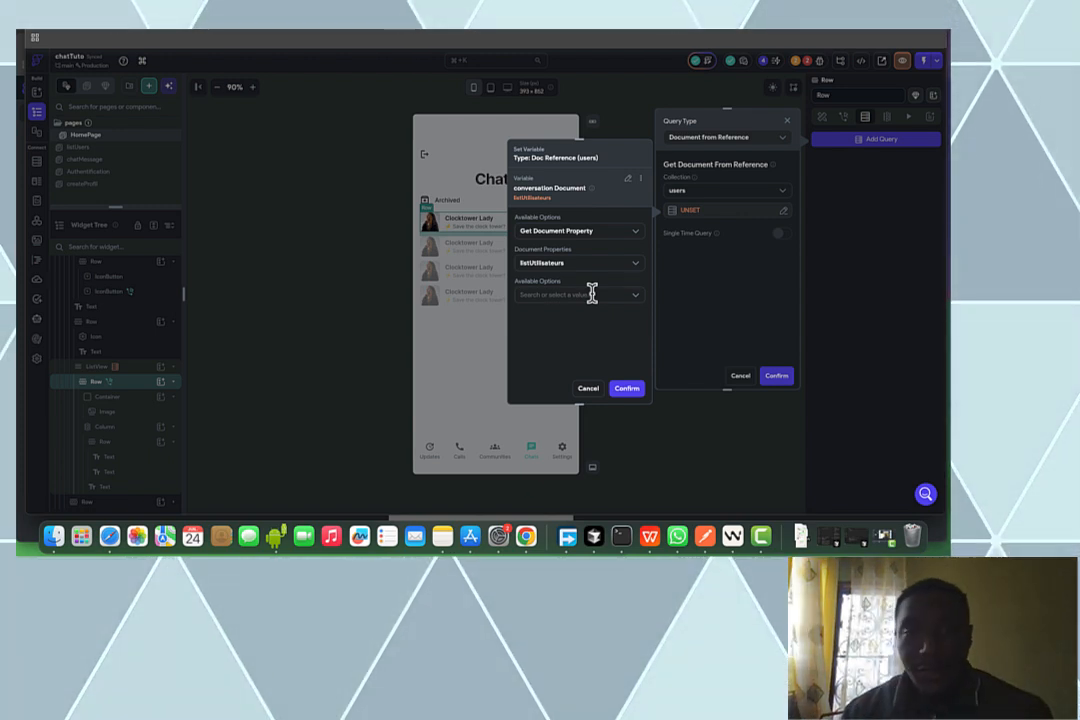
{"action": "left_click", "coordinate": [592, 292]}
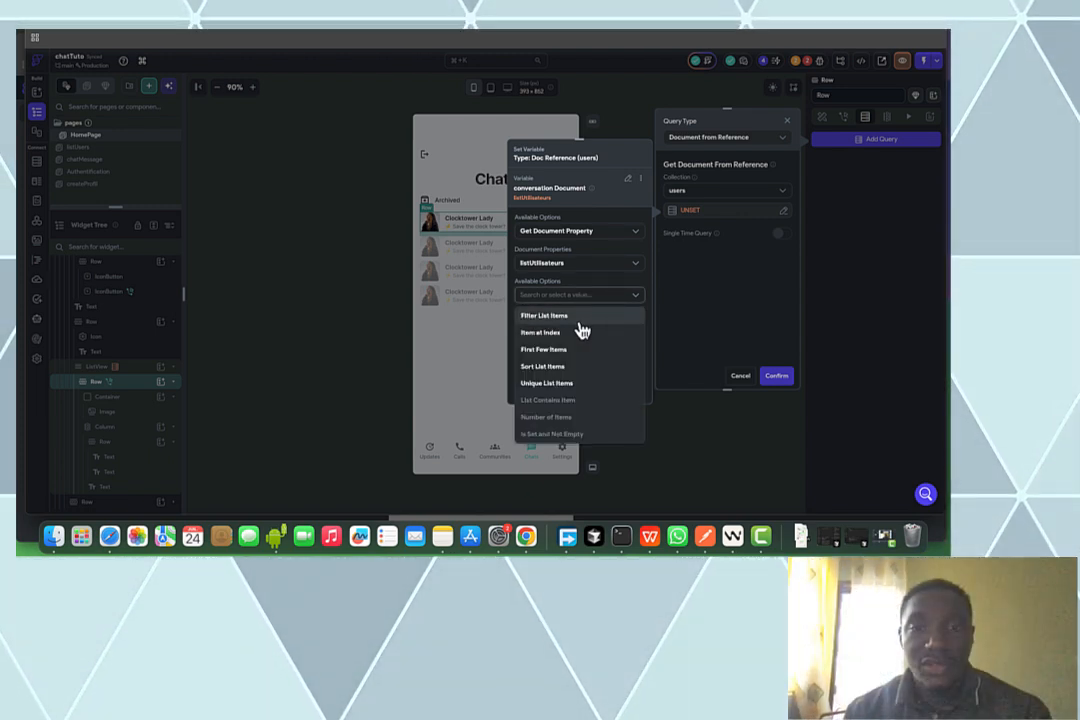
{"action": "left_click", "coordinate": [583, 318]}
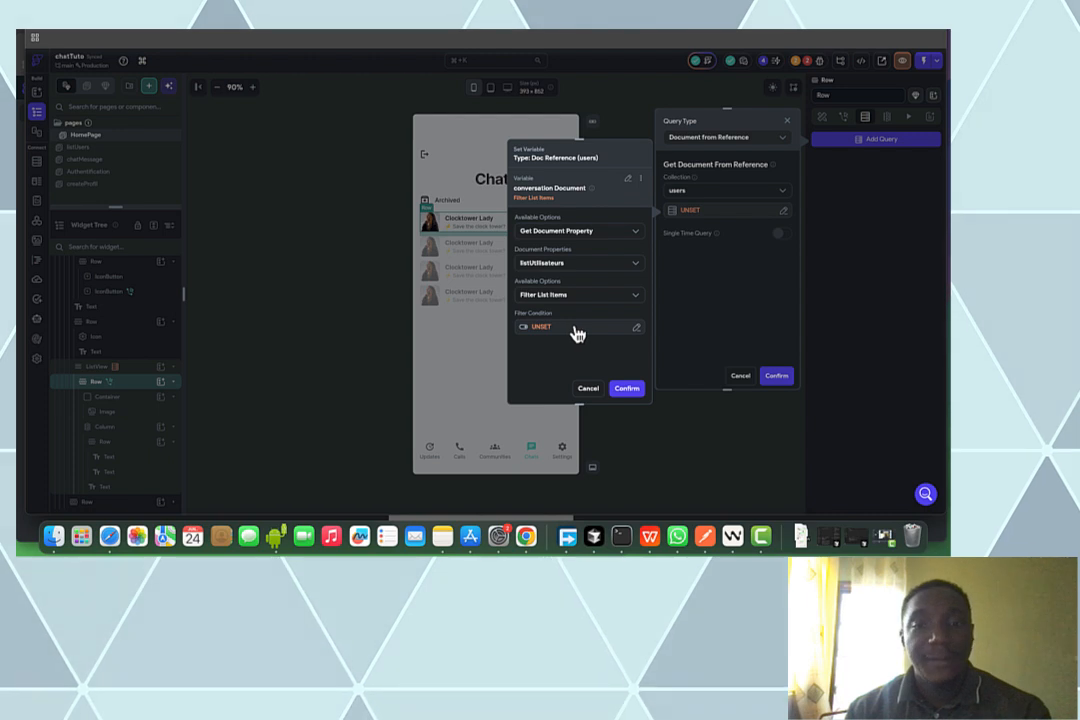
{"action": "left_click", "coordinate": [577, 330]}
{"action": "left_click", "coordinate": [395, 368]}
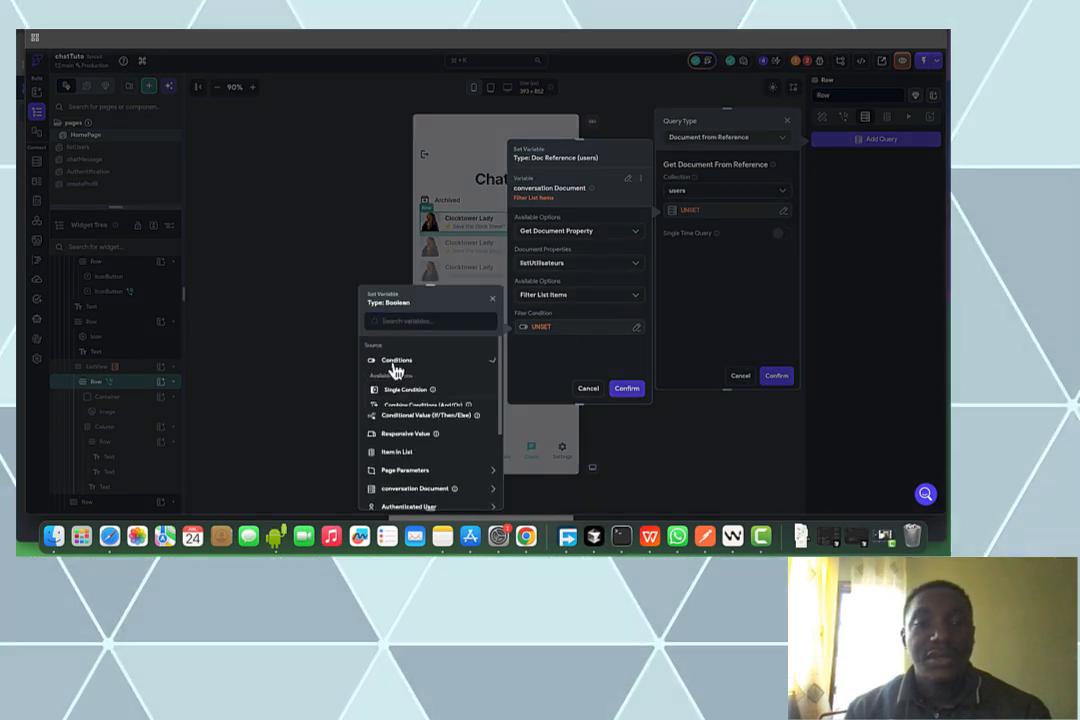
{"action": "left_click", "coordinate": [379, 389]}
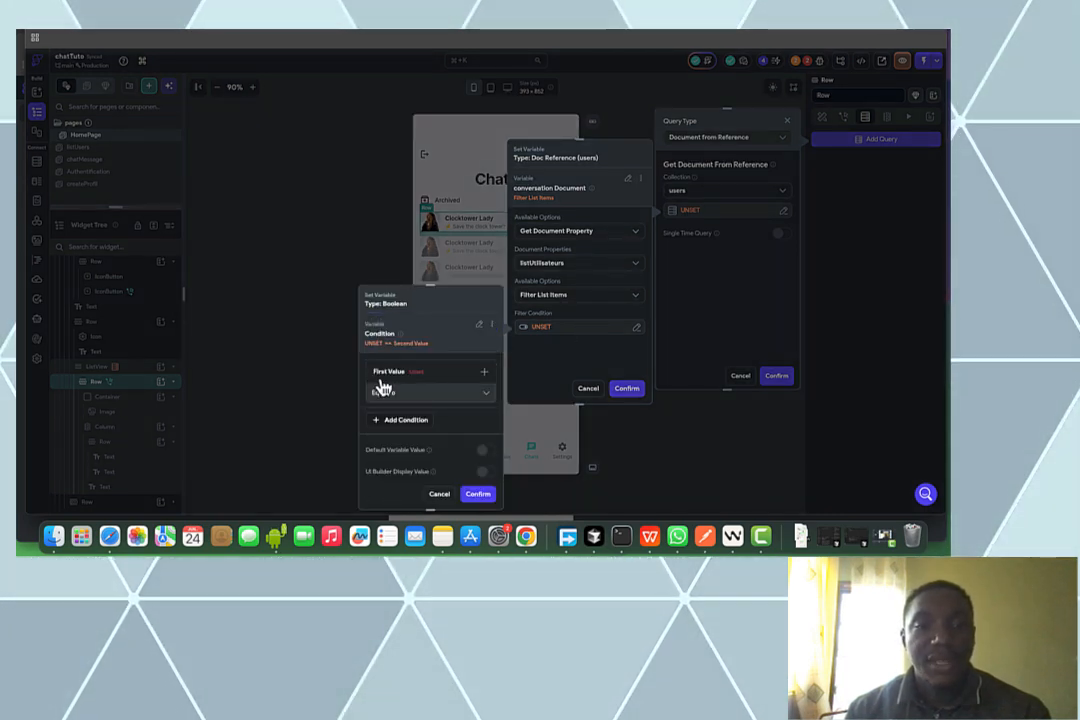
{"action": "left_click", "coordinate": [396, 382]}
{"action": "left_click", "coordinate": [388, 391]}
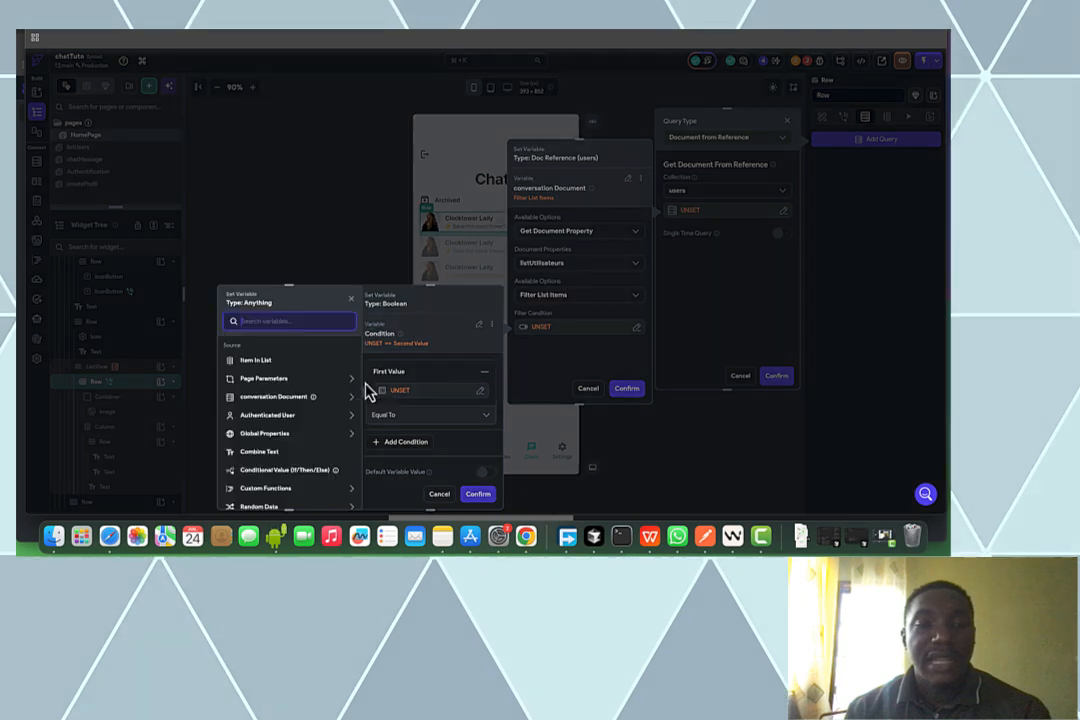
{"action": "left_click", "coordinate": [259, 362]}
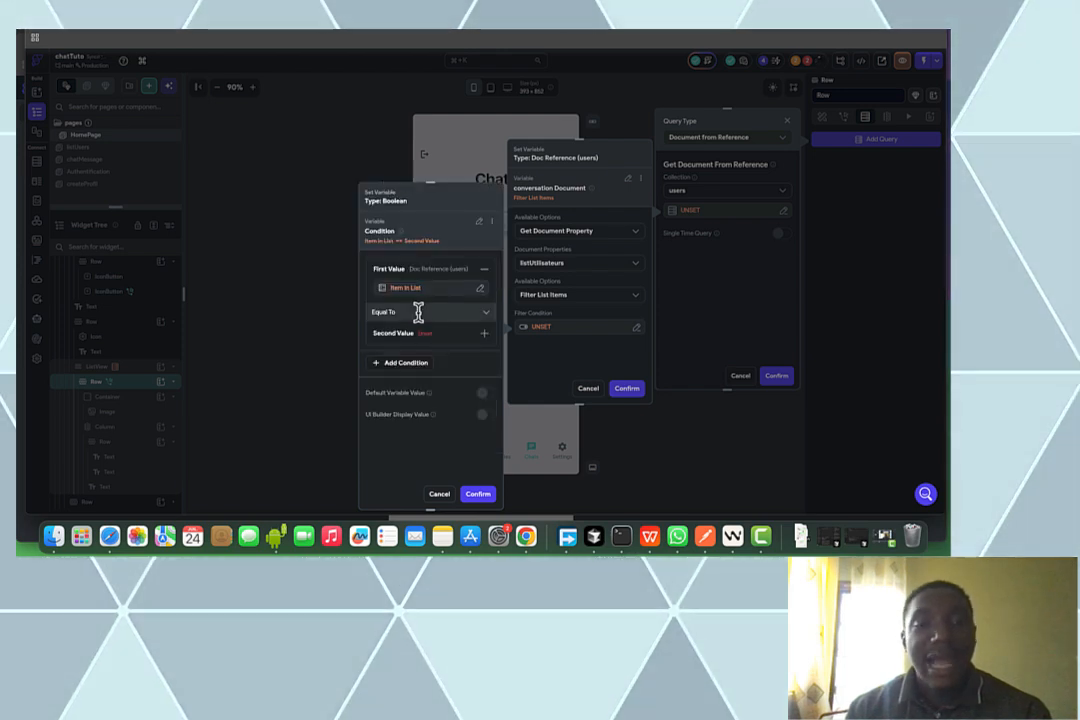
Make the condition Not Equal To the authenticated user's reference and confirm it
{"action": "left_click", "coordinate": [419, 312]}
{"action": "left_click", "coordinate": [416, 359]}
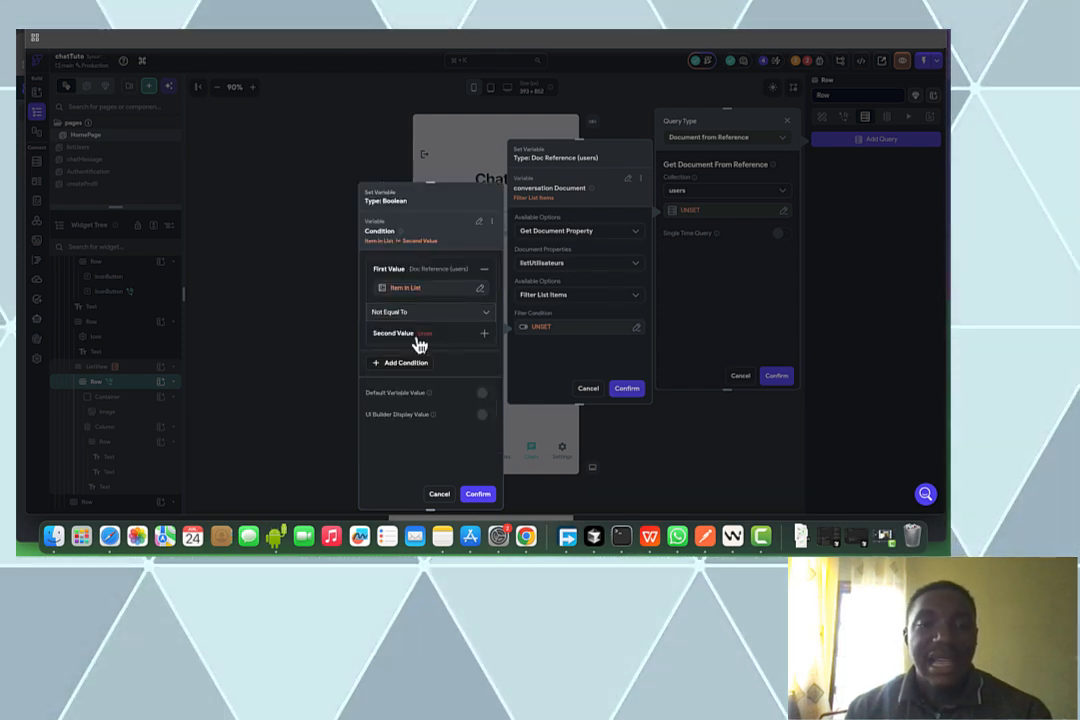
{"action": "left_click", "coordinate": [418, 340]}
{"action": "left_click", "coordinate": [400, 363]}
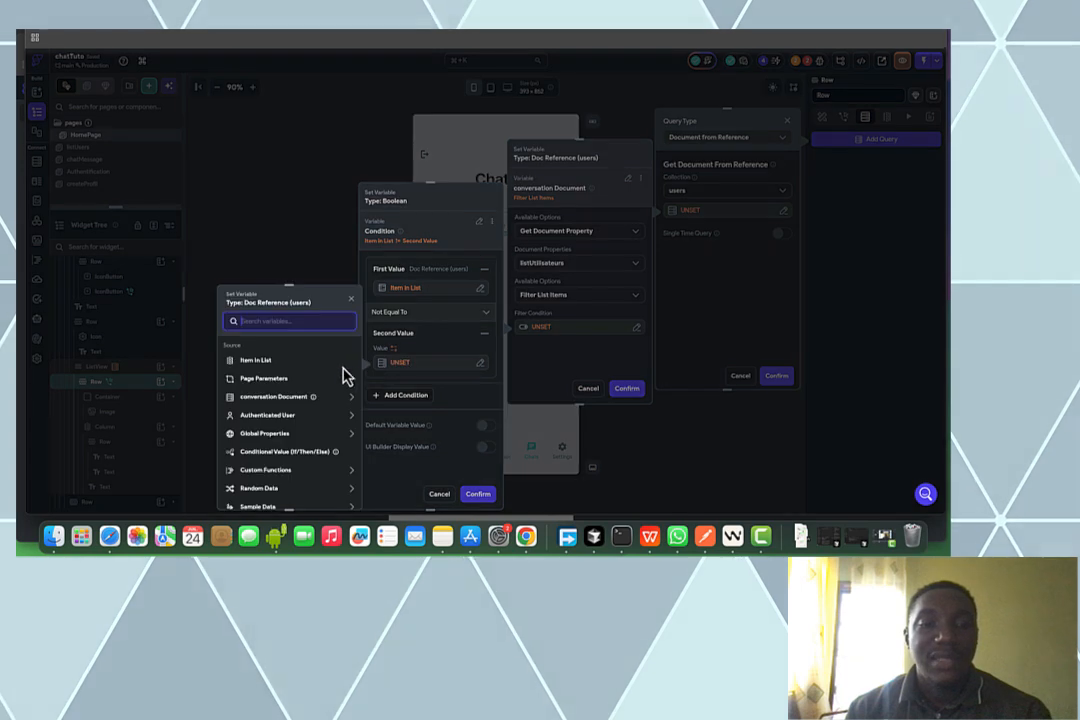
{"action": "left_click", "coordinate": [256, 415]}
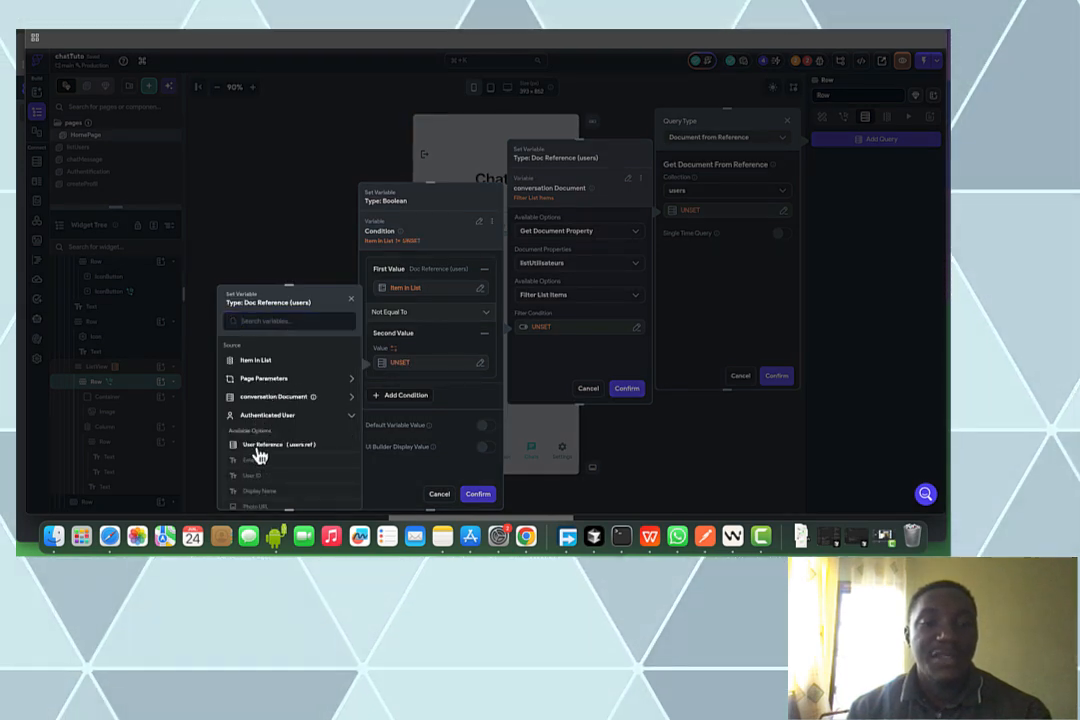
{"action": "left_click", "coordinate": [256, 450]}
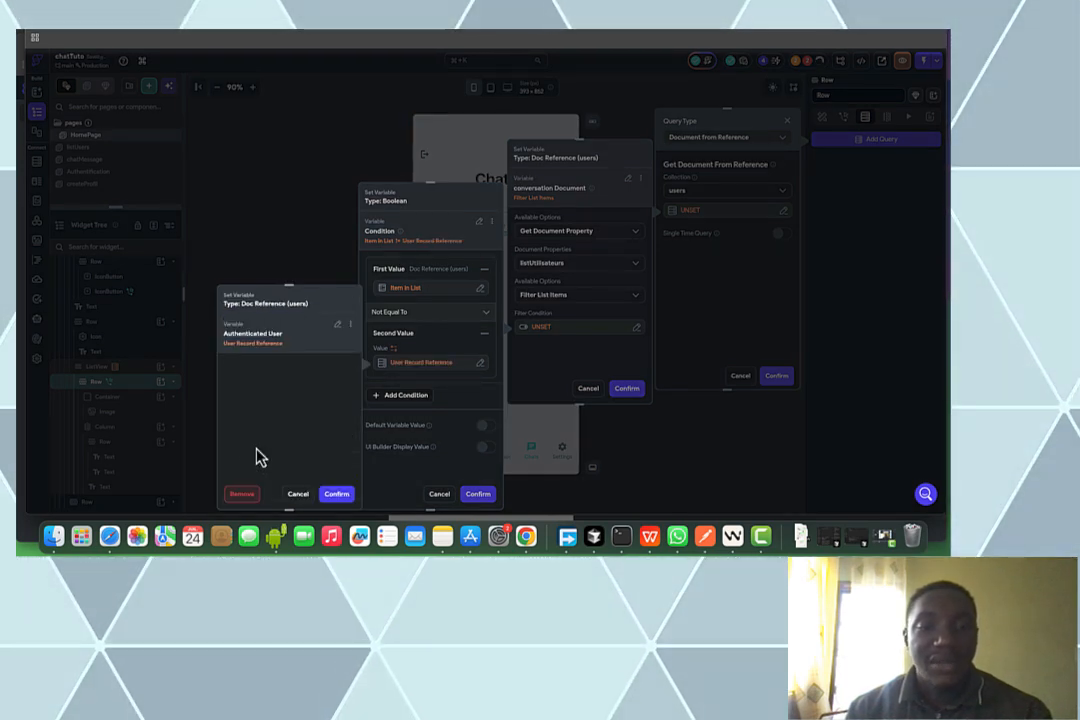
{"action": "left_click", "coordinate": [333, 496]}
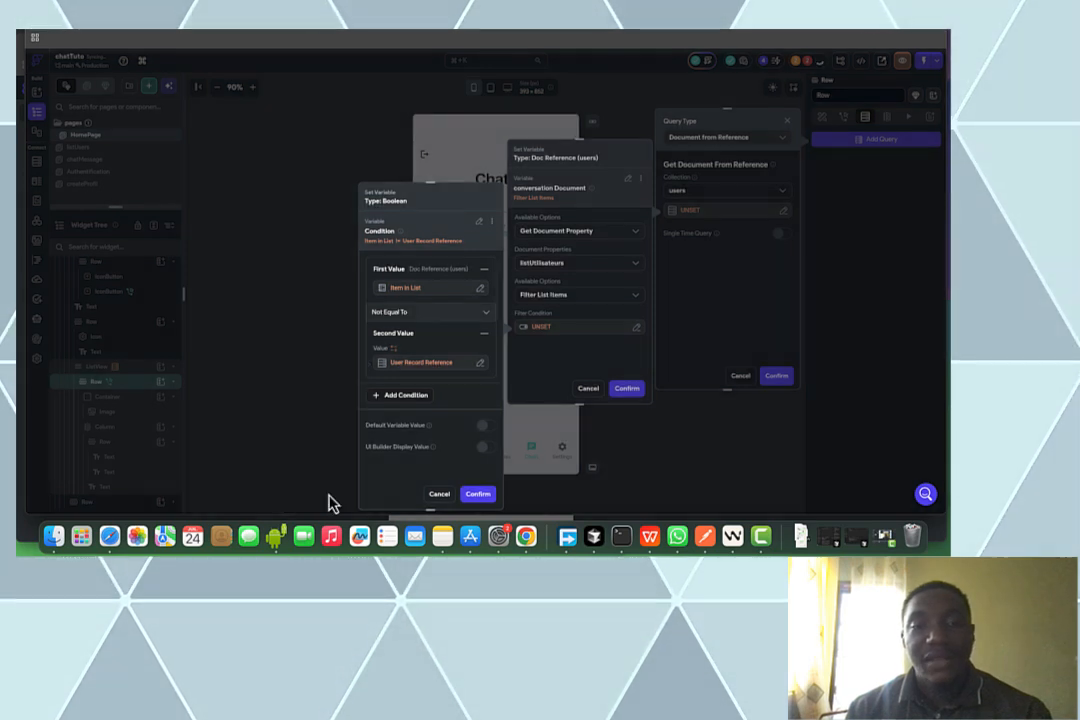
{"action": "left_click", "coordinate": [476, 495]}
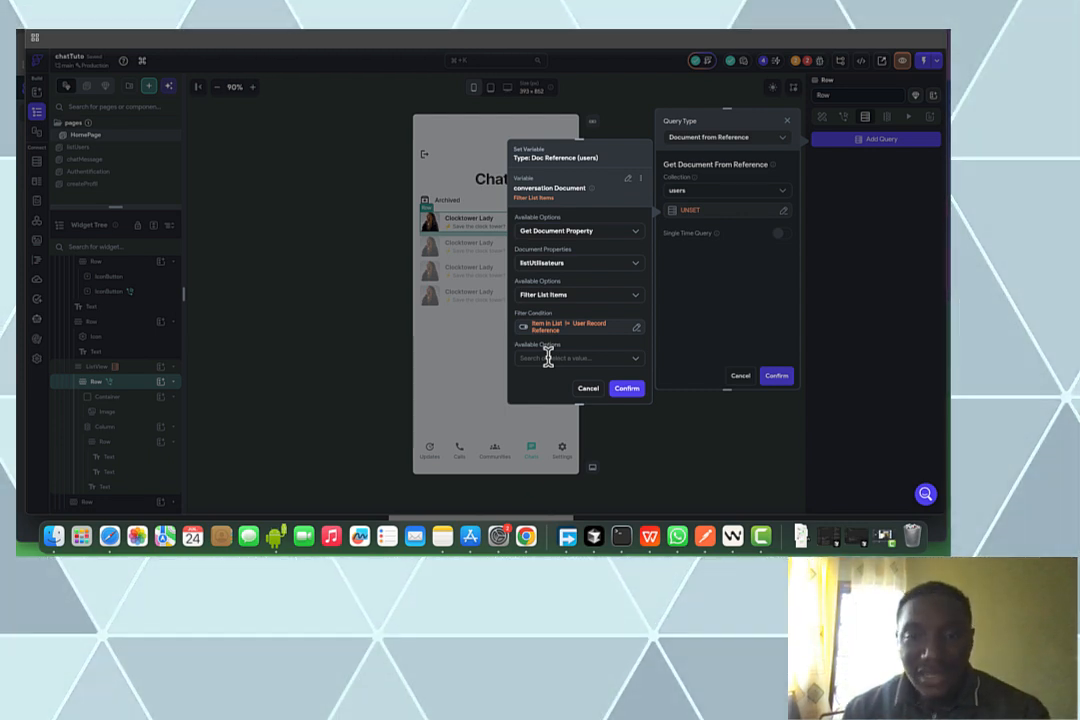
Take the first item of the filtered list via Item at Index
{"action": "left_click", "coordinate": [548, 358]}
{"action": "left_click", "coordinate": [555, 380]}
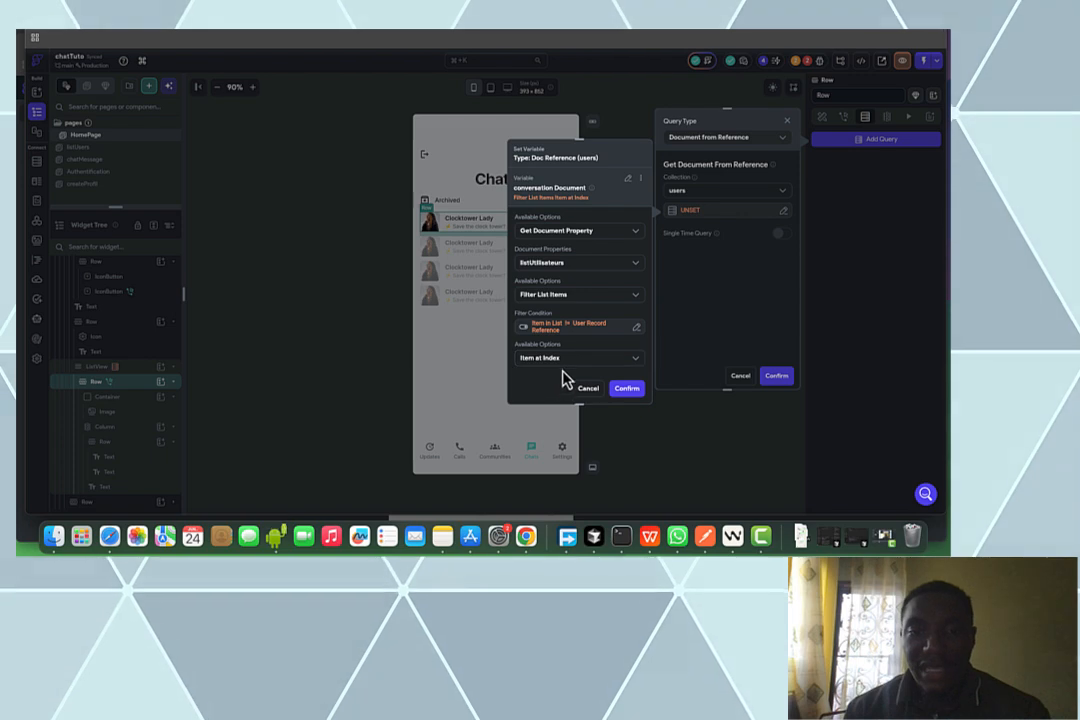
{"action": "scroll", "coordinate": [564, 366], "scroll_direction": "down", "scroll_amount": 1}
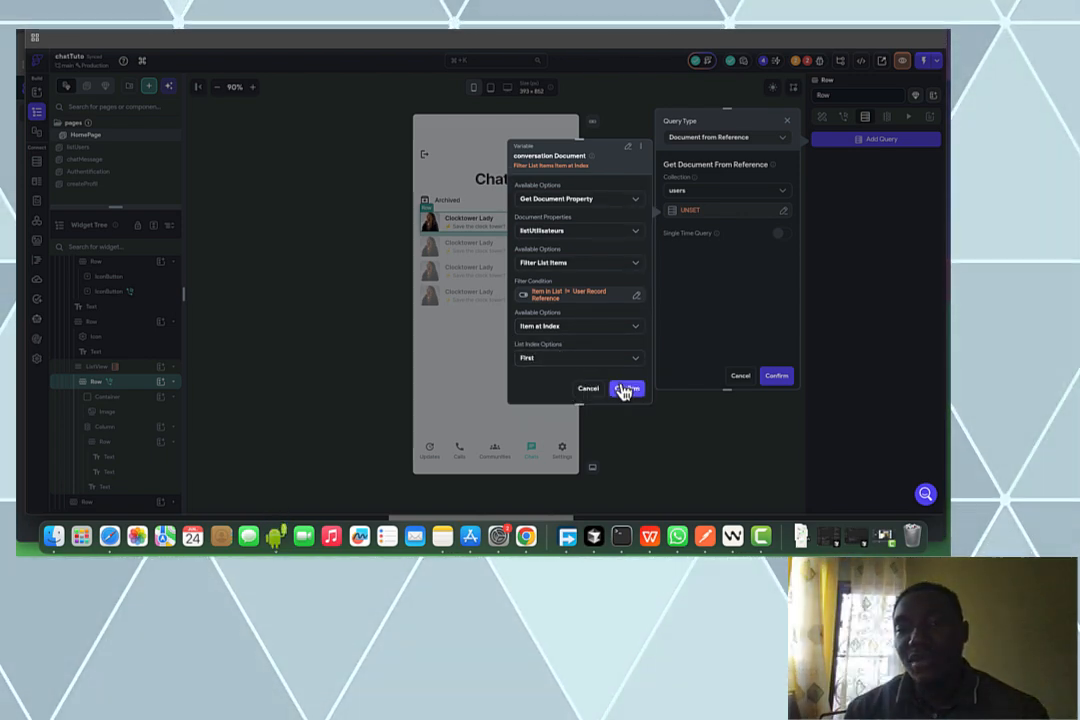
{"action": "left_click", "coordinate": [624, 389]}
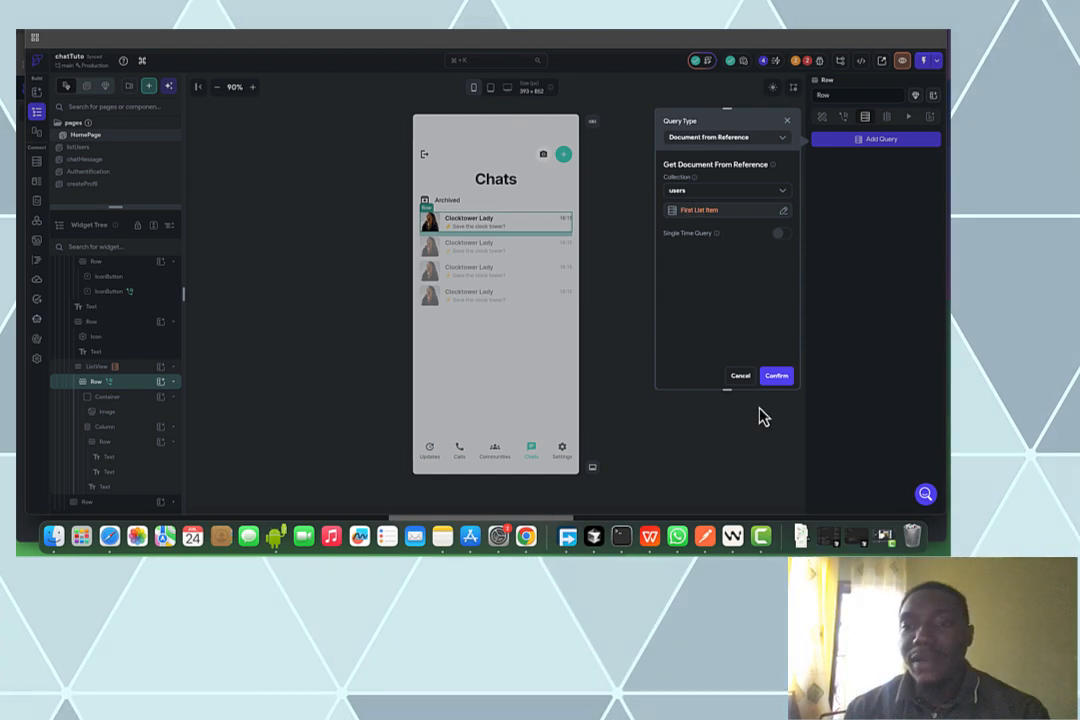
Save the users query and bind the avatar image path to photo_url with a pasted default URL
{"action": "left_click", "coordinate": [769, 379]}
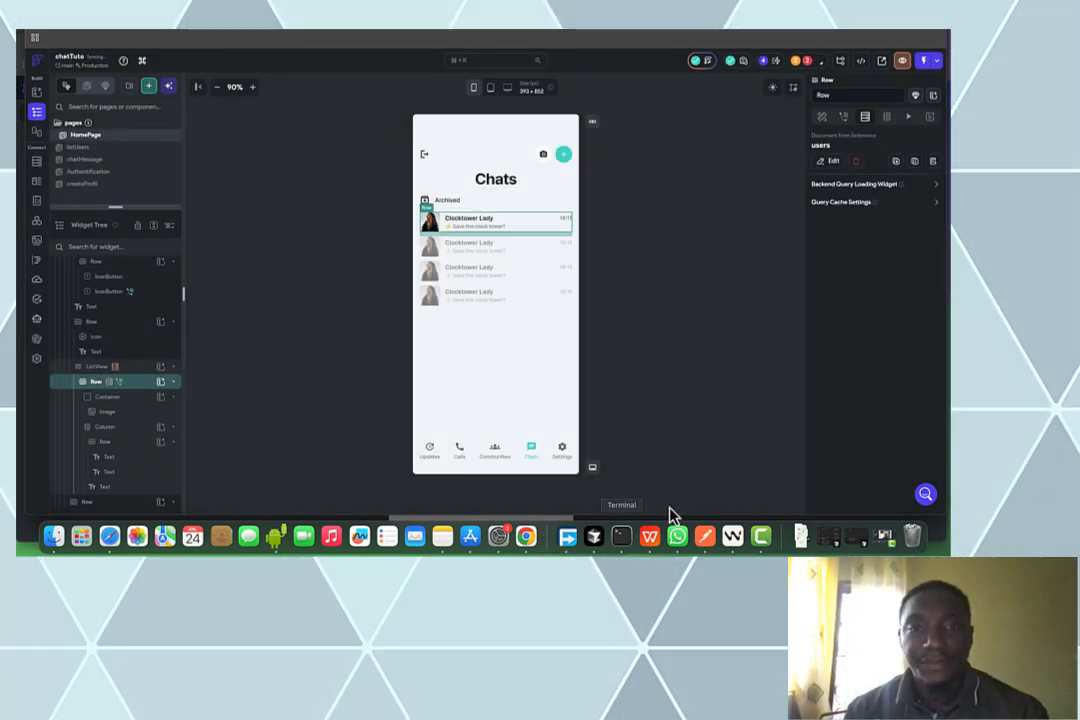
{"action": "left_click", "coordinate": [431, 228]}
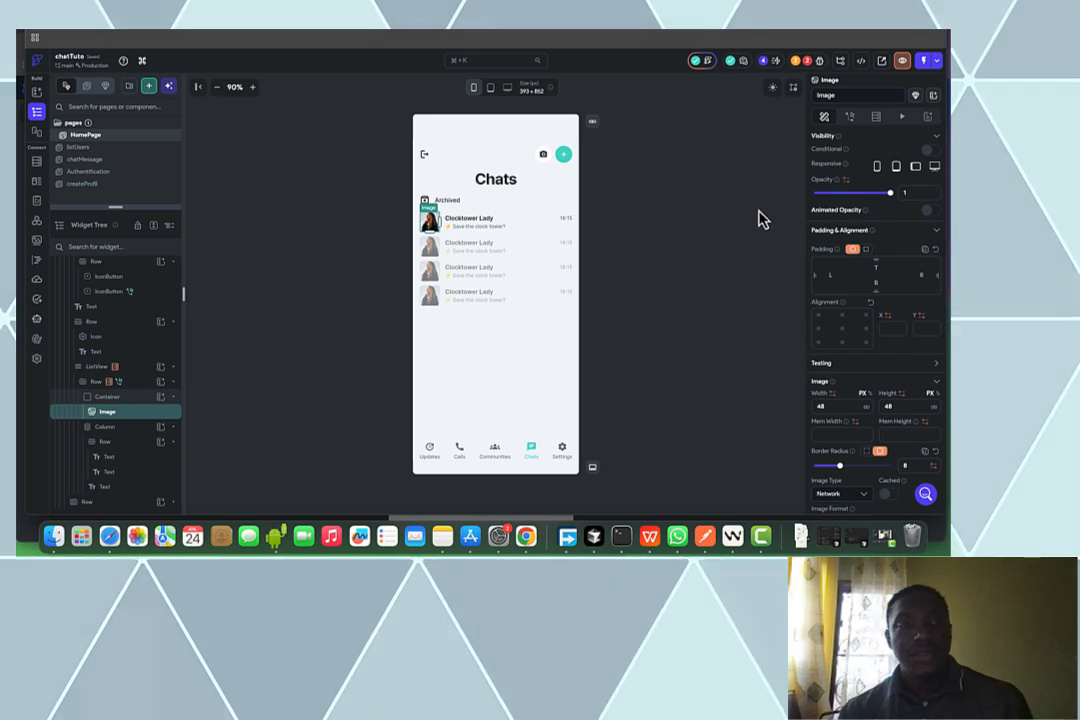
{"action": "scroll", "coordinate": [920, 263], "scroll_direction": "down", "scroll_amount": 5}
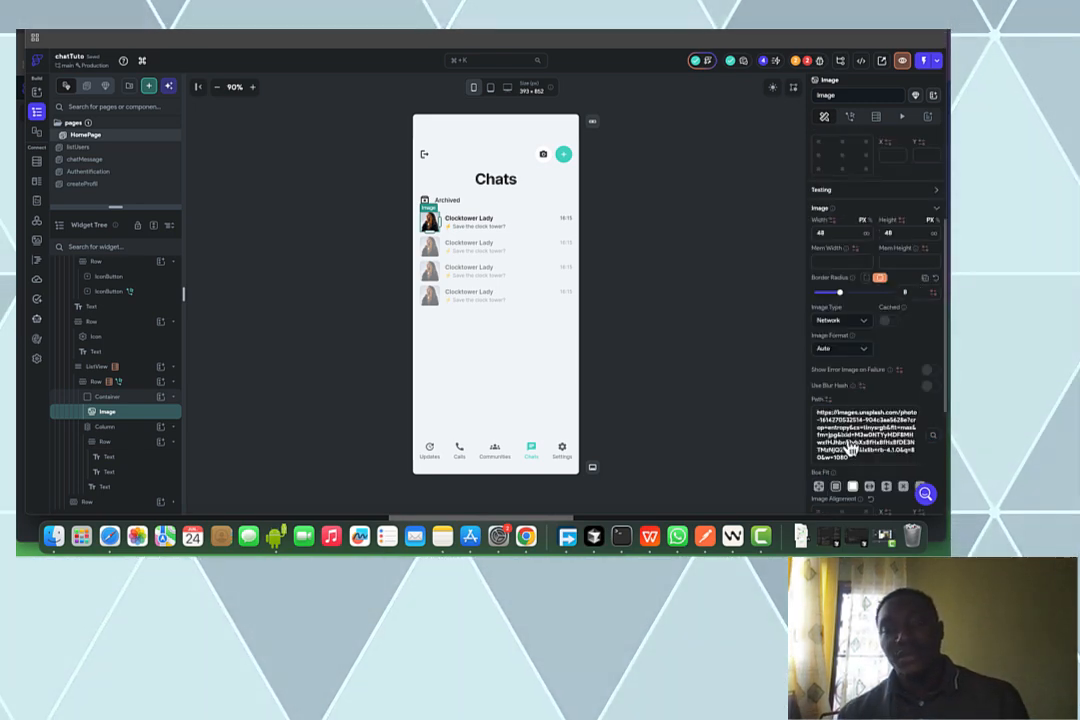
{"action": "left_click", "coordinate": [827, 400]}
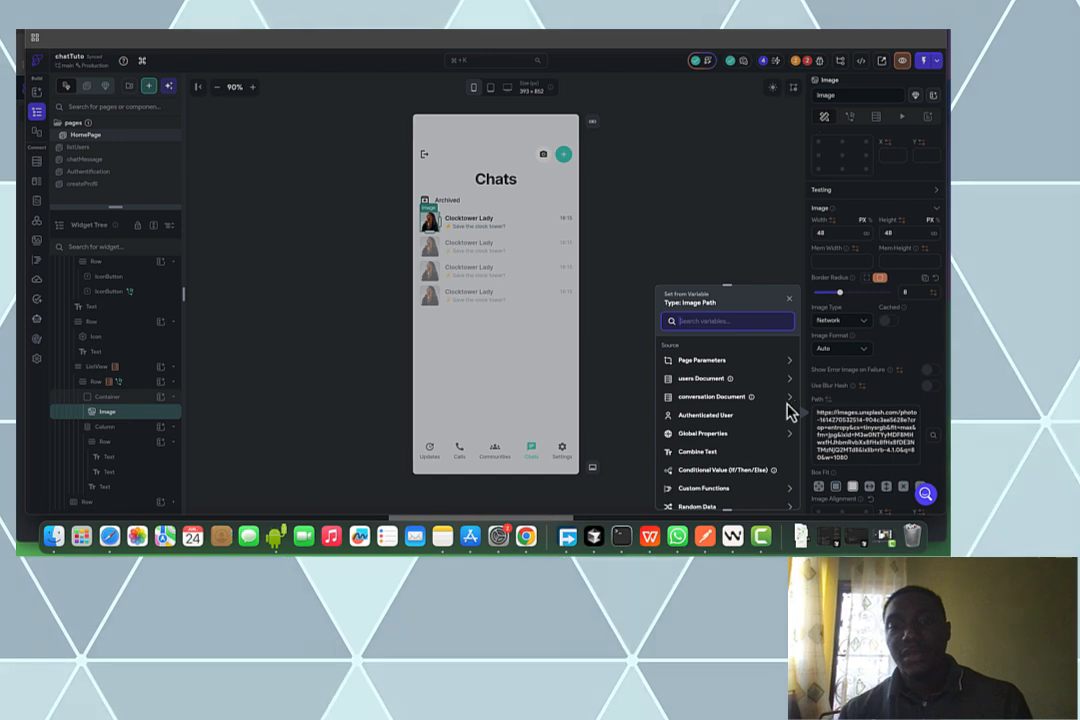
{"action": "left_click", "coordinate": [748, 384]}
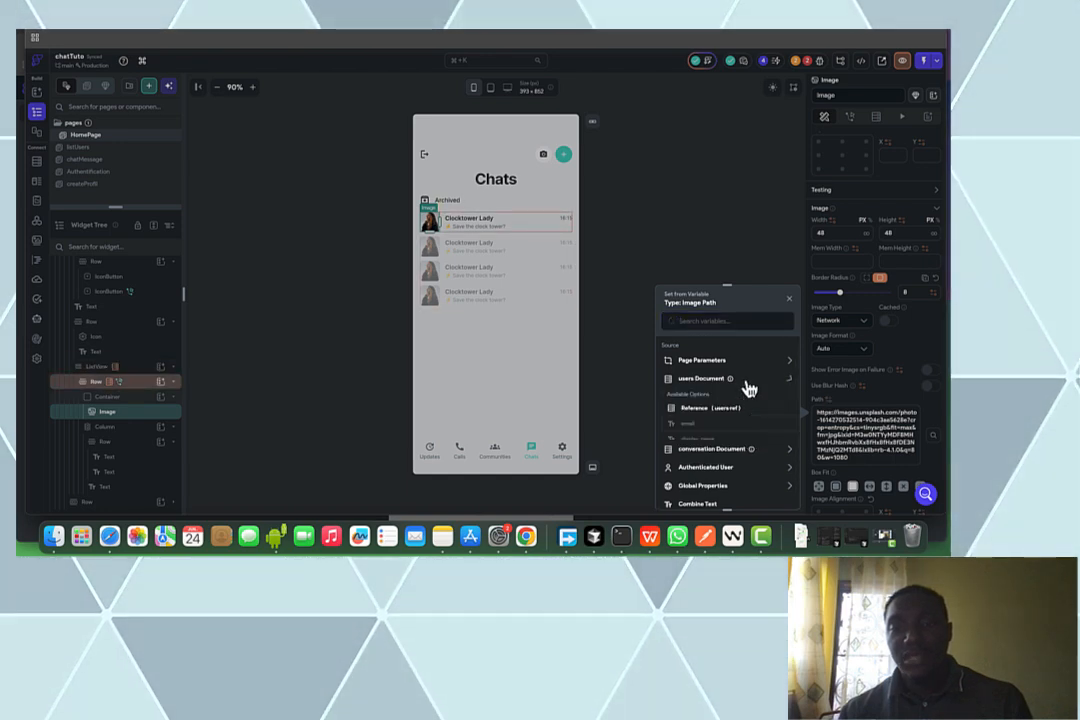
{"action": "left_click", "coordinate": [852, 414]}
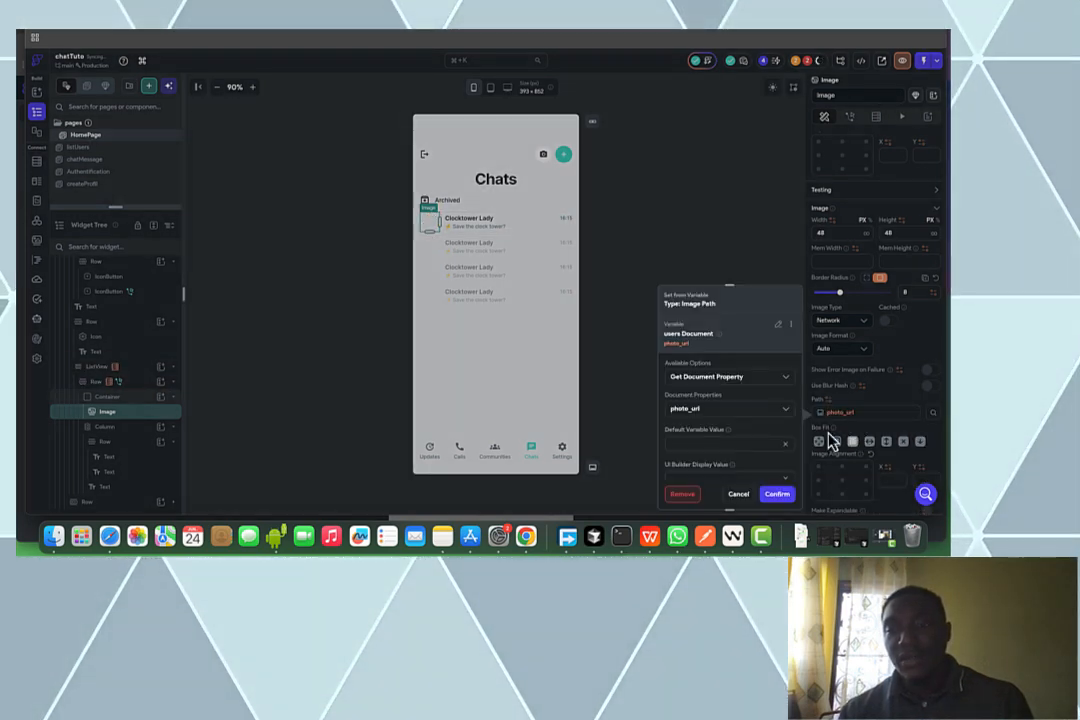
{"action": "left_click", "coordinate": [728, 444]}
{"action": "key", "text": "super+v"}
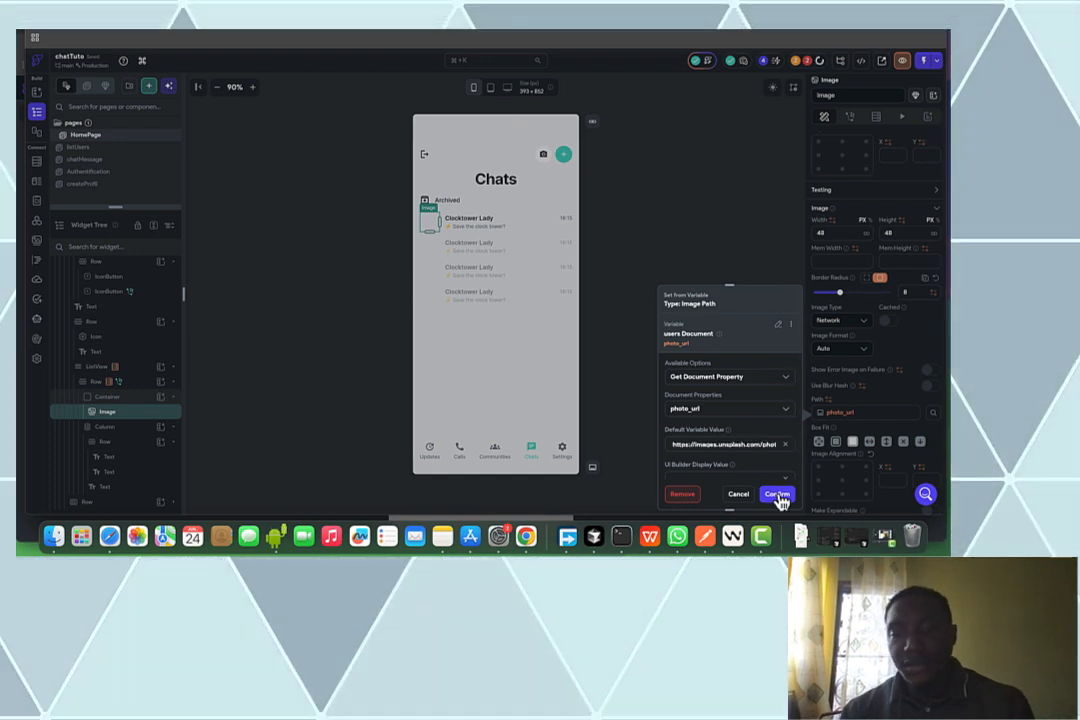
{"action": "left_click", "coordinate": [778, 494]}
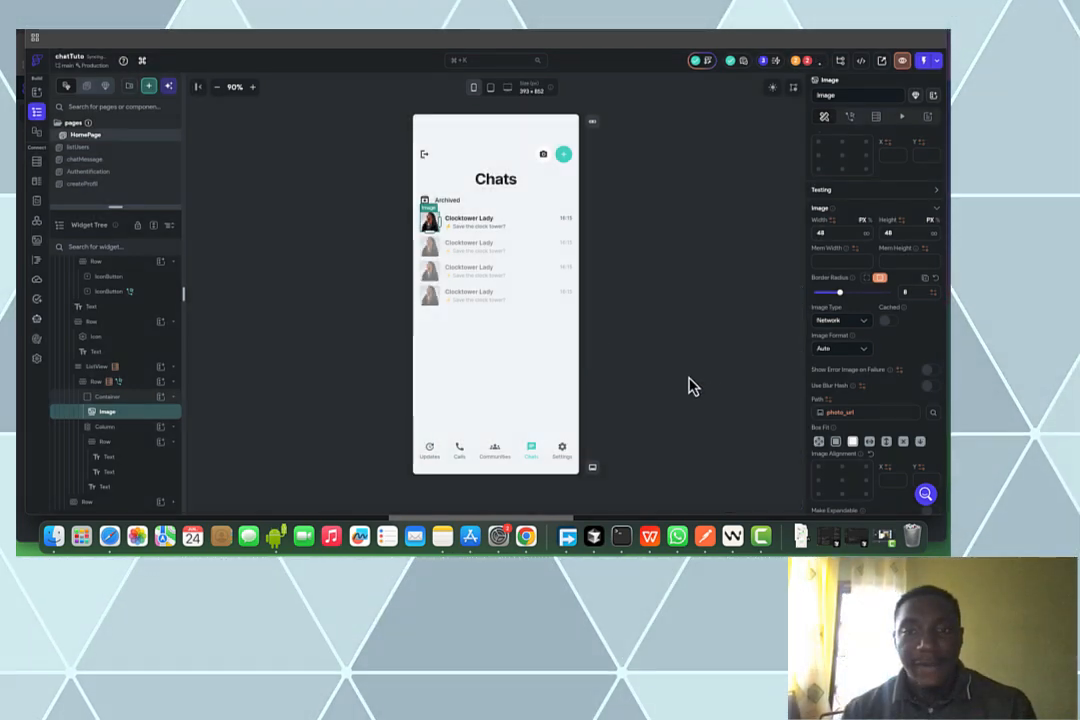
Select the contact name text in the first chat row to inspect its content
{"action": "left_click", "coordinate": [452, 221]}
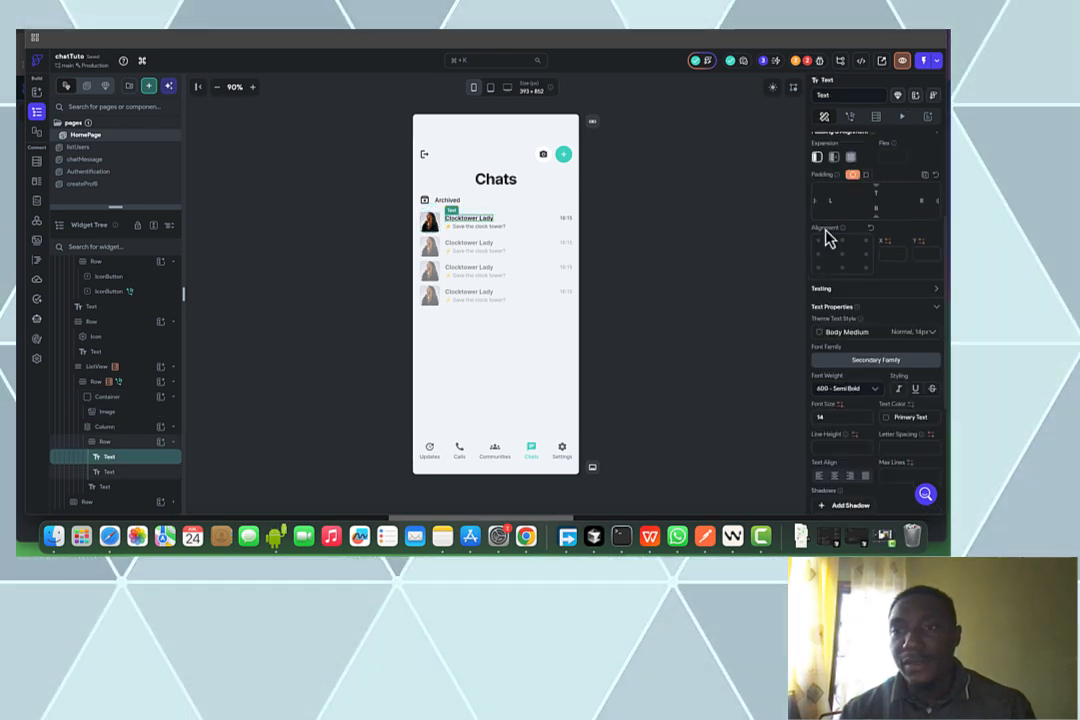
{"action": "scroll", "coordinate": [836, 225], "scroll_direction": "up", "scroll_amount": 3}
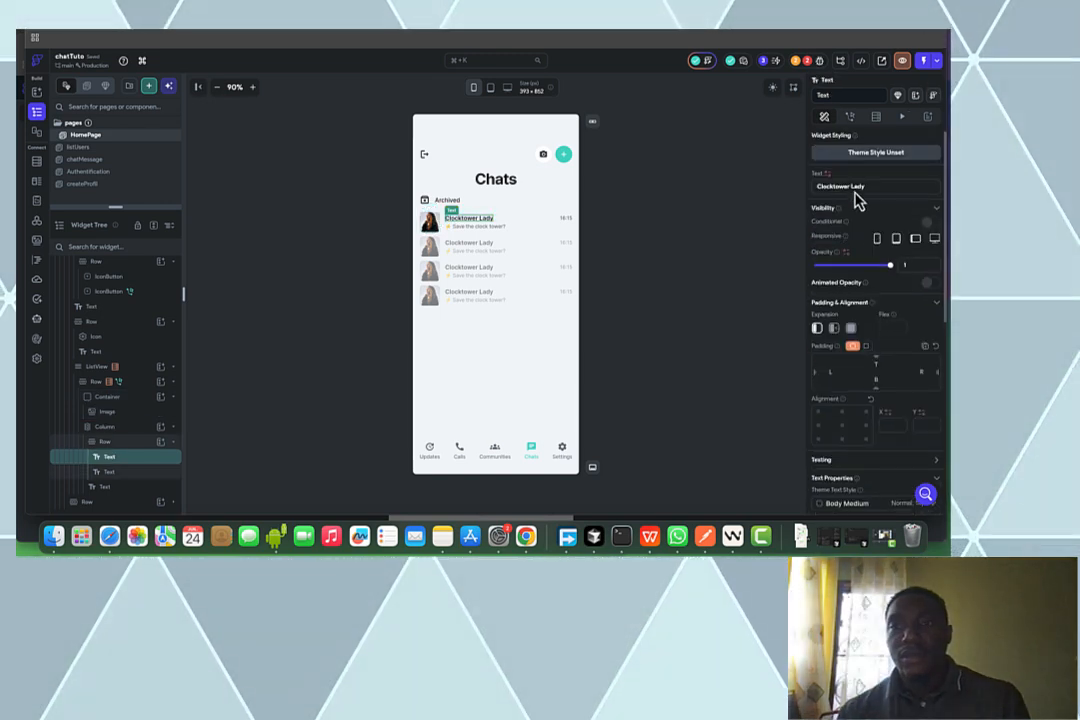
{"action": "left_click", "coordinate": [856, 185]}
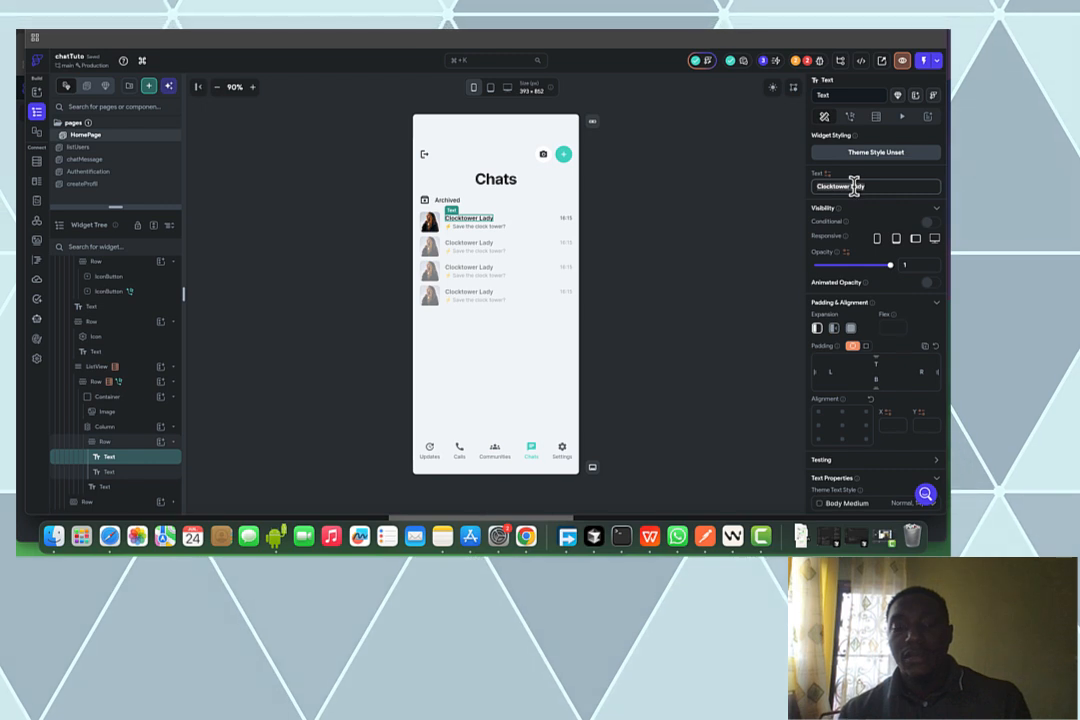
Bind the contact name text to the users document's display_name
{"action": "left_click", "coordinate": [826, 175]}
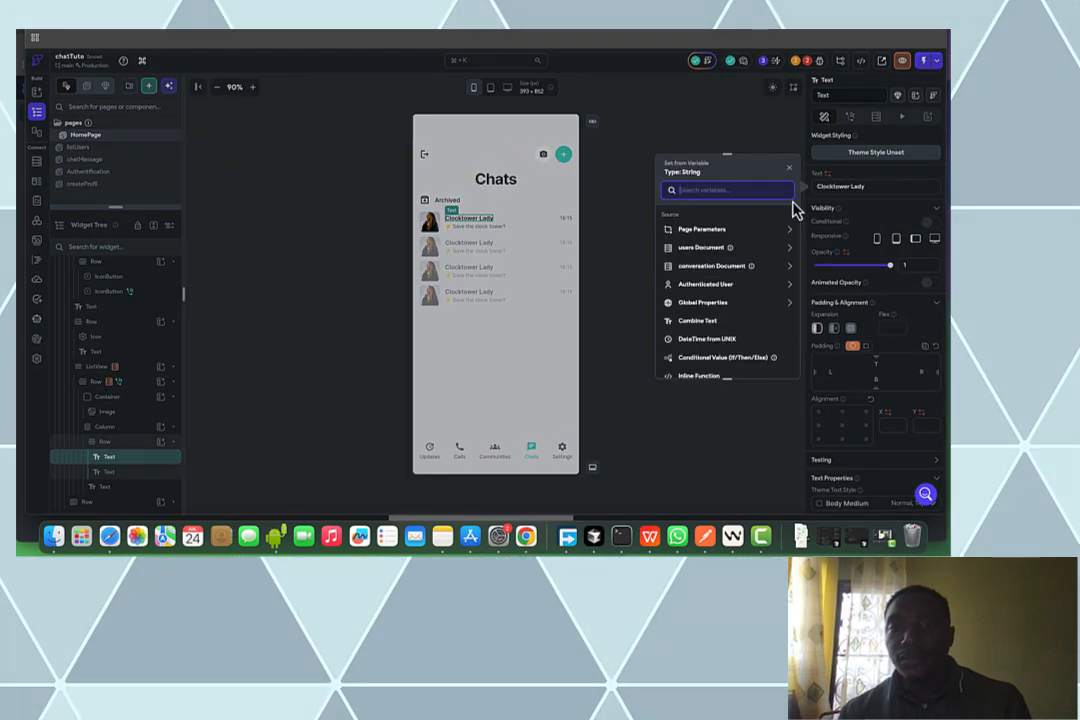
{"action": "left_click", "coordinate": [722, 248]}
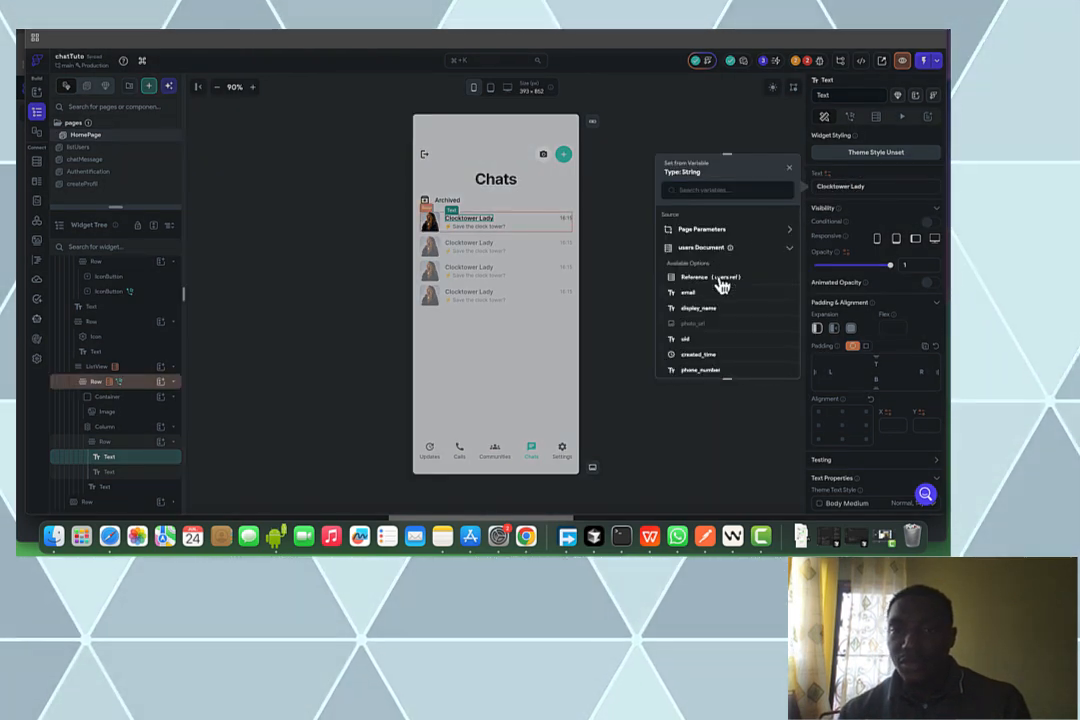
{"action": "left_click", "coordinate": [699, 308]}
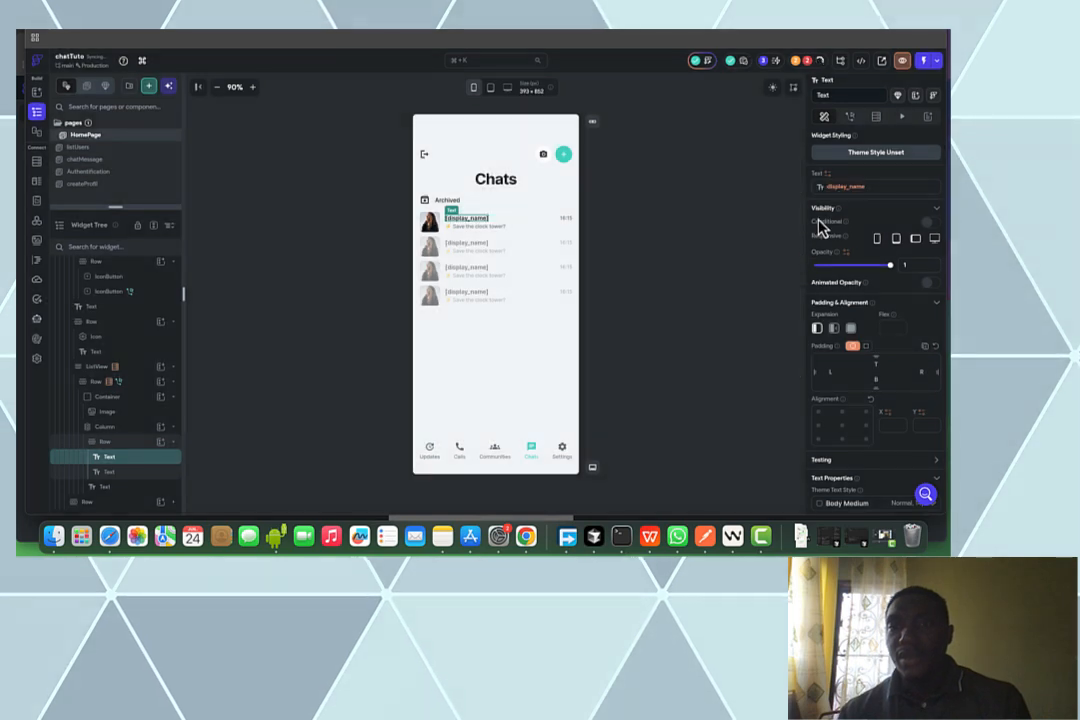
{"action": "left_click", "coordinate": [843, 196]}
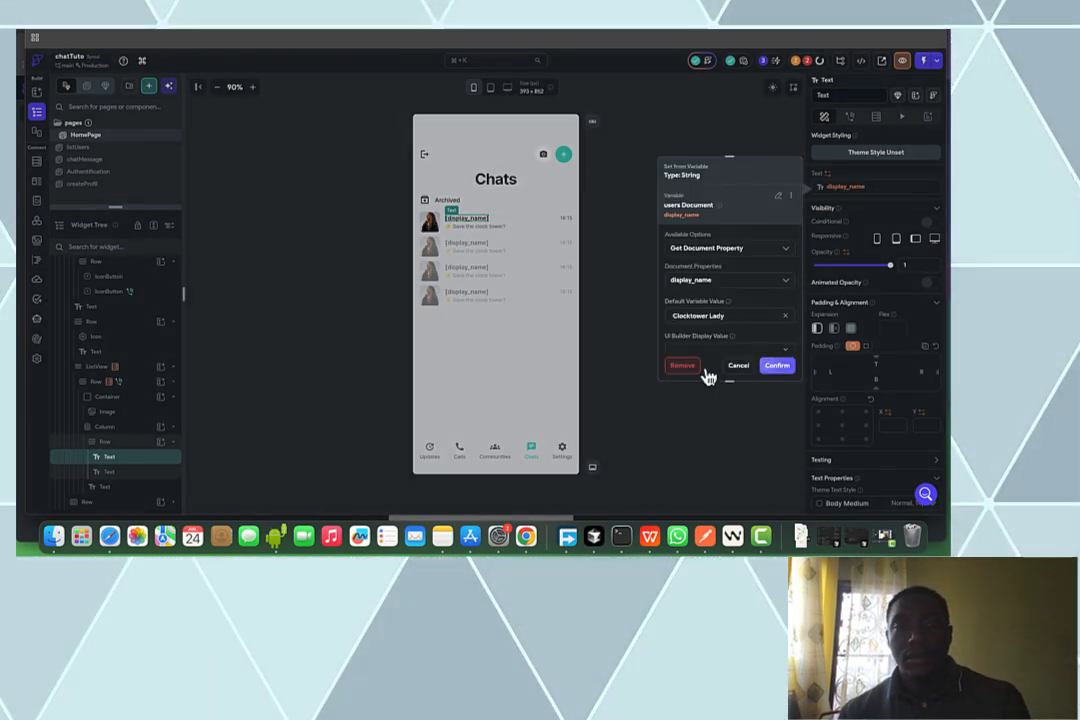
{"action": "left_click", "coordinate": [777, 365]}
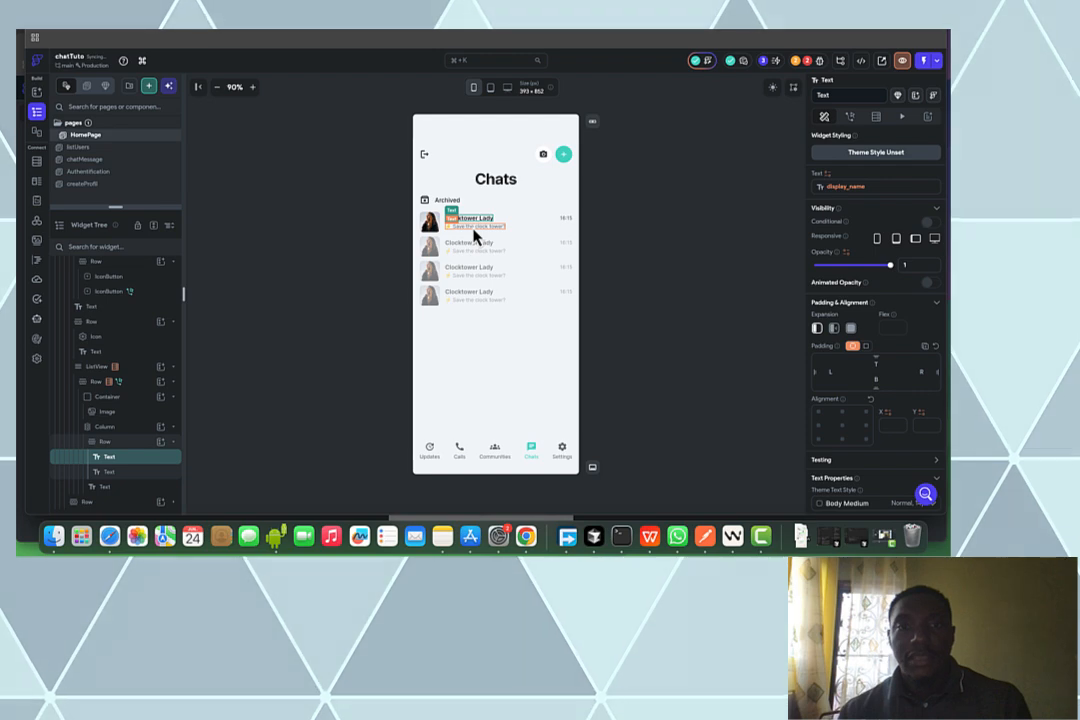
Bind the message preview to dernierMessage with "Save the clock tower?" as default
{"action": "left_click", "coordinate": [474, 230]}
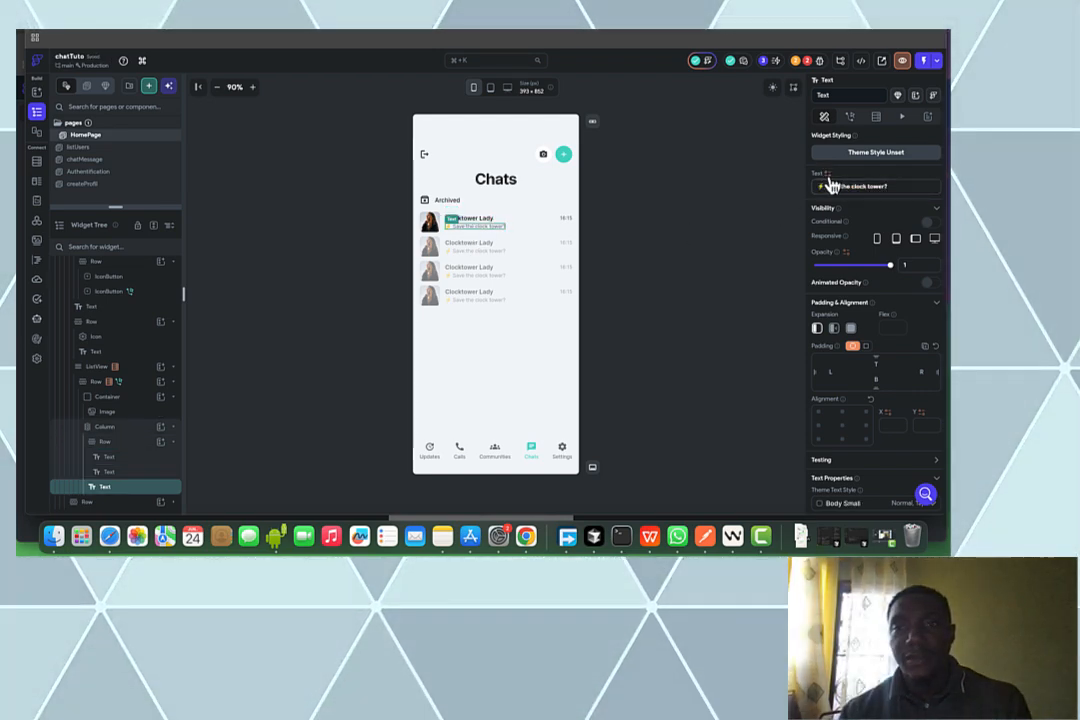
{"action": "left_click", "coordinate": [829, 186]}
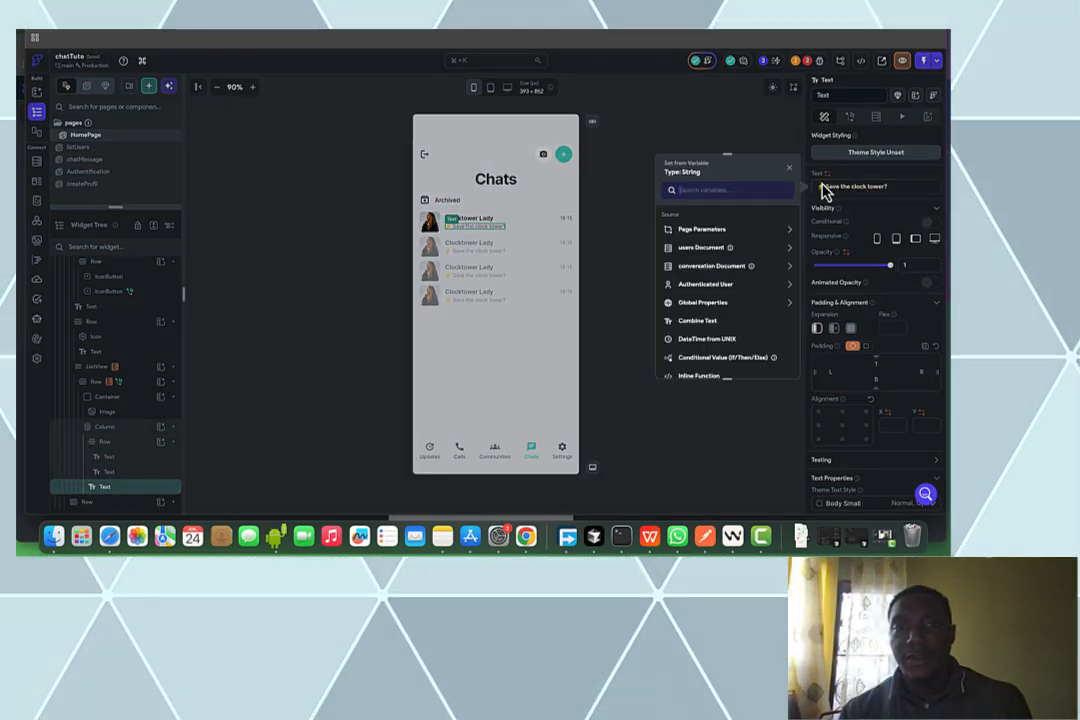
{"action": "left_click", "coordinate": [727, 268]}
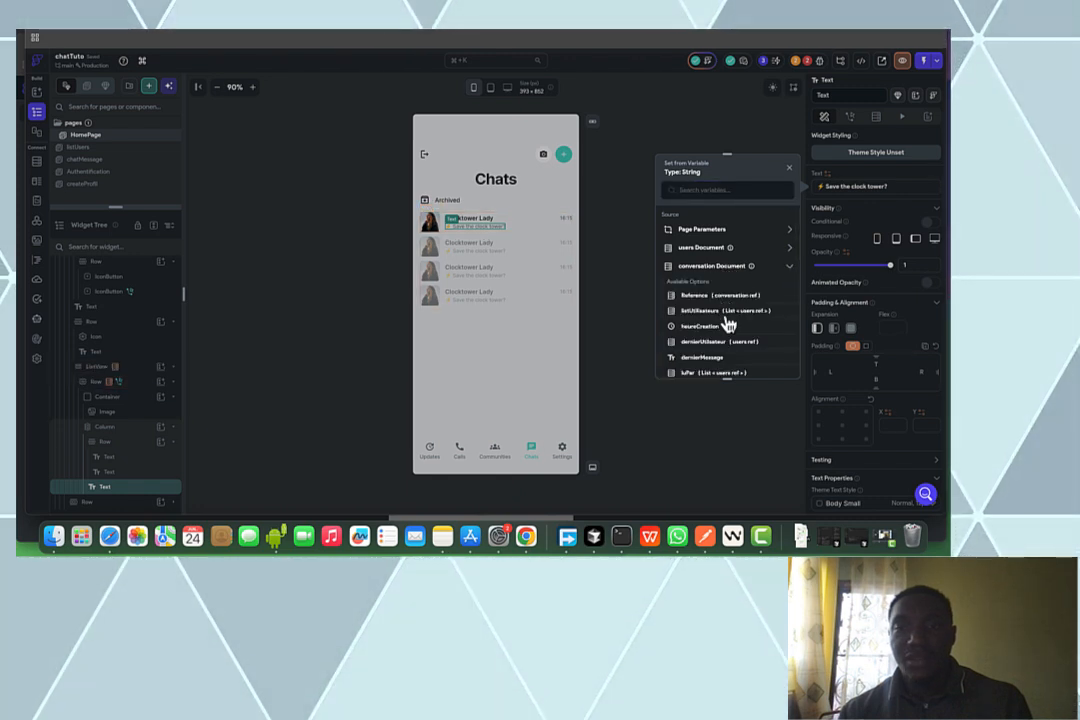
{"action": "left_click", "coordinate": [718, 360]}
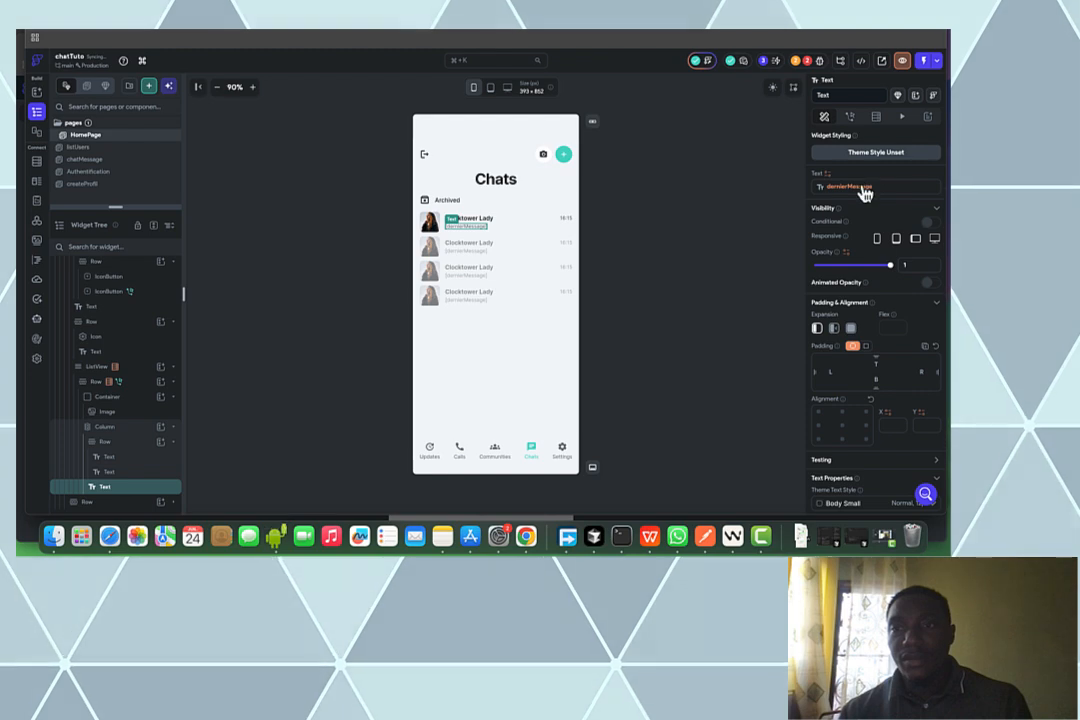
{"action": "left_click", "coordinate": [860, 190]}
{"action": "left_click", "coordinate": [734, 314]}
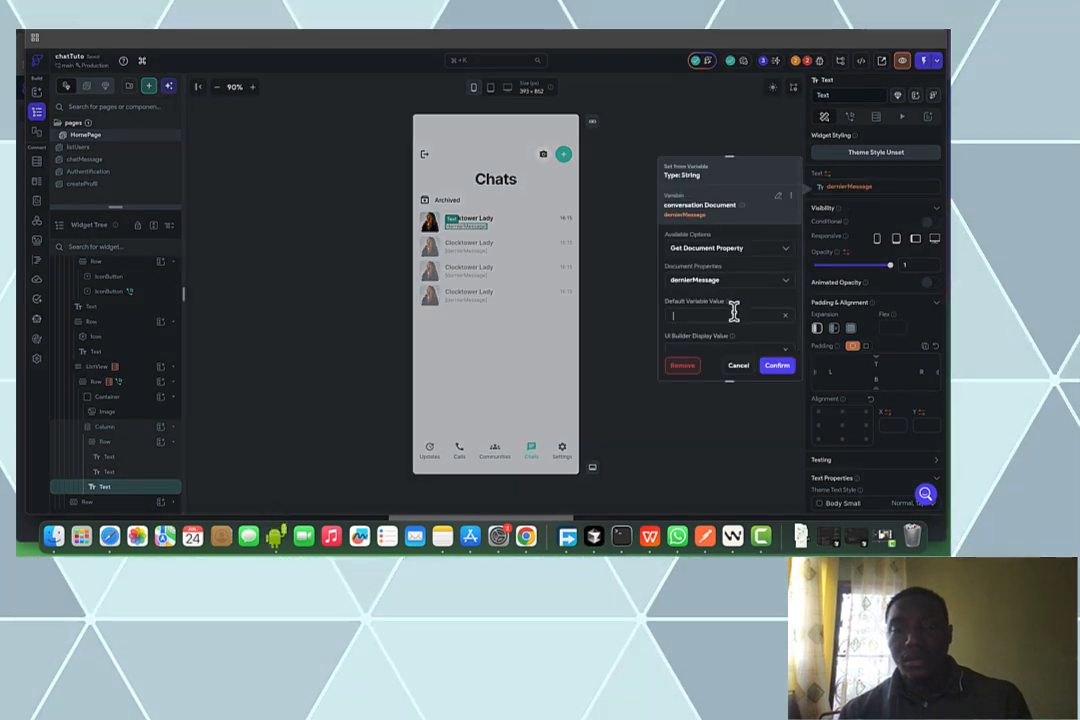
{"action": "type", "text": "⚡ Save the clock tower!"}
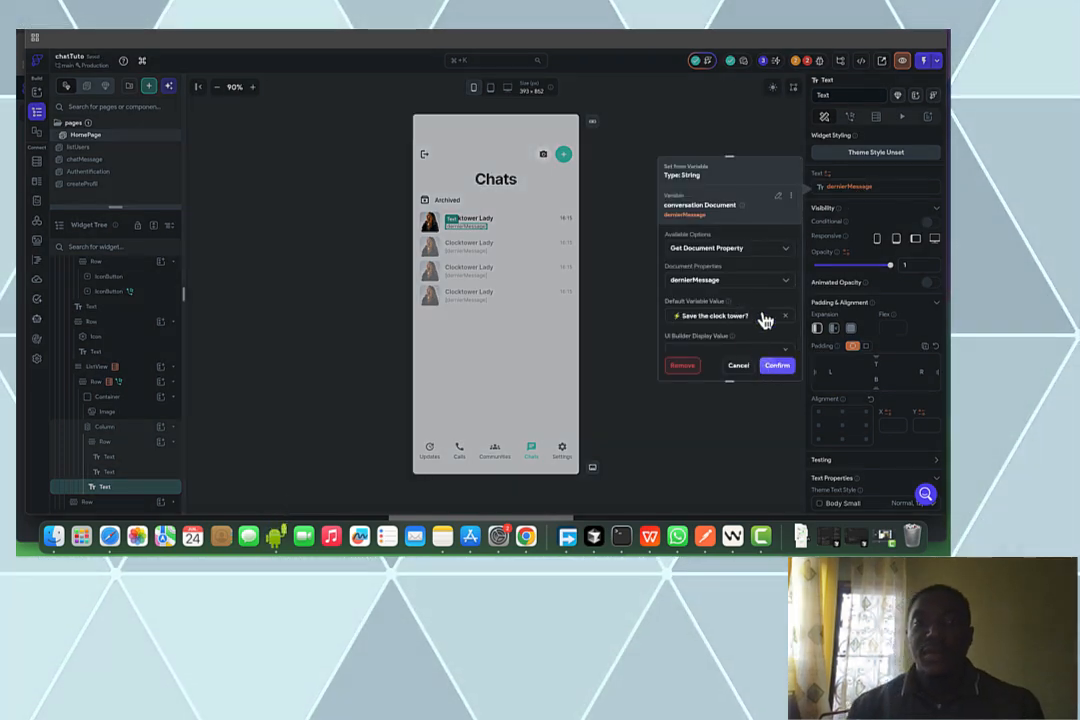
{"action": "left_click", "coordinate": [571, 267]}
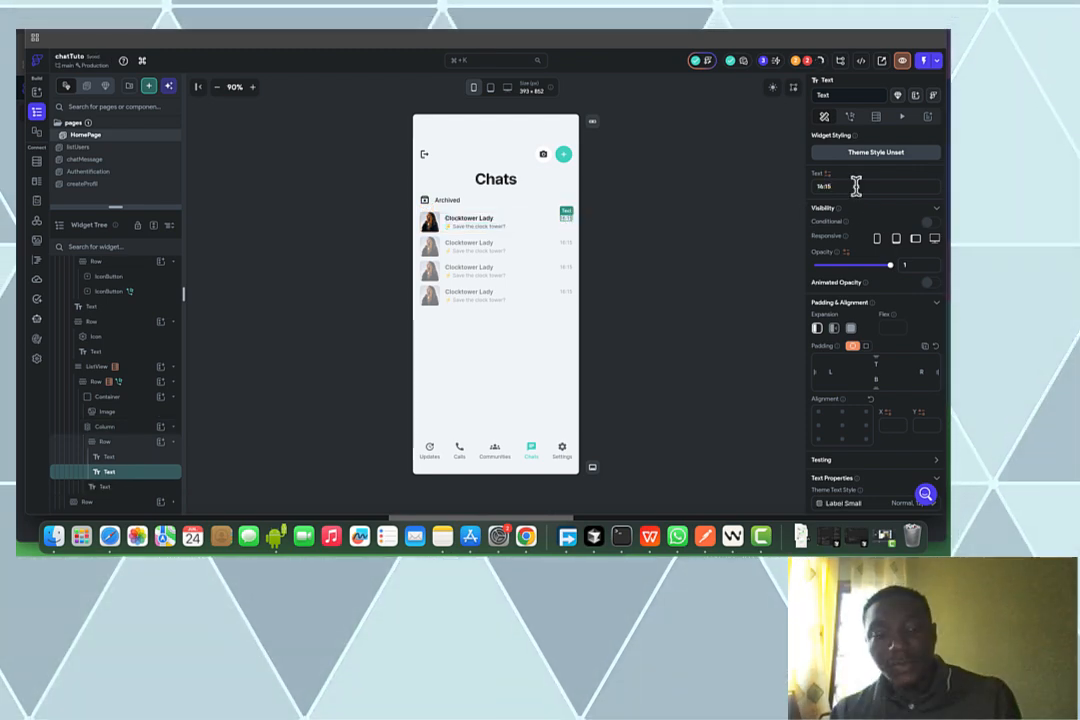
Bind the chat row's time text to the conversation's heureDernierMessage
{"action": "left_click", "coordinate": [856, 187]}
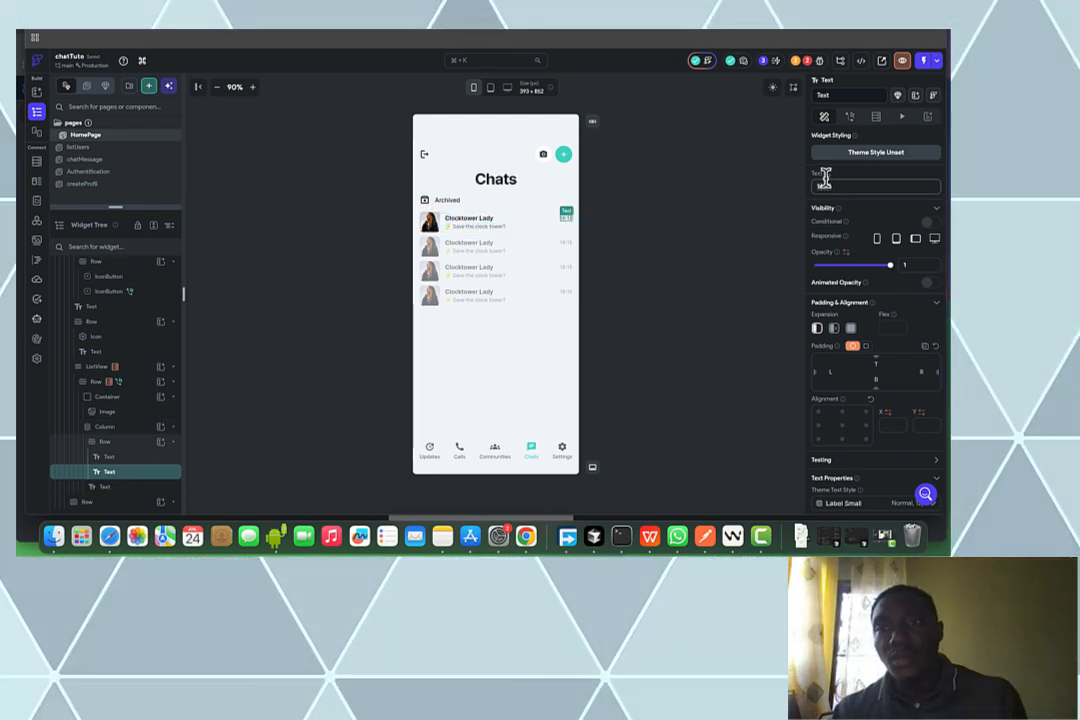
{"action": "left_click", "coordinate": [821, 190]}
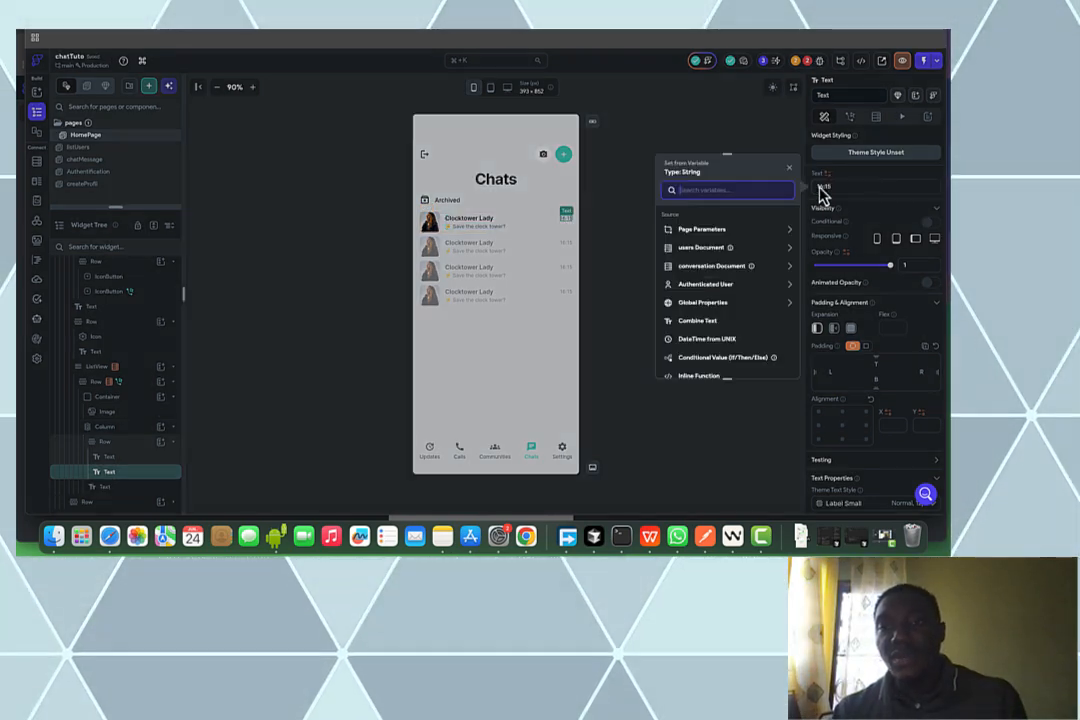
{"action": "left_click", "coordinate": [758, 268]}
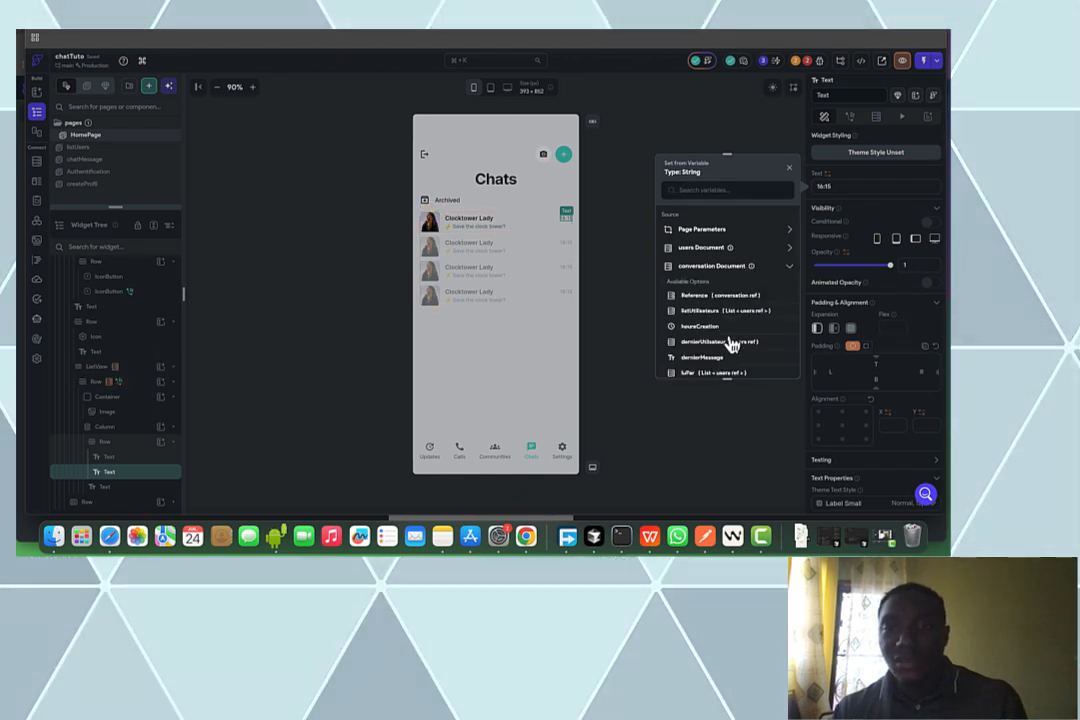
{"action": "scroll", "coordinate": [721, 367], "scroll_direction": "down", "scroll_amount": 1}
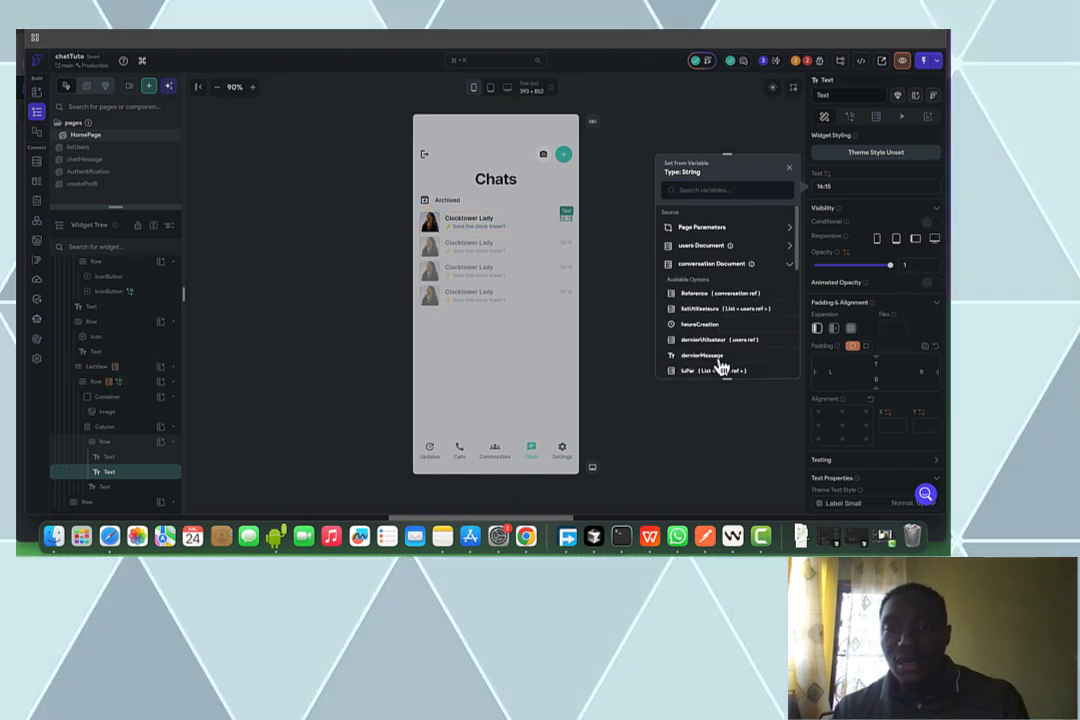
{"action": "left_click", "coordinate": [703, 355]}
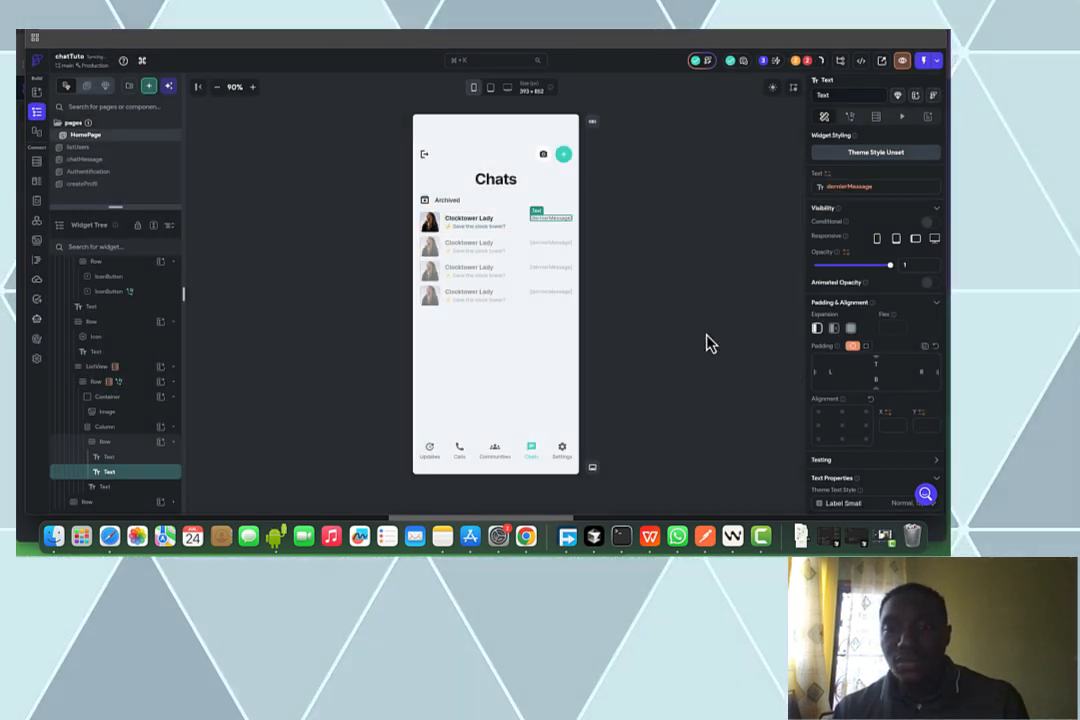
{"action": "left_click", "coordinate": [846, 188]}
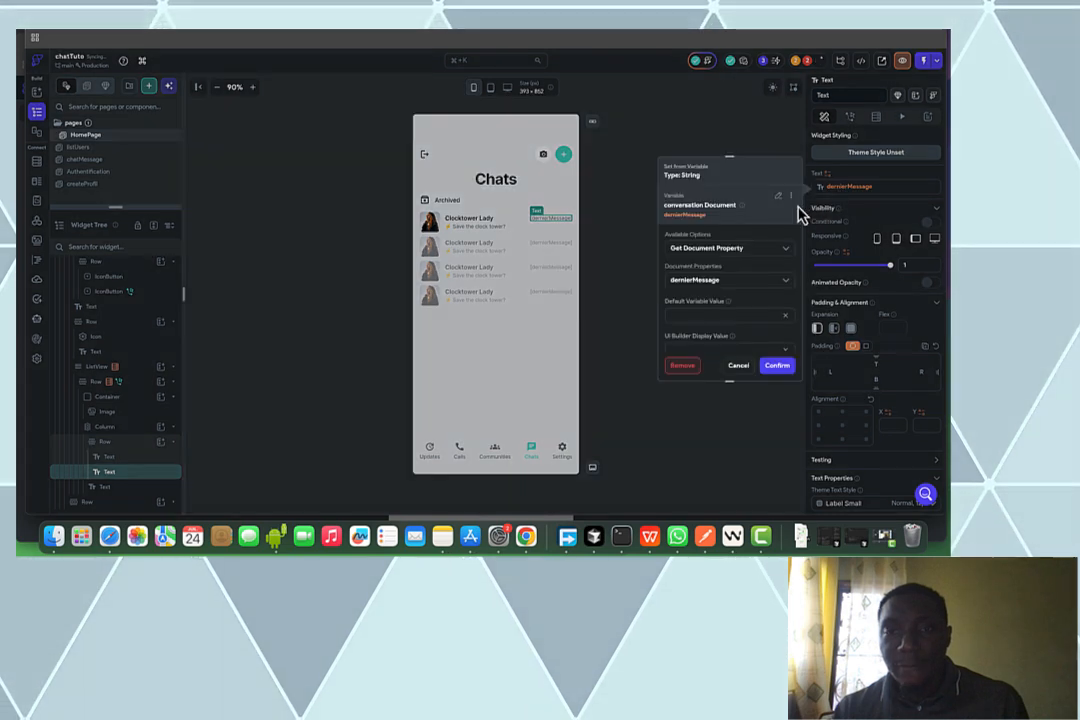
{"action": "left_click", "coordinate": [725, 286]}
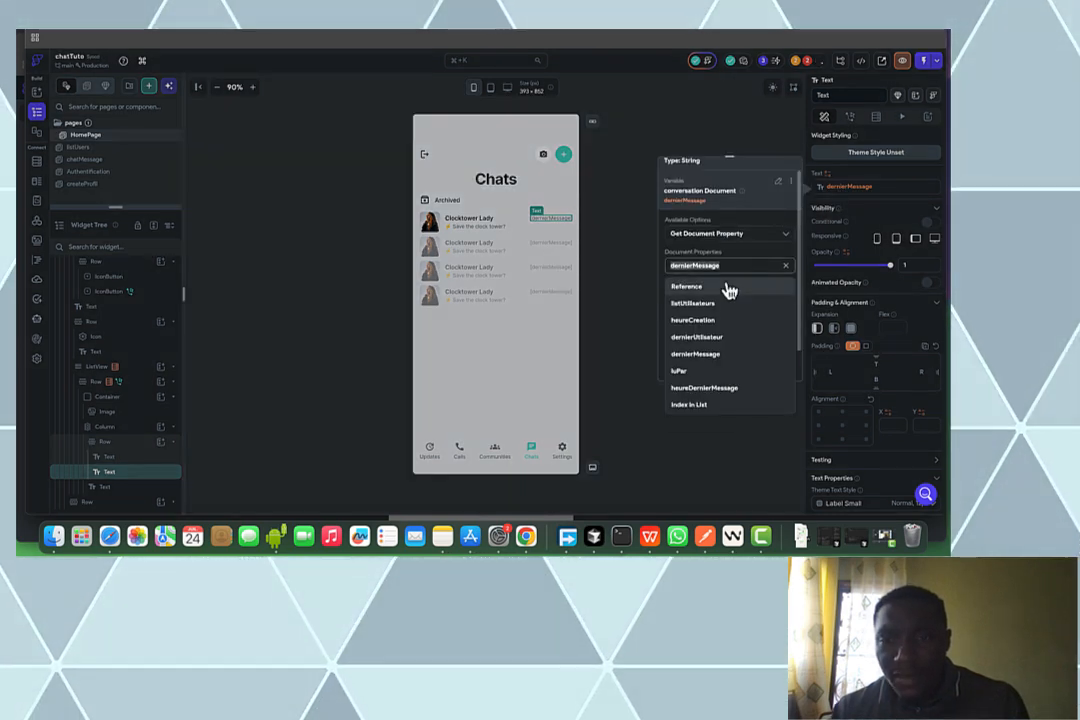
{"action": "left_click", "coordinate": [733, 388]}
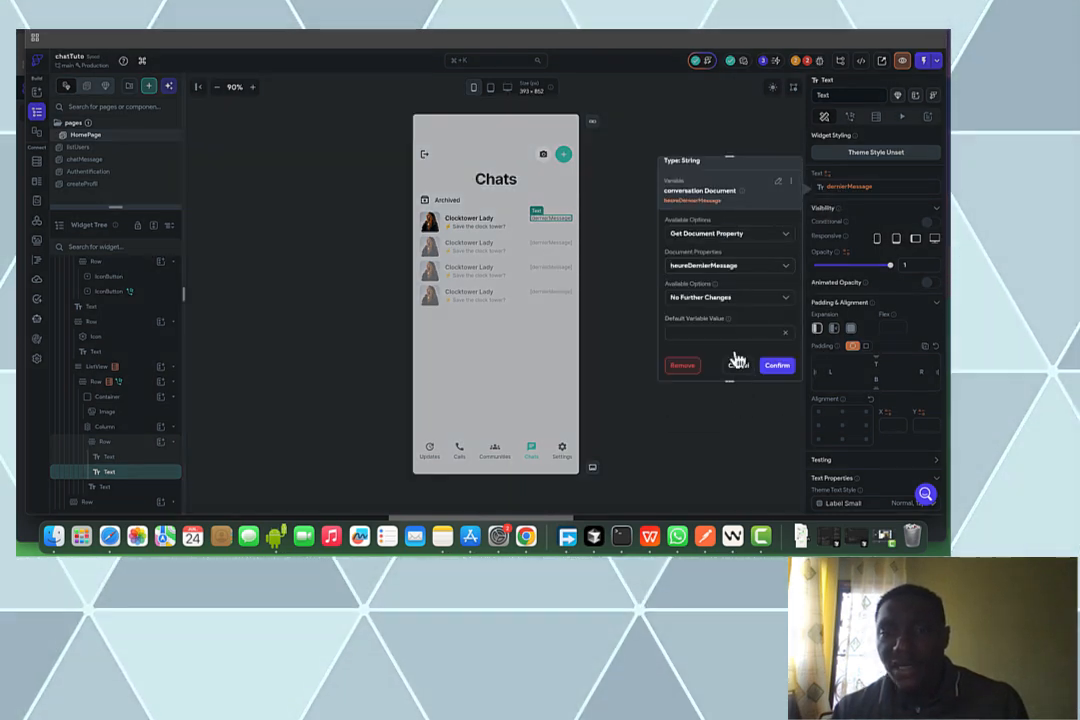
Format the time as relative DateTime with default value 16:15 and confirm
{"action": "left_click", "coordinate": [730, 297]}
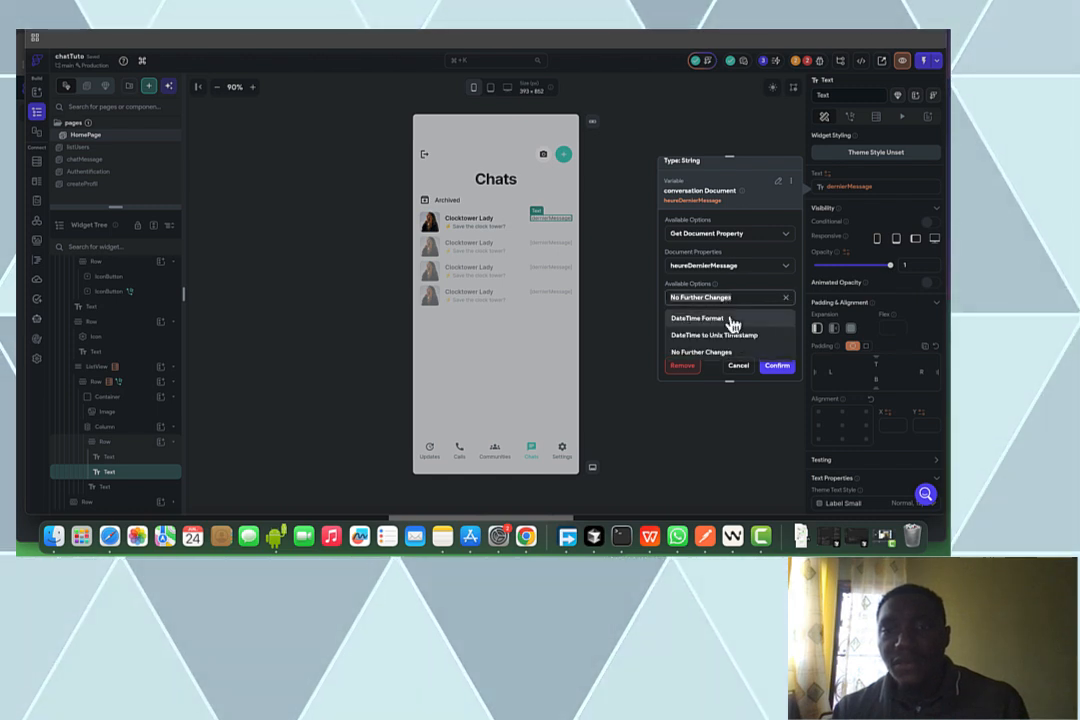
{"action": "left_click", "coordinate": [731, 327]}
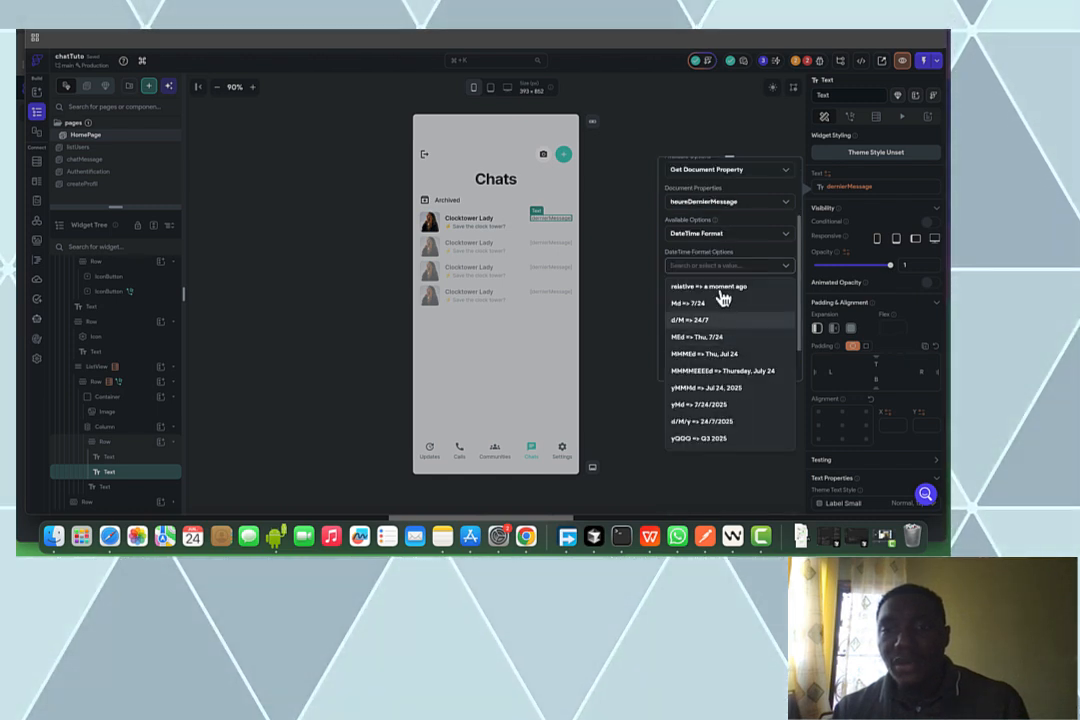
{"action": "left_click", "coordinate": [720, 288]}
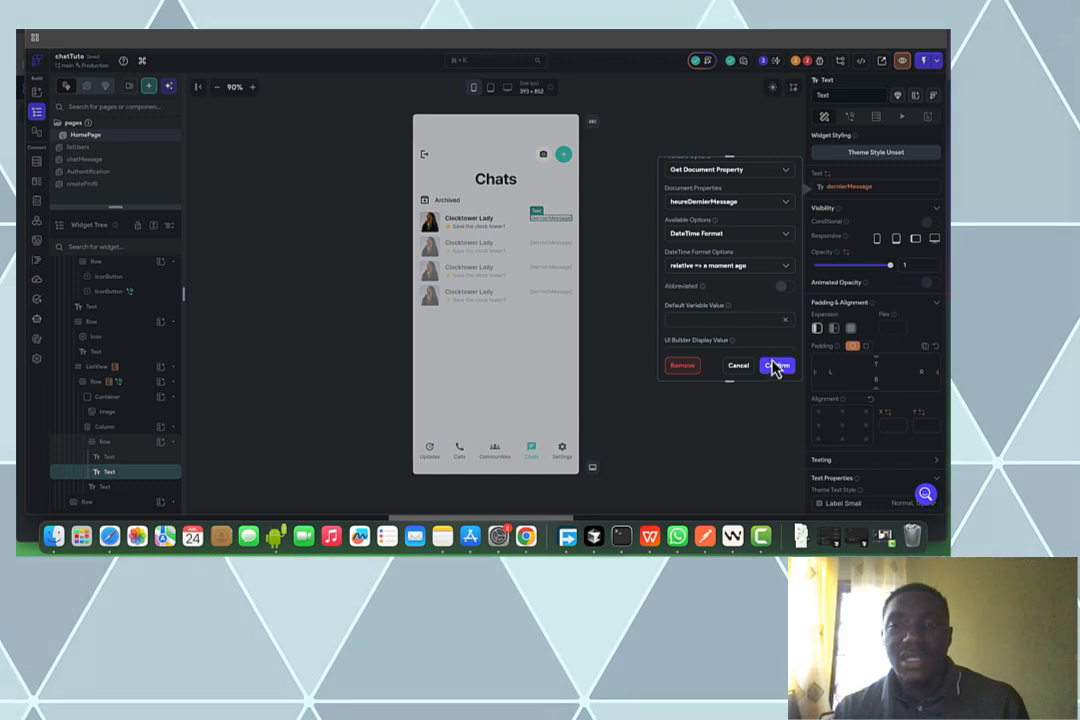
{"action": "left_click", "coordinate": [740, 322]}
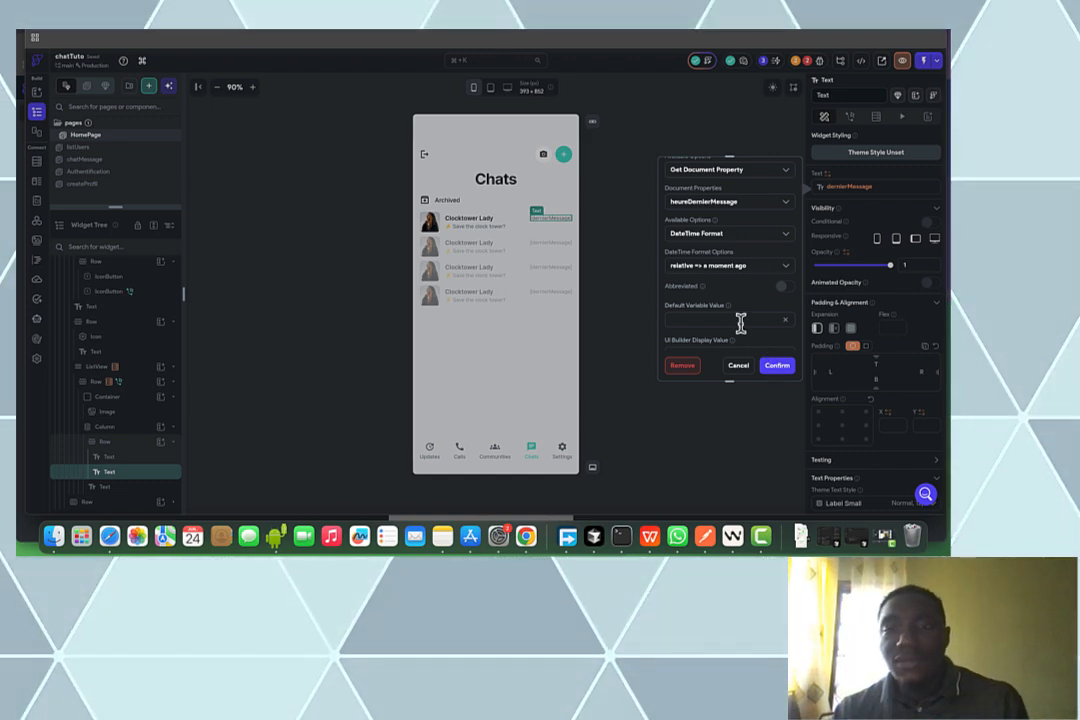
{"action": "type", "text": "16:15"}
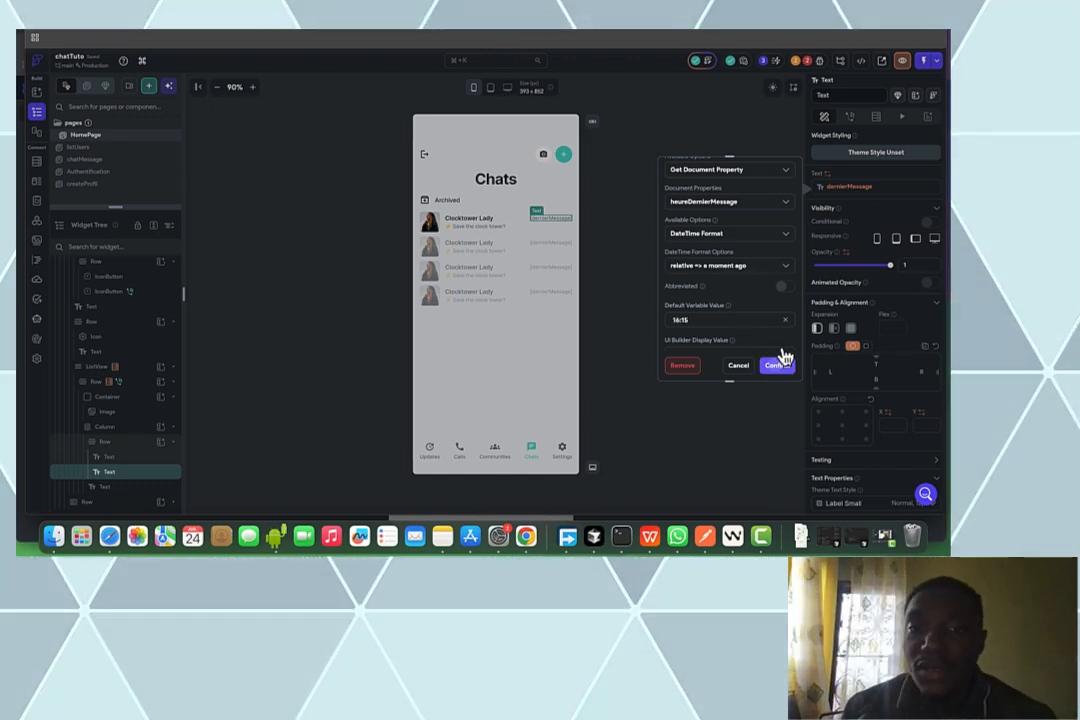
{"action": "left_click", "coordinate": [782, 362]}
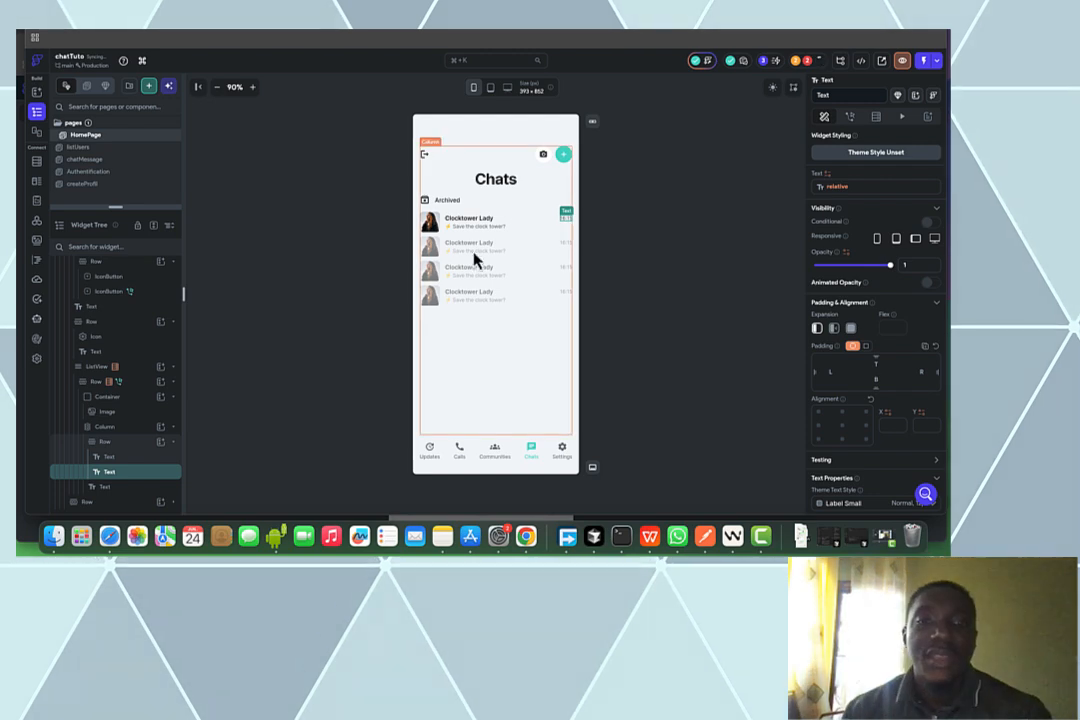
Pass the chat row's conversation Document as conversationDoc to chatMessage, then open the project issues
{"action": "left_click", "coordinate": [470, 240]}
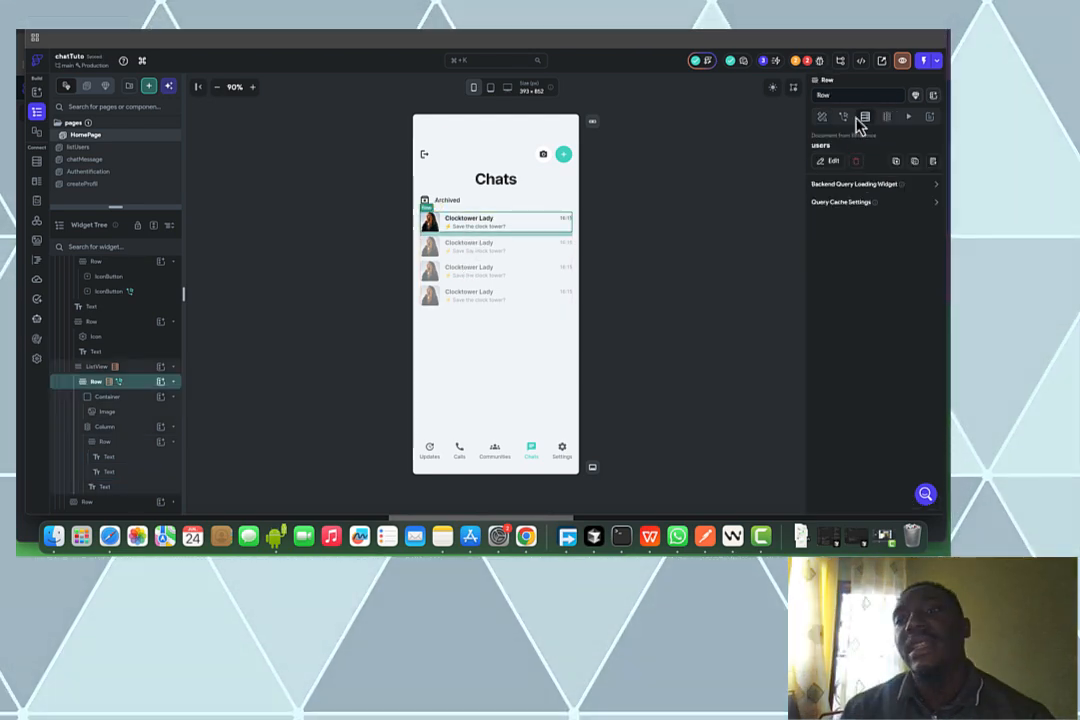
{"action": "left_click", "coordinate": [843, 117]}
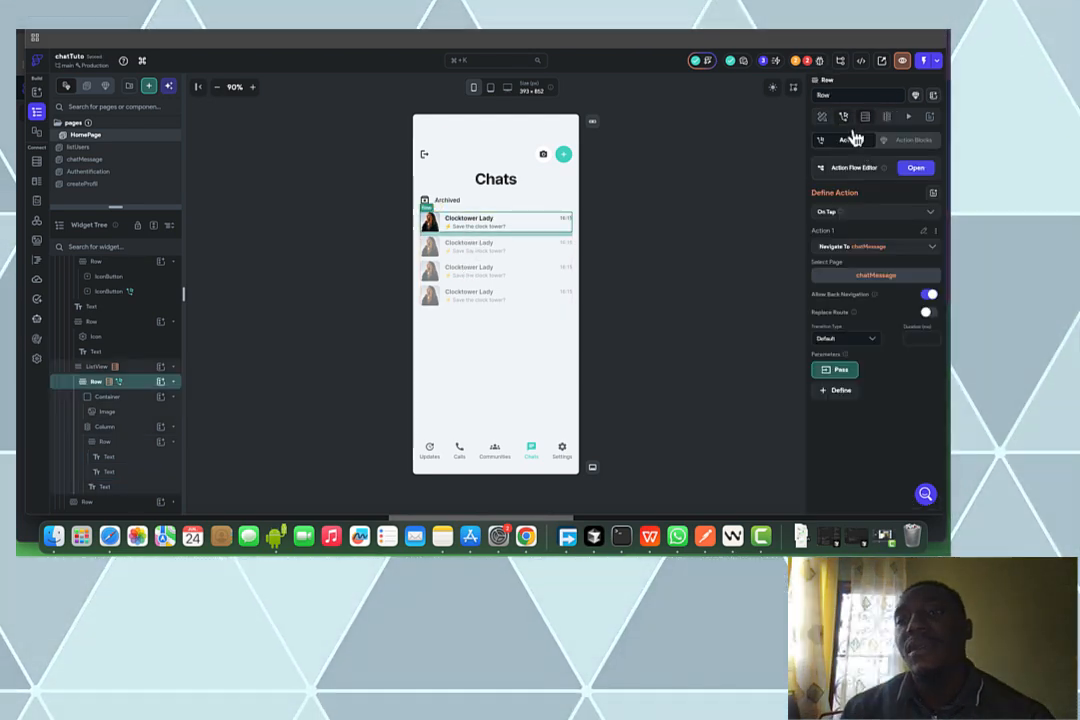
{"action": "left_click", "coordinate": [846, 371]}
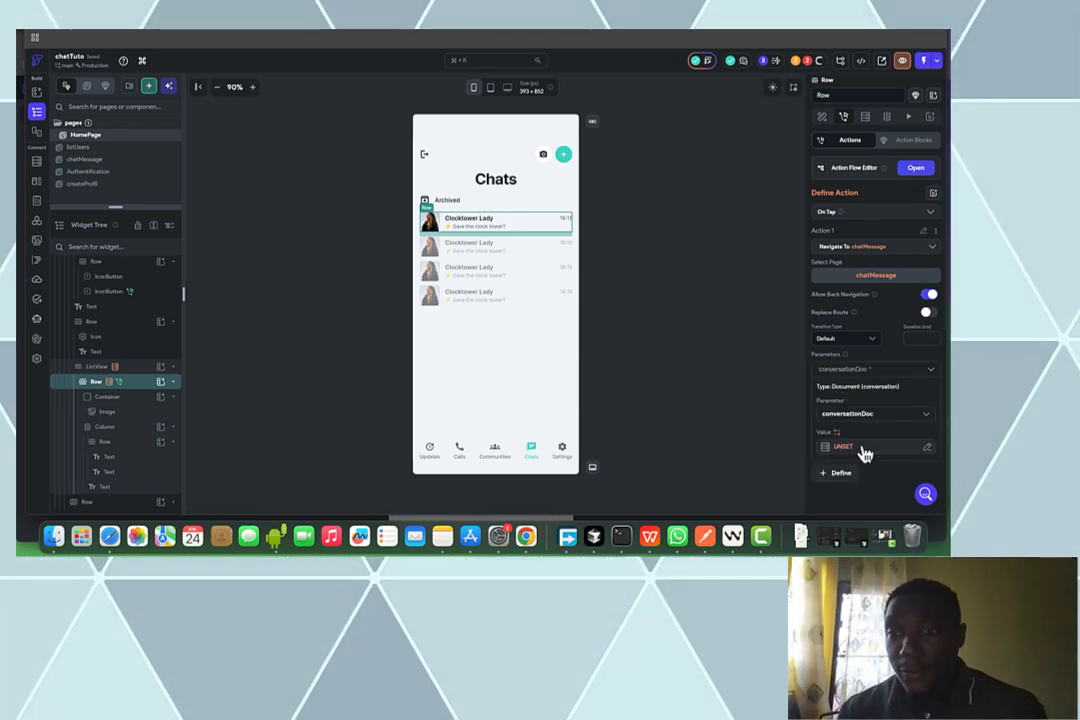
{"action": "left_click", "coordinate": [861, 449]}
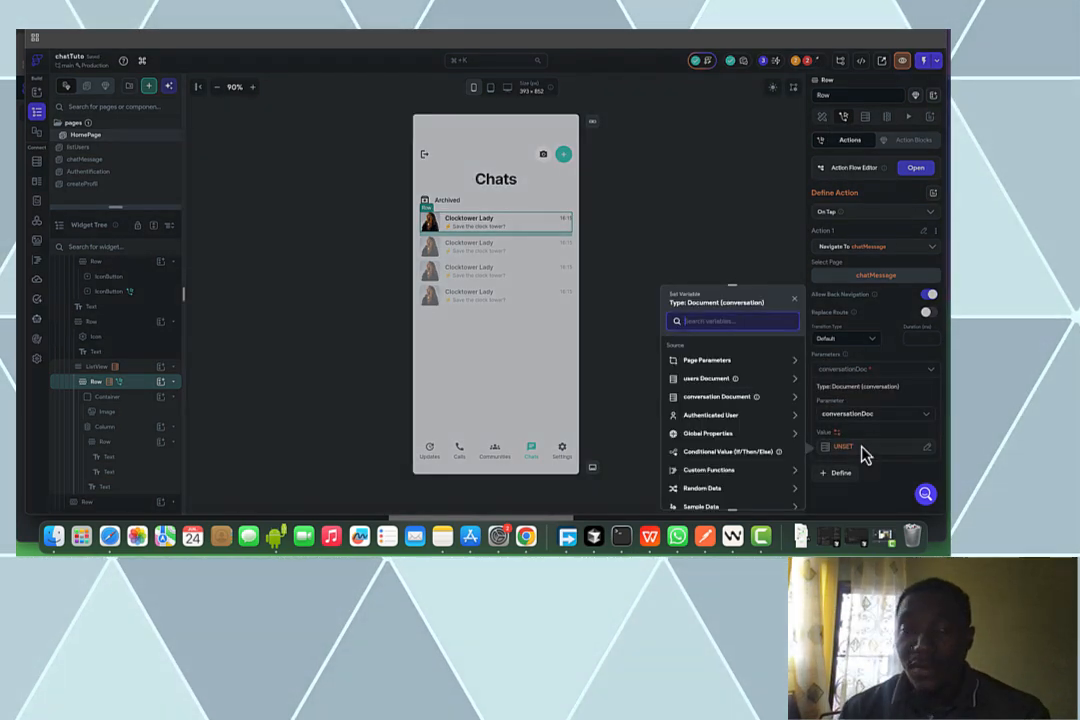
{"action": "left_click", "coordinate": [750, 405]}
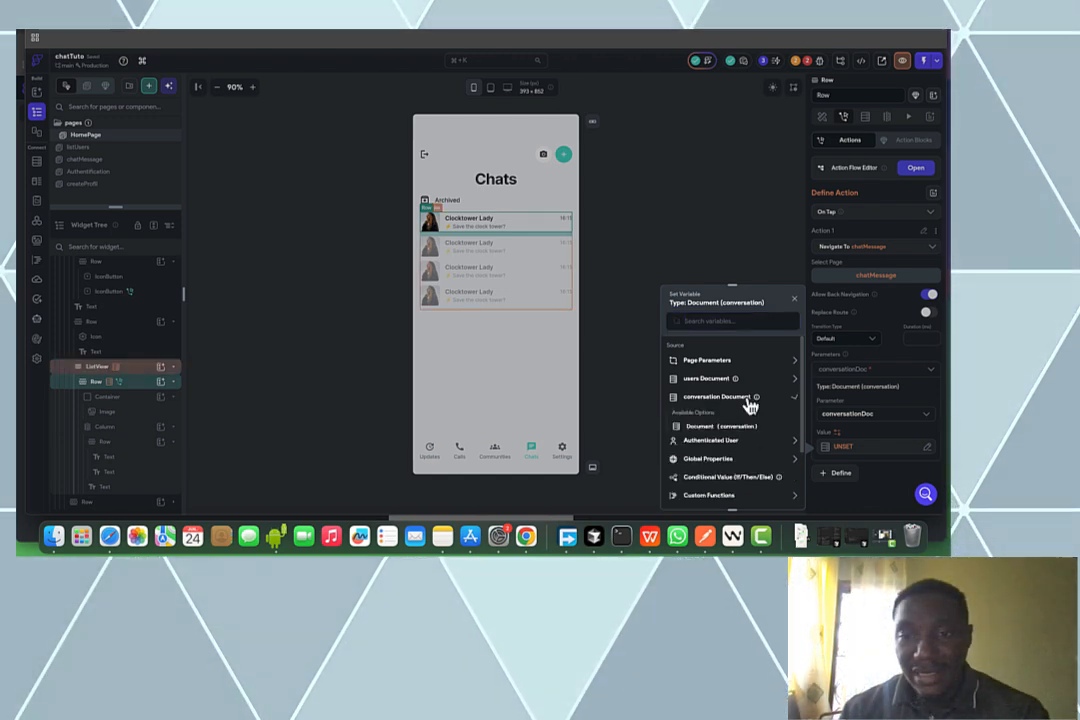
{"action": "left_click", "coordinate": [703, 428]}
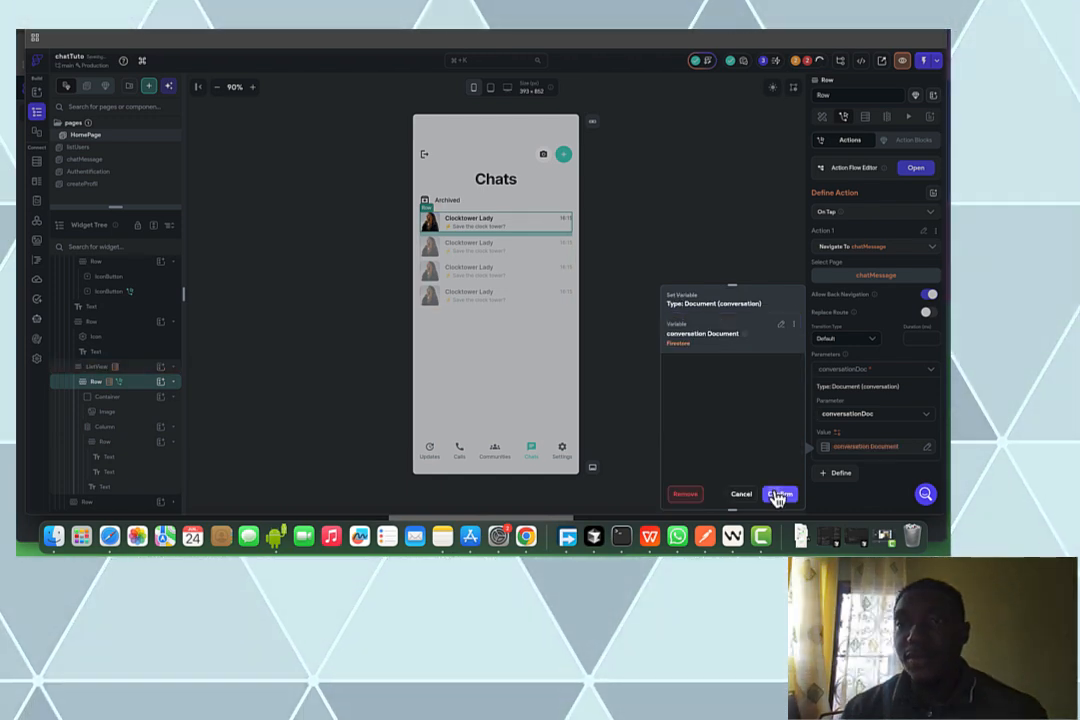
{"action": "left_click", "coordinate": [778, 496]}
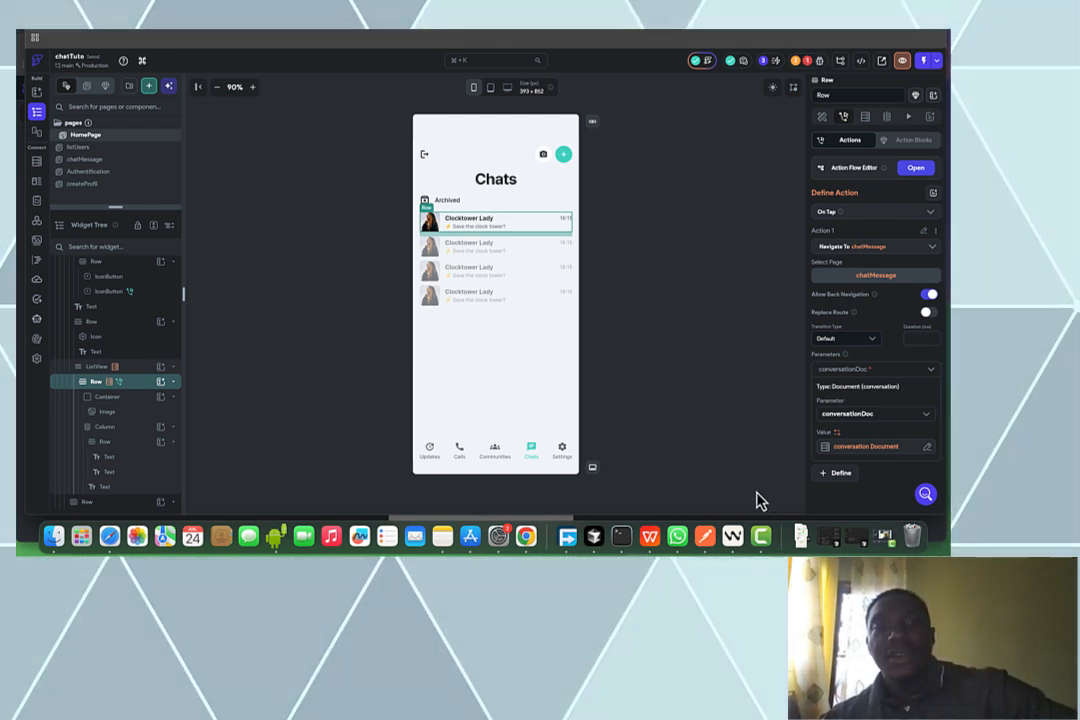
{"action": "left_click", "coordinate": [808, 62]}
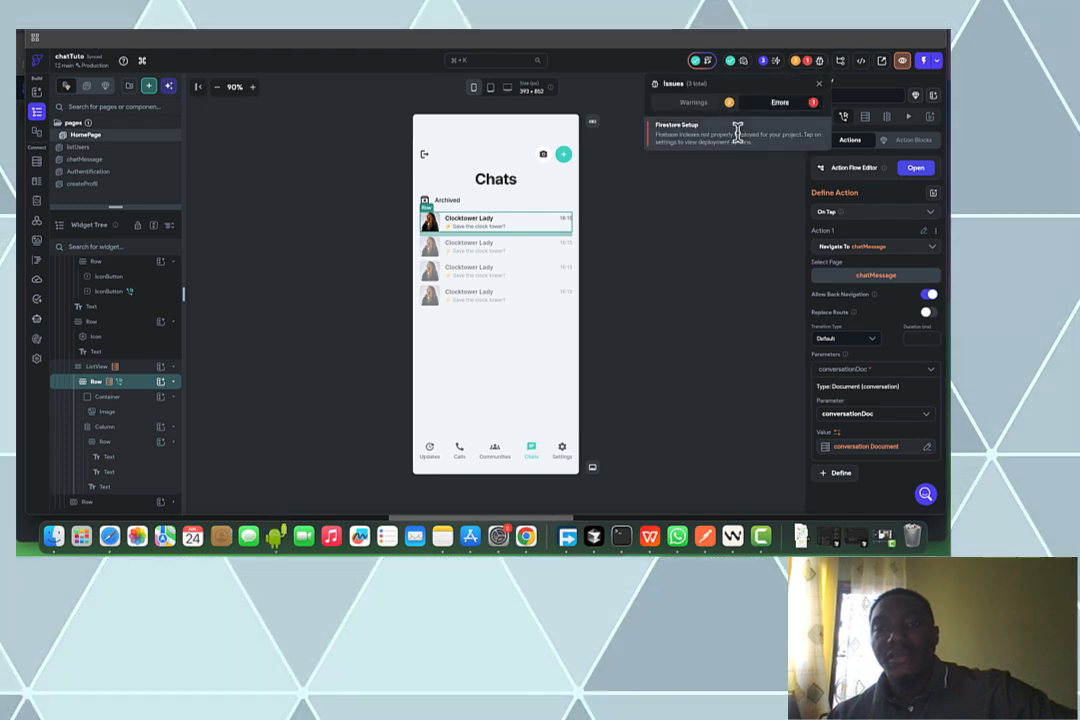
Redeploy the Firestore indexes from the Firestore Setup issue and return to the UI Builder
{"action": "left_click", "coordinate": [738, 133]}
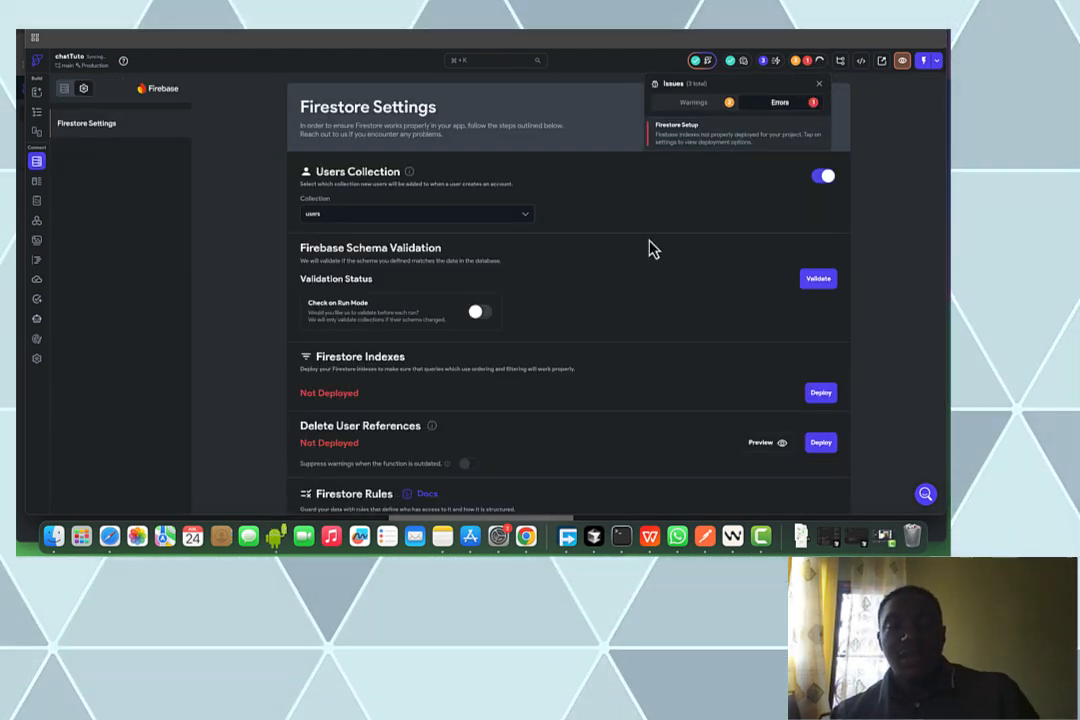
{"action": "left_click", "coordinate": [821, 394]}
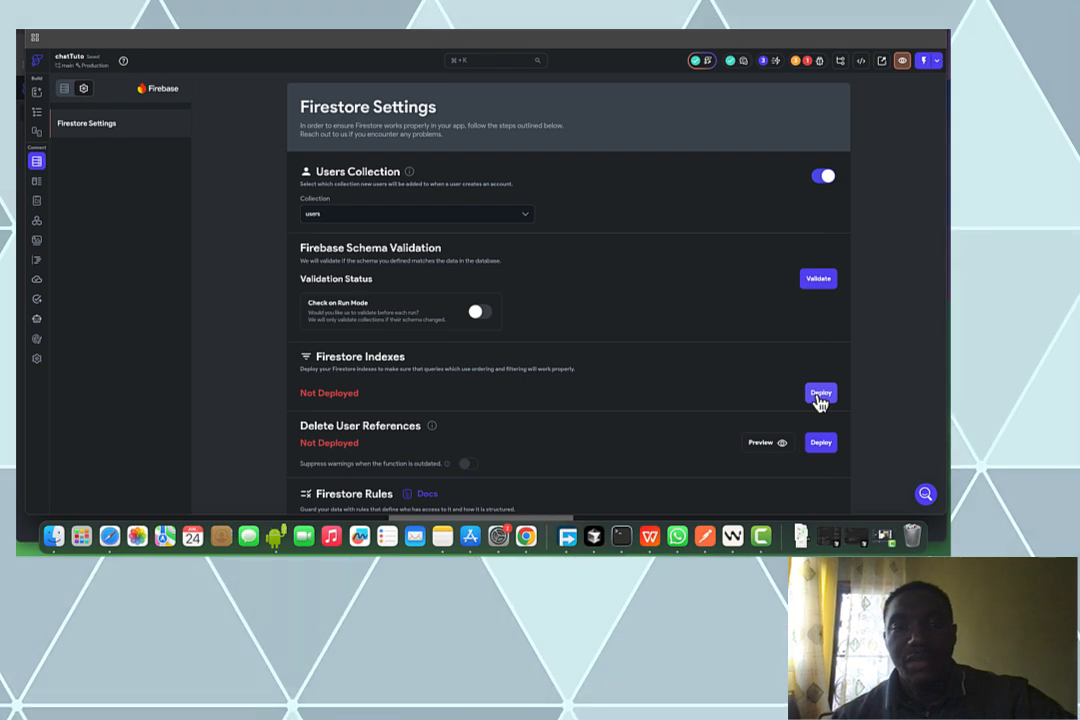
{"action": "left_click", "coordinate": [820, 399]}
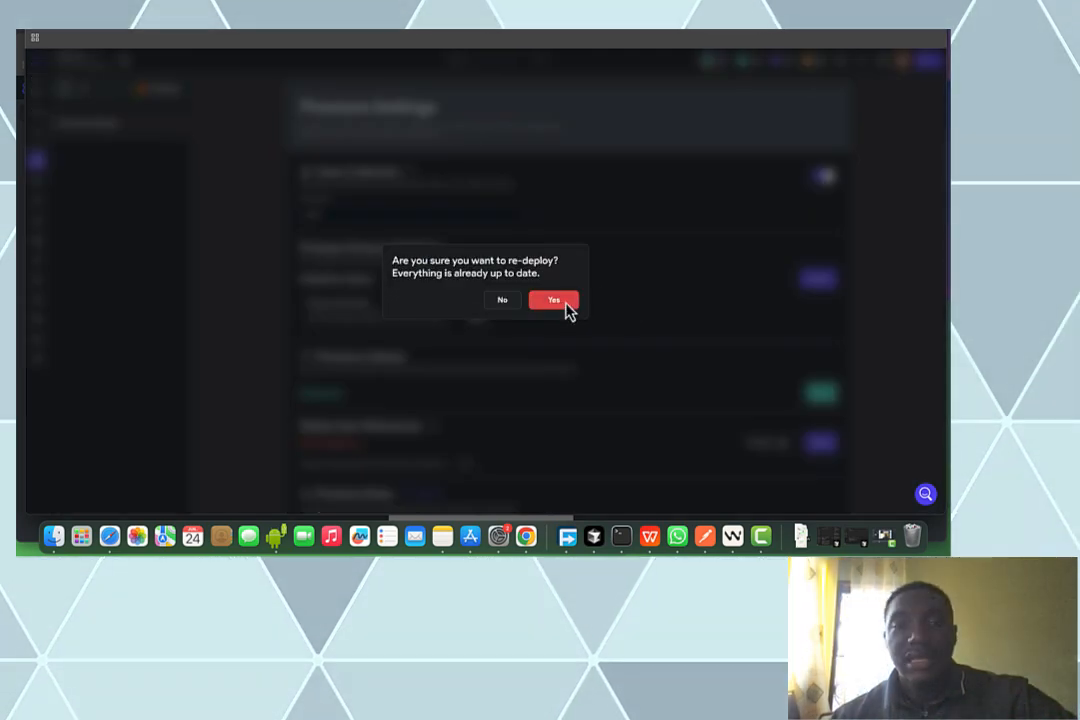
{"action": "left_click", "coordinate": [562, 305]}
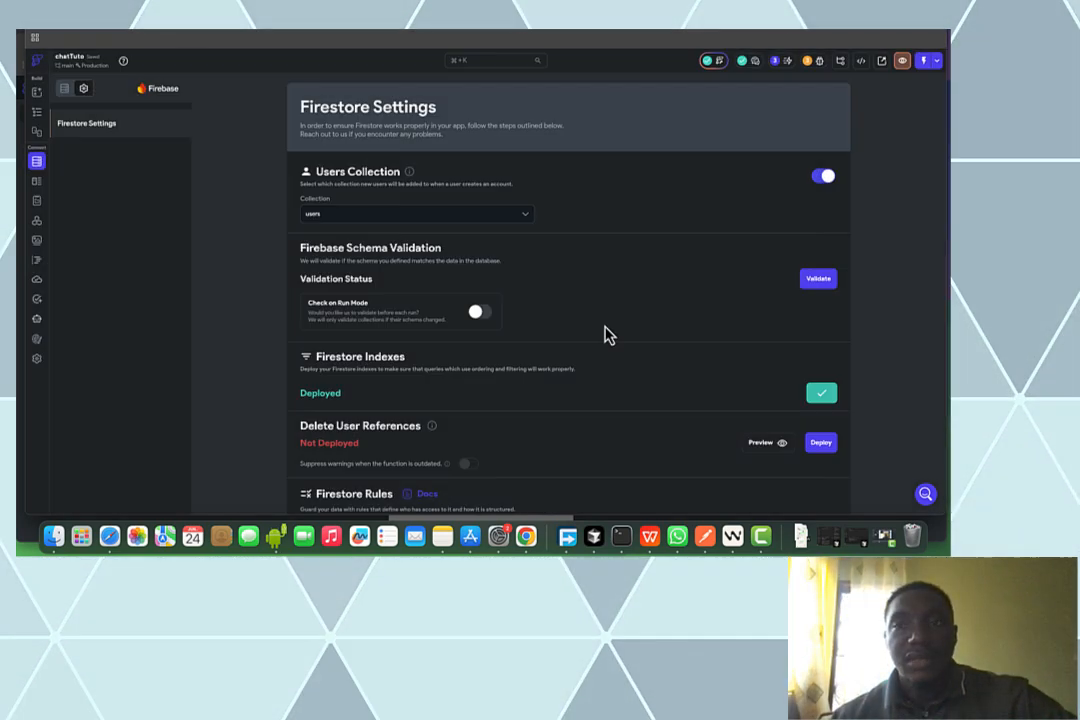
{"action": "left_click", "coordinate": [42, 114]}
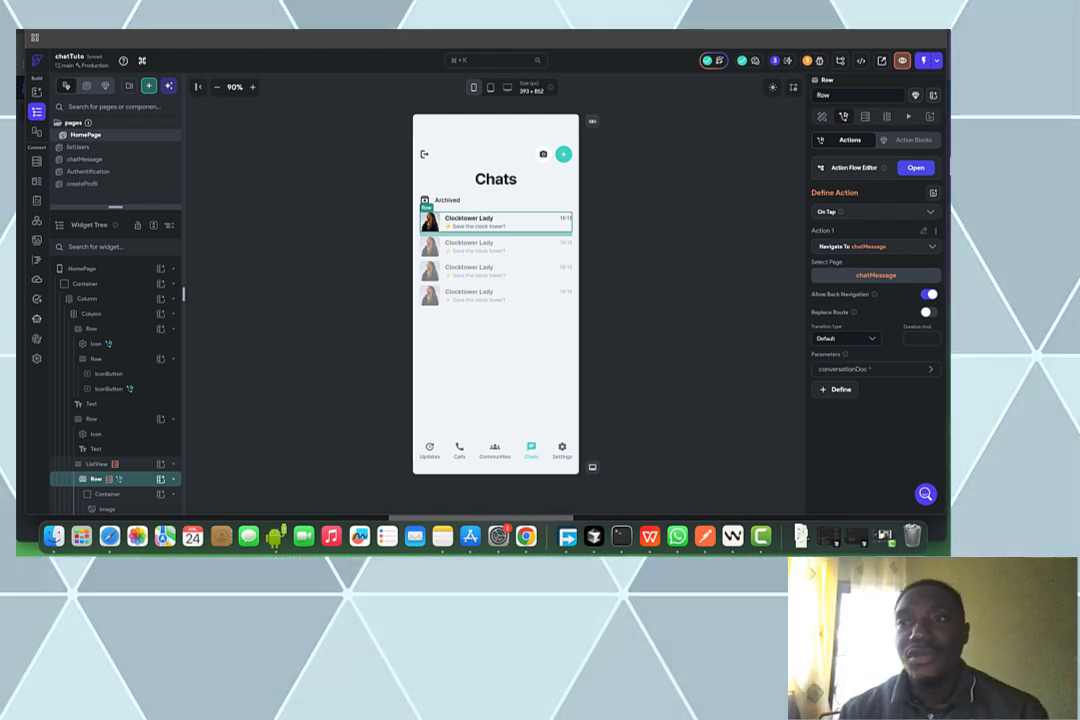
Launch the app in Run mode and bring the iPhone simulator's login screen forward
{"action": "left_click", "coordinate": [936, 61]}
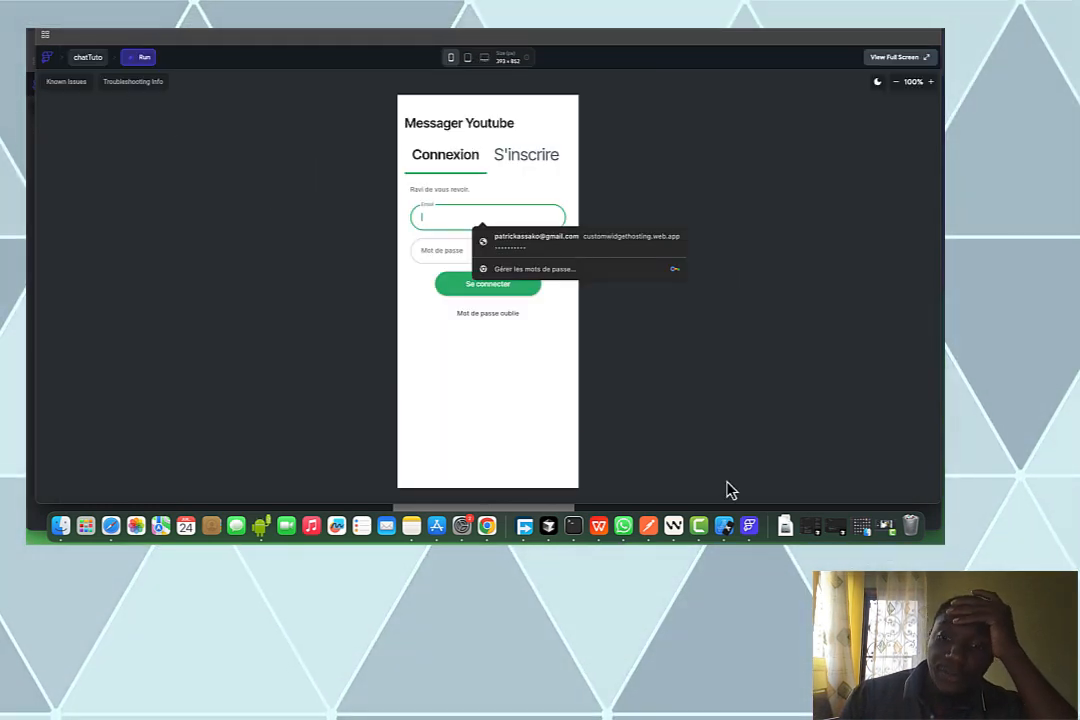
{"action": "left_click", "coordinate": [723, 530]}
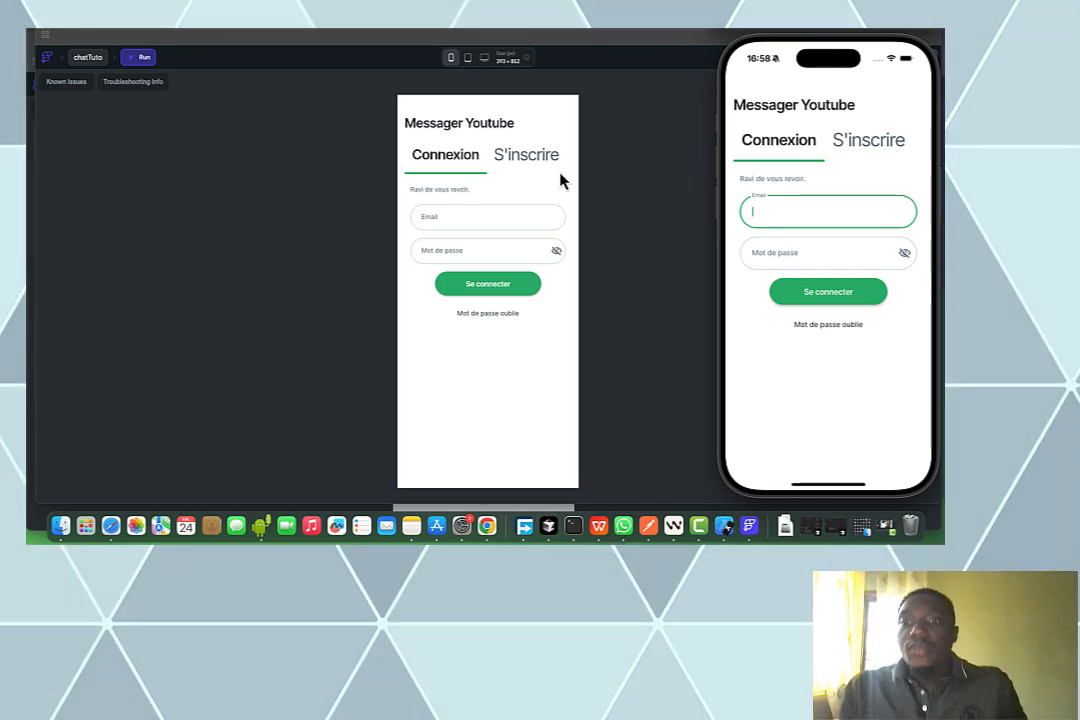
{"action": "left_click", "coordinate": [580, 241]}
{"action": "left_click", "coordinate": [507, 217]}
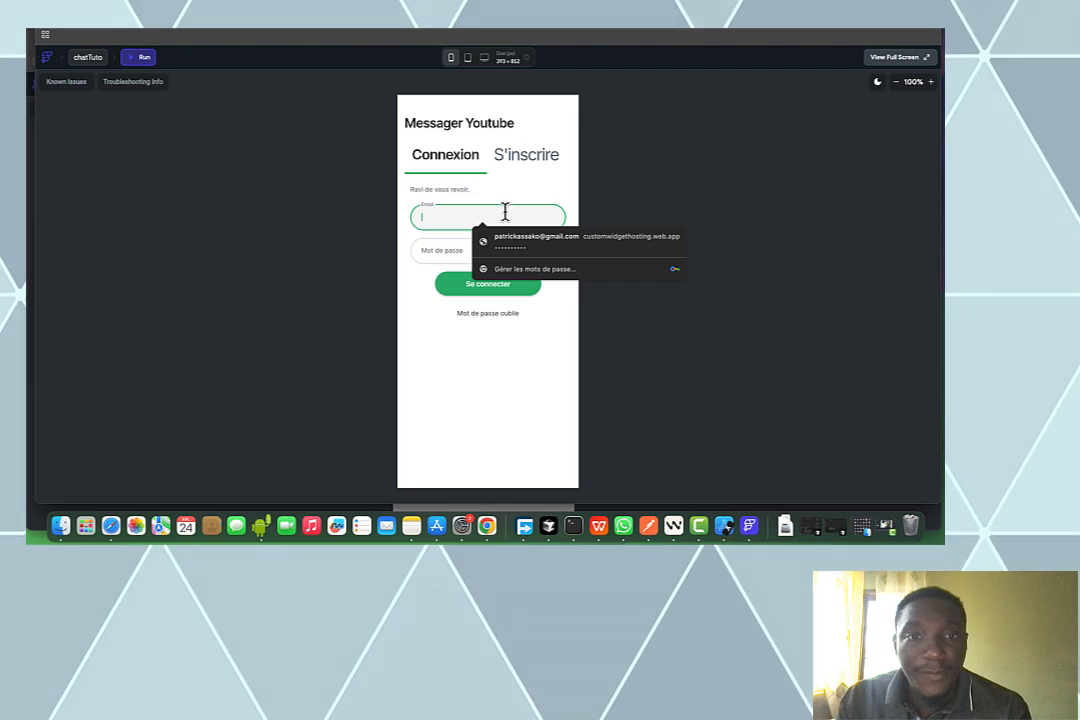
Sign up with a test email and password, resubmitting after appending 23 to the email
{"action": "left_click", "coordinate": [522, 158]}
{"action": "left_click", "coordinate": [480, 215]}
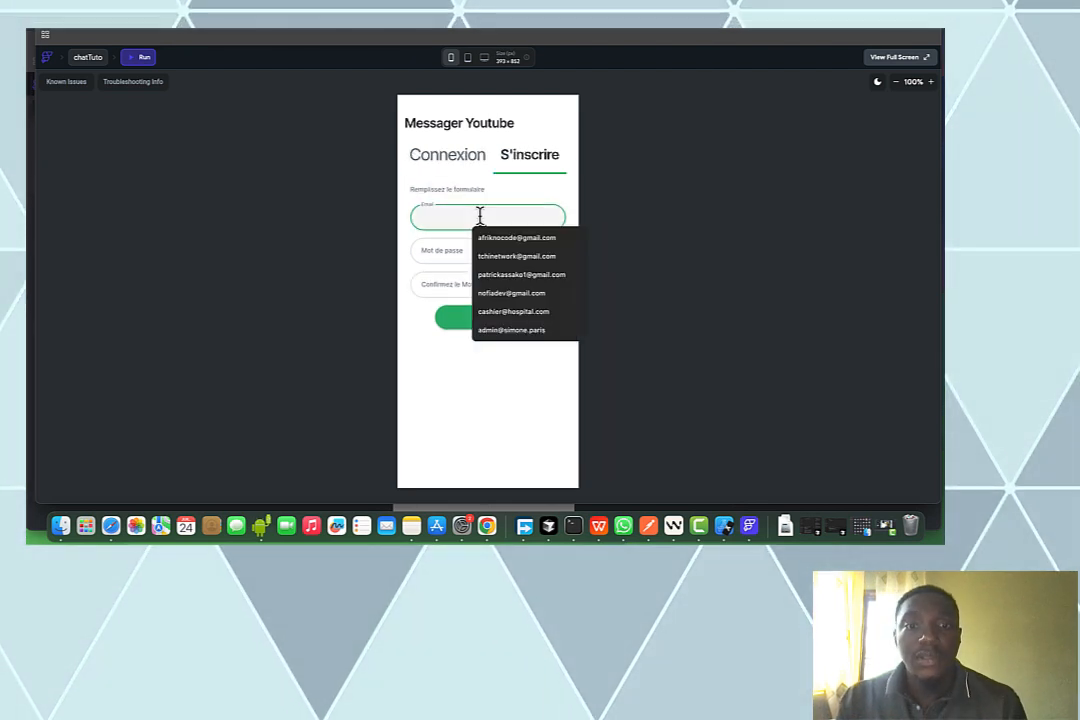
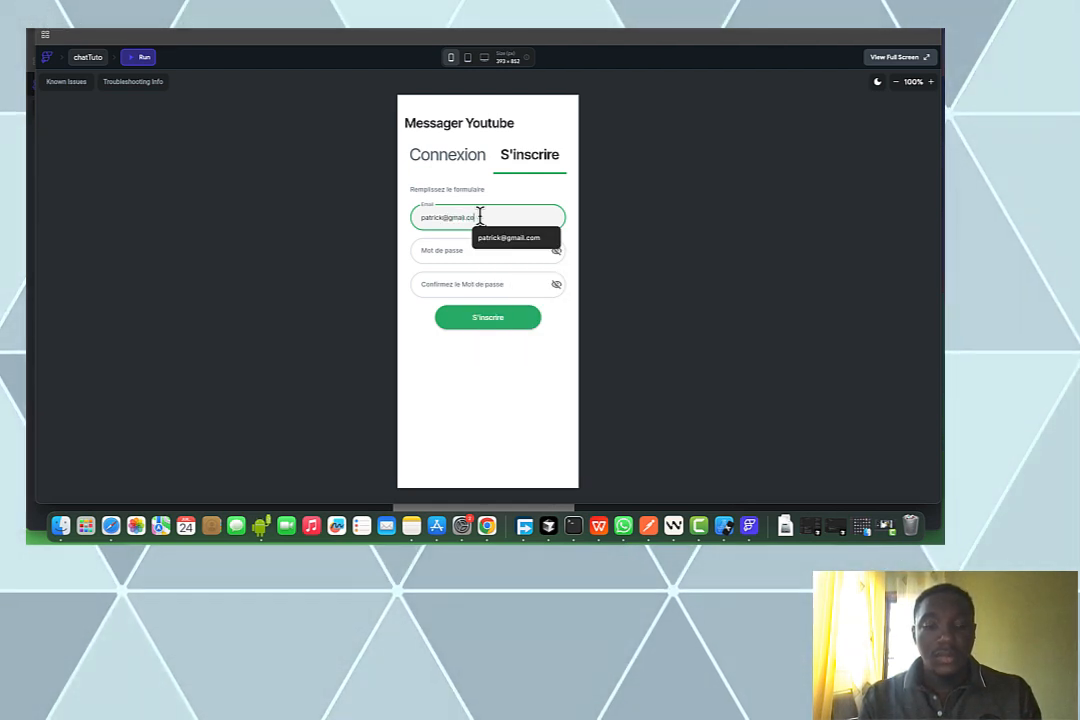
{"action": "key", "text": "Tab"}
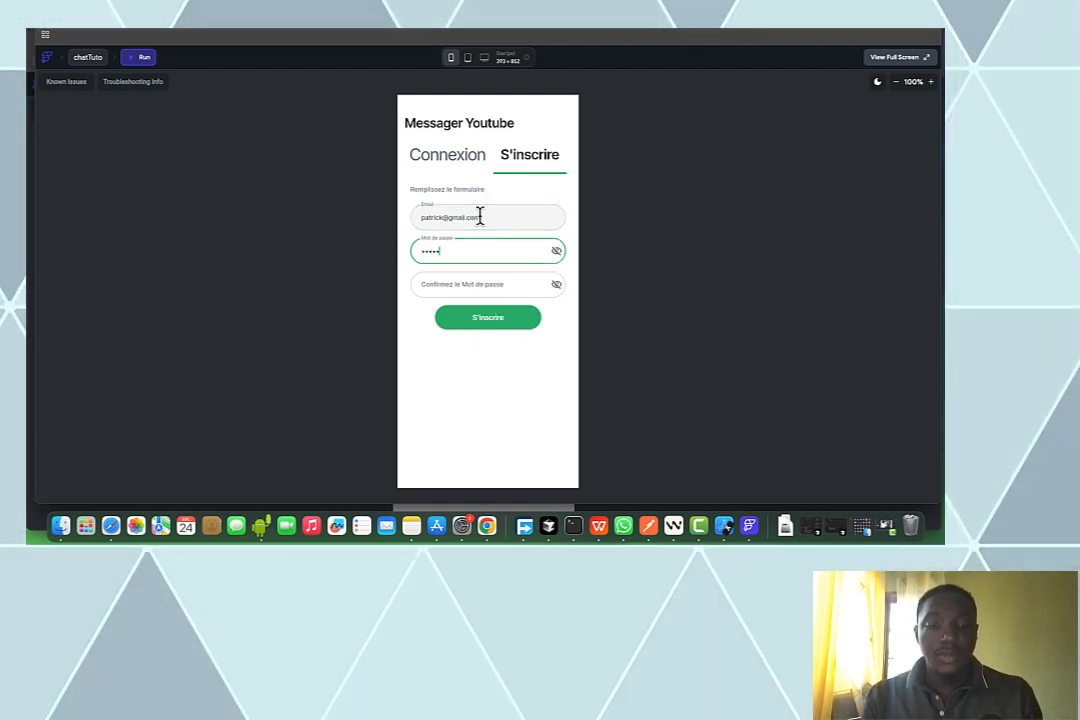
{"action": "type", "text": "••"}
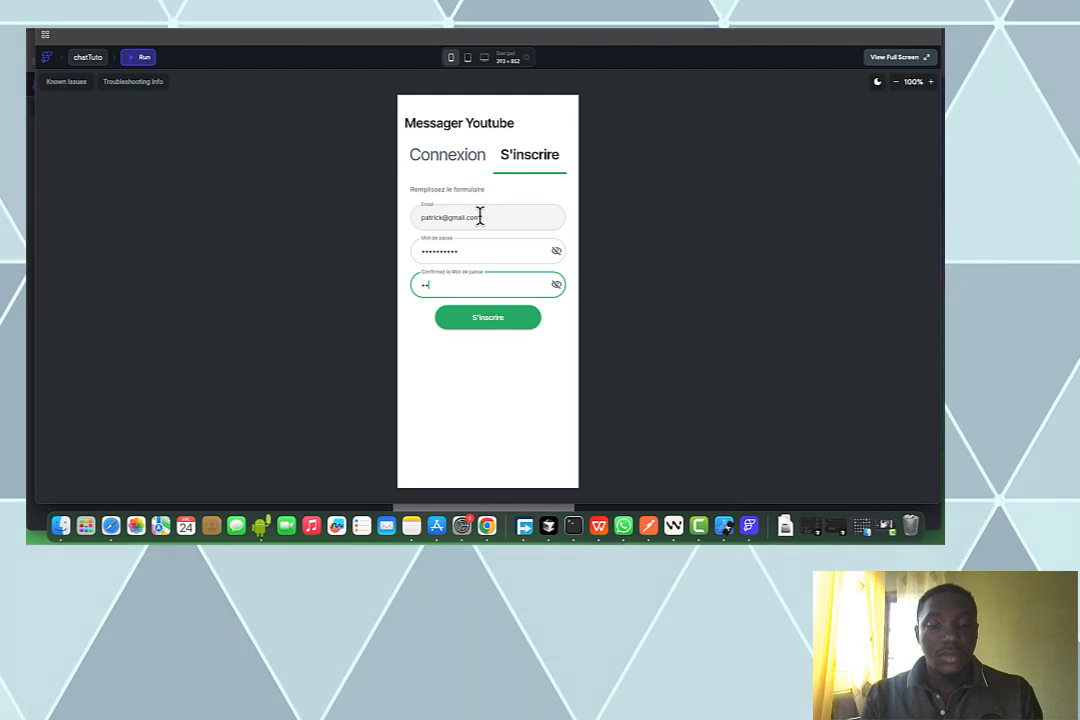
{"action": "type", "text": "•••••"}
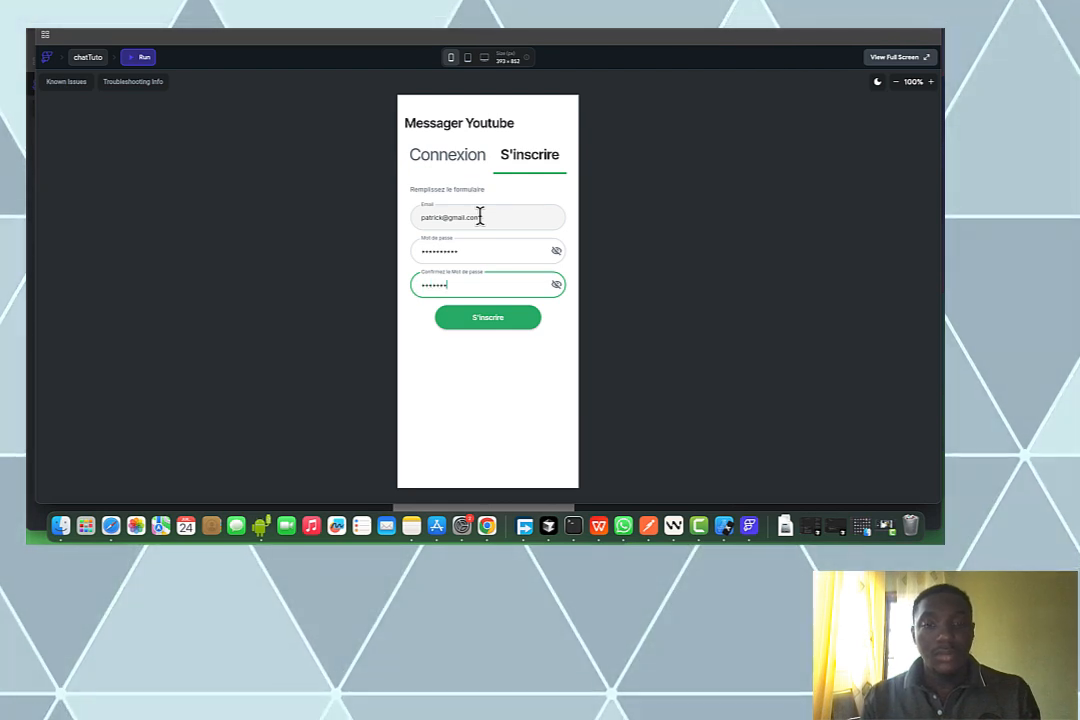
{"action": "type", "text": "•••"}
{"action": "left_click", "coordinate": [490, 320]}
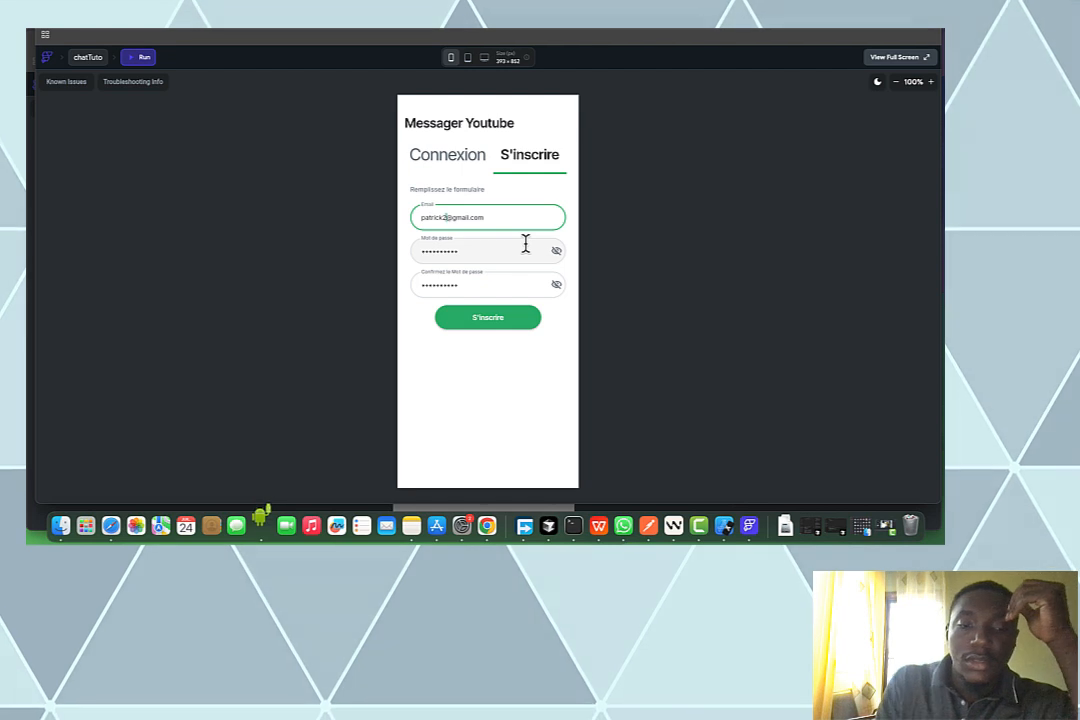
{"action": "type", "text": "23"}
{"action": "left_click", "coordinate": [514, 317]}
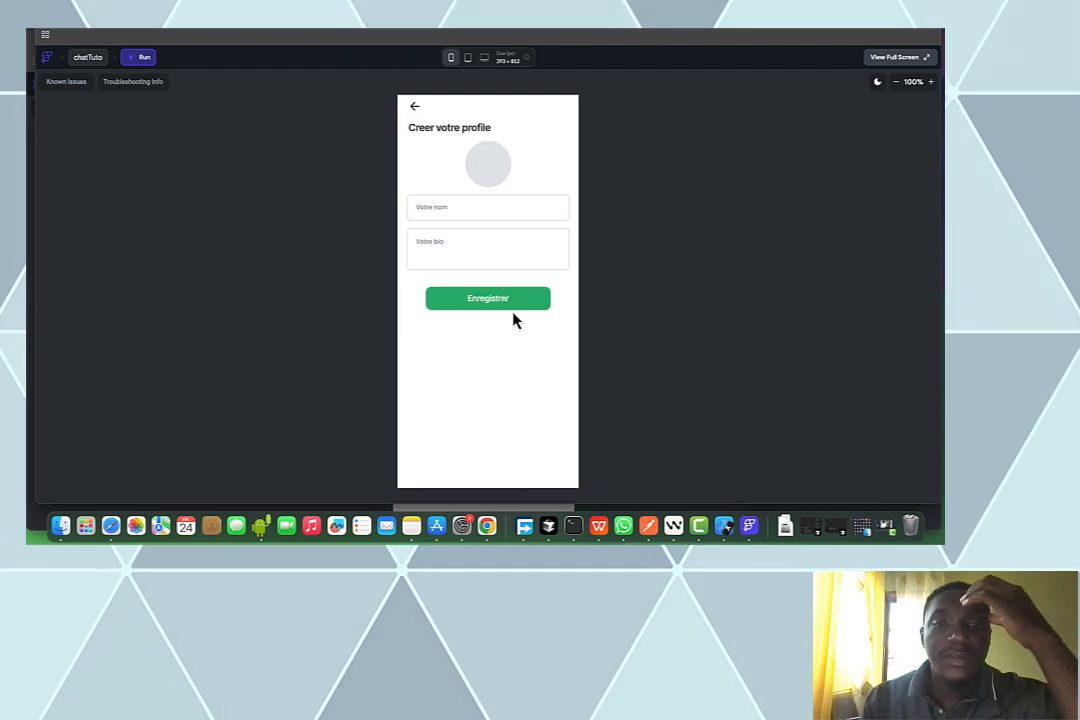
Set the profile avatar to the 'Messages - Unread message.png' image from the gallery
{"action": "left_click", "coordinate": [497, 186]}
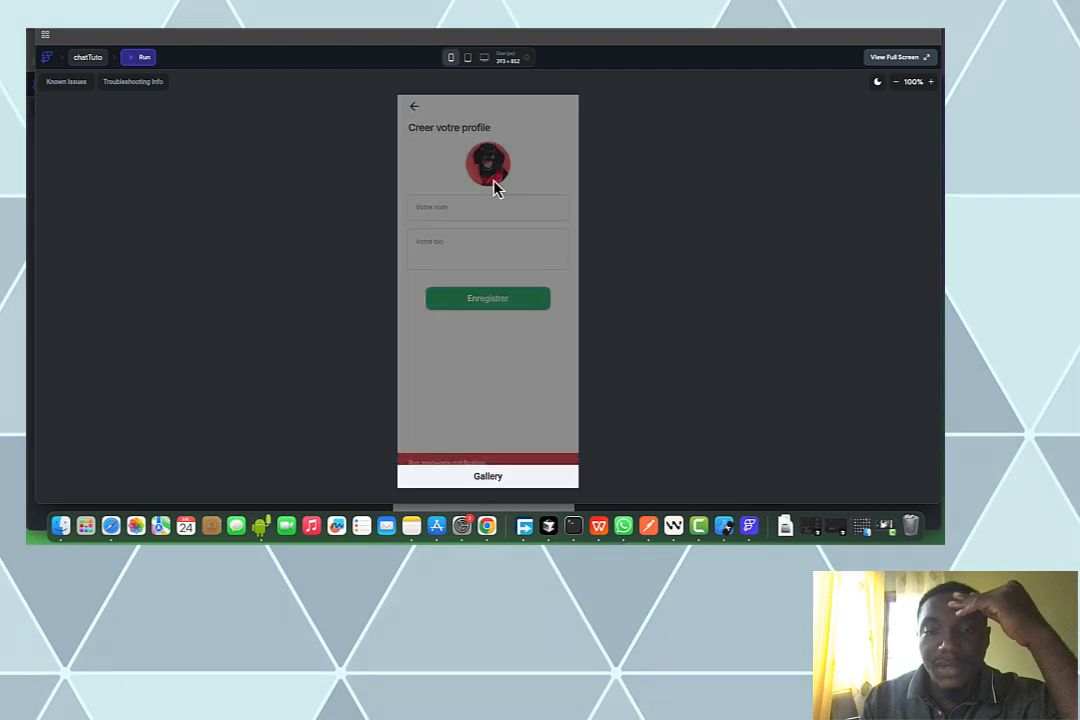
{"action": "left_click", "coordinate": [492, 475]}
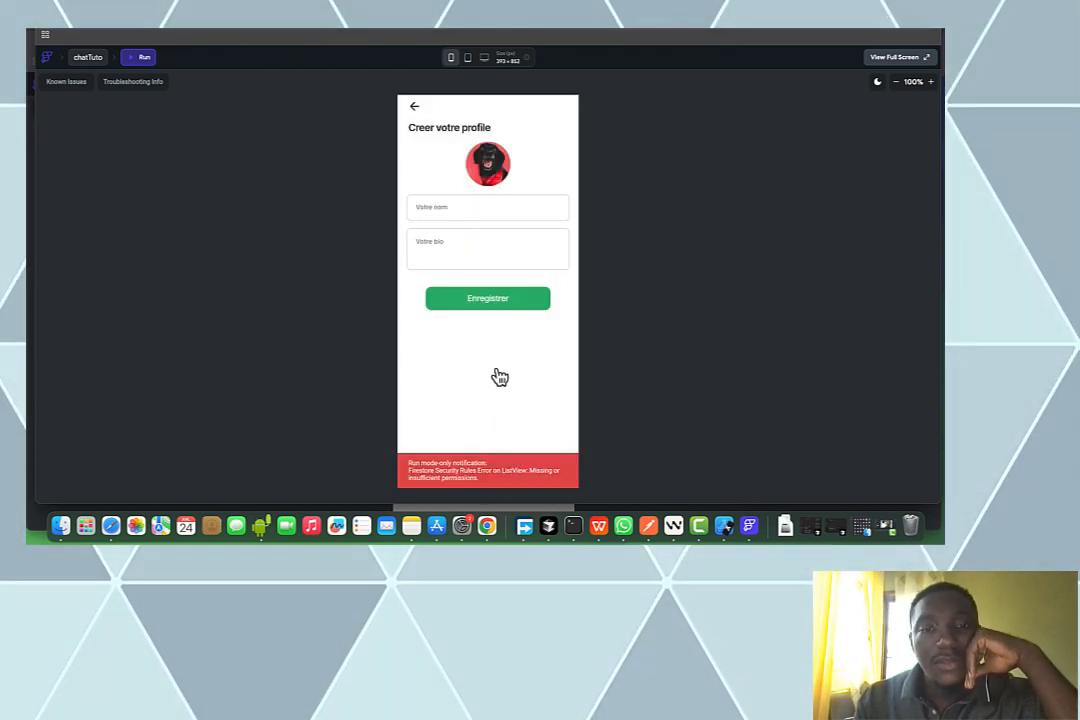
{"action": "left_click", "coordinate": [494, 190]}
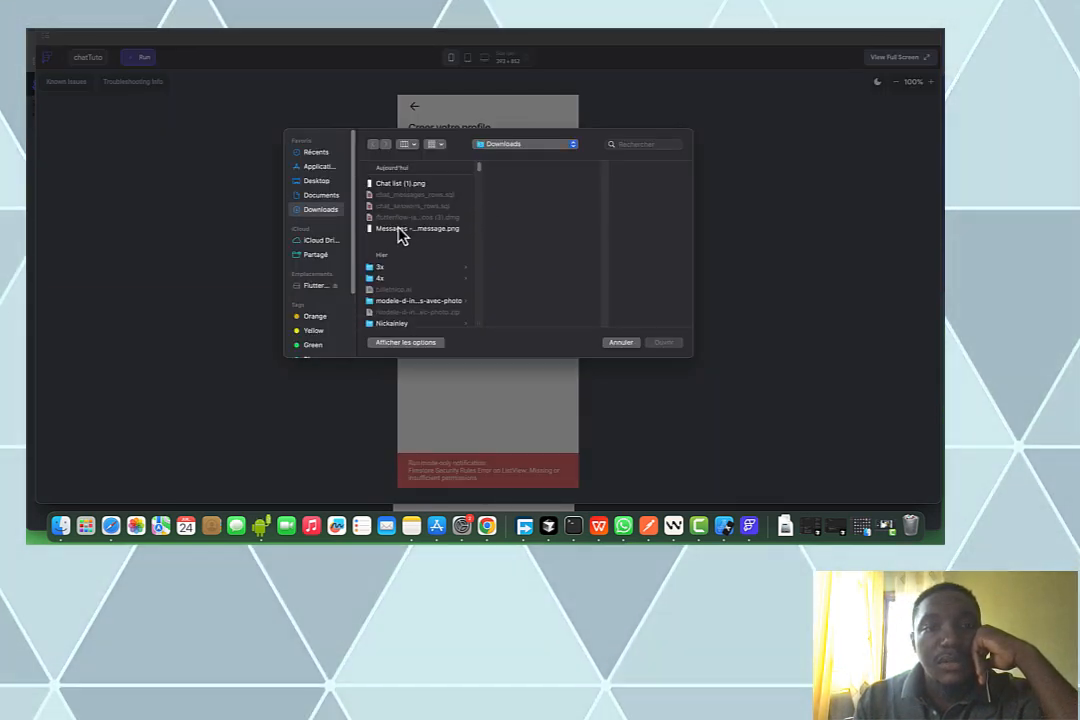
{"action": "left_click", "coordinate": [400, 230]}
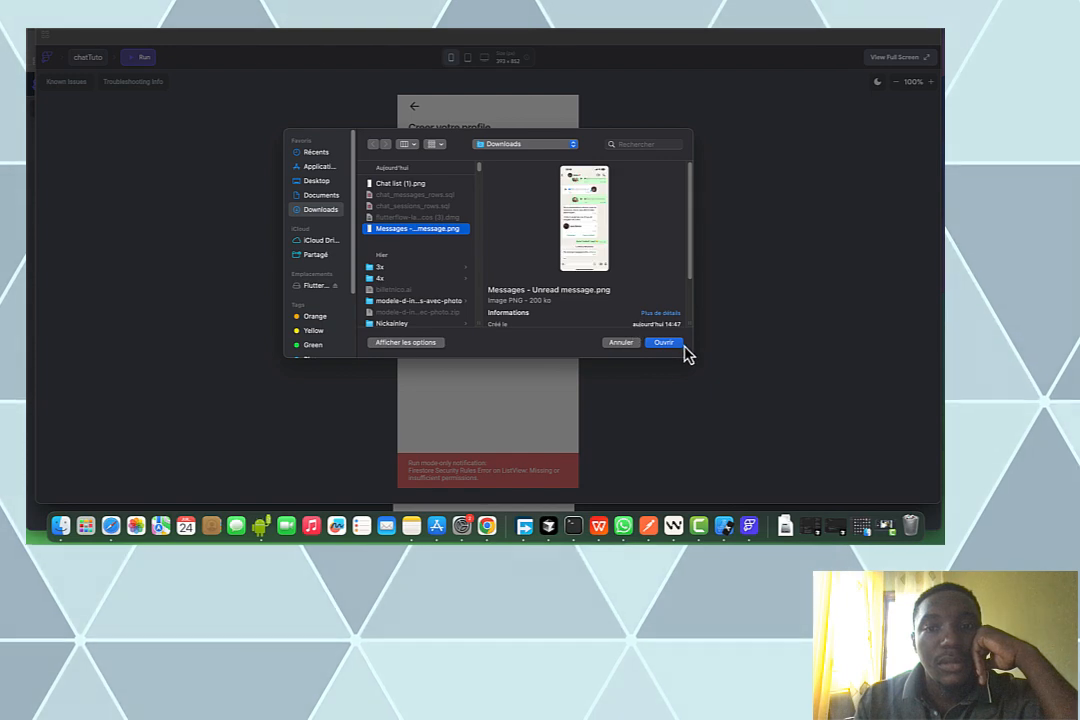
{"action": "left_click", "coordinate": [676, 344]}
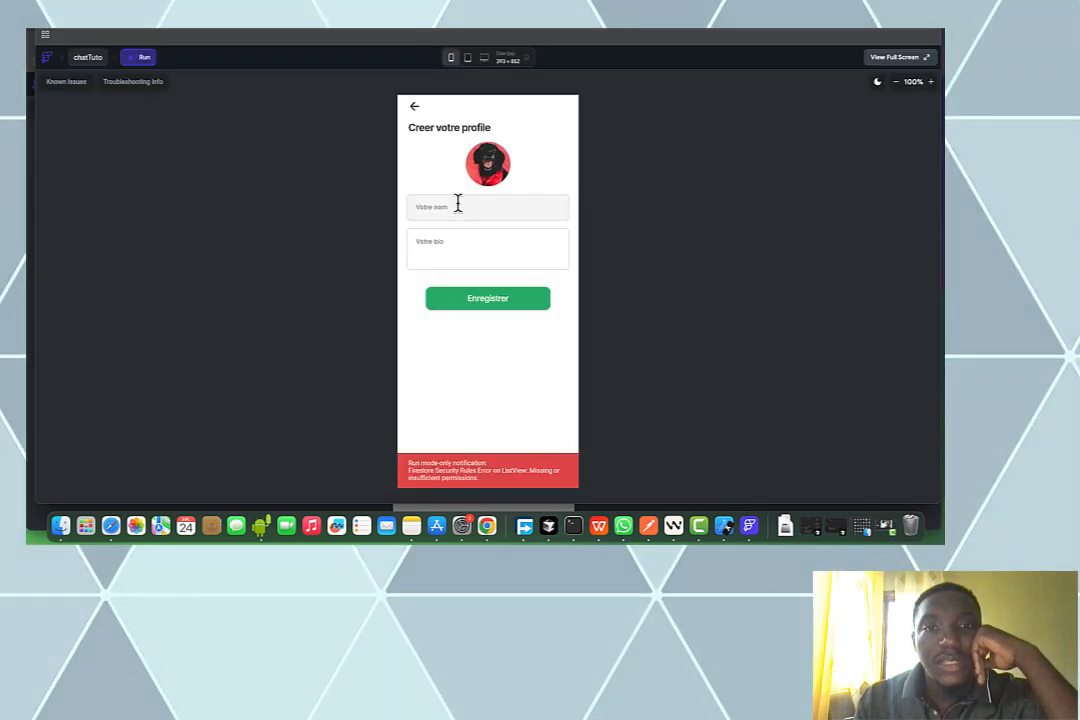
Enter the user's name and the bio 'Je suis dev', save the profile, and return to the editor
{"action": "type", "text": "Patrick"}
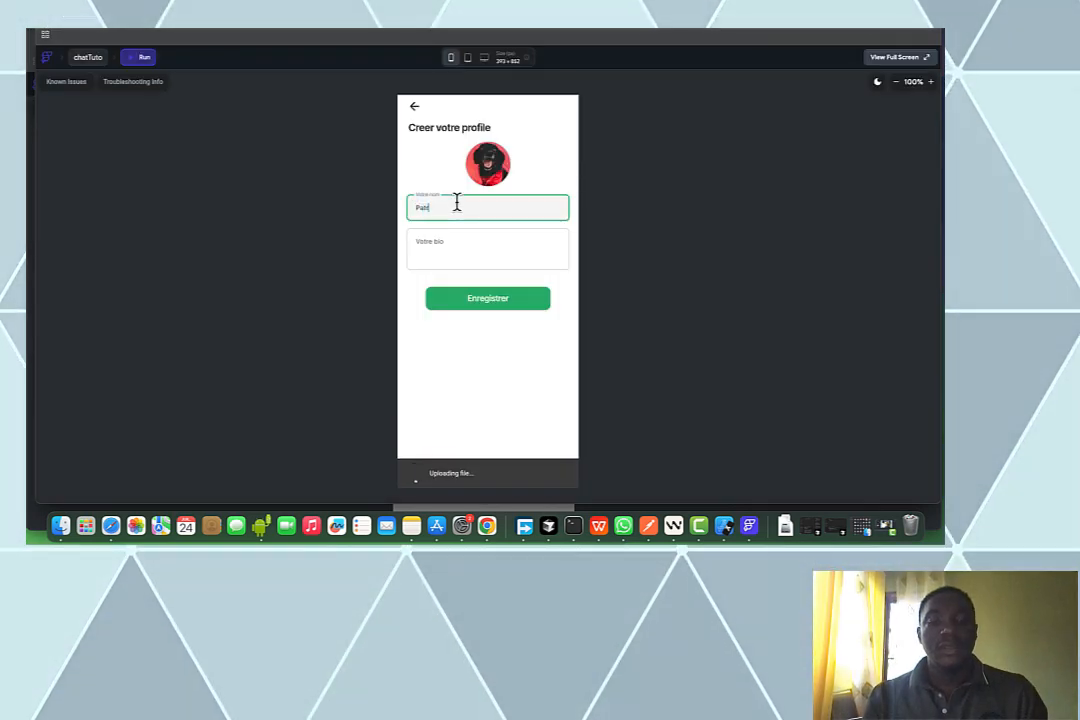
{"action": "left_click", "coordinate": [424, 237]}
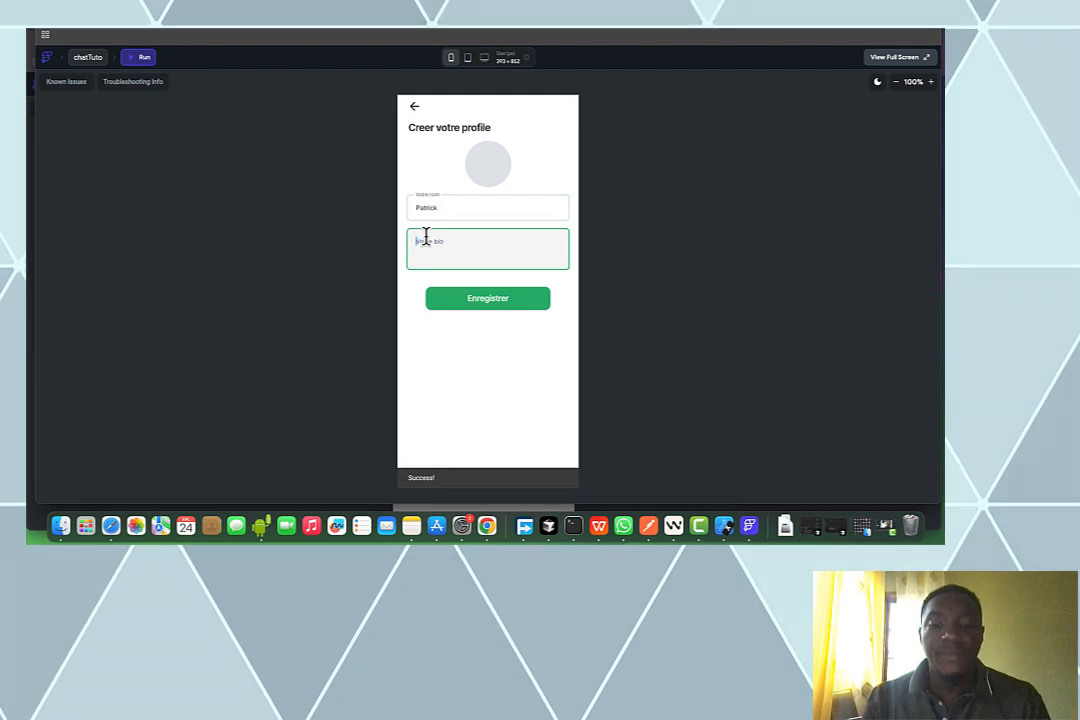
{"action": "type", "text": "Je suis dev"}
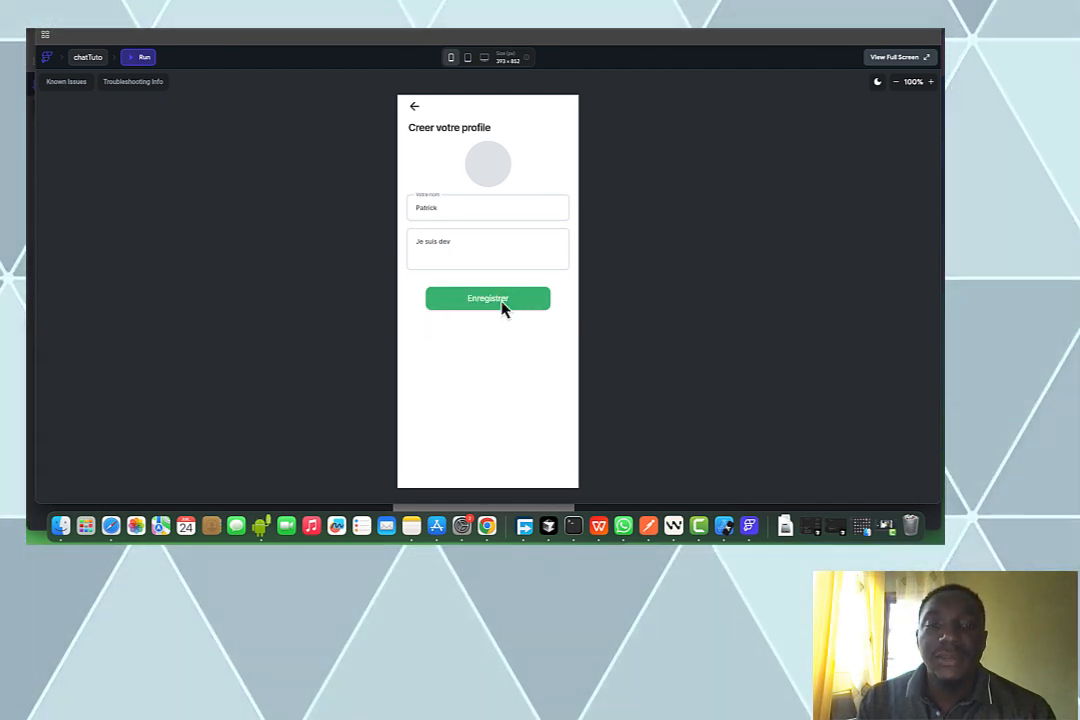
{"action": "left_click", "coordinate": [502, 306]}
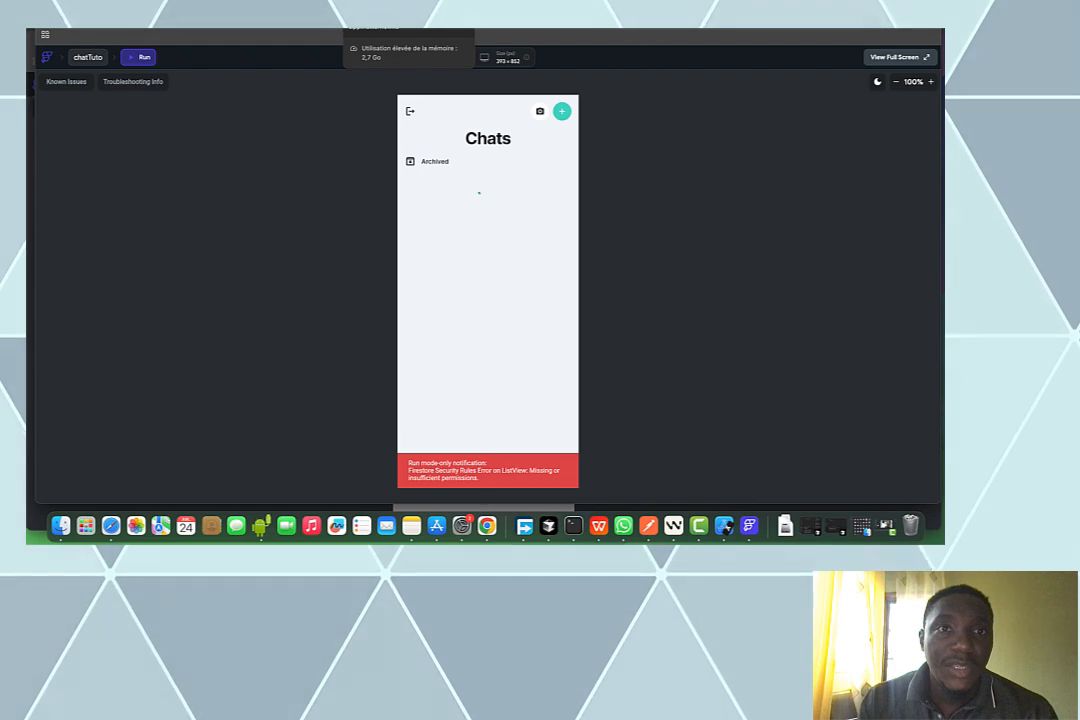
{"action": "left_click", "coordinate": [374, 33]}
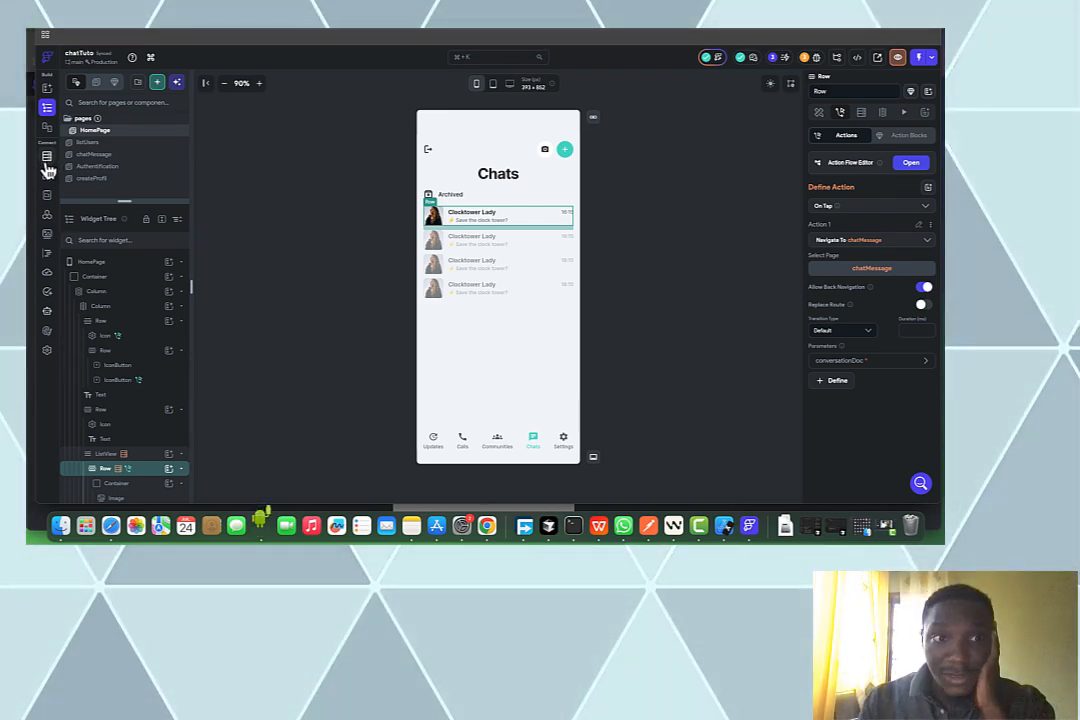
Set write permission for conversation and messages to Authenticated Users
{"action": "left_click", "coordinate": [46, 160]}
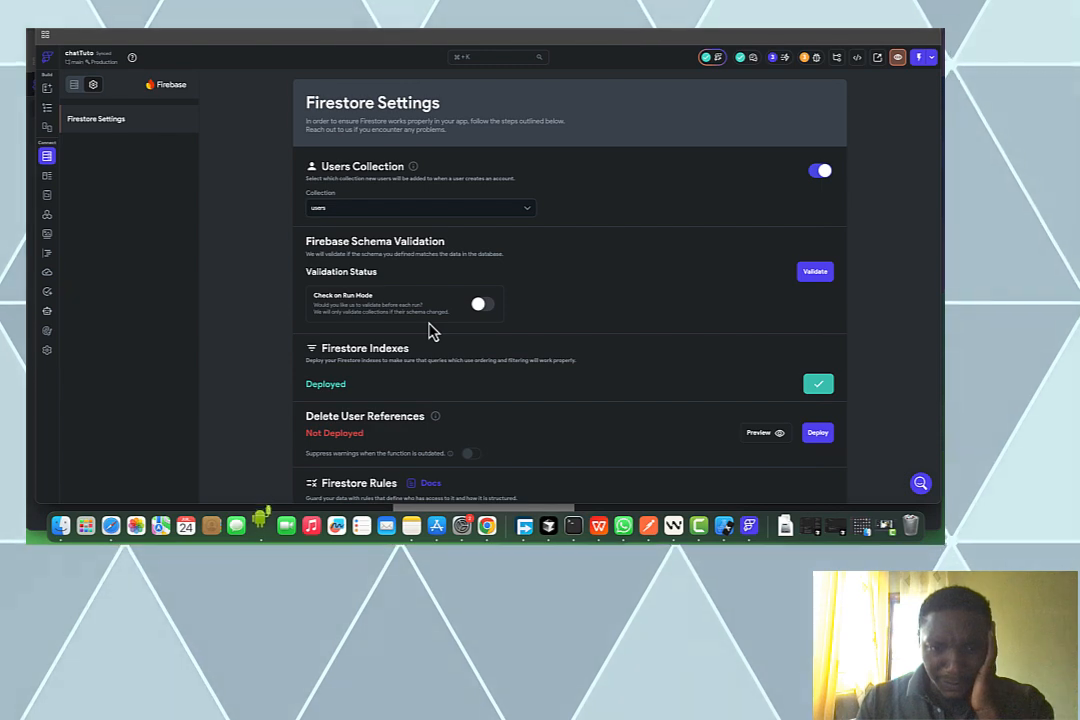
{"action": "scroll", "coordinate": [432, 330], "scroll_direction": "down", "scroll_amount": 5}
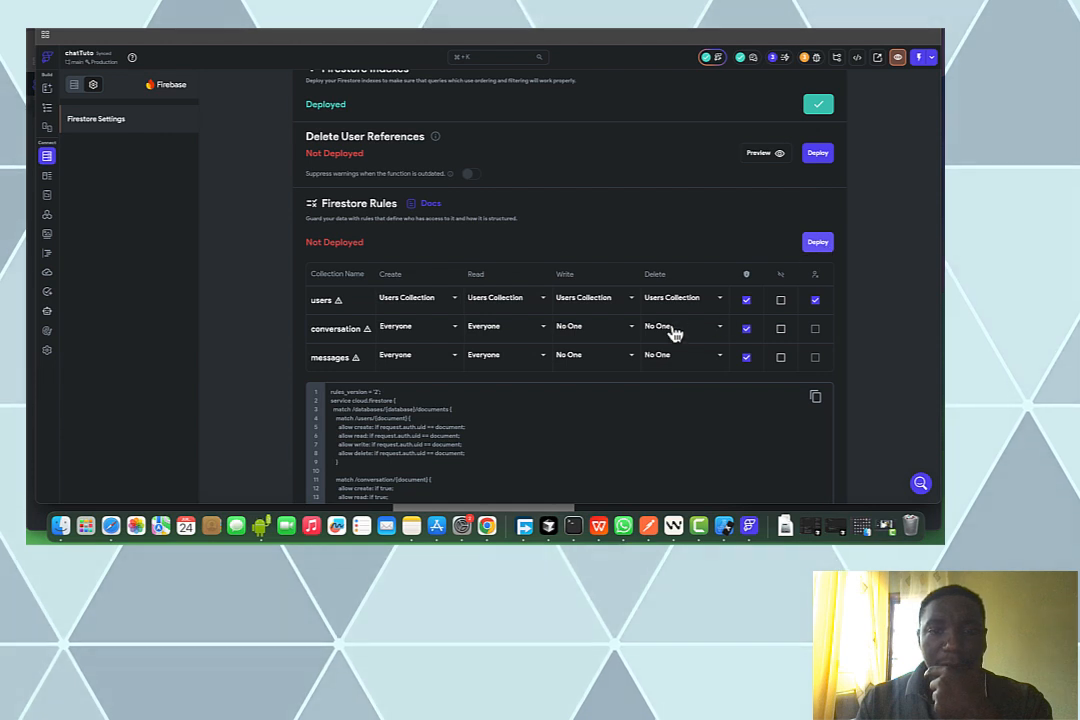
{"action": "left_click", "coordinate": [612, 335]}
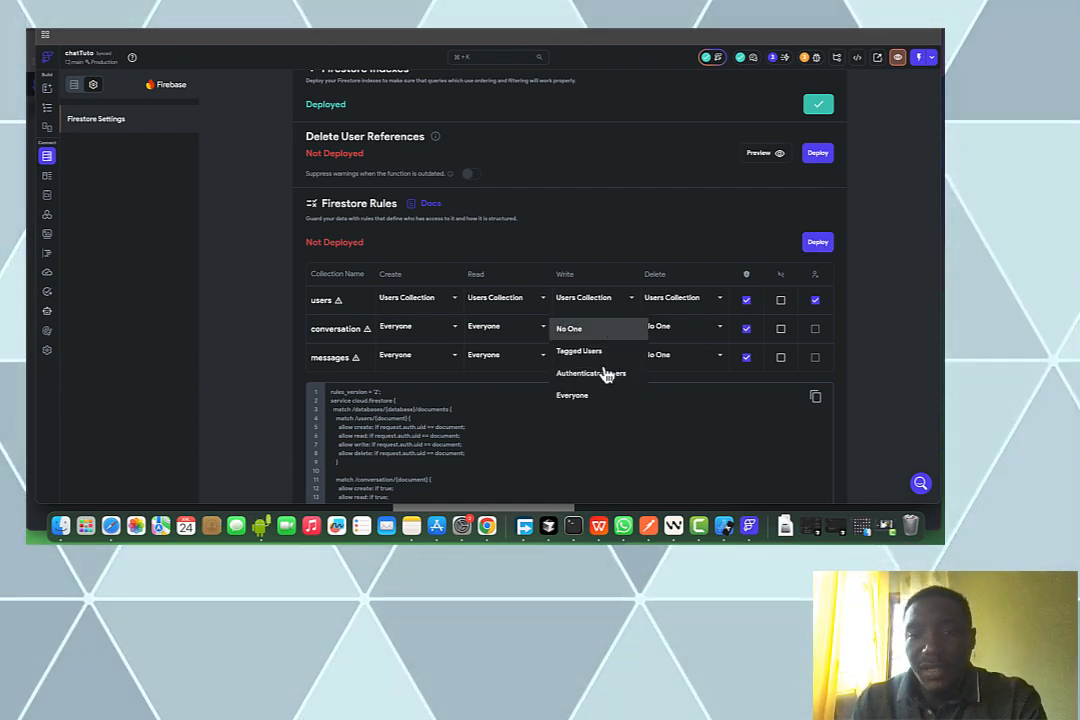
{"action": "left_click", "coordinate": [603, 375]}
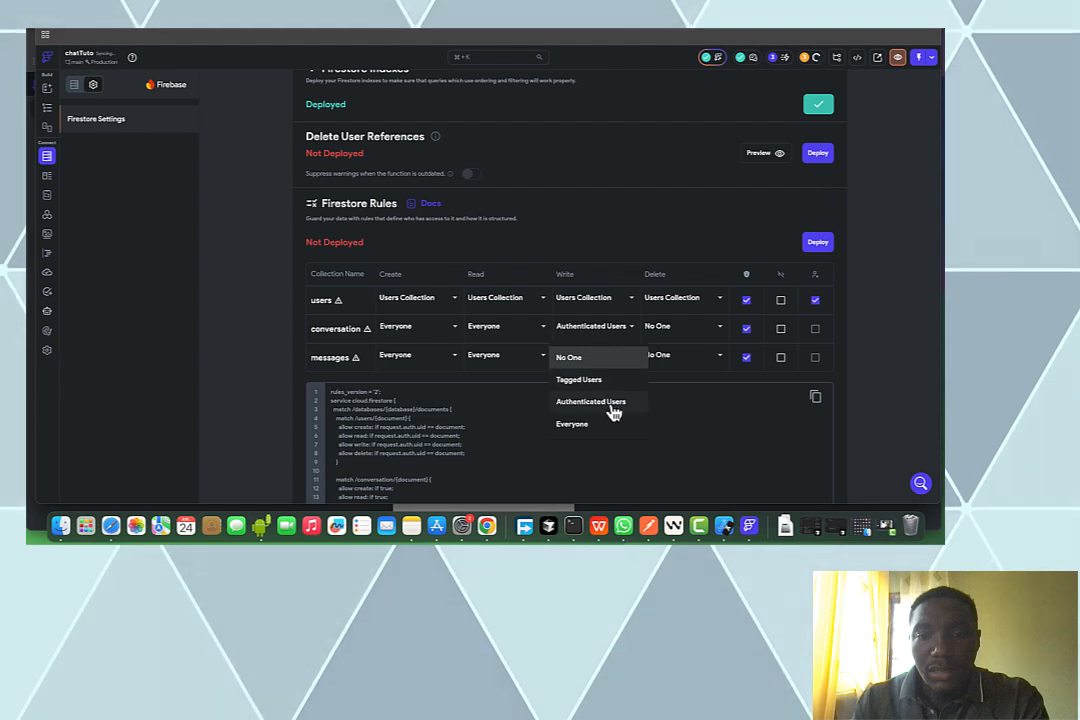
{"action": "left_click", "coordinate": [613, 413]}
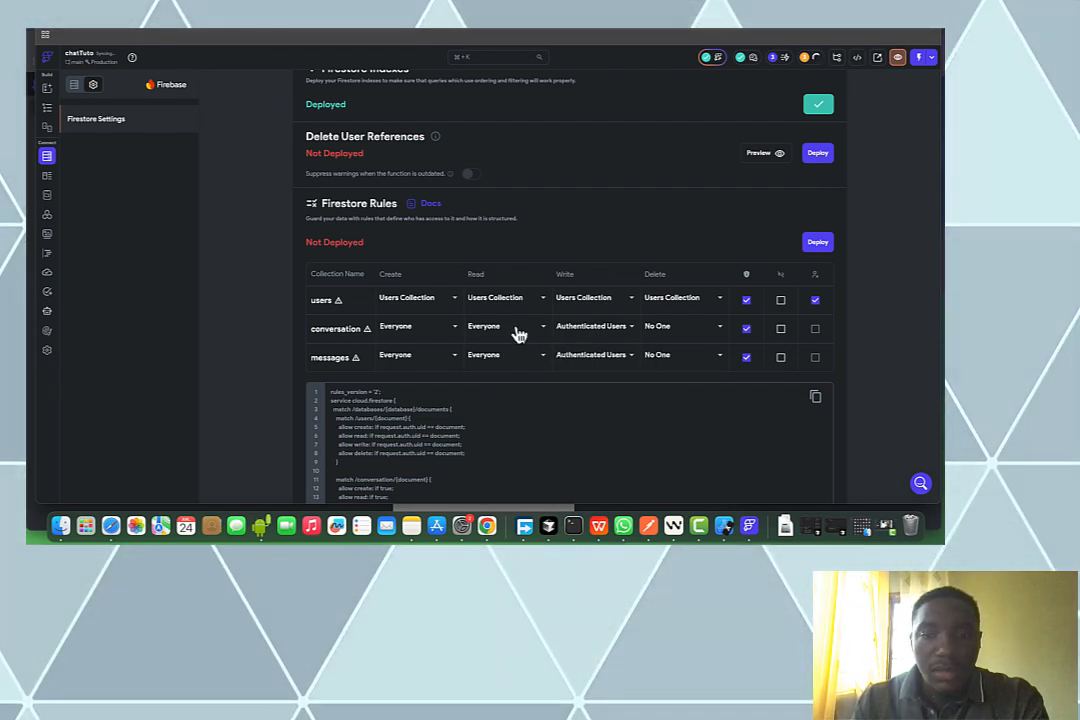
Restrict conversation reads to Tagged Users via the listUtilisateurs field
{"action": "left_click", "coordinate": [516, 333]}
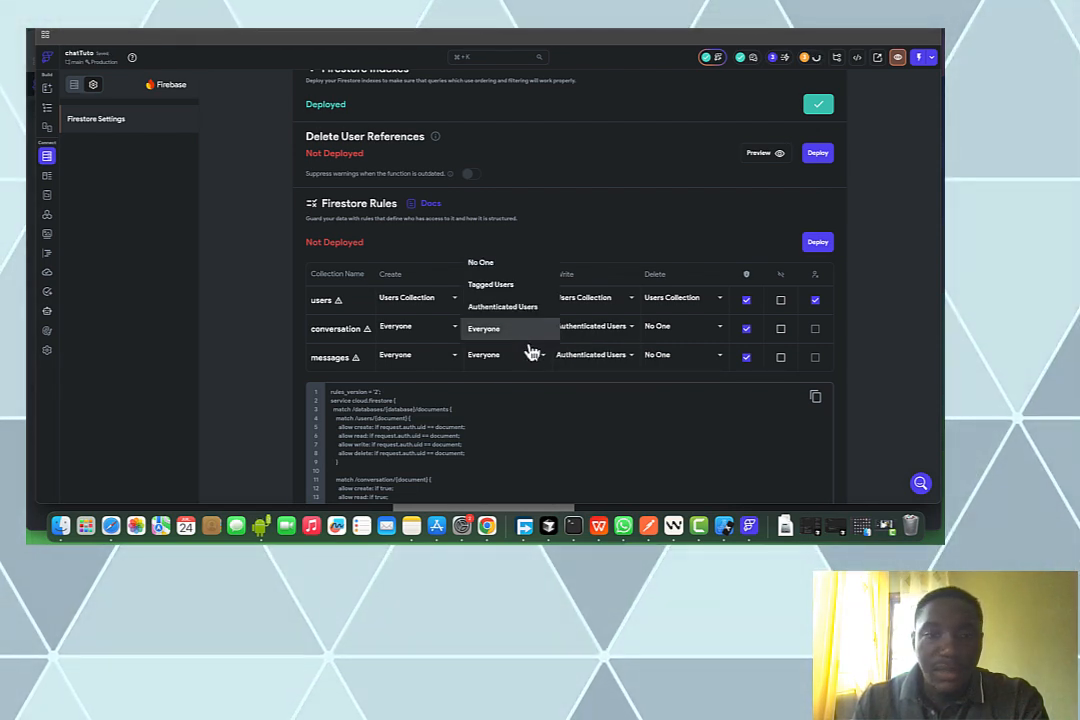
{"action": "left_click", "coordinate": [522, 290]}
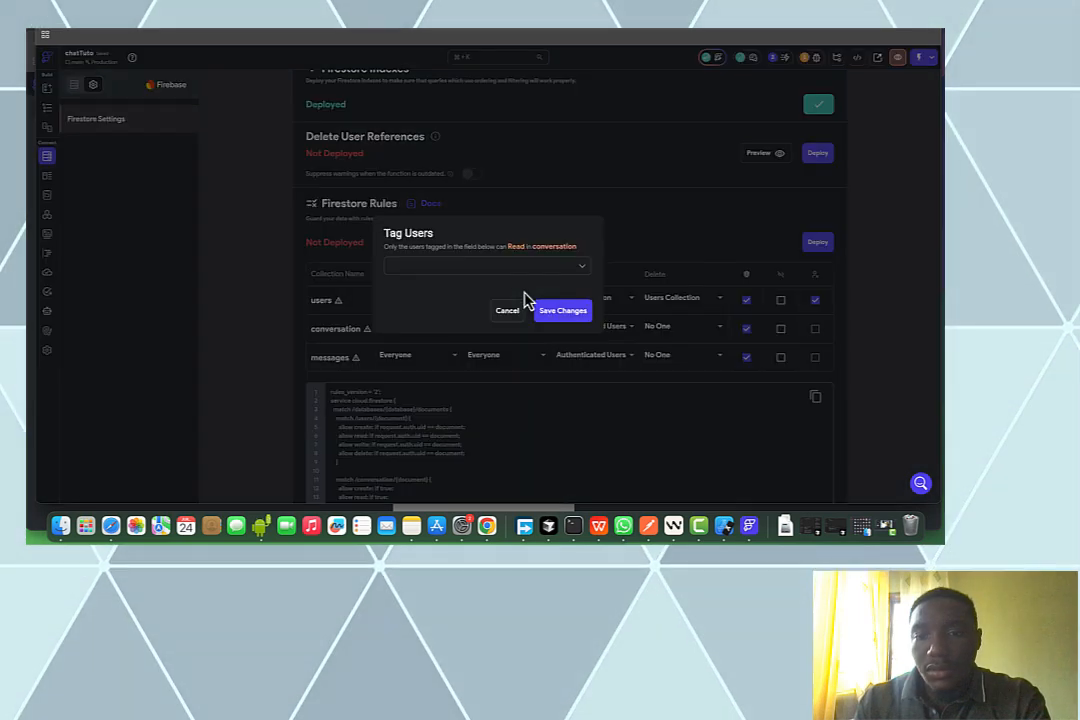
{"action": "left_click", "coordinate": [532, 266]}
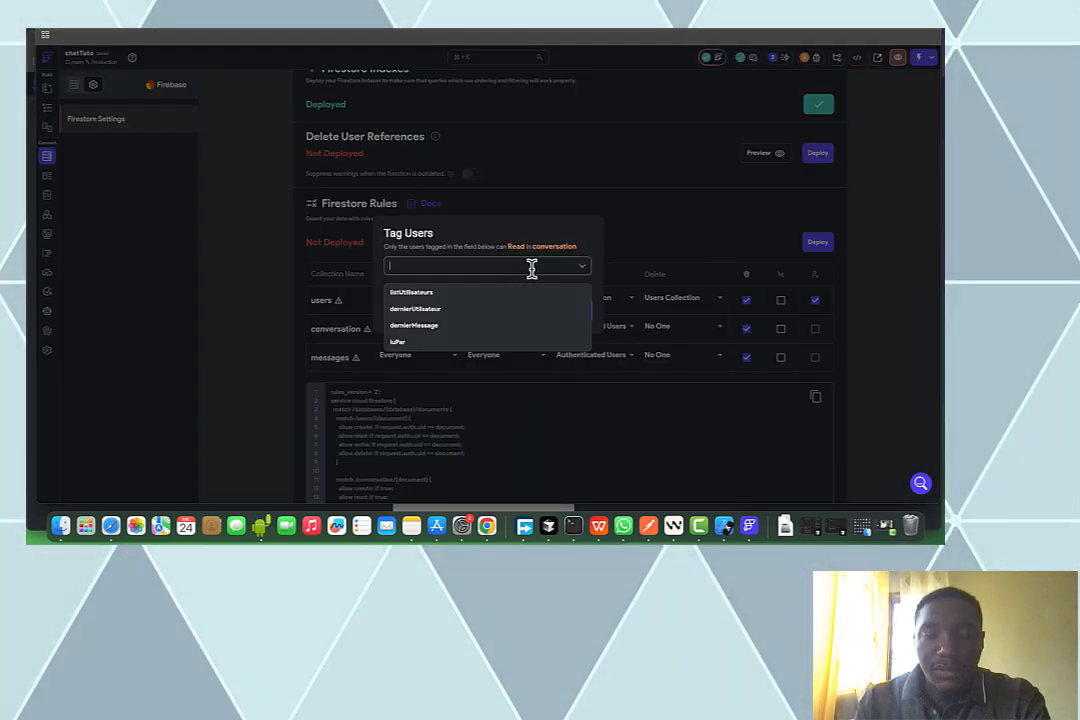
{"action": "left_click", "coordinate": [532, 293]}
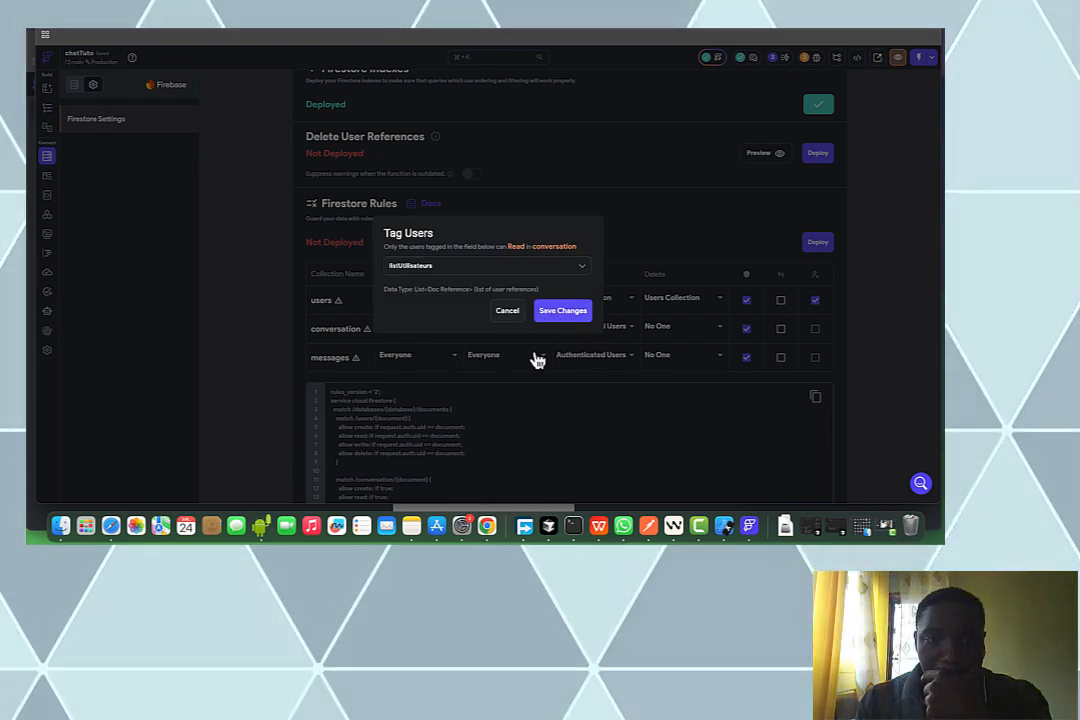
{"action": "left_click", "coordinate": [560, 312]}
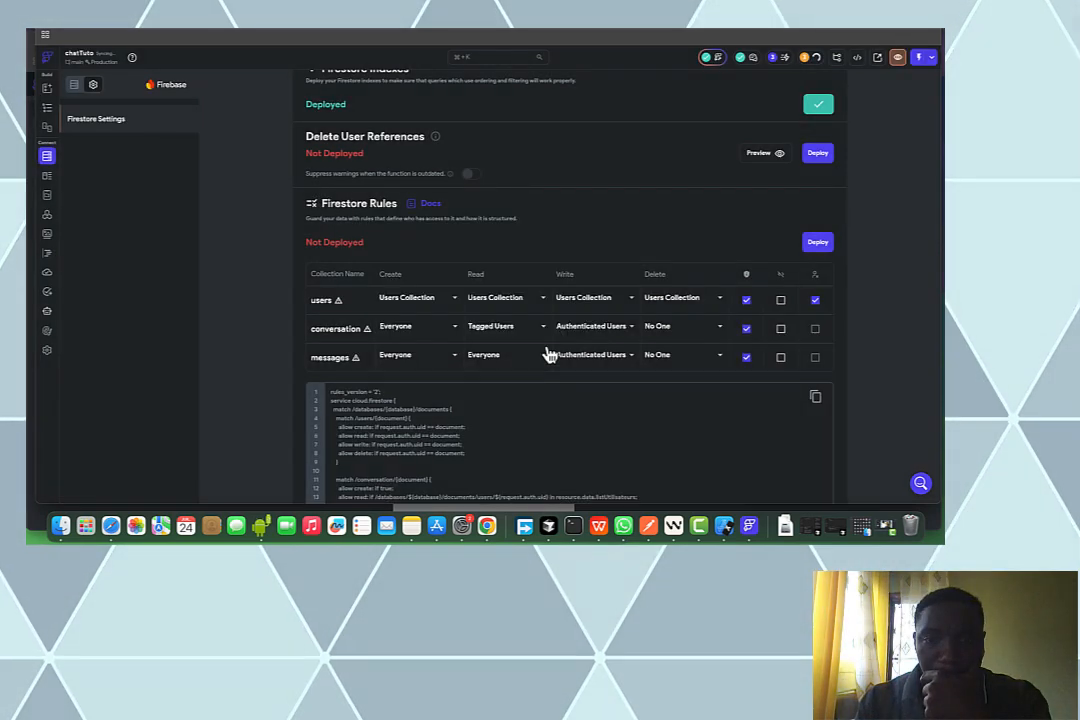
Restrict conversation deletes to listUtilisateurs tagged users, let authenticated users read messages, and start deploying
{"action": "left_click", "coordinate": [688, 333]}
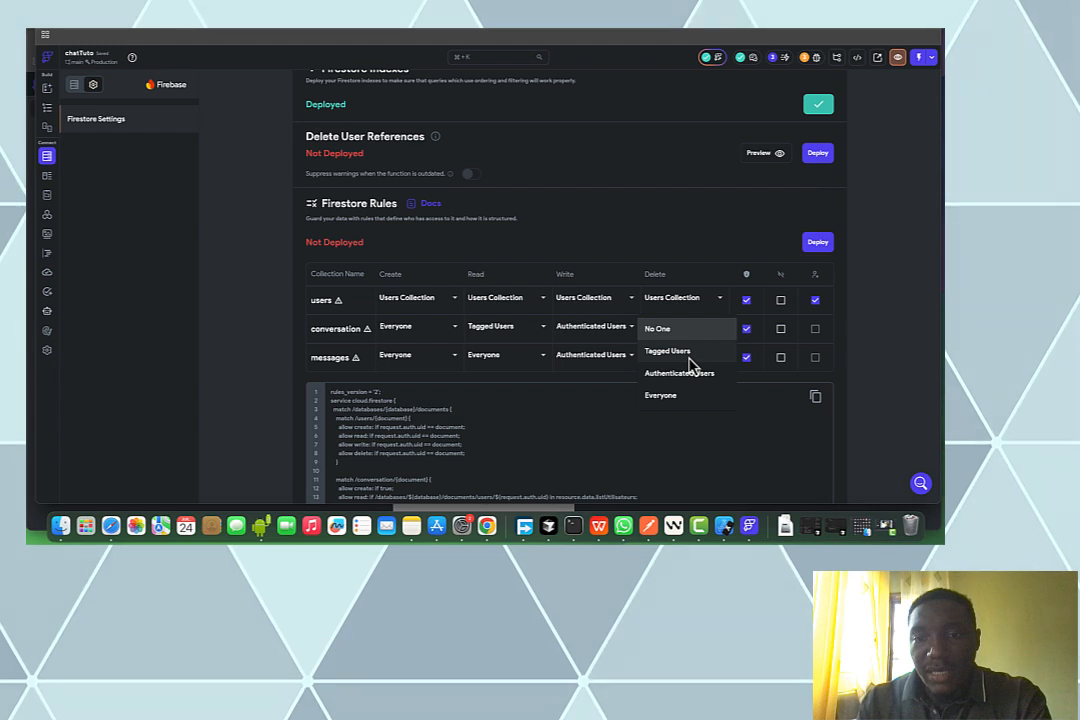
{"action": "left_click", "coordinate": [690, 362]}
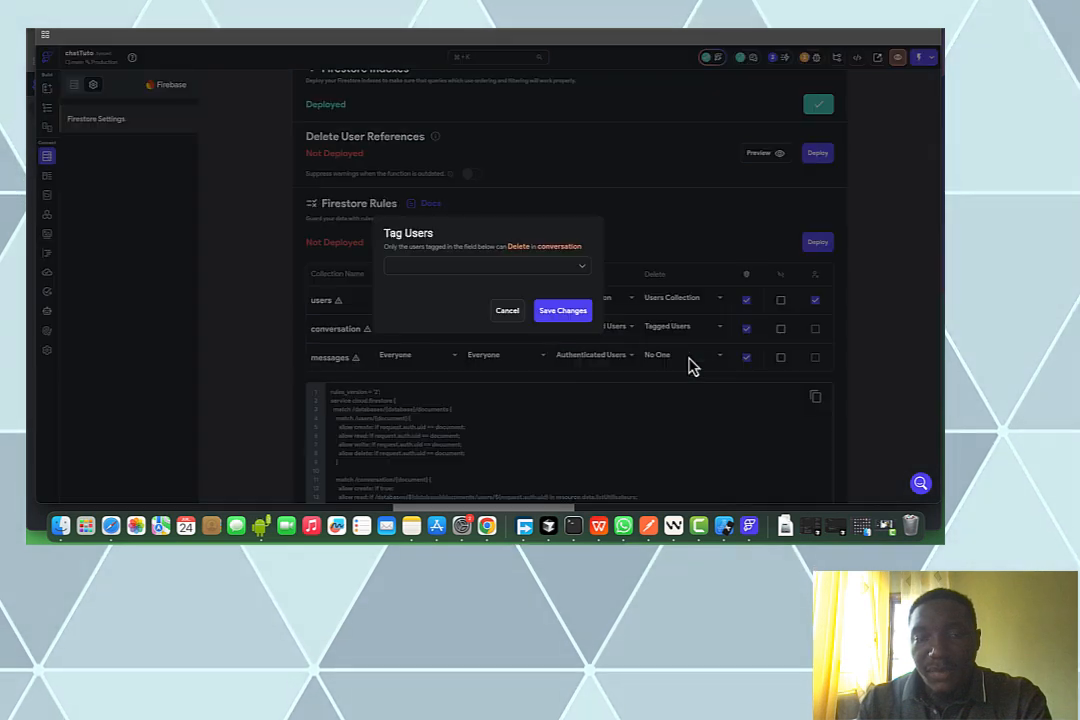
{"action": "left_click", "coordinate": [563, 268]}
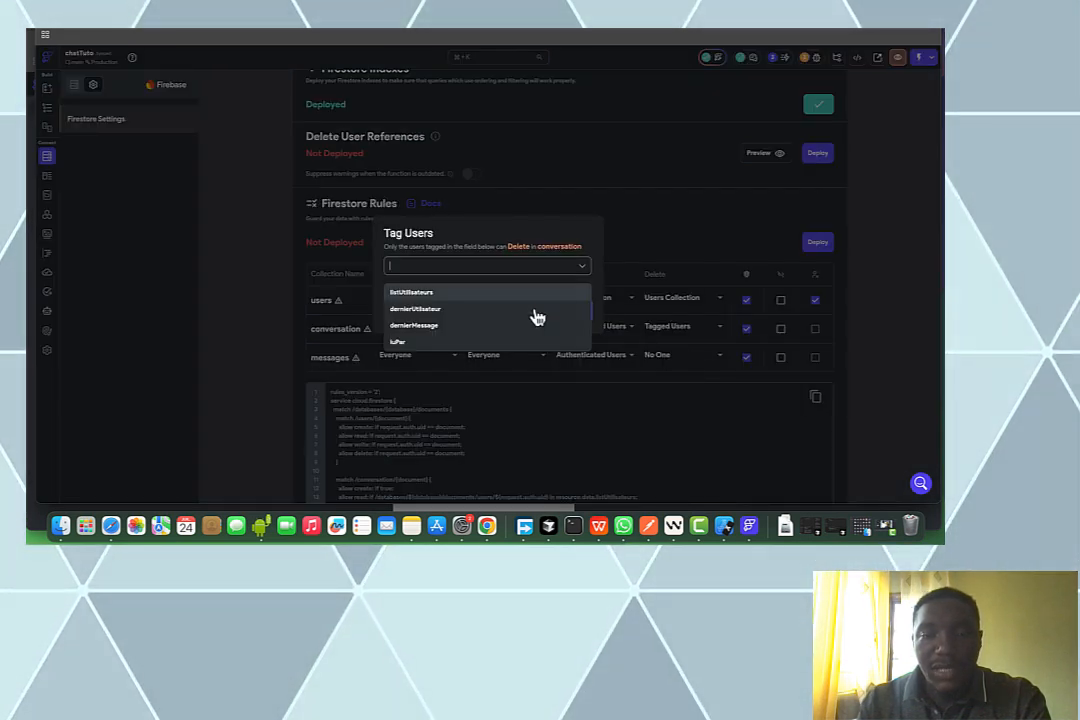
{"action": "left_click", "coordinate": [540, 292]}
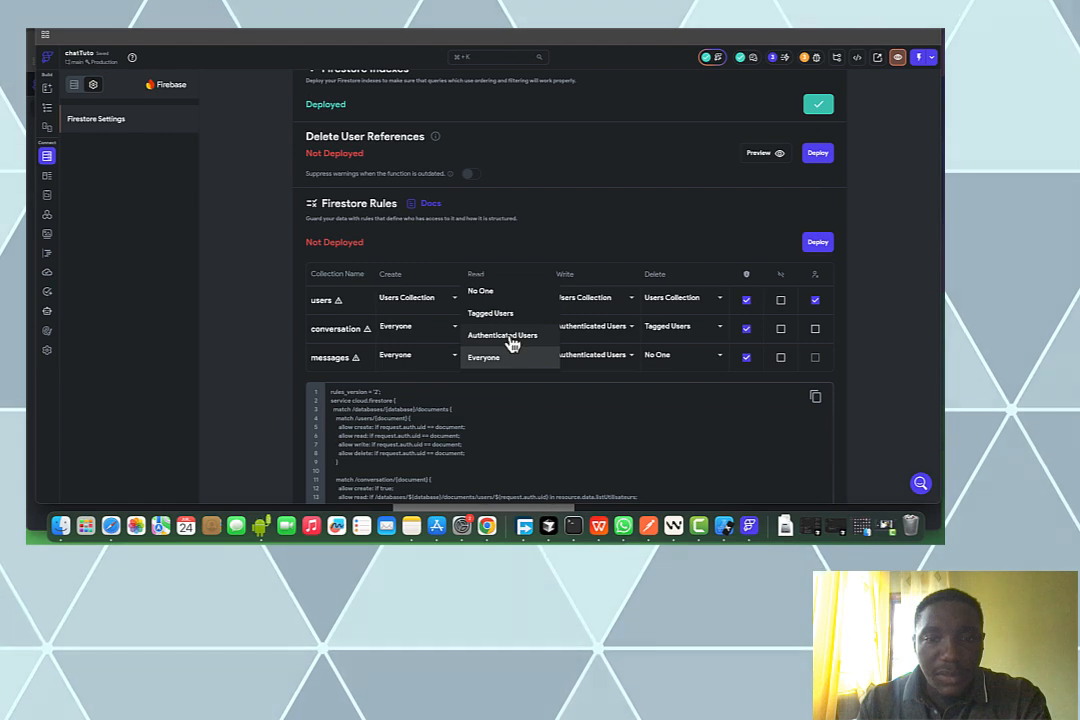
{"action": "left_click", "coordinate": [509, 343]}
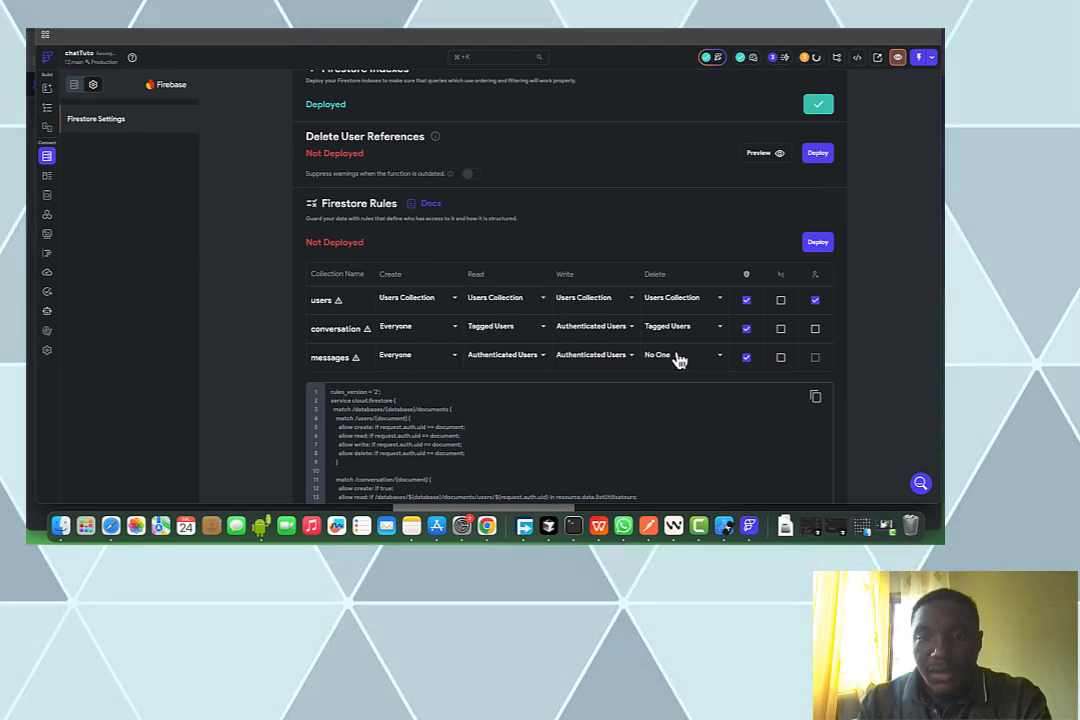
{"action": "left_click", "coordinate": [820, 247]}
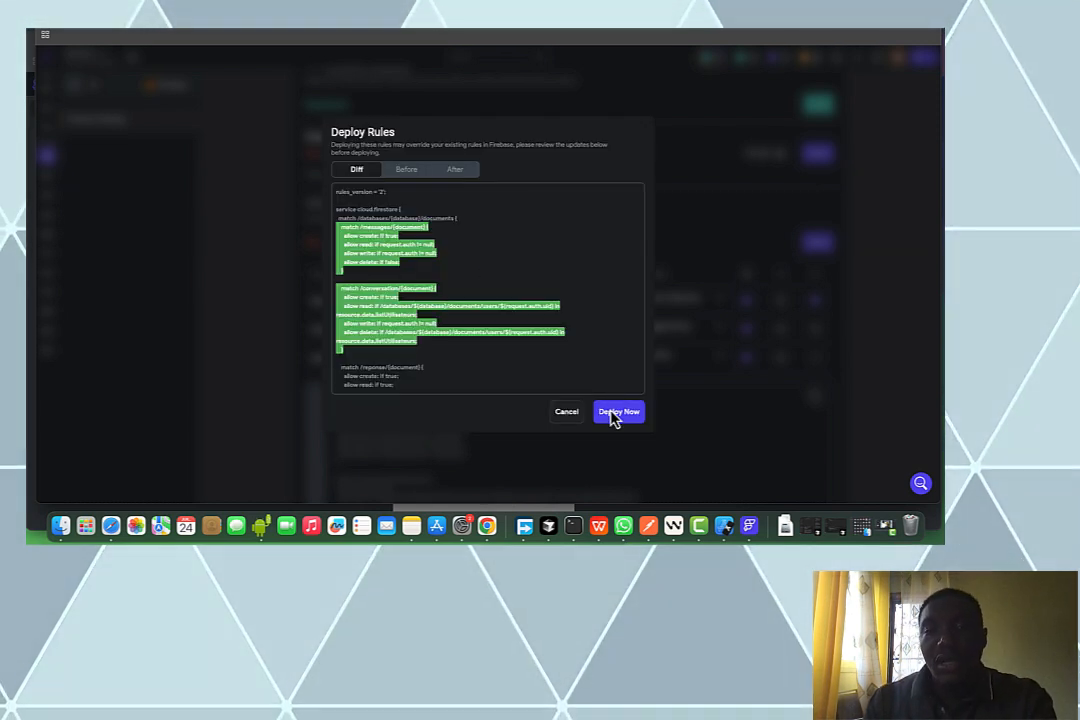
Confirm Deploy Now to publish the updated Firestore rules
{"action": "left_click", "coordinate": [617, 413]}
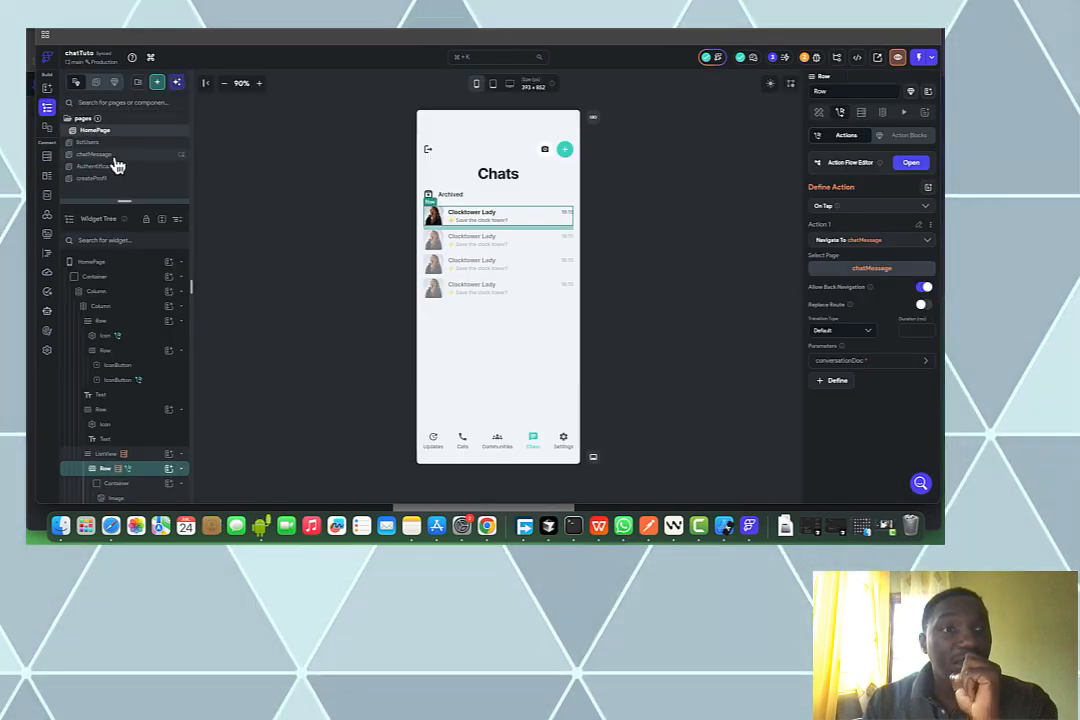
On chatMessage, add a Document from Reference backend query on users to the header row
{"action": "left_click", "coordinate": [115, 156]}
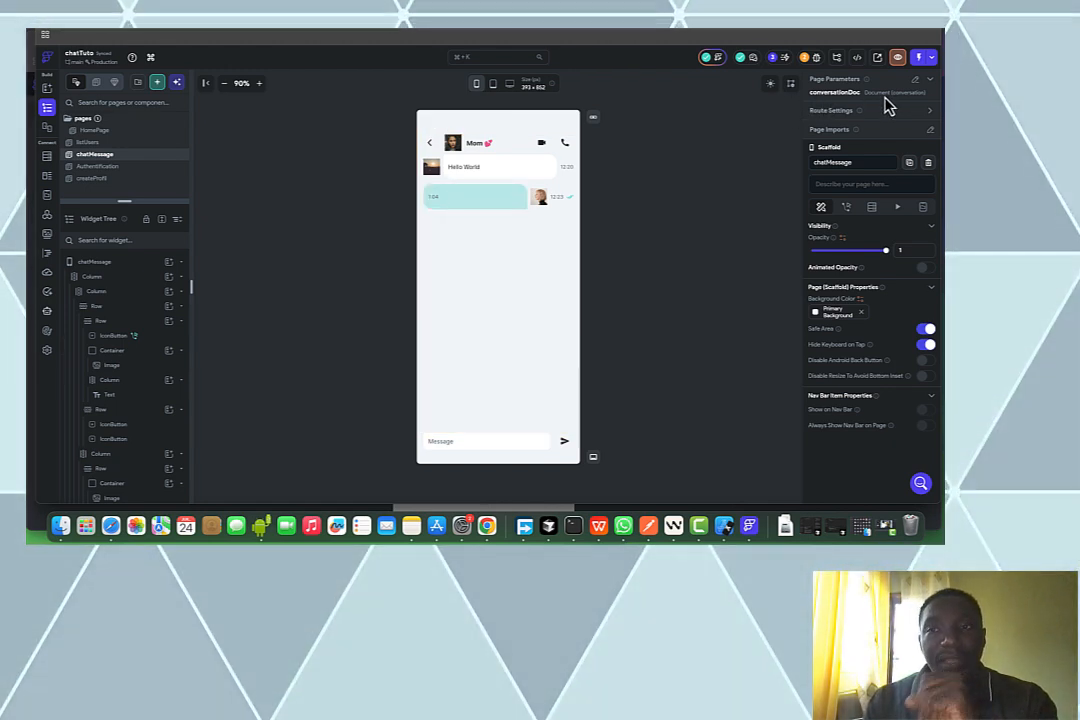
{"action": "left_click", "coordinate": [503, 152]}
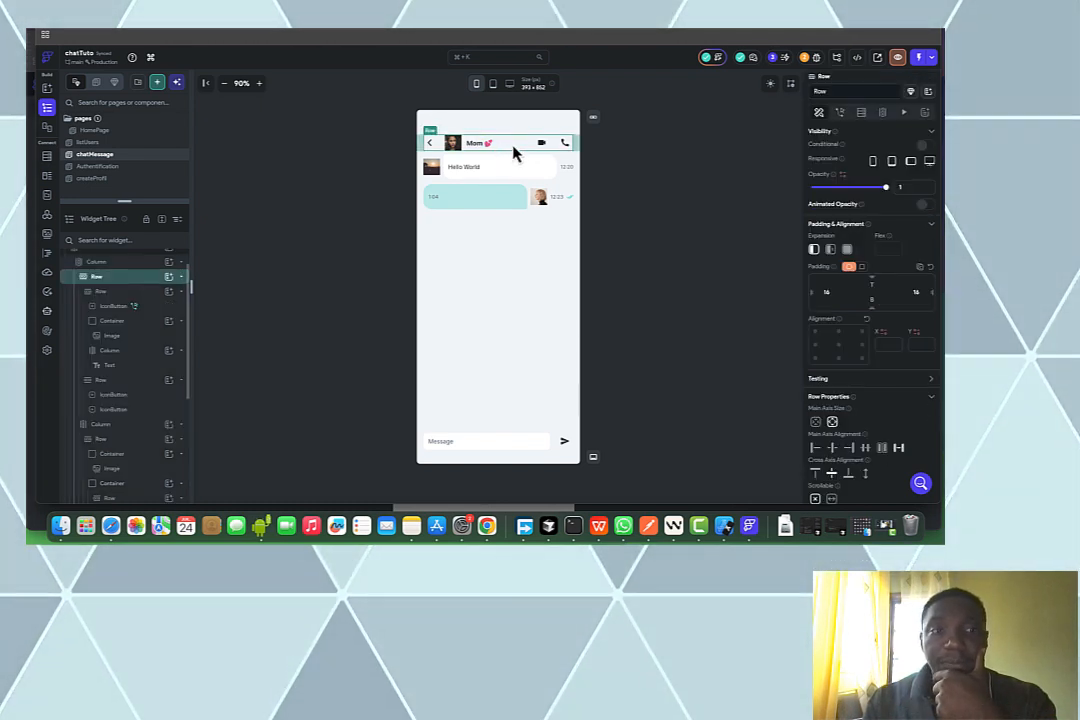
{"action": "left_click", "coordinate": [861, 112]}
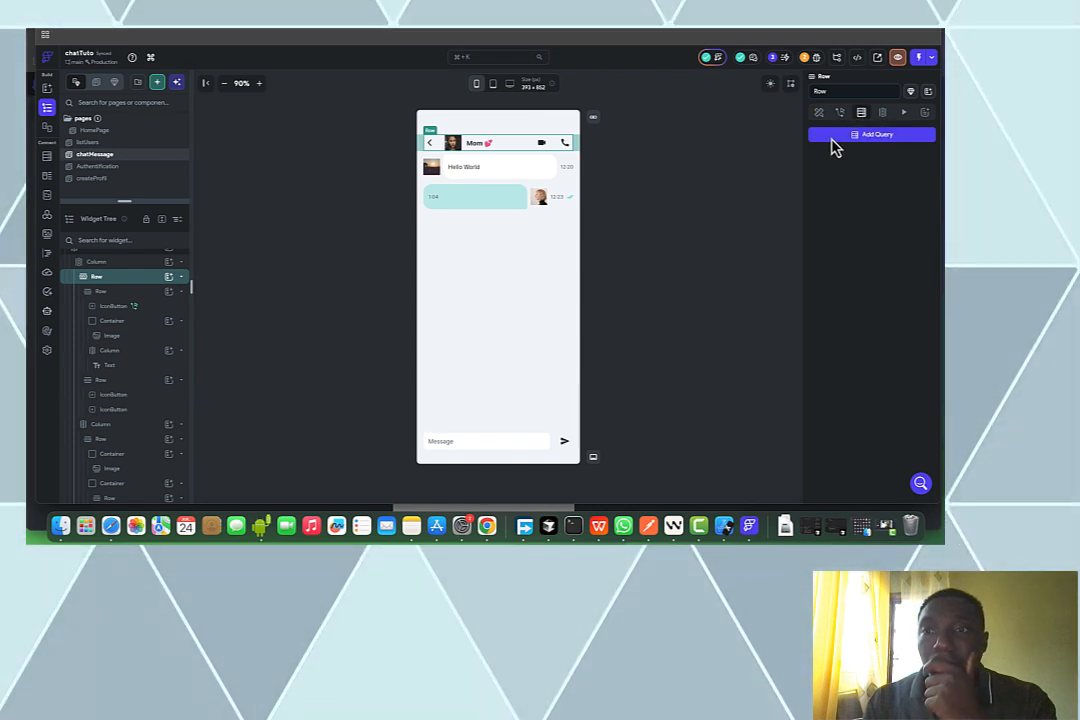
{"action": "left_click", "coordinate": [833, 140]}
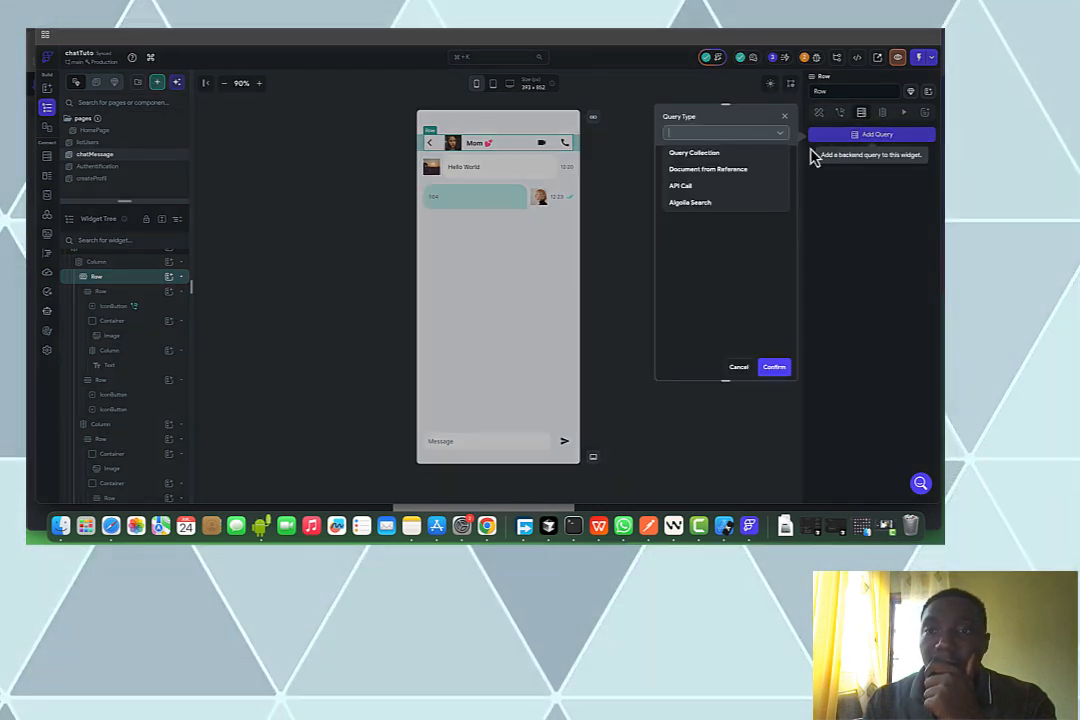
{"action": "left_click", "coordinate": [755, 170]}
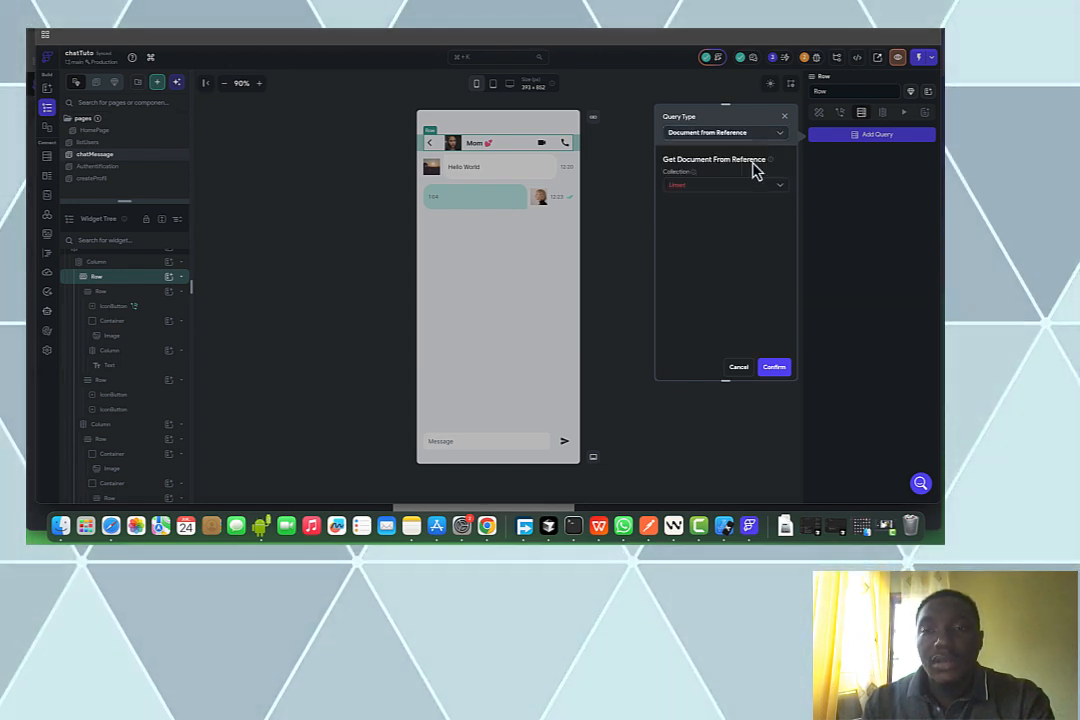
{"action": "left_click", "coordinate": [709, 186]}
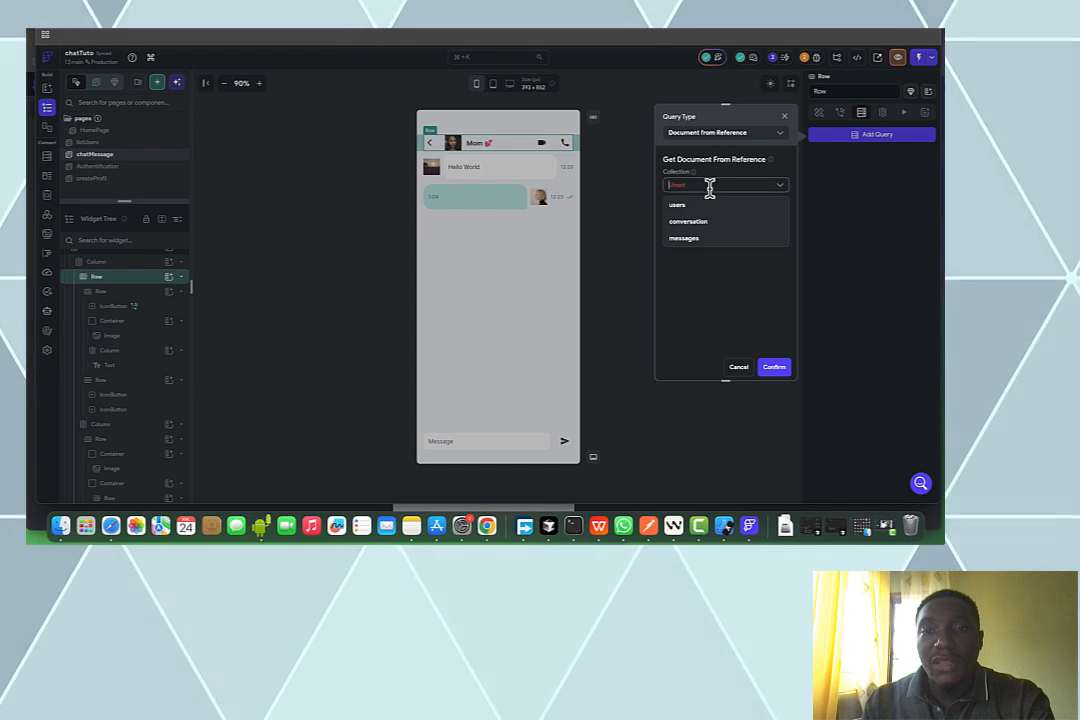
{"action": "left_click", "coordinate": [707, 208]}
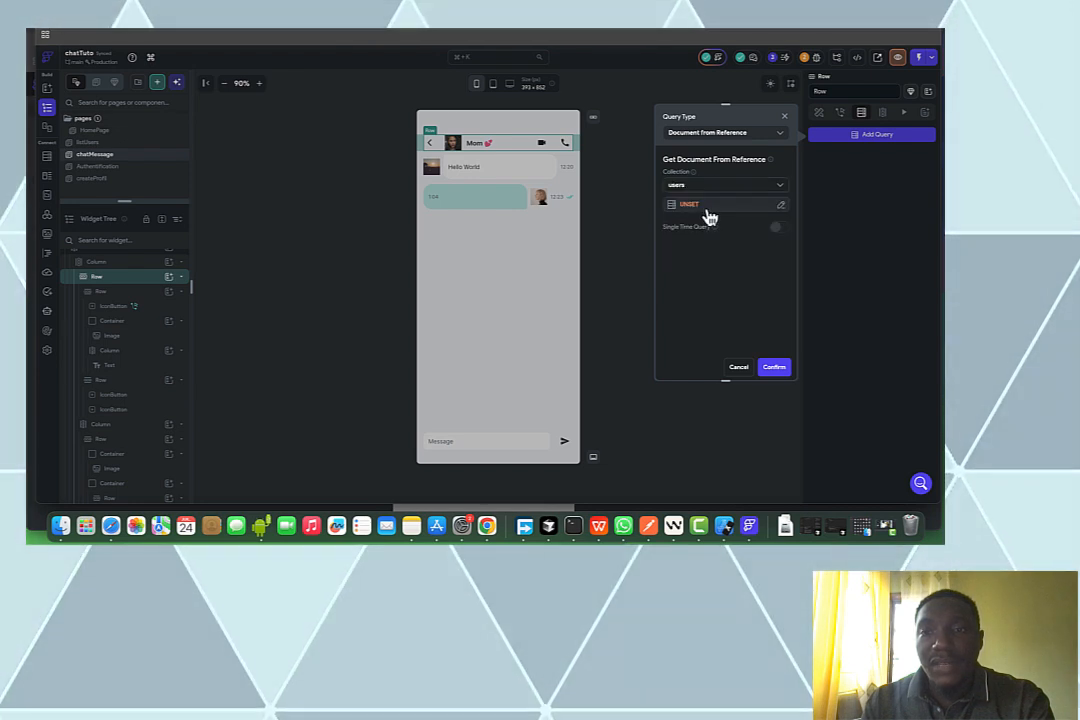
Source the reference from conversationDoc's listUtilisateurs property with Filter List Items
{"action": "left_click", "coordinate": [706, 205]}
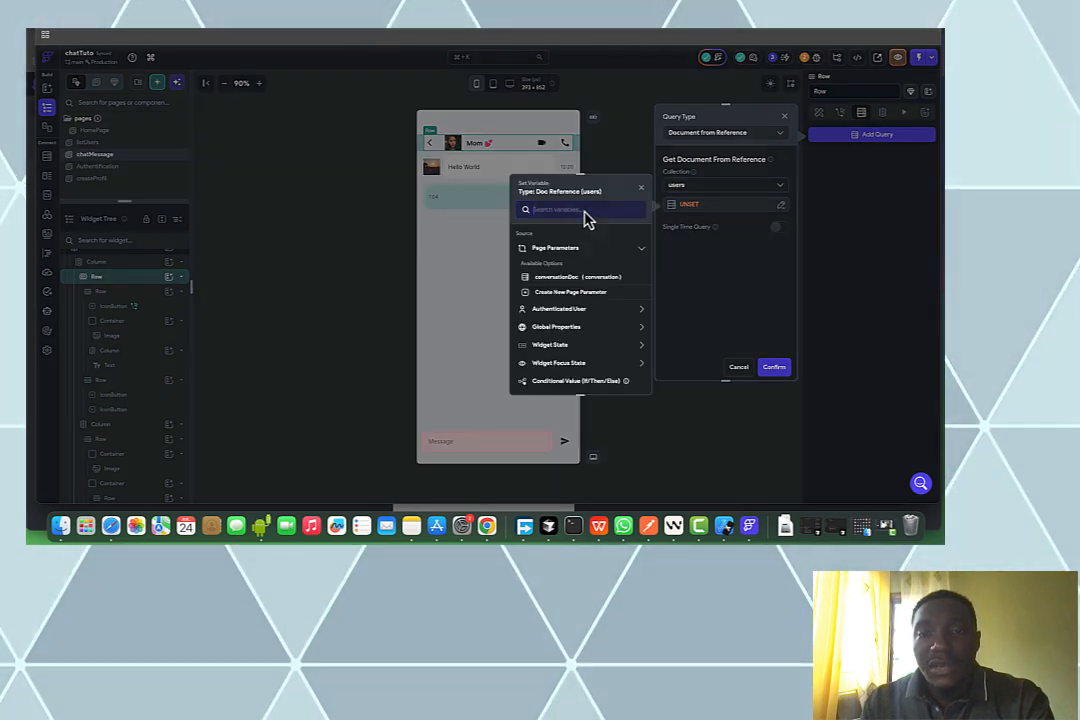
{"action": "left_click", "coordinate": [547, 277]}
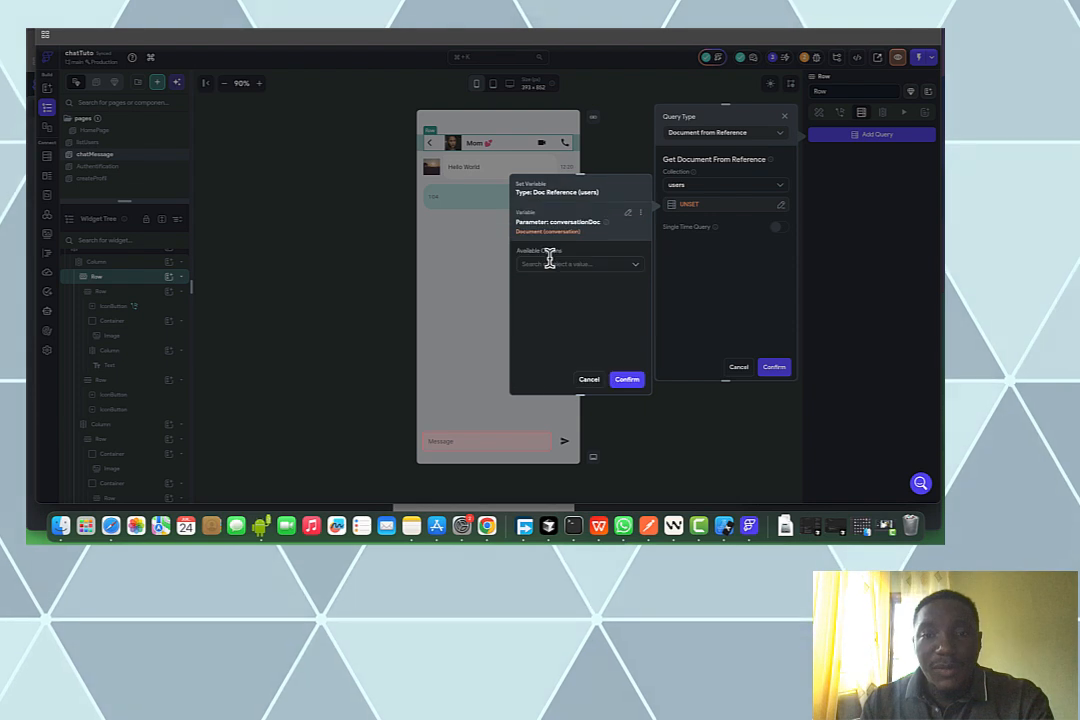
{"action": "left_click", "coordinate": [542, 265]}
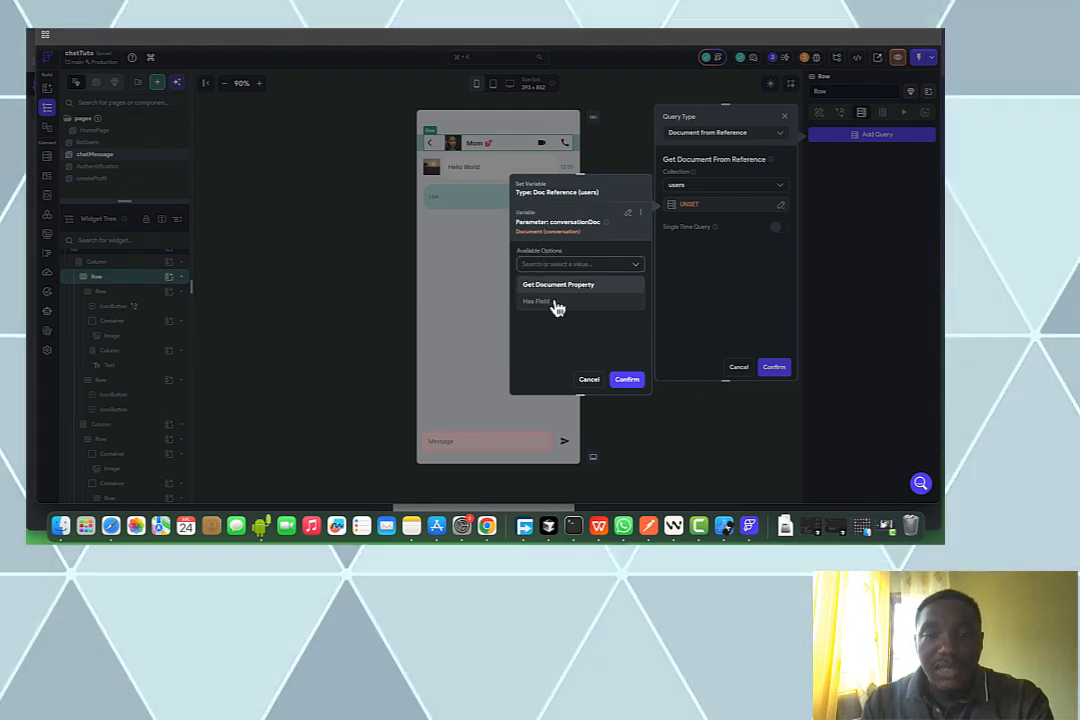
{"action": "left_click", "coordinate": [558, 284]}
{"action": "left_click", "coordinate": [547, 296]}
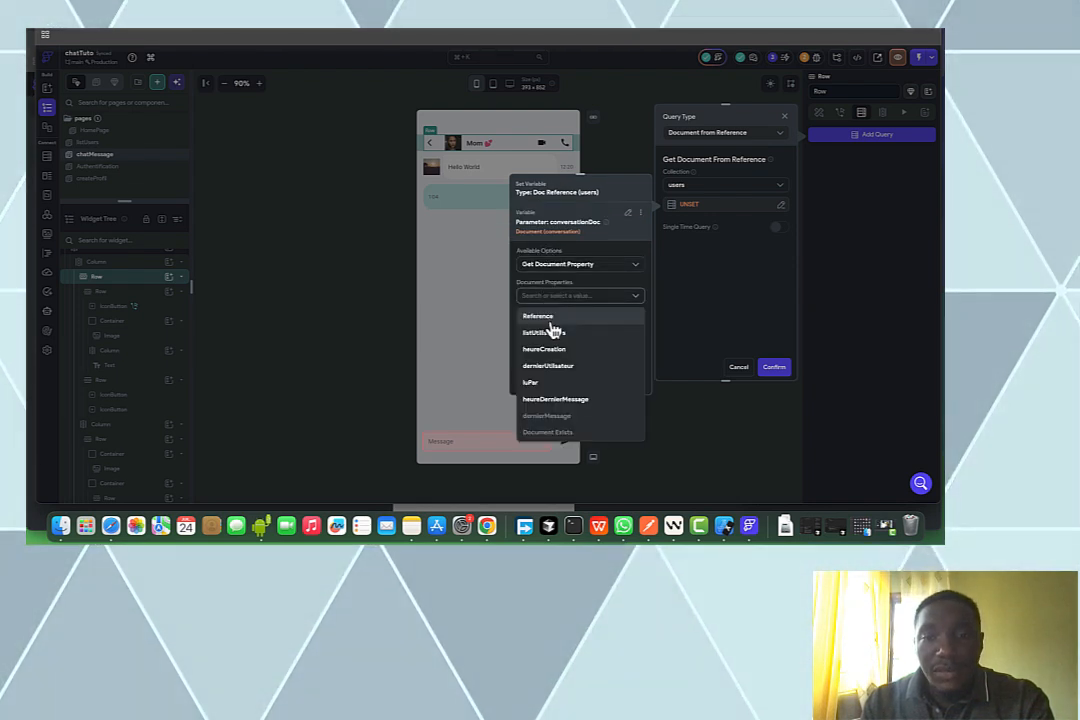
{"action": "left_click", "coordinate": [553, 336]}
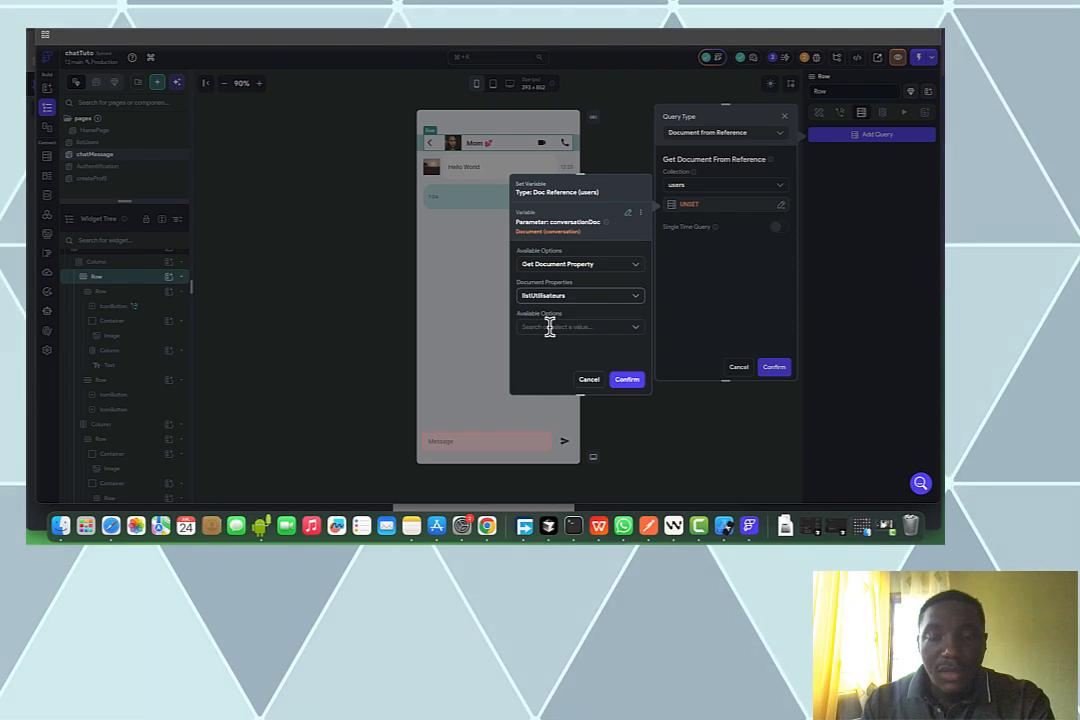
{"action": "left_click", "coordinate": [549, 327]}
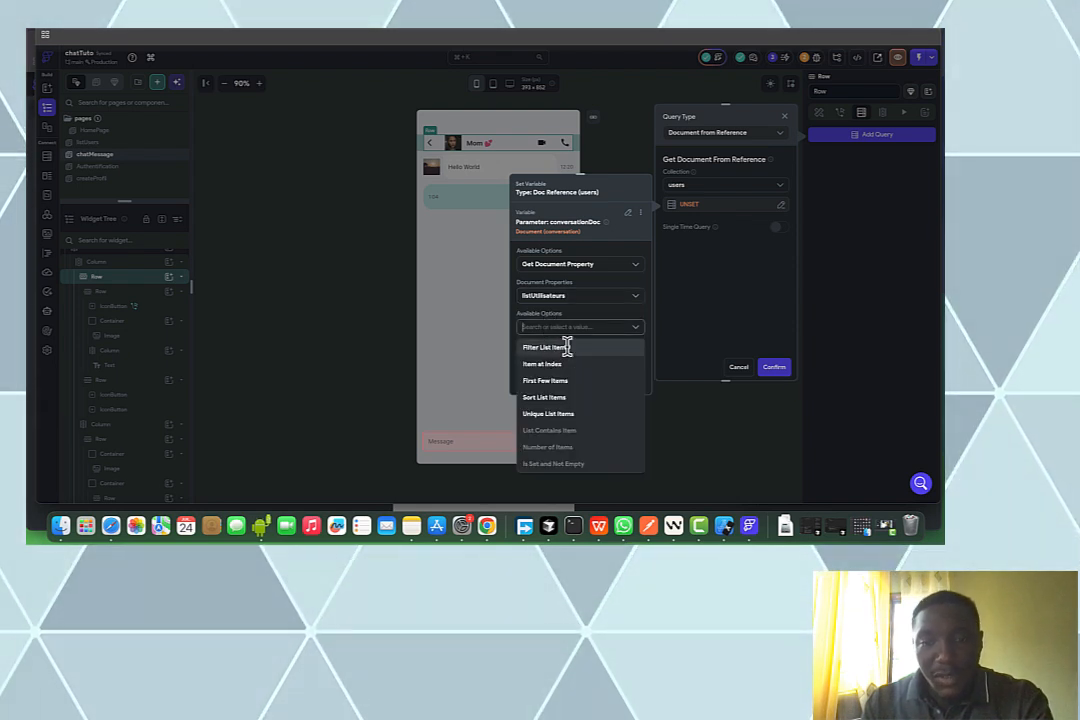
{"action": "left_click", "coordinate": [546, 347]}
{"action": "left_click", "coordinate": [568, 363]}
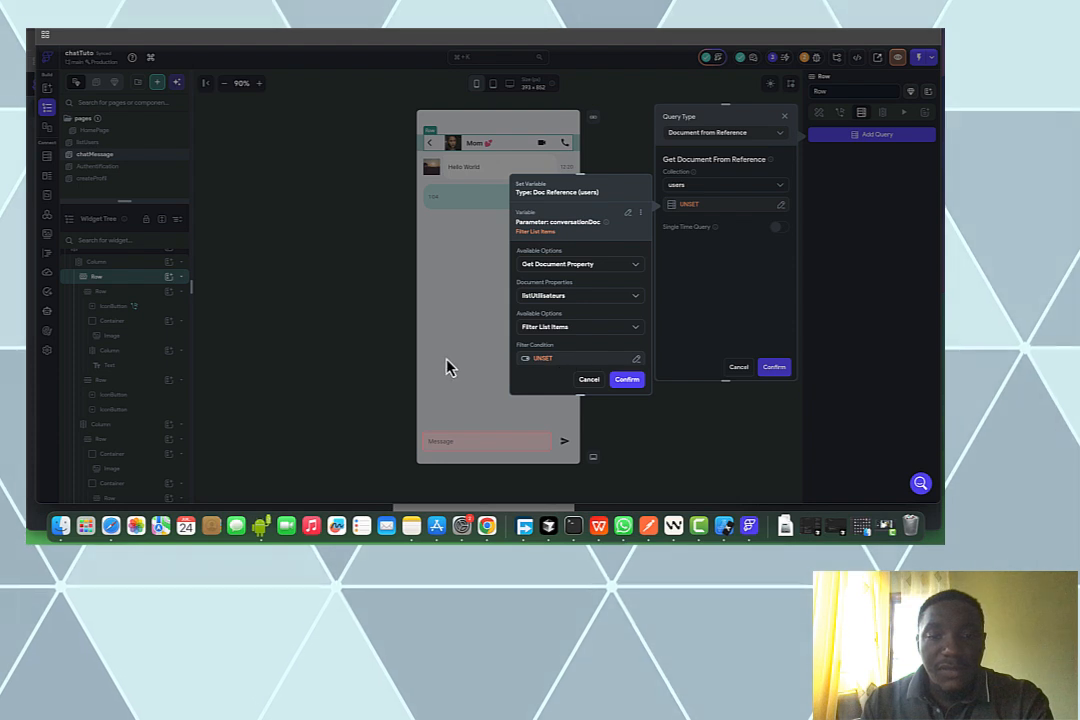
Build a single condition comparing Item in List with the Not Equal To operator
{"action": "left_click", "coordinate": [405, 353]}
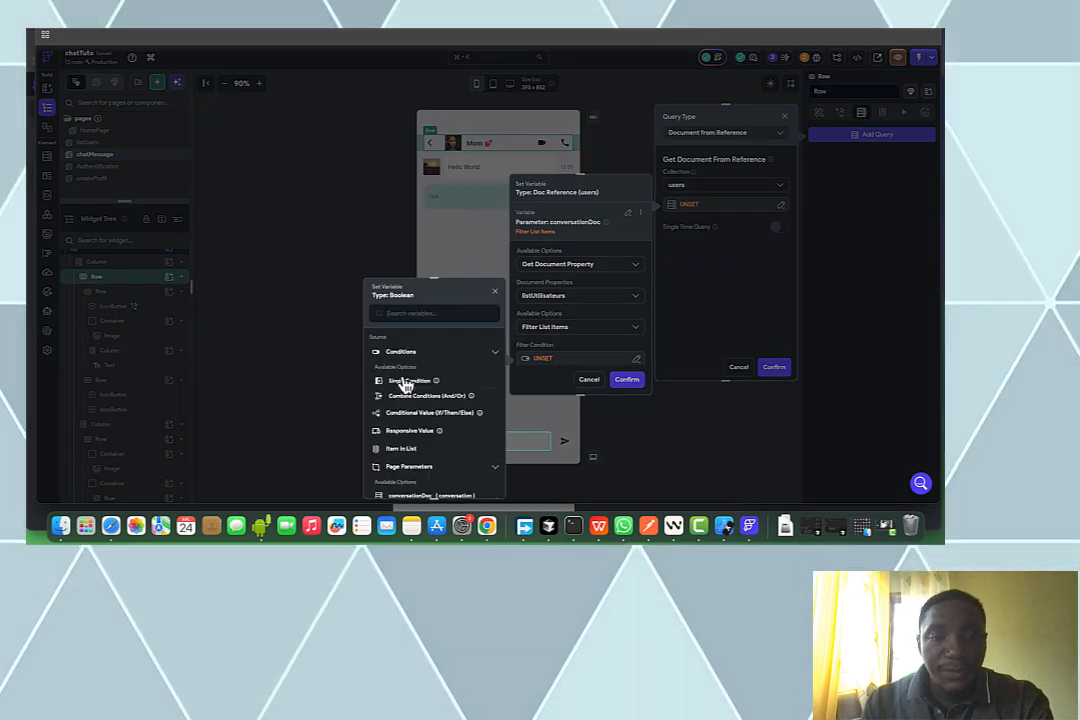
{"action": "left_click", "coordinate": [405, 383]}
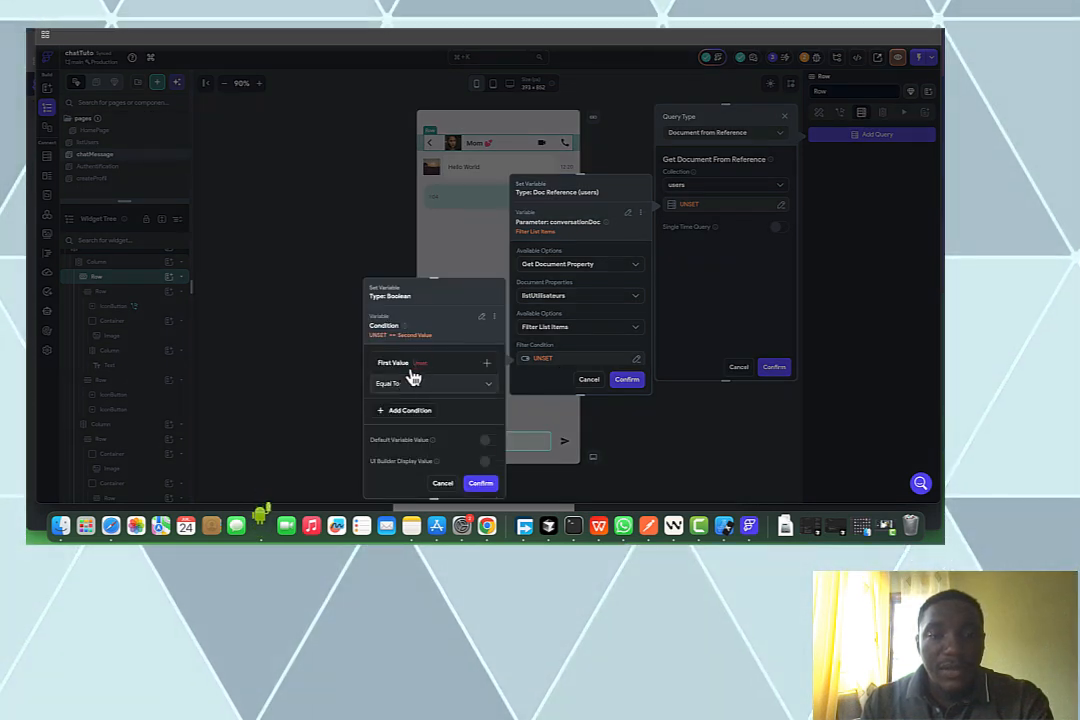
{"action": "left_click", "coordinate": [412, 370]}
{"action": "left_click", "coordinate": [425, 380]}
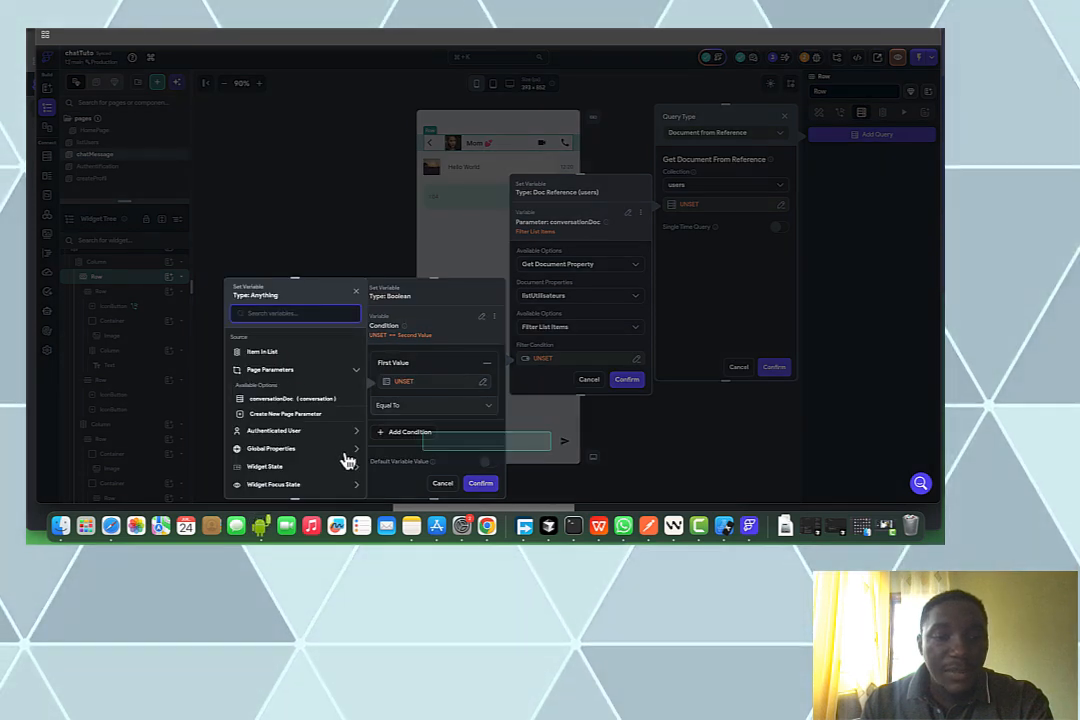
{"action": "left_click", "coordinate": [262, 352]}
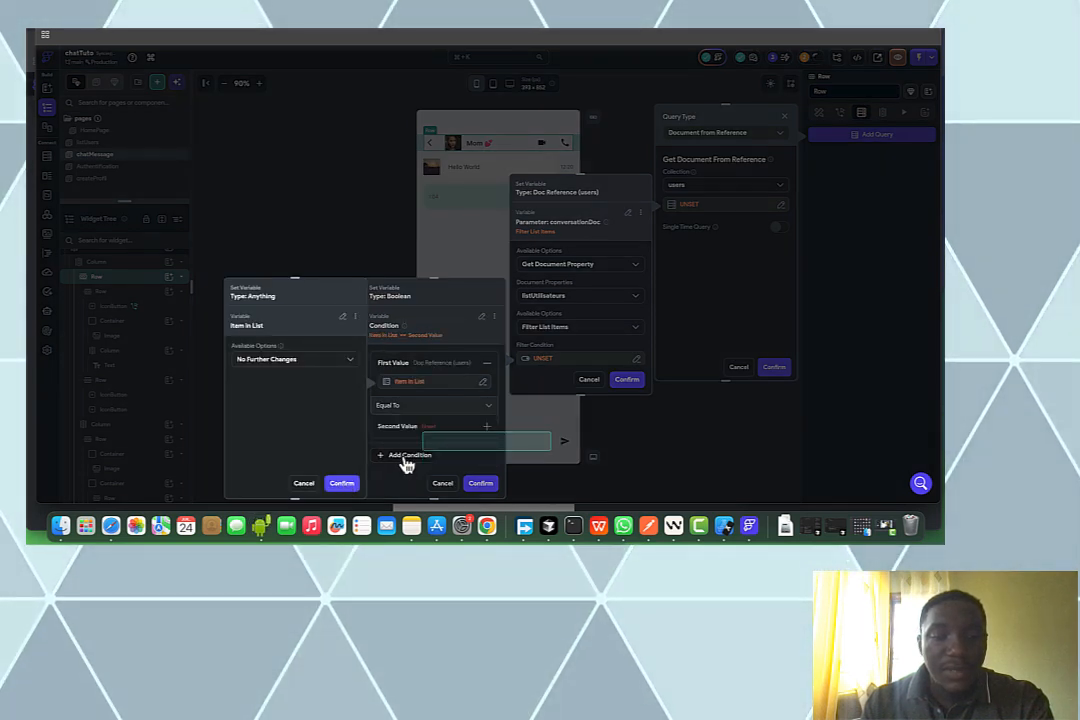
{"action": "left_click", "coordinate": [401, 404]}
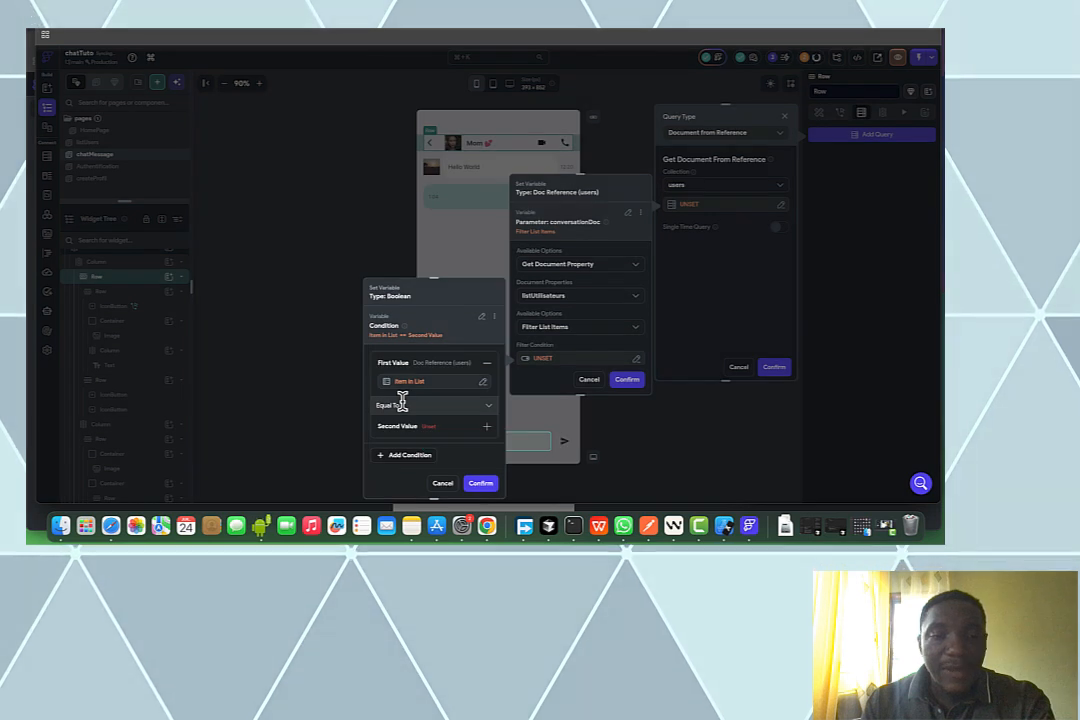
{"action": "left_click", "coordinate": [401, 404]}
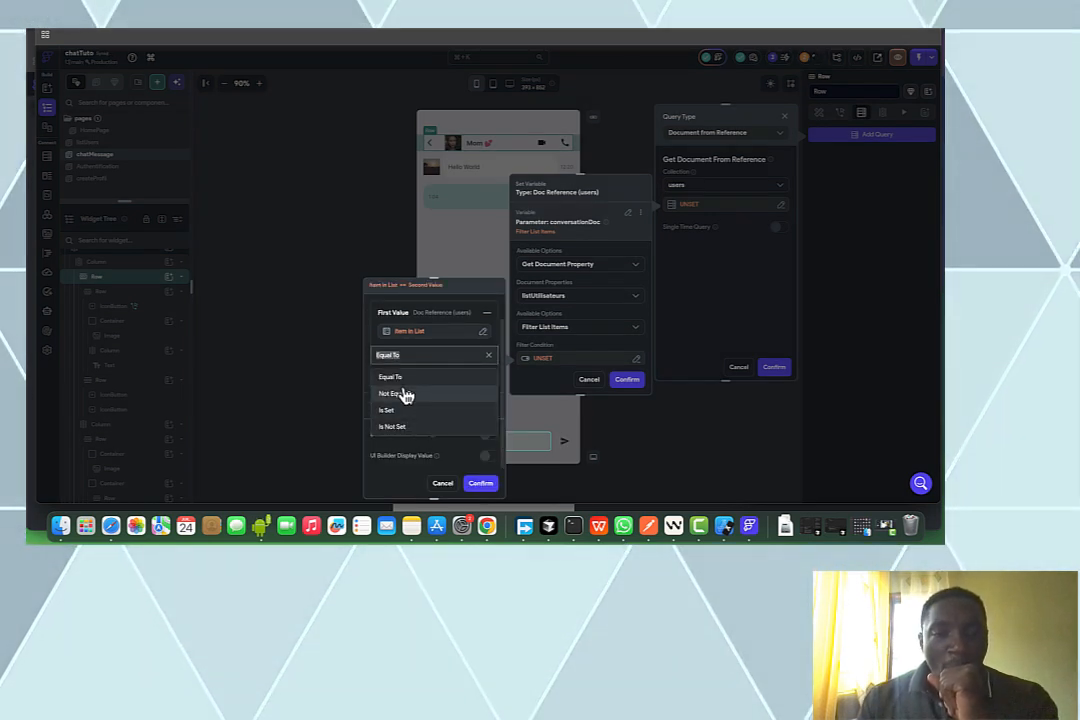
{"action": "left_click", "coordinate": [410, 394]}
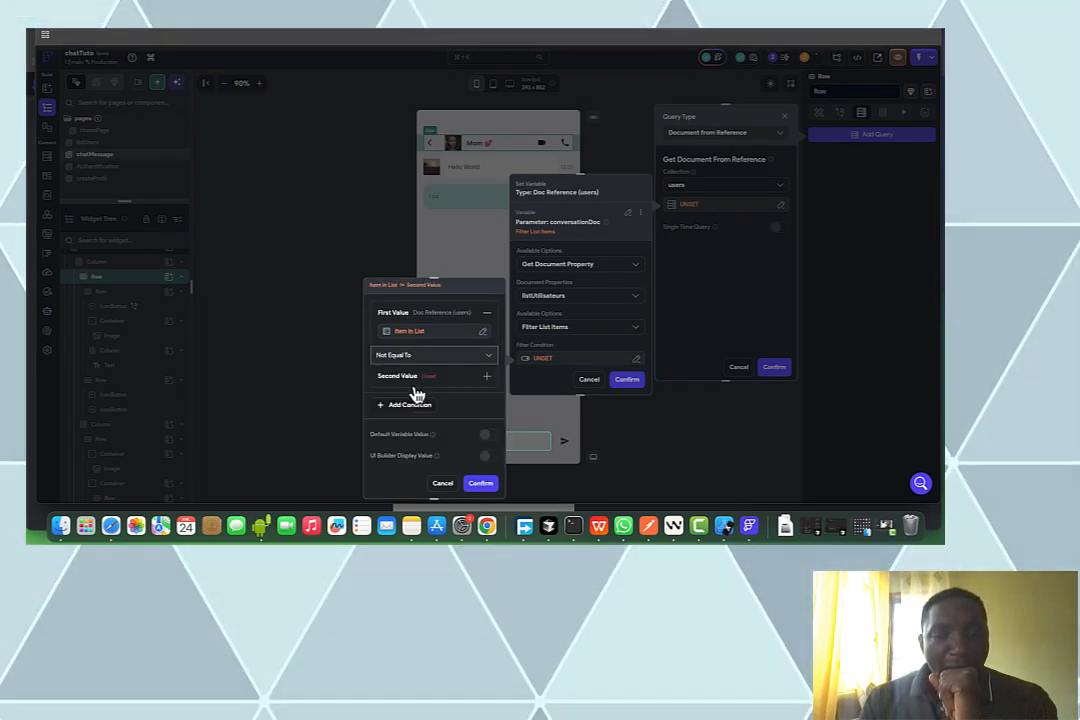
Set the second value to the Authenticated User's User Reference and confirm the filter
{"action": "left_click", "coordinate": [411, 396]}
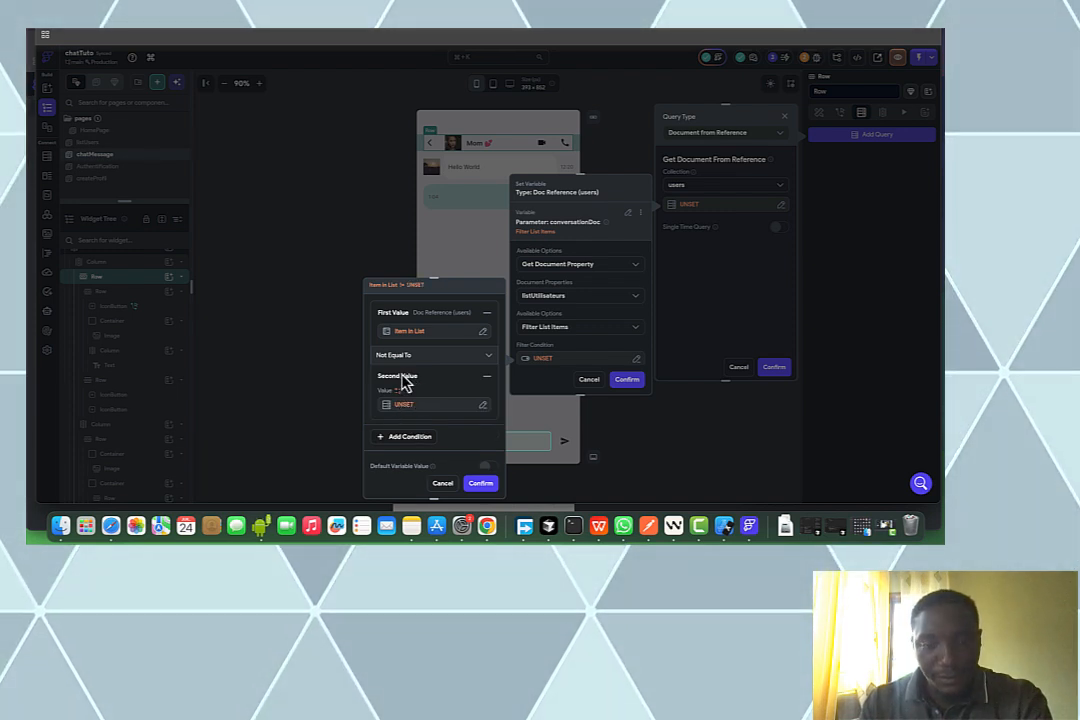
{"action": "left_click", "coordinate": [403, 400]}
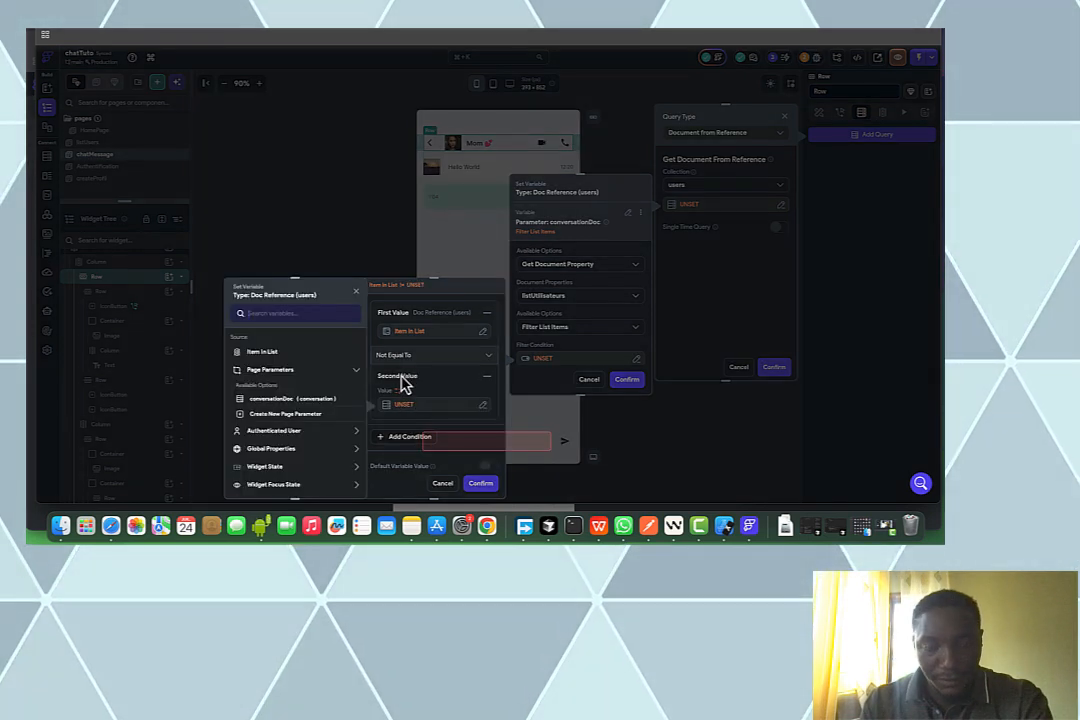
{"action": "left_click", "coordinate": [294, 434]}
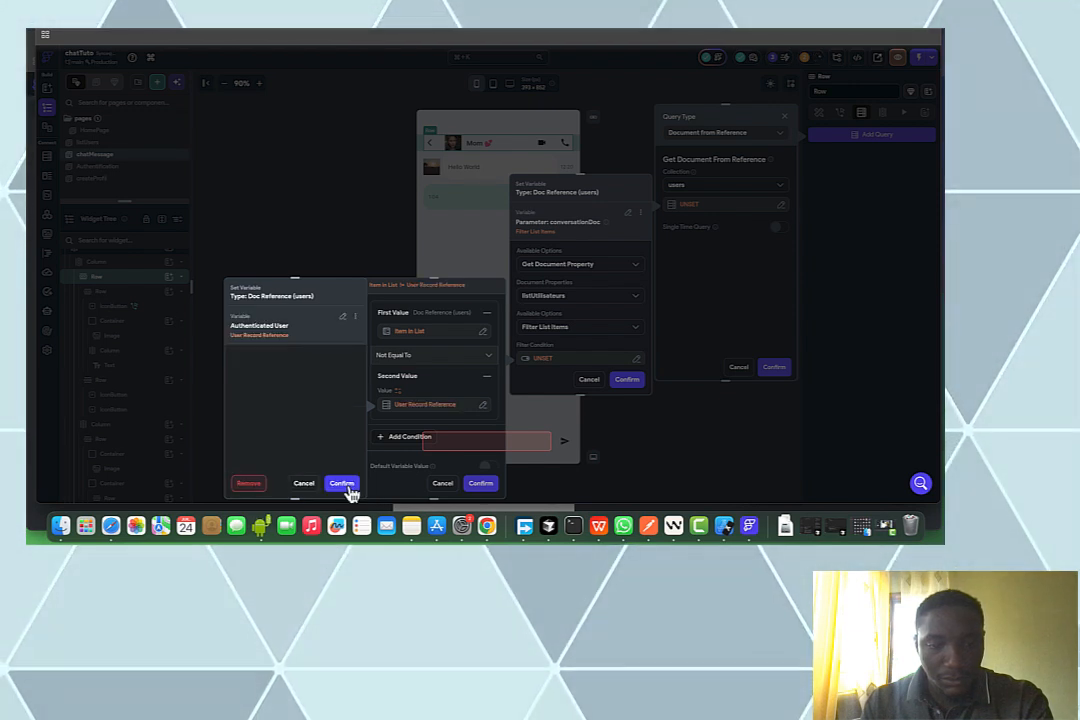
{"action": "left_click", "coordinate": [345, 486]}
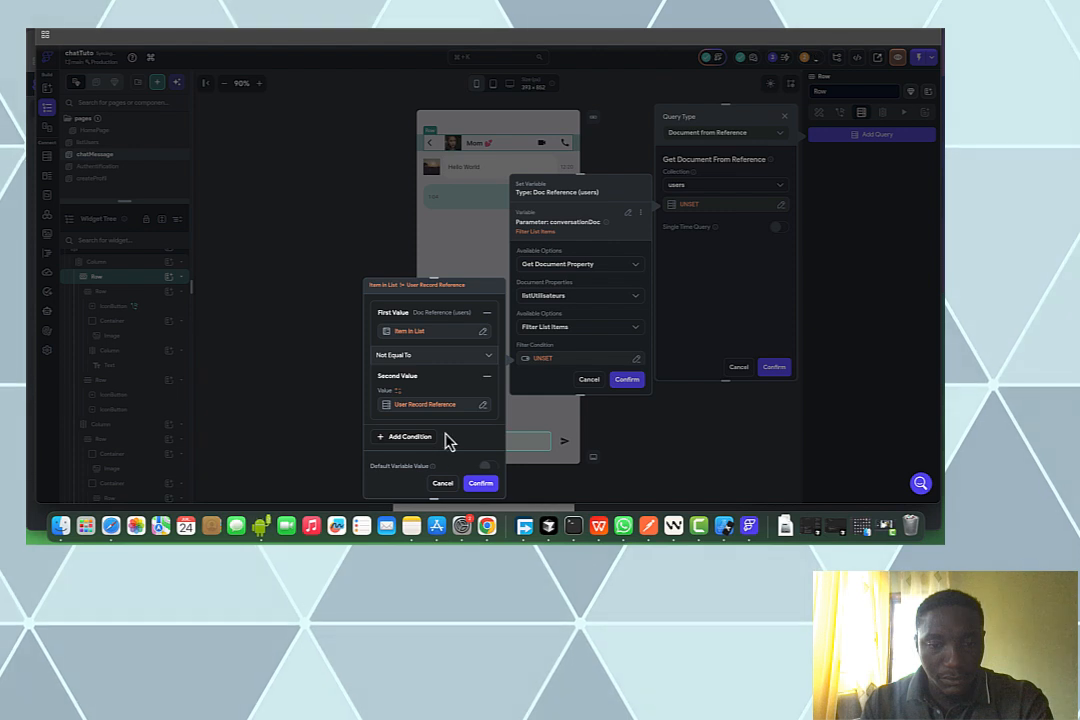
{"action": "left_click", "coordinate": [478, 486]}
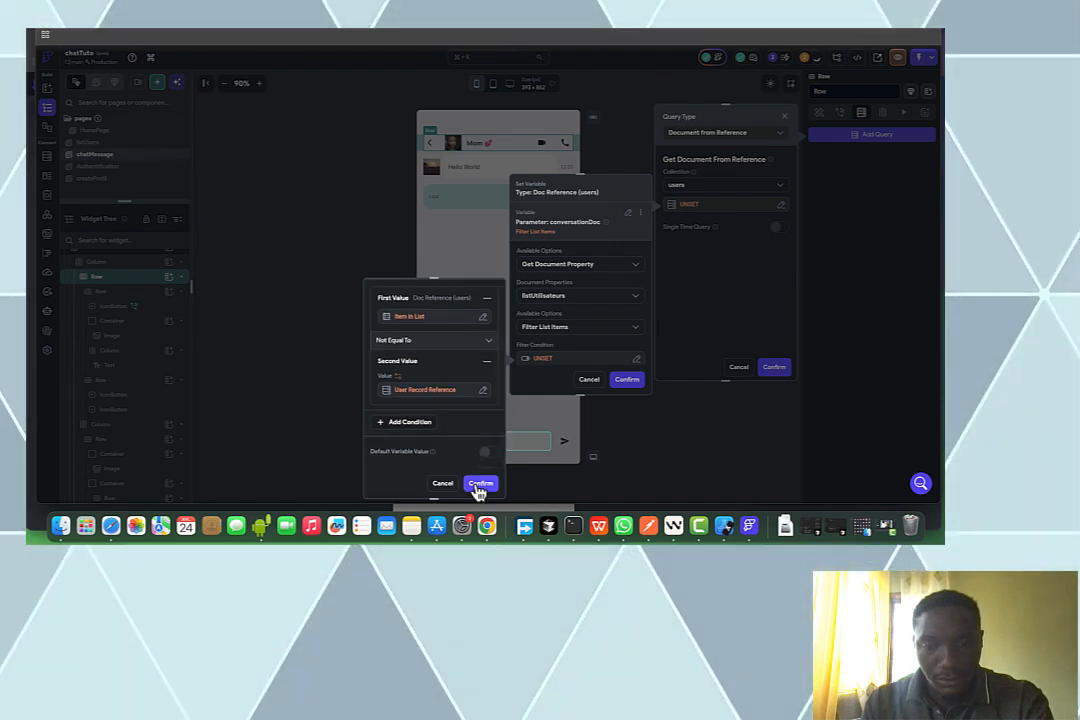
{"action": "left_click", "coordinate": [479, 486]}
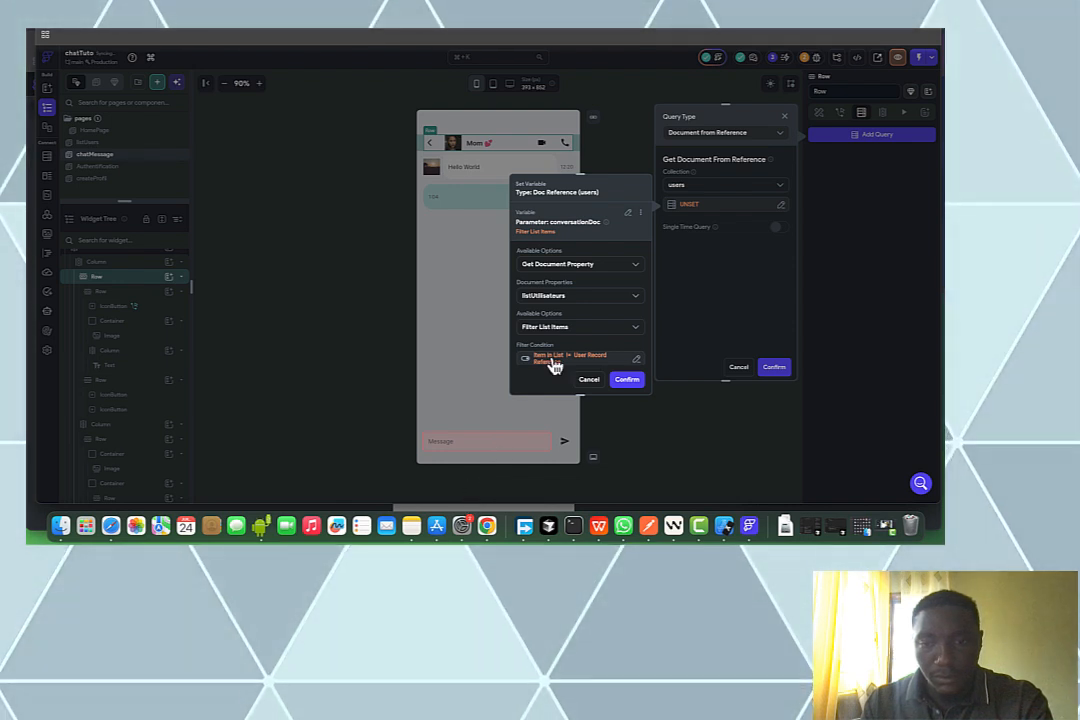
Take the First item of the filtered listUtilisateurs via Item at Index and confirm the users query
{"action": "scroll", "coordinate": [555, 366], "scroll_direction": "down", "scroll_amount": 1}
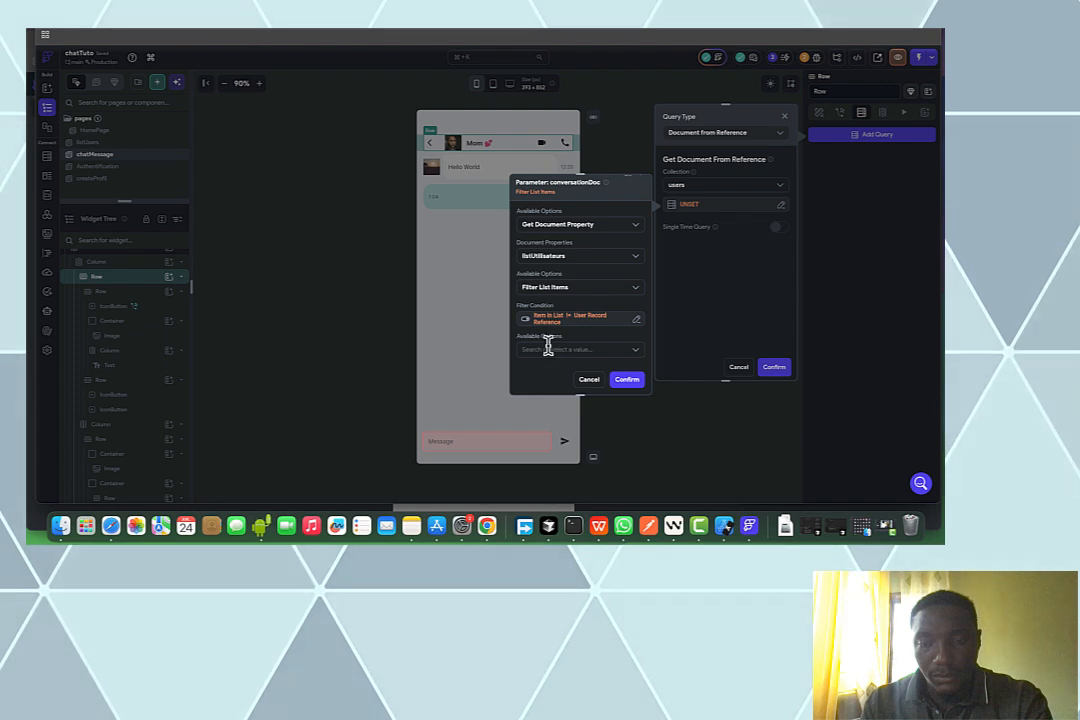
{"action": "left_click", "coordinate": [549, 349]}
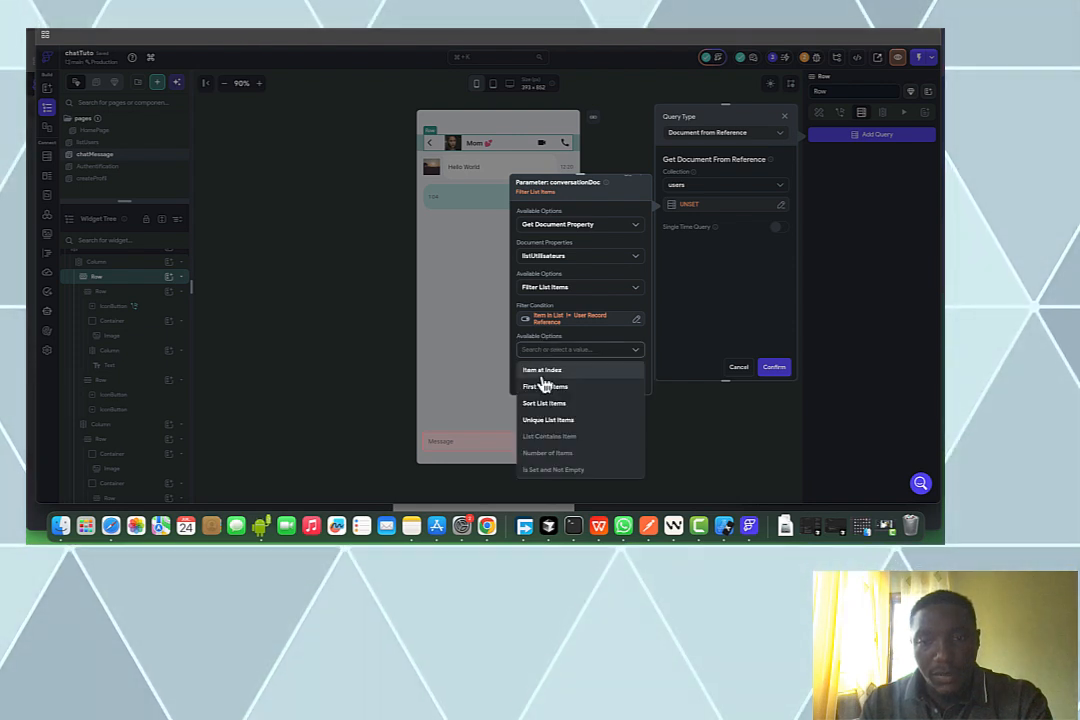
{"action": "left_click", "coordinate": [542, 369]}
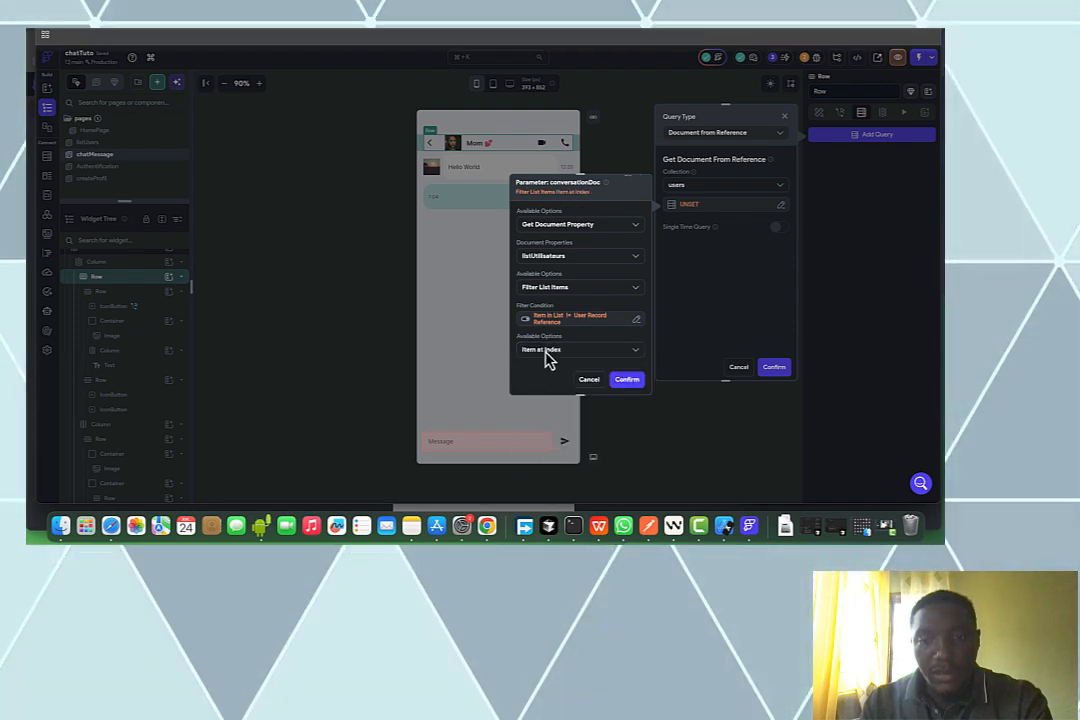
{"action": "left_click", "coordinate": [542, 349]}
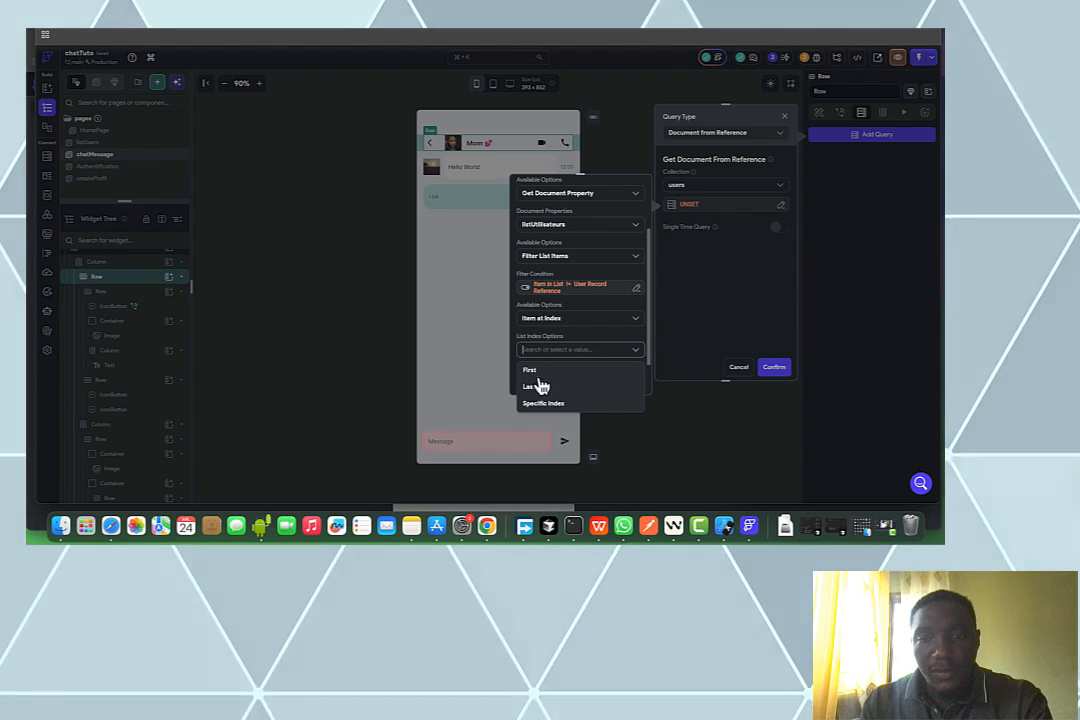
{"action": "left_click", "coordinate": [530, 370]}
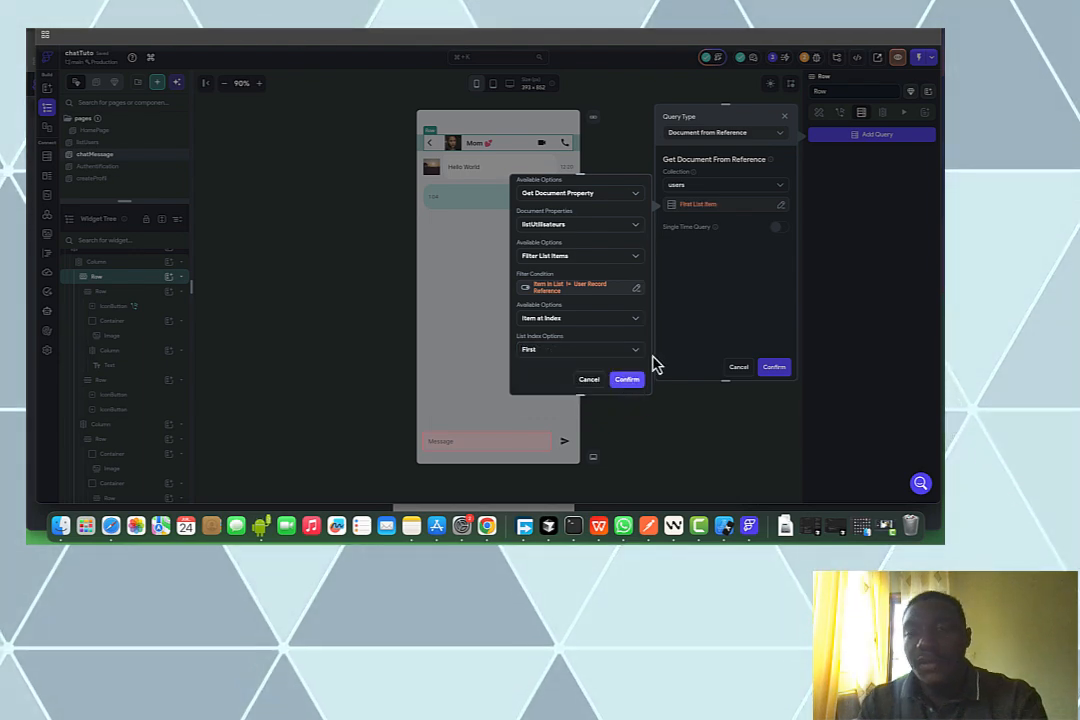
{"action": "left_click", "coordinate": [630, 379]}
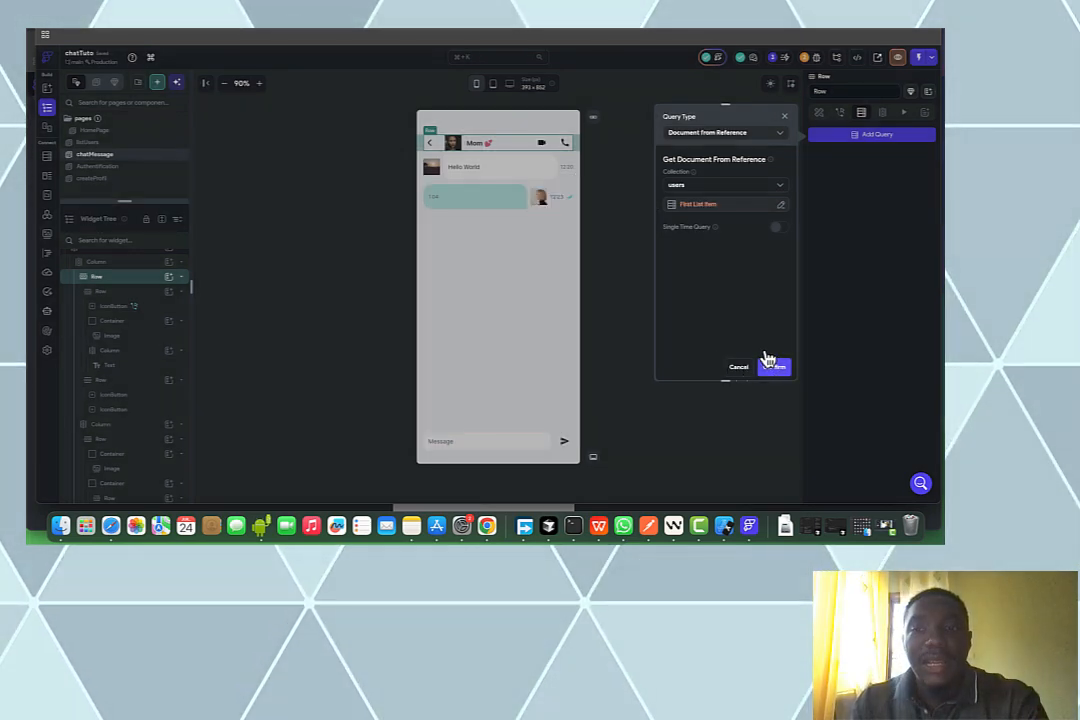
{"action": "left_click", "coordinate": [770, 364]}
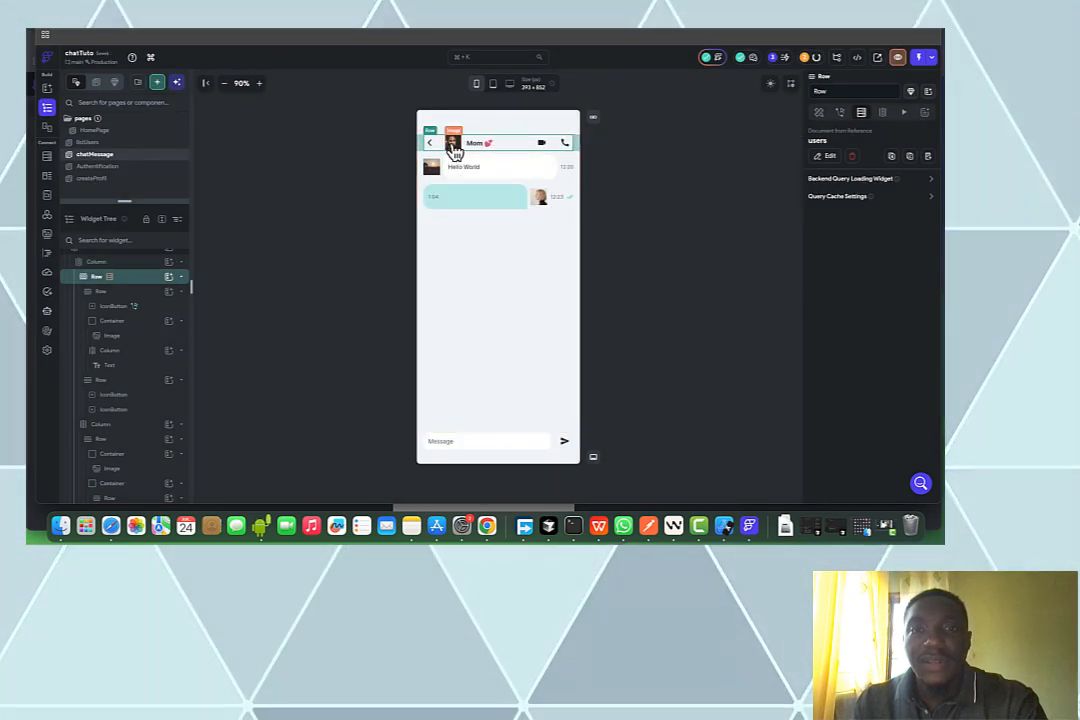
Bind the header avatar's path to the users document's photo_url with a pasted Unsplash default URL
{"action": "left_click", "coordinate": [454, 148]}
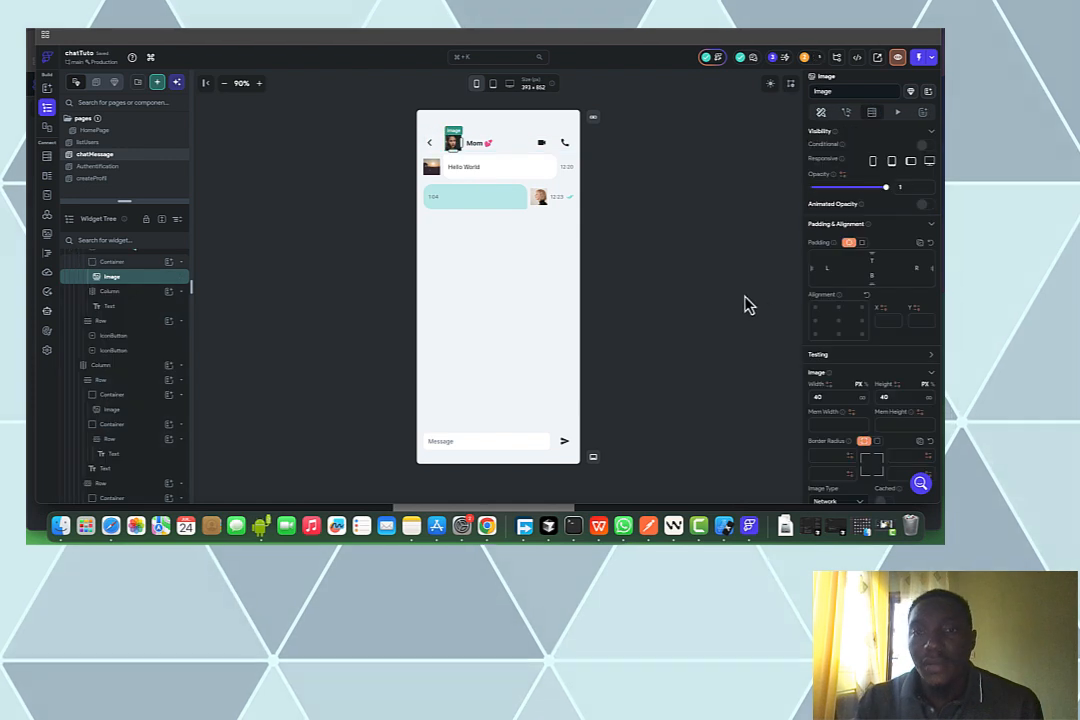
{"action": "scroll", "coordinate": [875, 400], "scroll_direction": "down", "scroll_amount": 1}
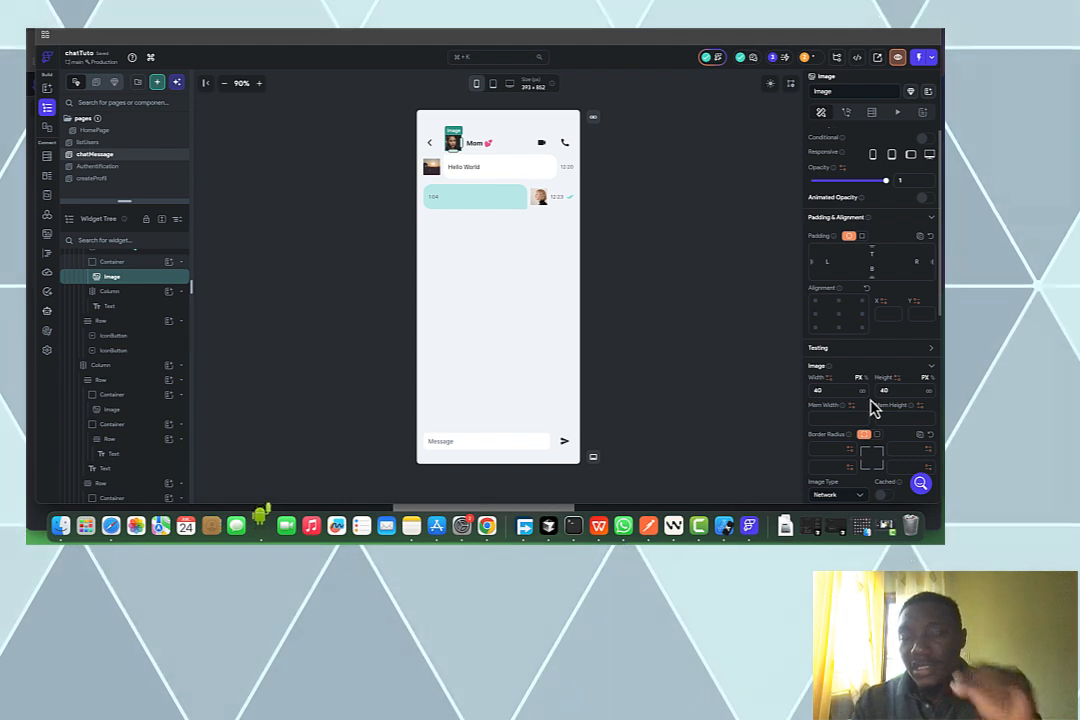
{"action": "scroll", "coordinate": [872, 408], "scroll_direction": "down", "scroll_amount": 5}
{"action": "scroll", "coordinate": [849, 338], "scroll_direction": "down", "scroll_amount": 2}
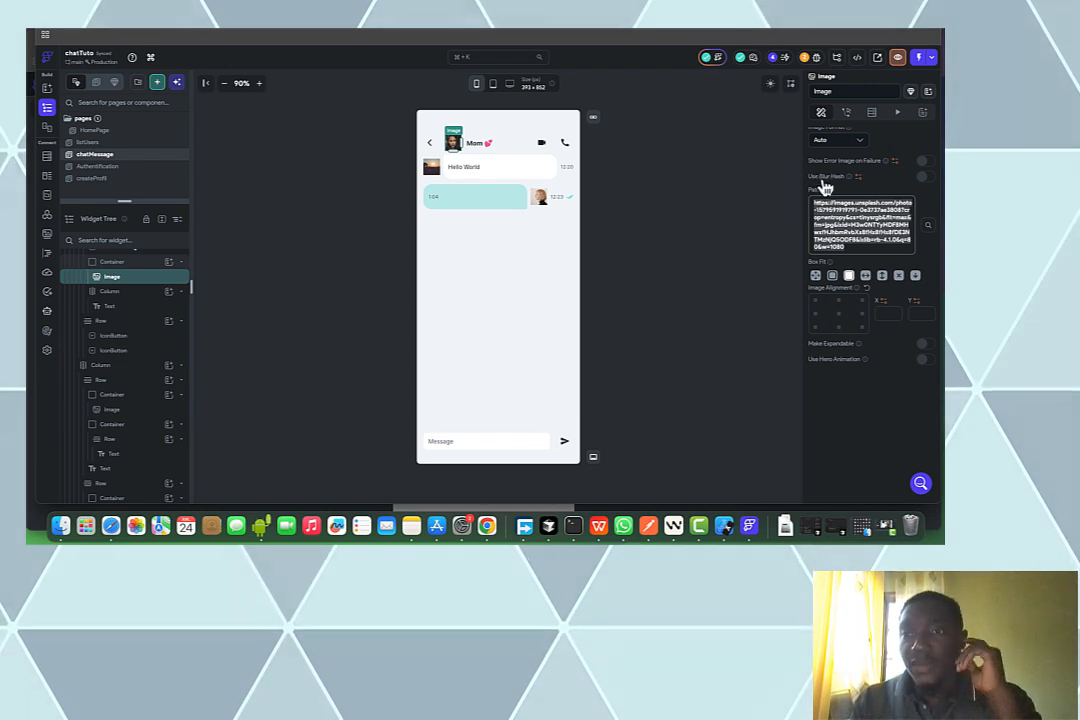
{"action": "left_click", "coordinate": [800, 209]}
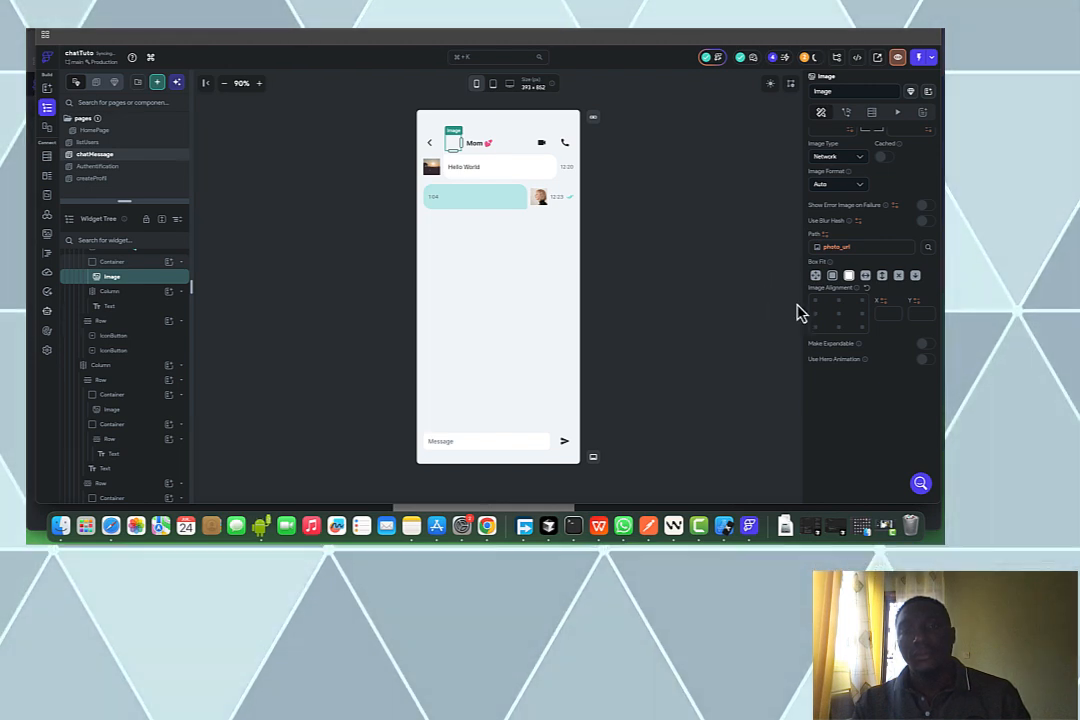
{"action": "left_click", "coordinate": [834, 247]}
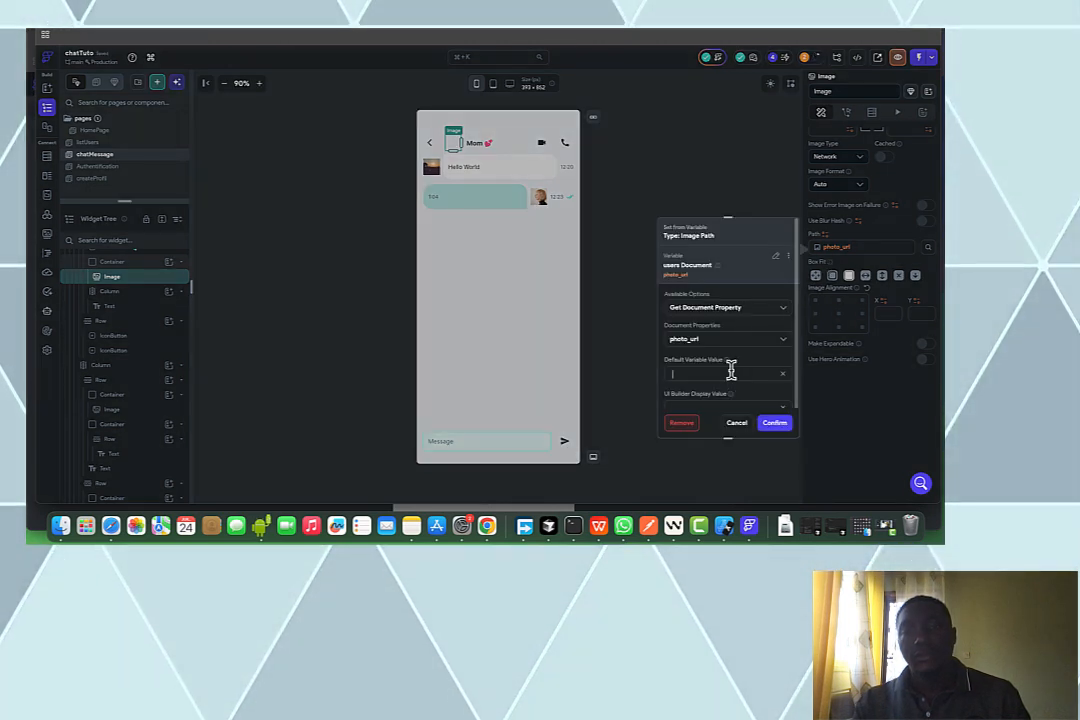
{"action": "key", "text": "super+v"}
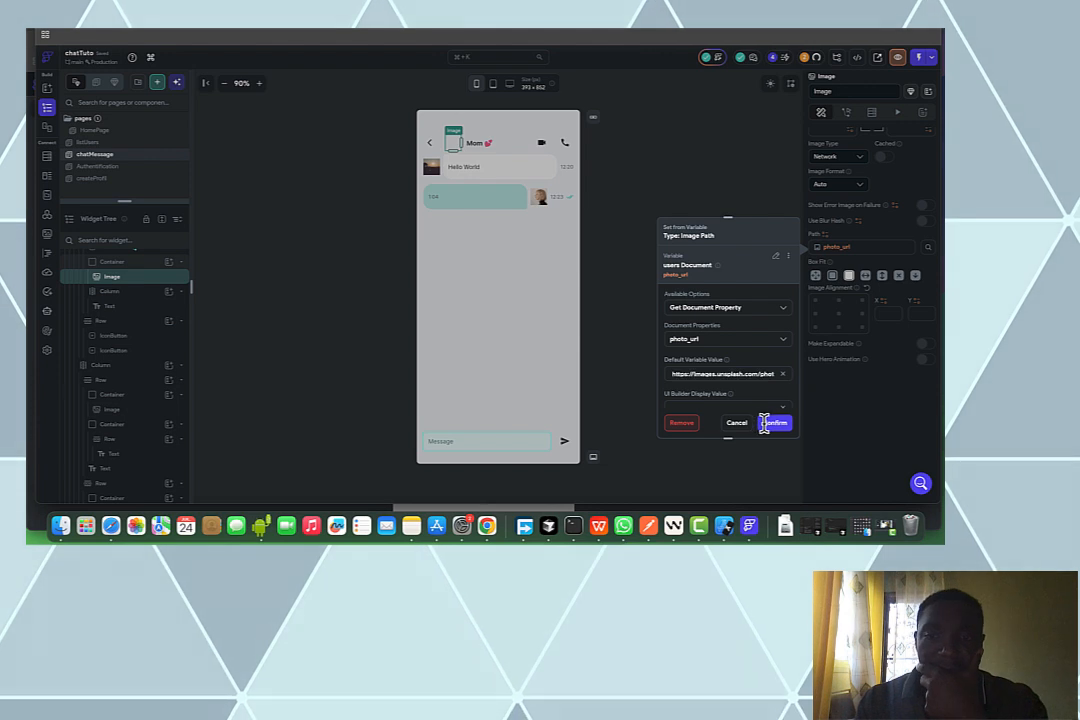
{"action": "left_click", "coordinate": [484, 150]}
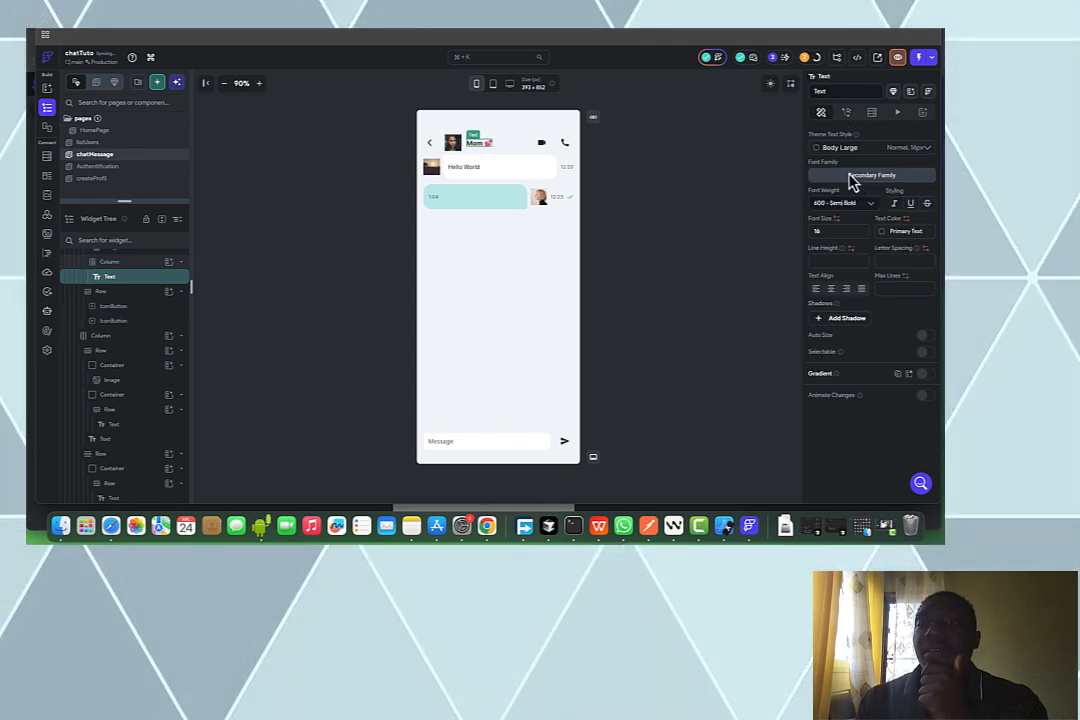
Bind the header name text to the users document's display_name, with default value 'Mom 💕'
{"action": "scroll", "coordinate": [851, 181], "scroll_direction": "up", "scroll_amount": 5}
{"action": "scroll", "coordinate": [851, 181], "scroll_direction": "up", "scroll_amount": 1}
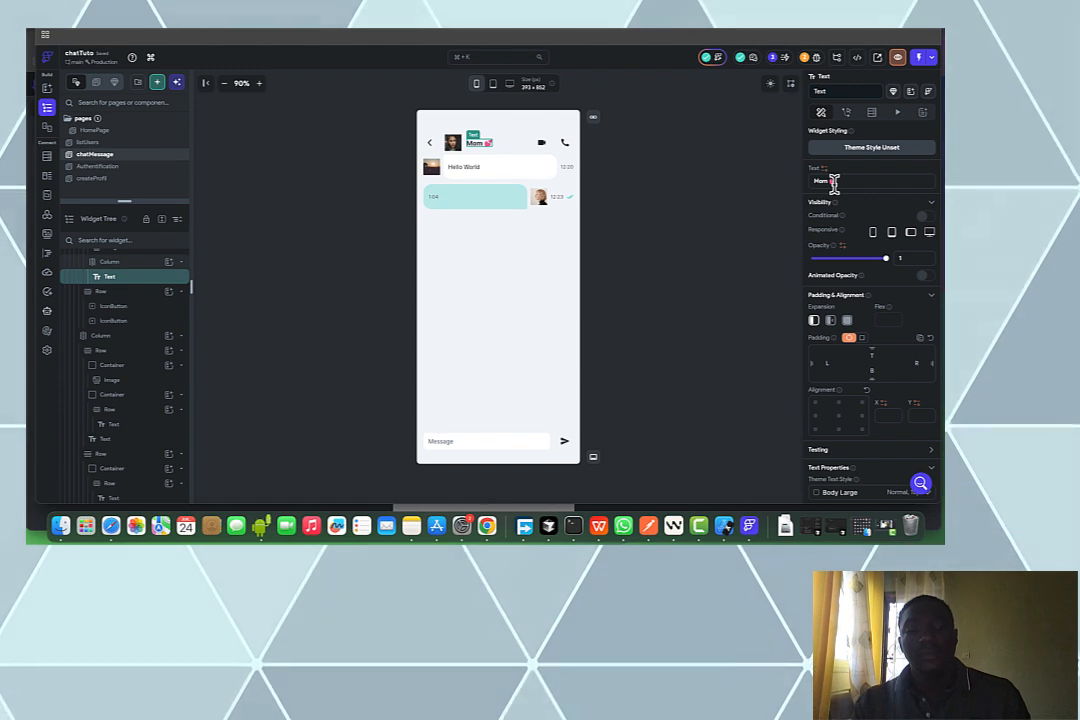
{"action": "left_click_drag", "start_coordinate": [835, 183], "coordinate": [821, 168]}
{"action": "key", "text": "super+c"}
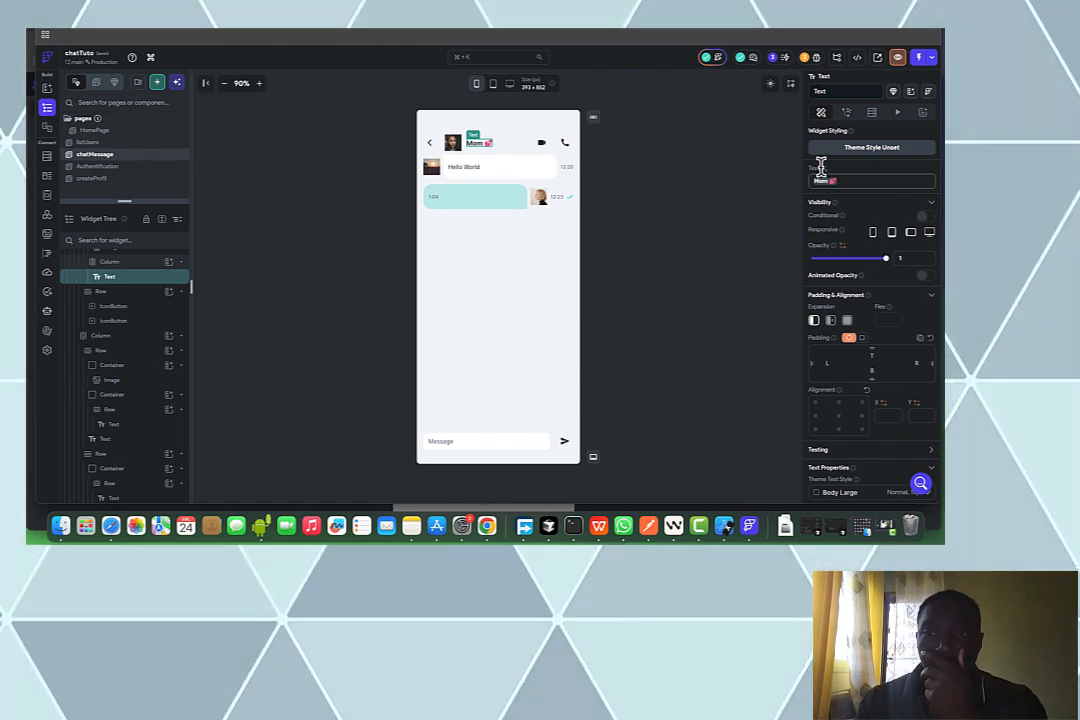
{"action": "left_click", "coordinate": [823, 178]}
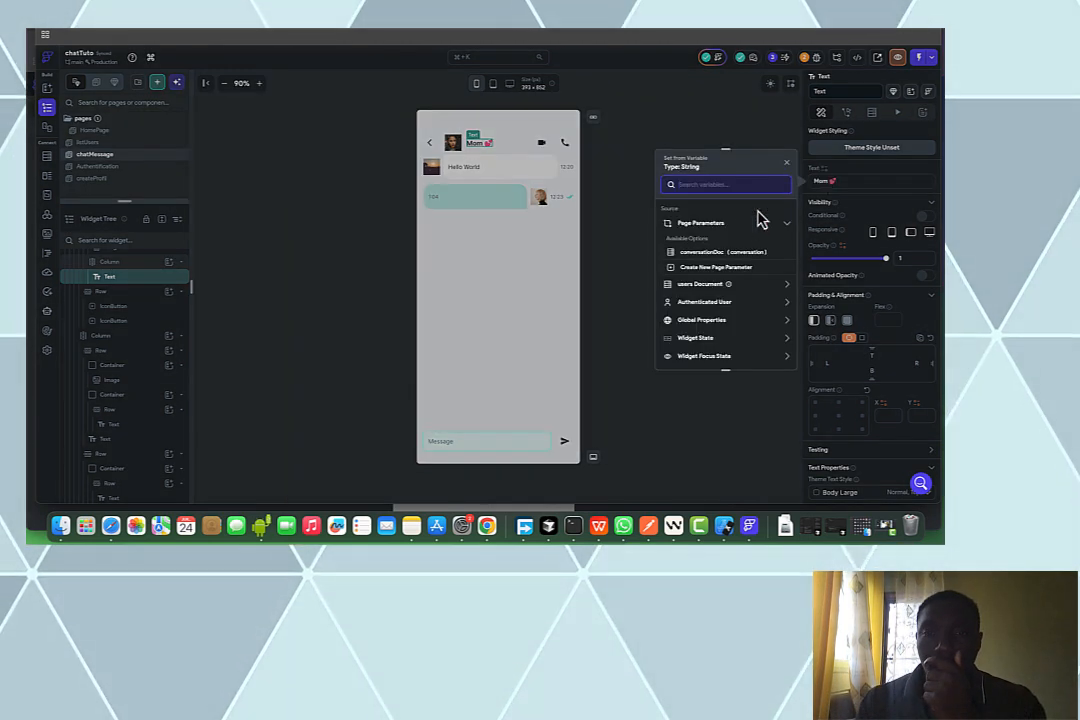
{"action": "left_click", "coordinate": [702, 286]}
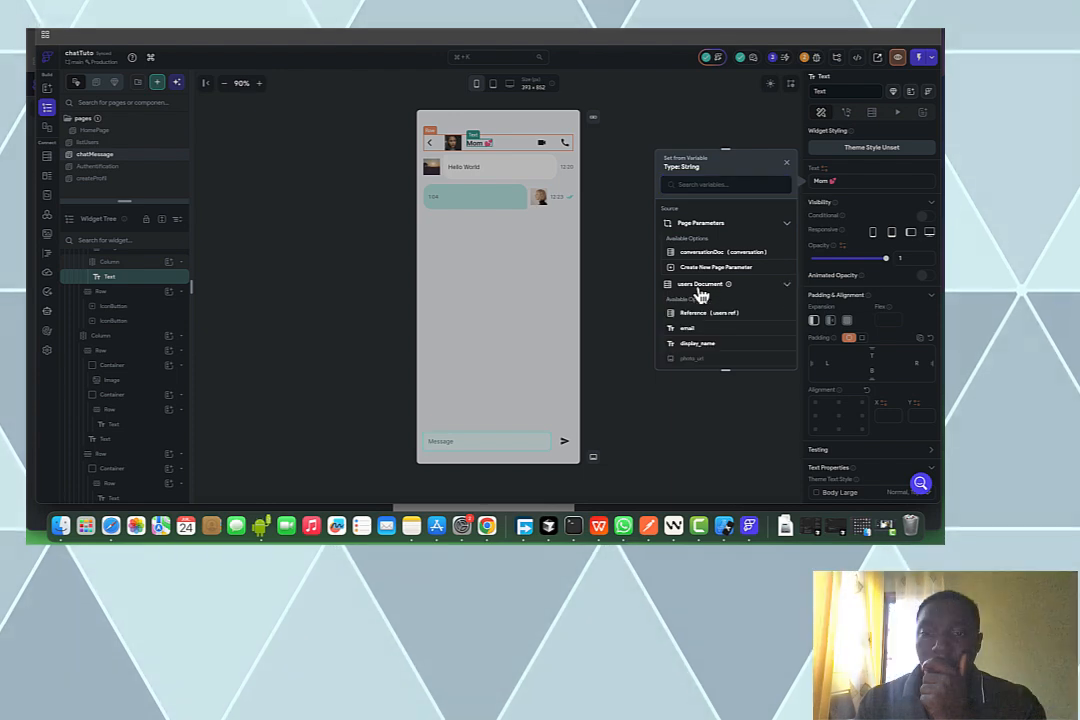
{"action": "left_click", "coordinate": [699, 345]}
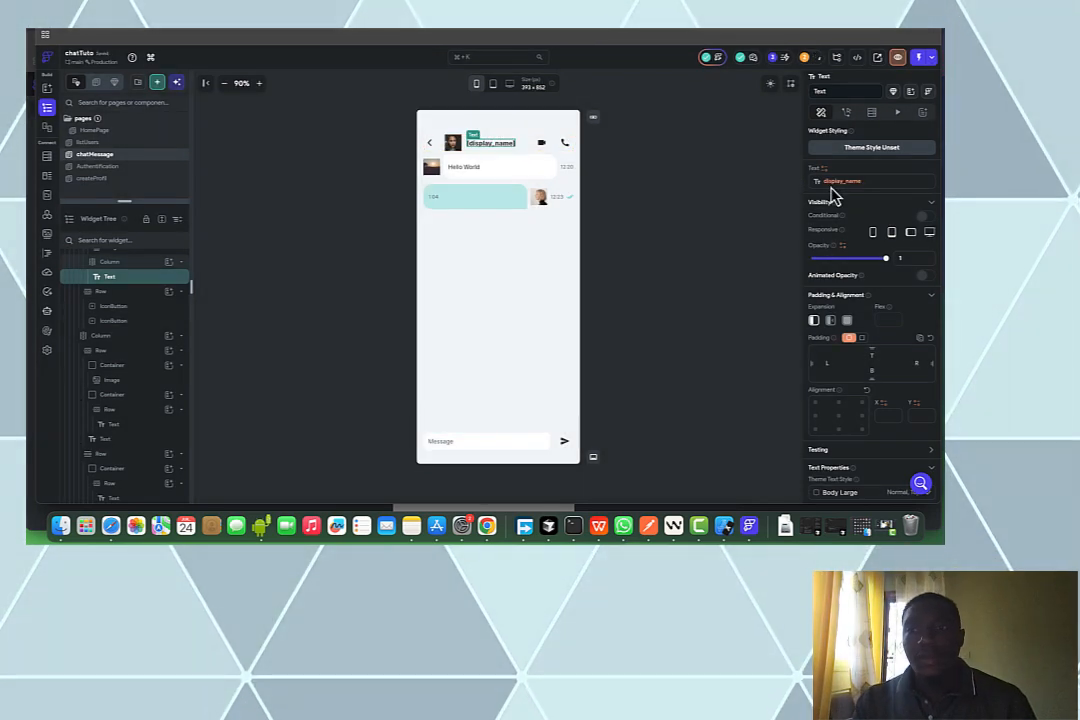
{"action": "left_click", "coordinate": [836, 183]}
{"action": "left_click", "coordinate": [728, 309]}
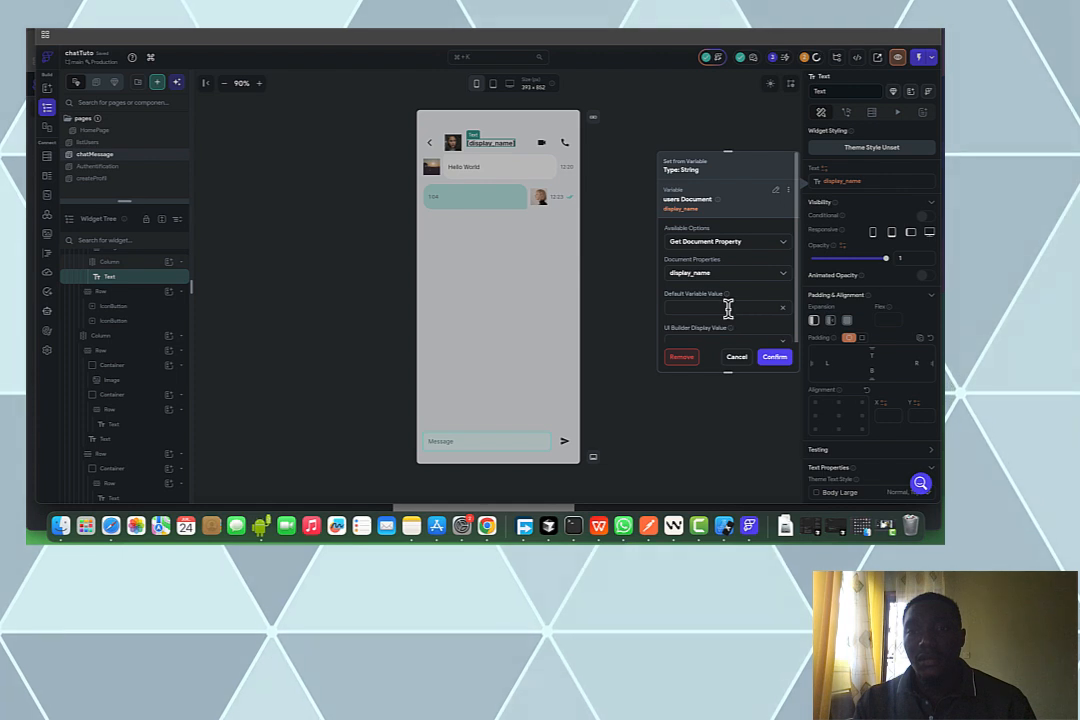
{"action": "key", "text": "super+v"}
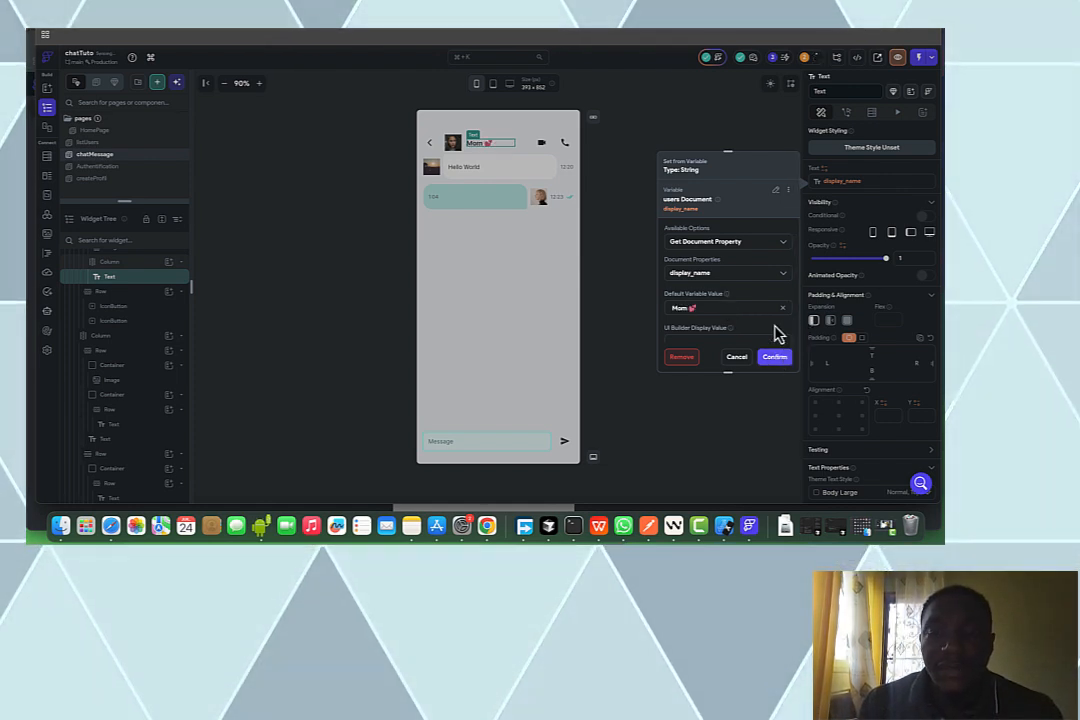
{"action": "left_click", "coordinate": [775, 357]}
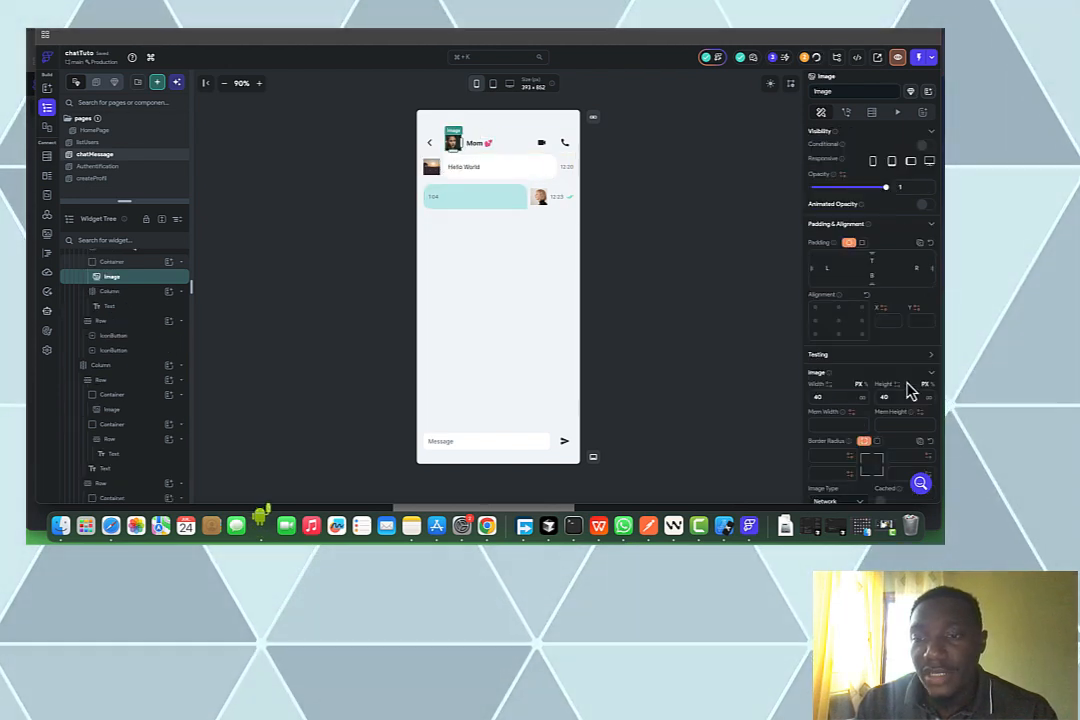
Set the header avatar image's border radius to 8 and select the message column
{"action": "scroll", "coordinate": [898, 440], "scroll_direction": "down", "scroll_amount": 3}
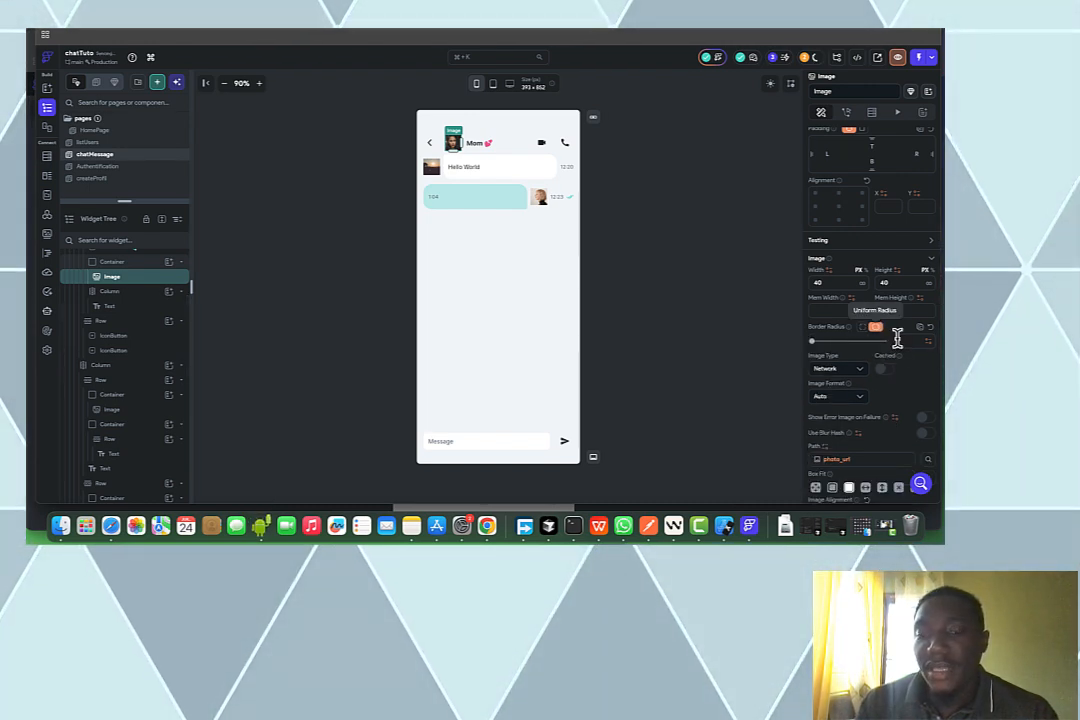
{"action": "left_click", "coordinate": [897, 338]}
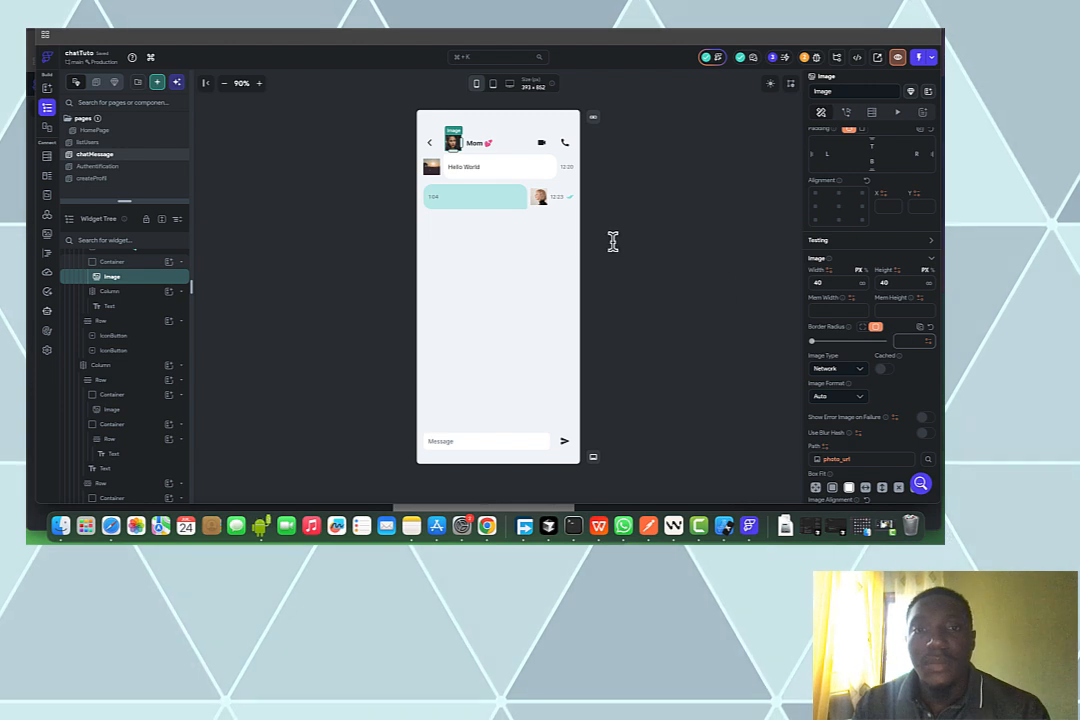
{"action": "type", "text": "8"}
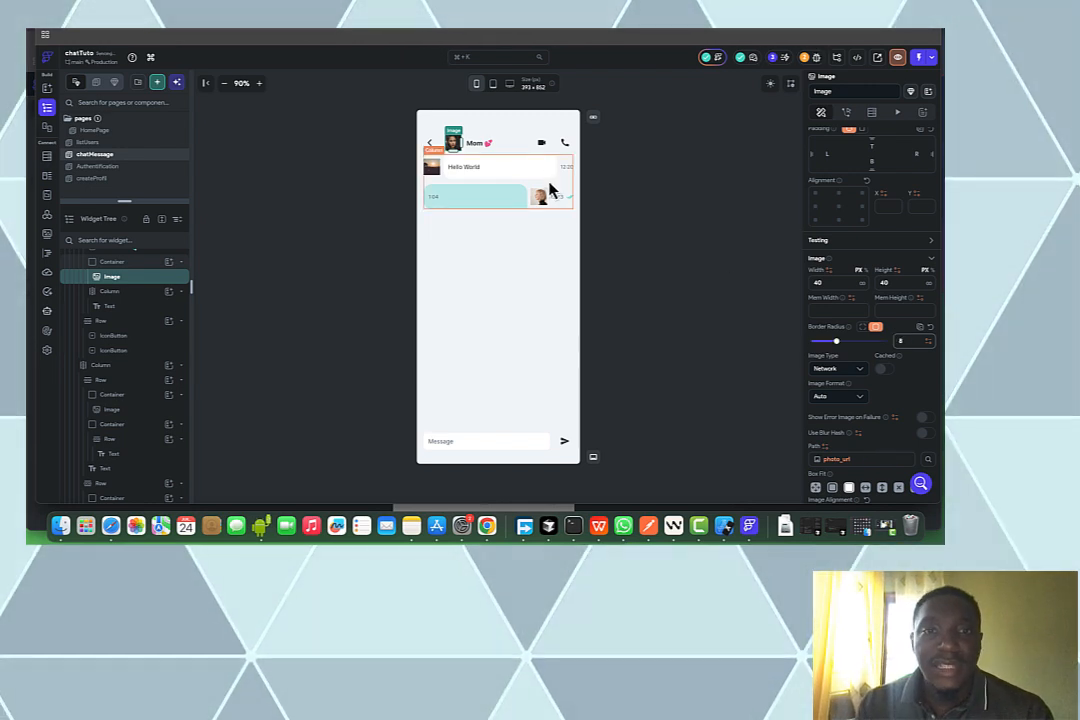
{"action": "left_click", "coordinate": [569, 176]}
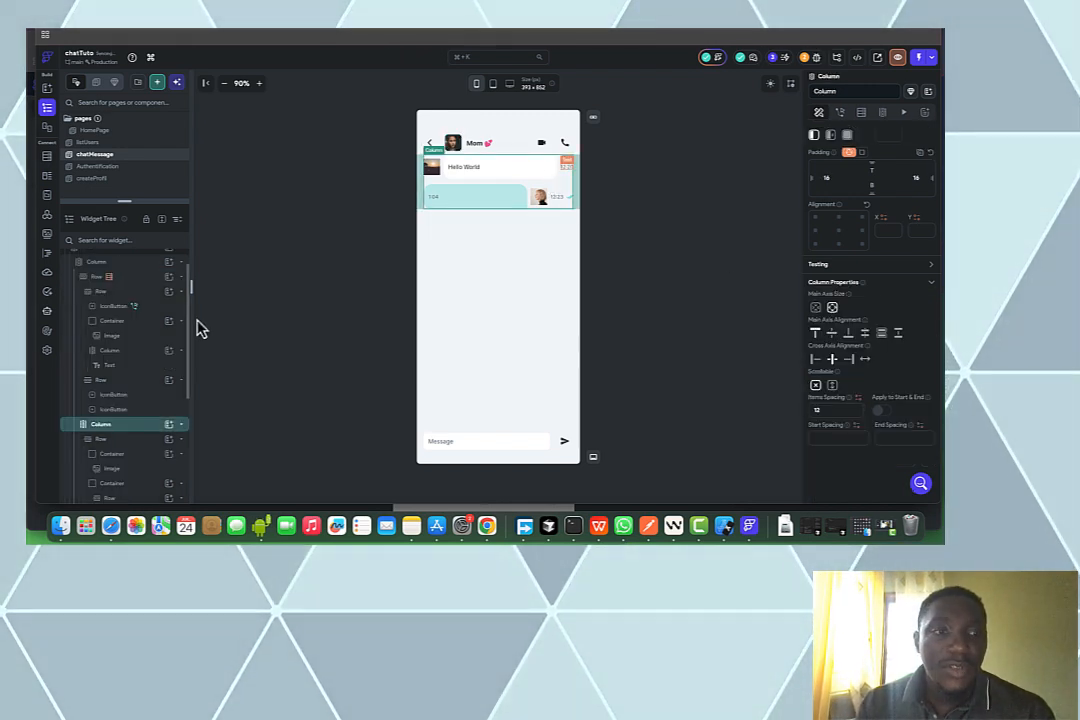
Replace the message column with a ListView and enter 10 for the message row
{"action": "right_click", "coordinate": [127, 434]}
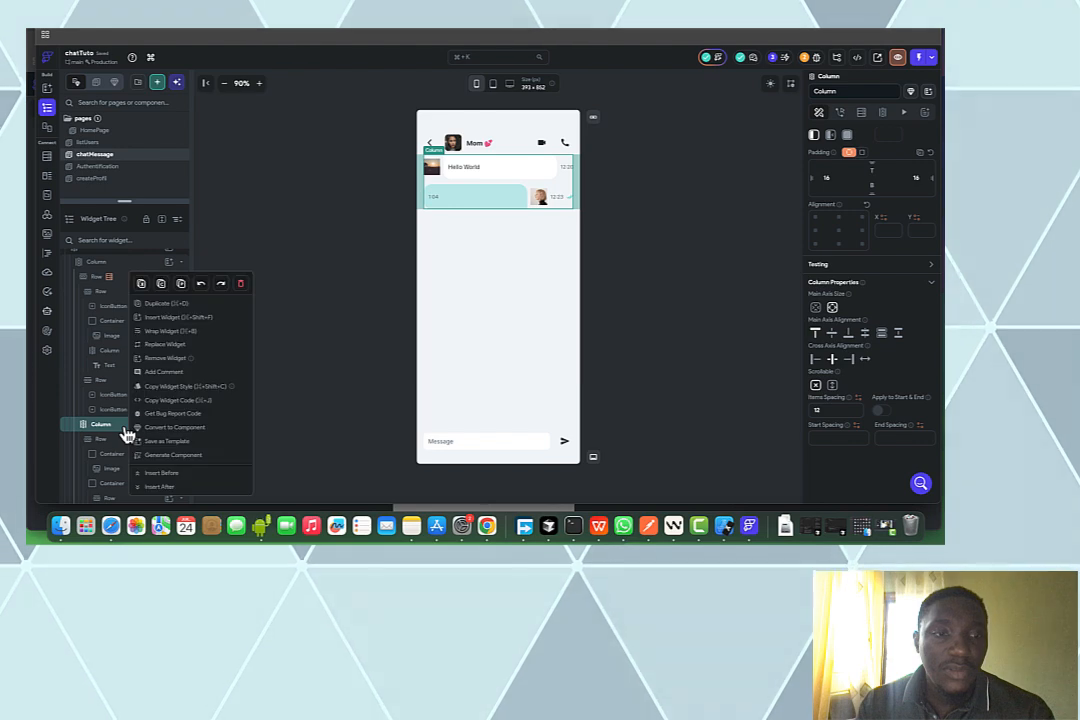
{"action": "left_click", "coordinate": [168, 345]}
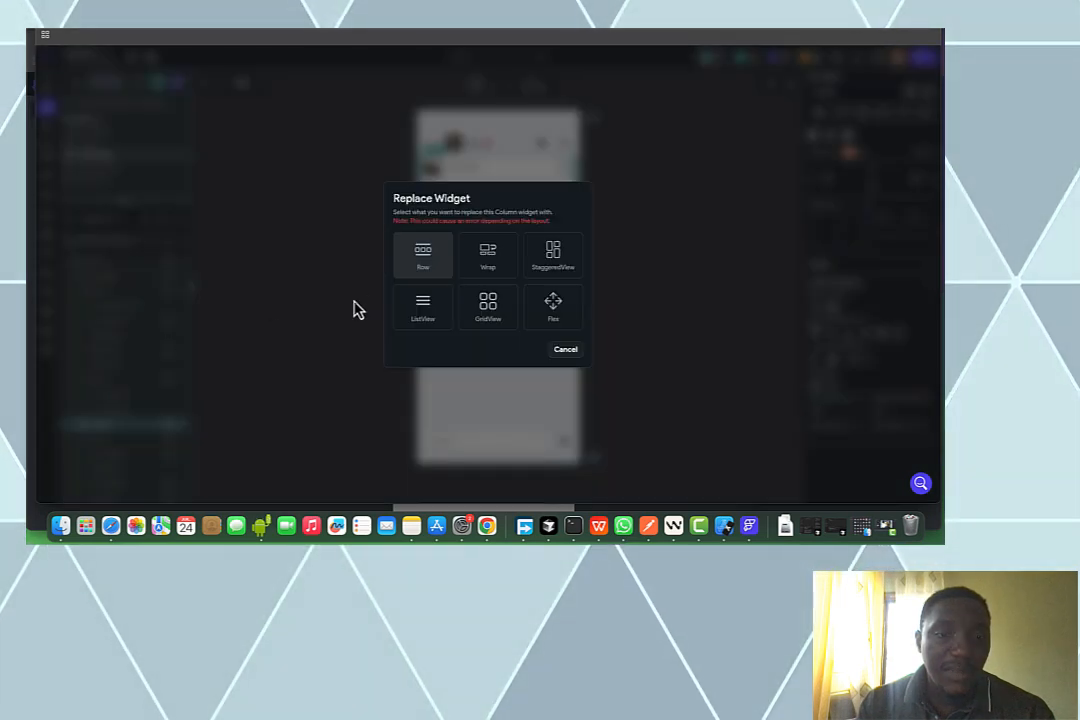
{"action": "left_click", "coordinate": [420, 307]}
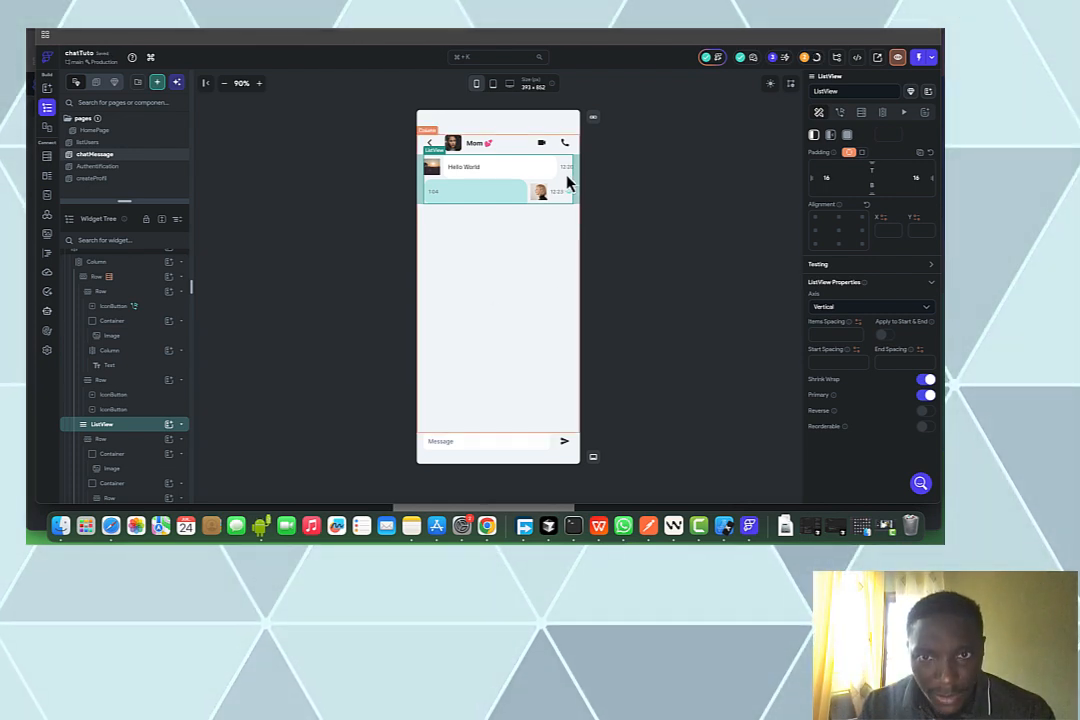
{"action": "left_click", "coordinate": [144, 441]}
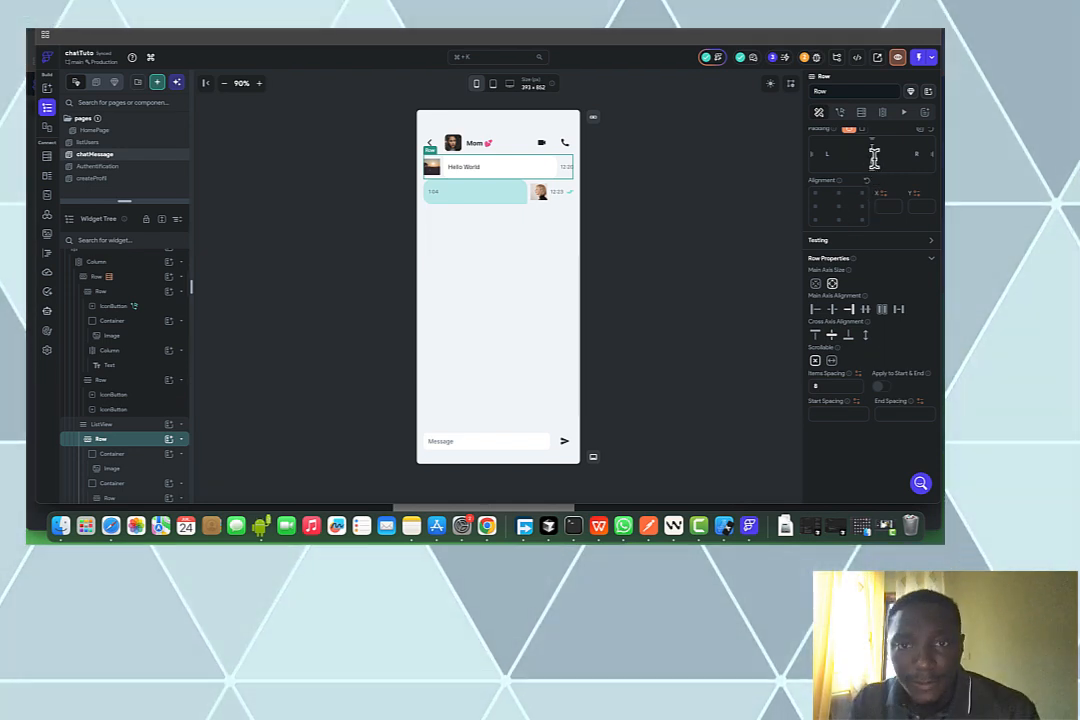
{"action": "type", "text": "10"}
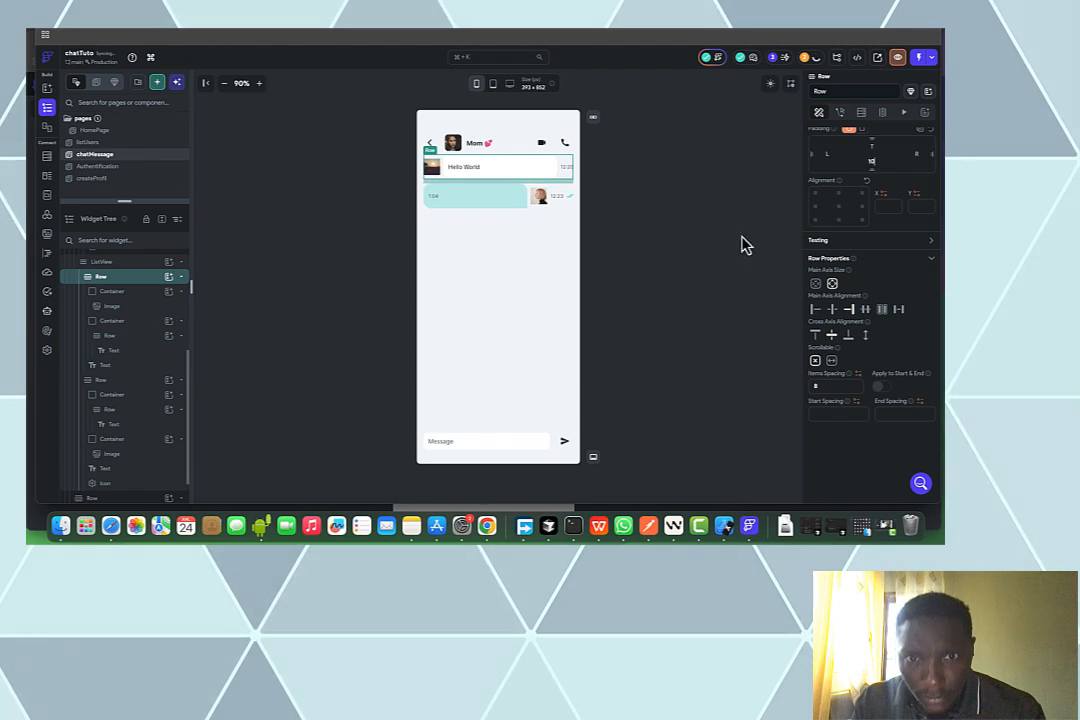
Select the ListView holding the chat messages in the Widget Tree
{"action": "left_click", "coordinate": [670, 257]}
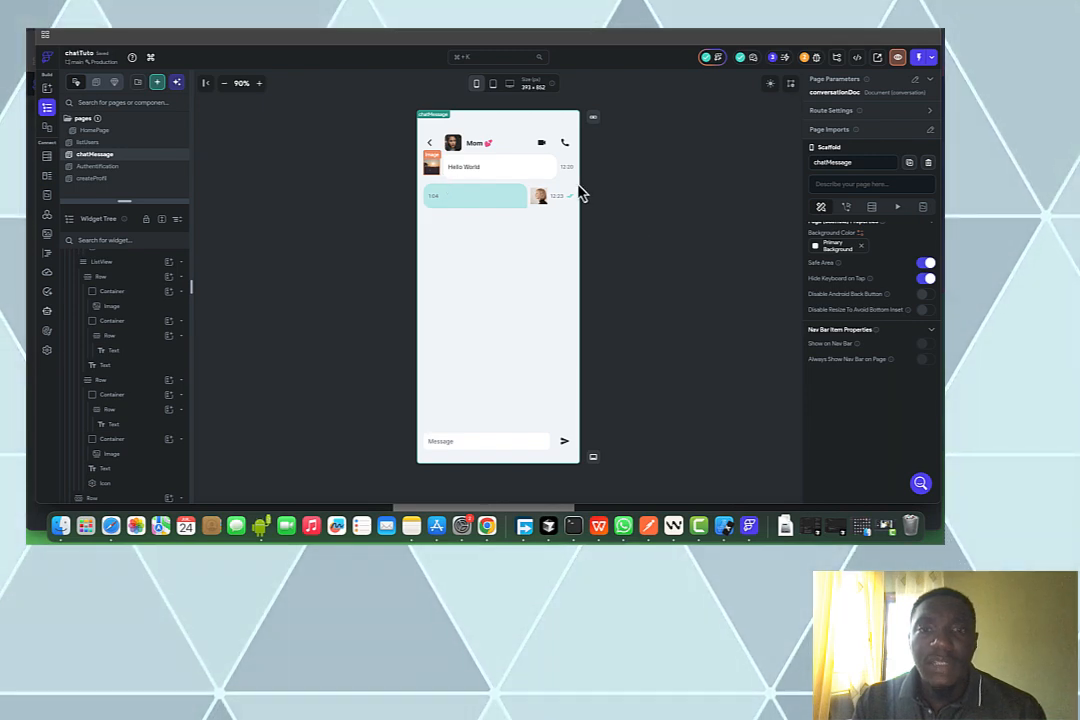
{"action": "left_click", "coordinate": [432, 167]}
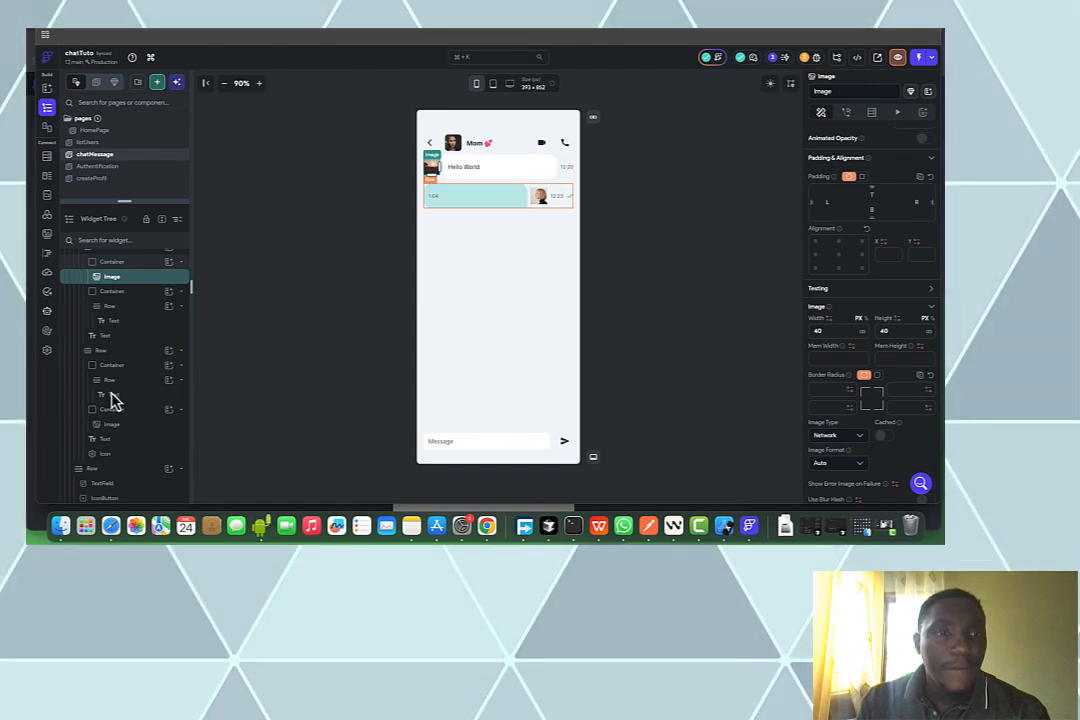
{"action": "scroll", "coordinate": [113, 400], "scroll_direction": "up", "scroll_amount": 2}
{"action": "scroll", "coordinate": [115, 400], "scroll_direction": "up", "scroll_amount": 1}
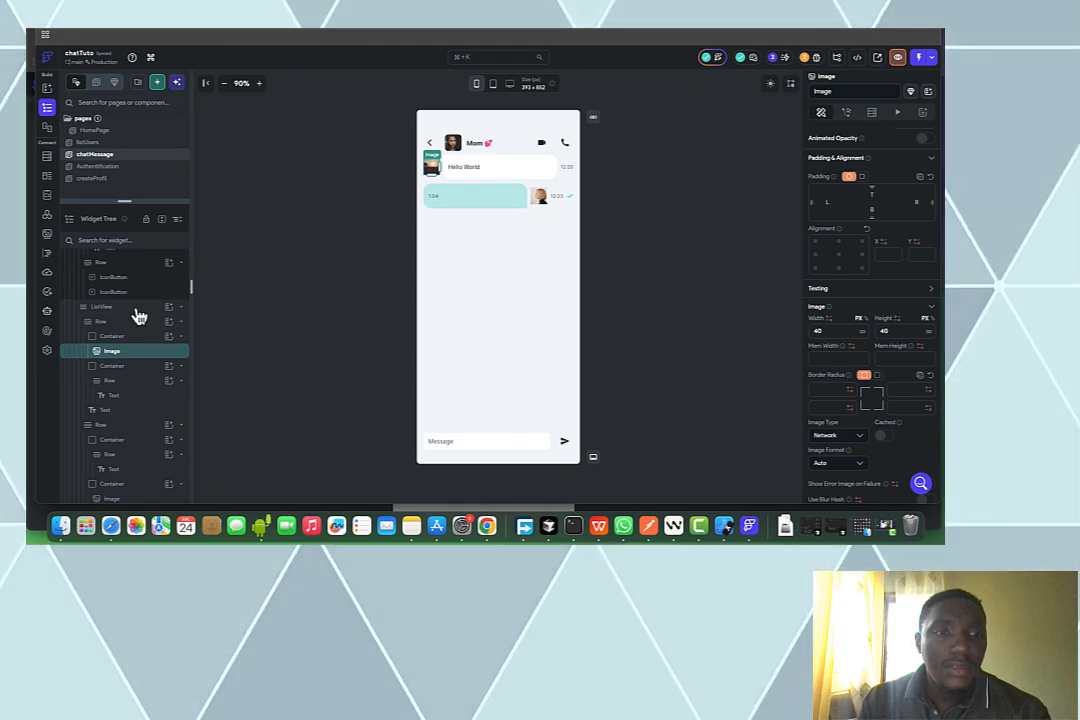
{"action": "left_click", "coordinate": [137, 308]}
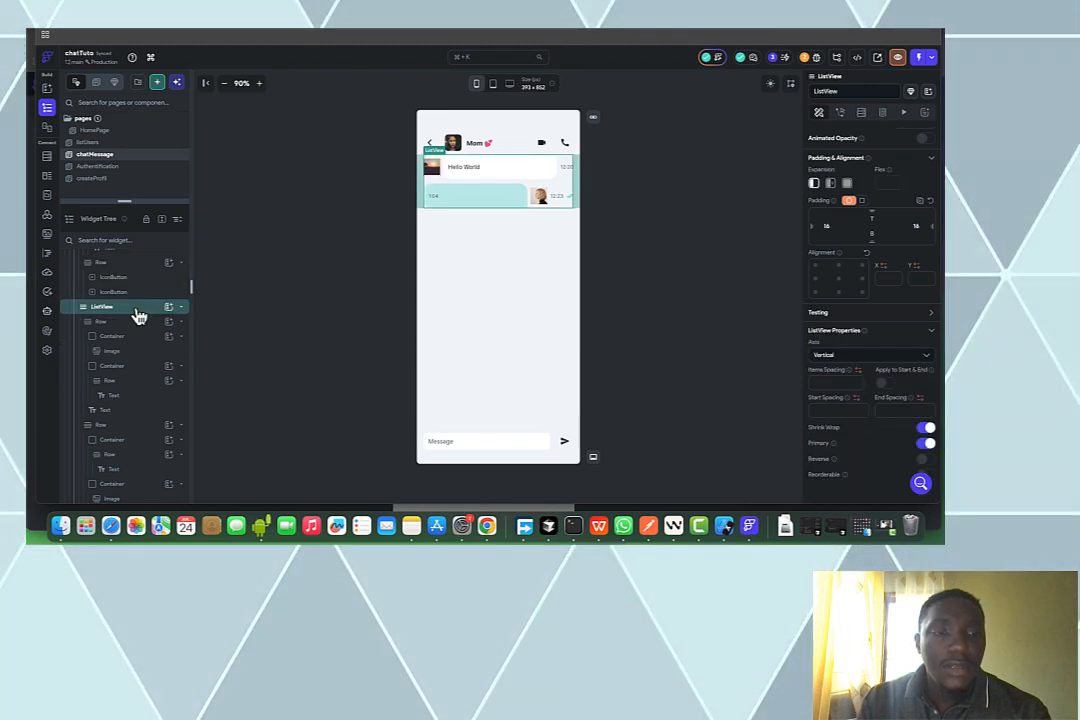
Add a Query Collection backend query on the messages collection to the ListView
{"action": "left_click", "coordinate": [863, 113]}
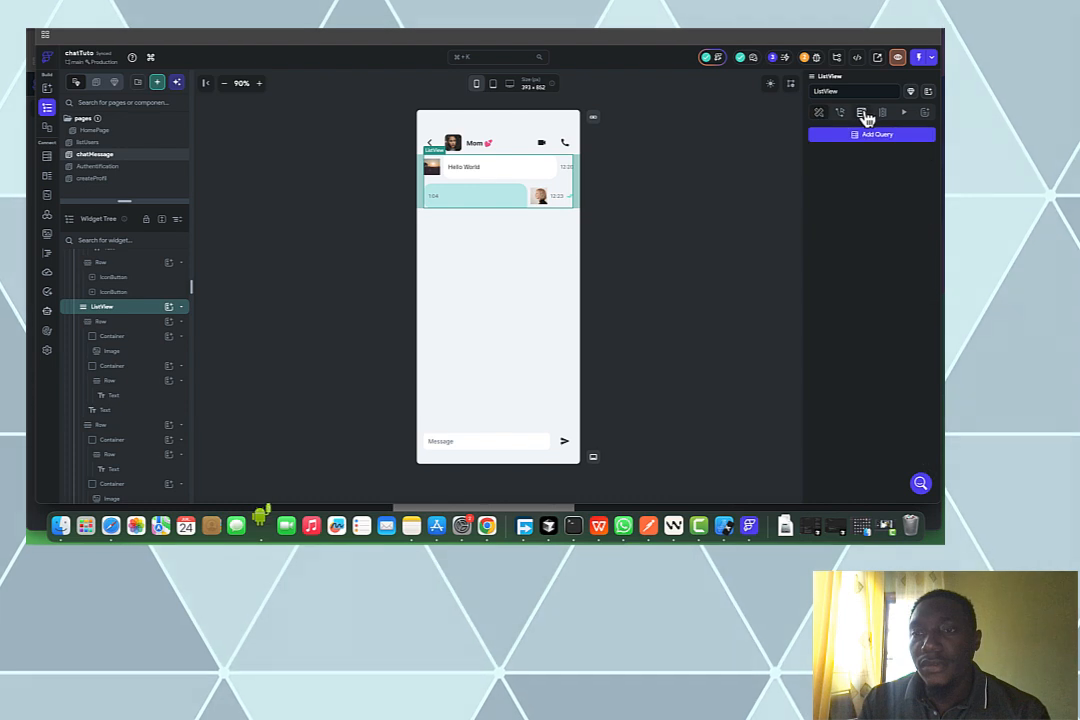
{"action": "left_click", "coordinate": [818, 136]}
{"action": "left_click", "coordinate": [716, 172]}
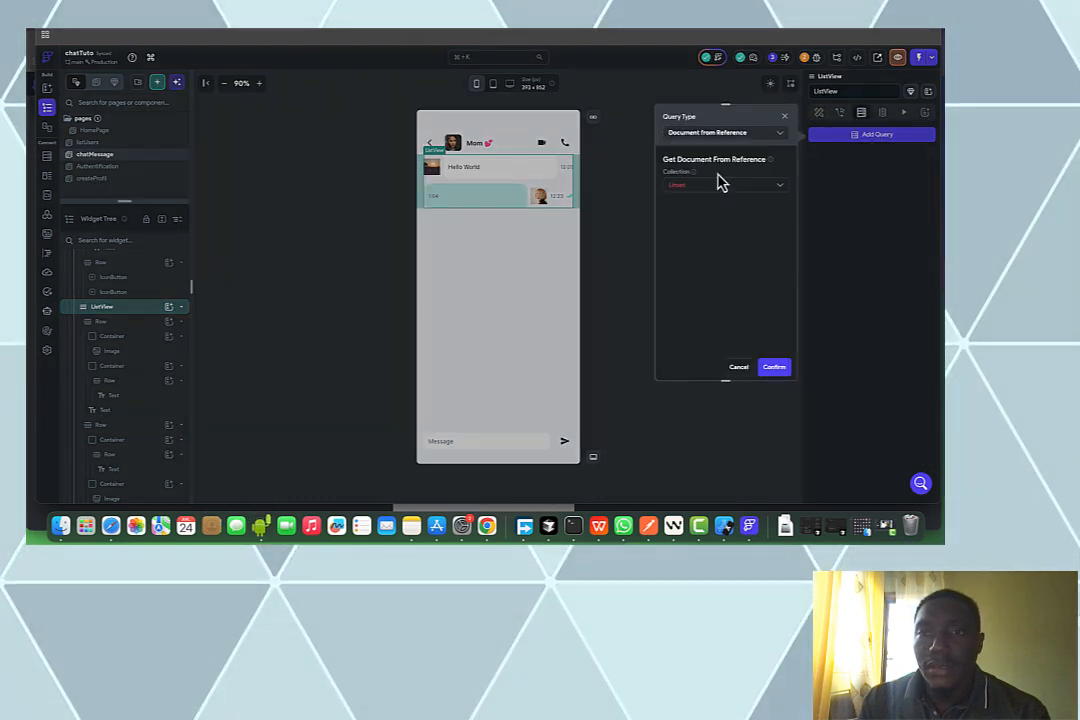
{"action": "left_click", "coordinate": [697, 184]}
{"action": "left_click", "coordinate": [720, 131]}
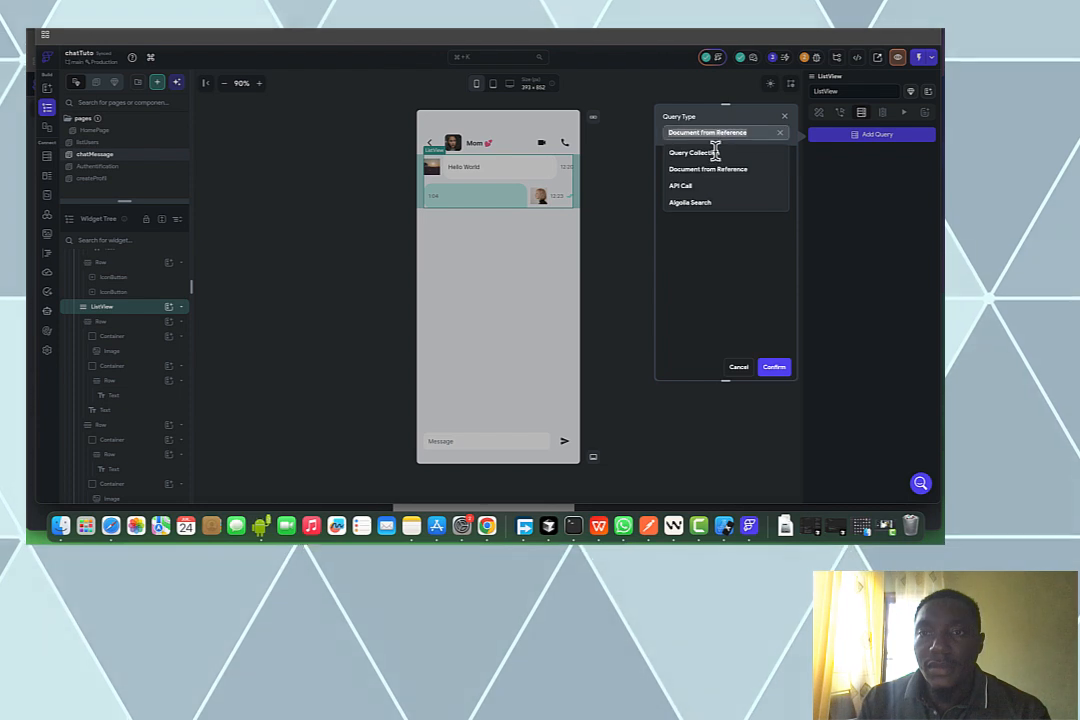
{"action": "left_click", "coordinate": [712, 154]}
{"action": "left_click", "coordinate": [713, 186]}
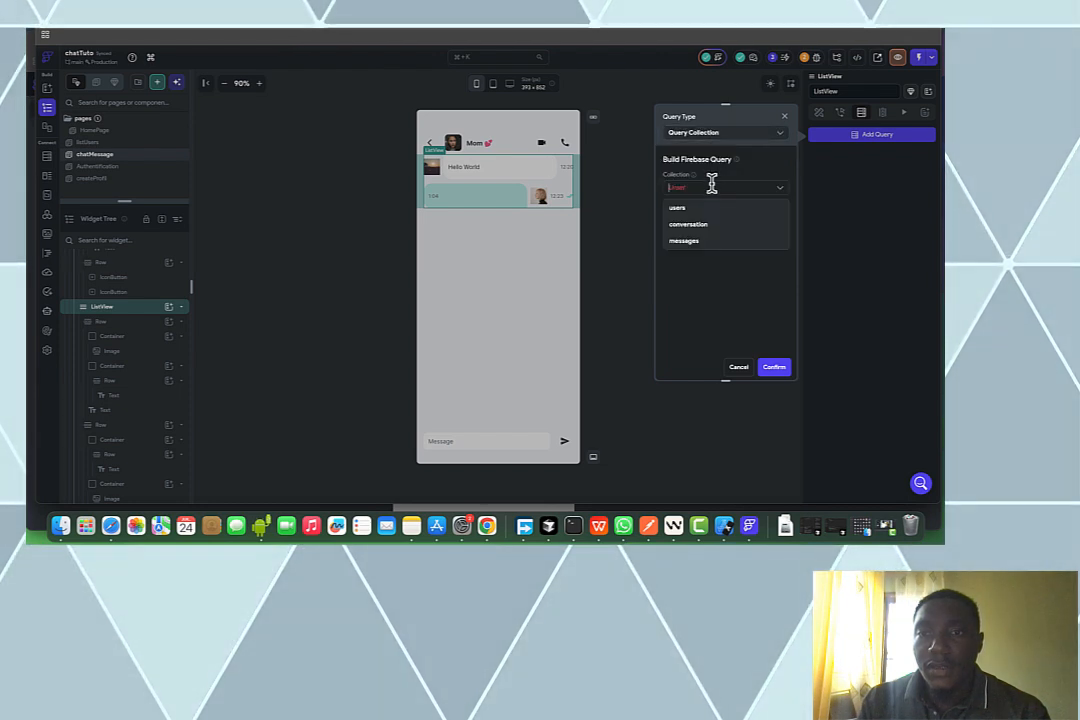
{"action": "left_click", "coordinate": [710, 242]}
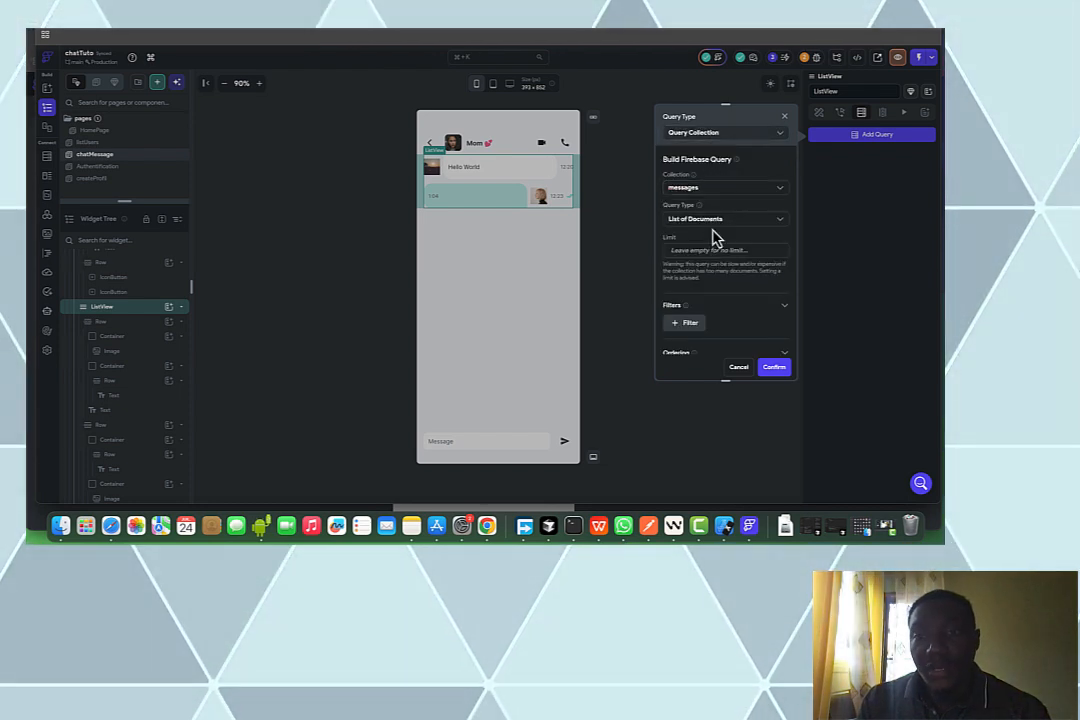
Filter messages where conversationRef is Equal To the conversationDoc's Reference
{"action": "left_click", "coordinate": [690, 324]}
{"action": "scroll", "coordinate": [730, 305], "scroll_direction": "down", "scroll_amount": 3}
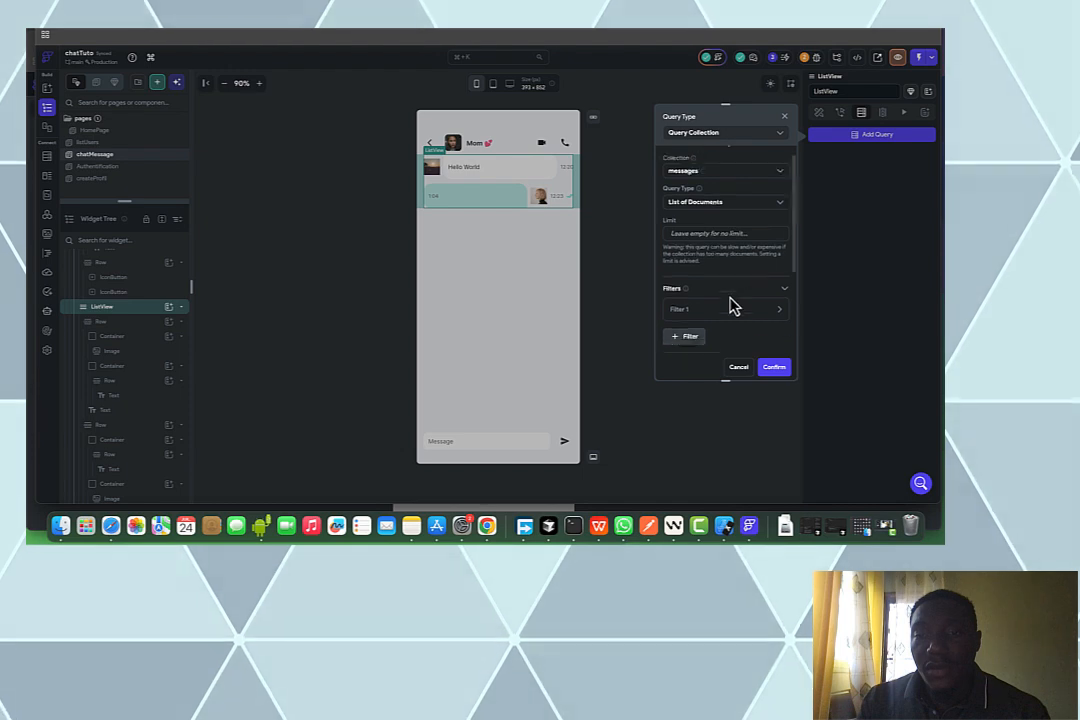
{"action": "left_click", "coordinate": [716, 198]}
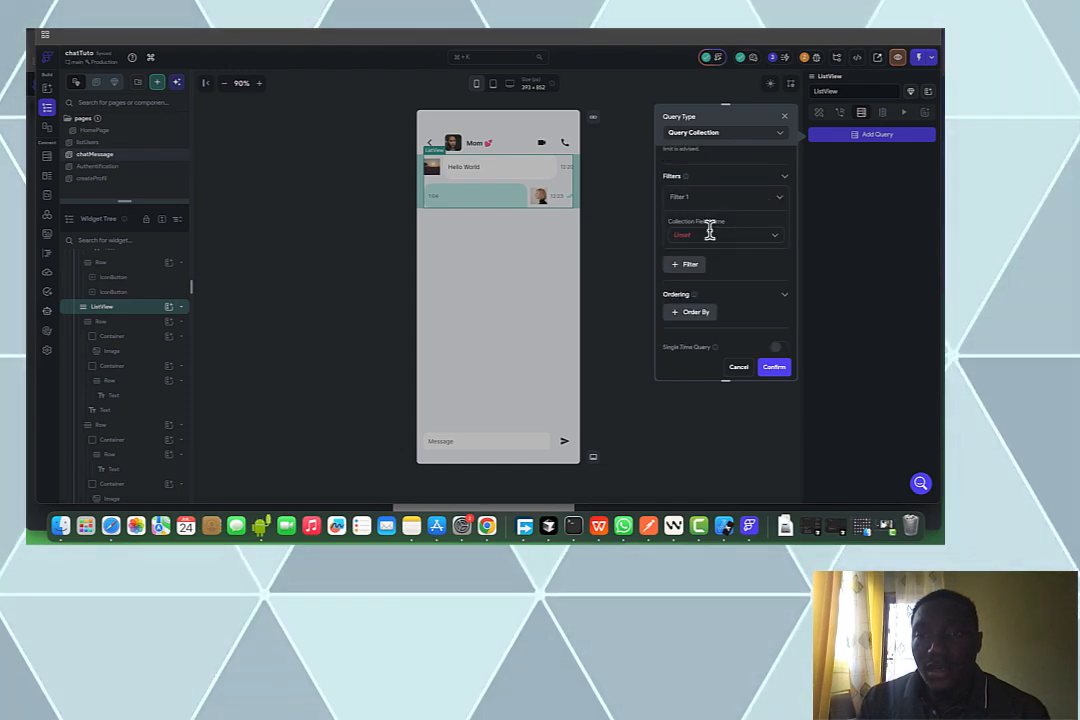
{"action": "left_click", "coordinate": [708, 234]}
{"action": "left_click", "coordinate": [716, 304]}
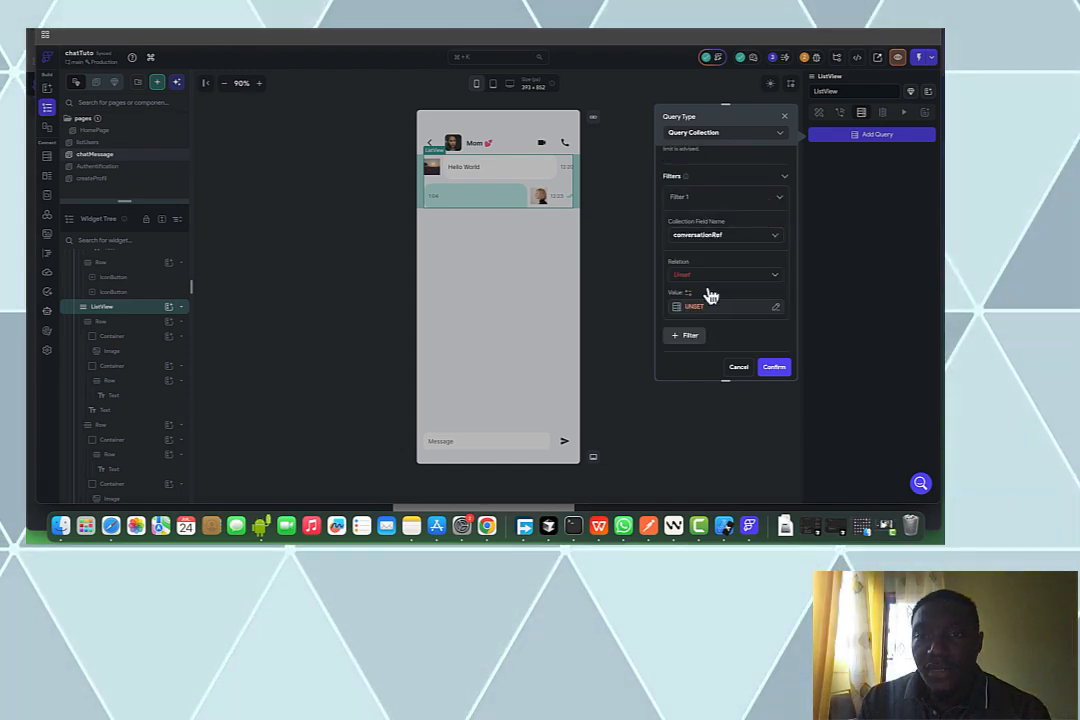
{"action": "left_click", "coordinate": [700, 275]}
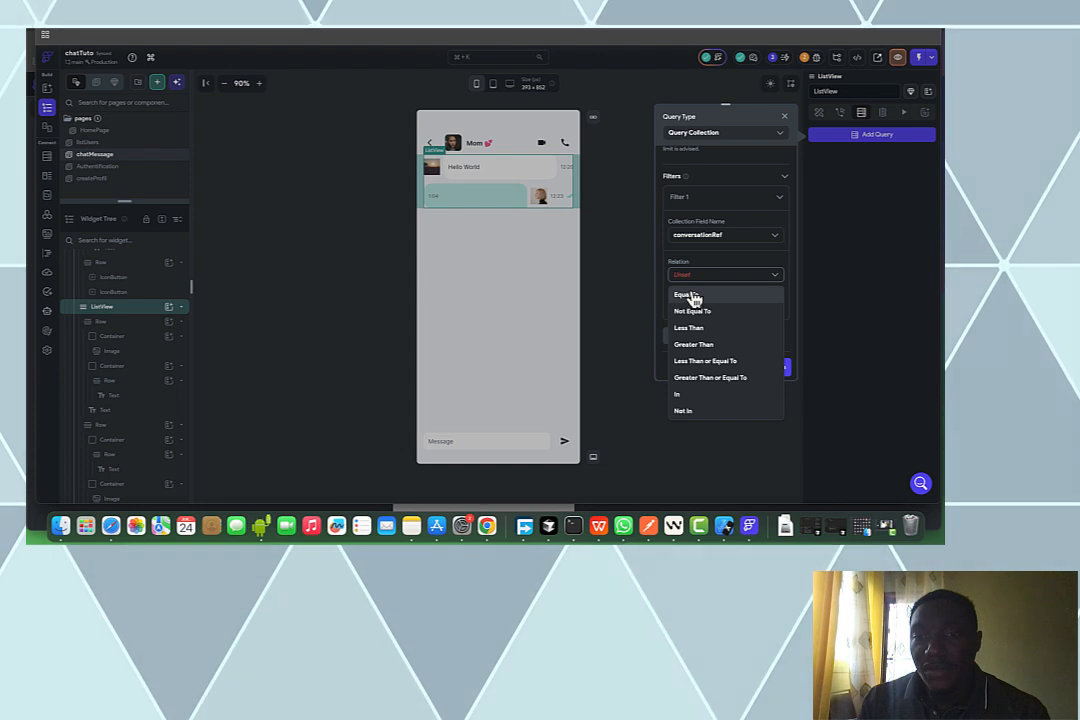
{"action": "left_click", "coordinate": [692, 296]}
{"action": "left_click", "coordinate": [689, 307]}
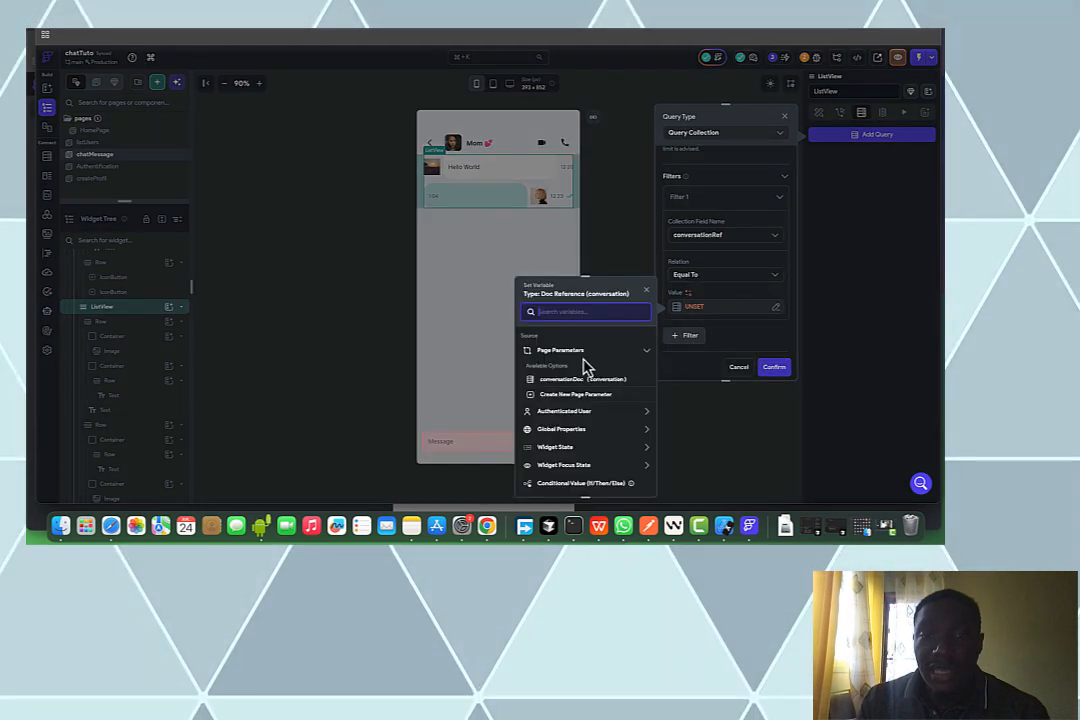
{"action": "left_click", "coordinate": [572, 379]}
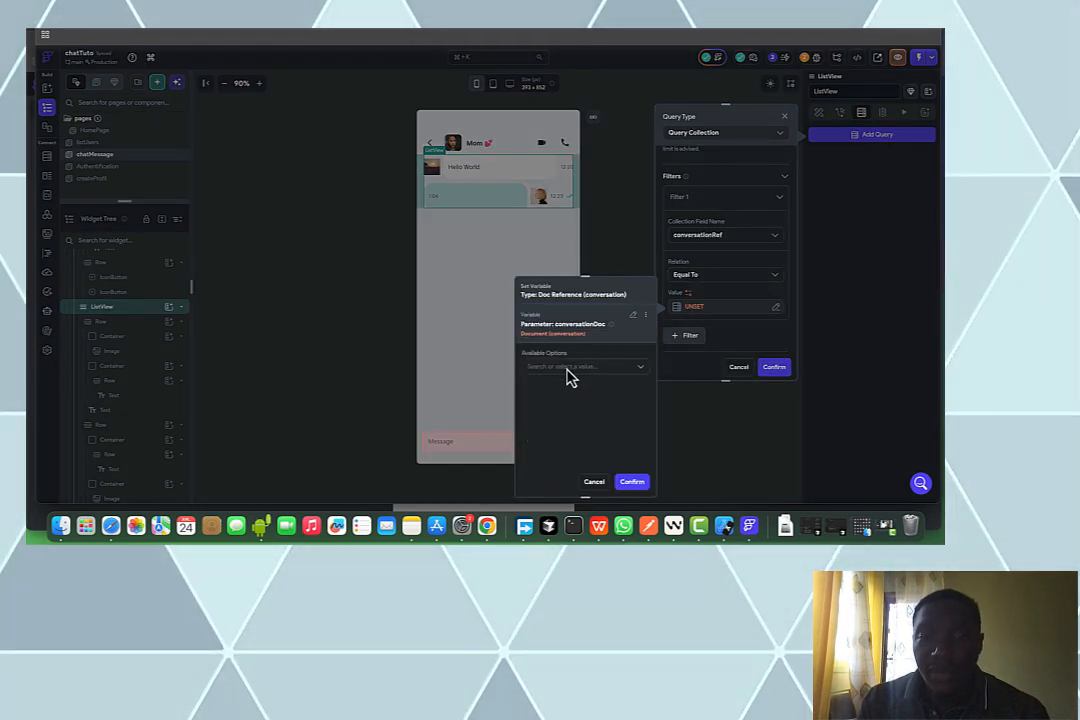
{"action": "left_click", "coordinate": [560, 388]}
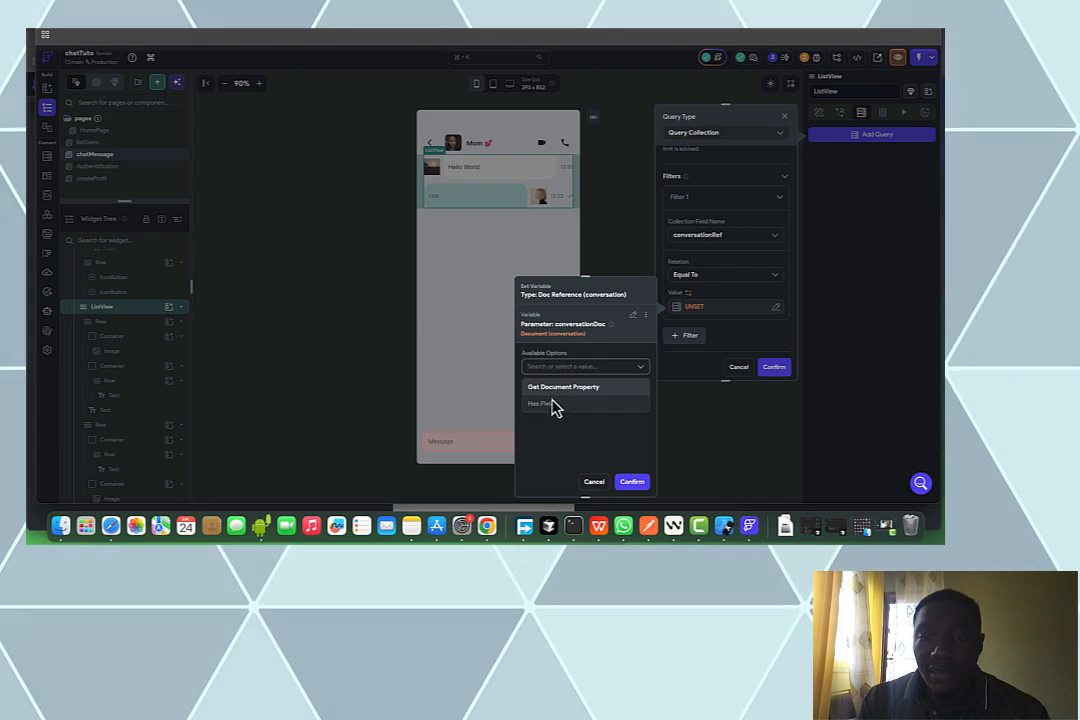
{"action": "left_click", "coordinate": [550, 397]}
{"action": "left_click", "coordinate": [550, 418]}
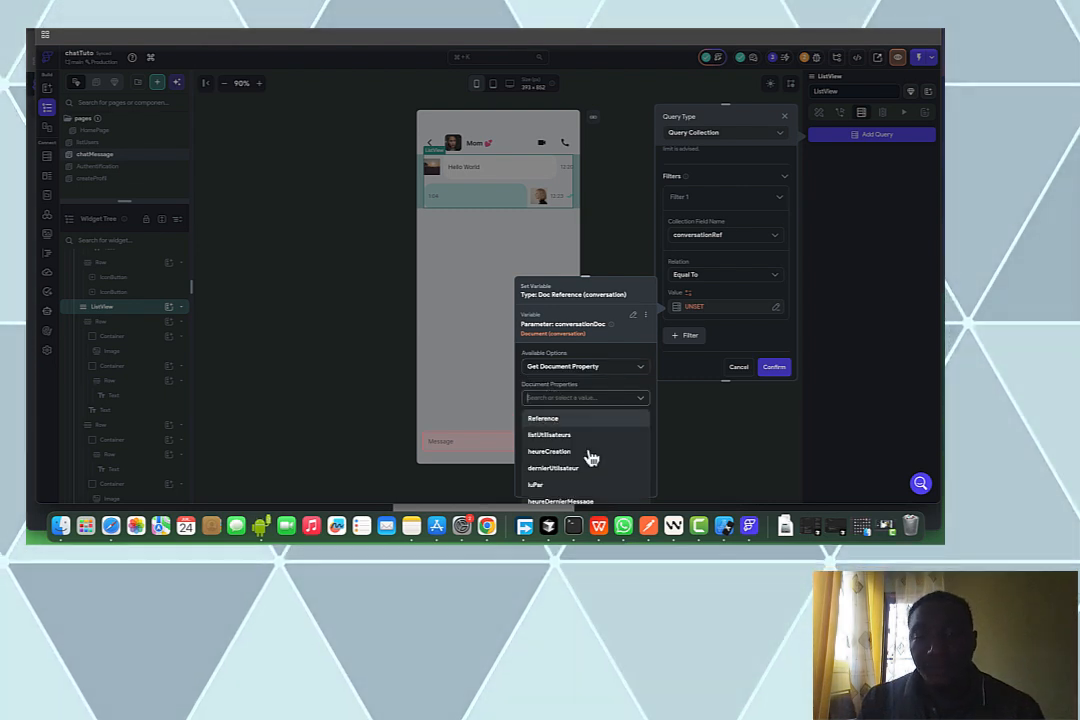
{"action": "left_click", "coordinate": [630, 483]}
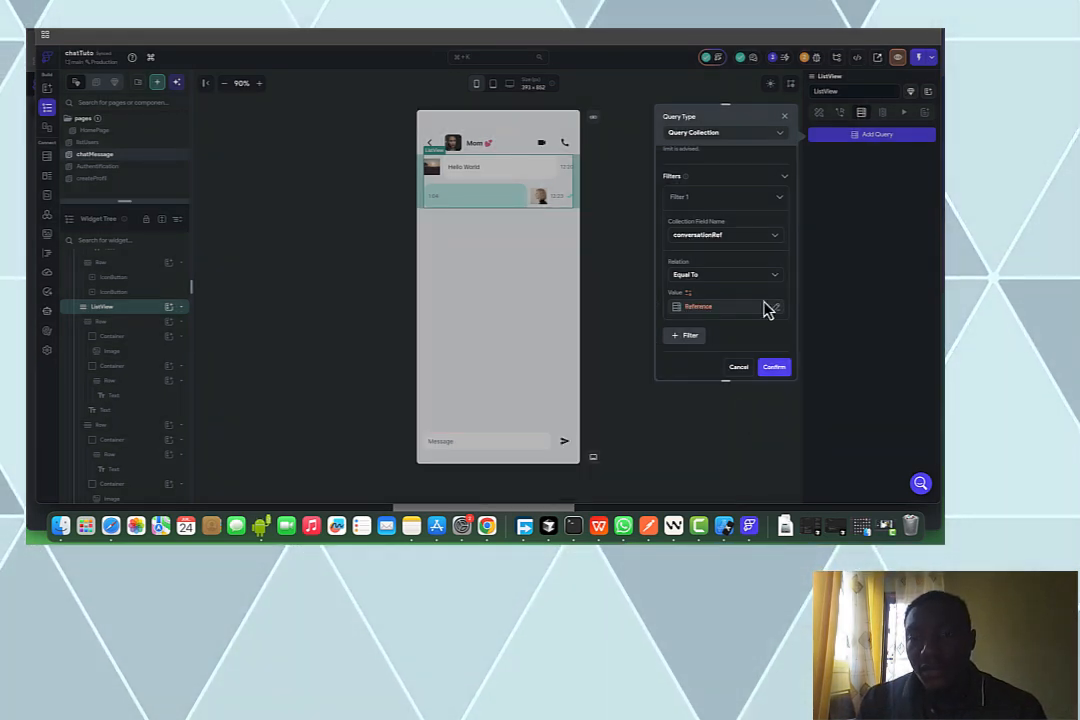
Order the messages by heureEnvoie in Decreasing order and confirm the query
{"action": "scroll", "coordinate": [765, 309], "scroll_direction": "down", "scroll_amount": 3}
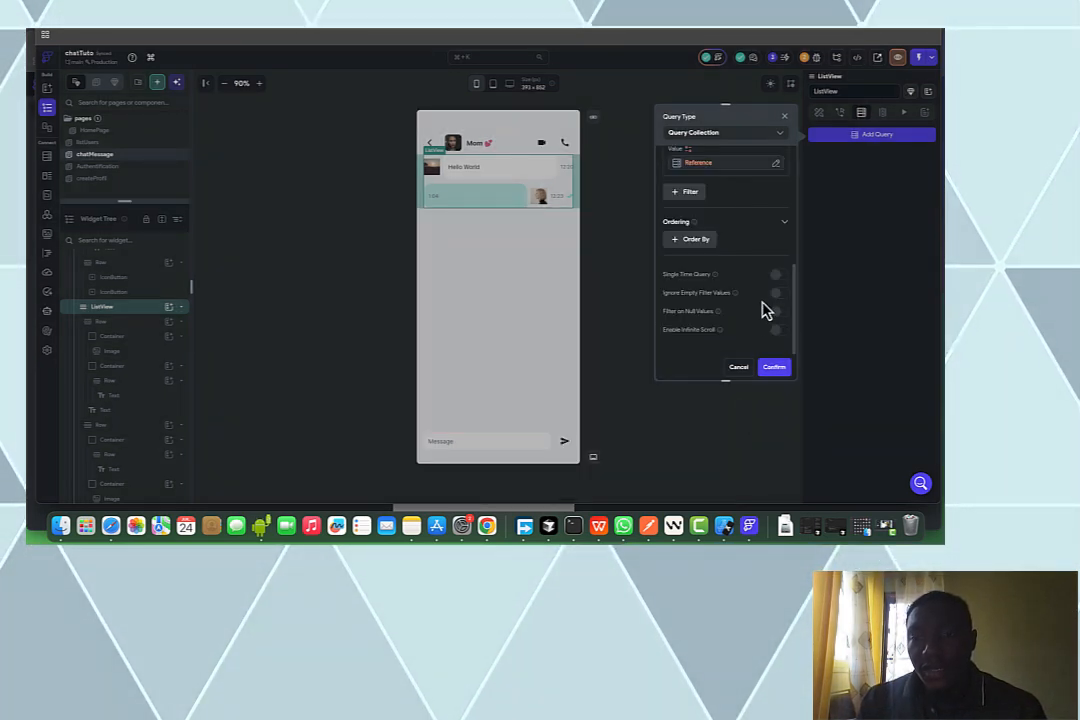
{"action": "left_click", "coordinate": [697, 242]}
{"action": "left_click", "coordinate": [699, 280]}
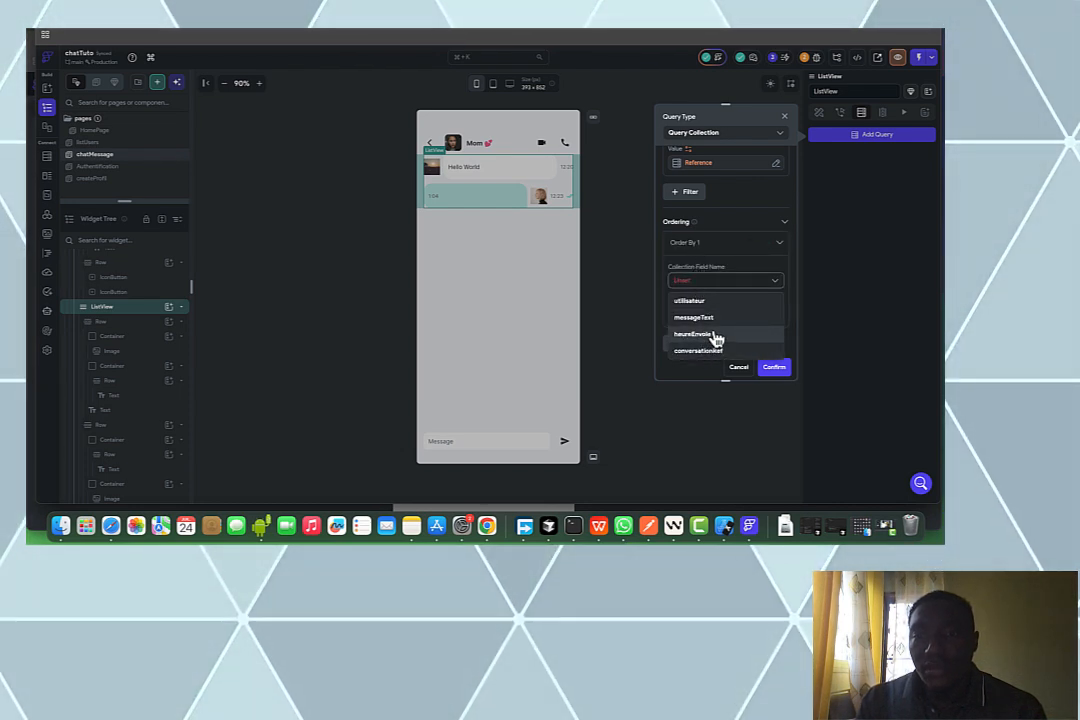
{"action": "left_click", "coordinate": [716, 338]}
{"action": "left_click", "coordinate": [697, 314]}
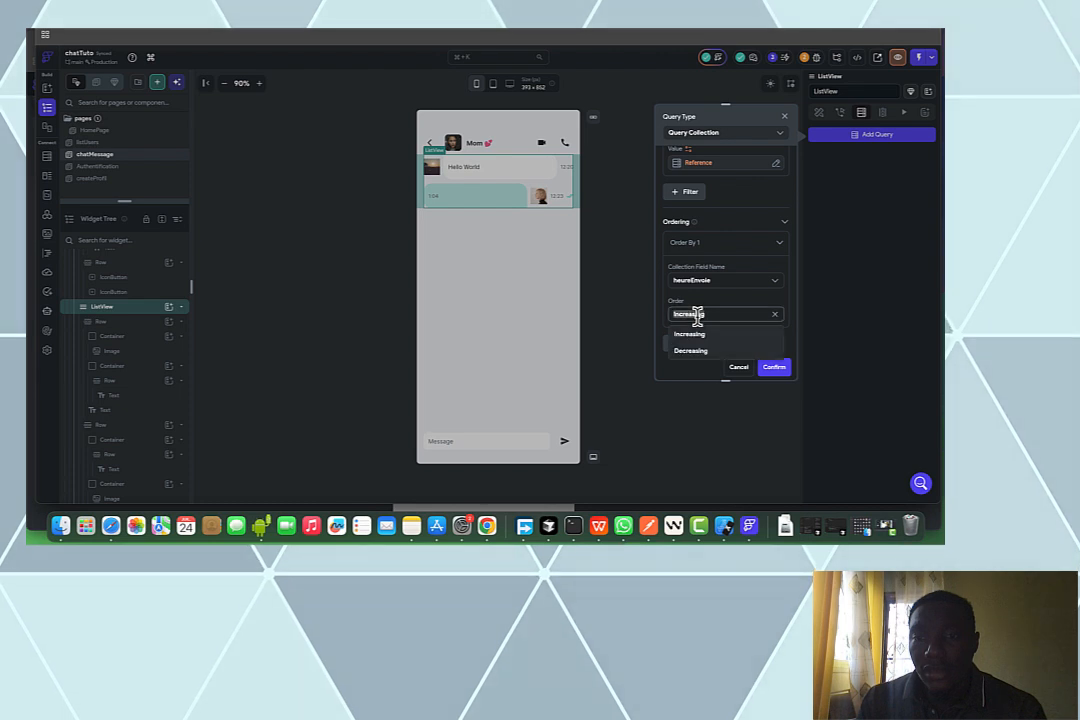
{"action": "left_click", "coordinate": [760, 353]}
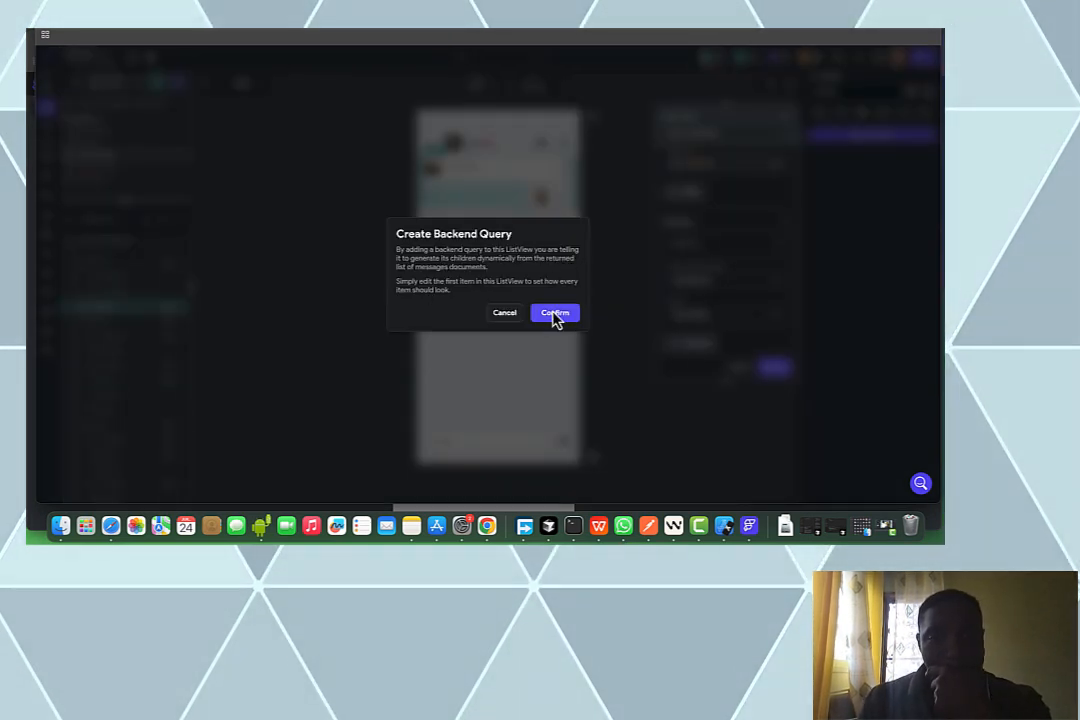
{"action": "left_click", "coordinate": [555, 314]}
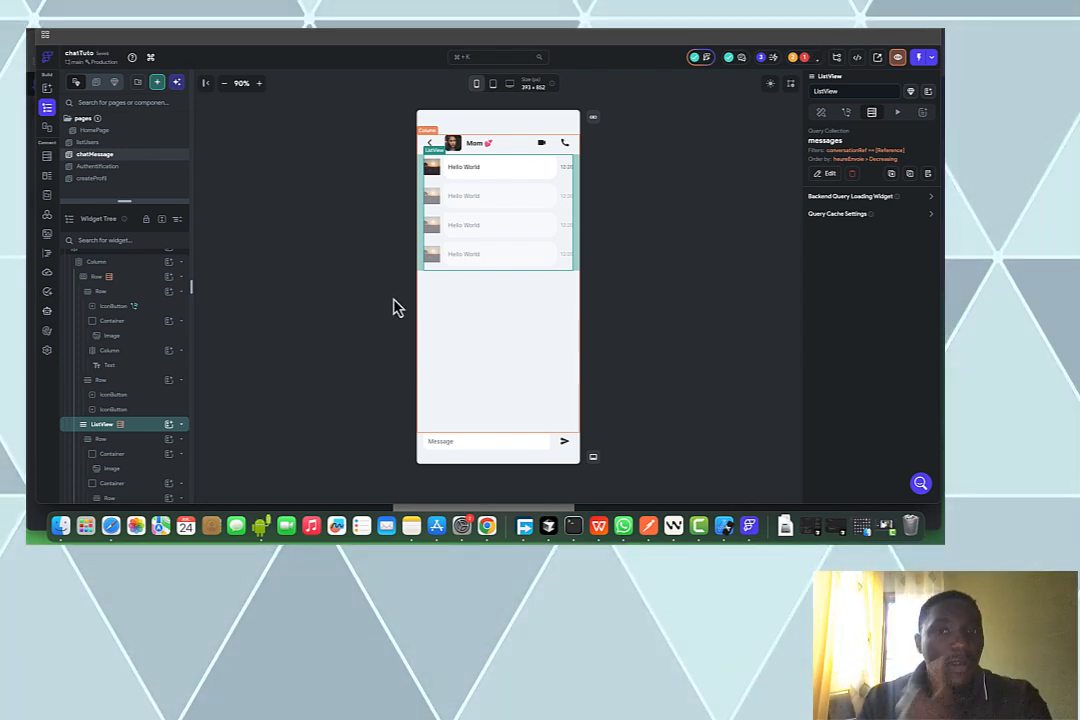
Wrap the two message rows inside the ListView in a new Column
{"action": "left_click", "coordinate": [152, 448]}
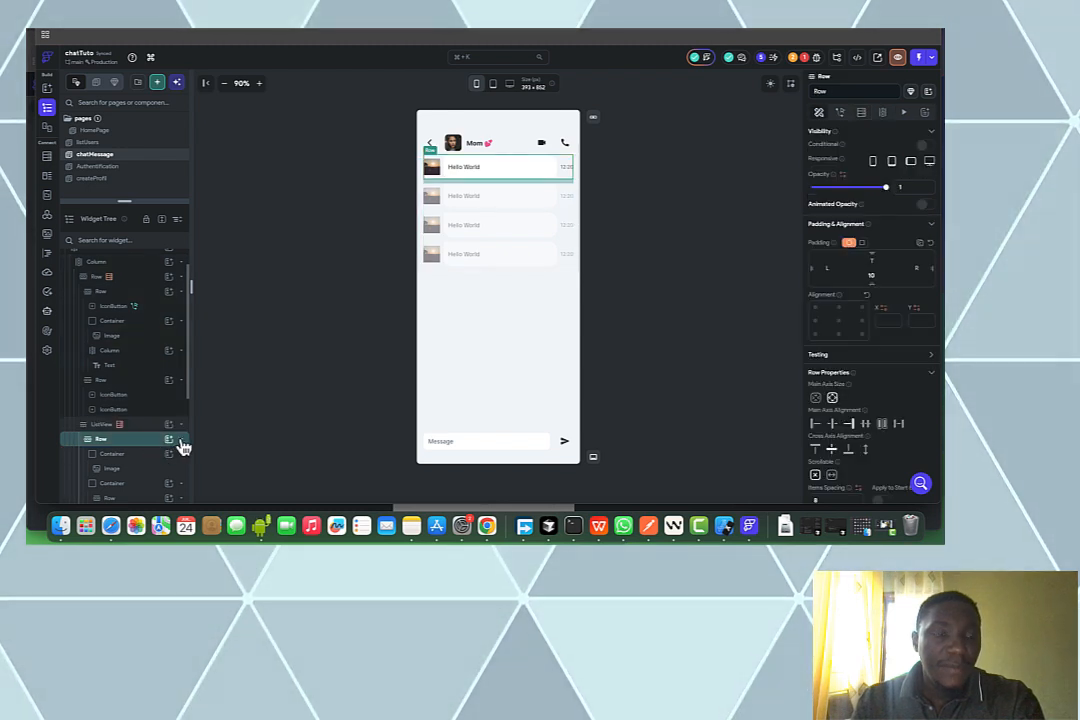
{"action": "left_click", "coordinate": [182, 441]}
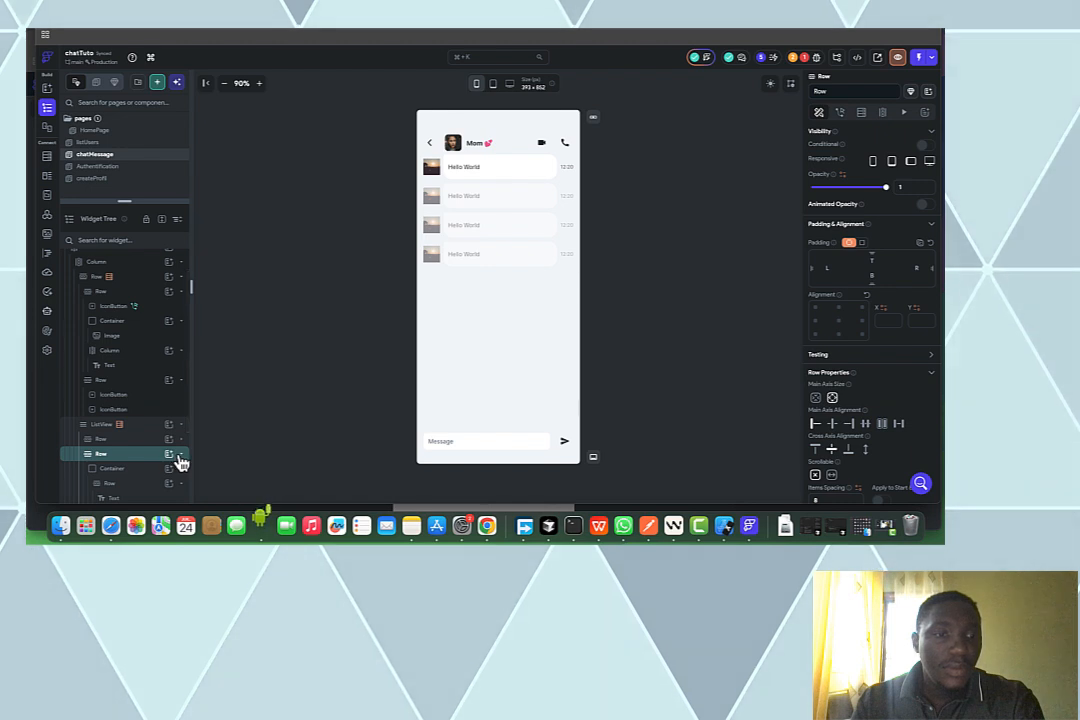
{"action": "left_click", "coordinate": [181, 457]}
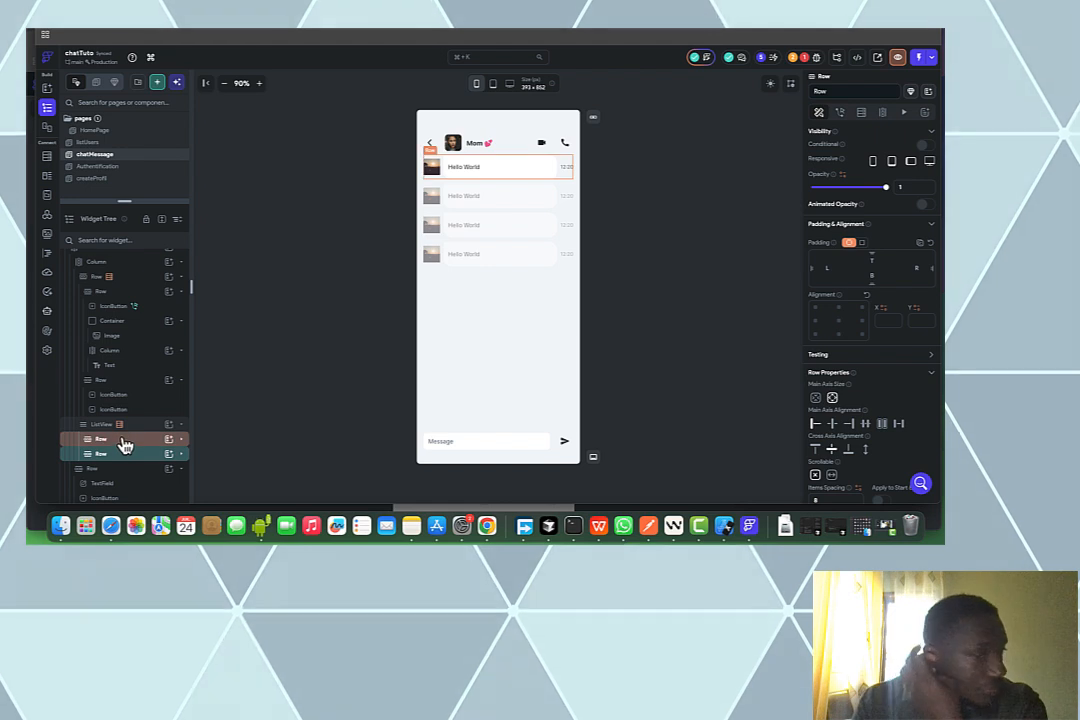
{"action": "left_click", "coordinate": [123, 442]}
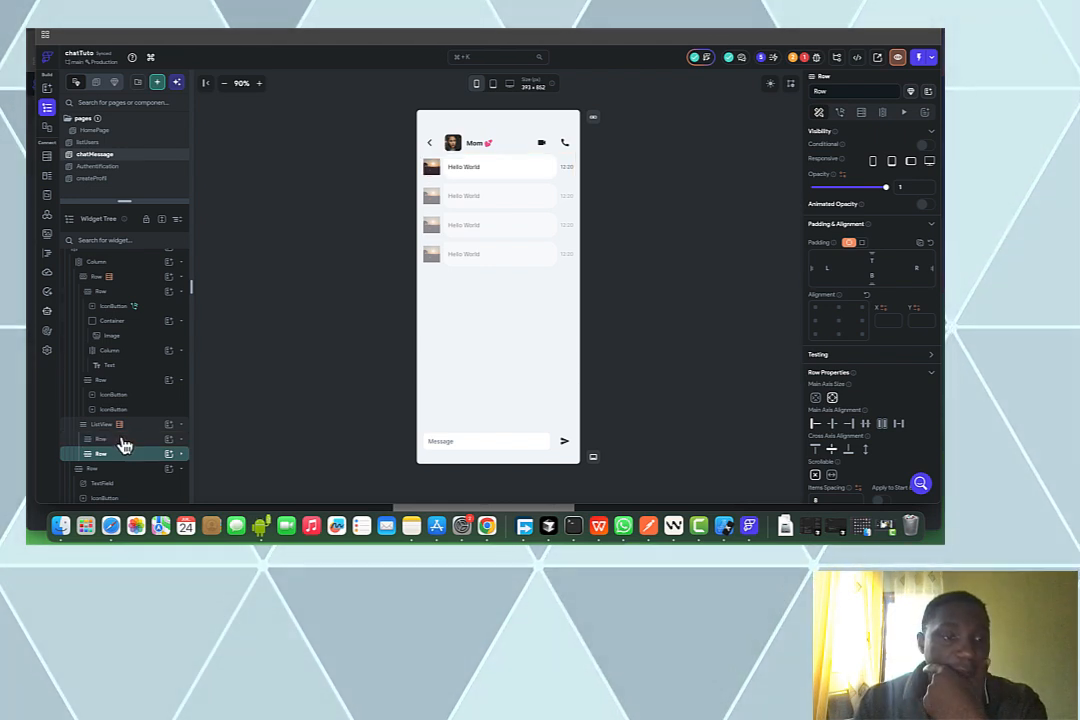
{"action": "right_click", "coordinate": [123, 442]}
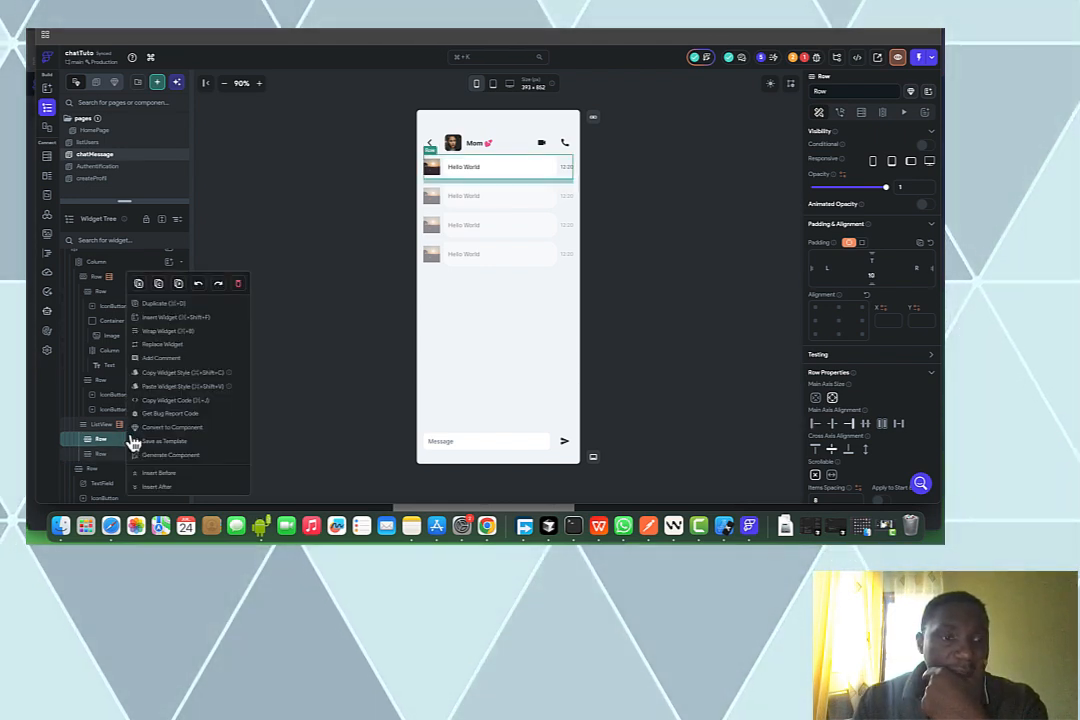
{"action": "left_click", "coordinate": [170, 333]}
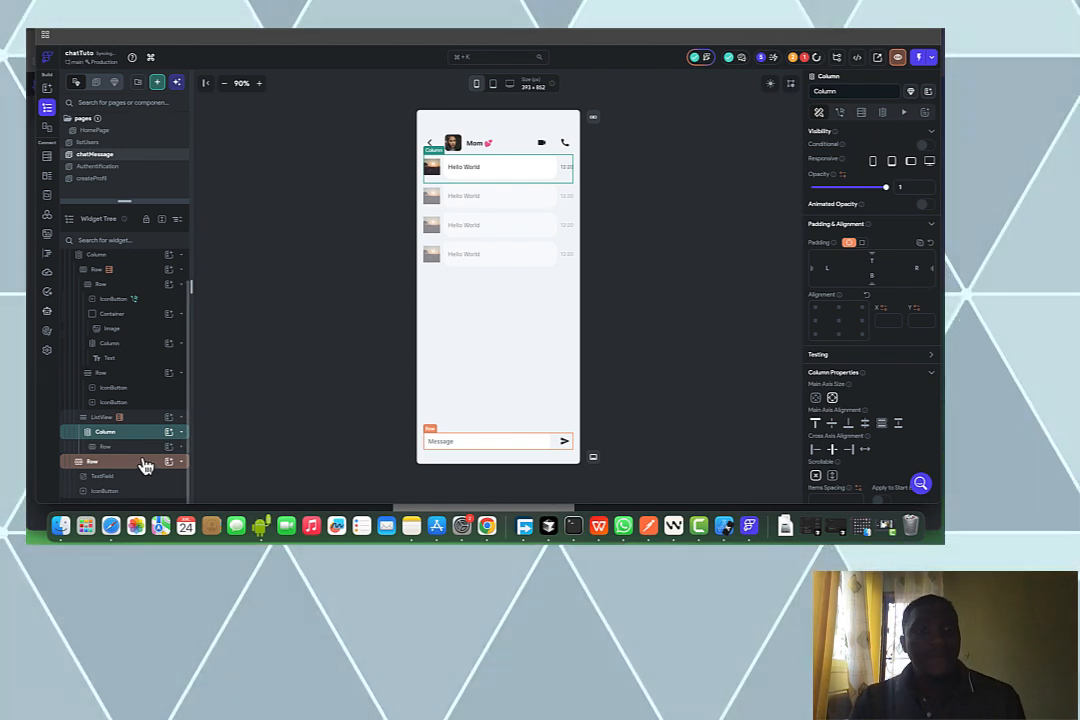
{"action": "left_click", "coordinate": [145, 463]}
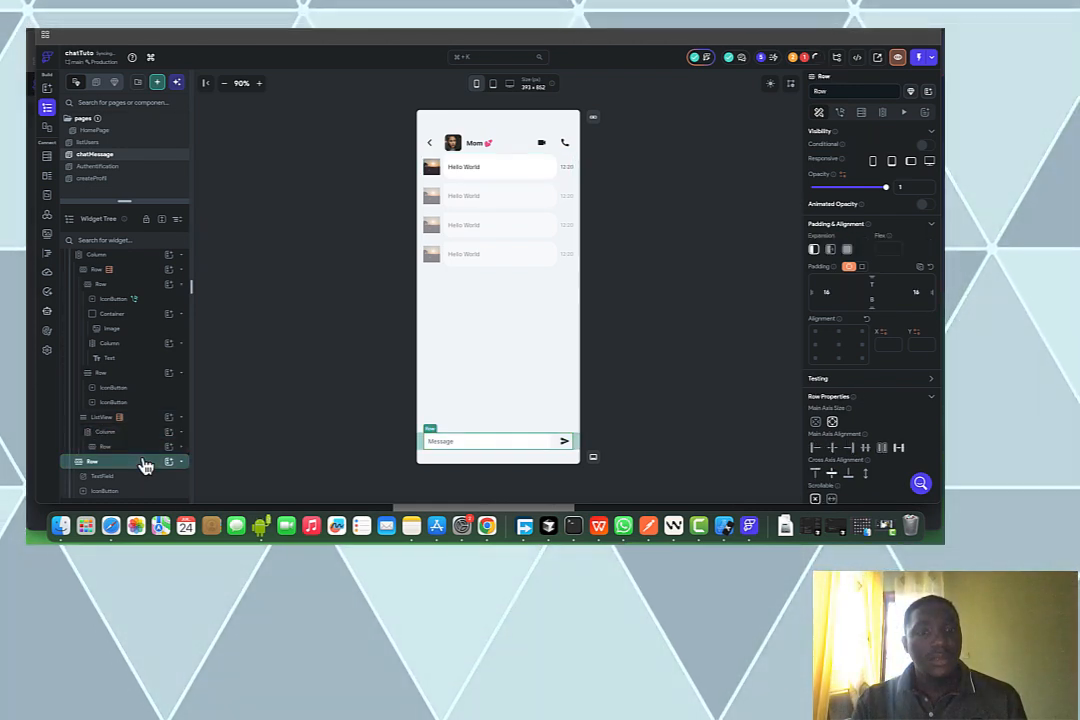
{"action": "scroll", "coordinate": [145, 463], "scroll_direction": "up", "scroll_amount": 1}
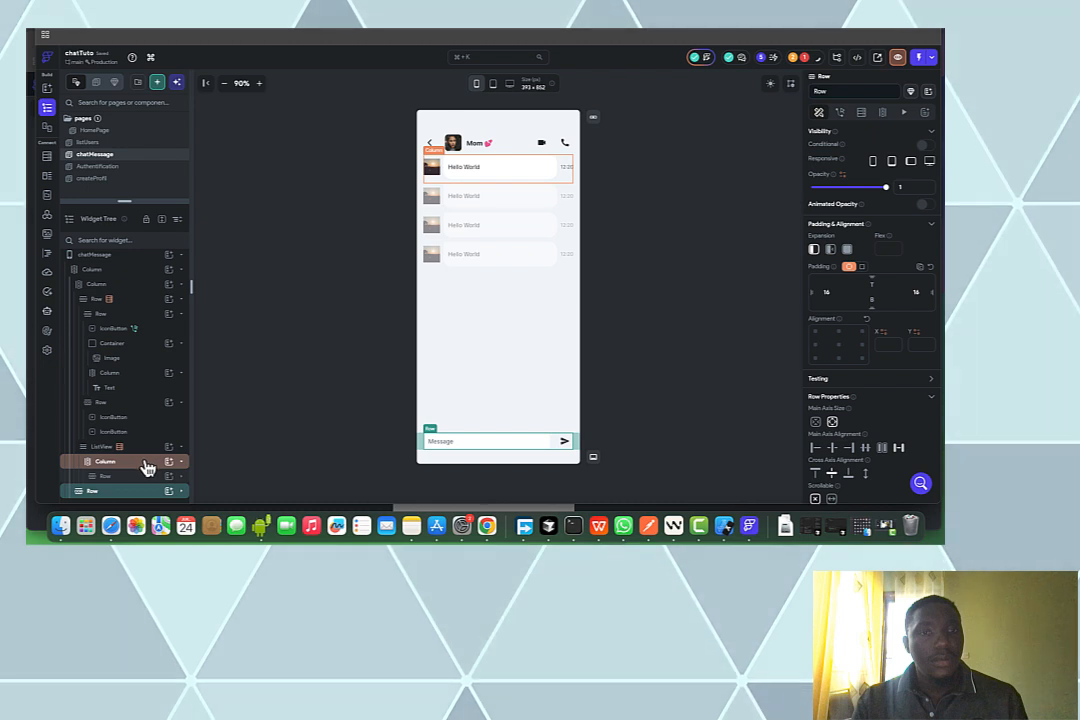
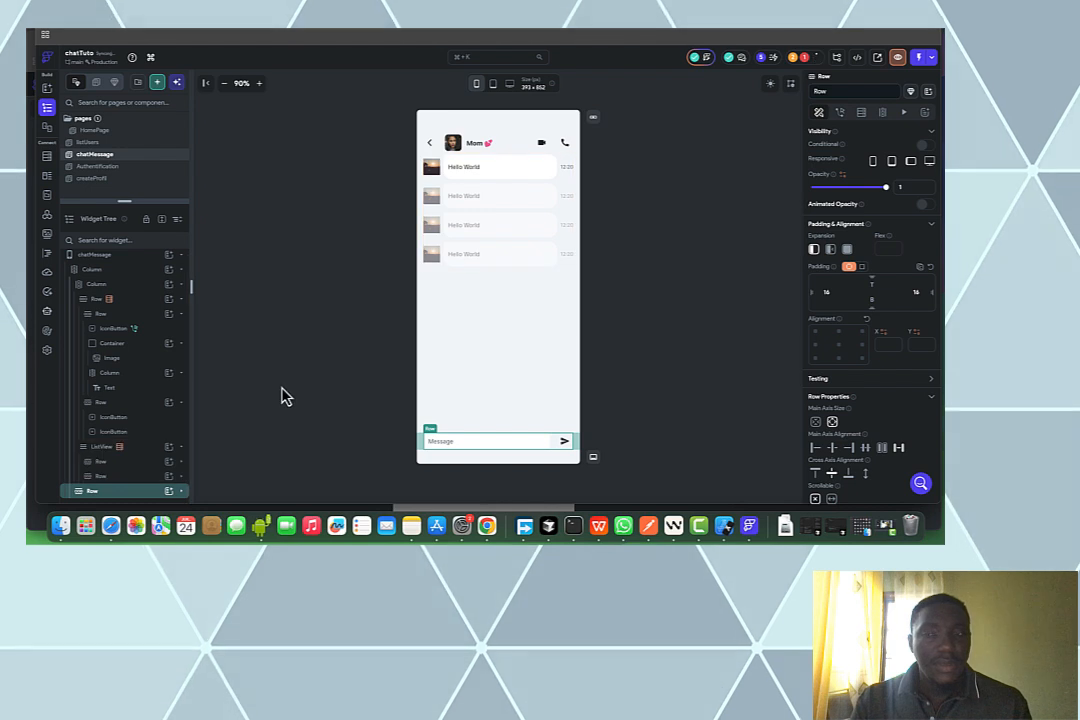
Copy the ListView's messages backend query, then inspect the sent message's avatar image, container and row
{"action": "left_click", "coordinate": [129, 448]}
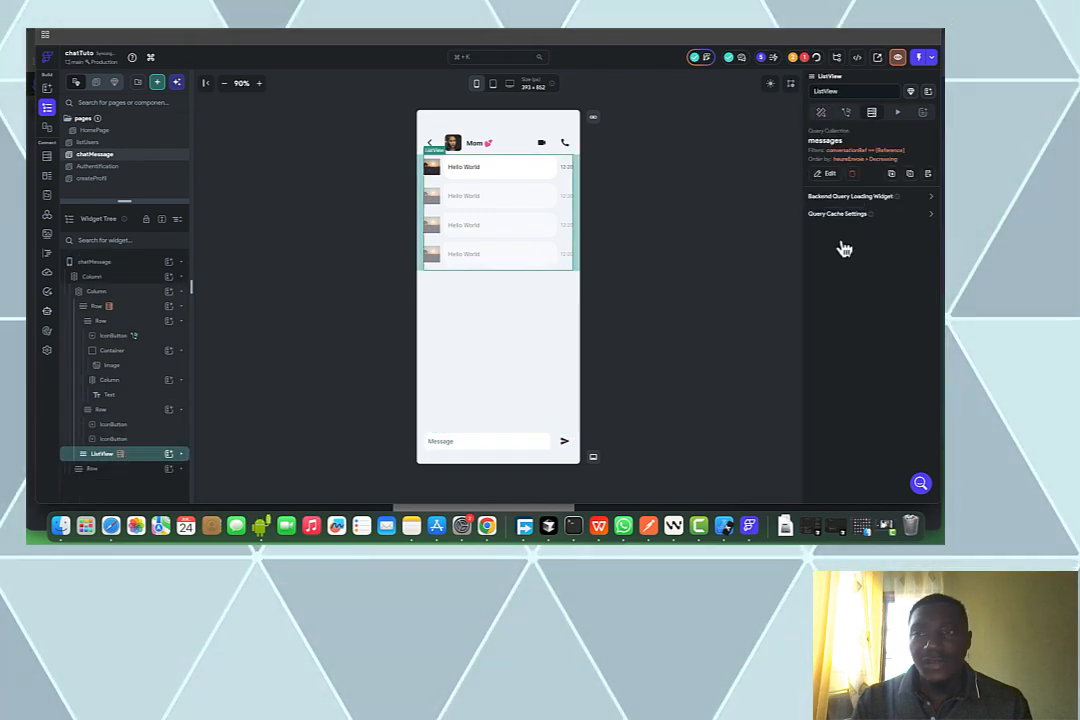
{"action": "left_click", "coordinate": [911, 175]}
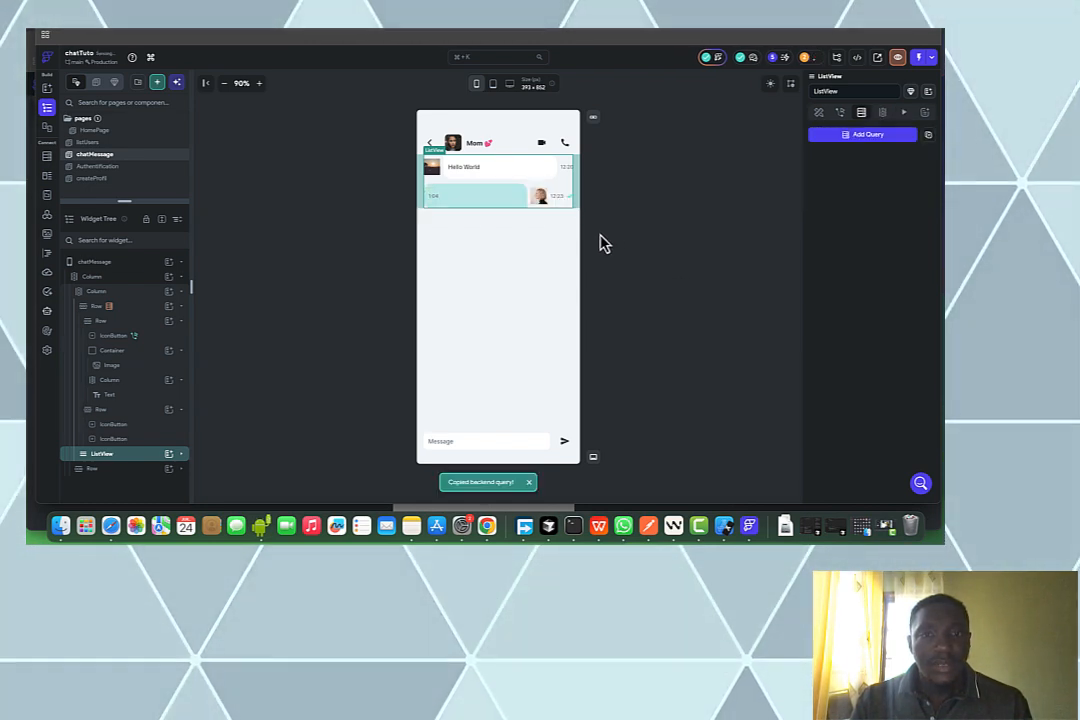
{"action": "left_click", "coordinate": [543, 196]}
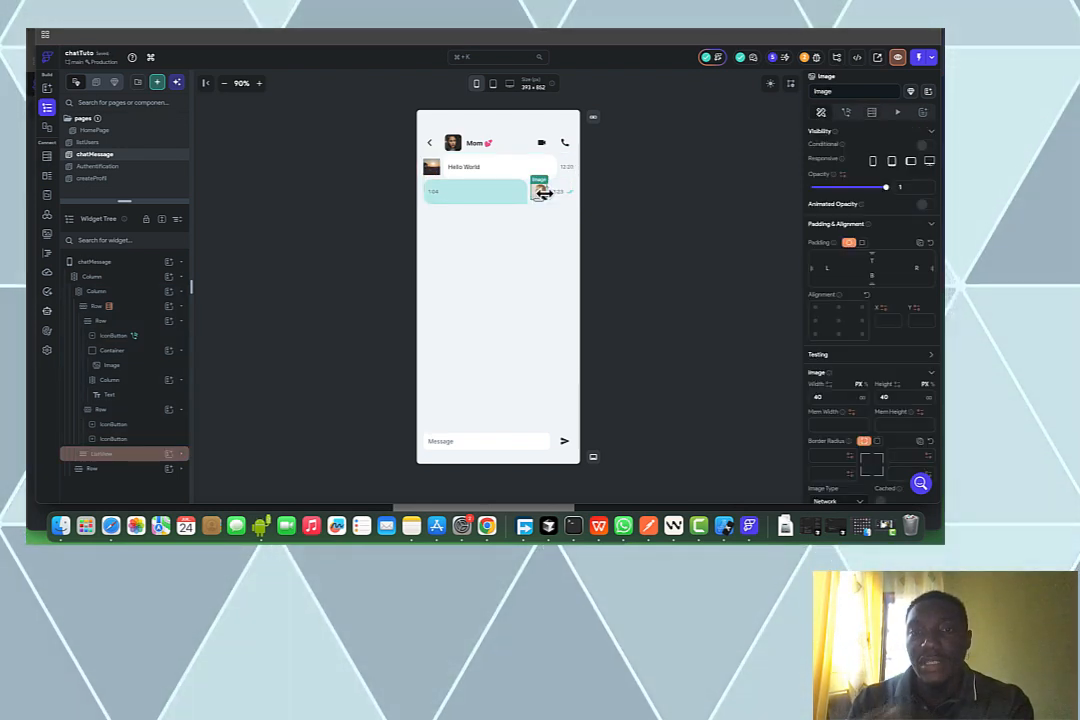
{"action": "left_click", "coordinate": [550, 200]}
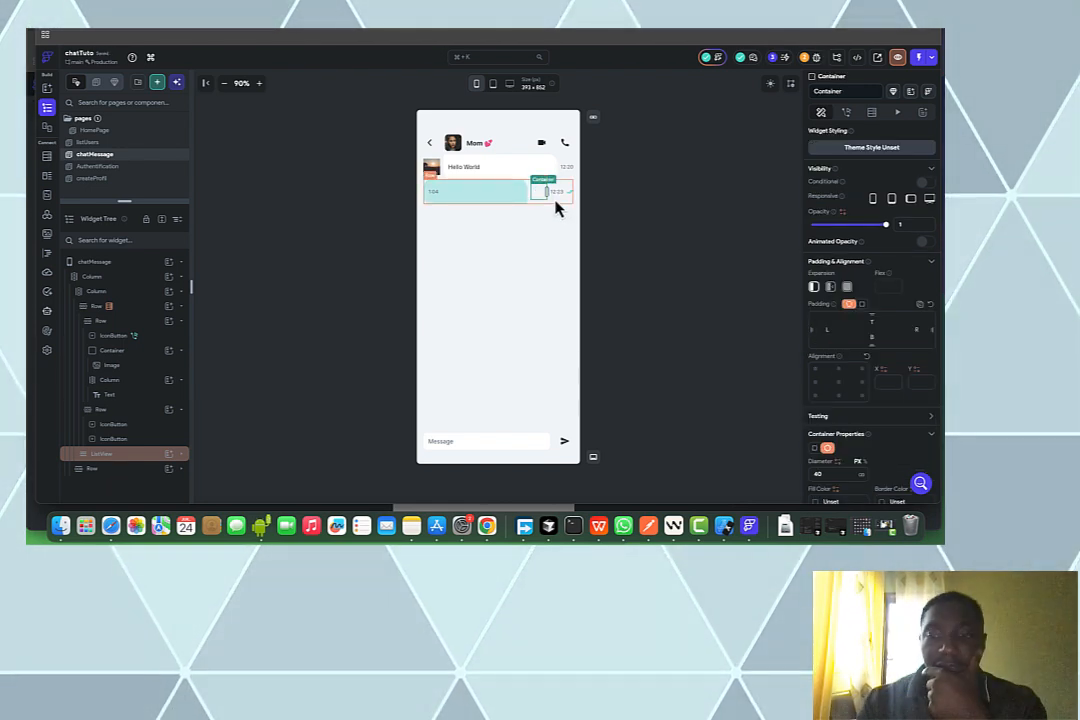
{"action": "left_click", "coordinate": [559, 205]}
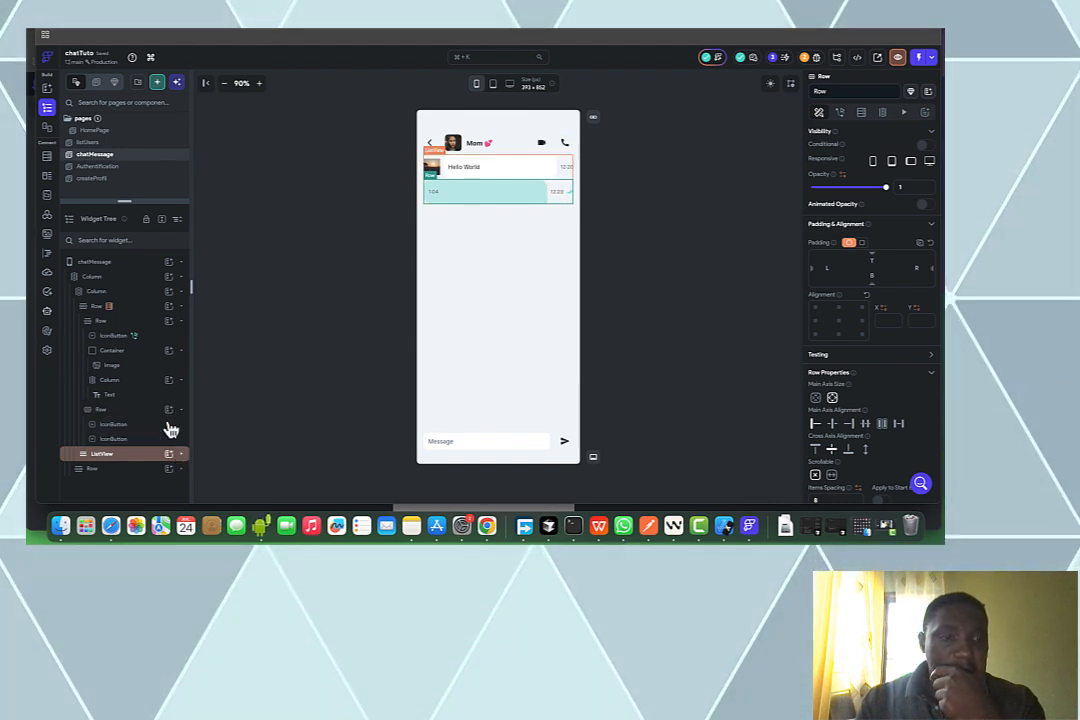
{"action": "scroll", "coordinate": [171, 430], "scroll_direction": "down", "scroll_amount": 1}
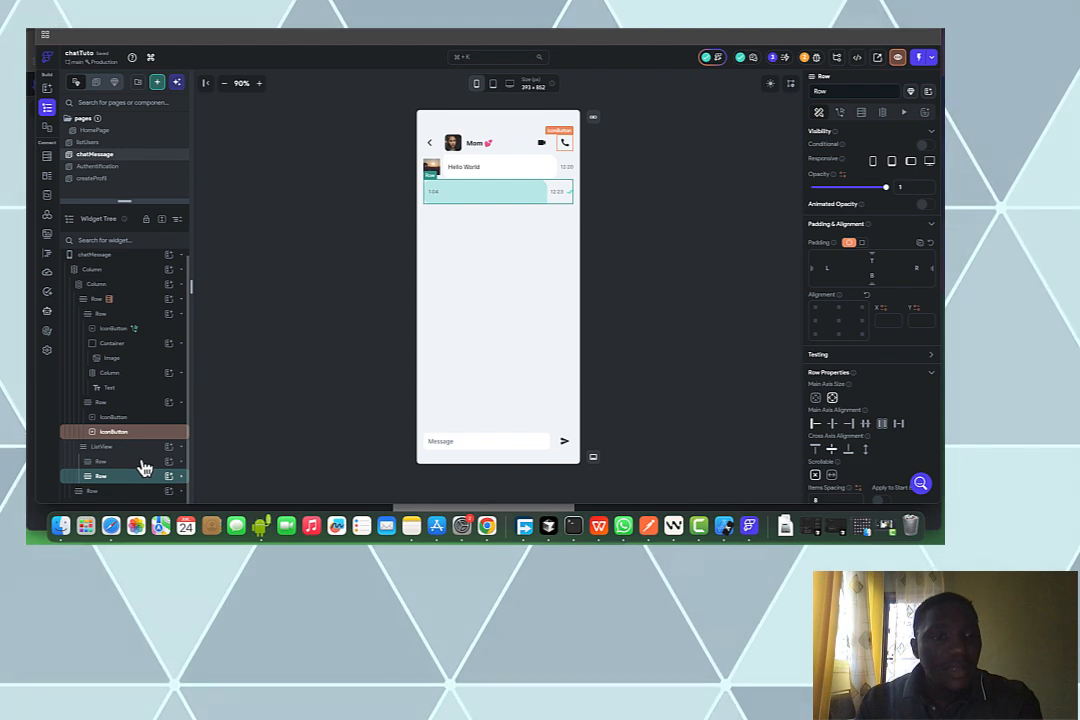
{"action": "left_click", "coordinate": [144, 464]}
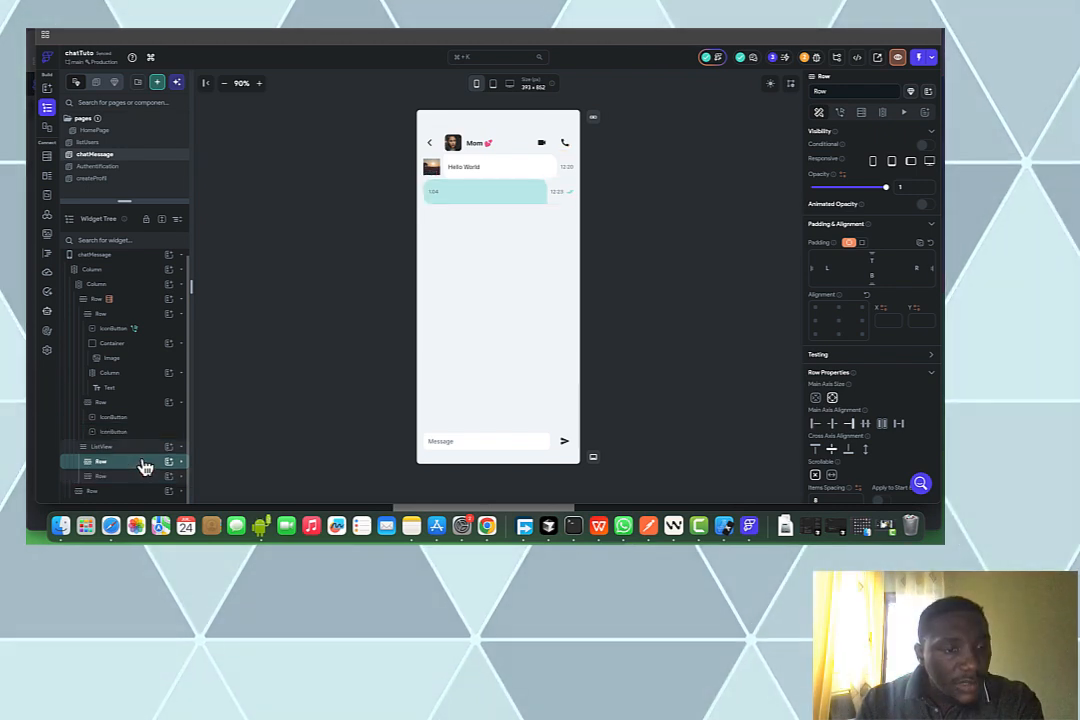
Look through the first message row's right-click actions and its time text without making changes
{"action": "right_click", "coordinate": [145, 467]}
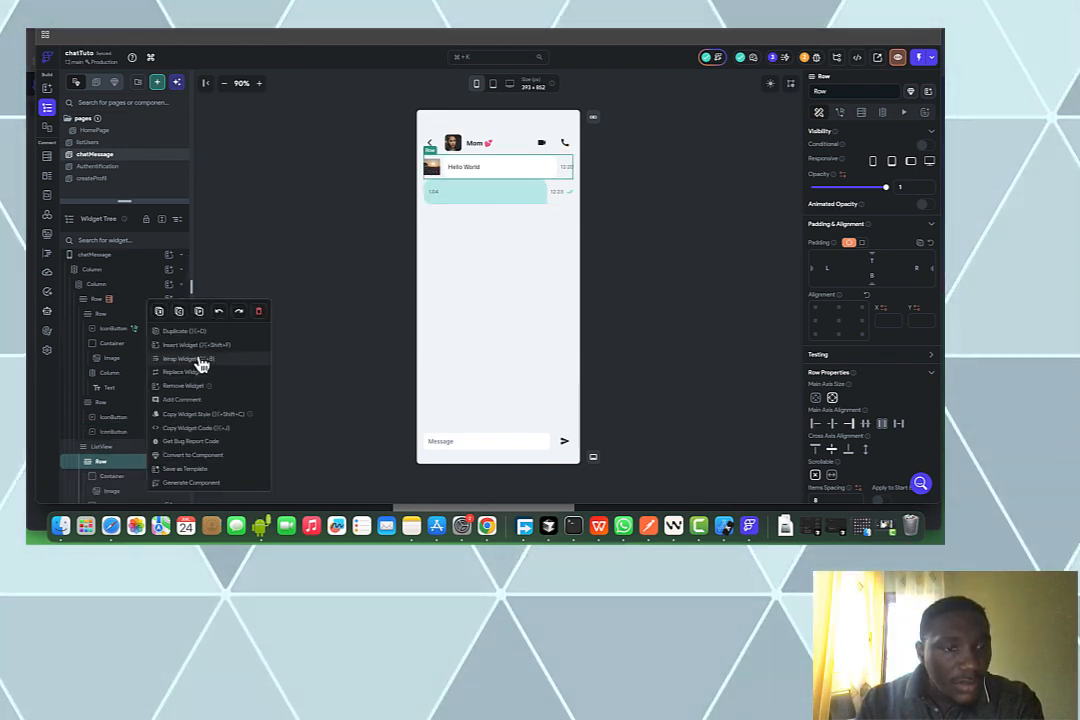
{"action": "left_click", "coordinate": [344, 280]}
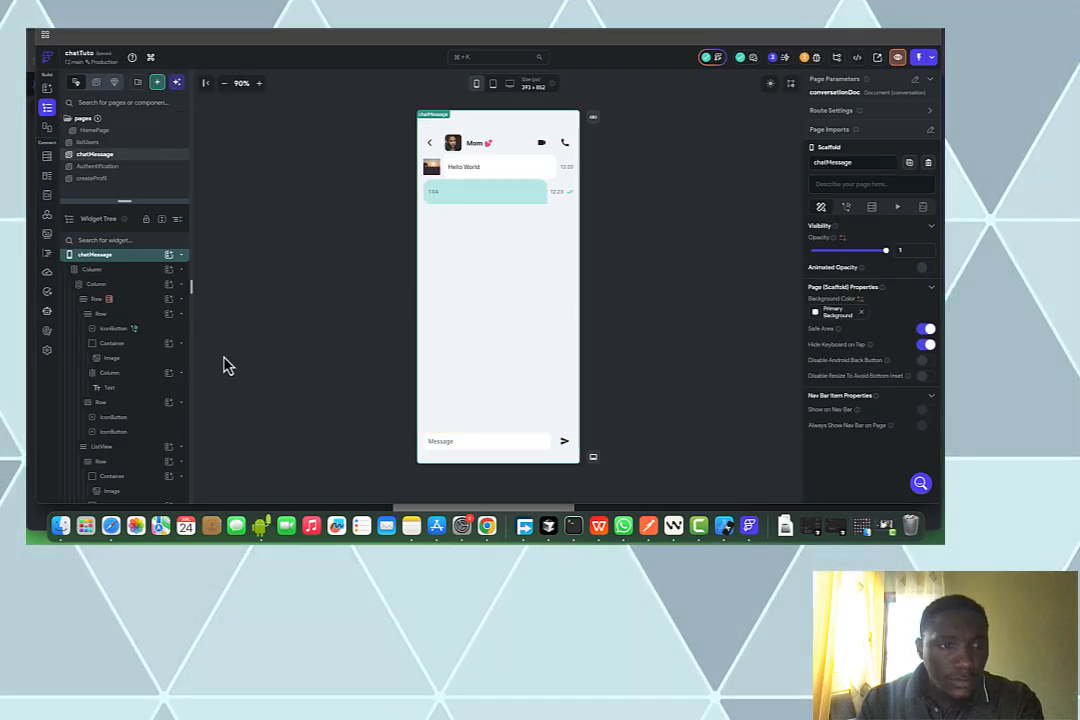
{"action": "scroll", "coordinate": [135, 466], "scroll_direction": "down", "scroll_amount": 3}
{"action": "left_click", "coordinate": [136, 463]}
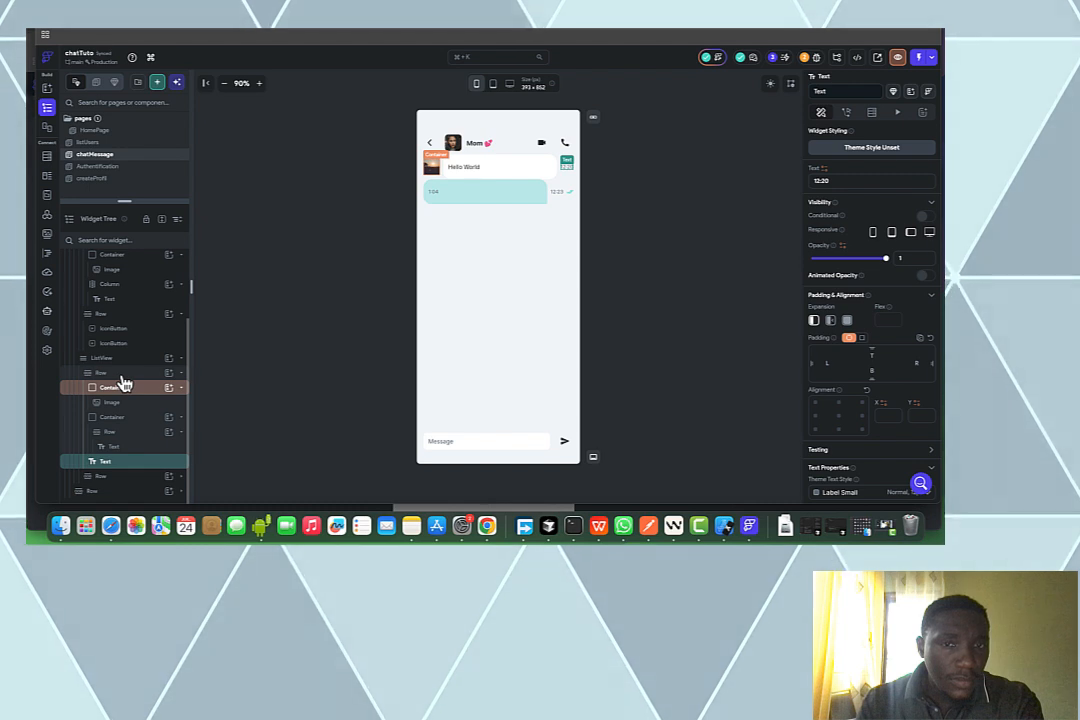
{"action": "left_click", "coordinate": [120, 374]}
{"action": "scroll", "coordinate": [120, 378], "scroll_direction": "up", "scroll_amount": 3}
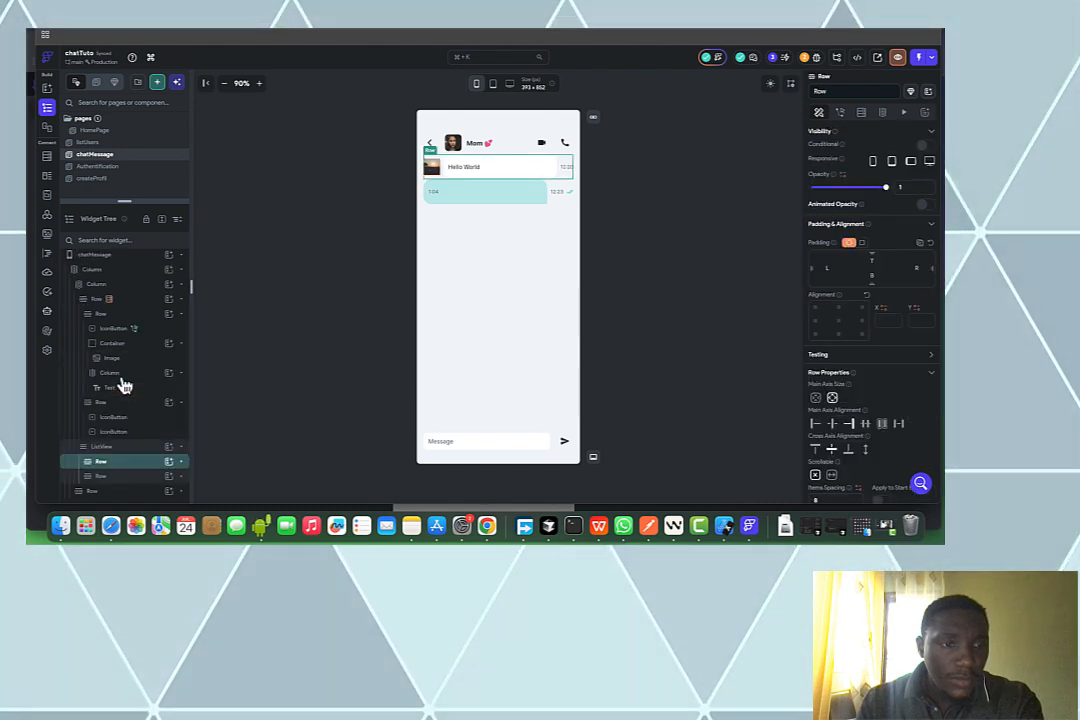
{"action": "right_click", "coordinate": [139, 464]}
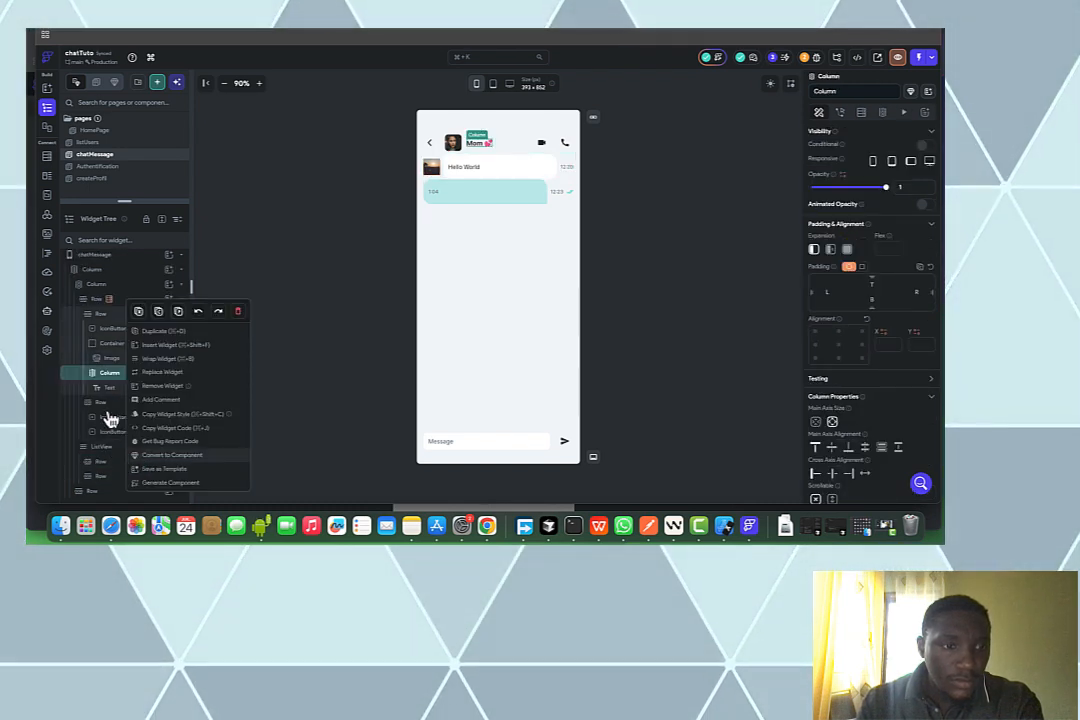
{"action": "left_click", "coordinate": [296, 291]}
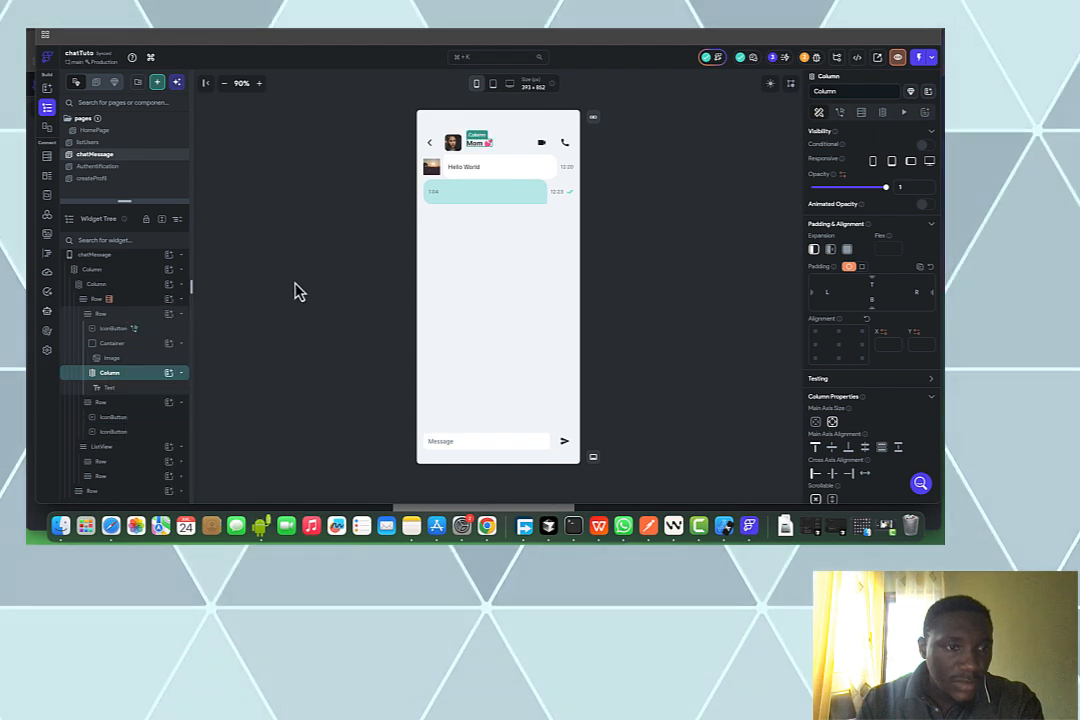
Wrap the first message row in a new Column
{"action": "left_click", "coordinate": [127, 466]}
{"action": "right_click", "coordinate": [127, 466]}
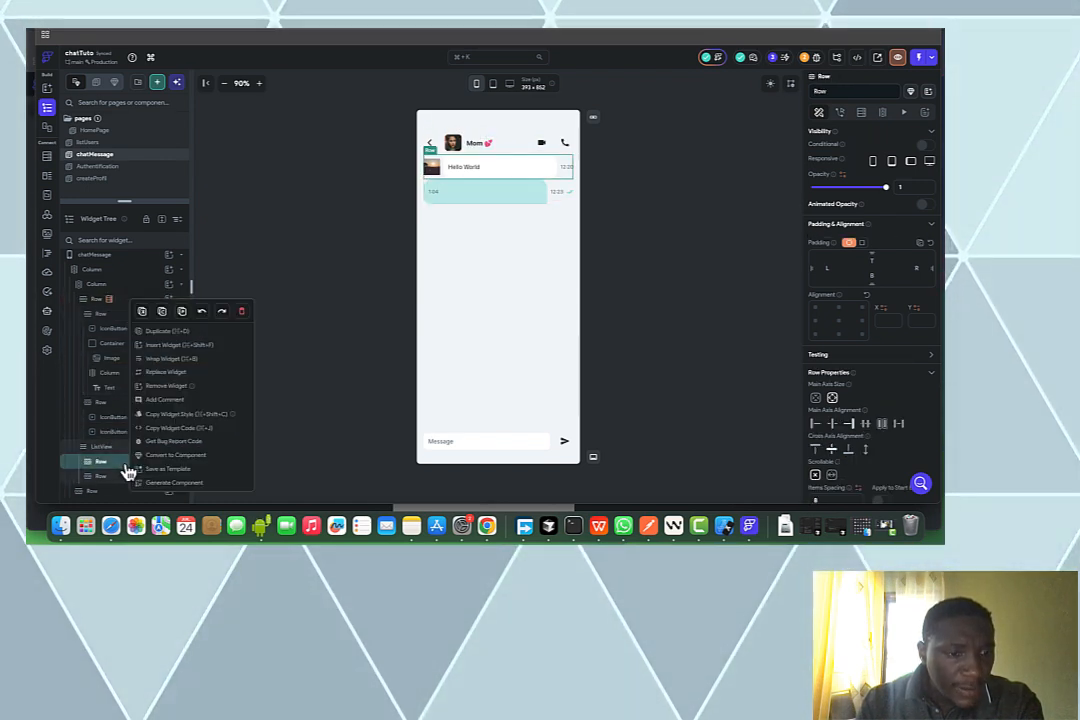
{"action": "left_click", "coordinate": [174, 359]}
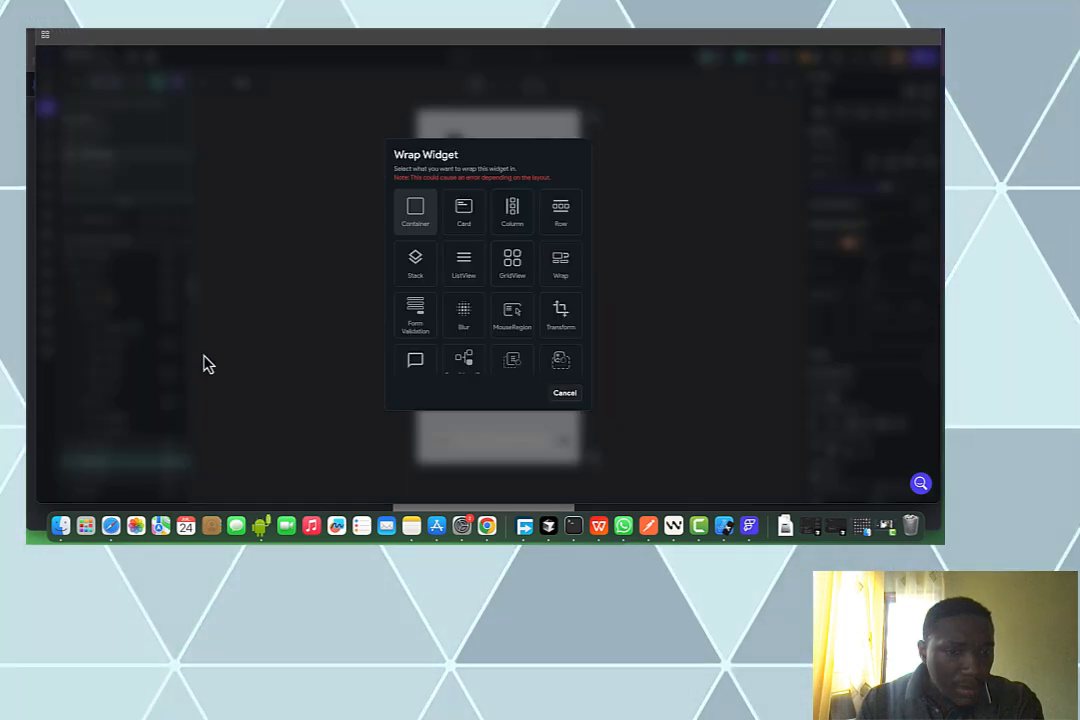
{"action": "left_click", "coordinate": [512, 211]}
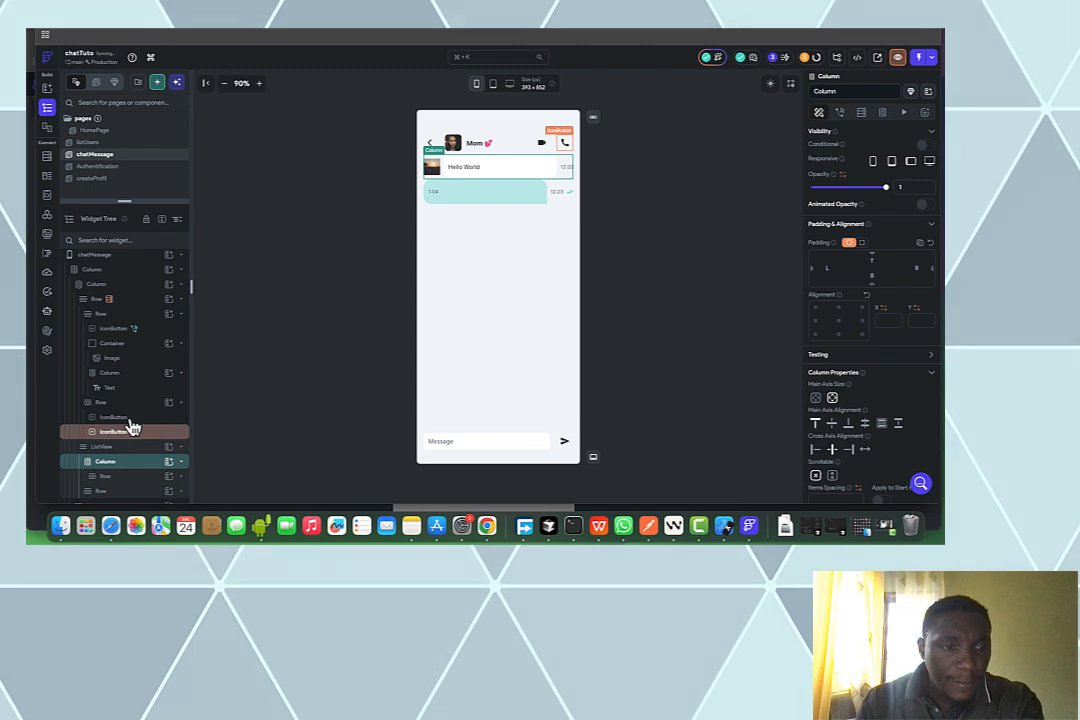
Cut the second message row and paste it into the new Column
{"action": "left_click", "coordinate": [142, 478]}
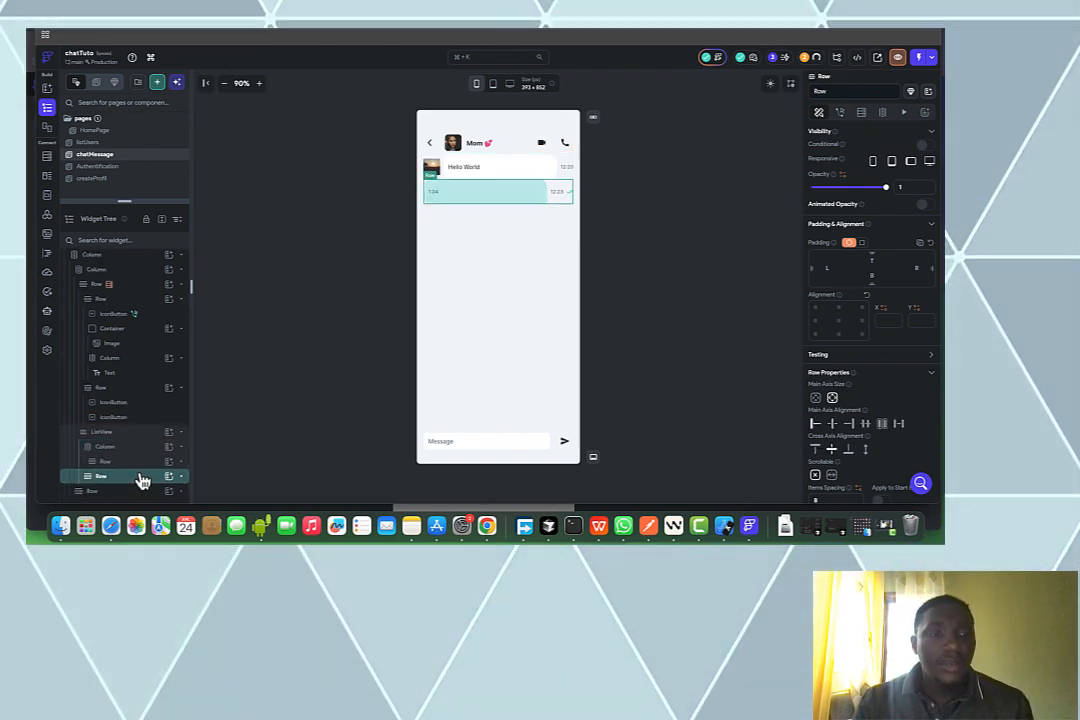
{"action": "key", "text": "super+x"}
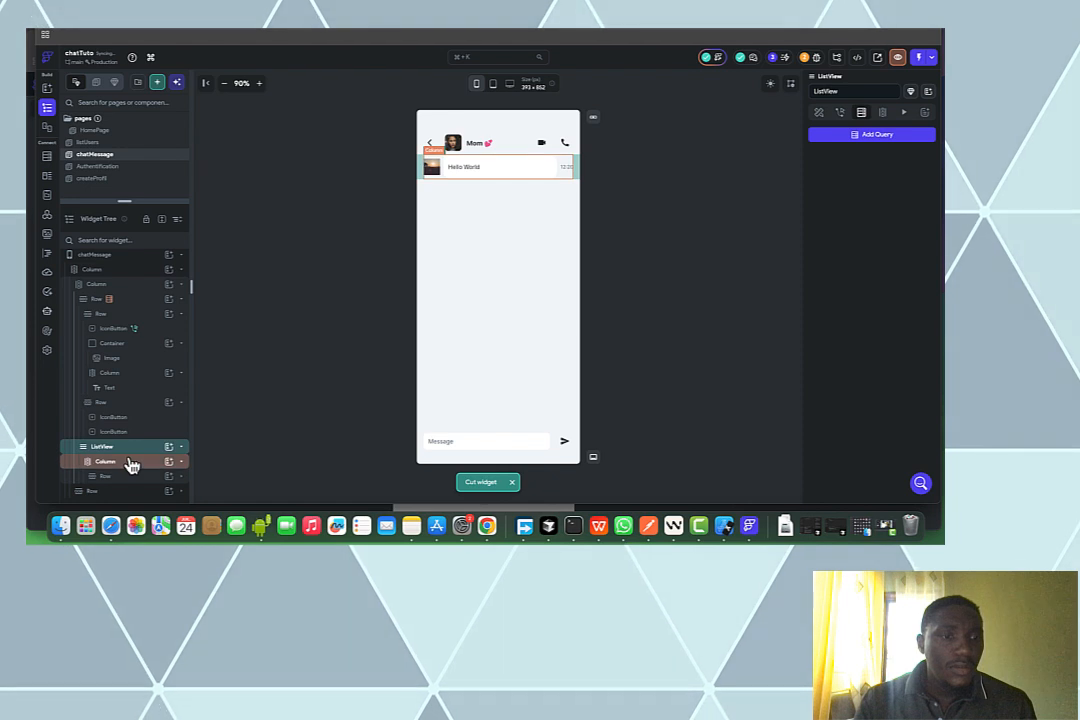
{"action": "left_click", "coordinate": [131, 464]}
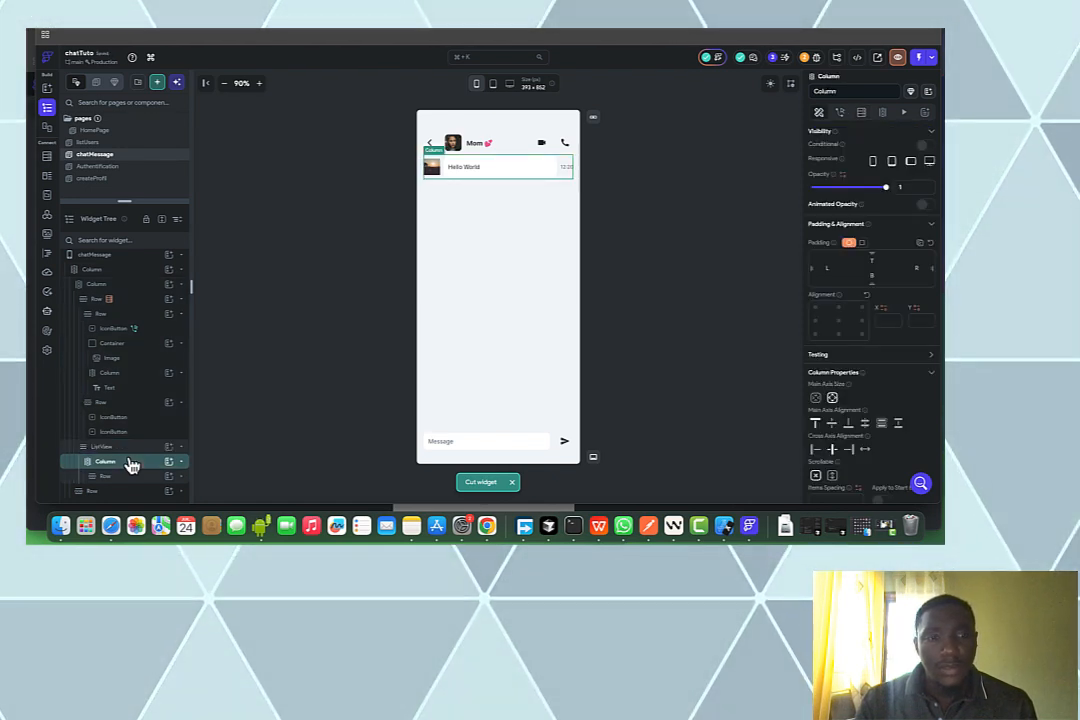
{"action": "key", "text": "super+v"}
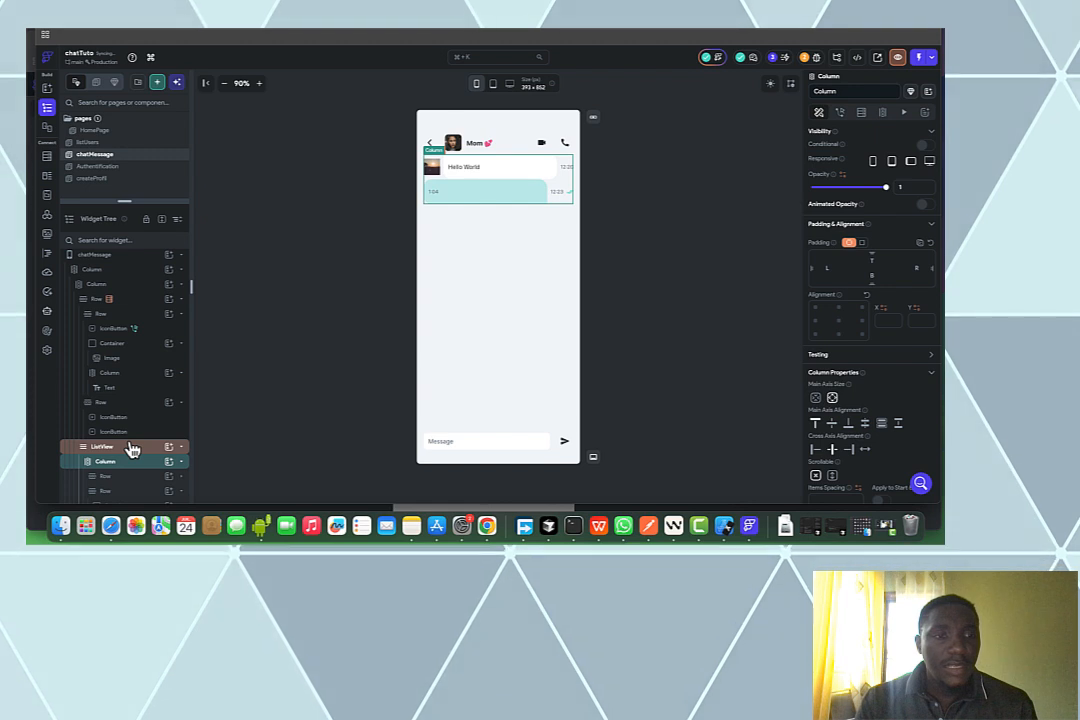
Add a collection backend query on the messages collection to the chat ListView
{"action": "left_click", "coordinate": [131, 449]}
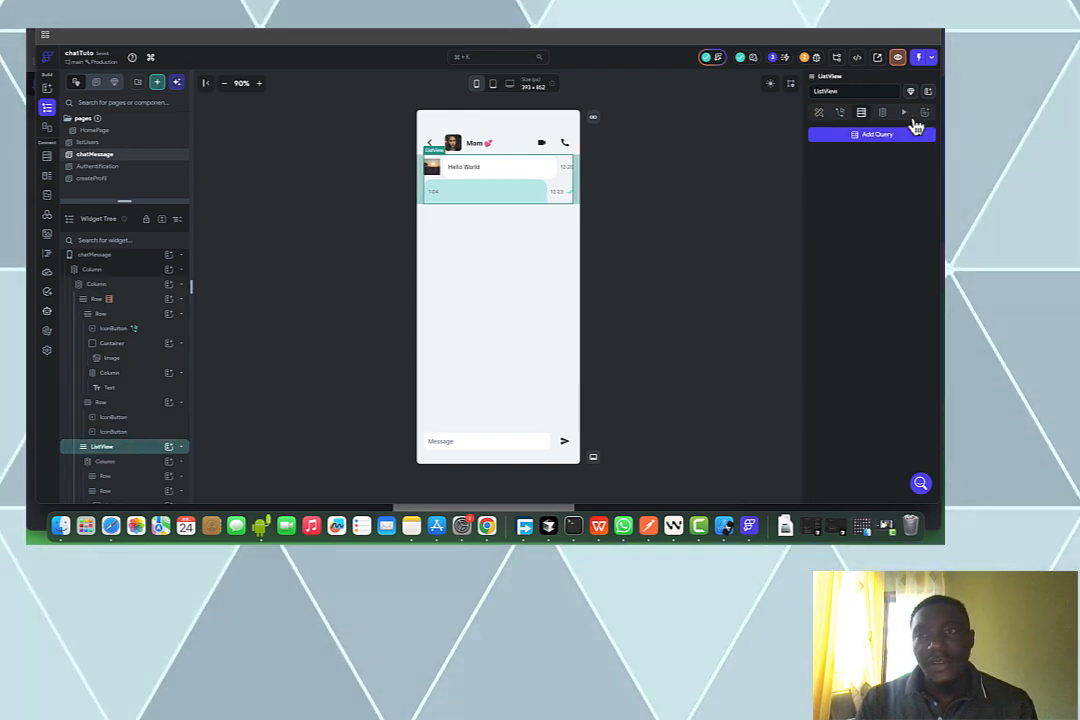
{"action": "left_click", "coordinate": [883, 114]}
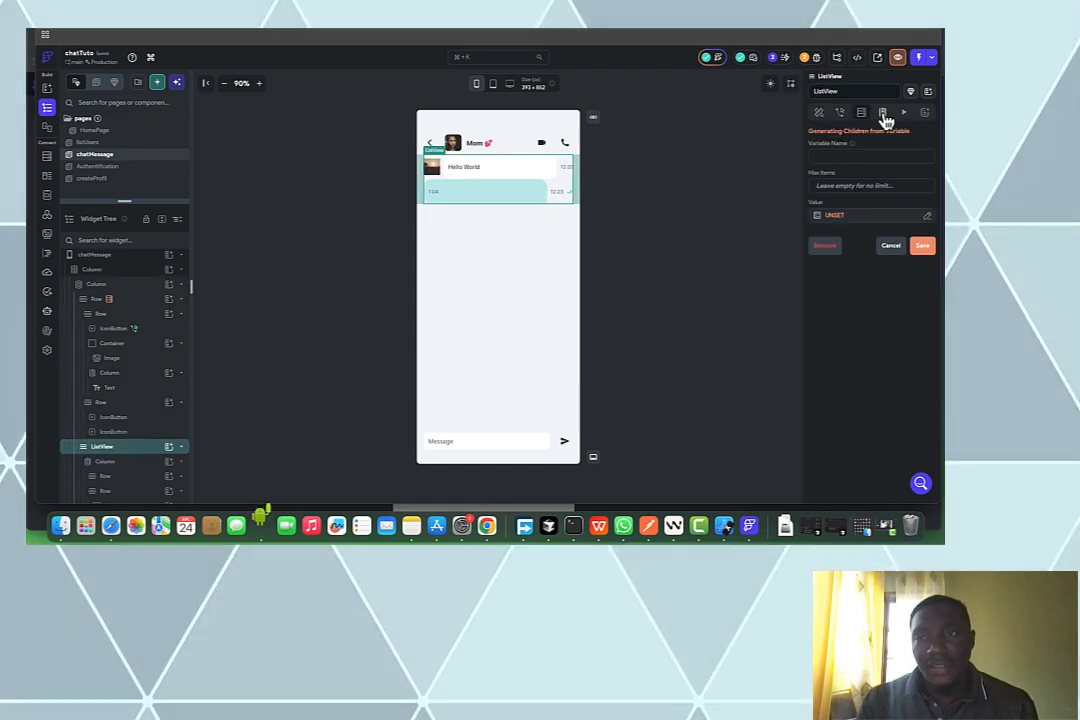
{"action": "left_click", "coordinate": [861, 115]}
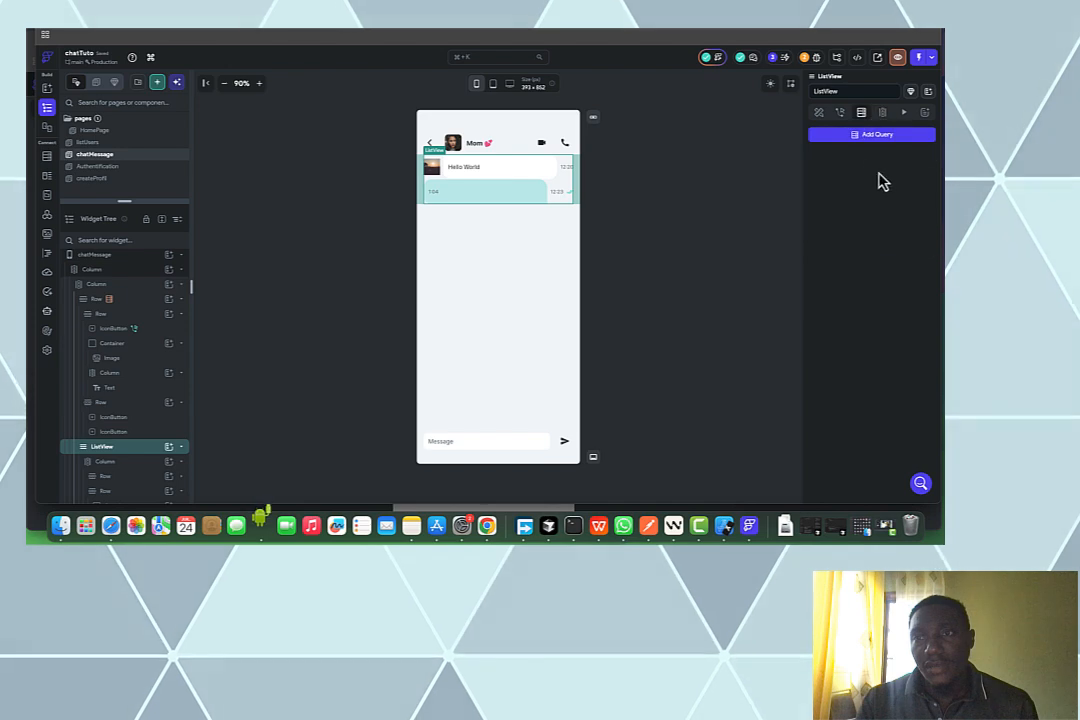
{"action": "left_click", "coordinate": [895, 138]}
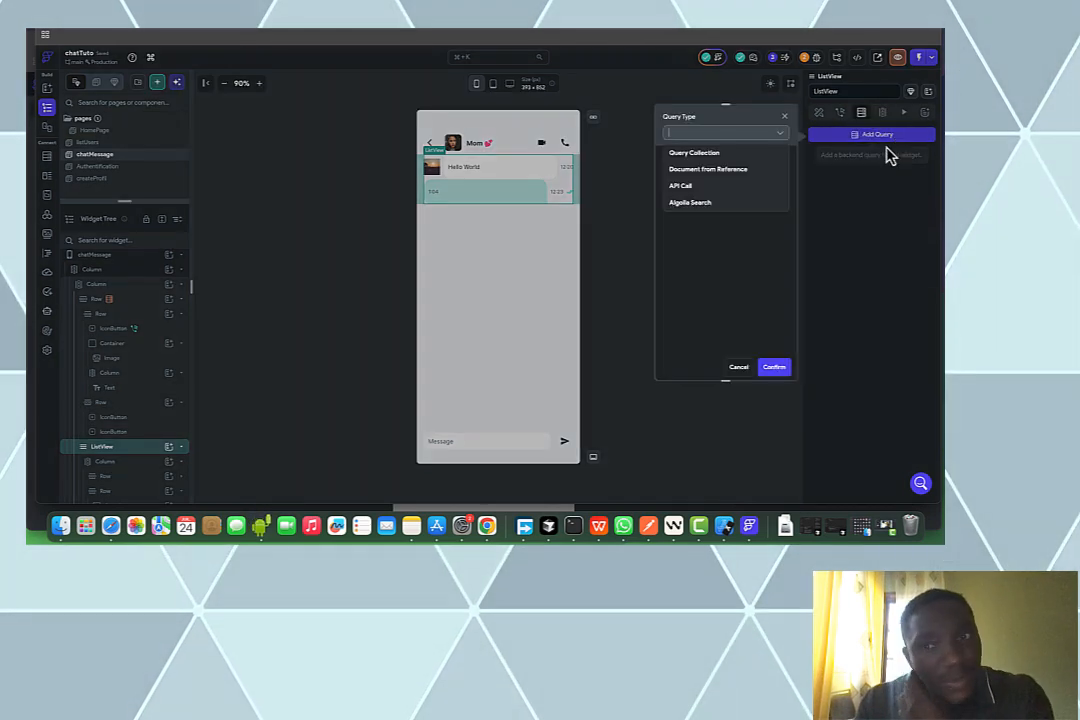
{"action": "left_click", "coordinate": [740, 154]}
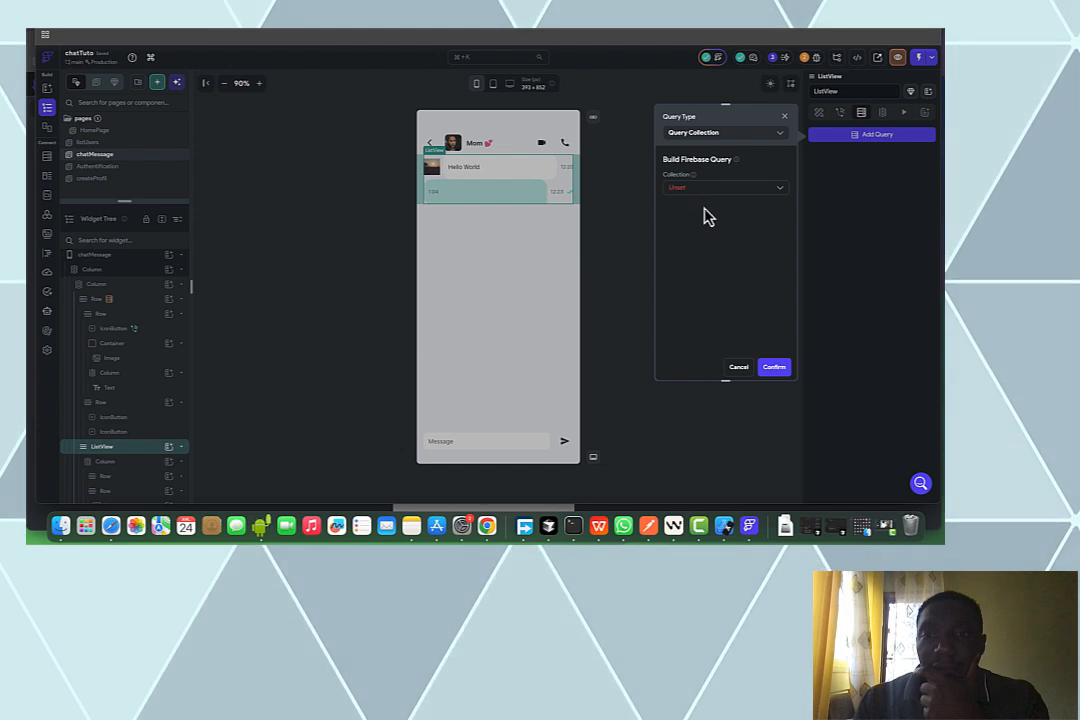
{"action": "left_click", "coordinate": [703, 188]}
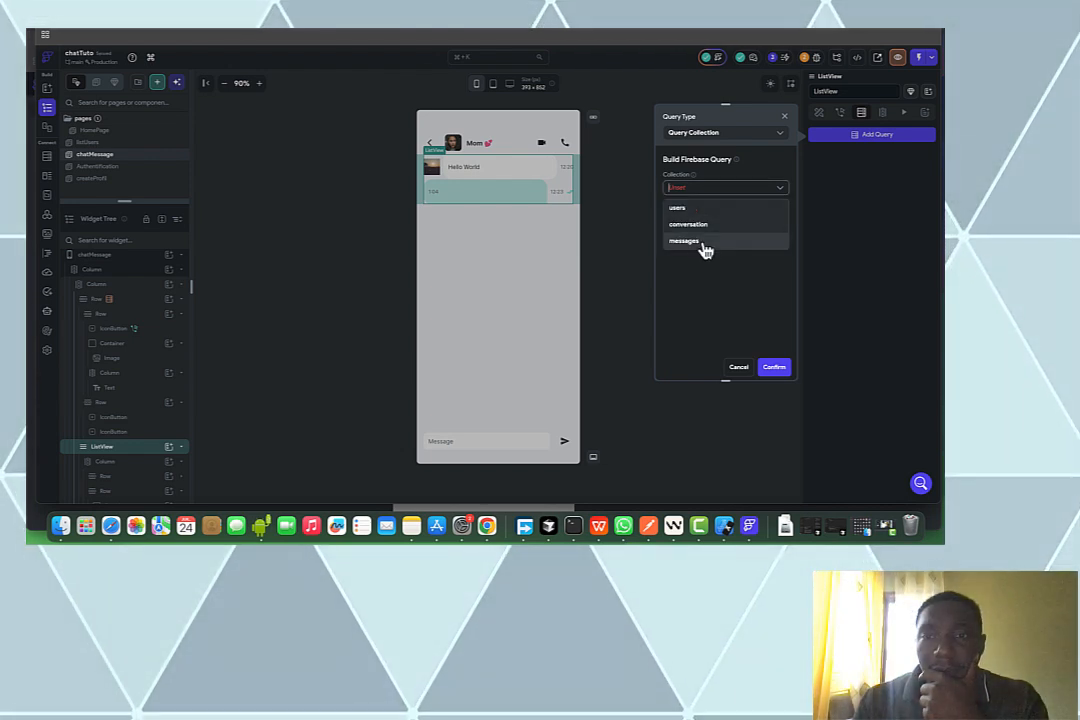
{"action": "left_click", "coordinate": [704, 243]}
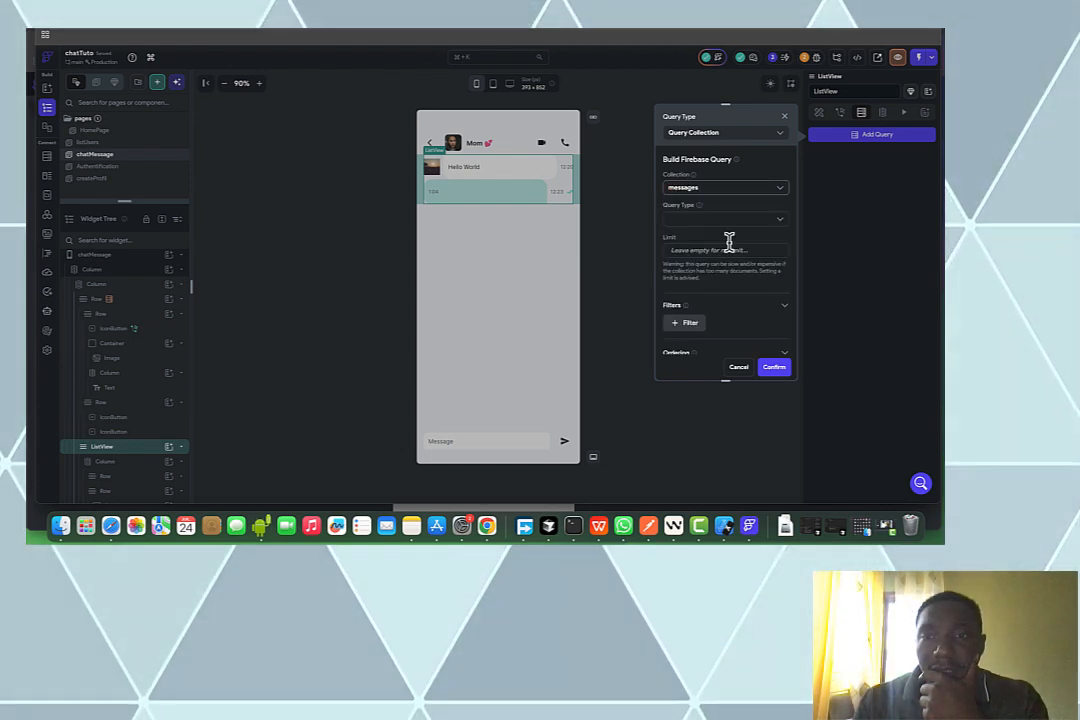
Filter the query so conversationRef is Equal To the conversationDoc parameter's Reference
{"action": "left_click", "coordinate": [690, 323]}
{"action": "scroll", "coordinate": [700, 300], "scroll_direction": "down", "scroll_amount": 3}
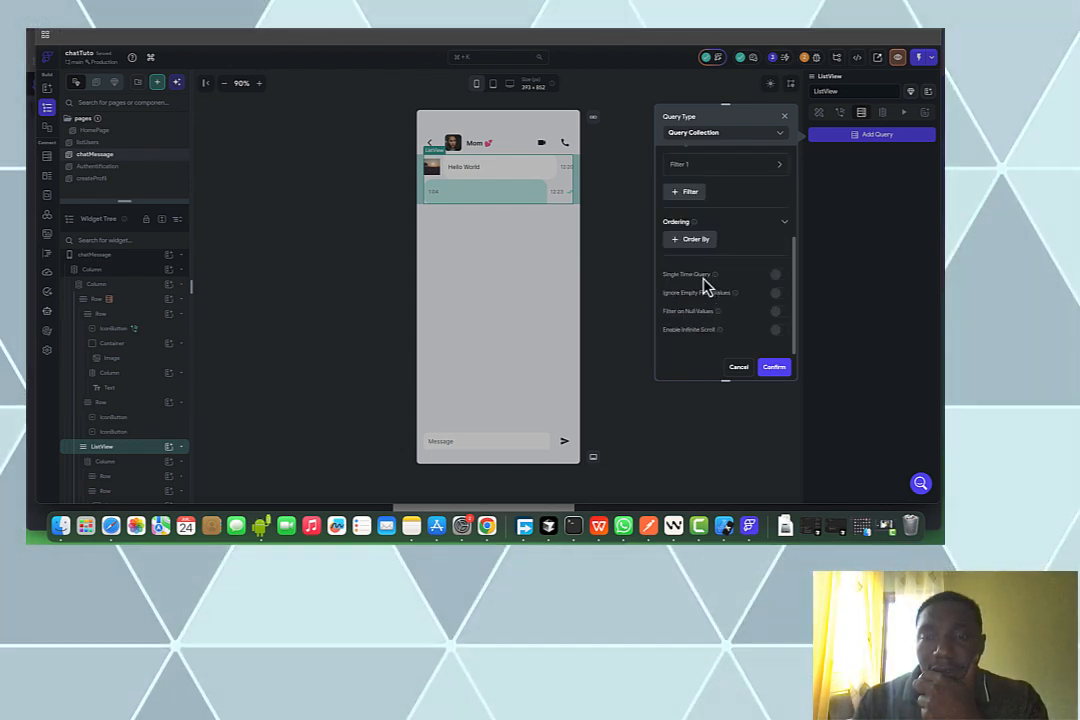
{"action": "left_click", "coordinate": [726, 168]}
{"action": "left_click", "coordinate": [713, 200]}
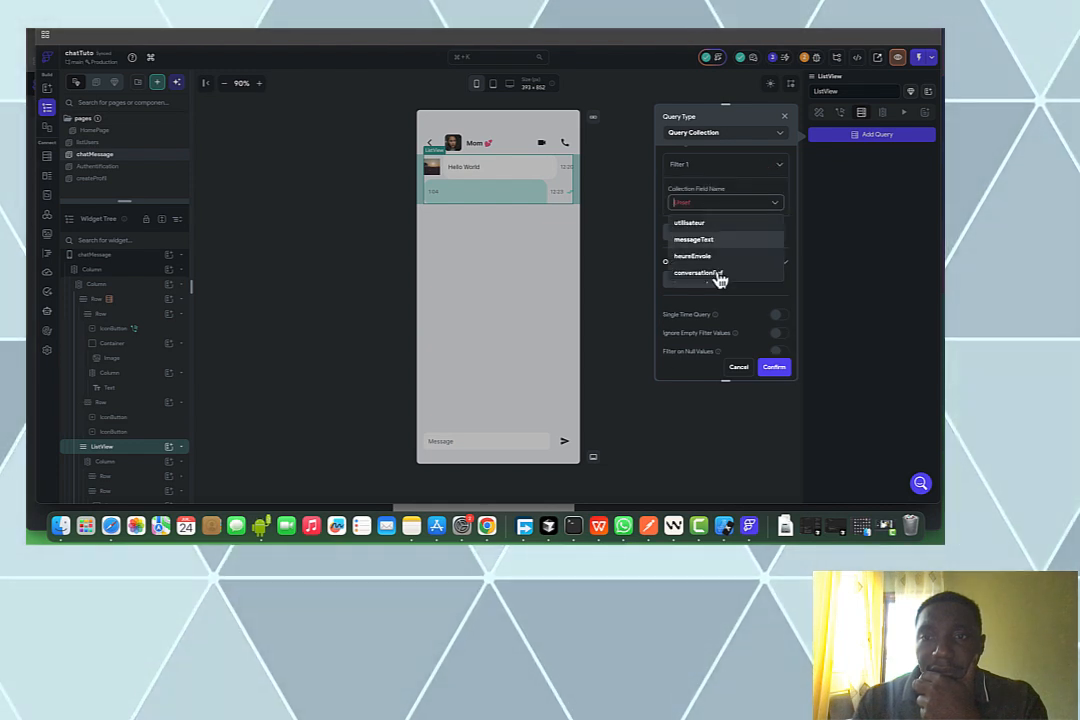
{"action": "left_click", "coordinate": [718, 276]}
{"action": "left_click", "coordinate": [706, 242]}
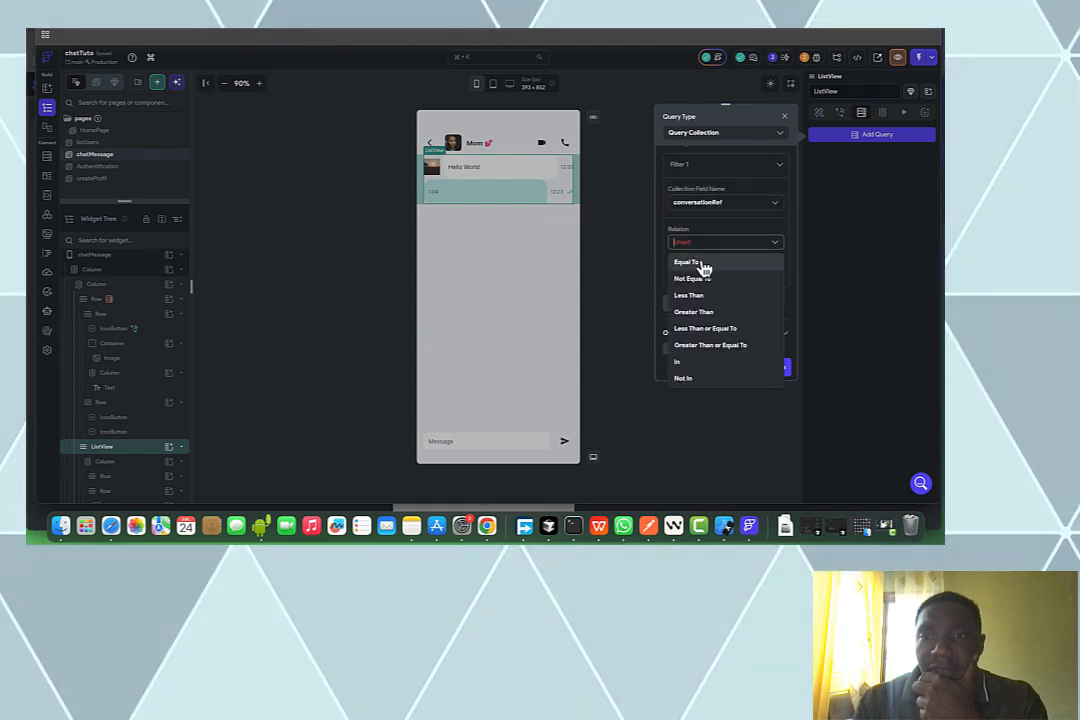
{"action": "left_click", "coordinate": [705, 266]}
{"action": "left_click", "coordinate": [700, 276]}
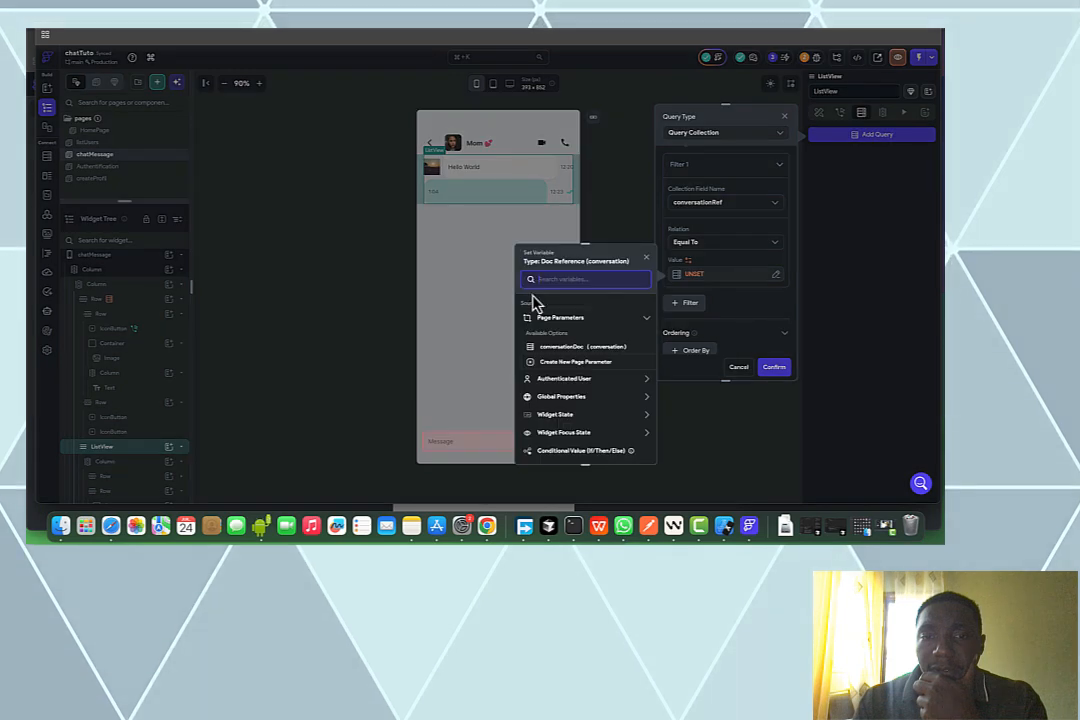
{"action": "left_click", "coordinate": [556, 346]}
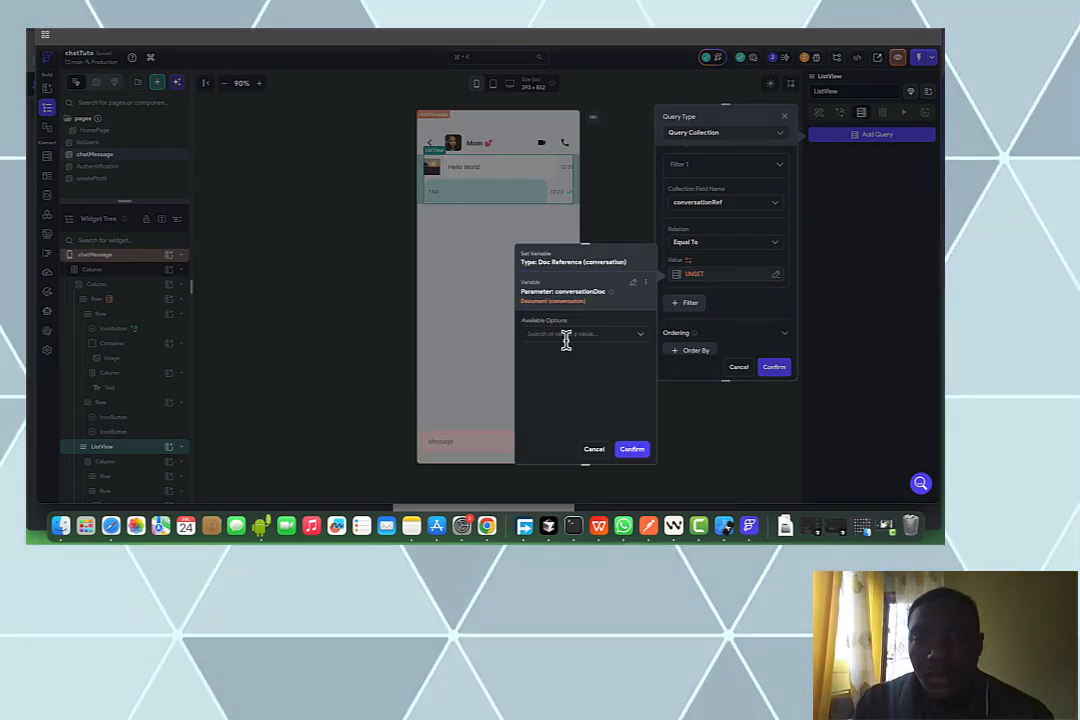
{"action": "left_click", "coordinate": [565, 335]}
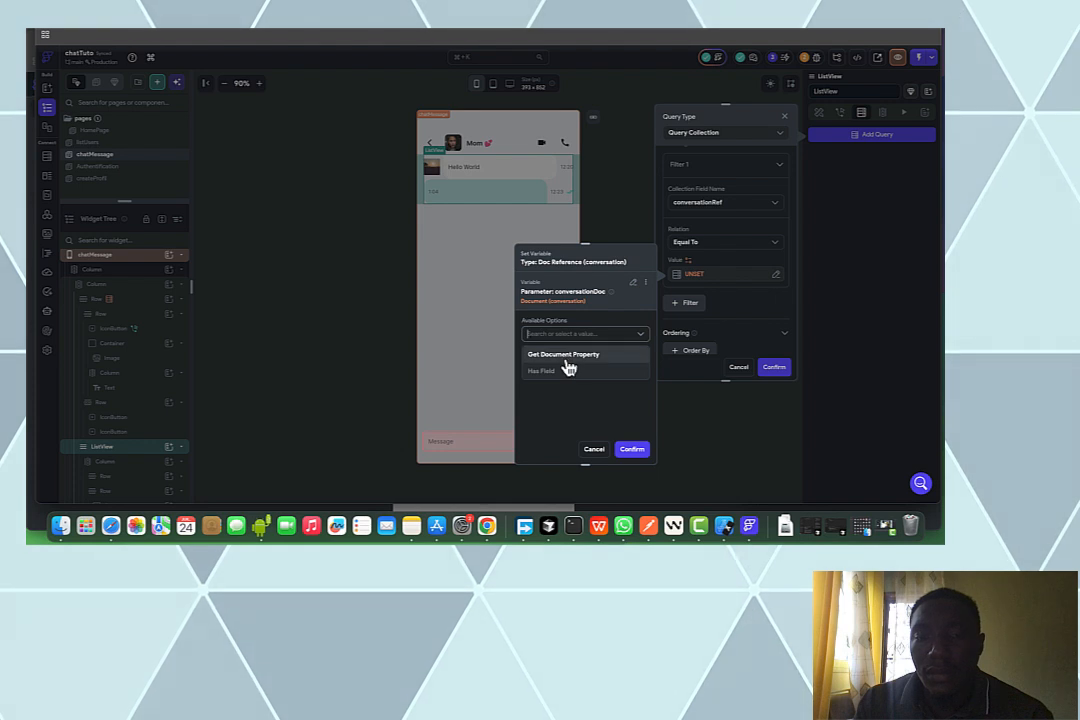
{"action": "left_click", "coordinate": [563, 355]}
{"action": "left_click", "coordinate": [565, 365]}
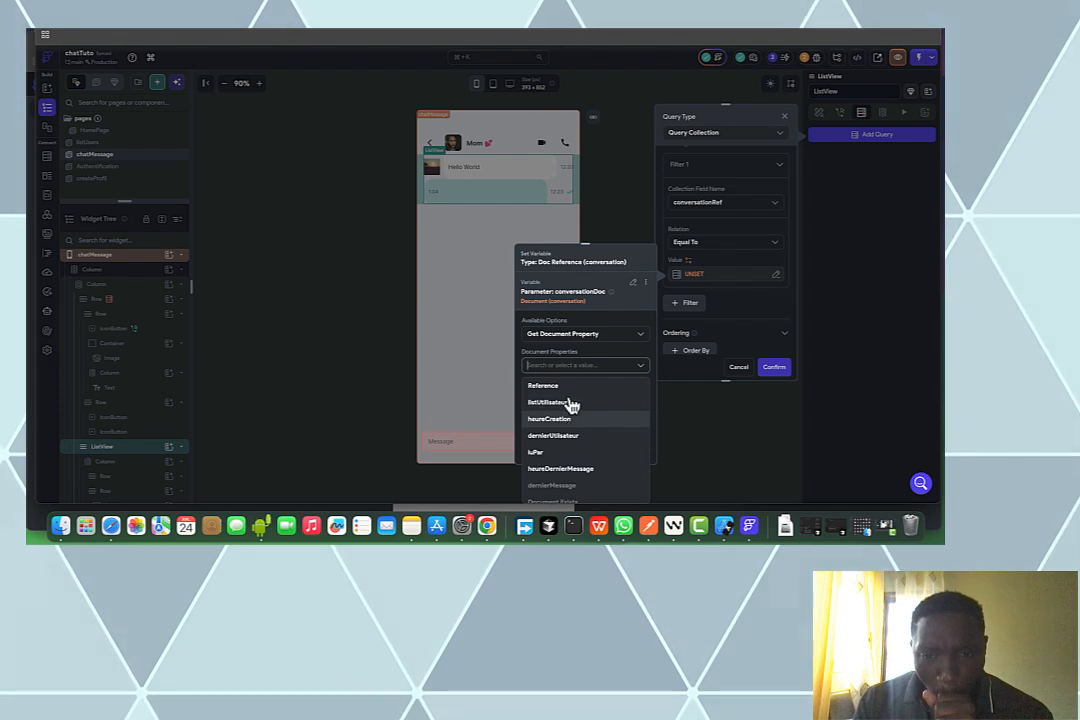
{"action": "left_click", "coordinate": [567, 390]}
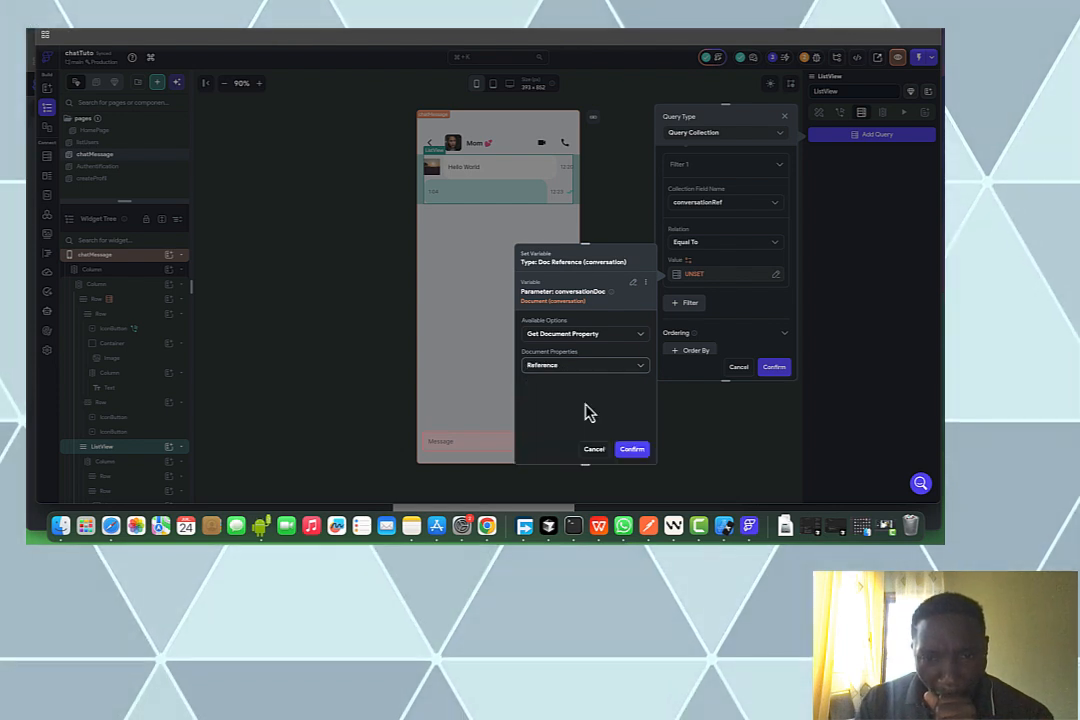
{"action": "left_click", "coordinate": [631, 451]}
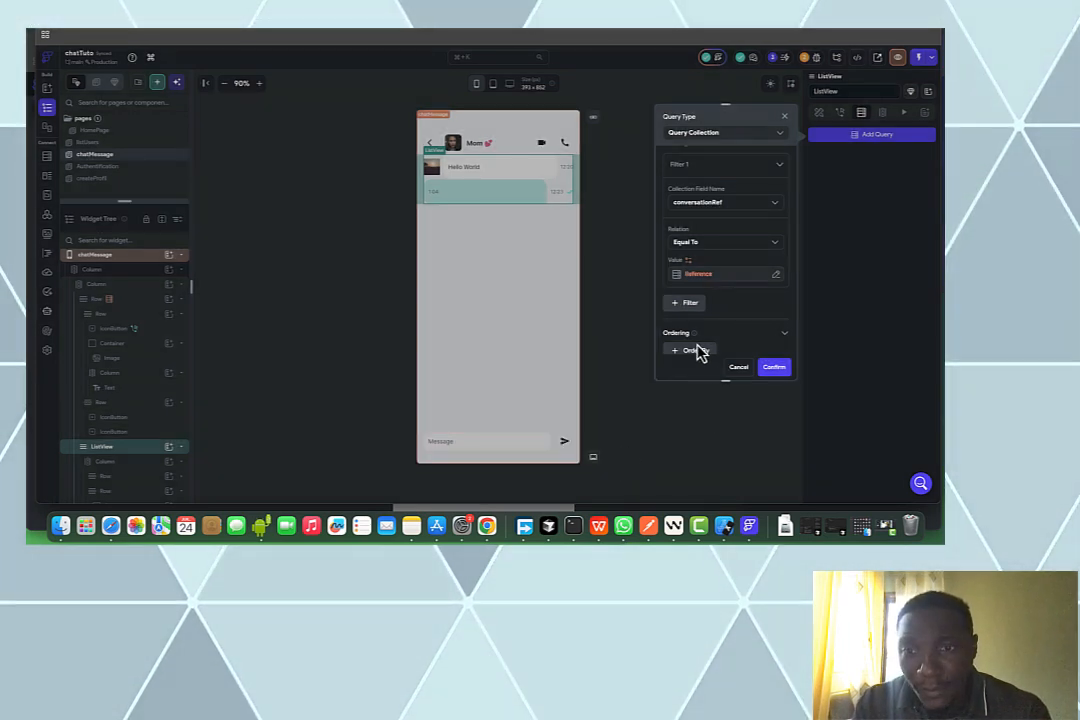
Sort the query by heureEnvoie, newest first, and save it
{"action": "scroll", "coordinate": [700, 350], "scroll_direction": "down", "scroll_amount": 2}
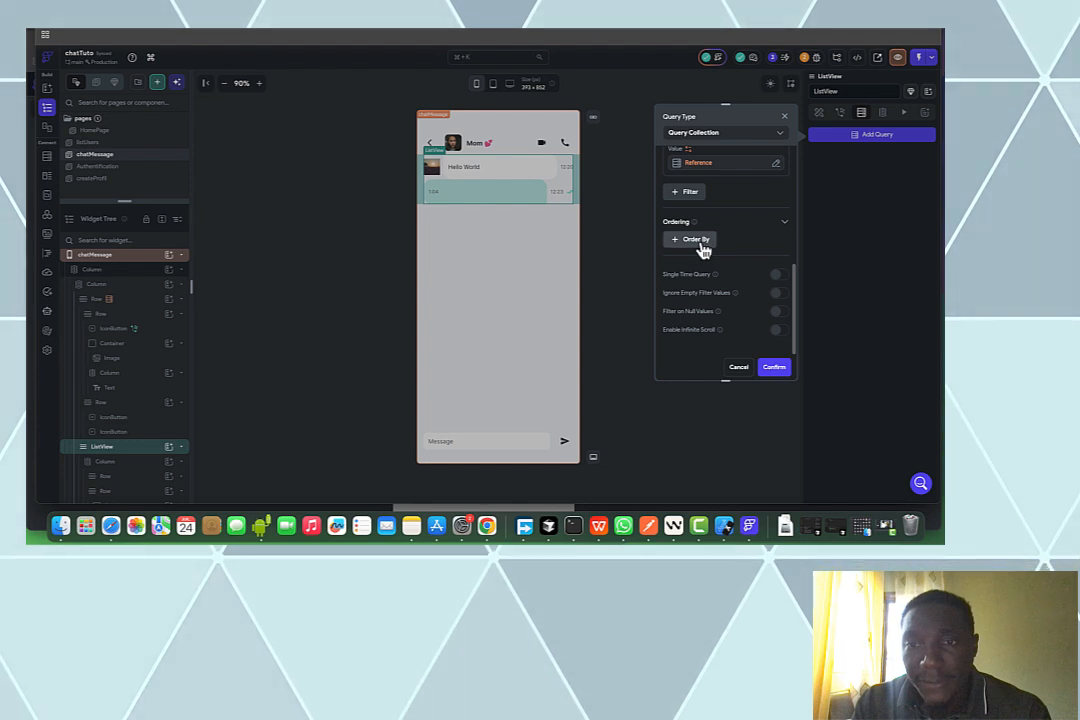
{"action": "left_click", "coordinate": [697, 241]}
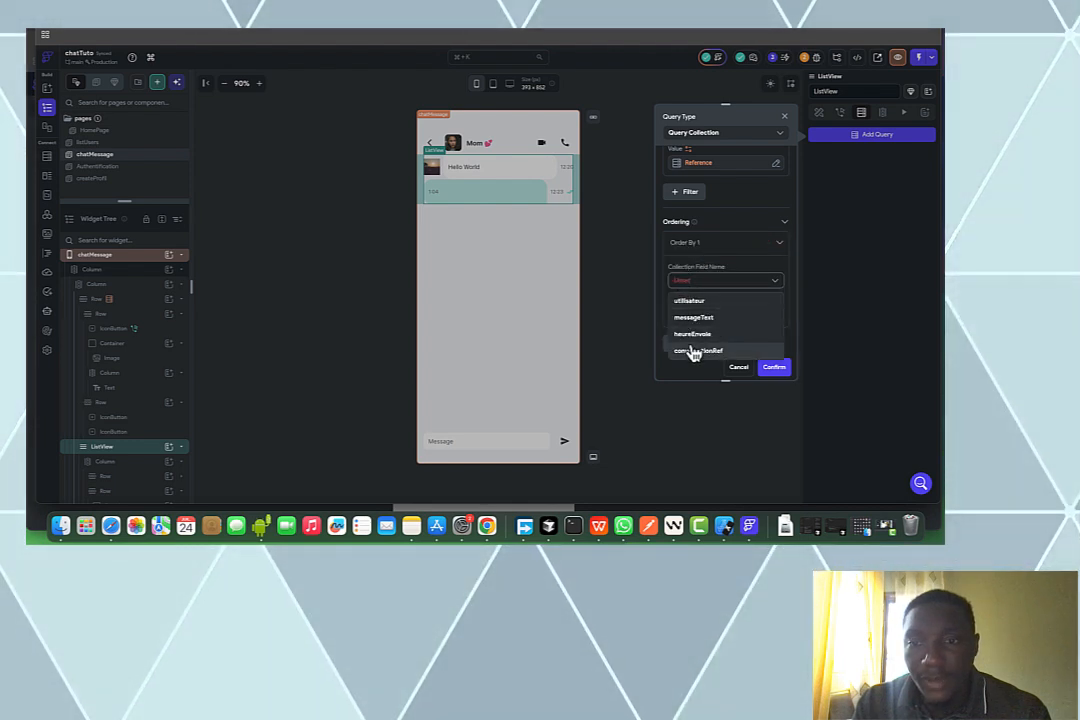
{"action": "left_click", "coordinate": [692, 334]}
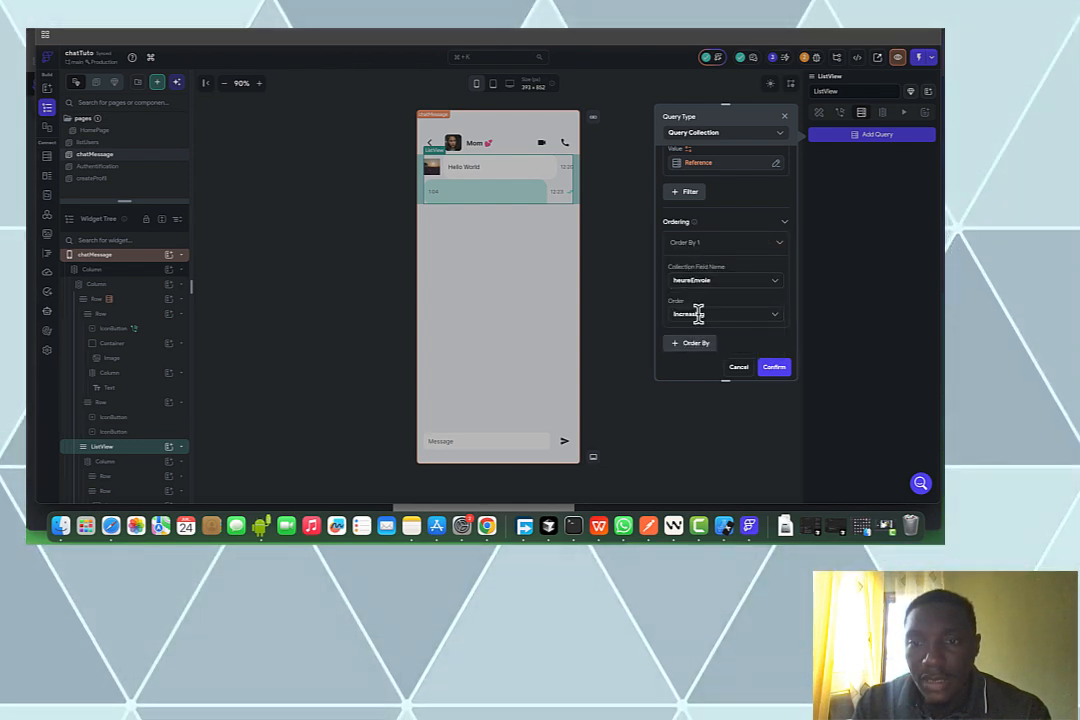
{"action": "left_click", "coordinate": [698, 314]}
{"action": "left_click", "coordinate": [718, 354]}
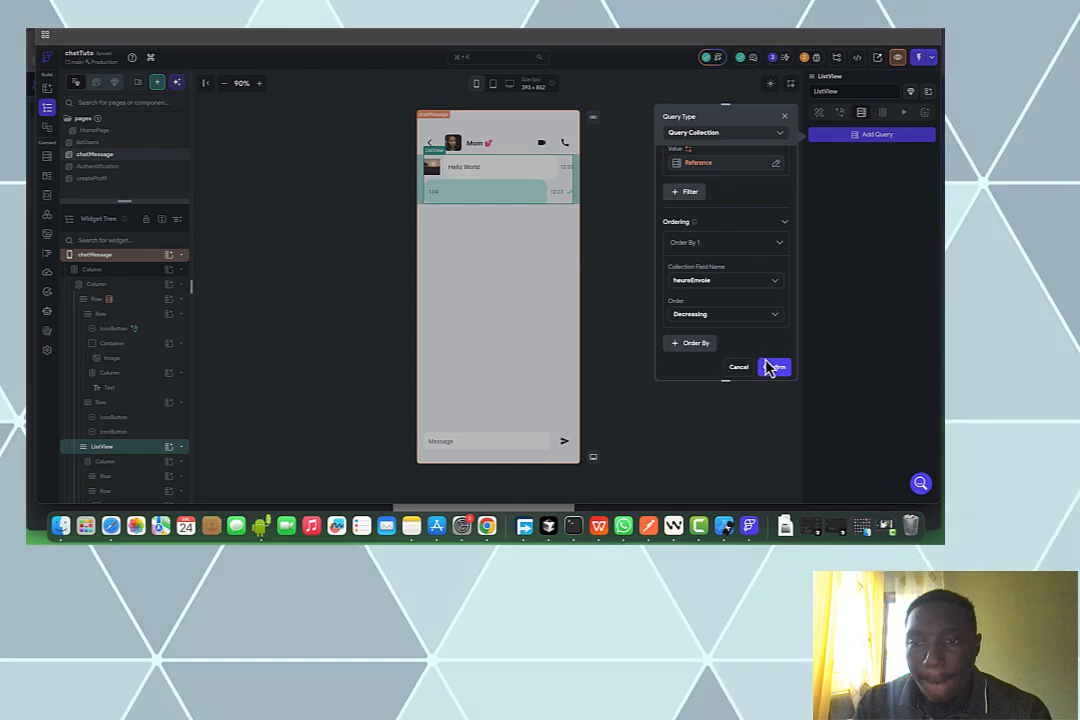
{"action": "left_click", "coordinate": [771, 369]}
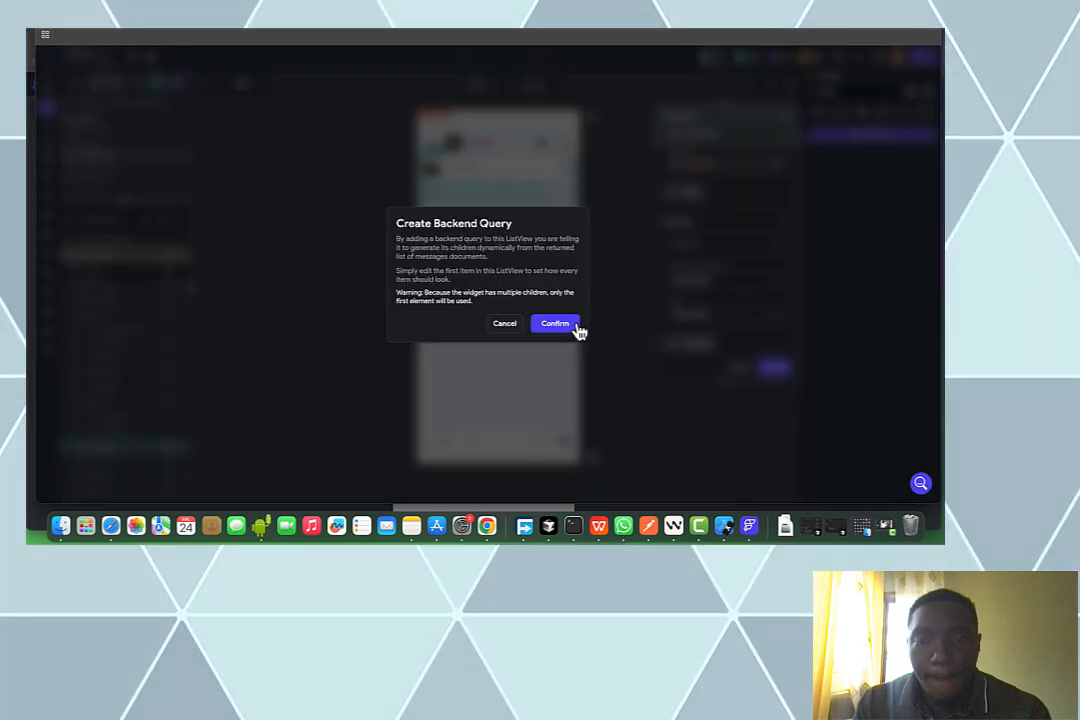
Accept generating list items from the query and give the message row 10 px bottom and left padding
{"action": "left_click", "coordinate": [577, 329]}
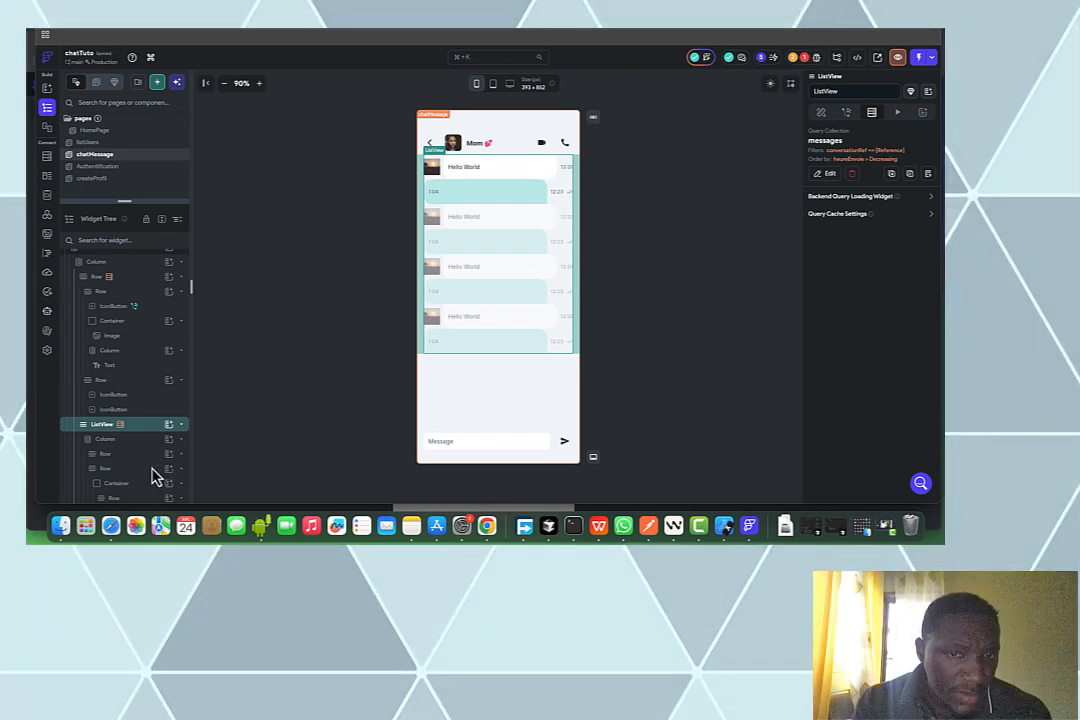
{"action": "left_click", "coordinate": [566, 207]}
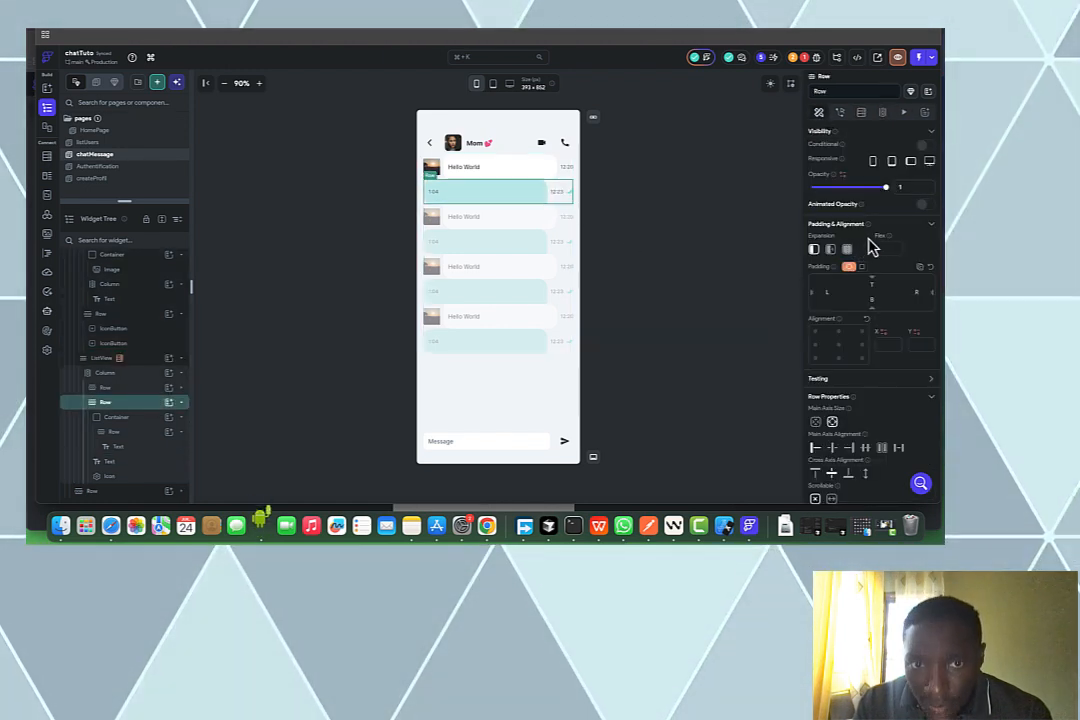
{"action": "left_click", "coordinate": [876, 296]}
{"action": "type", "text": "10"}
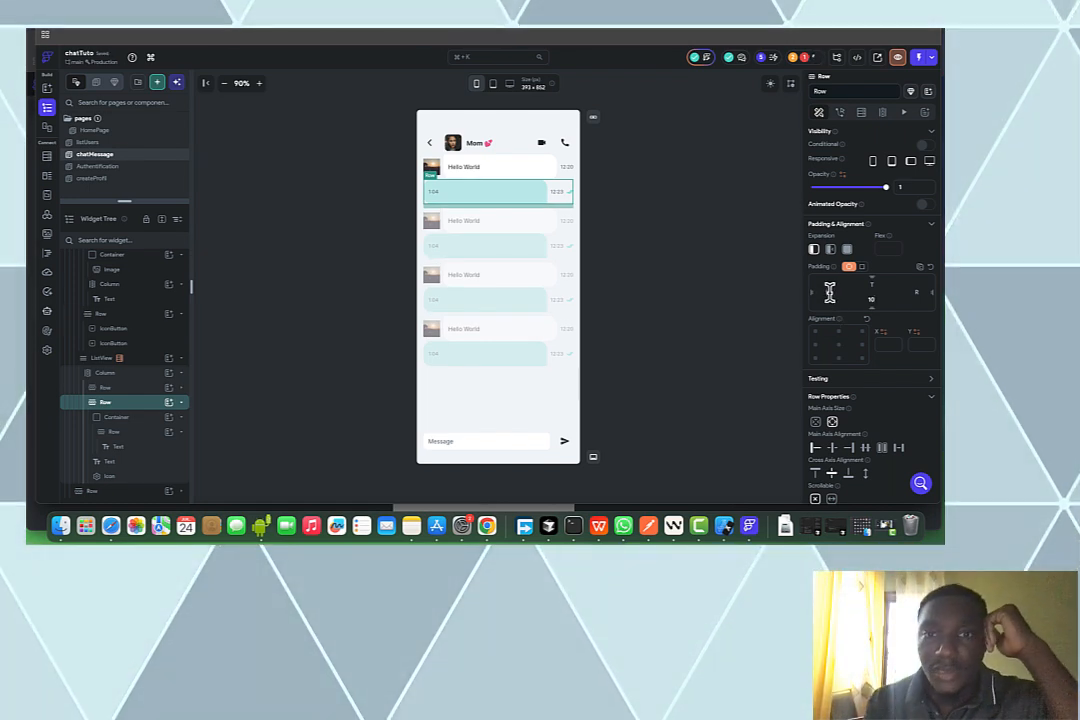
{"action": "left_click", "coordinate": [829, 291]}
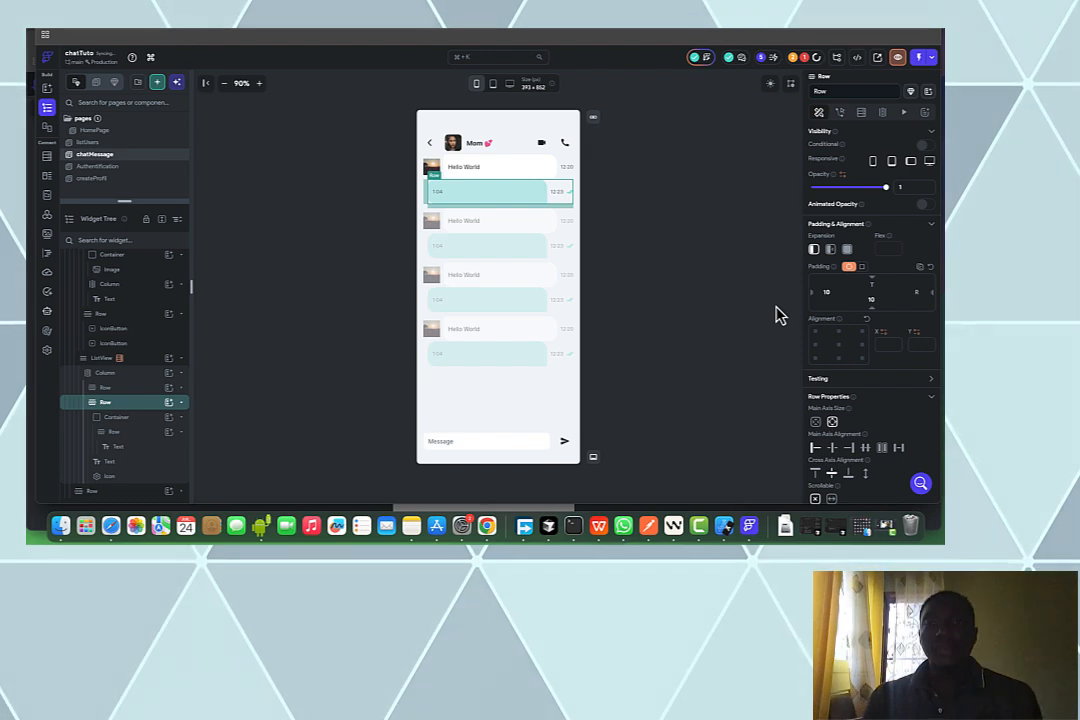
{"action": "left_click", "coordinate": [768, 322]}
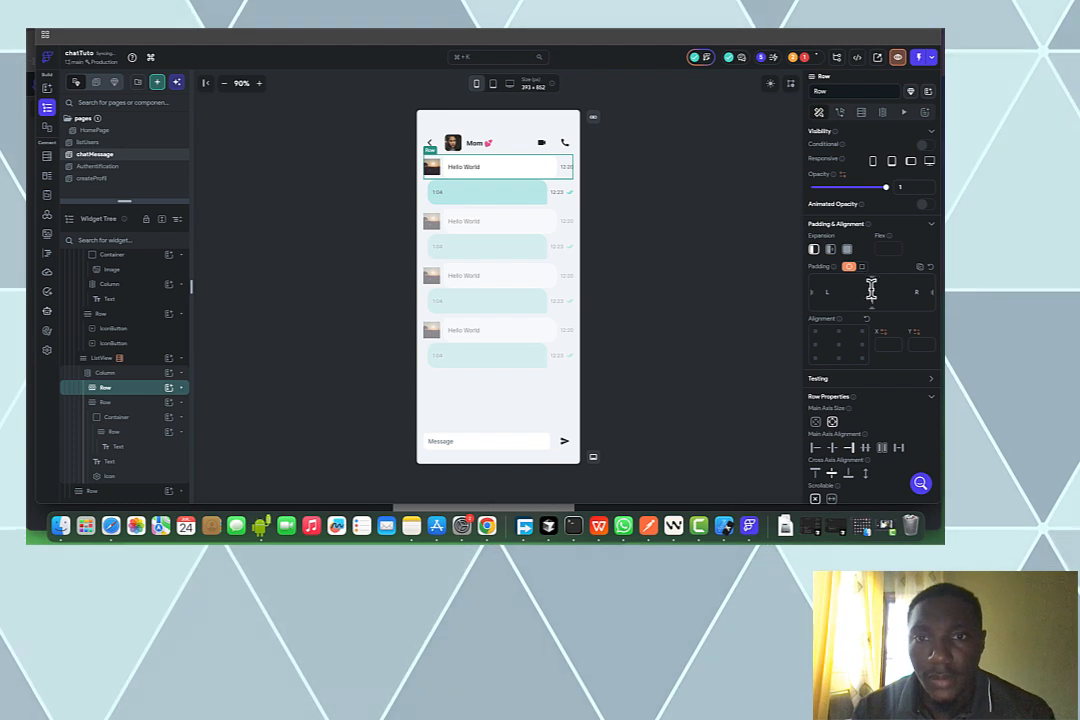
{"action": "left_click", "coordinate": [753, 237]}
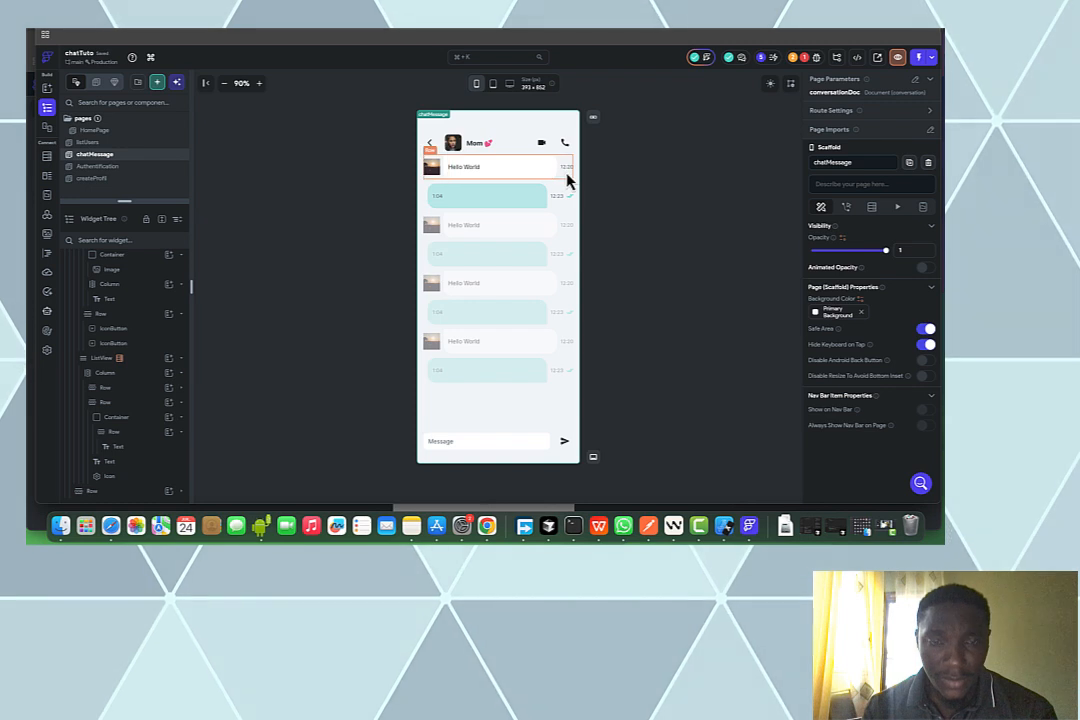
Delete the avatar image from the received message and check the rows' layout
{"action": "left_click", "coordinate": [440, 177]}
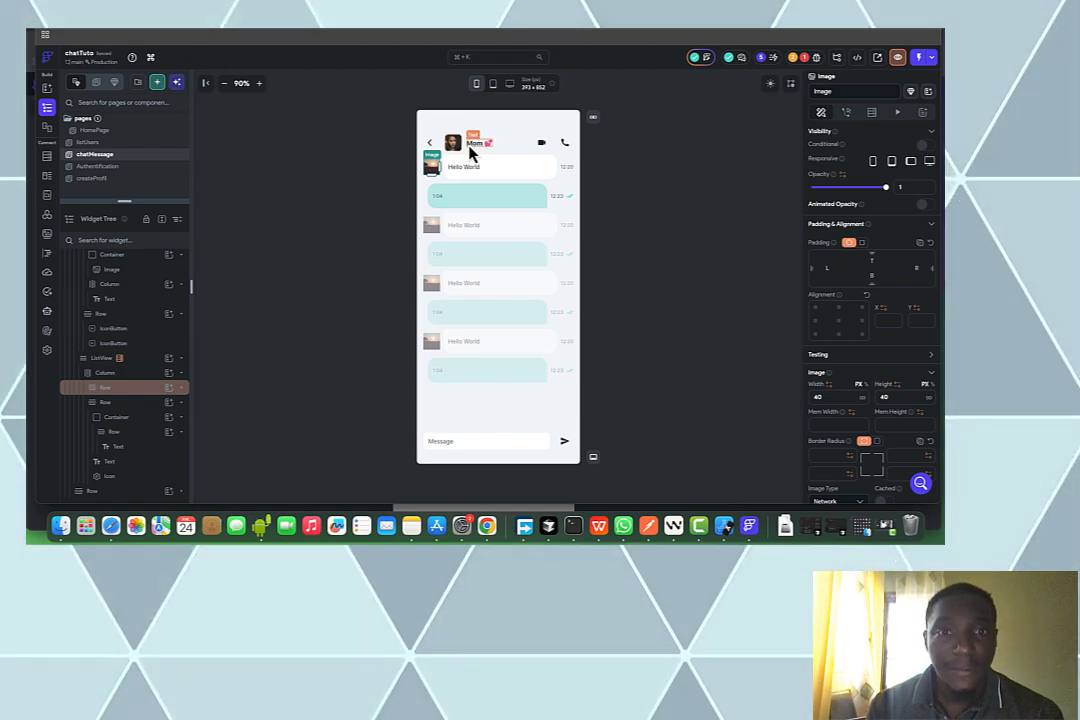
{"action": "key", "text": "Delete"}
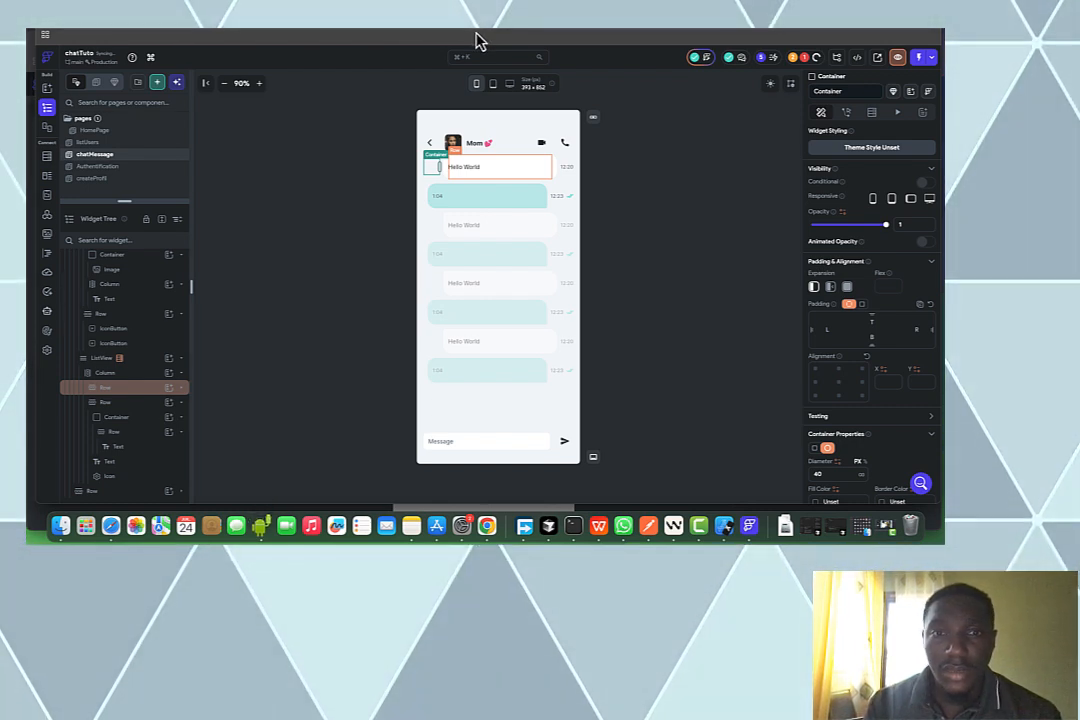
{"action": "left_click", "coordinate": [453, 224]}
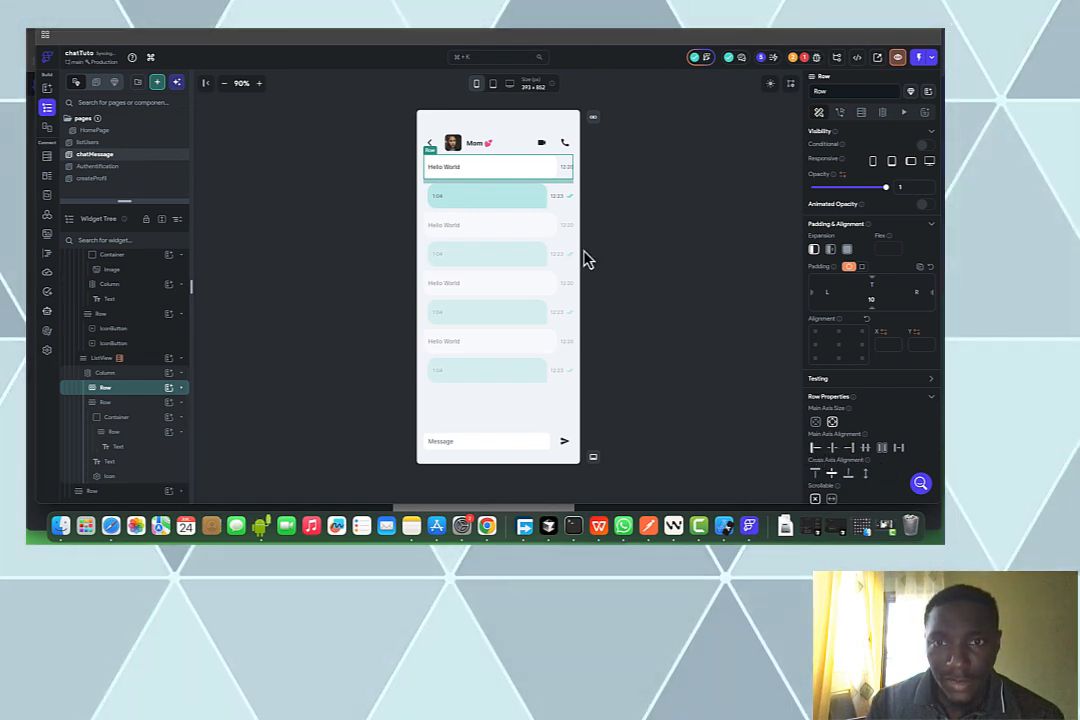
{"action": "left_click", "coordinate": [562, 199]}
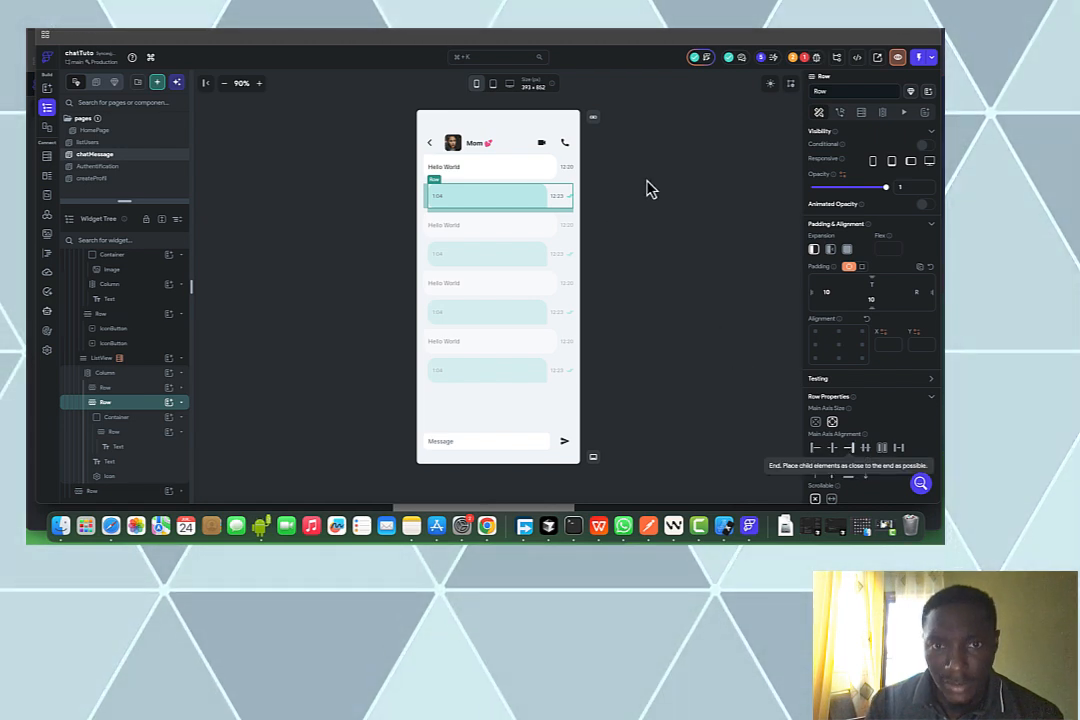
{"action": "left_click", "coordinate": [611, 190]}
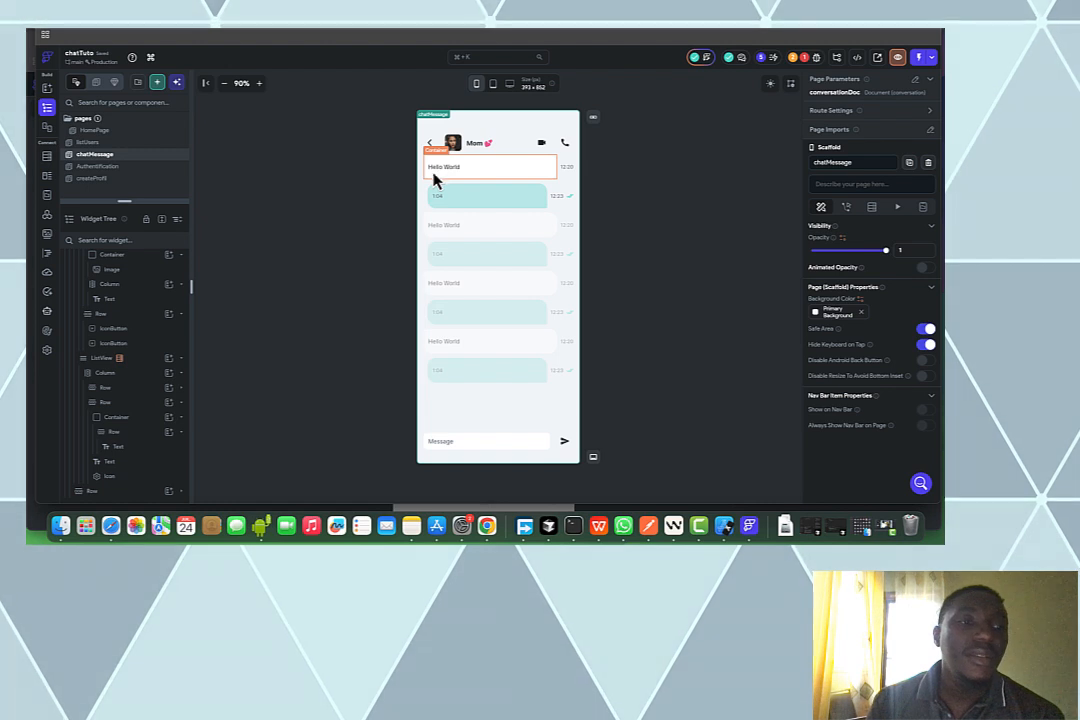
{"action": "left_click", "coordinate": [128, 392]}
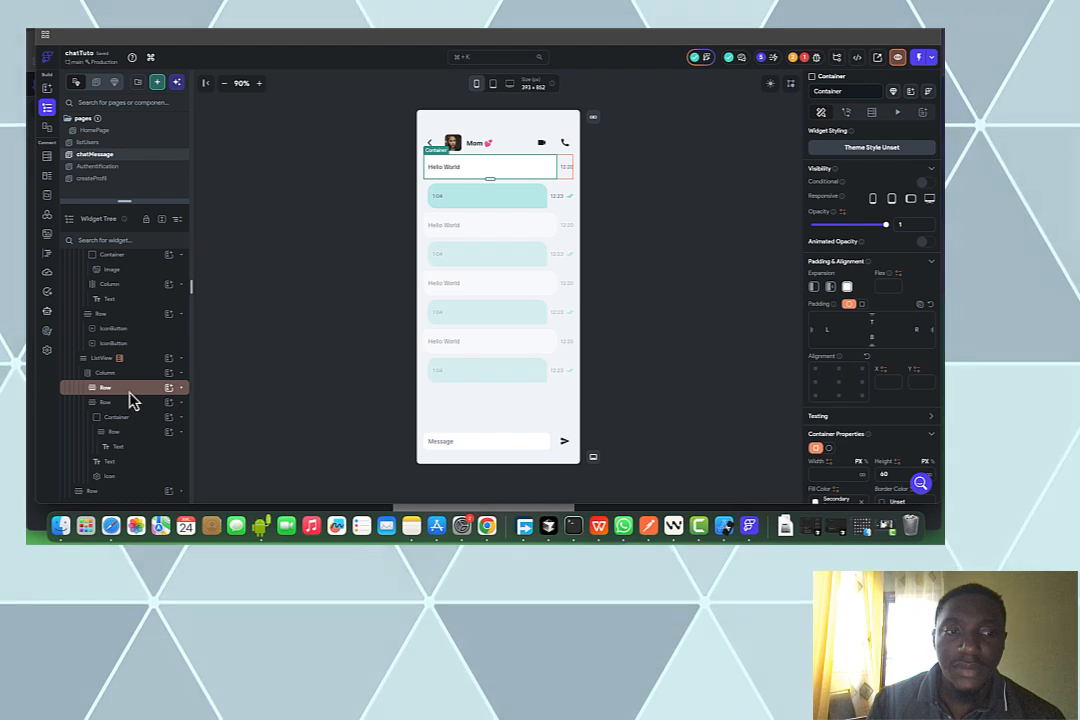
{"action": "left_click", "coordinate": [130, 399]}
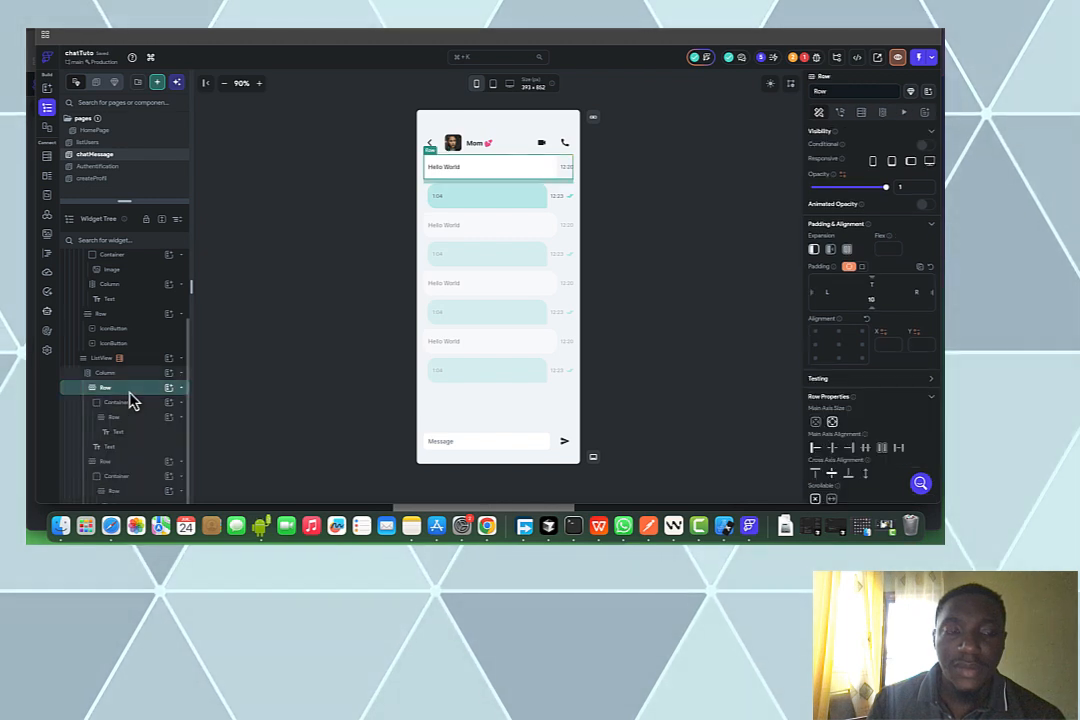
Make the received row conditionally visible, using the message's utilisateur as the first value
{"action": "left_click", "coordinate": [920, 148]}
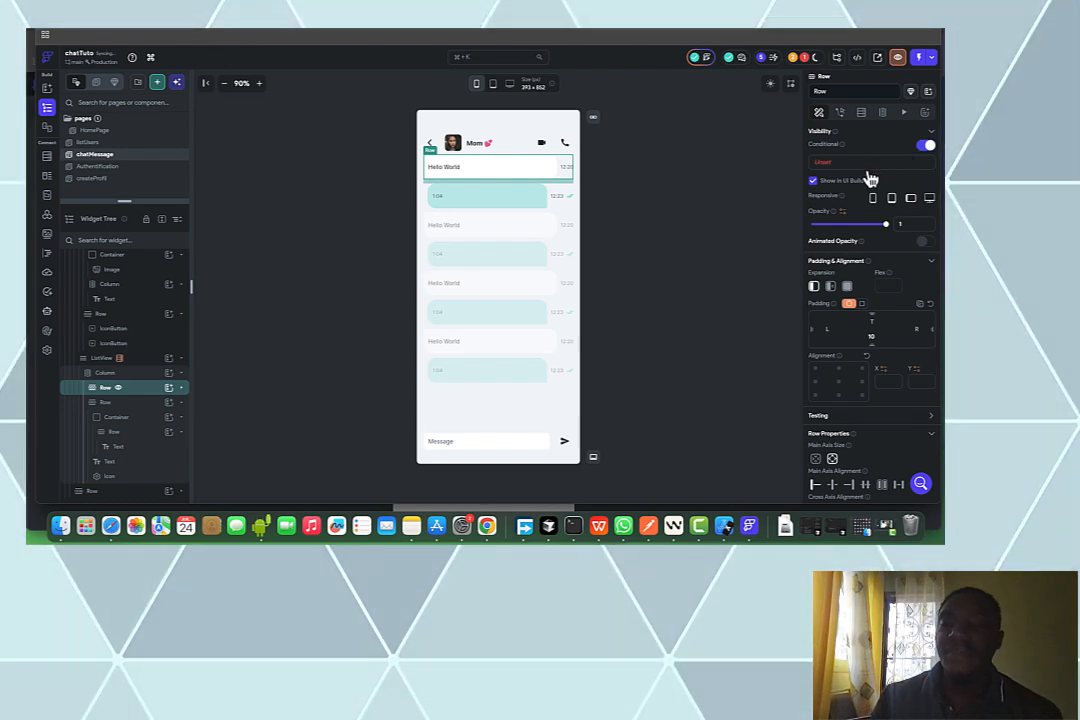
{"action": "left_click", "coordinate": [864, 175]}
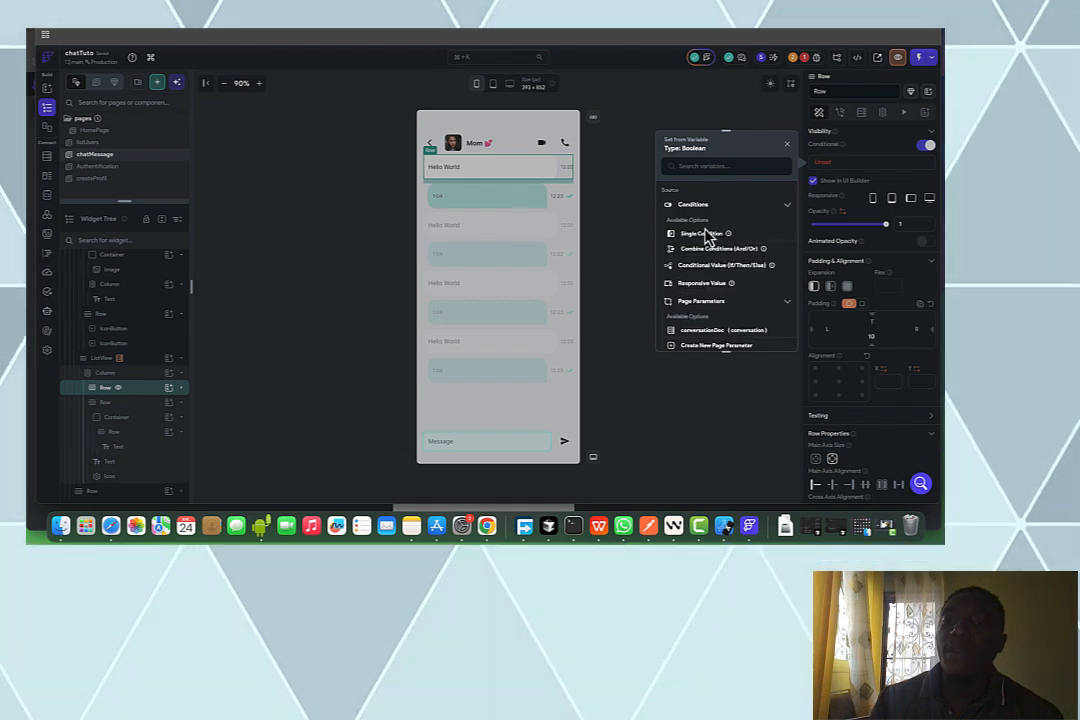
{"action": "left_click", "coordinate": [702, 235]}
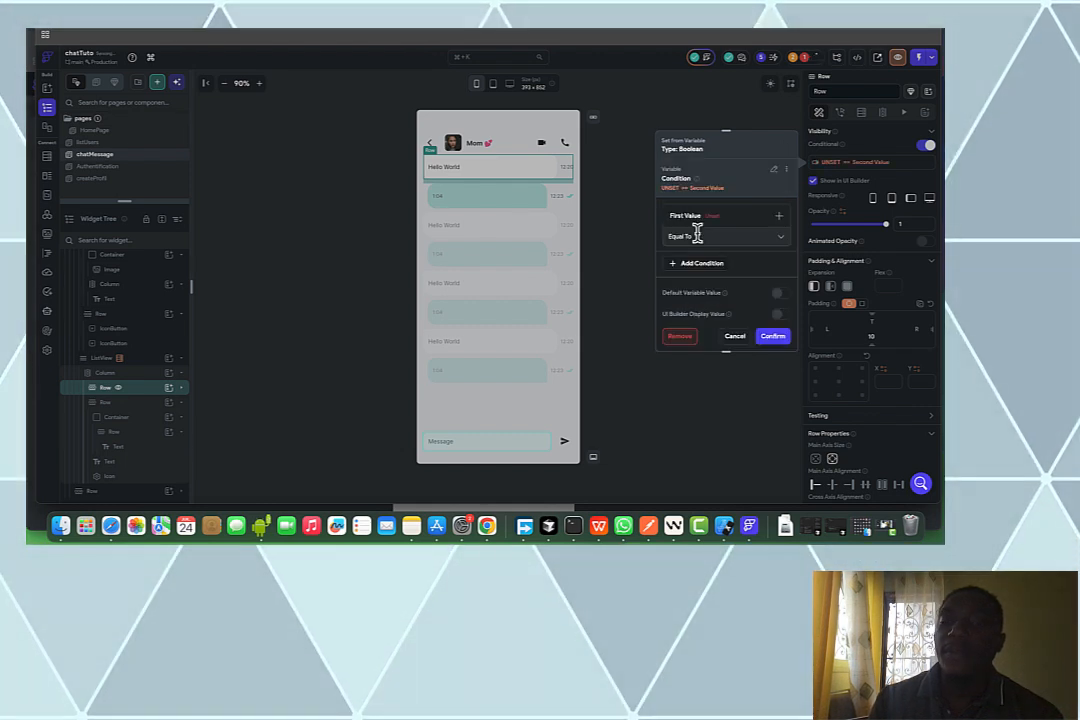
{"action": "left_click", "coordinate": [698, 231]}
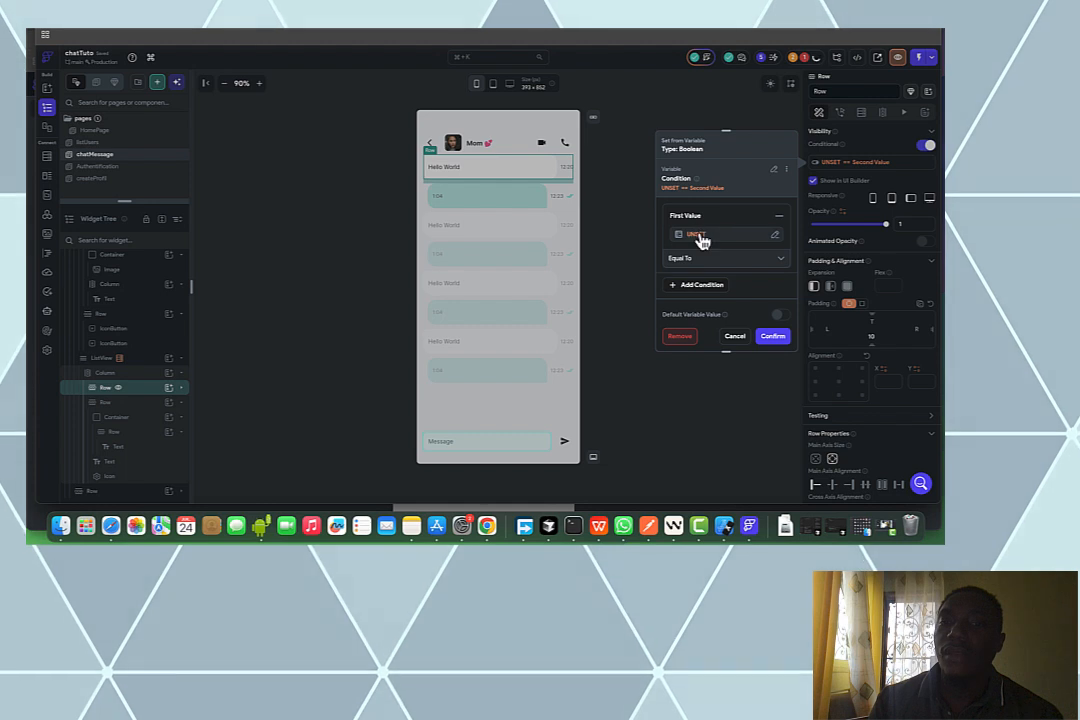
{"action": "left_click", "coordinate": [699, 240]}
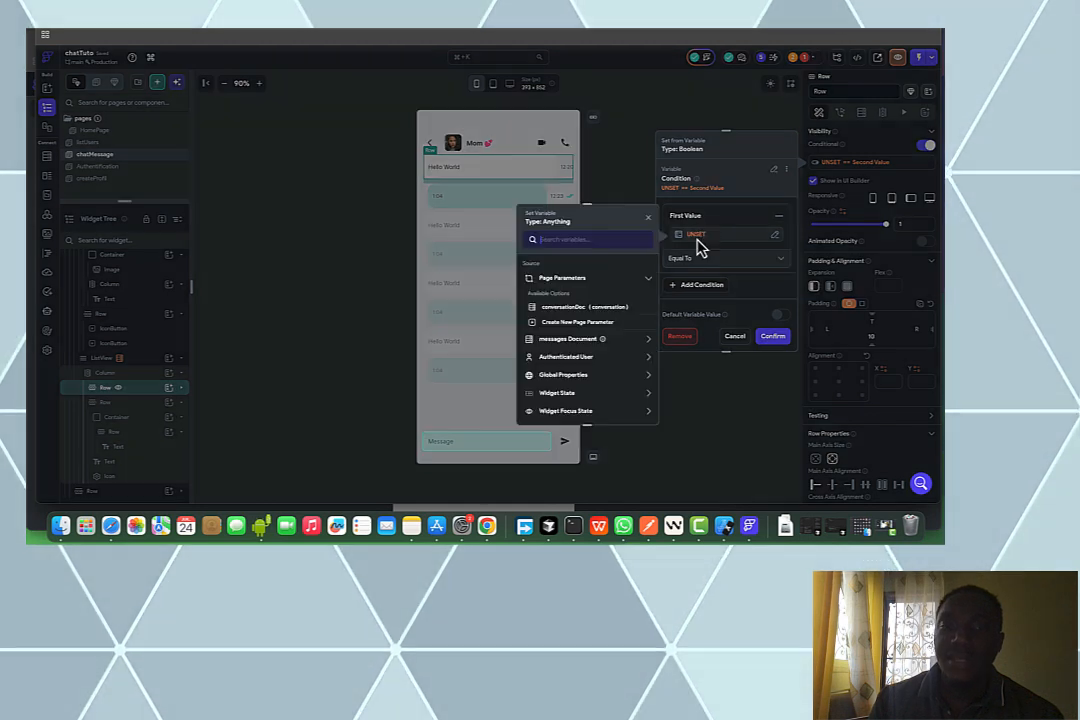
{"action": "left_click", "coordinate": [577, 345]}
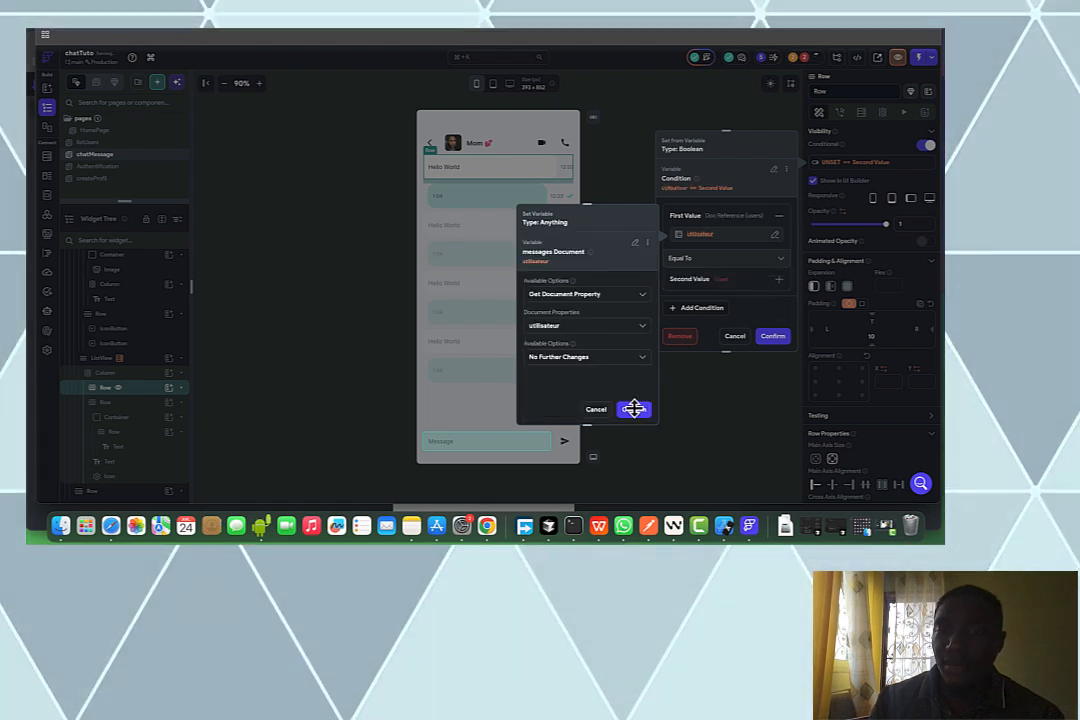
{"action": "left_click", "coordinate": [635, 410]}
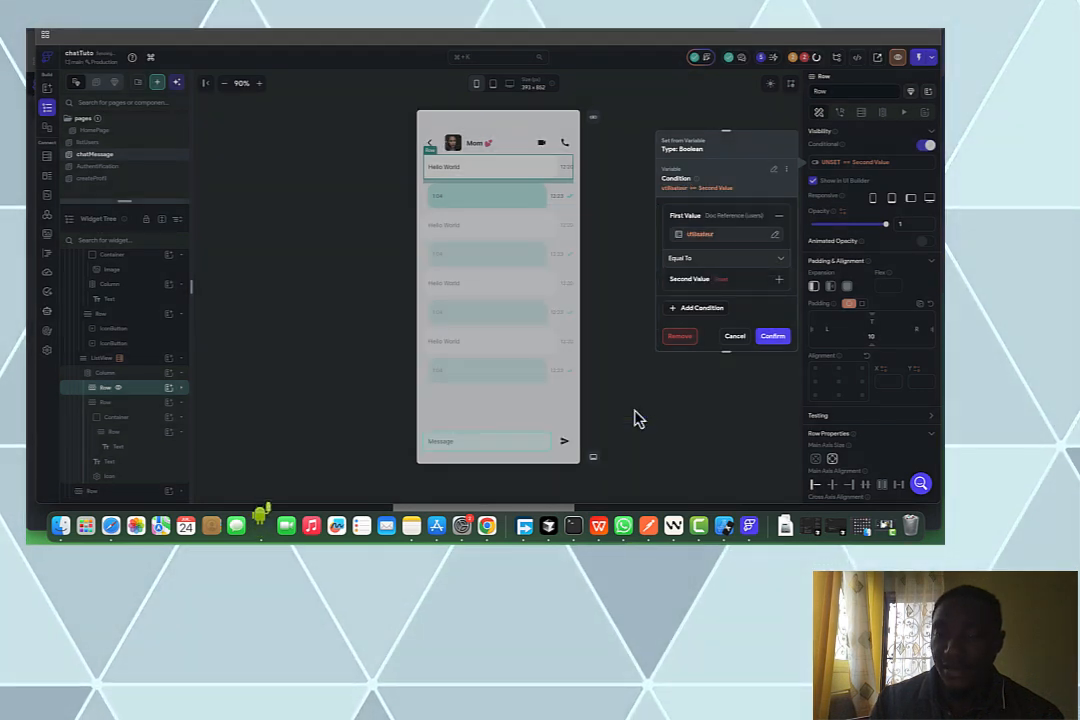
Compare utilisateur Not Equal To the authenticated user's reference and confirm
{"action": "left_click", "coordinate": [721, 258]}
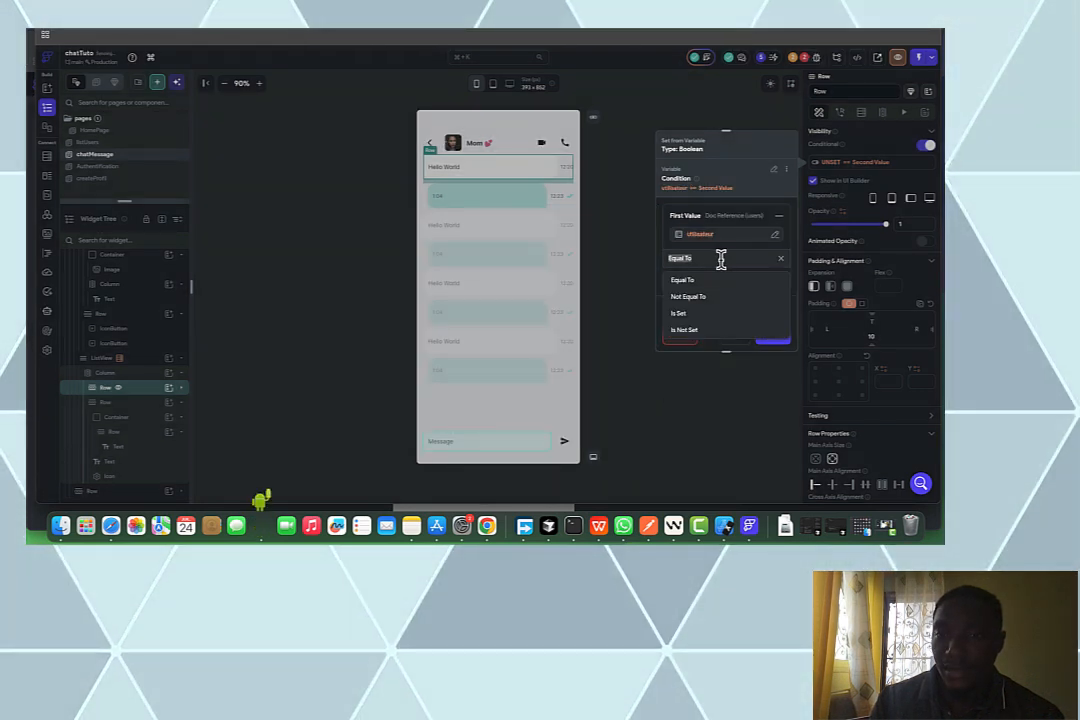
{"action": "scroll", "coordinate": [701, 305], "scroll_direction": "down", "scroll_amount": 2}
{"action": "left_click", "coordinate": [705, 312]}
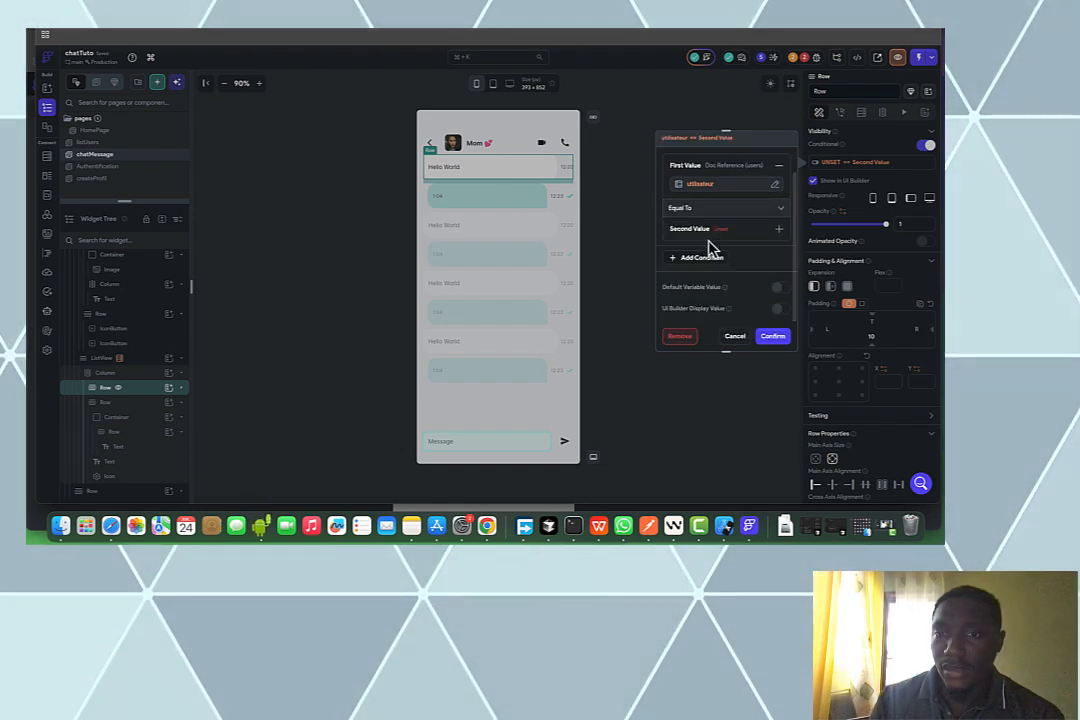
{"action": "left_click", "coordinate": [709, 207]}
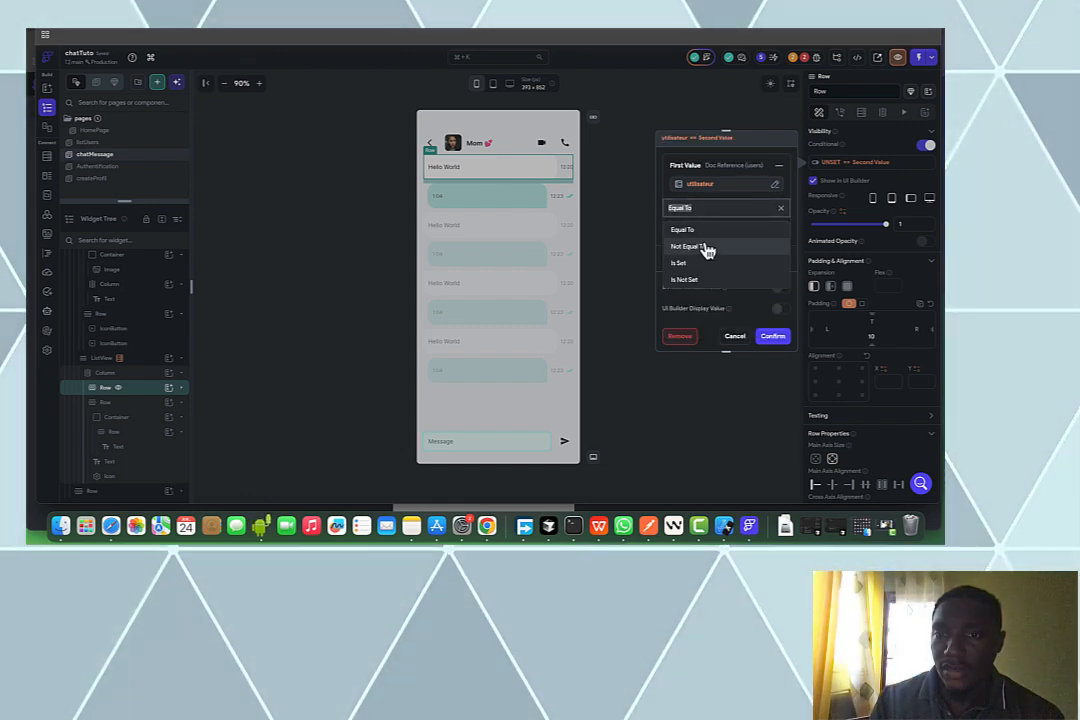
{"action": "left_click", "coordinate": [709, 247]}
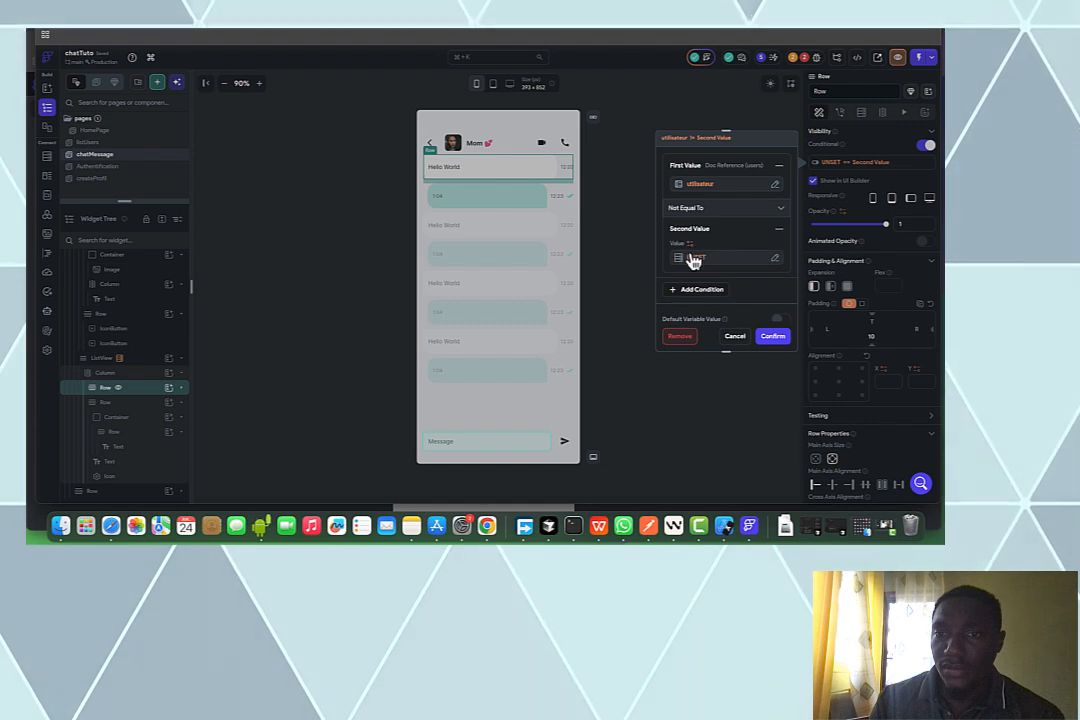
{"action": "left_click", "coordinate": [697, 258]}
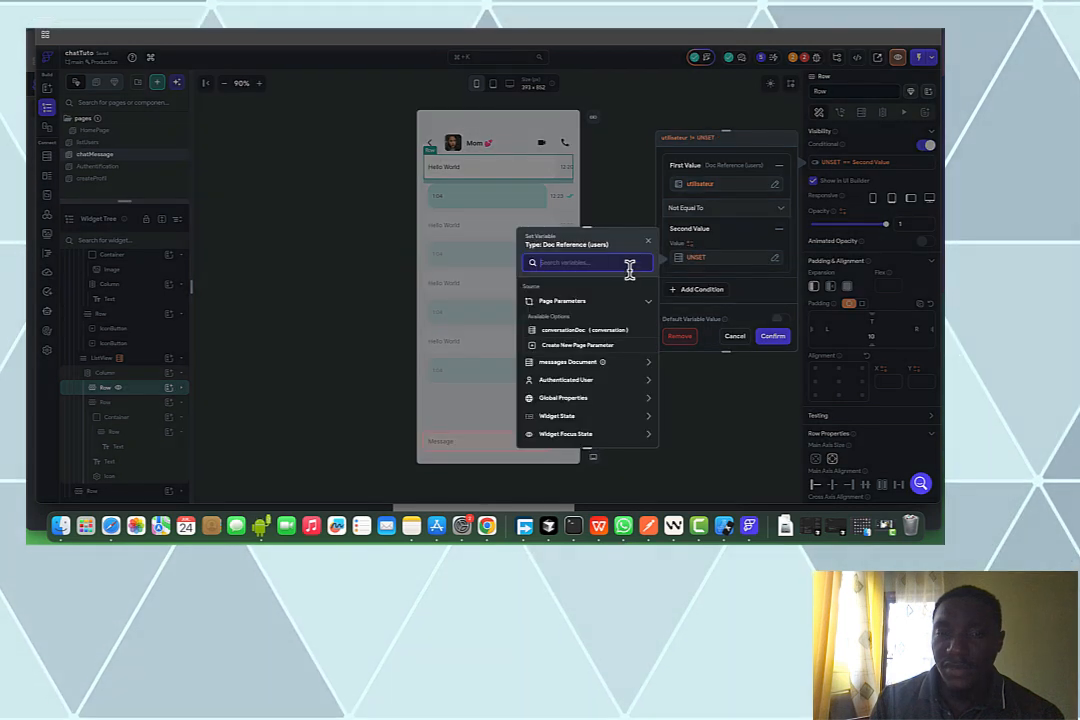
{"action": "left_click", "coordinate": [585, 383]}
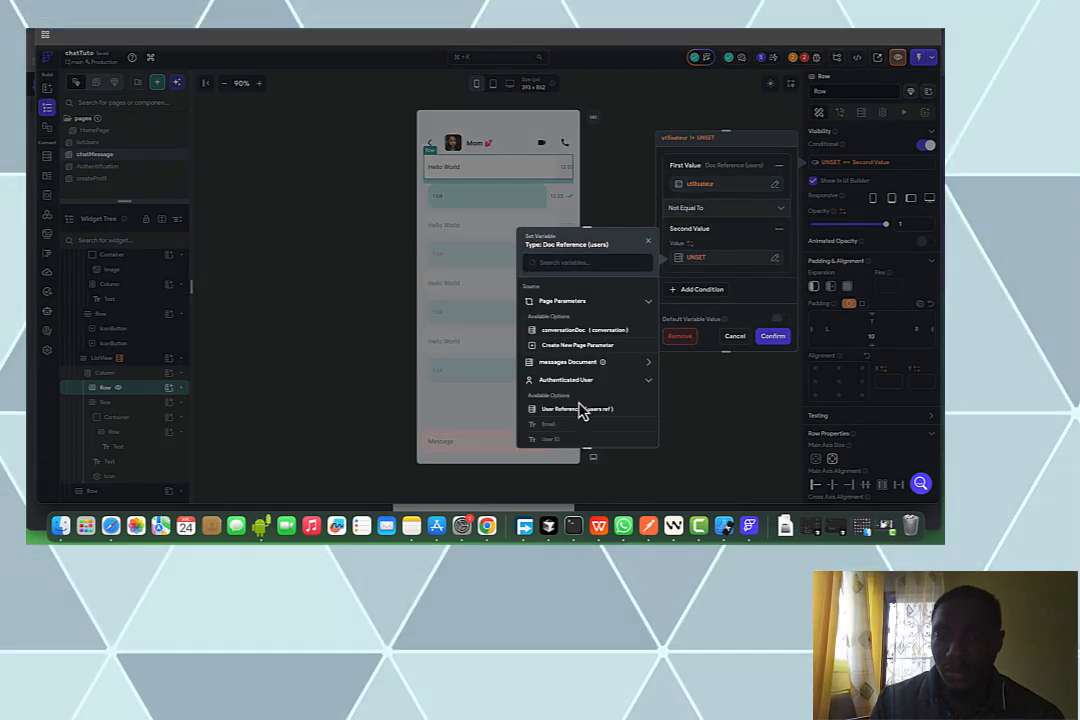
{"action": "left_click", "coordinate": [575, 415]}
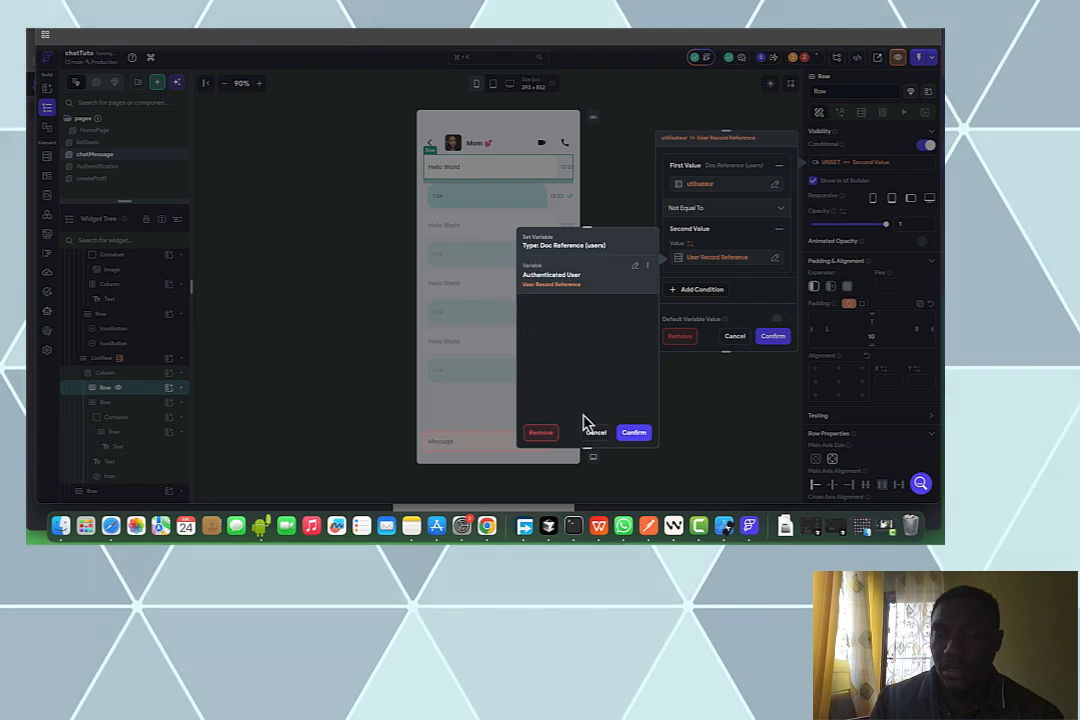
{"action": "left_click", "coordinate": [772, 340]}
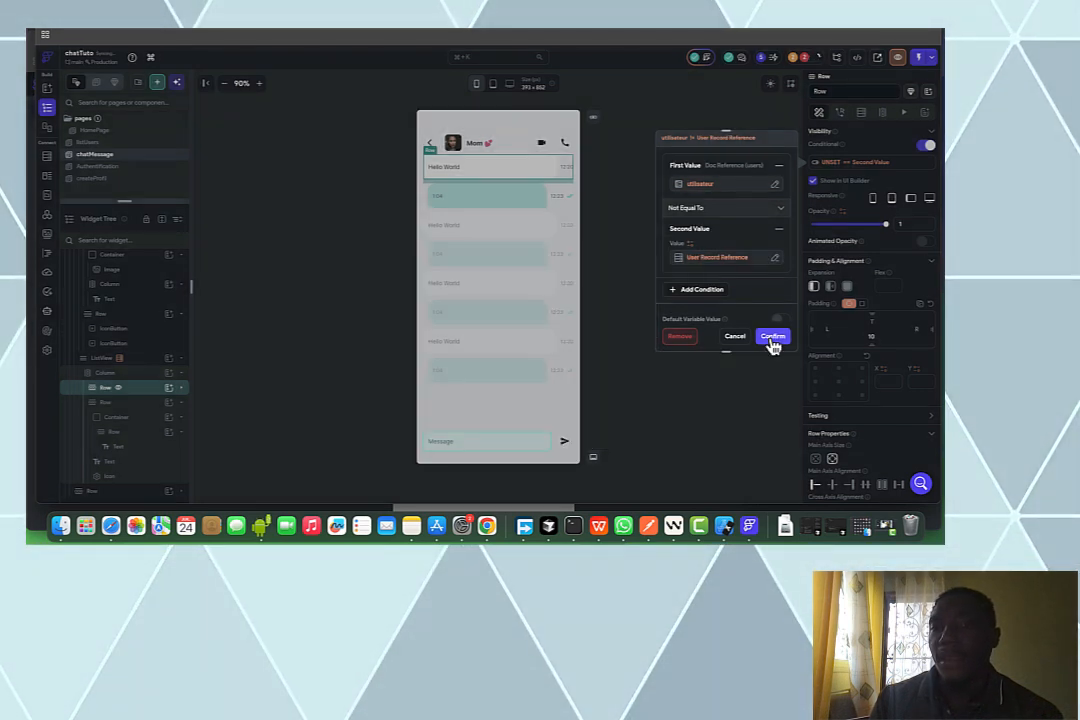
Copy the visibility condition variable for reuse
{"action": "left_click", "coordinate": [827, 165]}
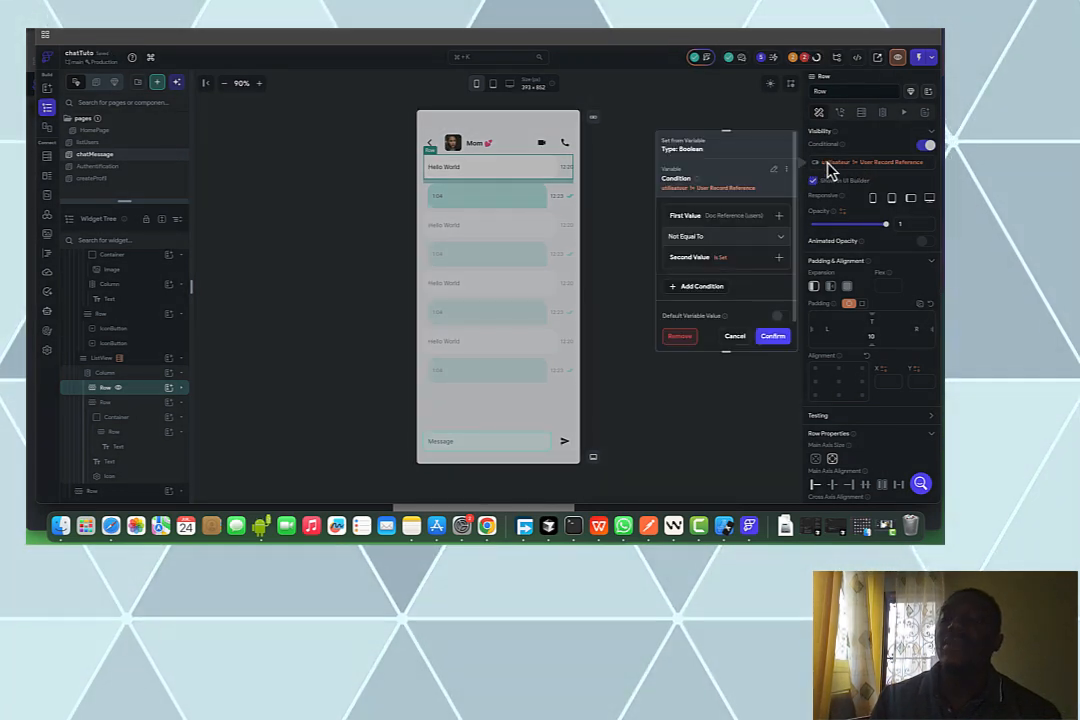
{"action": "left_click", "coordinate": [785, 170]}
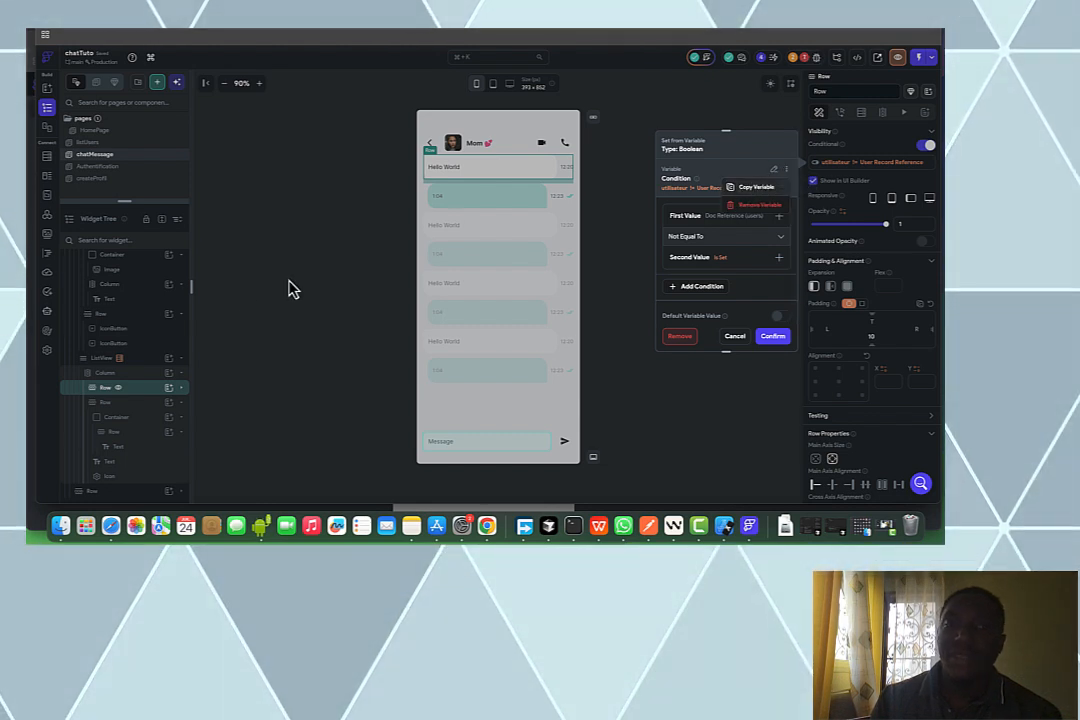
{"action": "left_click", "coordinate": [155, 410]}
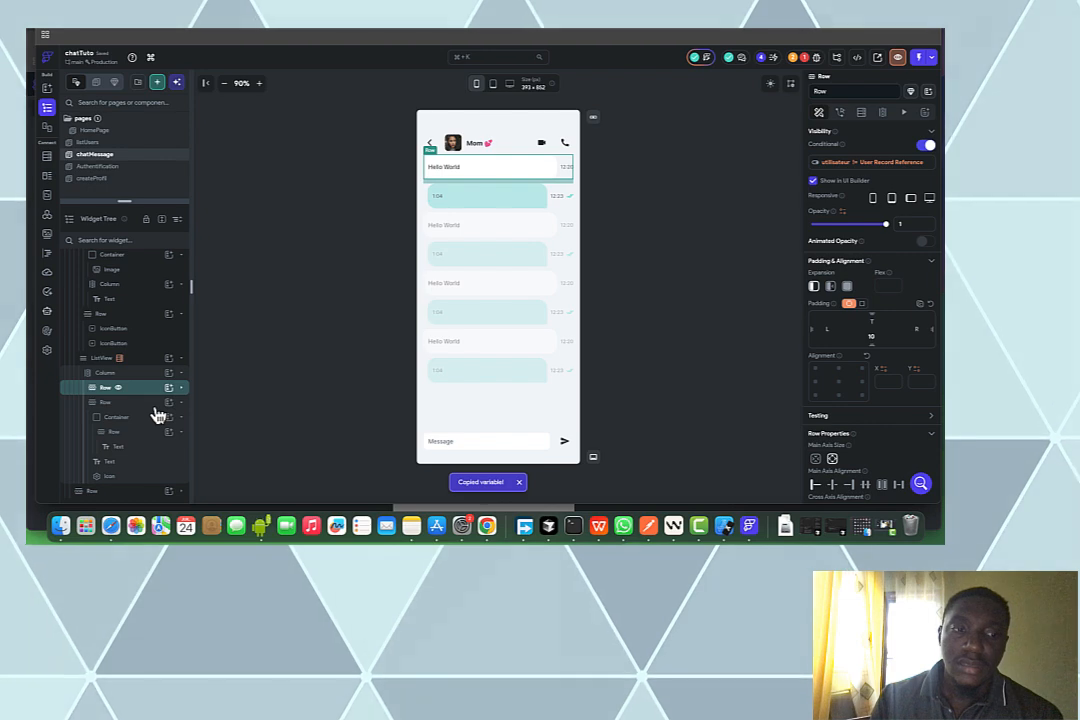
Give the sent-message row the pasted condition, switched to Equal To the signed-in user's reference
{"action": "left_click", "coordinate": [155, 405]}
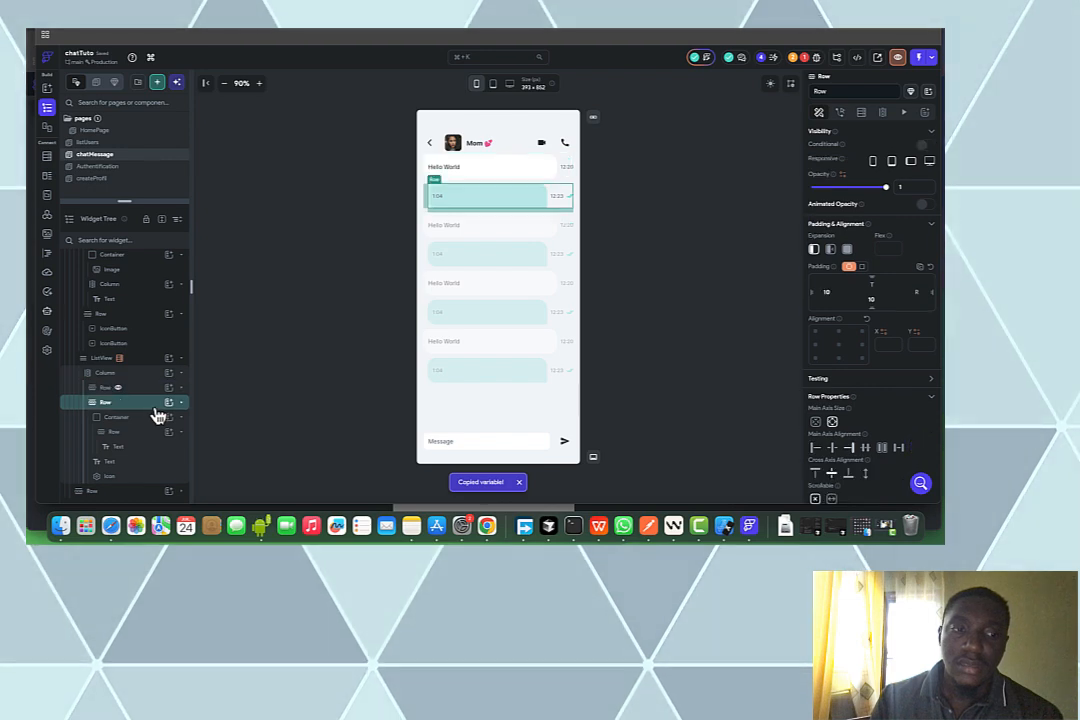
{"action": "left_click", "coordinate": [924, 146]}
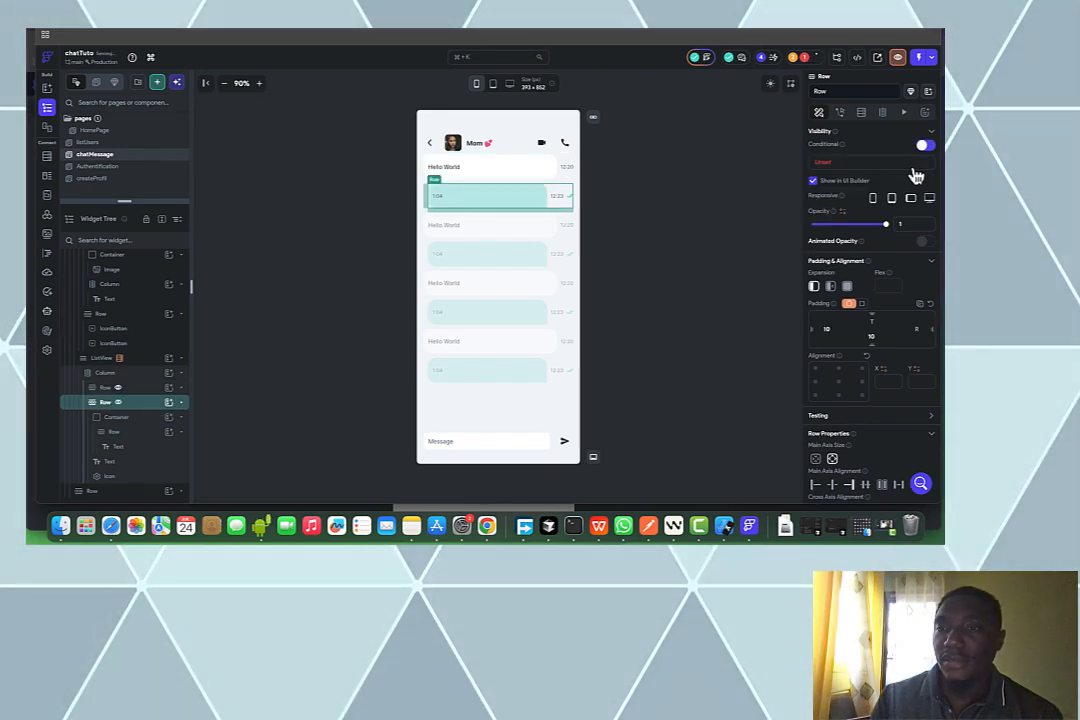
{"action": "left_click", "coordinate": [821, 166]}
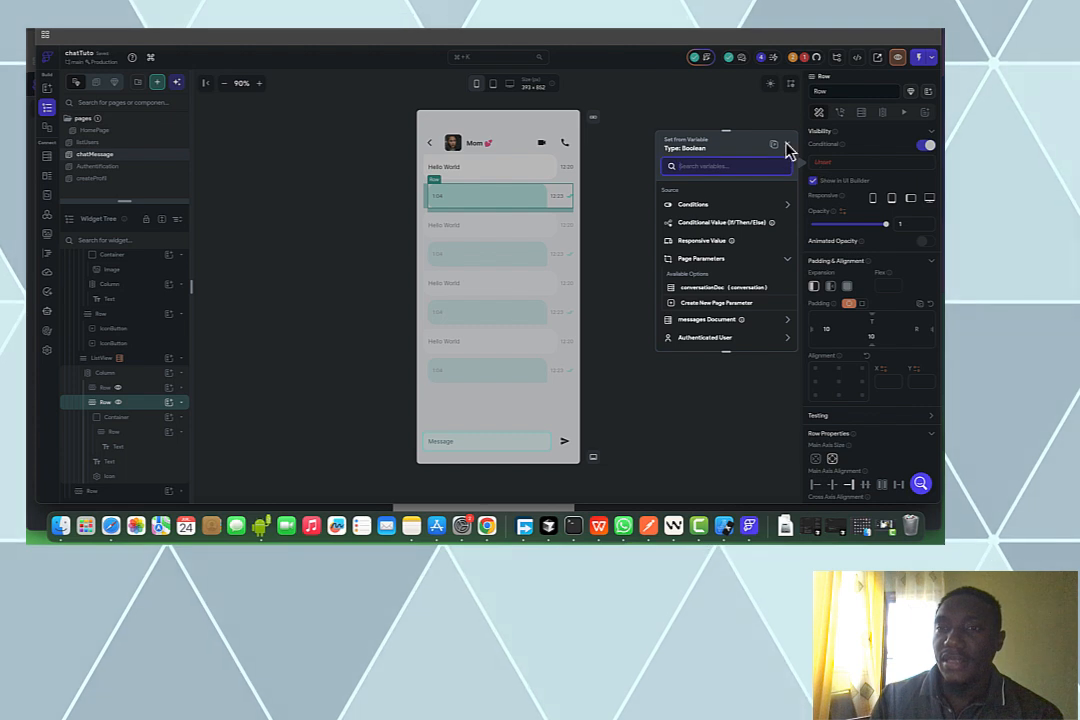
{"action": "left_click", "coordinate": [742, 223]}
{"action": "left_click", "coordinate": [717, 235]}
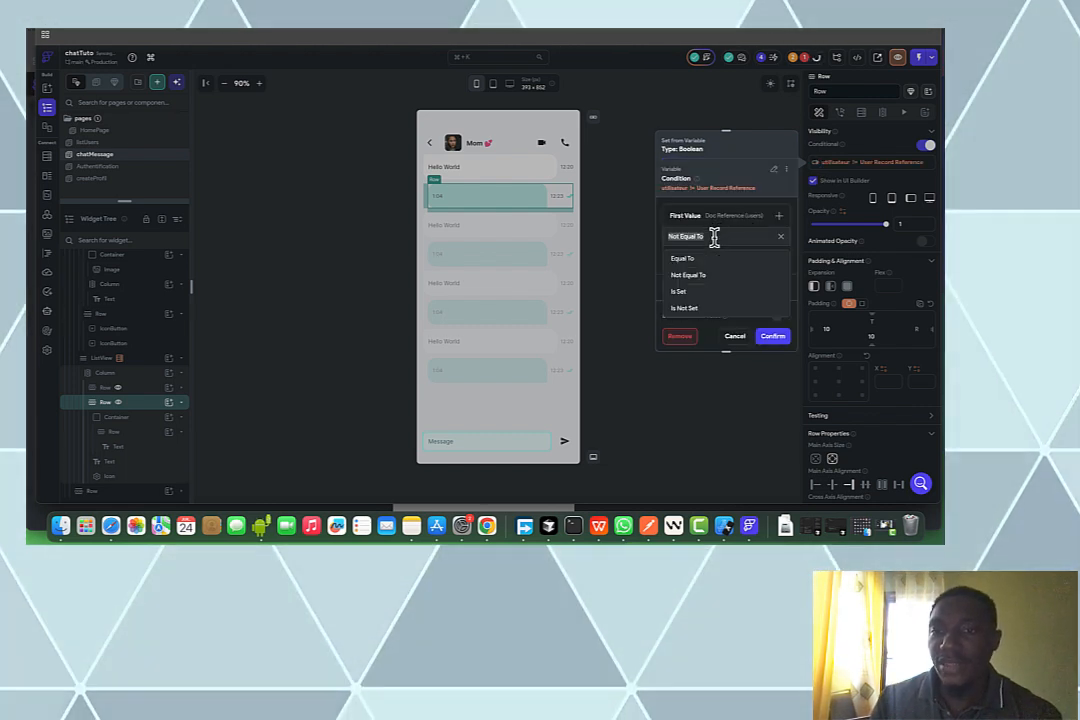
{"action": "left_click", "coordinate": [705, 234]}
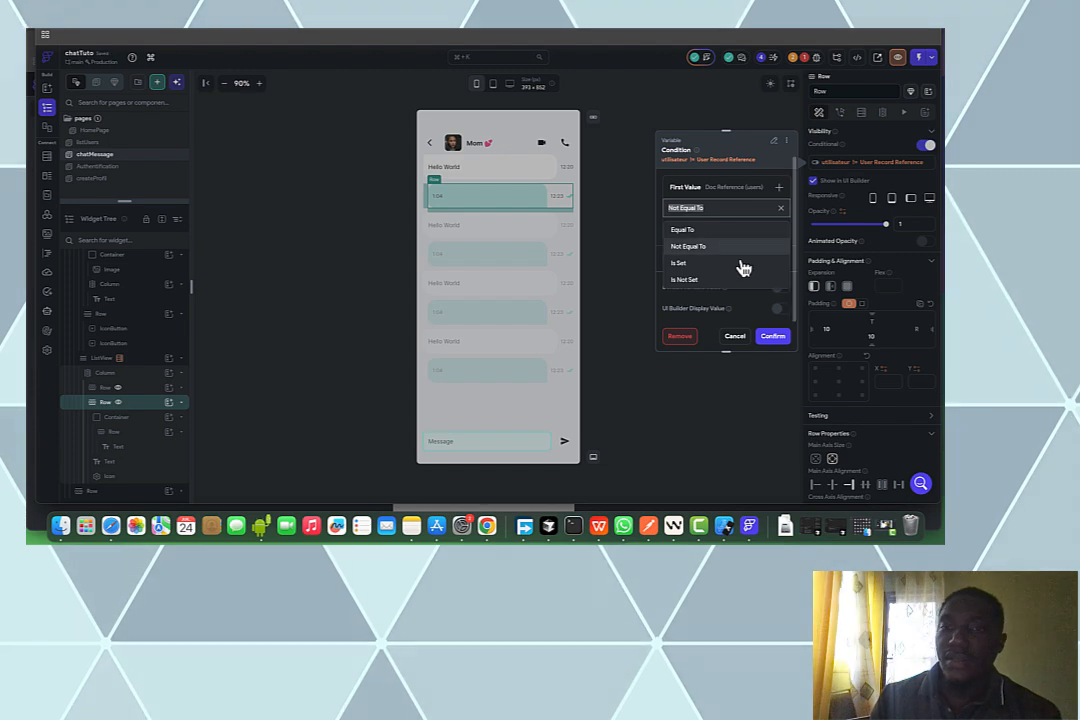
{"action": "left_click", "coordinate": [775, 339]}
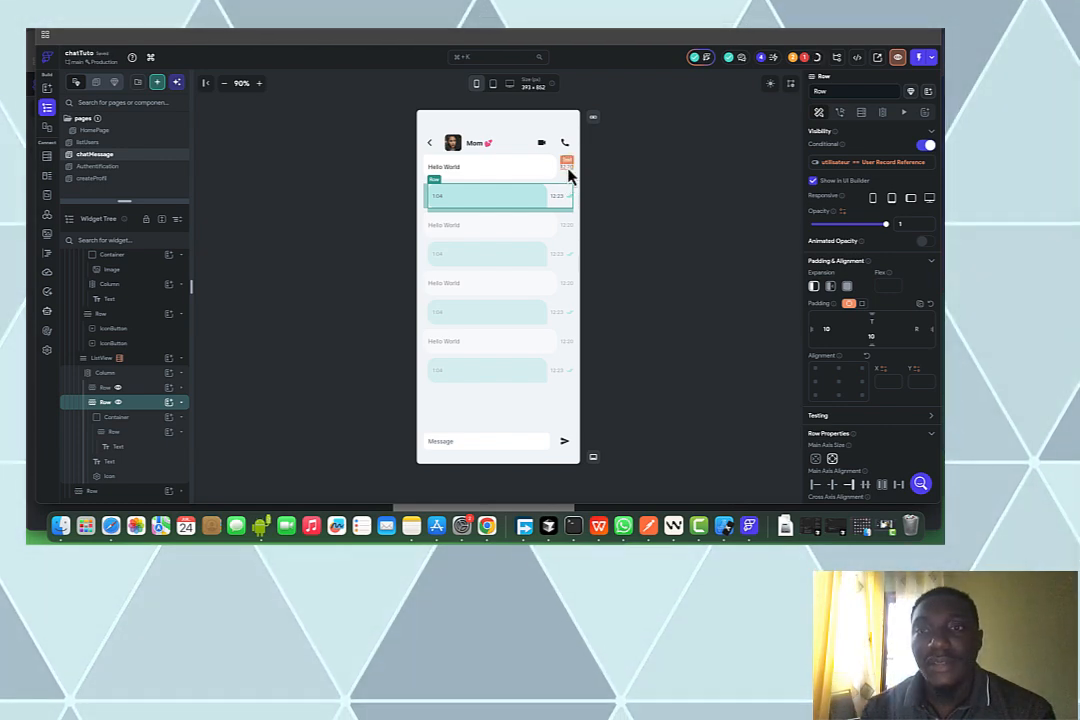
{"action": "left_click", "coordinate": [568, 172]}
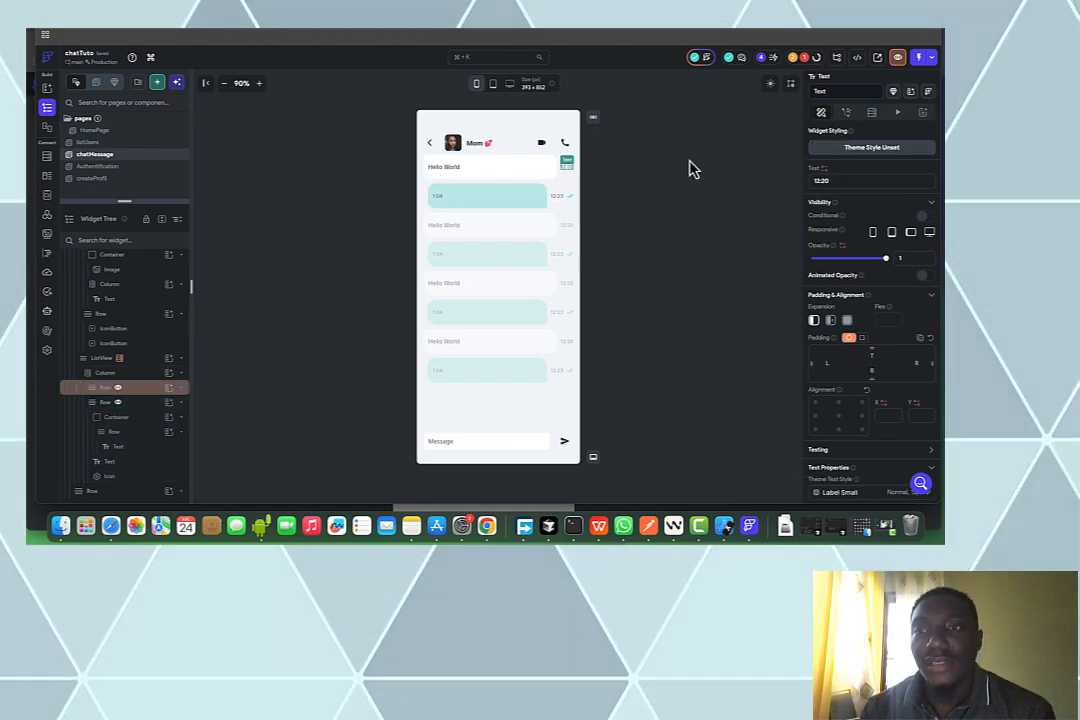
Bind the received timestamp text to heureEnvoie formatted as Hm
{"action": "left_click", "coordinate": [826, 176]}
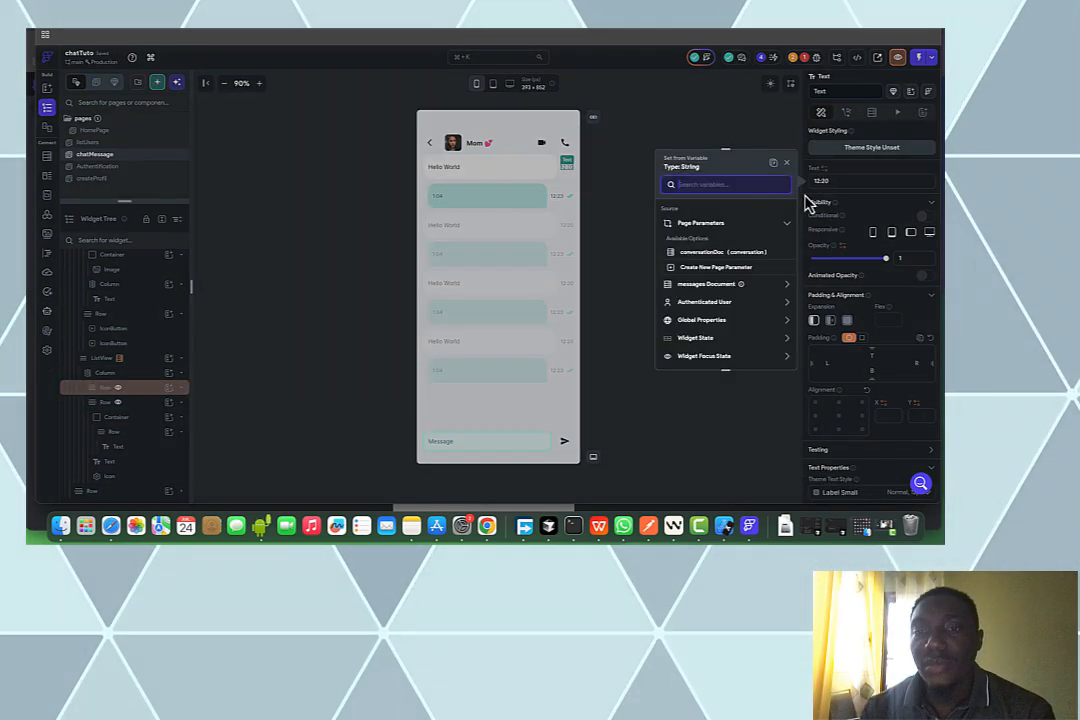
{"action": "left_click", "coordinate": [752, 288]}
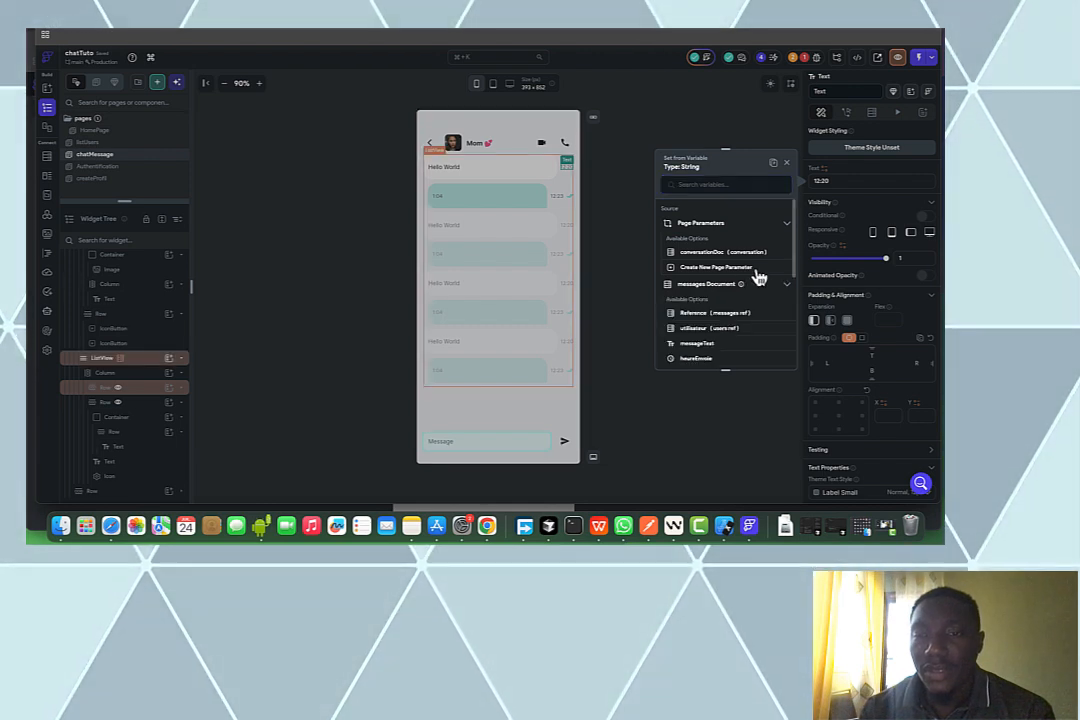
{"action": "left_click", "coordinate": [712, 358]}
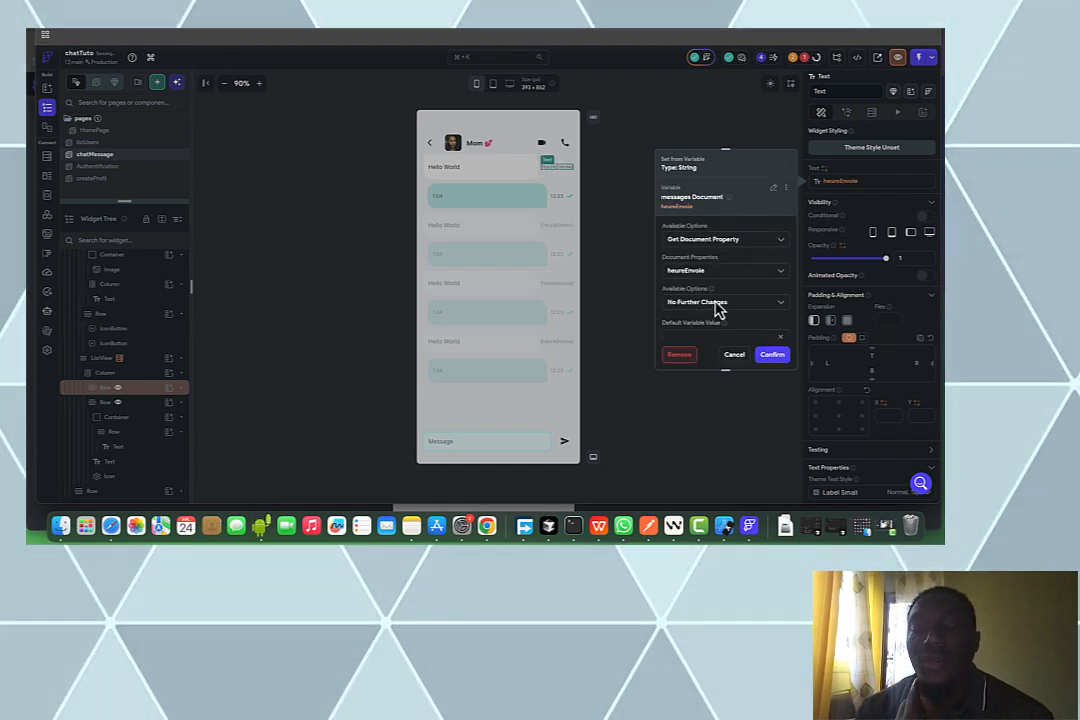
{"action": "scroll", "coordinate": [718, 310], "scroll_direction": "down", "scroll_amount": 2}
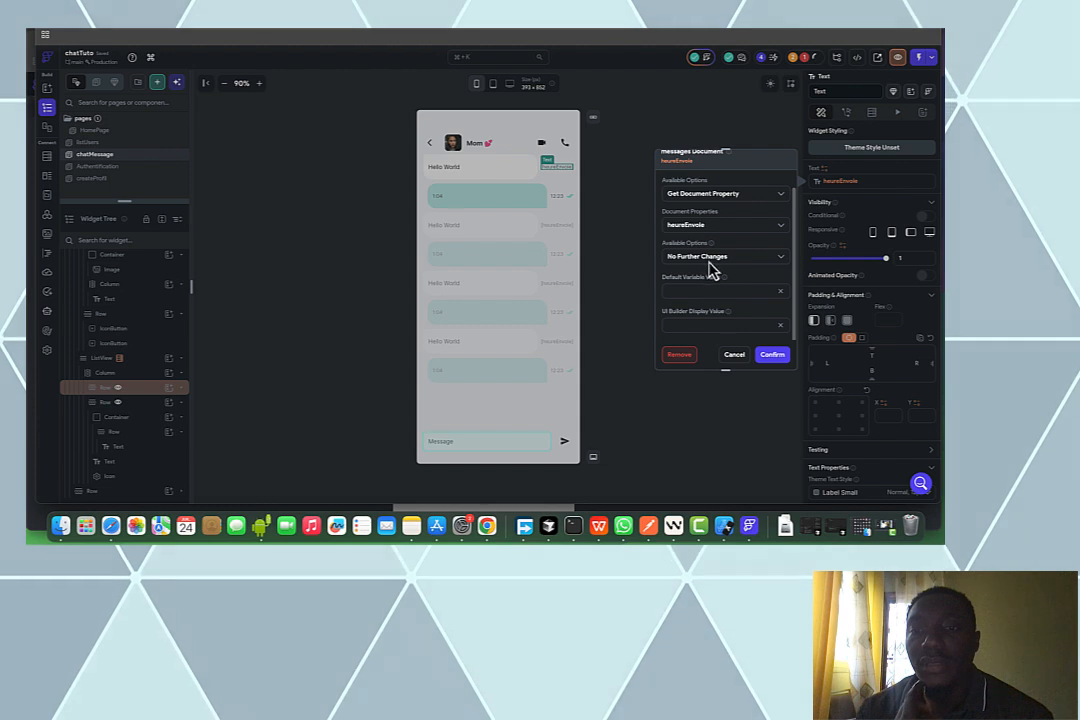
{"action": "left_click", "coordinate": [711, 256]}
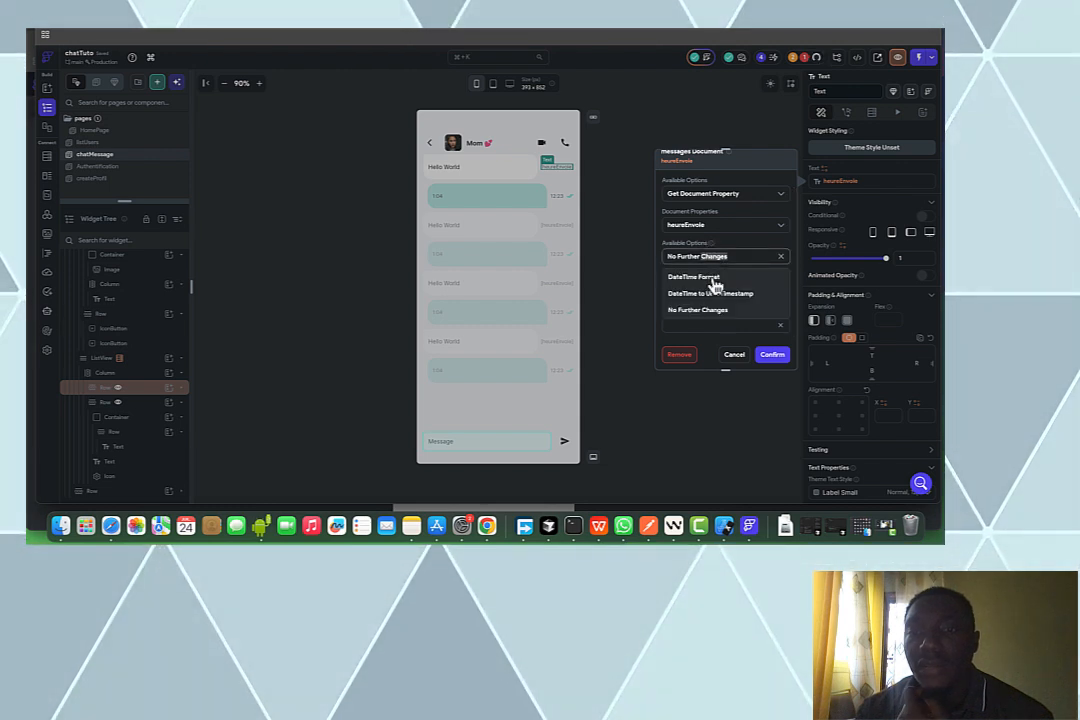
{"action": "left_click", "coordinate": [712, 286]}
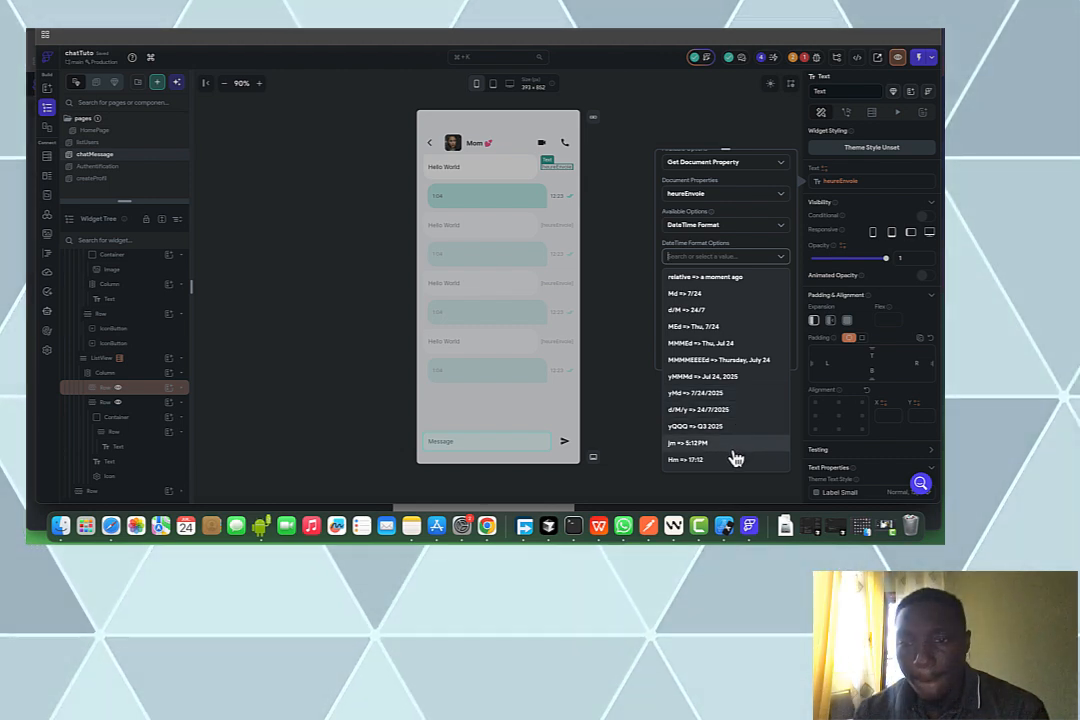
{"action": "left_click", "coordinate": [729, 462]}
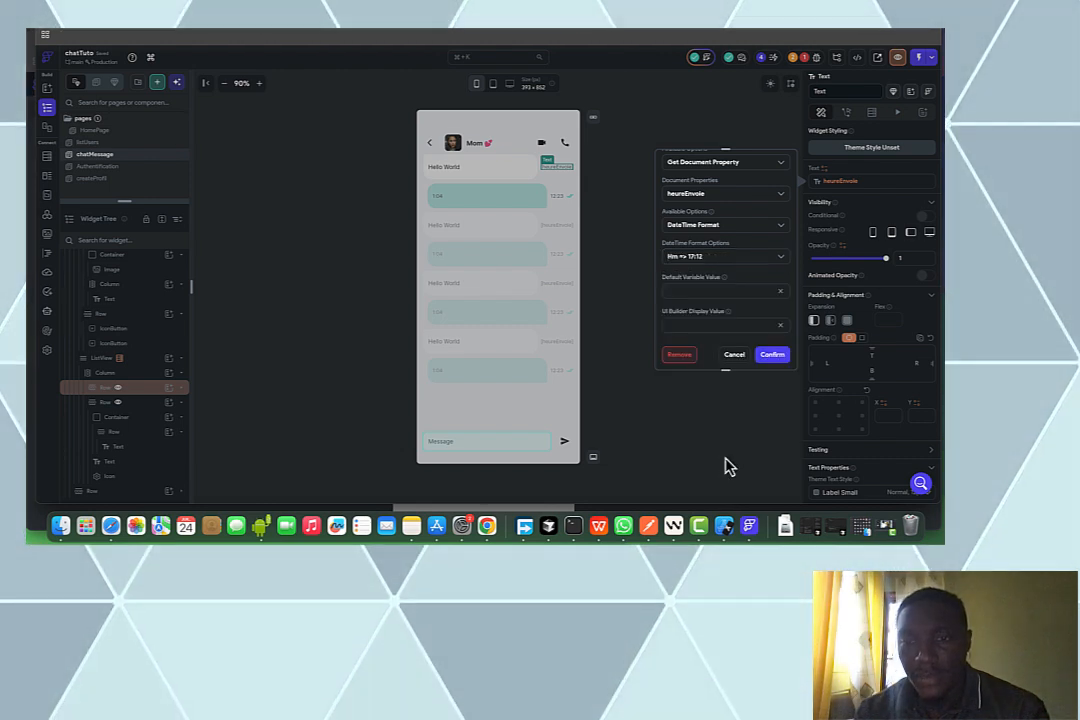
{"action": "left_click", "coordinate": [770, 356]}
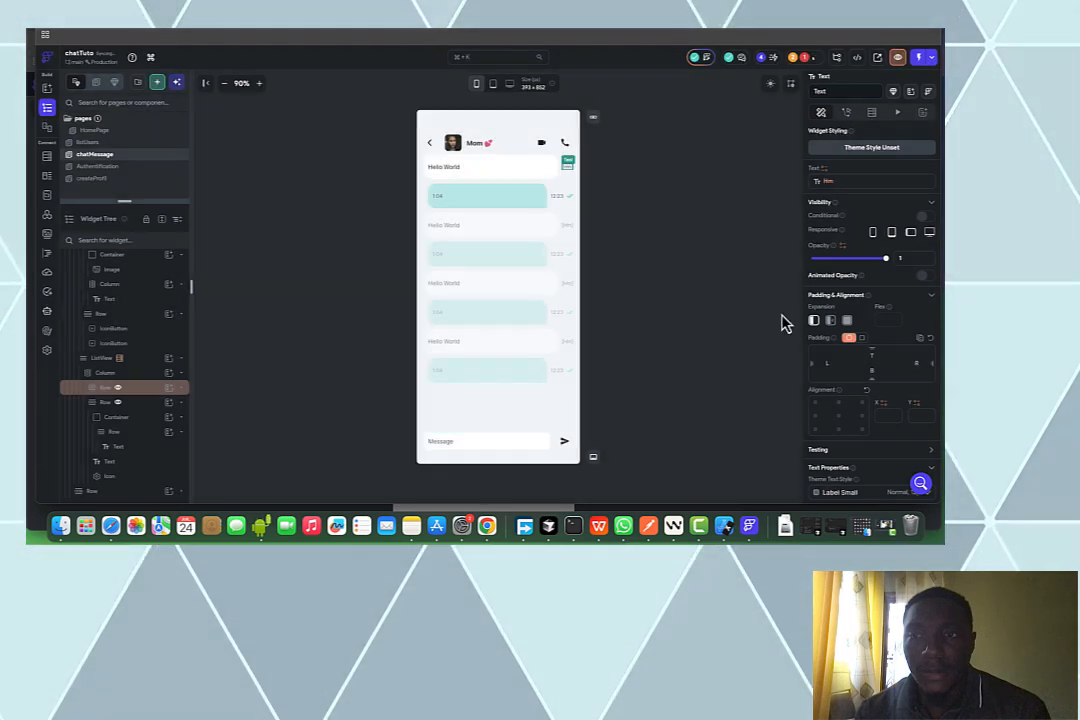
Copy that Hm heureEnvoie binding and apply it to the sent message's timestamp
{"action": "left_click", "coordinate": [822, 185]}
{"action": "left_click", "coordinate": [788, 196]}
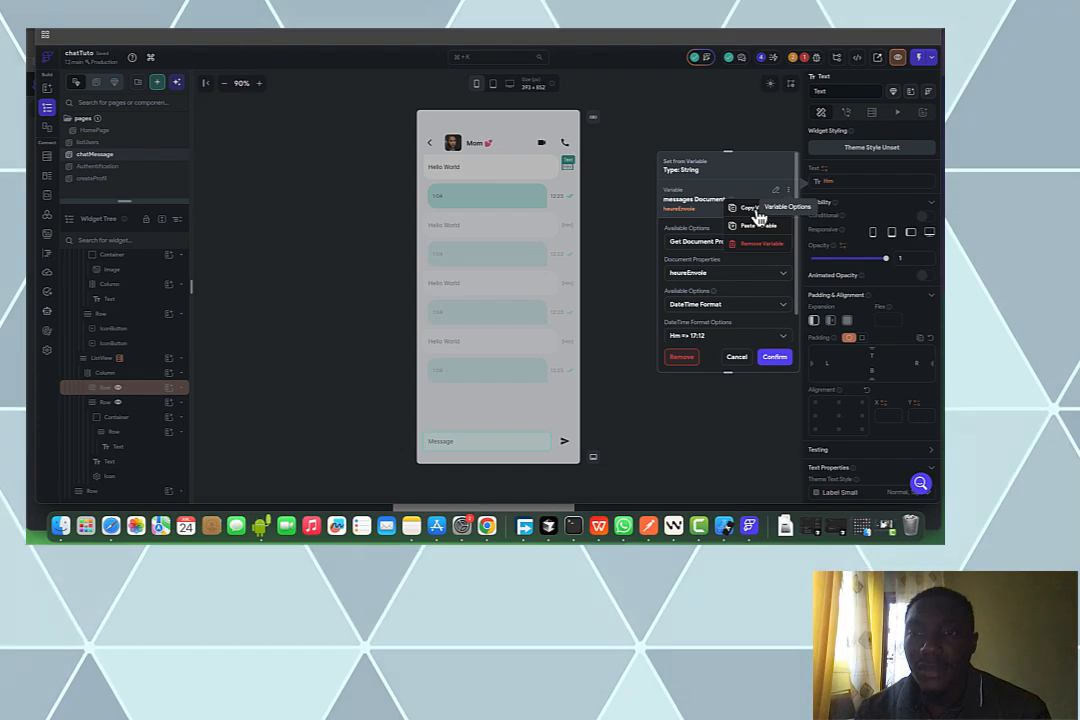
{"action": "left_click", "coordinate": [757, 210]}
{"action": "left_click", "coordinate": [616, 208]}
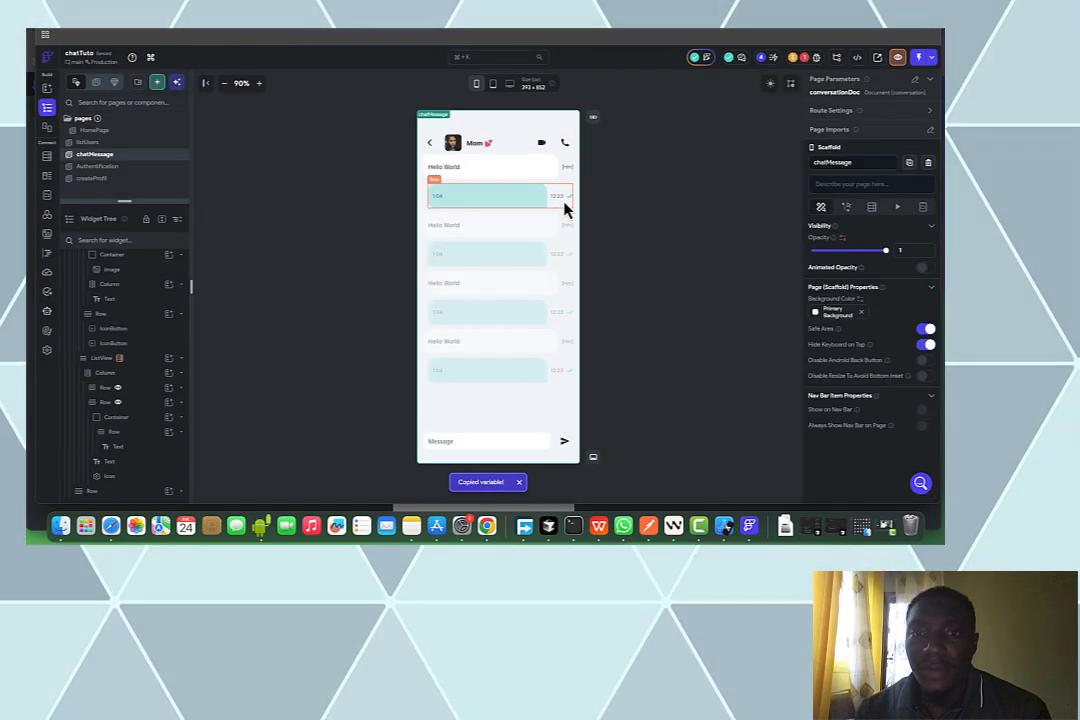
{"action": "left_click", "coordinate": [557, 205]}
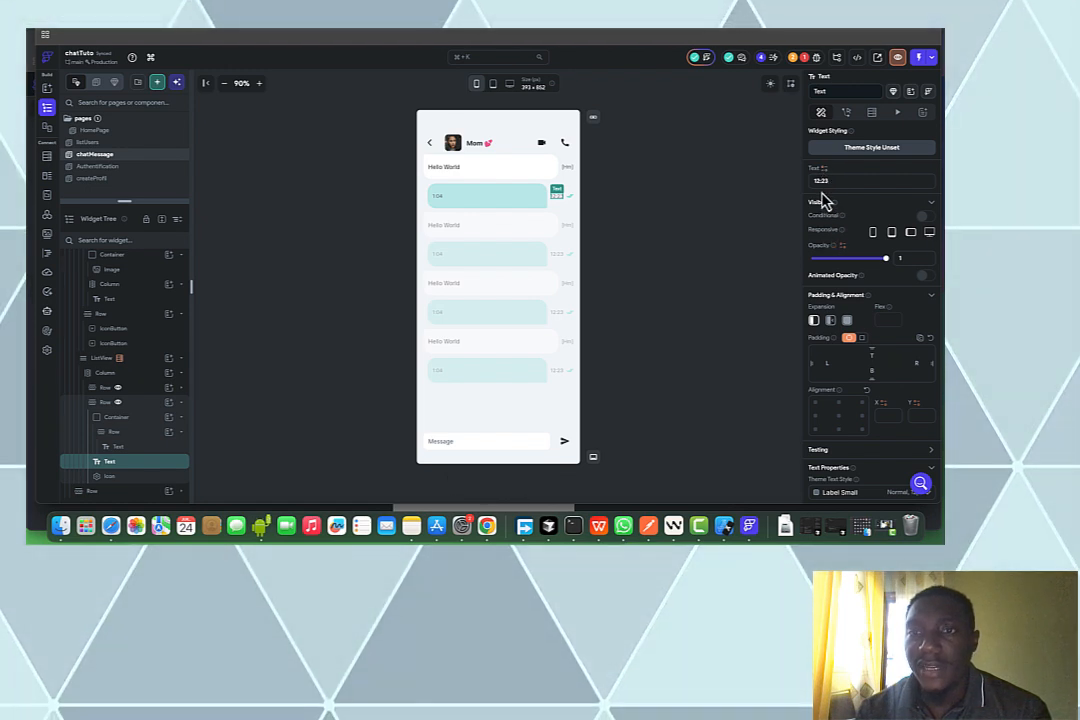
{"action": "left_click", "coordinate": [820, 186]}
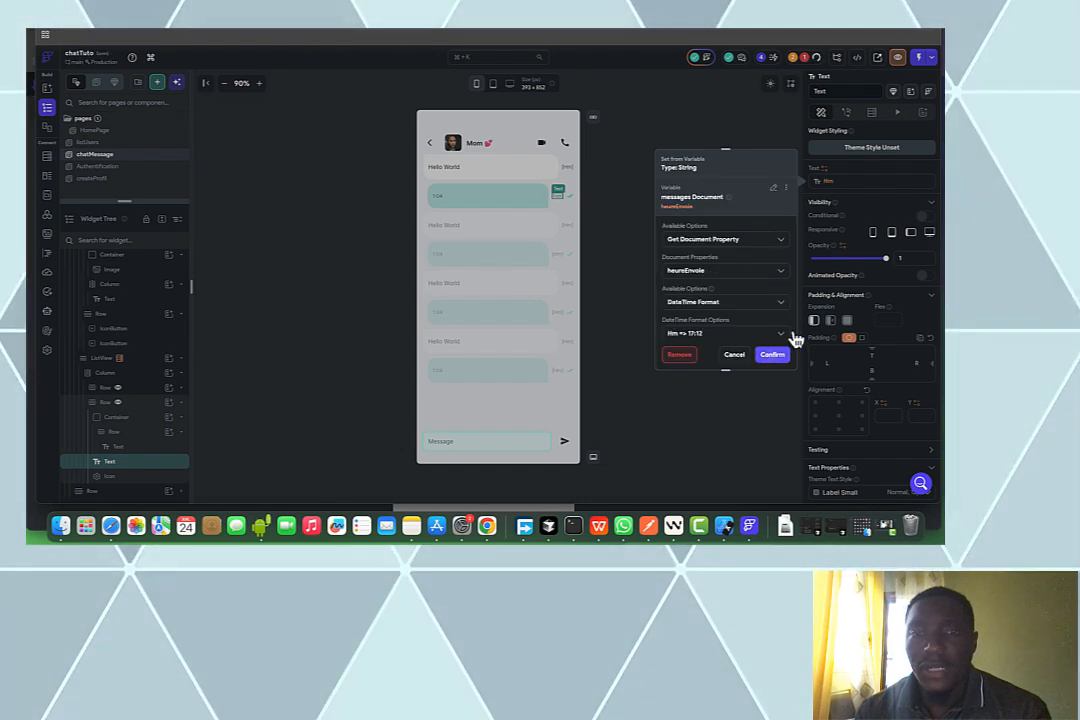
{"action": "left_click", "coordinate": [773, 356]}
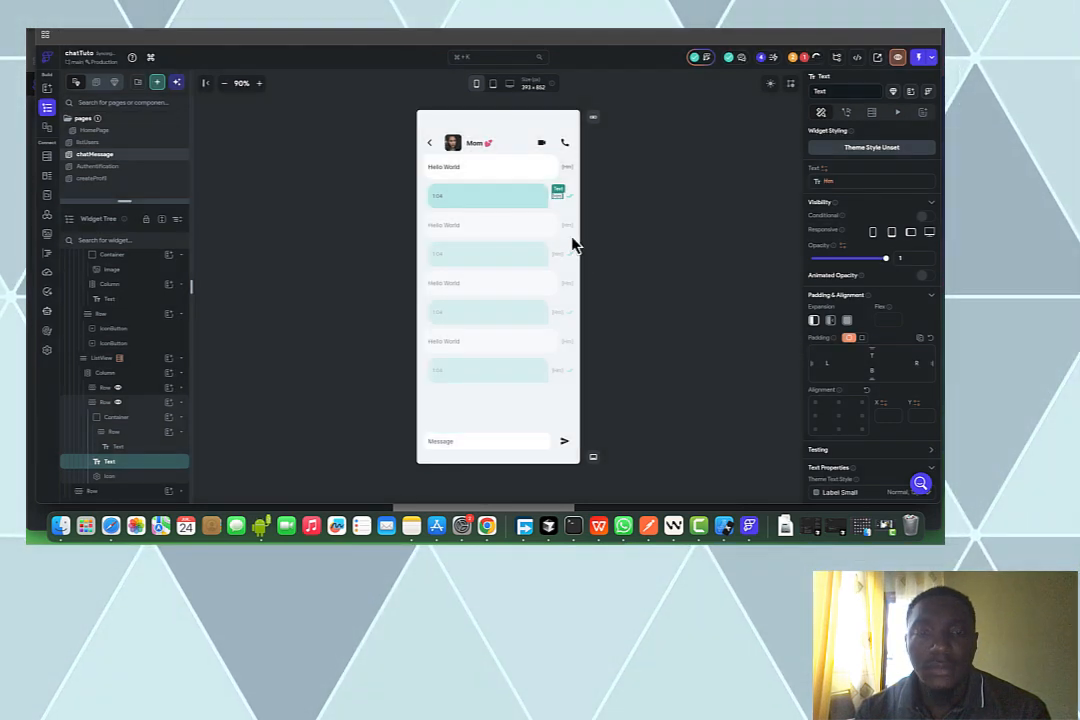
Bind the received bubble's 'Hello World' text to the messages document's messageText field
{"action": "left_click", "coordinate": [440, 176]}
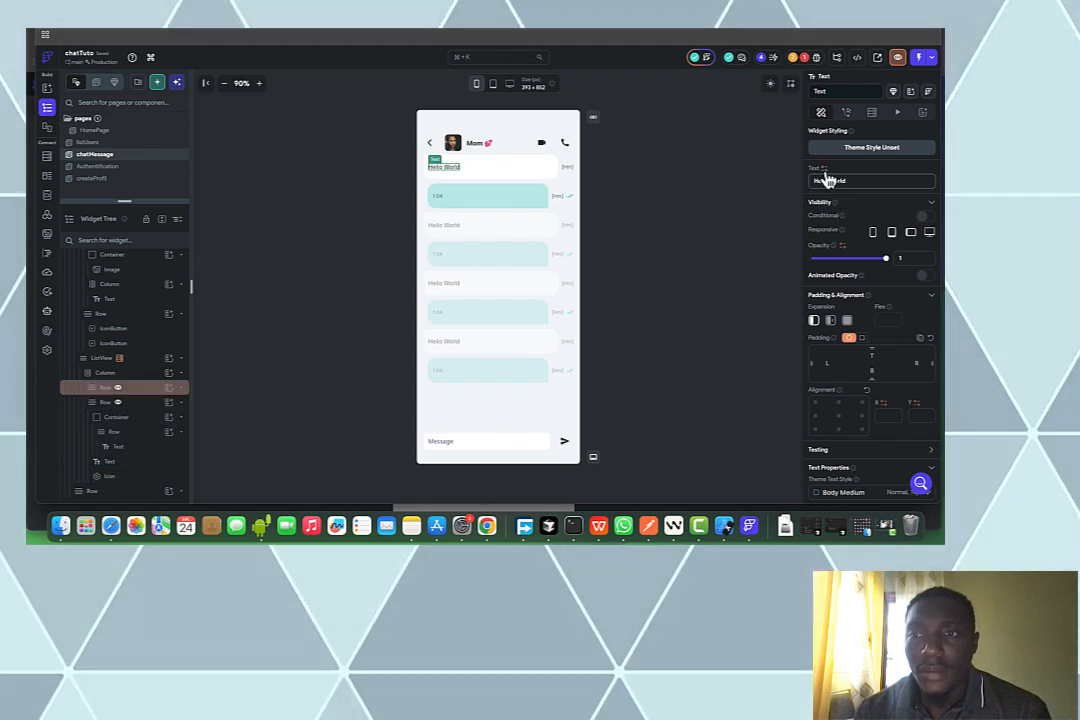
{"action": "left_click", "coordinate": [825, 174]}
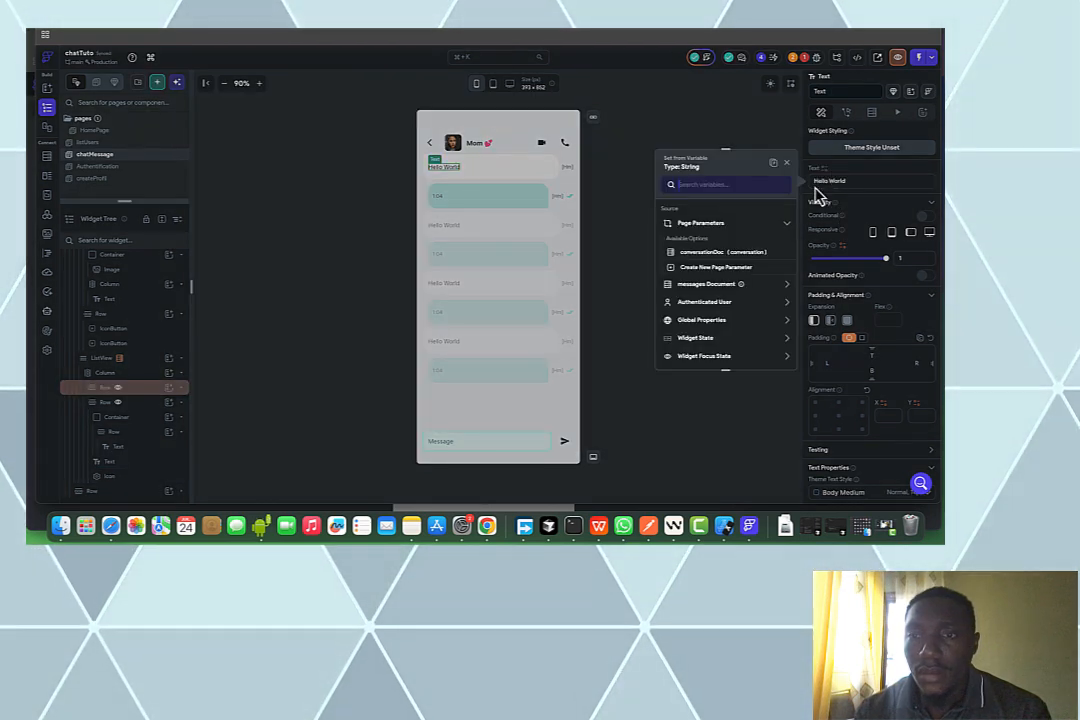
{"action": "left_click", "coordinate": [746, 289]}
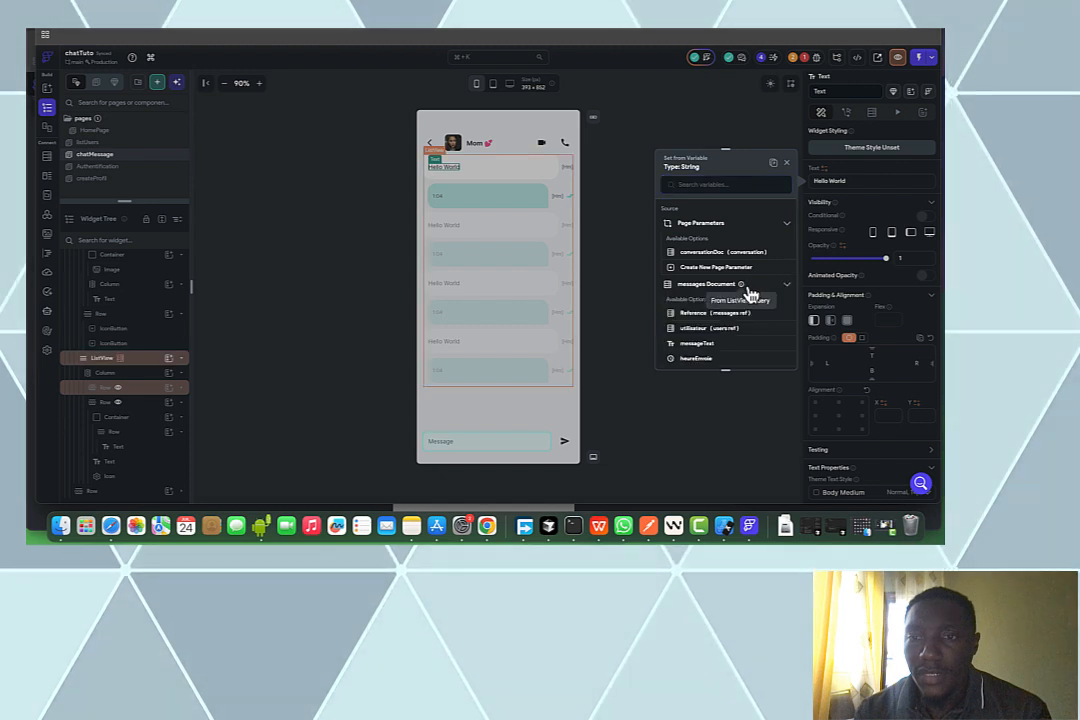
{"action": "left_click", "coordinate": [727, 346]}
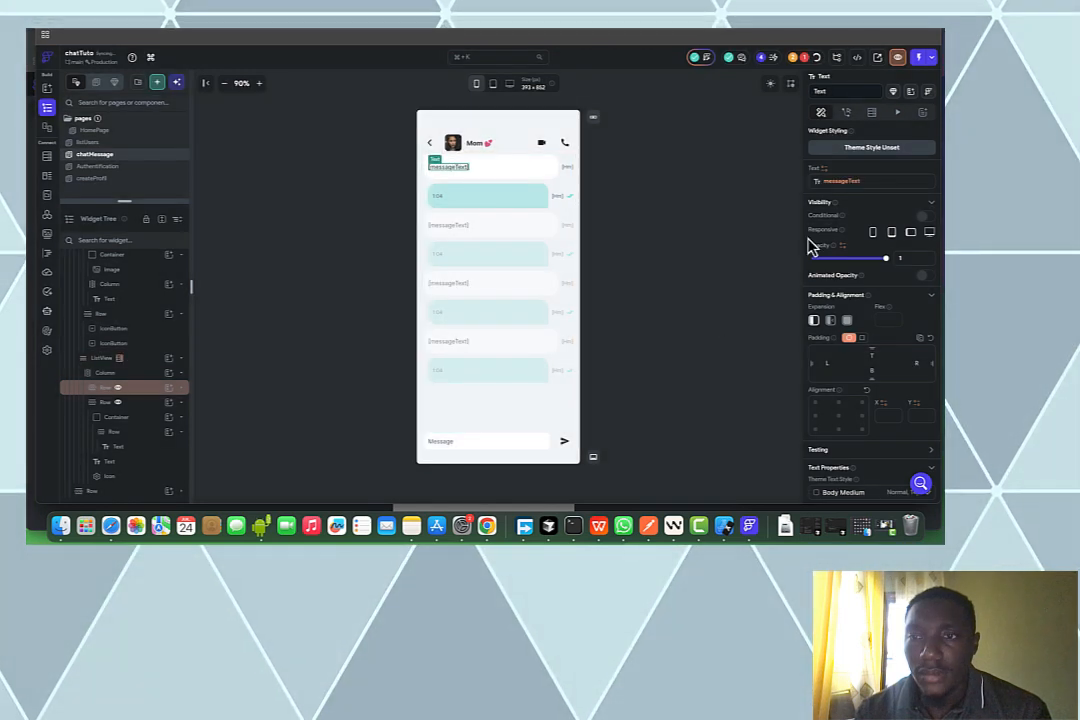
{"action": "left_click", "coordinate": [830, 183]}
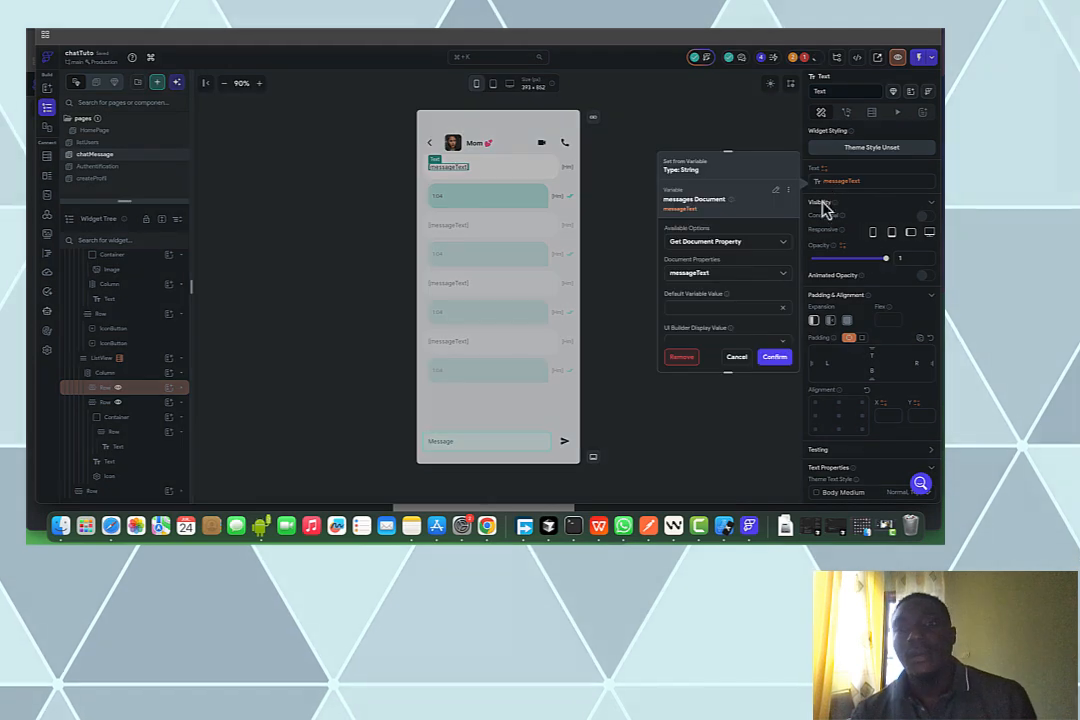
{"action": "left_click", "coordinate": [777, 360]}
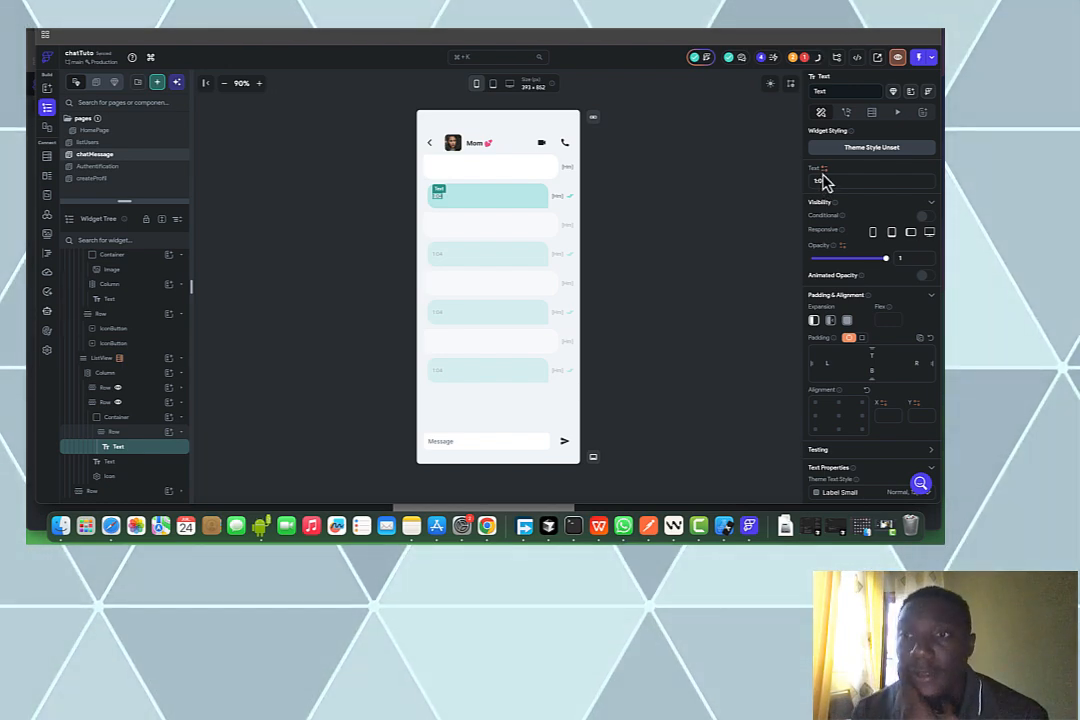
Bind the sent bubble's text to messageText as well
{"action": "left_click", "coordinate": [822, 180]}
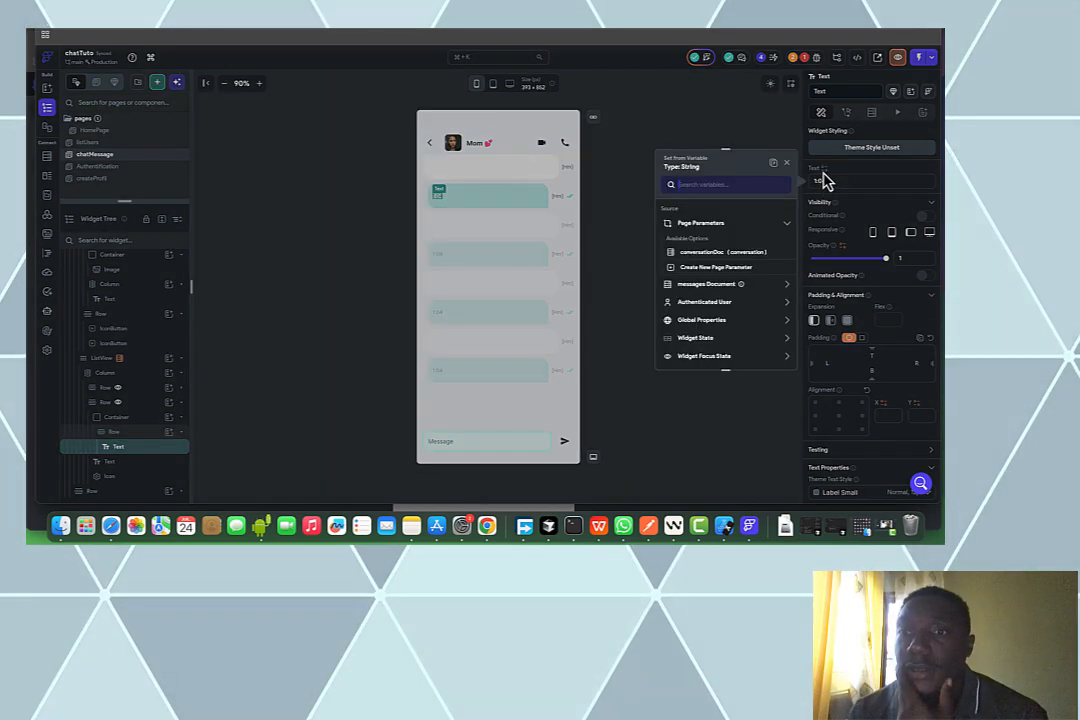
{"action": "left_click", "coordinate": [715, 284]}
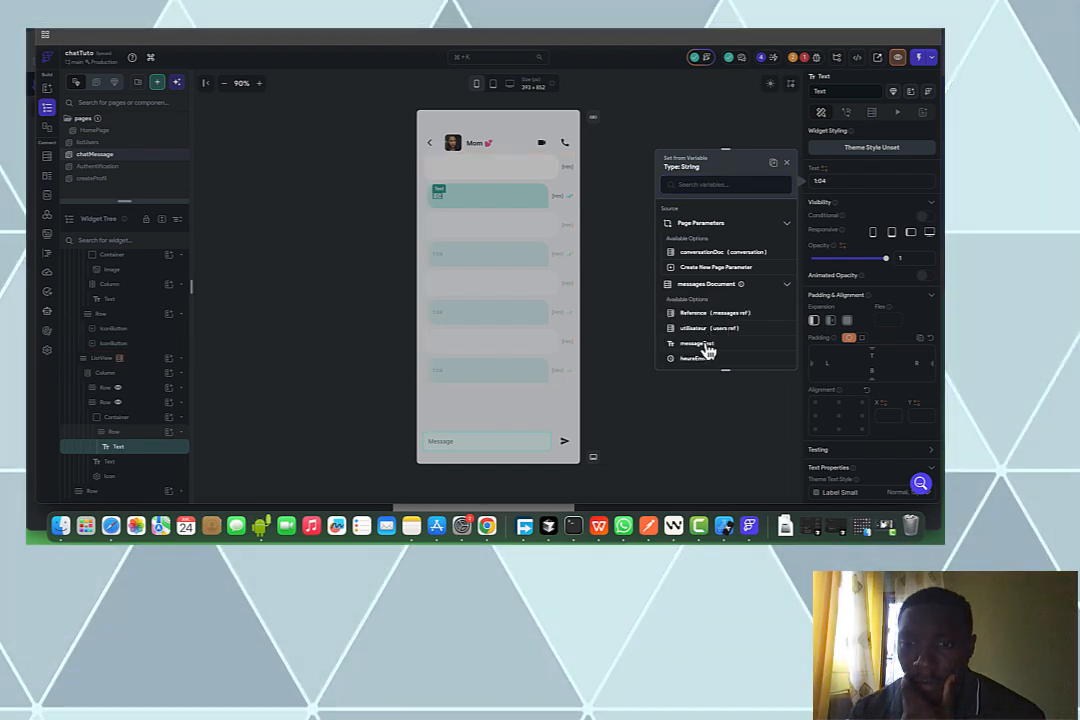
{"action": "left_click", "coordinate": [705, 344]}
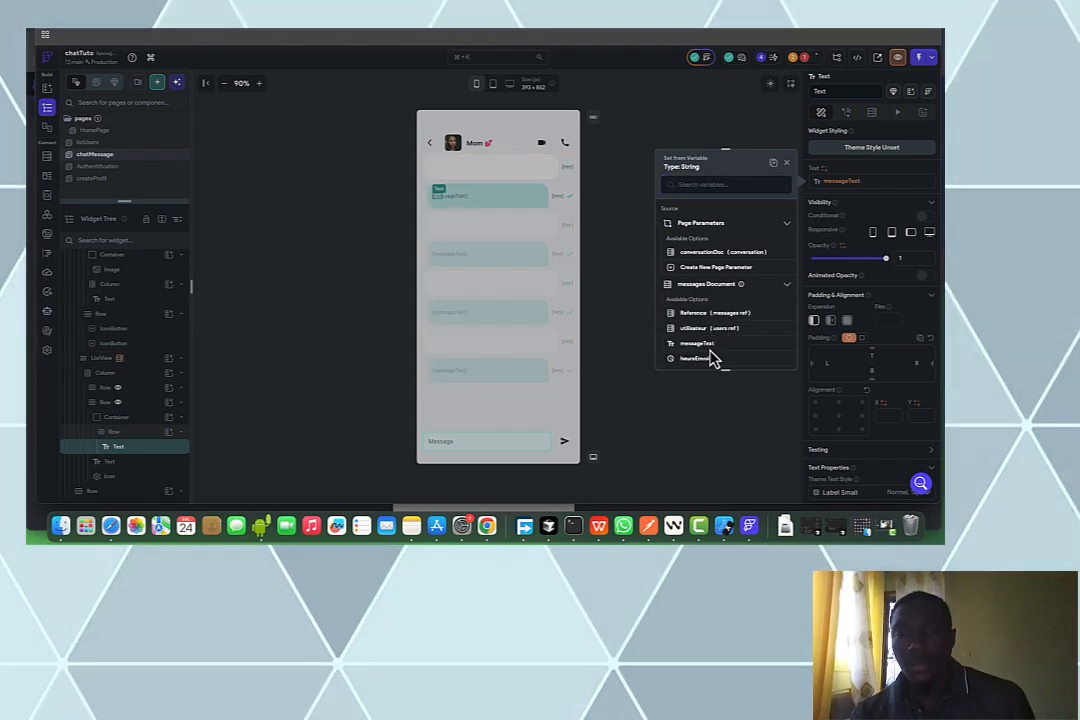
{"action": "left_click", "coordinate": [842, 183]}
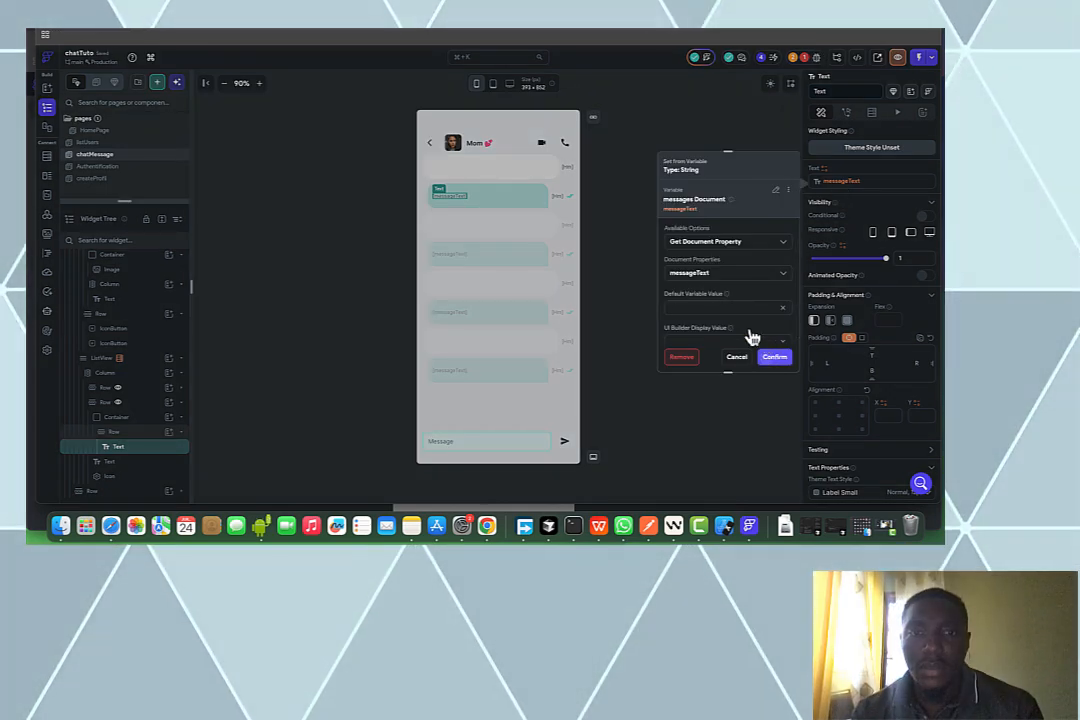
{"action": "left_click", "coordinate": [598, 219]}
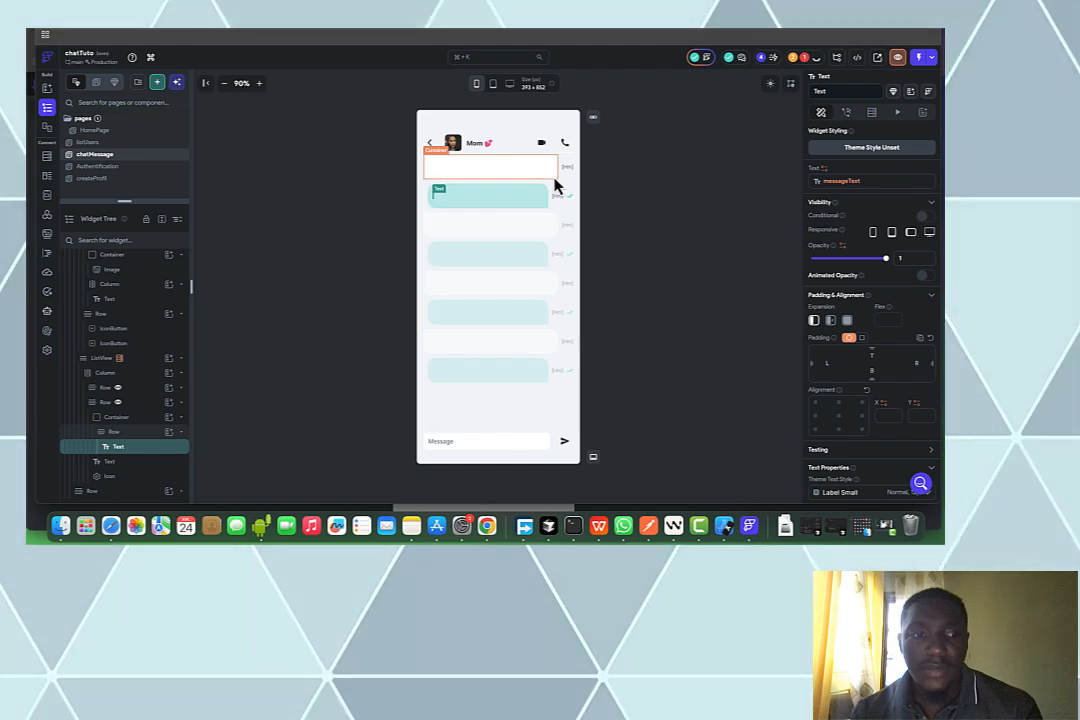
Set the received bubble container's height to 40 and give it the default, content-fitting expansion
{"action": "left_click", "coordinate": [555, 179]}
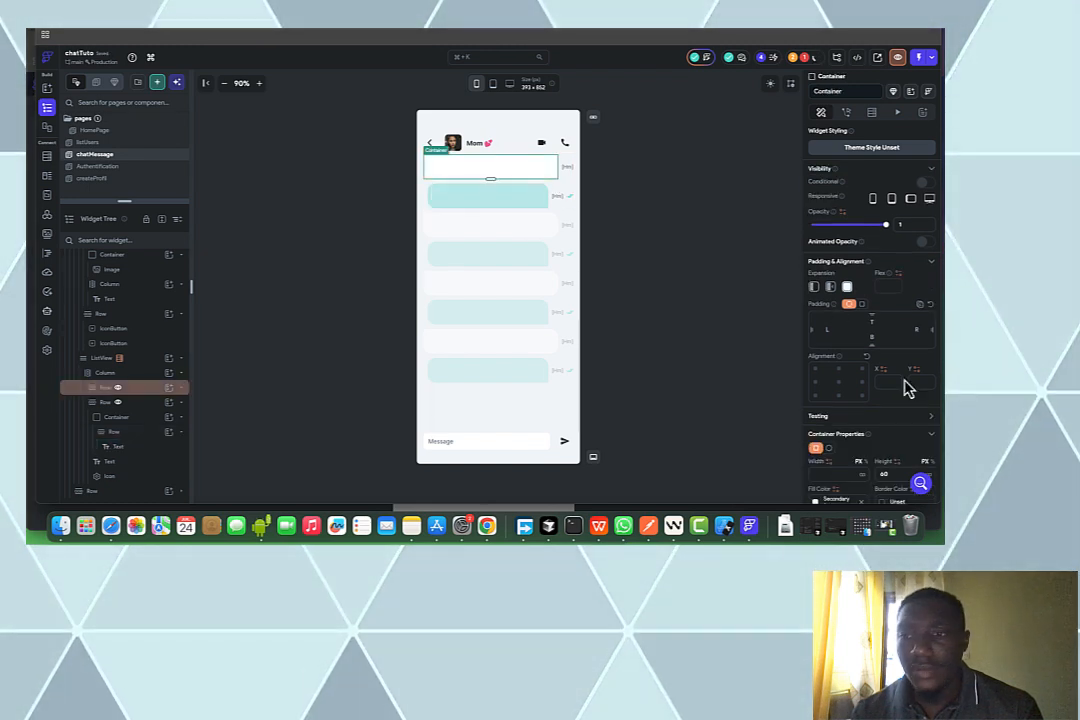
{"action": "scroll", "coordinate": [922, 424], "scroll_direction": "down", "scroll_amount": 3}
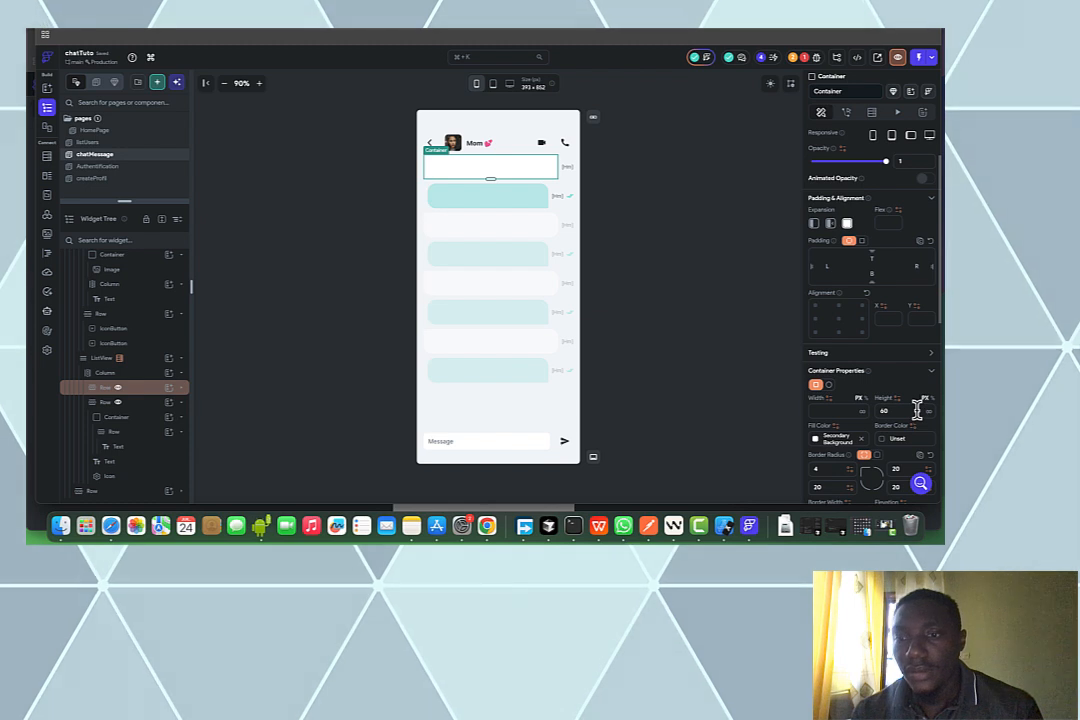
{"action": "scroll", "coordinate": [922, 422], "scroll_direction": "down", "scroll_amount": 2}
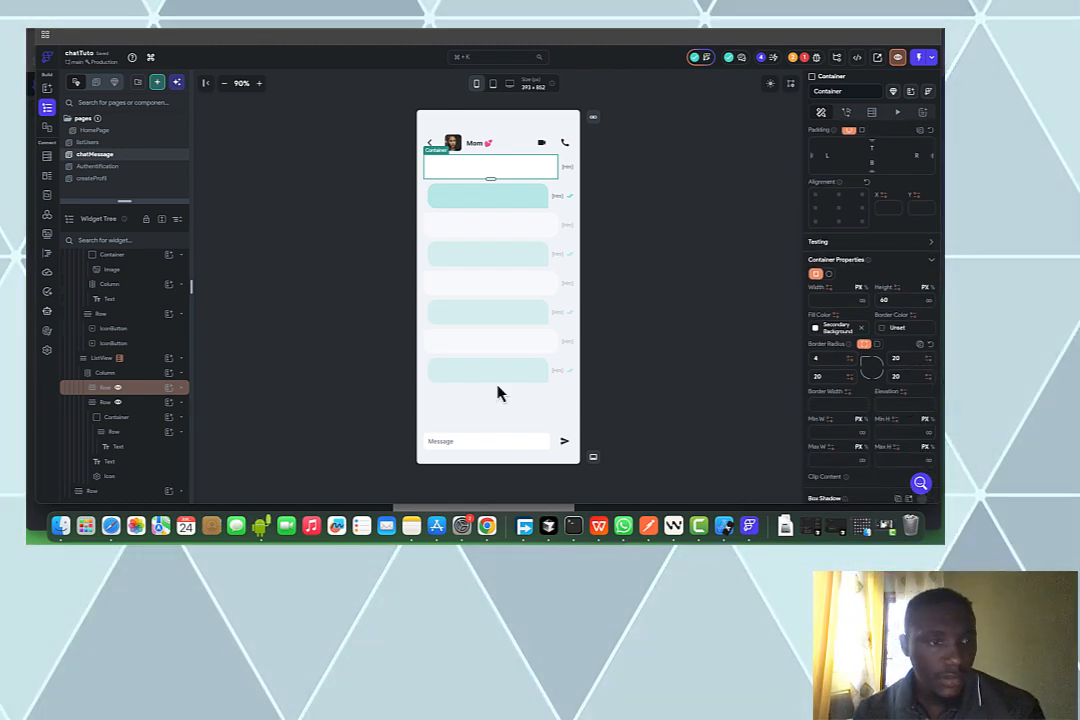
{"action": "left_click", "coordinate": [182, 389]}
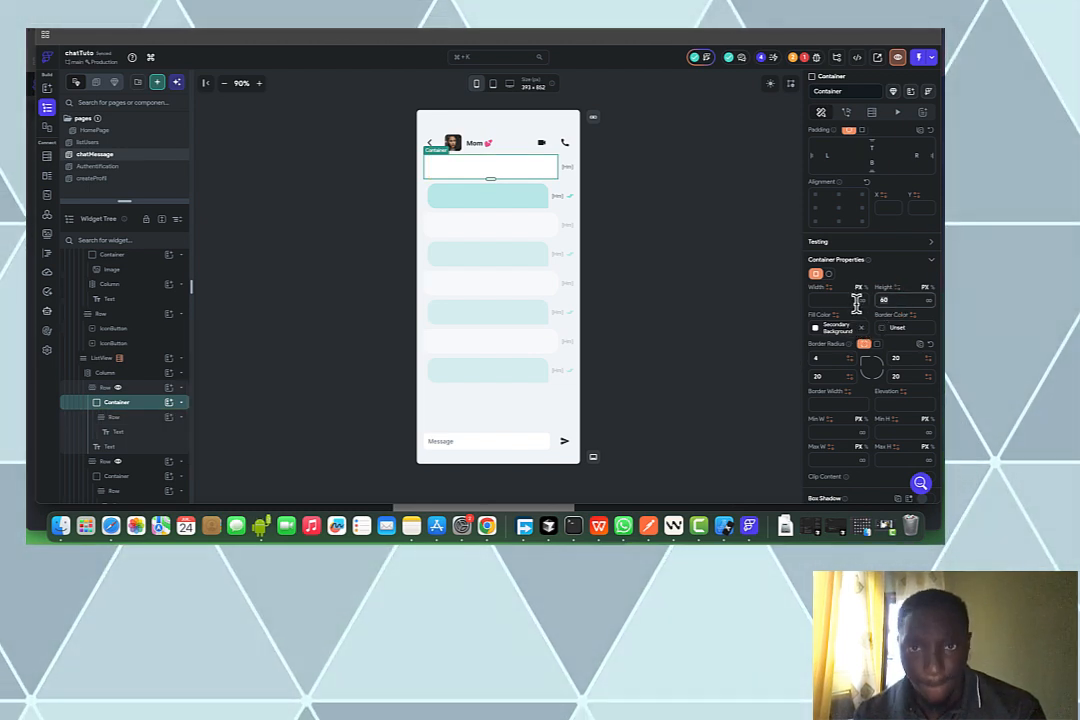
{"action": "key", "text": "BackSpace"}
{"action": "key", "text": "BackSpace"}
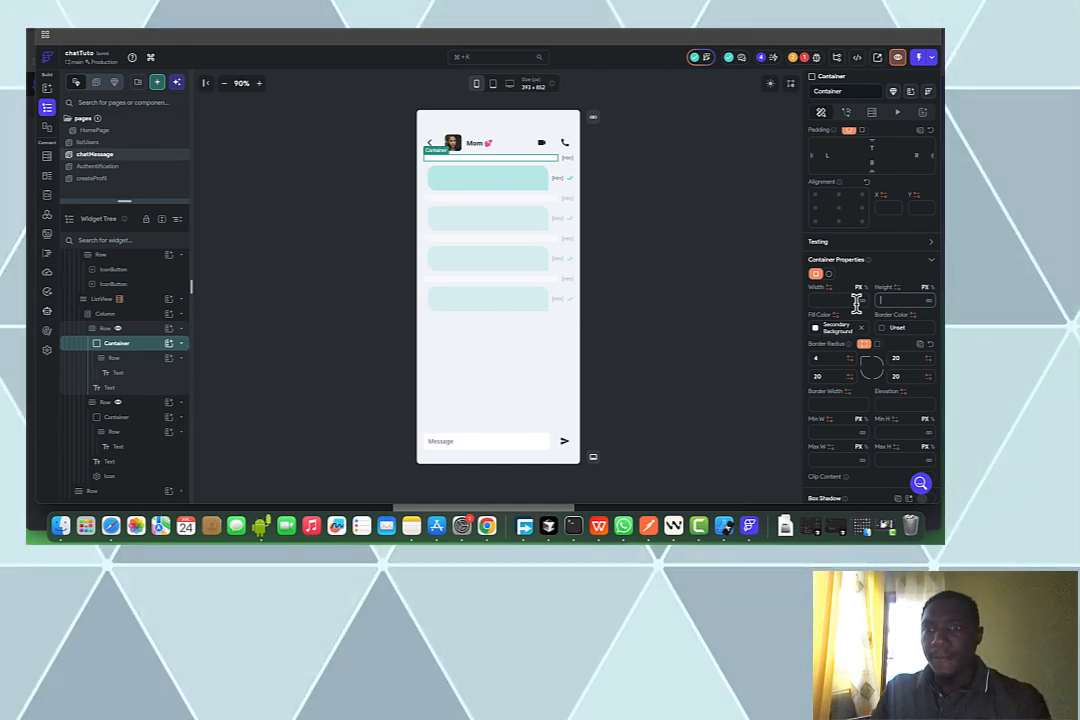
{"action": "type", "text": "40"}
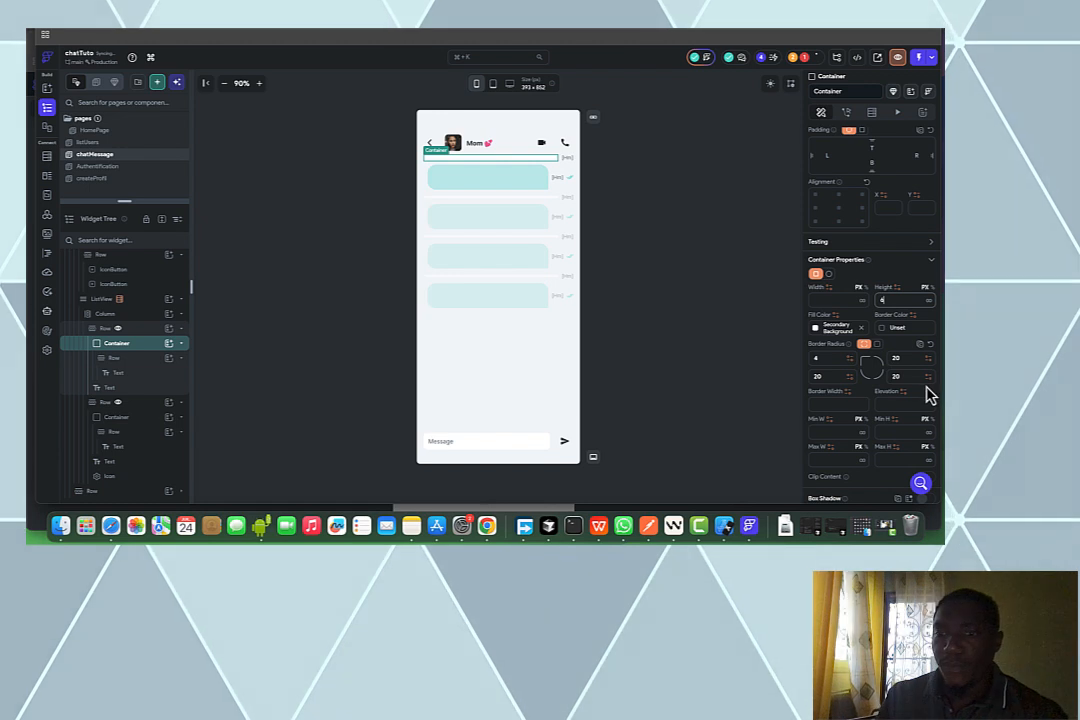
{"action": "scroll", "coordinate": [926, 383], "scroll_direction": "up", "scroll_amount": 5}
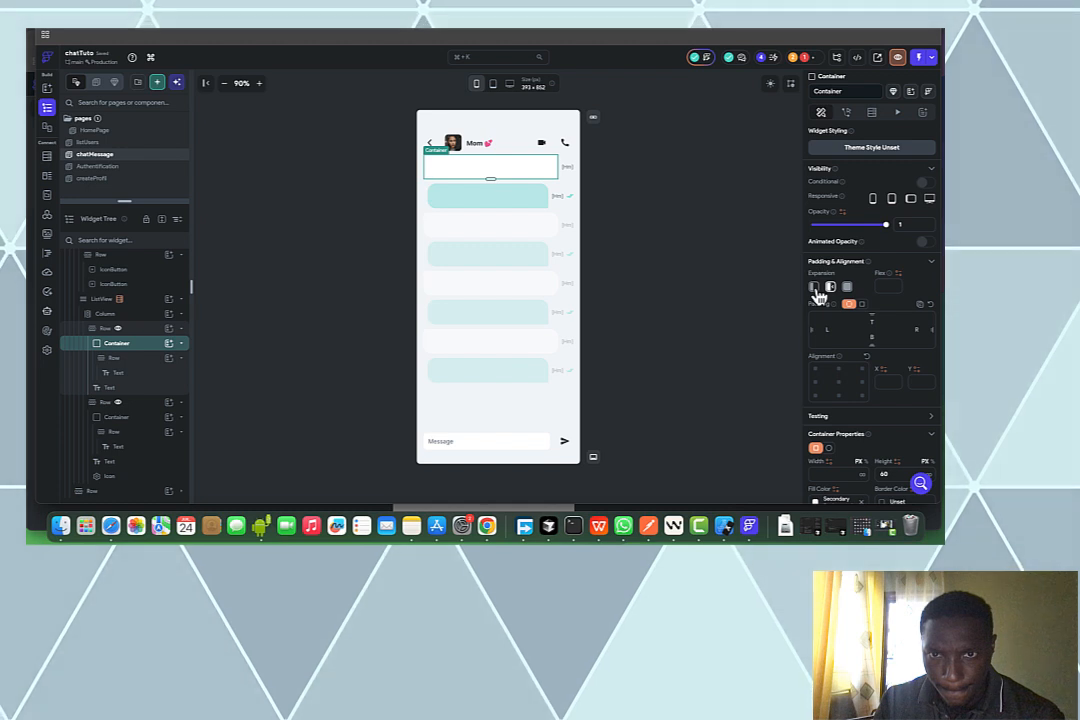
{"action": "left_click", "coordinate": [815, 288]}
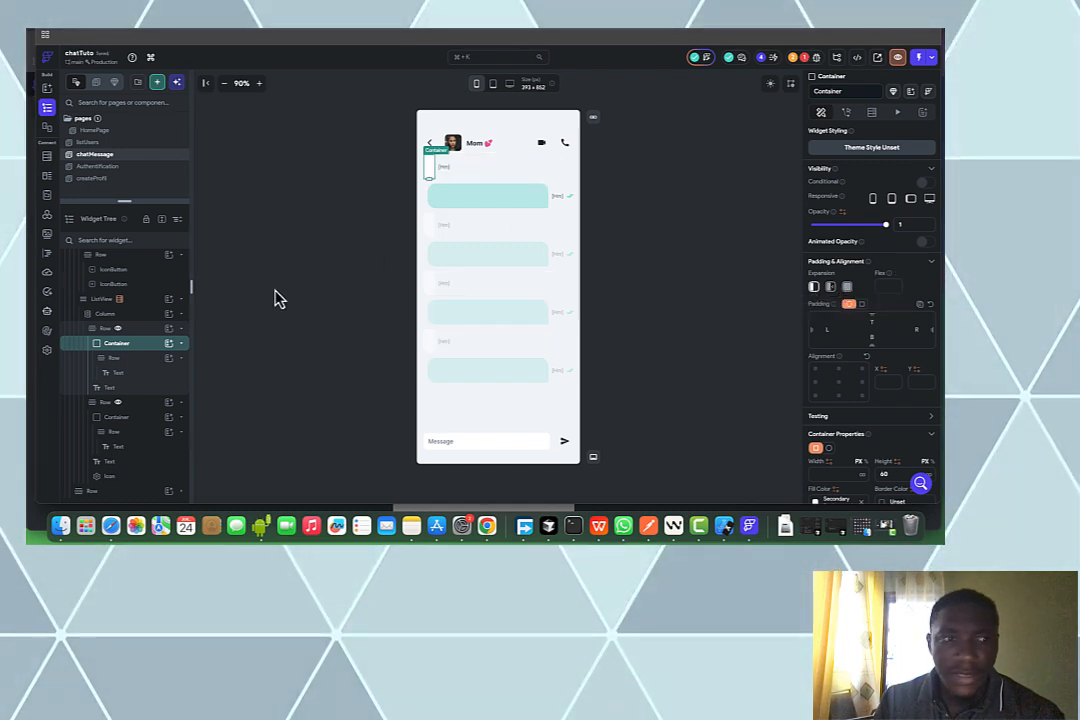
Make the sent bubble container shrink to fit its content too
{"action": "left_click", "coordinate": [133, 418]}
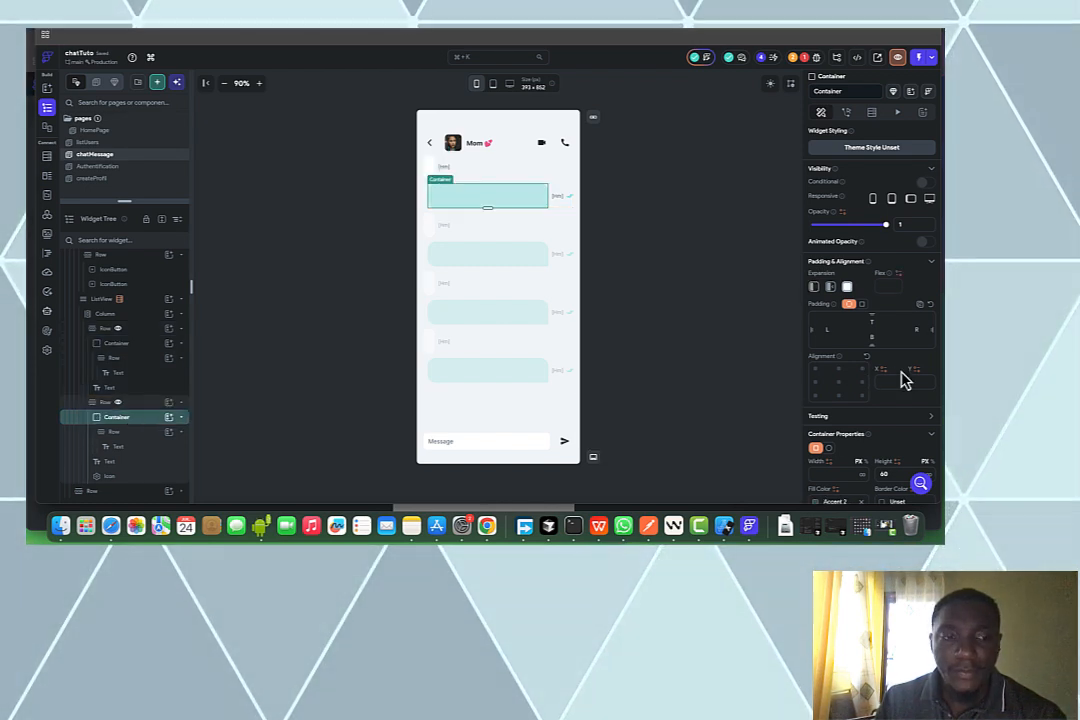
{"action": "scroll", "coordinate": [880, 420], "scroll_direction": "down", "scroll_amount": 1}
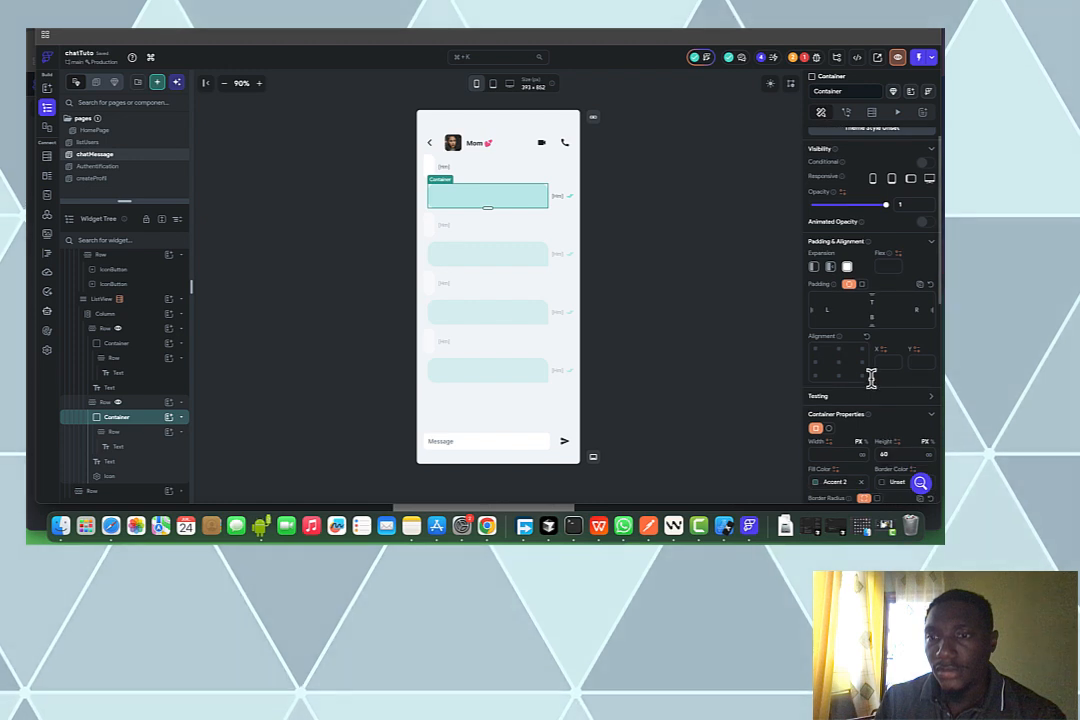
{"action": "left_click", "coordinate": [816, 268]}
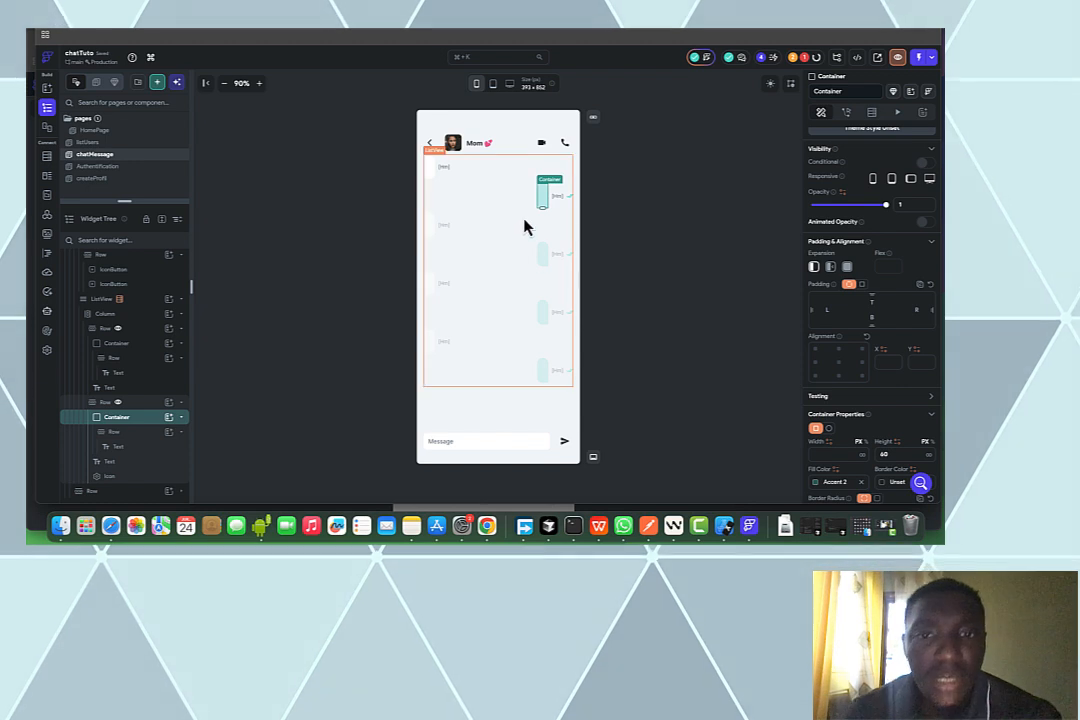
{"action": "left_click", "coordinate": [138, 302]}
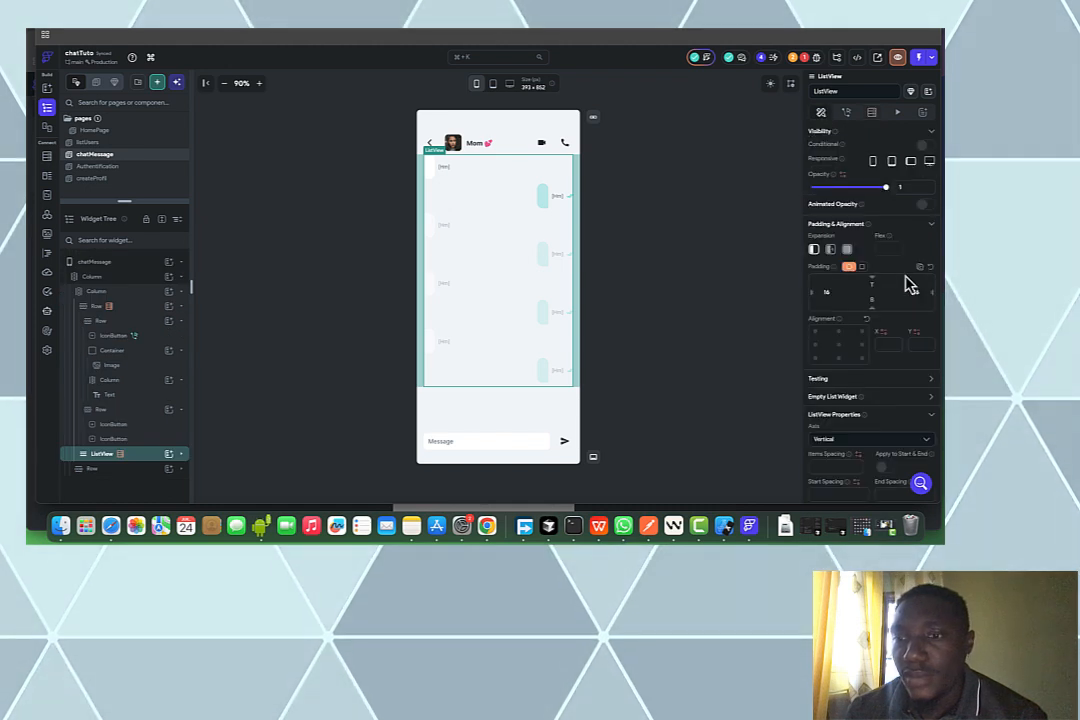
Turn on Primary for the messages ListView, then select the message field and the chatMessage page
{"action": "scroll", "coordinate": [908, 283], "scroll_direction": "down", "scroll_amount": 4}
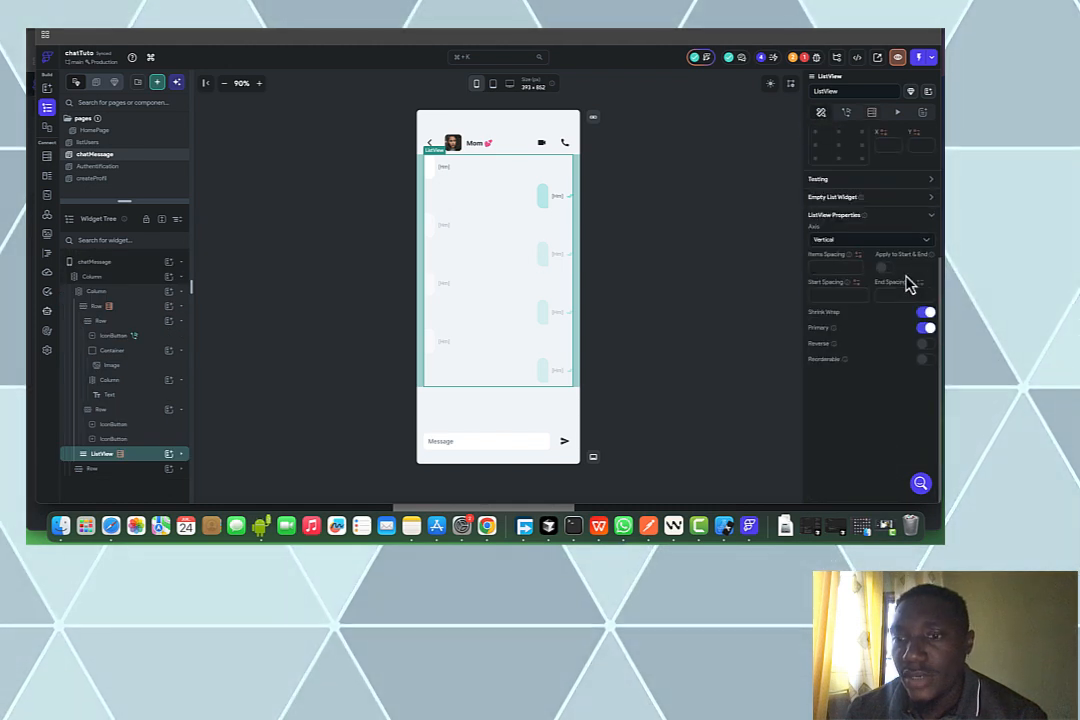
{"action": "left_click", "coordinate": [925, 327]}
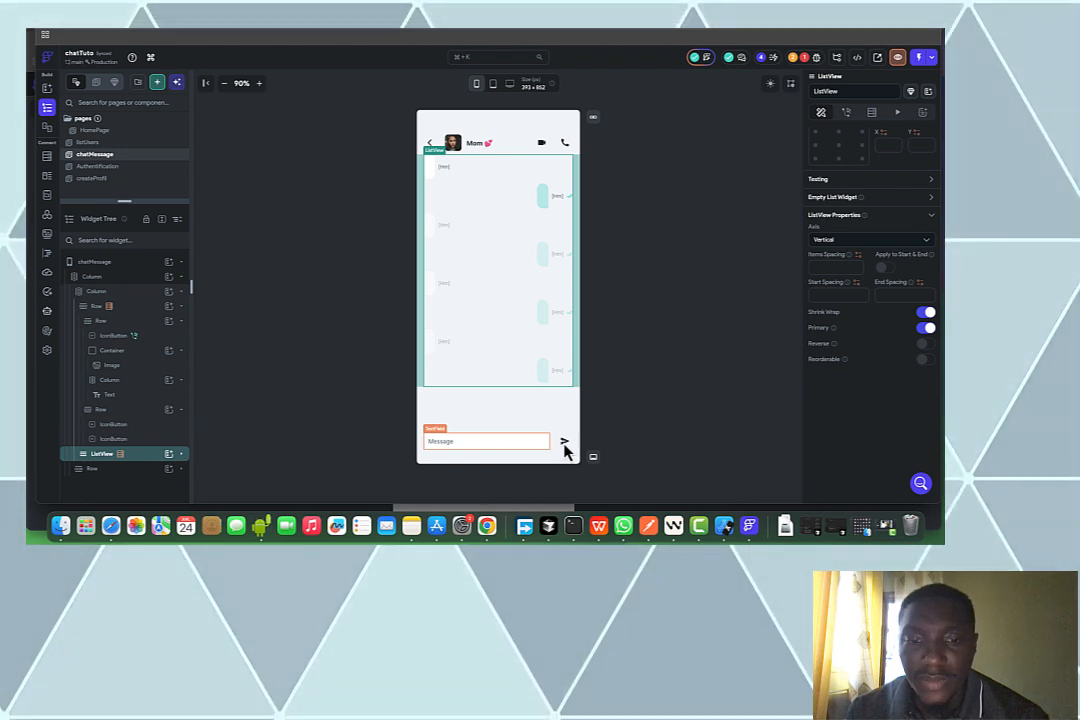
{"action": "left_click", "coordinate": [510, 441]}
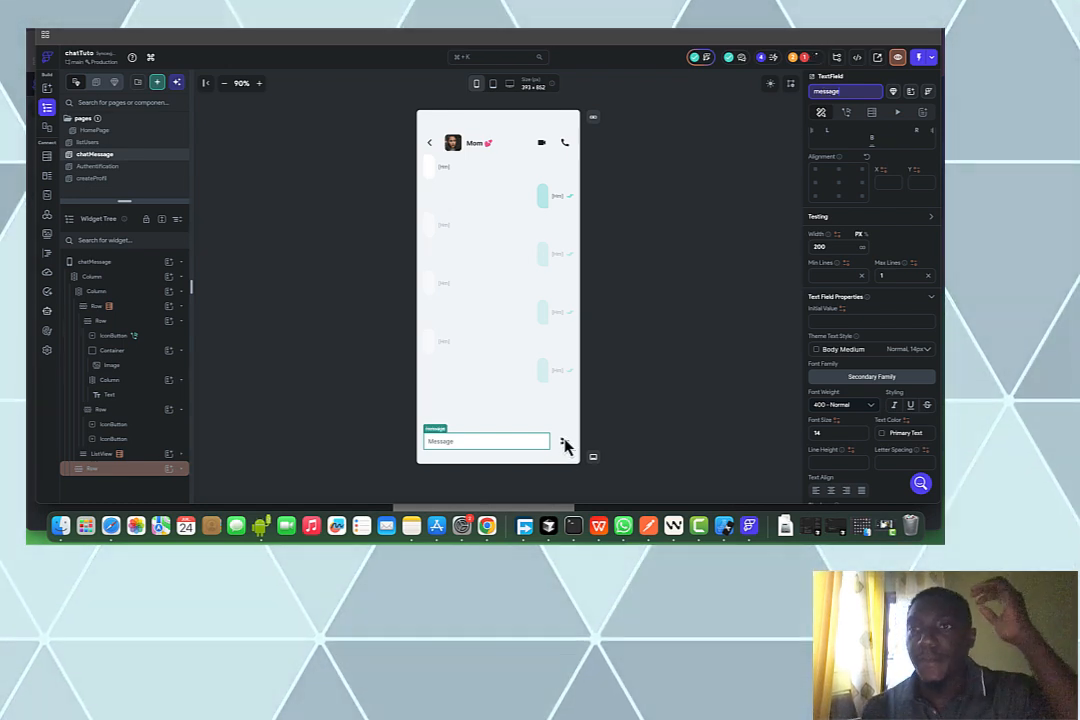
{"action": "left_click", "coordinate": [726, 306]}
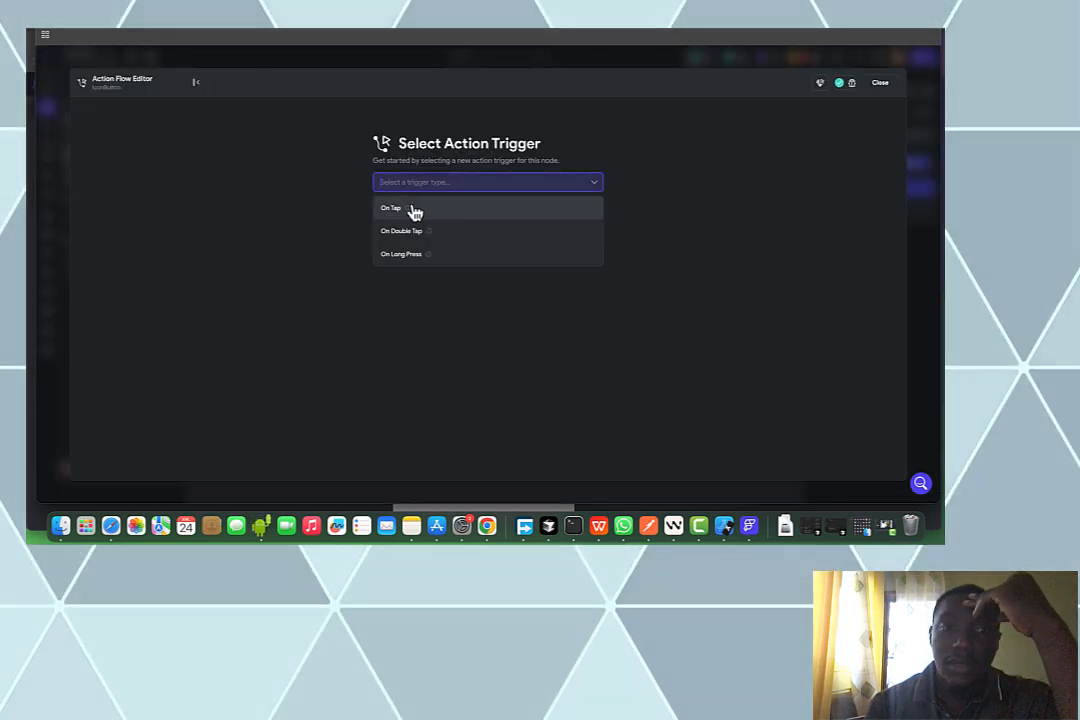
Make the send button's On Tap action create a Firestore document in the messages collection
{"action": "left_click", "coordinate": [415, 210]}
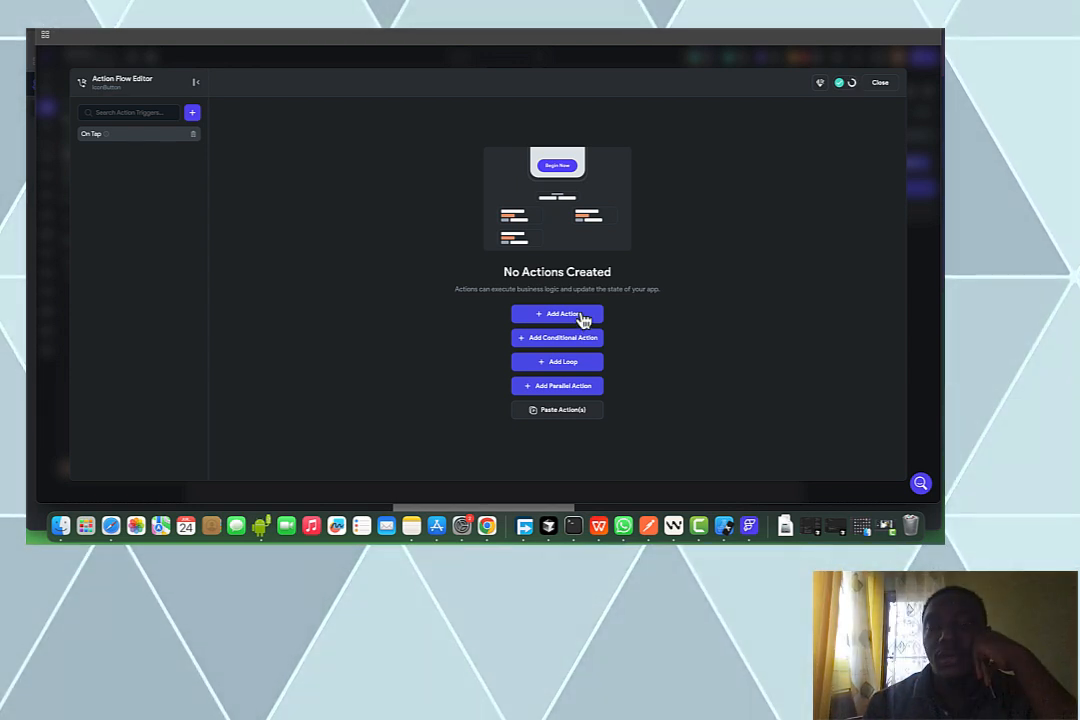
{"action": "left_click", "coordinate": [585, 318]}
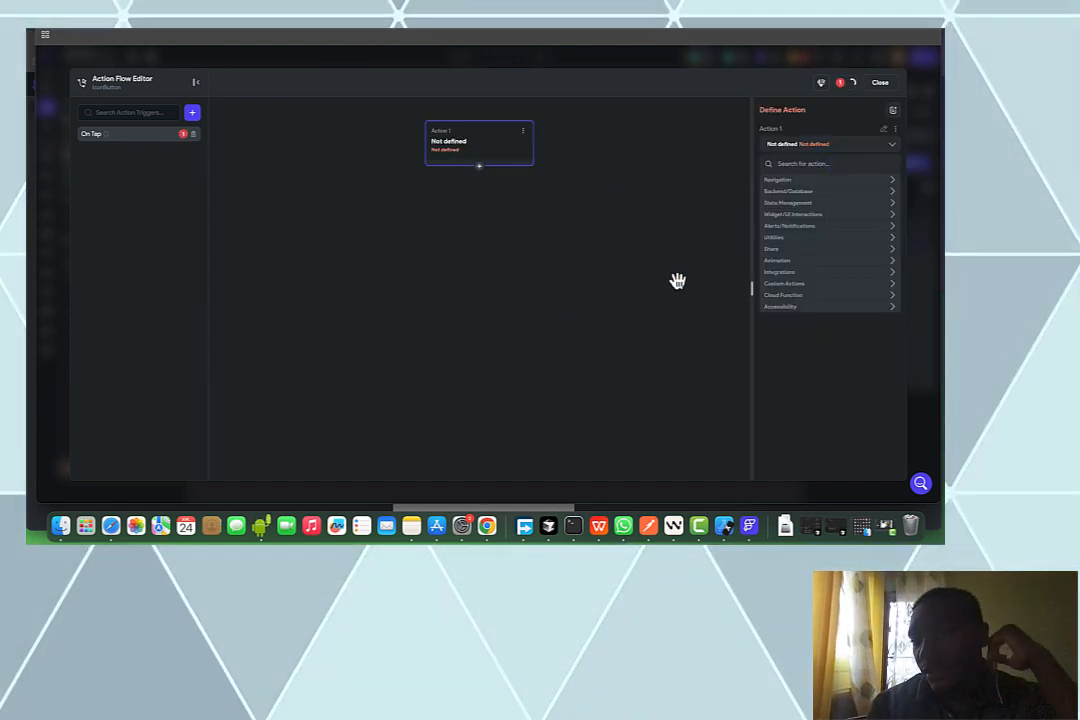
{"action": "left_click", "coordinate": [817, 195]}
{"action": "left_click", "coordinate": [815, 195]}
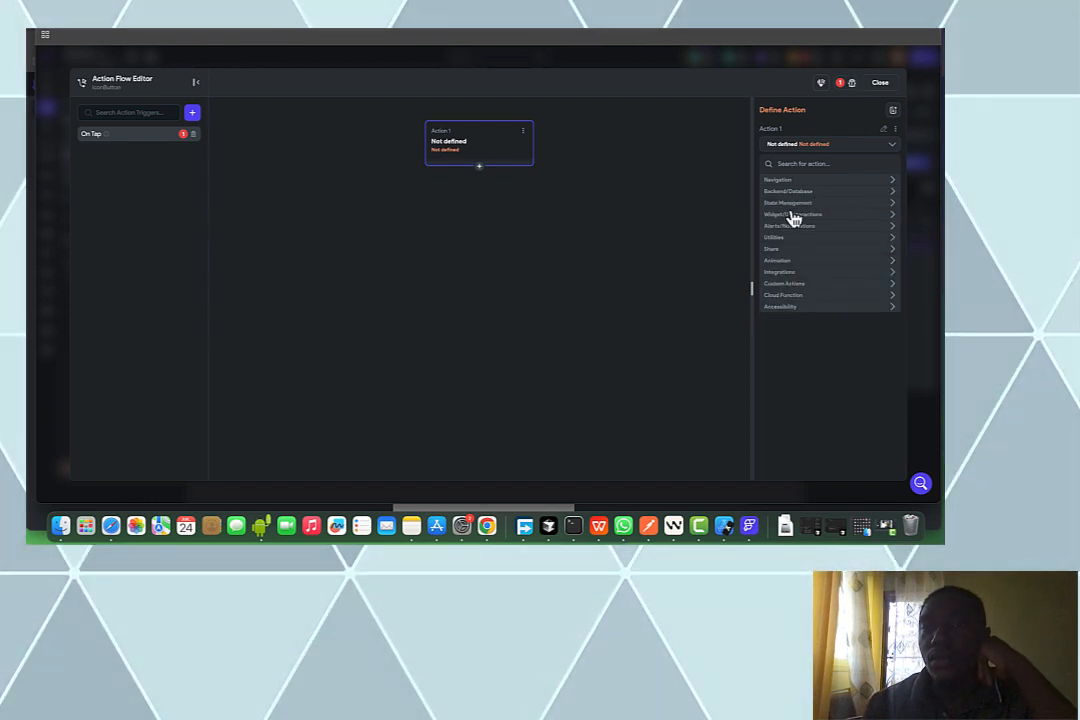
{"action": "left_click", "coordinate": [790, 193]}
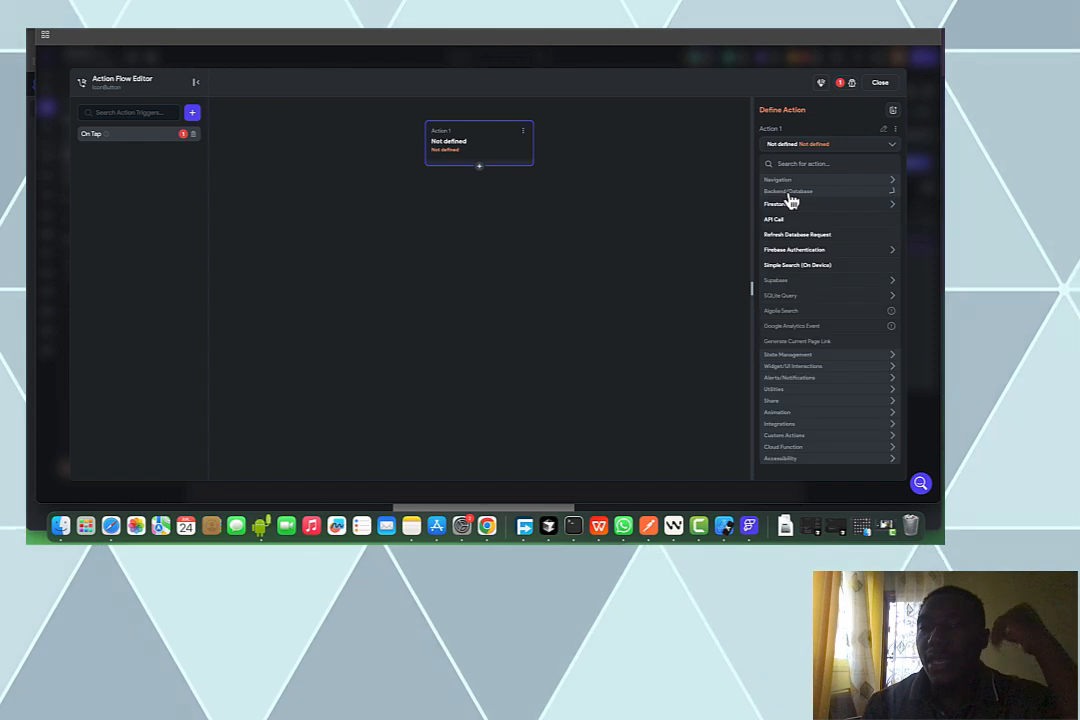
{"action": "left_click", "coordinate": [789, 207]}
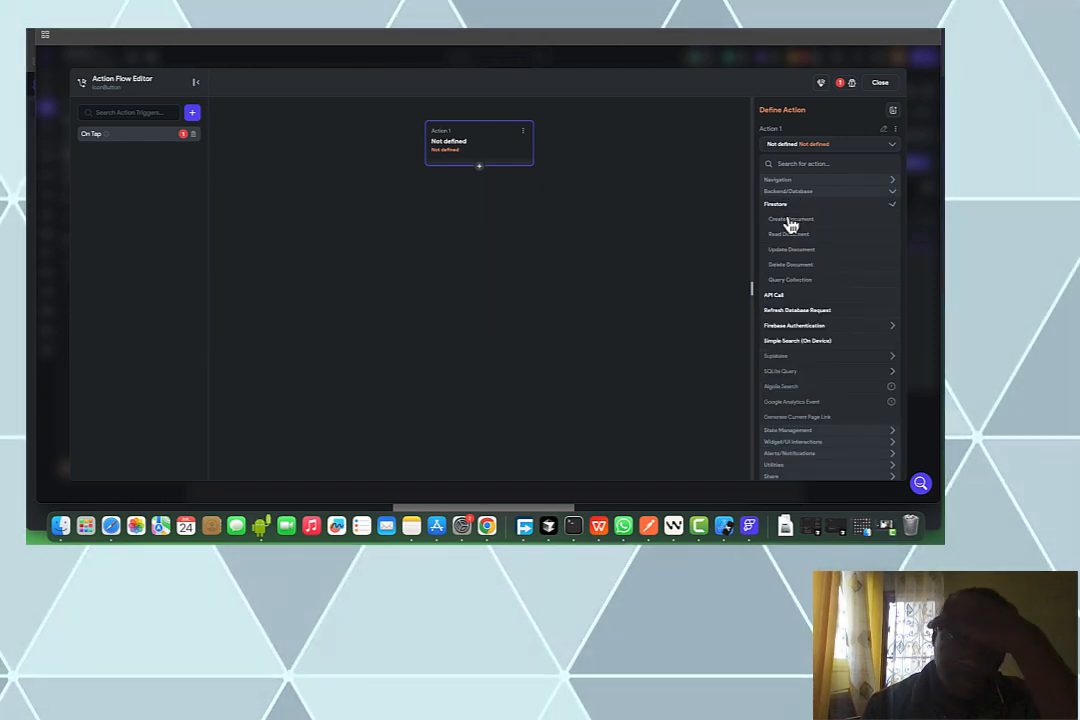
{"action": "left_click", "coordinate": [788, 221]}
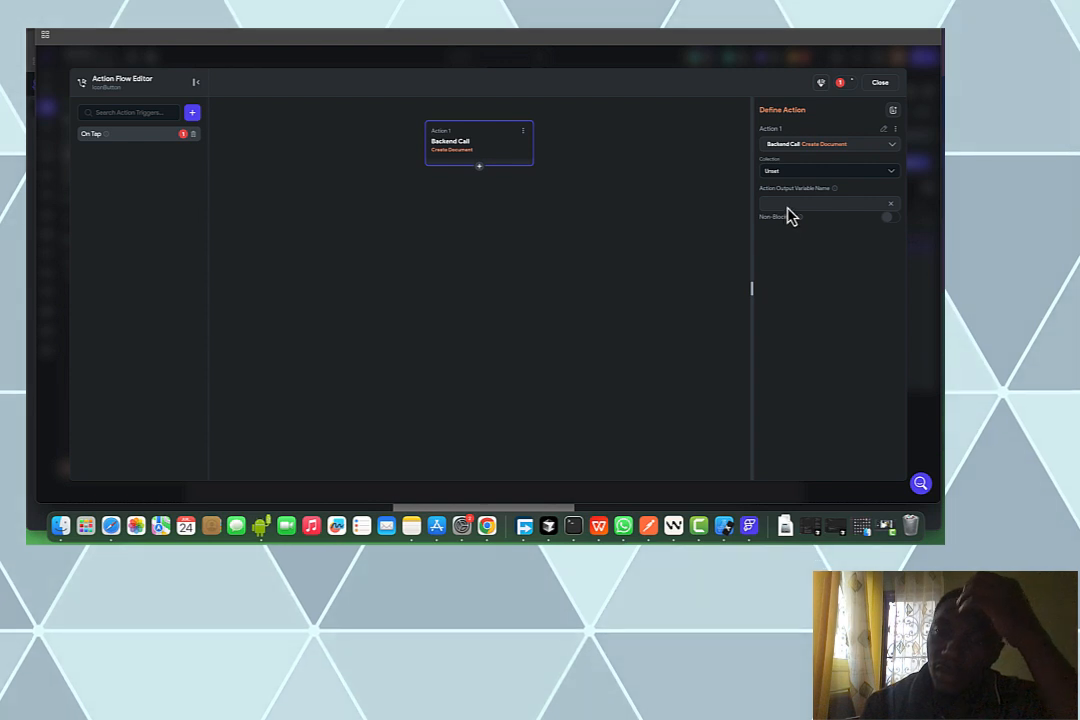
{"action": "left_click", "coordinate": [789, 173]}
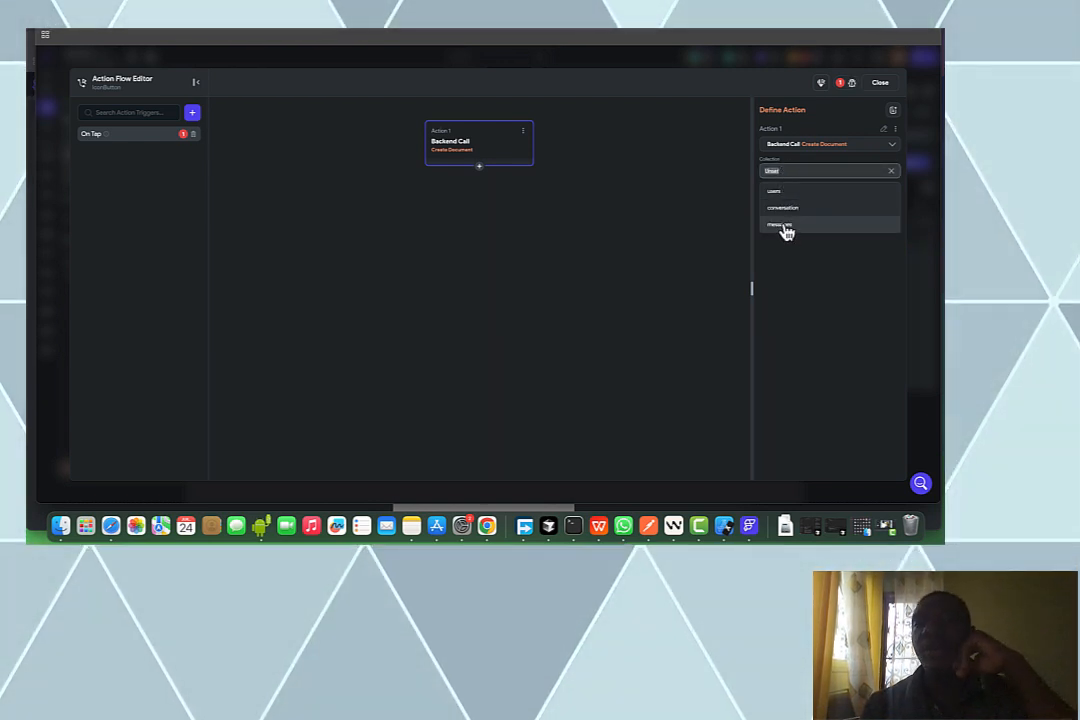
{"action": "left_click", "coordinate": [785, 228]}
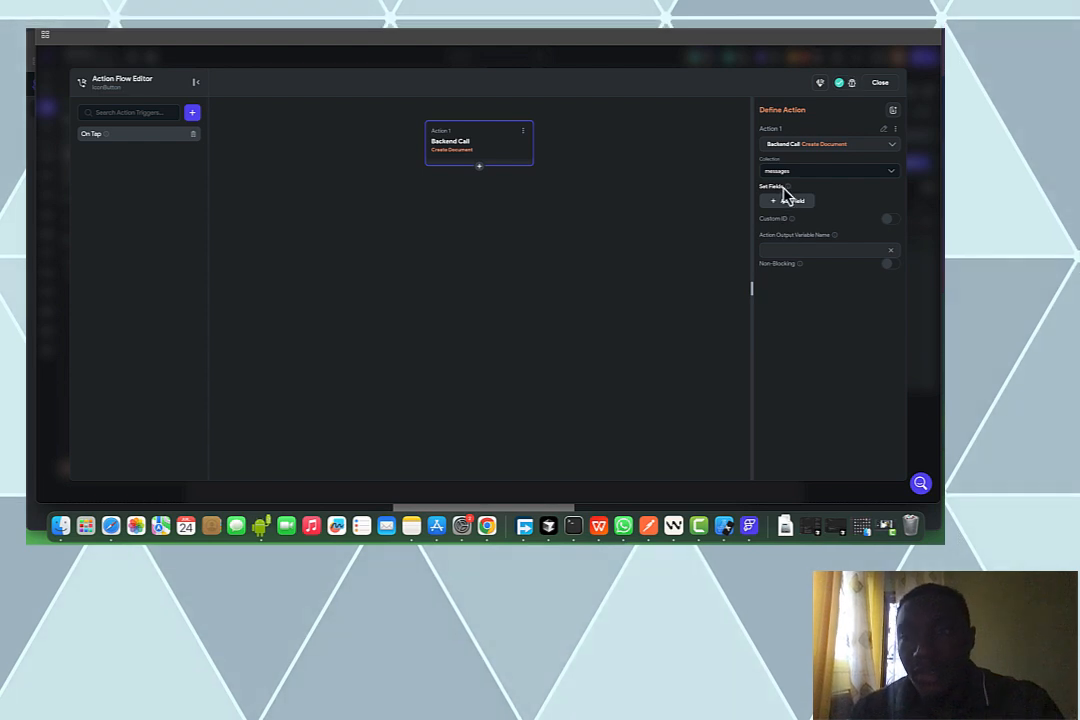
Add the utilisateur, messageText, heureEnvoie and conversationRef fields, with conversationRef set to conversationDoc's Reference
{"action": "left_click", "coordinate": [785, 203]}
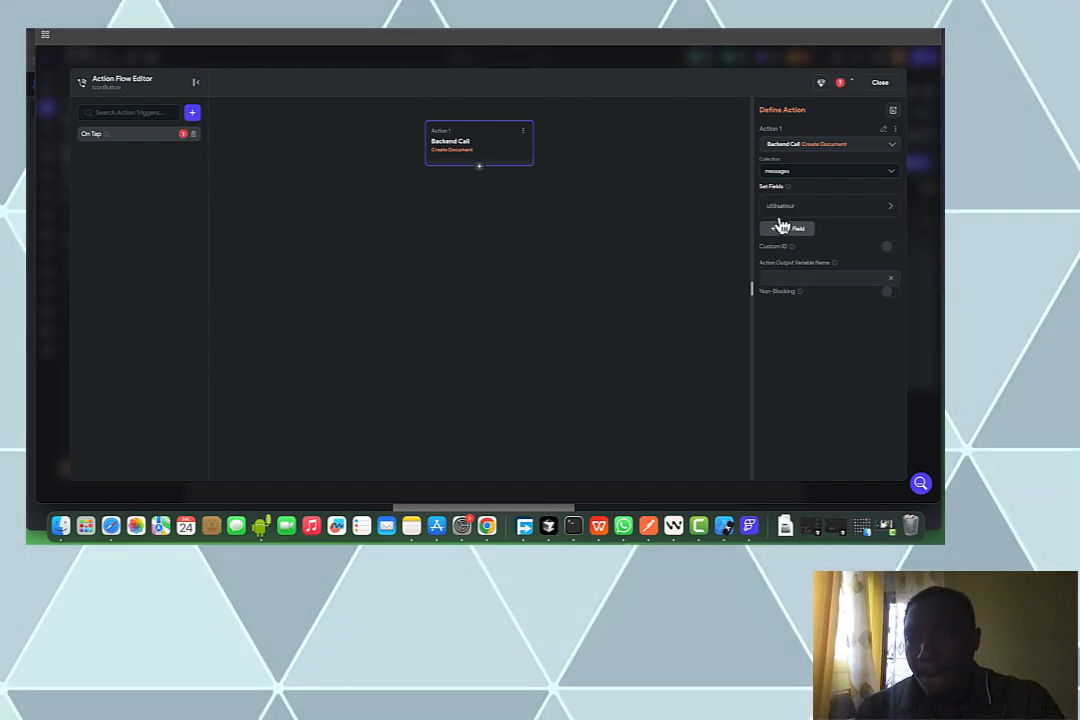
{"action": "left_click", "coordinate": [784, 232]}
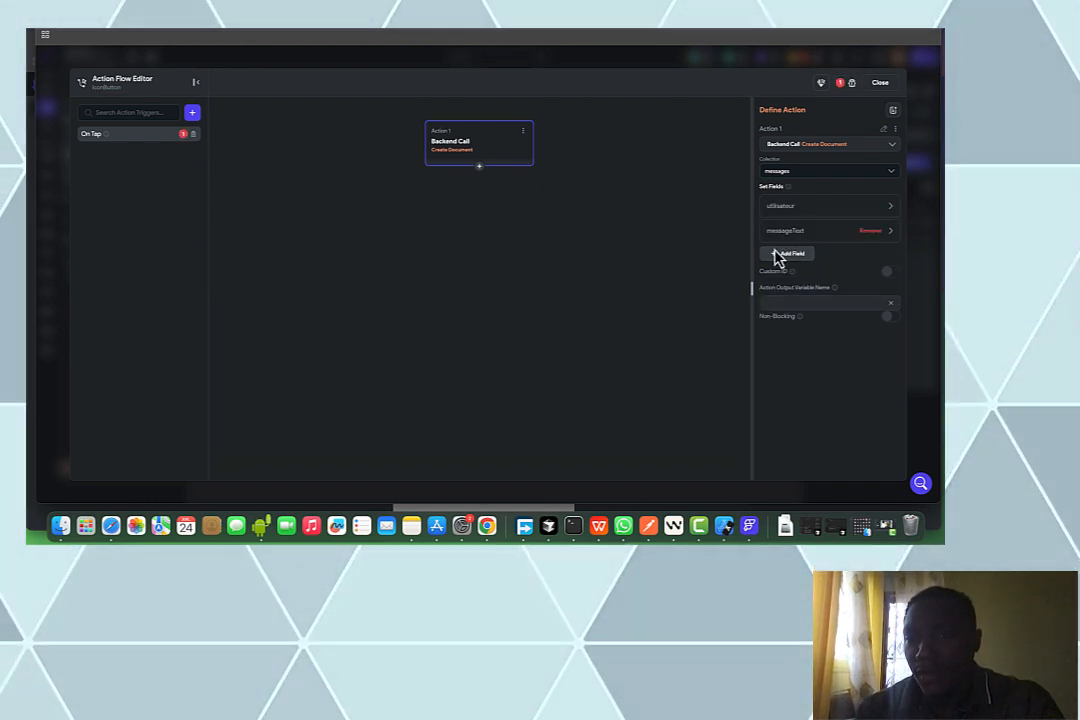
{"action": "left_click", "coordinate": [787, 256]}
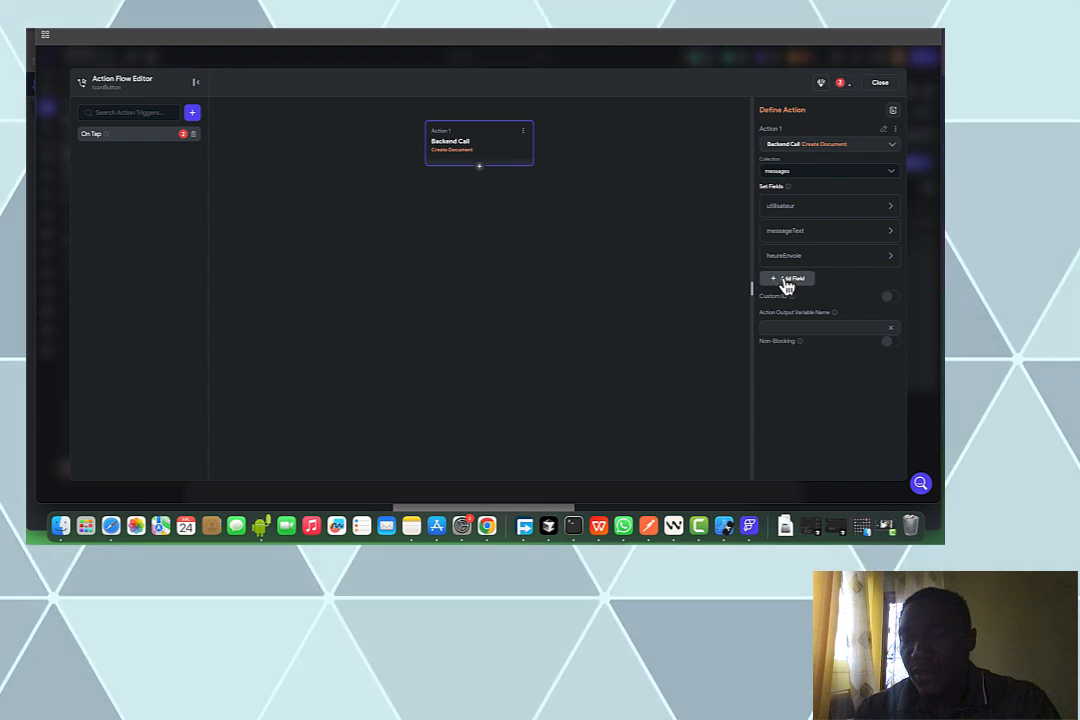
{"action": "left_click", "coordinate": [787, 284]}
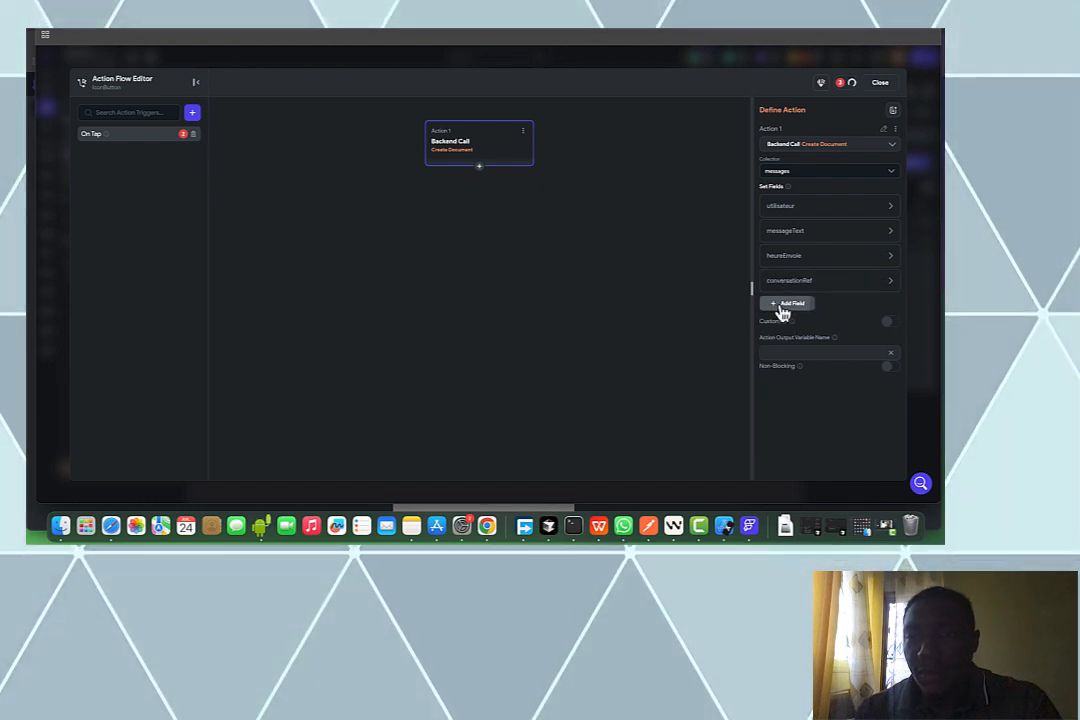
{"action": "left_click", "coordinate": [805, 290]}
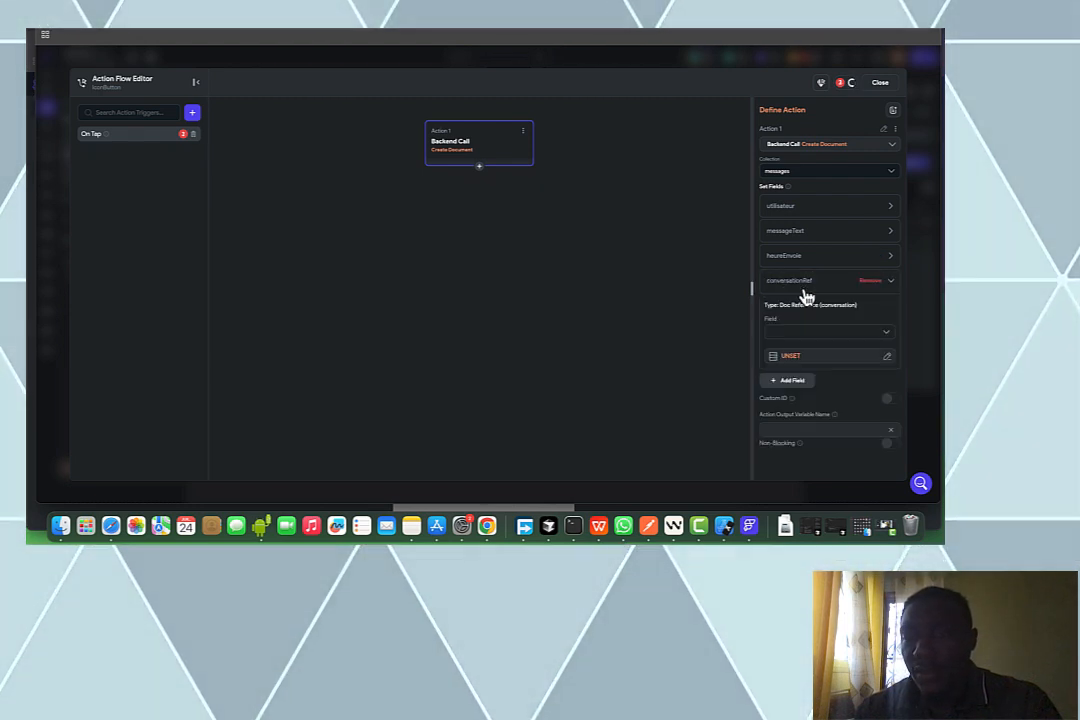
{"action": "left_click", "coordinate": [790, 355]}
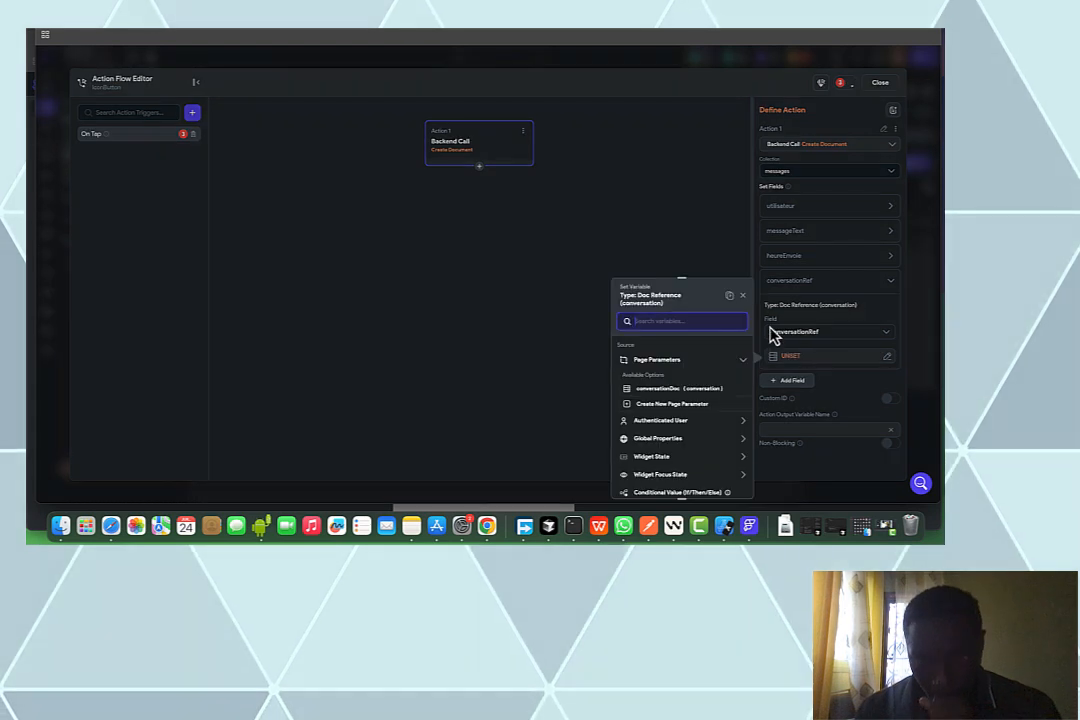
{"action": "left_click", "coordinate": [652, 390]}
{"action": "left_click", "coordinate": [651, 368]}
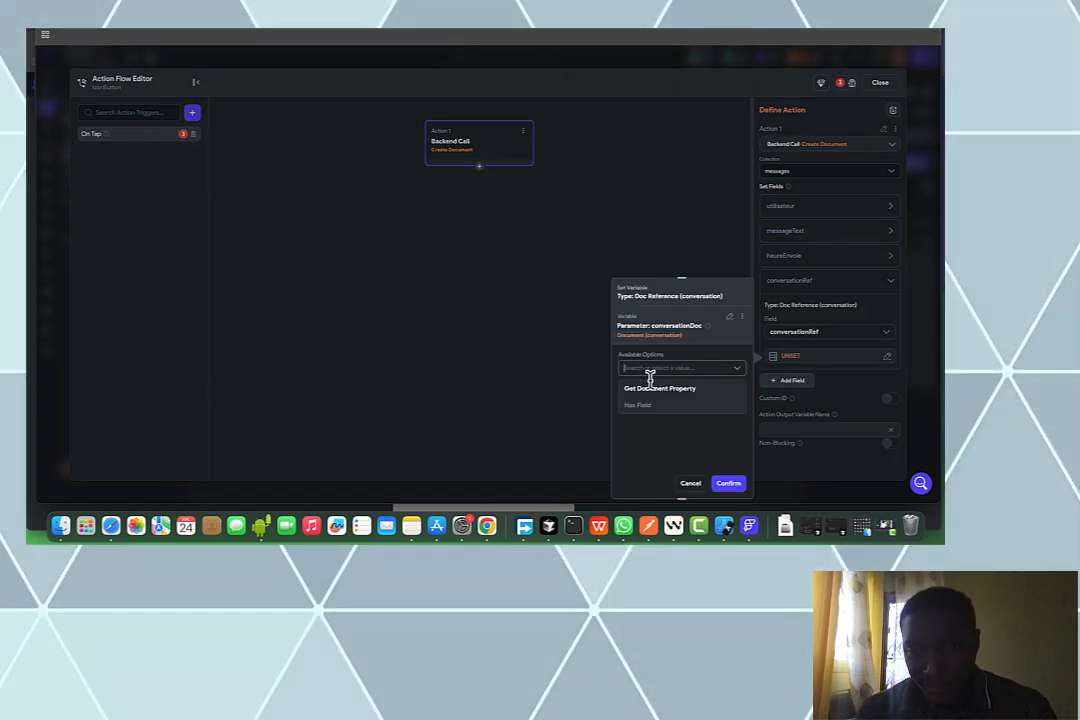
{"action": "left_click", "coordinate": [652, 390]}
{"action": "left_click", "coordinate": [650, 399]}
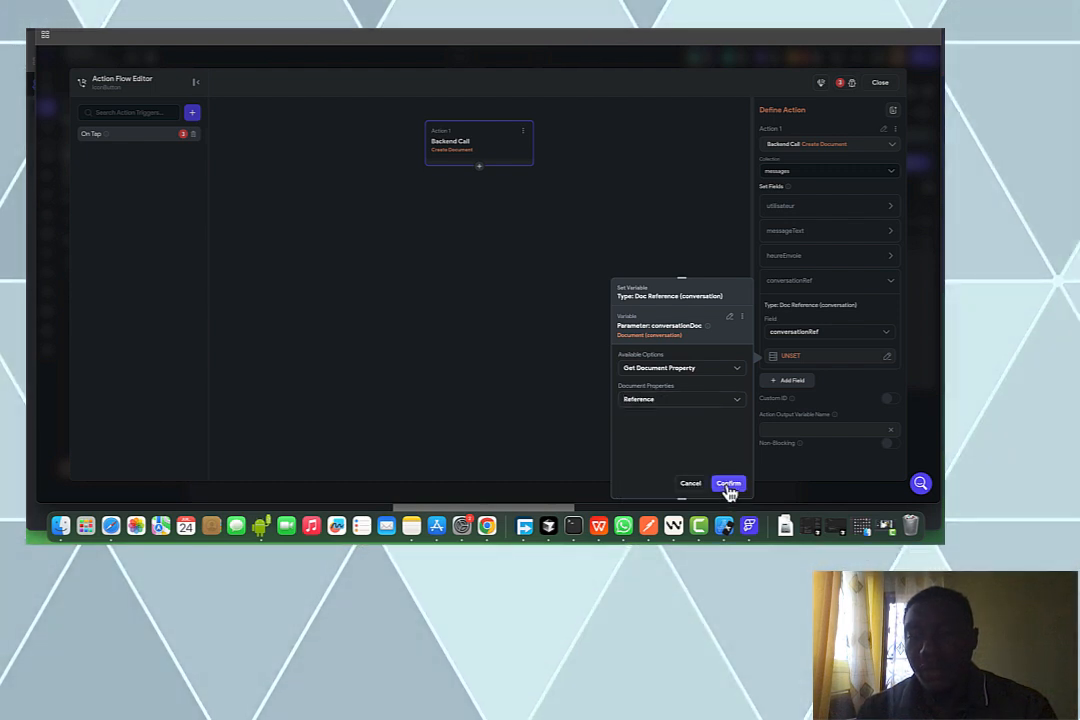
{"action": "left_click", "coordinate": [729, 483]}
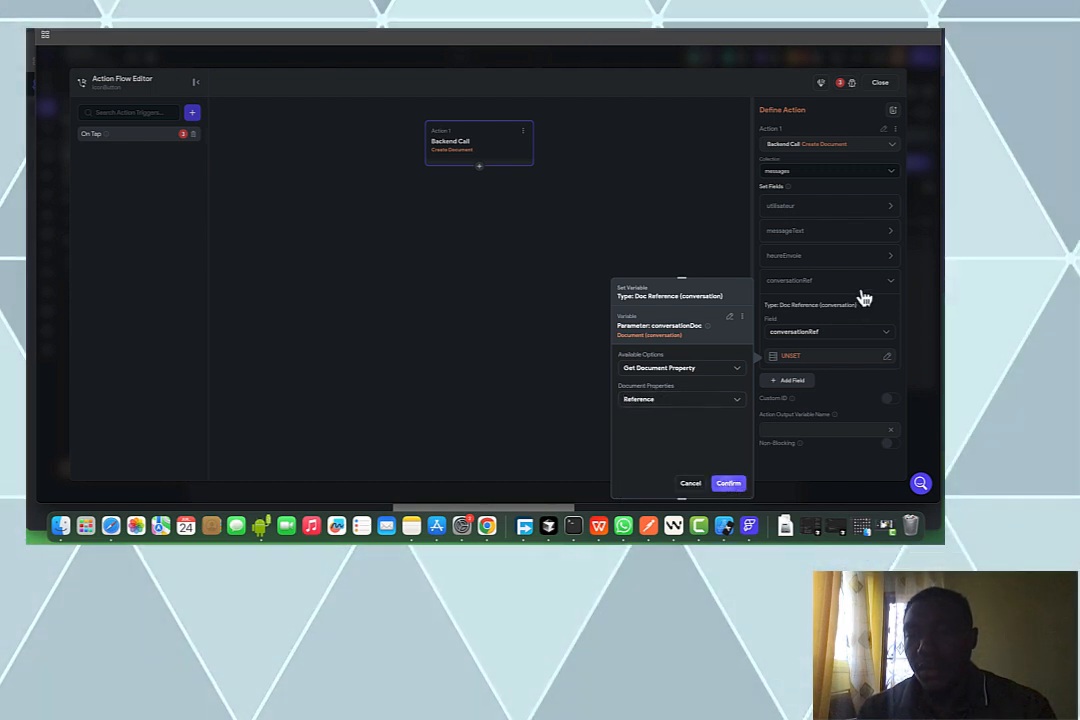
Set heureEnvoie to the Current Time global property
{"action": "left_click", "coordinate": [820, 258]}
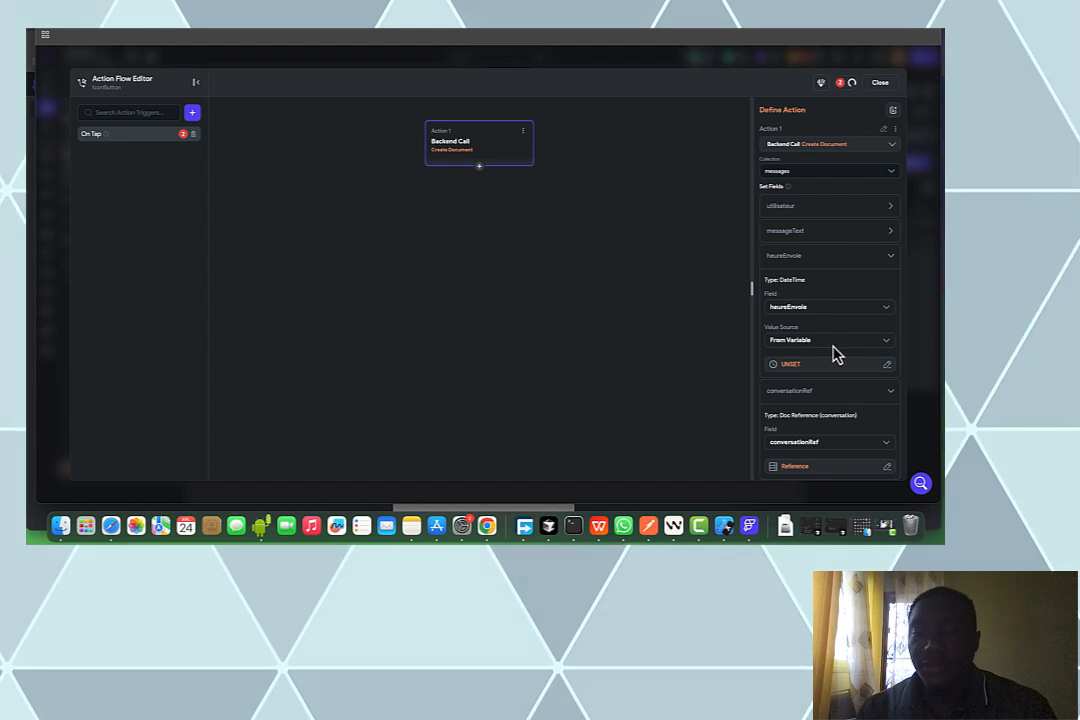
{"action": "left_click", "coordinate": [800, 364]}
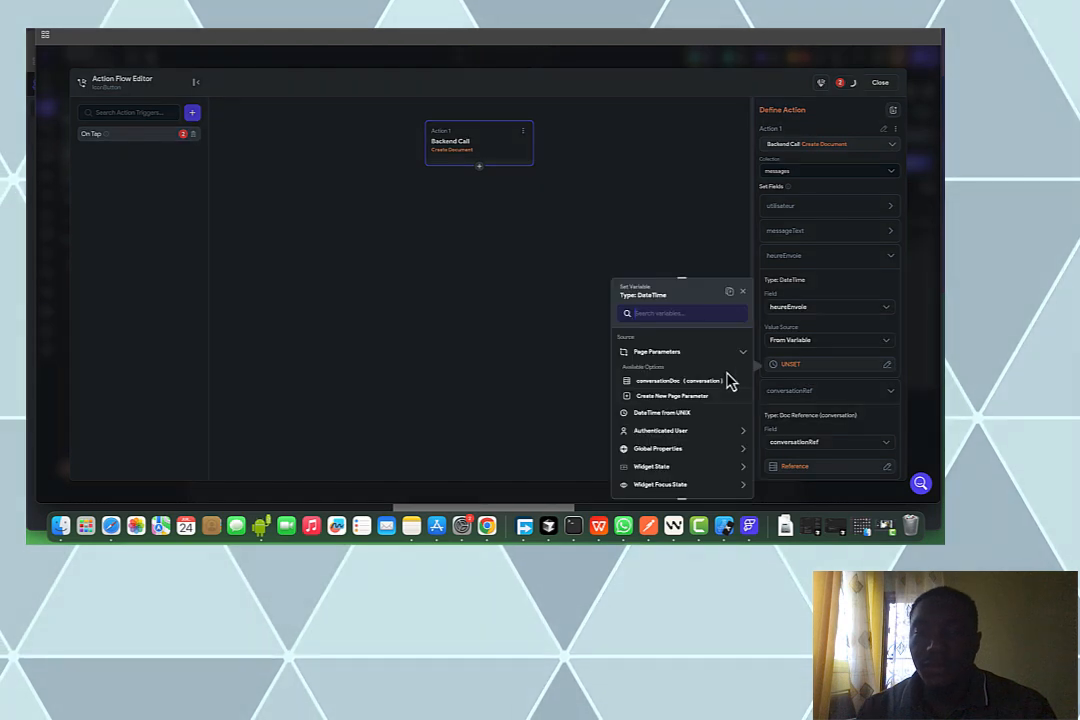
{"action": "left_click", "coordinate": [666, 450]}
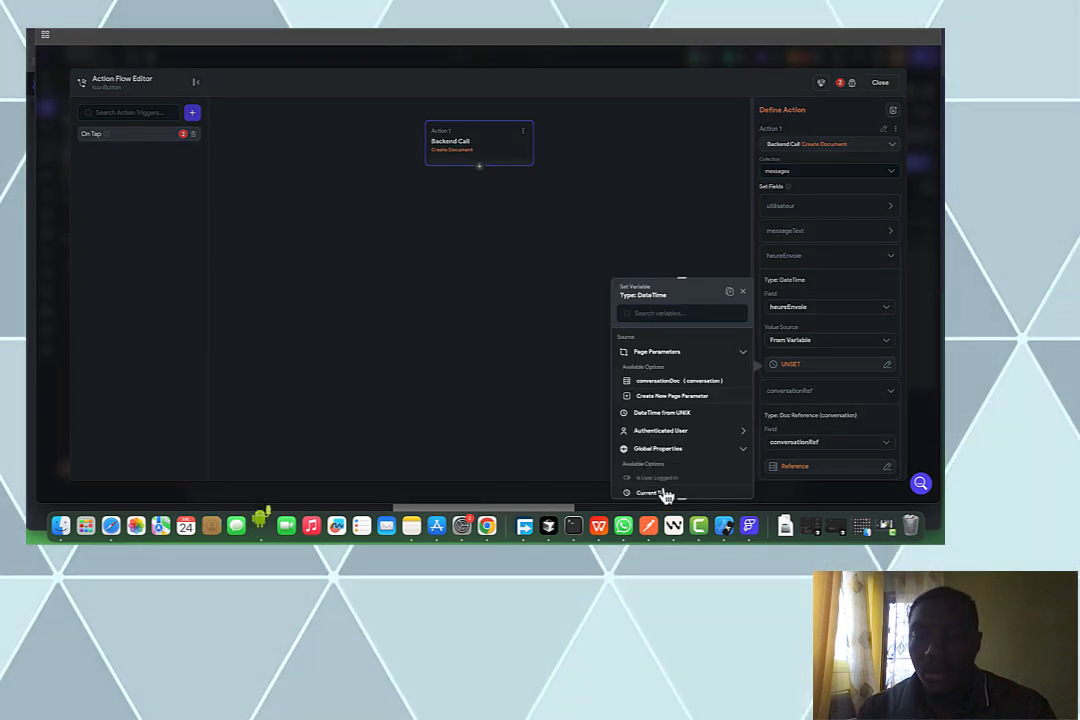
{"action": "scroll", "coordinate": [742, 443], "scroll_direction": "down", "scroll_amount": 1}
{"action": "left_click", "coordinate": [742, 441]}
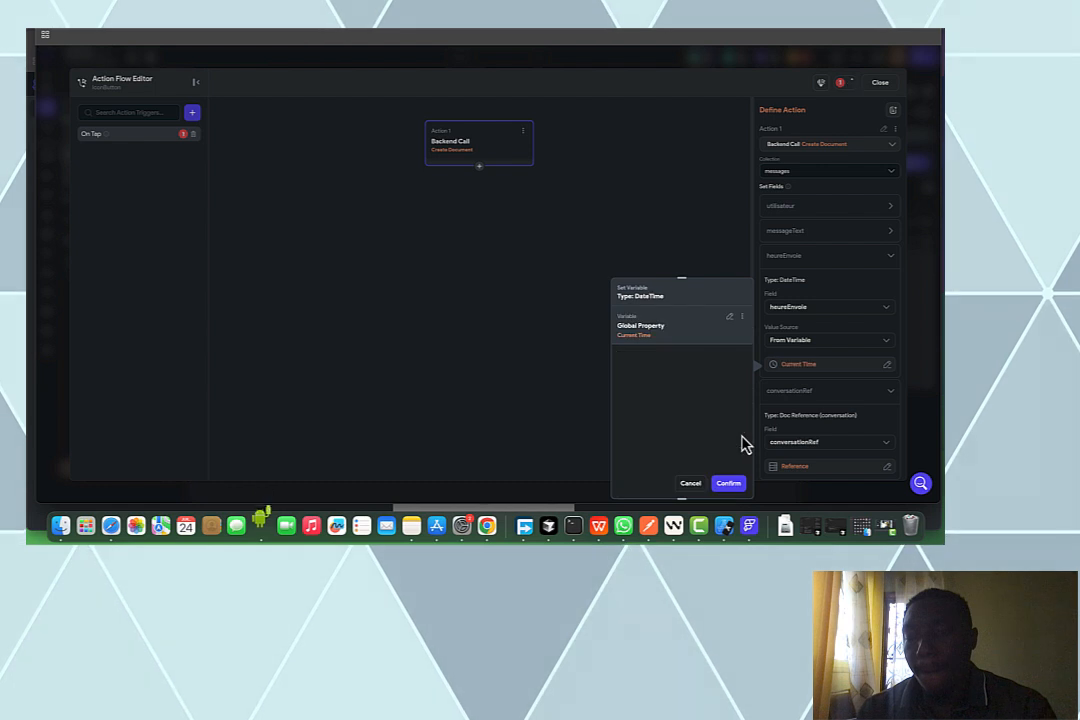
{"action": "left_click", "coordinate": [733, 488]}
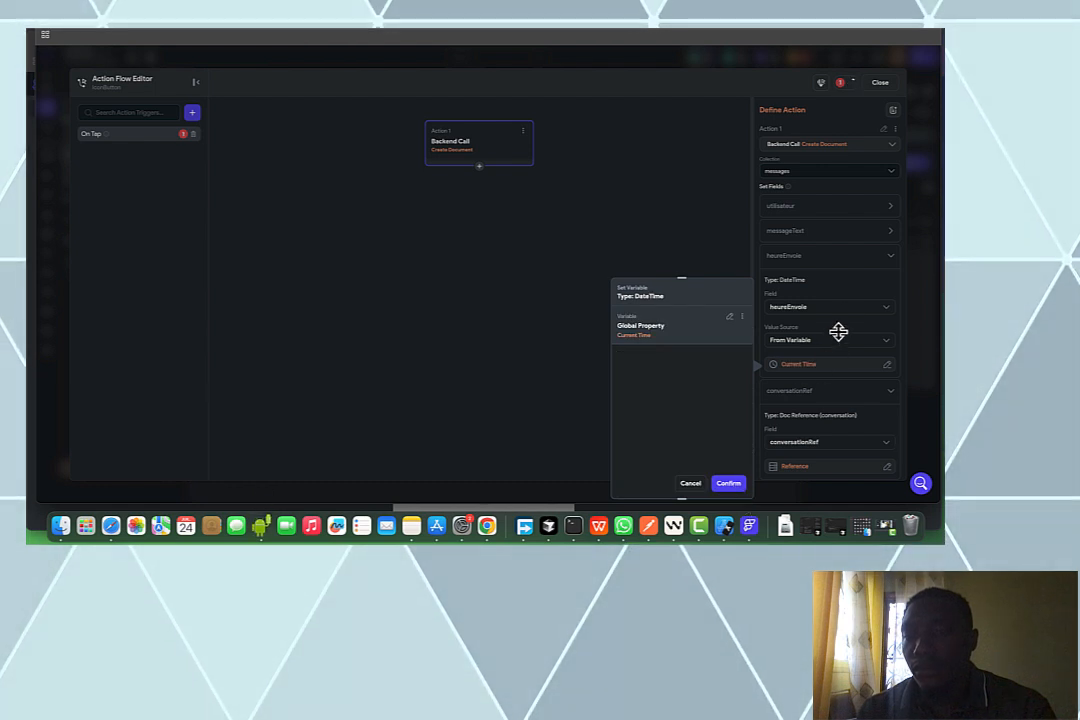
Set messageText from the message input's text
{"action": "left_click", "coordinate": [839, 238]}
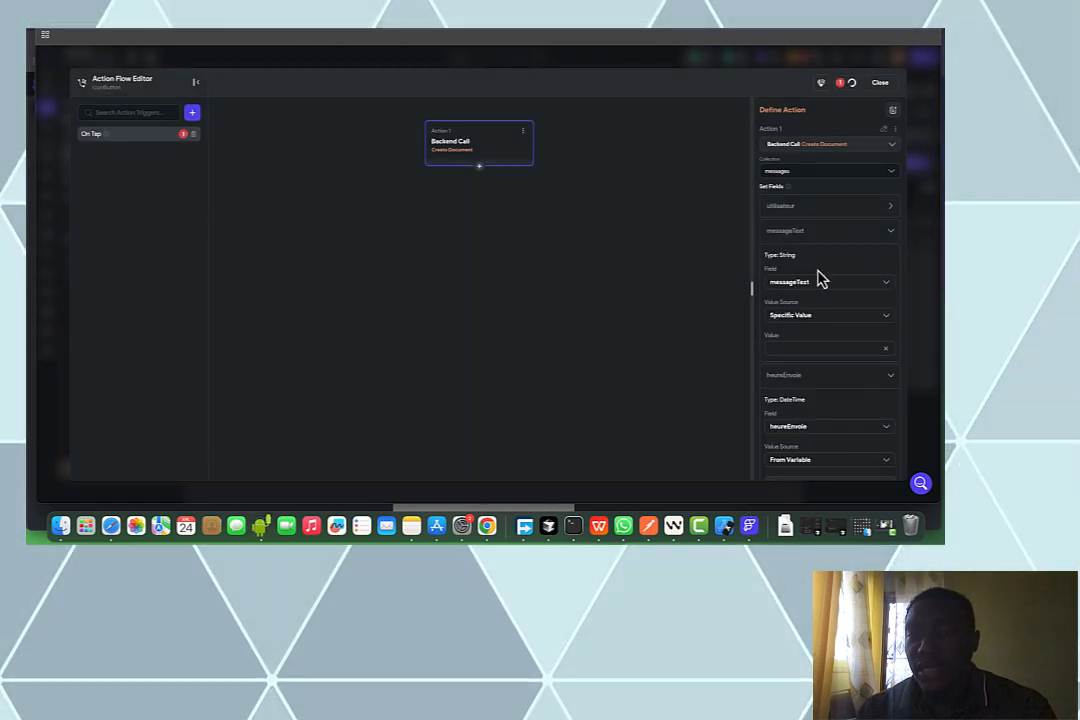
{"action": "left_click", "coordinate": [807, 316]}
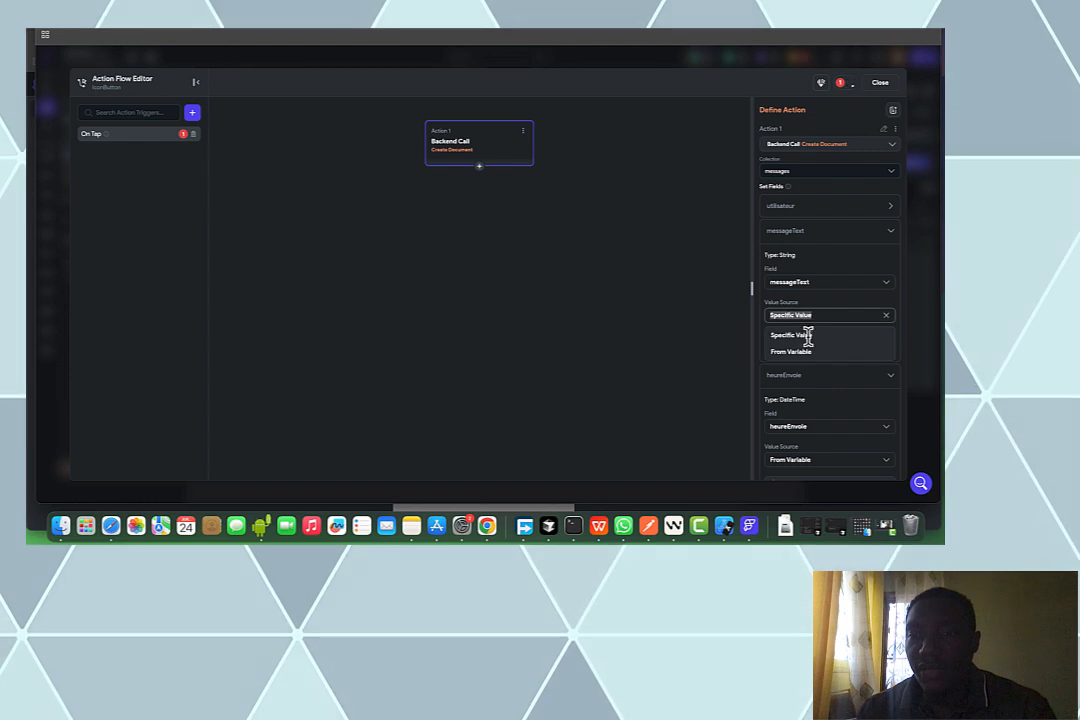
{"action": "left_click", "coordinate": [806, 353]}
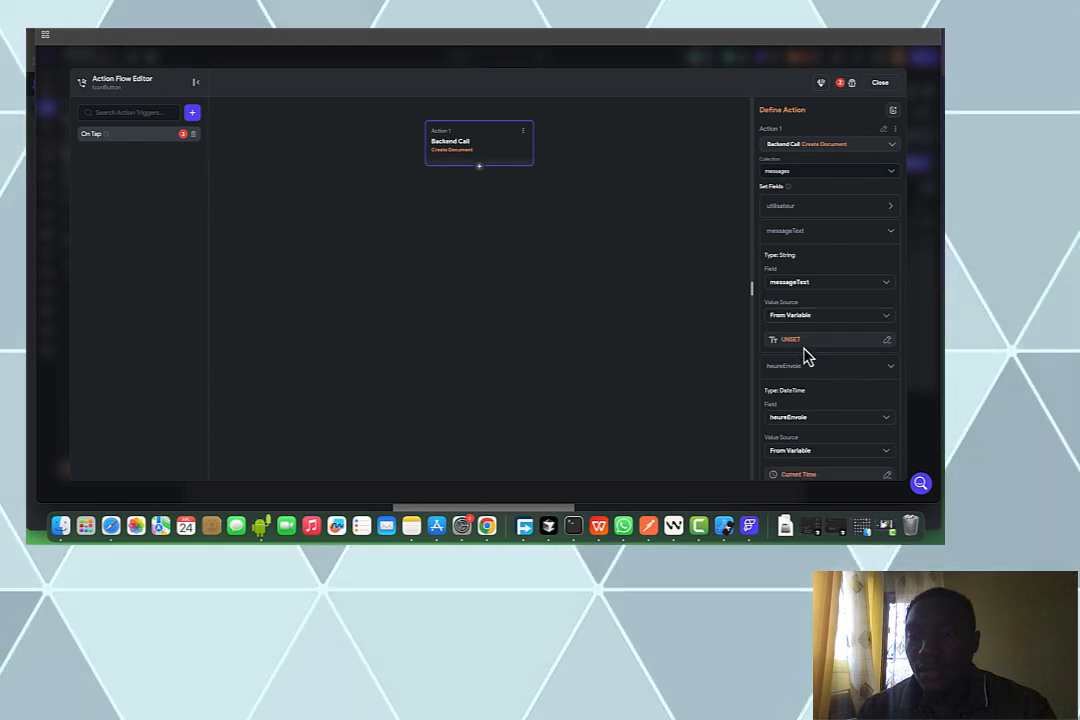
{"action": "left_click", "coordinate": [787, 343]}
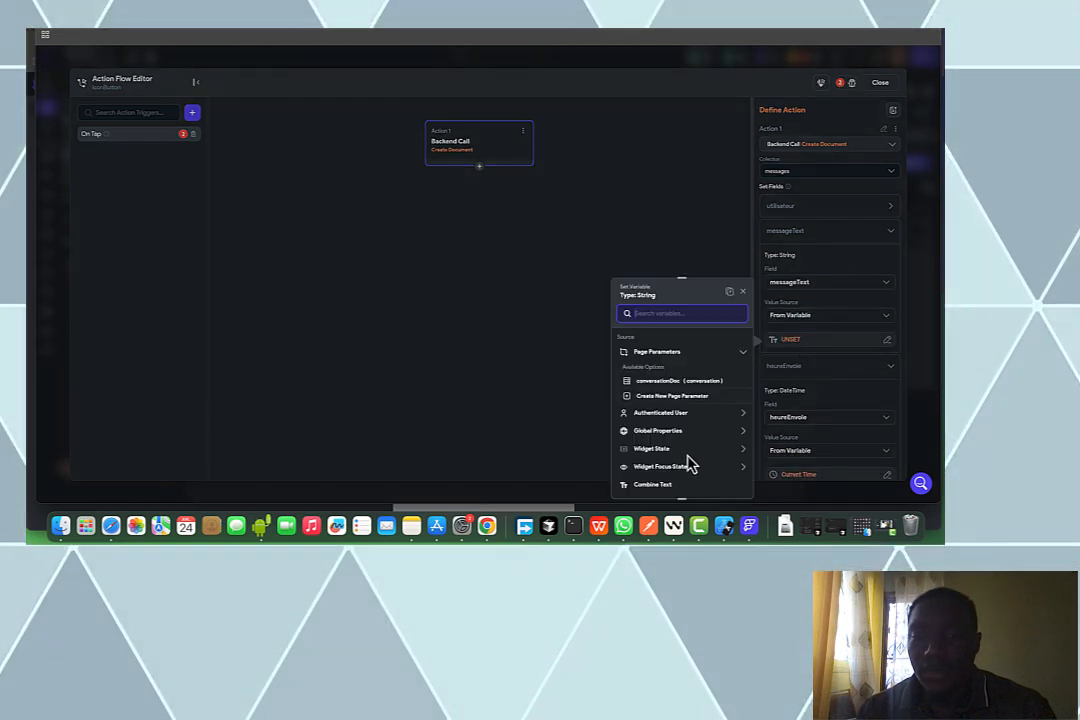
{"action": "left_click", "coordinate": [661, 481]}
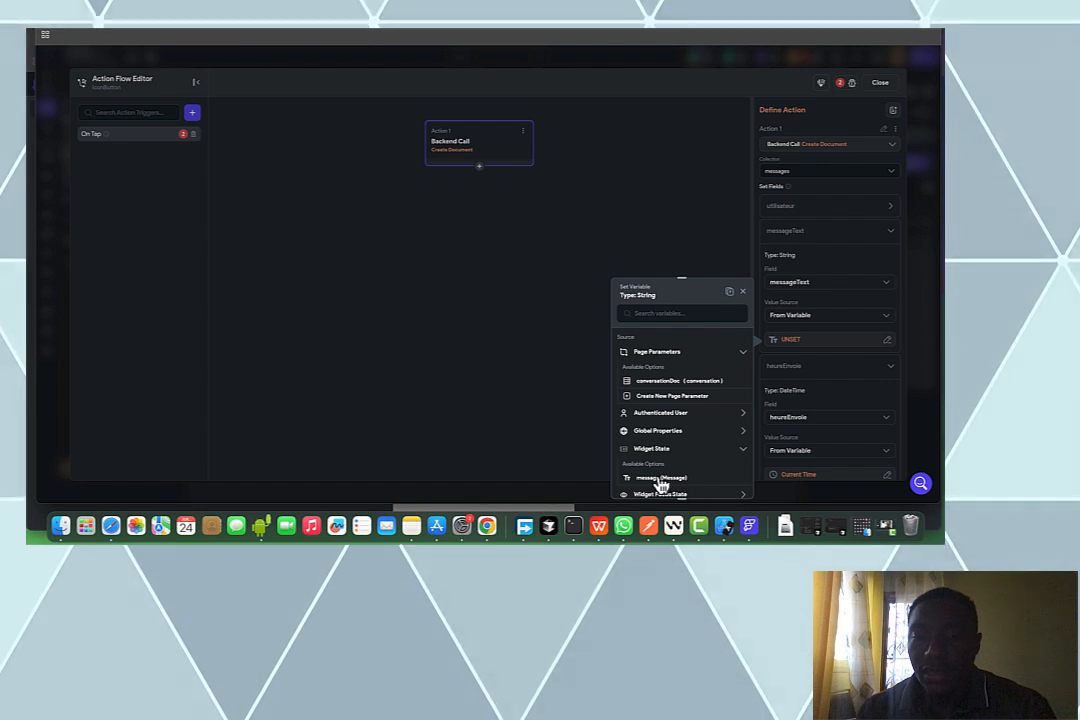
Set utilisateur to the authenticated user's reference
{"action": "left_click", "coordinate": [795, 208]}
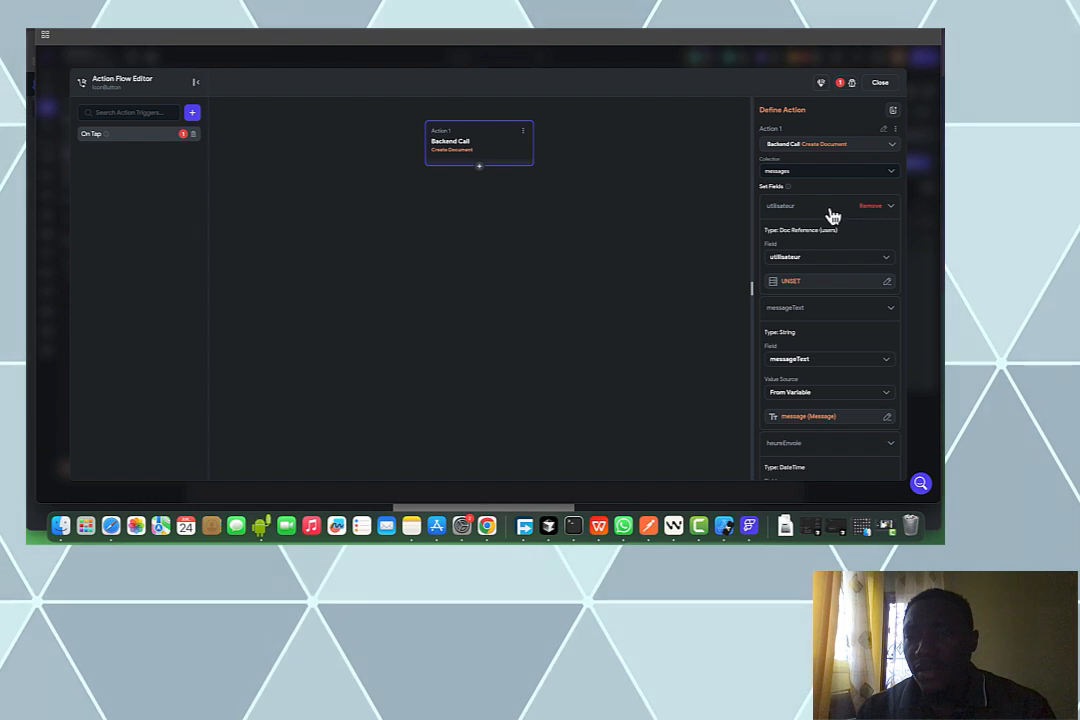
{"action": "left_click", "coordinate": [831, 212]}
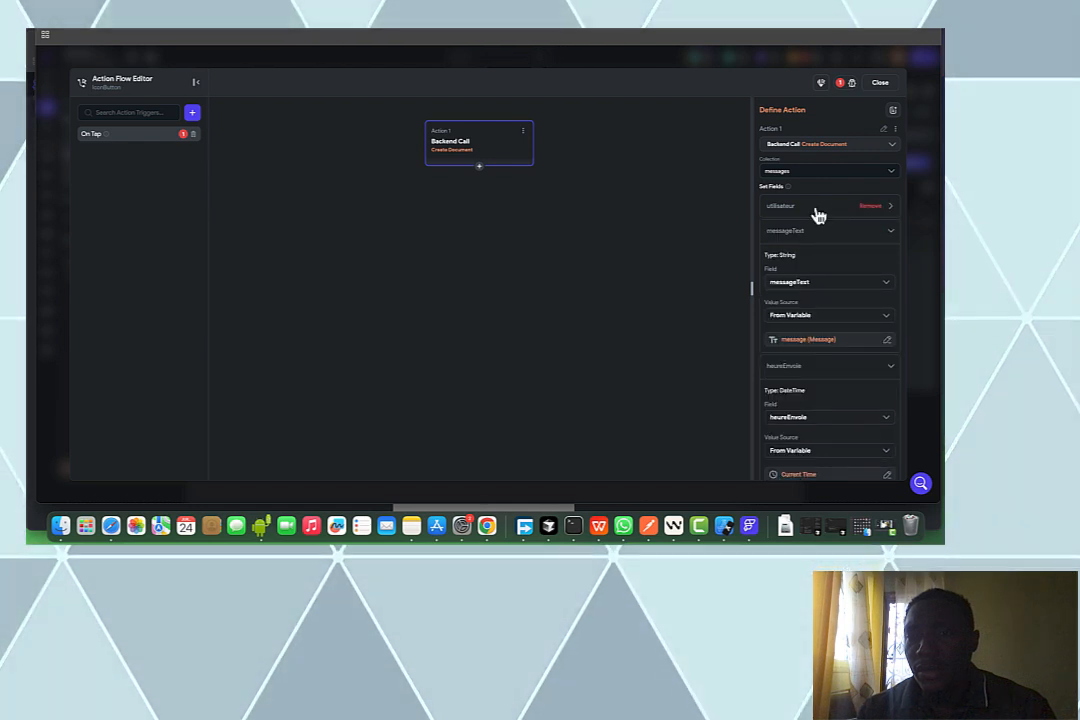
{"action": "left_click", "coordinate": [818, 210]}
{"action": "left_click", "coordinate": [819, 287]}
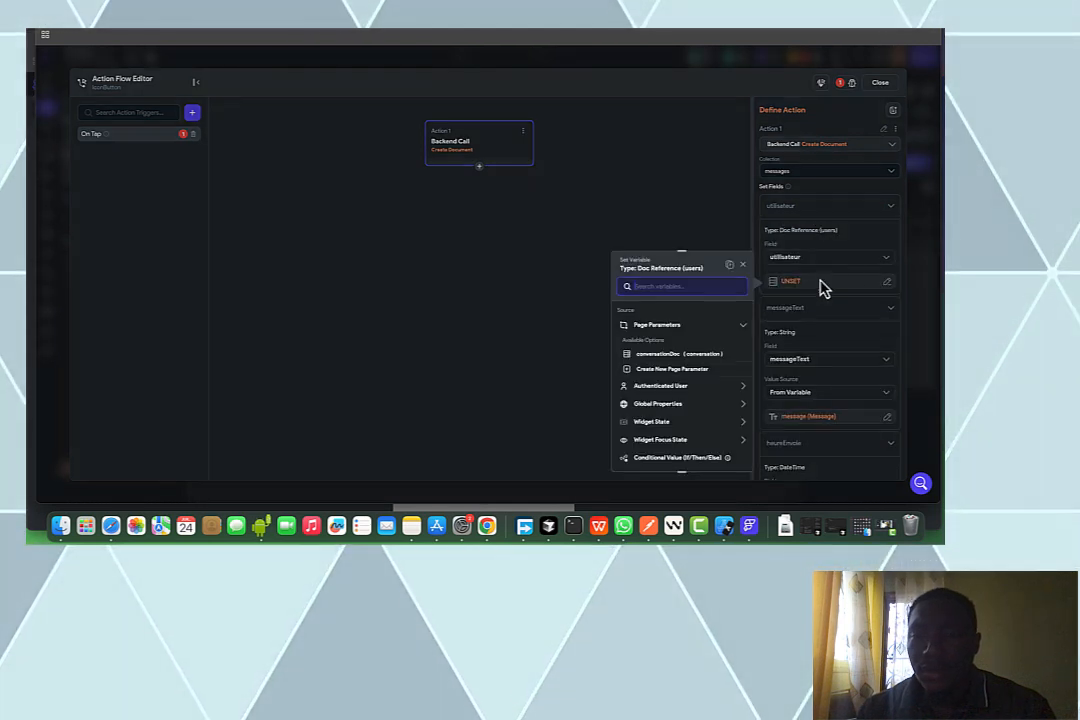
{"action": "left_click", "coordinate": [684, 387]}
{"action": "left_click", "coordinate": [680, 414]}
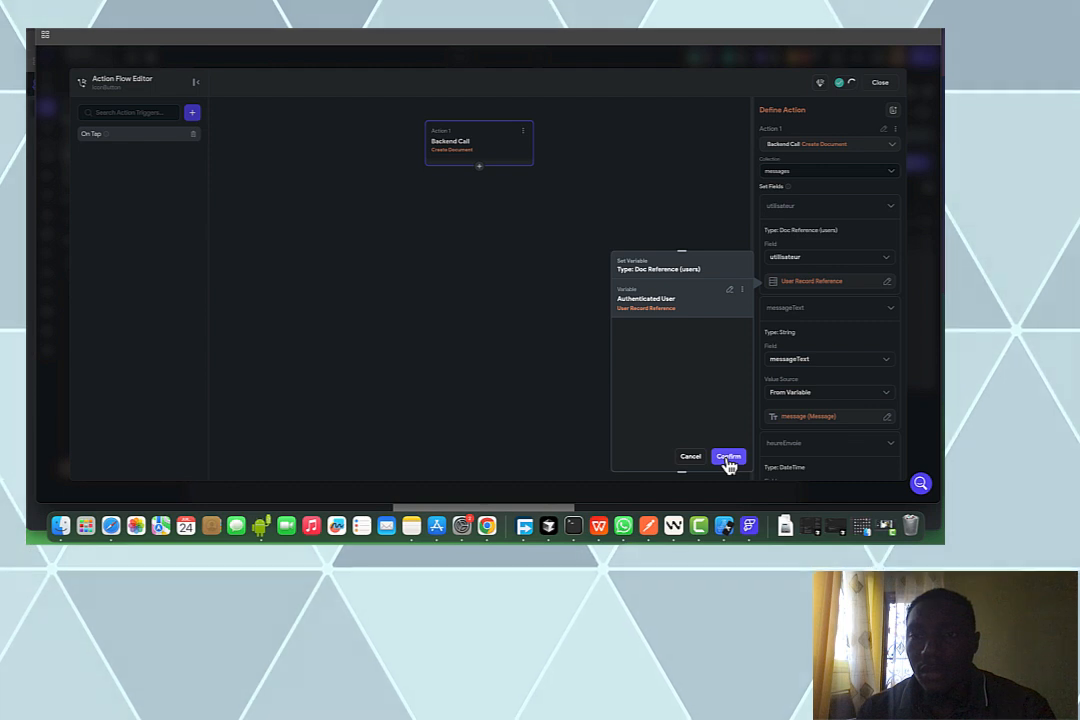
{"action": "left_click", "coordinate": [729, 459]}
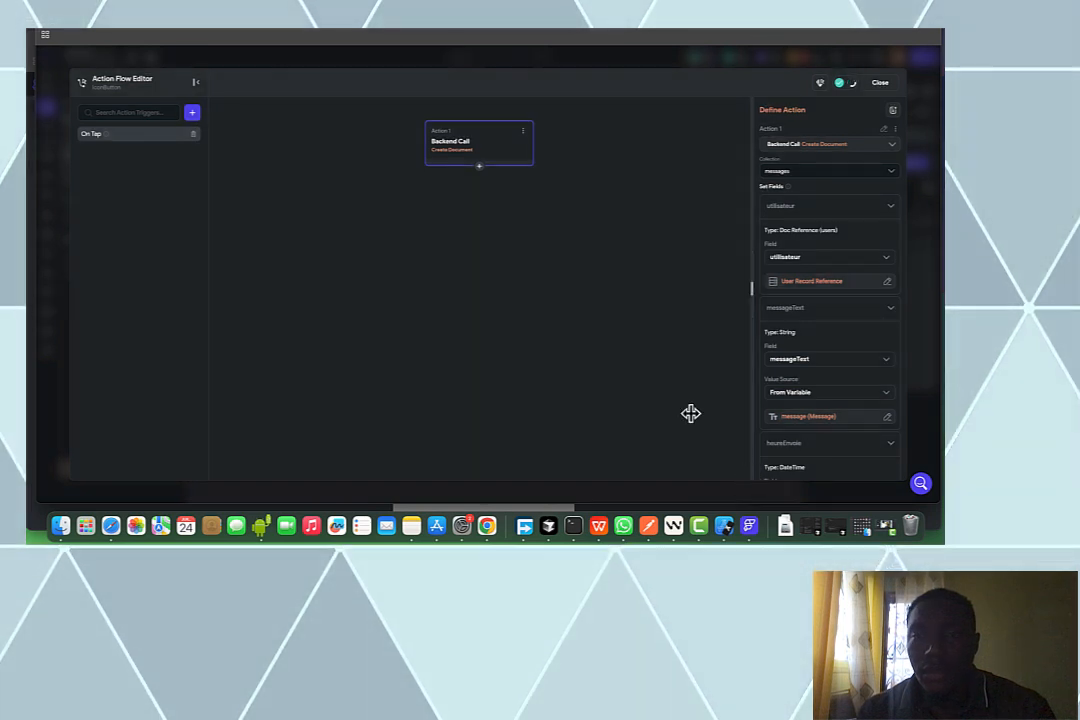
{"action": "left_click", "coordinate": [479, 167]}
Make Action 2 an Update Document call whose target is the conversationDoc parameter's Reference
{"action": "left_click", "coordinate": [478, 184]}
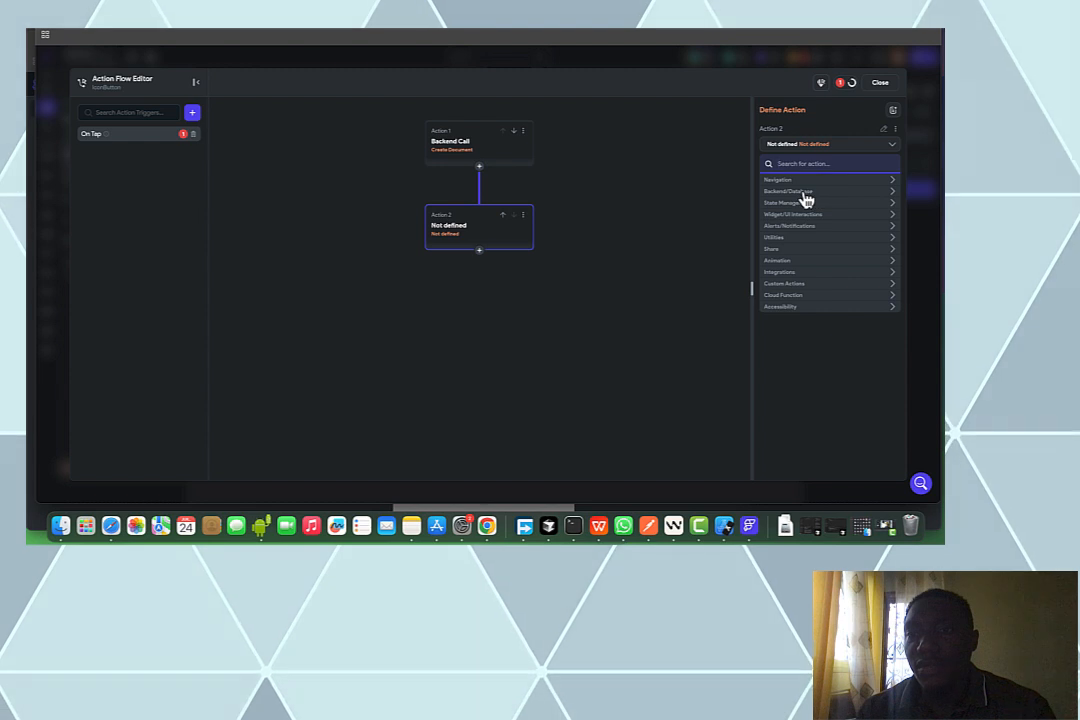
{"action": "left_click", "coordinate": [802, 194]}
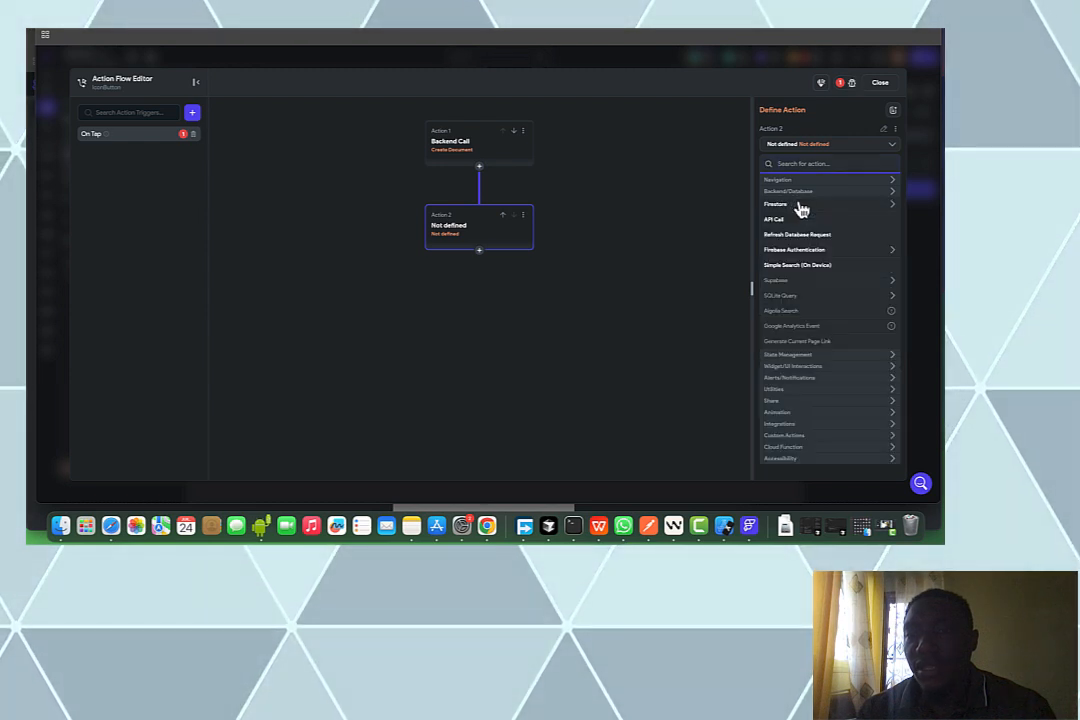
{"action": "left_click", "coordinate": [799, 207]}
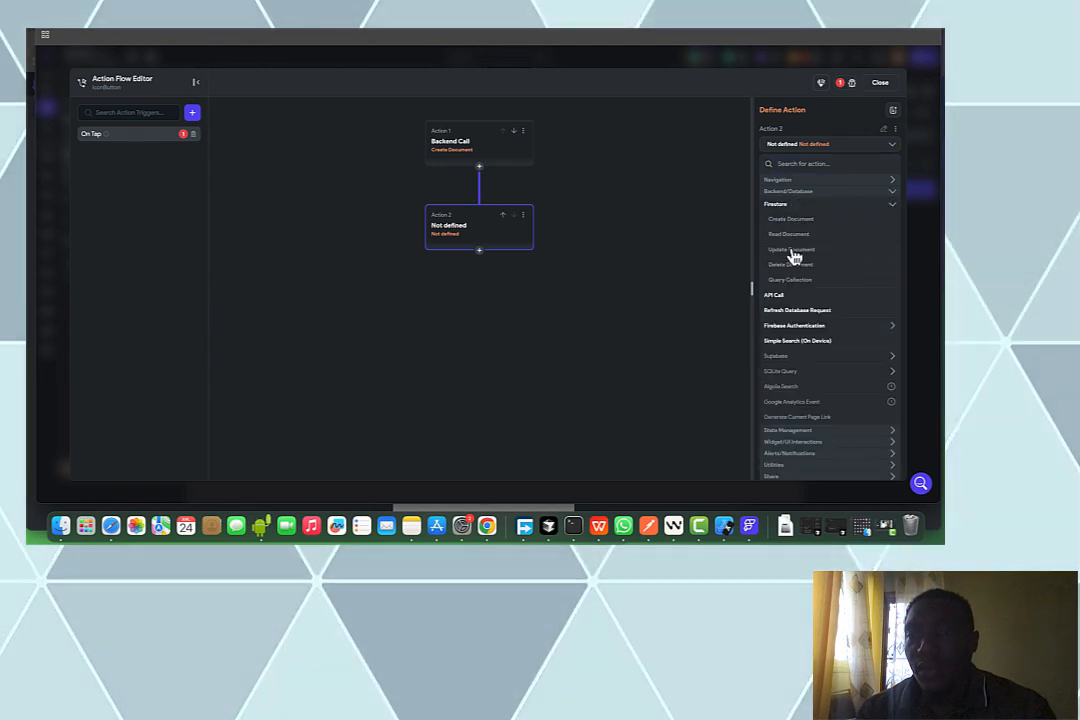
{"action": "left_click", "coordinate": [800, 249]}
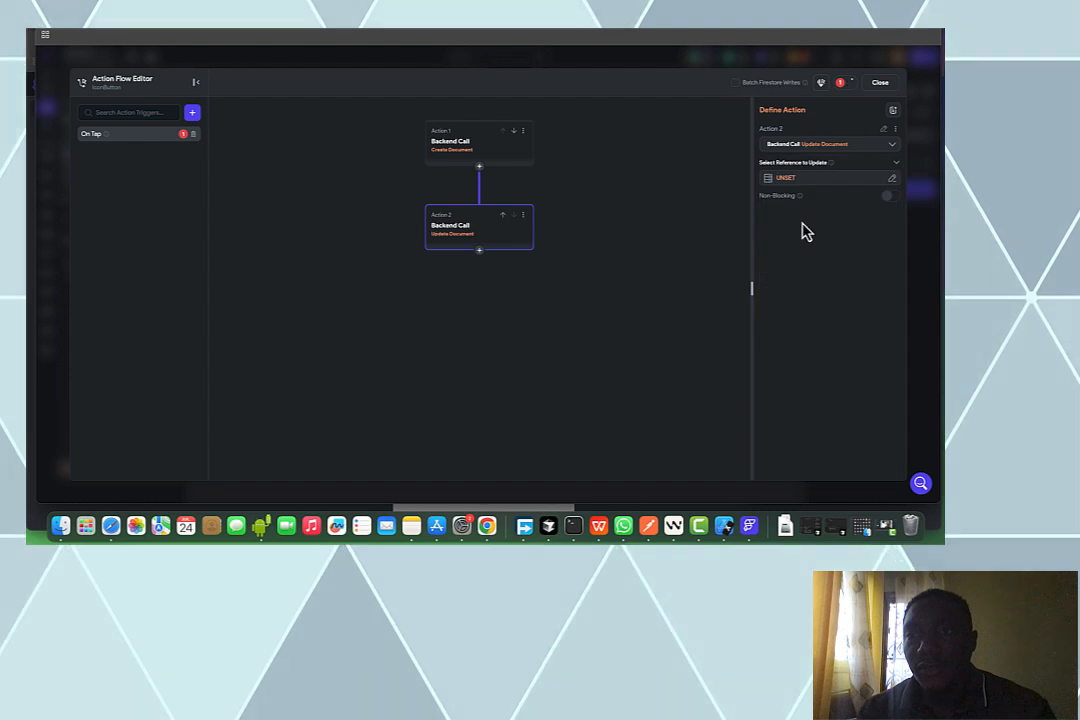
{"action": "left_click", "coordinate": [805, 183]}
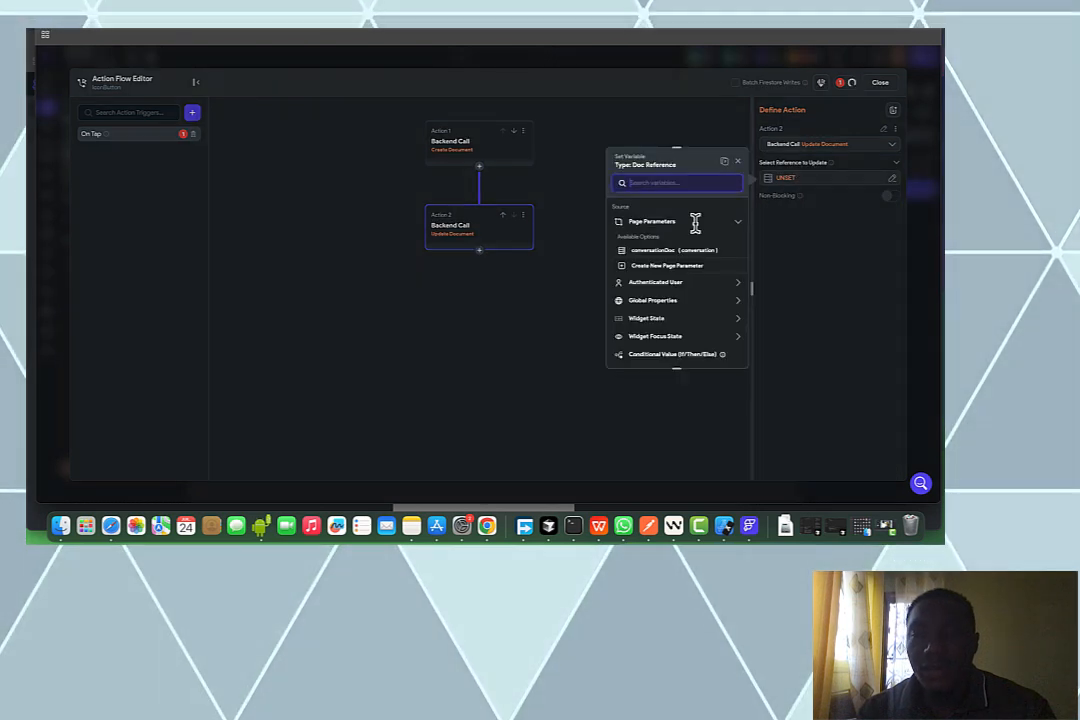
{"action": "left_click", "coordinate": [668, 251]}
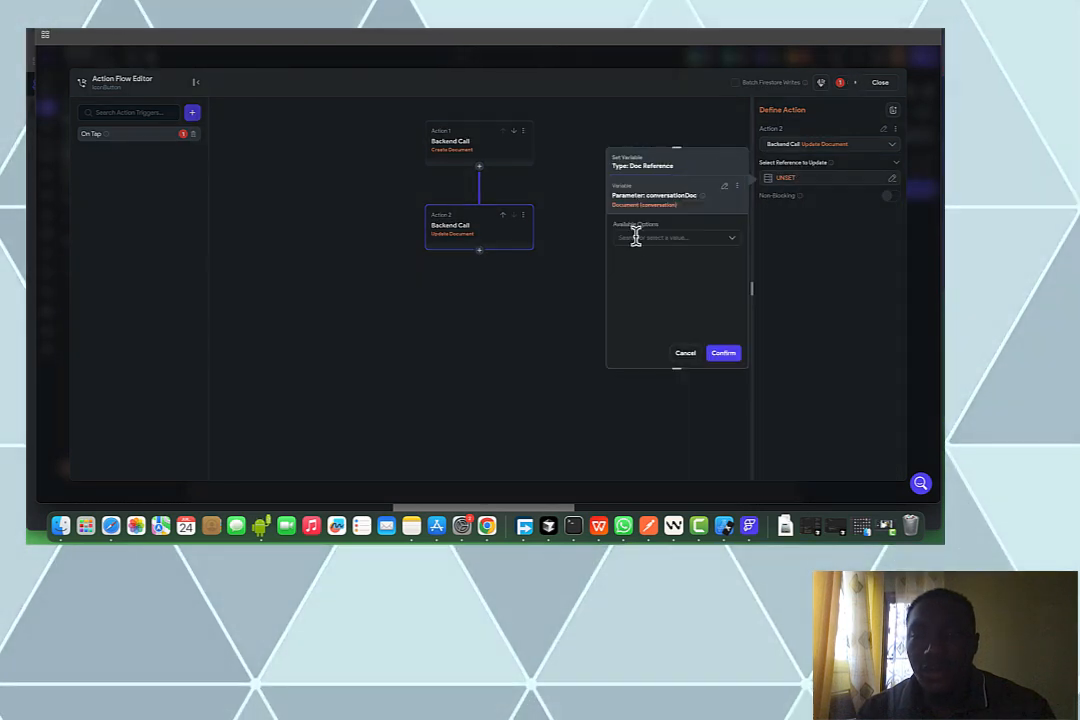
{"action": "left_click", "coordinate": [634, 238]}
{"action": "left_click", "coordinate": [634, 260]}
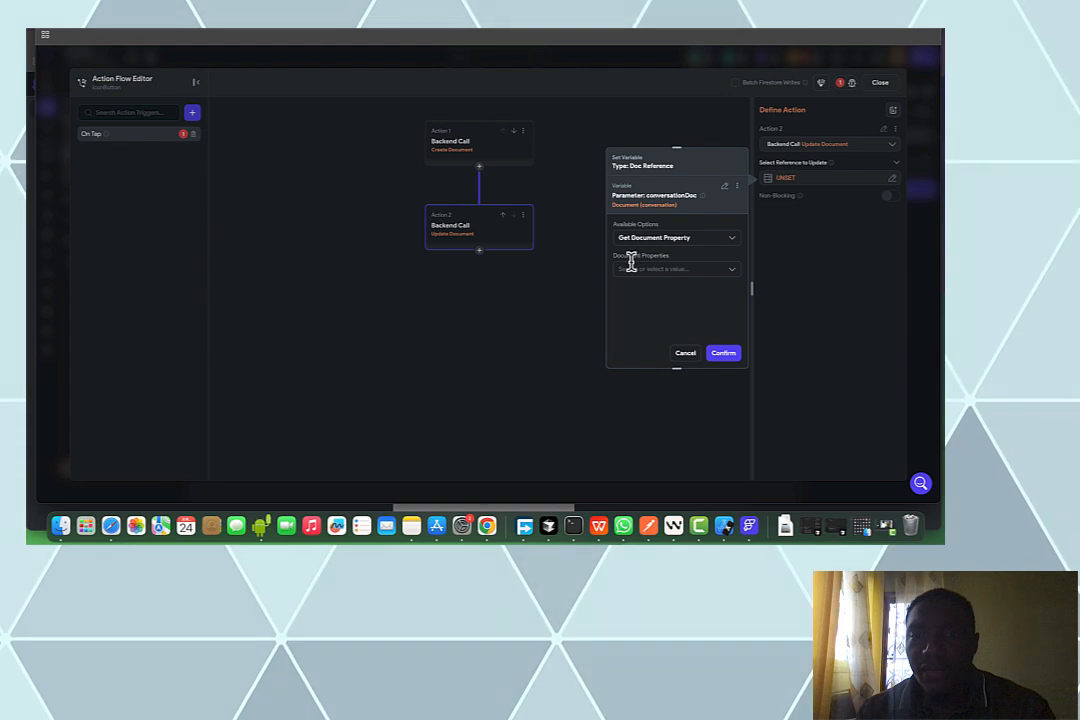
{"action": "left_click", "coordinate": [636, 269]}
{"action": "left_click", "coordinate": [636, 290]}
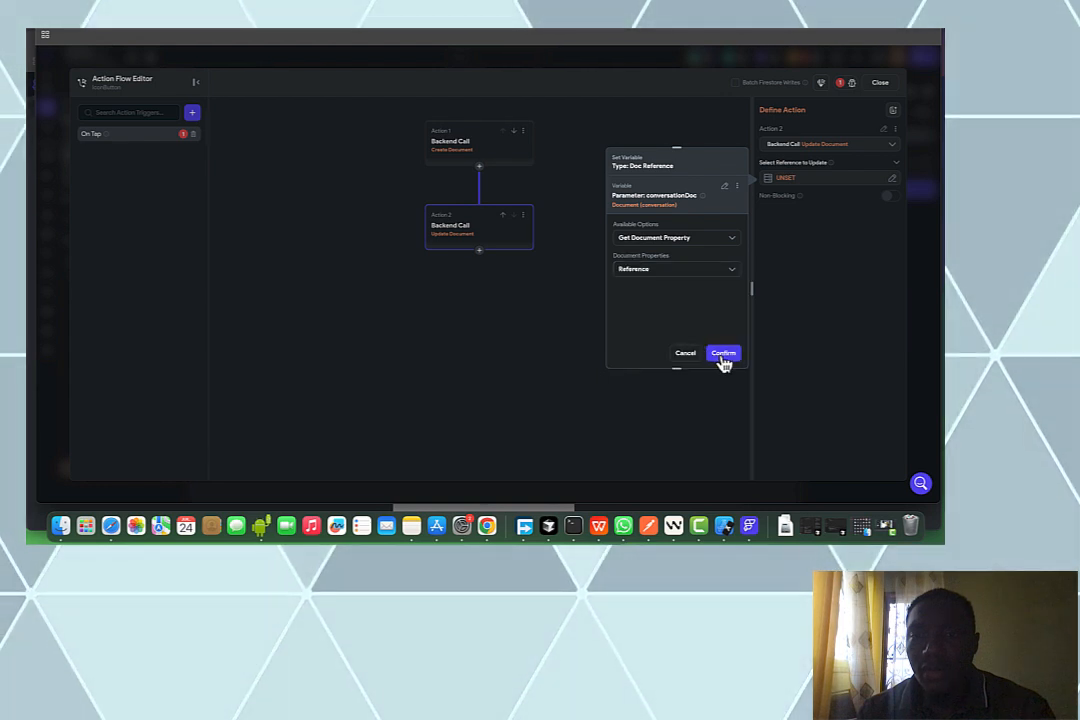
{"action": "left_click", "coordinate": [891, 197]}
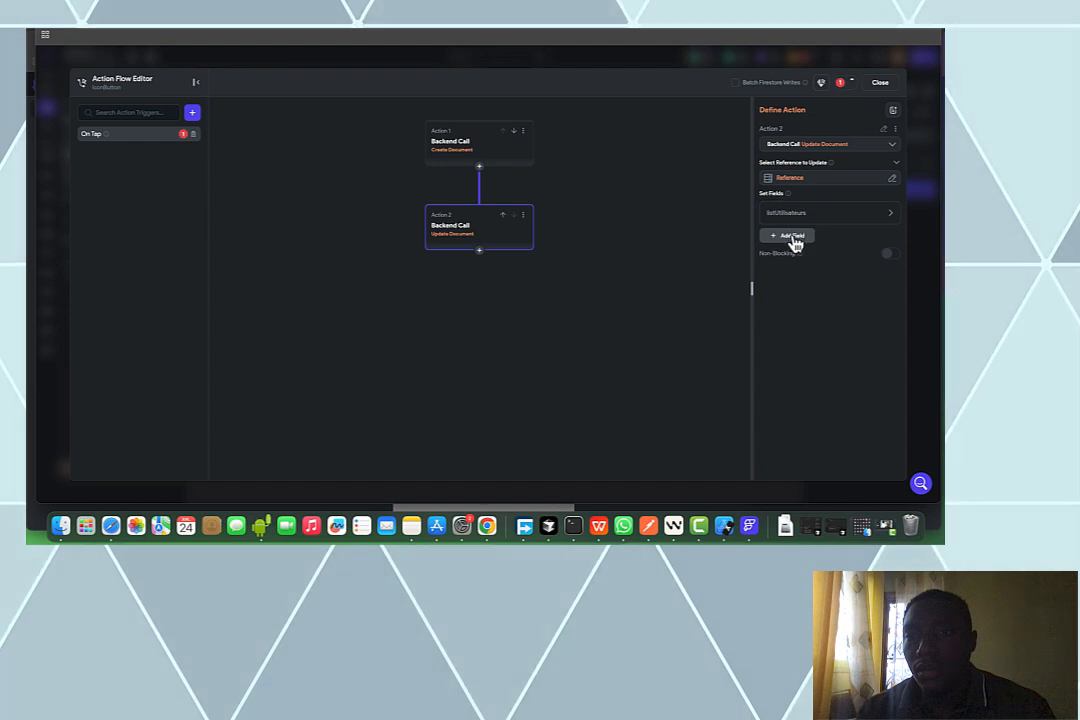
Add two update fields, remove listUtilisateurs, and switch heureCreation to dernierMessage
{"action": "left_click", "coordinate": [794, 238]}
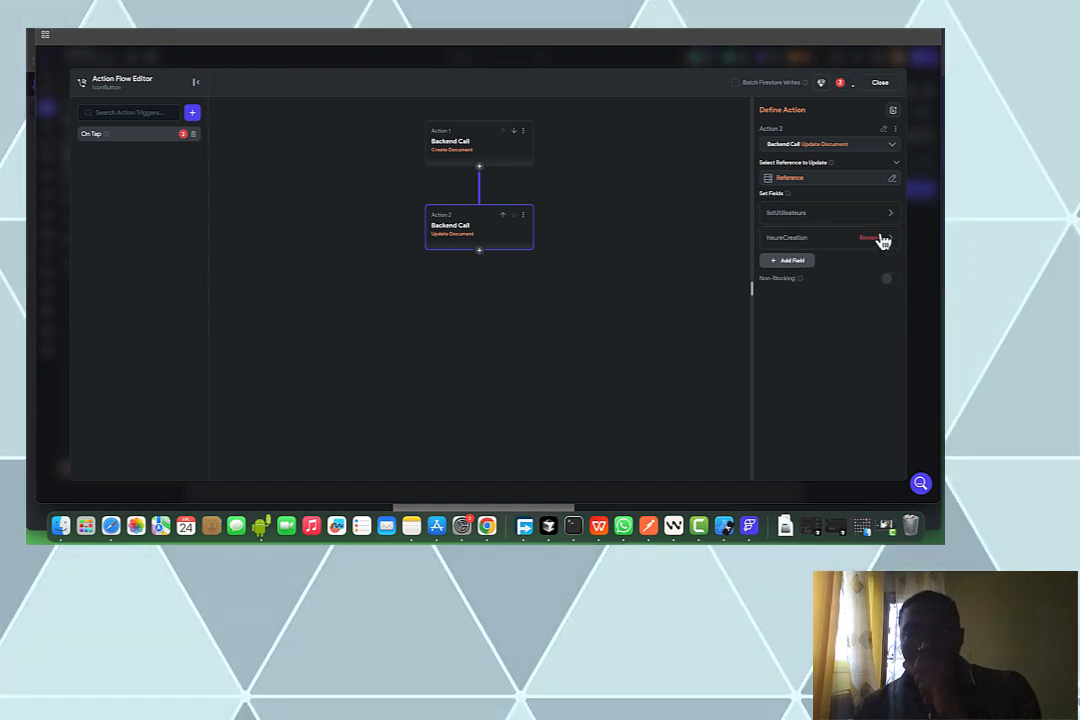
{"action": "left_click", "coordinate": [806, 264]}
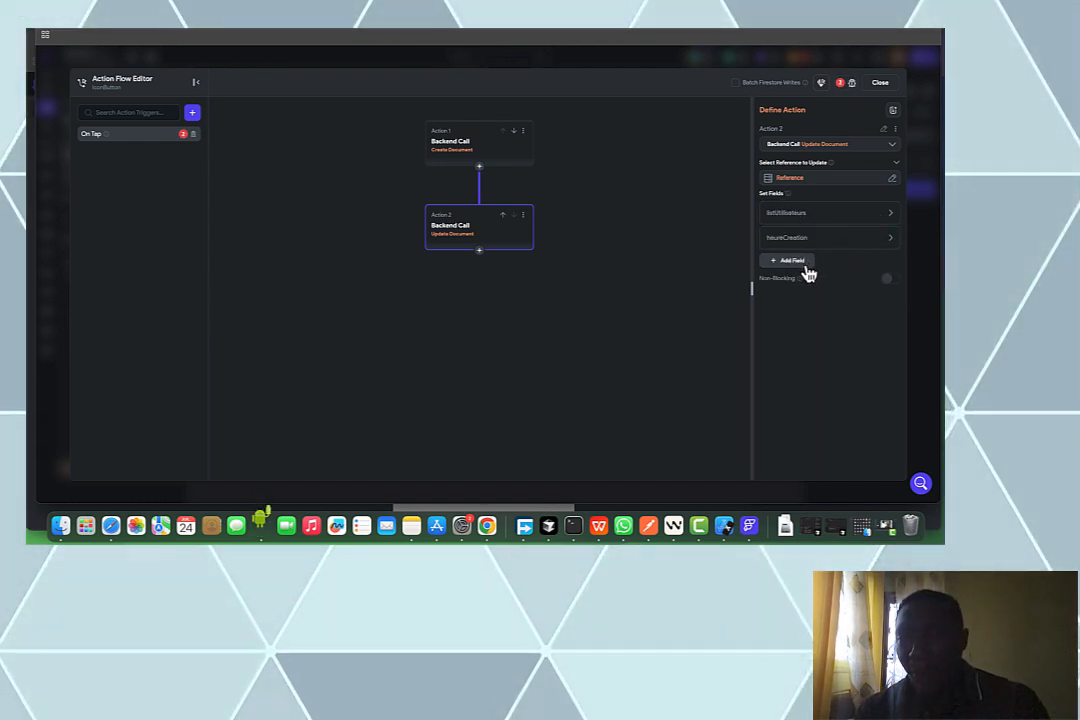
{"action": "left_click", "coordinate": [868, 214]}
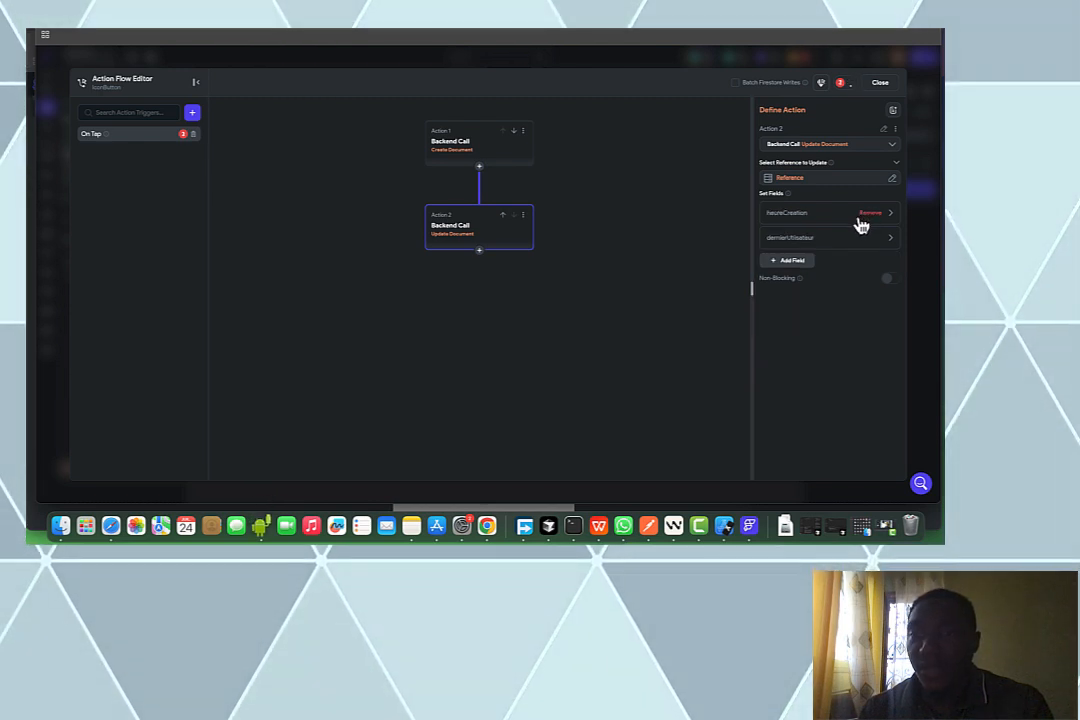
{"action": "left_click", "coordinate": [825, 225]}
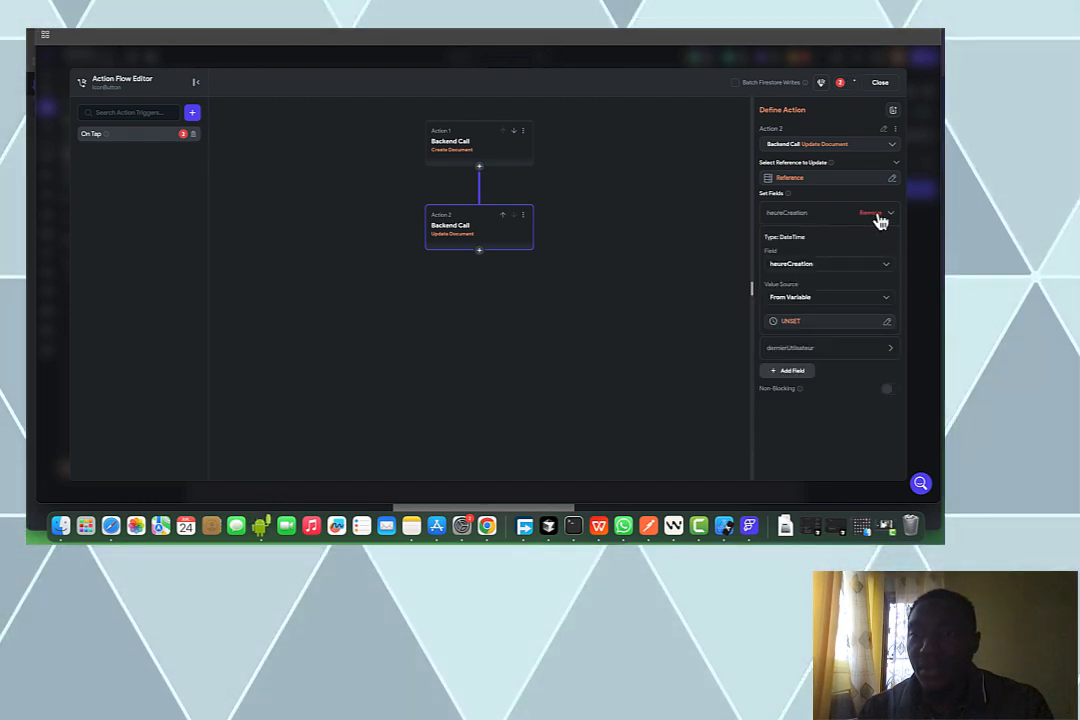
{"action": "left_click", "coordinate": [807, 264]}
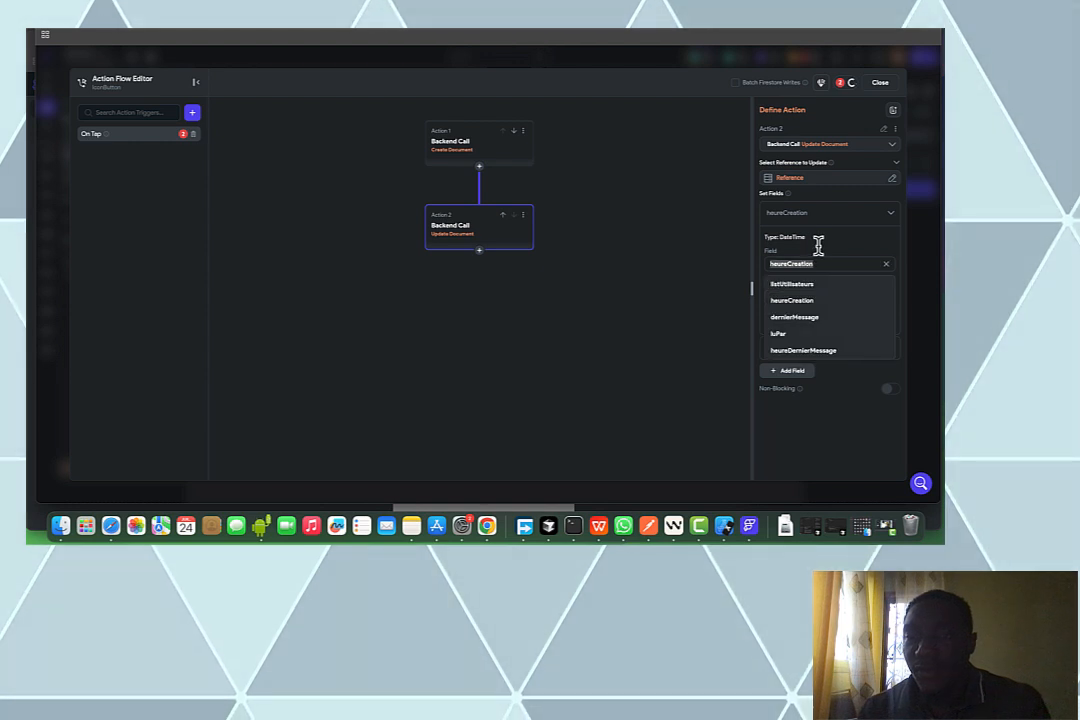
{"action": "left_click", "coordinate": [824, 320]}
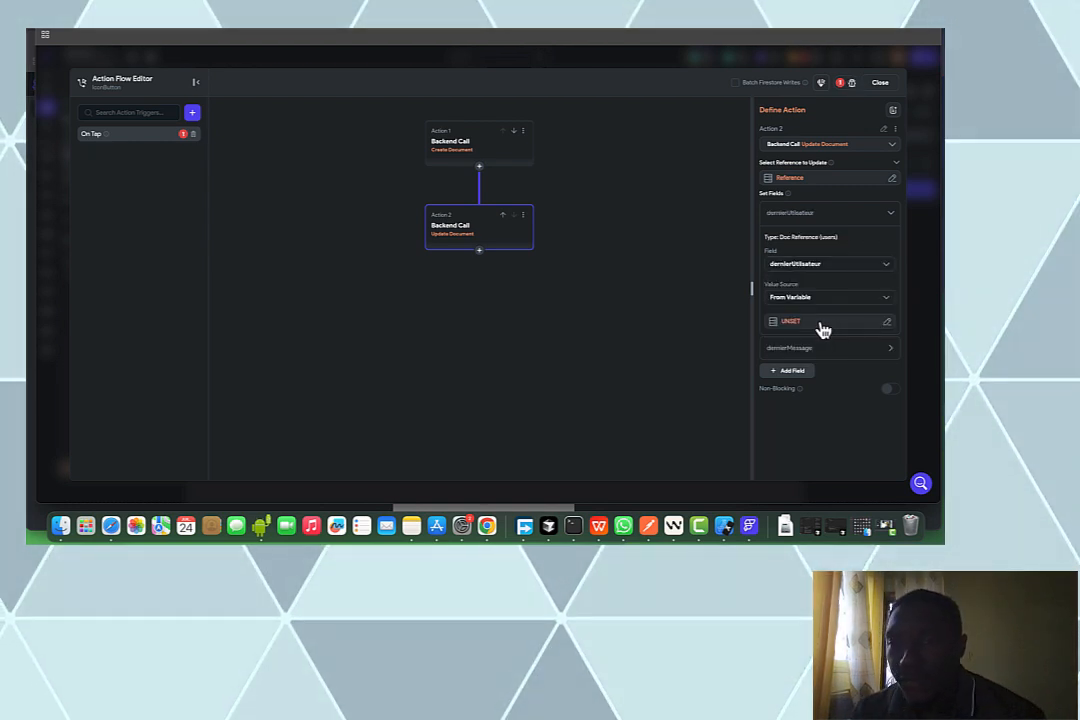
Set dernierUtilisateur to the authenticated user's reference
{"action": "left_click", "coordinate": [828, 322]}
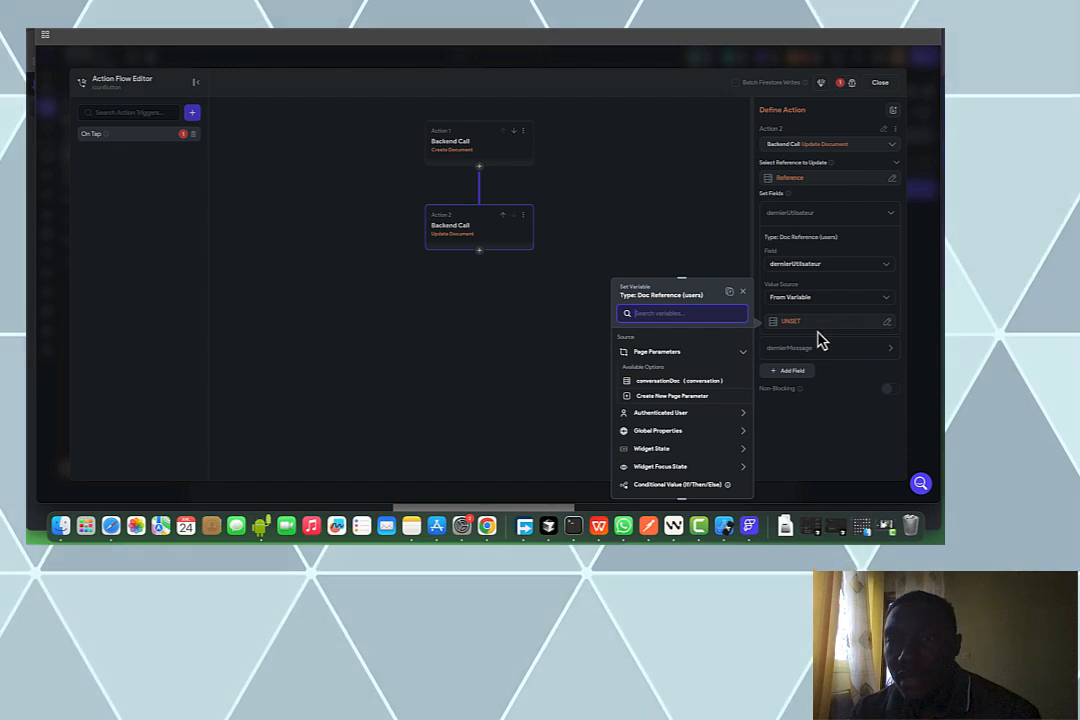
{"action": "left_click", "coordinate": [690, 418]}
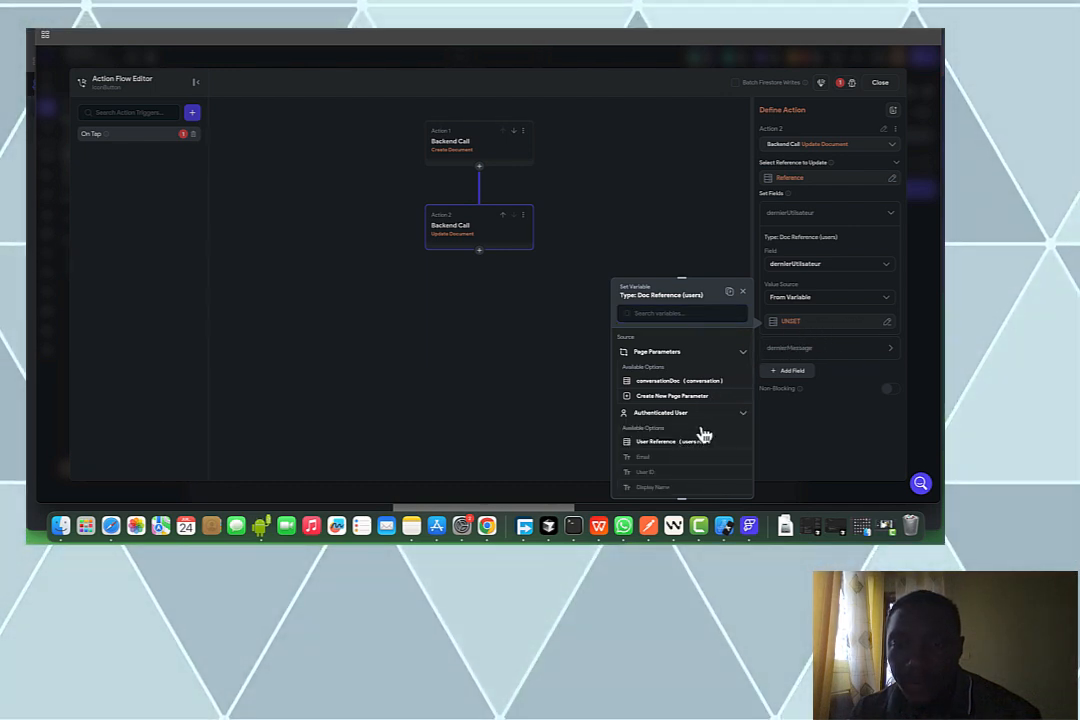
{"action": "left_click", "coordinate": [680, 443]}
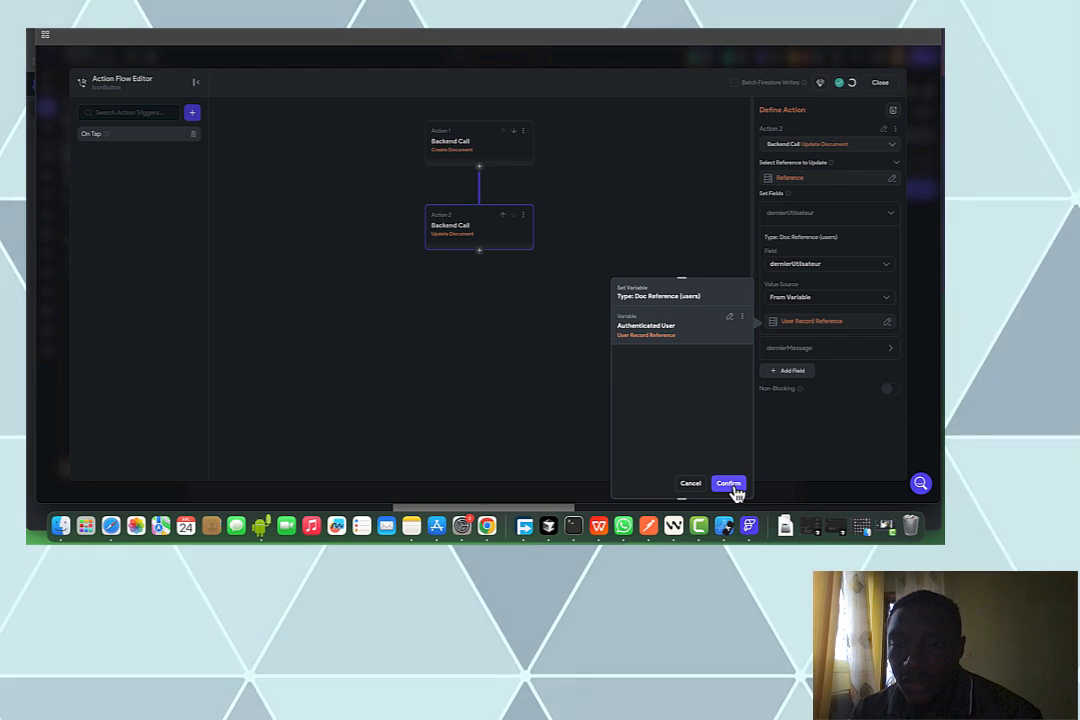
Set dernierMessage to the message input's text
{"action": "left_click", "coordinate": [845, 350]}
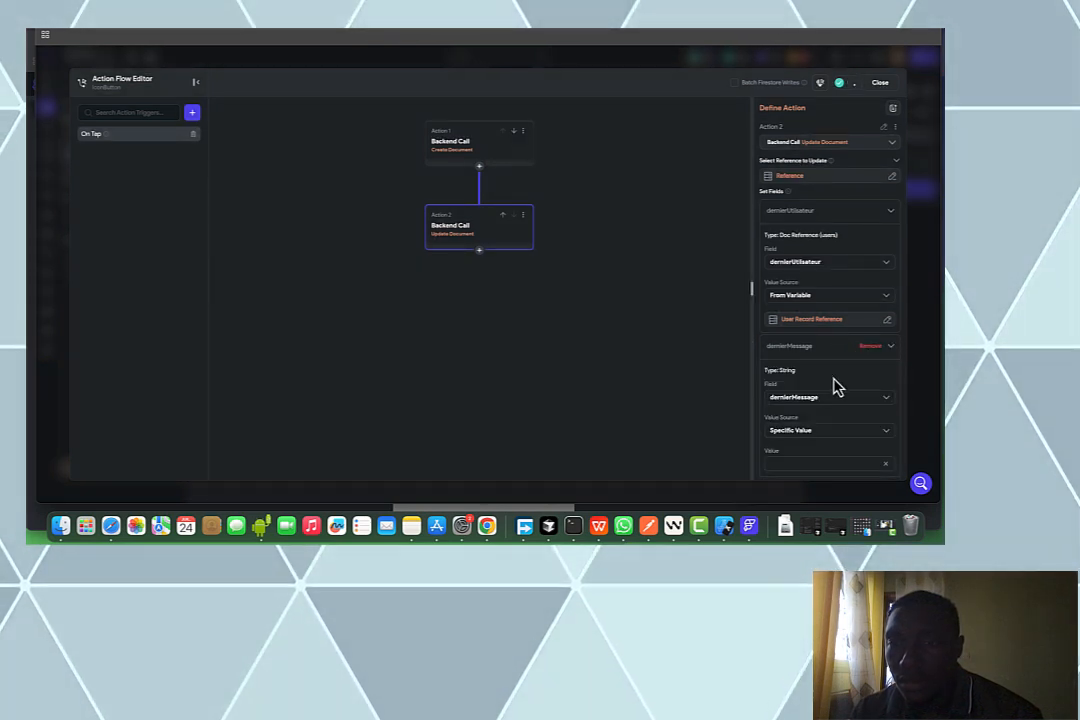
{"action": "scroll", "coordinate": [838, 387], "scroll_direction": "down", "scroll_amount": 3}
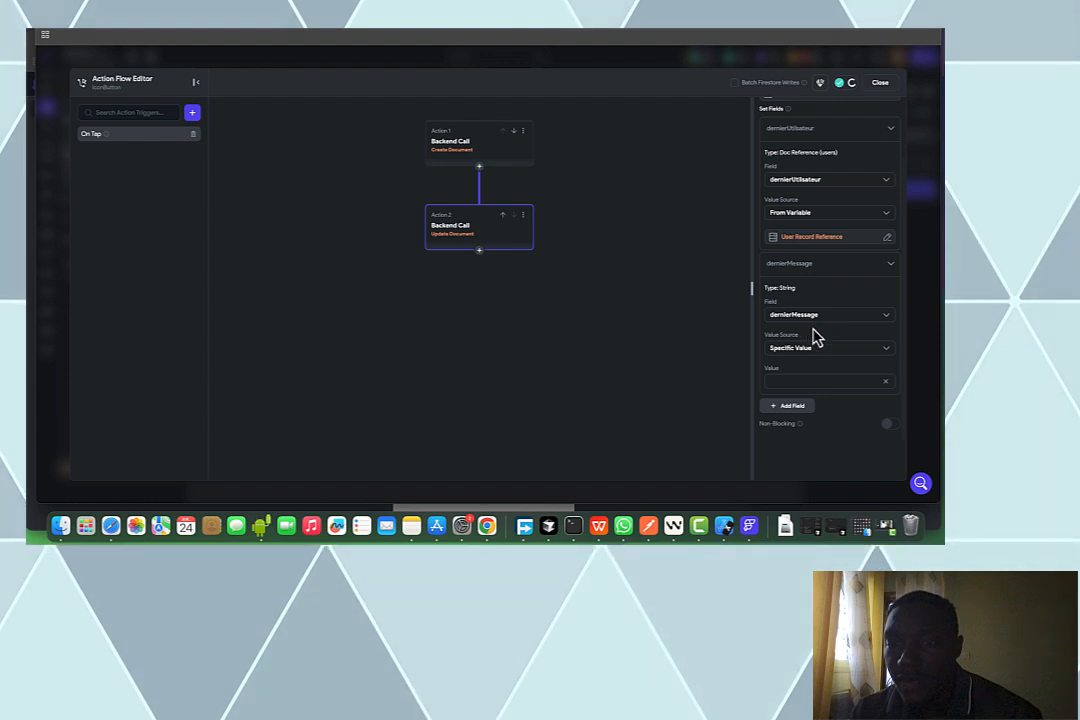
{"action": "left_click", "coordinate": [820, 356]}
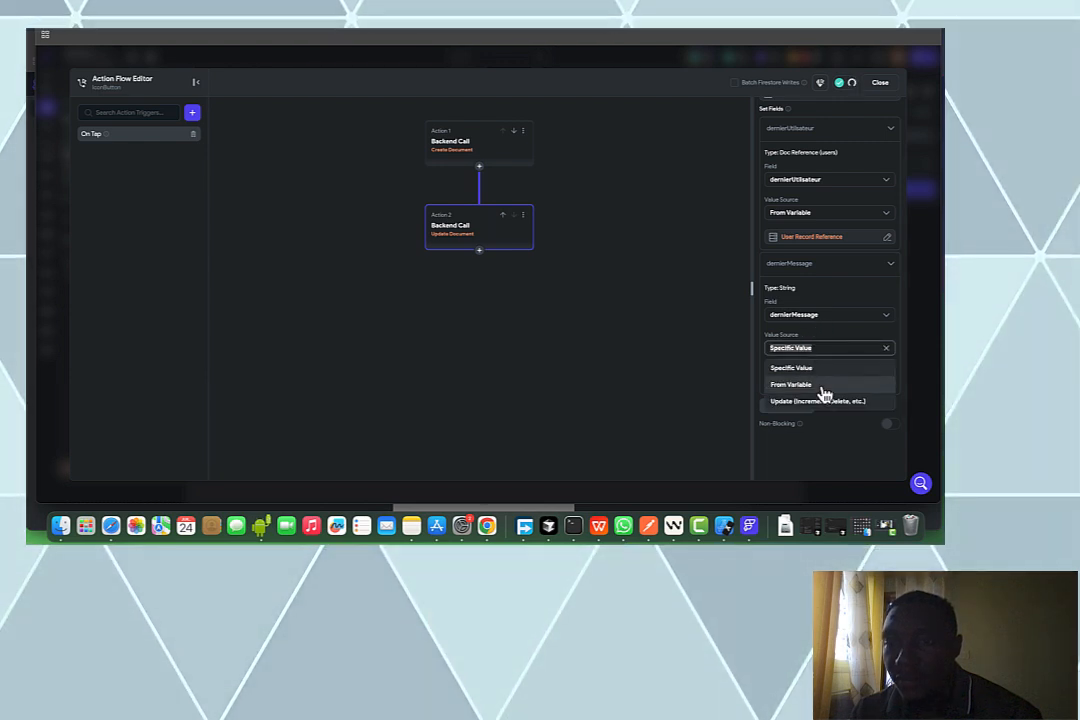
{"action": "left_click", "coordinate": [822, 393]}
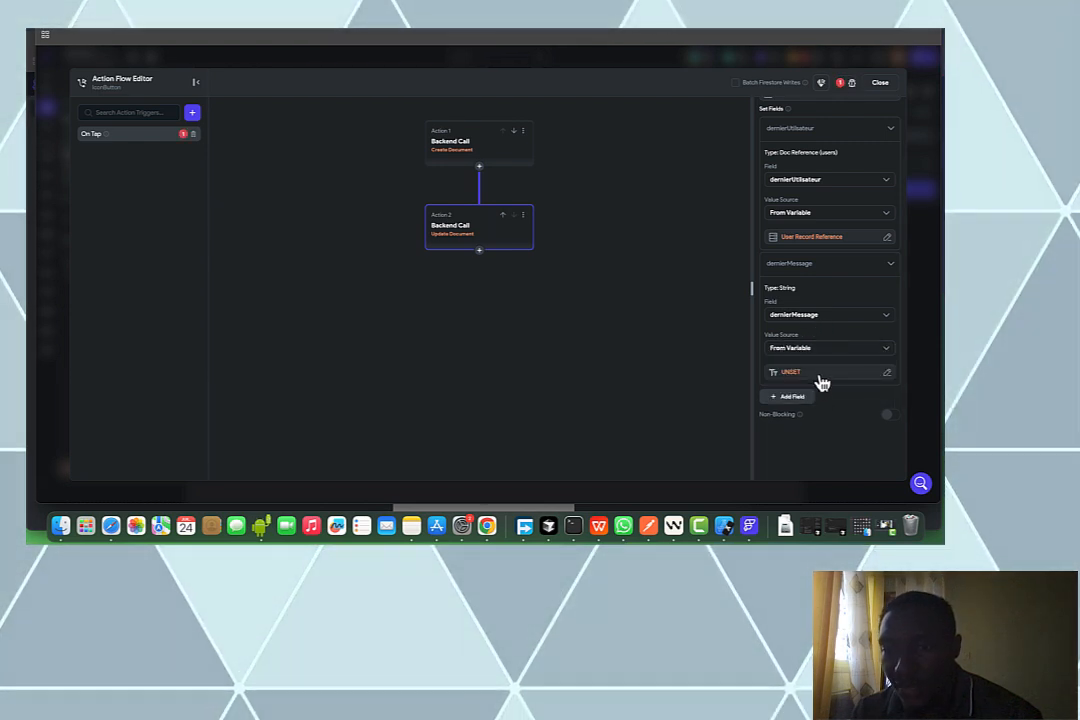
{"action": "left_click", "coordinate": [818, 375]}
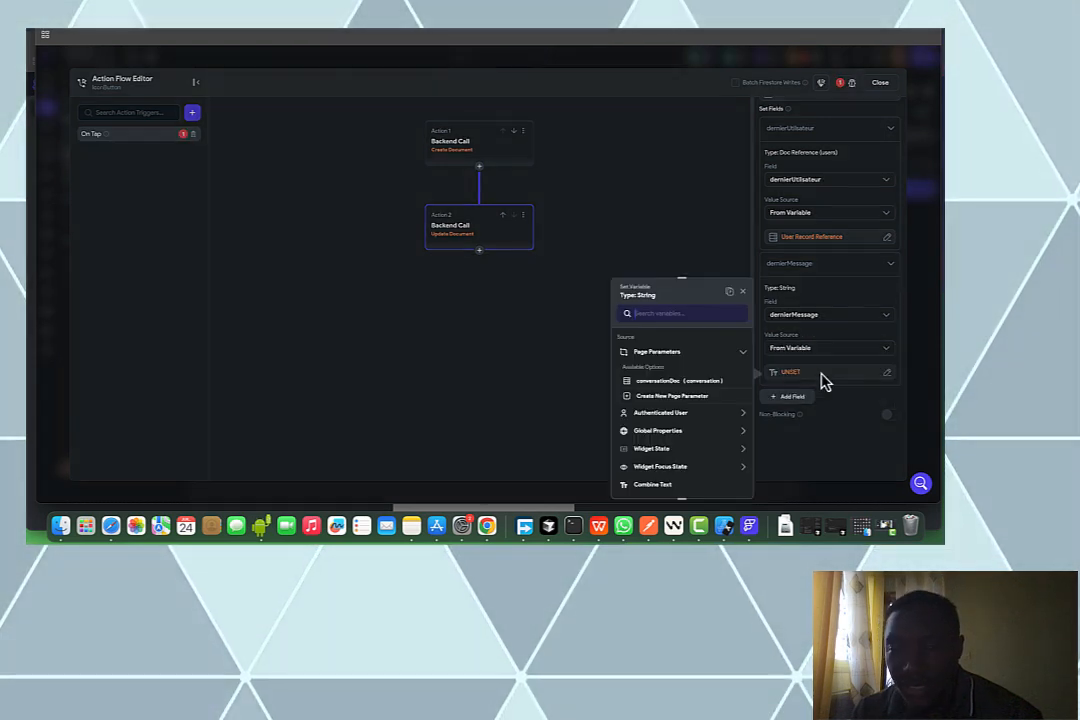
{"action": "left_click", "coordinate": [686, 446]}
{"action": "scroll", "coordinate": [690, 455], "scroll_direction": "down", "scroll_amount": 2}
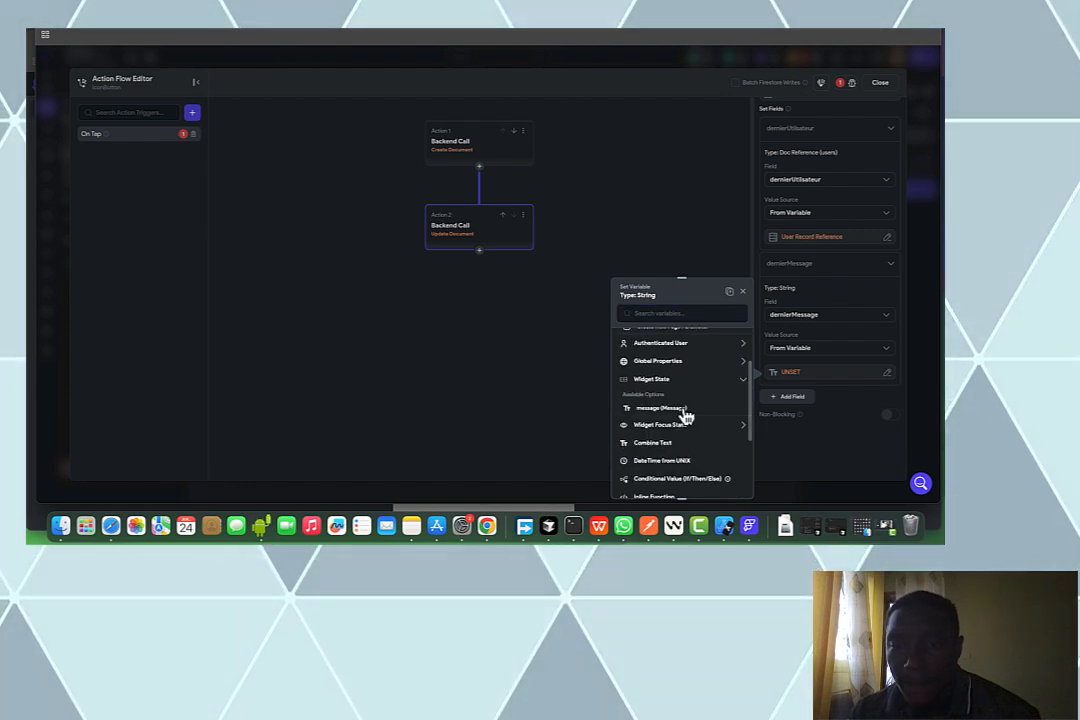
{"action": "left_click", "coordinate": [684, 410]}
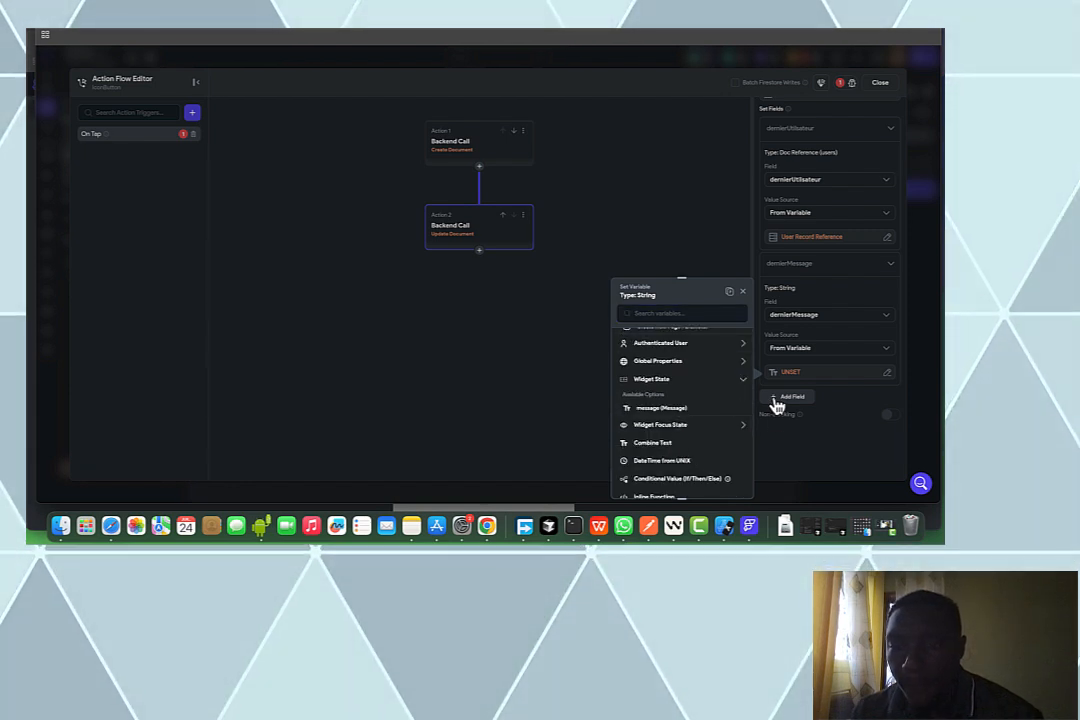
{"action": "left_click", "coordinate": [778, 421]}
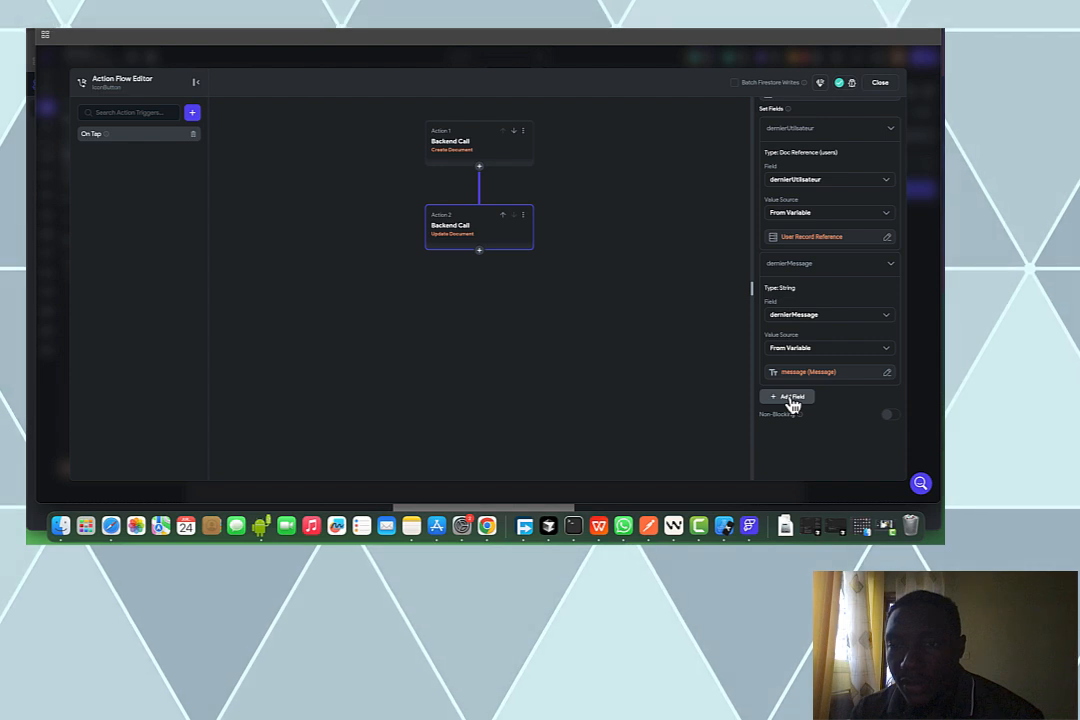
Add a heureDernierMessage field set to the Current Time
{"action": "left_click", "coordinate": [792, 398]}
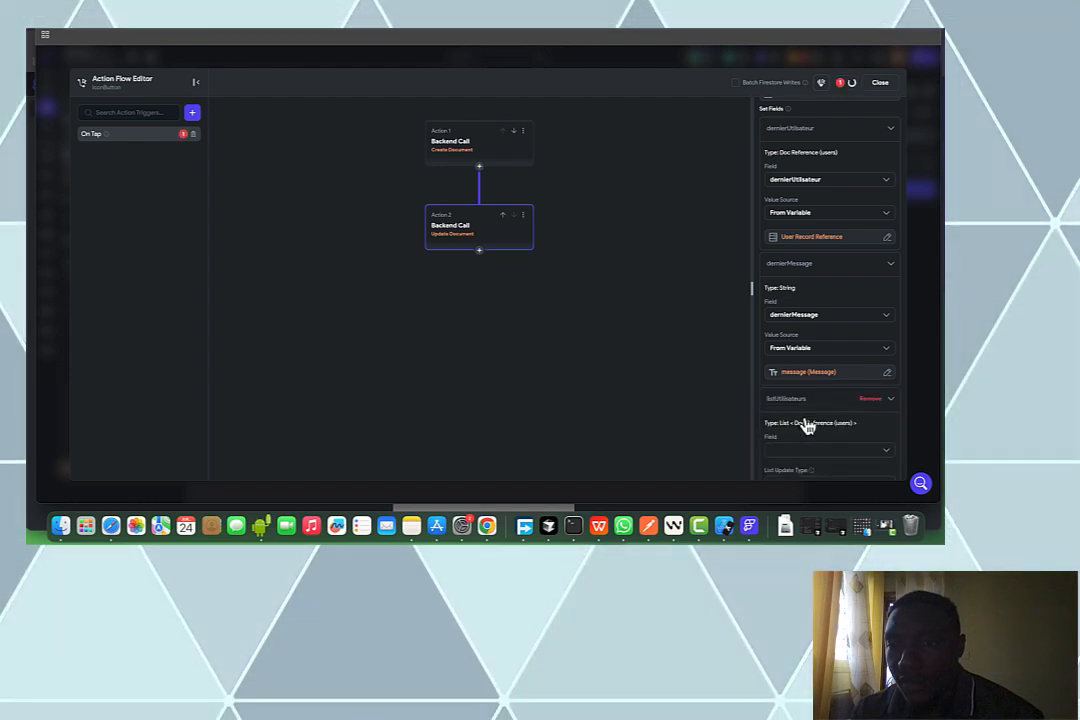
{"action": "left_click", "coordinate": [800, 450]}
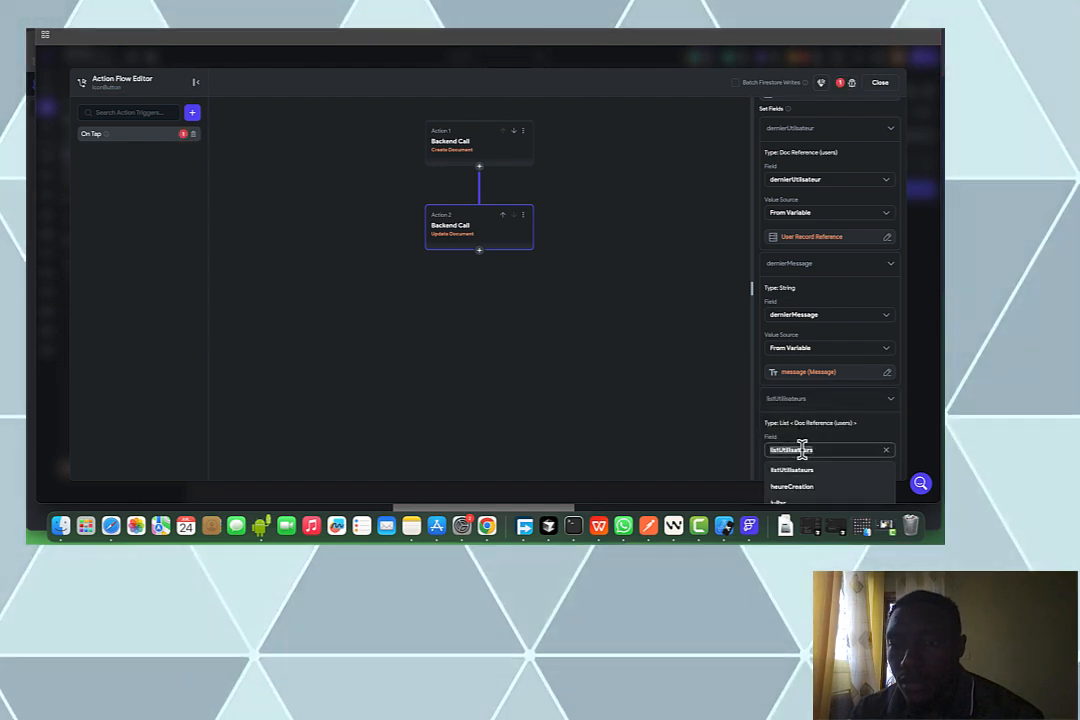
{"action": "scroll", "coordinate": [810, 485], "scroll_direction": "down", "scroll_amount": 3}
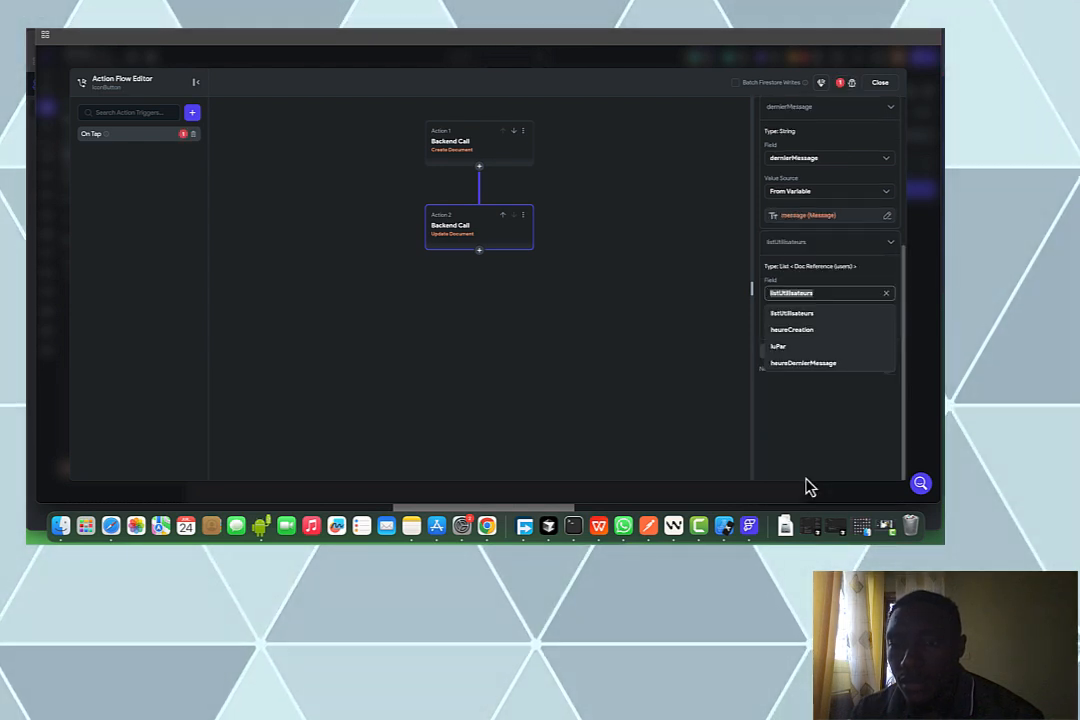
{"action": "left_click", "coordinate": [822, 368]}
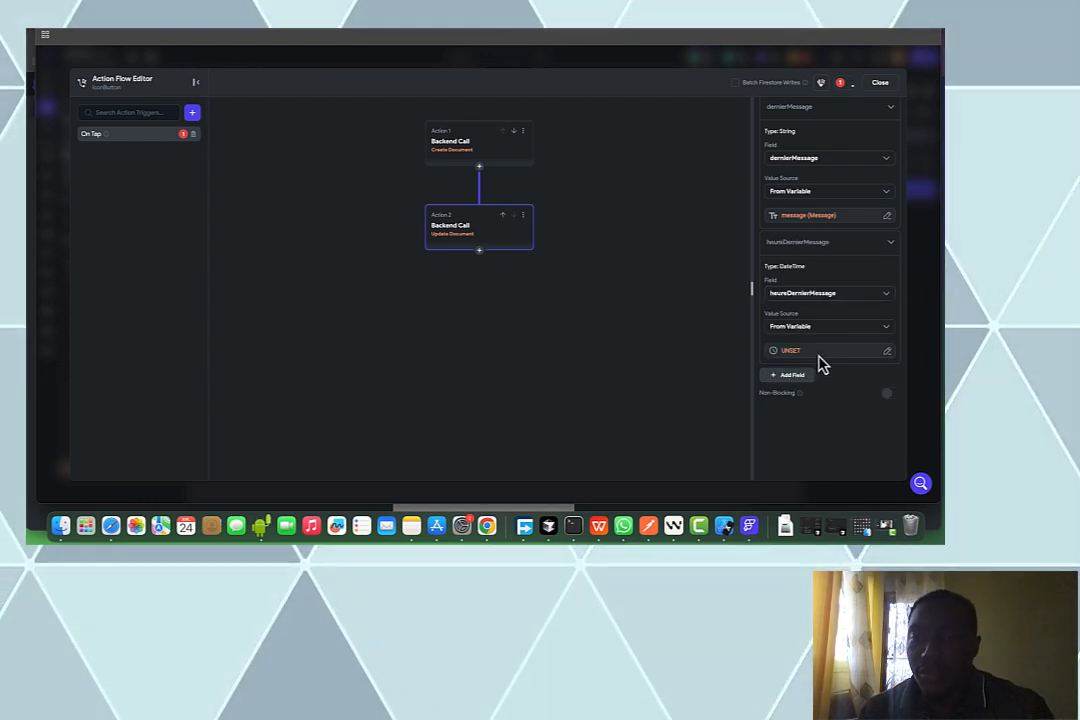
{"action": "left_click", "coordinate": [819, 354]}
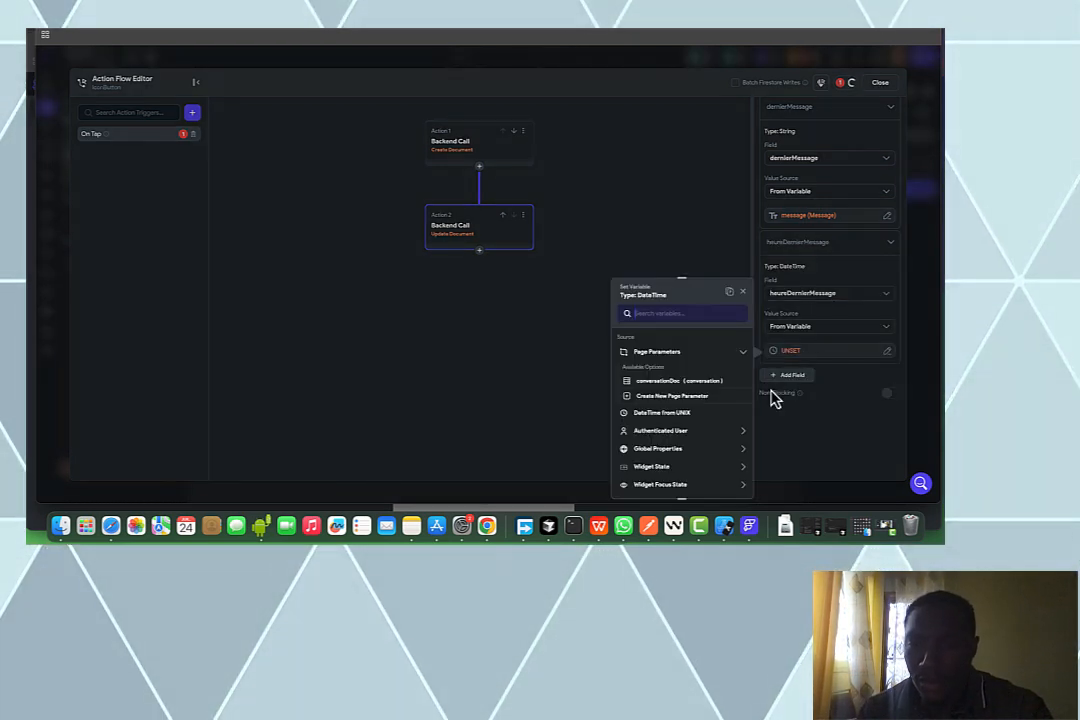
{"action": "left_click", "coordinate": [706, 455]}
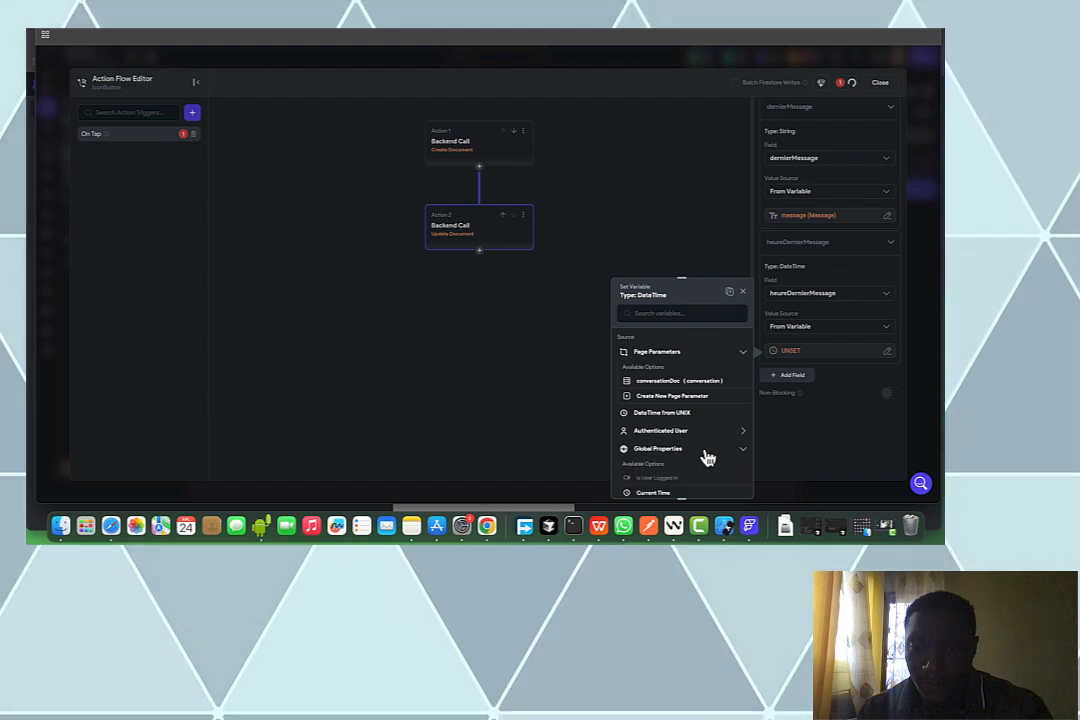
{"action": "scroll", "coordinate": [688, 458], "scroll_direction": "down", "scroll_amount": 2}
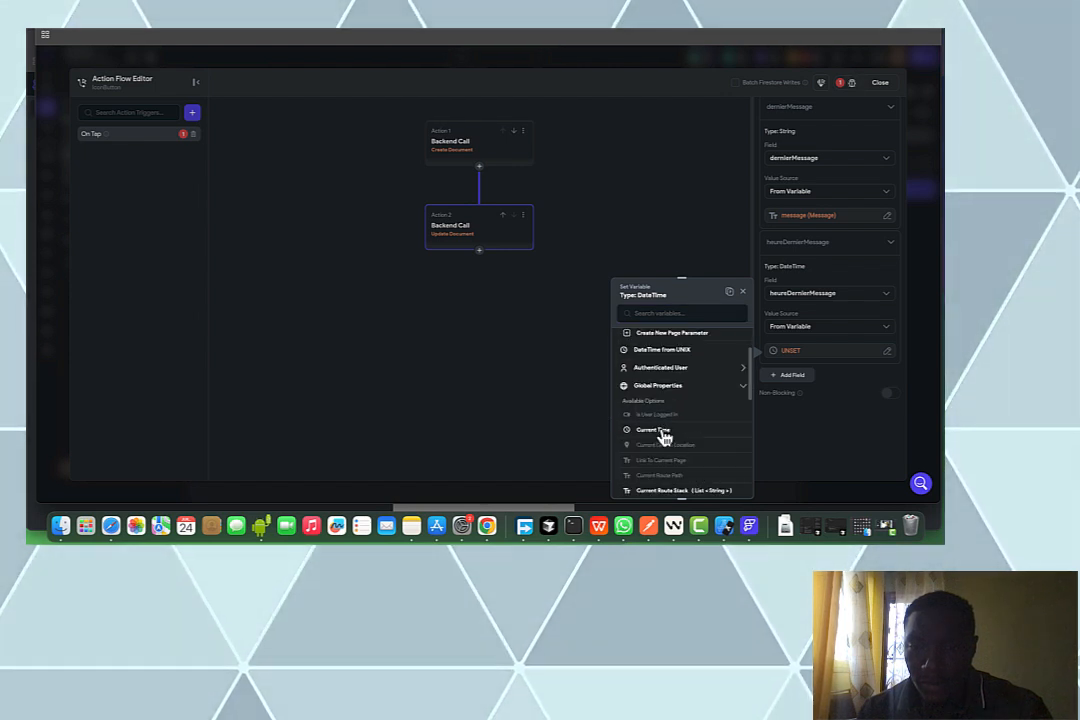
{"action": "left_click", "coordinate": [662, 436]}
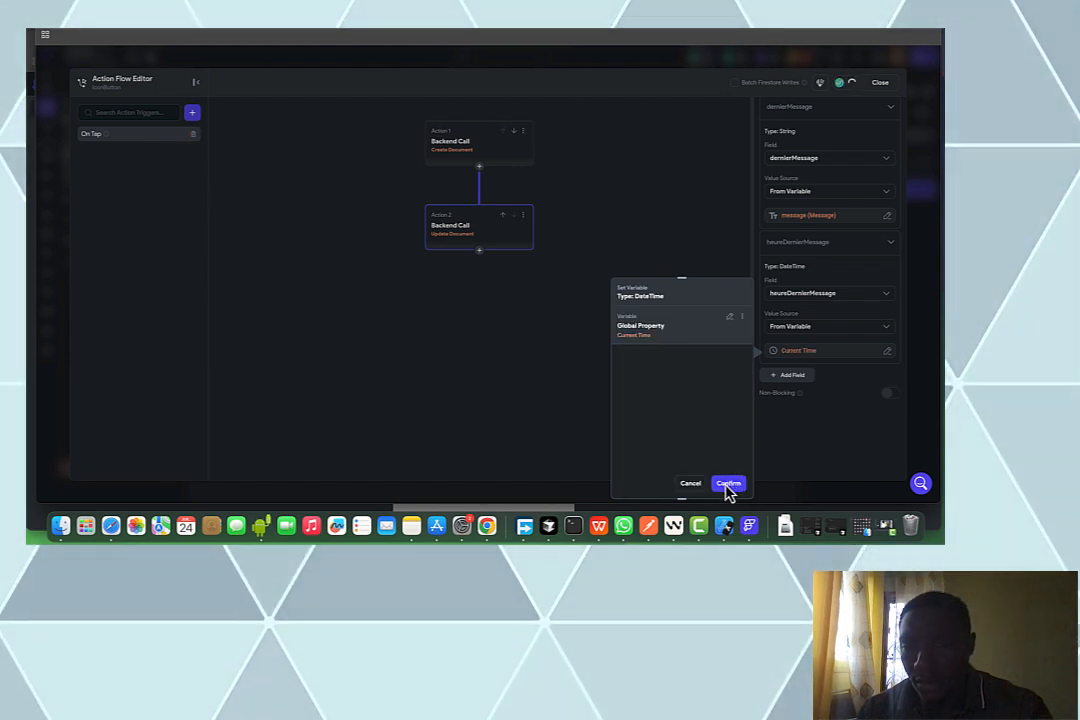
{"action": "left_click", "coordinate": [800, 381]}
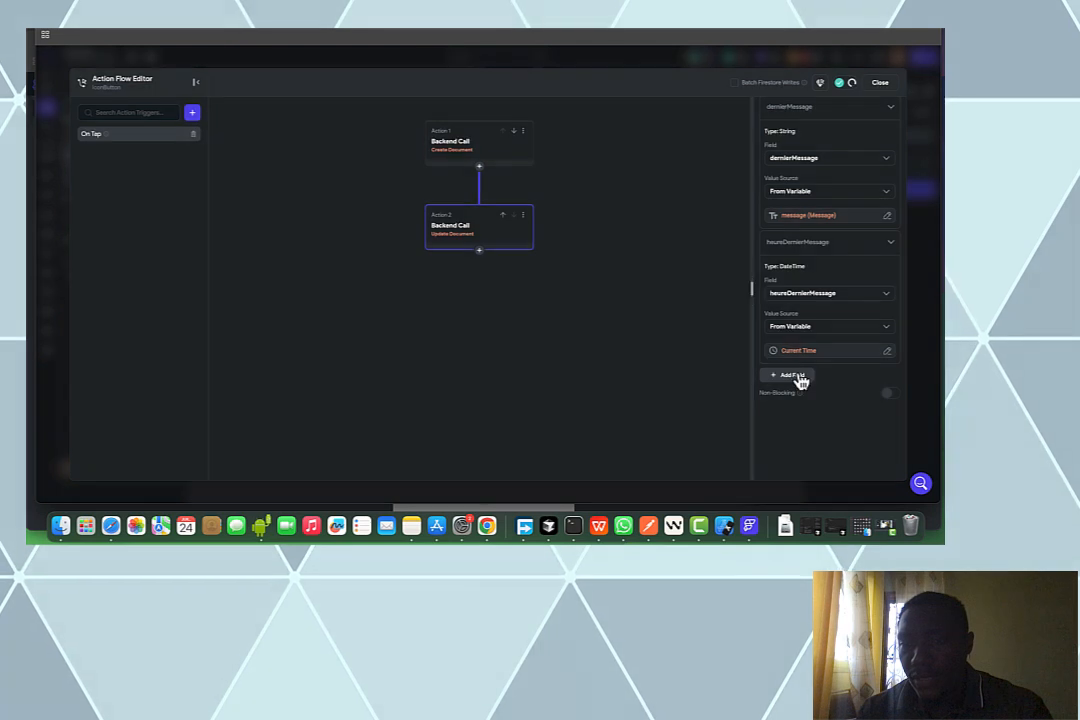
Add the authenticated user's reference to the luPar list using Add to Set
{"action": "left_click", "coordinate": [800, 378]}
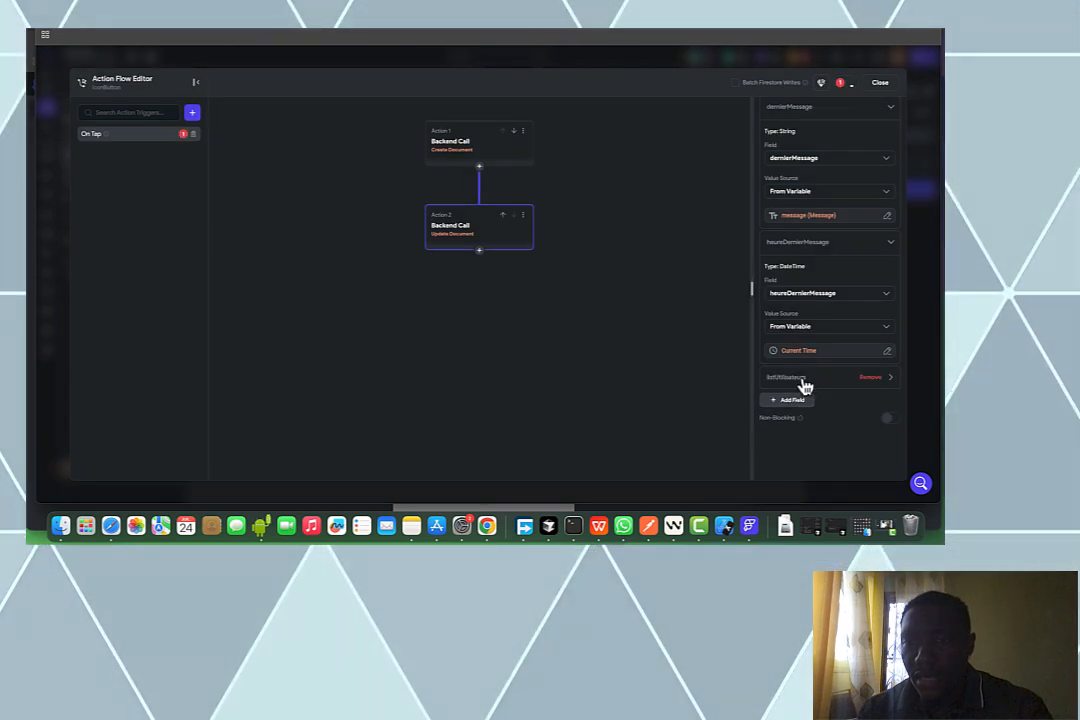
{"action": "scroll", "coordinate": [806, 387], "scroll_direction": "down", "scroll_amount": 2}
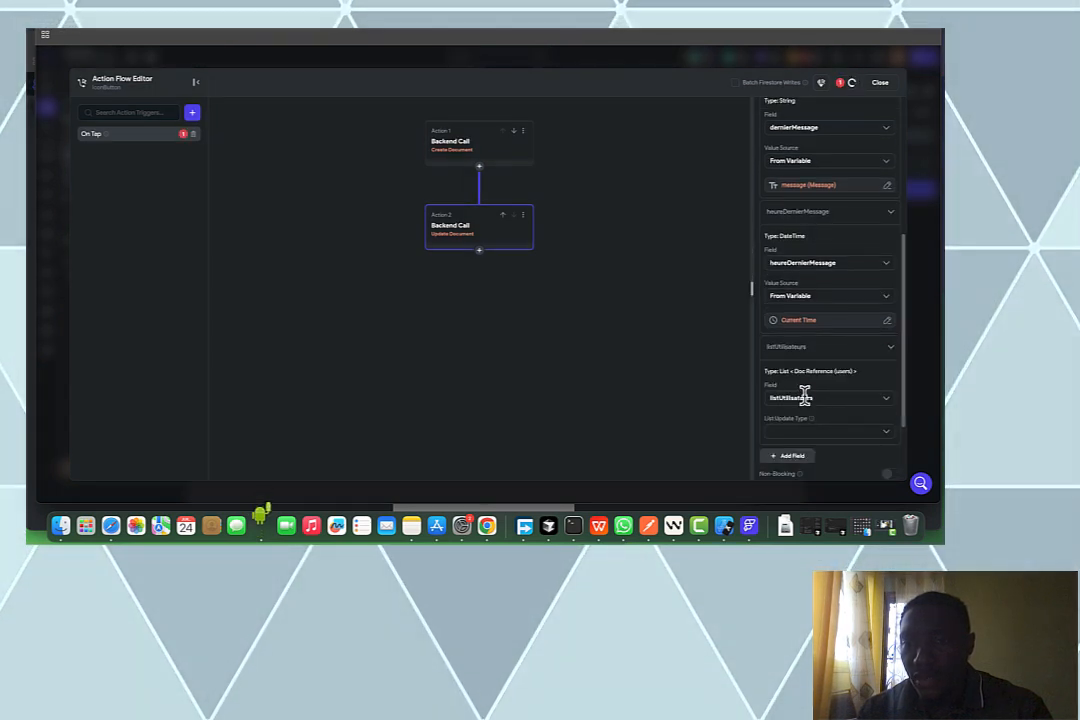
{"action": "left_click", "coordinate": [806, 398]}
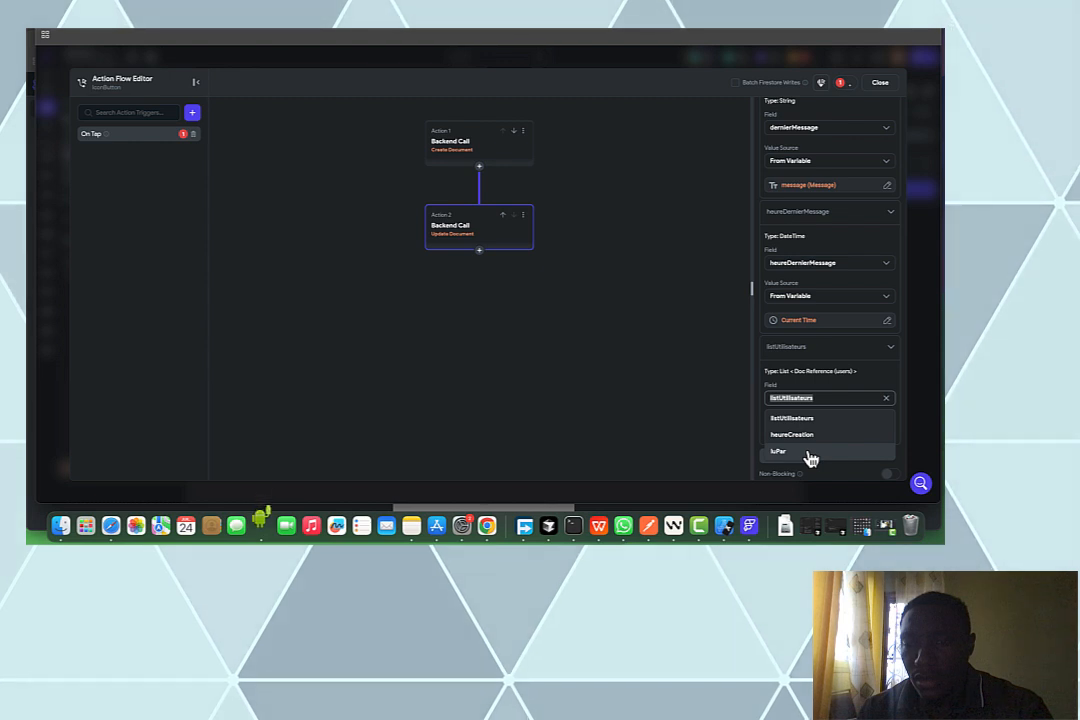
{"action": "left_click", "coordinate": [808, 452]}
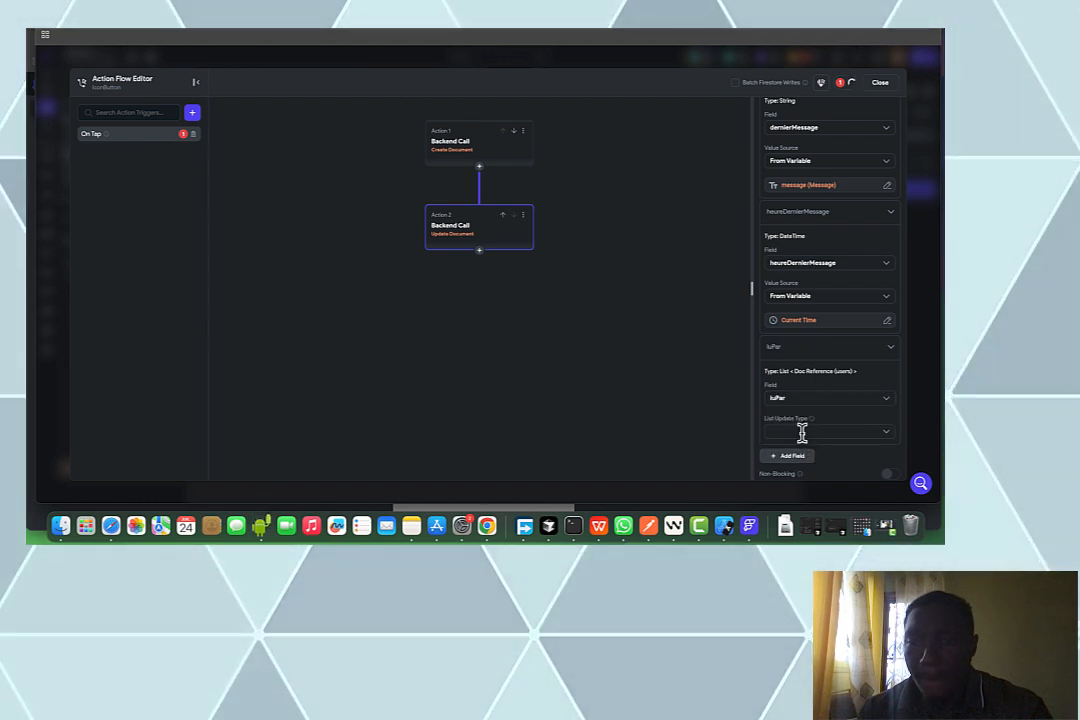
{"action": "left_click", "coordinate": [802, 432]}
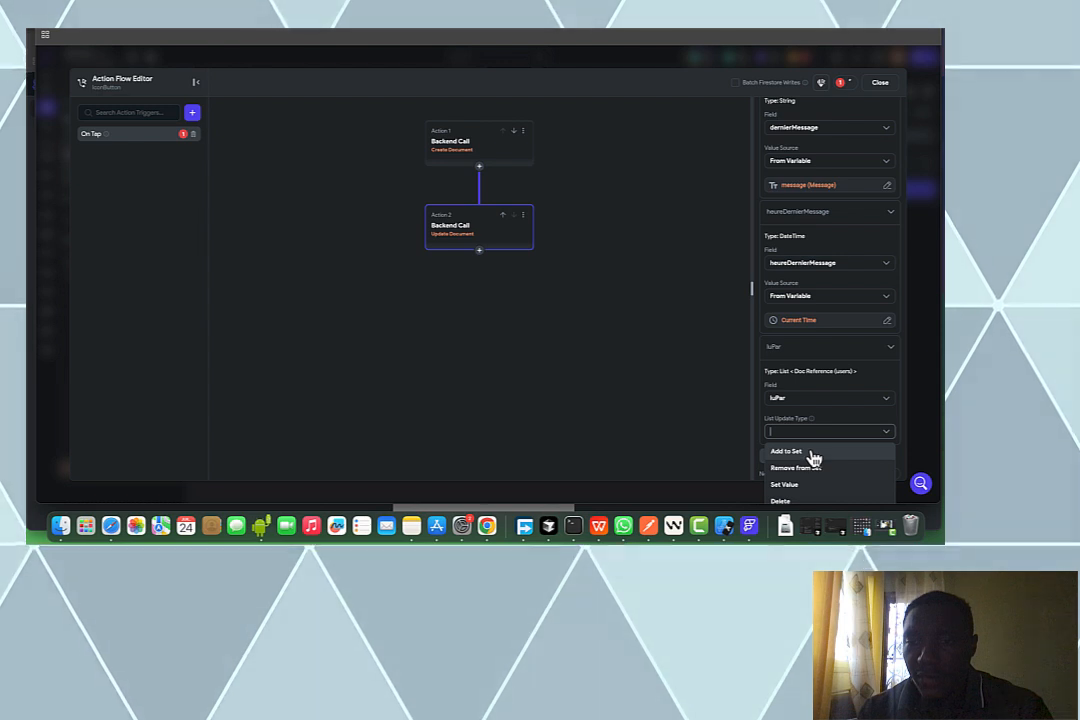
{"action": "left_click", "coordinate": [814, 455]}
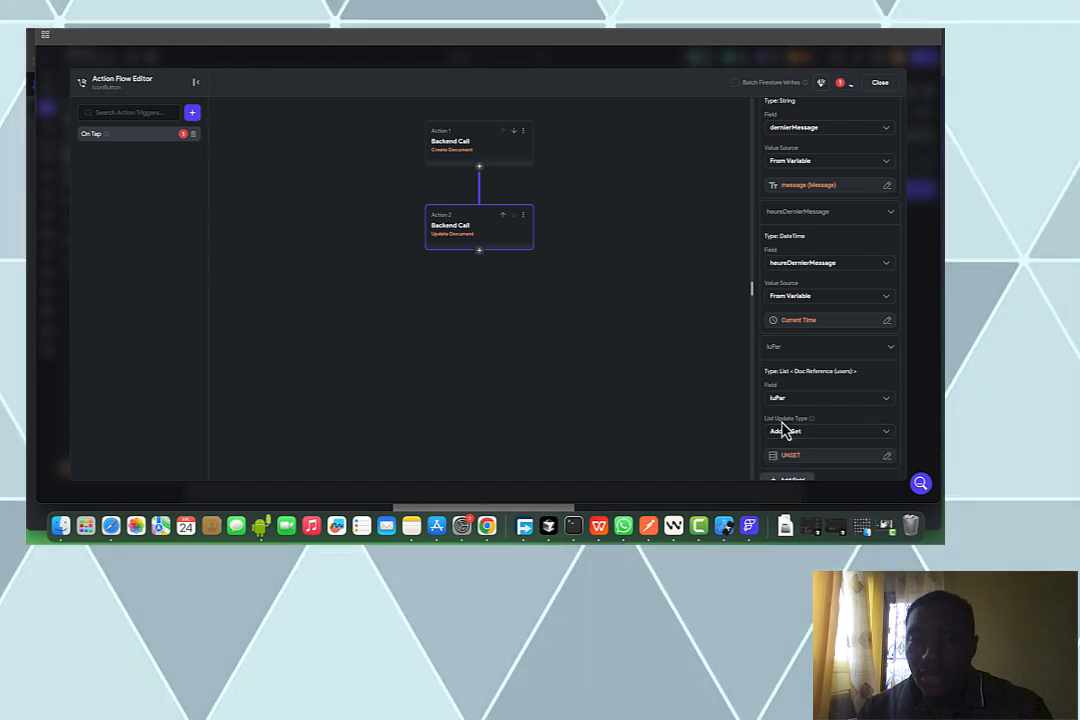
{"action": "left_click", "coordinate": [790, 452]}
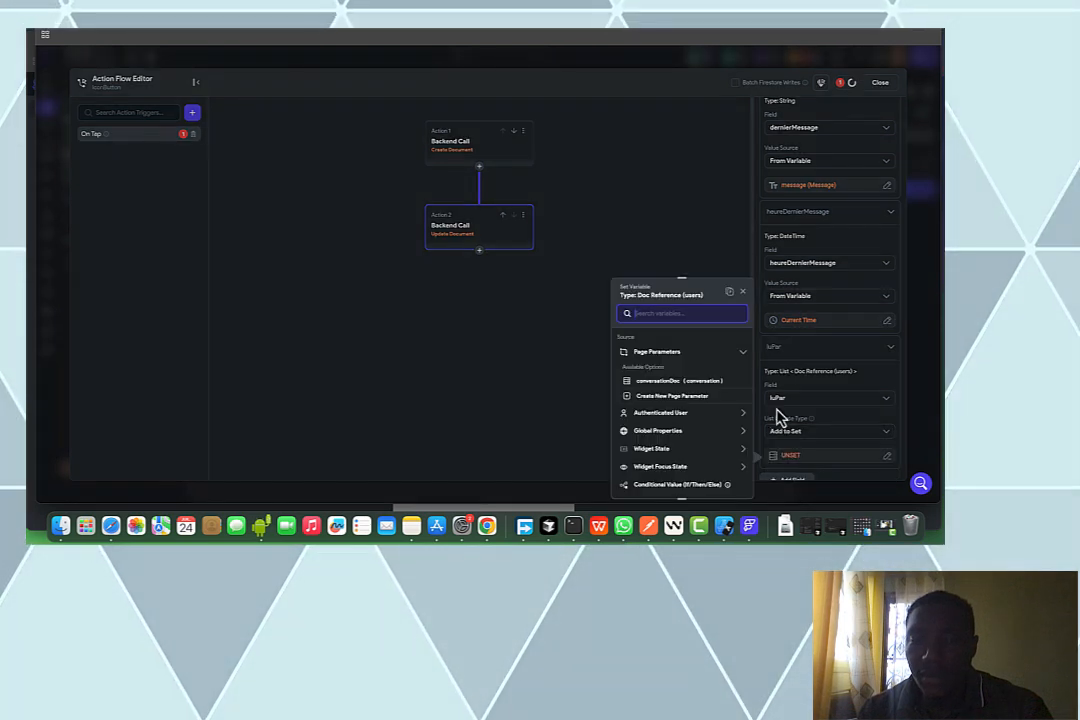
{"action": "left_click", "coordinate": [672, 415]}
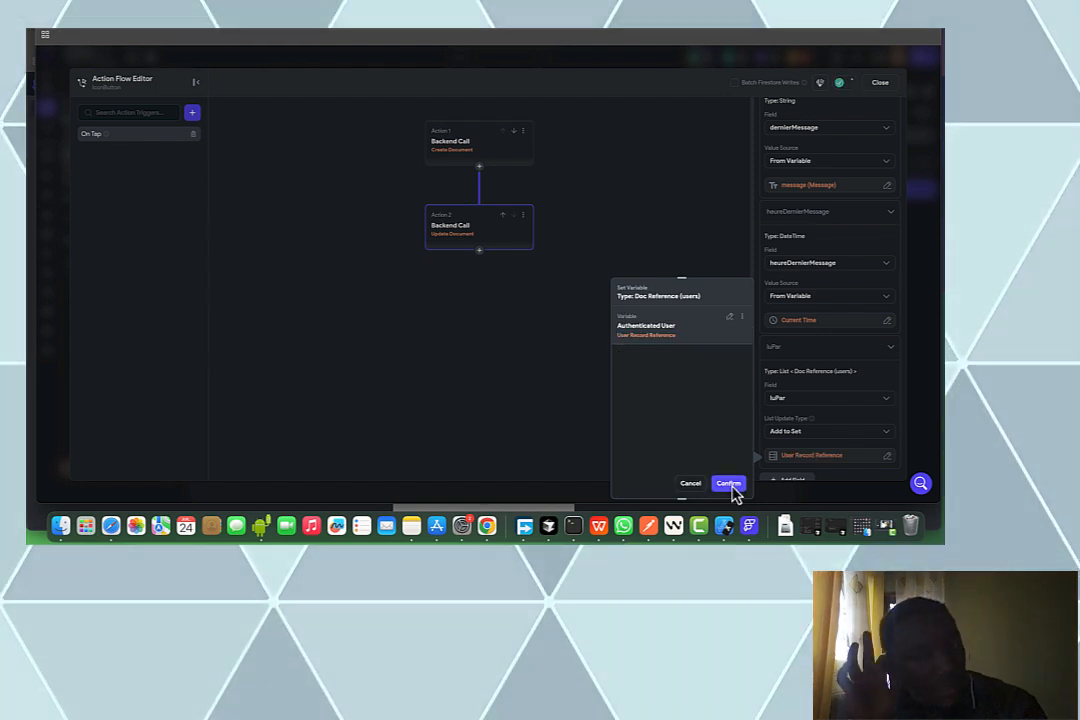
{"action": "left_click", "coordinate": [731, 485]}
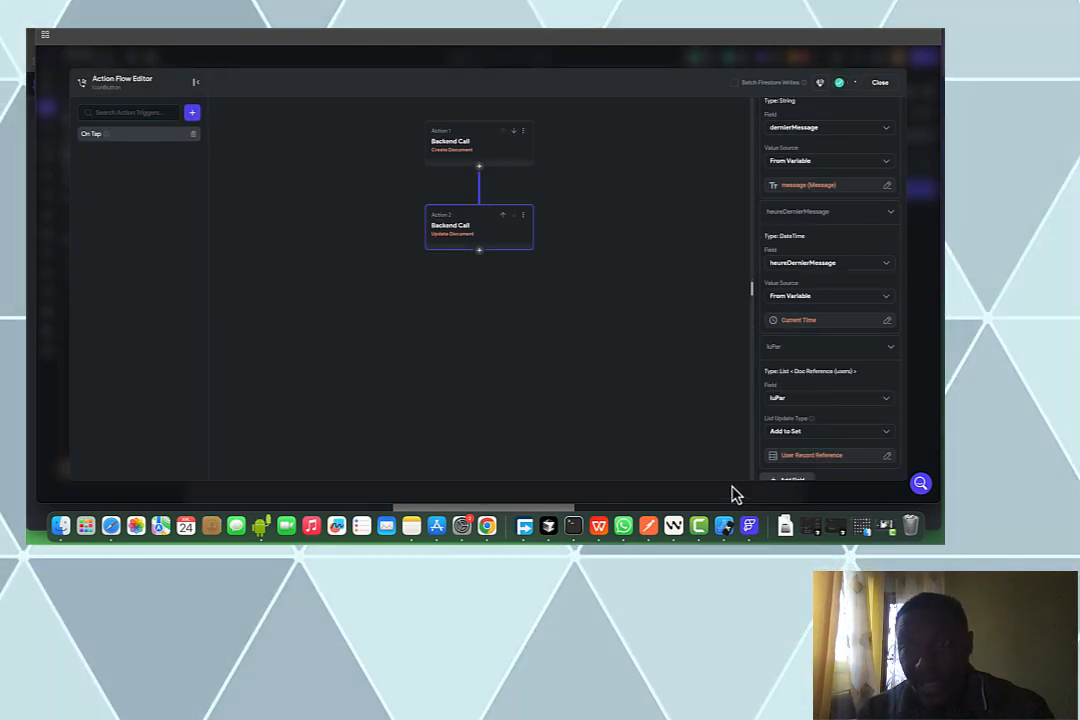
{"action": "scroll", "coordinate": [810, 288], "scroll_direction": "down", "scroll_amount": 2}
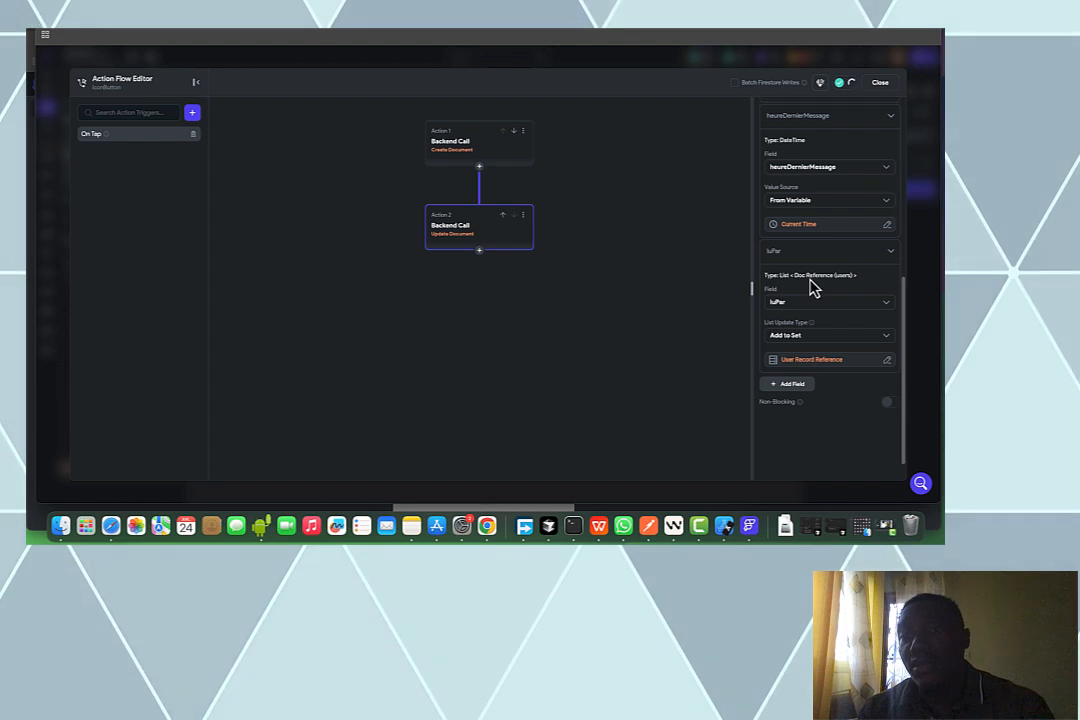
{"action": "scroll", "coordinate": [812, 284], "scroll_direction": "up", "scroll_amount": 5}
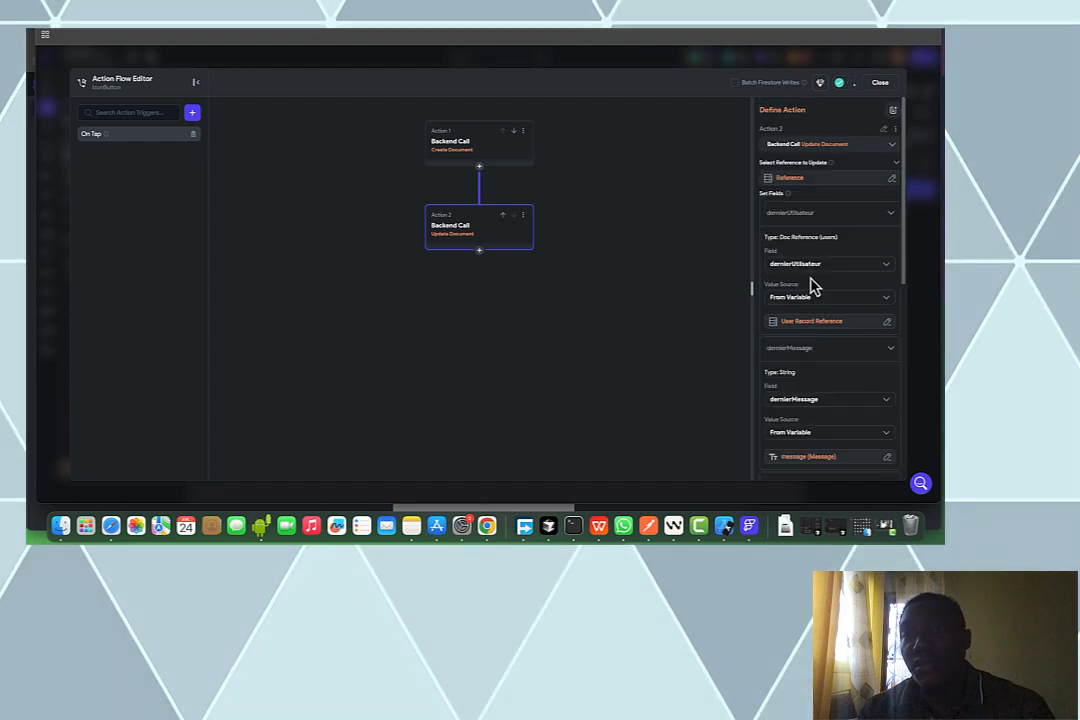
Add a Clear Text Fields/Pin Codes action, found by searching 'clear', that clears the message field
{"action": "left_click", "coordinate": [480, 254]}
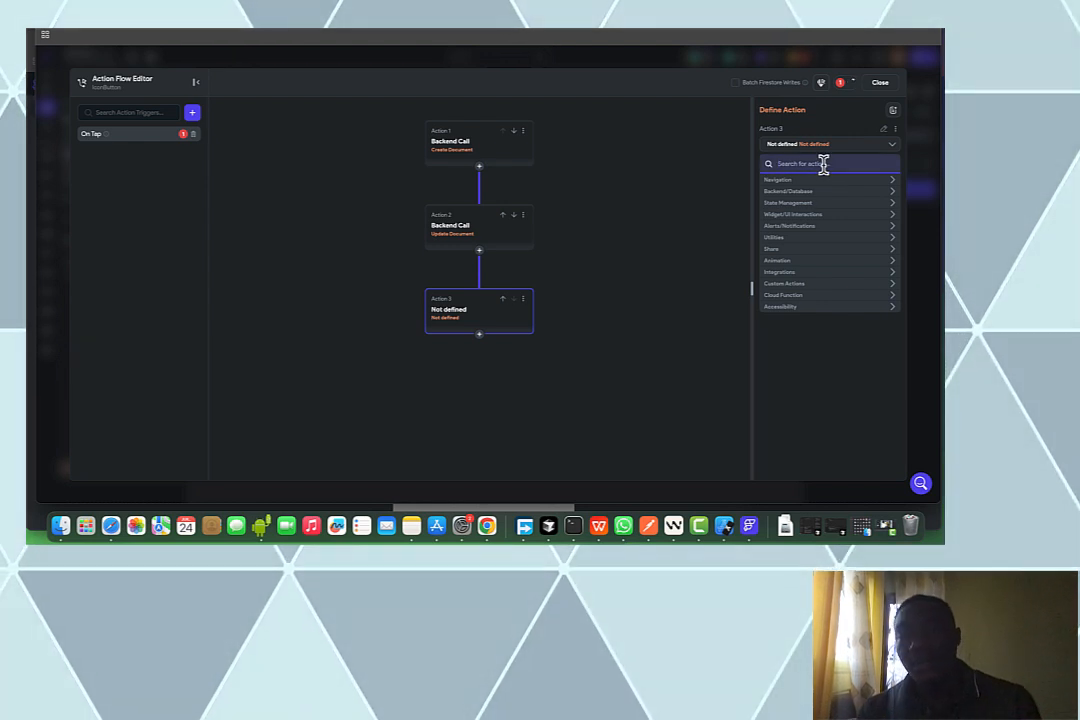
{"action": "type", "text": "clear"}
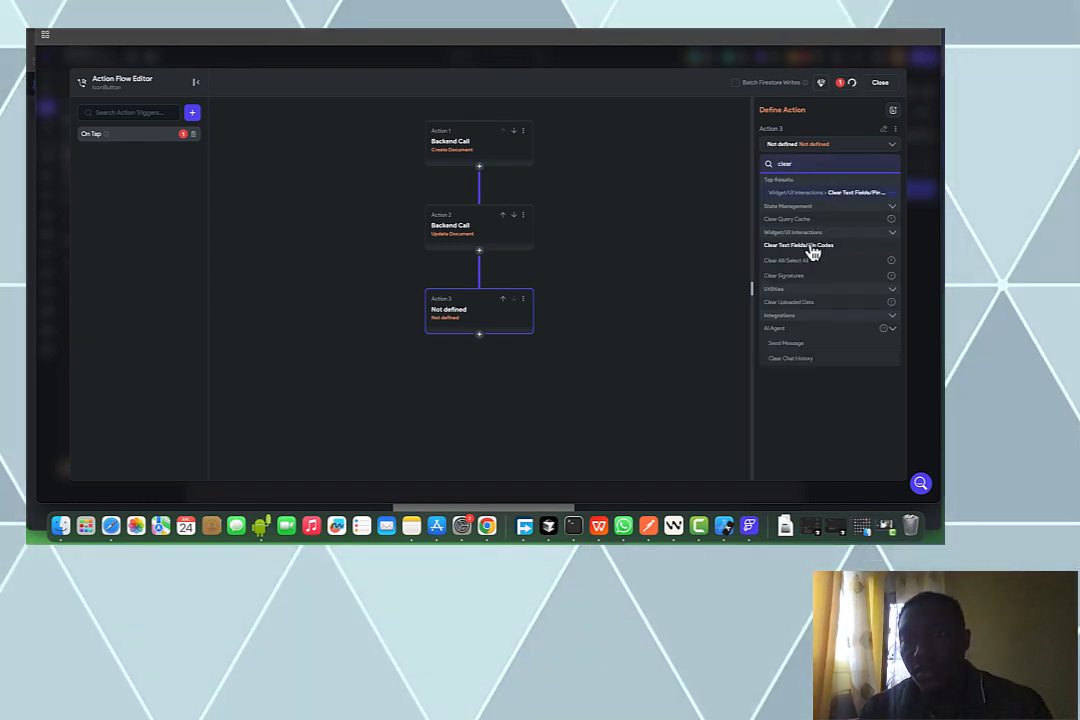
{"action": "left_click", "coordinate": [812, 247]}
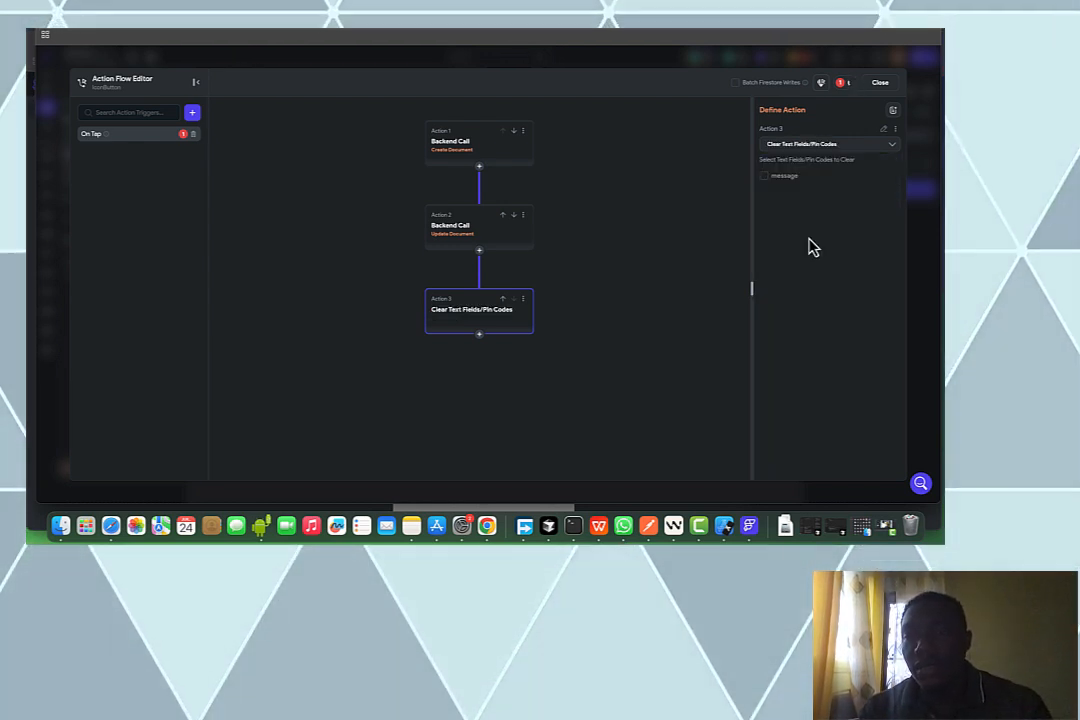
{"action": "left_click", "coordinate": [775, 176]}
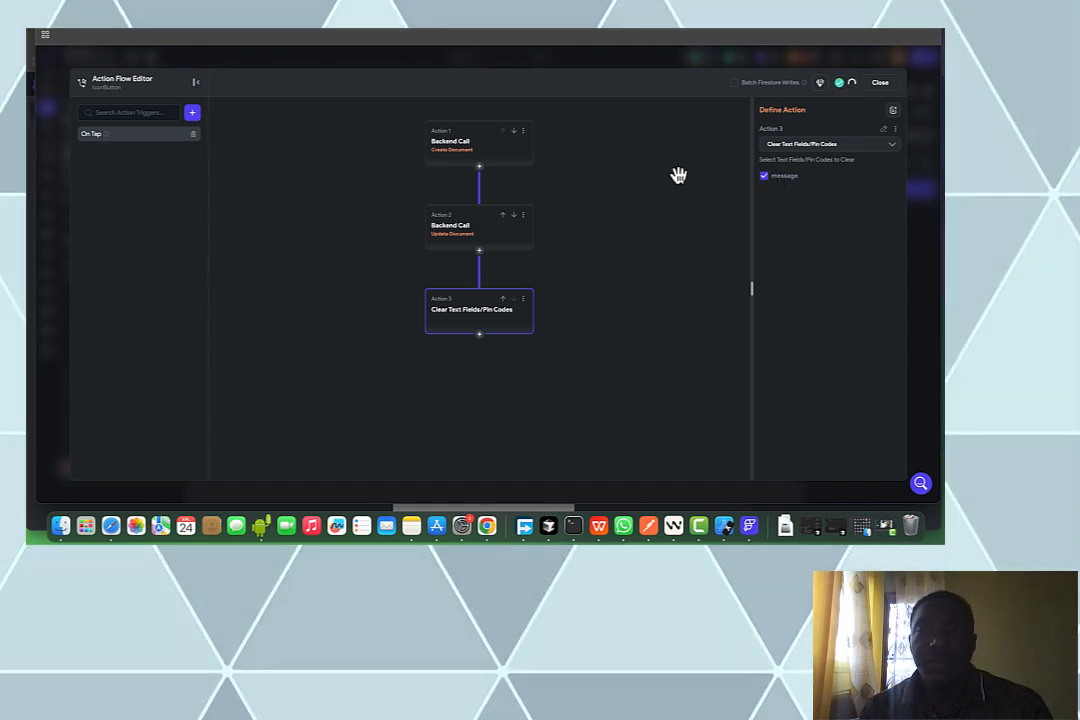
Cut the action chain and paste it under the TRUE branch of a new conditional action
{"action": "left_click", "coordinate": [524, 132]}
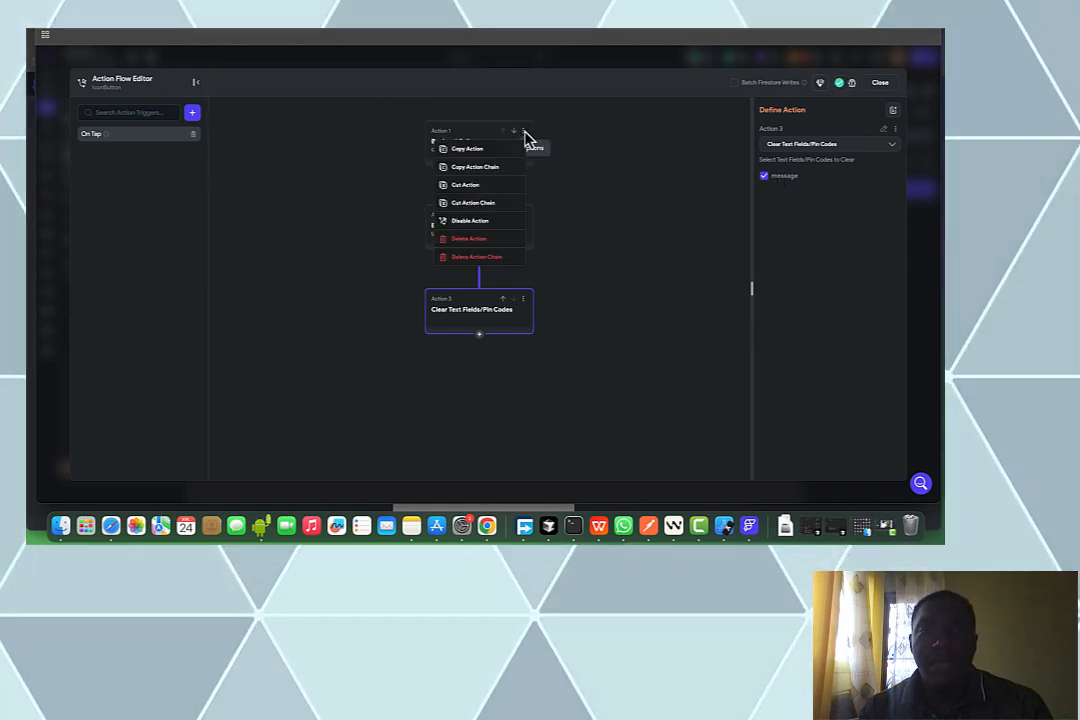
{"action": "left_click", "coordinate": [483, 203]}
{"action": "left_click", "coordinate": [485, 182]}
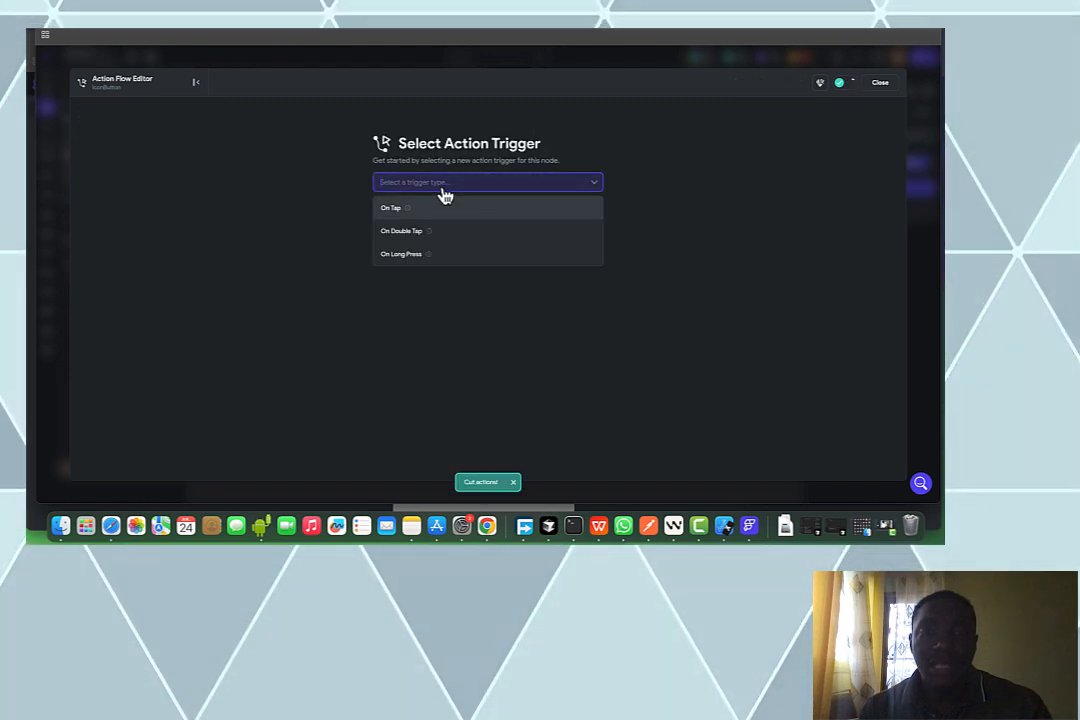
{"action": "left_click", "coordinate": [441, 207]}
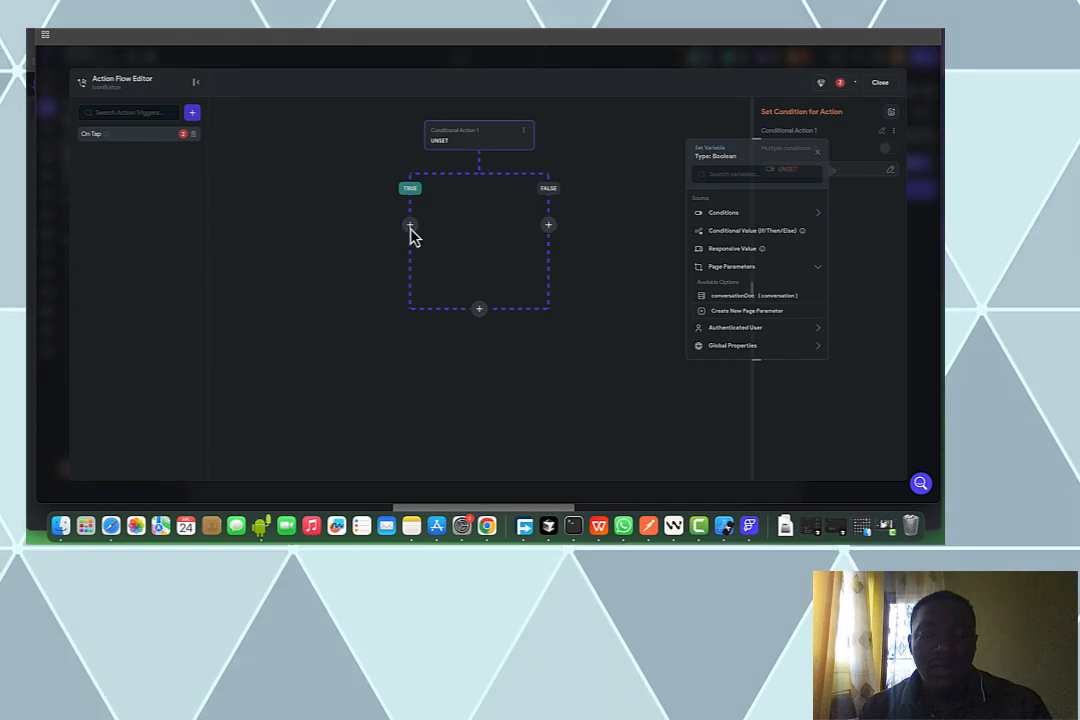
{"action": "left_click", "coordinate": [411, 228]}
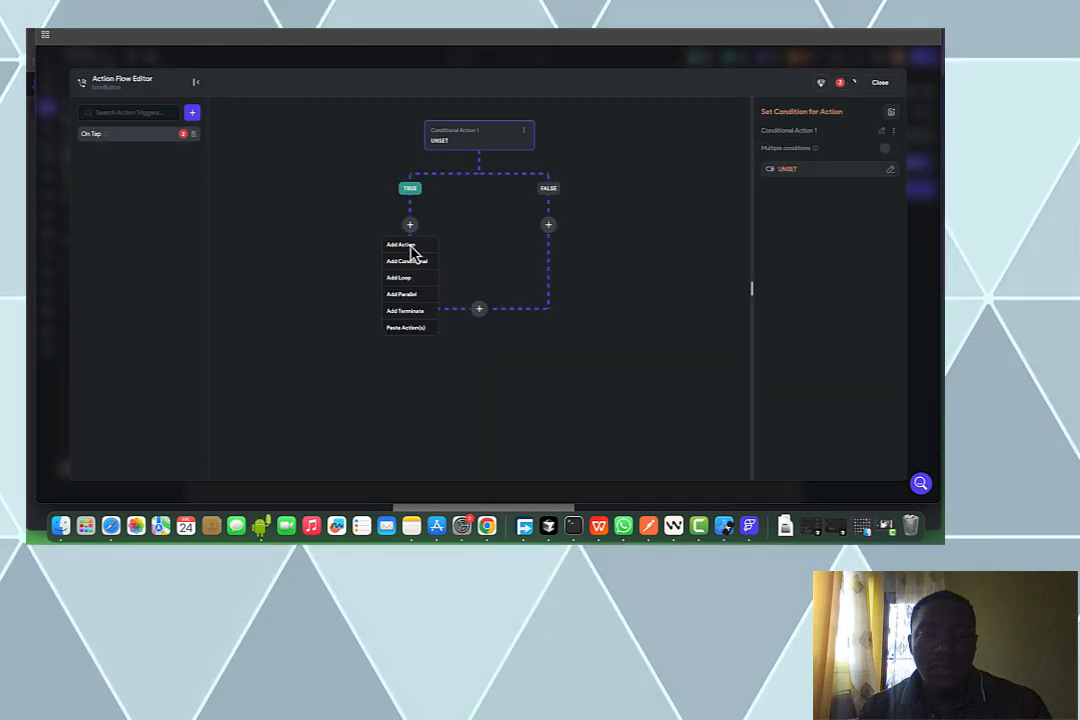
{"action": "left_click", "coordinate": [410, 335]}
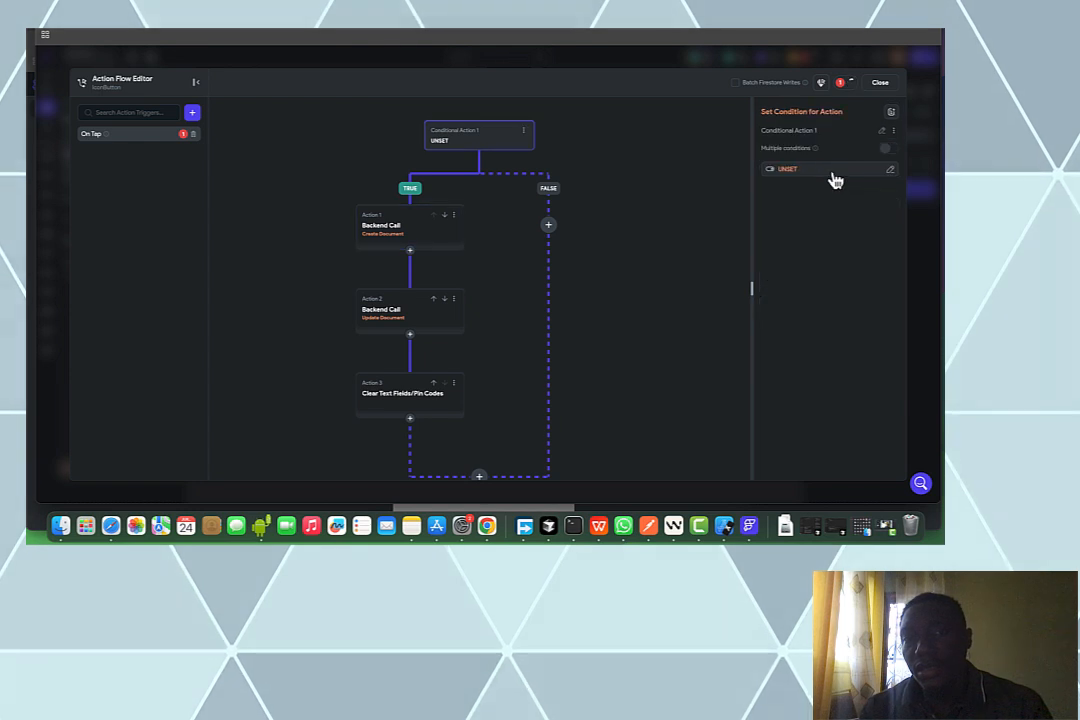
Set the conditional's single condition to the message widget state Is Set and Not Empty
{"action": "left_click", "coordinate": [832, 173]}
{"action": "left_click", "coordinate": [826, 177]}
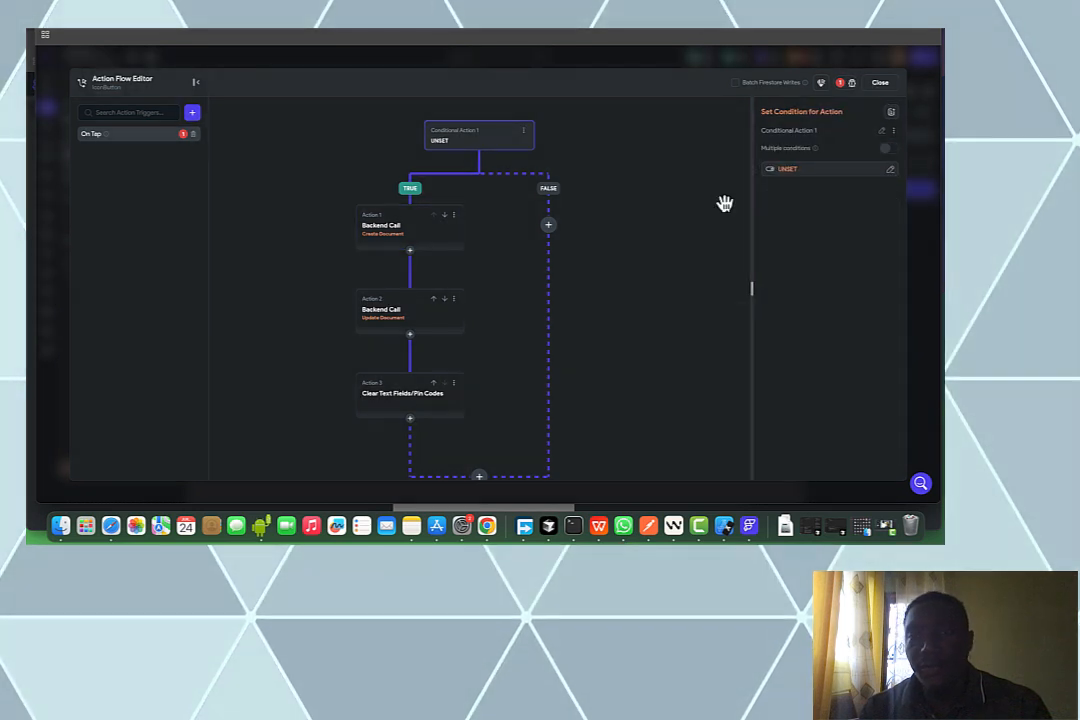
{"action": "left_click", "coordinate": [776, 173]}
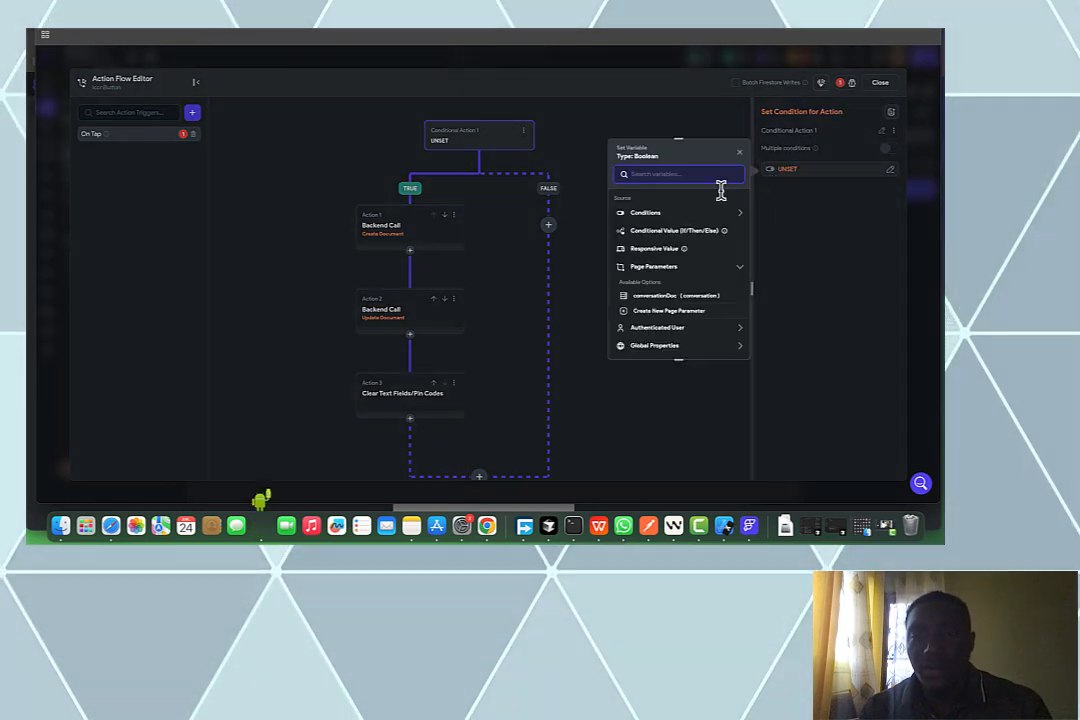
{"action": "left_click", "coordinate": [660, 214]}
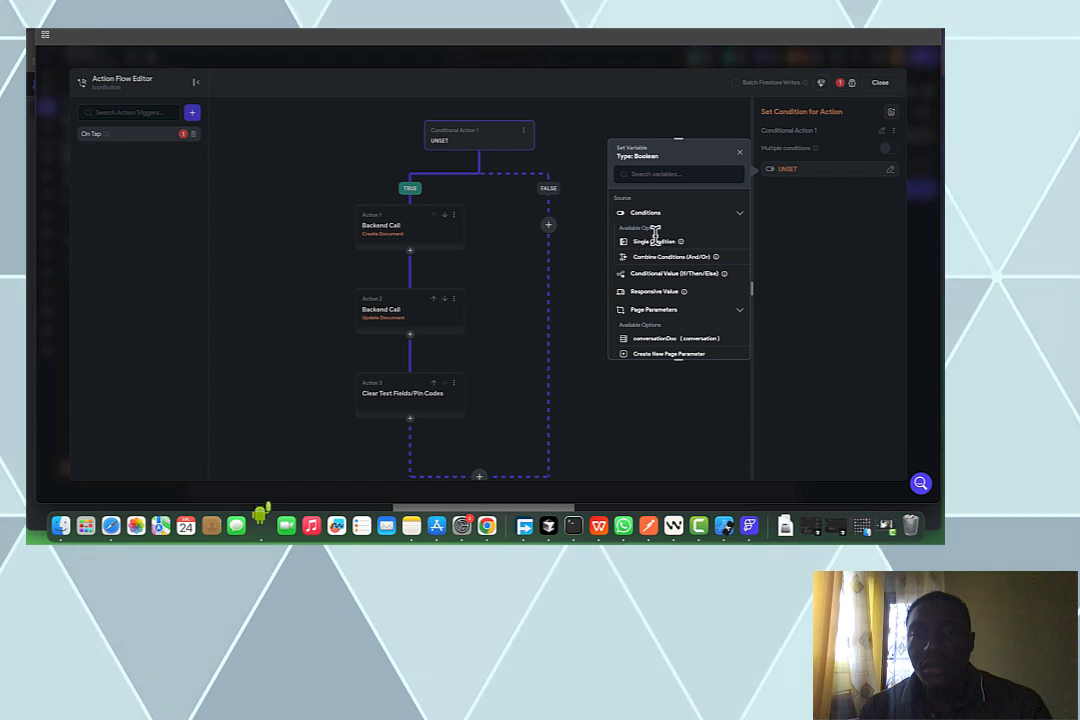
{"action": "left_click", "coordinate": [655, 240]}
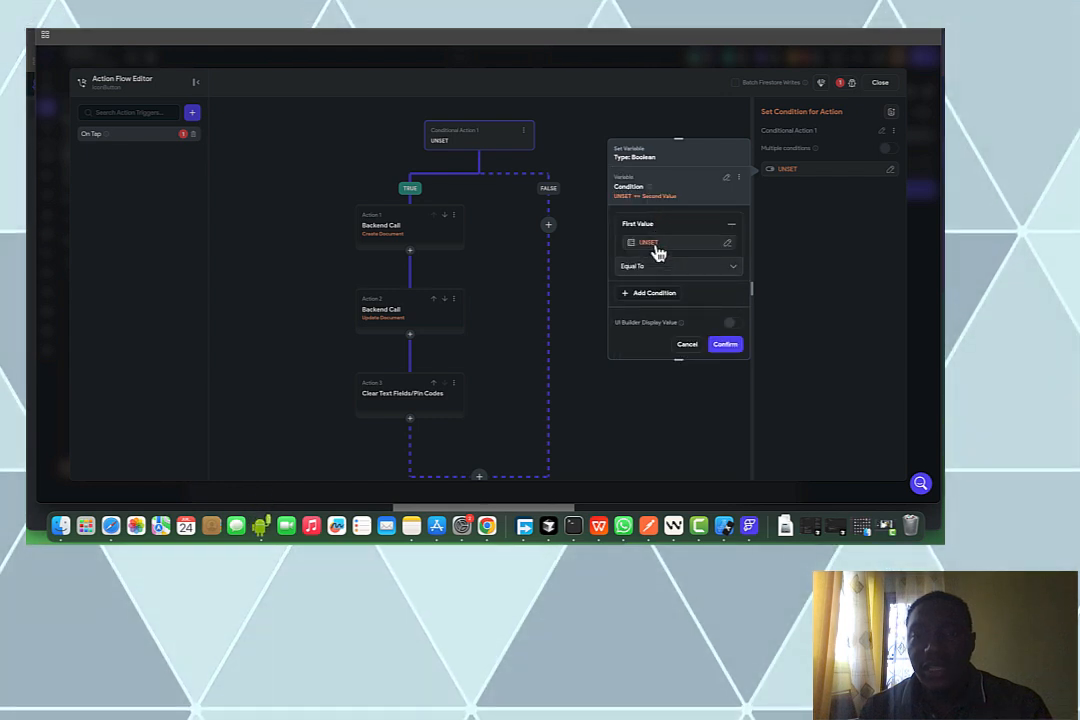
{"action": "left_click", "coordinate": [652, 245]}
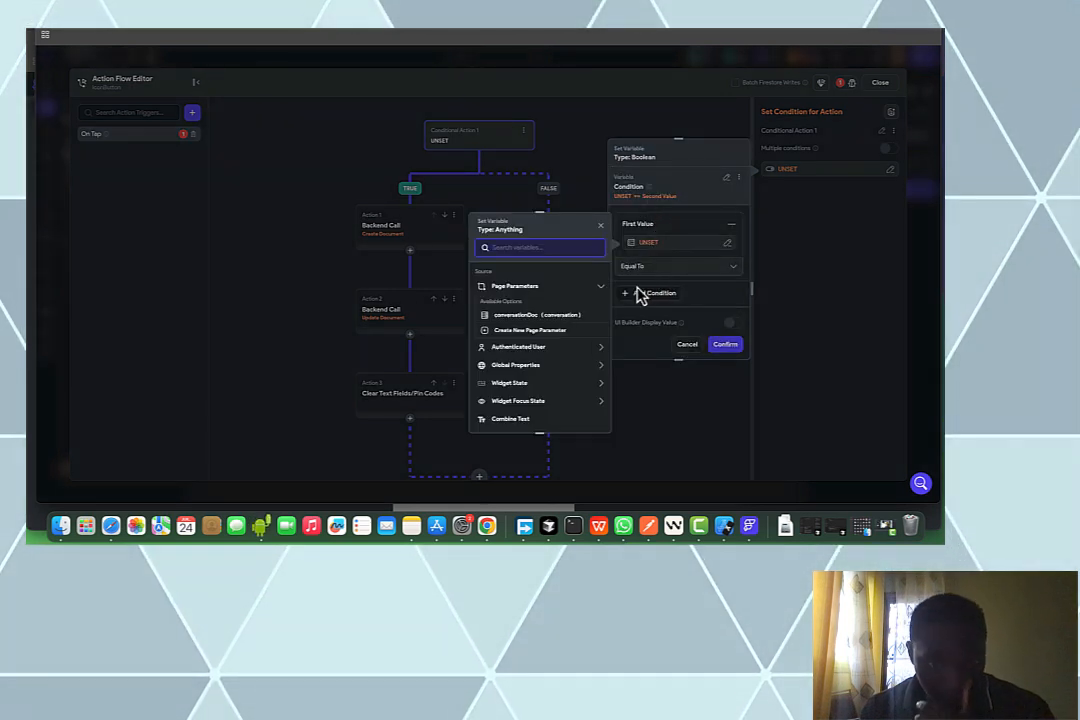
{"action": "left_click", "coordinate": [552, 389]}
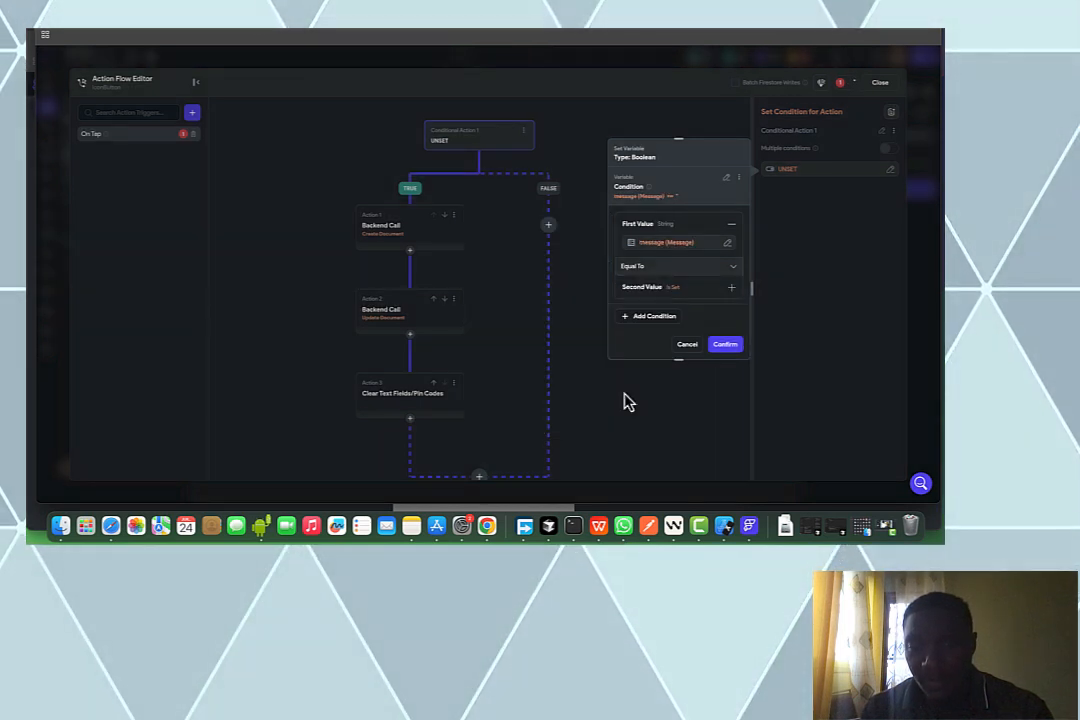
{"action": "left_click", "coordinate": [700, 270]}
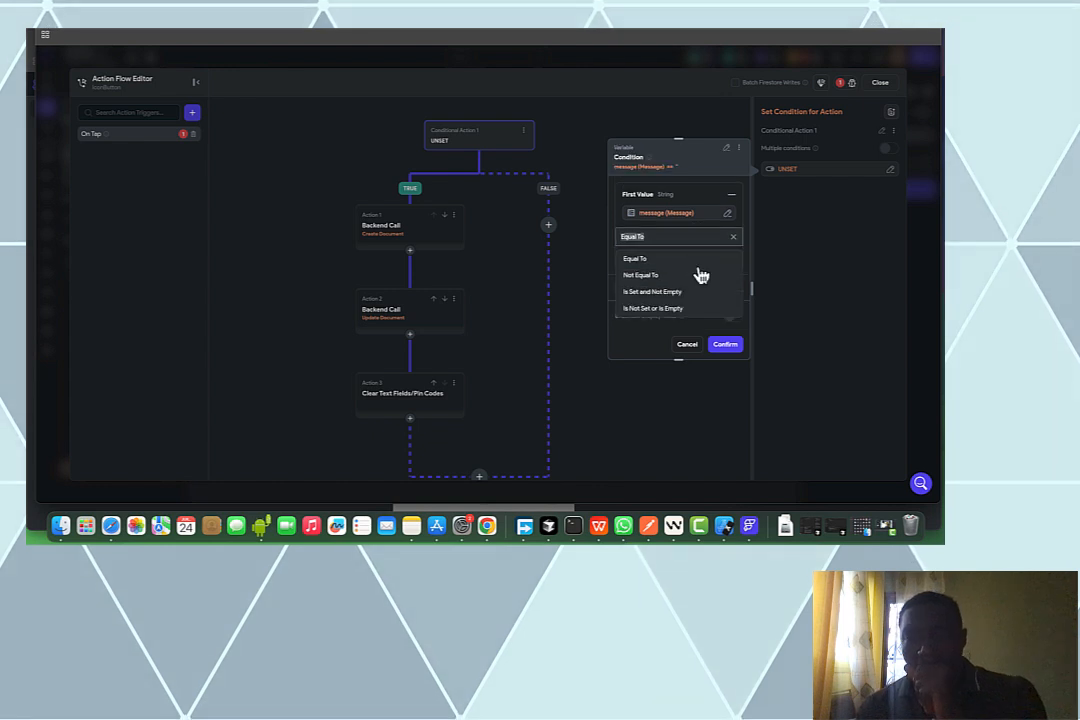
{"action": "left_click", "coordinate": [670, 293]}
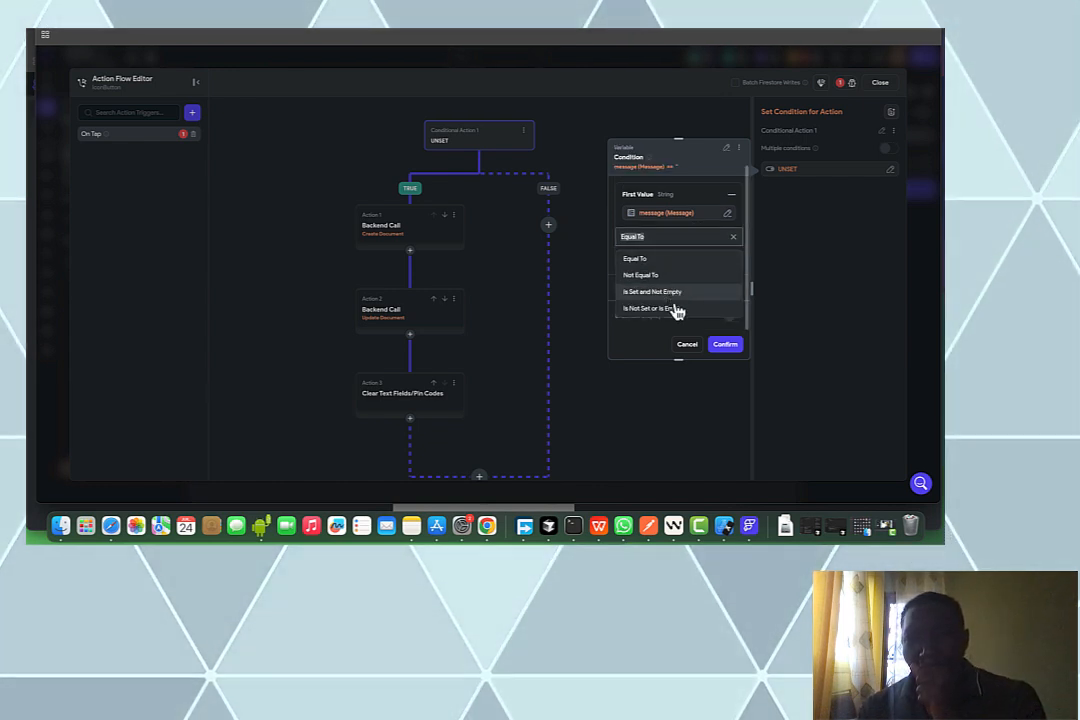
{"action": "left_click", "coordinate": [728, 342]}
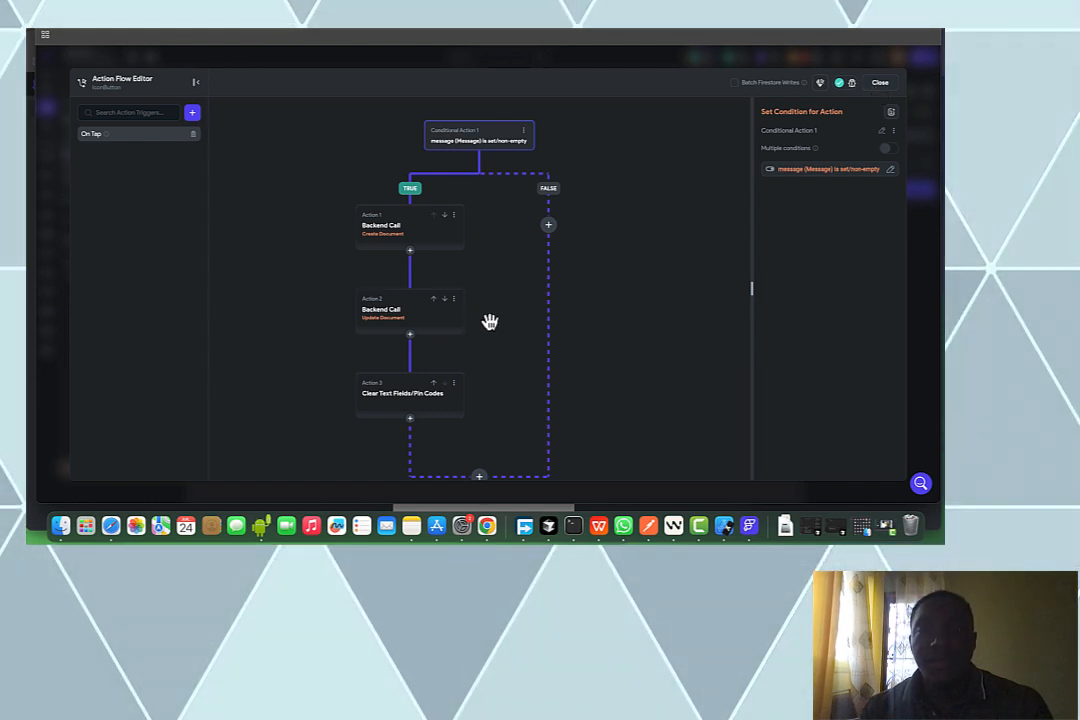
{"action": "left_click", "coordinate": [421, 318]}
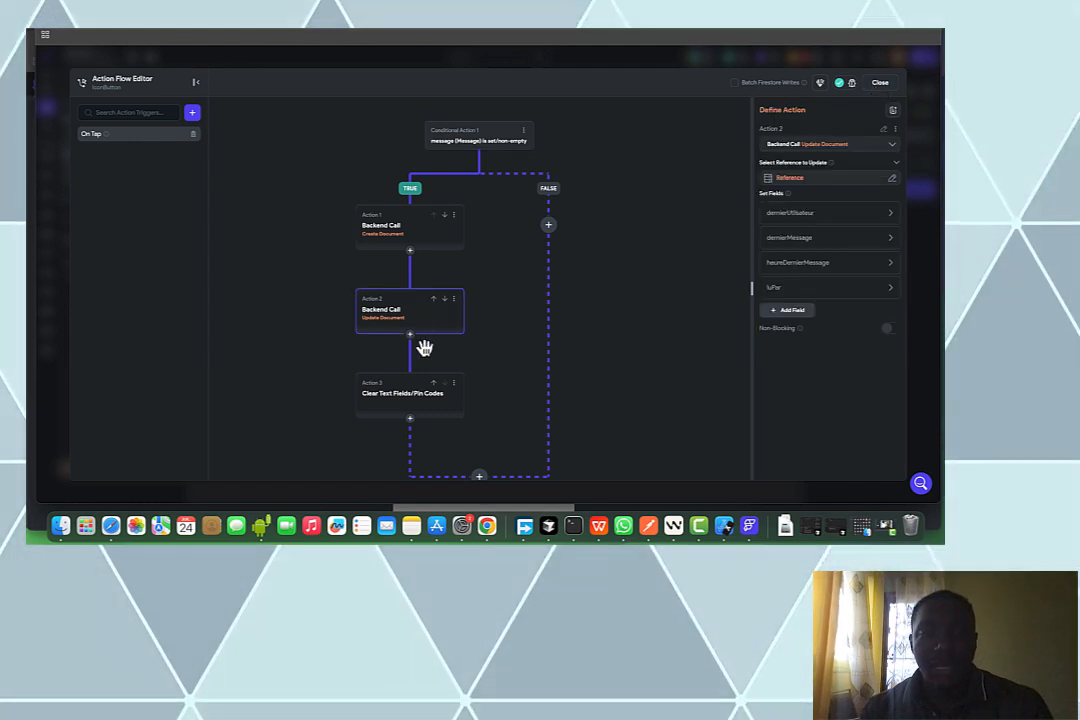
Add a Scroll To action on the chat ListView and close the Action Flow Editor
{"action": "left_click", "coordinate": [410, 336]}
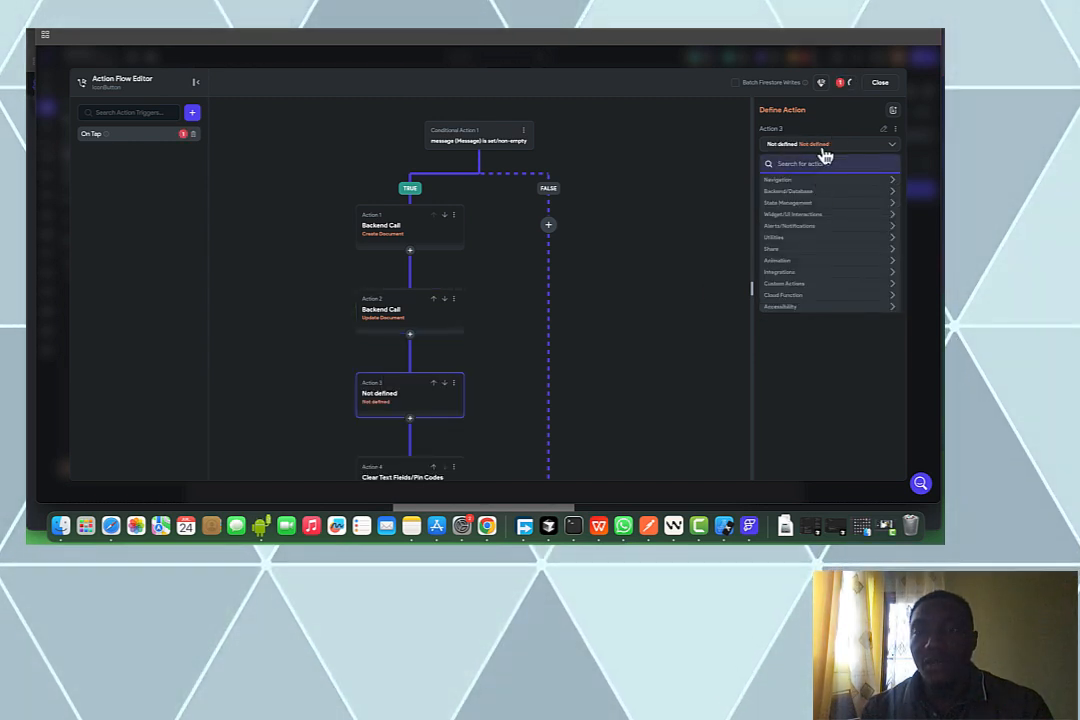
{"action": "type", "text": "crol"}
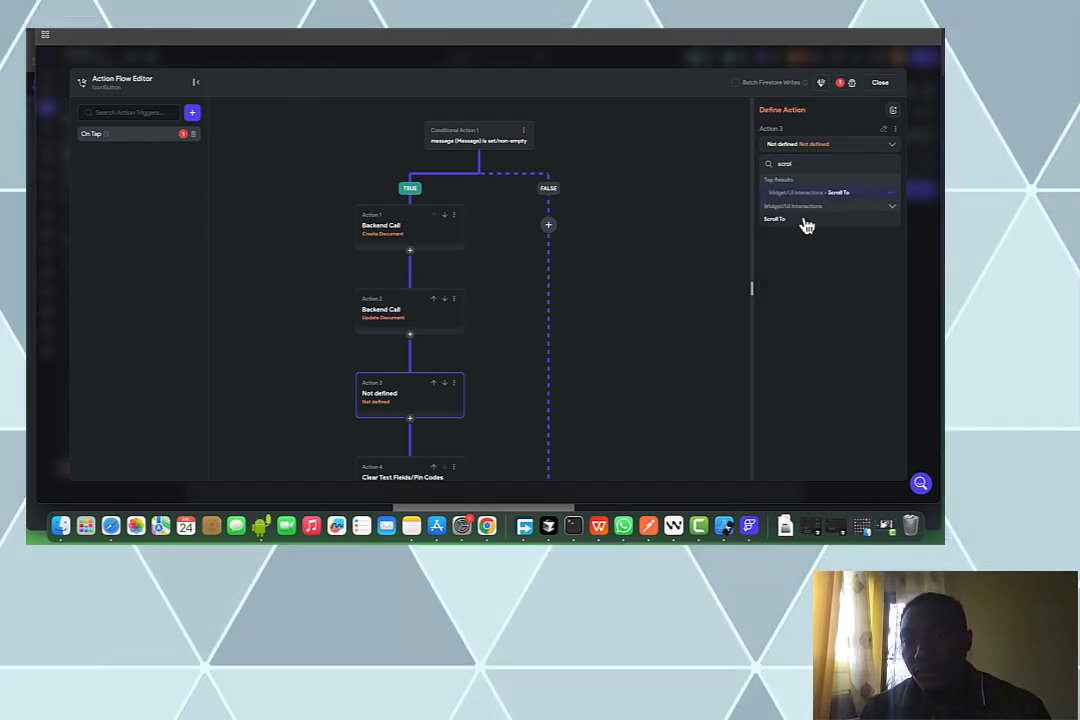
{"action": "left_click", "coordinate": [803, 220]}
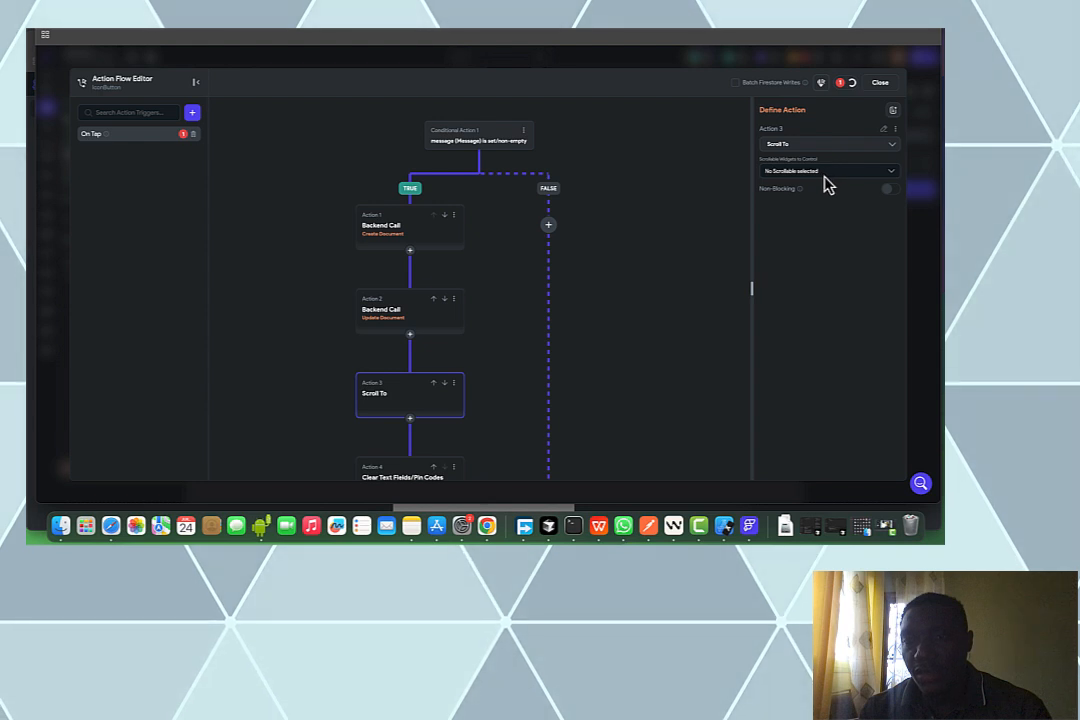
{"action": "left_click", "coordinate": [822, 173]}
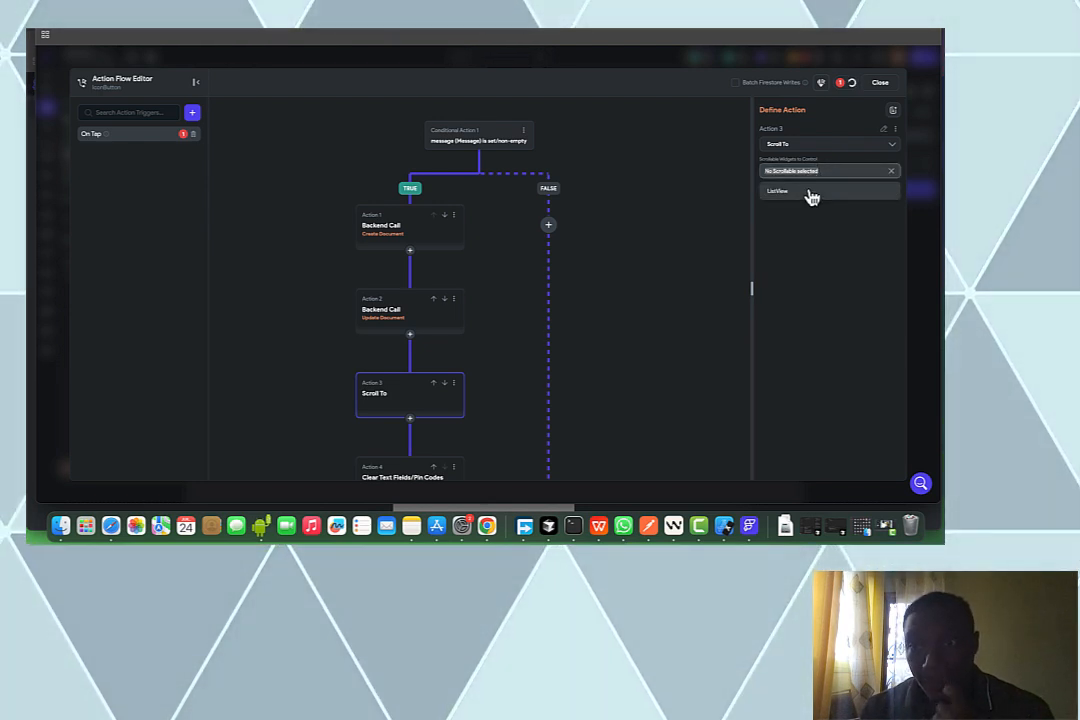
{"action": "left_click", "coordinate": [880, 87]}
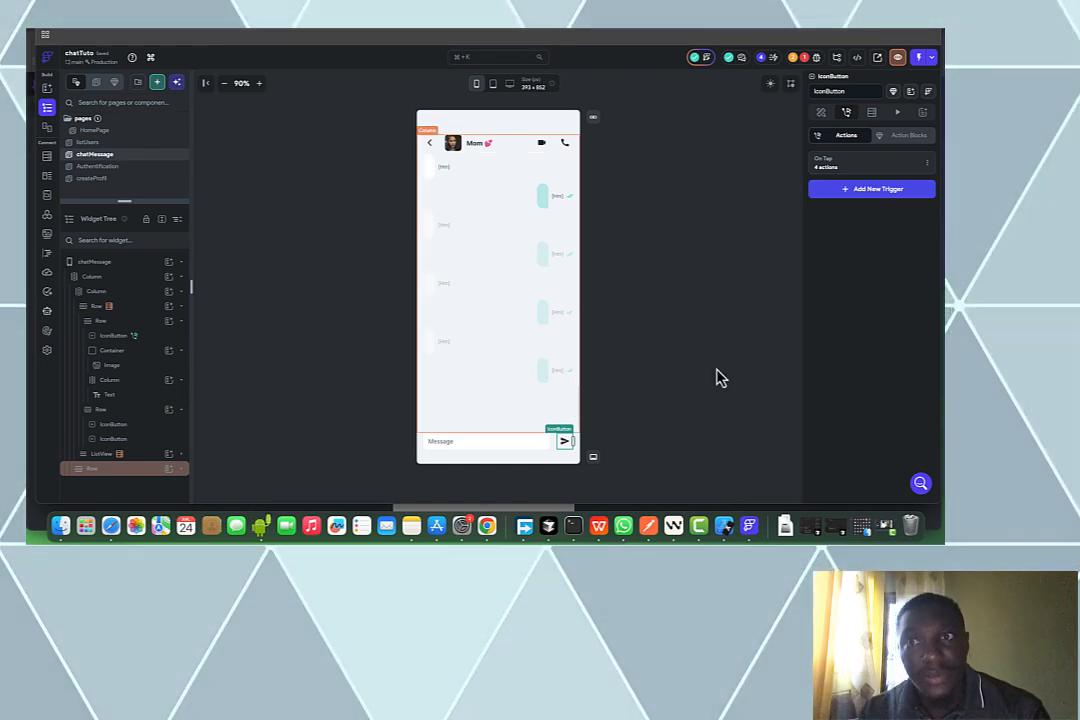
Deploy the Firestore indexes from the Firestore Setup issue, then return to the widget tree
{"action": "left_click", "coordinate": [806, 62]}
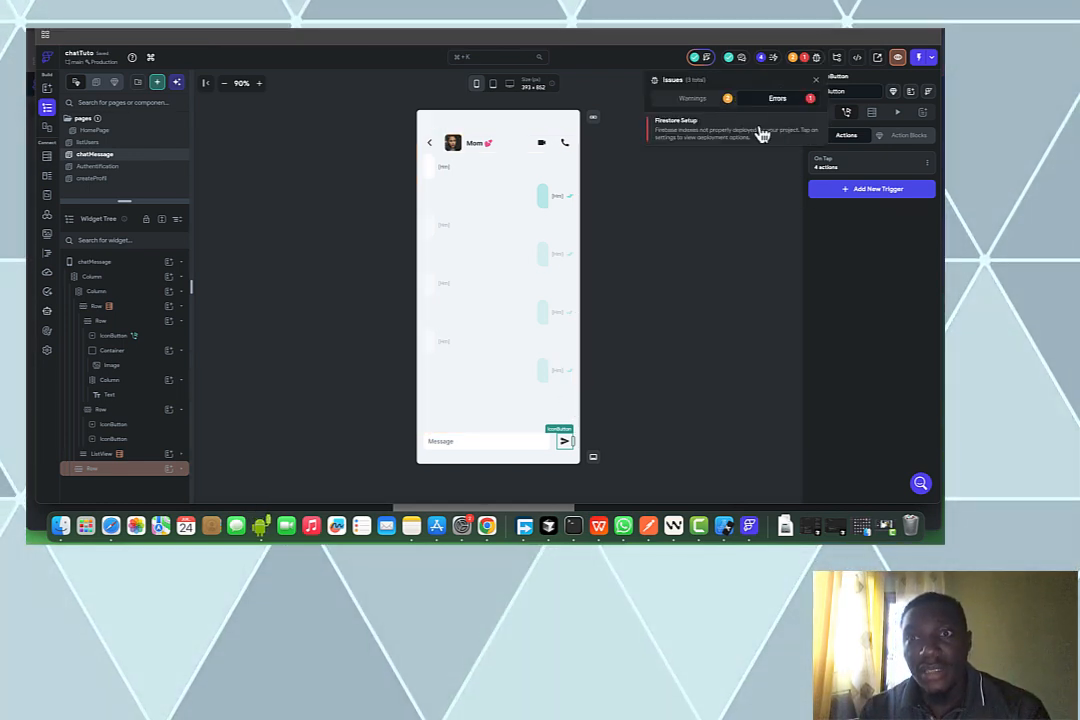
{"action": "left_click", "coordinate": [806, 158]}
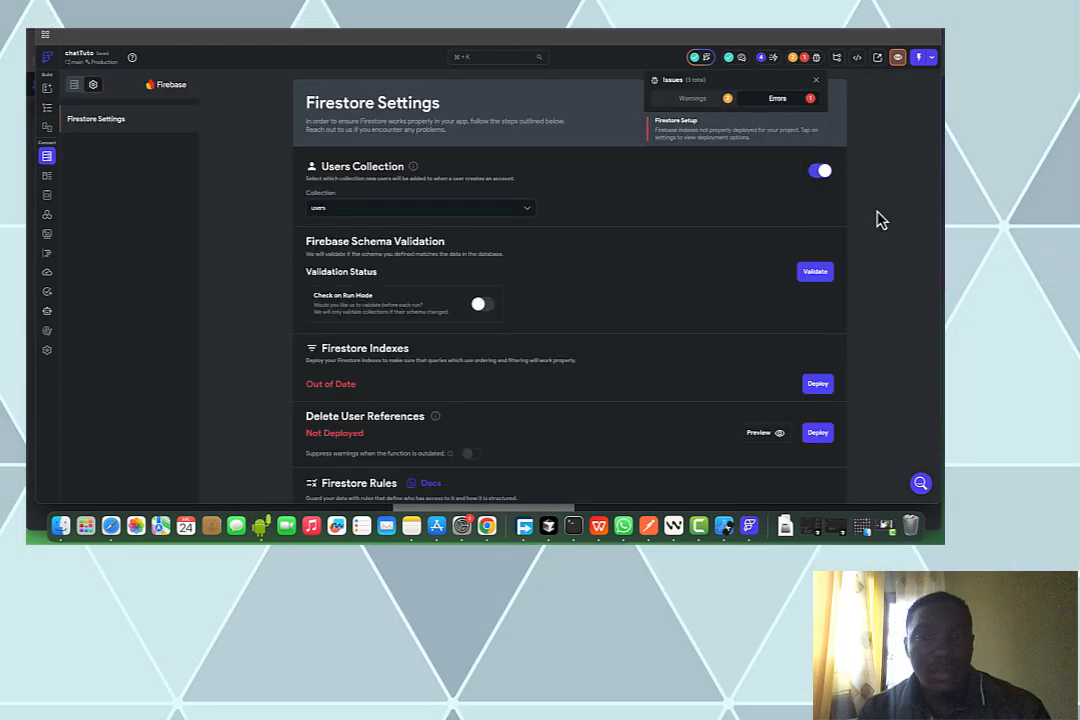
{"action": "left_click", "coordinate": [822, 387]}
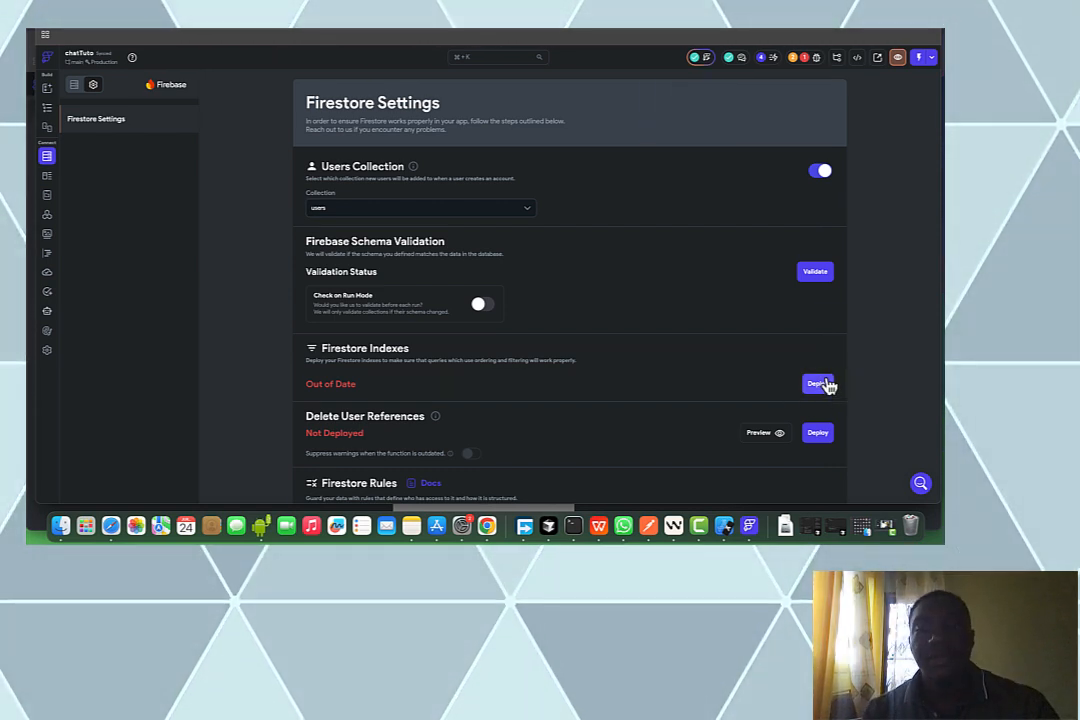
{"action": "left_click", "coordinate": [50, 110]}
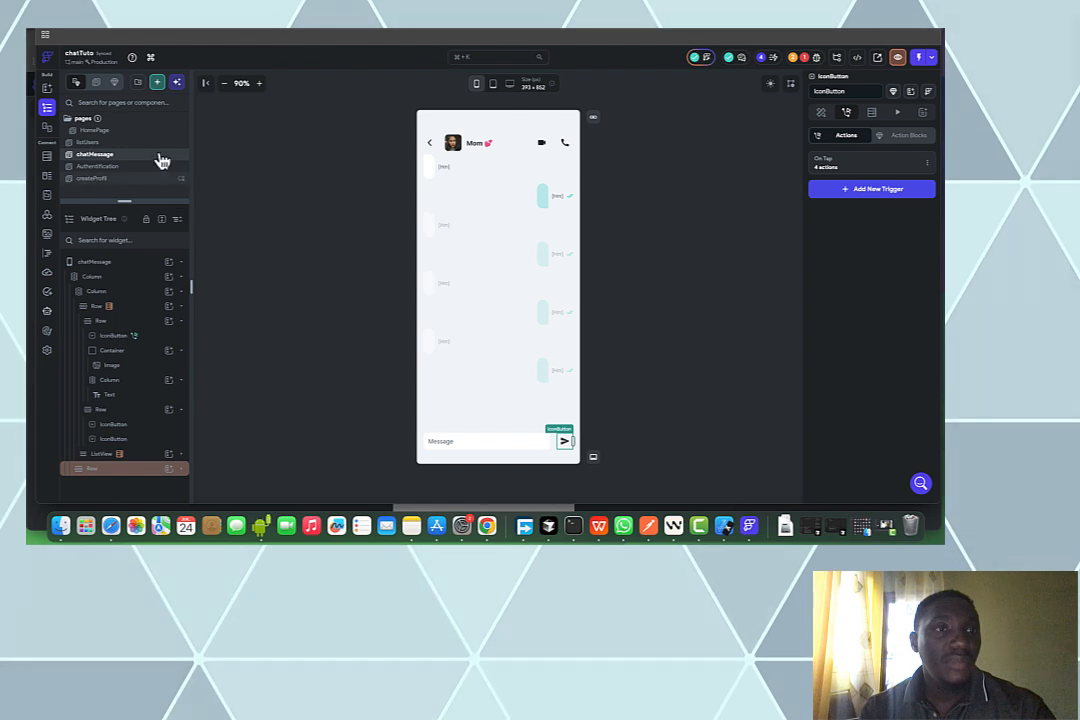
Create a component named 'empty' from the Empty List (simple) template using My Theme
{"action": "left_click", "coordinate": [159, 86]}
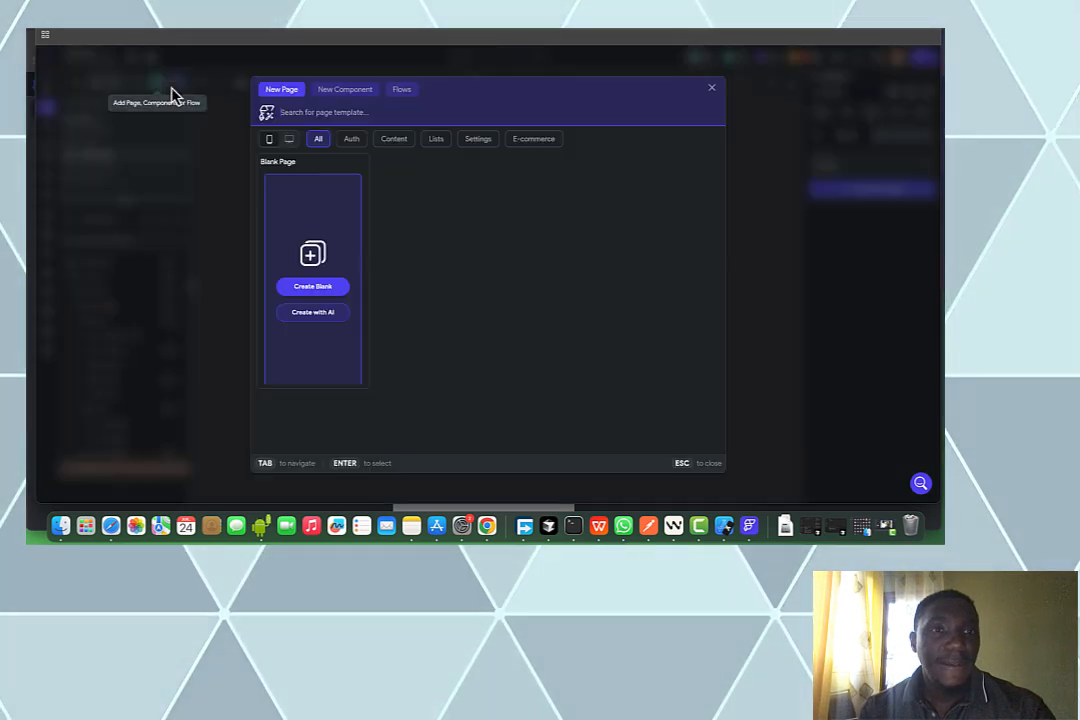
{"action": "left_click", "coordinate": [347, 93]}
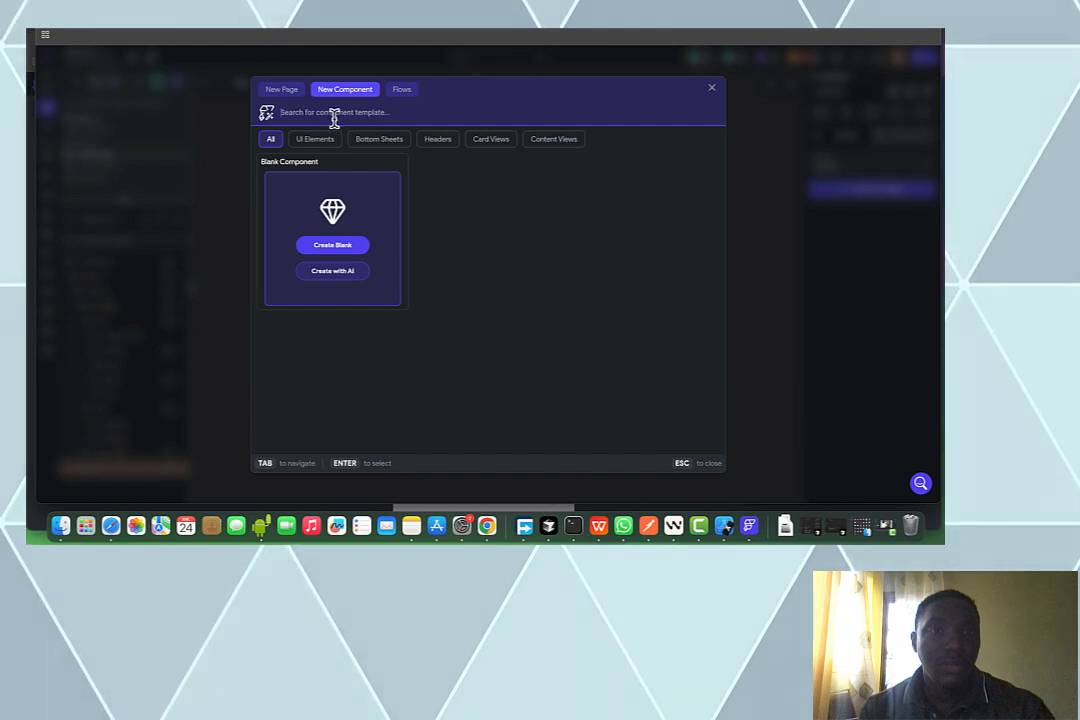
{"action": "type", "text": "emp"}
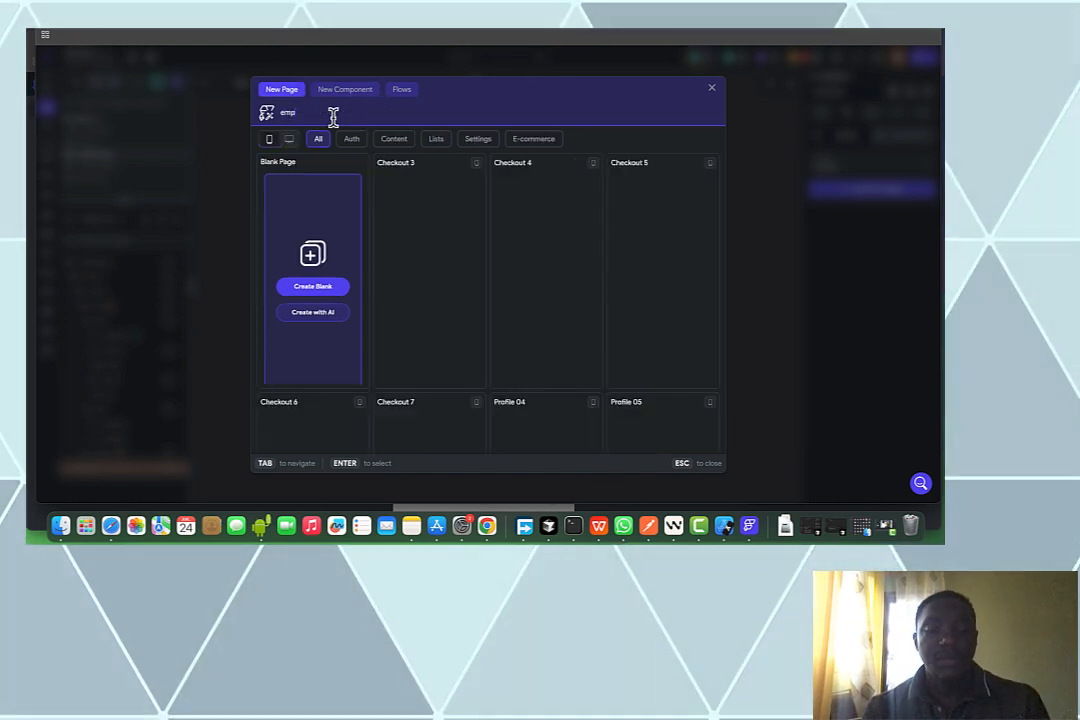
{"action": "type", "text": "ty"}
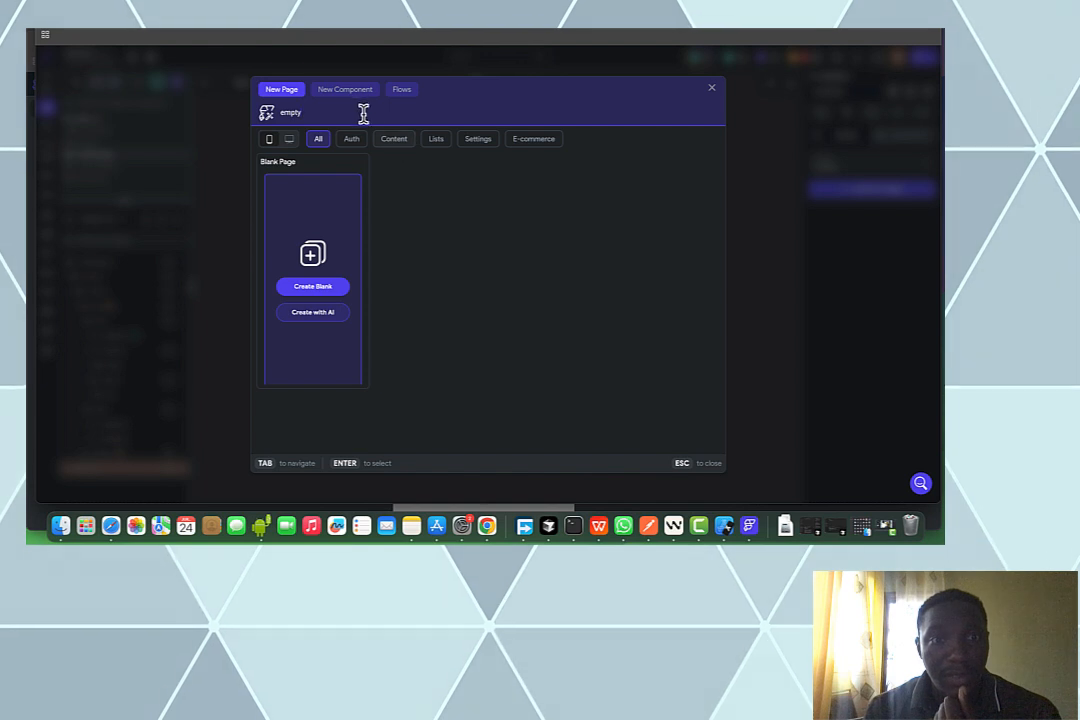
{"action": "left_click", "coordinate": [347, 101]}
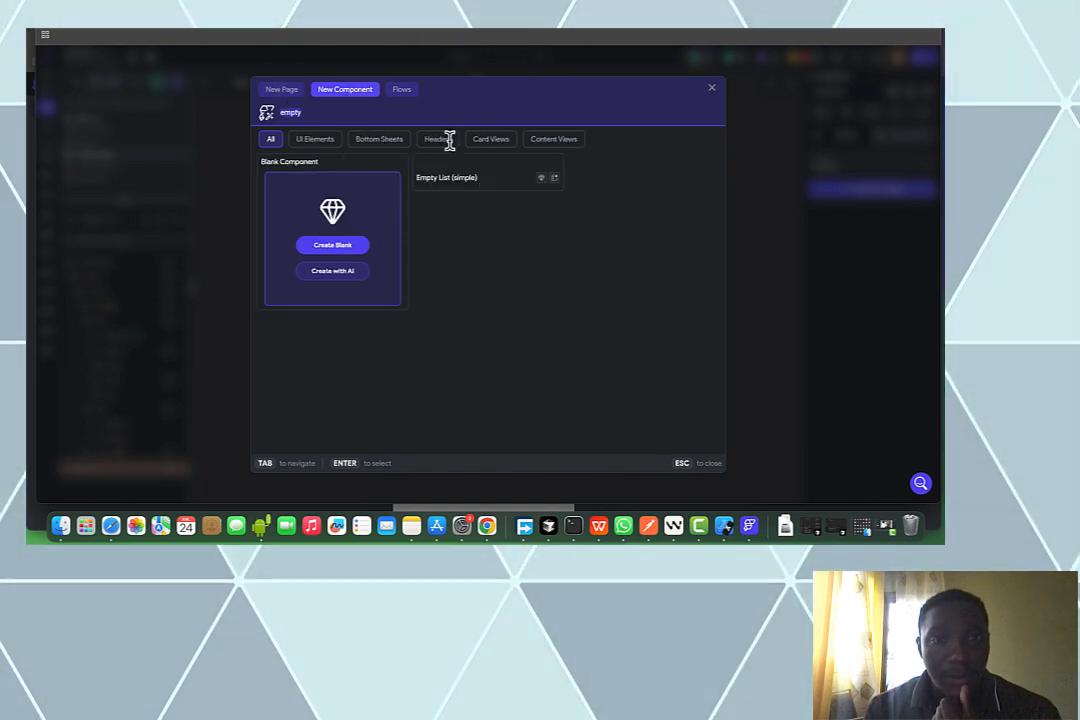
{"action": "mouse_move", "coordinate": [480, 184]}
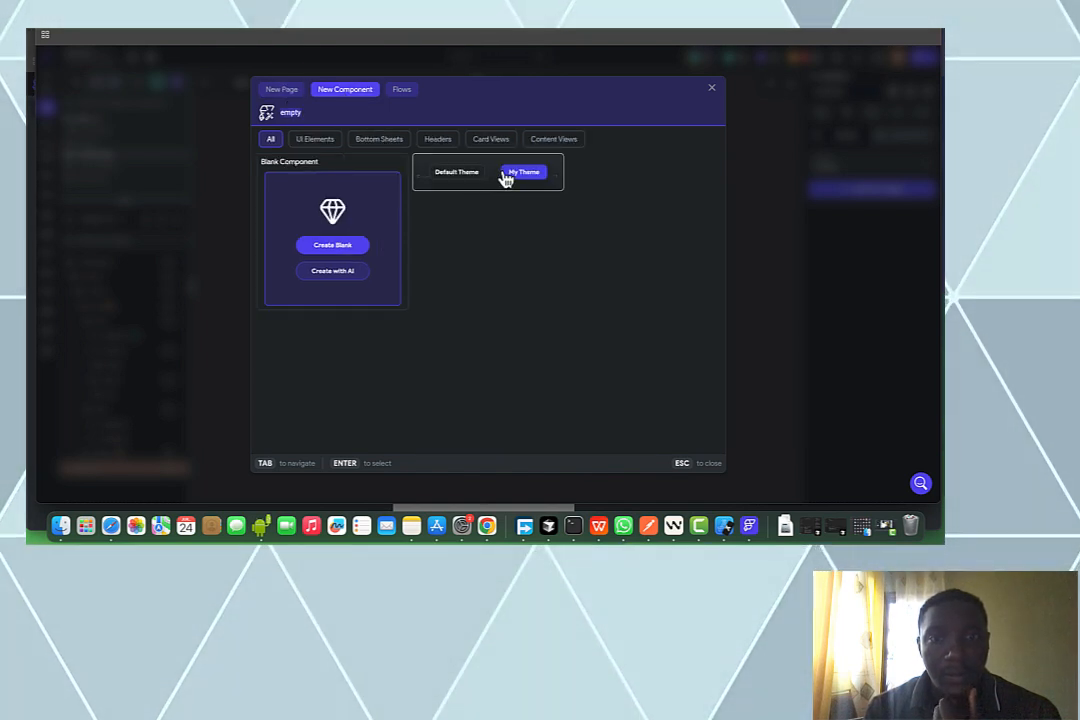
{"action": "left_click", "coordinate": [523, 173]}
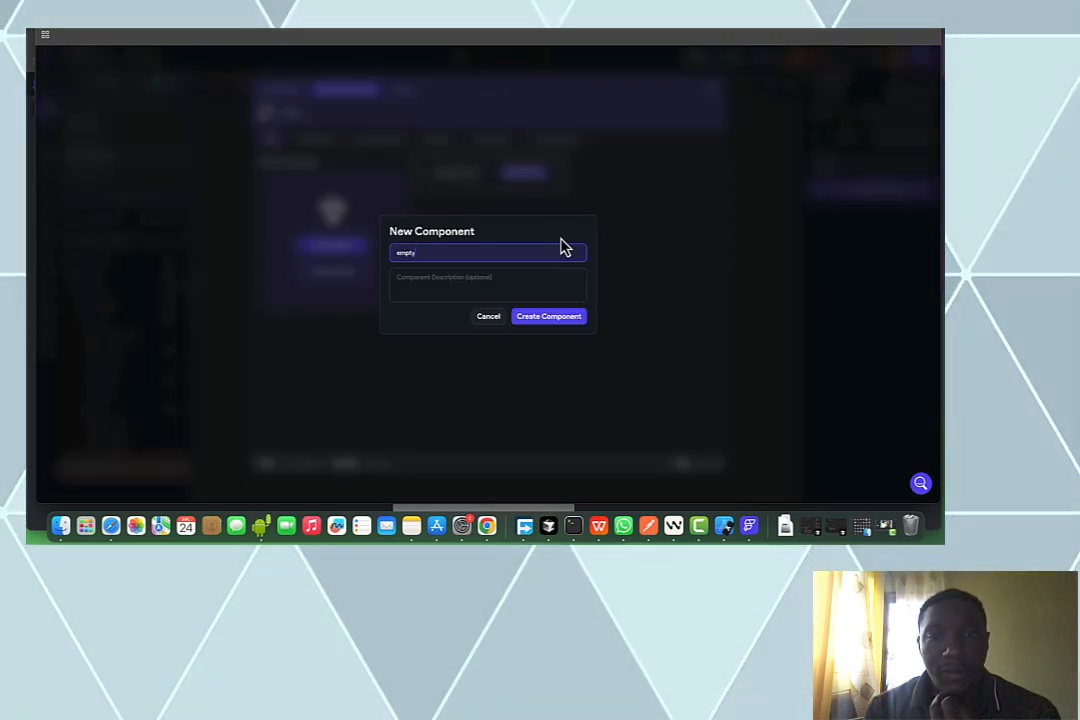
{"action": "left_click", "coordinate": [552, 317]}
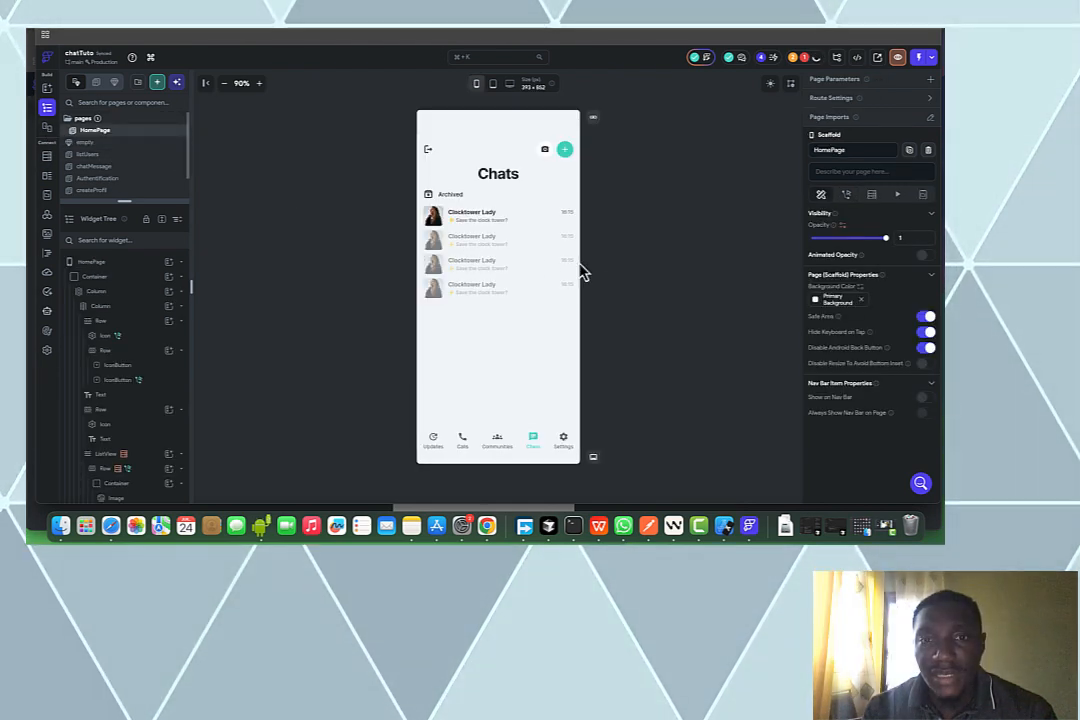
Turn on Show Empty List Widget for the HomePage chats ListView, using the 'empty' component
{"action": "left_click", "coordinate": [505, 277]}
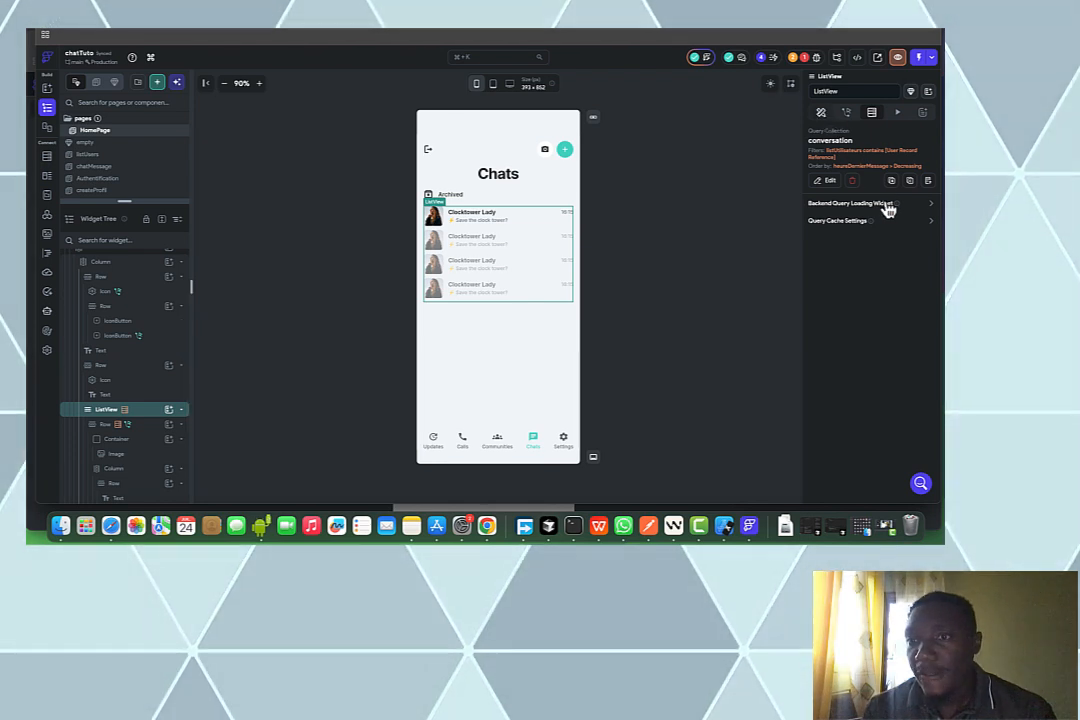
{"action": "left_click", "coordinate": [821, 112]}
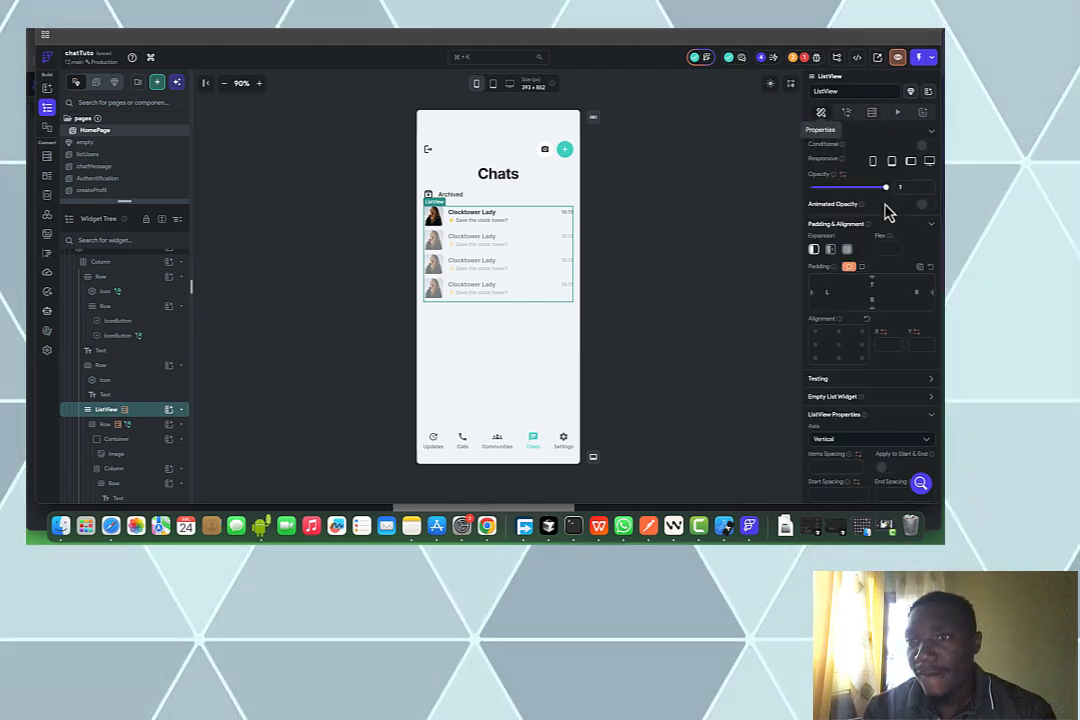
{"action": "left_click", "coordinate": [932, 401]}
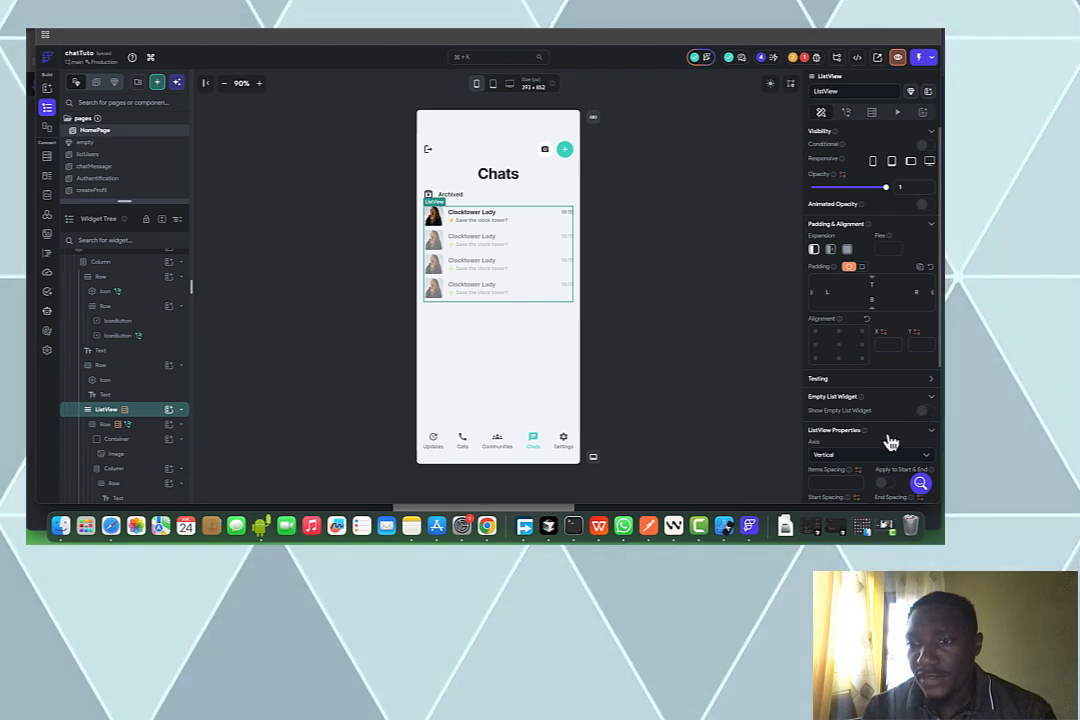
{"action": "left_click", "coordinate": [928, 410]}
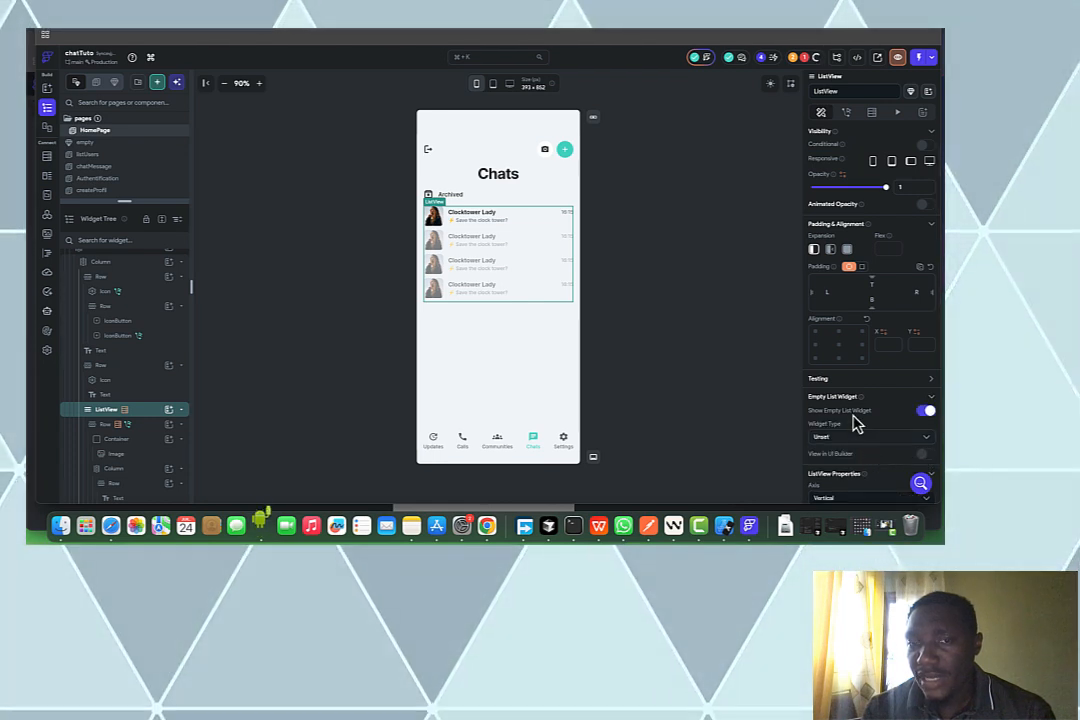
{"action": "scroll", "coordinate": [855, 423], "scroll_direction": "down", "scroll_amount": 2}
{"action": "left_click", "coordinate": [855, 357]}
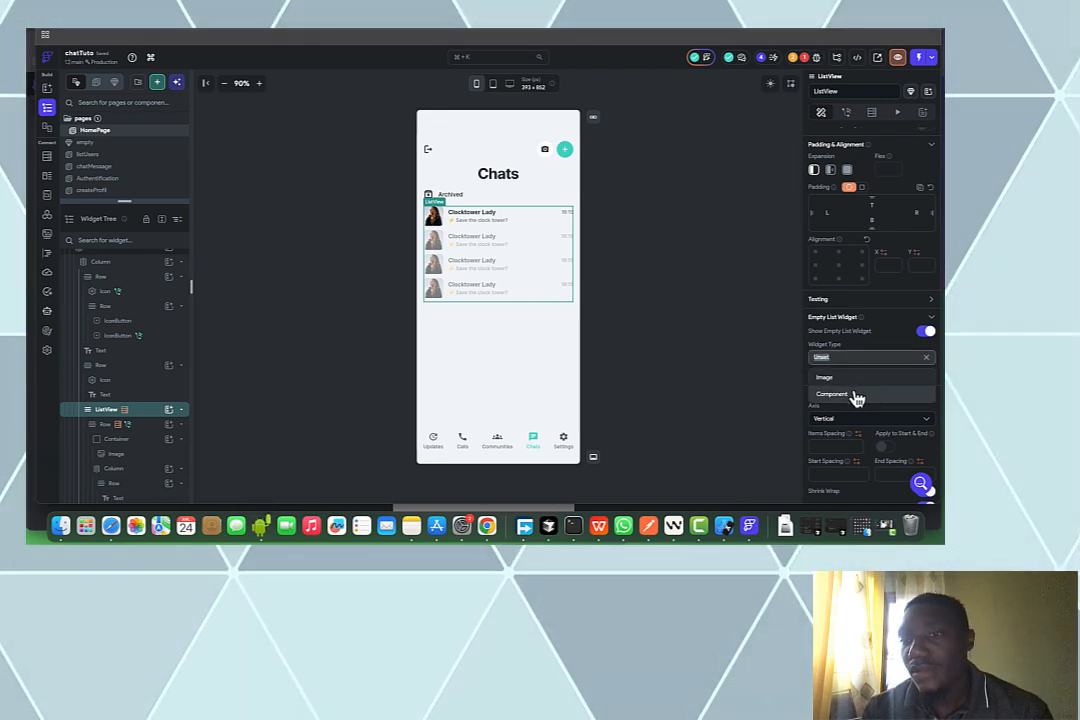
{"action": "left_click", "coordinate": [857, 396]}
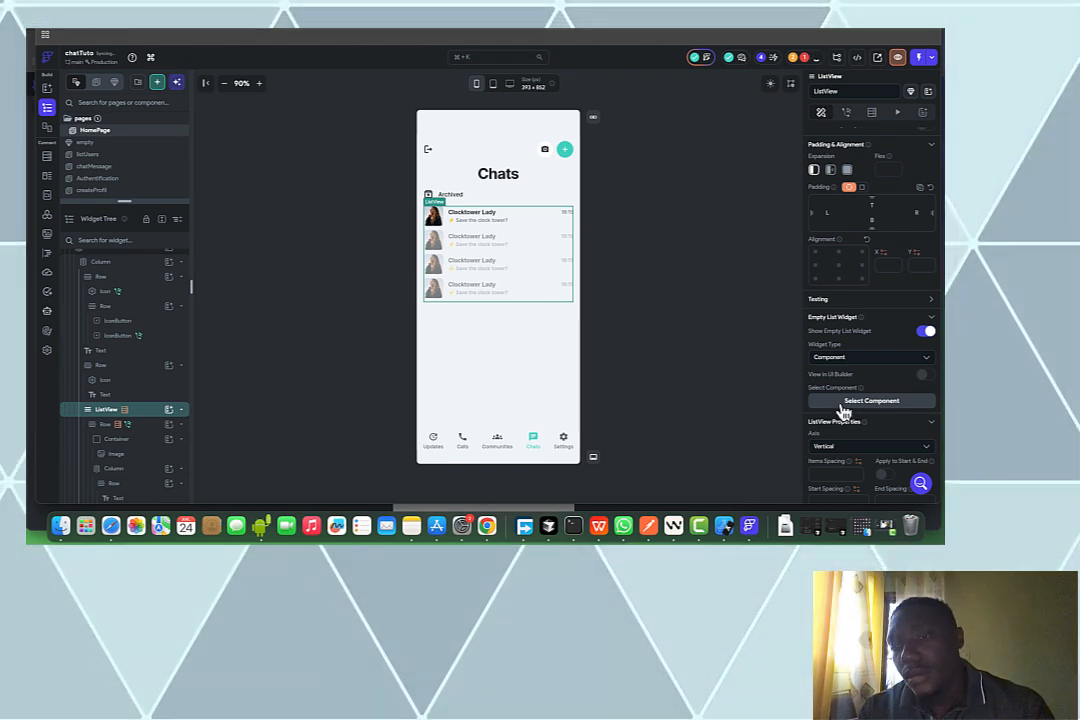
{"action": "left_click", "coordinate": [844, 405]}
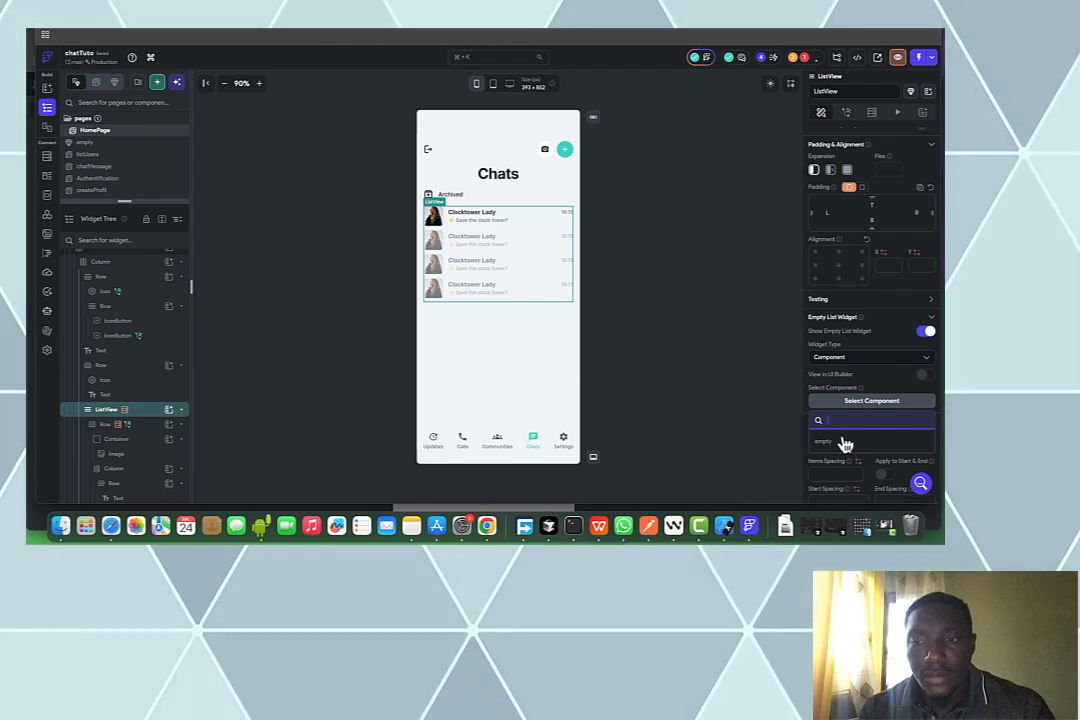
{"action": "left_click", "coordinate": [845, 443]}
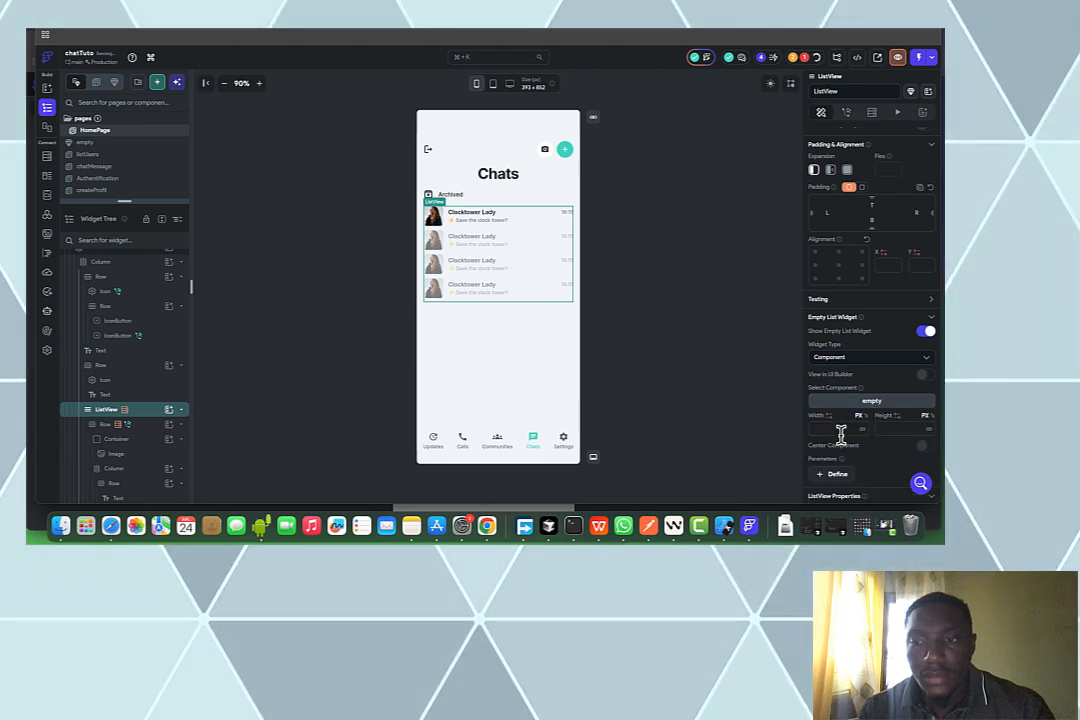
Briefly preview the empty state on the canvas, undo it, and go to the chatMessage page
{"action": "left_click", "coordinate": [925, 374]}
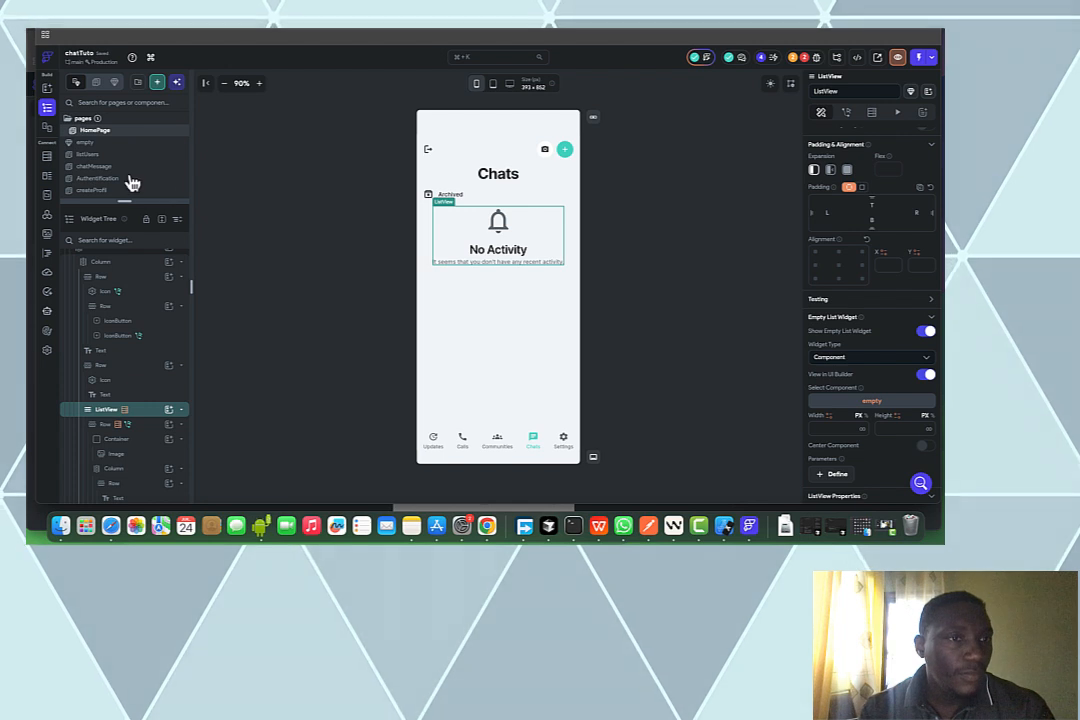
{"action": "key", "text": "super+z"}
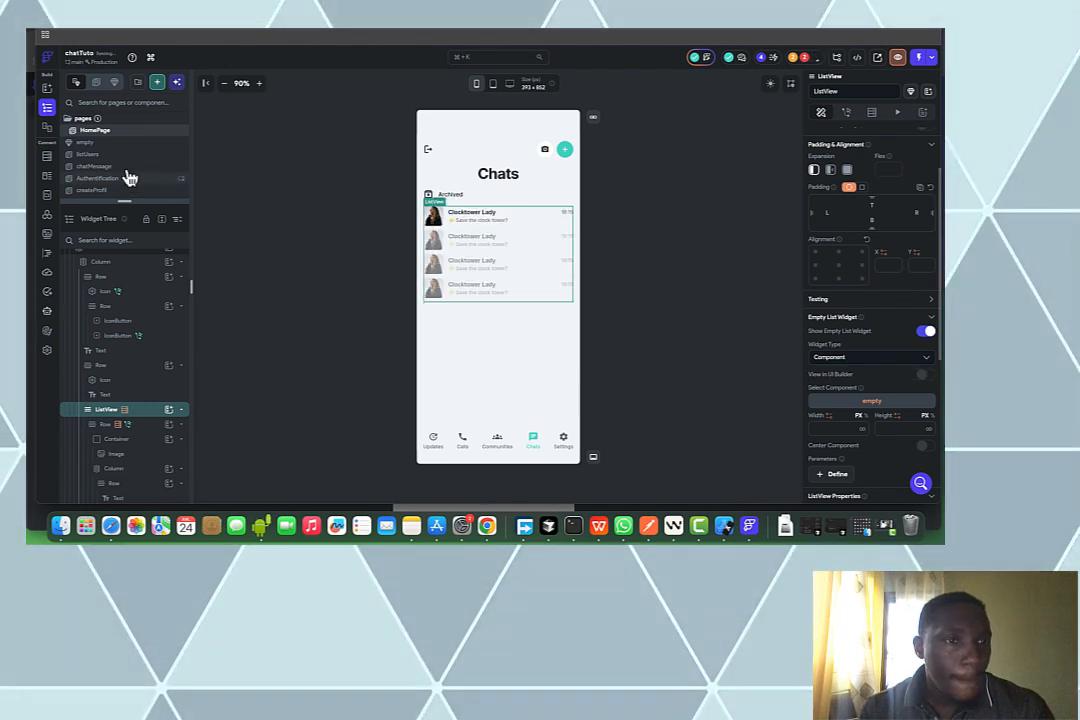
{"action": "left_click", "coordinate": [126, 168]}
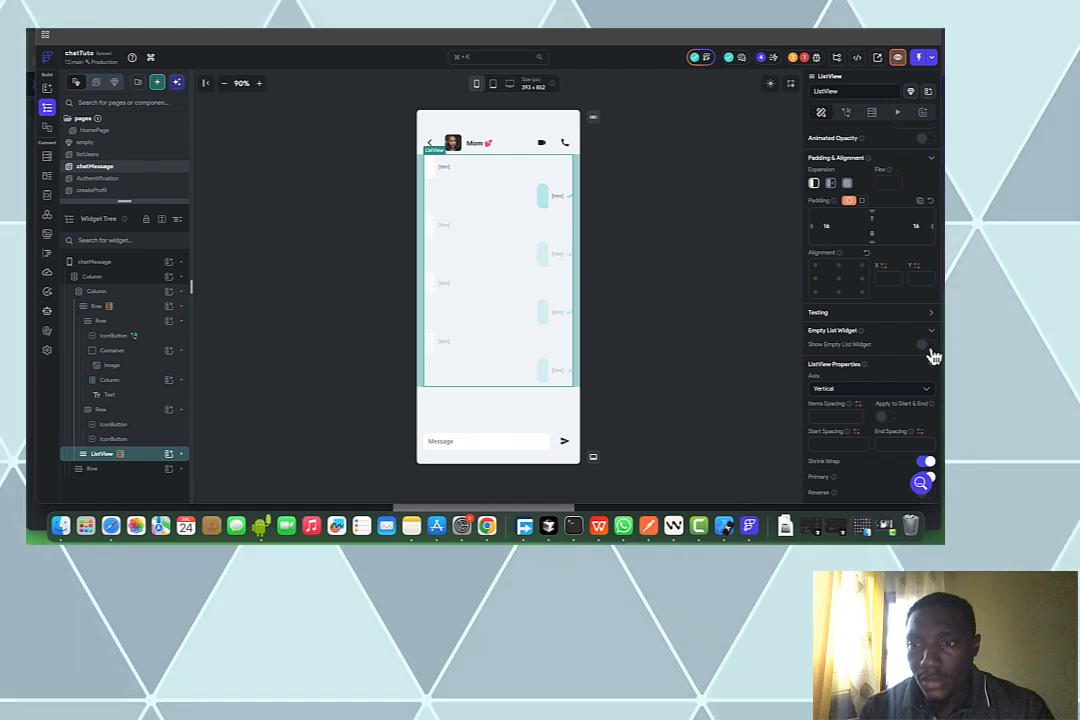
Enable the empty-list widget on the messages ListView as the 'empty' component, then select the page
{"action": "left_click", "coordinate": [922, 345]}
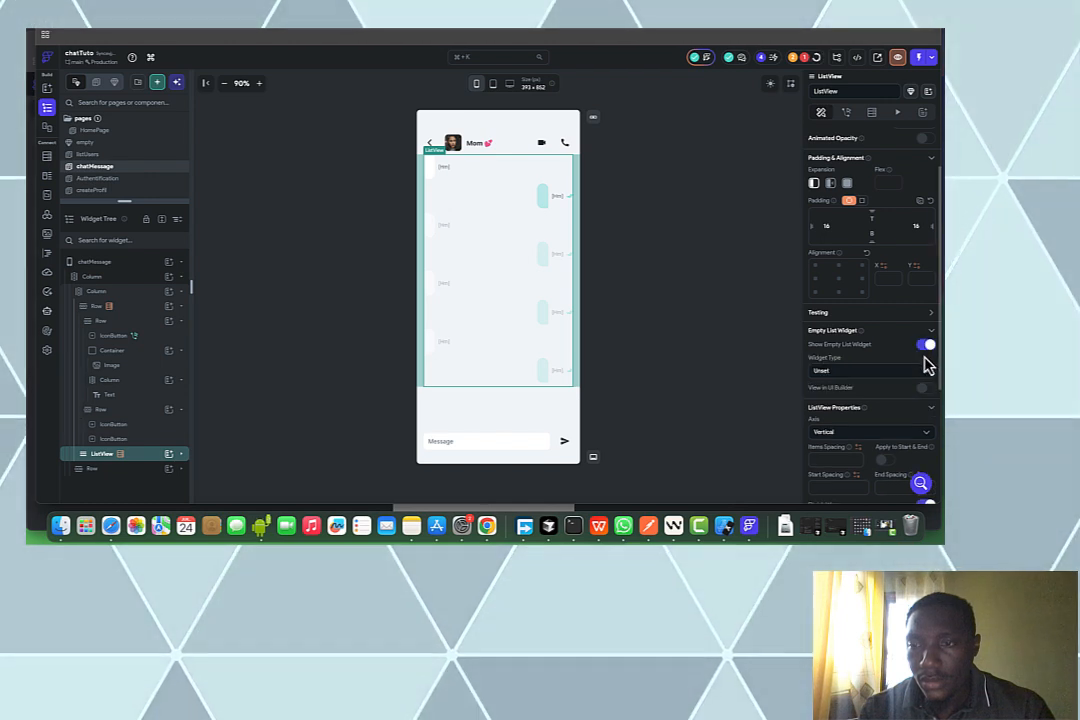
{"action": "left_click", "coordinate": [880, 370]}
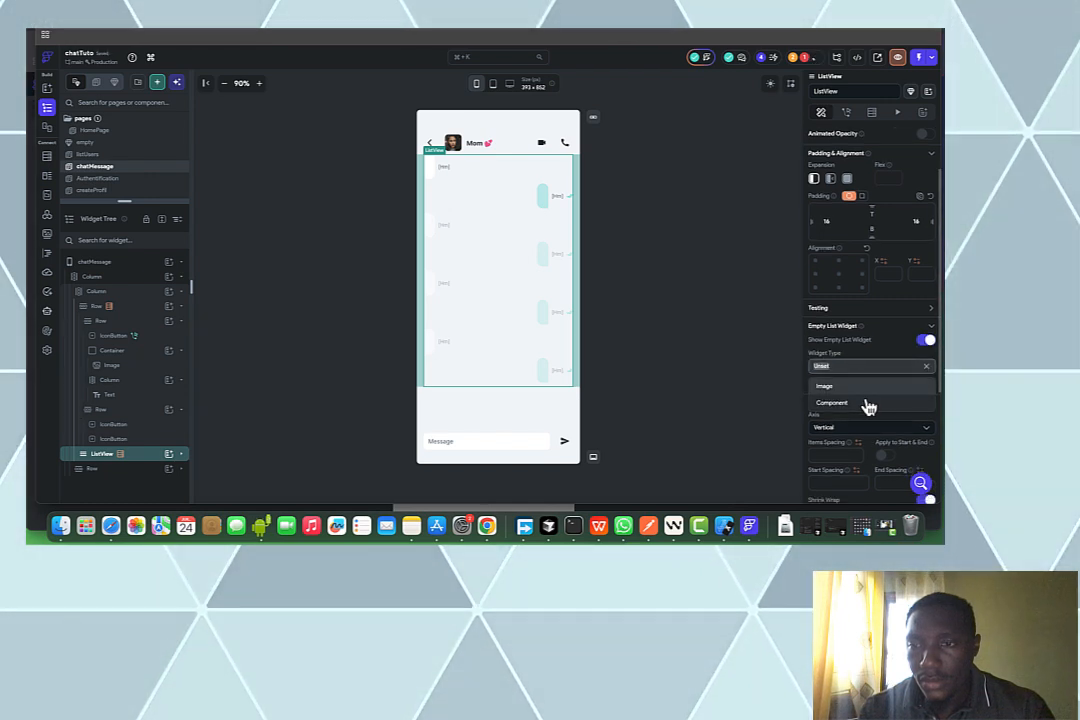
{"action": "left_click", "coordinate": [866, 403]}
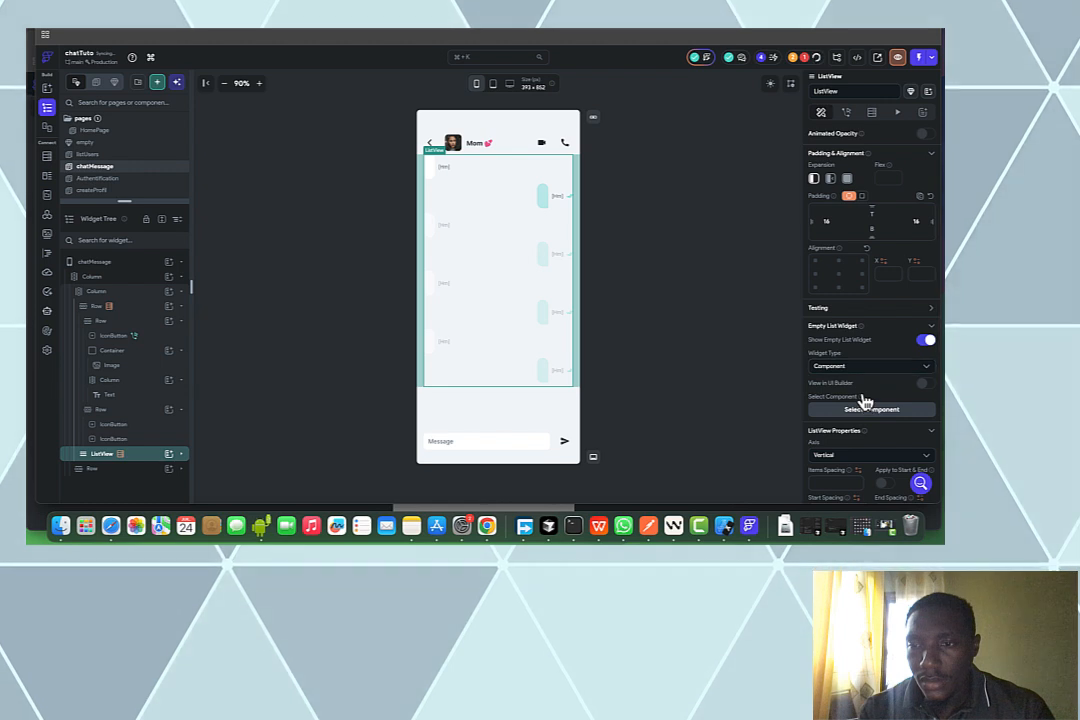
{"action": "left_click", "coordinate": [863, 411]}
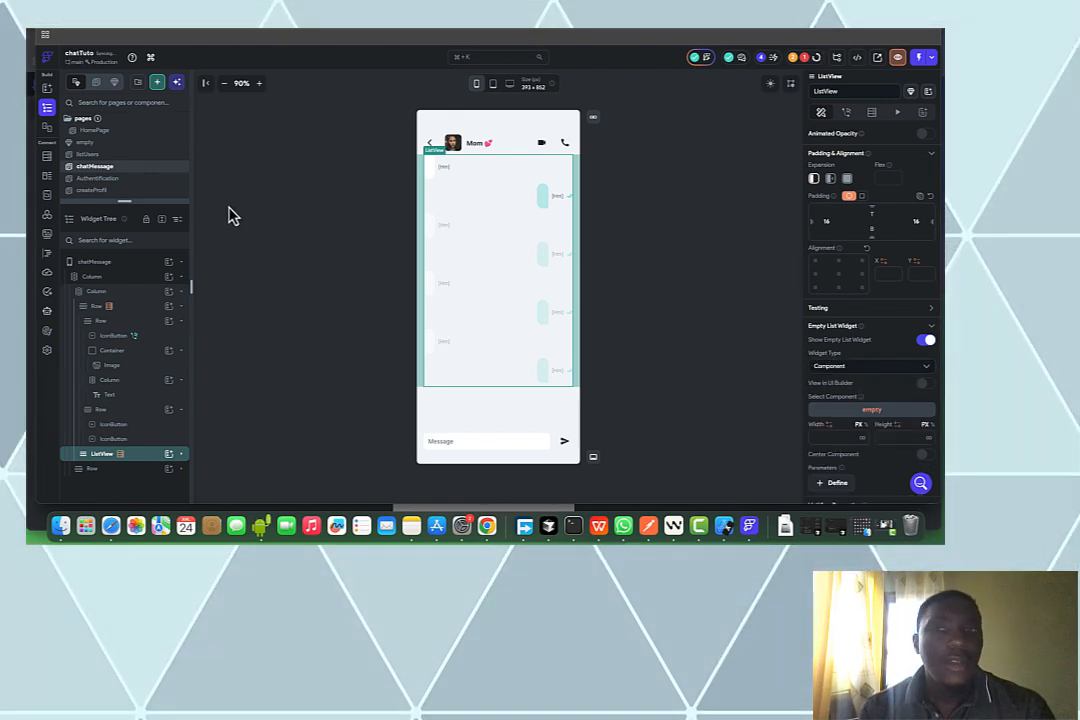
{"action": "left_click", "coordinate": [676, 138]}
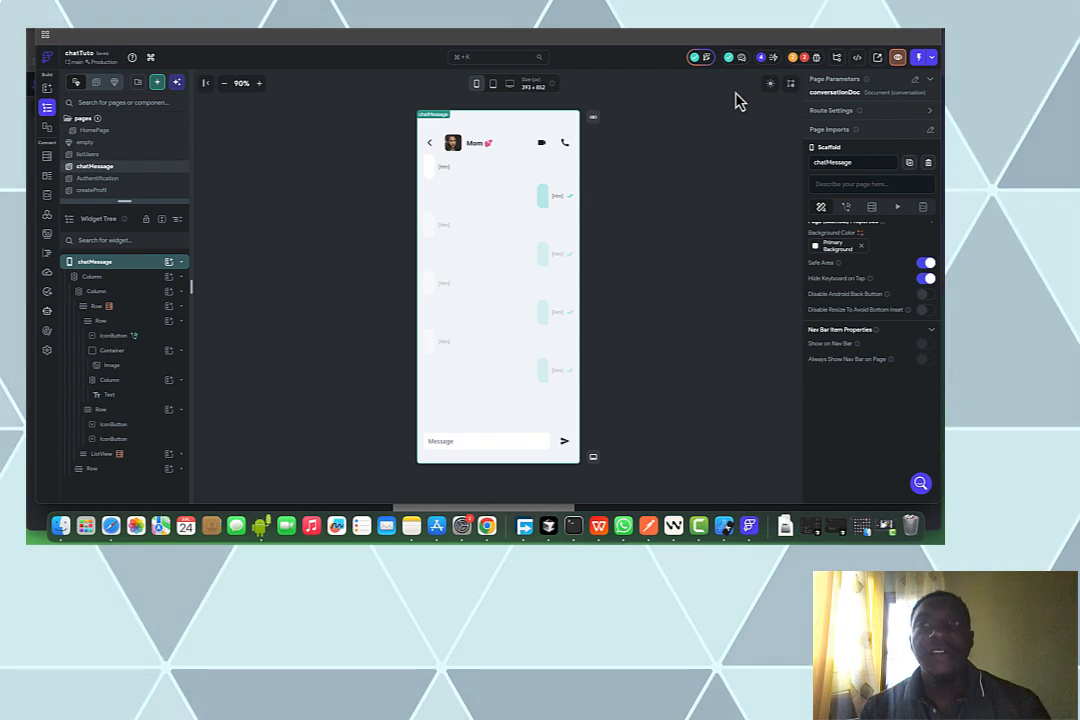
Deploy the out-of-date Firestore indexes via the Firestore Setup issue, then return to chatMessage
{"action": "left_click", "coordinate": [805, 57]}
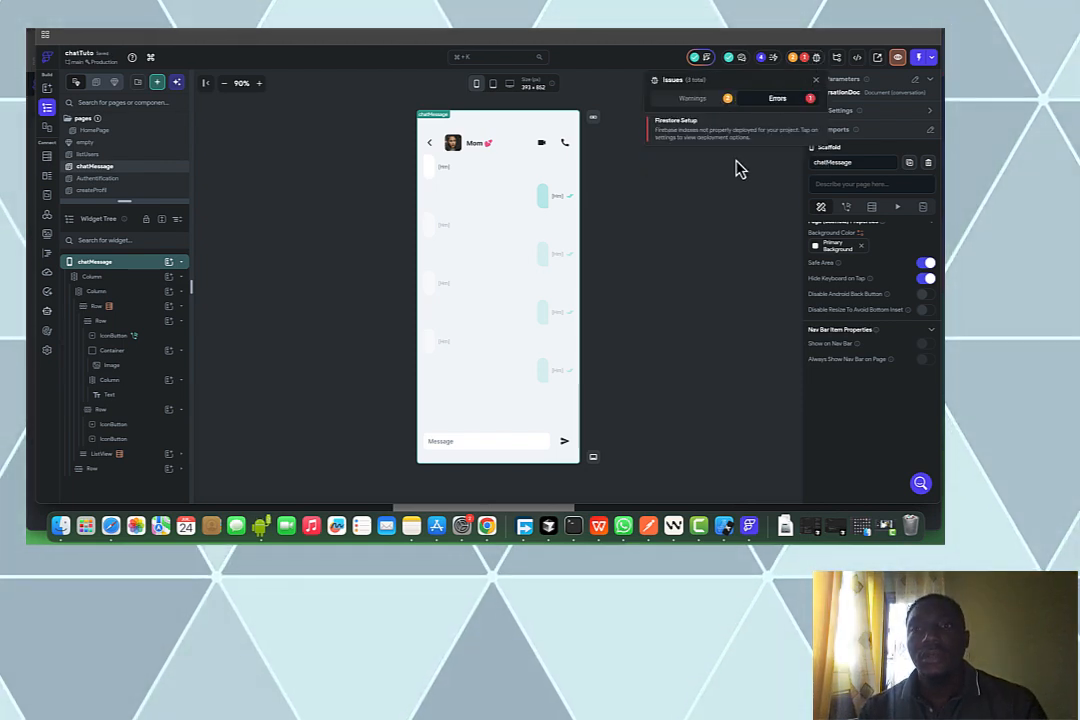
{"action": "left_click", "coordinate": [724, 137]}
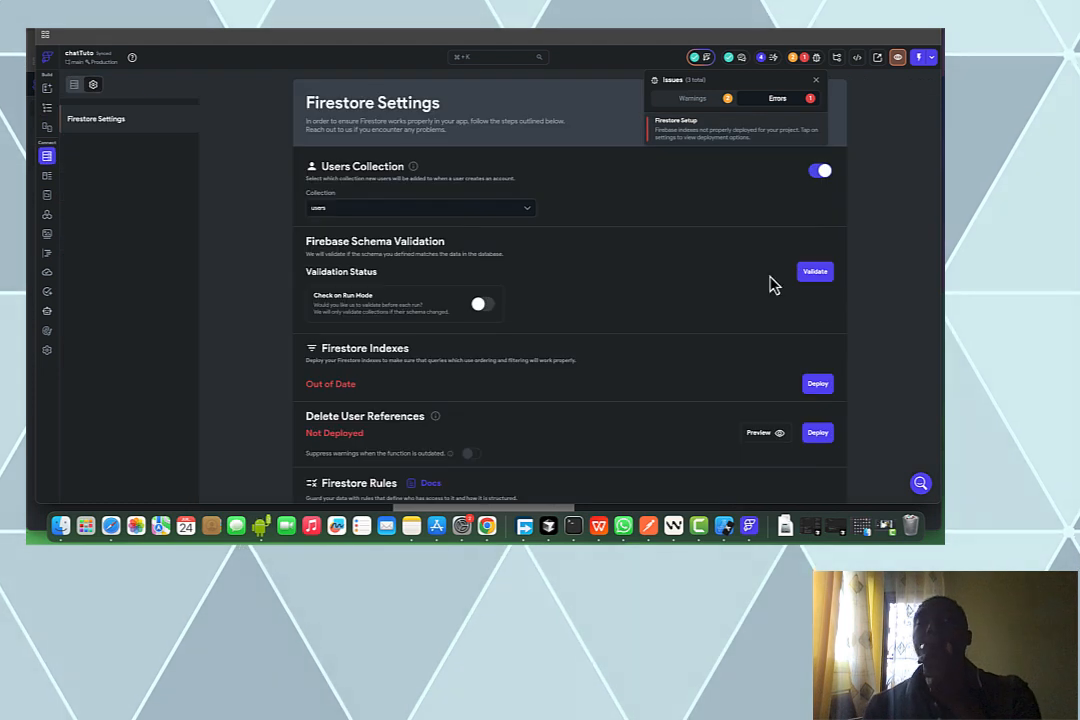
{"action": "left_click", "coordinate": [815, 387]}
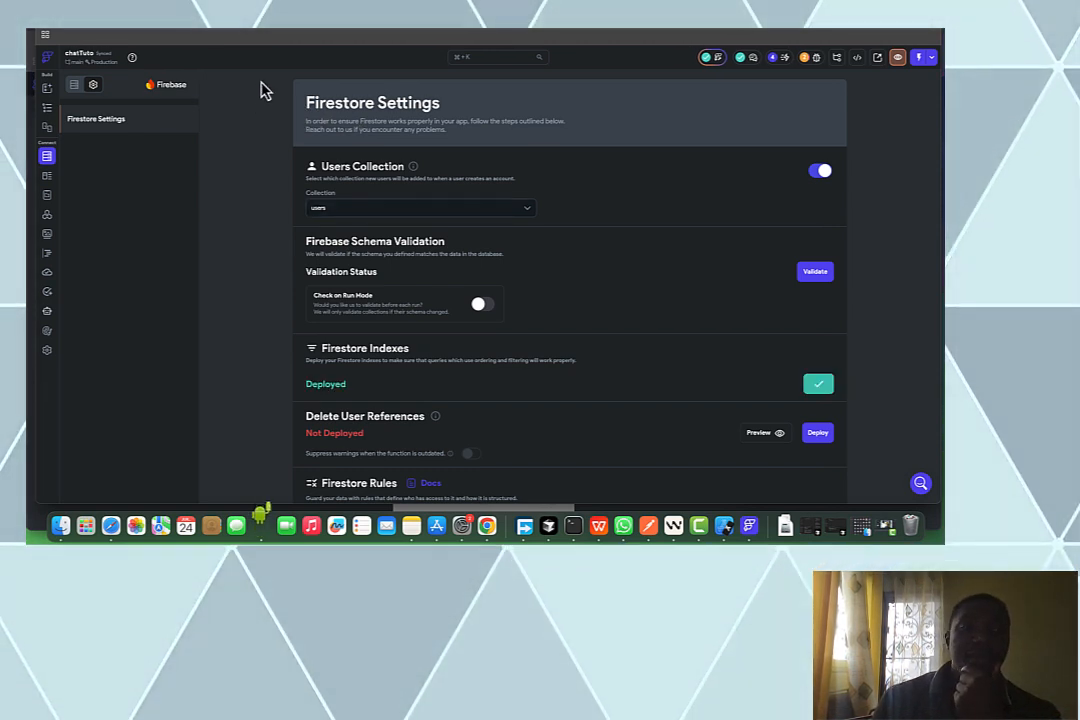
{"action": "left_click", "coordinate": [48, 106]}
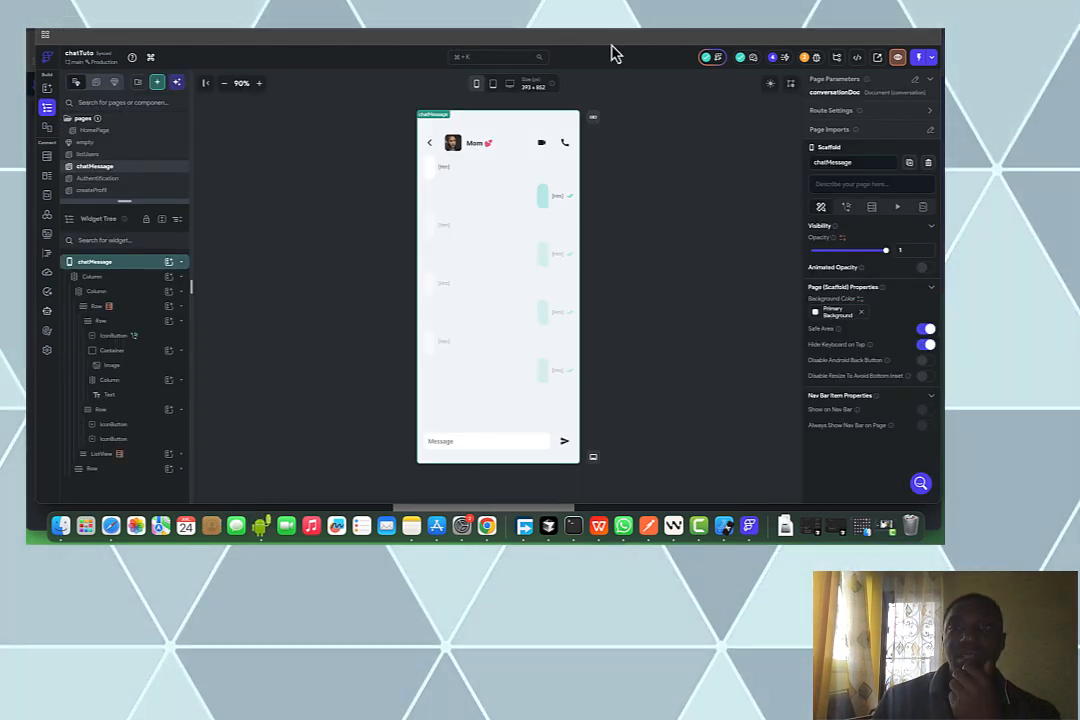
Launch the project with FlutterFlow Local Run and hot-reload the running app
{"action": "left_click", "coordinate": [933, 62]}
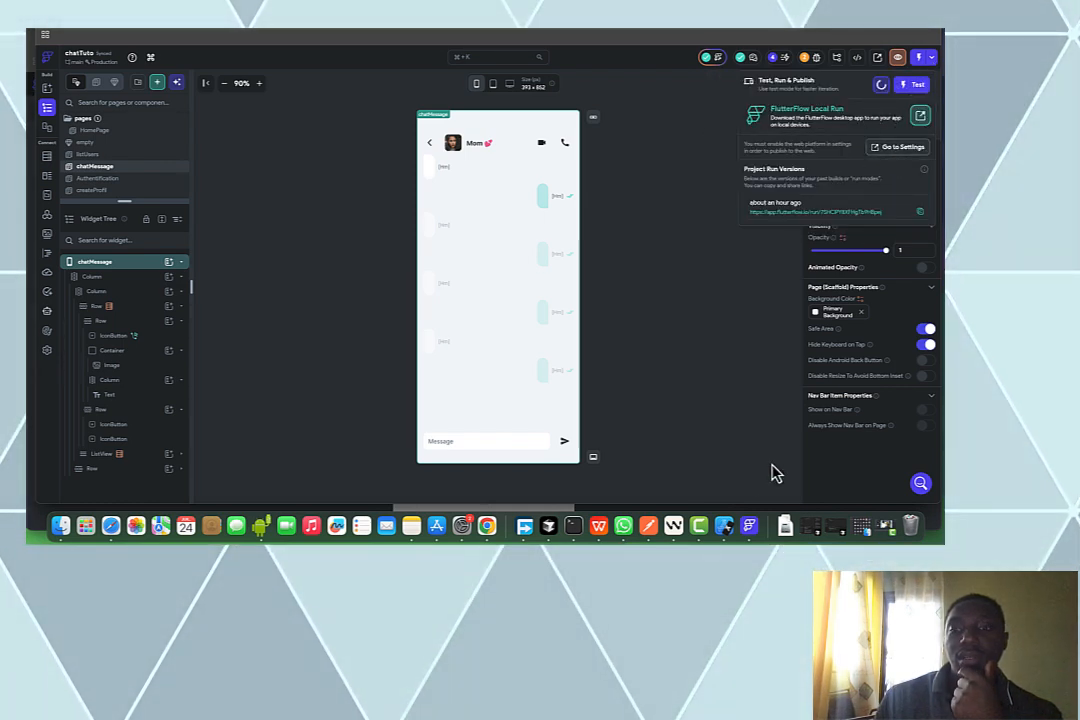
{"action": "left_click", "coordinate": [748, 530]}
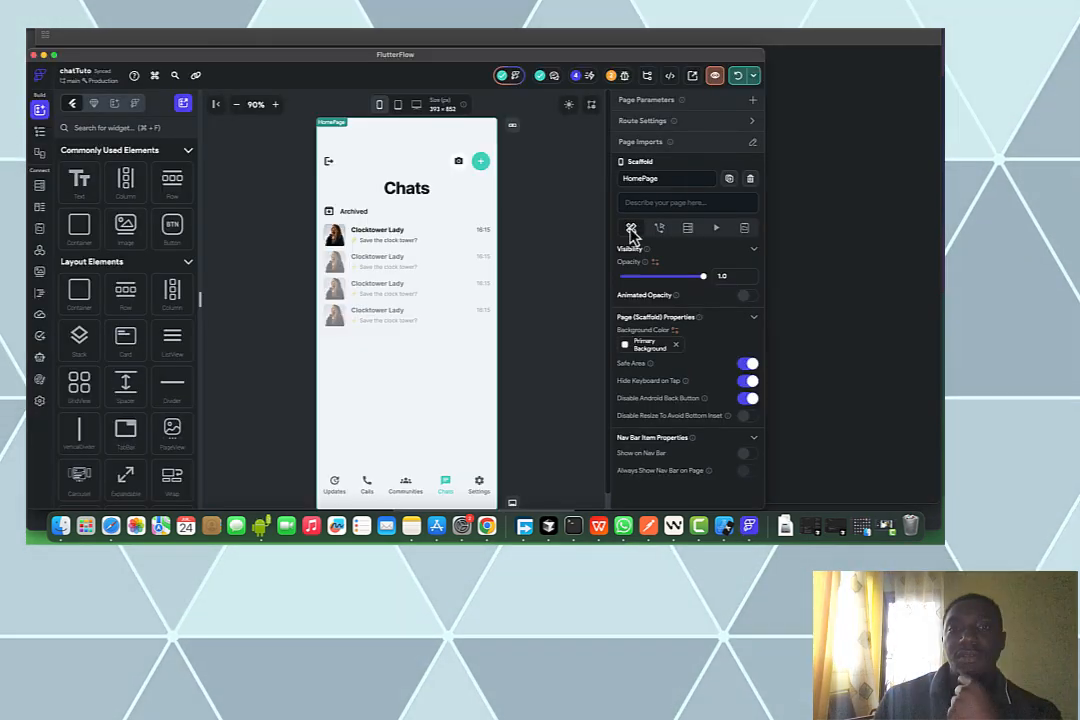
{"action": "left_click", "coordinate": [739, 79]}
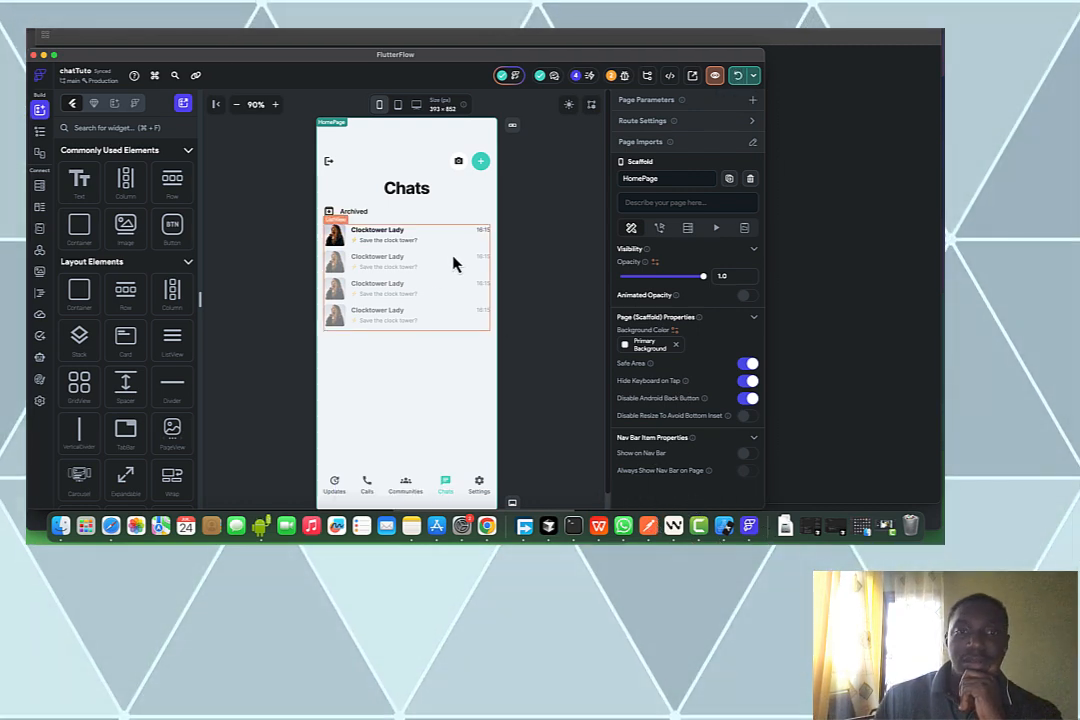
Select the HomePage chats ListView and expand its Empty List Widget settings
{"action": "left_click", "coordinate": [446, 255]}
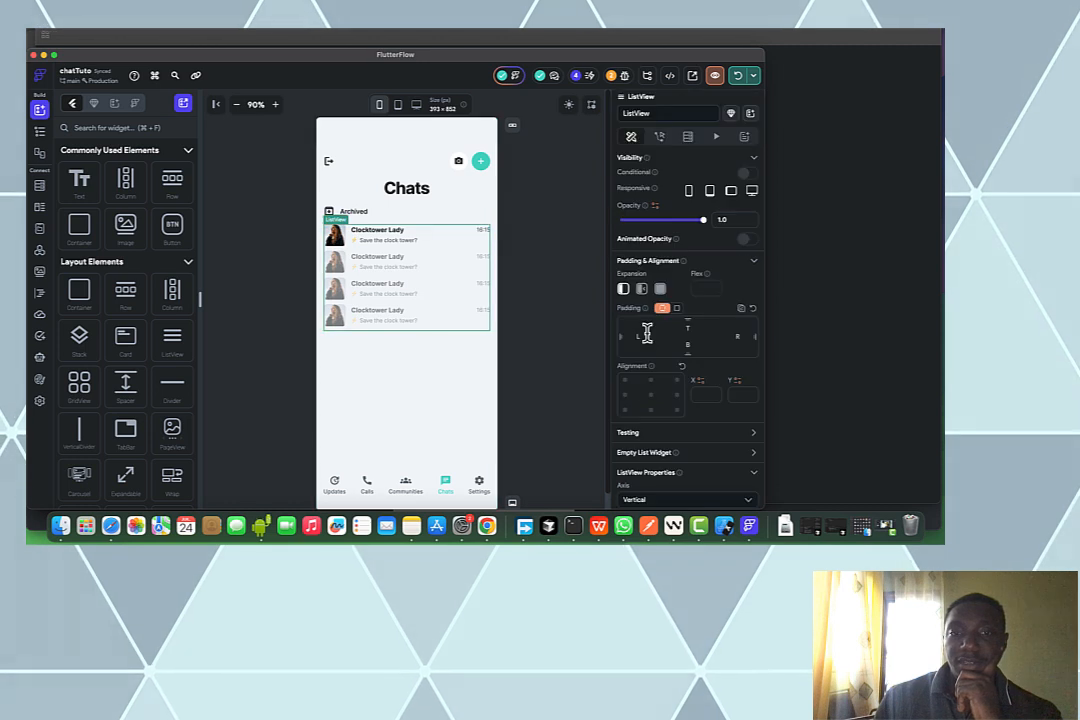
{"action": "scroll", "coordinate": [647, 340], "scroll_direction": "down", "scroll_amount": 1}
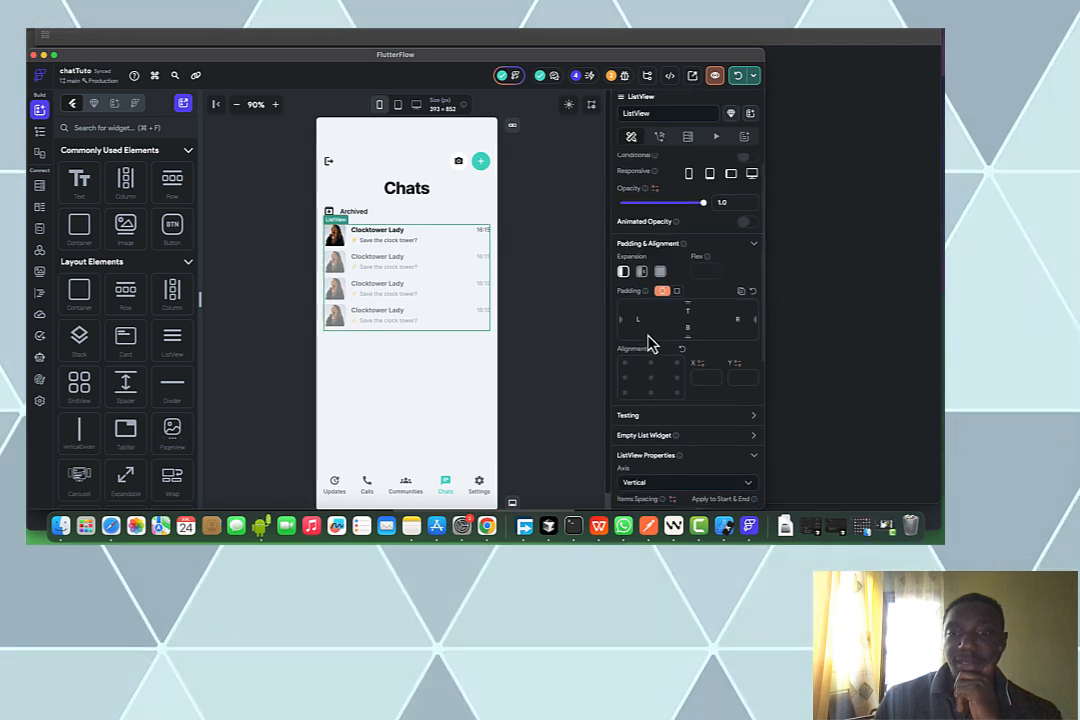
{"action": "left_click", "coordinate": [753, 437]}
{"action": "scroll", "coordinate": [736, 429], "scroll_direction": "down", "scroll_amount": 1}
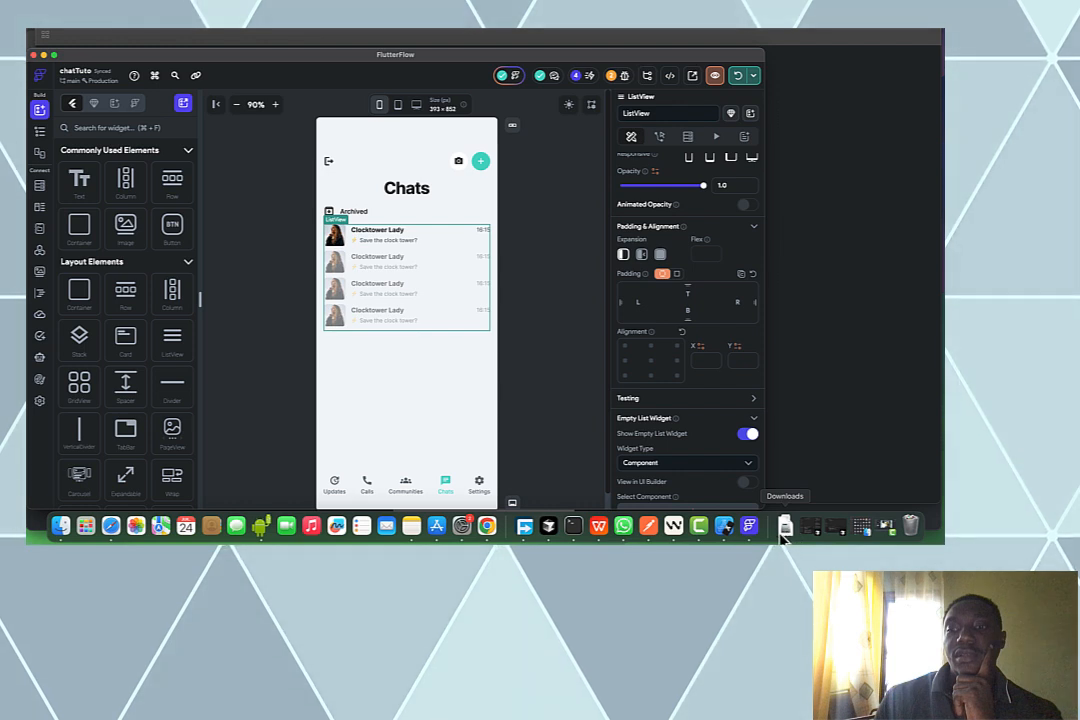
Hot-reload the app with the latest changes and bring the iOS Simulator to the front
{"action": "left_click", "coordinate": [724, 528]}
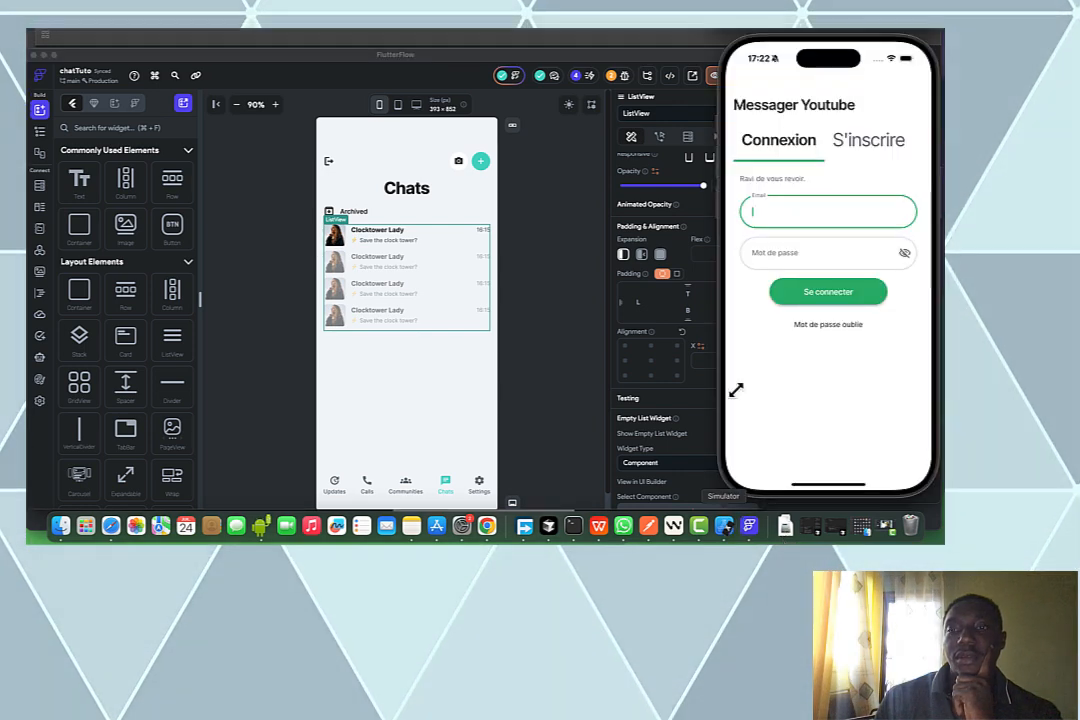
{"action": "left_click", "coordinate": [703, 90]}
{"action": "left_click", "coordinate": [739, 76]}
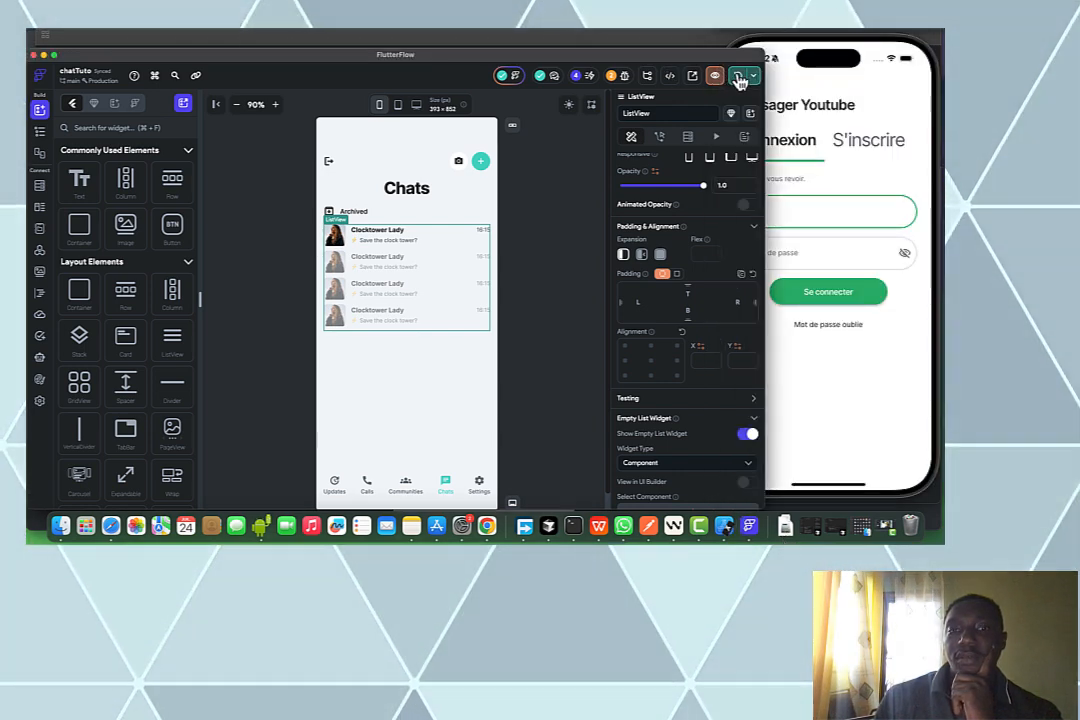
{"action": "left_click", "coordinate": [826, 110]}
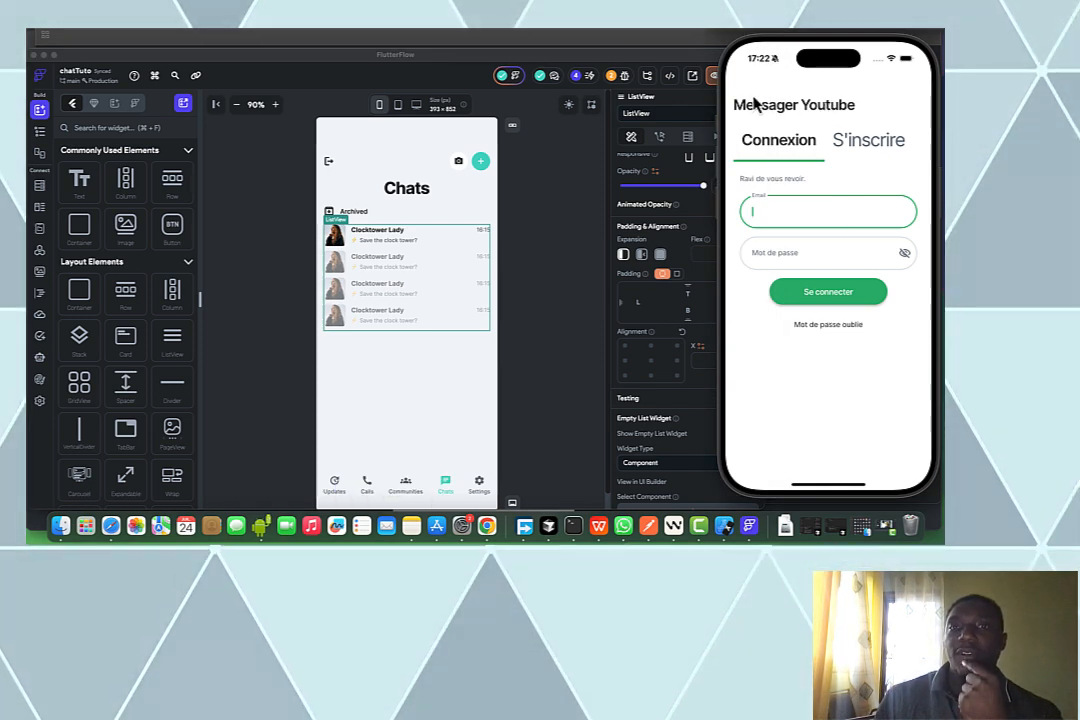
{"action": "left_click", "coordinate": [607, 46]}
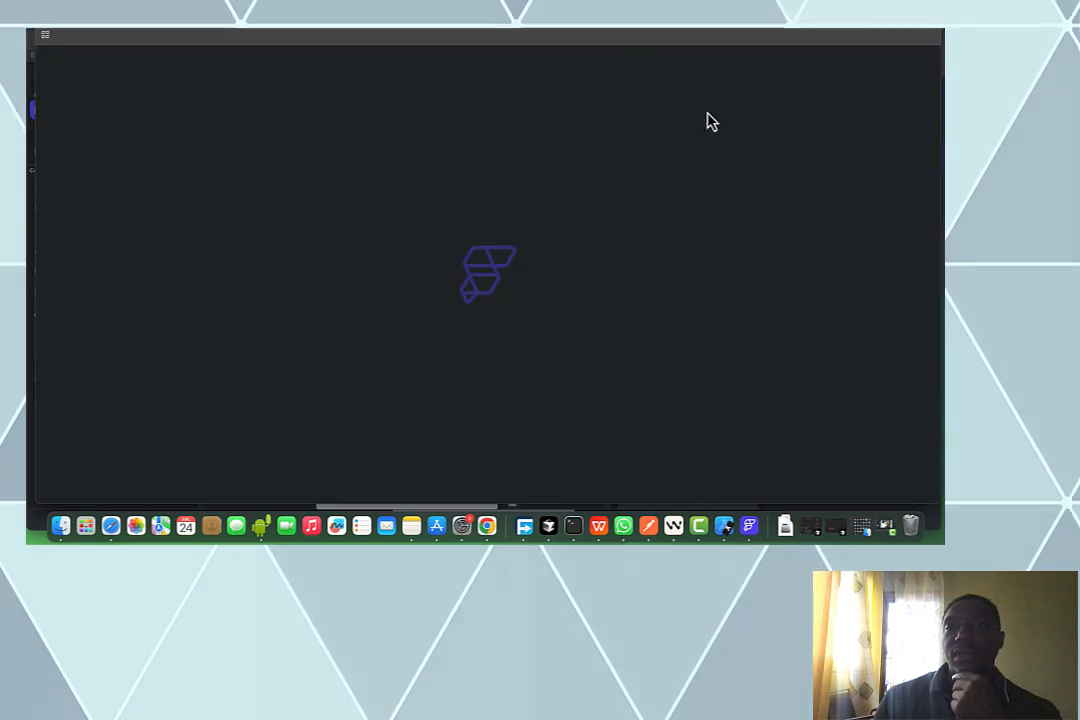
{"action": "left_click", "coordinate": [724, 526]}
{"action": "left_click", "coordinate": [800, 390]}
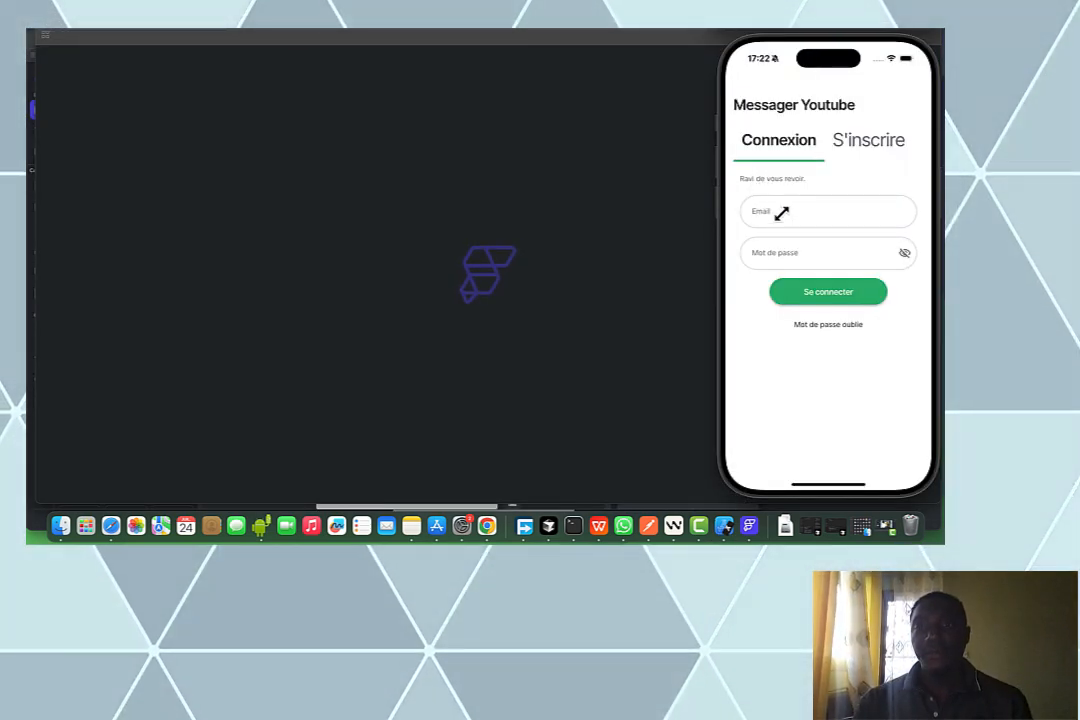
On the S'inscrire form, enter an email address, a password and the password confirmation
{"action": "left_click", "coordinate": [840, 140]}
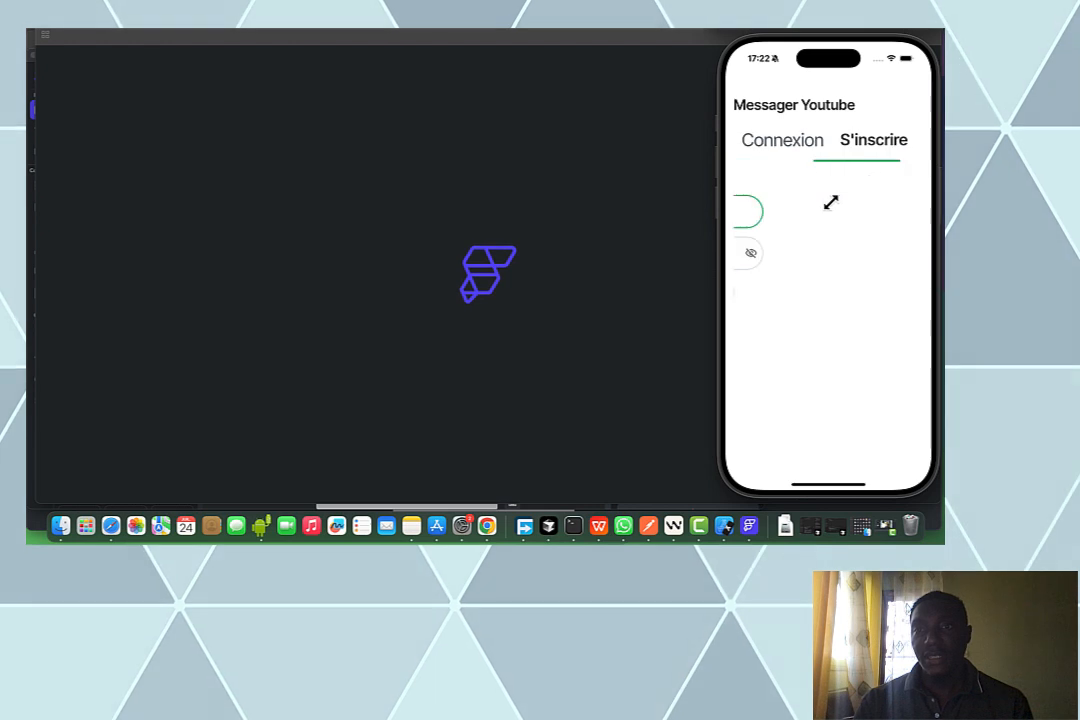
{"action": "left_click", "coordinate": [826, 211]}
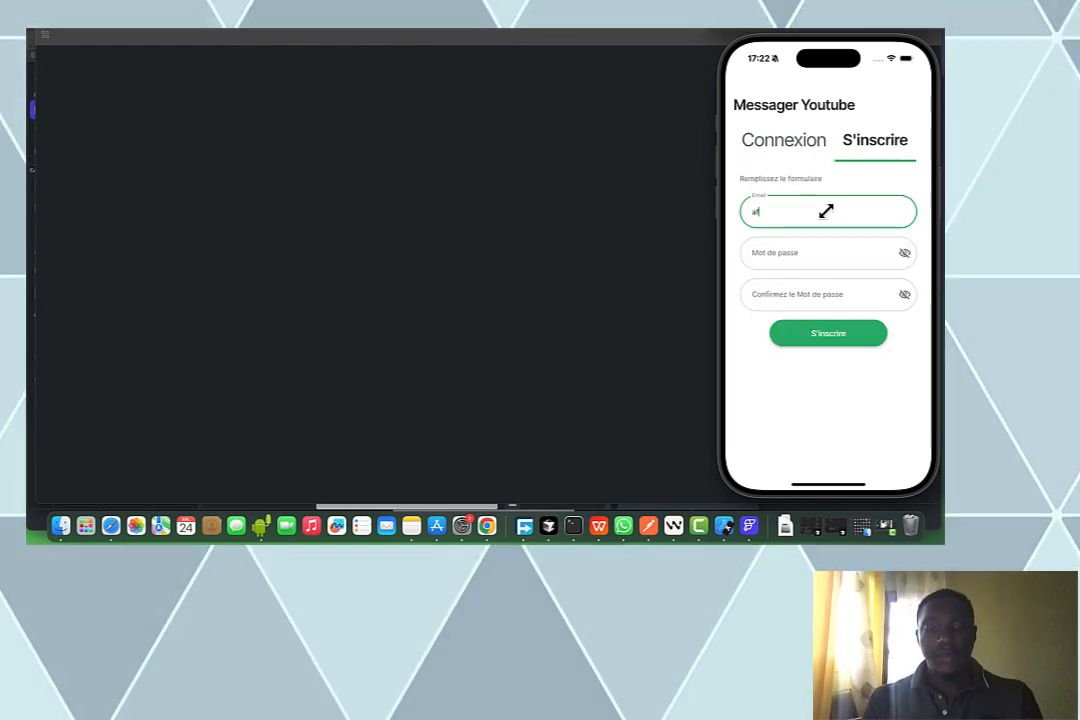
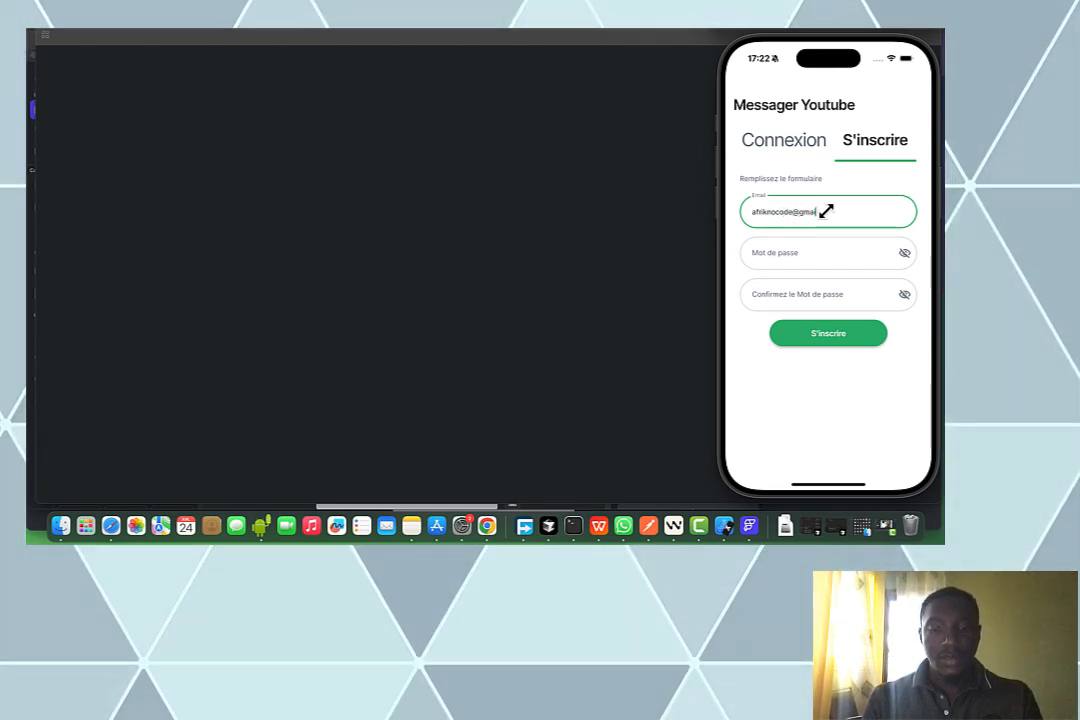
{"action": "key", "text": "Tab"}
{"action": "type", "text": "••••o"}
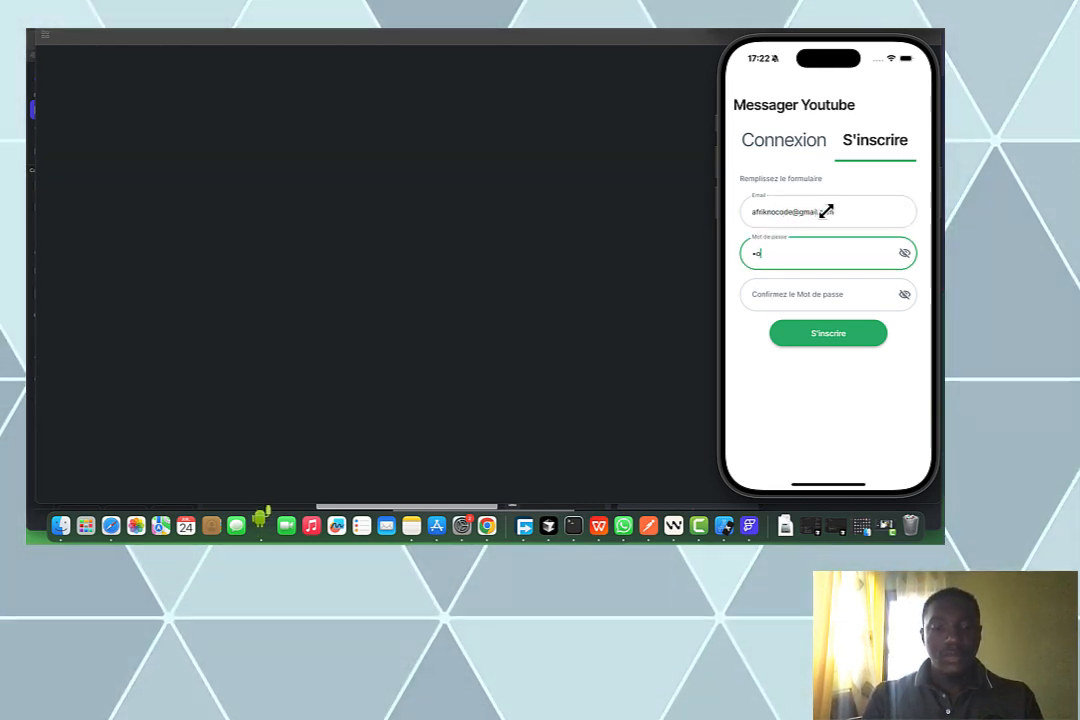
{"action": "type", "text": "•••••"}
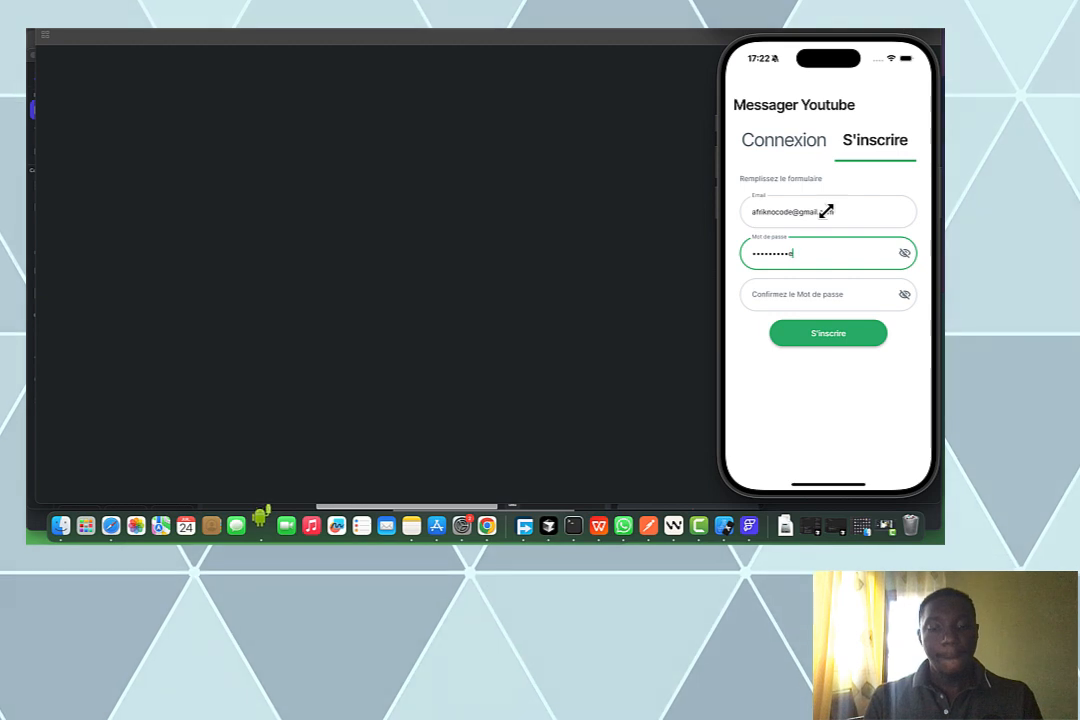
{"action": "key", "text": "Tab"}
{"action": "type", "text": "••"}
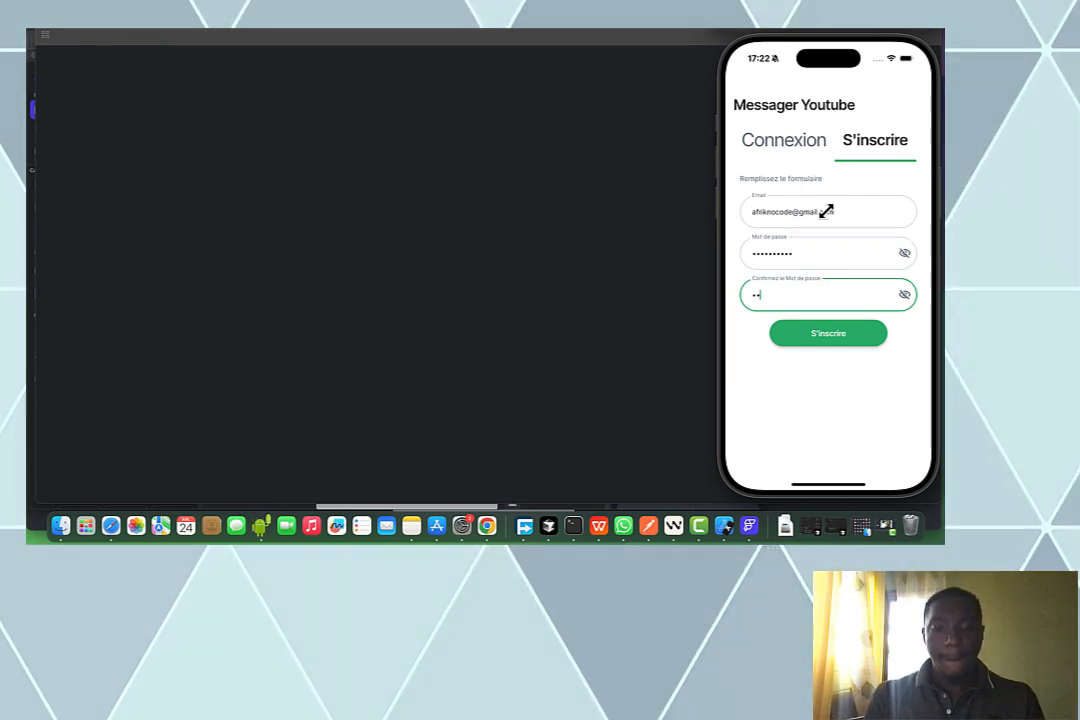
{"action": "type", "text": "d••p••••"}
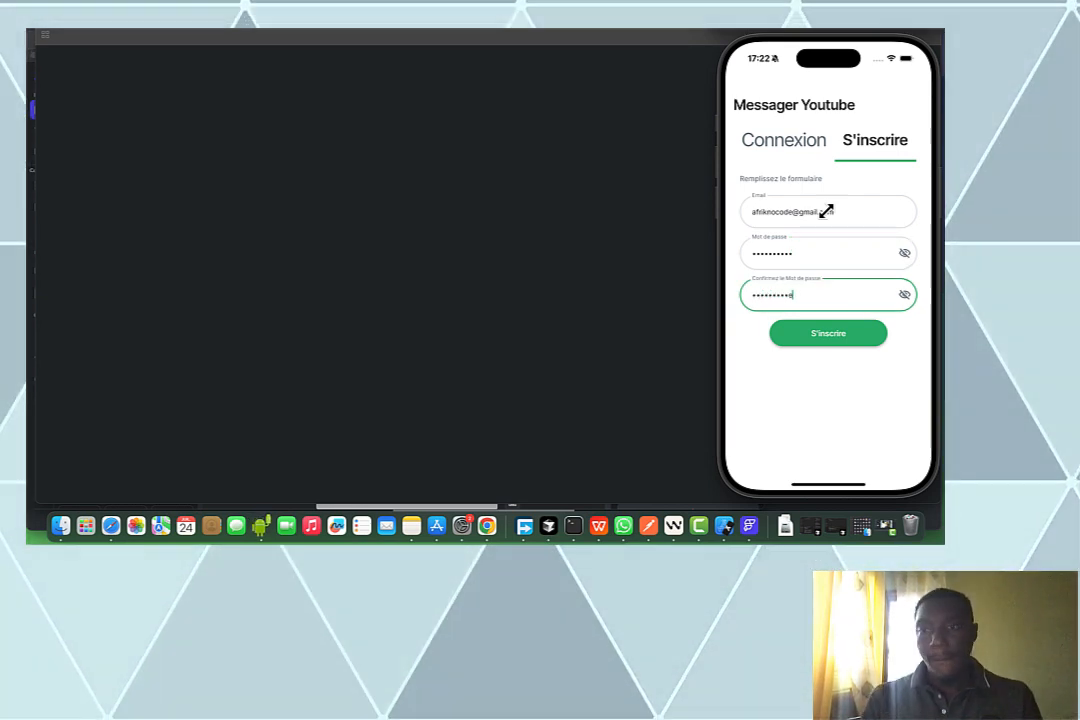
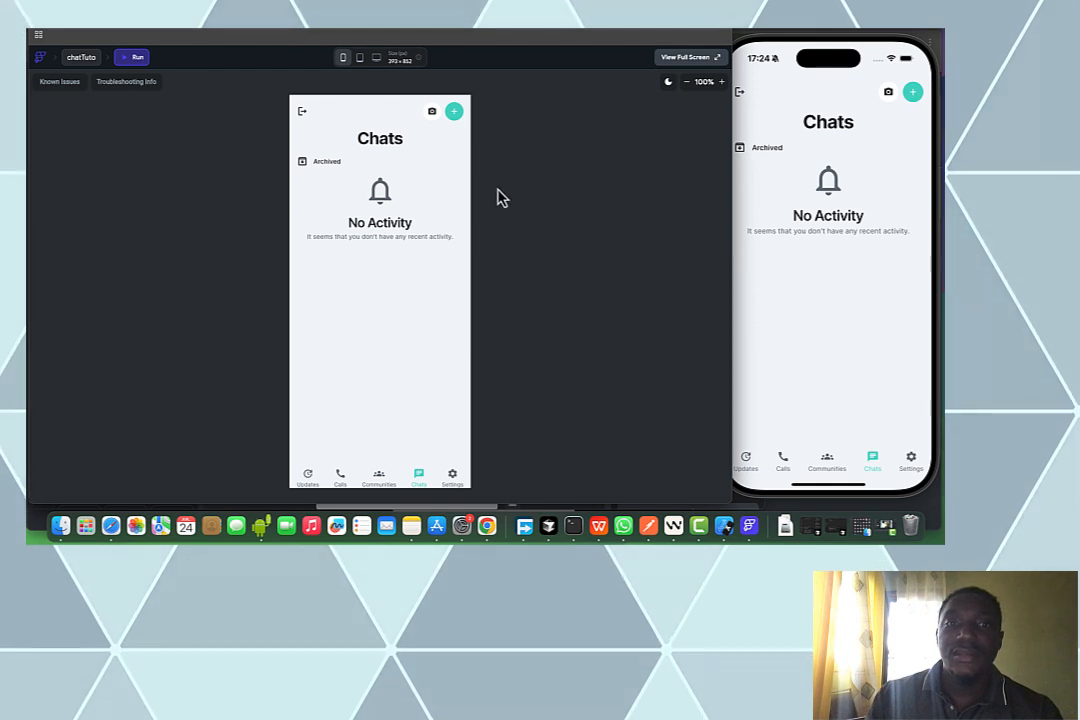
Open the List d'utilisateurs picker on the simulator and in the web run, then return to the editor
{"action": "left_click", "coordinate": [912, 94]}
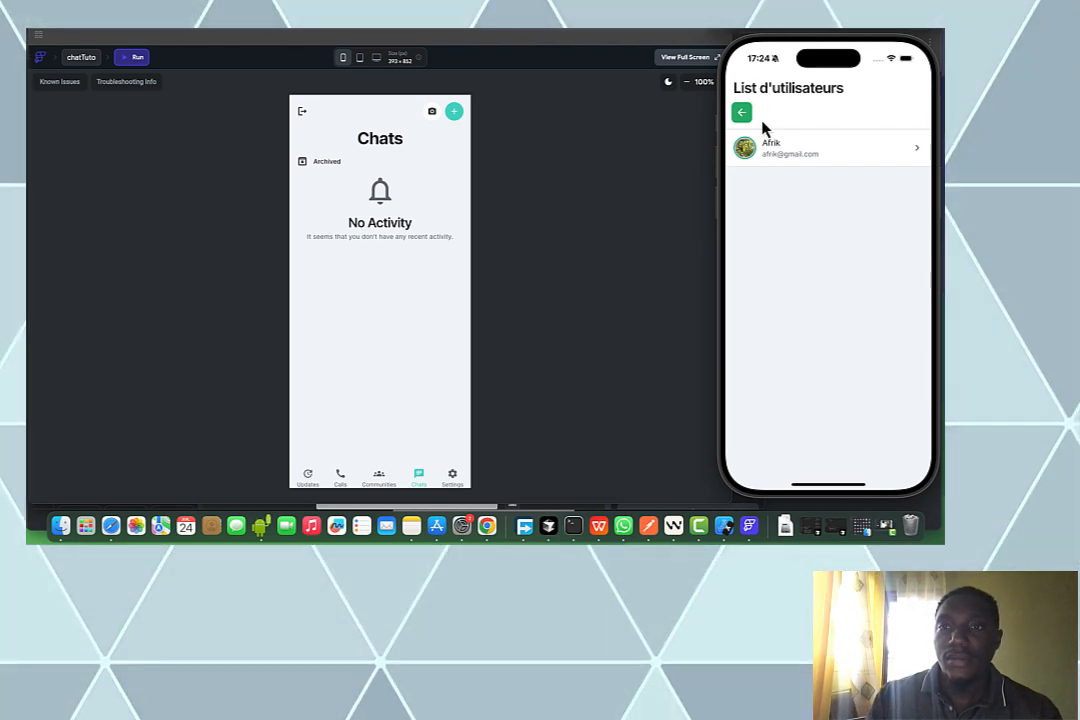
{"action": "left_click", "coordinate": [733, 116]}
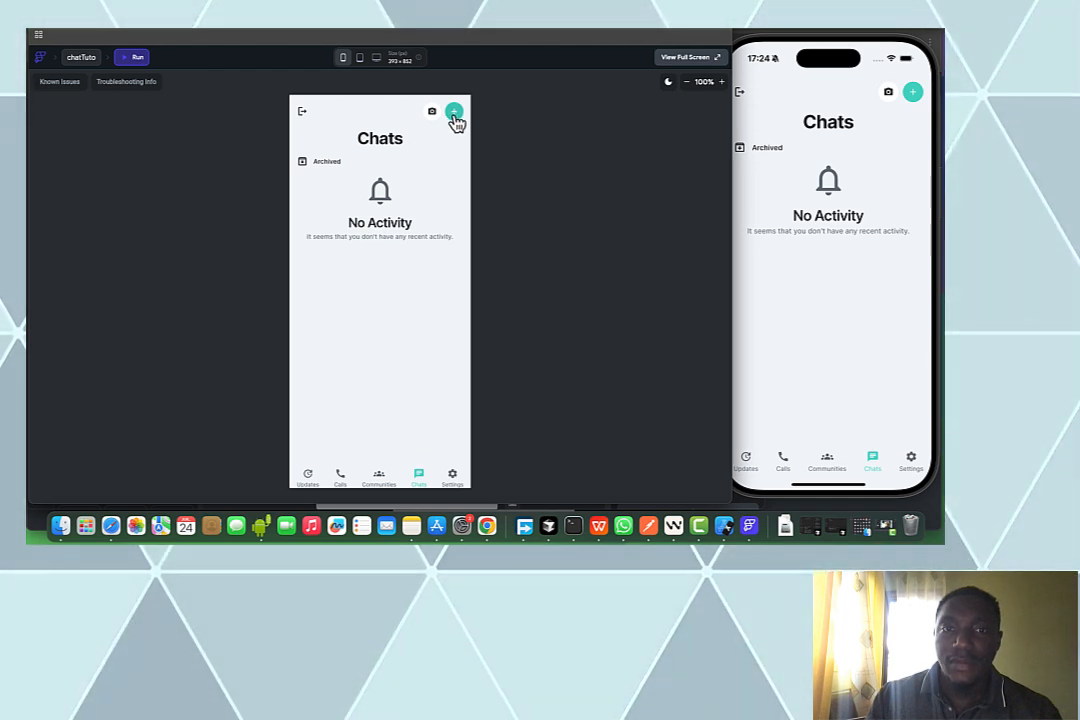
{"action": "left_click", "coordinate": [454, 115]}
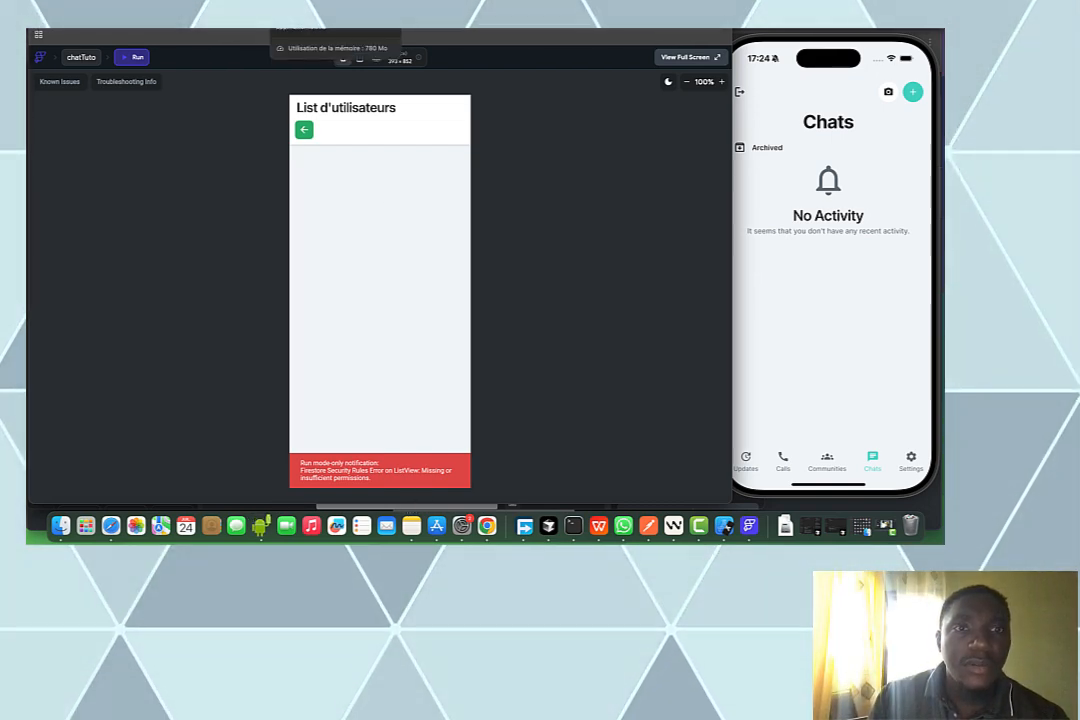
{"action": "left_click", "coordinate": [300, 30]}
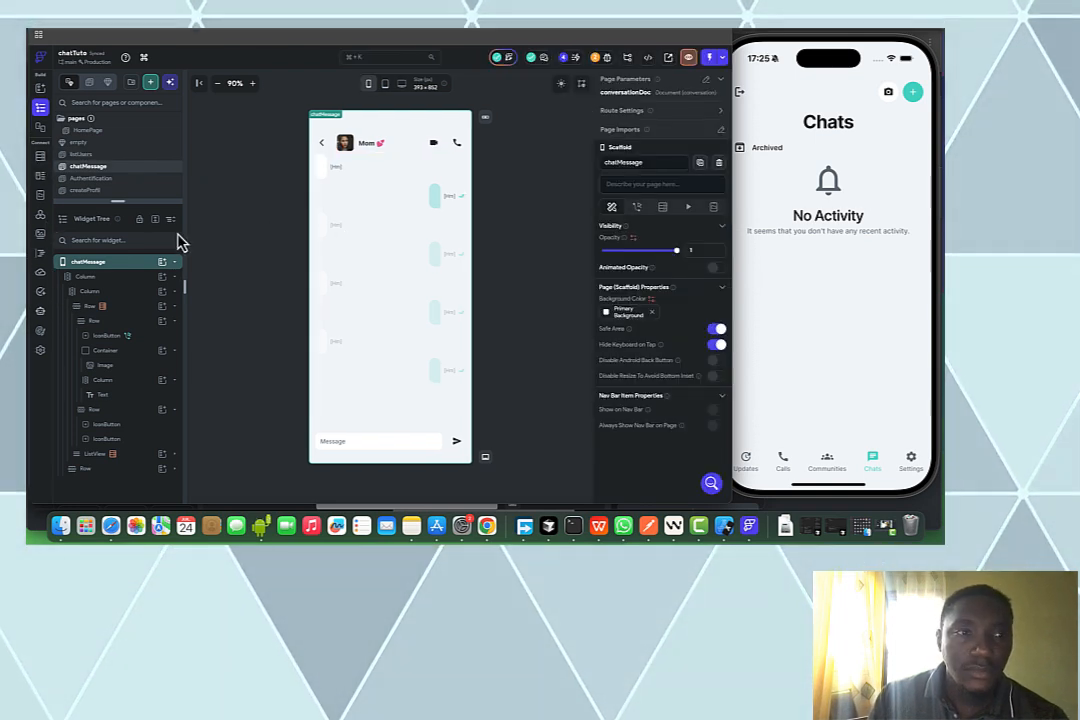
Set the users collection Read rule to Authenticated Users and deploy the updated Firestore rules
{"action": "left_click", "coordinate": [41, 160]}
{"action": "scroll", "coordinate": [365, 378], "scroll_direction": "down", "scroll_amount": 2}
{"action": "scroll", "coordinate": [365, 378], "scroll_direction": "down", "scroll_amount": 2}
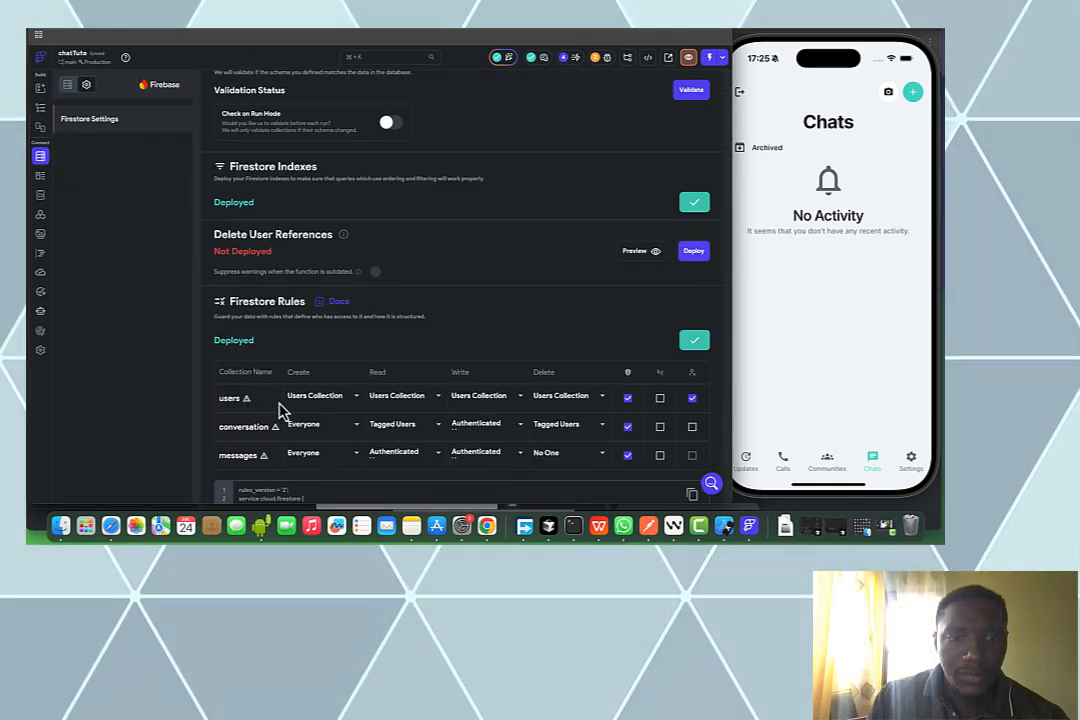
{"action": "left_click", "coordinate": [427, 408]}
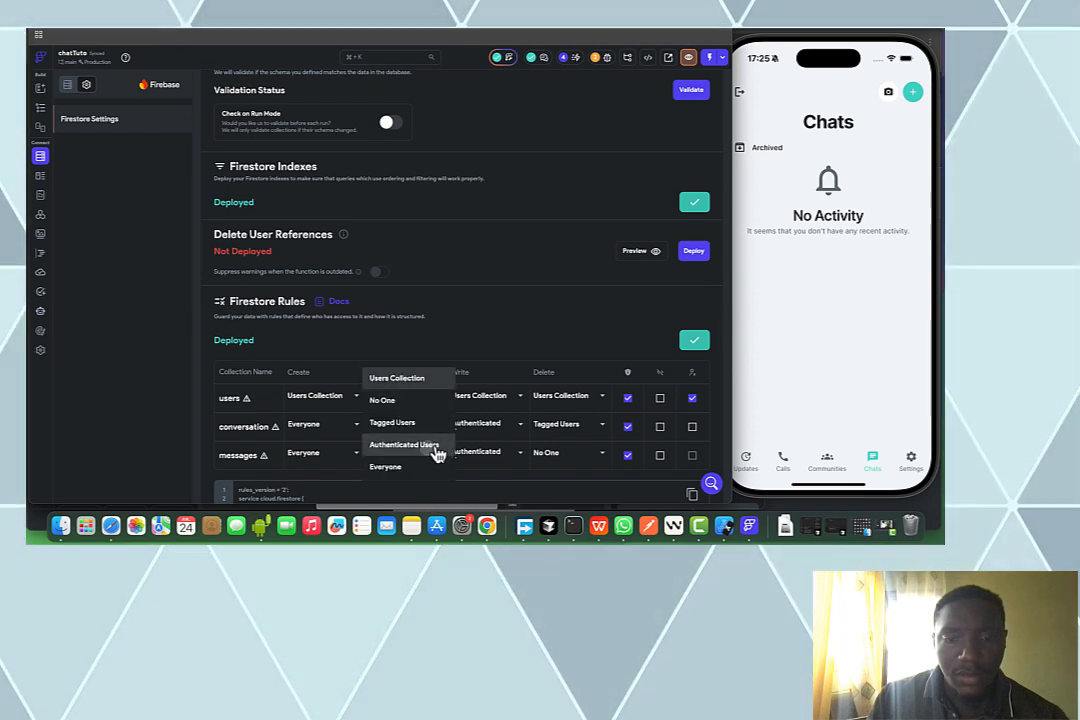
{"action": "left_click", "coordinate": [429, 451]}
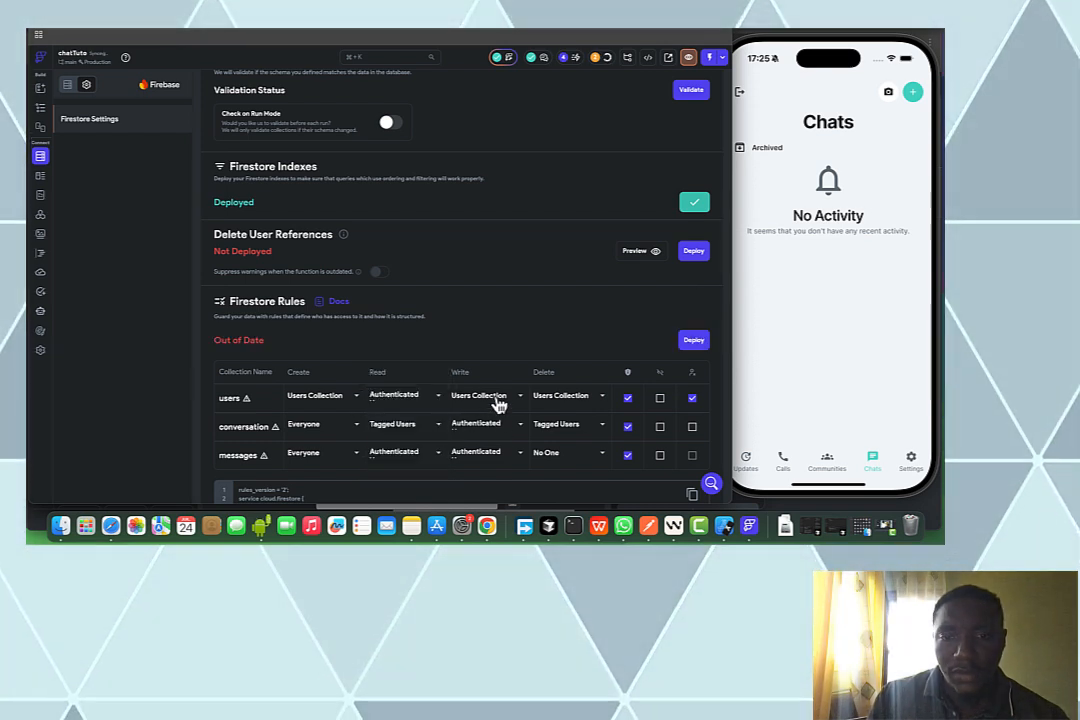
{"action": "left_click", "coordinate": [498, 400]}
{"action": "left_click", "coordinate": [495, 379]}
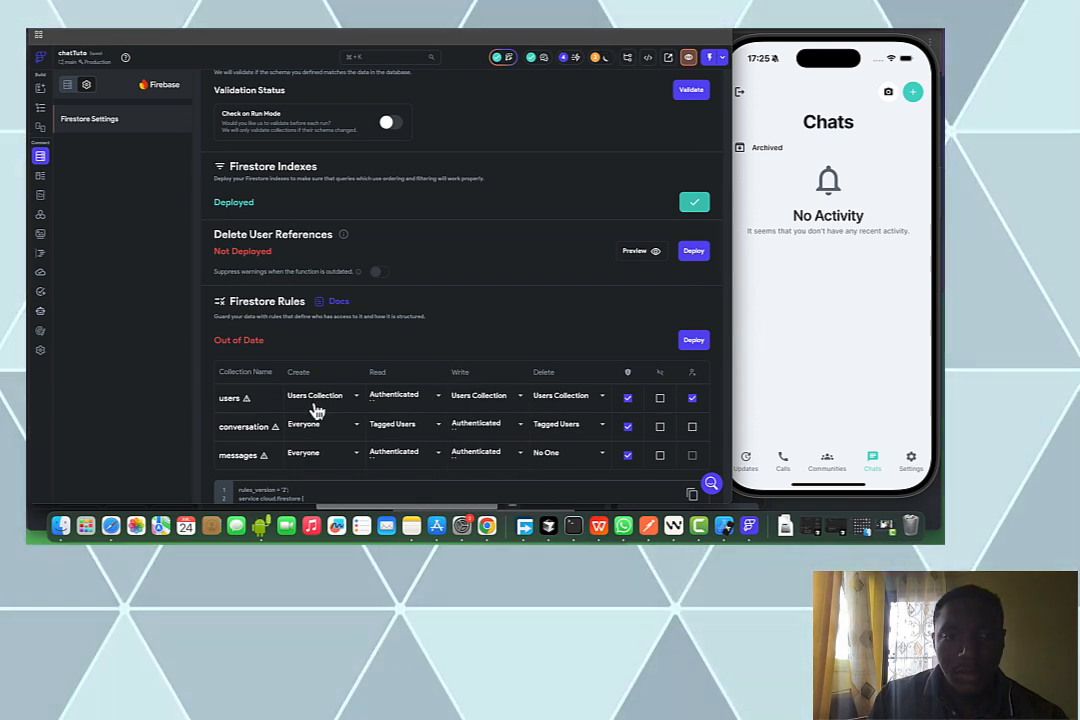
{"action": "left_click", "coordinate": [692, 343]}
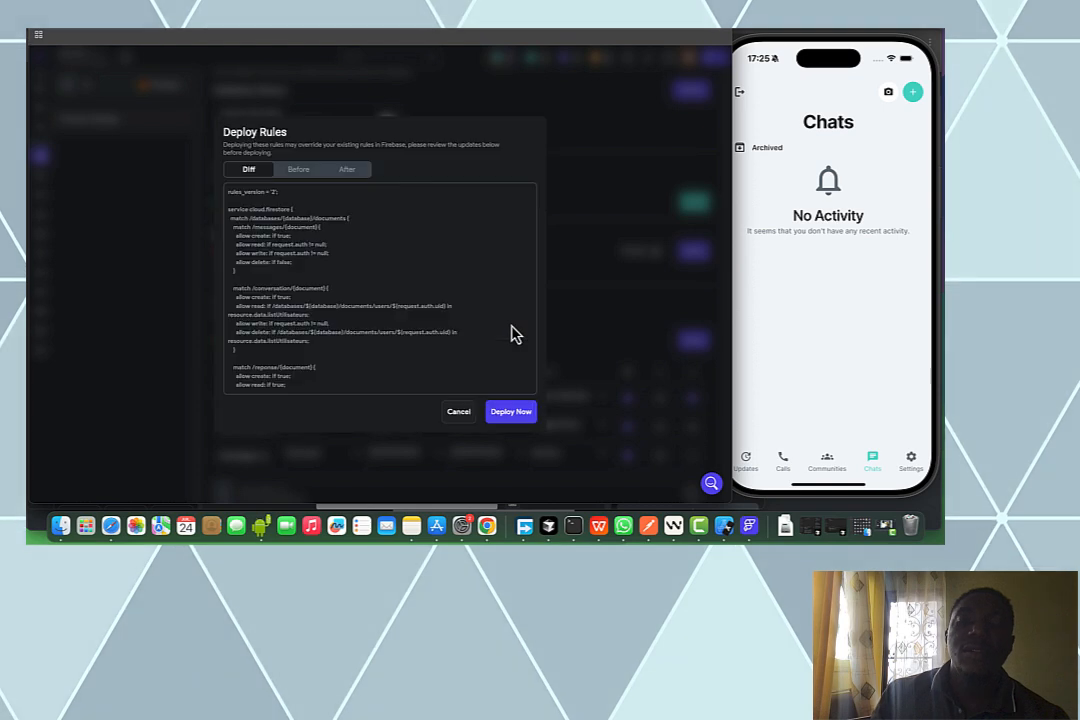
{"action": "left_click", "coordinate": [513, 417]}
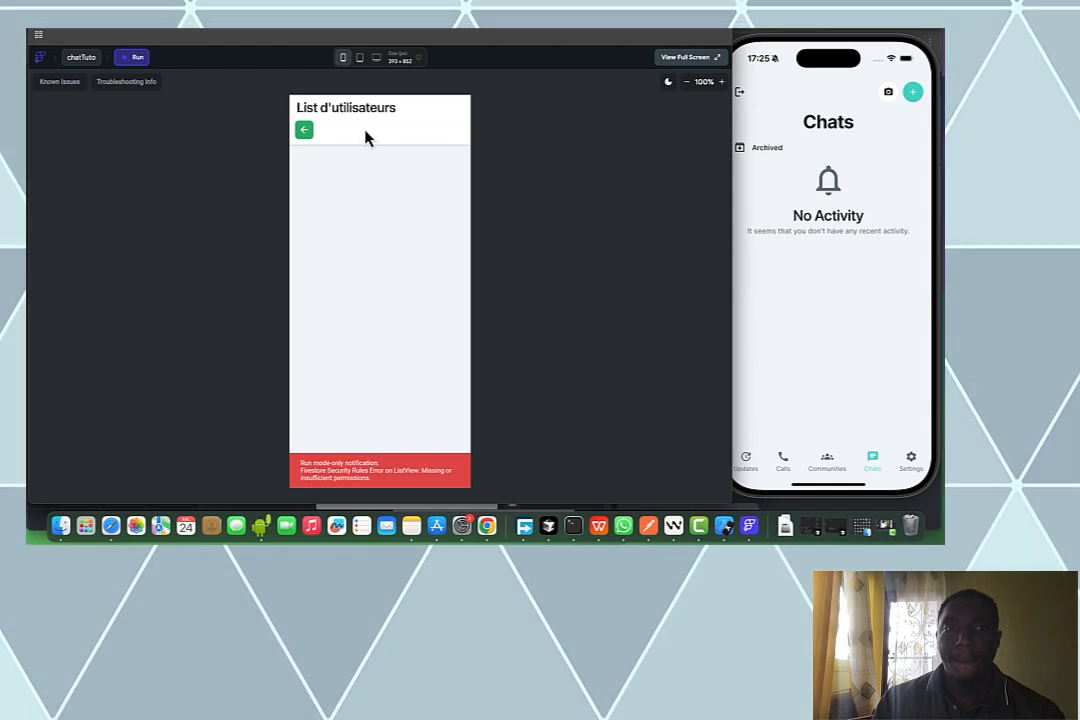
Reopen List d'utilisateurs in the web run, browse the users, then open the user list on the simulator
{"action": "left_click", "coordinate": [309, 140]}
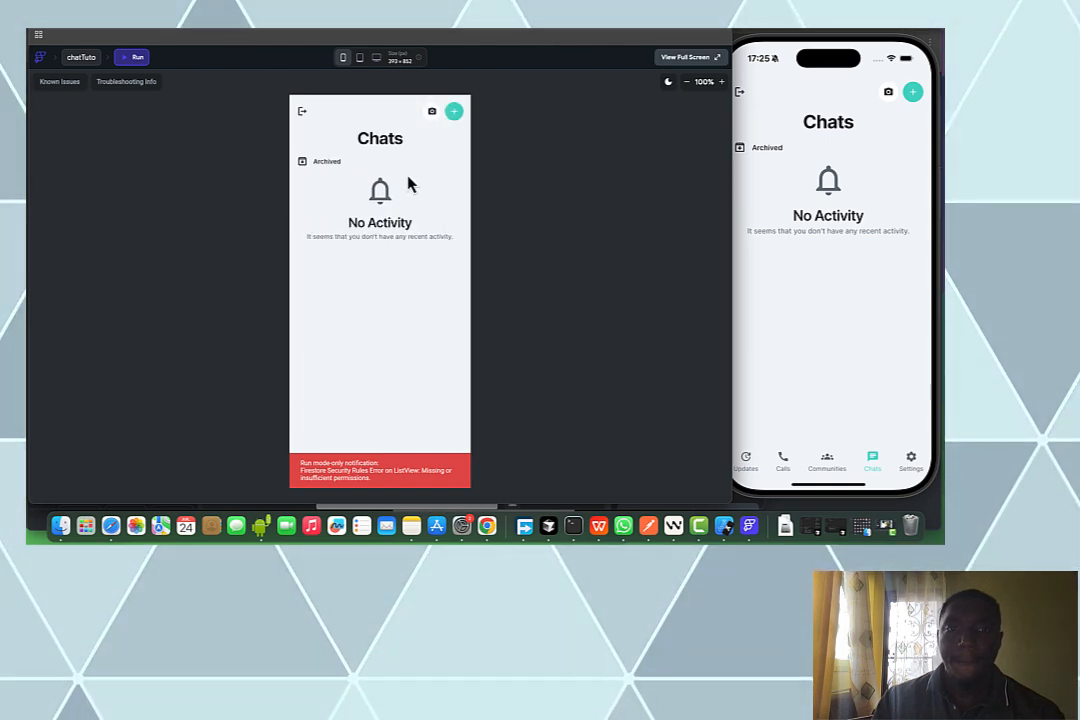
{"action": "left_click", "coordinate": [454, 111]}
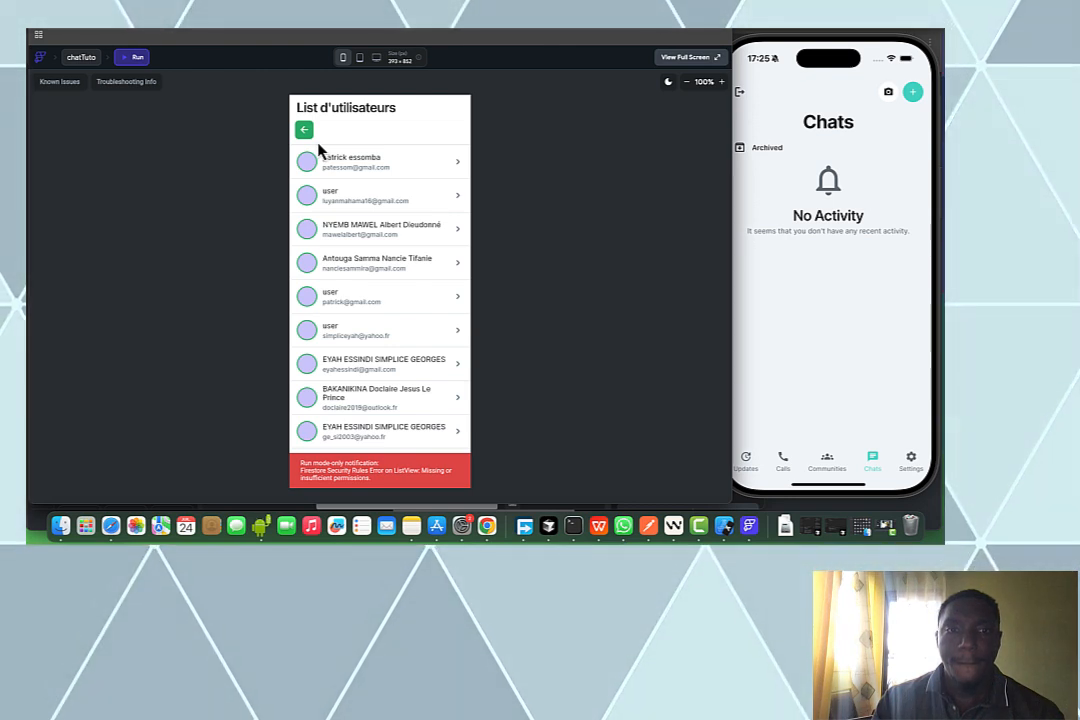
{"action": "scroll", "coordinate": [349, 175], "scroll_direction": "down", "scroll_amount": 3}
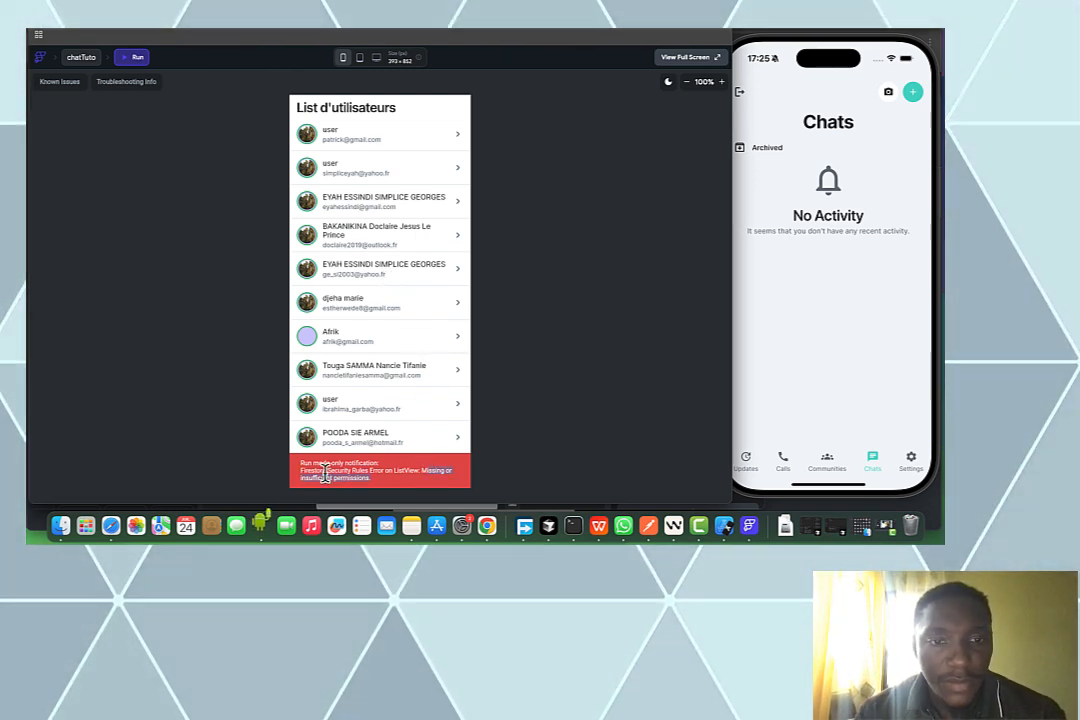
{"action": "scroll", "coordinate": [441, 284], "scroll_direction": "up", "scroll_amount": 2}
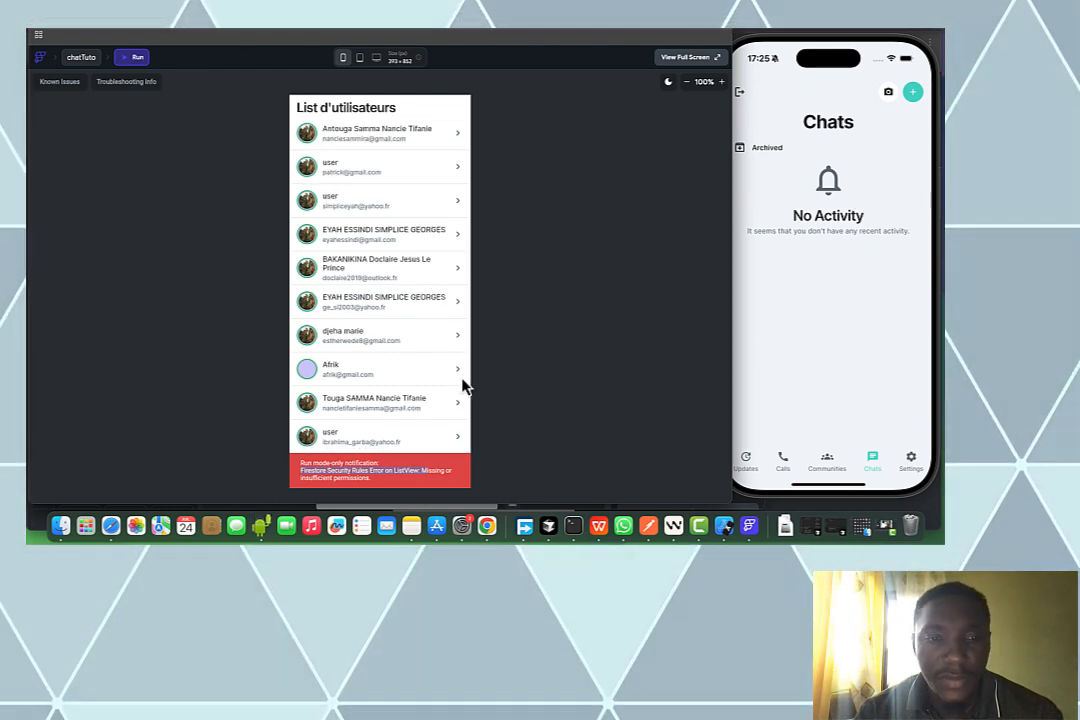
{"action": "scroll", "coordinate": [407, 374], "scroll_direction": "down", "scroll_amount": 2}
{"action": "scroll", "coordinate": [407, 374], "scroll_direction": "up", "scroll_amount": 5}
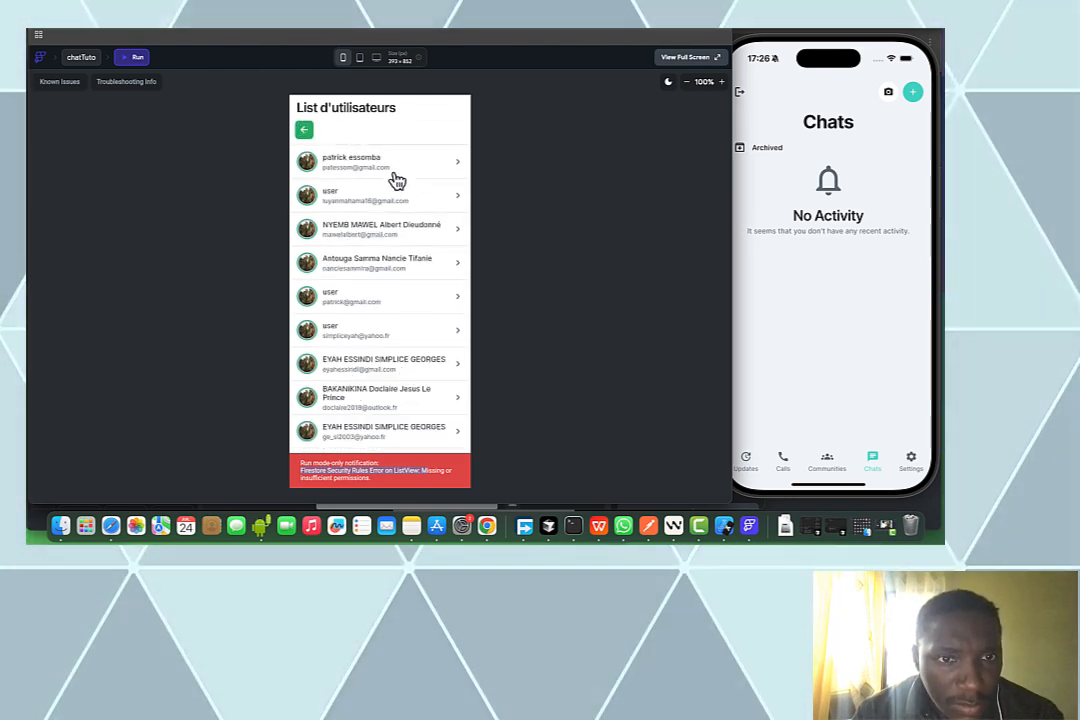
{"action": "scroll", "coordinate": [394, 190], "scroll_direction": "down", "scroll_amount": 1}
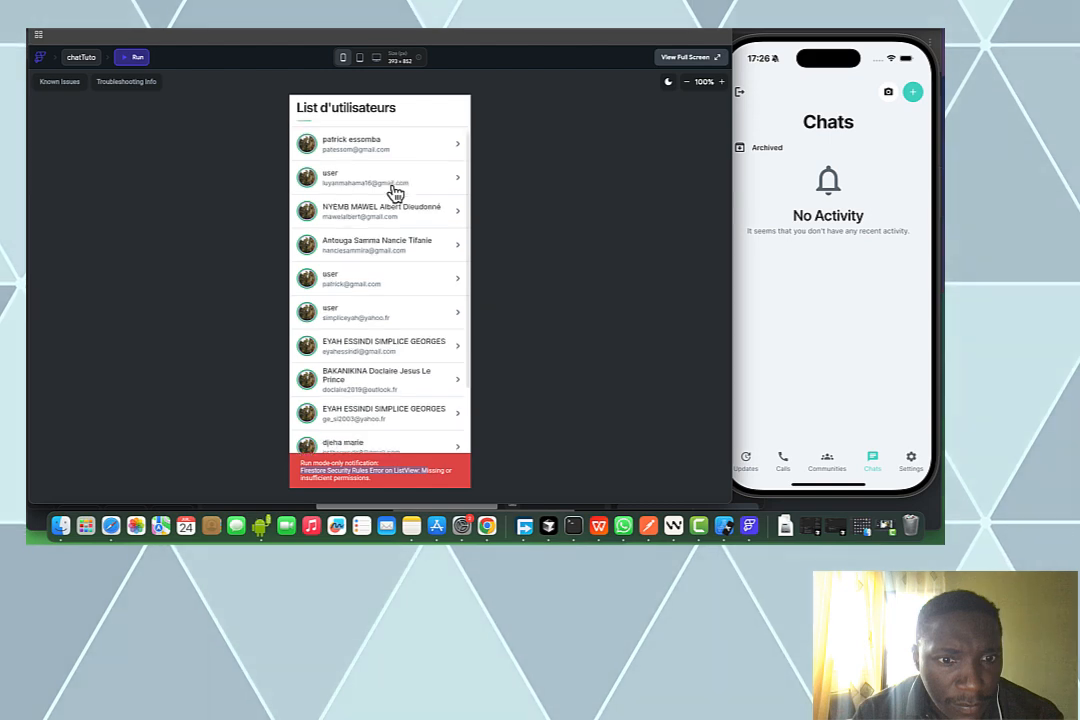
{"action": "scroll", "coordinate": [394, 192], "scroll_direction": "down", "scroll_amount": 3}
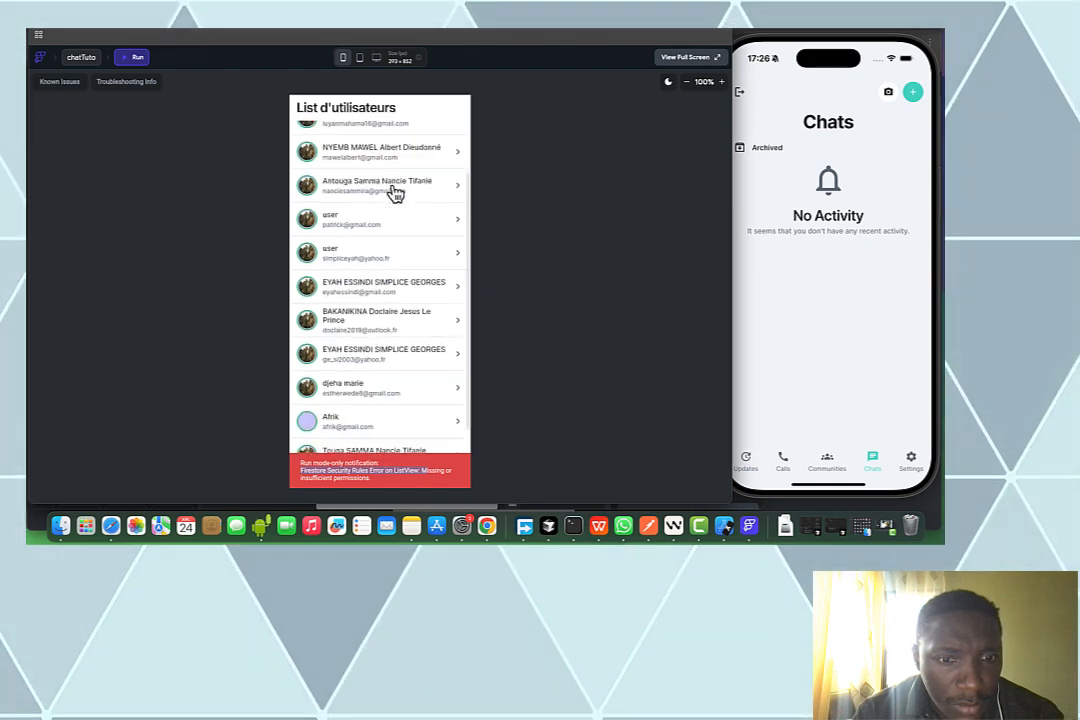
{"action": "scroll", "coordinate": [396, 192], "scroll_direction": "down", "scroll_amount": 4}
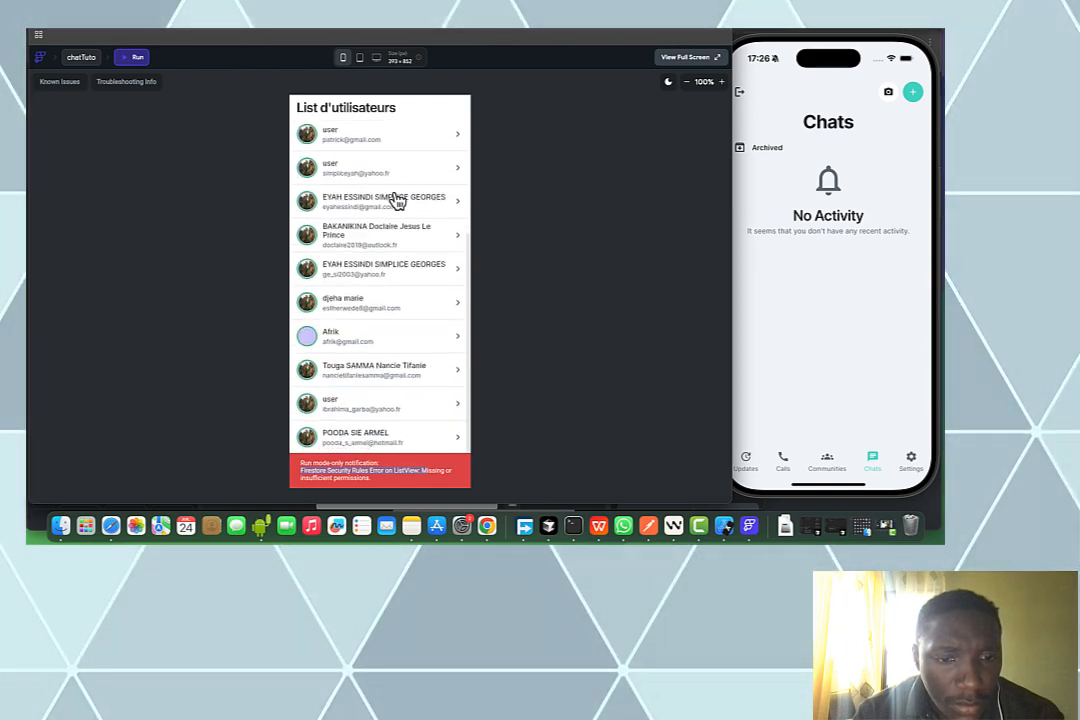
{"action": "left_click", "coordinate": [442, 471]}
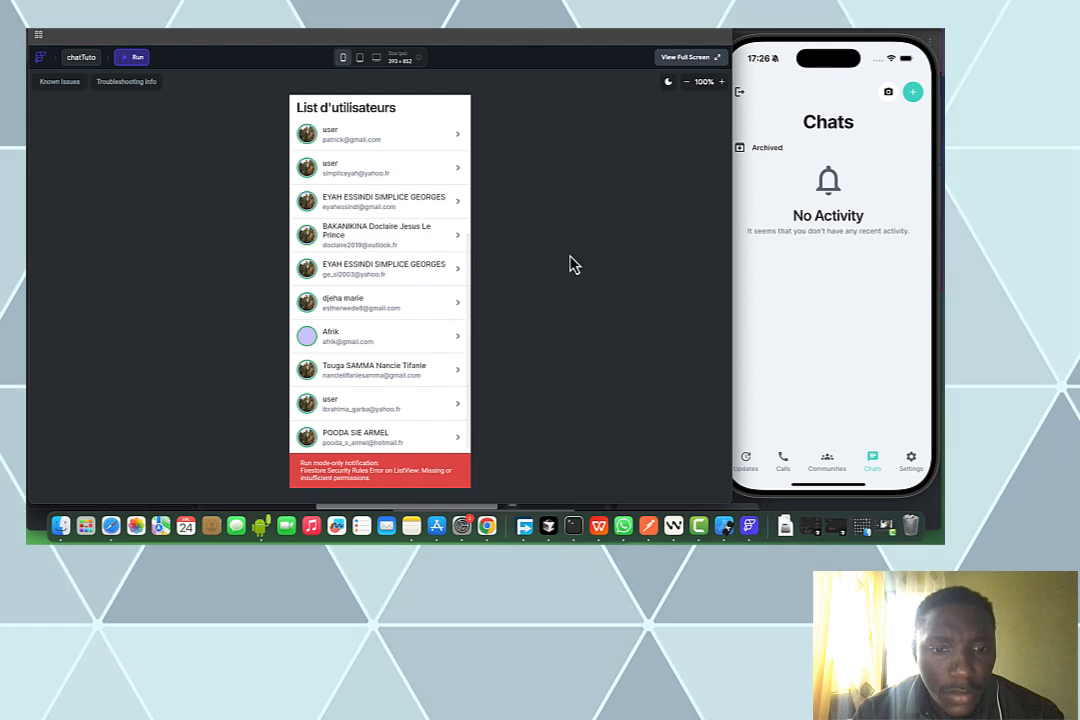
{"action": "scroll", "coordinate": [358, 230], "scroll_direction": "up", "scroll_amount": 1}
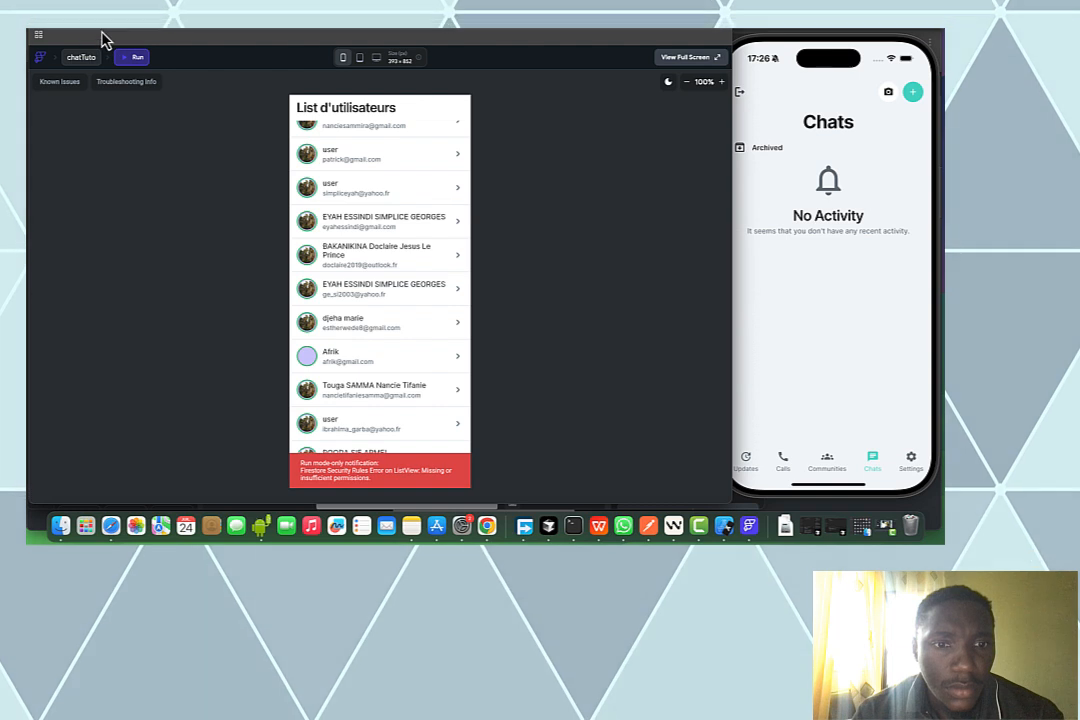
{"action": "scroll", "coordinate": [372, 258], "scroll_direction": "down", "scroll_amount": 1}
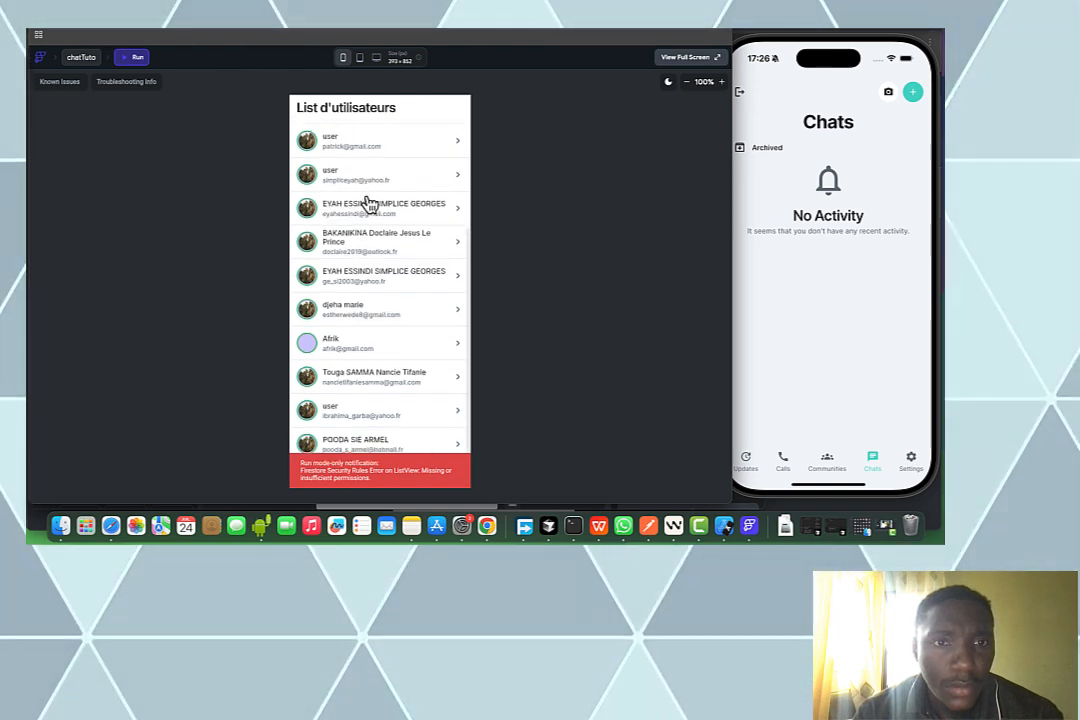
{"action": "scroll", "coordinate": [373, 206], "scroll_direction": "up", "scroll_amount": 3}
{"action": "scroll", "coordinate": [373, 206], "scroll_direction": "up", "scroll_amount": 5}
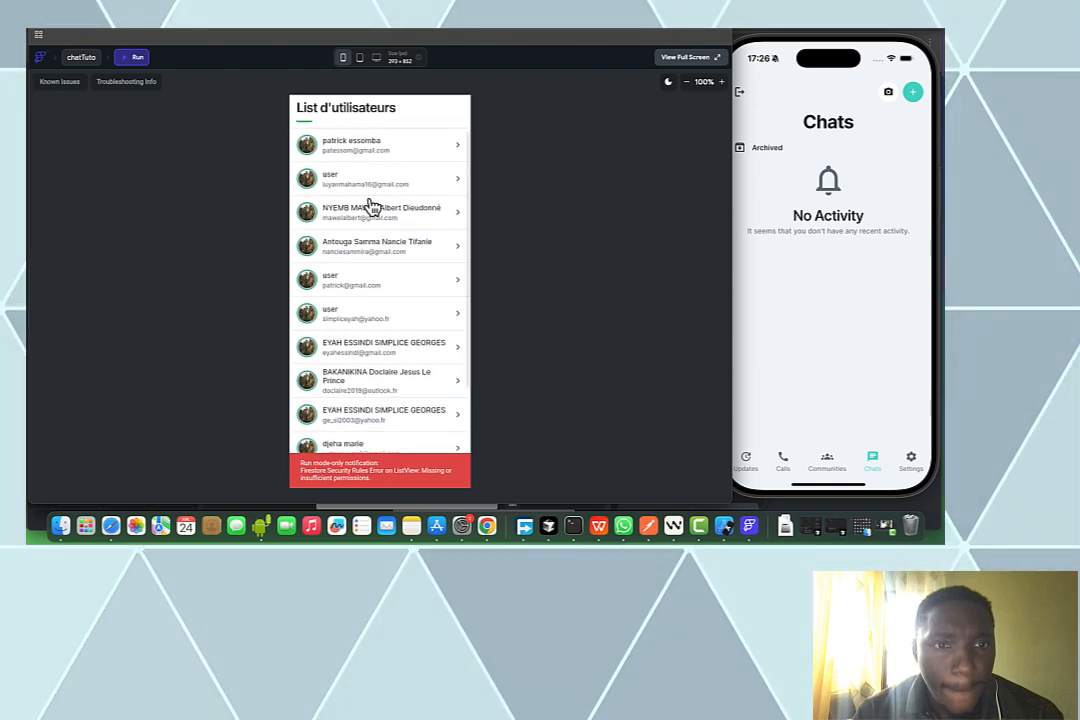
{"action": "scroll", "coordinate": [373, 206], "scroll_direction": "down", "scroll_amount": 2}
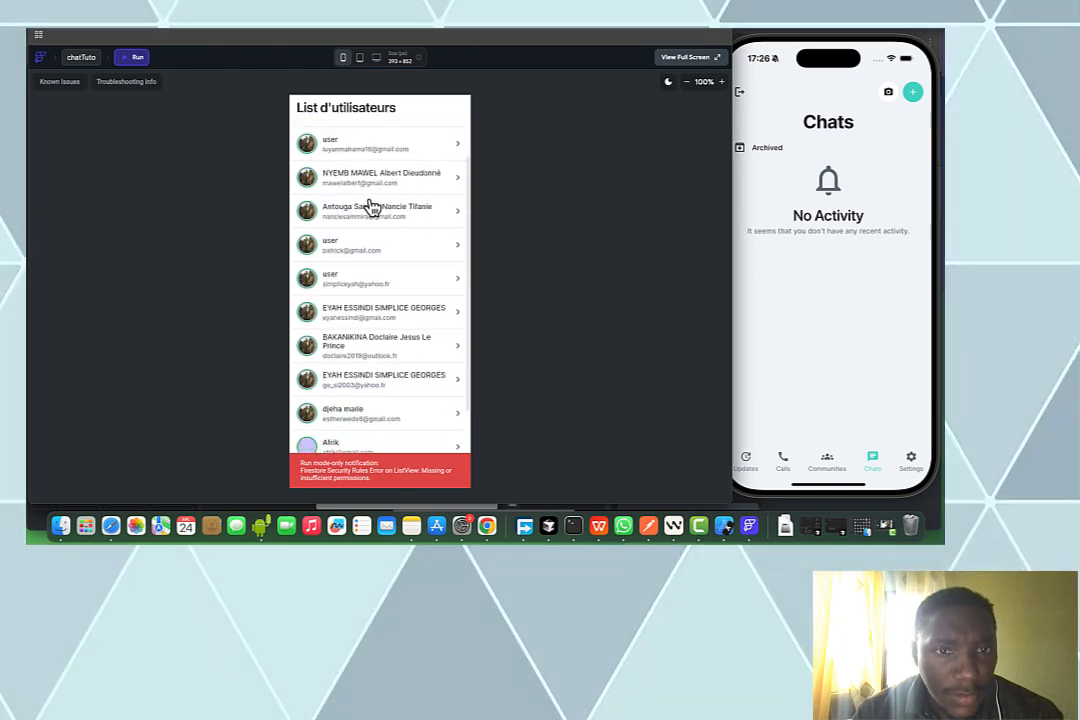
{"action": "scroll", "coordinate": [371, 206], "scroll_direction": "down", "scroll_amount": 2}
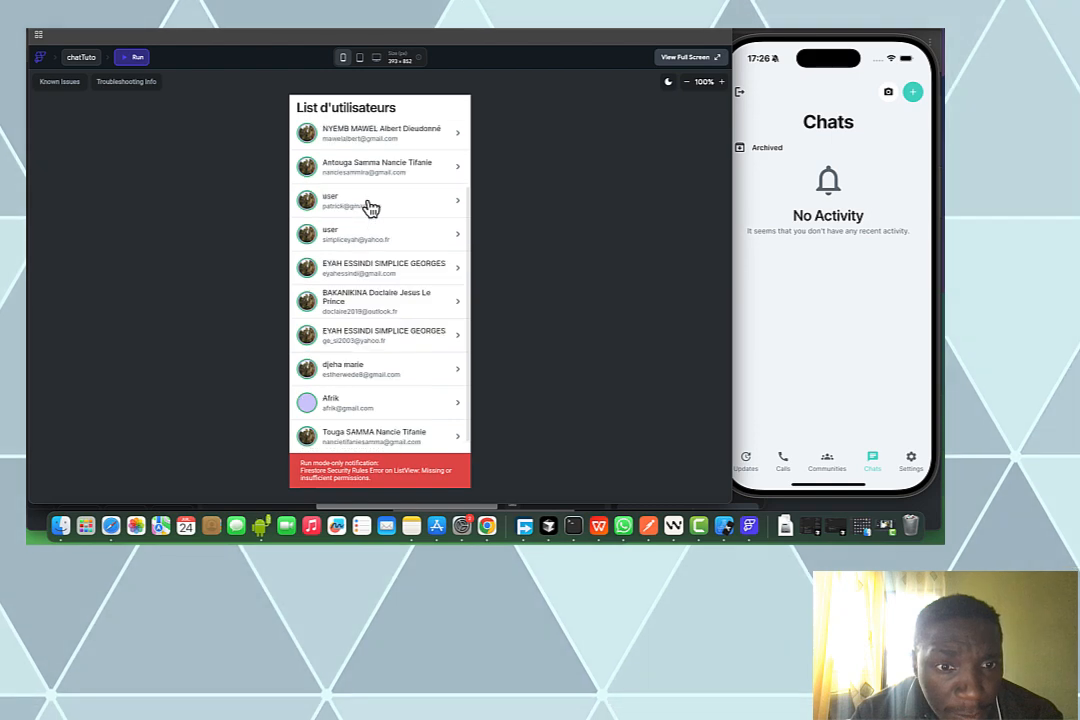
{"action": "scroll", "coordinate": [371, 206], "scroll_direction": "down", "scroll_amount": 2}
{"action": "scroll", "coordinate": [371, 206], "scroll_direction": "down", "scroll_amount": 2}
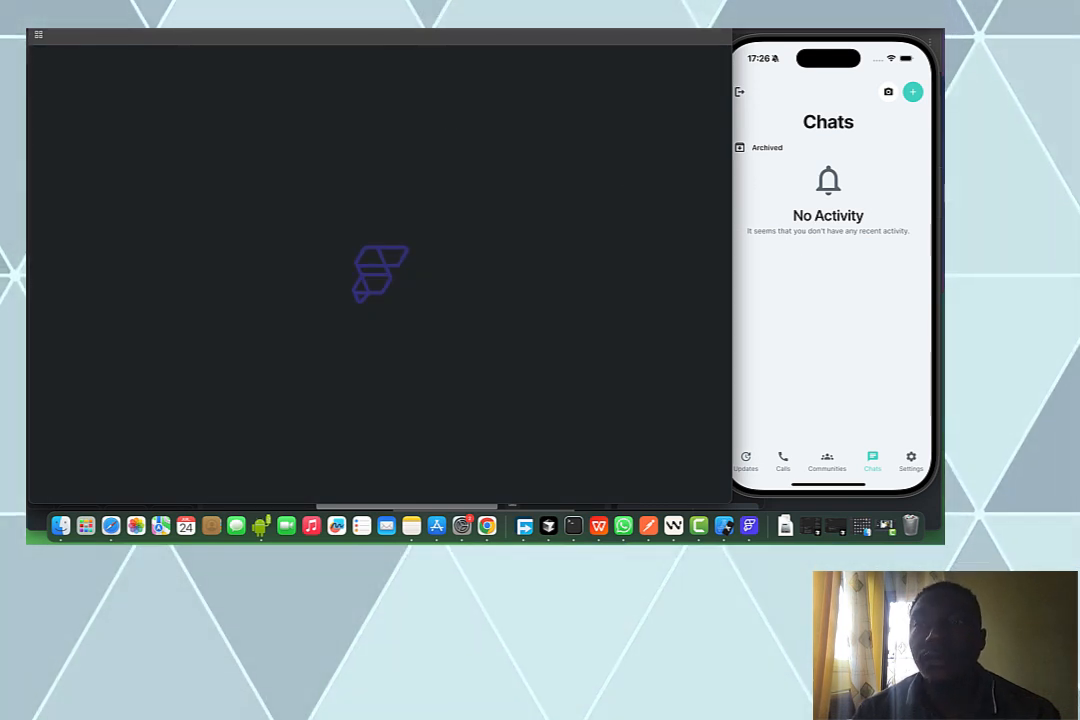
{"action": "left_click", "coordinate": [916, 97]}
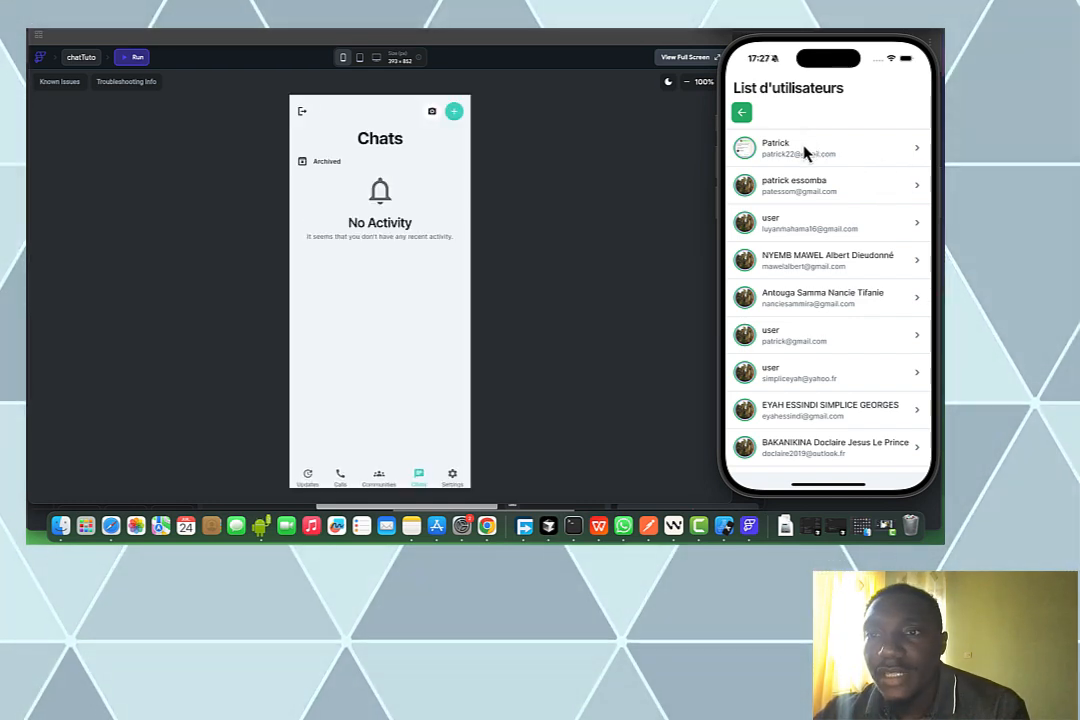
On the phone, start a chat with the first listed user and send 'hi'
{"action": "left_click", "coordinate": [805, 152]}
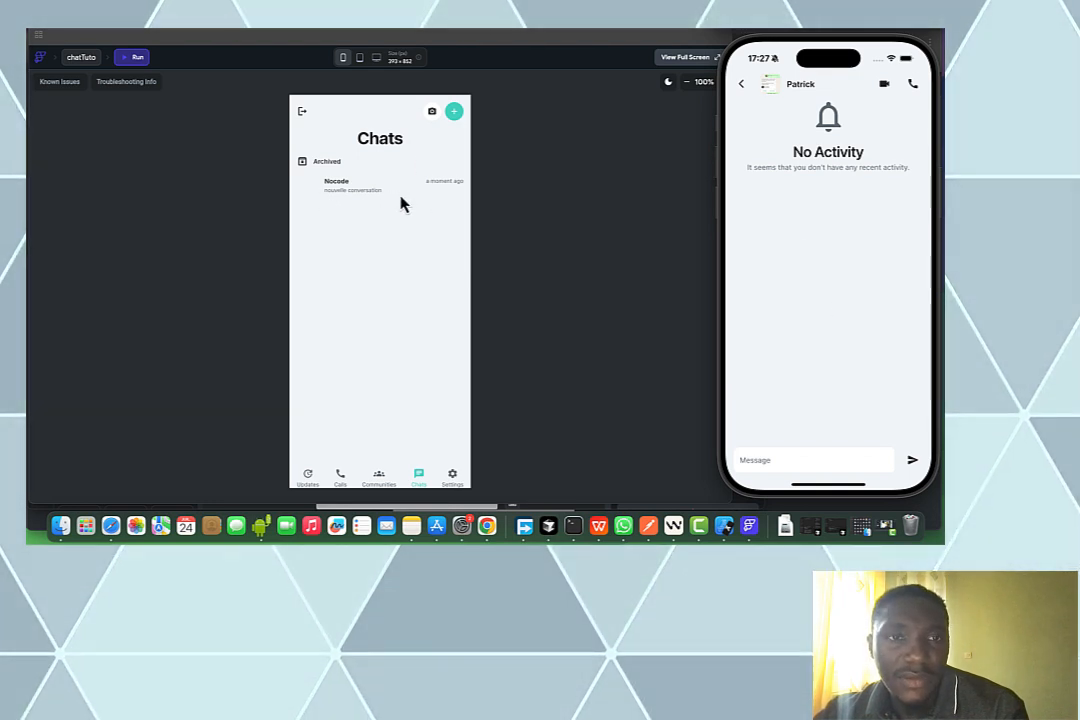
{"action": "left_click", "coordinate": [820, 462]}
{"action": "type", "text": "hi"}
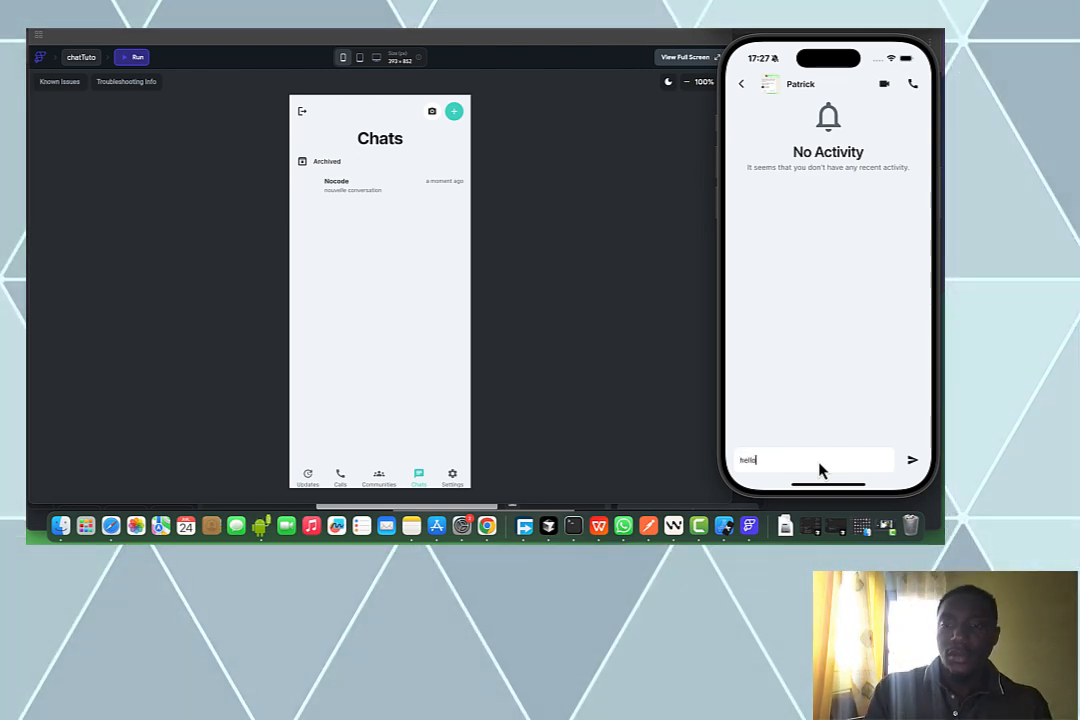
{"action": "left_click", "coordinate": [911, 462]}
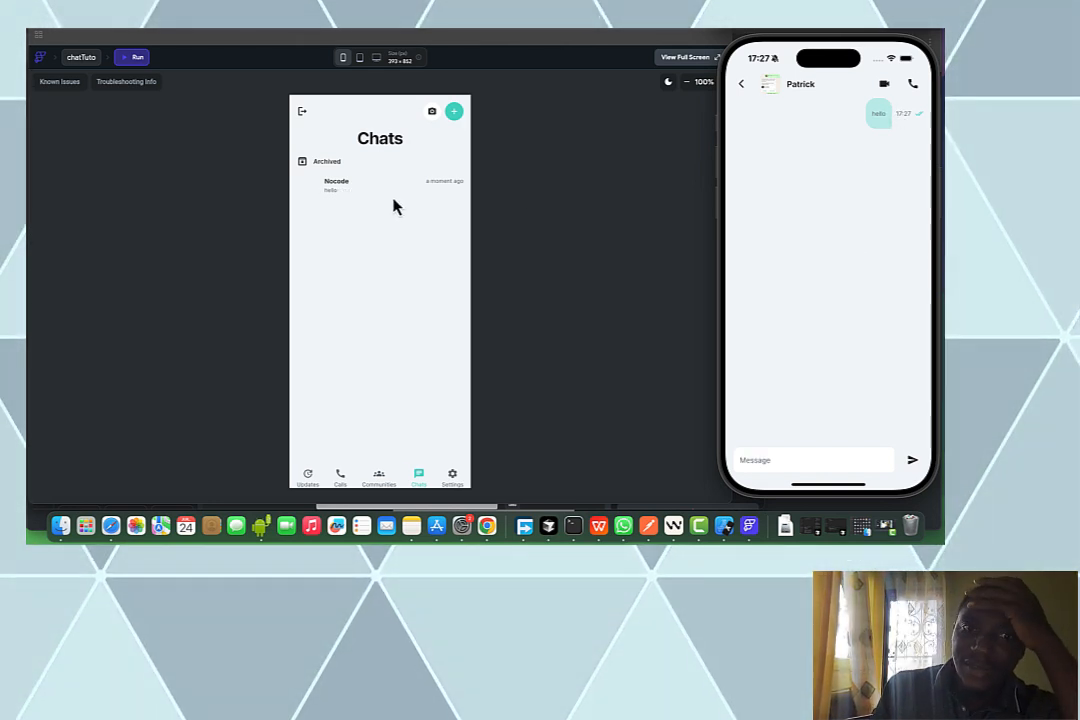
In the web run, open the Nocode conversation and send 'comment tu vas'
{"action": "left_click", "coordinate": [336, 195]}
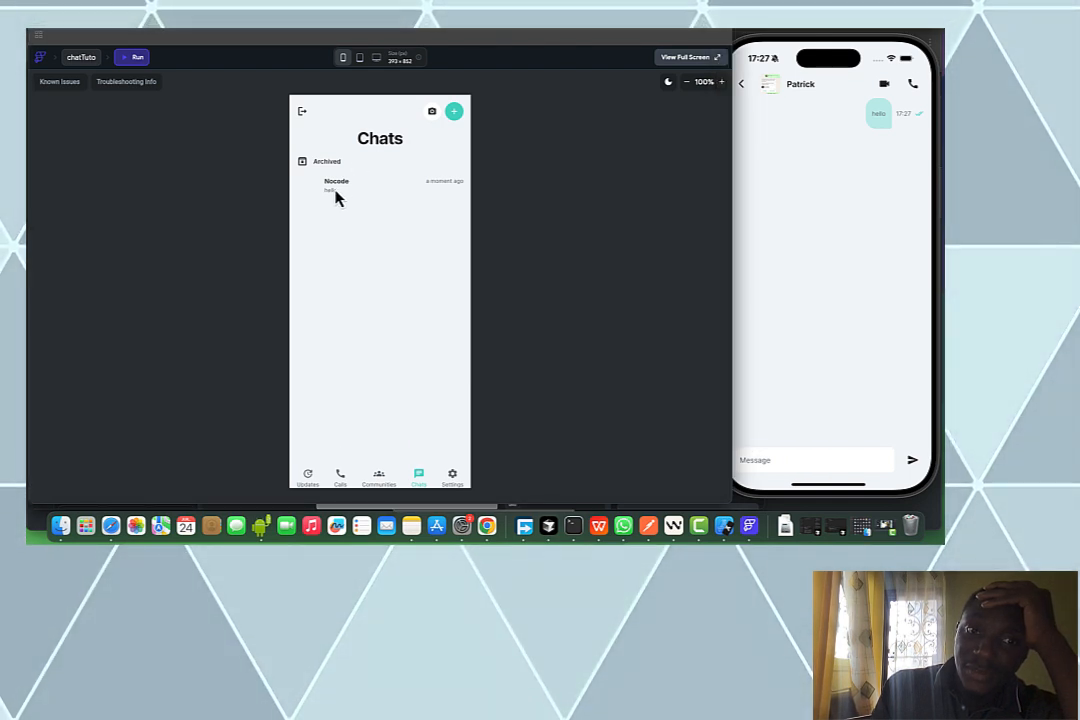
{"action": "left_click", "coordinate": [337, 195]}
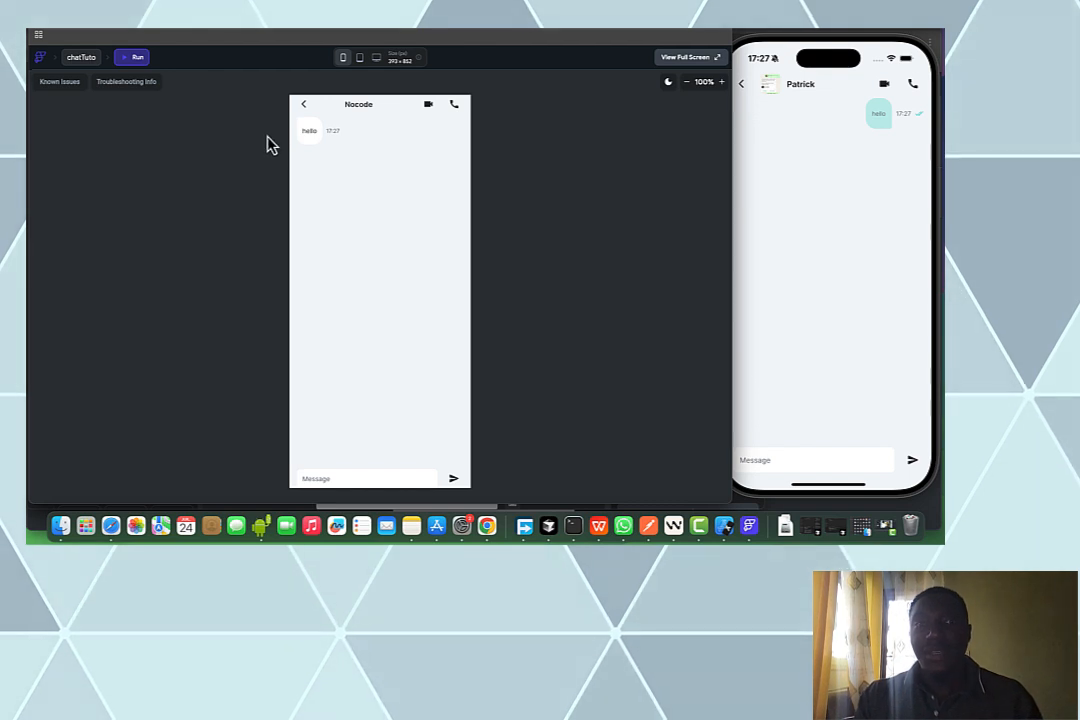
{"action": "left_click", "coordinate": [362, 480]}
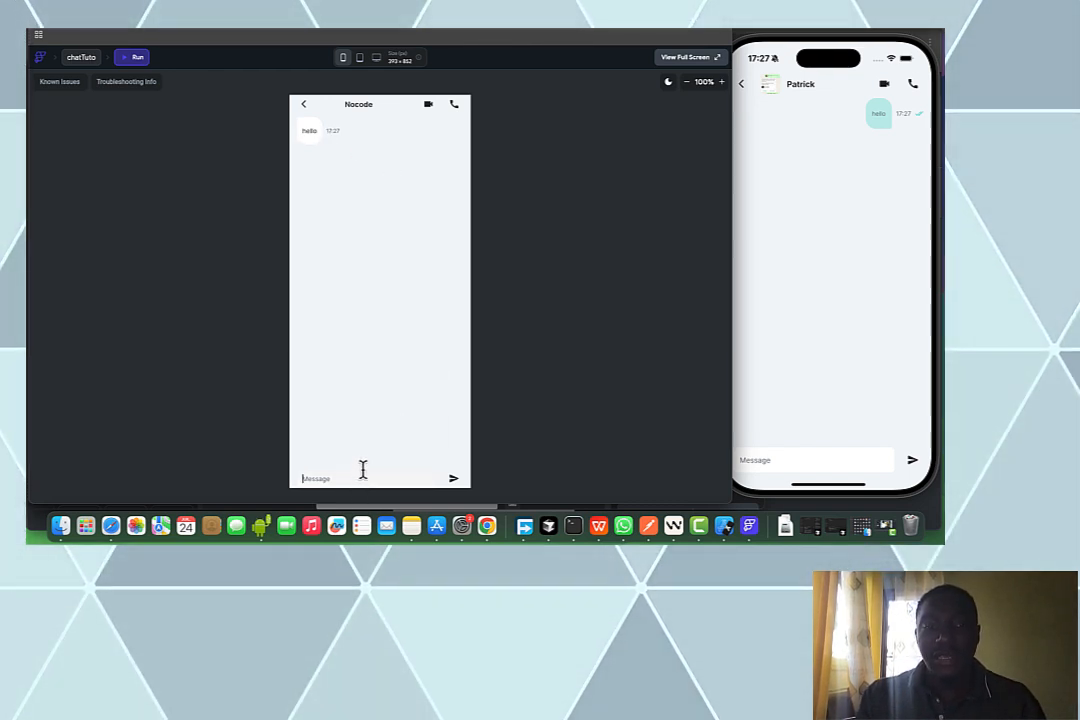
{"action": "type", "text": "conment tu vas"}
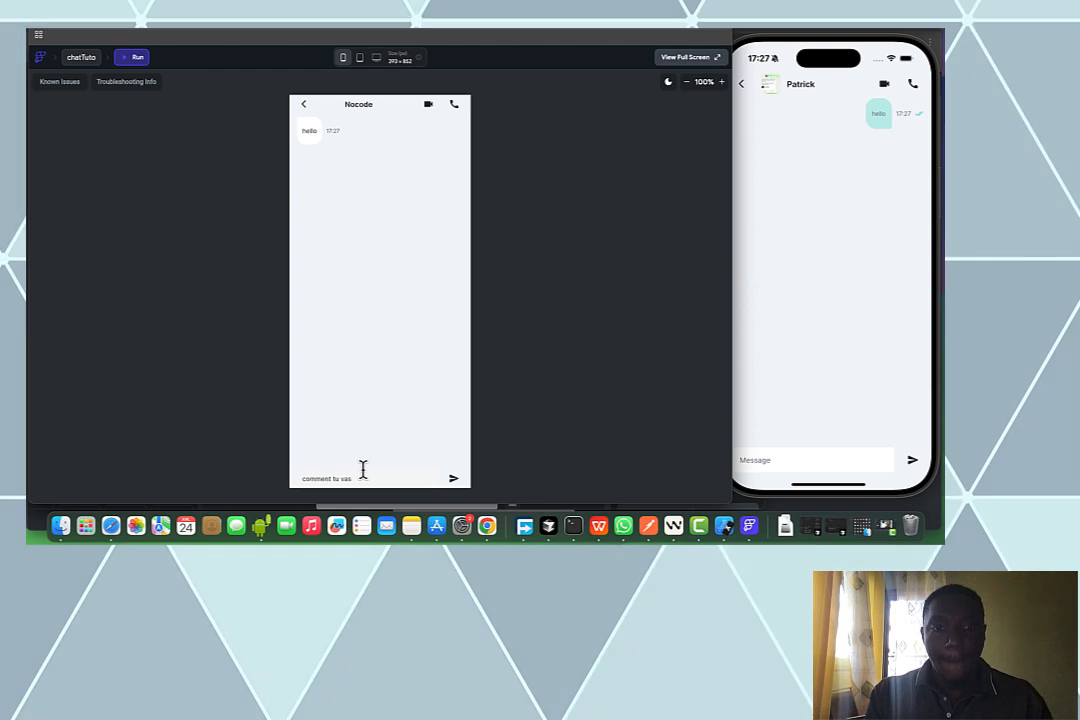
{"action": "left_click", "coordinate": [455, 480]}
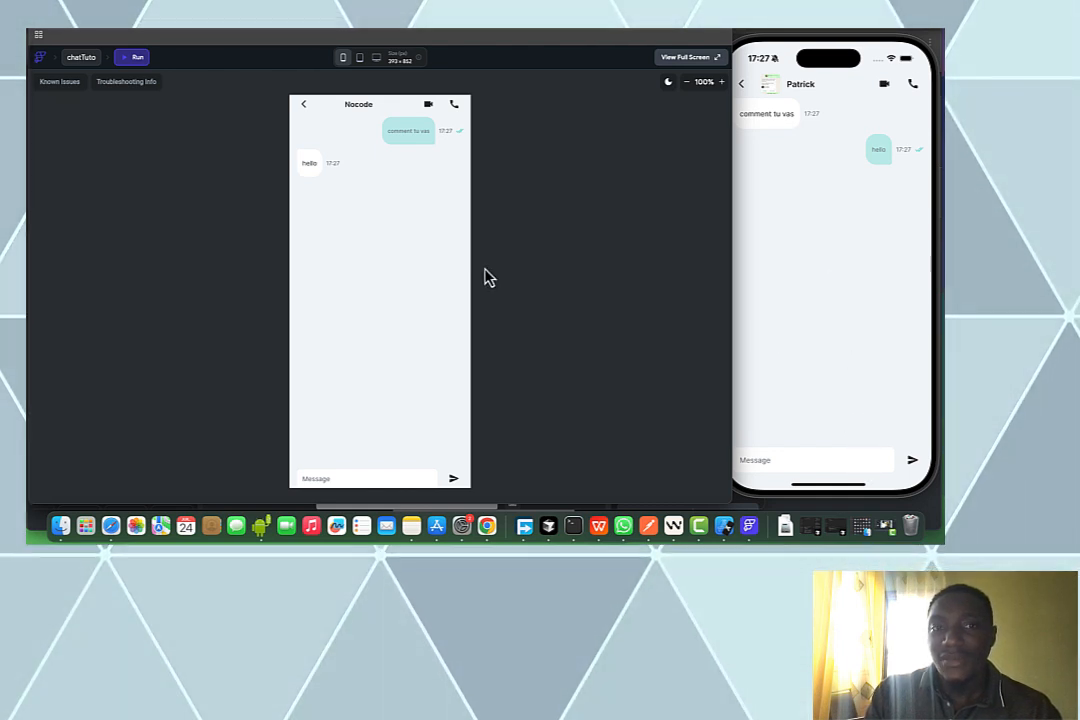
On the simulator, reply 'he Vaud bien' in the conversation
{"action": "left_click", "coordinate": [803, 267]}
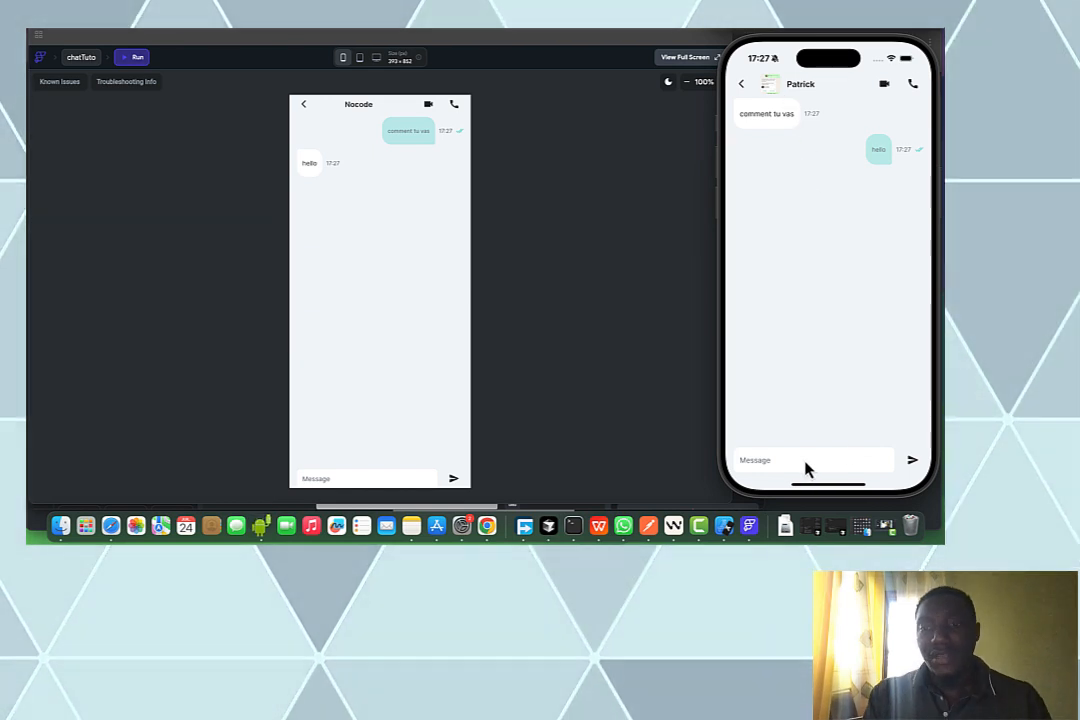
{"action": "type", "text": "he"}
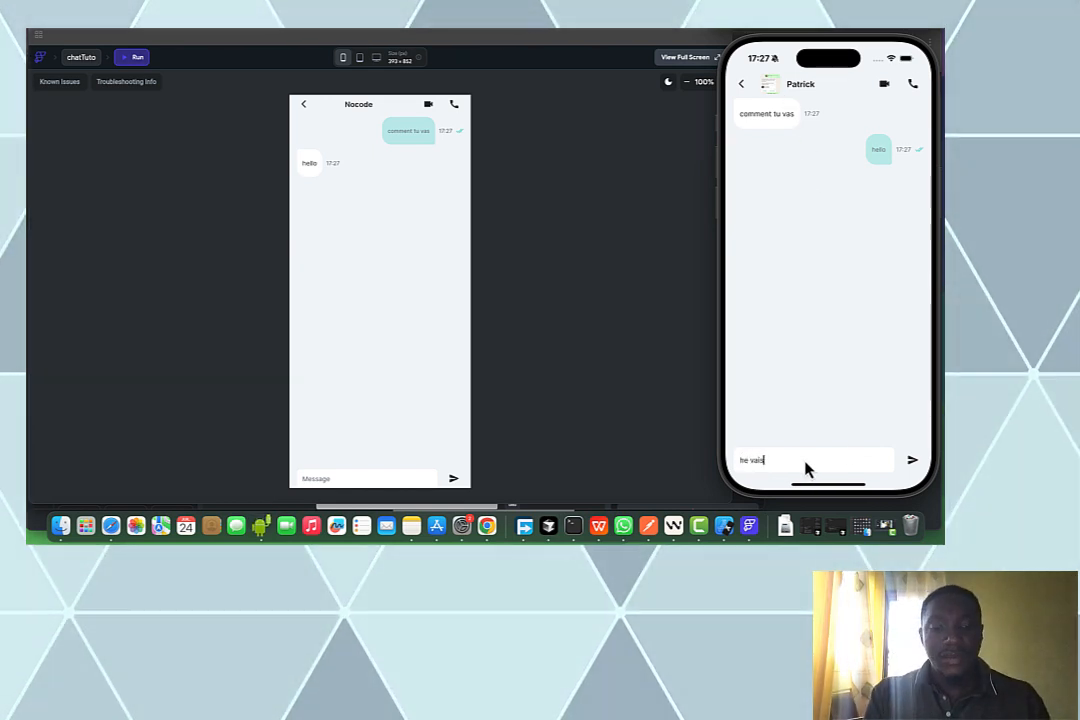
{"action": "type", "text": " Vaud bien"}
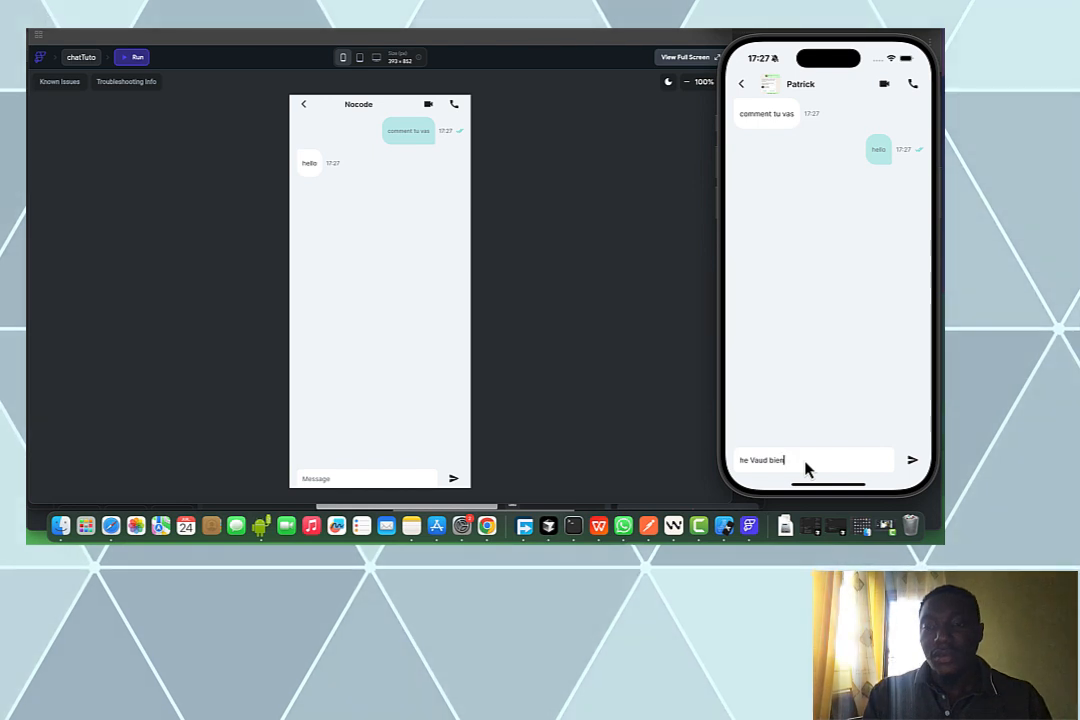
{"action": "left_click", "coordinate": [912, 460]}
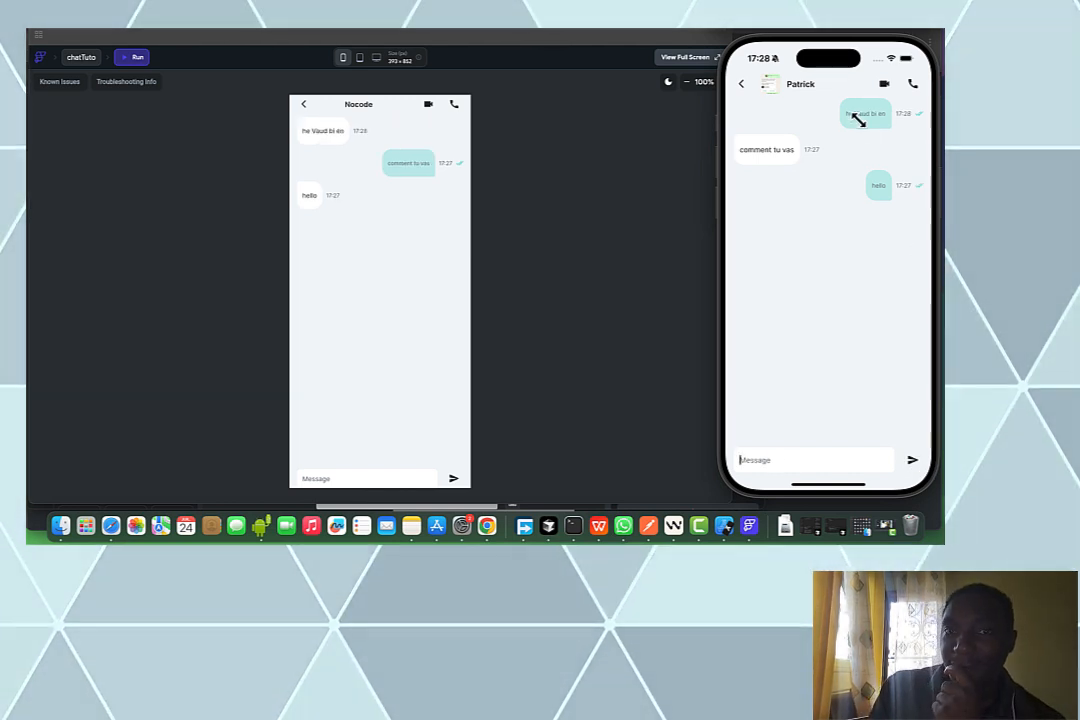
Back in the editor, open the pages list and select the chatMessage page
{"action": "left_click", "coordinate": [500, 30]}
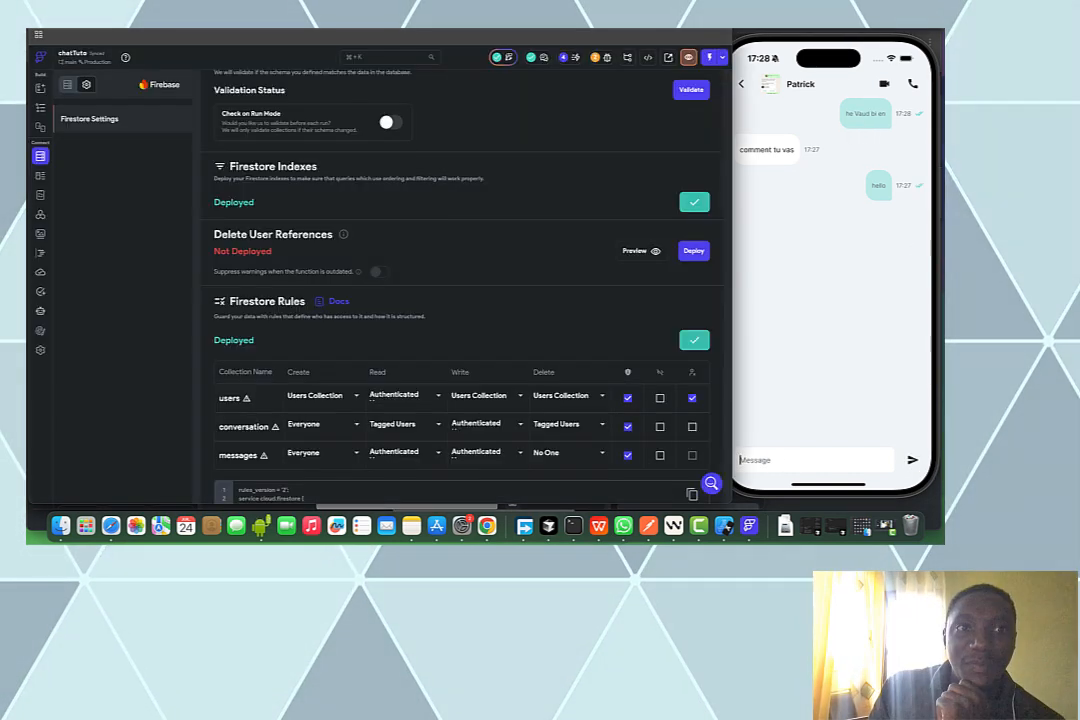
{"action": "left_click", "coordinate": [41, 109]}
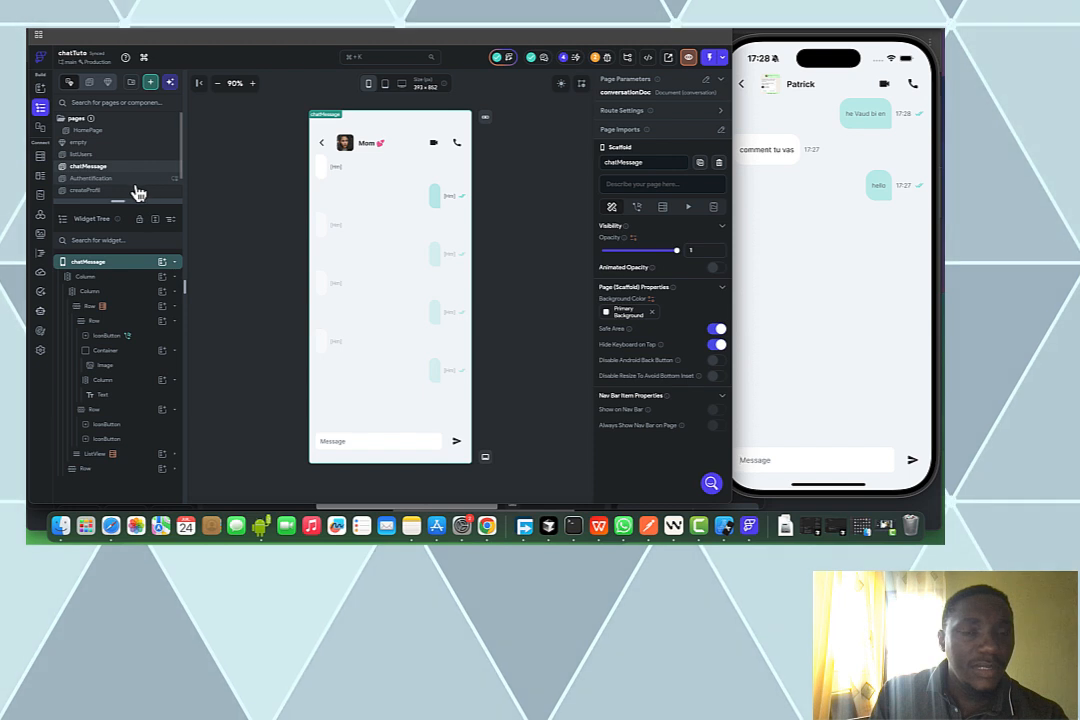
{"action": "left_click", "coordinate": [108, 133]}
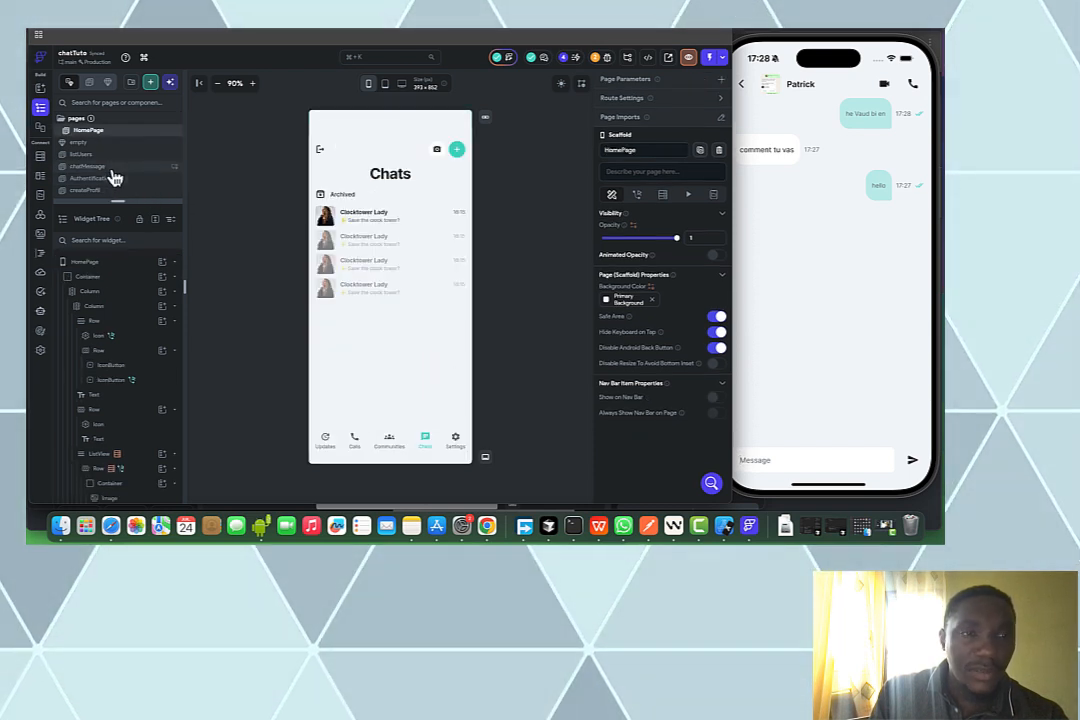
{"action": "left_click", "coordinate": [112, 167]}
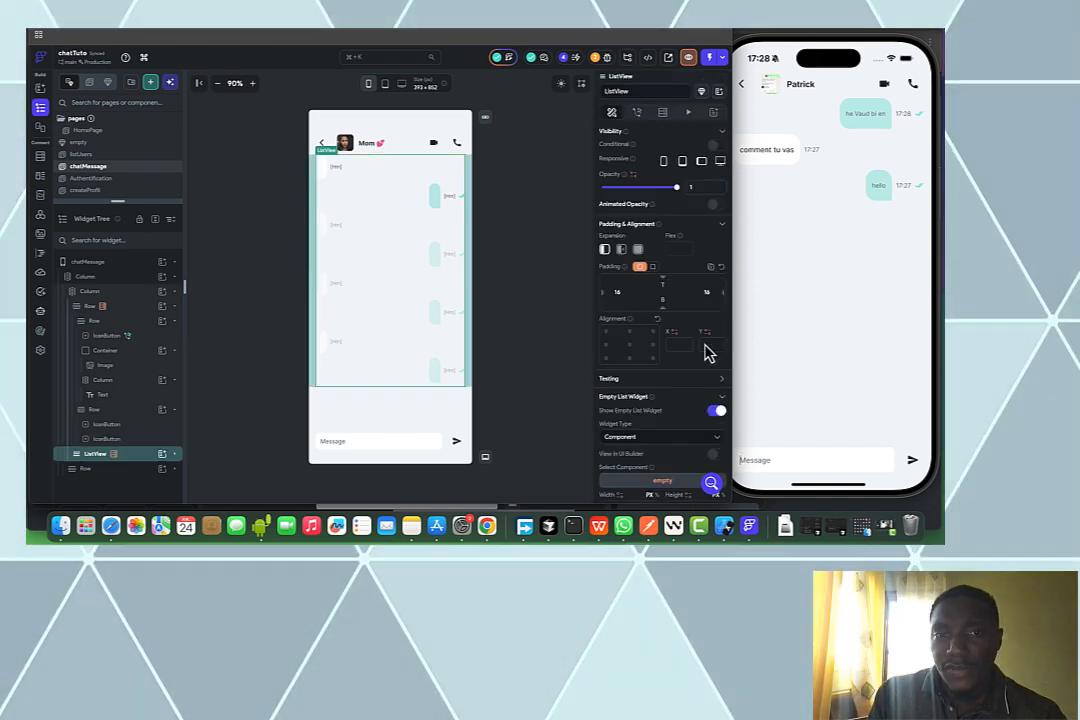
Toggle Reverse in the chatMessage message ListView's properties
{"action": "scroll", "coordinate": [692, 350], "scroll_direction": "down", "scroll_amount": 3}
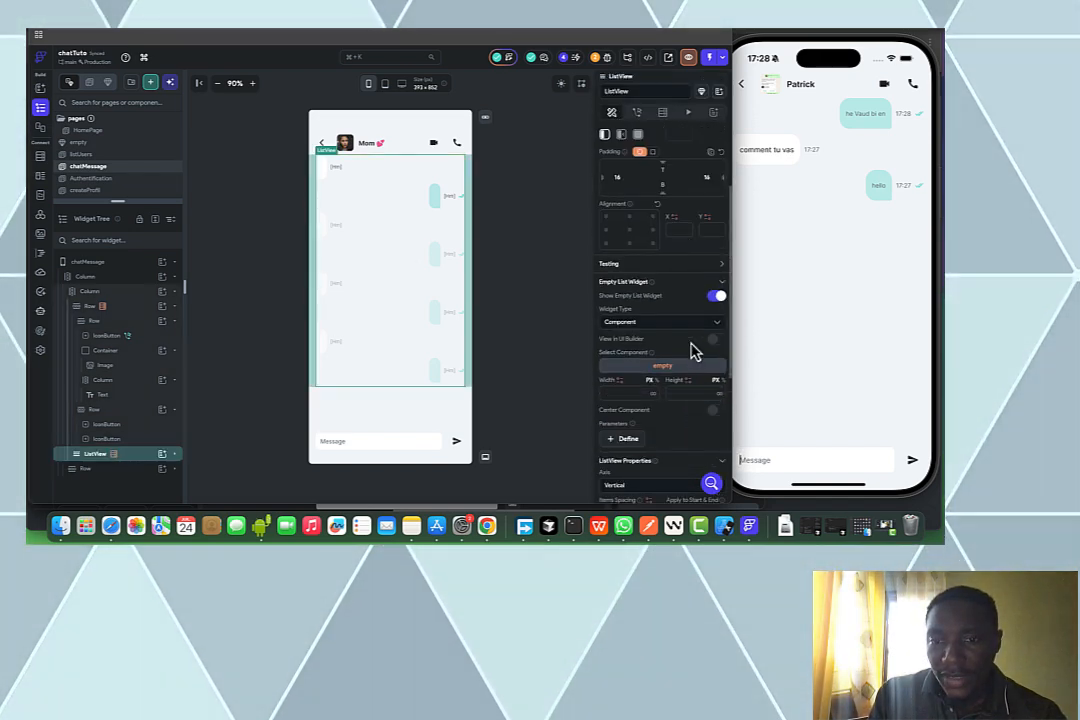
{"action": "scroll", "coordinate": [694, 352], "scroll_direction": "down", "scroll_amount": 3}
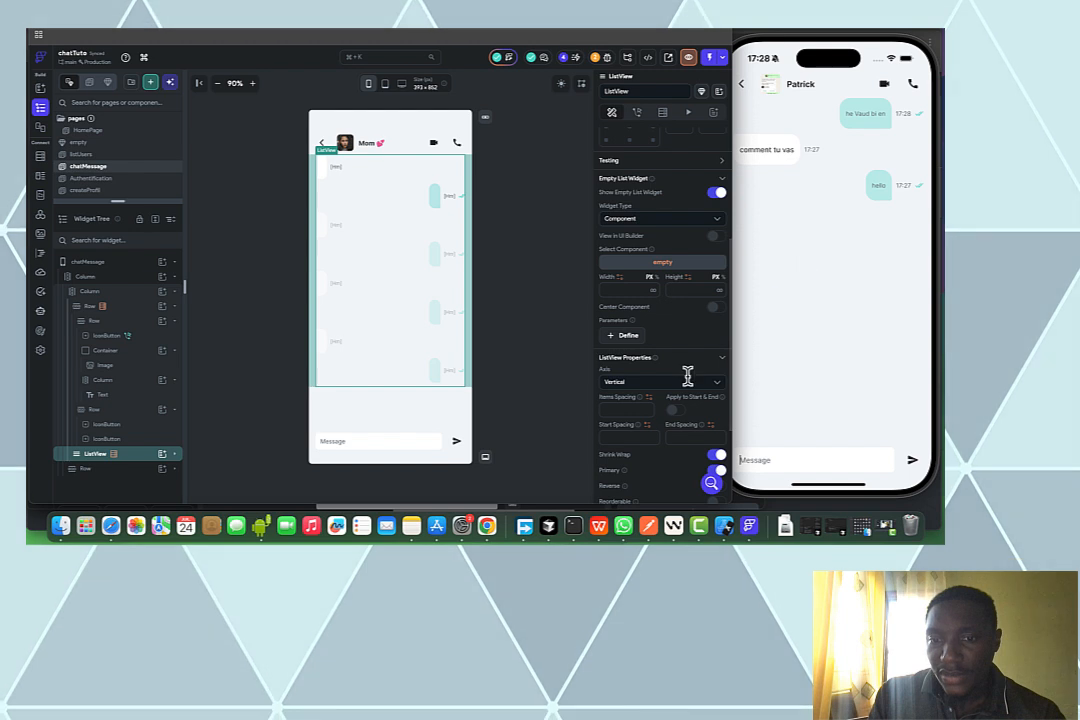
{"action": "scroll", "coordinate": [700, 410], "scroll_direction": "down", "scroll_amount": 2}
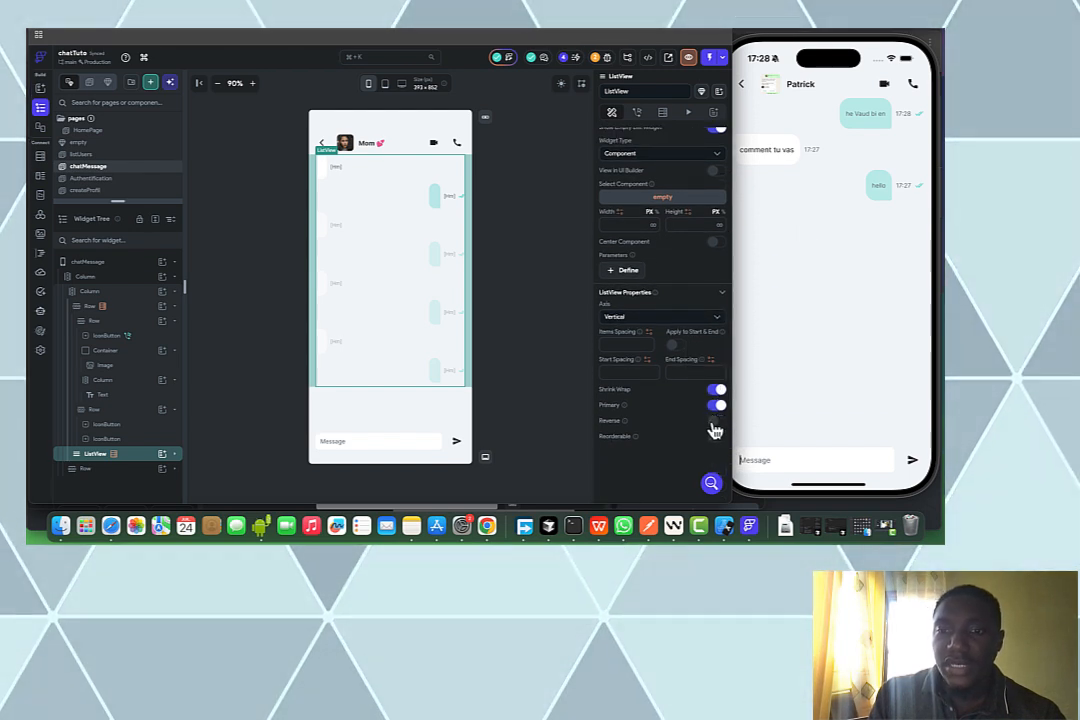
{"action": "left_click", "coordinate": [714, 424]}
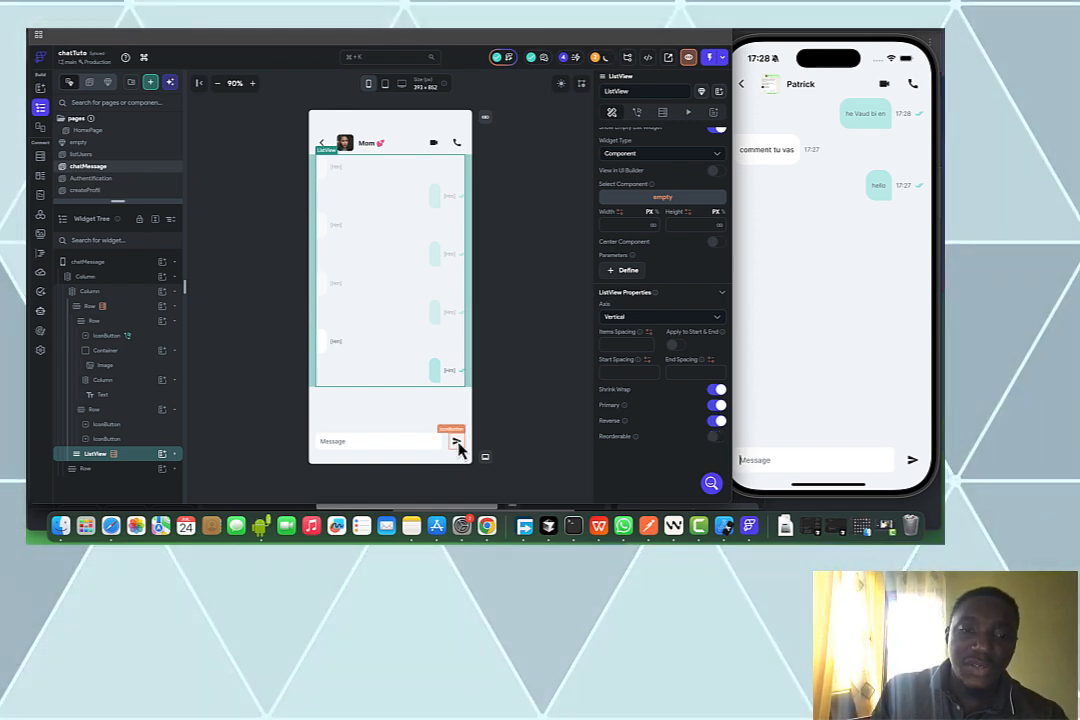
Copy the send IconButton's On Tap actions
{"action": "left_click", "coordinate": [457, 442]}
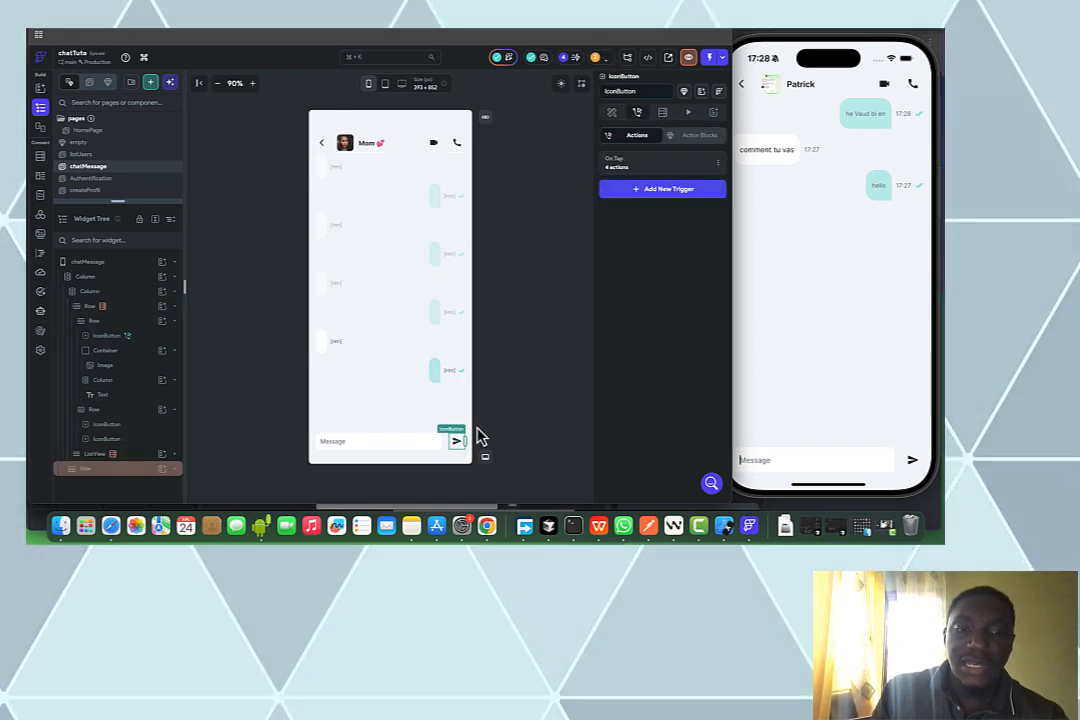
{"action": "left_click", "coordinate": [719, 167]}
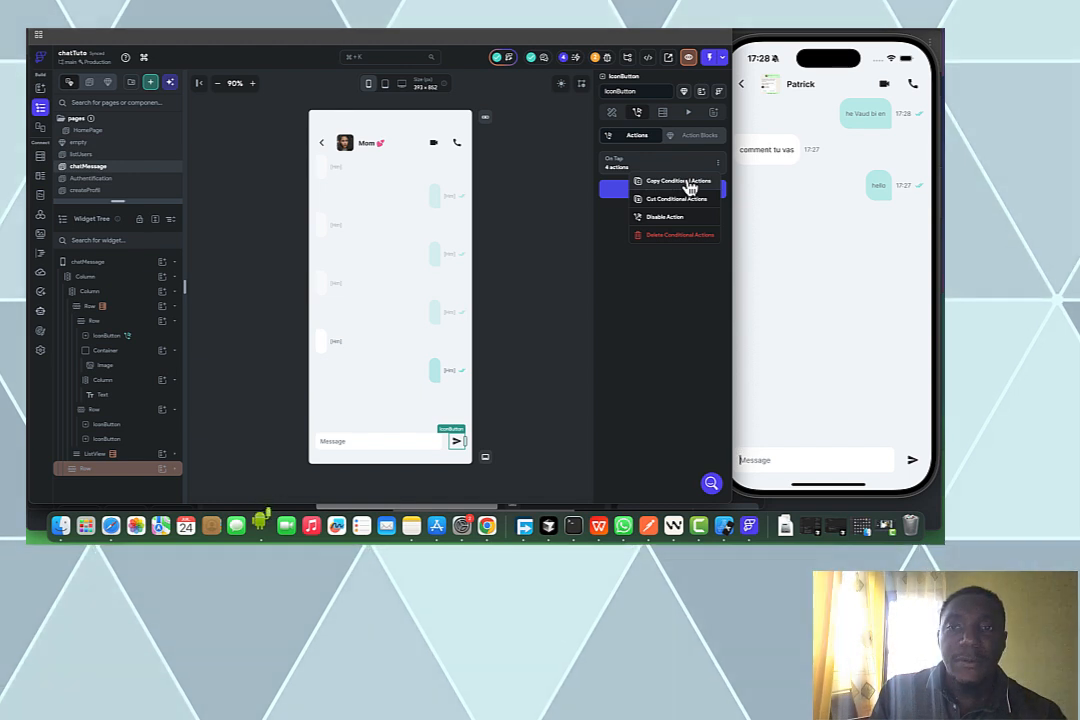
{"action": "left_click", "coordinate": [688, 183]}
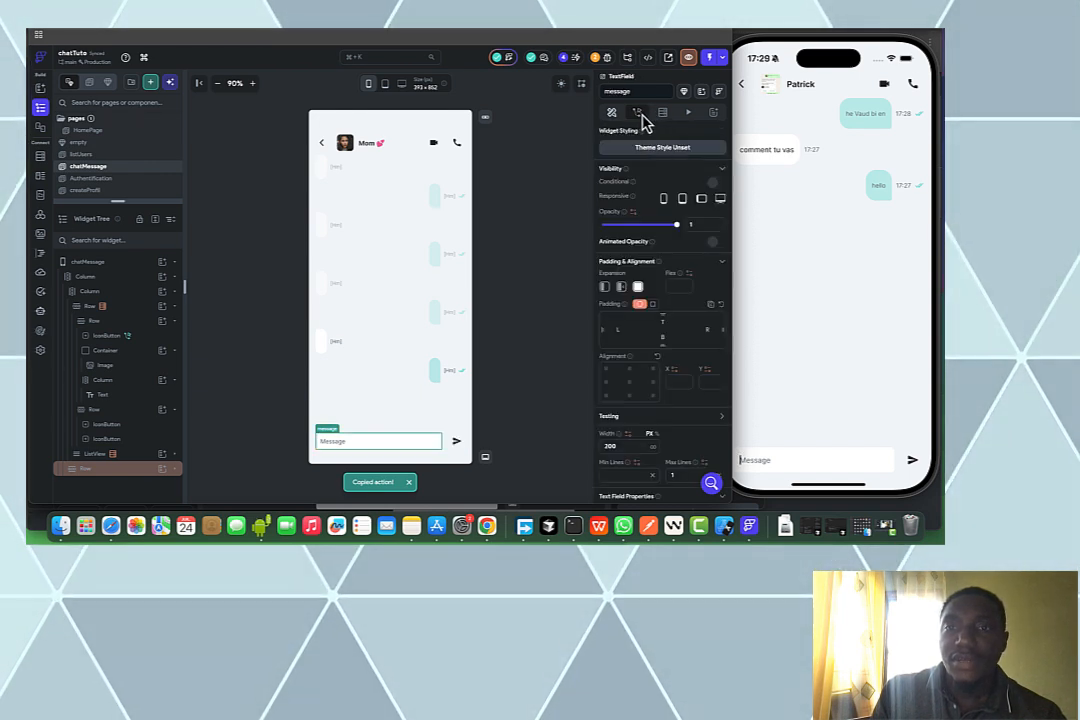
Add an On Submit trigger to the message TextField and paste the copied send actions
{"action": "left_click", "coordinate": [640, 114]}
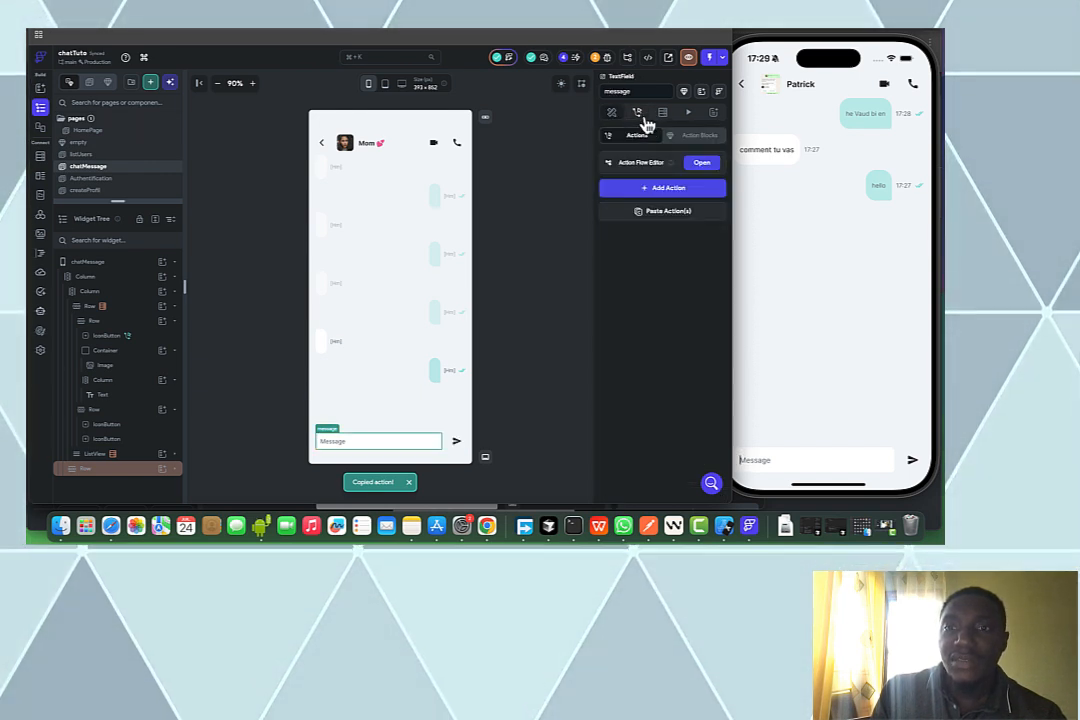
{"action": "left_click", "coordinate": [708, 163]}
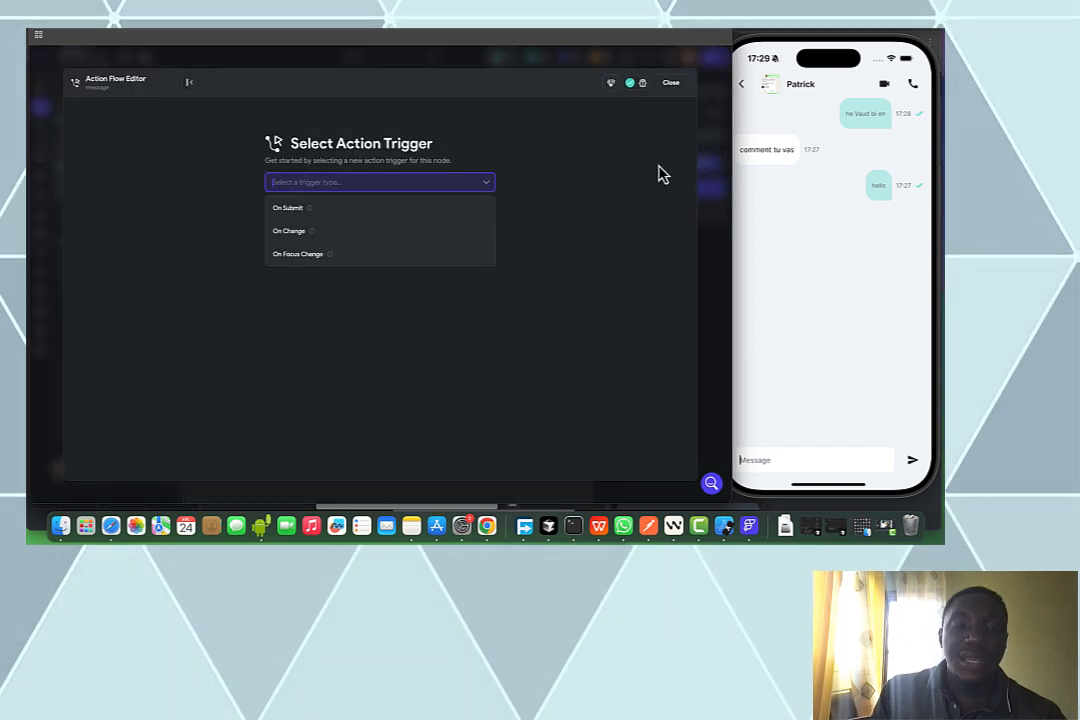
{"action": "left_click", "coordinate": [390, 210]}
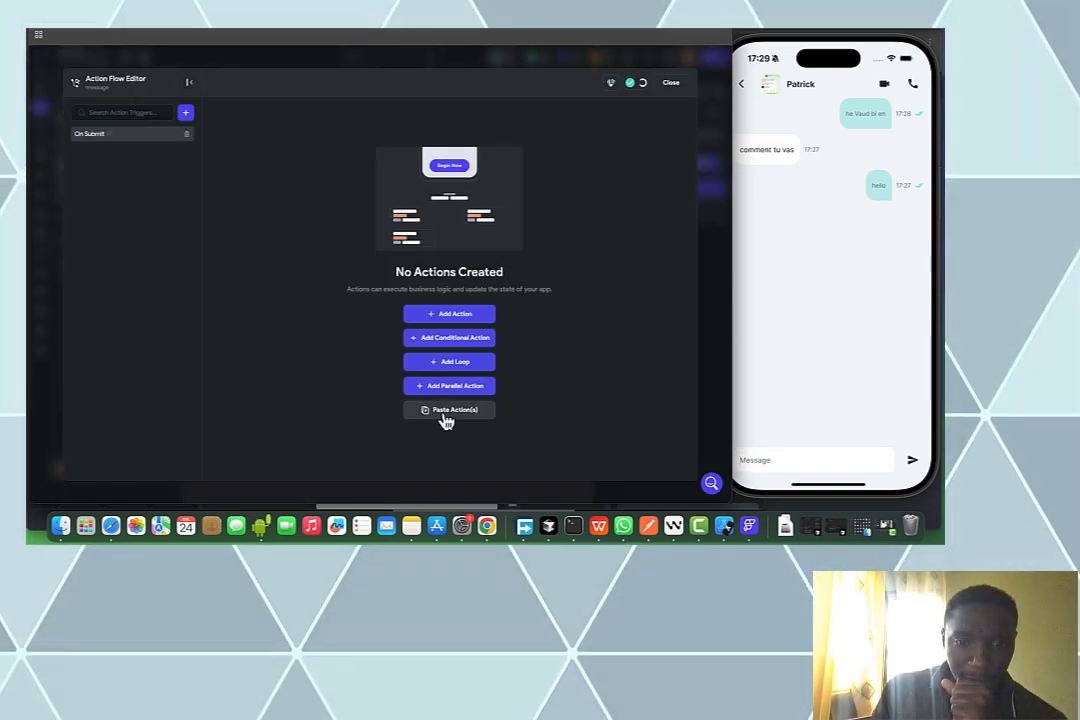
{"action": "left_click", "coordinate": [462, 409]}
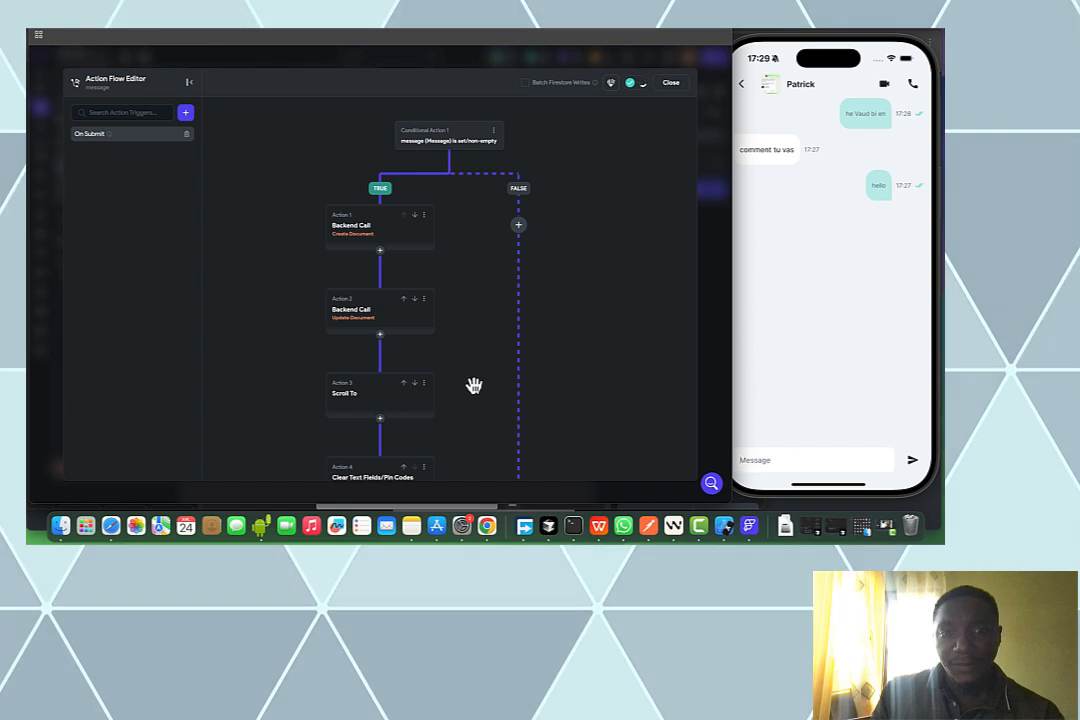
{"action": "left_click", "coordinate": [663, 86]}
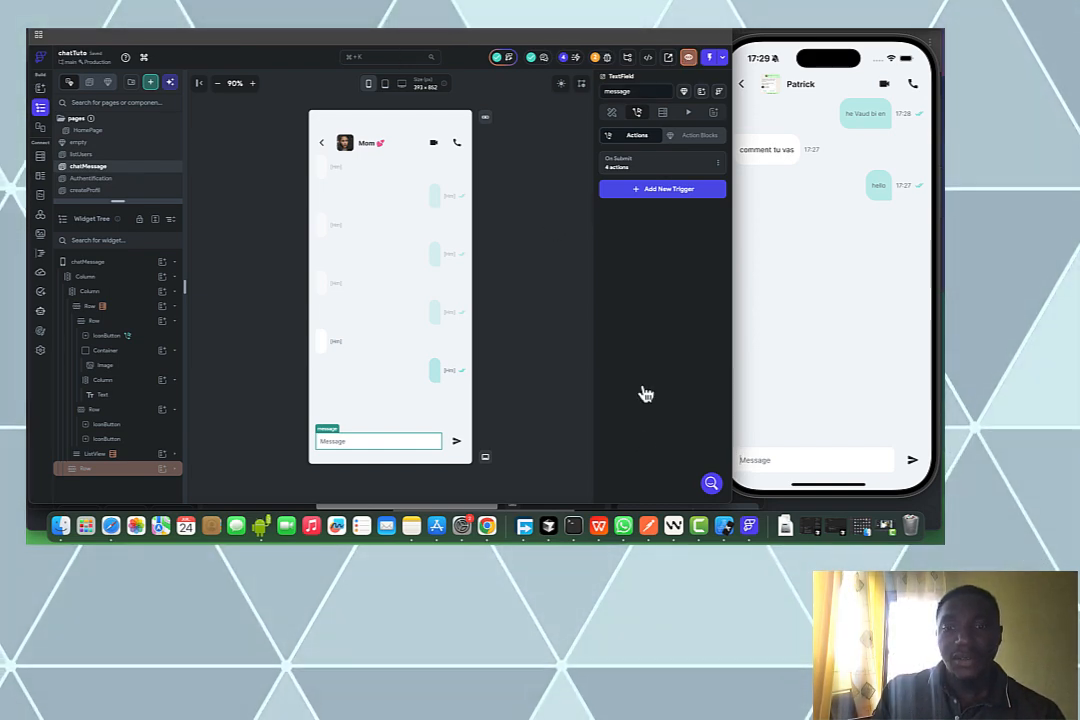
Launch a fresh FlutterFlow Local Run of the chat app from the Test, Run & Publish menu
{"action": "left_click", "coordinate": [750, 528]}
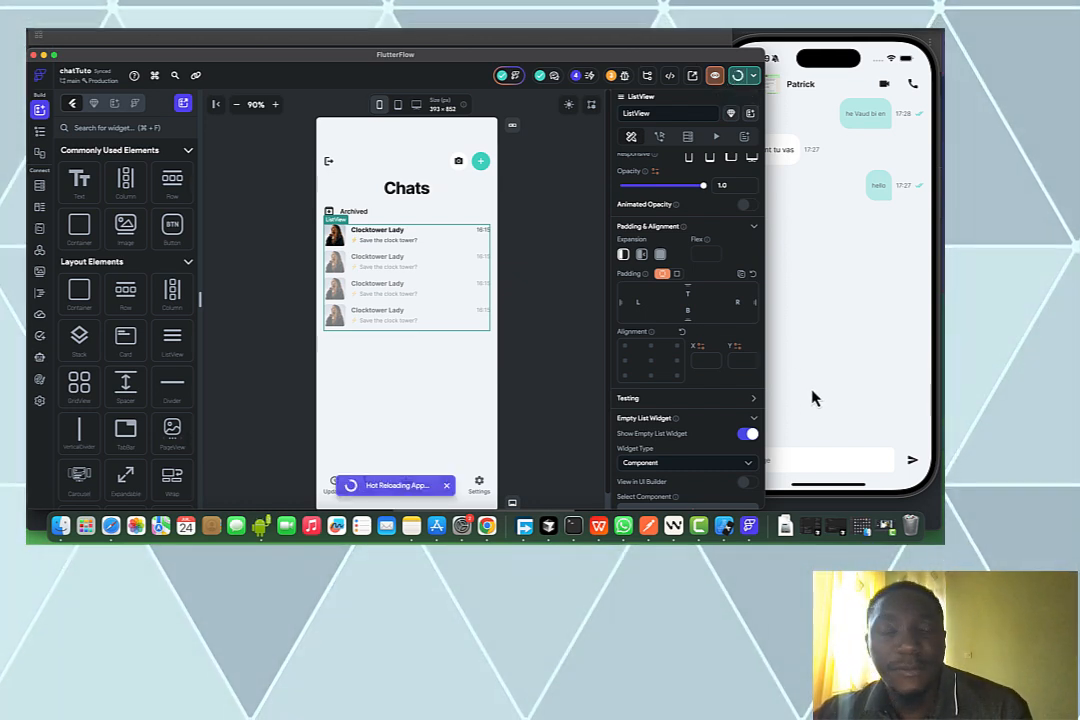
{"action": "left_click", "coordinate": [560, 34]}
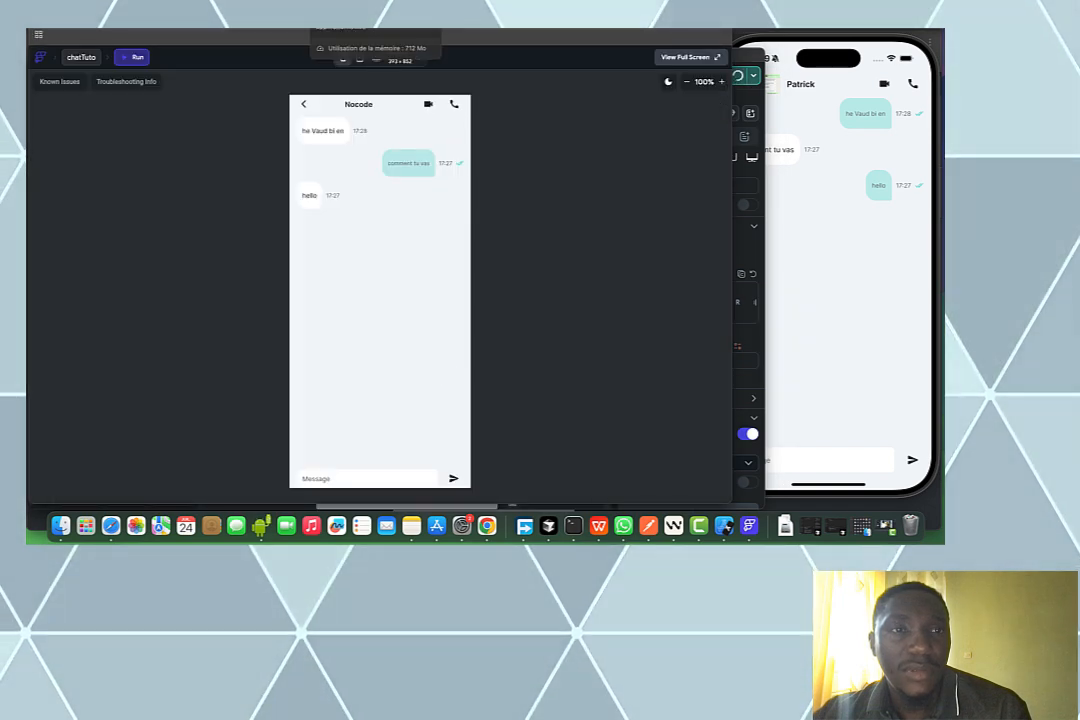
{"action": "key", "text": "ctrl+Tab"}
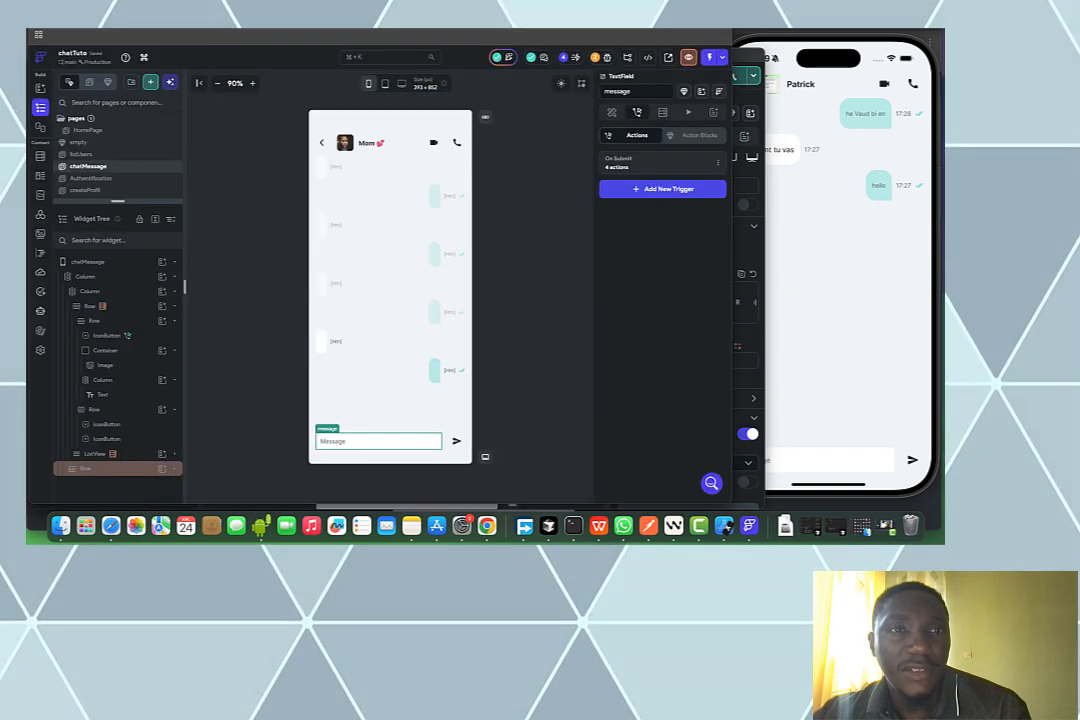
{"action": "left_click", "coordinate": [720, 60]}
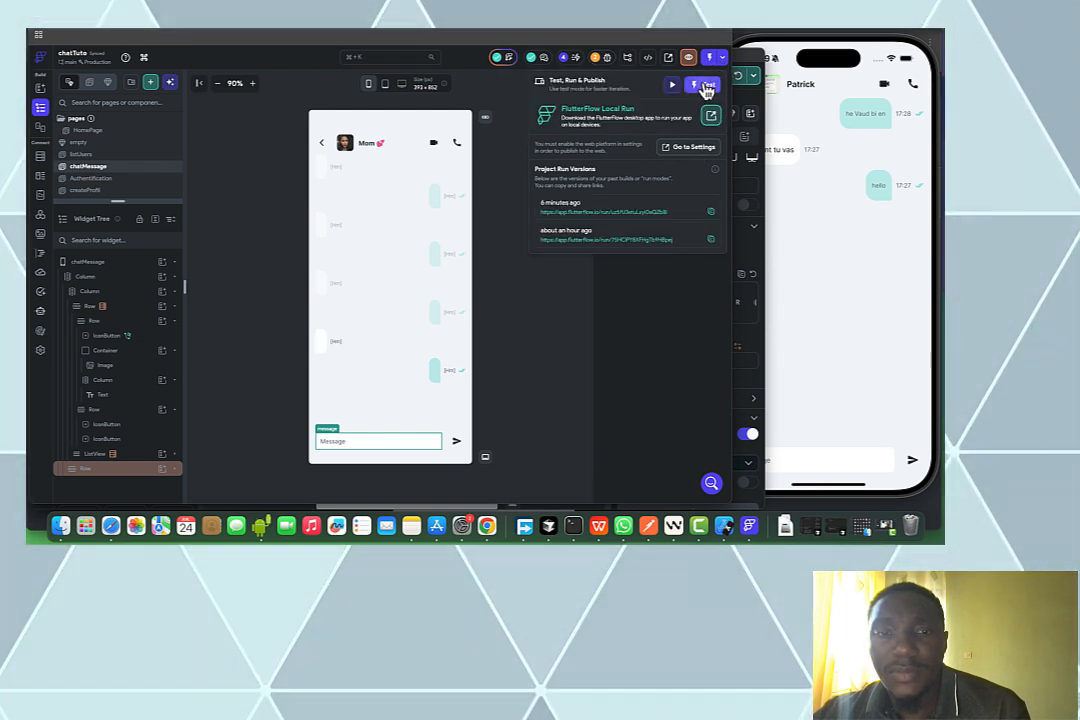
{"action": "left_click", "coordinate": [729, 133]}
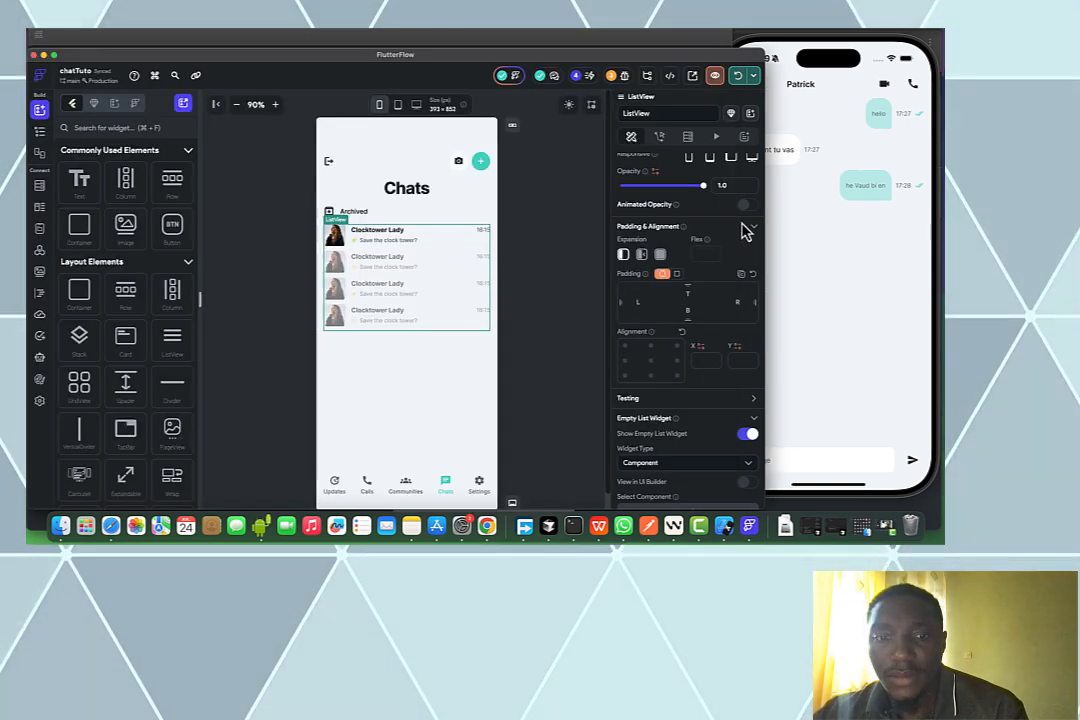
{"action": "left_click", "coordinate": [899, 299]}
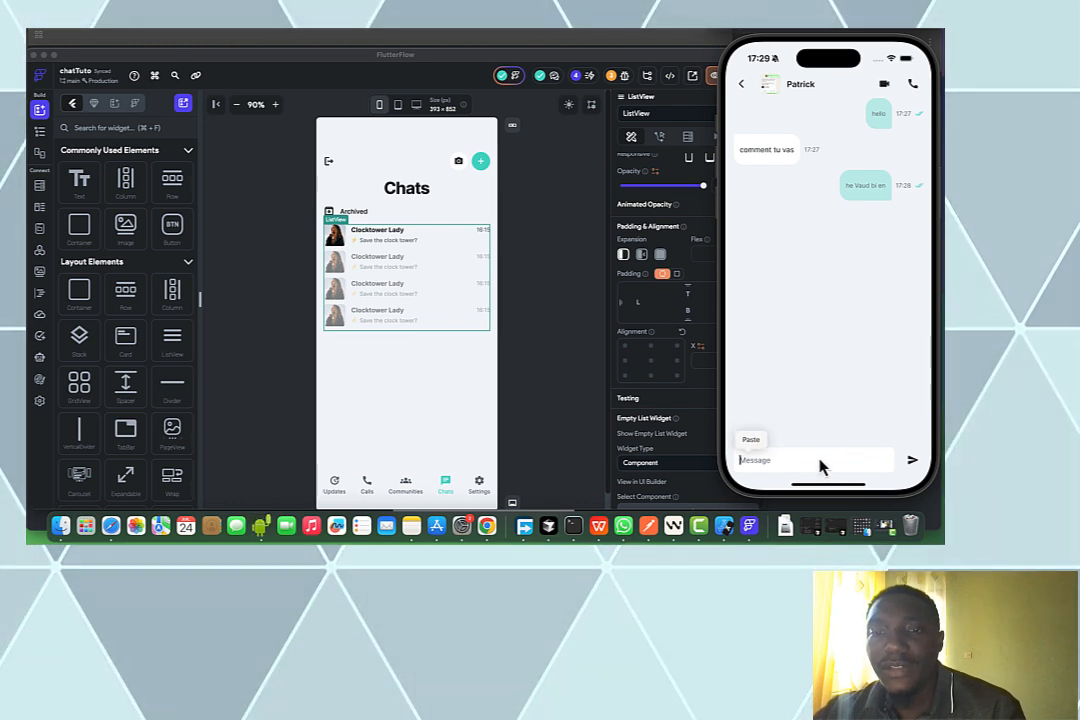
On the phone, send 'Elmo' by pressing Enter, then go back to the Chats list
{"action": "left_click", "coordinate": [414, 34]}
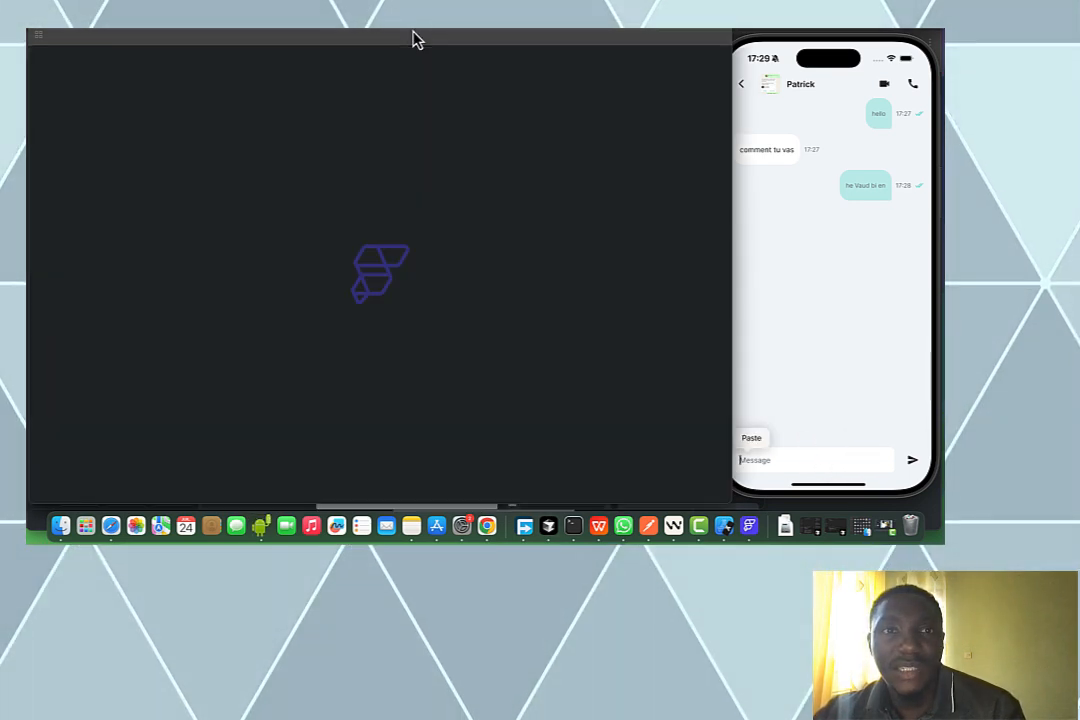
{"action": "left_click", "coordinate": [830, 467]}
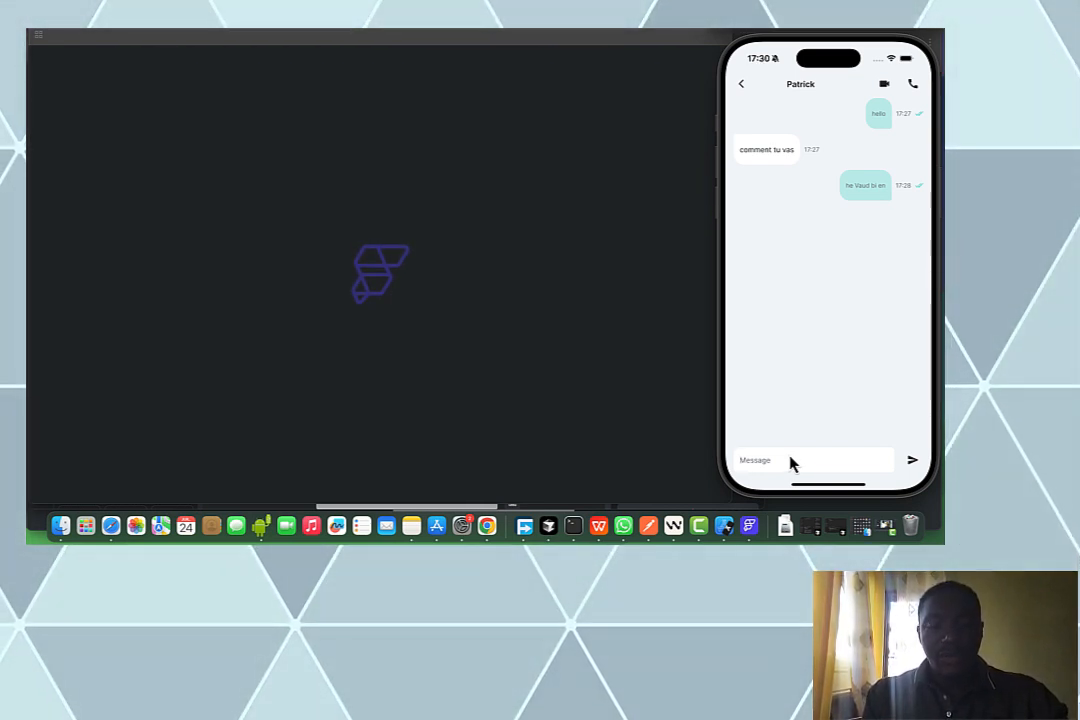
{"action": "type", "text": "Elmo"}
{"action": "key", "text": "Return"}
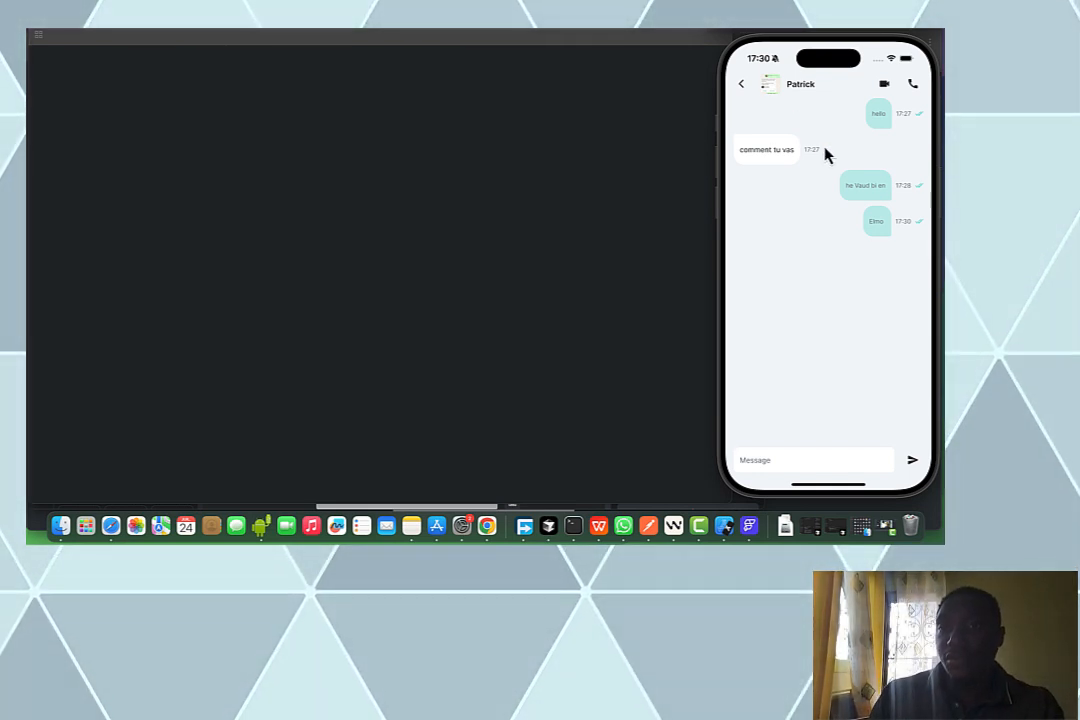
{"action": "left_click", "coordinate": [741, 88]}
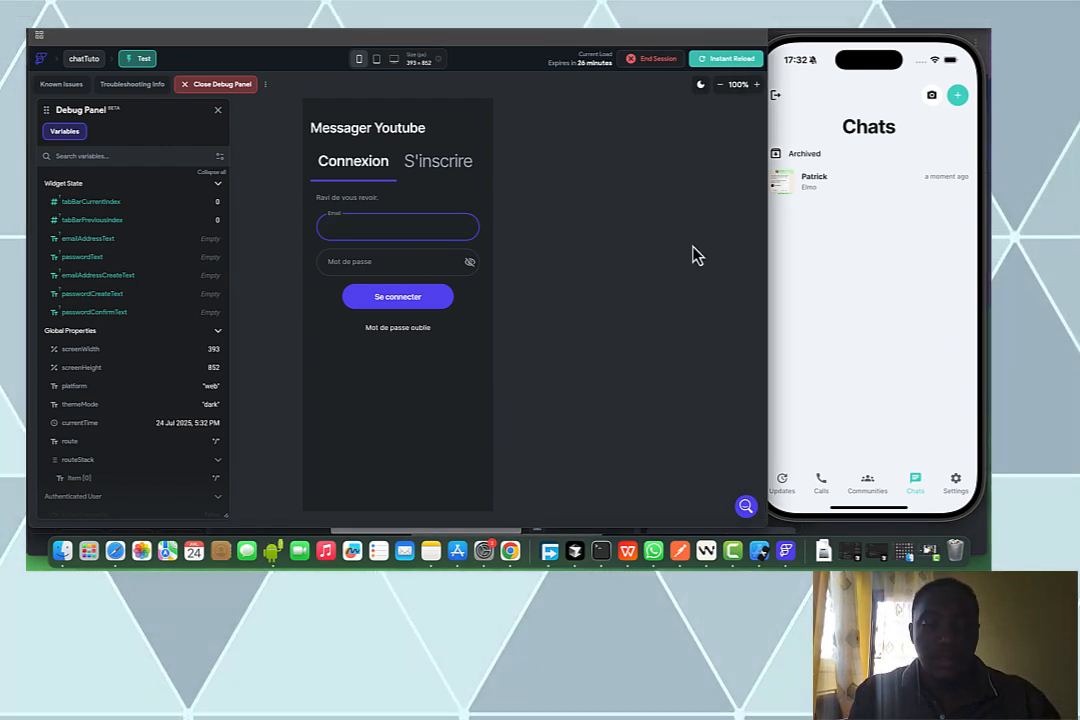
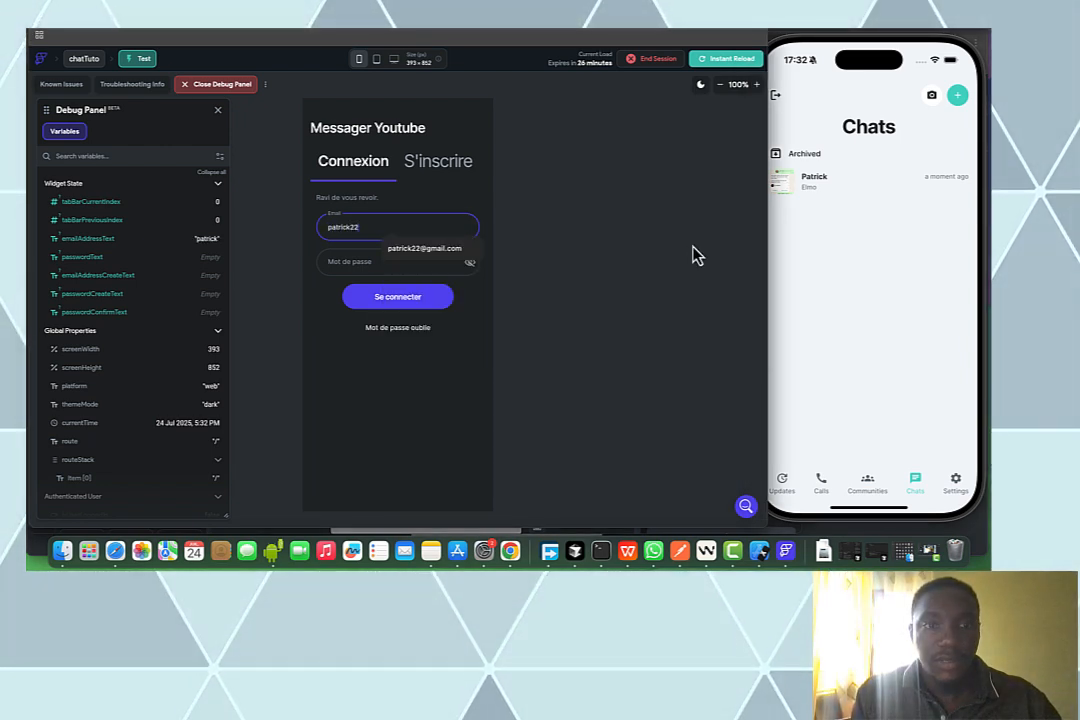
Sign in to the web test app using the saved account's email and its password
{"action": "left_click", "coordinate": [424, 250]}
{"action": "left_click", "coordinate": [403, 261]}
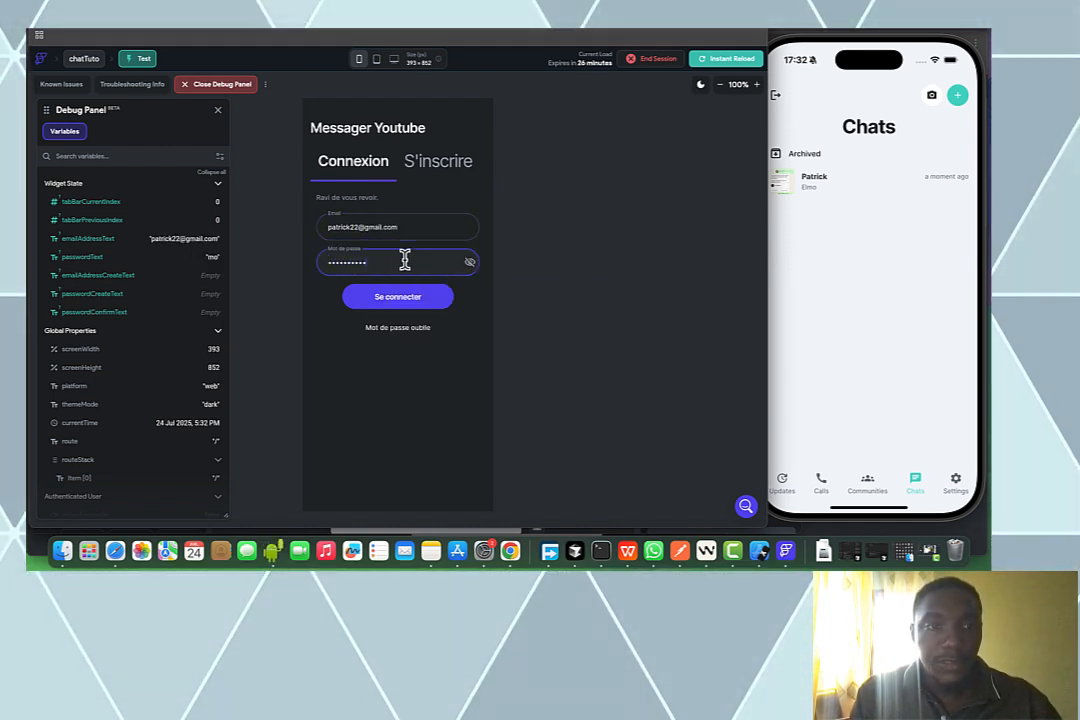
{"action": "left_click", "coordinate": [398, 295]}
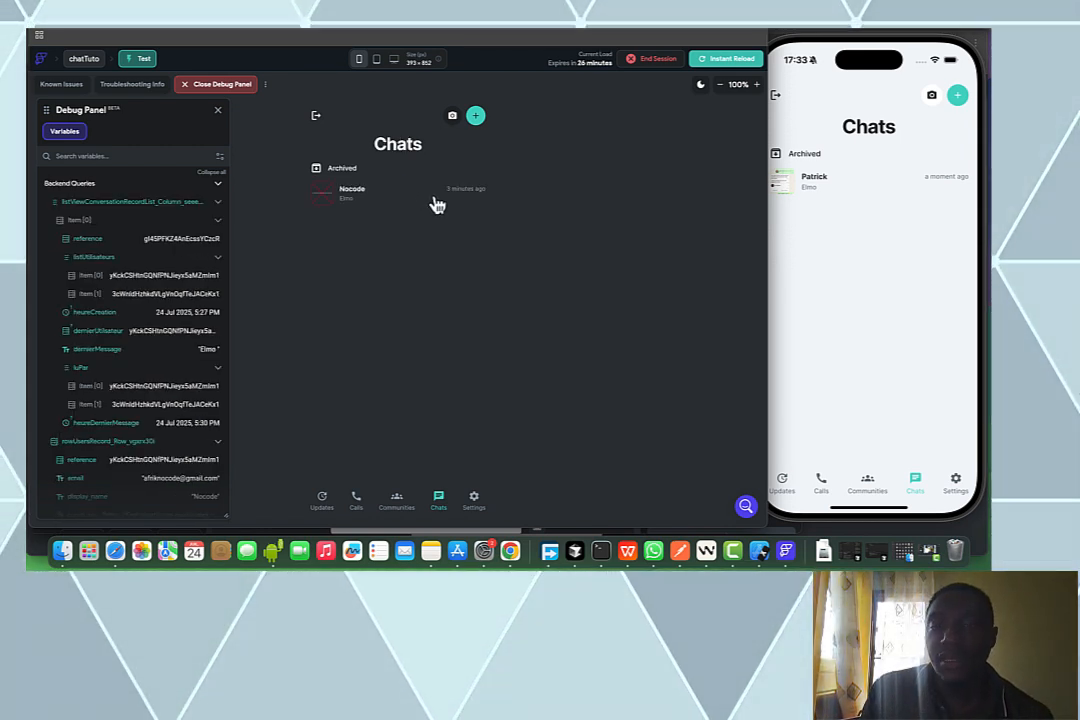
Open the same conversation on both web test and phone, and exchange messages like 'commentu vas'
{"action": "left_click", "coordinate": [436, 205]}
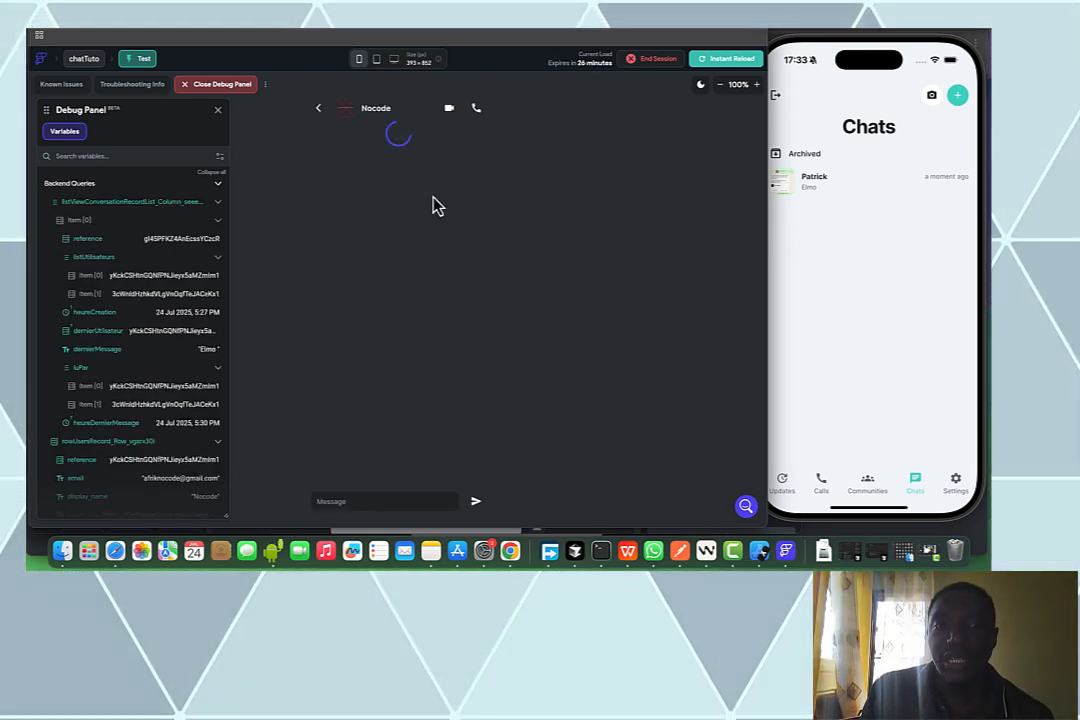
{"action": "left_click", "coordinate": [835, 190]}
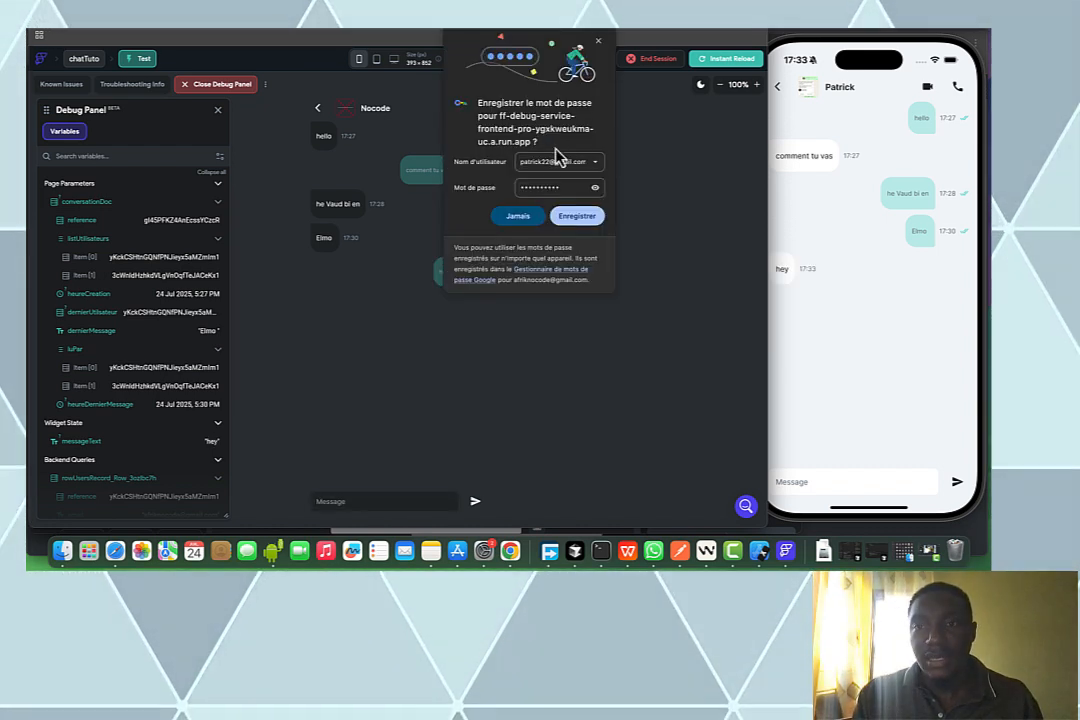
{"action": "left_click", "coordinate": [598, 41]}
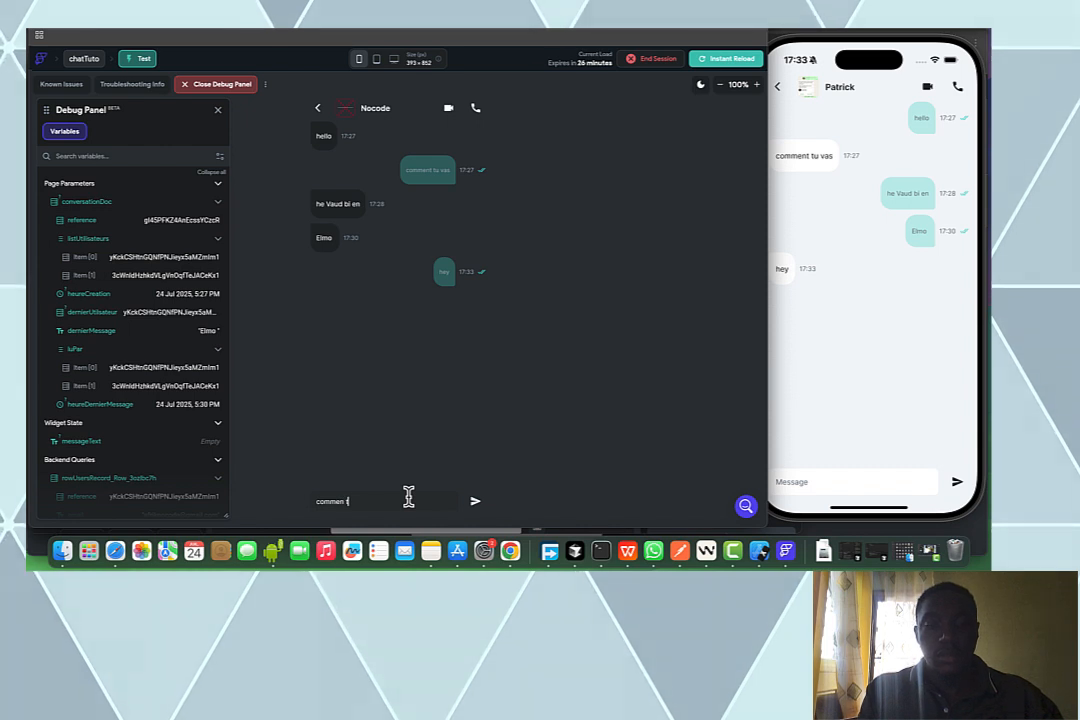
{"action": "type", "text": "tu v"}
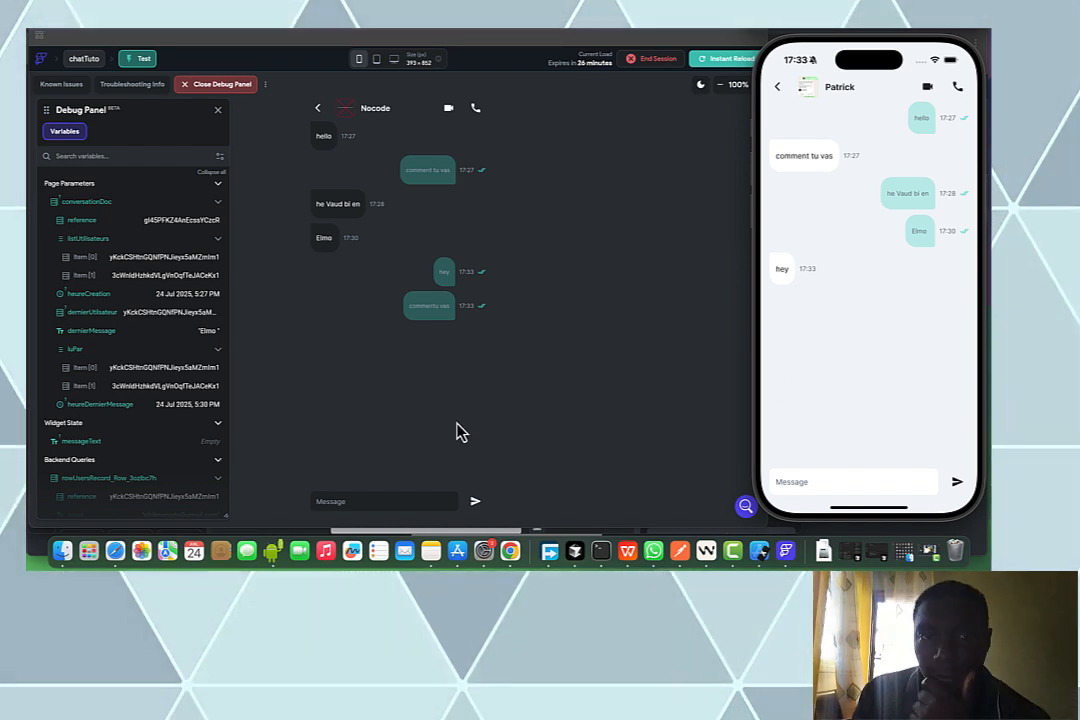
{"action": "left_click", "coordinate": [397, 503]}
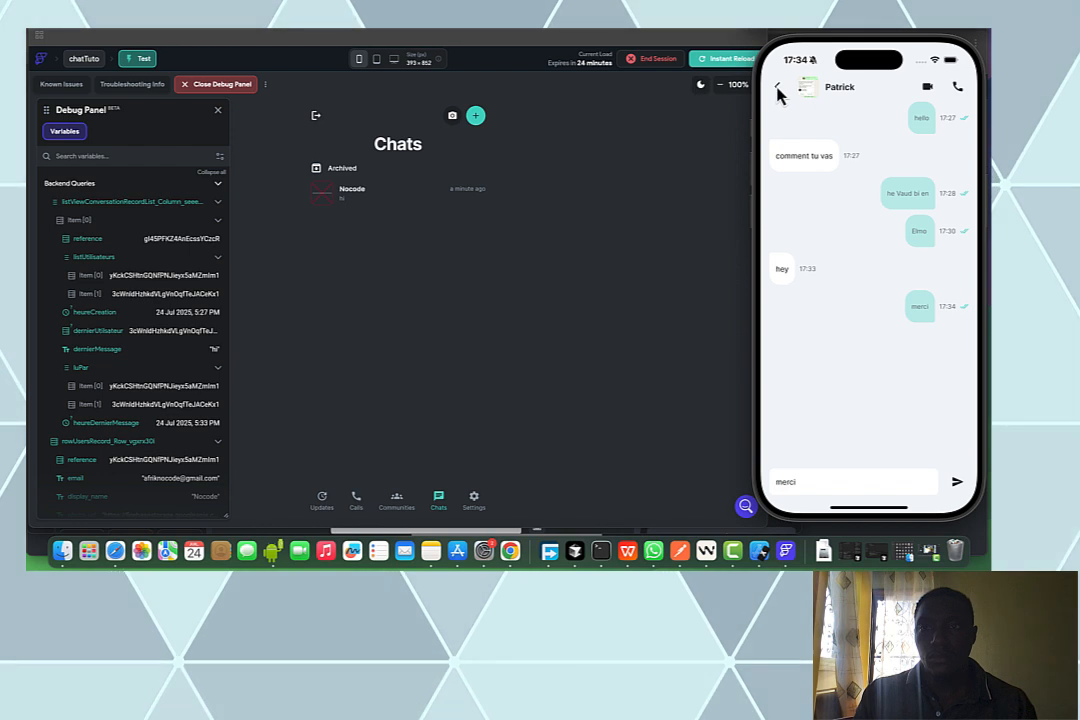
Reopen the conversation on both devices to confirm 'hi' and 'merci' synced, ending on web Chats
{"action": "left_click", "coordinate": [779, 90]}
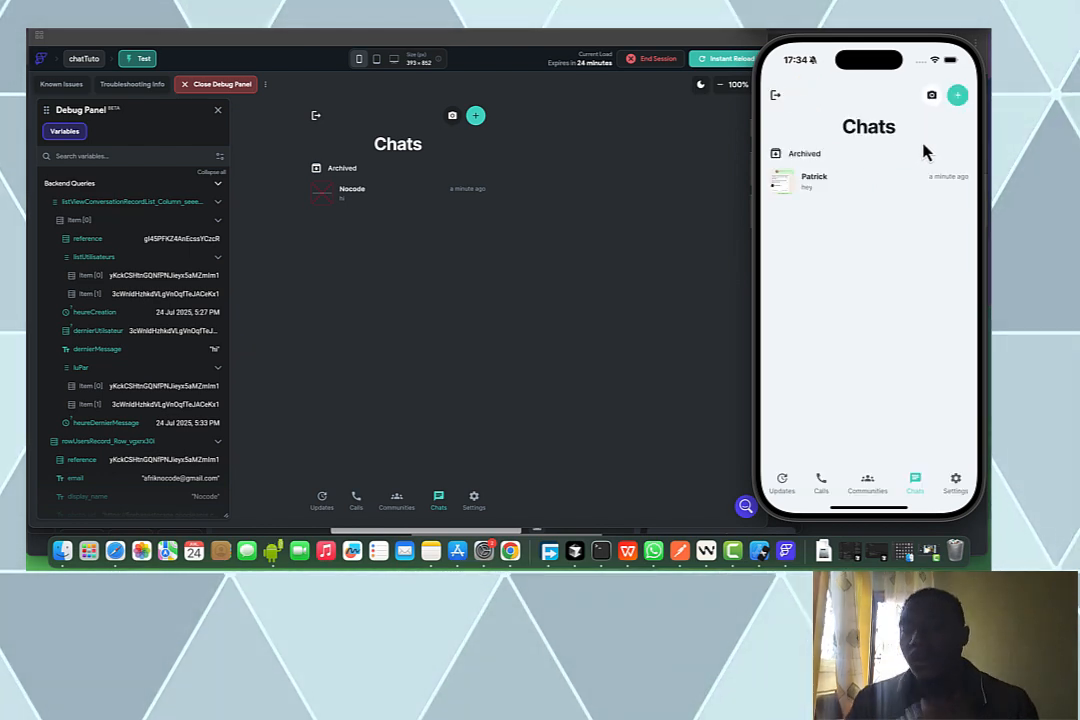
{"action": "left_click", "coordinate": [908, 192]}
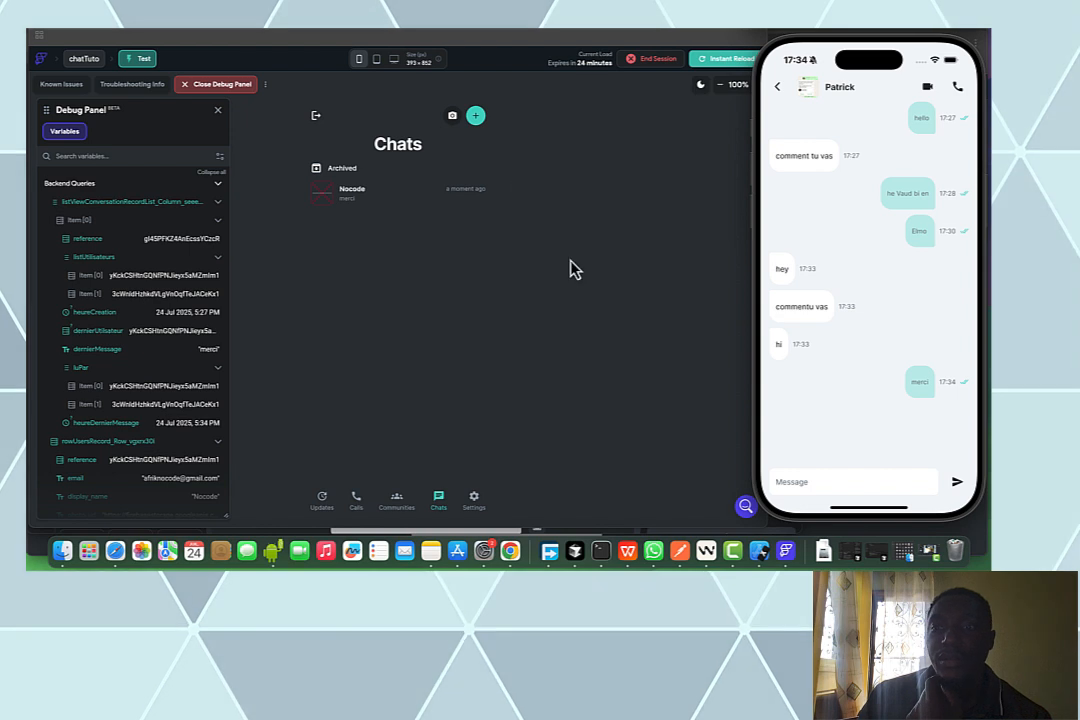
{"action": "left_click", "coordinate": [409, 195]}
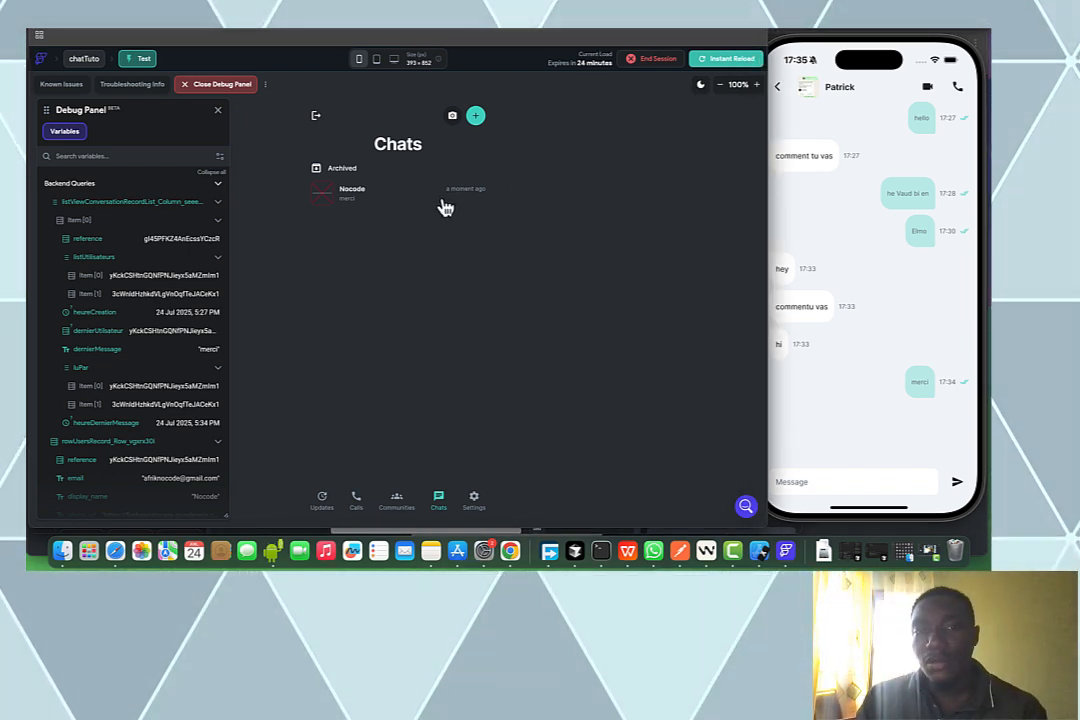
{"action": "left_click", "coordinate": [446, 208]}
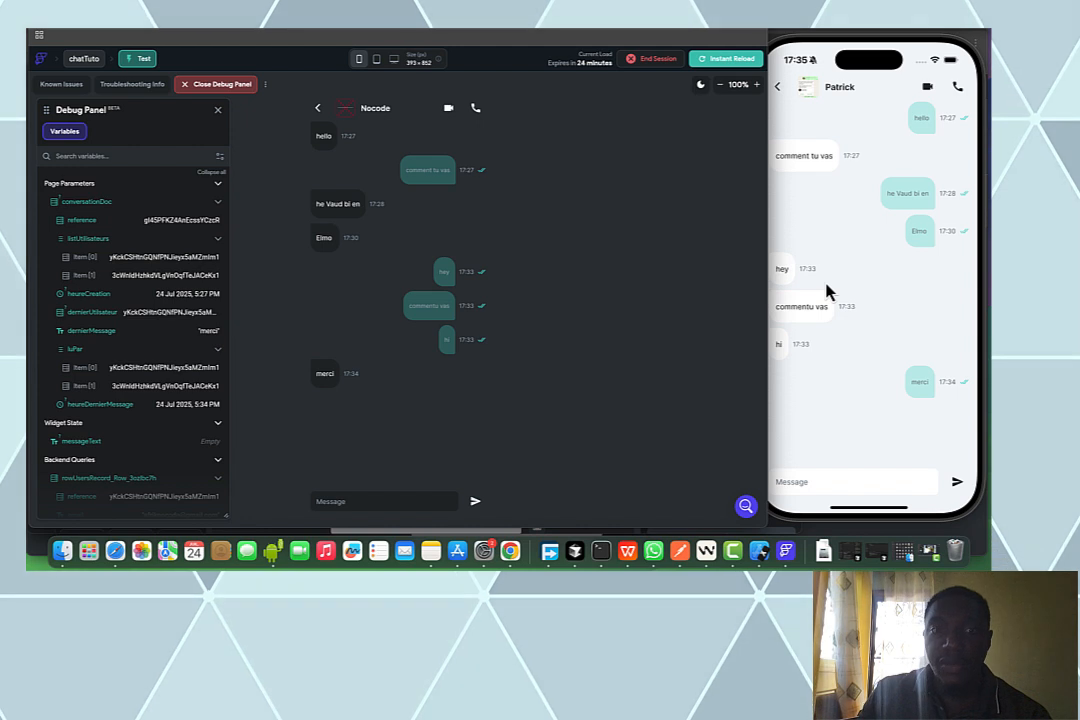
{"action": "left_click", "coordinate": [316, 113]}
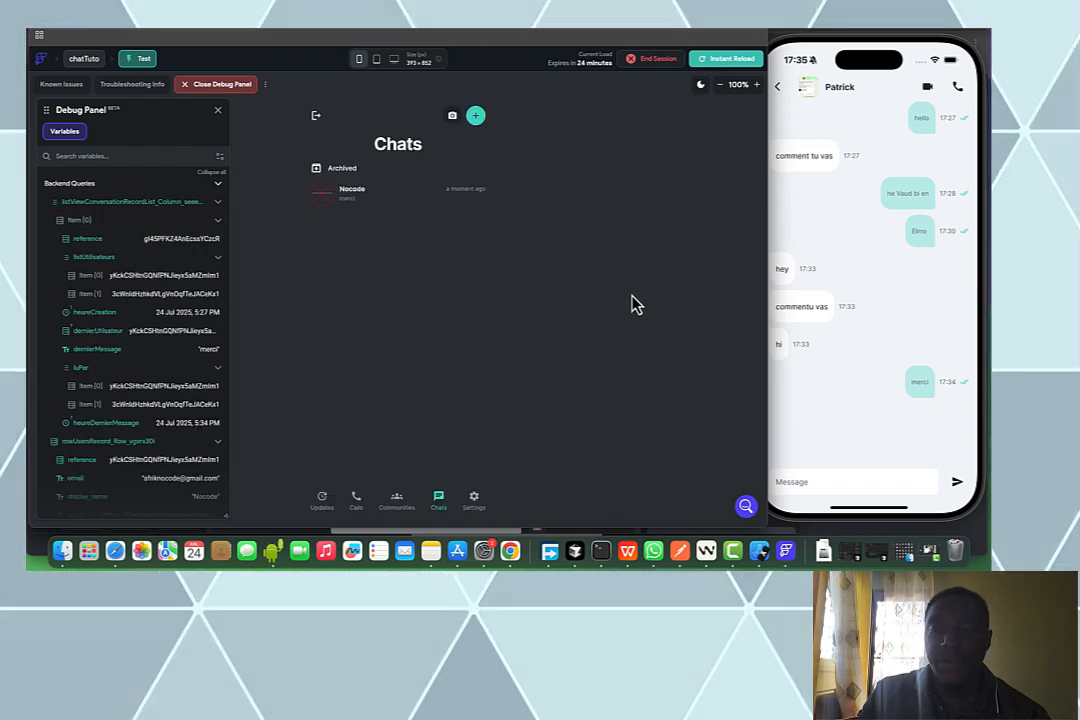
Start a chat with the last listed user, send 'nnn', and confirm it appears in the phone's Chats list
{"action": "left_click", "coordinate": [475, 117]}
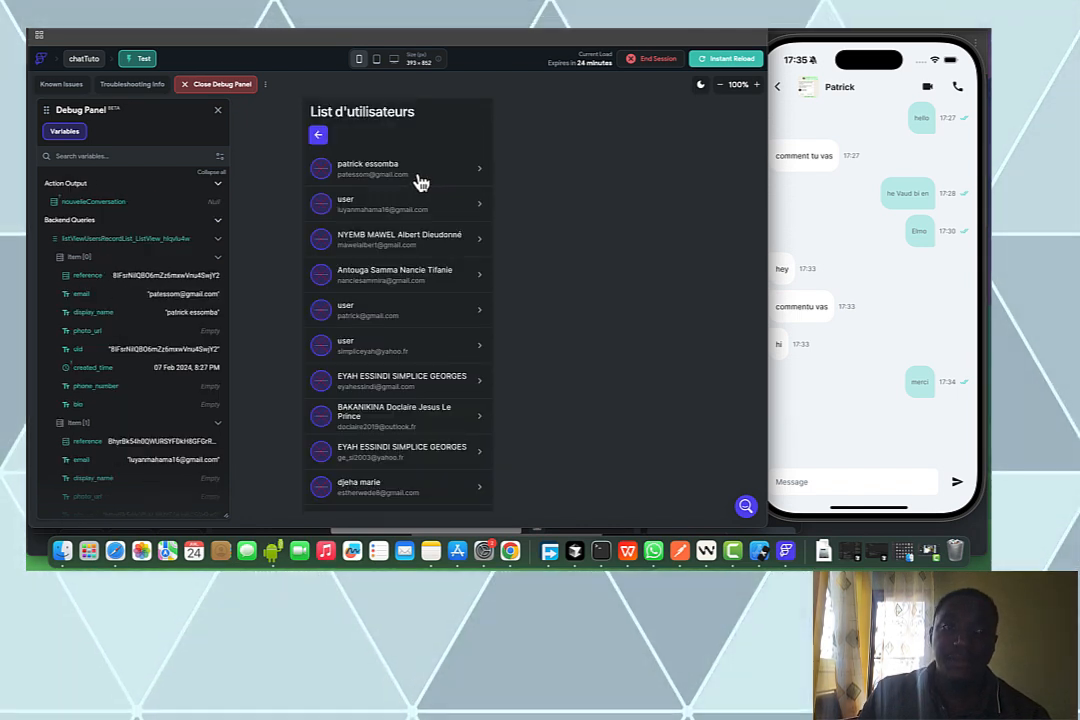
{"action": "scroll", "coordinate": [420, 183], "scroll_direction": "down", "scroll_amount": 3}
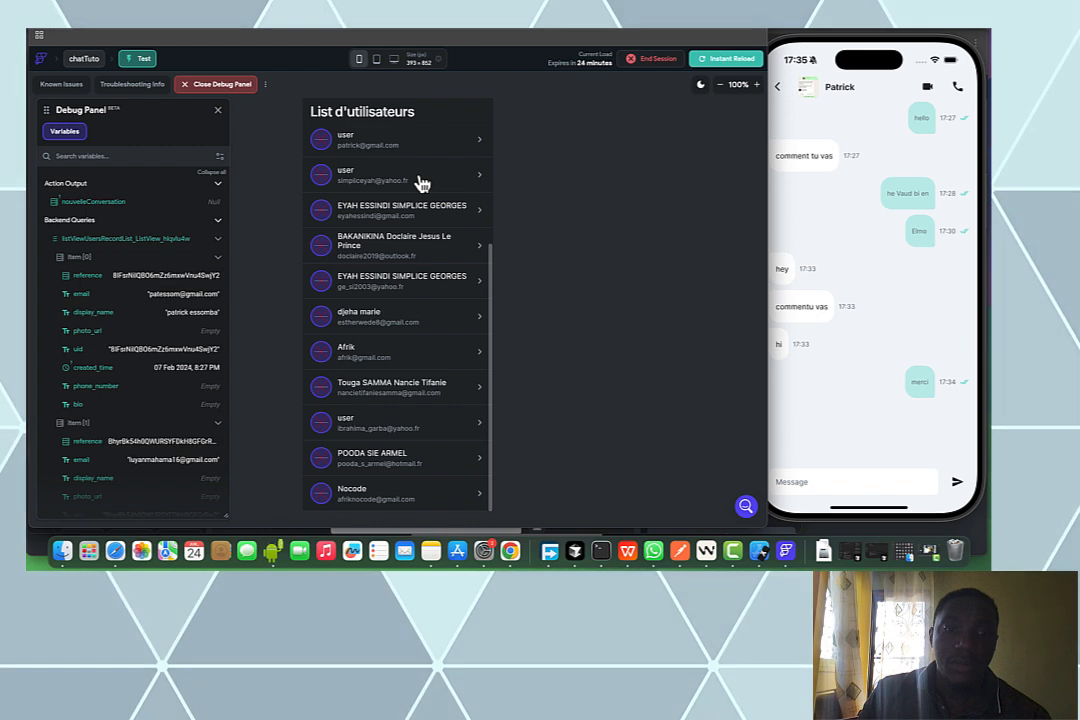
{"action": "left_click", "coordinate": [390, 493]}
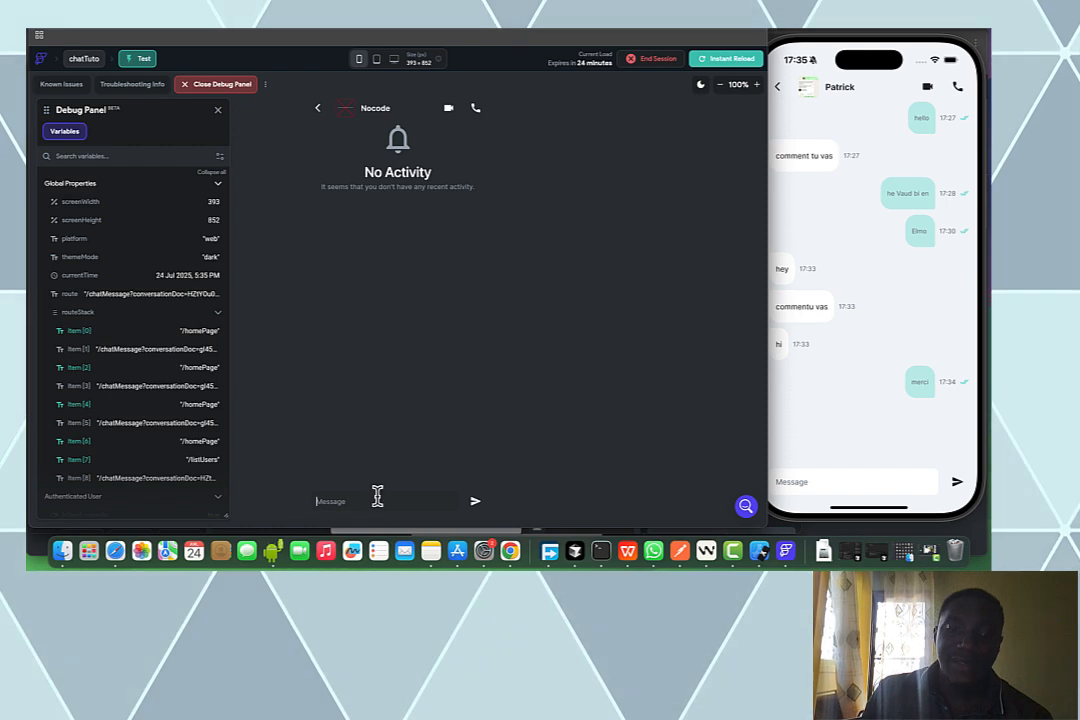
{"action": "type", "text": "nnn"}
{"action": "key", "text": "Return"}
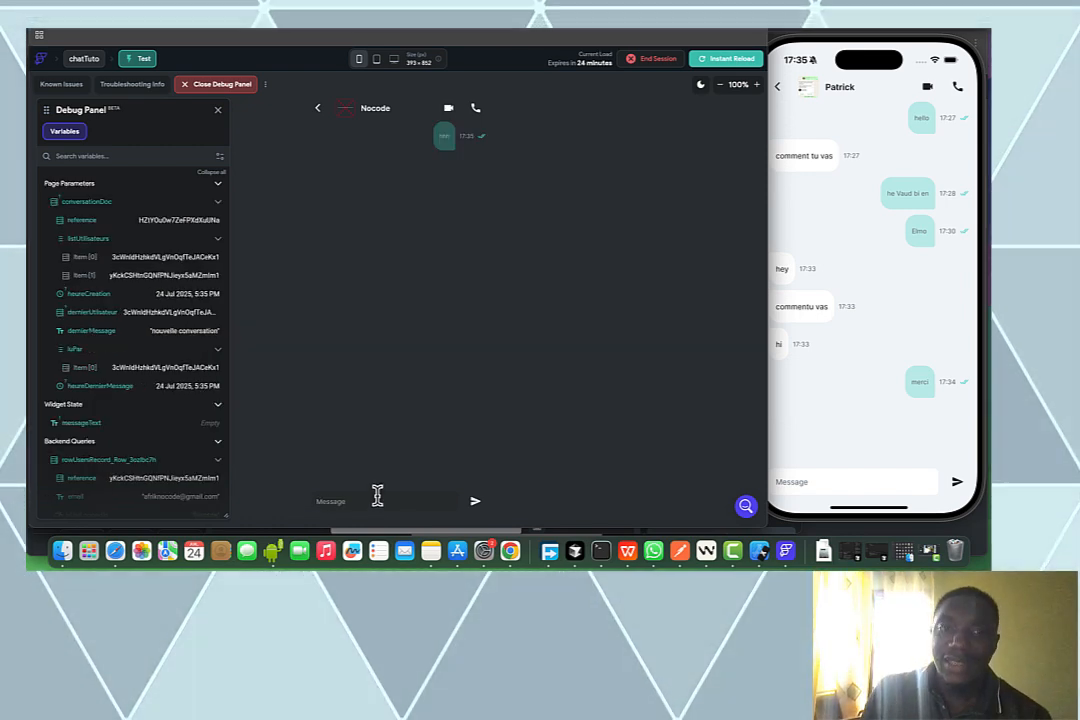
{"action": "left_click", "coordinate": [777, 91]}
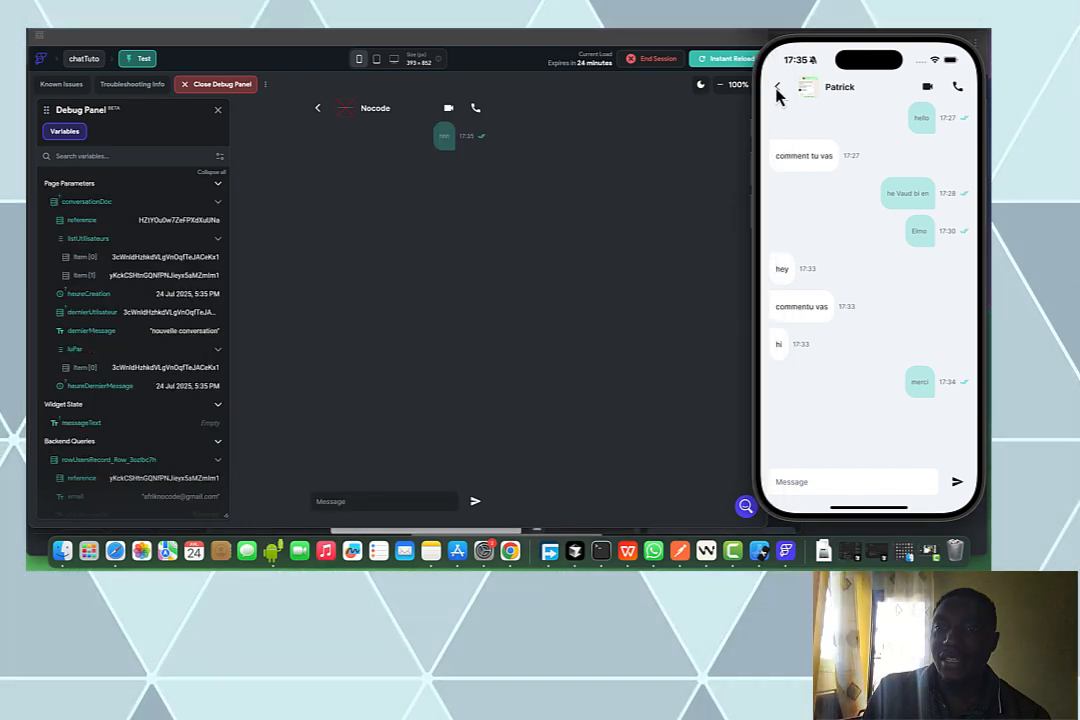
{"action": "left_click", "coordinate": [777, 91]}
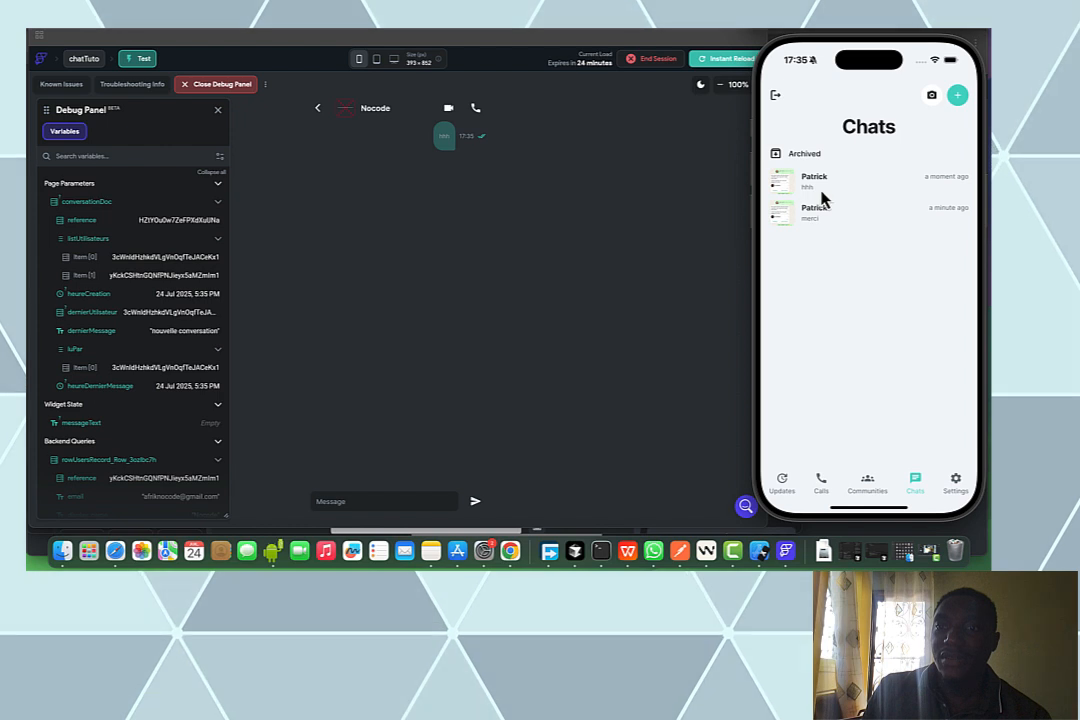